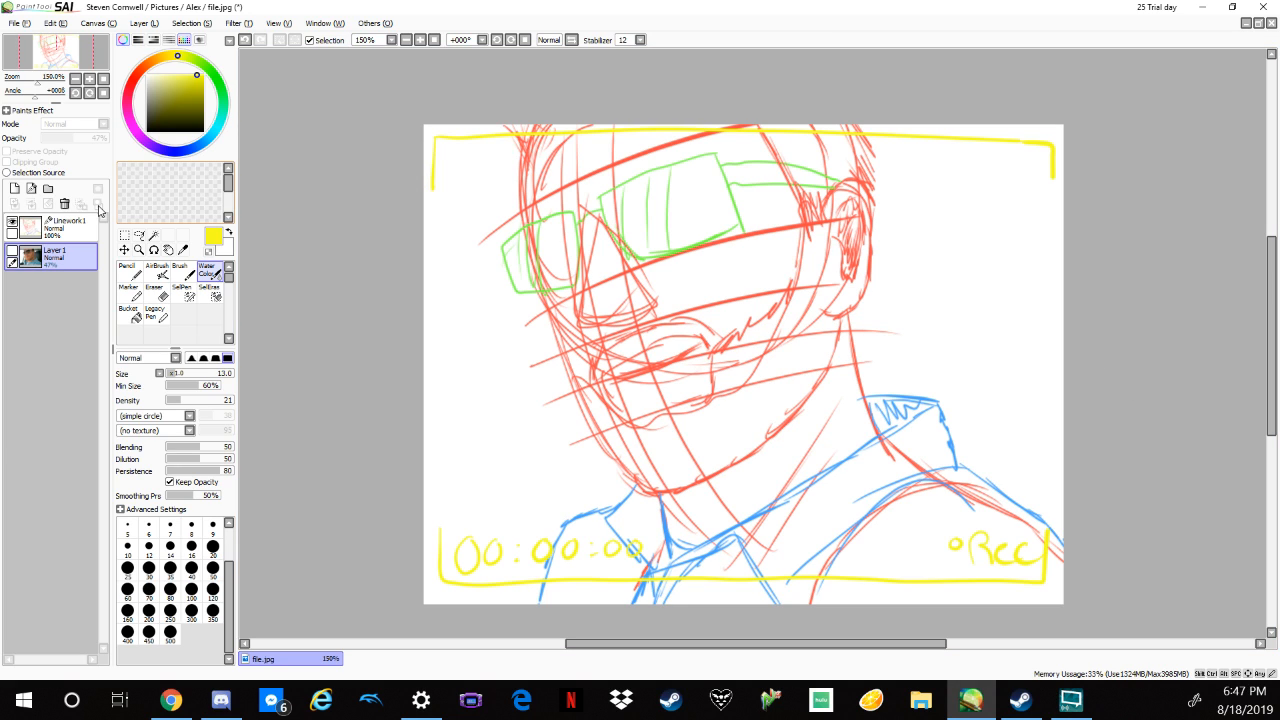
Add a new layer above Linework1 and make a faint yellow test stroke on it in the blank area beside the head.
{"action": "left_click", "coordinate": [14, 188]}
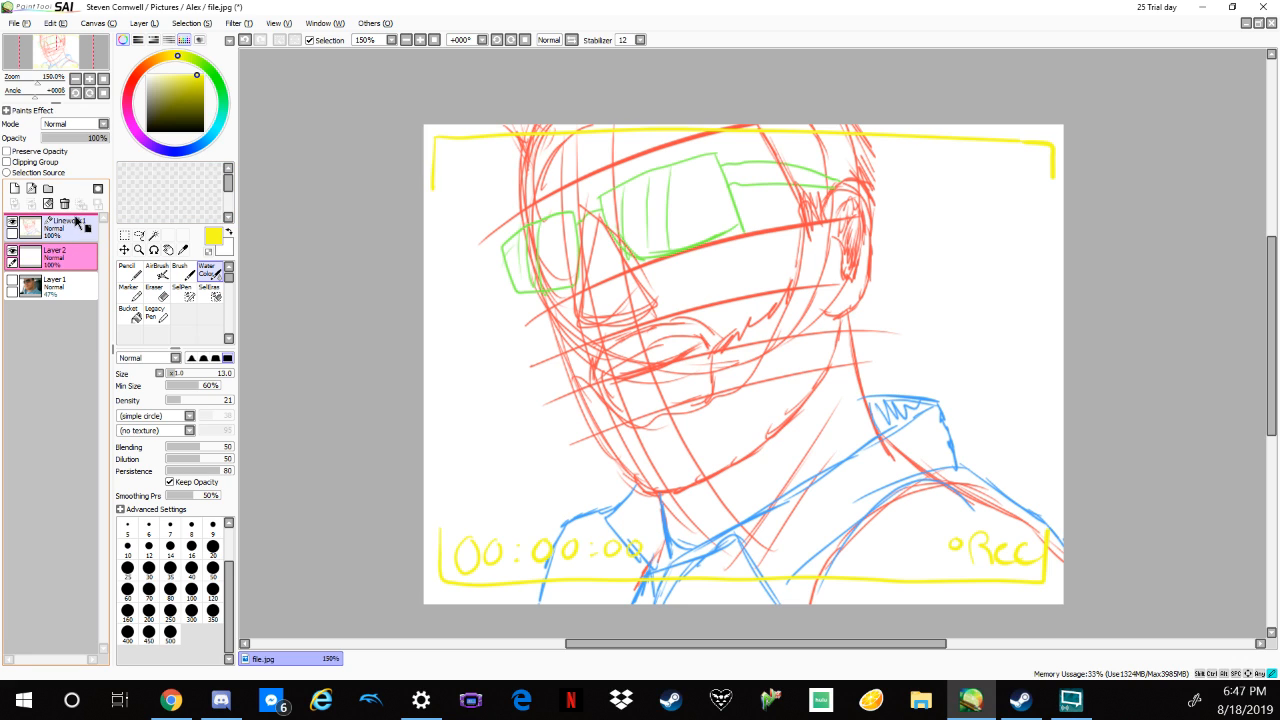
{"action": "left_click_drag", "start_coordinate": [76, 222], "coordinate": [100, 228]}
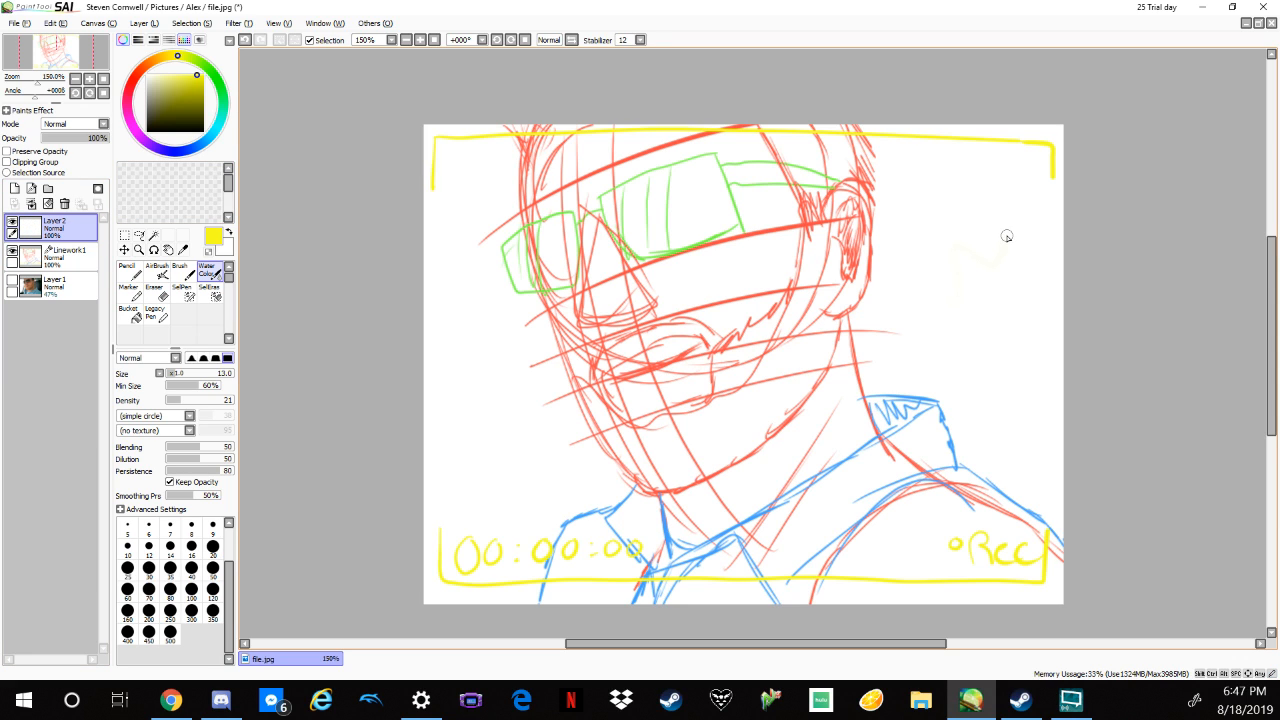
{"action": "left_click_drag", "start_coordinate": [1007, 235], "coordinate": [940, 268]}
Set up a black Pencil with density 100, making test strokes in the blank area and undoing them.
{"action": "left_click", "coordinate": [129, 272]}
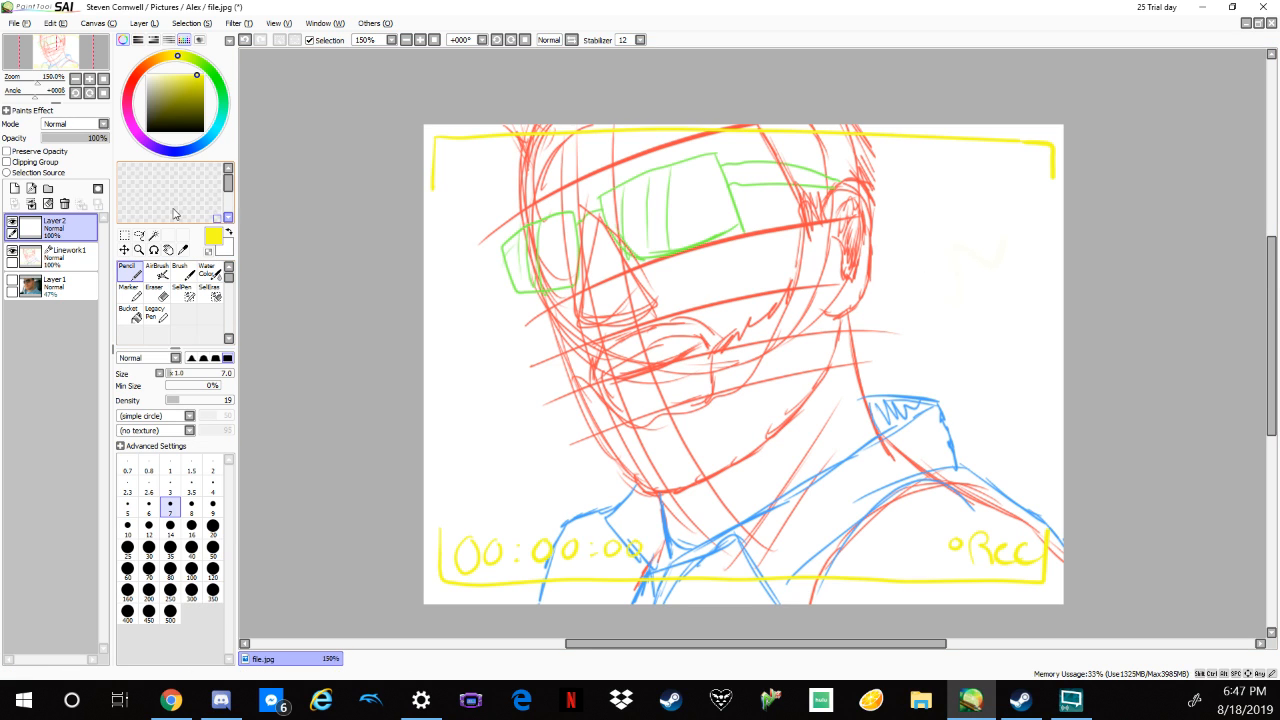
{"action": "left_click_drag", "start_coordinate": [167, 94], "coordinate": [147, 131]}
{"action": "mouse_move", "coordinate": [908, 296]}
{"action": "left_mouse_down"}
{"action": "mouse_move", "coordinate": [934, 326]}
{"action": "mouse_move", "coordinate": [946, 278]}
{"action": "mouse_move", "coordinate": [1022, 186]}
{"action": "left_mouse_up"}
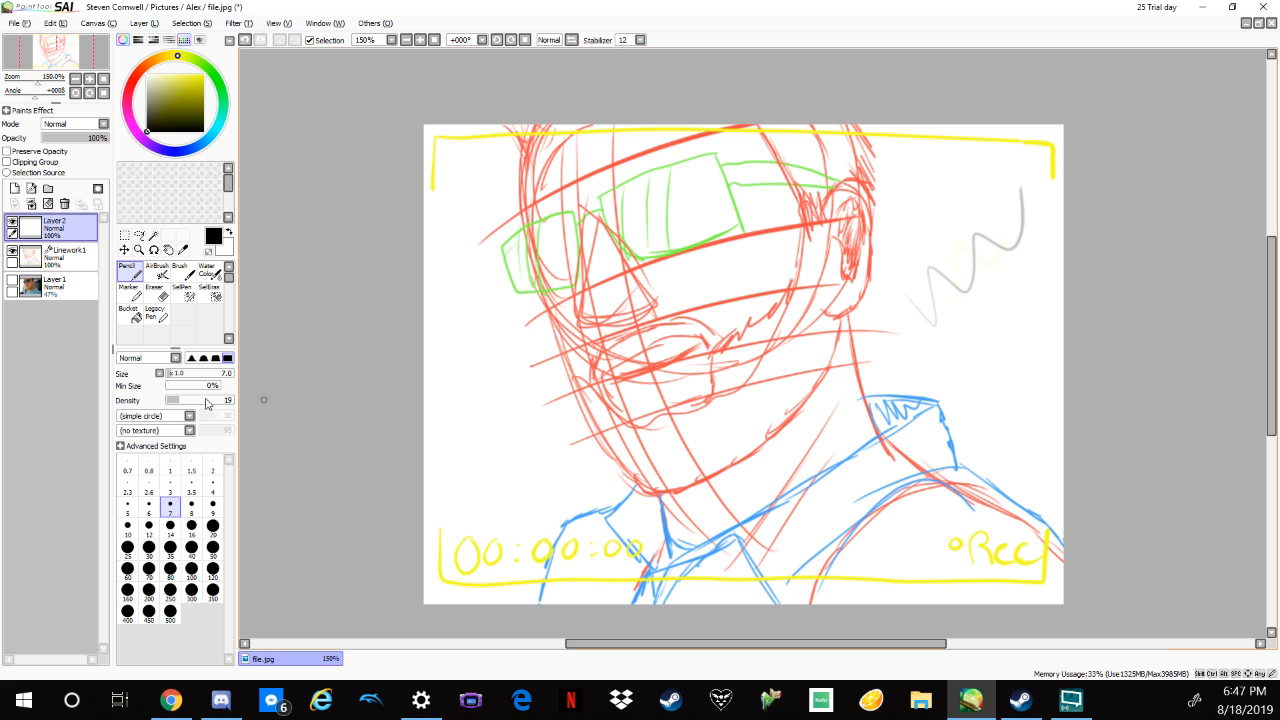
{"action": "left_click_drag", "start_coordinate": [195, 400], "coordinate": [260, 401]}
{"action": "left_click_drag", "start_coordinate": [913, 332], "coordinate": [1055, 230]}
{"action": "key", "text": "ctrl+z"}
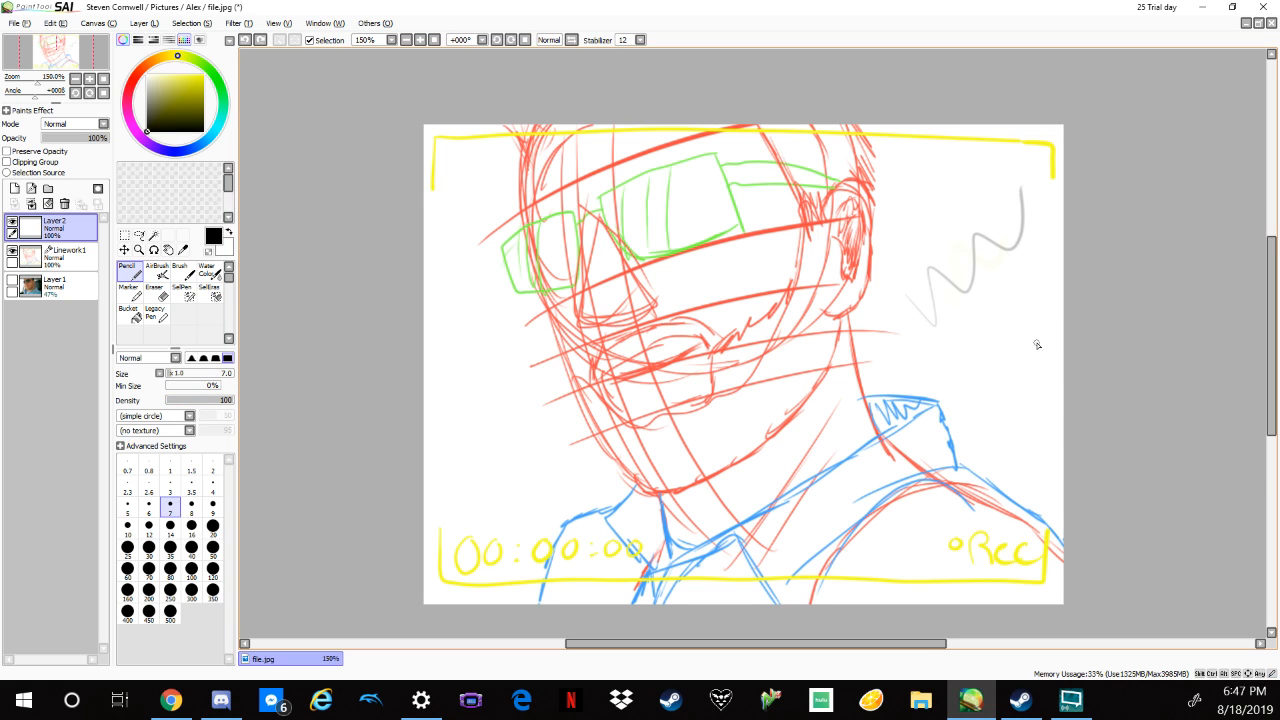
{"action": "key", "text": "ctrl+z"}
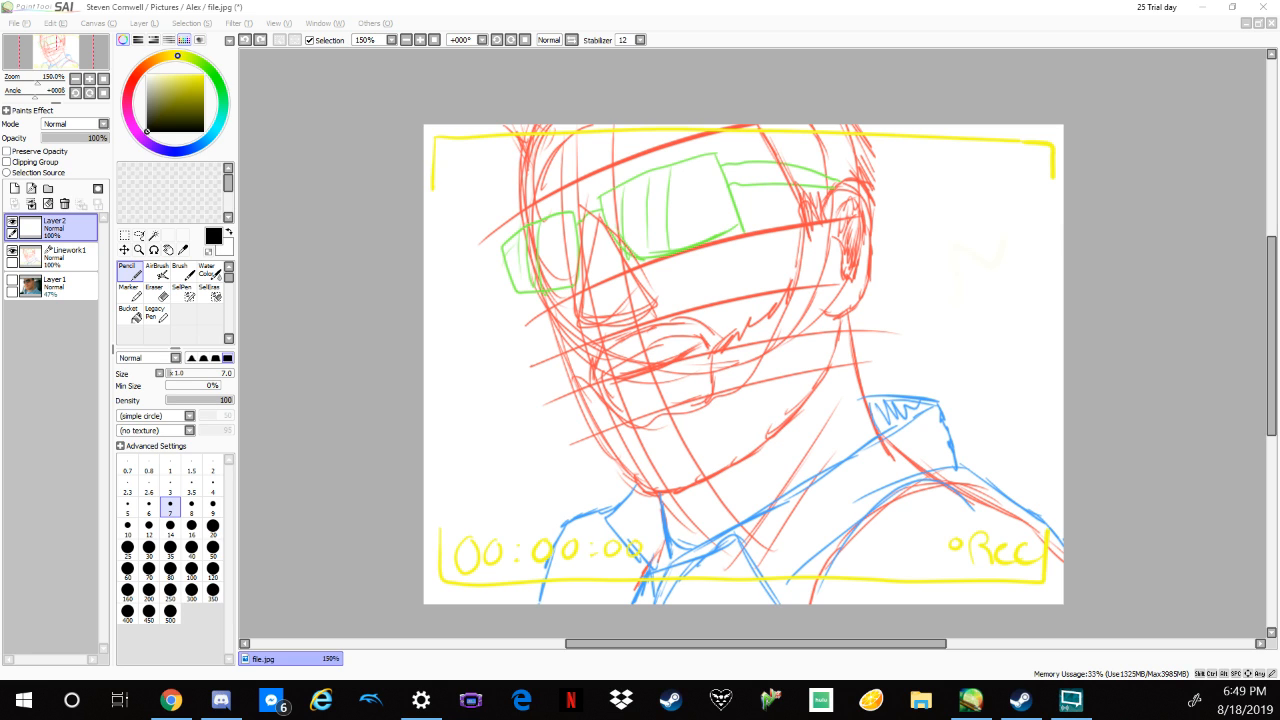
Open File Explorer and move its window off the drawing.
{"action": "key", "text": "super+e"}
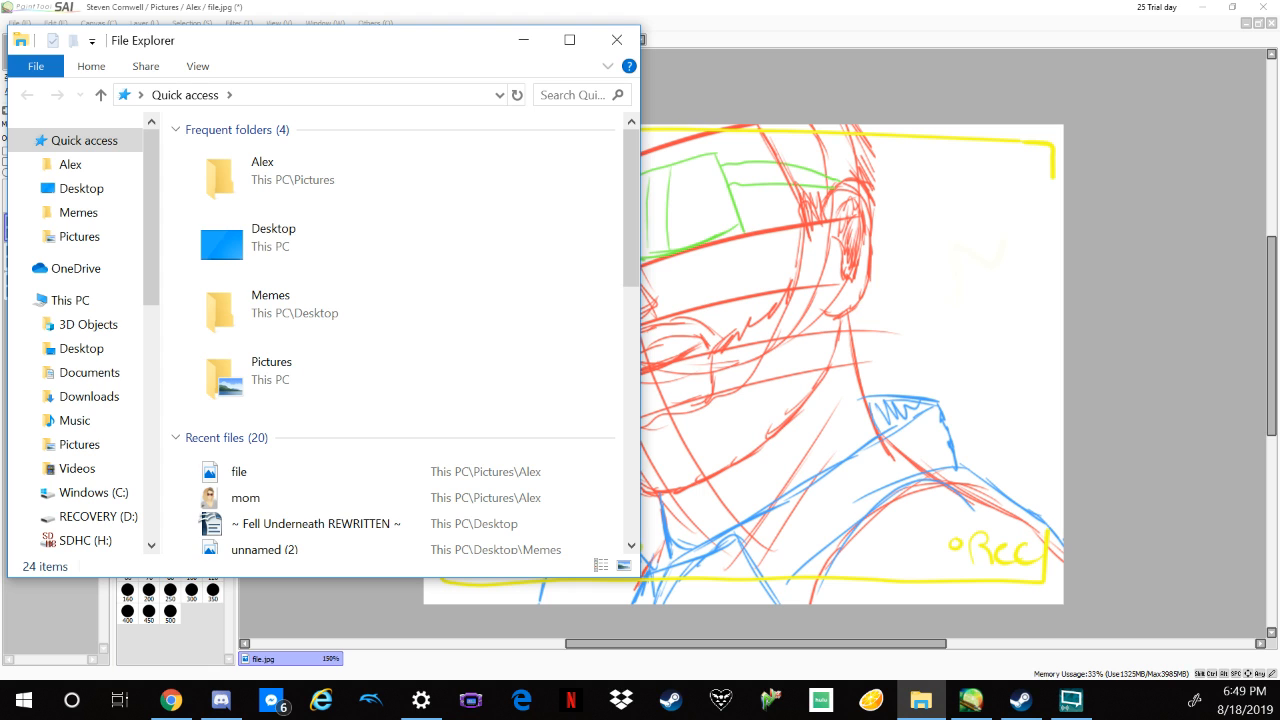
{"action": "left_click_drag", "start_coordinate": [351, 51], "coordinate": [0, 112]}
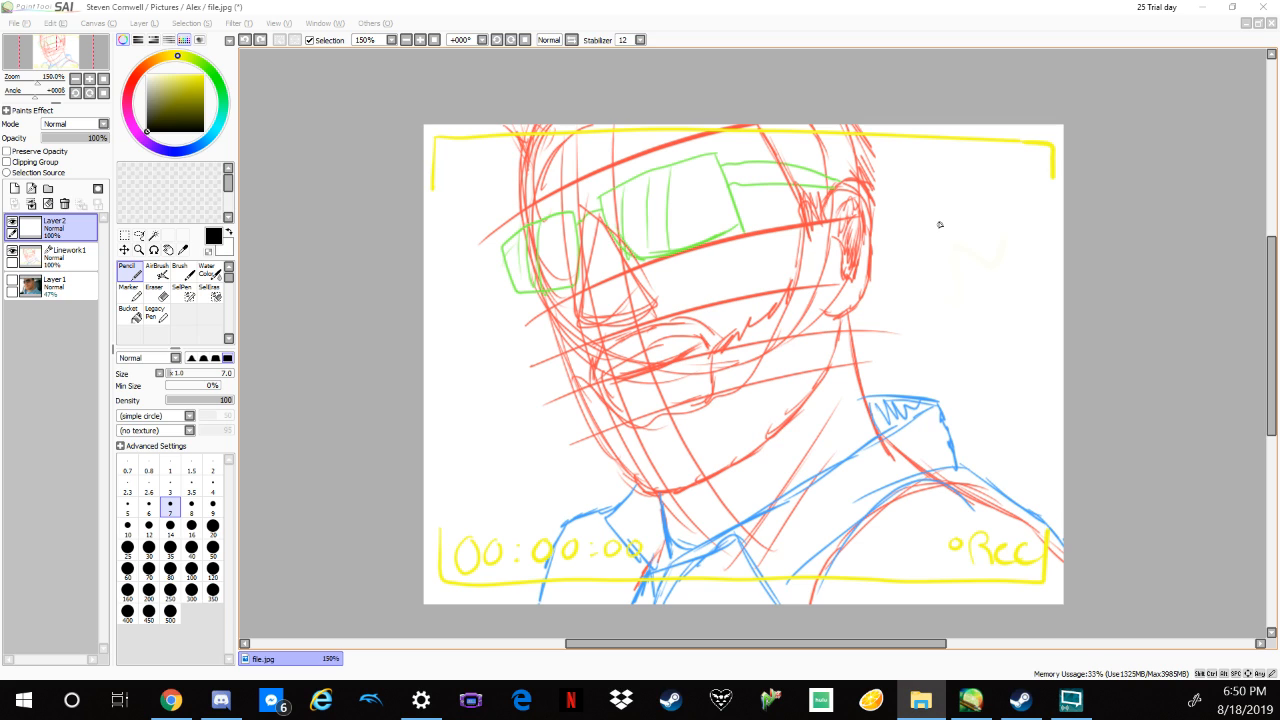
Handwrite "NO" in black beside the head, underline and circle it, and undo the underline and circles.
{"action": "left_click_drag", "start_coordinate": [934, 252], "coordinate": [968, 208]}
{"action": "left_click_drag", "start_coordinate": [986, 208], "coordinate": [984, 210]}
{"action": "left_click_drag", "start_coordinate": [953, 268], "coordinate": [1038, 274]}
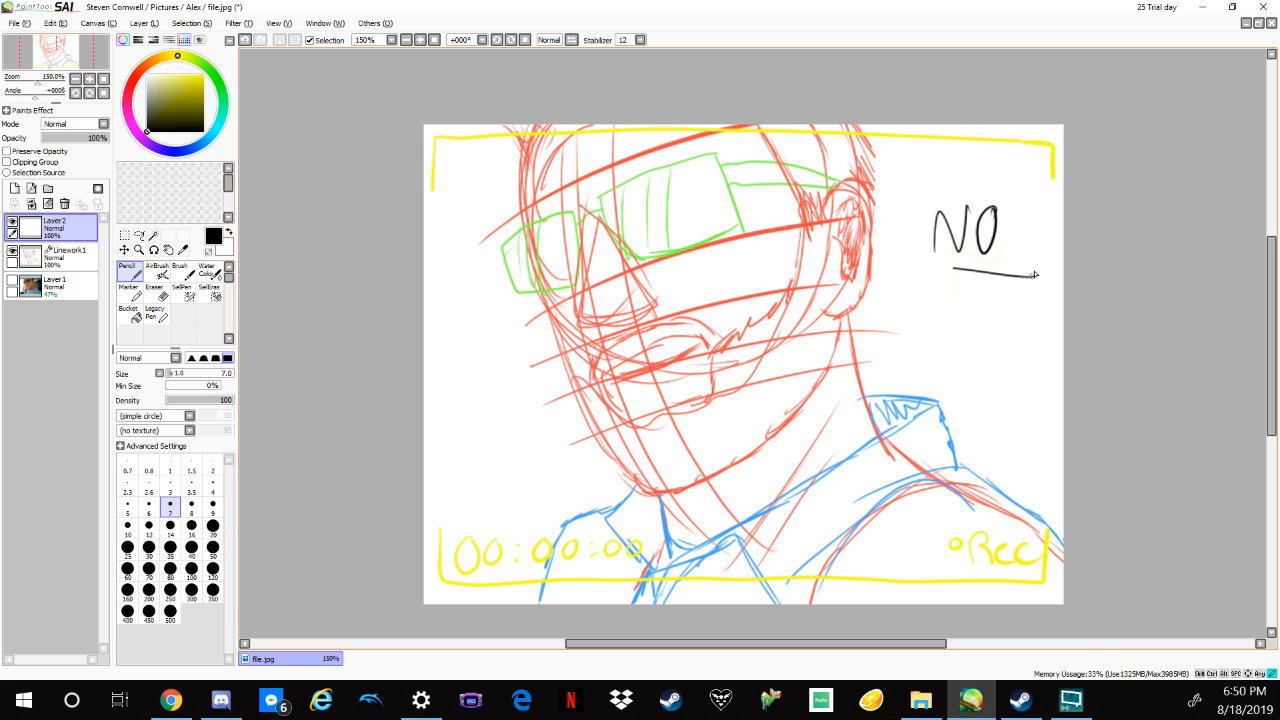
{"action": "mouse_move", "coordinate": [964, 190]}
{"action": "left_mouse_down"}
{"action": "mouse_move", "coordinate": [1010, 214]}
{"action": "mouse_move", "coordinate": [997, 230]}
{"action": "left_mouse_up"}
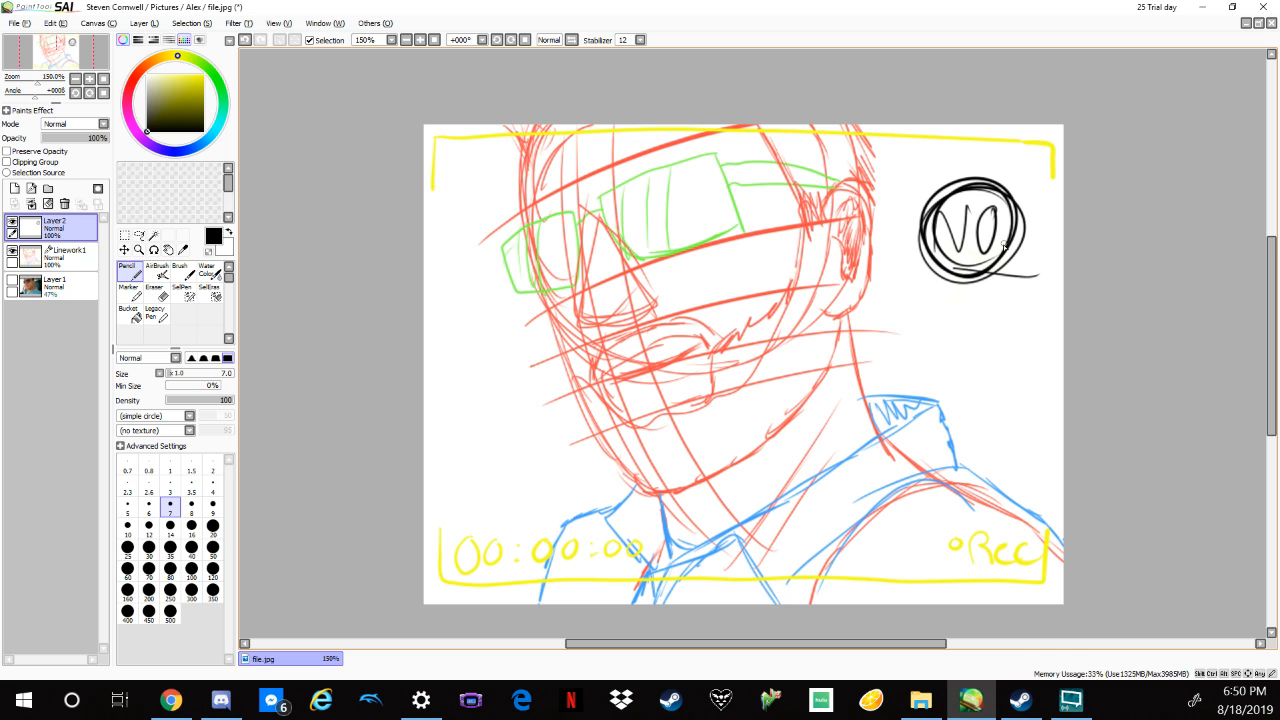
{"action": "key", "text": "ctrl+z"}
{"action": "key", "text": "ctrl+z"}
{"action": "key", "text": "ctrl+z"}
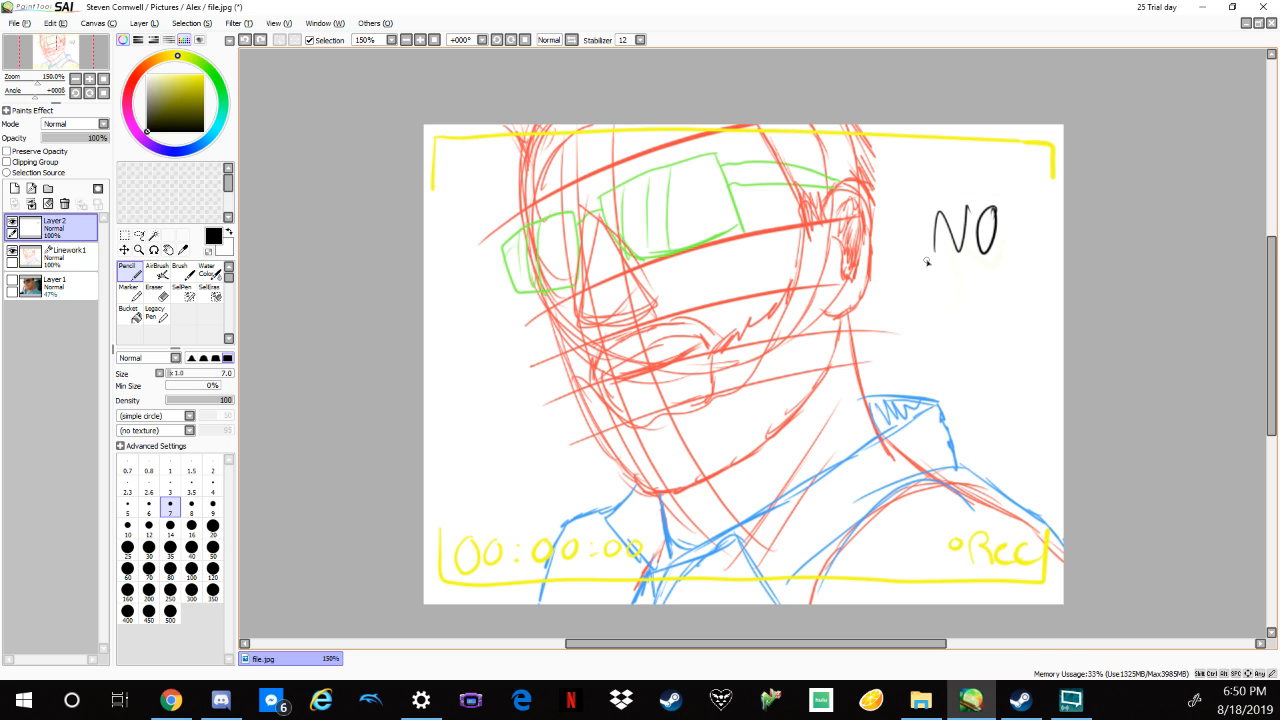
Scribble heavily over the handwritten "NO" and undo the scribbles together with the word.
{"action": "mouse_move", "coordinate": [928, 264]}
{"action": "left_mouse_down"}
{"action": "mouse_move", "coordinate": [914, 283]}
{"action": "mouse_move", "coordinate": [942, 284]}
{"action": "left_mouse_up"}
{"action": "left_click_drag", "start_coordinate": [933, 272], "coordinate": [1027, 266]}
{"action": "mouse_move", "coordinate": [955, 235]}
{"action": "left_mouse_down"}
{"action": "mouse_move", "coordinate": [982, 222]}
{"action": "mouse_move", "coordinate": [1010, 258]}
{"action": "mouse_move", "coordinate": [985, 272]}
{"action": "left_mouse_up"}
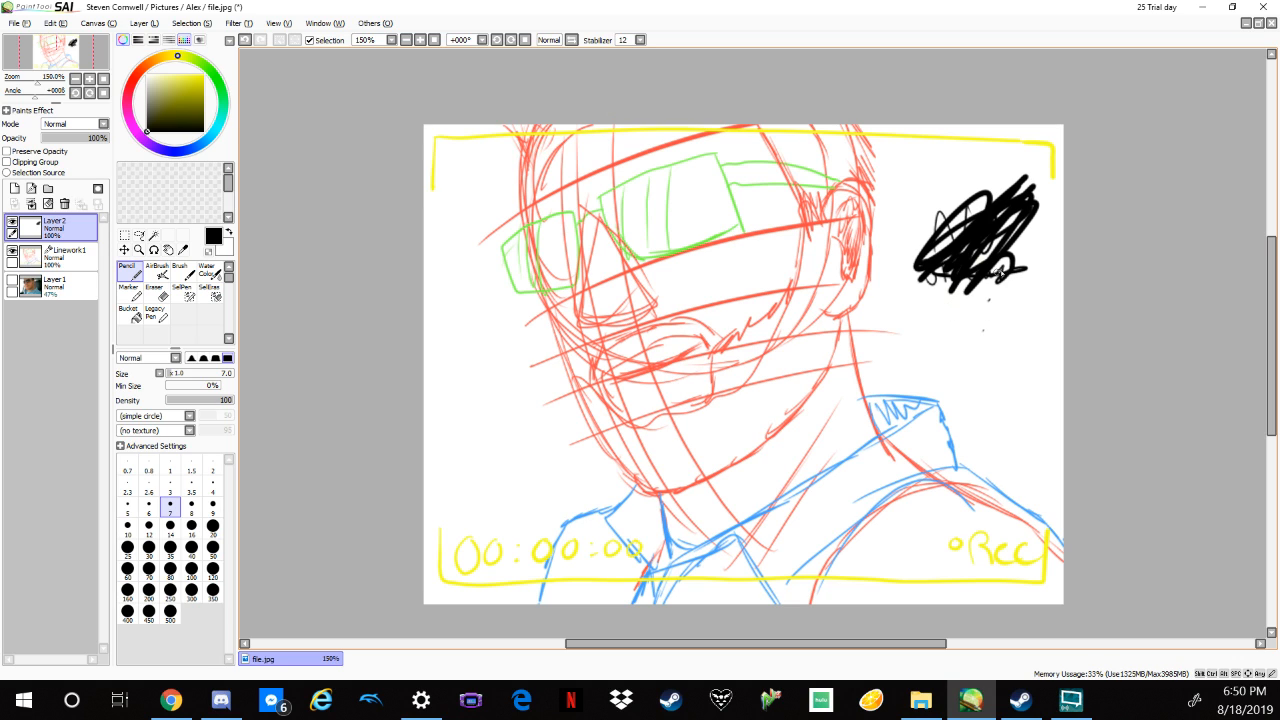
{"action": "key", "text": "ctrl+z"}
{"action": "key", "text": "ctrl+z"}
{"action": "key", "text": "ctrl+z"}
{"action": "key", "text": "ctrl+z"}
{"action": "key", "text": "ctrl+z"}
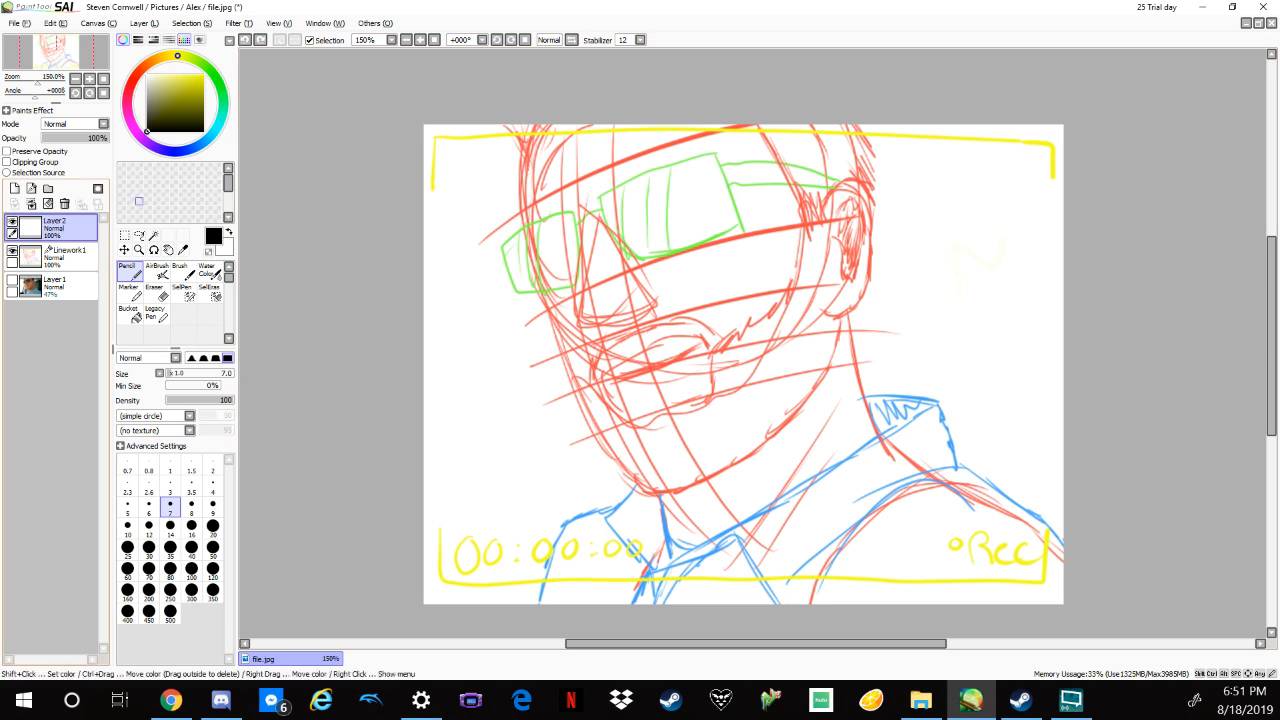
Switch to File Explorer.
{"action": "left_click", "coordinate": [920, 700]}
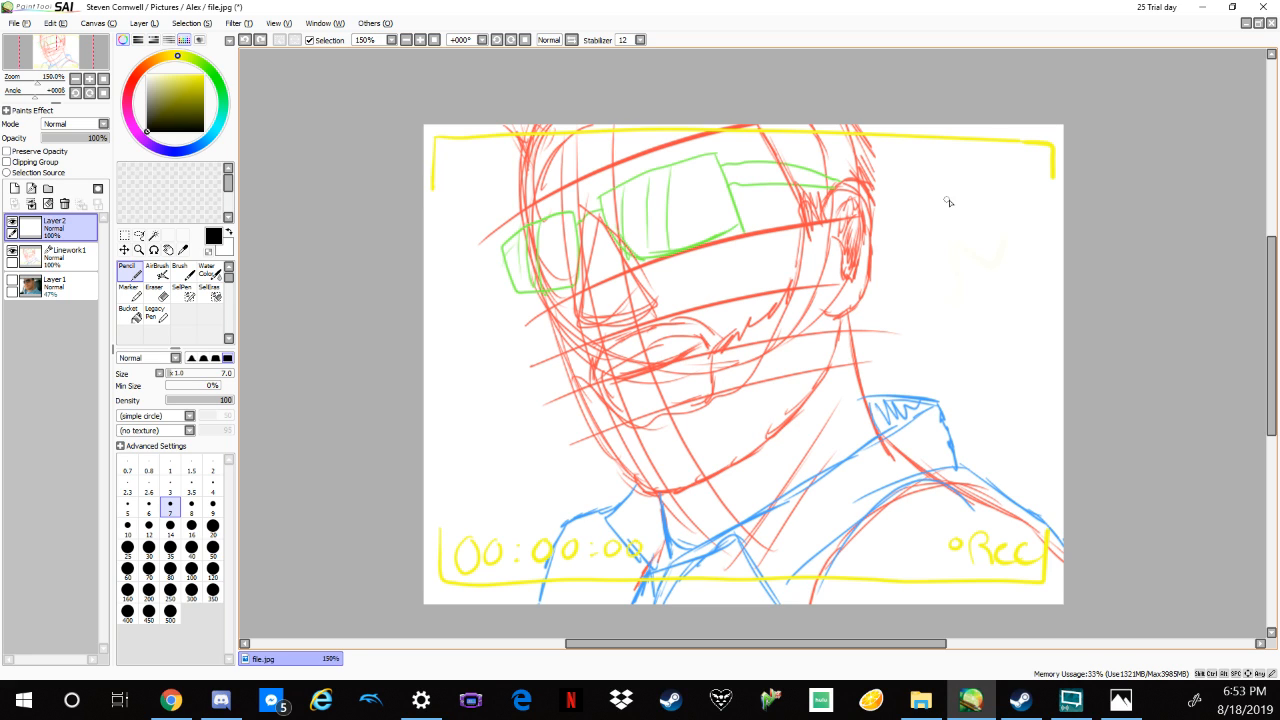
Doodle a black dot, several ovals and a large blob beside the head, and handwrite "Sorry" with an arrow below them.
{"action": "mouse_move", "coordinate": [902, 253]}
{"action": "left_mouse_down"}
{"action": "mouse_move", "coordinate": [965, 302]}
{"action": "mouse_move", "coordinate": [968, 258]}
{"action": "left_mouse_up"}
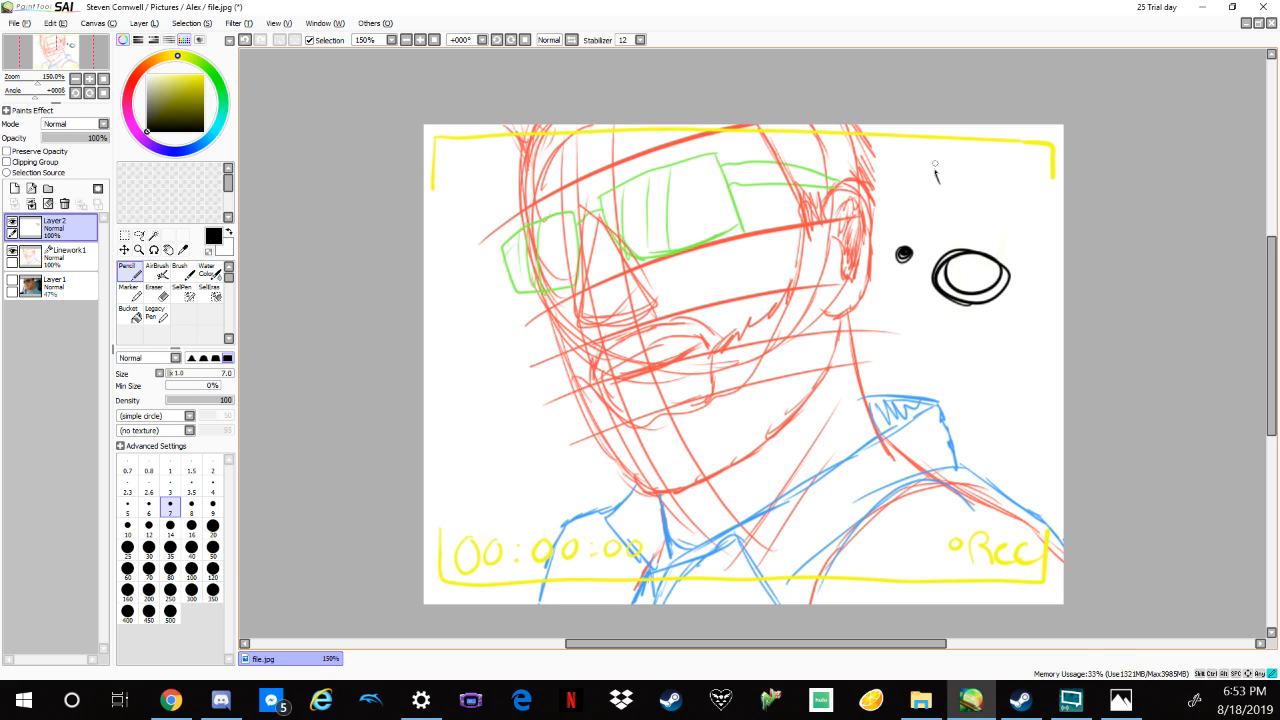
{"action": "left_click_drag", "start_coordinate": [935, 170], "coordinate": [975, 198]}
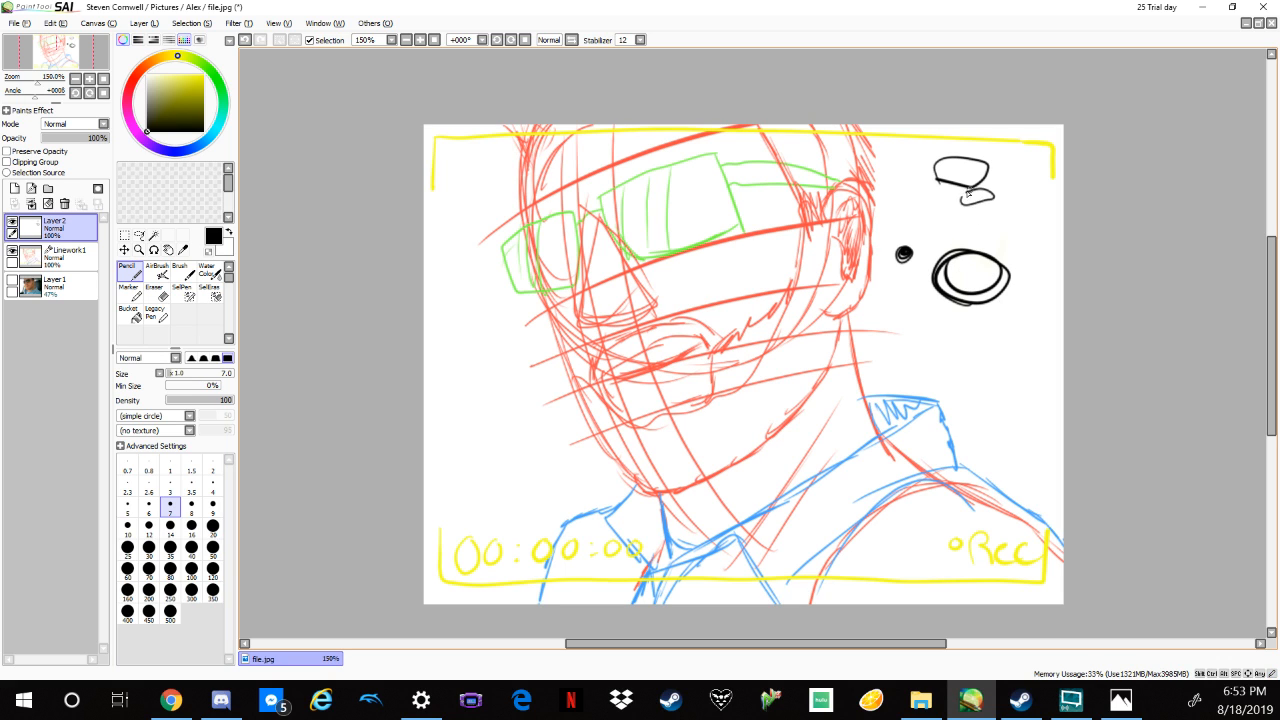
{"action": "mouse_move", "coordinate": [905, 172]}
{"action": "left_mouse_down"}
{"action": "mouse_move", "coordinate": [930, 228]}
{"action": "mouse_move", "coordinate": [1045, 222]}
{"action": "mouse_move", "coordinate": [915, 165]}
{"action": "mouse_move", "coordinate": [902, 172]}
{"action": "left_mouse_up"}
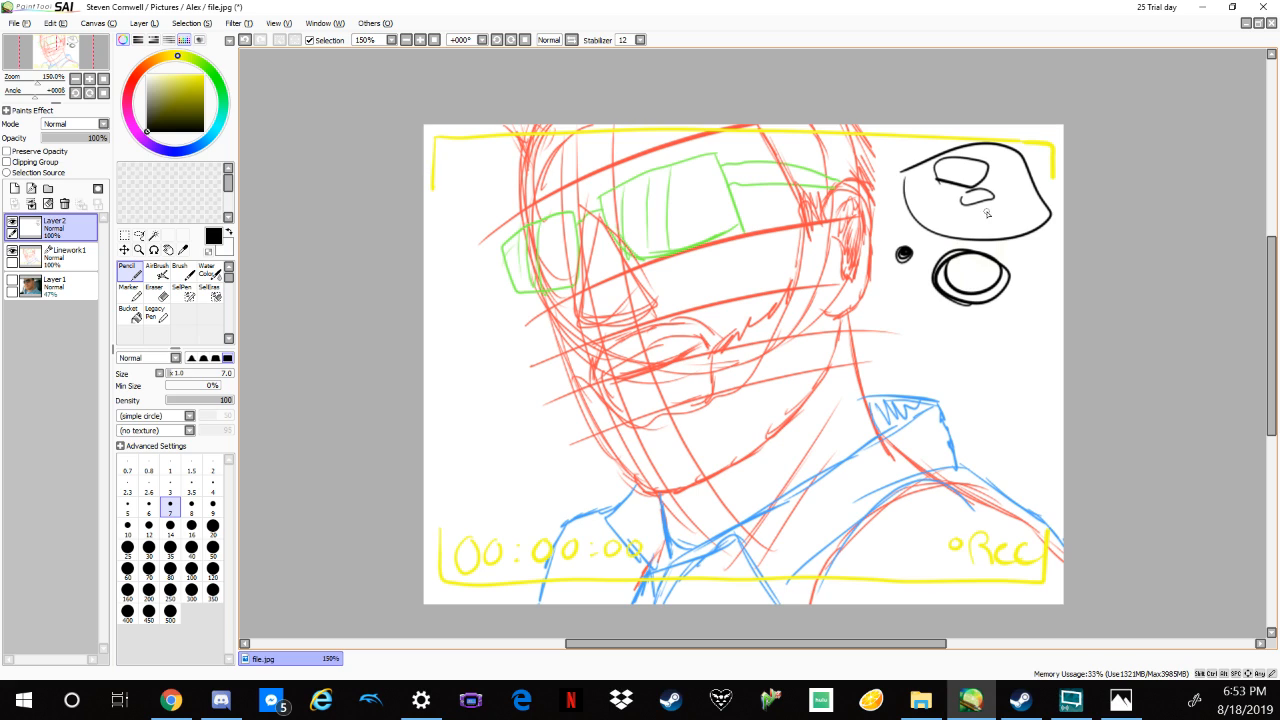
{"action": "mouse_move", "coordinate": [983, 329]}
{"action": "left_mouse_down"}
{"action": "mouse_move", "coordinate": [981, 346]}
{"action": "mouse_move", "coordinate": [1016, 337]}
{"action": "mouse_move", "coordinate": [1031, 350]}
{"action": "left_mouse_up"}
{"action": "left_click_drag", "start_coordinate": [1022, 310], "coordinate": [1026, 300]}
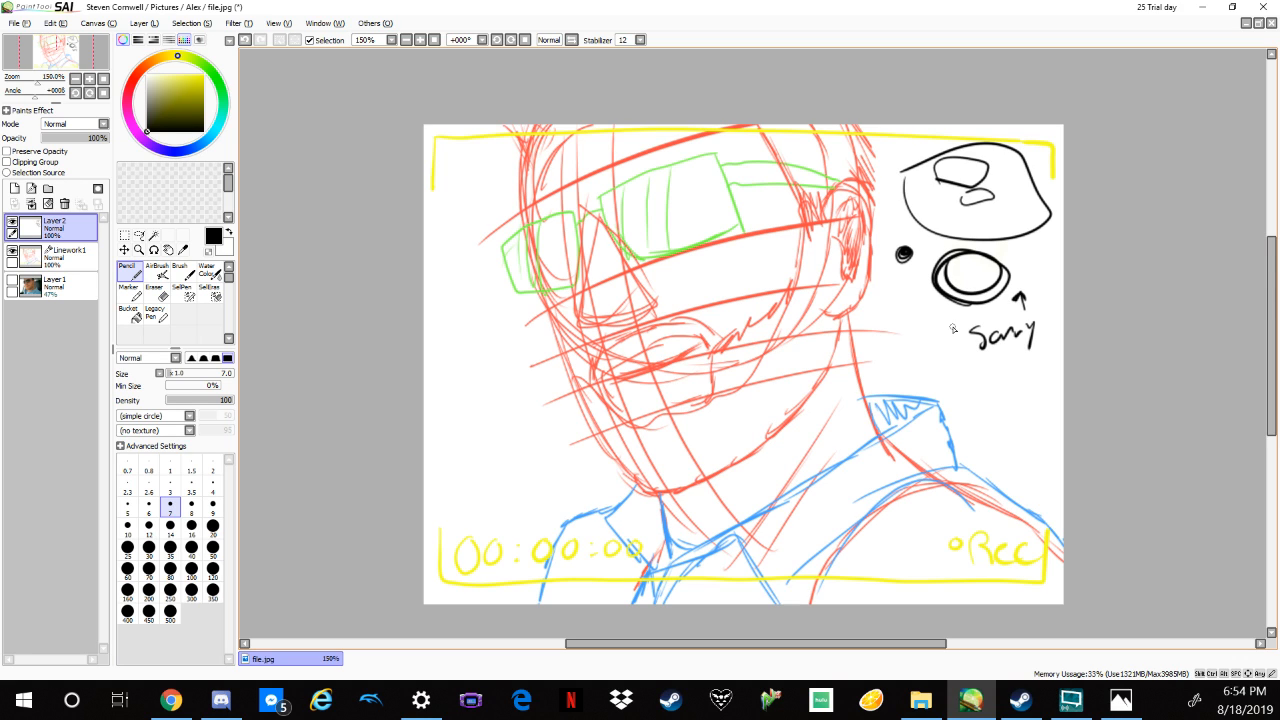
Undo all the black doodles and handwriting beside the head.
{"action": "key", "text": "ctrl+z"}
{"action": "key", "text": "ctrl+z"}
{"action": "key", "text": "ctrl+z"}
{"action": "key", "text": "ctrl+z"}
{"action": "key", "text": "ctrl+z"}
{"action": "key", "text": "ctrl+z"}
{"action": "key", "text": "ctrl+z"}
{"action": "key", "text": "ctrl+z"}
{"action": "key", "text": "ctrl+z"}
{"action": "key", "text": "ctrl+z"}
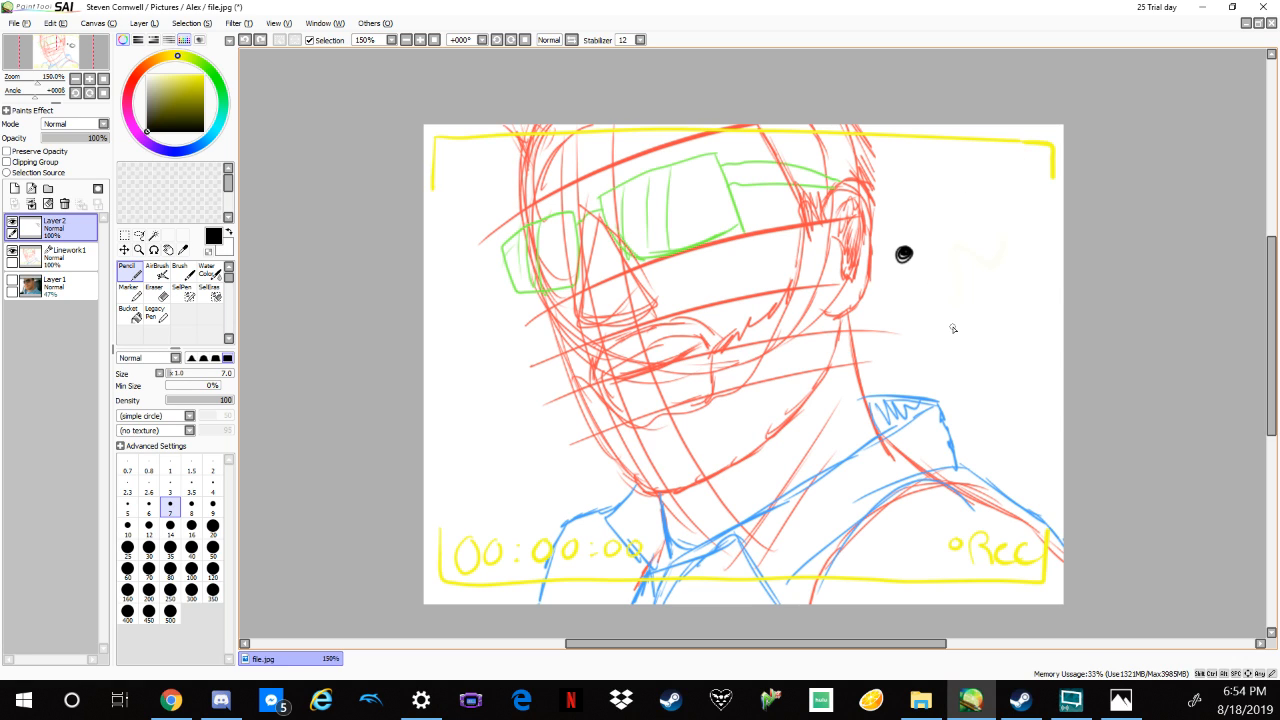
{"action": "key", "text": "ctrl+z"}
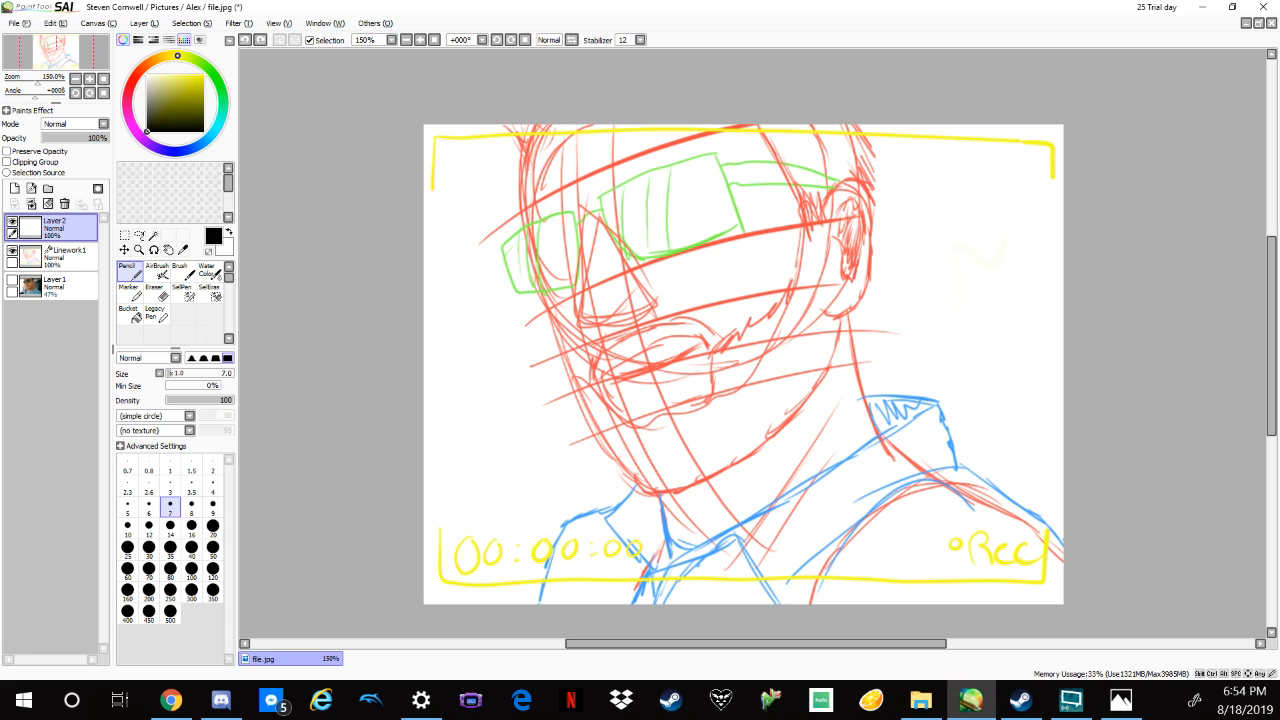
View the finished portrait mom.png maximized in Photos and close it.
{"action": "left_click", "coordinate": [1121, 700]}
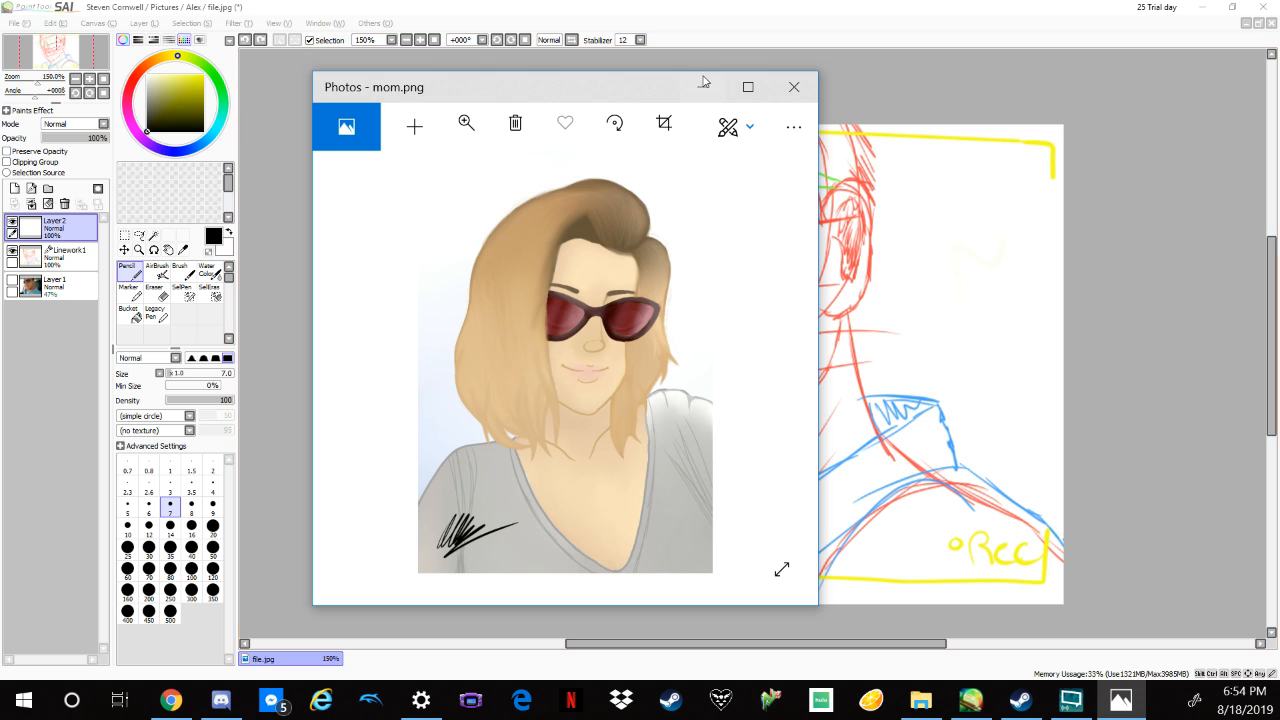
{"action": "left_click", "coordinate": [755, 90]}
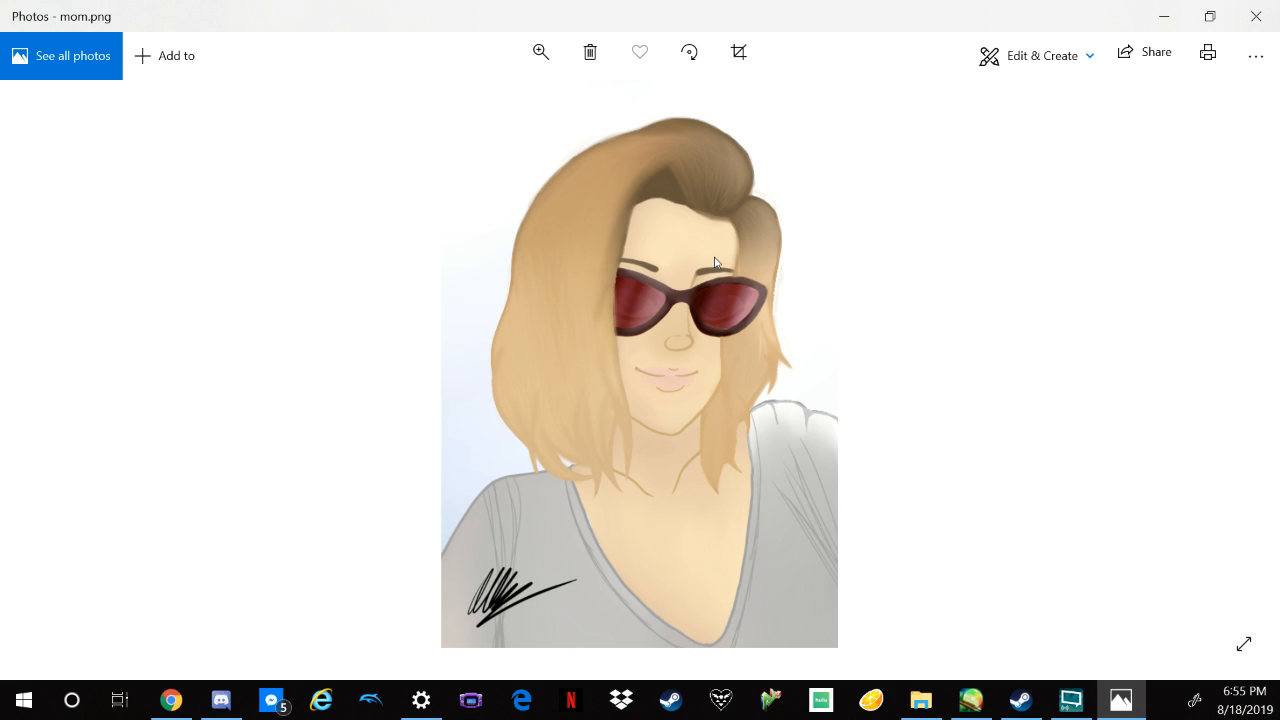
{"action": "left_click", "coordinate": [1258, 13]}
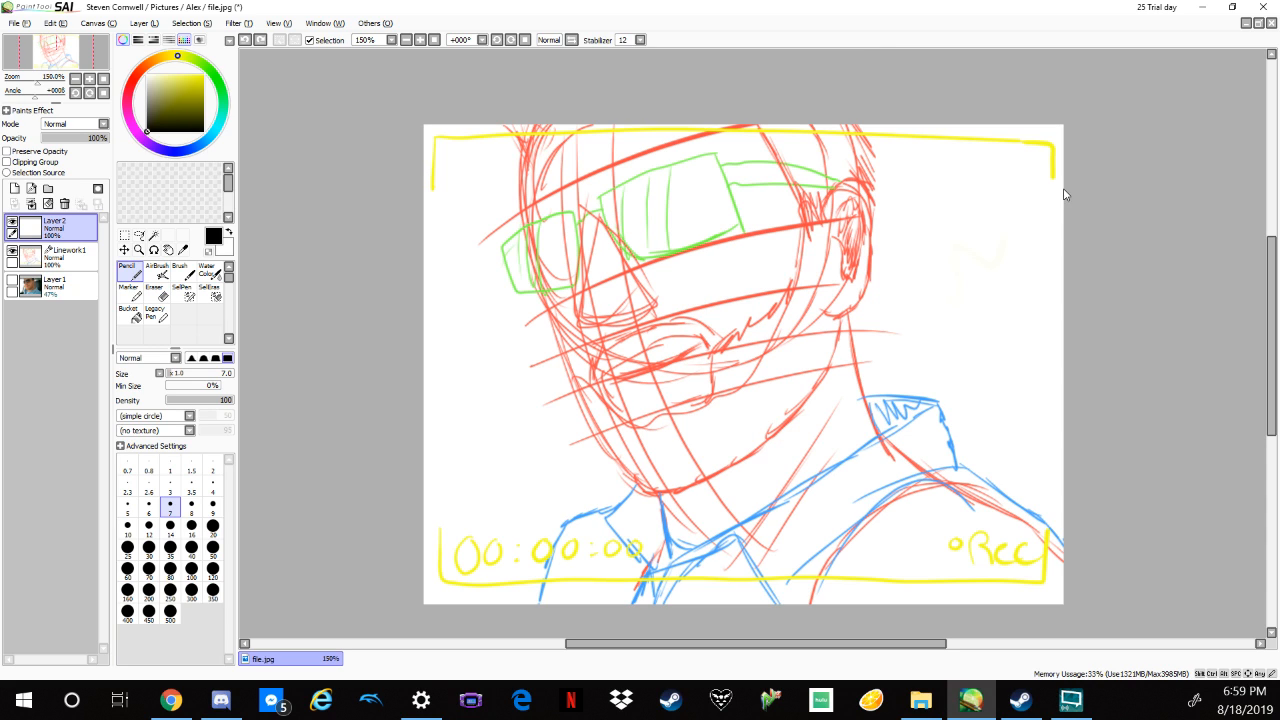
Make two black zigzag test strokes beside the head, undoing each one.
{"action": "mouse_move", "coordinate": [950, 238]}
{"action": "left_mouse_down"}
{"action": "mouse_move", "coordinate": [975, 273]}
{"action": "mouse_move", "coordinate": [1010, 224]}
{"action": "left_mouse_up"}
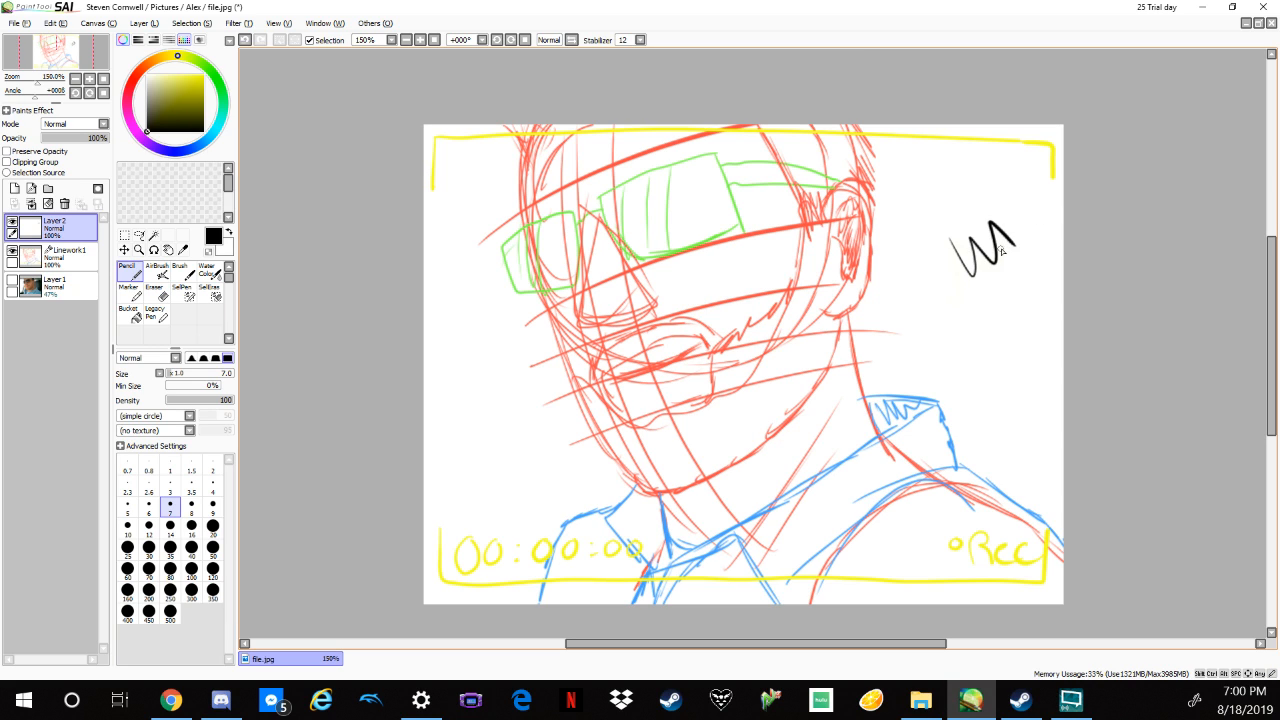
{"action": "key", "text": "ctrl+z"}
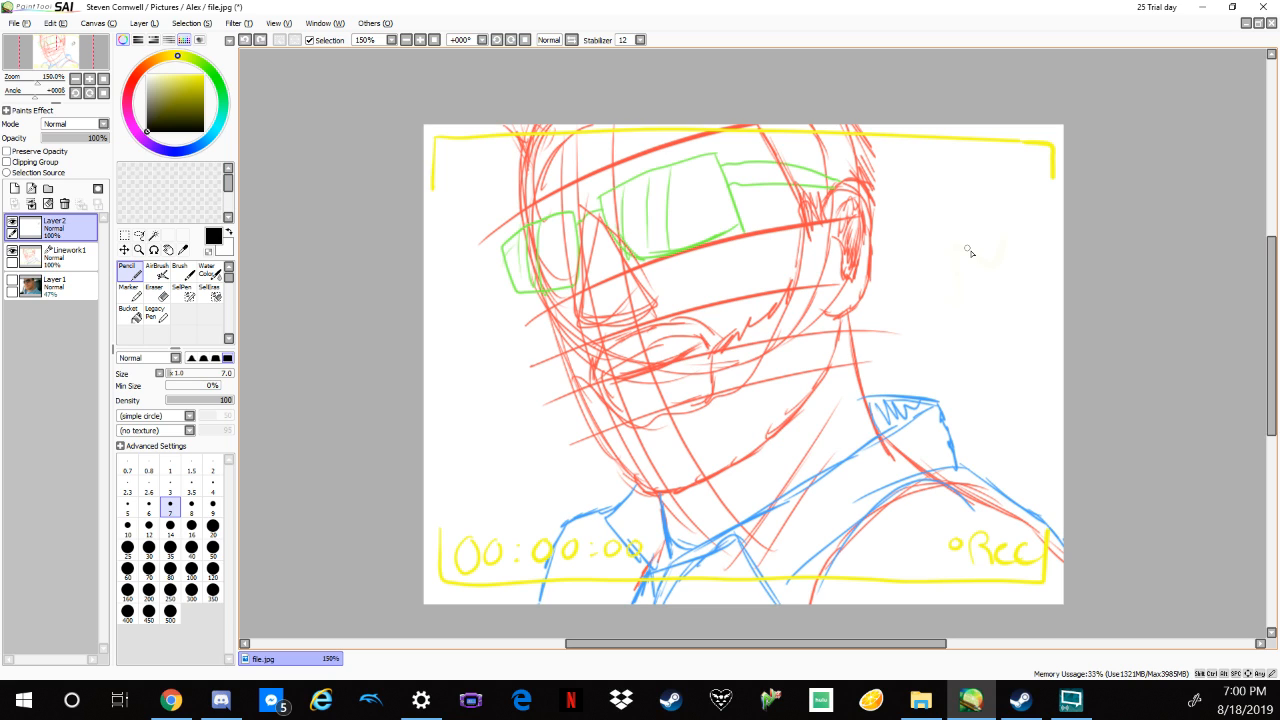
{"action": "left_click_drag", "start_coordinate": [889, 270], "coordinate": [994, 238]}
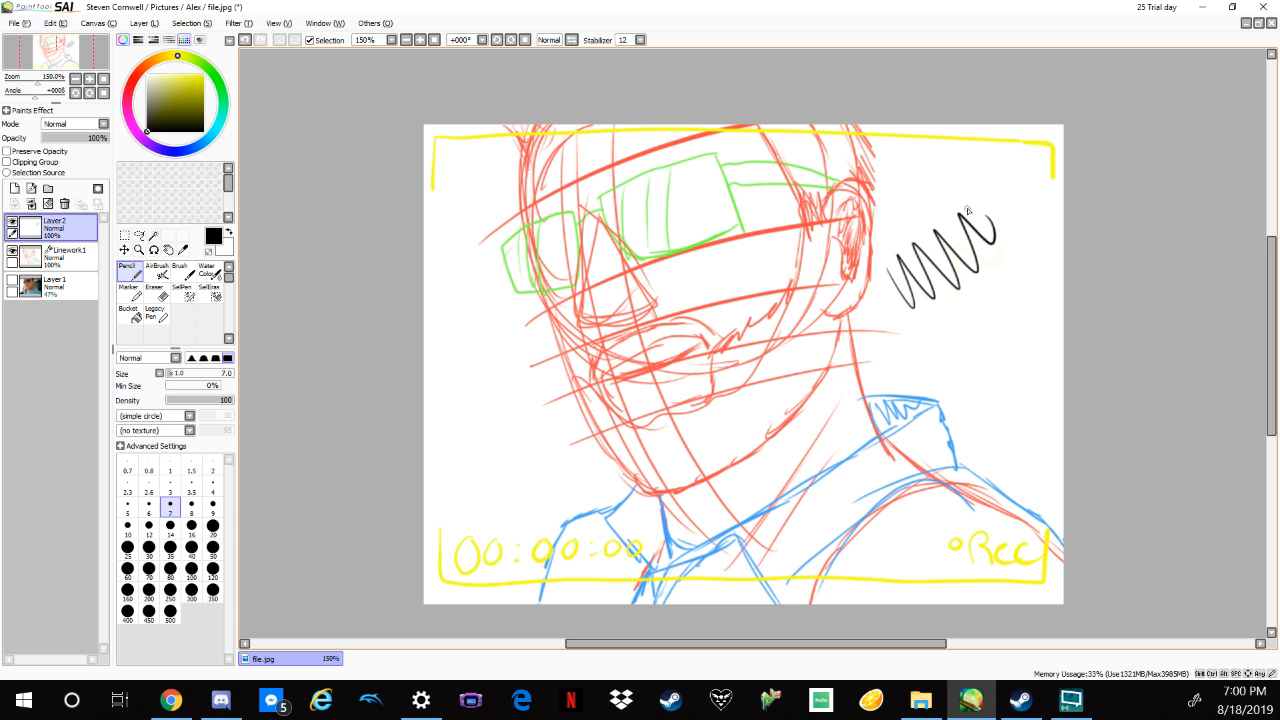
{"action": "key", "text": "ctrl+z"}
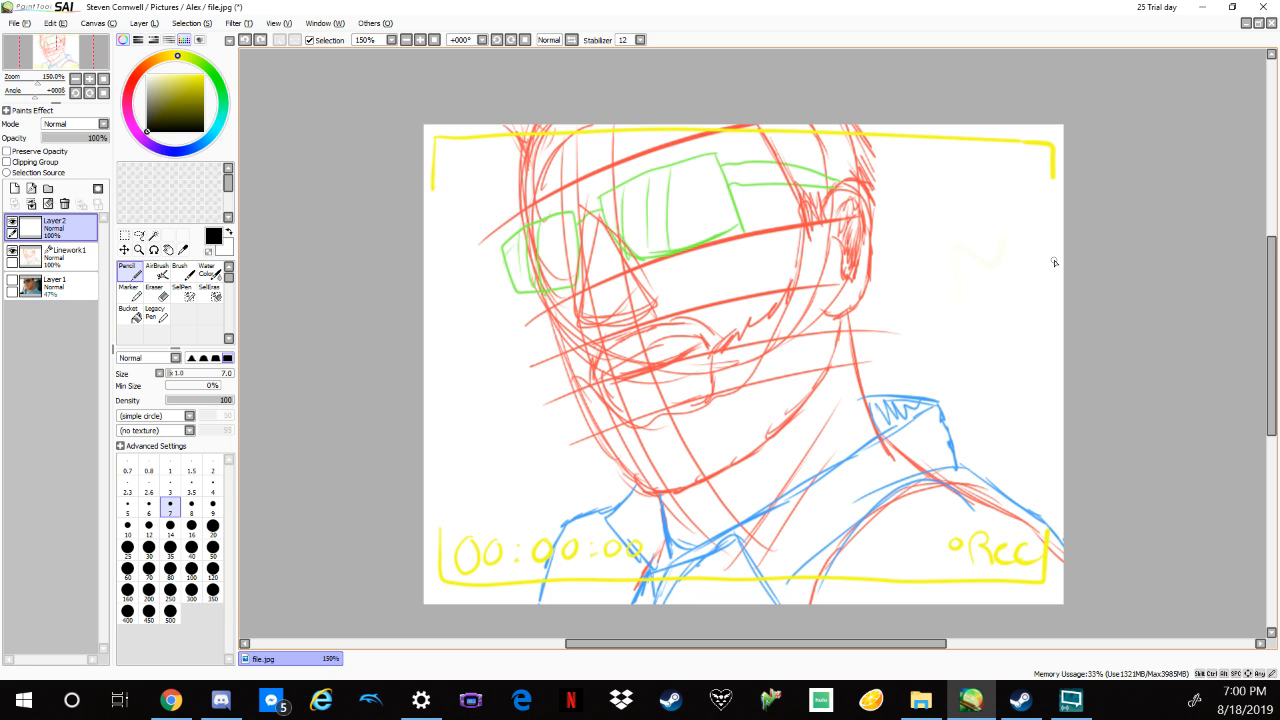
Lower the opacity of the Linework1 sketch layer to 28%.
{"action": "left_click", "coordinate": [75, 258]}
{"action": "left_click_drag", "start_coordinate": [97, 139], "coordinate": [72, 141]}
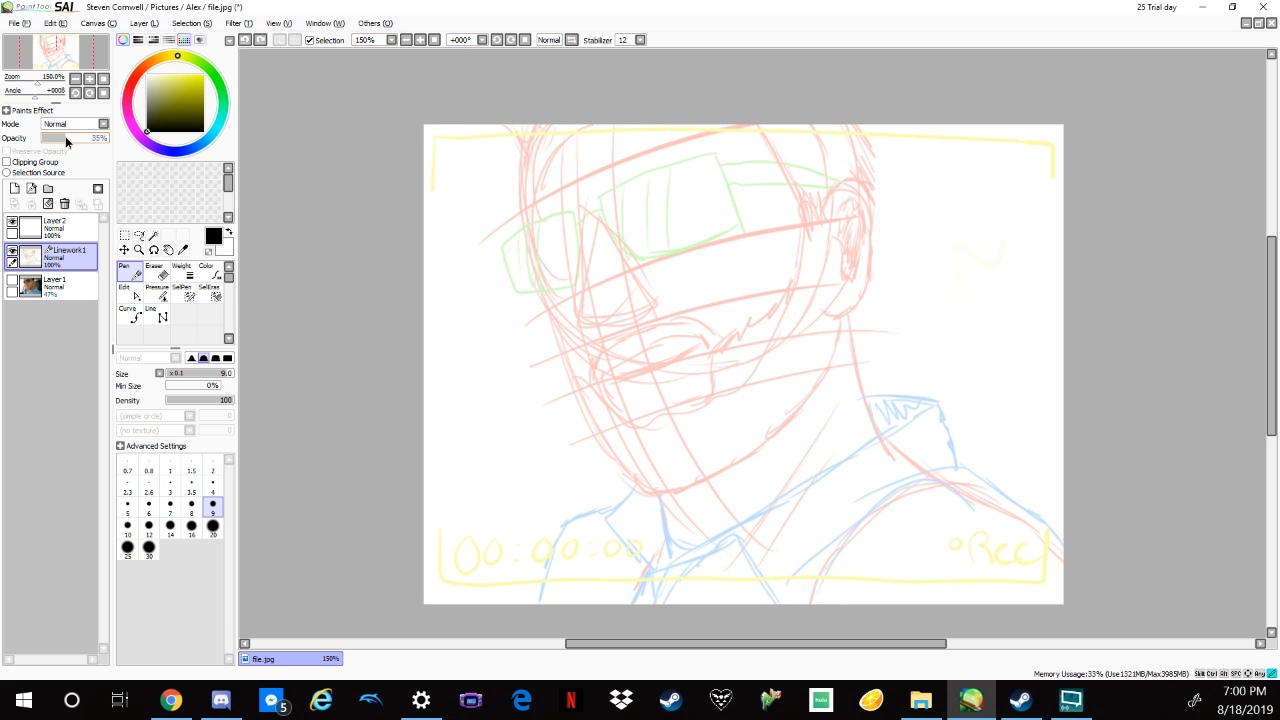
{"action": "left_click_drag", "start_coordinate": [64, 136], "coordinate": [58, 146]}
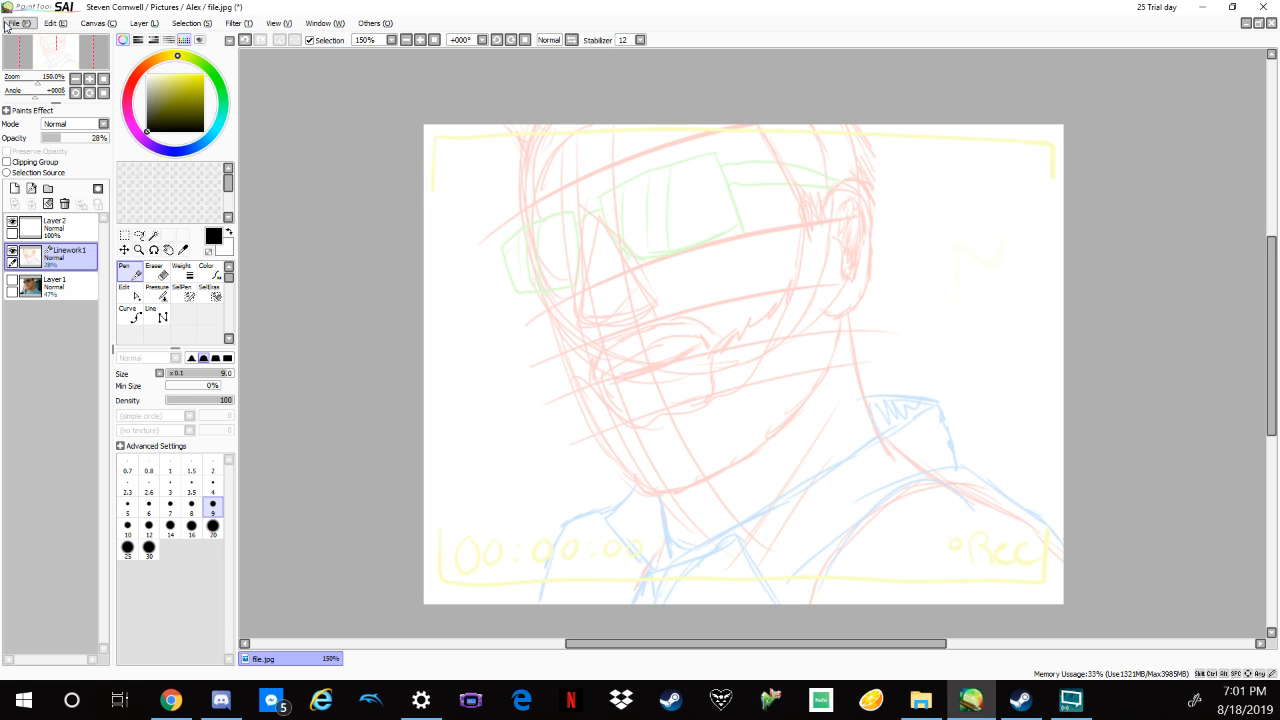
Zoom in to 300% on the lower face and pick a light tan drawing colour.
{"action": "scroll", "coordinate": [678, 305], "scroll_direction": "up", "scroll_amount": 2}
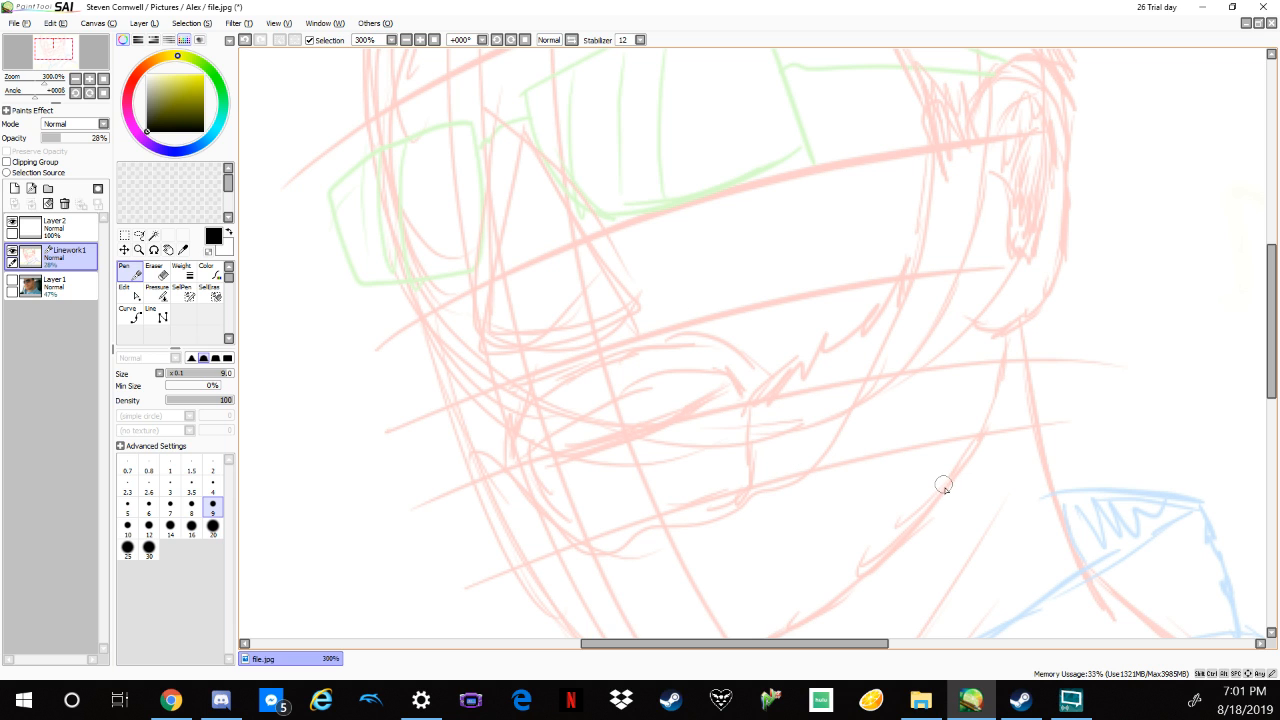
{"action": "mouse_move", "coordinate": [978, 505]}
{"action": "left_mouse_down"}
{"action": "mouse_move", "coordinate": [1006, 405]}
{"action": "mouse_move", "coordinate": [1000, 389]}
{"action": "mouse_move", "coordinate": [991, 397]}
{"action": "left_mouse_up"}
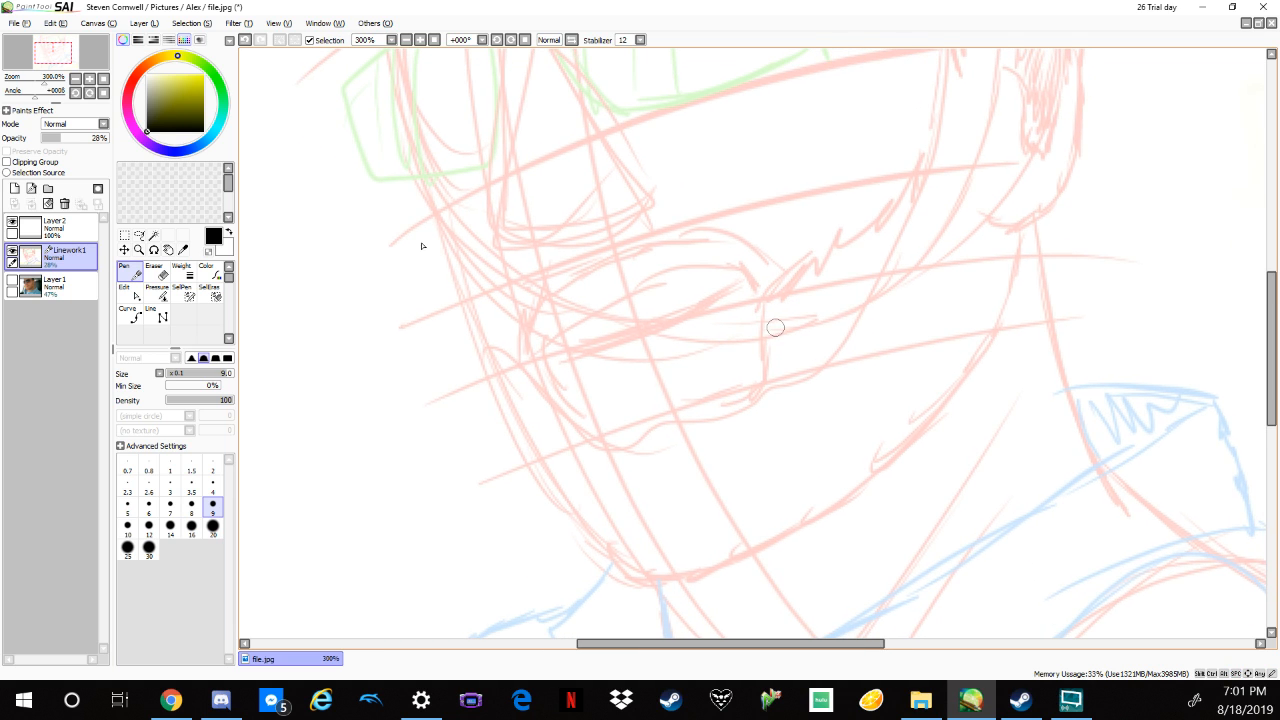
{"action": "mouse_move", "coordinate": [176, 55]}
{"action": "left_mouse_down"}
{"action": "mouse_move", "coordinate": [155, 59]}
{"action": "mouse_move", "coordinate": [180, 86]}
{"action": "mouse_move", "coordinate": [162, 85]}
{"action": "left_mouse_up"}
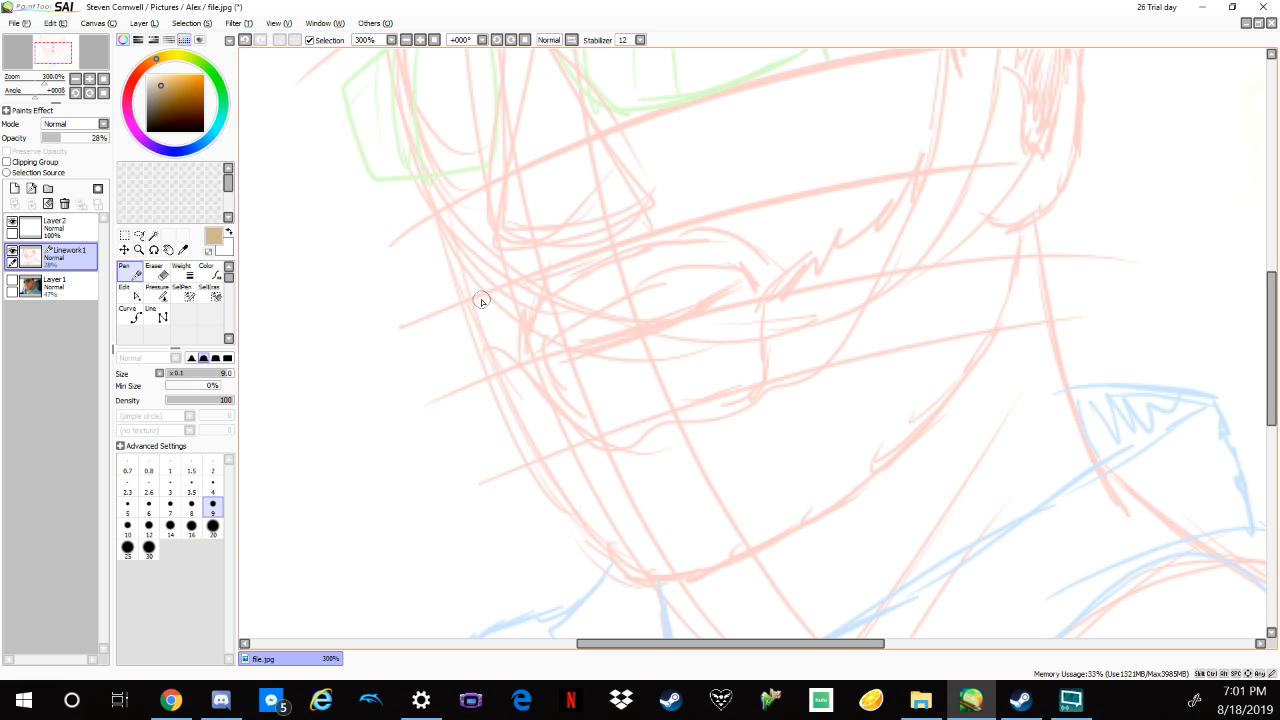
Try tracing the outer edge of the cheek and jaw down to the chin in tan, and undo the stroke.
{"action": "left_click_drag", "start_coordinate": [863, 443], "coordinate": [761, 338]}
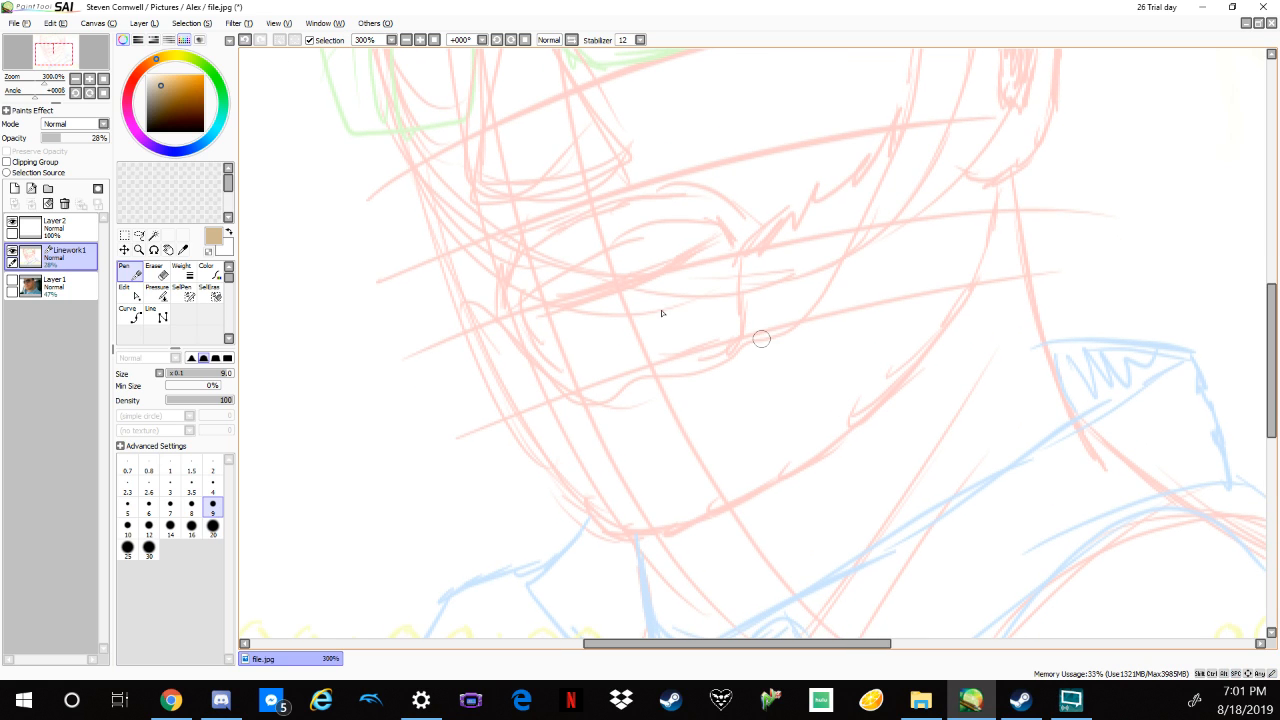
{"action": "mouse_move", "coordinate": [410, 165]}
{"action": "left_mouse_down"}
{"action": "mouse_move", "coordinate": [517, 423]}
{"action": "mouse_move", "coordinate": [594, 499]}
{"action": "left_mouse_up"}
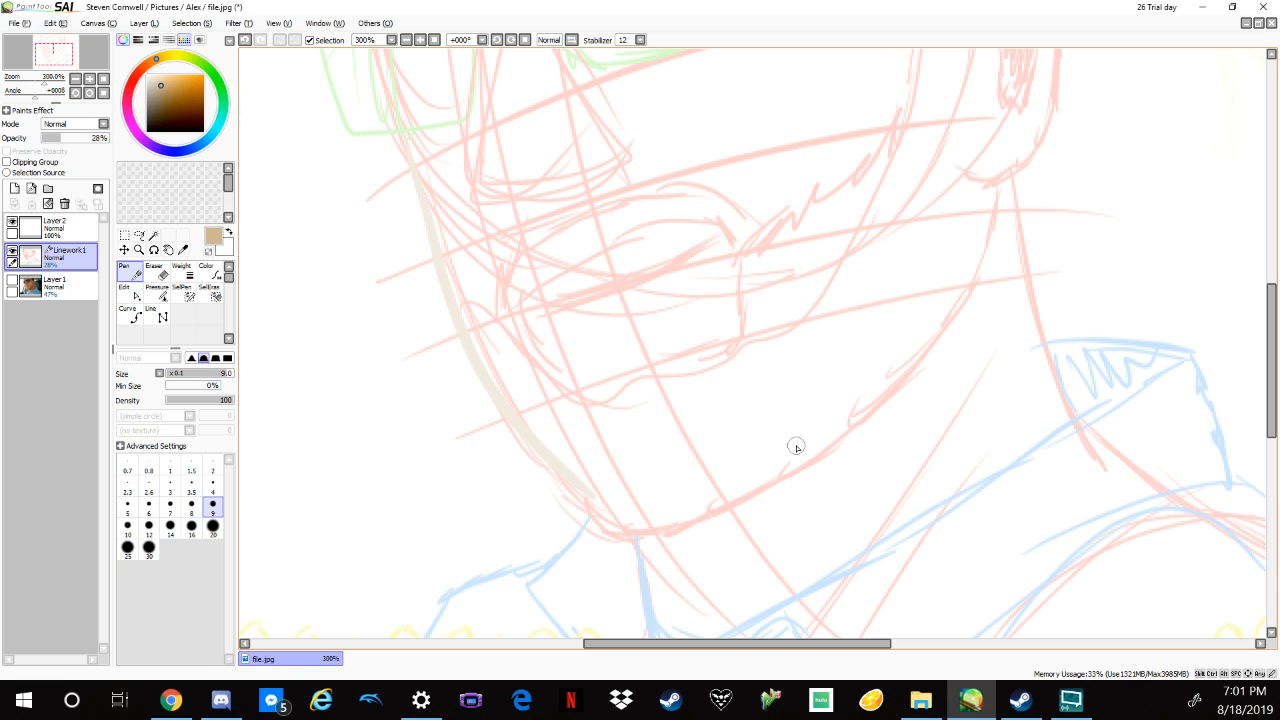
{"action": "key", "text": "ctrl+z"}
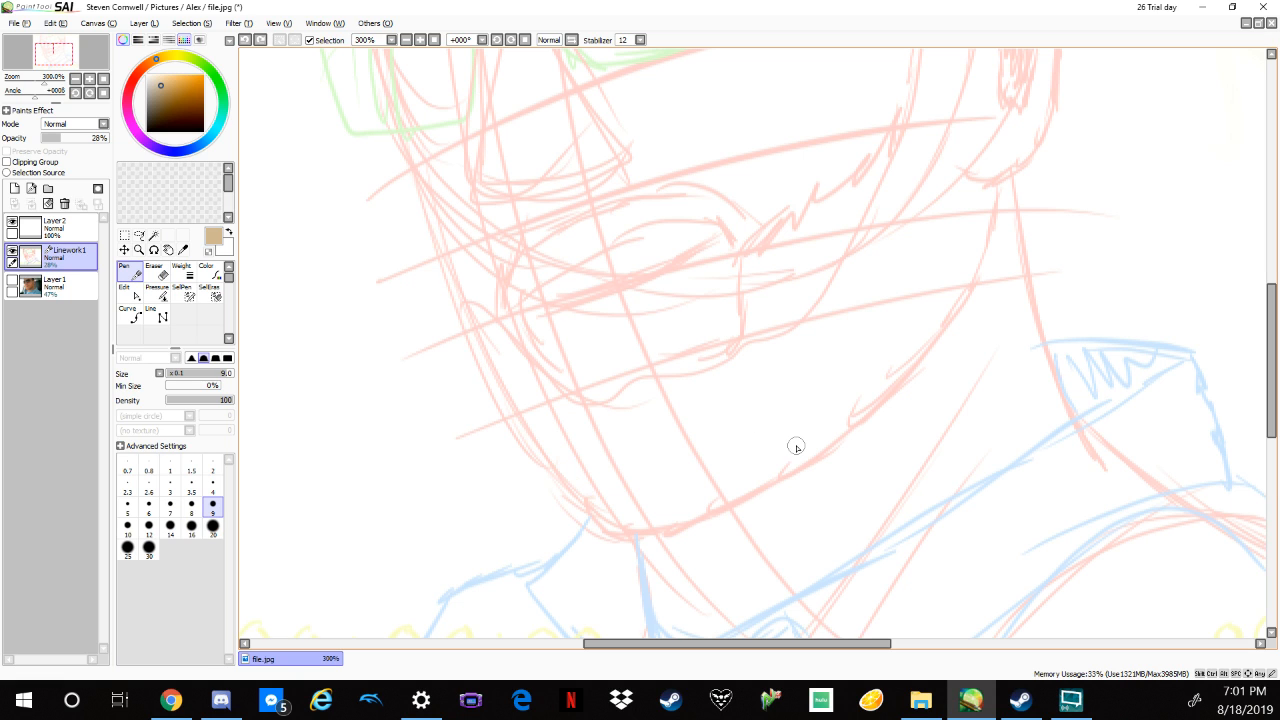
On Layer2, try tracing the outer cheek and jaw edge with the Pencil at size 14, and undo the stroke.
{"action": "left_click", "coordinate": [60, 228]}
{"action": "key", "text": "ctrl+y"}
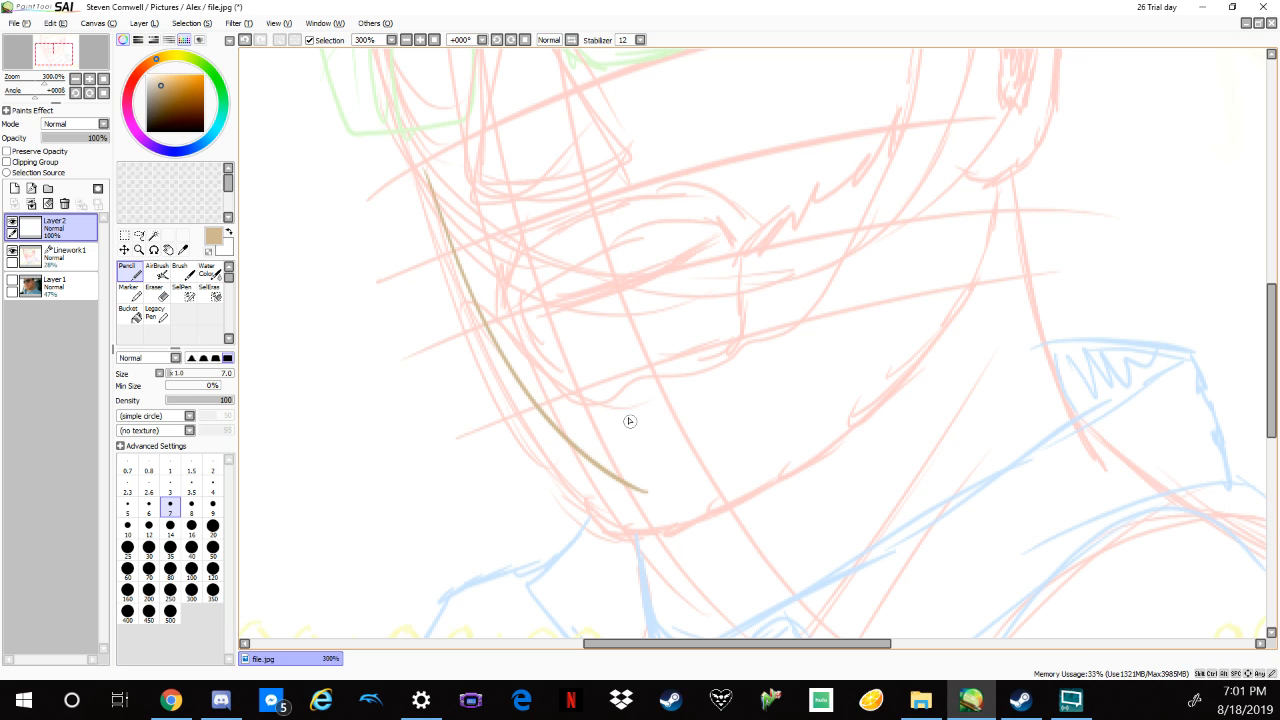
{"action": "key", "text": "ctrl+z"}
{"action": "left_click", "coordinate": [170, 527]}
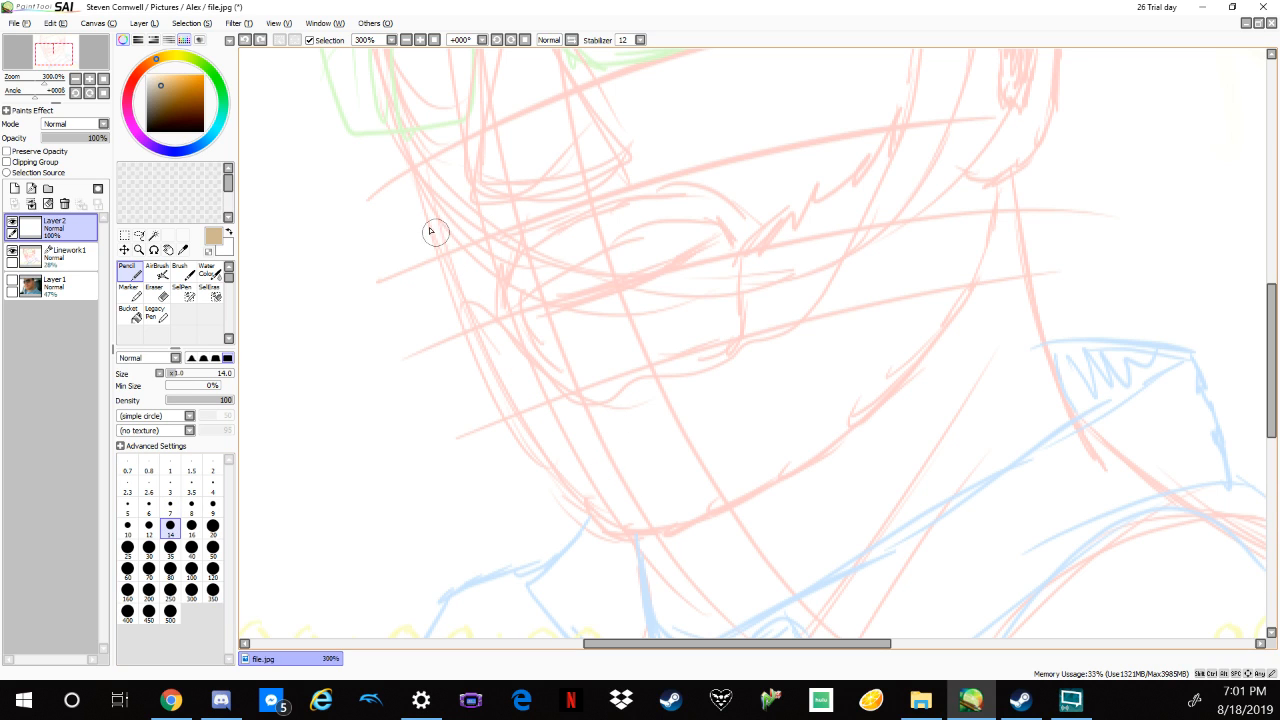
{"action": "mouse_move", "coordinate": [403, 133]}
{"action": "left_mouse_down"}
{"action": "mouse_move", "coordinate": [575, 507]}
{"action": "mouse_move", "coordinate": [623, 491]}
{"action": "left_mouse_up"}
{"action": "key", "text": "ctrl+z"}
Trace the outer cheek and jaw edge between the chin and the glasses in tan with the Pencil at size 10.
{"action": "left_click", "coordinate": [127, 527]}
{"action": "left_click_drag", "start_coordinate": [412, 138], "coordinate": [469, 318]}
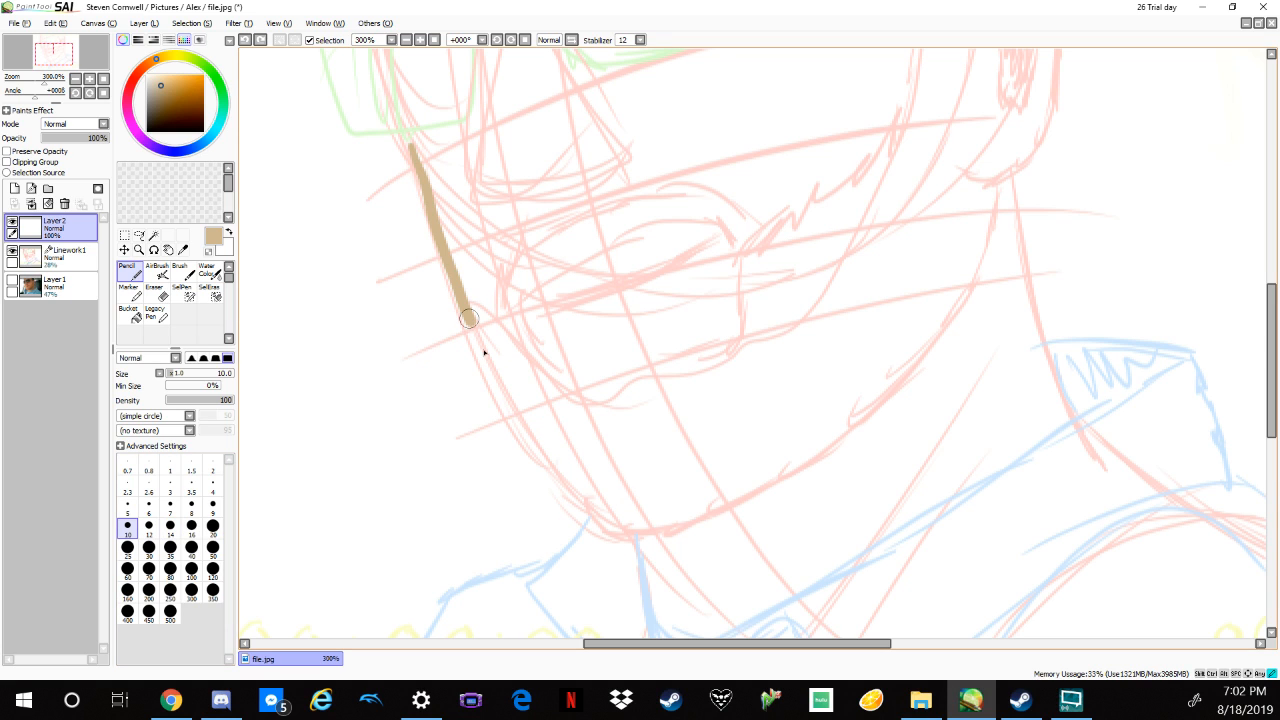
{"action": "key", "text": "ctrl+z"}
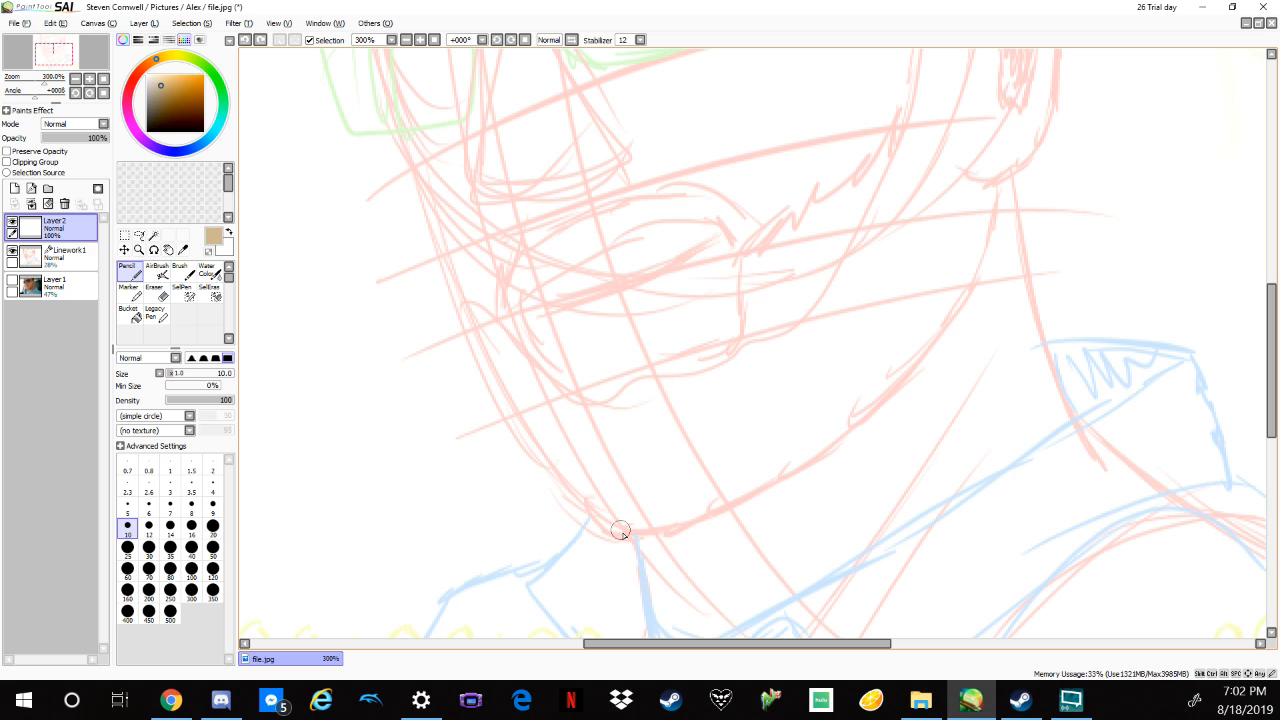
{"action": "left_click_drag", "start_coordinate": [620, 531], "coordinate": [432, 143]}
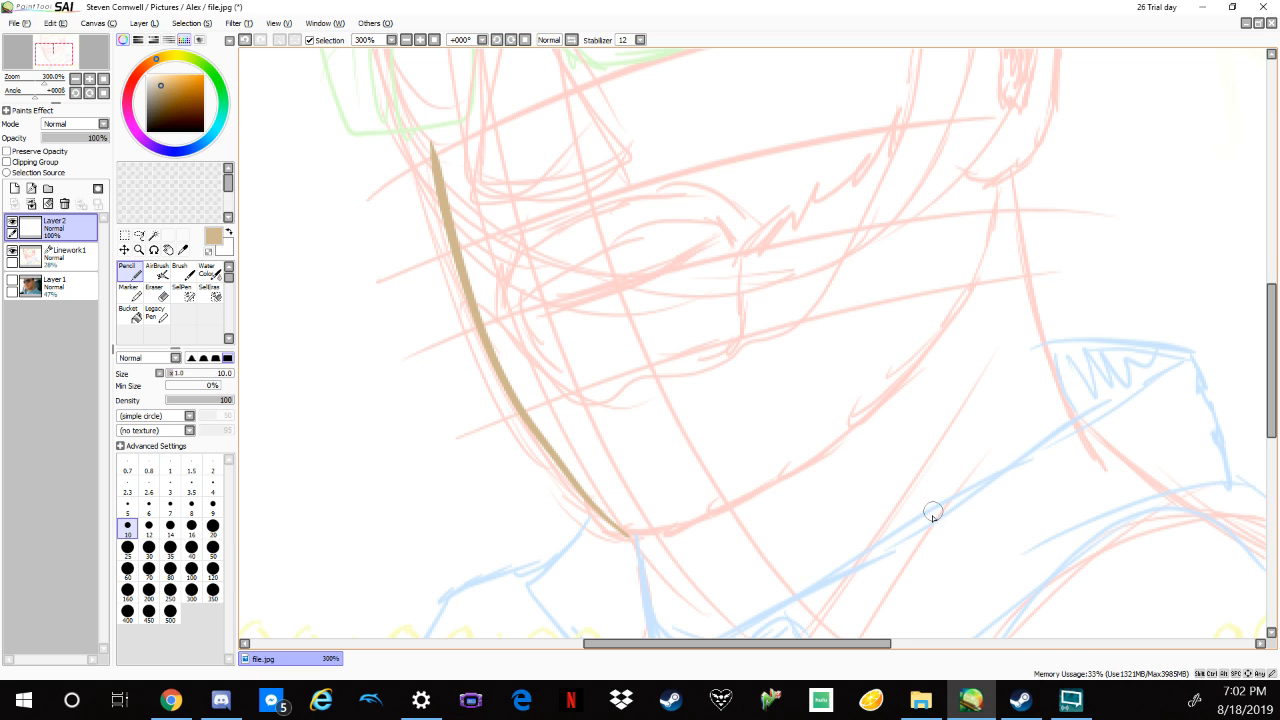
Trace the other side of the jaw in tan from below the earlobe to the chin, thickening the line near the ear.
{"action": "left_click_drag", "start_coordinate": [931, 511], "coordinate": [999, 417]}
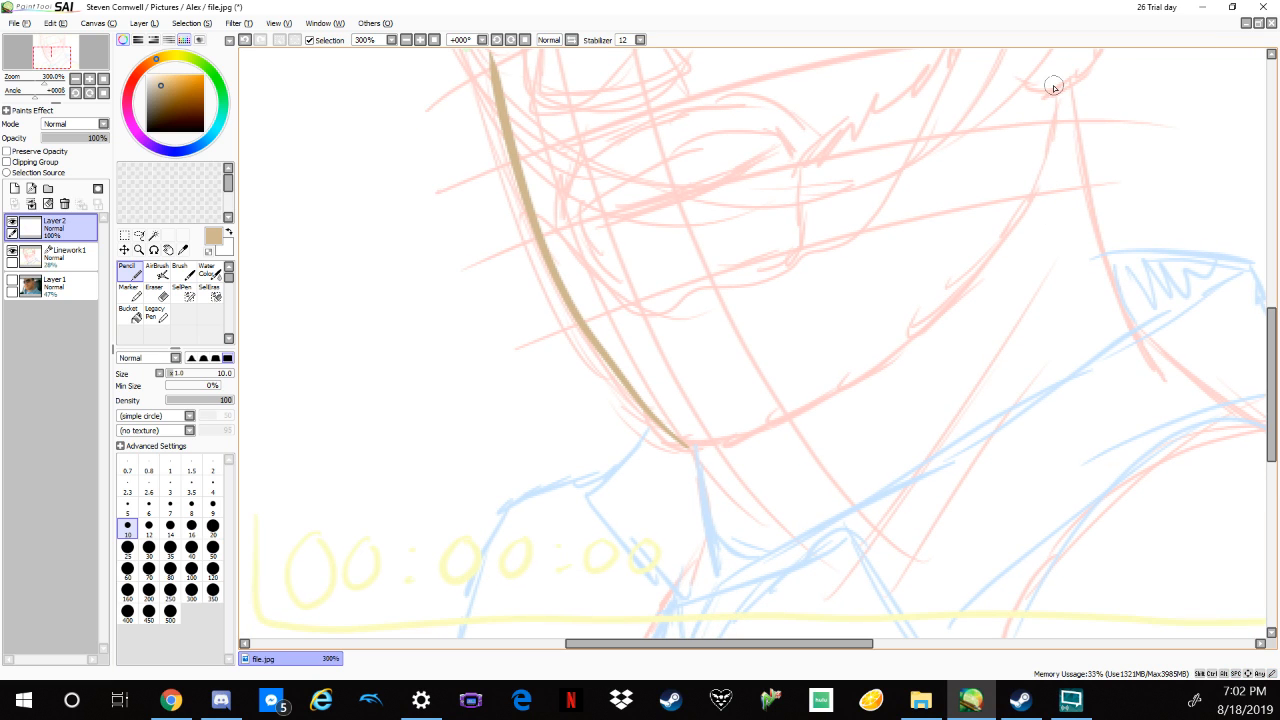
{"action": "mouse_move", "coordinate": [1054, 88]}
{"action": "left_mouse_down"}
{"action": "mouse_move", "coordinate": [1034, 197]}
{"action": "mouse_move", "coordinate": [992, 258]}
{"action": "left_mouse_up"}
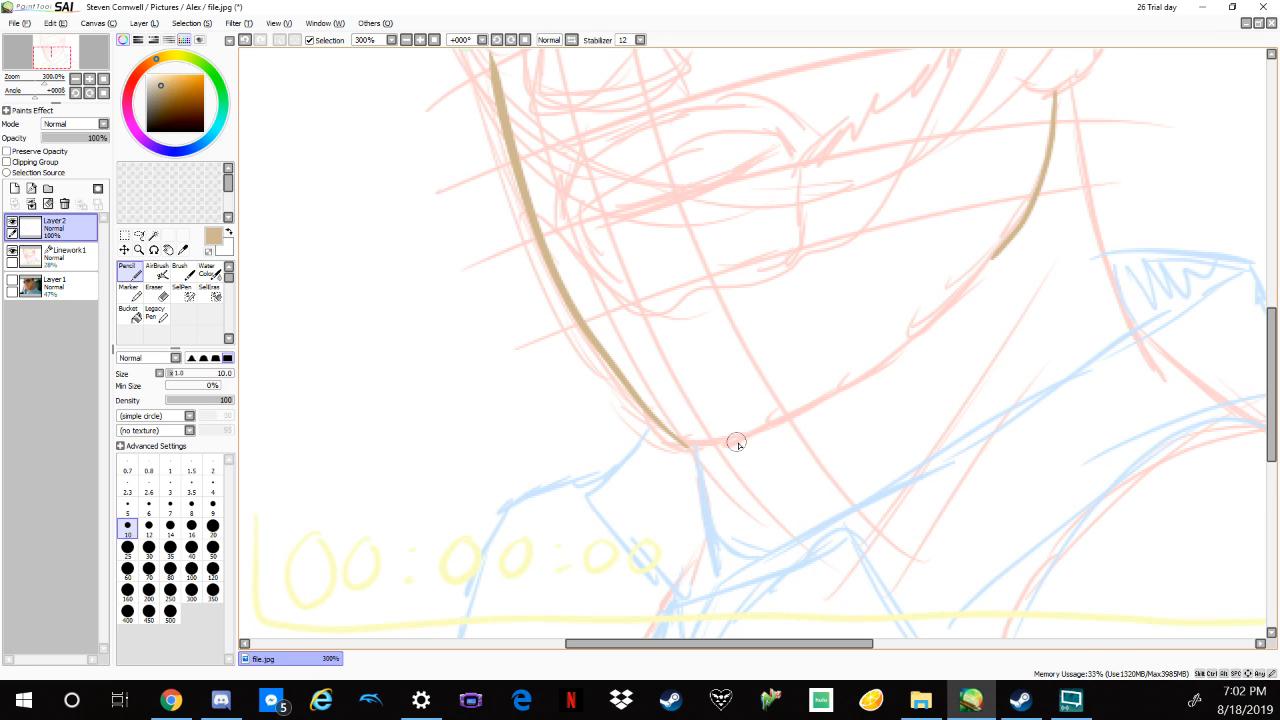
{"action": "left_click_drag", "start_coordinate": [688, 446], "coordinate": [1008, 240]}
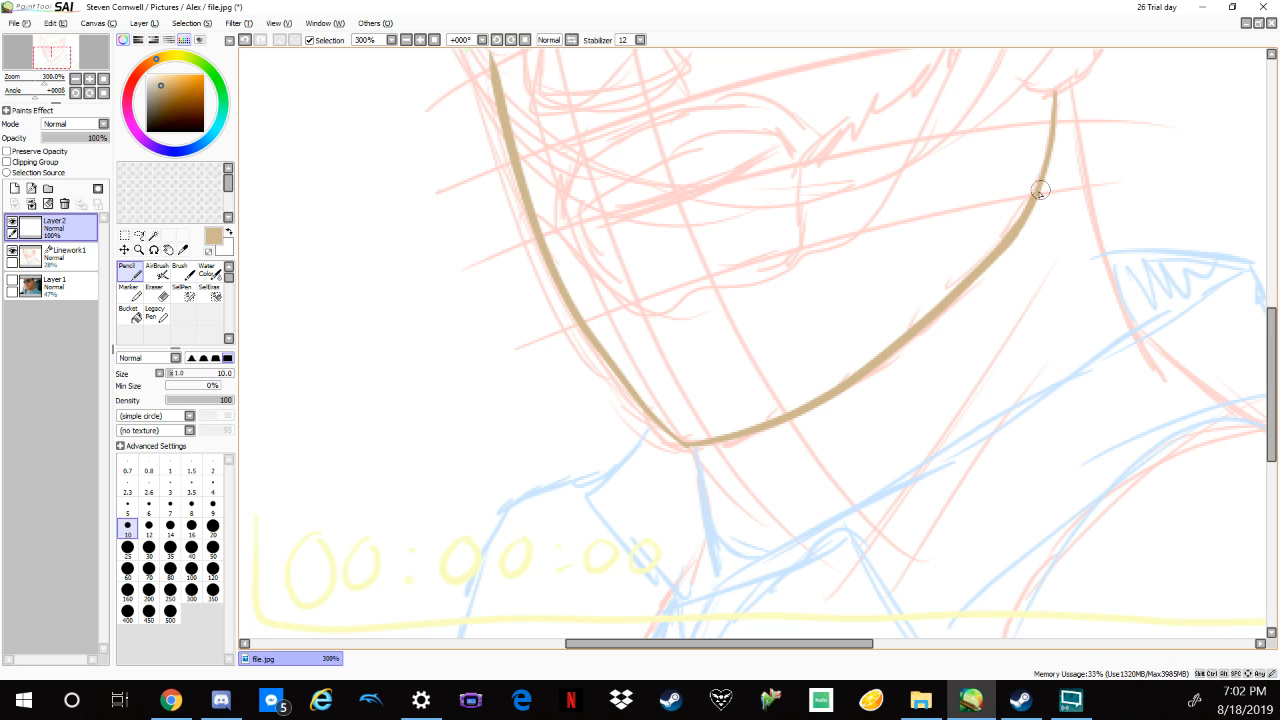
{"action": "left_click_drag", "start_coordinate": [1034, 192], "coordinate": [1041, 174]}
{"action": "left_click_drag", "start_coordinate": [1054, 95], "coordinate": [1049, 152]}
Fill and round the corner at the chin where the two jaw lines meet, undoing the unsatisfactory strokes.
{"action": "mouse_move", "coordinate": [597, 346]}
{"action": "left_mouse_down"}
{"action": "mouse_move", "coordinate": [669, 434]}
{"action": "mouse_move", "coordinate": [650, 415]}
{"action": "mouse_move", "coordinate": [672, 418]}
{"action": "left_mouse_up"}
{"action": "key", "text": "e"}
{"action": "scroll", "coordinate": [883, 442], "scroll_direction": "up", "scroll_amount": 3}
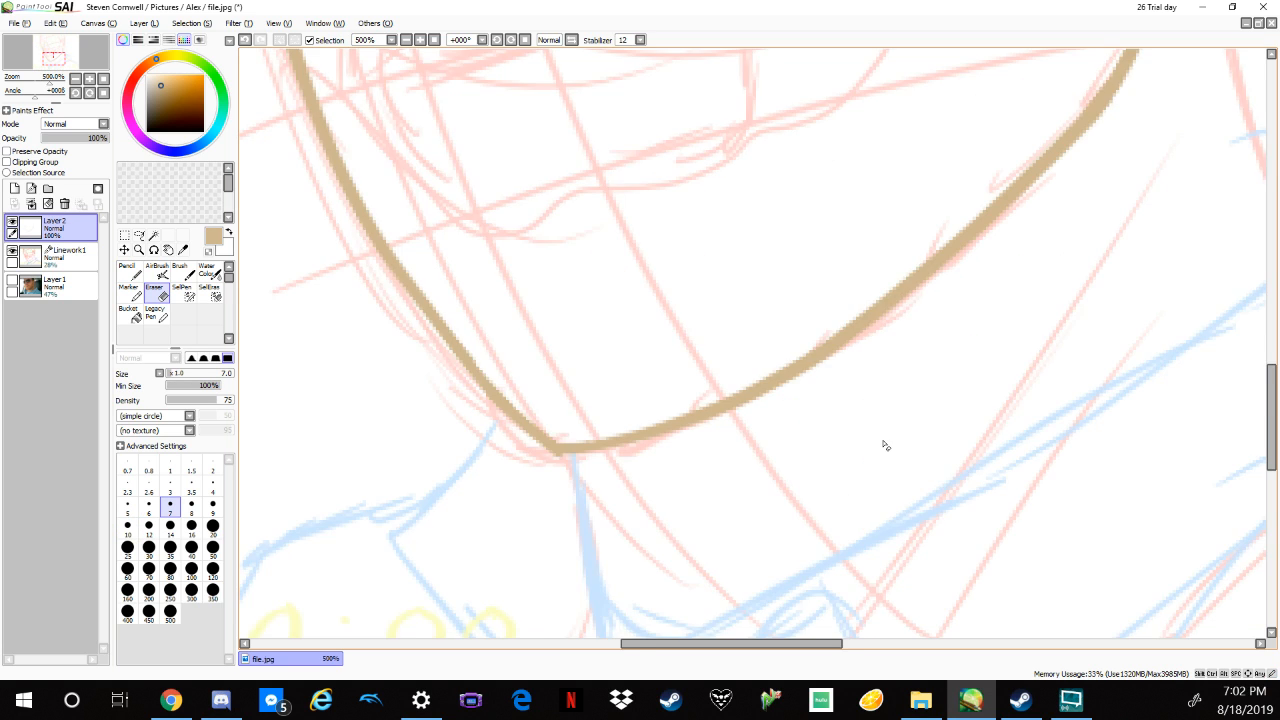
{"action": "left_click_drag", "start_coordinate": [766, 486], "coordinate": [1039, 443]}
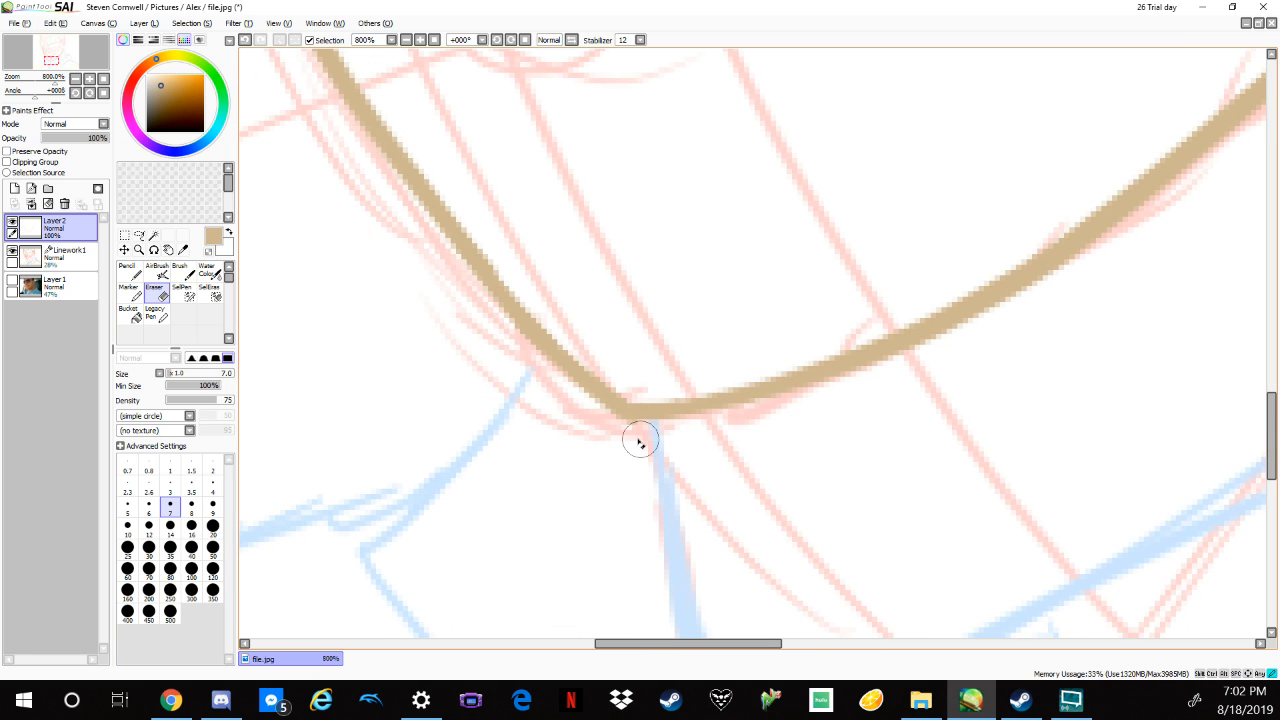
{"action": "left_click", "coordinate": [130, 272]}
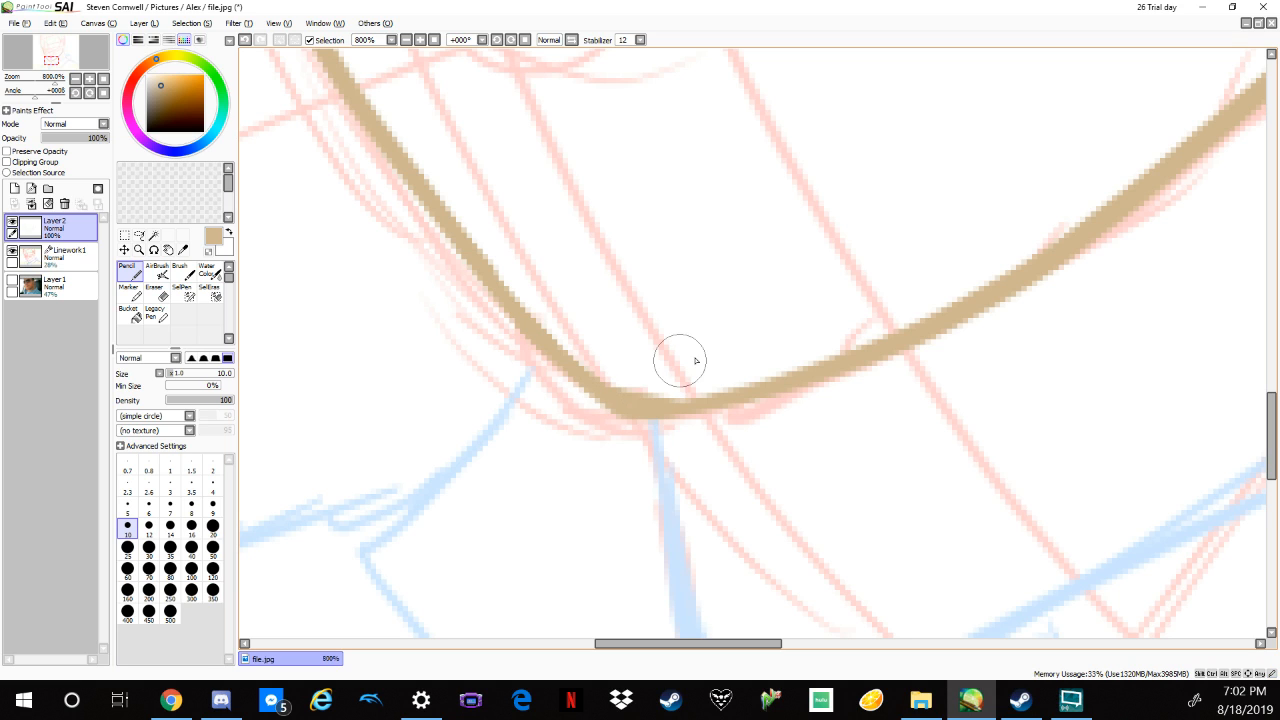
{"action": "key", "text": "ctrl+z"}
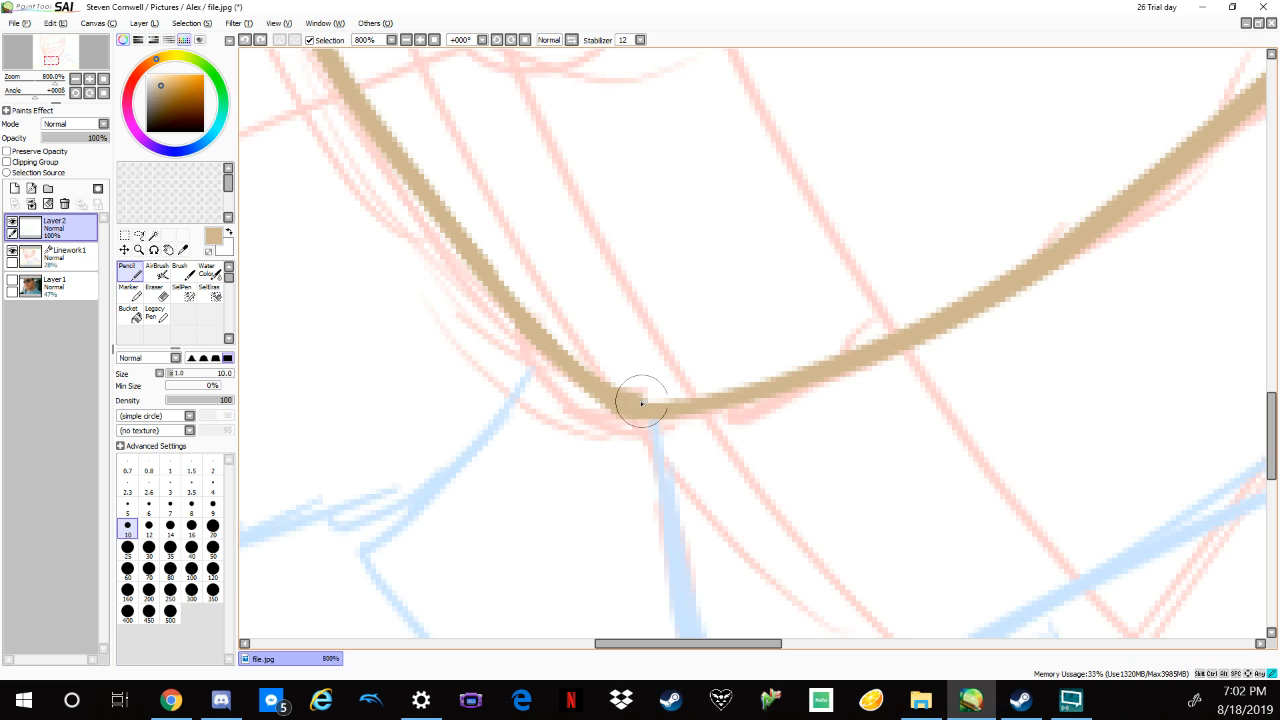
{"action": "key", "text": "ctrl+z"}
{"action": "left_click_drag", "start_coordinate": [625, 397], "coordinate": [660, 403]}
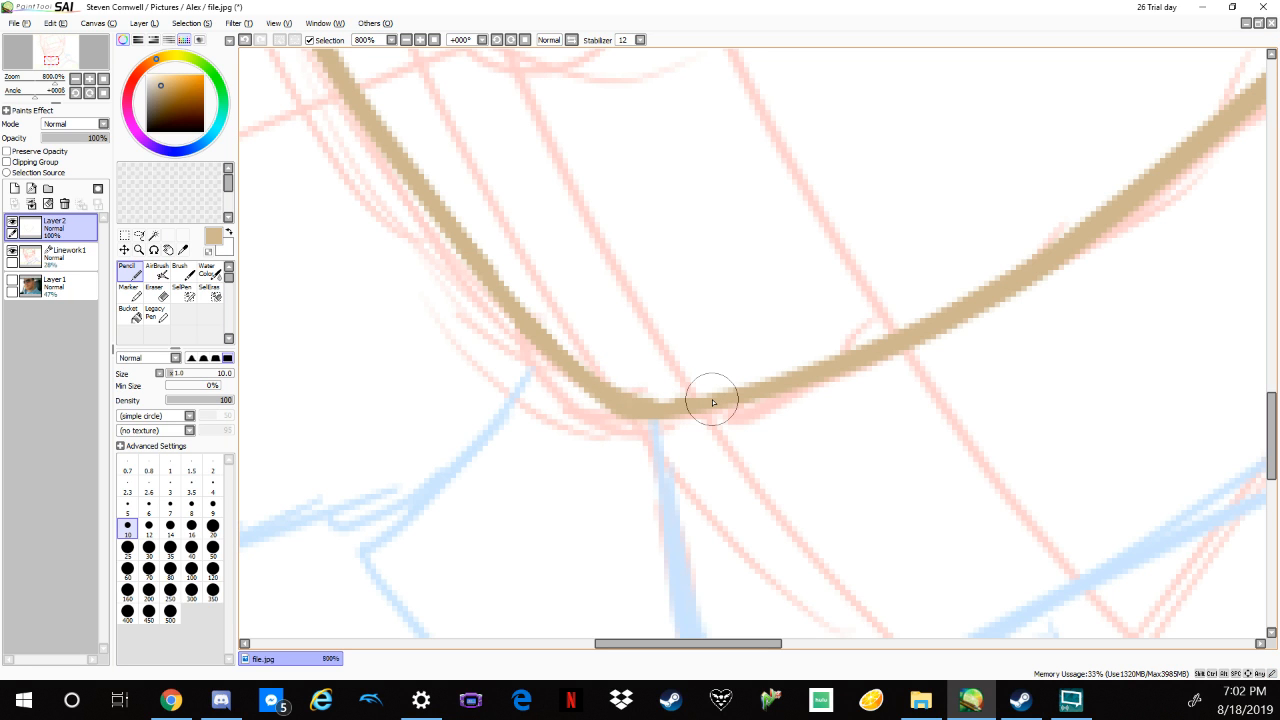
Erase the upper end of the far cheek line beneath the glasses.
{"action": "key", "text": "space"}
{"action": "left_click_drag", "start_coordinate": [738, 234], "coordinate": [892, 594]}
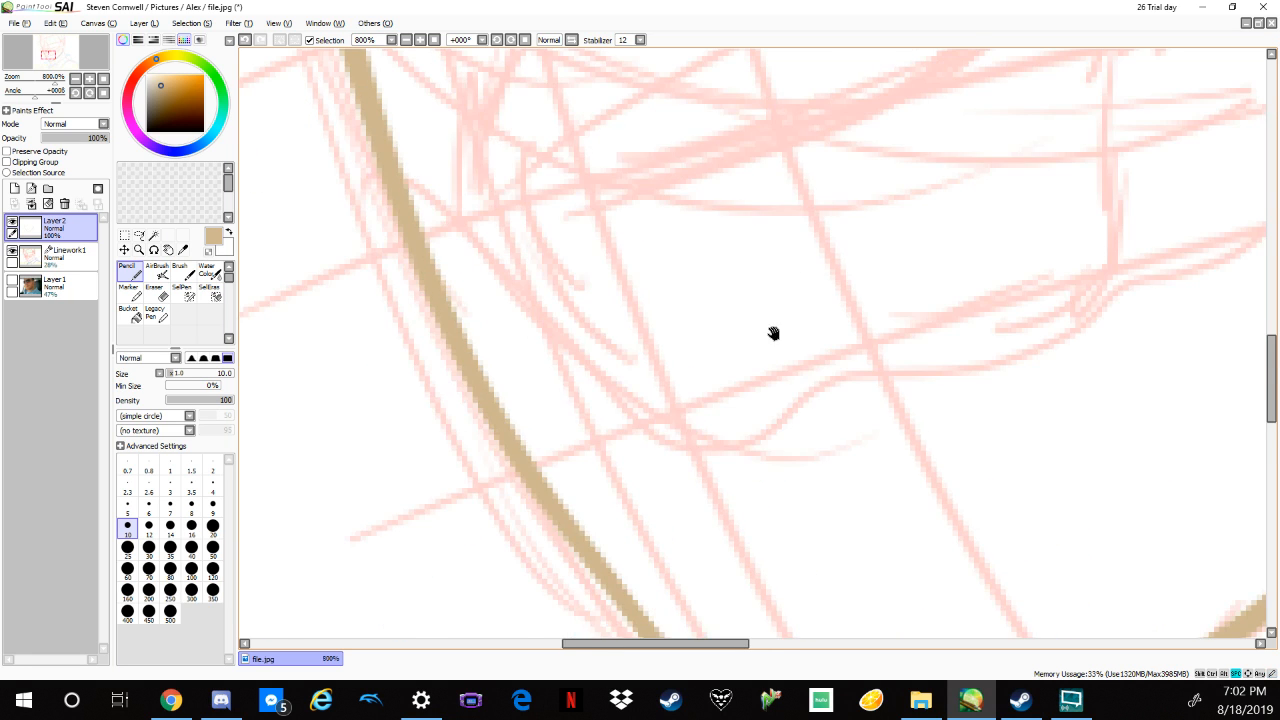
{"action": "left_click_drag", "start_coordinate": [774, 334], "coordinate": [888, 598]}
{"action": "left_click_drag", "start_coordinate": [810, 421], "coordinate": [869, 566]}
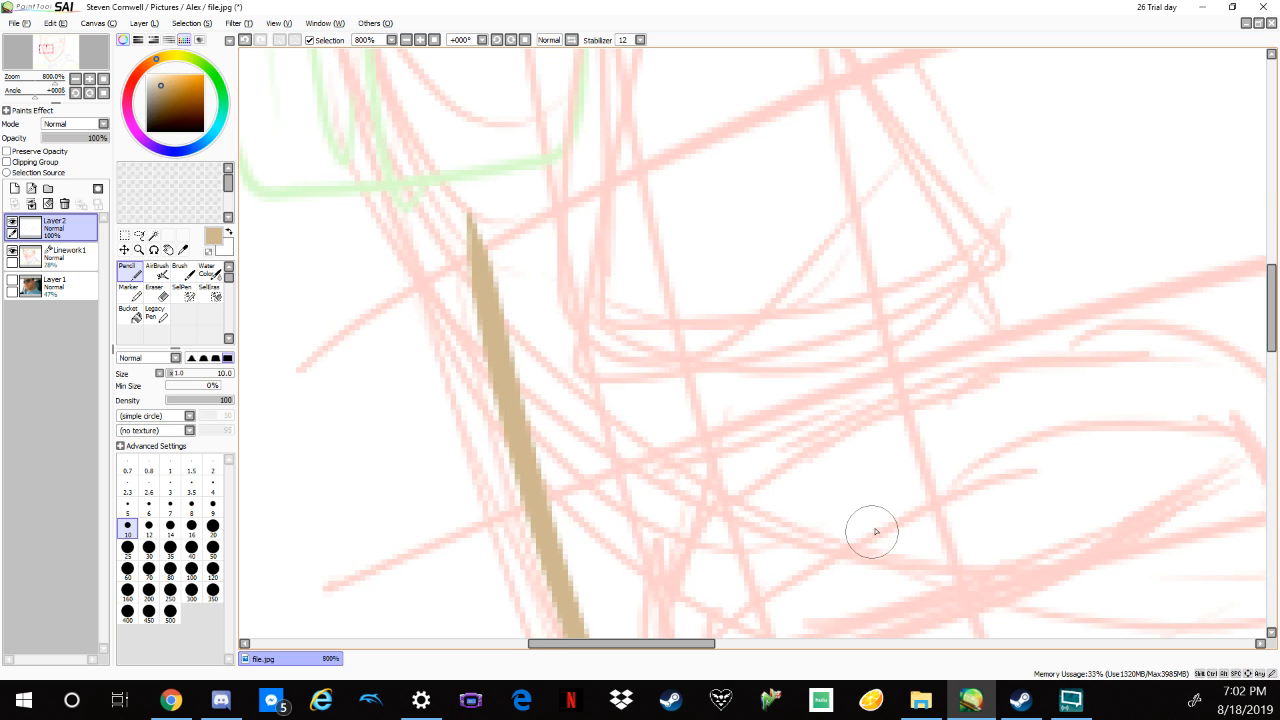
{"action": "scroll", "coordinate": [875, 531], "scroll_direction": "down", "scroll_amount": 2}
{"action": "left_click", "coordinate": [160, 296]}
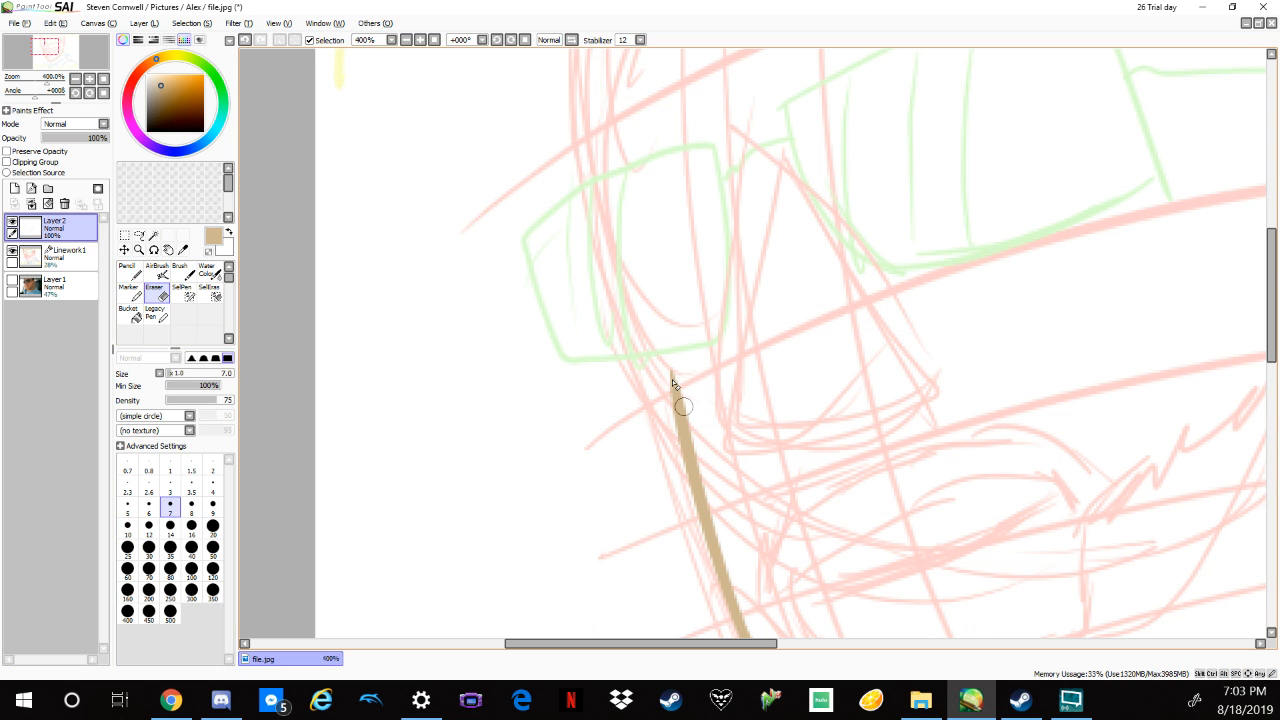
{"action": "left_click_drag", "start_coordinate": [673, 383], "coordinate": [704, 518]}
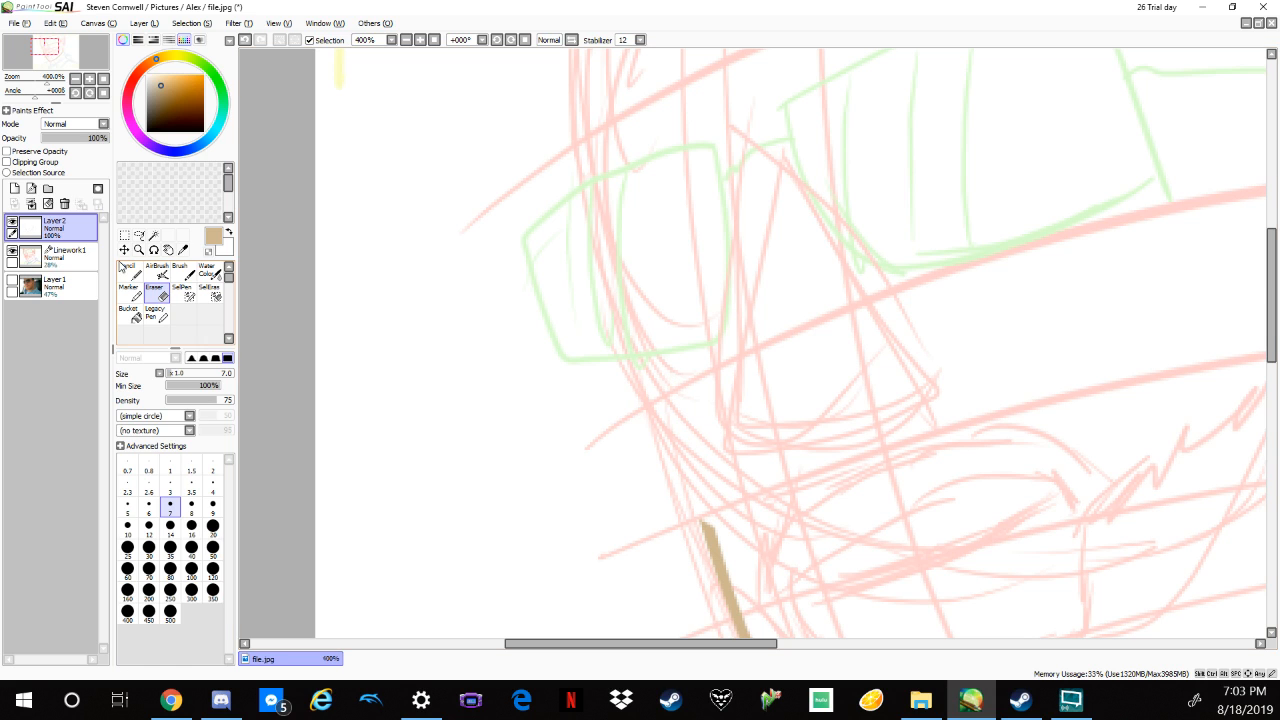
Trace the far side of the face in tan from the canvas's upper edge past the glasses, joining the cheek line.
{"action": "left_click", "coordinate": [122, 268]}
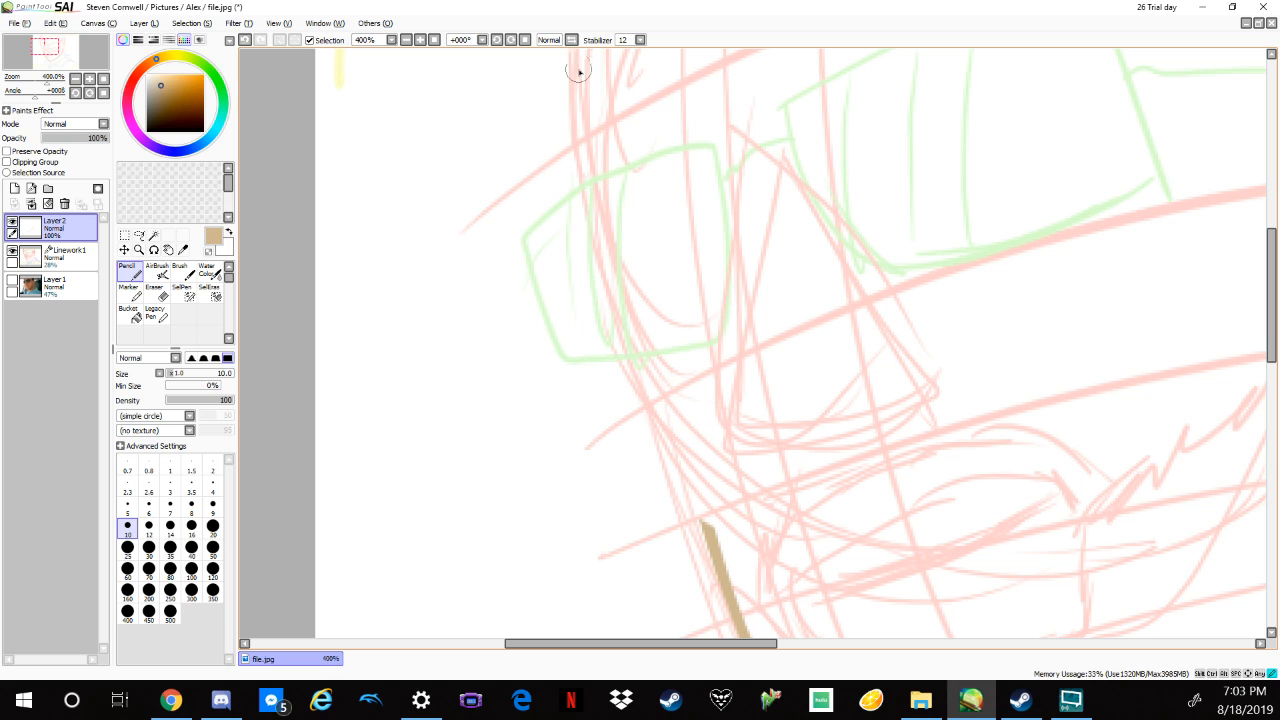
{"action": "mouse_move", "coordinate": [578, 71]}
{"action": "left_mouse_down"}
{"action": "mouse_move", "coordinate": [673, 452]}
{"action": "mouse_move", "coordinate": [720, 569]}
{"action": "left_mouse_up"}
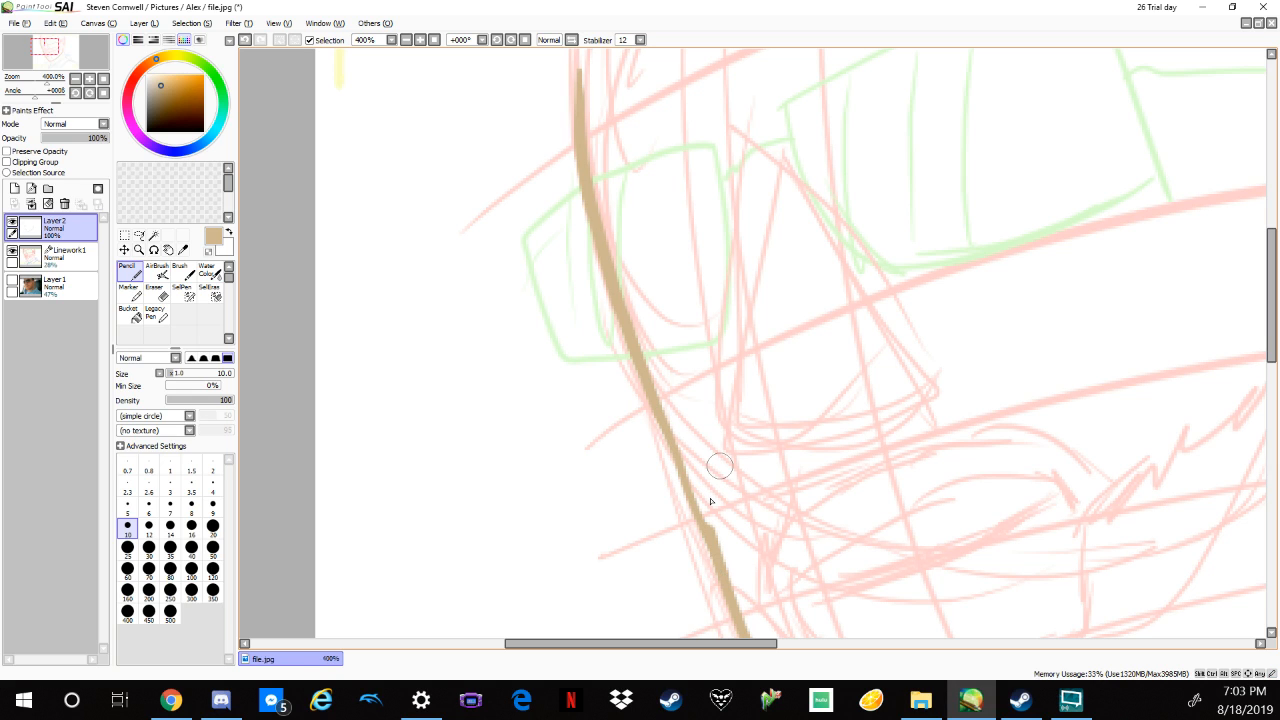
{"action": "left_click_drag", "start_coordinate": [648, 385], "coordinate": [712, 540]}
{"action": "left_click_drag", "start_coordinate": [660, 410], "coordinate": [694, 510]}
{"action": "left_click_drag", "start_coordinate": [826, 339], "coordinate": [838, 487]}
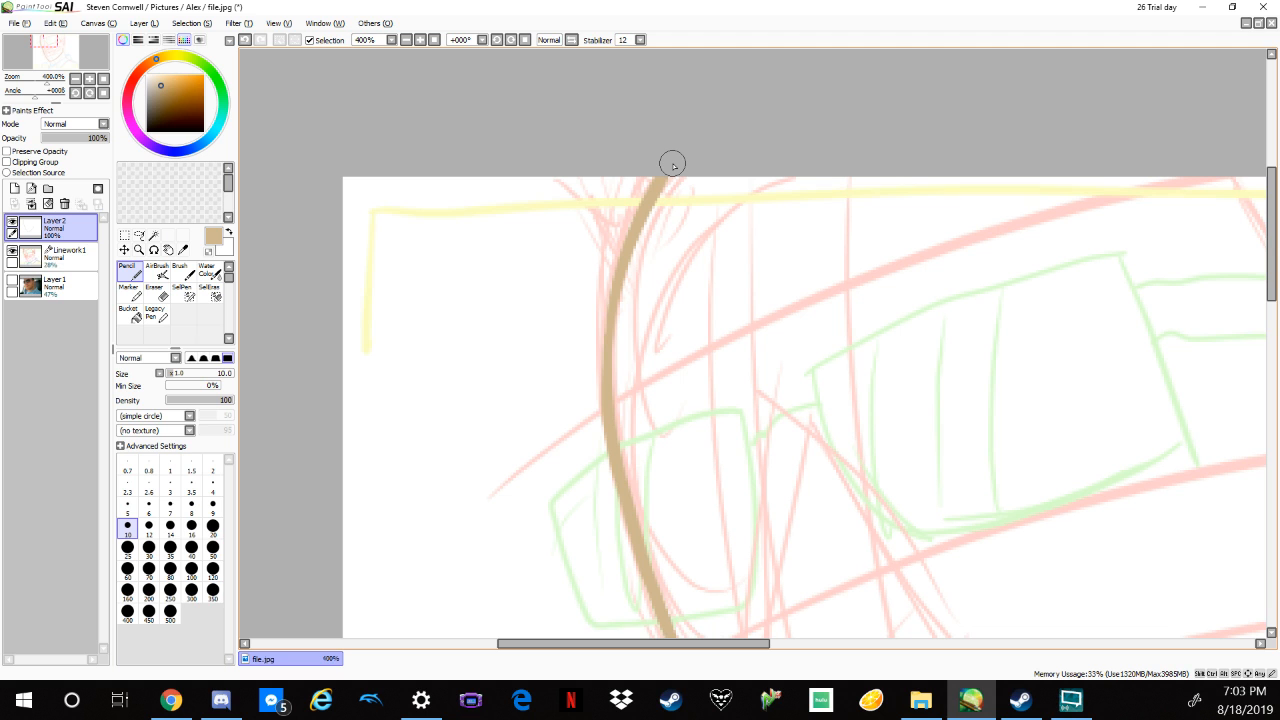
Trace the top arch of the ear in tan, erase its overshooting end and redraw it curving downward.
{"action": "mouse_move", "coordinate": [1037, 510]}
{"action": "left_mouse_down"}
{"action": "mouse_move", "coordinate": [1005, 513]}
{"action": "mouse_move", "coordinate": [814, 309]}
{"action": "left_mouse_up"}
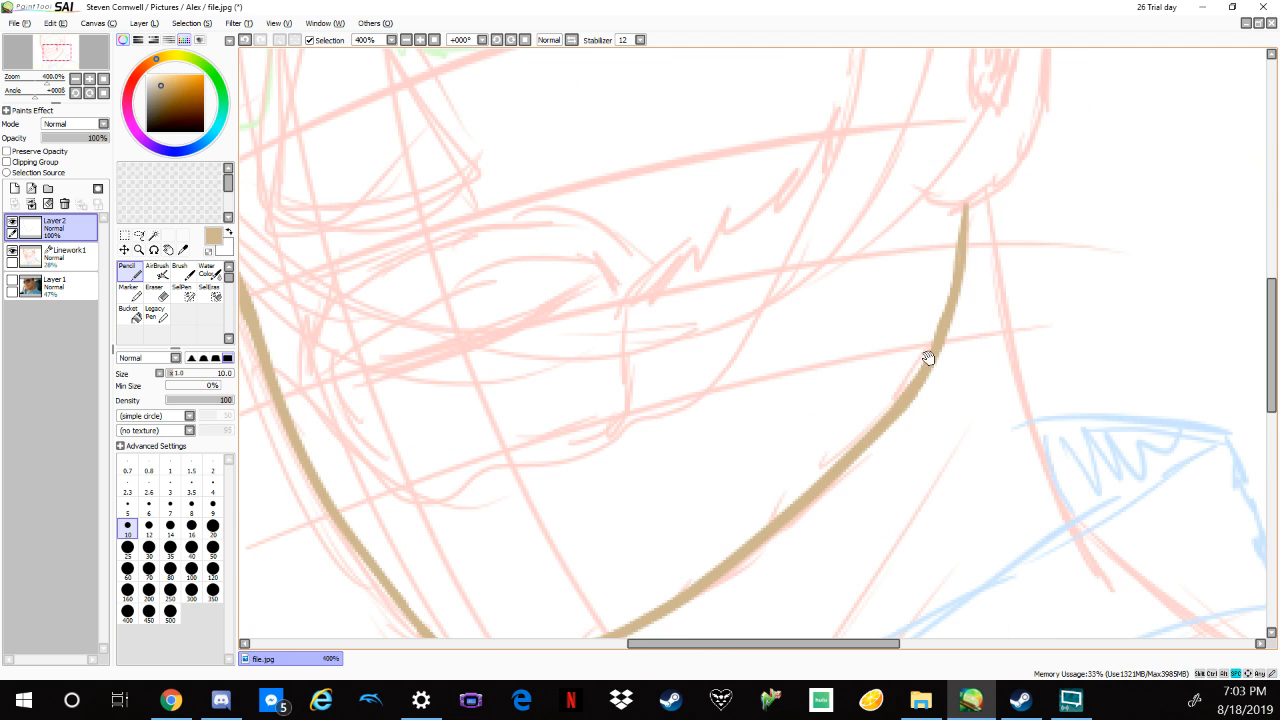
{"action": "left_click_drag", "start_coordinate": [971, 277], "coordinate": [815, 391]}
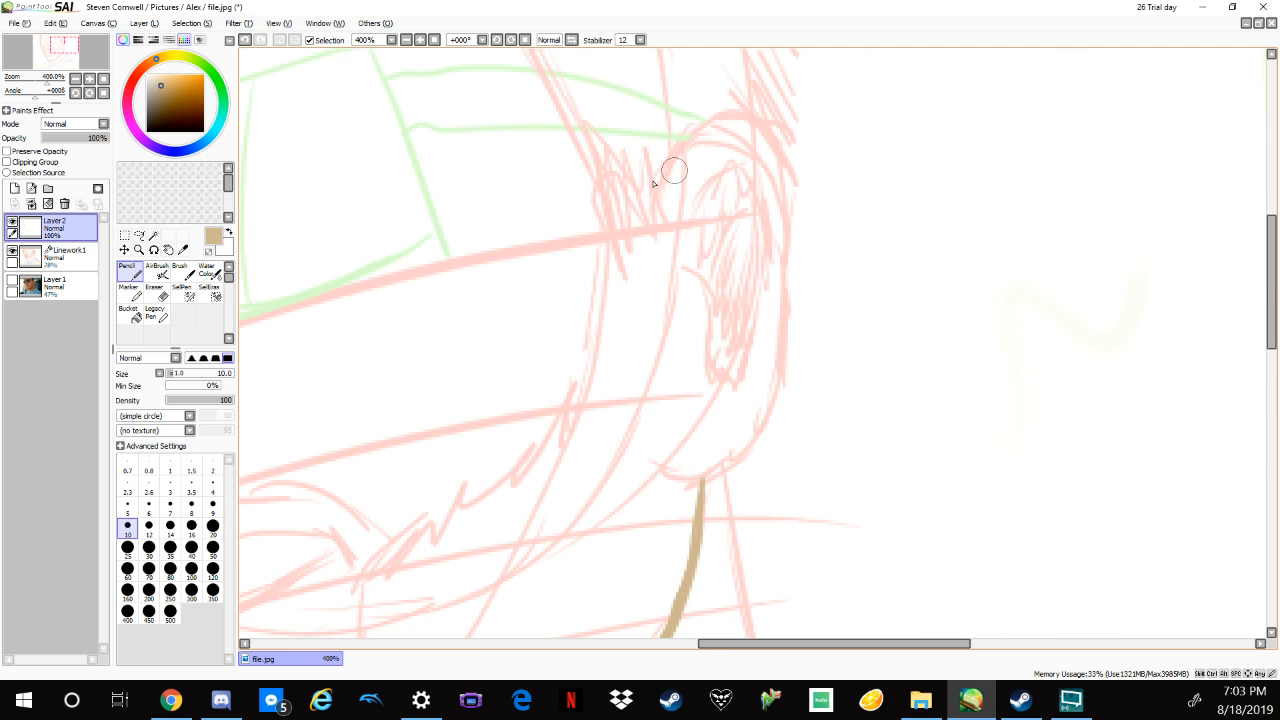
{"action": "mouse_move", "coordinate": [651, 197]}
{"action": "left_mouse_down"}
{"action": "mouse_move", "coordinate": [725, 104]}
{"action": "mouse_move", "coordinate": [846, 168]}
{"action": "left_mouse_up"}
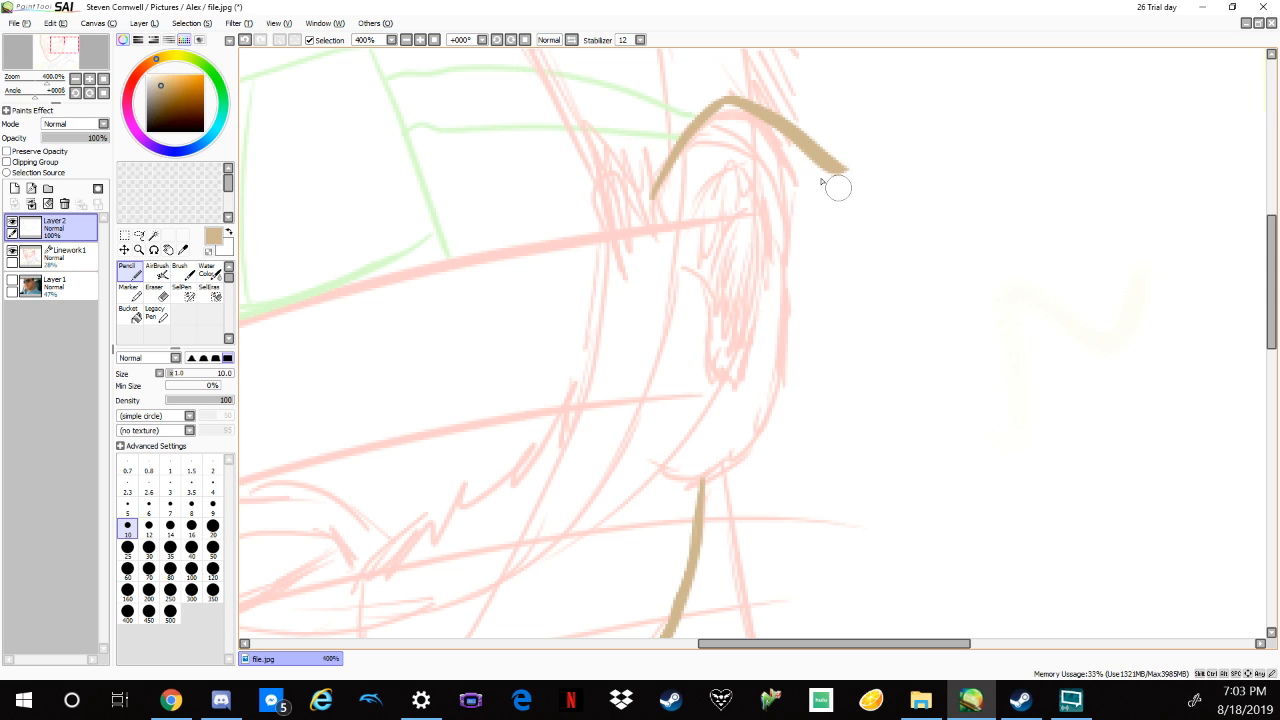
{"action": "left_click", "coordinate": [152, 296]}
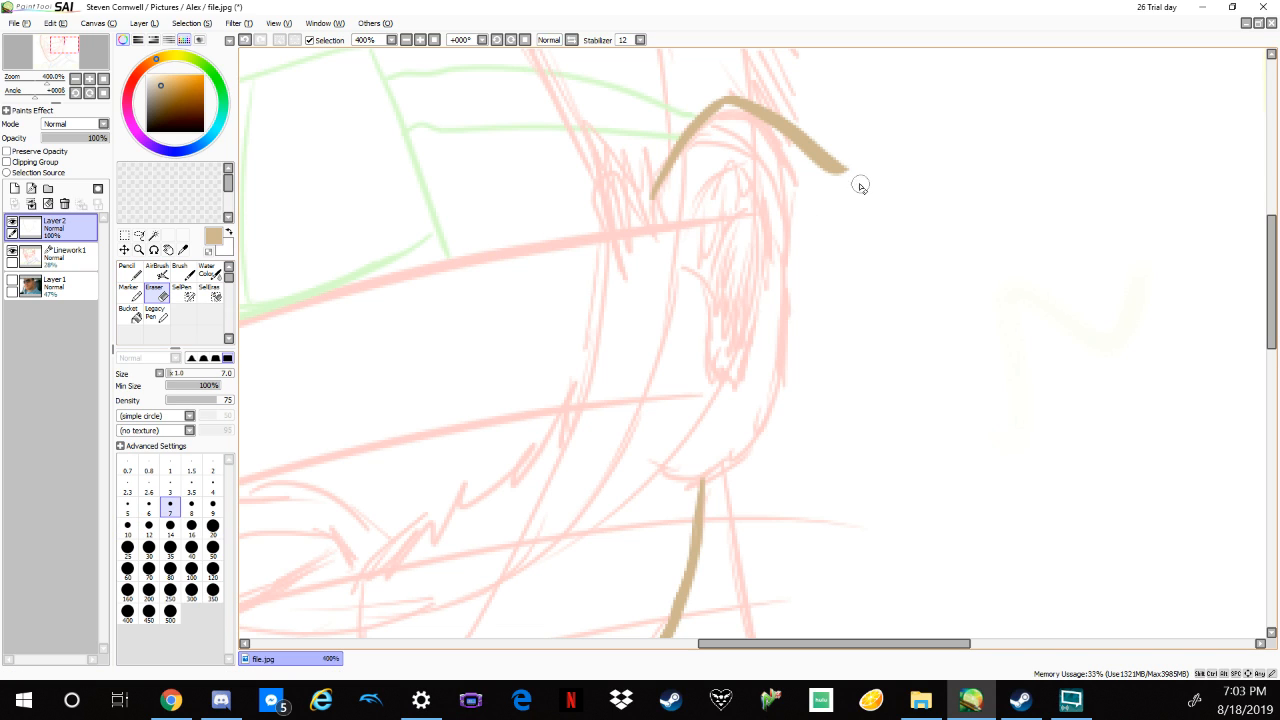
{"action": "mouse_move", "coordinate": [846, 162]}
{"action": "left_mouse_down"}
{"action": "mouse_move", "coordinate": [831, 178]}
{"action": "mouse_move", "coordinate": [823, 160]}
{"action": "mouse_move", "coordinate": [848, 148]}
{"action": "mouse_move", "coordinate": [821, 179]}
{"action": "mouse_move", "coordinate": [804, 141]}
{"action": "left_mouse_up"}
{"action": "left_click", "coordinate": [127, 271]}
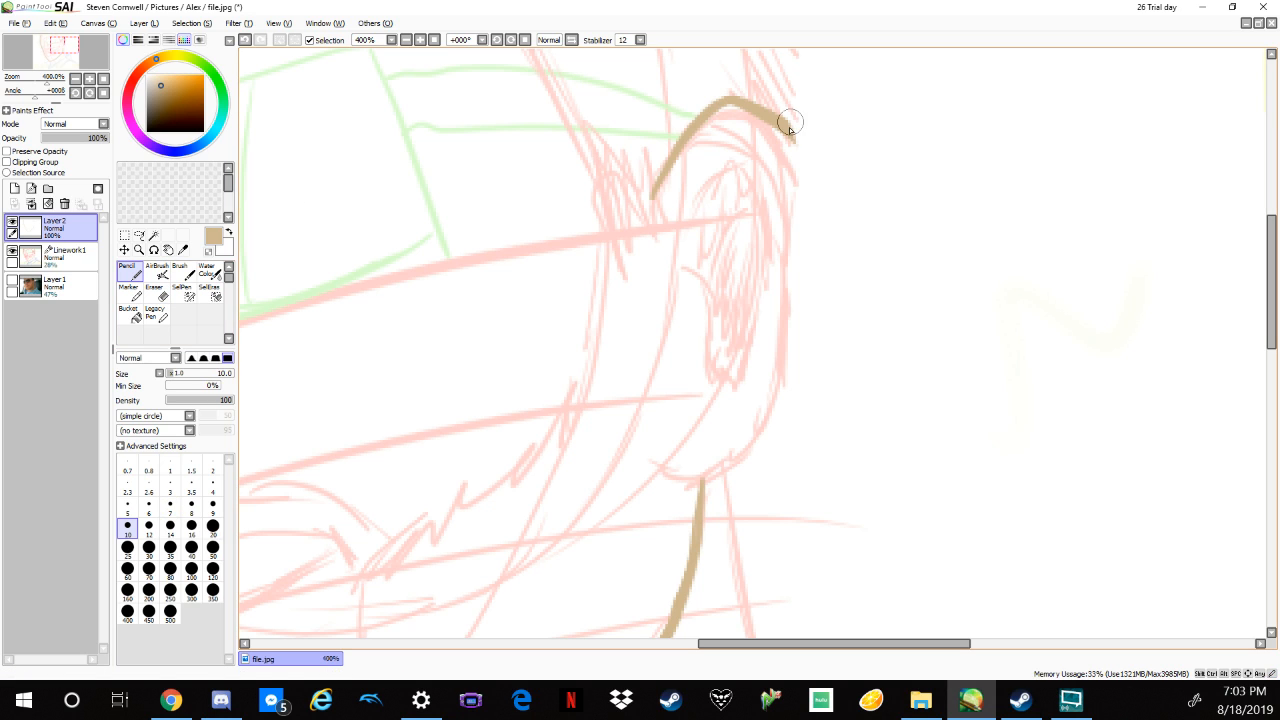
{"action": "left_click_drag", "start_coordinate": [791, 120], "coordinate": [810, 192]}
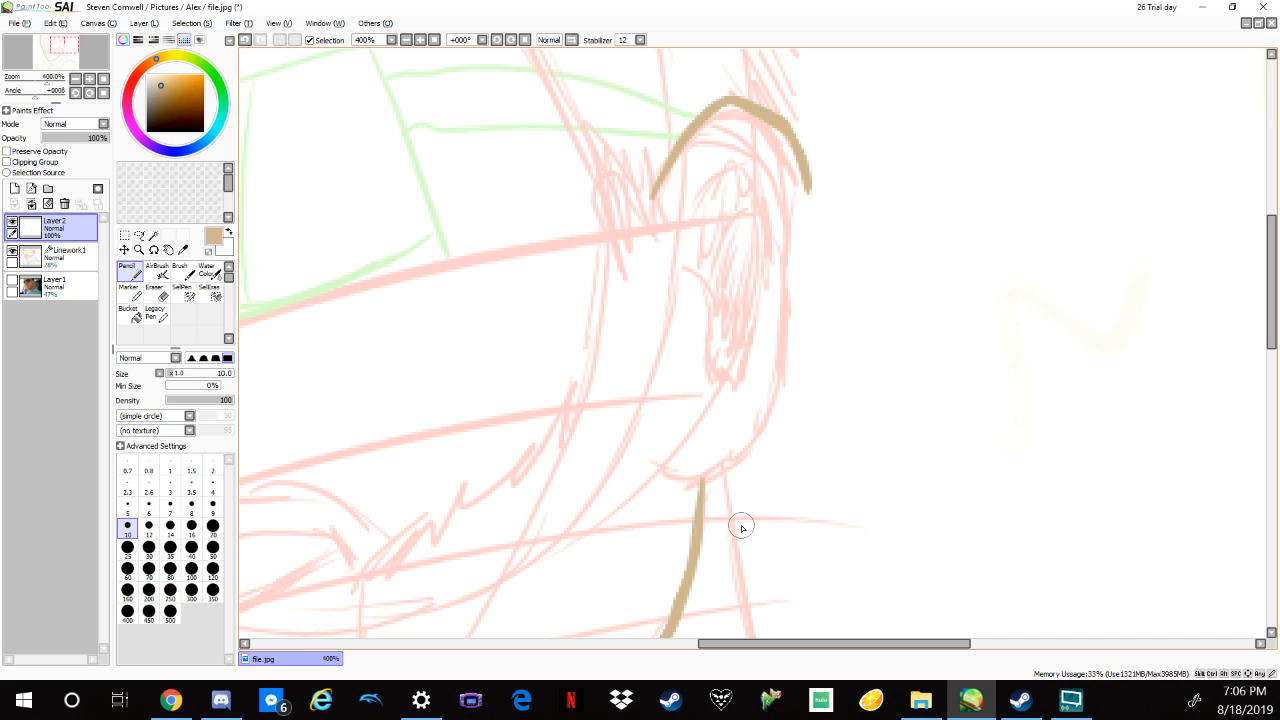
Trace the earlobe curve and extend the ear's outer edge down to meet it.
{"action": "left_click_drag", "start_coordinate": [810, 190], "coordinate": [806, 238]}
{"action": "mouse_move", "coordinate": [660, 462]}
{"action": "left_mouse_down"}
{"action": "mouse_move", "coordinate": [707, 485]}
{"action": "mouse_move", "coordinate": [748, 457]}
{"action": "left_mouse_up"}
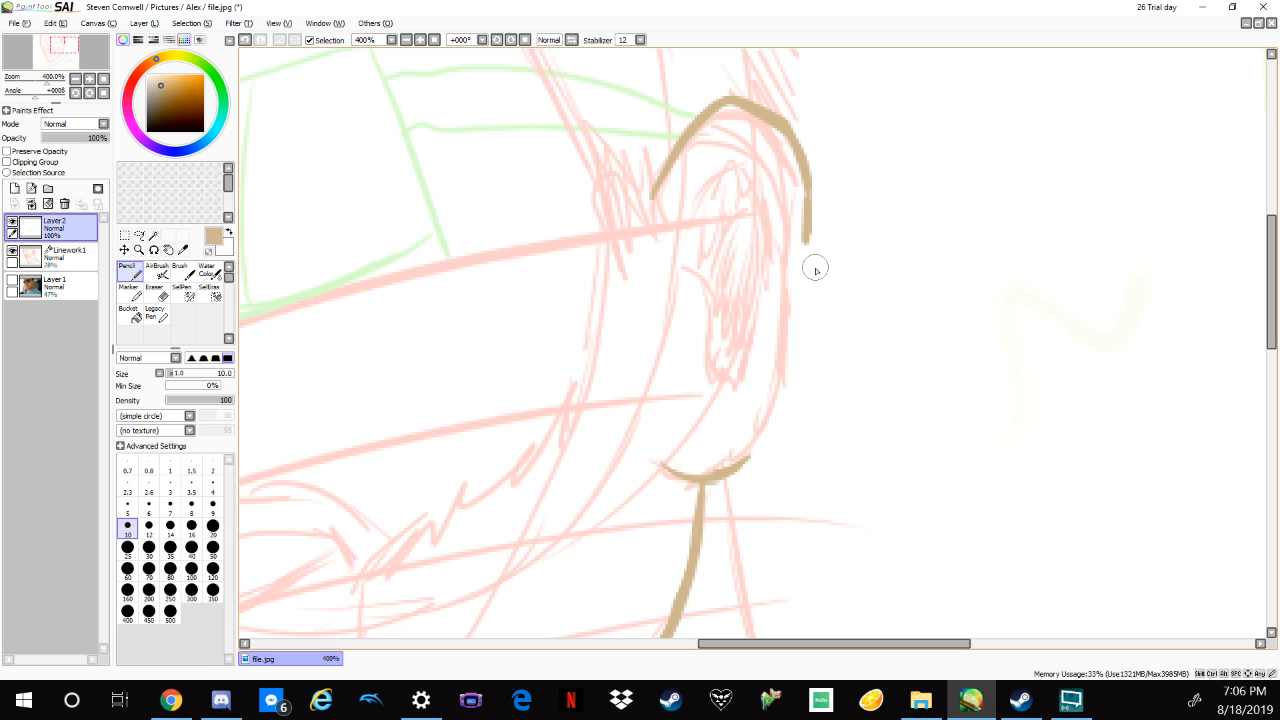
{"action": "mouse_move", "coordinate": [807, 231]}
{"action": "left_mouse_down"}
{"action": "mouse_move", "coordinate": [790, 362]}
{"action": "mouse_move", "coordinate": [757, 443]}
{"action": "left_mouse_up"}
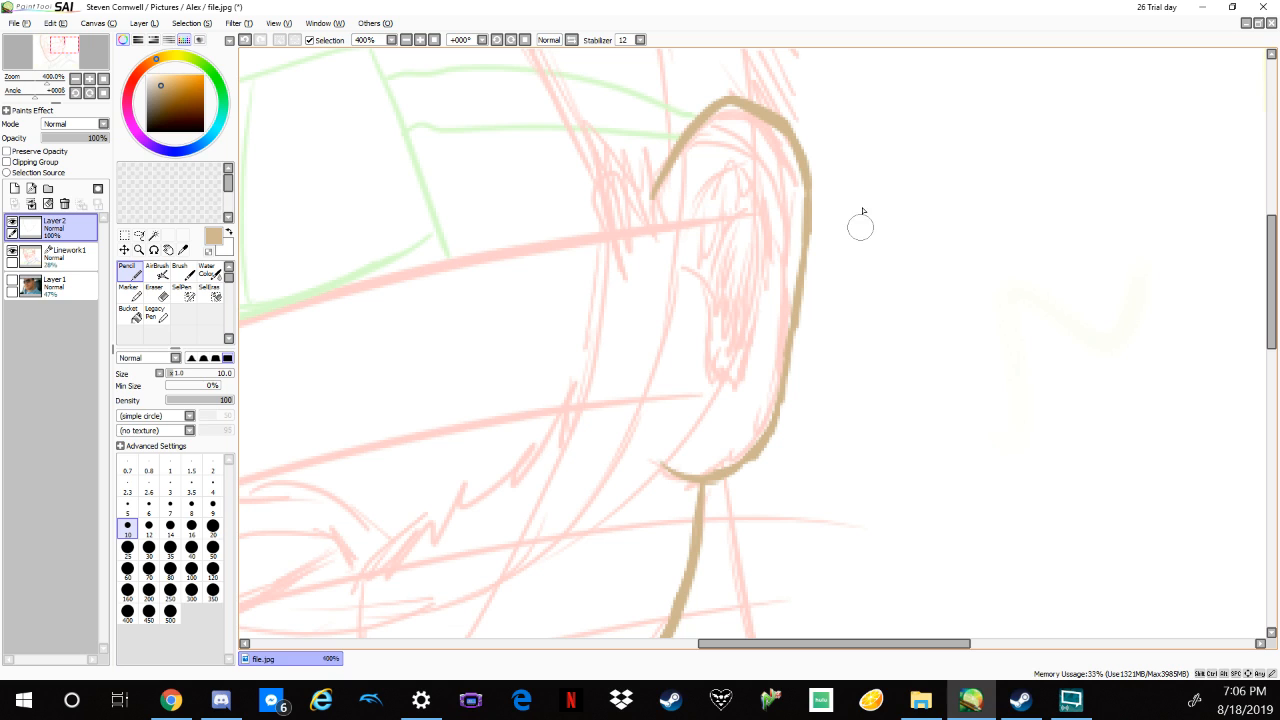
Erase the outer edge of the ear and redraw it as a smoother line between the top arch and the lobe.
{"action": "key", "text": "e"}
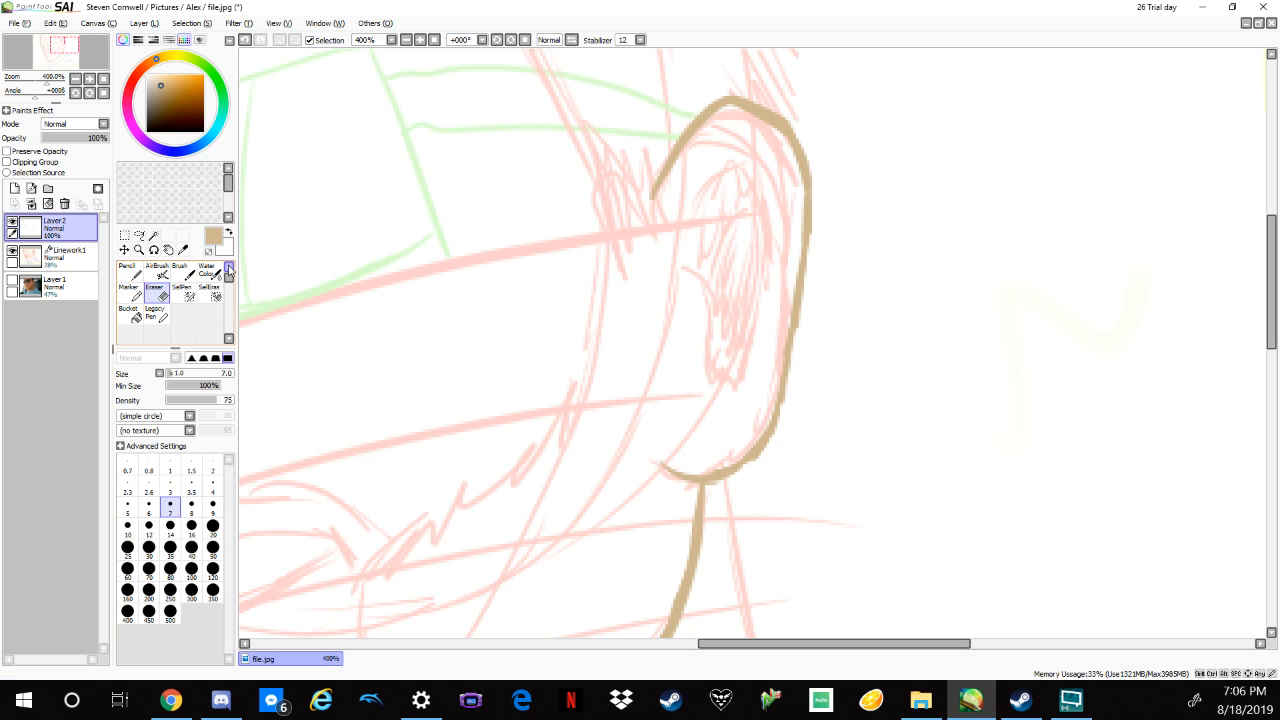
{"action": "mouse_move", "coordinate": [809, 151]}
{"action": "left_mouse_down"}
{"action": "mouse_move", "coordinate": [793, 155]}
{"action": "mouse_move", "coordinate": [808, 190]}
{"action": "mouse_move", "coordinate": [786, 432]}
{"action": "mouse_move", "coordinate": [768, 440]}
{"action": "left_mouse_up"}
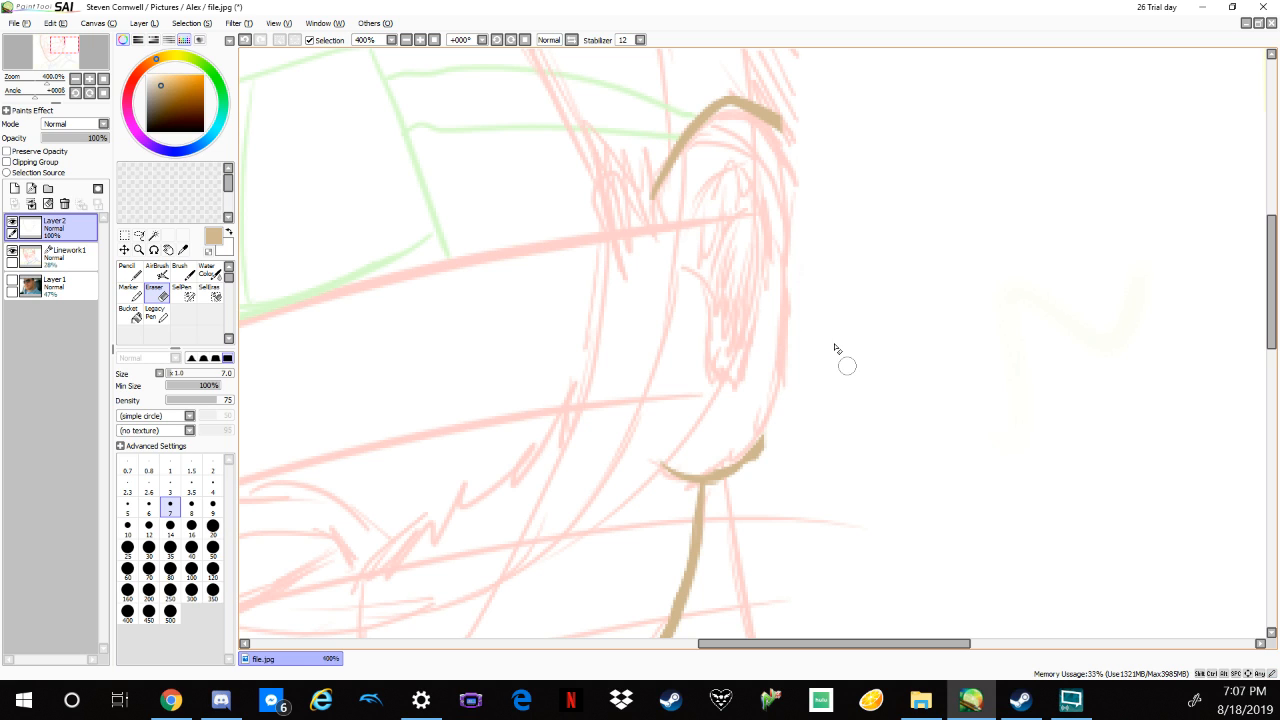
{"action": "left_click", "coordinate": [128, 272]}
{"action": "left_click_drag", "start_coordinate": [783, 127], "coordinate": [812, 175]}
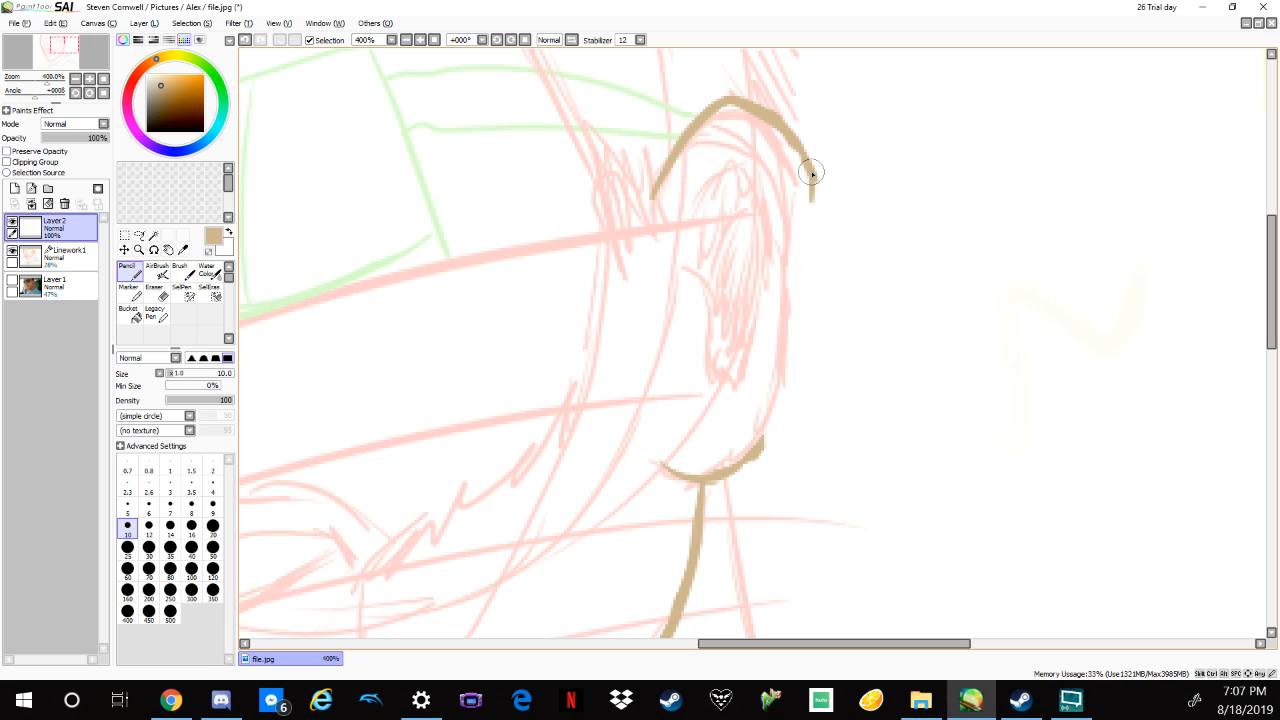
{"action": "left_click_drag", "start_coordinate": [812, 174], "coordinate": [764, 444]}
{"action": "left_click_drag", "start_coordinate": [782, 398], "coordinate": [791, 323]}
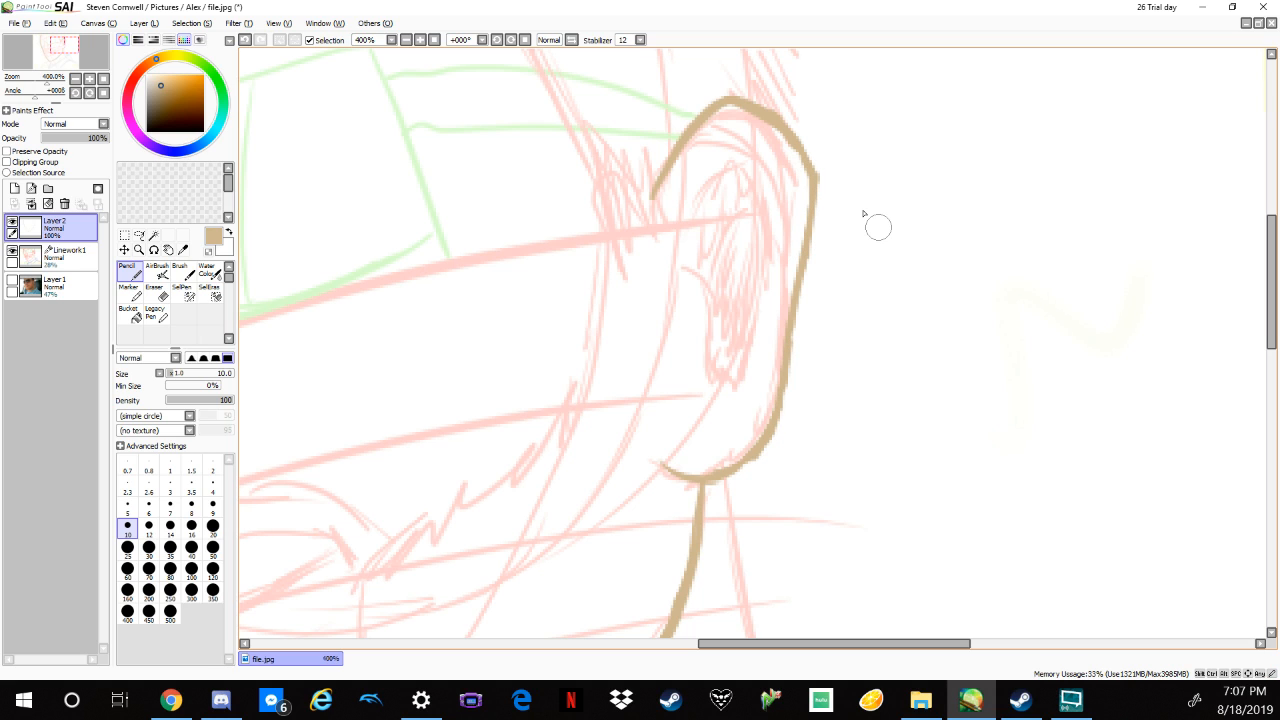
{"action": "left_click_drag", "start_coordinate": [797, 149], "coordinate": [811, 222]}
Trace the inner rim of the ear in tan, the small notched flap at its front, and a short fold line inside.
{"action": "key", "text": "e"}
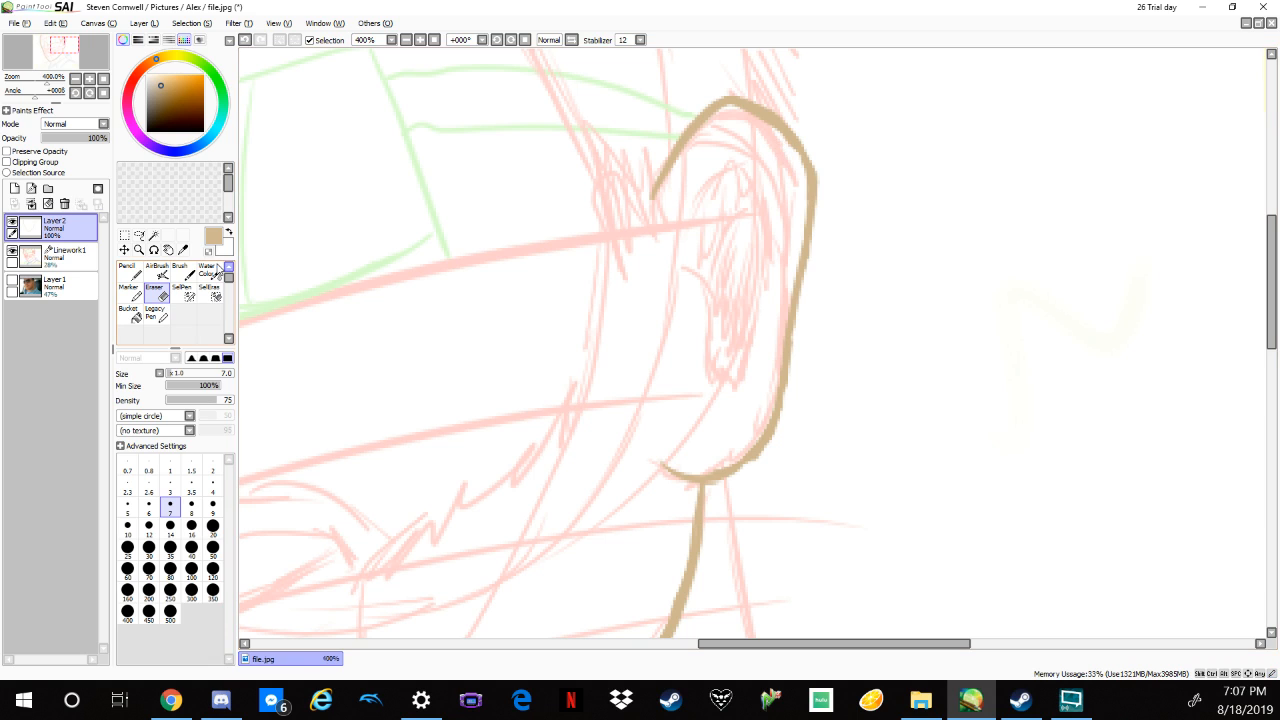
{"action": "key", "text": "n"}
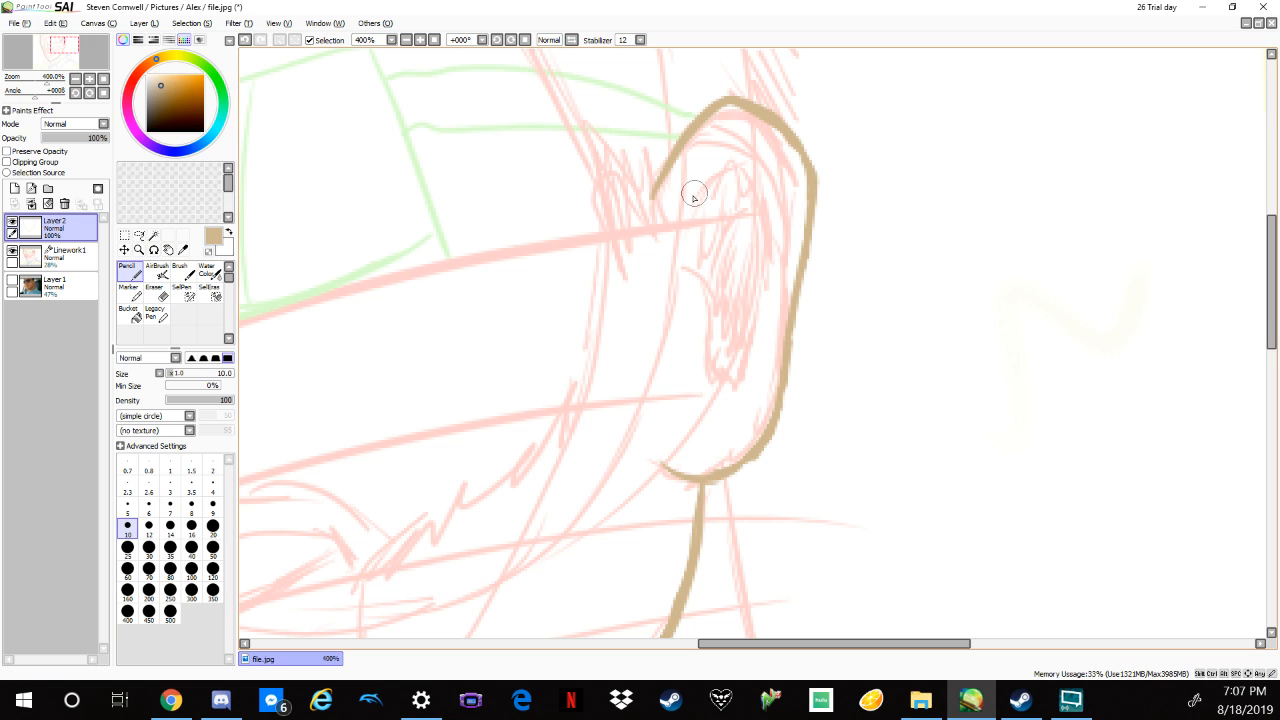
{"action": "left_click_drag", "start_coordinate": [693, 197], "coordinate": [766, 143]}
{"action": "mouse_move", "coordinate": [692, 198]}
{"action": "left_mouse_down"}
{"action": "mouse_move", "coordinate": [749, 149]}
{"action": "mouse_move", "coordinate": [784, 207]}
{"action": "mouse_move", "coordinate": [757, 149]}
{"action": "left_mouse_up"}
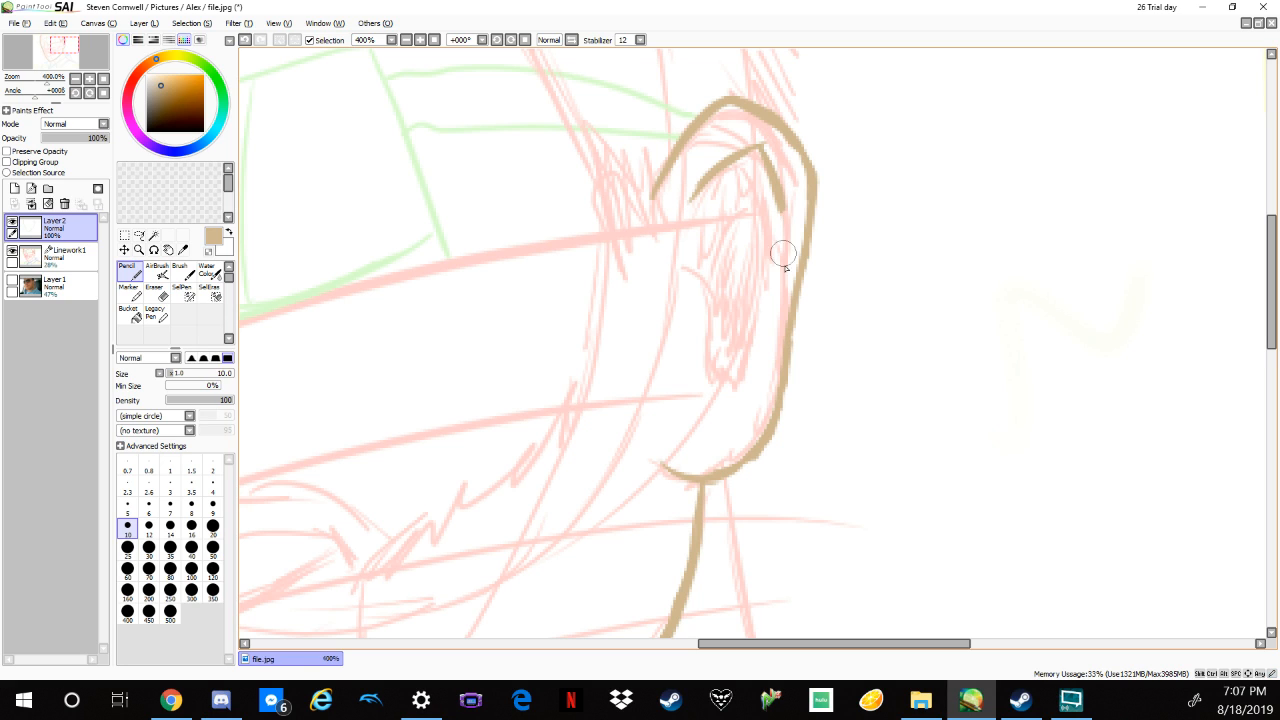
{"action": "mouse_move", "coordinate": [781, 202]}
{"action": "left_mouse_down"}
{"action": "mouse_move", "coordinate": [749, 368]}
{"action": "mouse_move", "coordinate": [764, 212]}
{"action": "left_mouse_up"}
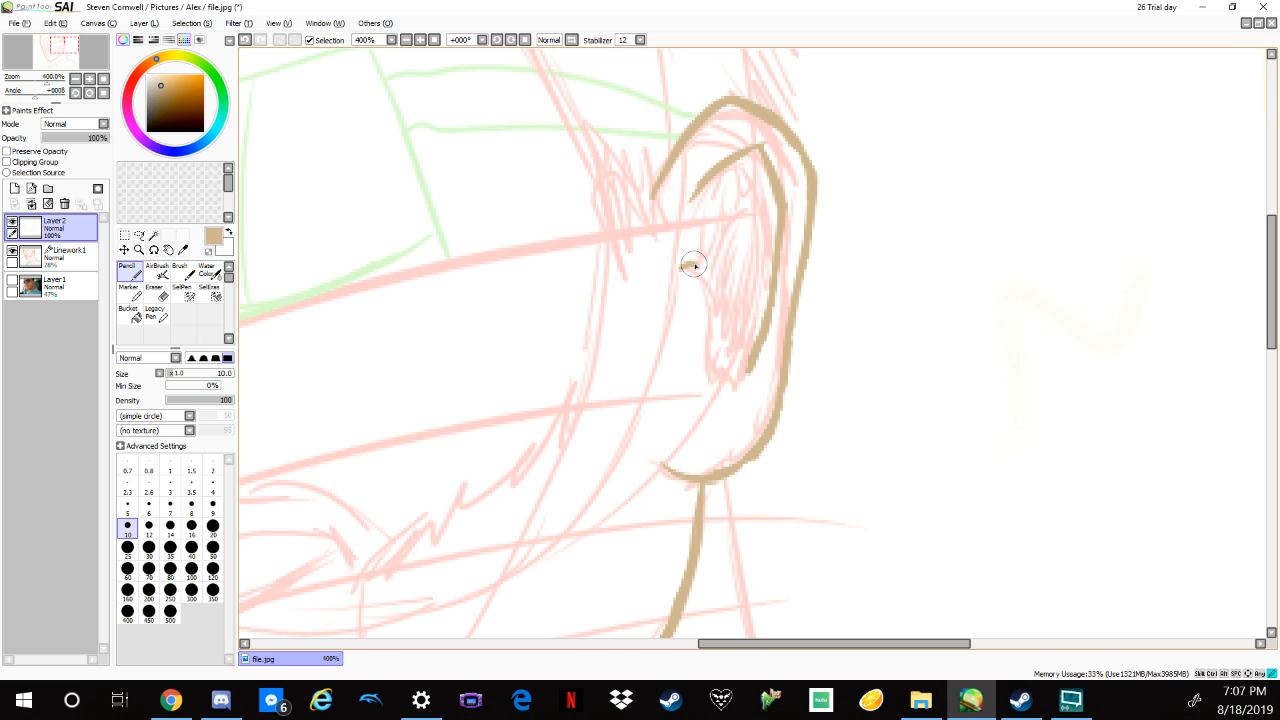
{"action": "mouse_move", "coordinate": [682, 267]}
{"action": "left_mouse_down"}
{"action": "mouse_move", "coordinate": [705, 312]}
{"action": "mouse_move", "coordinate": [754, 364]}
{"action": "left_mouse_up"}
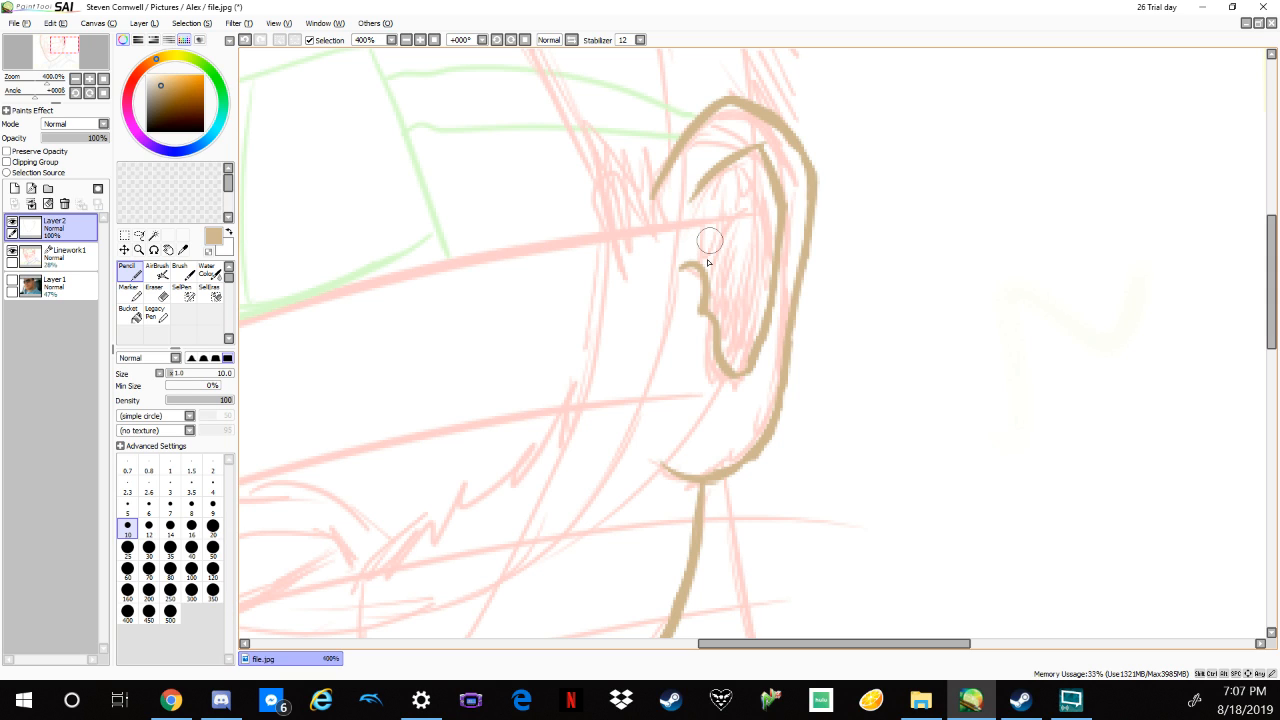
{"action": "mouse_move", "coordinate": [750, 190]}
{"action": "left_mouse_down"}
{"action": "mouse_move", "coordinate": [714, 265]}
{"action": "mouse_move", "coordinate": [760, 229]}
{"action": "left_mouse_up"}
{"action": "left_click_drag", "start_coordinate": [684, 266], "coordinate": [710, 168]}
{"action": "mouse_move", "coordinate": [716, 260]}
{"action": "left_mouse_down"}
{"action": "mouse_move", "coordinate": [728, 158]}
{"action": "mouse_move", "coordinate": [742, 232]}
{"action": "left_mouse_up"}
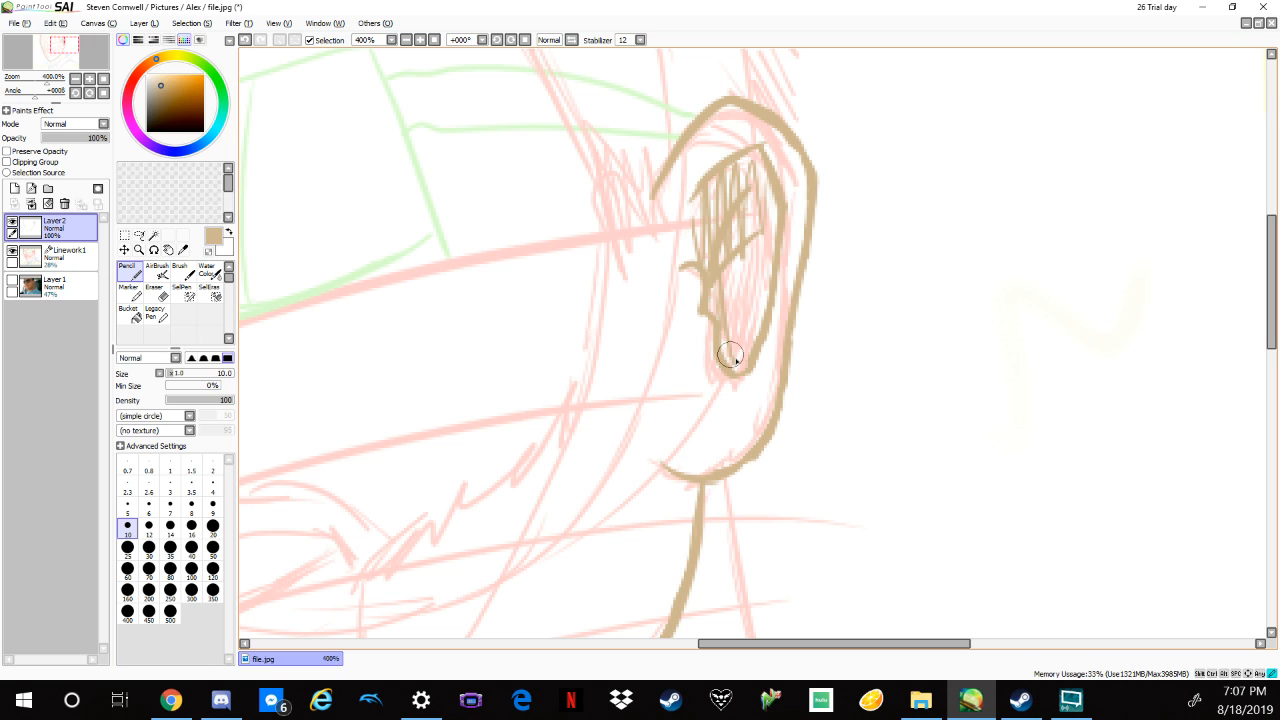
{"action": "mouse_move", "coordinate": [730, 355]}
{"action": "left_mouse_down"}
{"action": "mouse_move", "coordinate": [766, 317]}
{"action": "mouse_move", "coordinate": [763, 180]}
{"action": "left_mouse_up"}
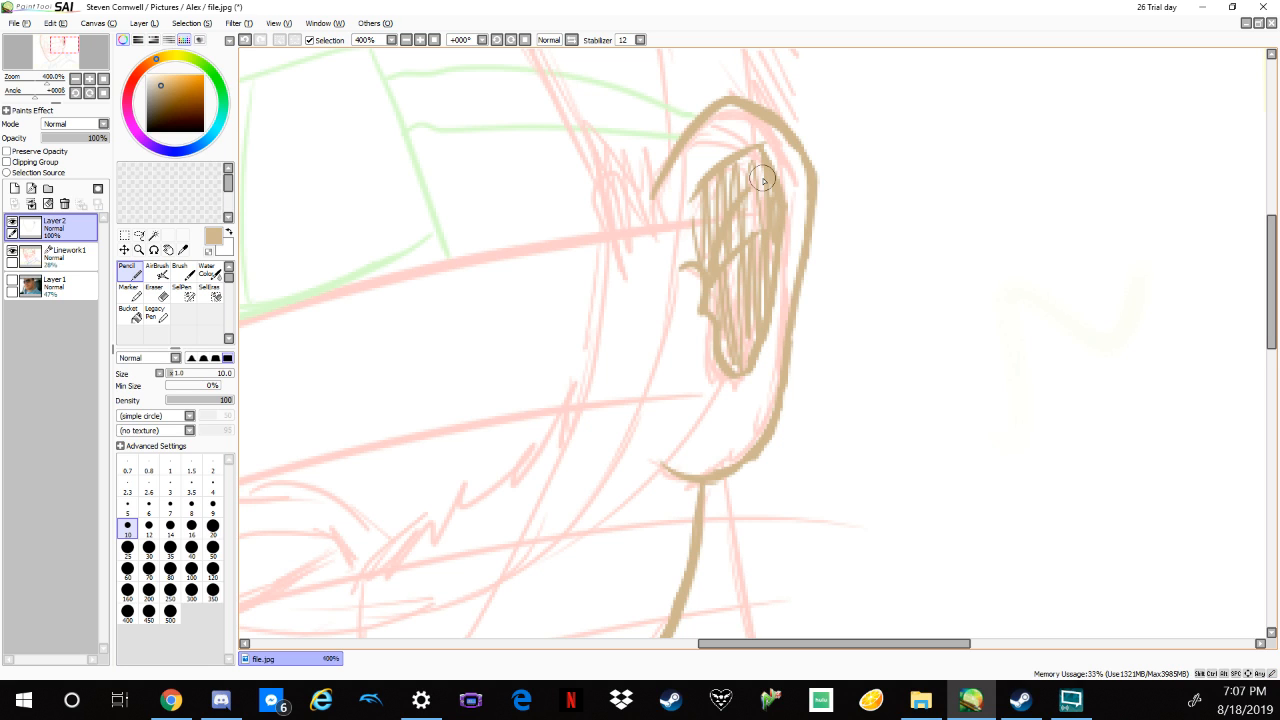
{"action": "key", "text": "e"}
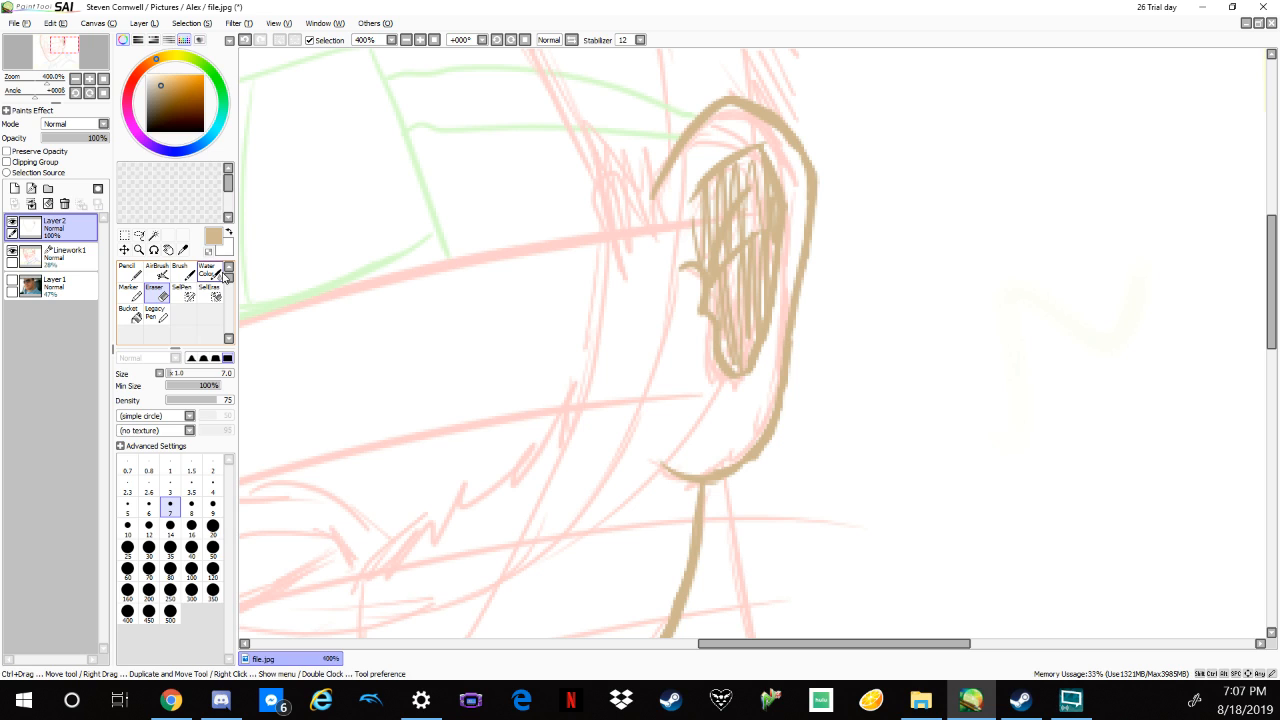
{"action": "key", "text": "ctrl+z"}
{"action": "key", "text": "ctrl+z"}
{"action": "key", "text": "ctrl+z"}
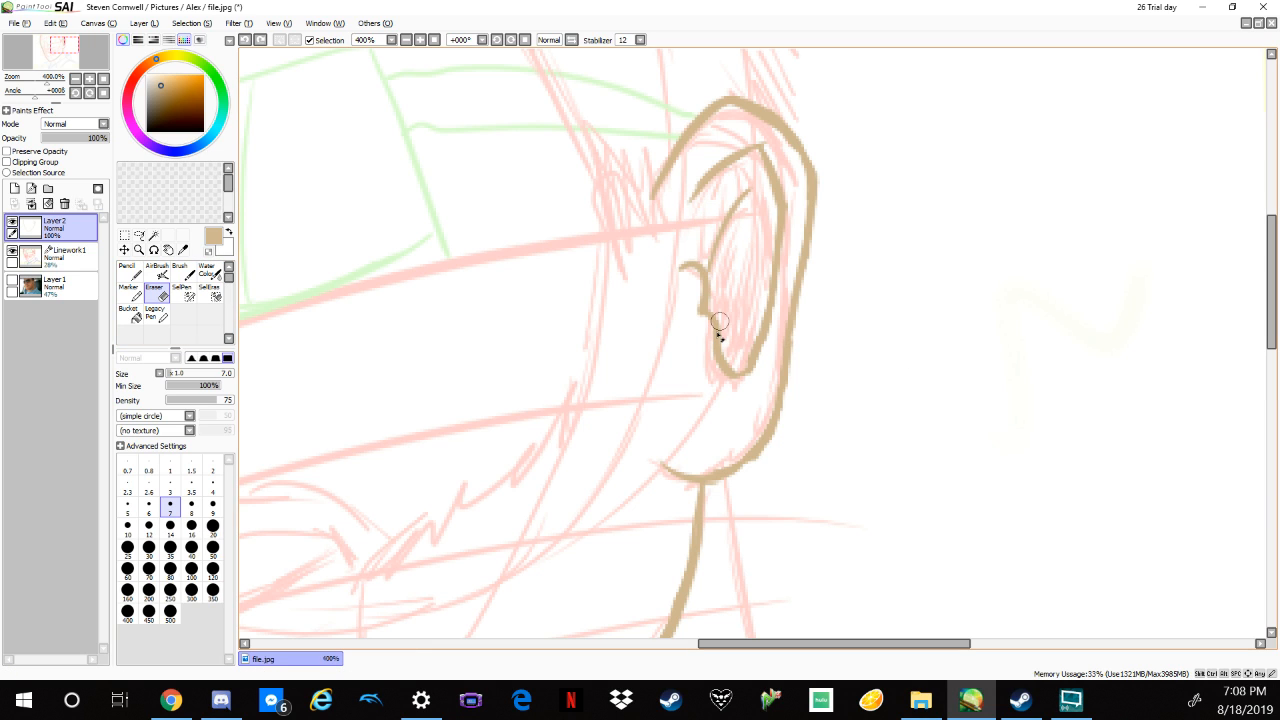
Erase the ear's front flap and the bottom of its inner rim, and redraw them as one line reaching slightly lower.
{"action": "mouse_move", "coordinate": [720, 329]}
{"action": "left_mouse_down"}
{"action": "mouse_move", "coordinate": [749, 357]}
{"action": "mouse_move", "coordinate": [749, 377]}
{"action": "mouse_move", "coordinate": [705, 301]}
{"action": "mouse_move", "coordinate": [719, 286]}
{"action": "left_mouse_up"}
{"action": "key", "text": "n"}
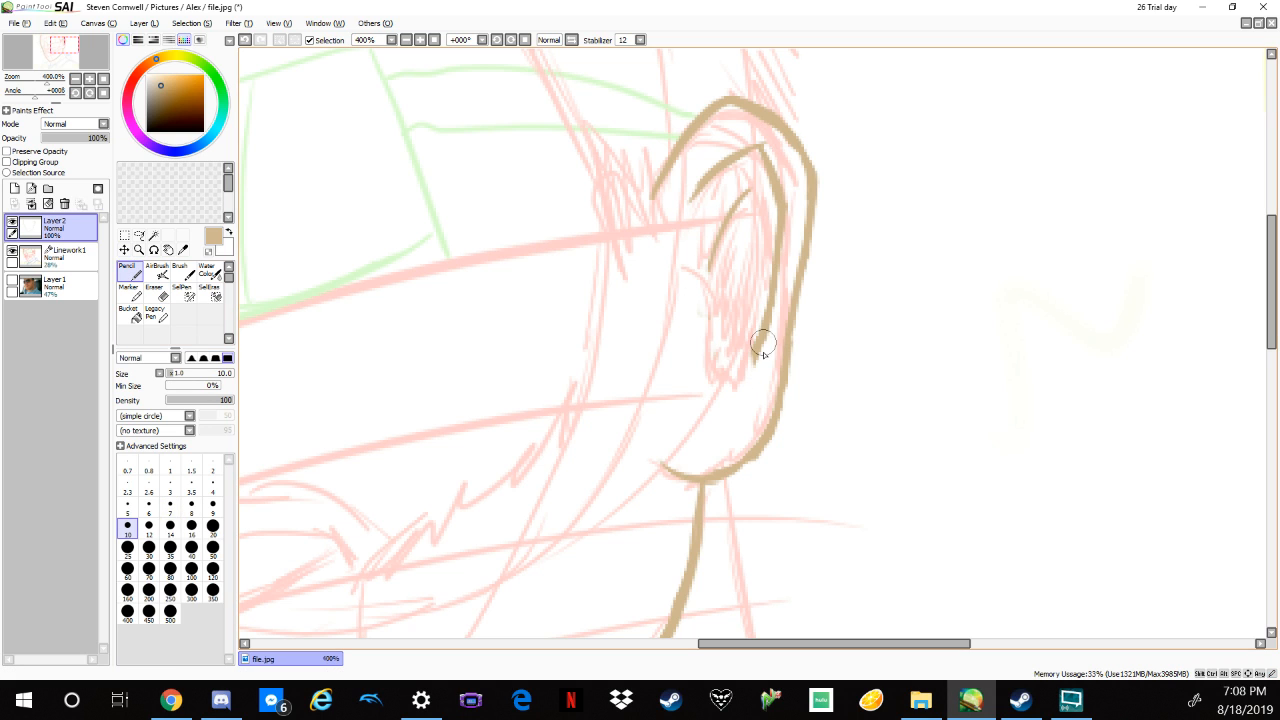
{"action": "mouse_move", "coordinate": [679, 273]}
{"action": "left_mouse_down"}
{"action": "mouse_move", "coordinate": [740, 293]}
{"action": "mouse_move", "coordinate": [697, 323]}
{"action": "mouse_move", "coordinate": [714, 363]}
{"action": "mouse_move", "coordinate": [755, 371]}
{"action": "mouse_move", "coordinate": [767, 343]}
{"action": "left_mouse_up"}
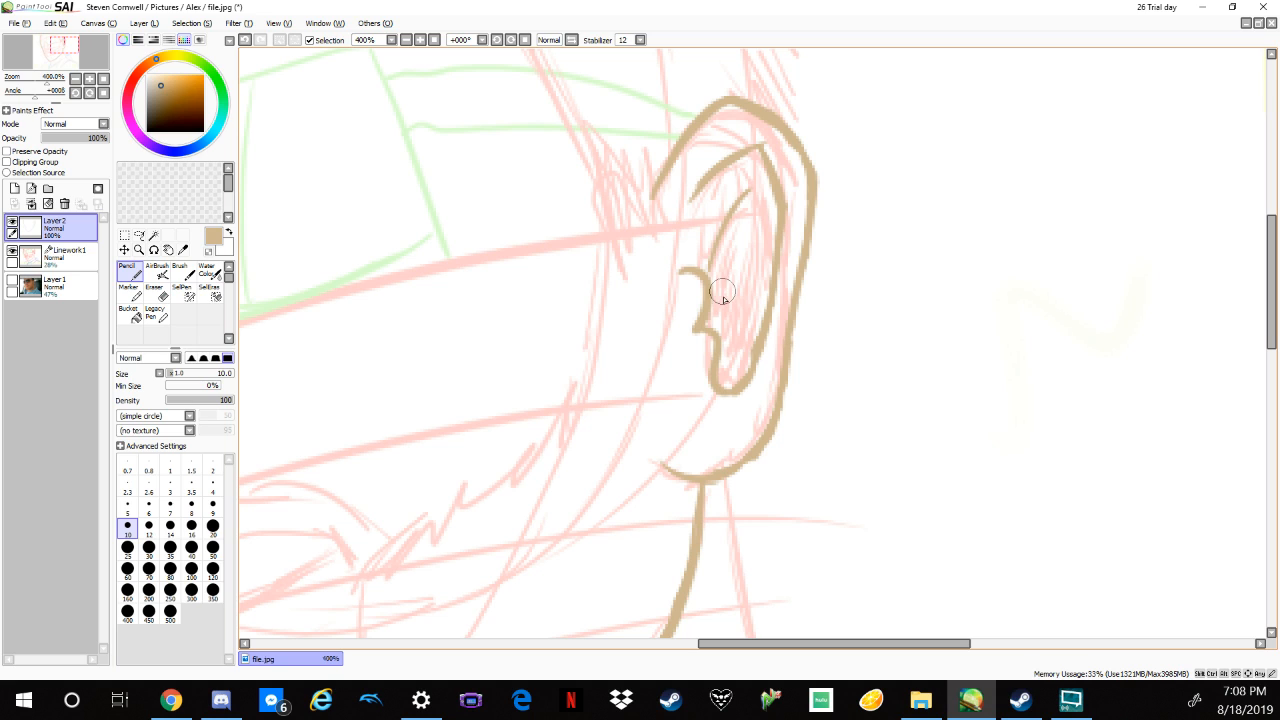
Outline a rounded hollow in the lower inner ear and shade it and the area above with tan hatching.
{"action": "mouse_move", "coordinate": [719, 309]}
{"action": "left_mouse_down"}
{"action": "mouse_move", "coordinate": [768, 305]}
{"action": "mouse_move", "coordinate": [729, 350]}
{"action": "mouse_move", "coordinate": [762, 320]}
{"action": "left_mouse_up"}
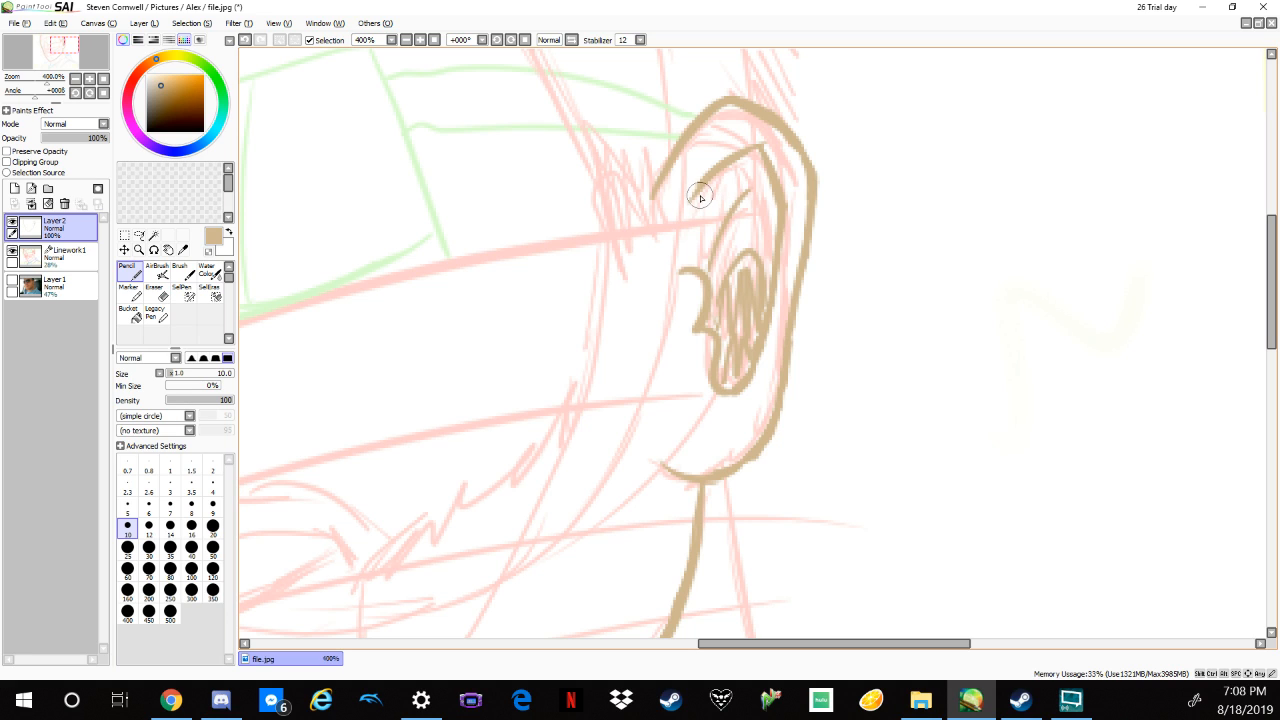
{"action": "mouse_move", "coordinate": [700, 197]}
{"action": "left_mouse_down"}
{"action": "mouse_move", "coordinate": [767, 232]}
{"action": "mouse_move", "coordinate": [768, 190]}
{"action": "mouse_move", "coordinate": [719, 175]}
{"action": "mouse_move", "coordinate": [733, 169]}
{"action": "mouse_move", "coordinate": [739, 261]}
{"action": "left_mouse_up"}
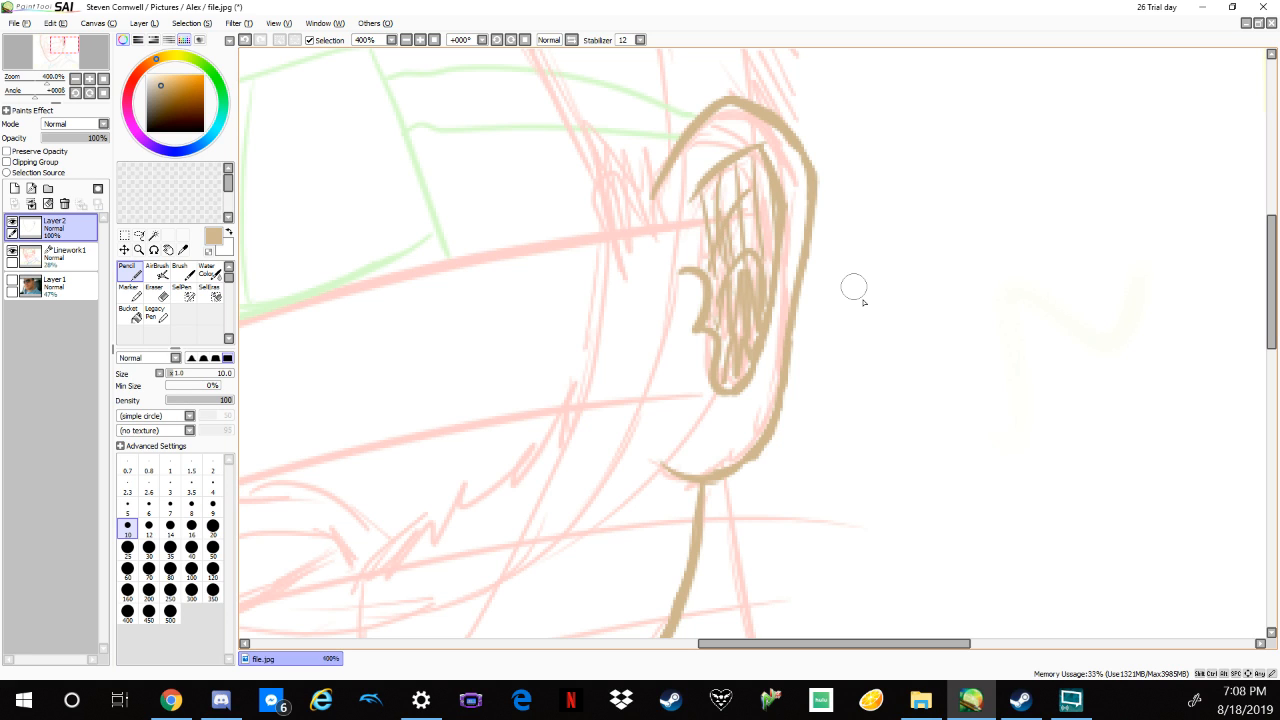
{"action": "scroll", "coordinate": [854, 288], "scroll_direction": "down", "scroll_amount": 4}
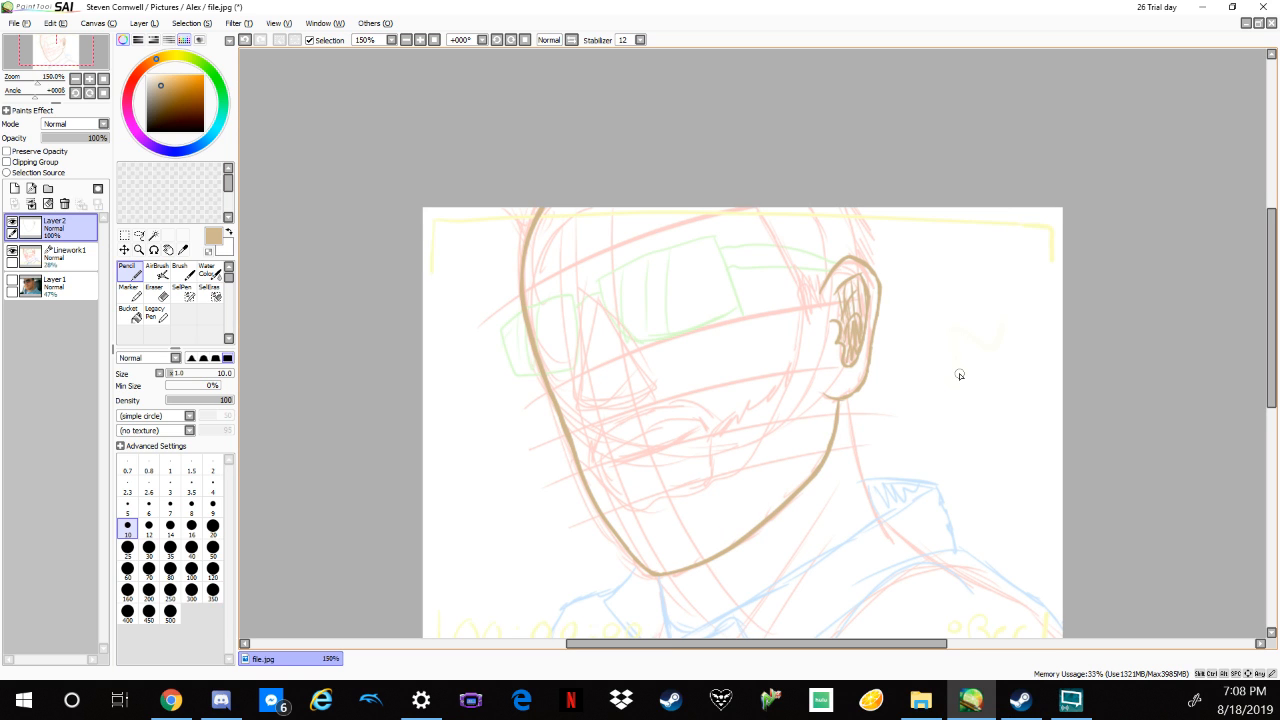
Trace the back of the neck in tan from beneath the earlobe down to the collar sketch.
{"action": "scroll", "coordinate": [960, 375], "scroll_direction": "up", "scroll_amount": 4}
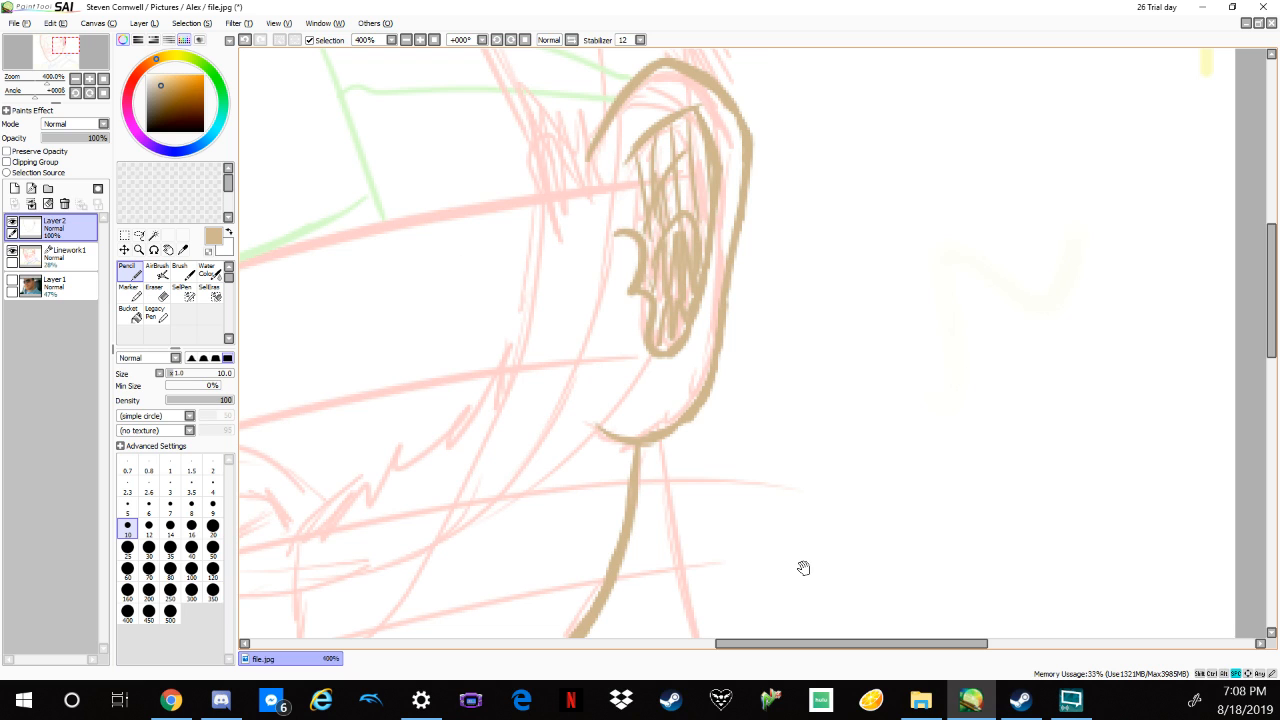
{"action": "left_click_drag", "start_coordinate": [803, 566], "coordinate": [860, 249]}
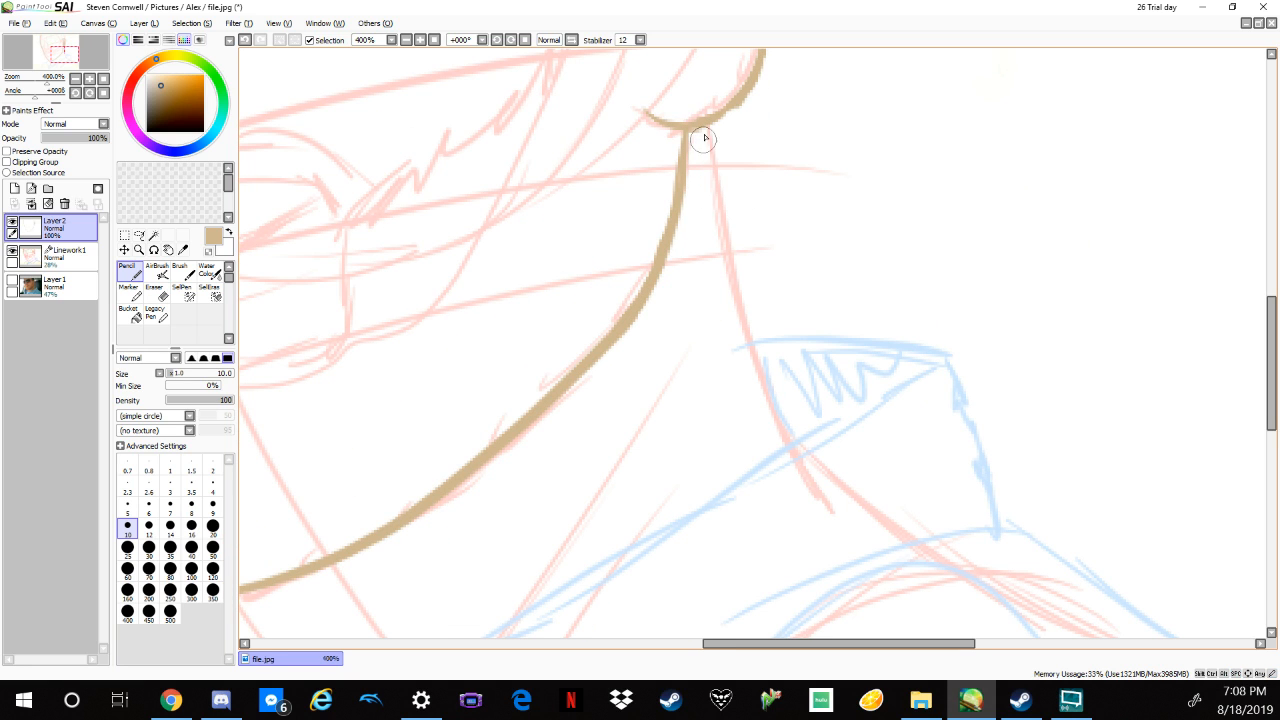
{"action": "left_click_drag", "start_coordinate": [703, 128], "coordinate": [790, 455]}
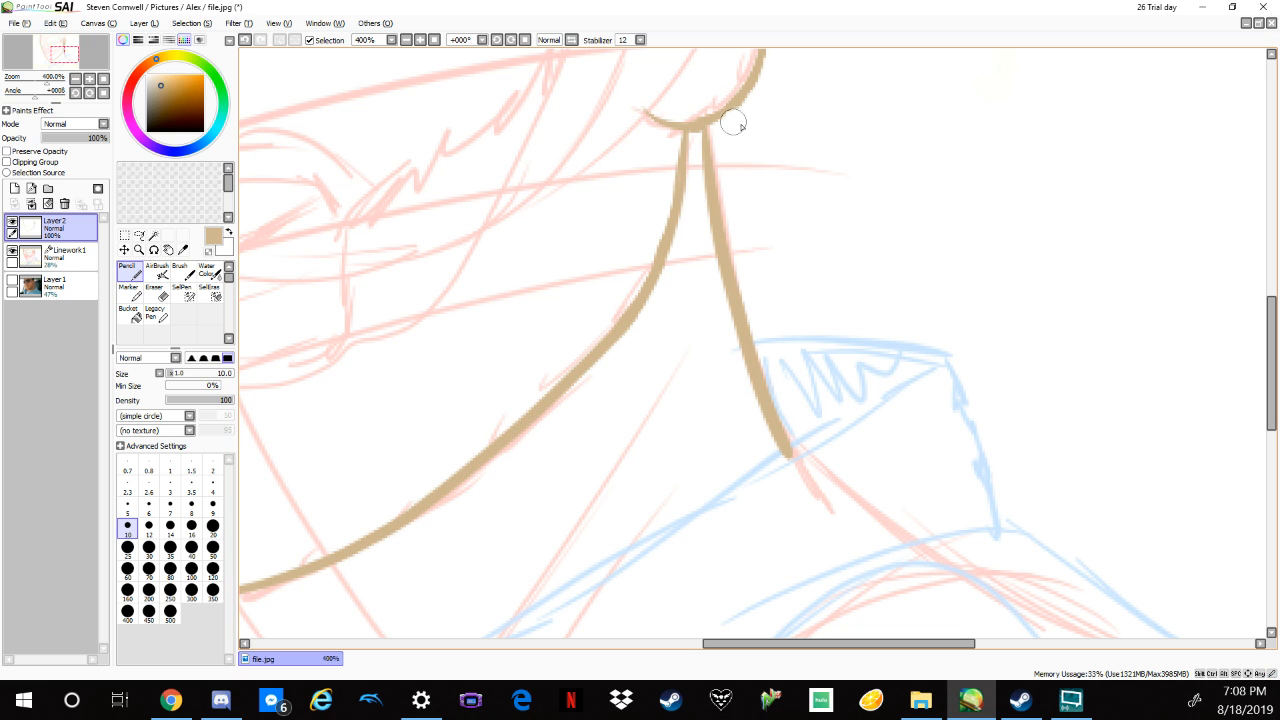
Trace the front neck line in tan from the chin, redoing the first stroke, and branch a line down toward the canvas's lower edge.
{"action": "left_click_drag", "start_coordinate": [848, 492], "coordinate": [952, 404]}
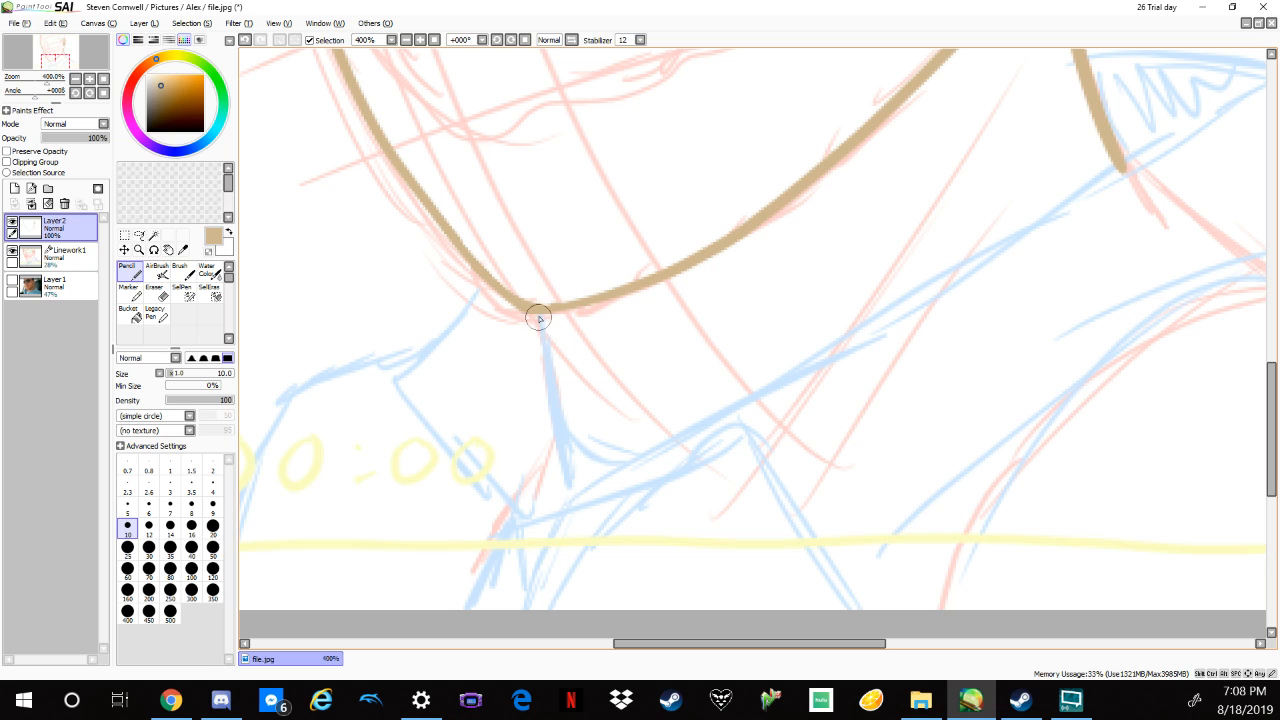
{"action": "left_click_drag", "start_coordinate": [538, 312], "coordinate": [604, 497]}
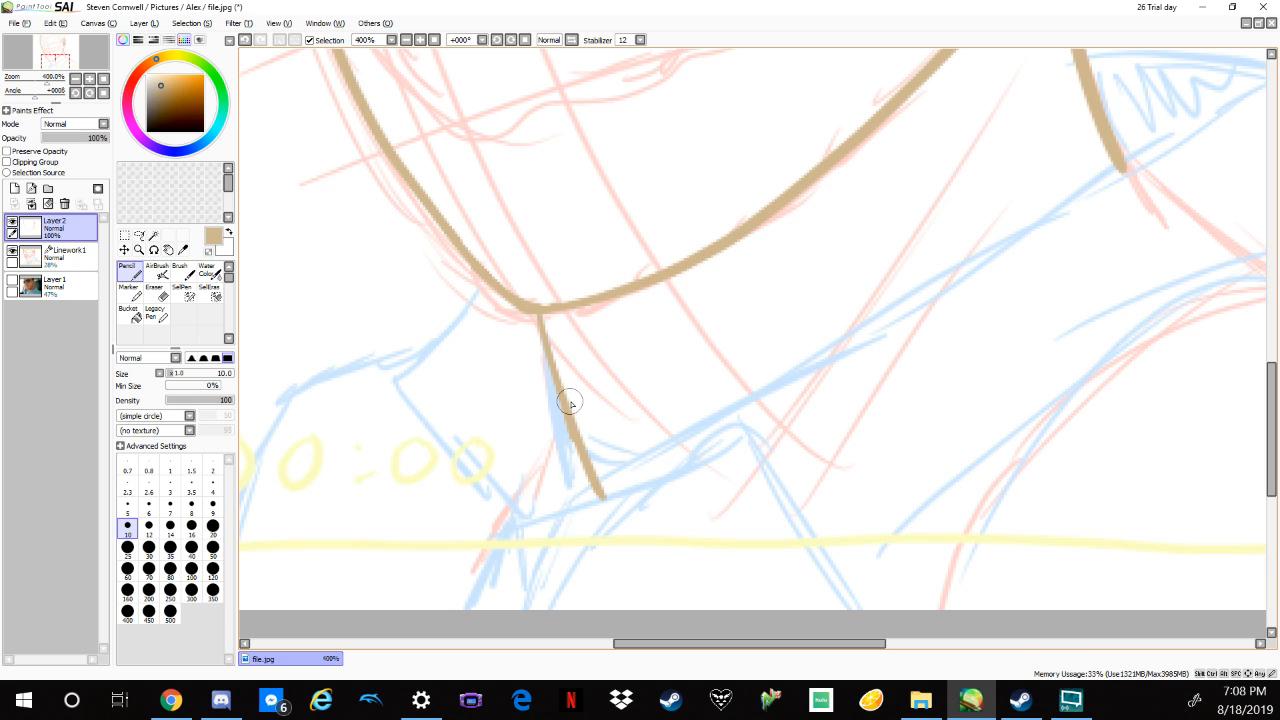
{"action": "key", "text": "ctrl+z"}
{"action": "left_click_drag", "start_coordinate": [557, 362], "coordinate": [575, 464]}
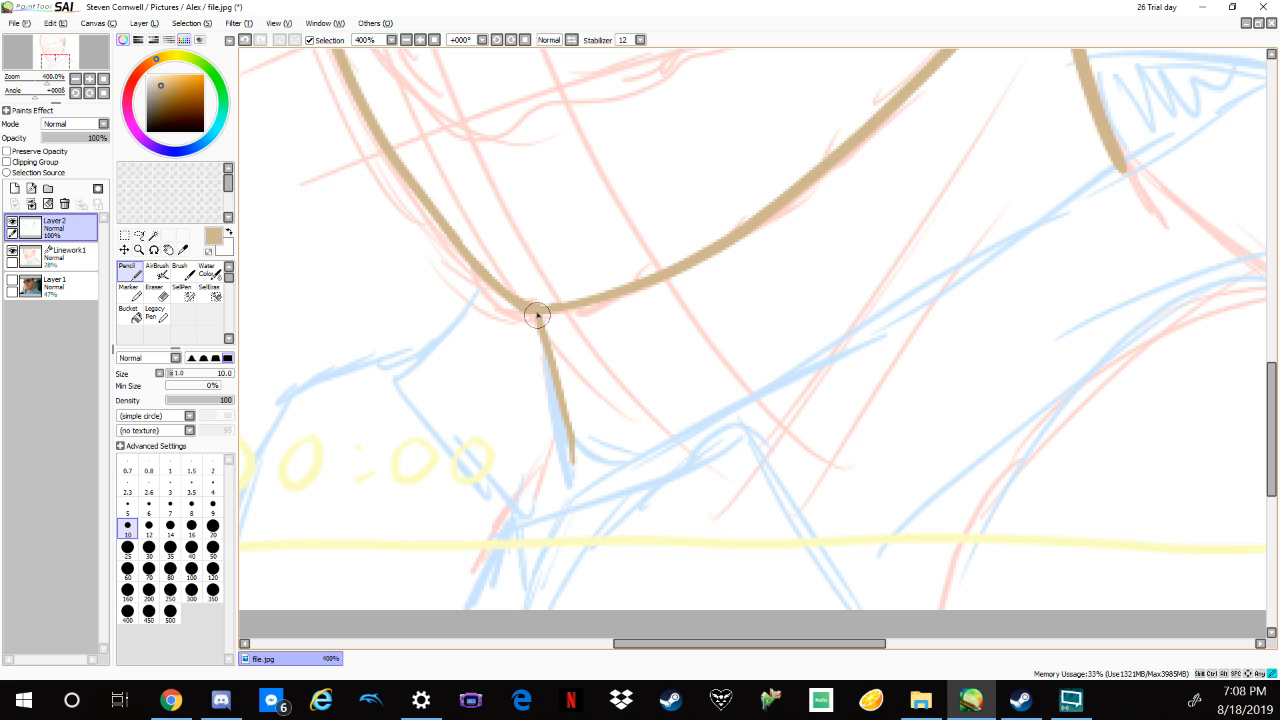
{"action": "left_click_drag", "start_coordinate": [538, 314], "coordinate": [579, 471]}
{"action": "left_click_drag", "start_coordinate": [722, 486], "coordinate": [929, 388]}
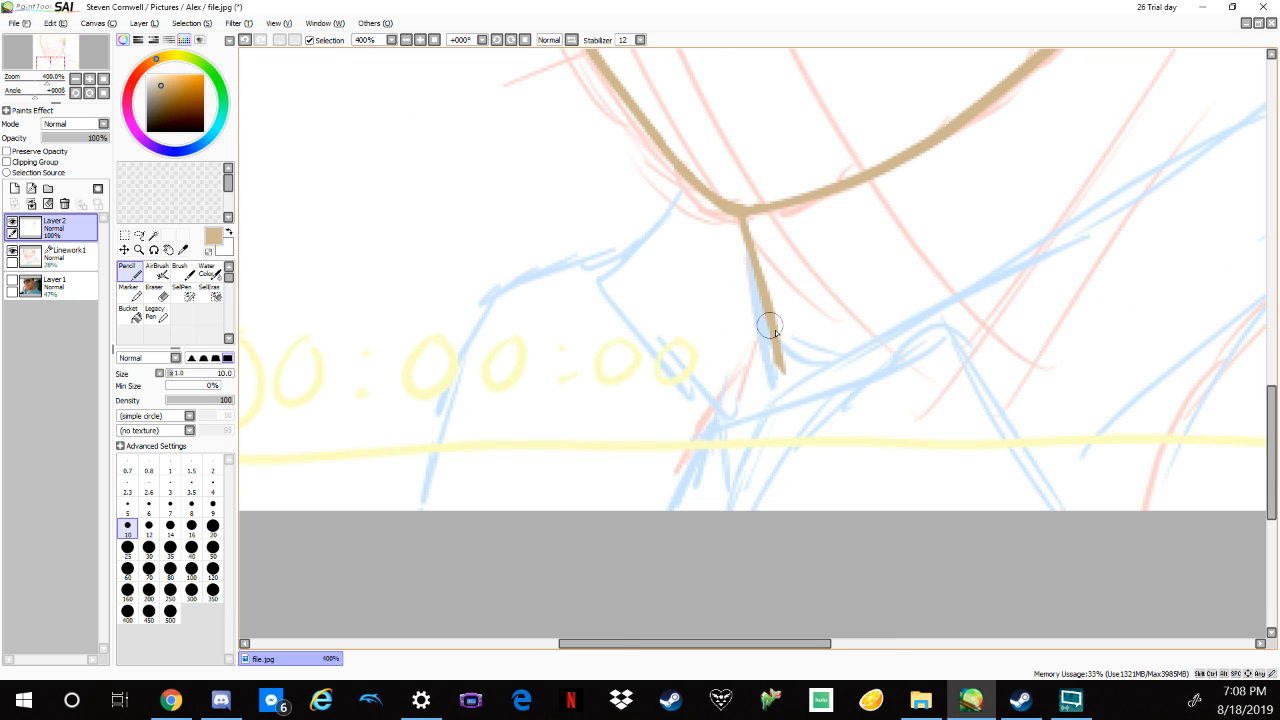
{"action": "left_click_drag", "start_coordinate": [766, 323], "coordinate": [684, 498]}
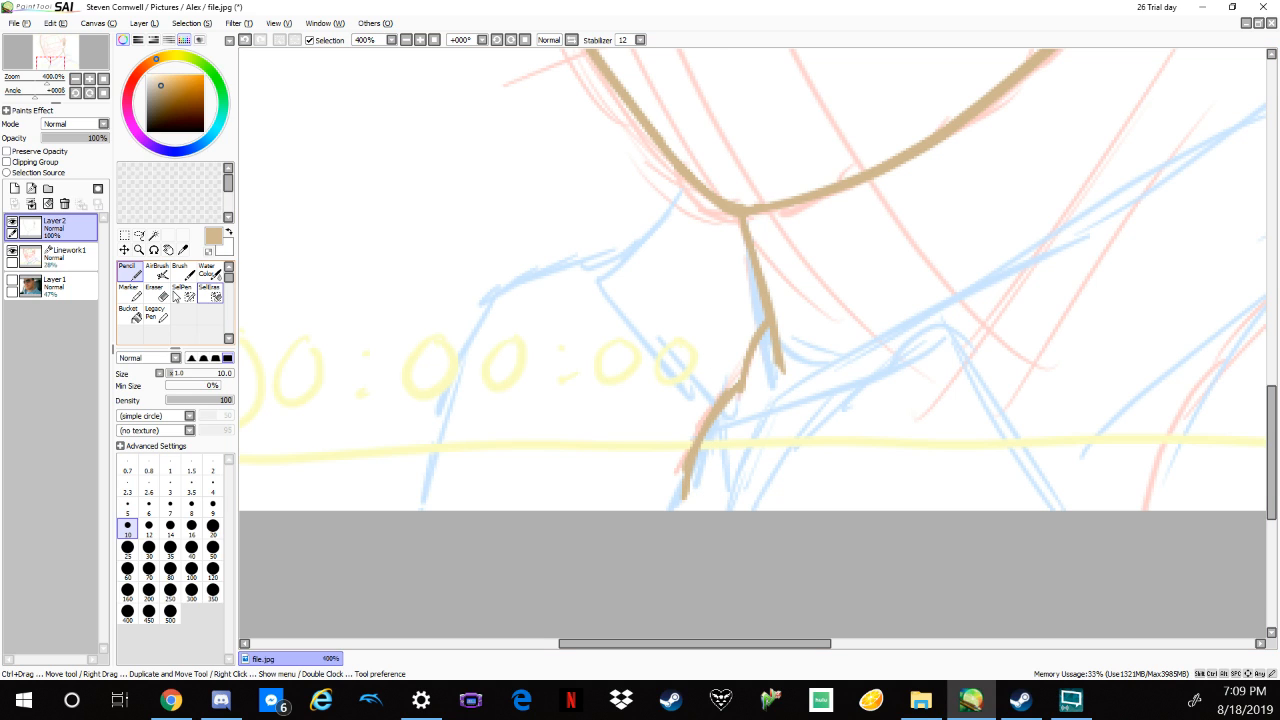
Erase the line branching off the front of the neck toward the canvas's lower edge.
{"action": "left_click", "coordinate": [155, 292]}
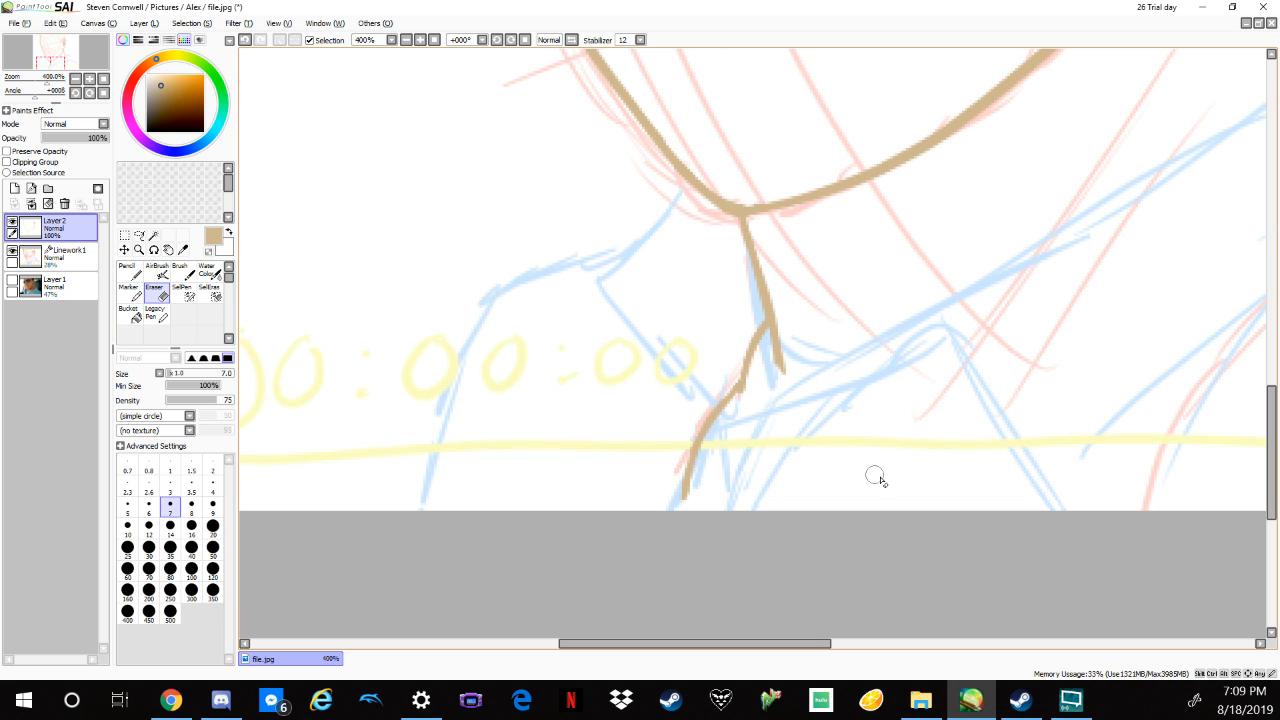
{"action": "key", "text": "space"}
{"action": "left_click_drag", "start_coordinate": [1038, 454], "coordinate": [724, 526]}
{"action": "mouse_move", "coordinate": [1069, 424]}
{"action": "left_mouse_down"}
{"action": "mouse_move", "coordinate": [917, 463]}
{"action": "mouse_move", "coordinate": [729, 481]}
{"action": "left_mouse_up"}
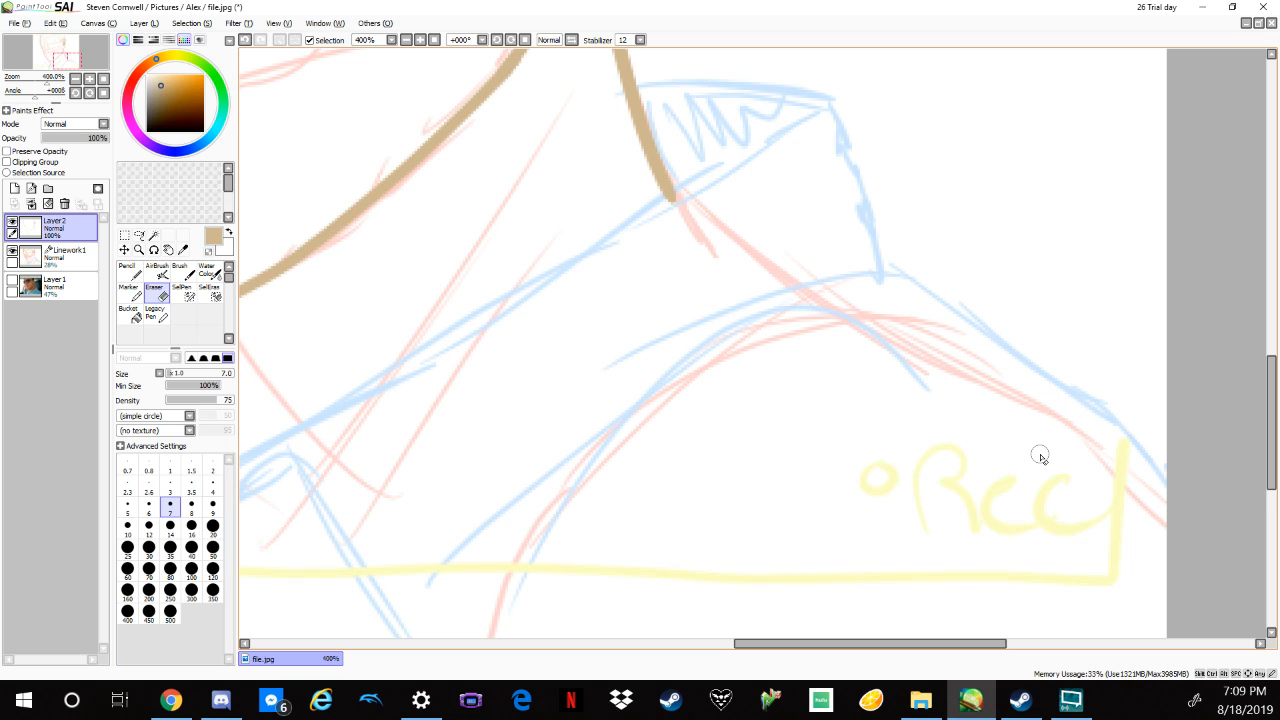
{"action": "scroll", "coordinate": [1040, 456], "scroll_direction": "down", "scroll_amount": 5}
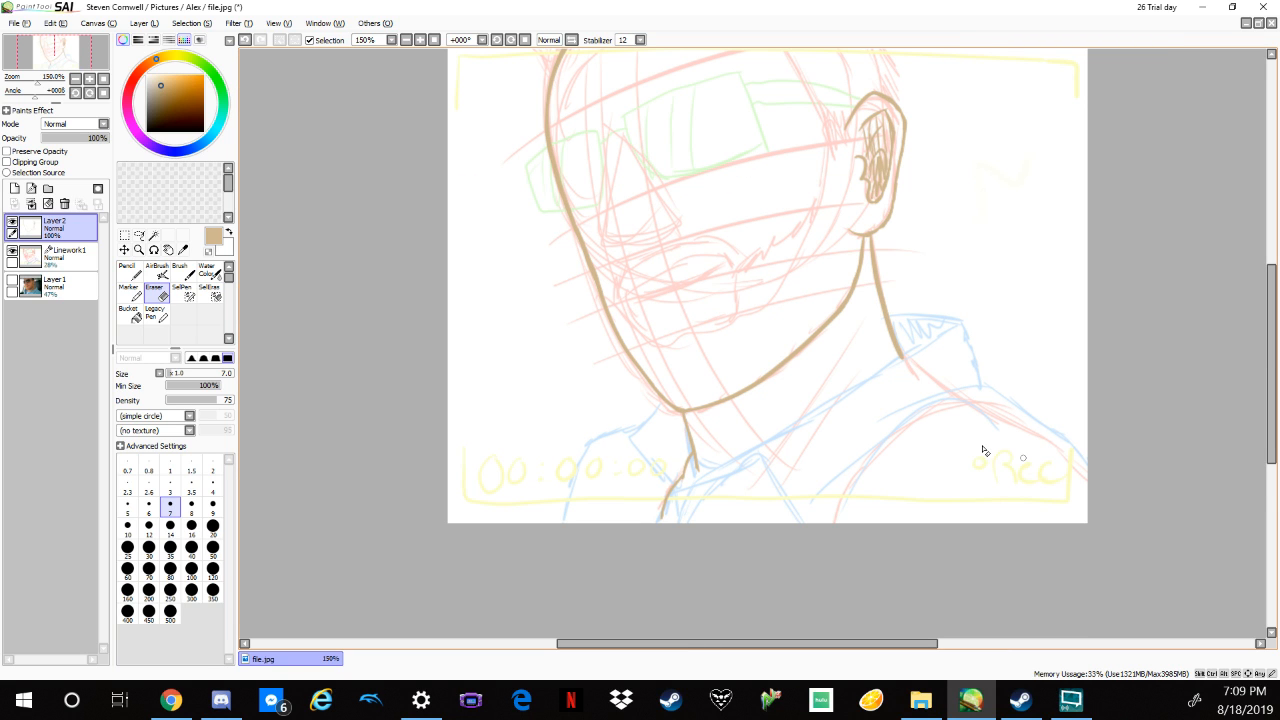
{"action": "scroll", "coordinate": [713, 473], "scroll_direction": "up", "scroll_amount": 1}
{"action": "scroll", "coordinate": [713, 473], "scroll_direction": "up", "scroll_amount": 4}
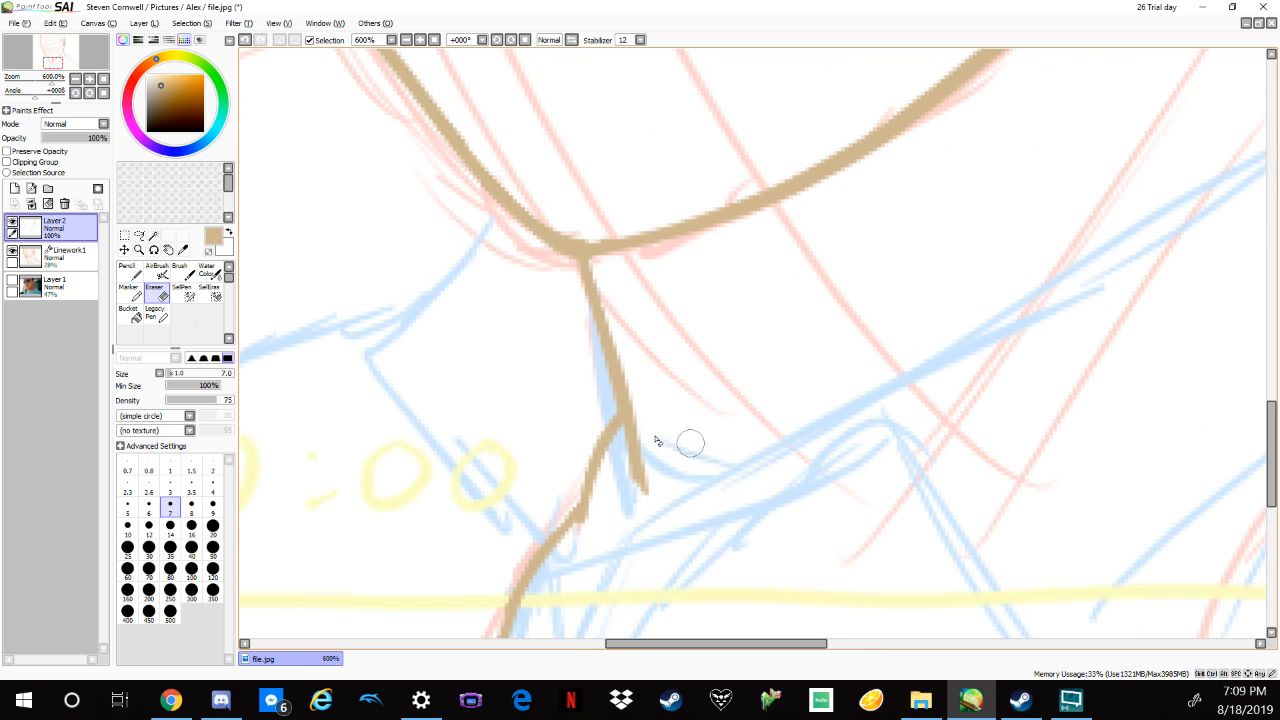
{"action": "mouse_move", "coordinate": [600, 420]}
{"action": "left_mouse_down"}
{"action": "mouse_move", "coordinate": [591, 443]}
{"action": "mouse_move", "coordinate": [614, 523]}
{"action": "left_mouse_up"}
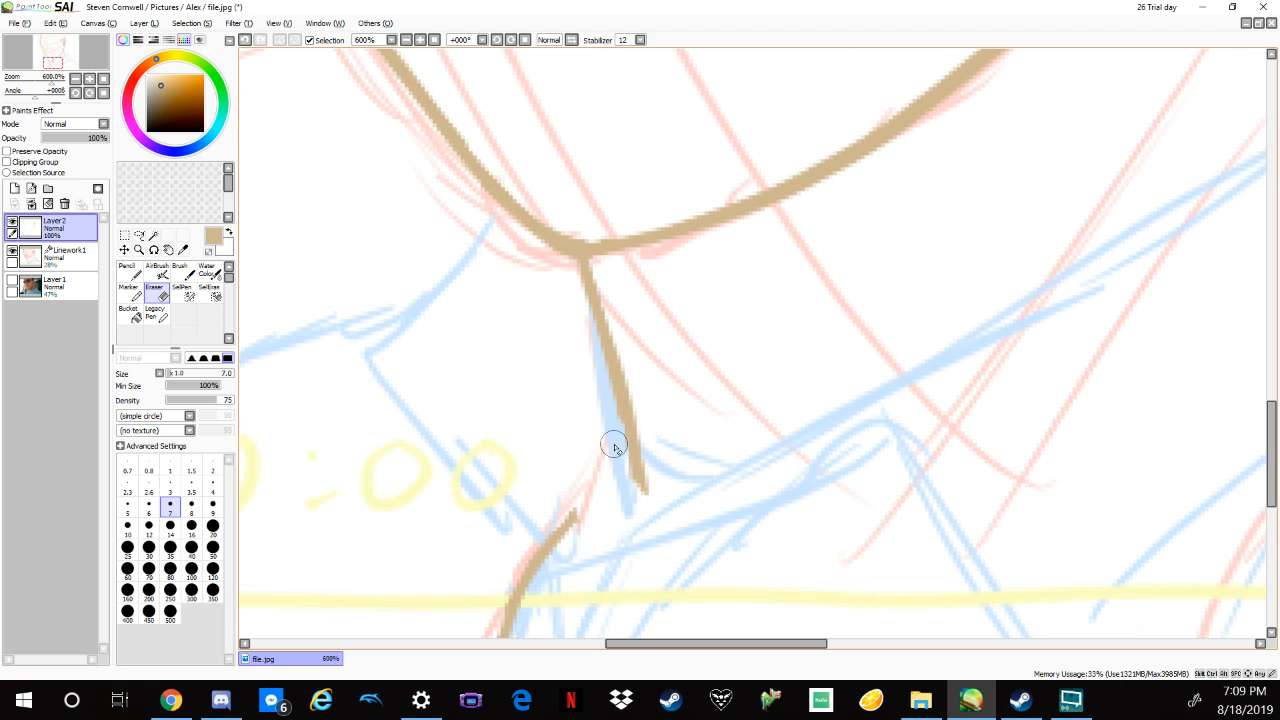
{"action": "mouse_move", "coordinate": [722, 535]}
{"action": "left_mouse_down"}
{"action": "mouse_move", "coordinate": [736, 500]}
{"action": "mouse_move", "coordinate": [694, 343]}
{"action": "mouse_move", "coordinate": [630, 430]}
{"action": "left_mouse_up"}
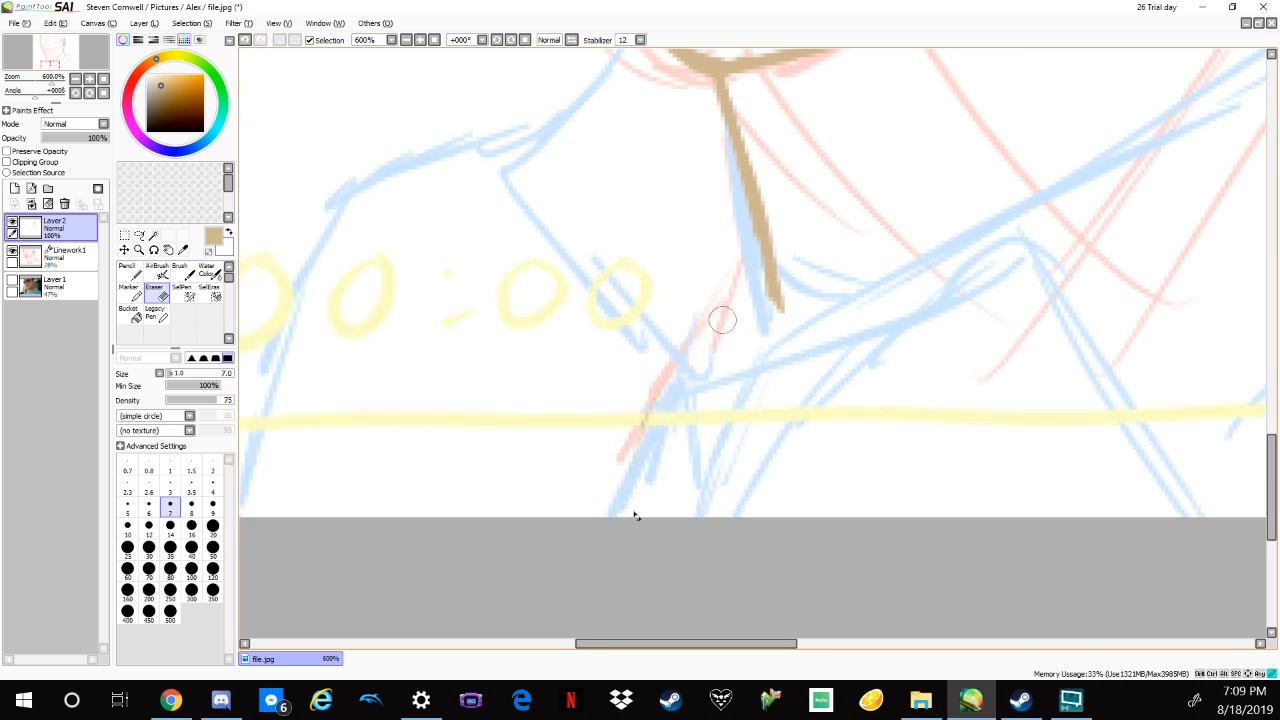
Redraw the branching line in tan from the neck's lower end to the canvas's lower edge, undoing the misplaced strokes.
{"action": "key", "text": "n"}
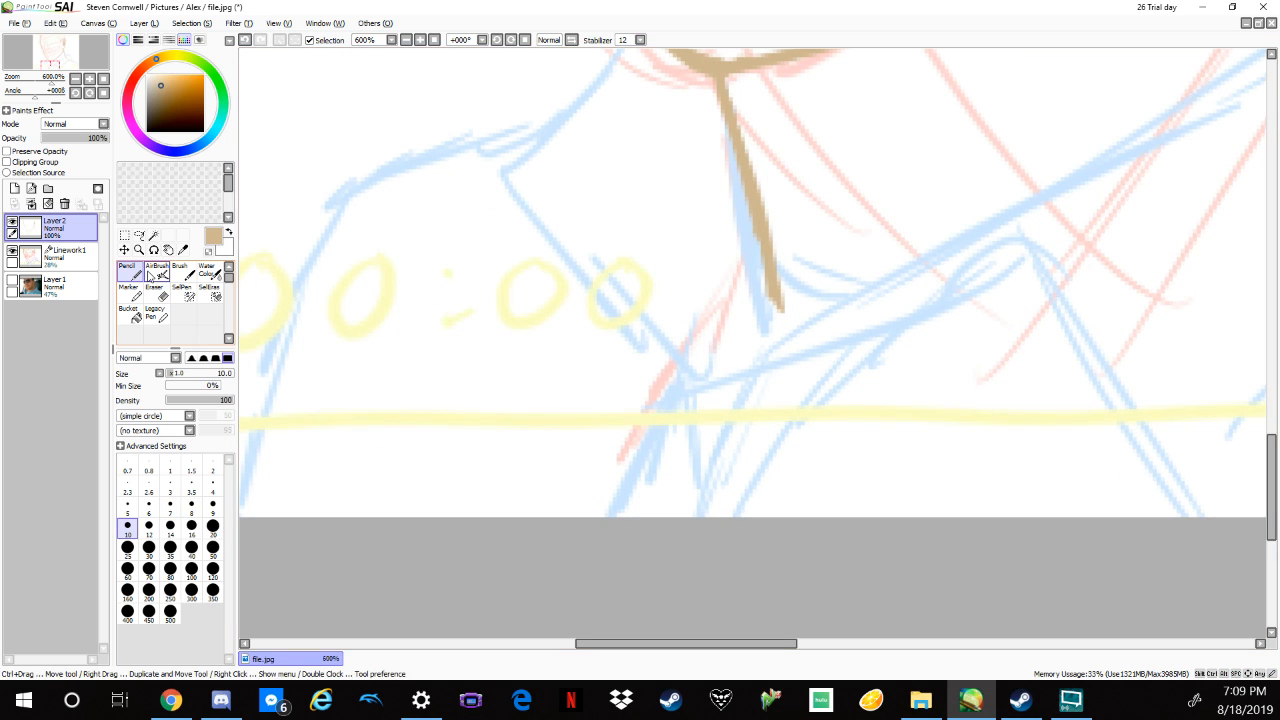
{"action": "mouse_move", "coordinate": [757, 311]}
{"action": "left_mouse_down"}
{"action": "mouse_move", "coordinate": [768, 280]}
{"action": "mouse_move", "coordinate": [712, 360]}
{"action": "left_mouse_up"}
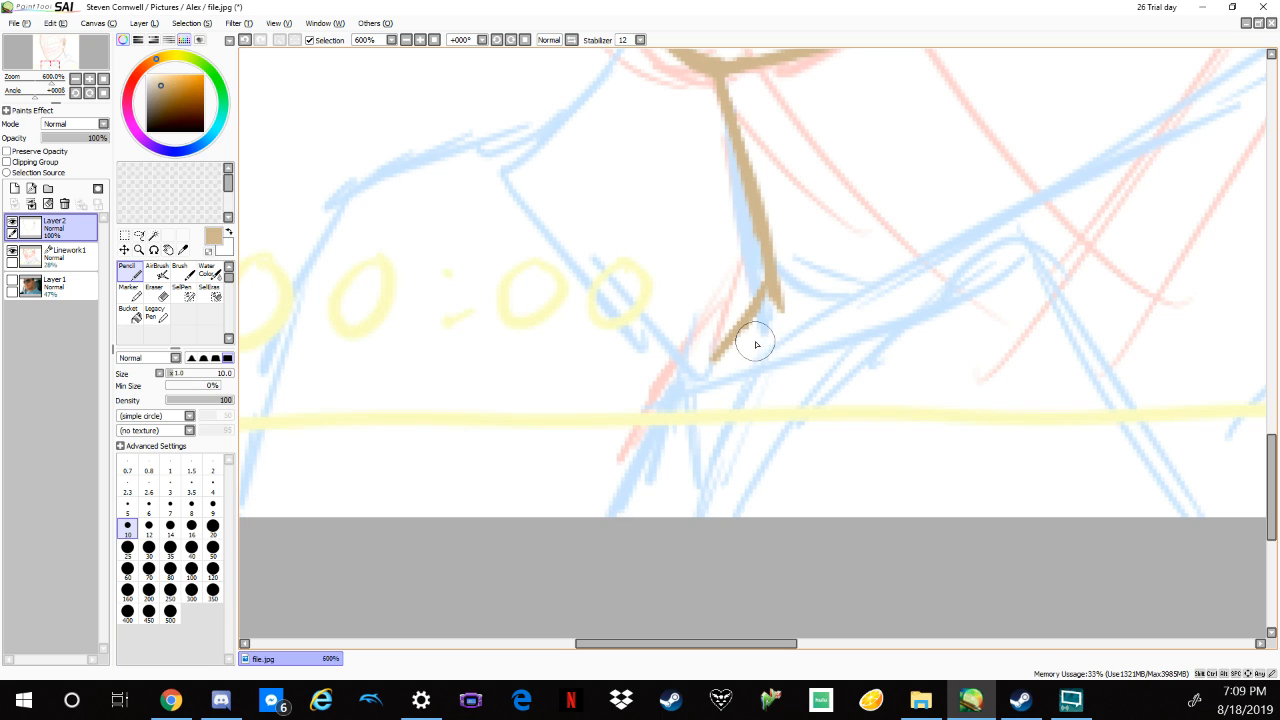
{"action": "key", "text": "ctrl+z"}
{"action": "key", "text": "ctrl+z"}
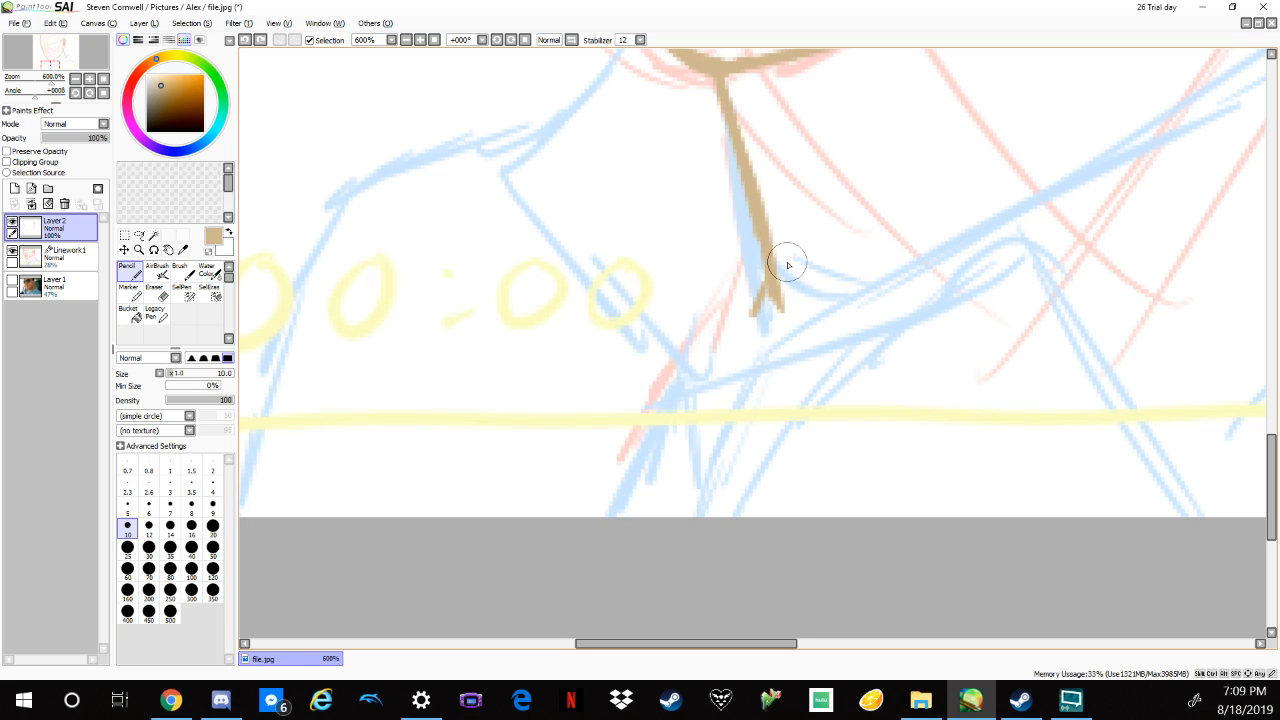
{"action": "key", "text": "ctrl+z"}
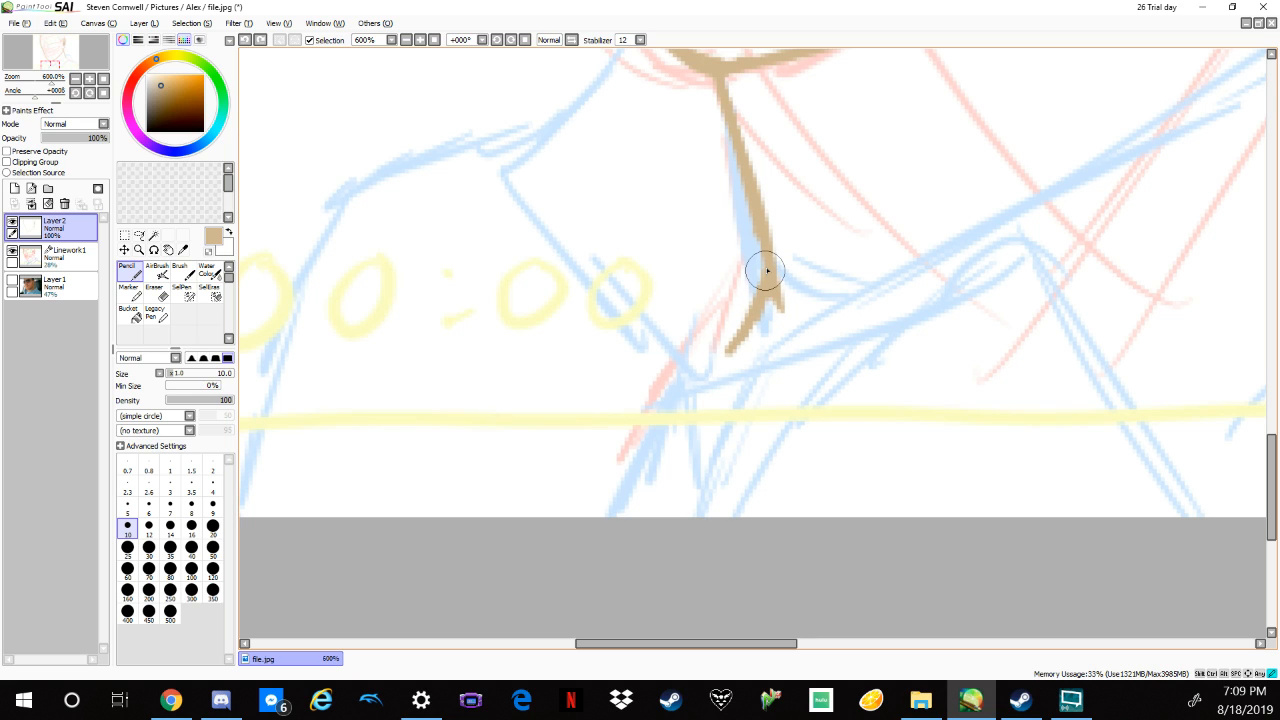
{"action": "mouse_move", "coordinate": [722, 354]}
{"action": "left_mouse_down"}
{"action": "mouse_move", "coordinate": [713, 403]}
{"action": "mouse_move", "coordinate": [646, 515]}
{"action": "left_mouse_up"}
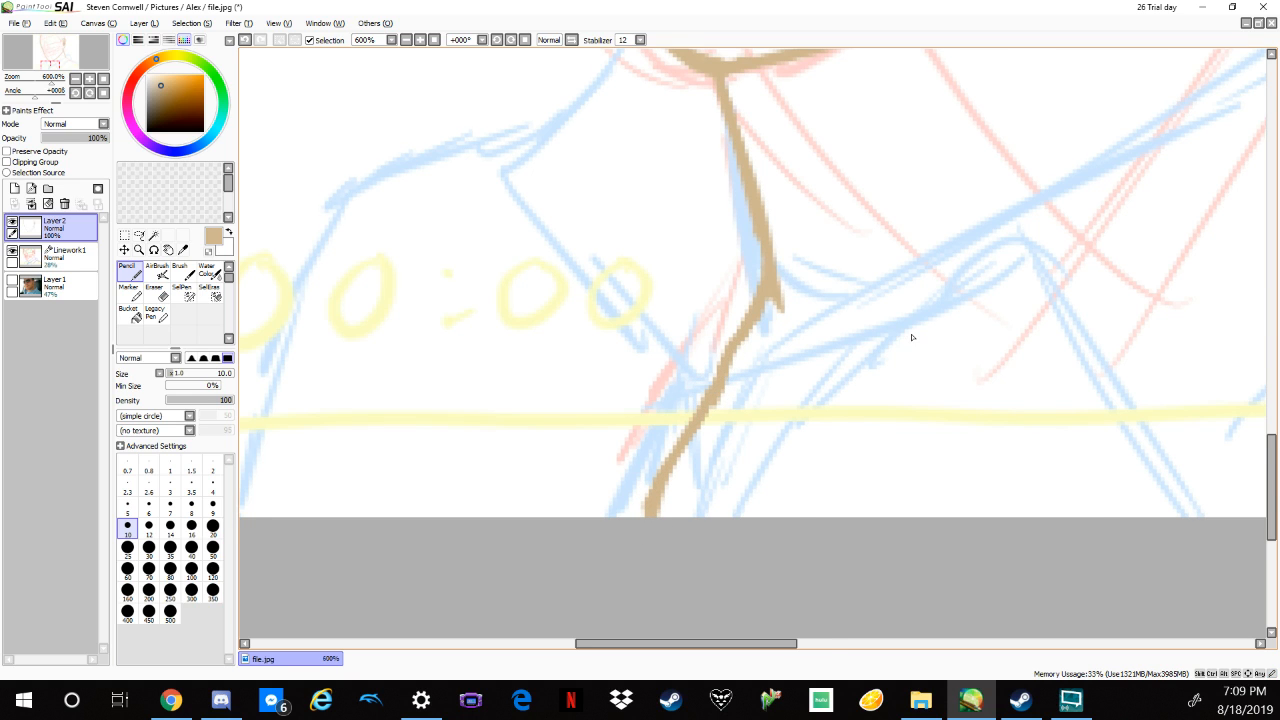
{"action": "scroll", "coordinate": [905, 340], "scroll_direction": "down", "scroll_amount": 2}
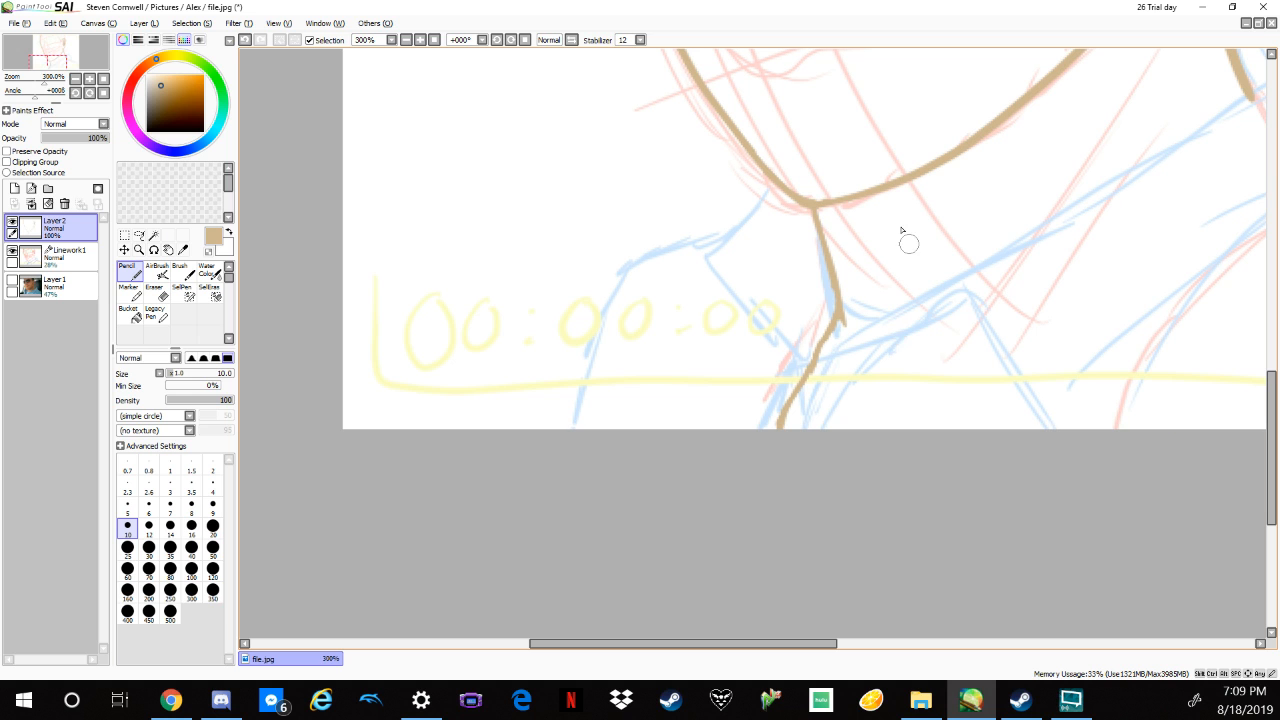
{"action": "scroll", "coordinate": [903, 240], "scroll_direction": "up", "scroll_amount": 2}
{"action": "scroll", "coordinate": [843, 209], "scroll_direction": "up", "scroll_amount": 1}
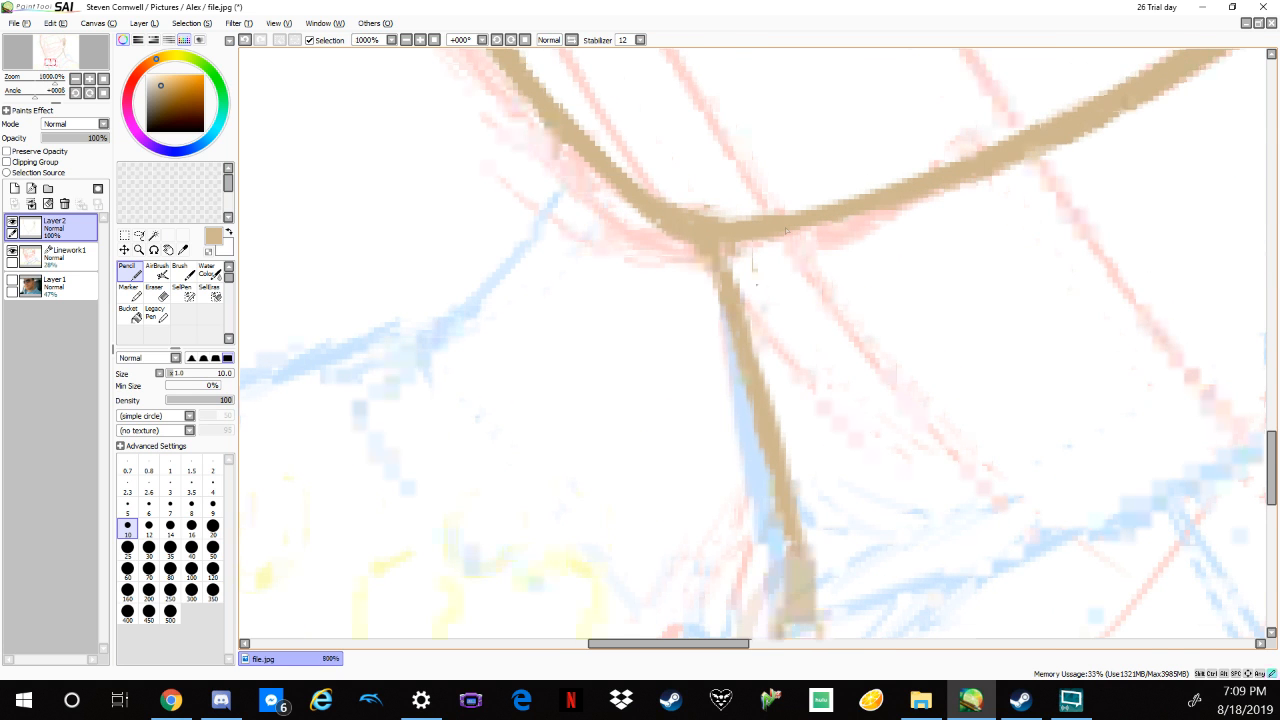
Fill the chin corner in tan and thicken the underside of the jawline from the chin up toward the ear.
{"action": "mouse_move", "coordinate": [740, 285]}
{"action": "left_mouse_down"}
{"action": "mouse_move", "coordinate": [948, 195]}
{"action": "mouse_move", "coordinate": [738, 275]}
{"action": "left_mouse_up"}
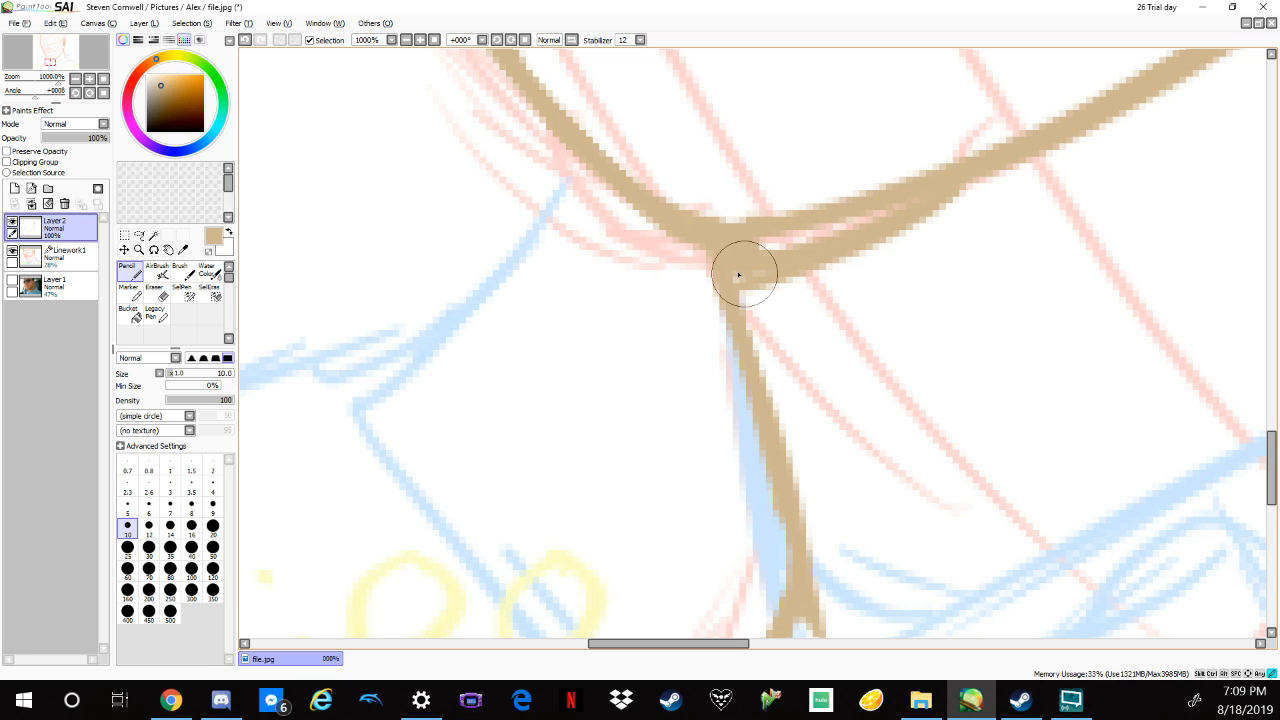
{"action": "left_click_drag", "start_coordinate": [738, 275], "coordinate": [700, 240]}
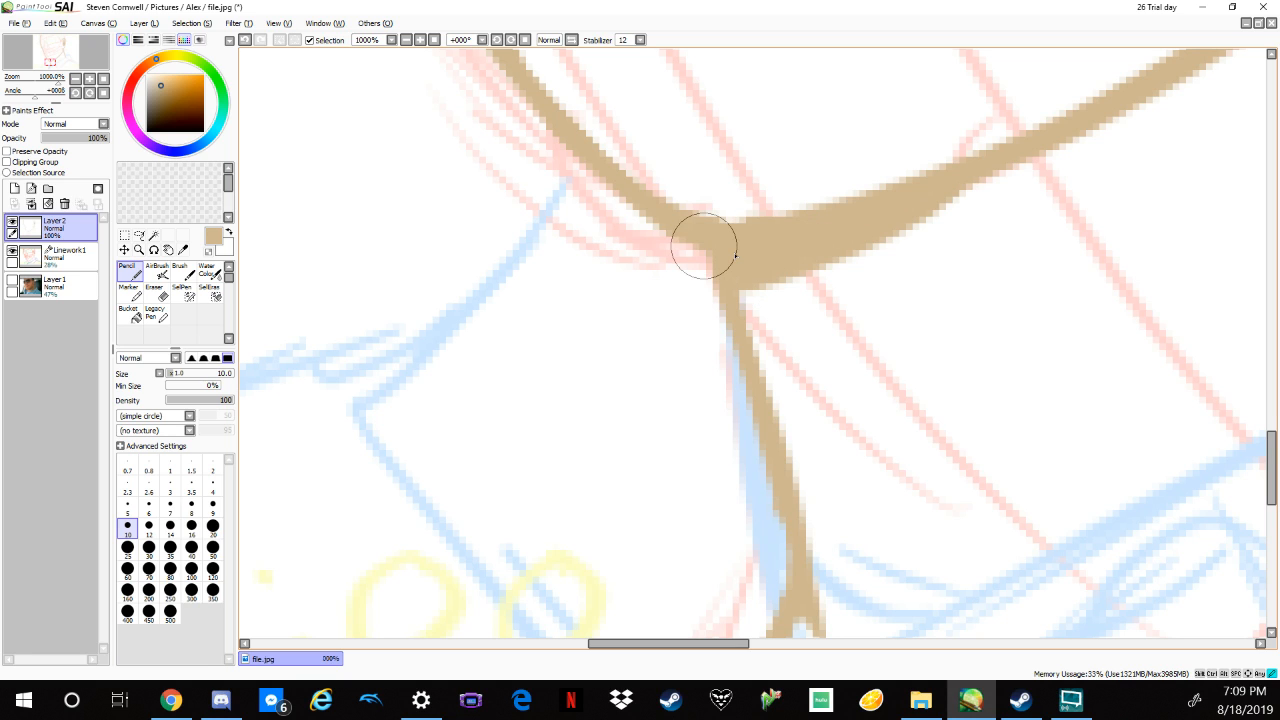
{"action": "mouse_move", "coordinate": [966, 343]}
{"action": "left_mouse_down"}
{"action": "mouse_move", "coordinate": [960, 363]}
{"action": "mouse_move", "coordinate": [790, 466]}
{"action": "left_mouse_up"}
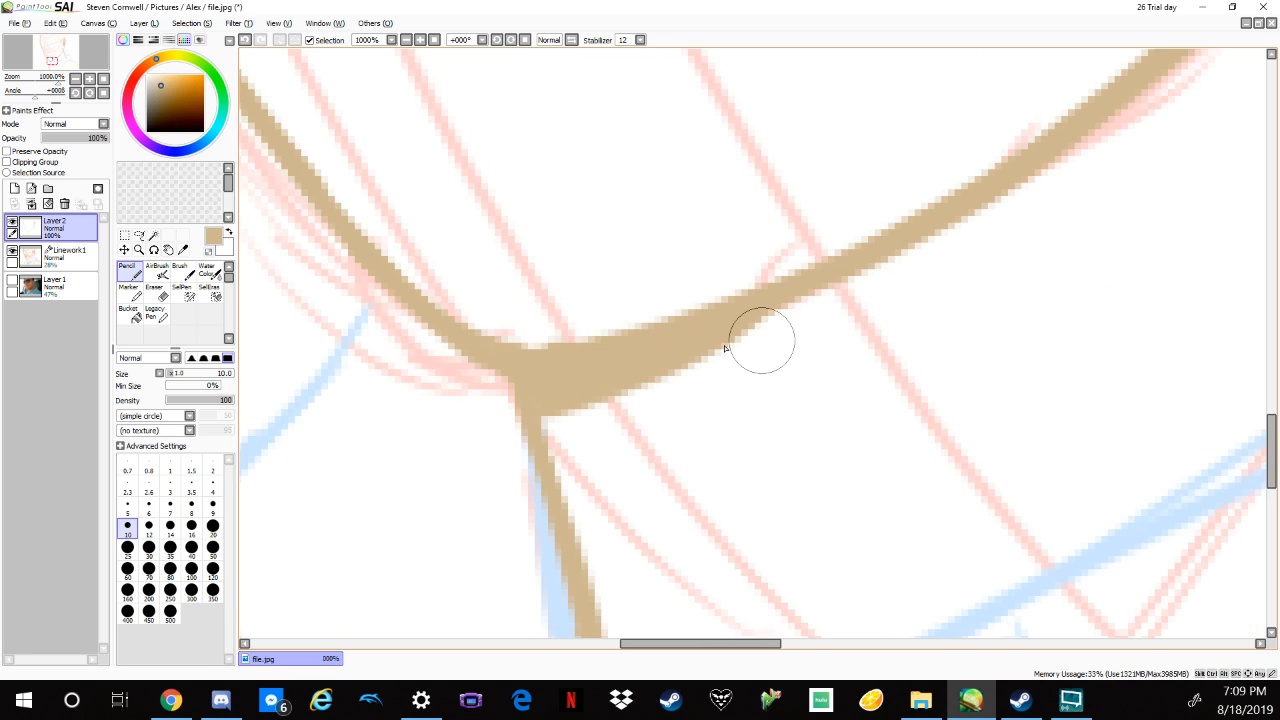
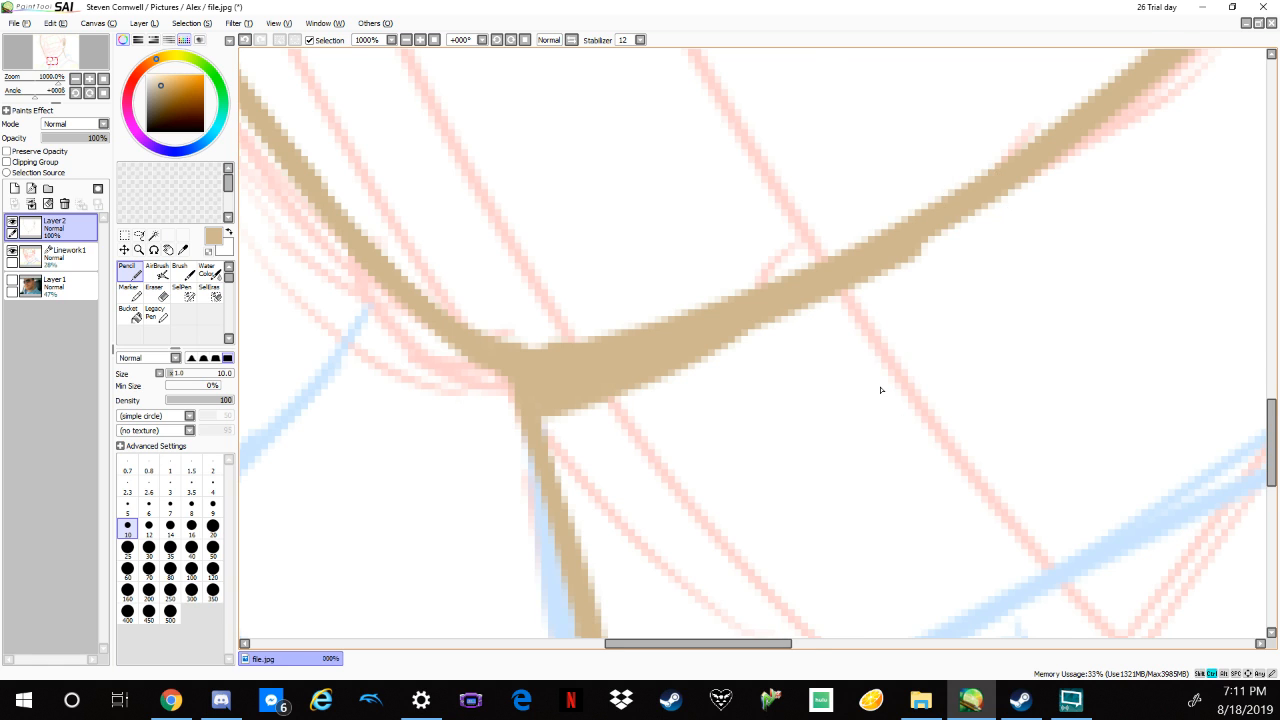
{"action": "scroll", "coordinate": [880, 390], "scroll_direction": "down", "scroll_amount": 2}
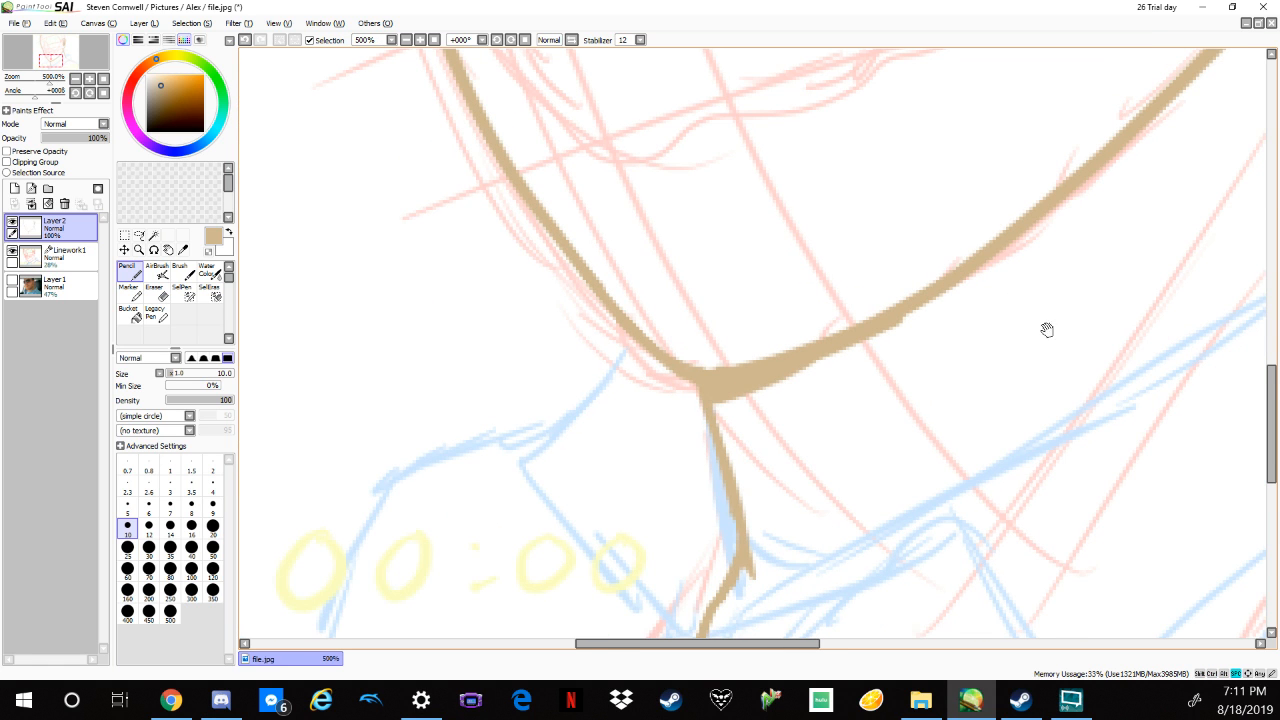
{"action": "mouse_move", "coordinate": [1004, 397]}
{"action": "left_mouse_down"}
{"action": "mouse_move", "coordinate": [949, 437]}
{"action": "mouse_move", "coordinate": [843, 472]}
{"action": "left_mouse_up"}
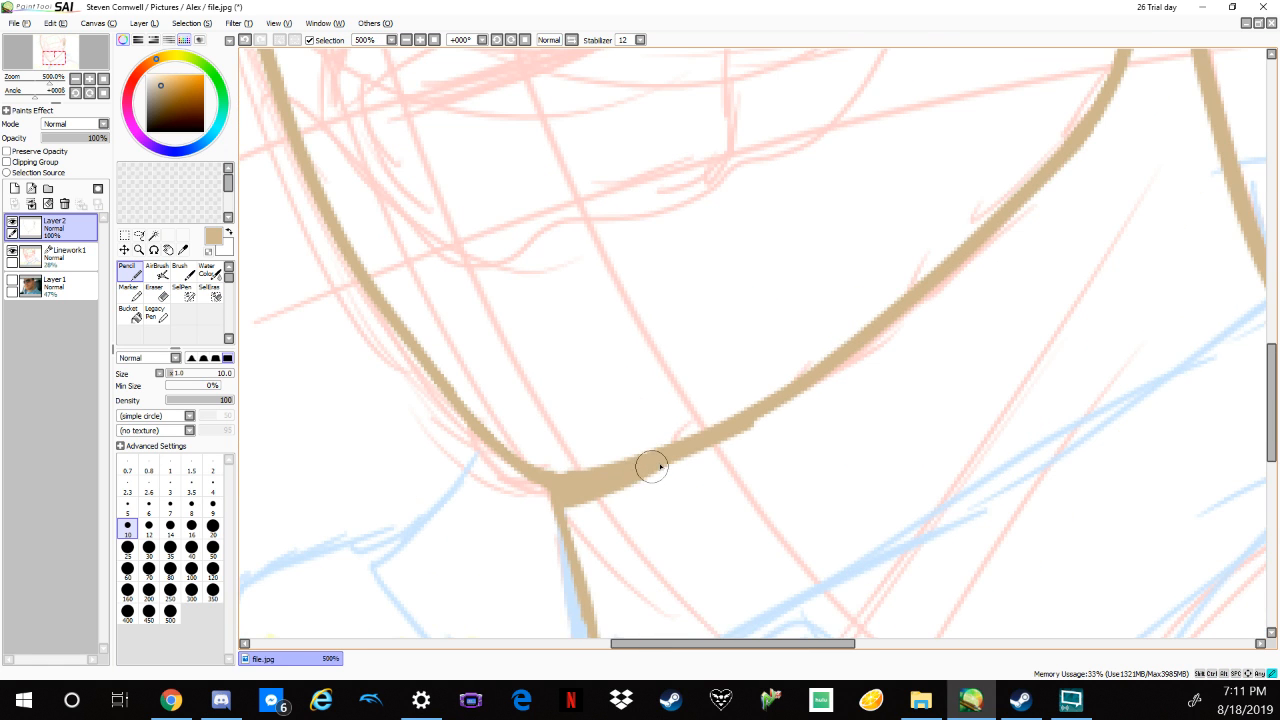
{"action": "left_click_drag", "start_coordinate": [677, 462], "coordinate": [924, 306]}
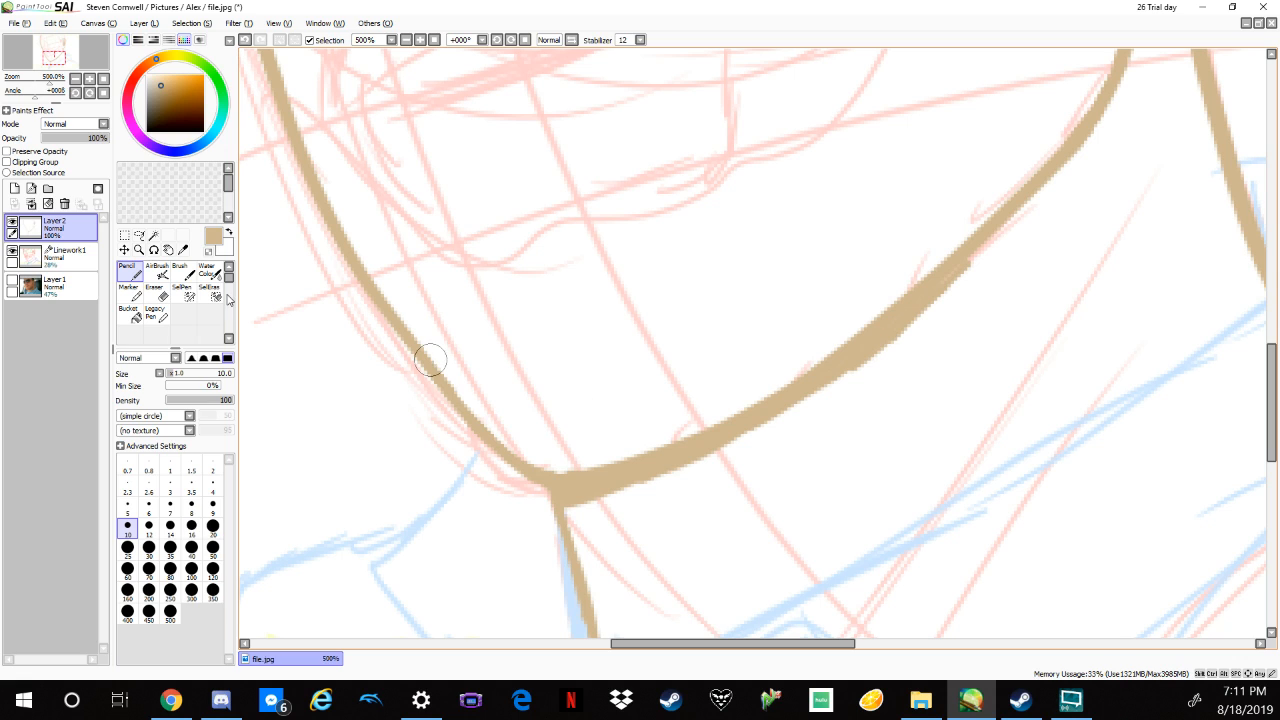
Trim the excess tan along the jawline's lower edge with the Eraser, undoing the strokes that cut too deep.
{"action": "key", "text": "e"}
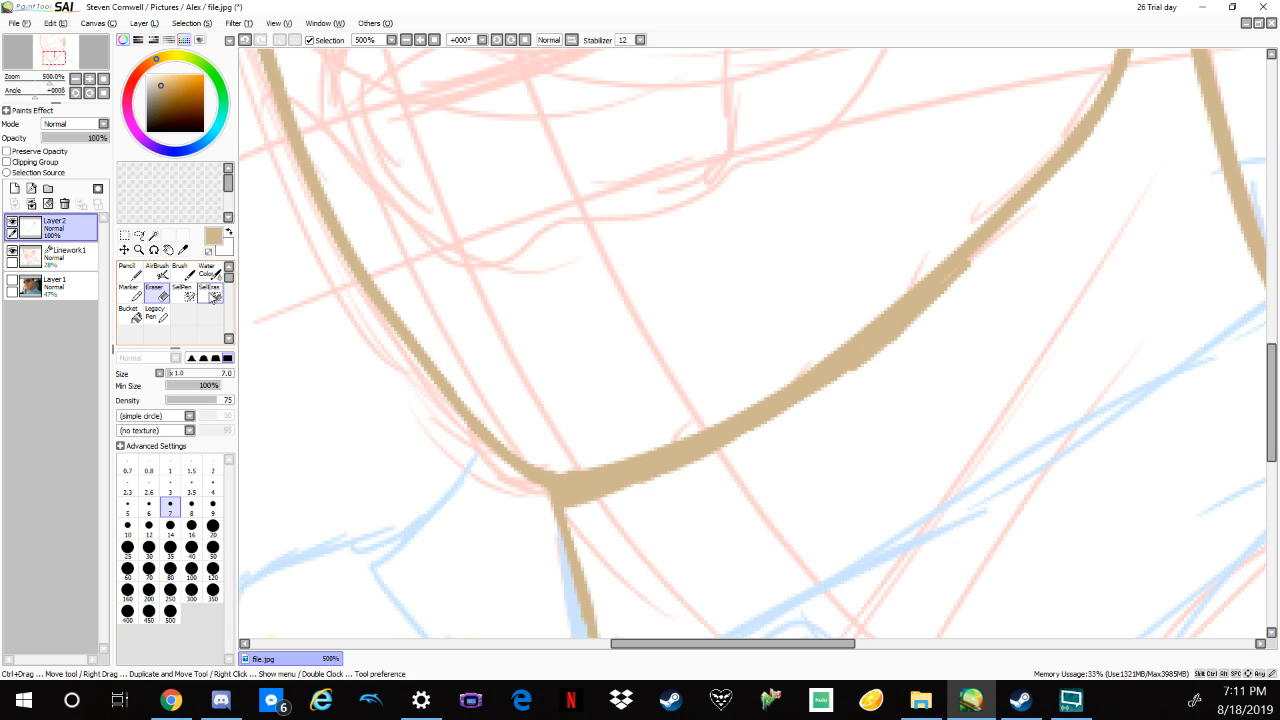
{"action": "left_click_drag", "start_coordinate": [640, 482], "coordinate": [834, 380]}
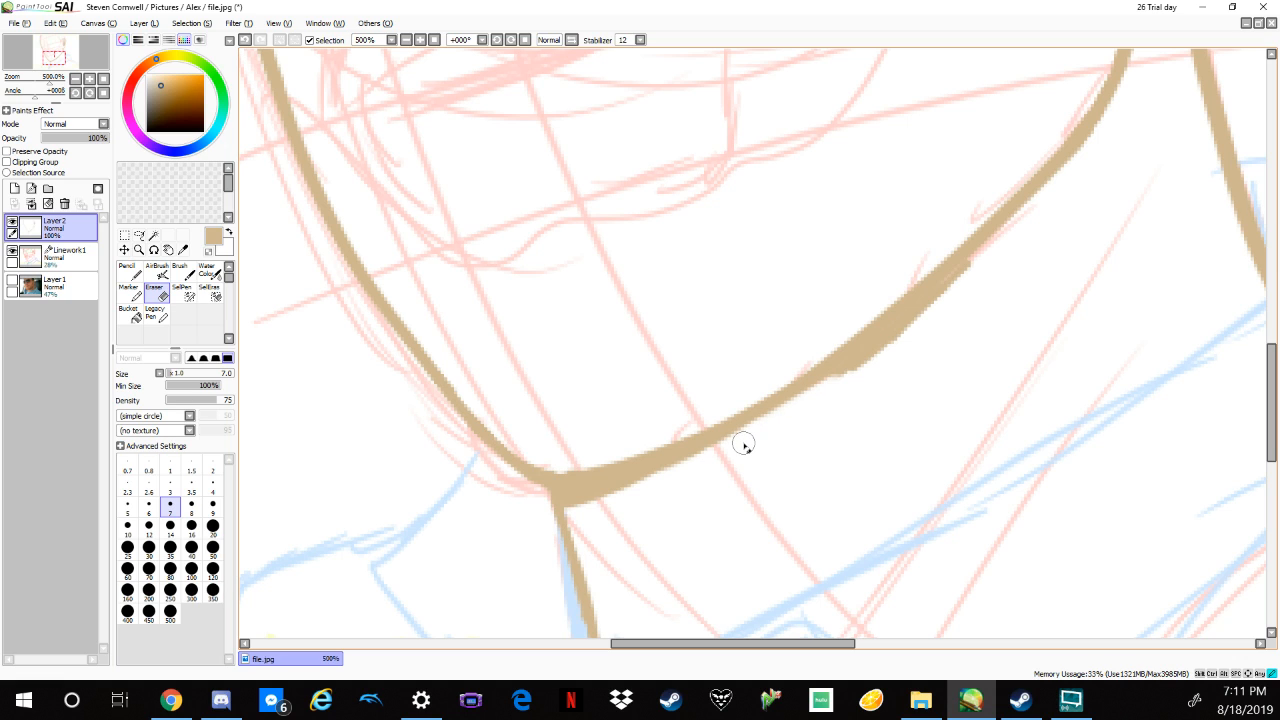
{"action": "left_click_drag", "start_coordinate": [743, 444], "coordinate": [910, 331]}
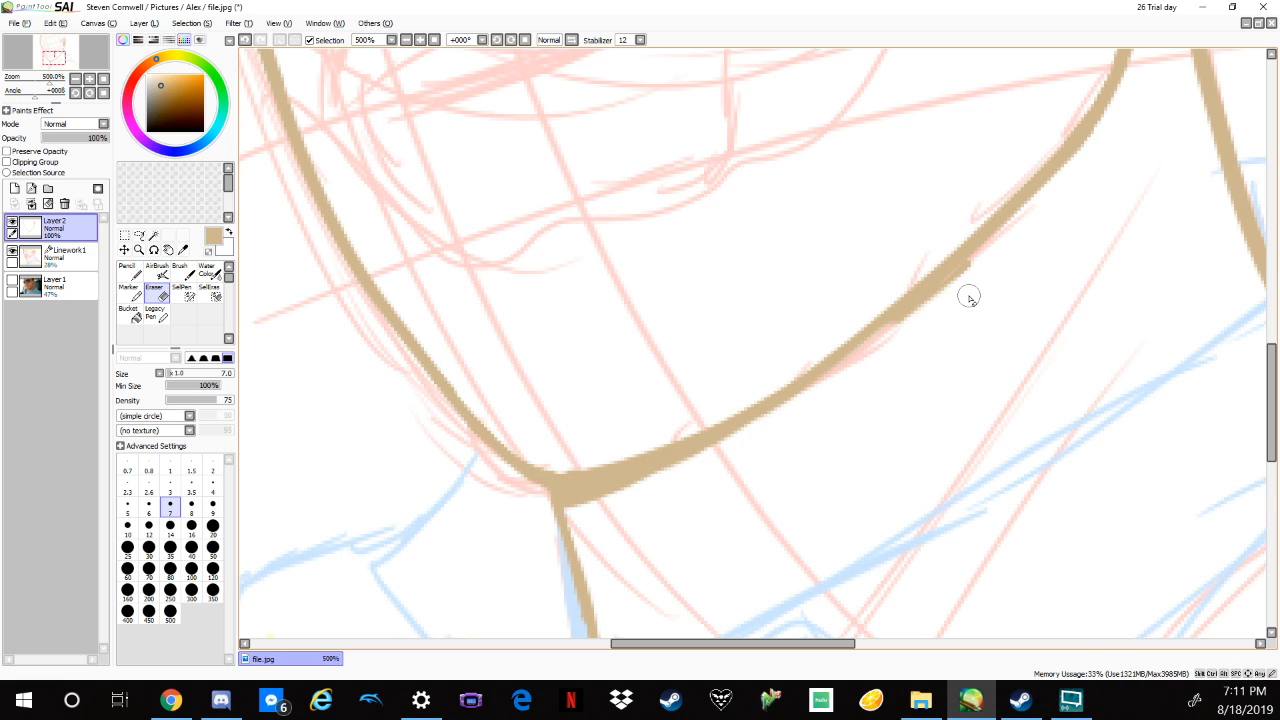
{"action": "key", "text": "ctrl+z"}
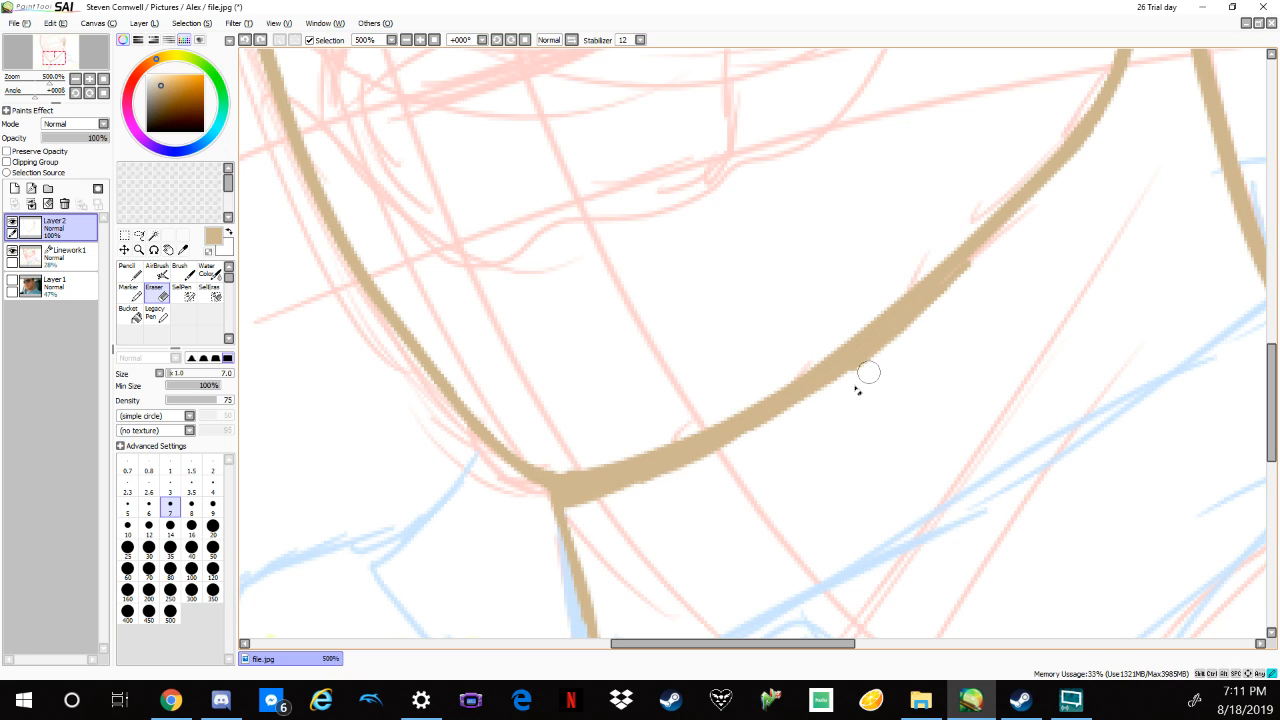
{"action": "mouse_move", "coordinate": [868, 372]}
{"action": "left_mouse_down"}
{"action": "mouse_move", "coordinate": [980, 257]}
{"action": "mouse_move", "coordinate": [851, 386]}
{"action": "mouse_move", "coordinate": [908, 341]}
{"action": "left_mouse_up"}
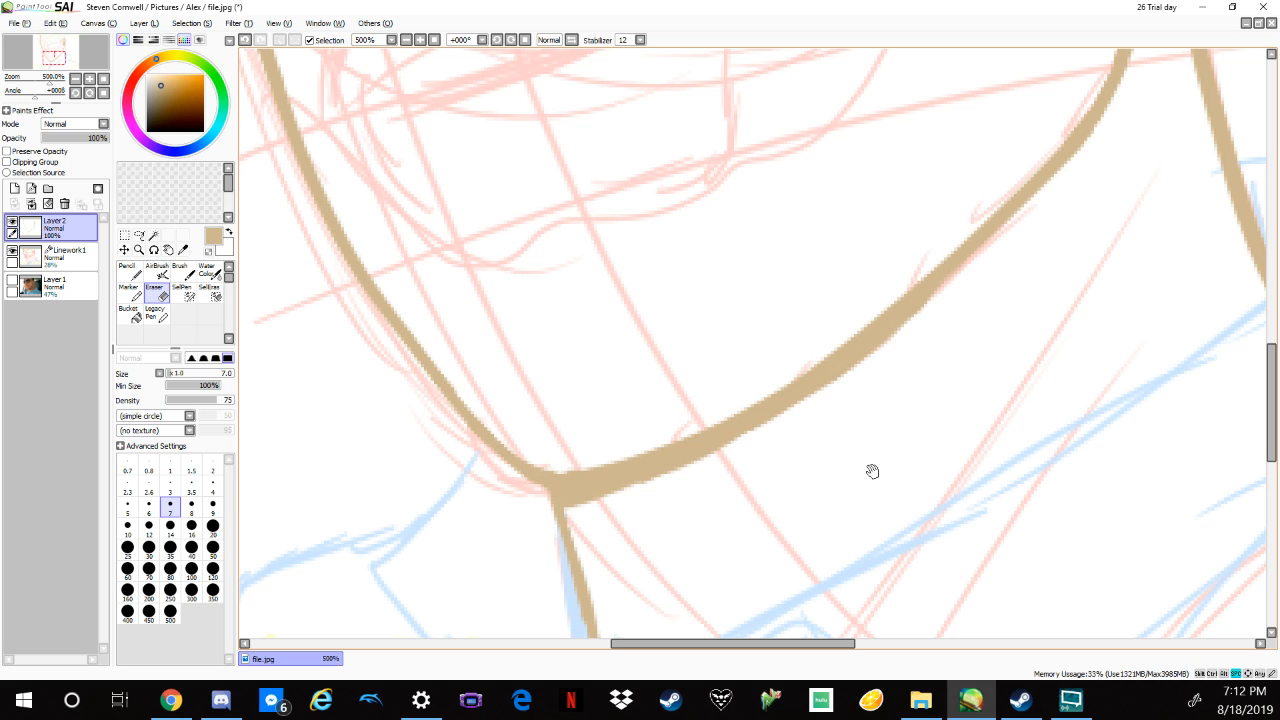
Fill the junction of the jaw and neck lines beneath the earlobe in tan and thicken the upper part of the jawline.
{"action": "left_click_drag", "start_coordinate": [880, 480], "coordinate": [985, 450]}
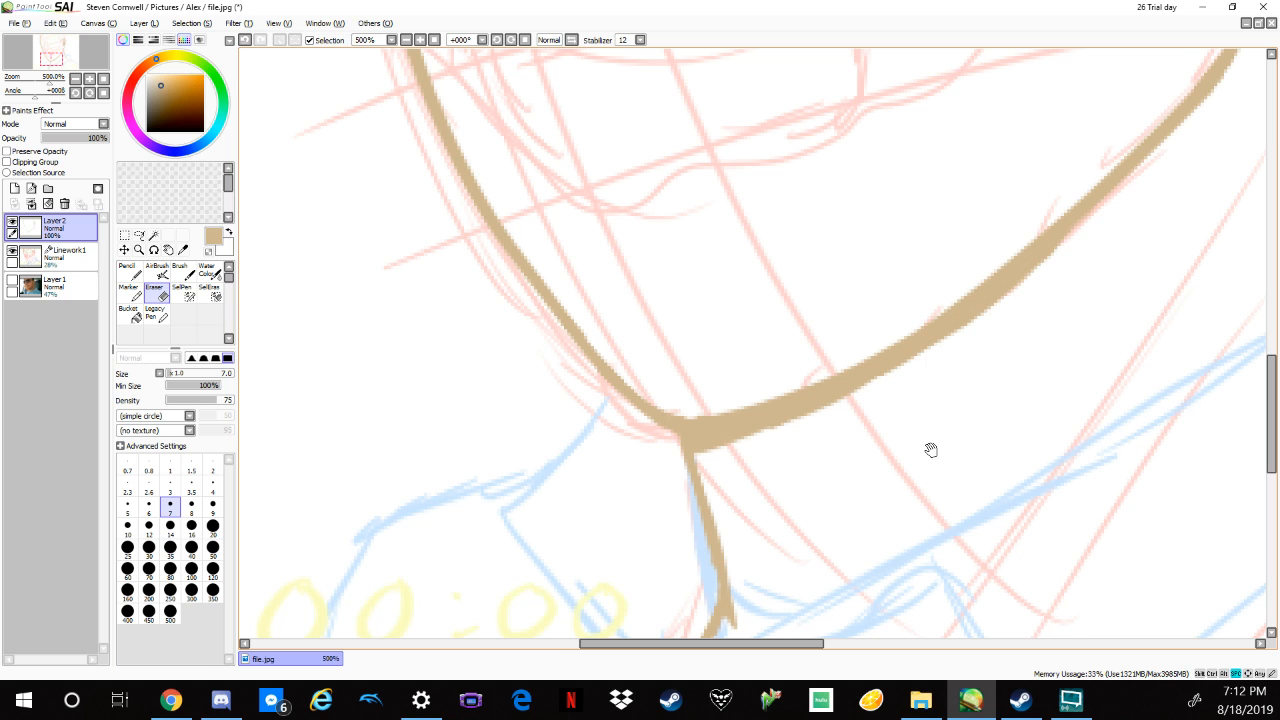
{"action": "mouse_move", "coordinate": [930, 450]}
{"action": "left_mouse_down"}
{"action": "mouse_move", "coordinate": [1028, 427]}
{"action": "mouse_move", "coordinate": [1028, 403]}
{"action": "left_mouse_up"}
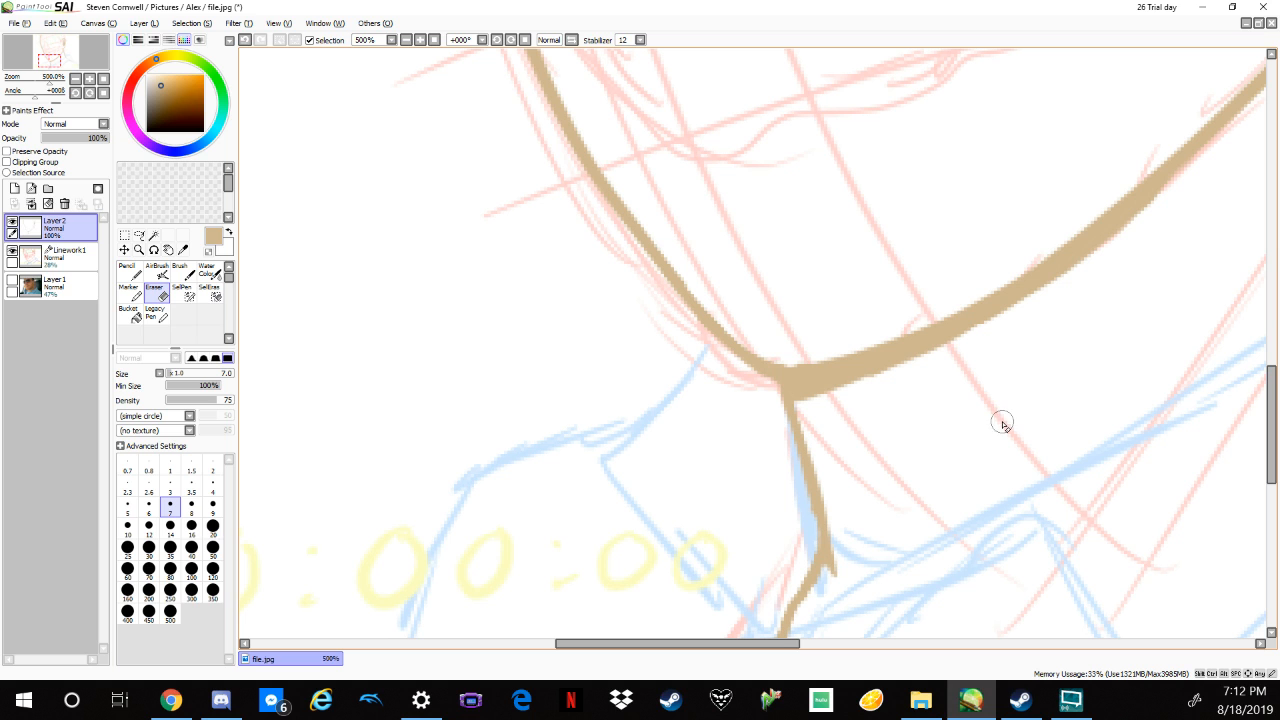
{"action": "scroll", "coordinate": [1003, 424], "scroll_direction": "down", "scroll_amount": 2}
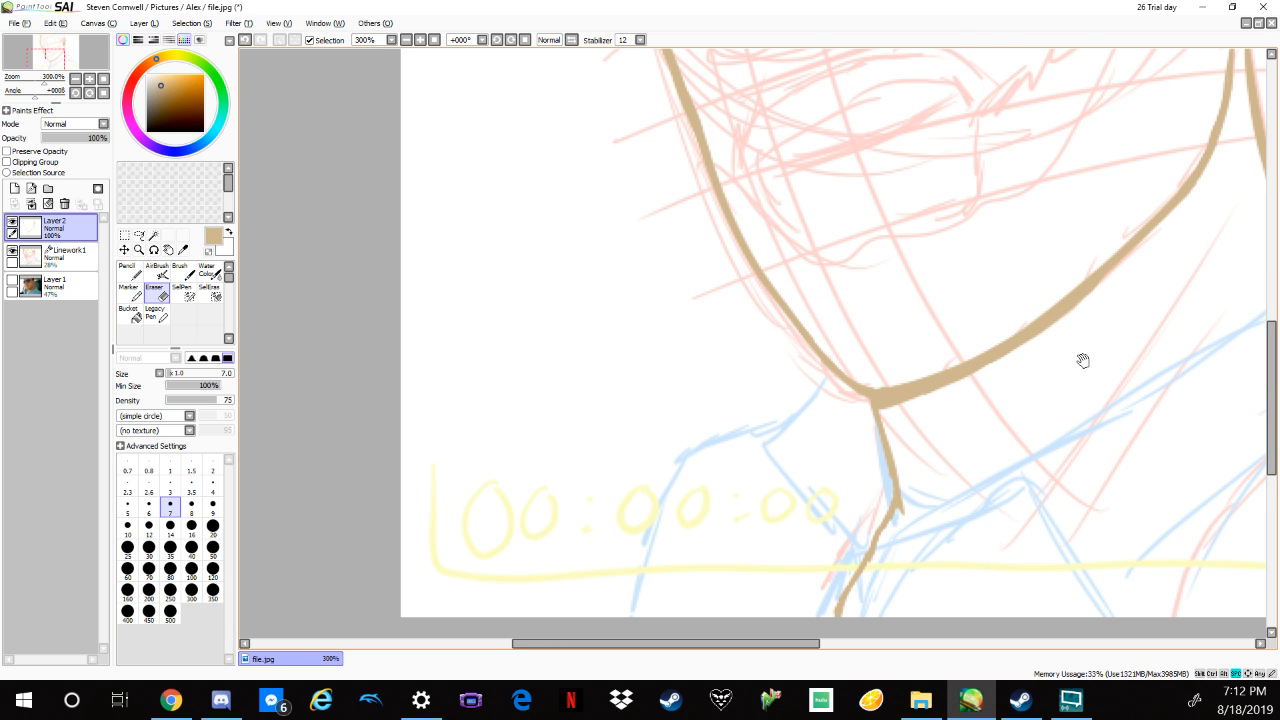
{"action": "mouse_move", "coordinate": [1083, 360]}
{"action": "left_mouse_down"}
{"action": "mouse_move", "coordinate": [950, 388]}
{"action": "mouse_move", "coordinate": [1026, 409]}
{"action": "mouse_move", "coordinate": [951, 474]}
{"action": "mouse_move", "coordinate": [846, 420]}
{"action": "left_mouse_up"}
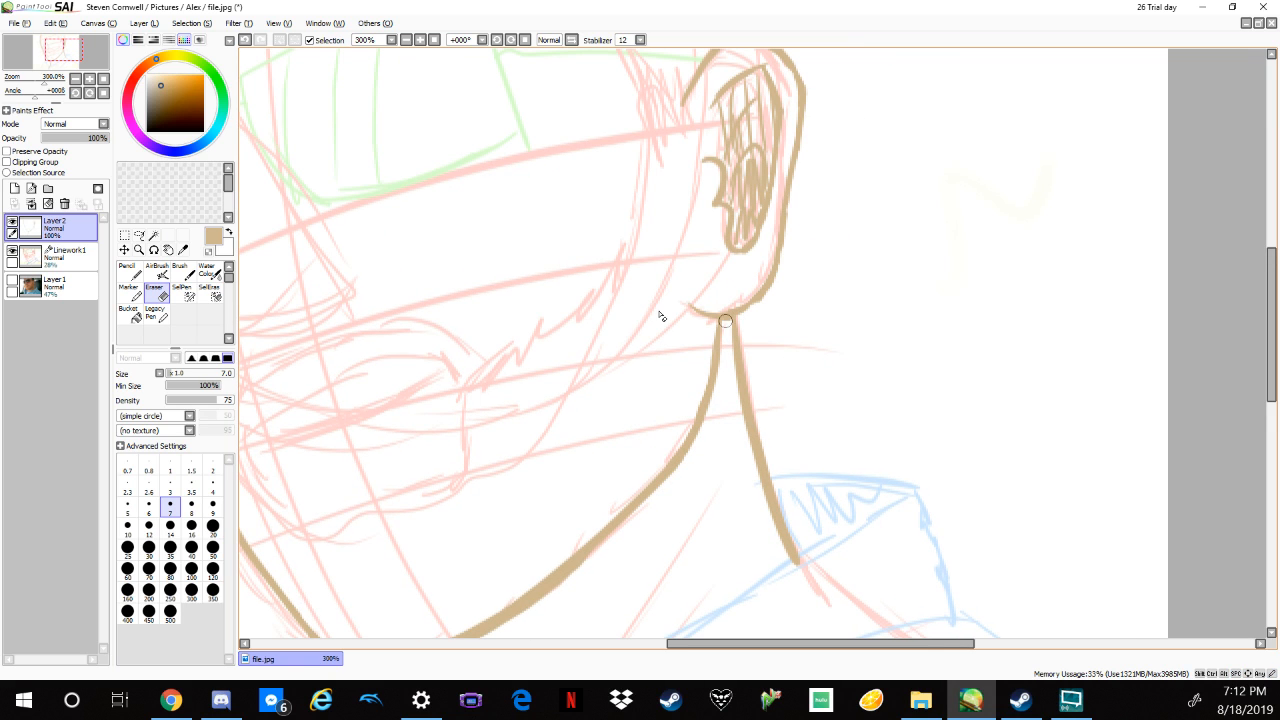
{"action": "left_click", "coordinate": [134, 270]}
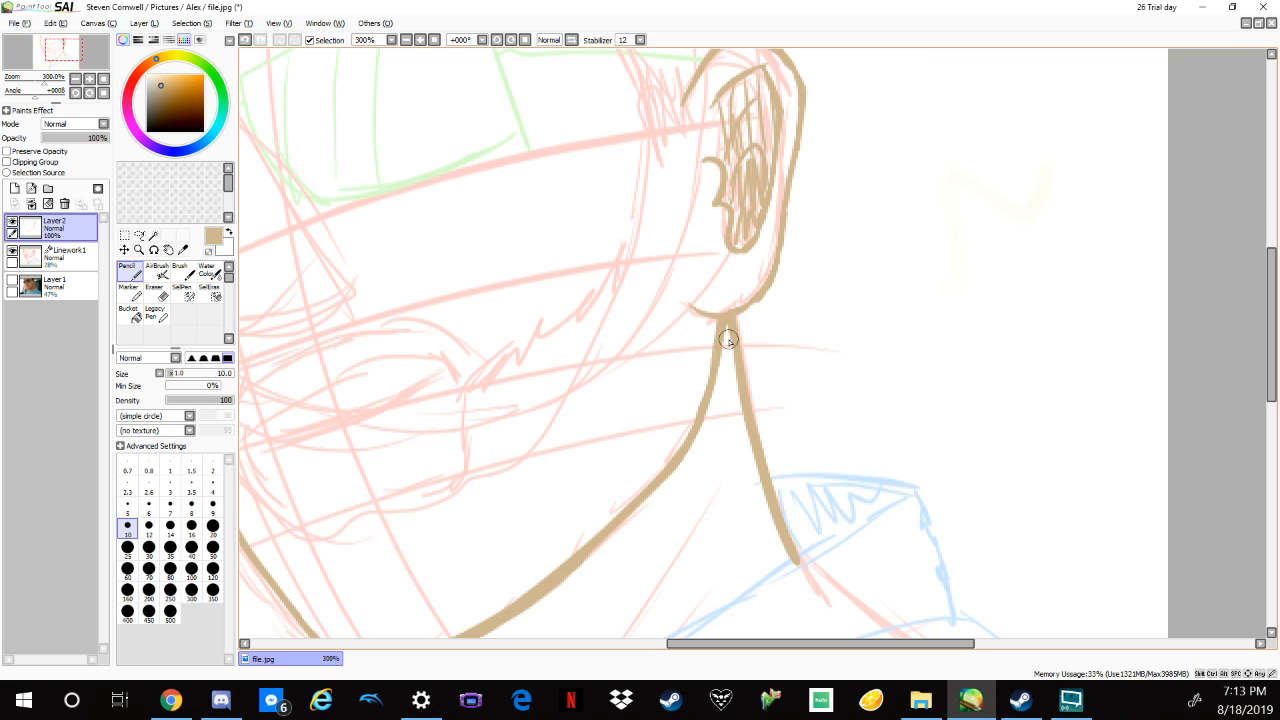
{"action": "scroll", "coordinate": [728, 340], "scroll_direction": "down", "scroll_amount": 1}
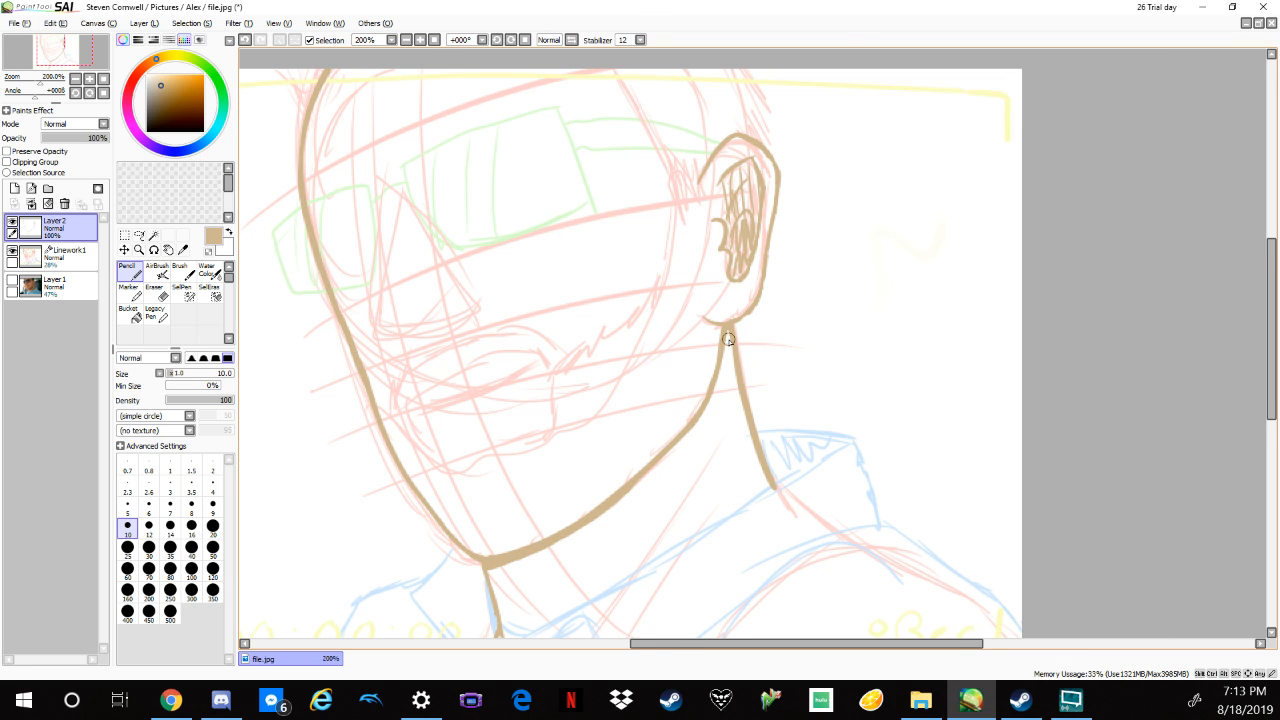
{"action": "scroll", "coordinate": [728, 340], "scroll_direction": "down", "scroll_amount": 1}
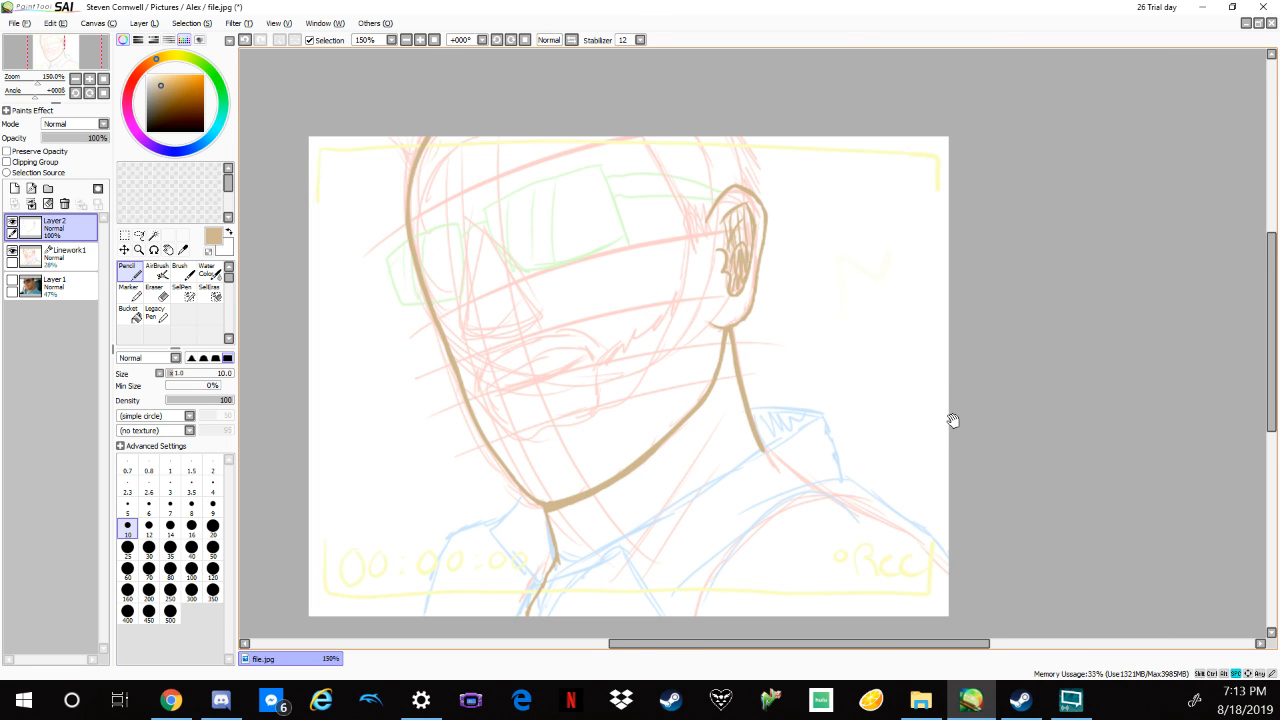
{"action": "left_click_drag", "start_coordinate": [952, 420], "coordinate": [1093, 410]}
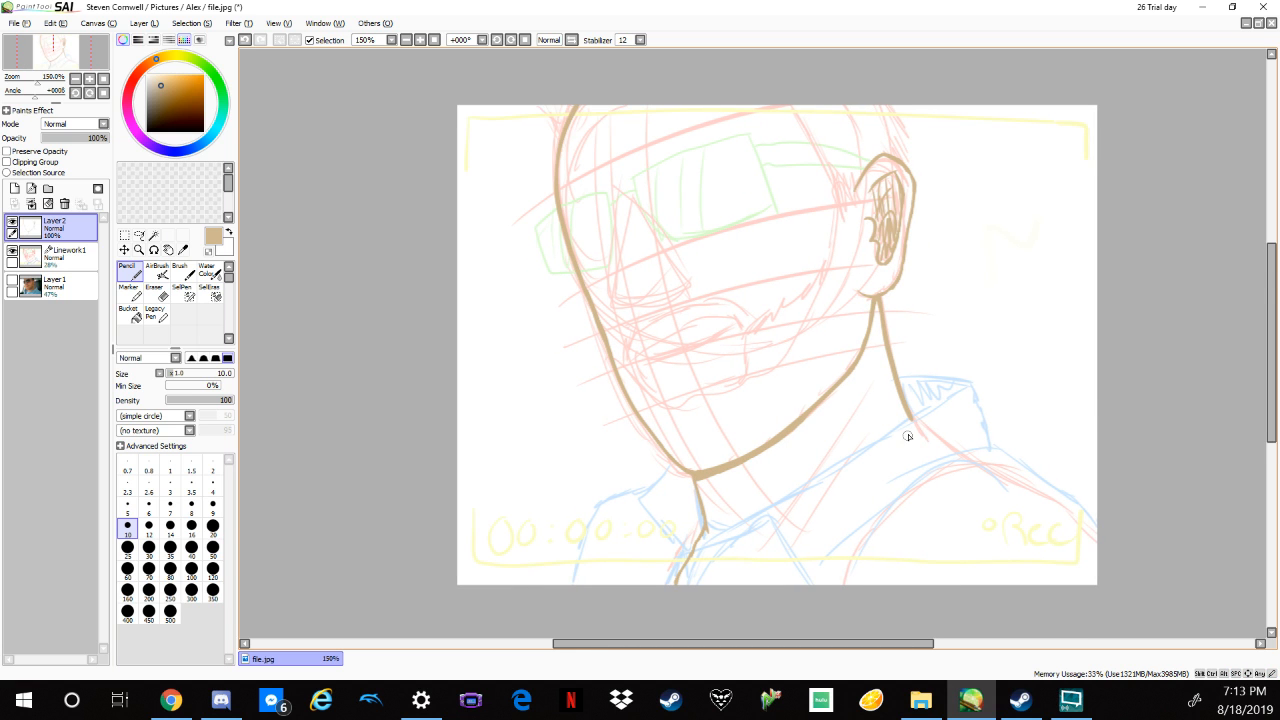
{"action": "scroll", "coordinate": [906, 440], "scroll_direction": "up", "scroll_amount": 2}
{"action": "scroll", "coordinate": [872, 395], "scroll_direction": "up", "scroll_amount": 1}
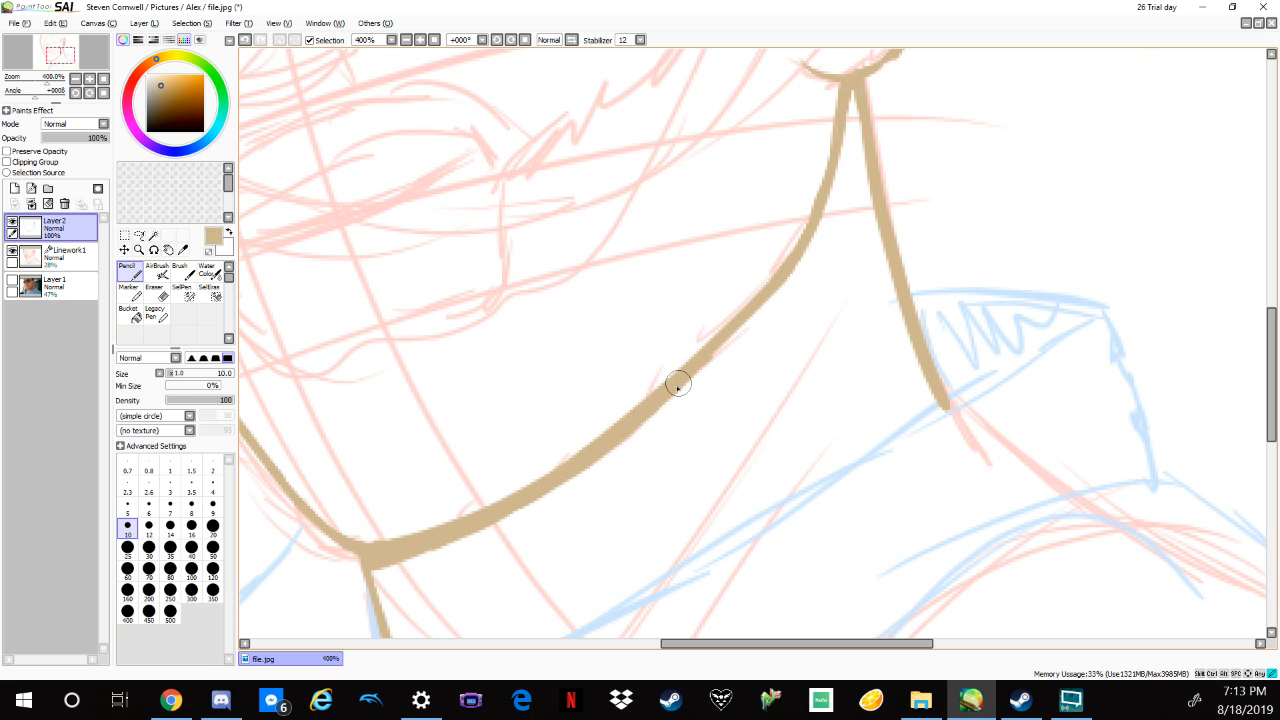
{"action": "mouse_move", "coordinate": [677, 388]}
{"action": "left_mouse_down"}
{"action": "mouse_move", "coordinate": [791, 276]}
{"action": "mouse_move", "coordinate": [742, 328]}
{"action": "mouse_move", "coordinate": [805, 256]}
{"action": "mouse_move", "coordinate": [796, 263]}
{"action": "mouse_move", "coordinate": [822, 201]}
{"action": "left_mouse_up"}
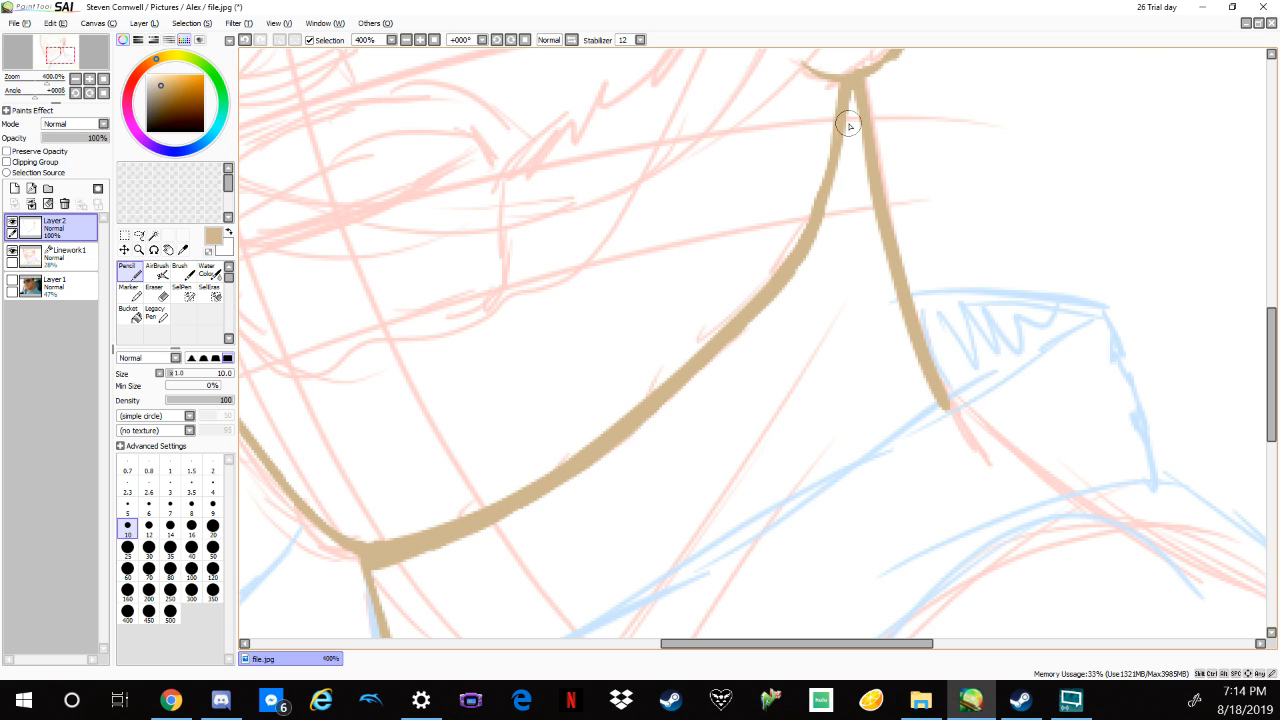
Trace the side of the head in tan from the canvas's upper edge down to the top of the ear.
{"action": "left_click_drag", "start_coordinate": [1131, 391], "coordinate": [1063, 486]}
{"action": "left_click_drag", "start_coordinate": [1063, 380], "coordinate": [1054, 506]}
{"action": "left_click_drag", "start_coordinate": [1022, 366], "coordinate": [1023, 440]}
{"action": "mouse_move", "coordinate": [1023, 322]}
{"action": "left_mouse_down"}
{"action": "mouse_move", "coordinate": [1029, 471]}
{"action": "mouse_move", "coordinate": [1017, 469]}
{"action": "mouse_move", "coordinate": [1017, 505]}
{"action": "left_mouse_up"}
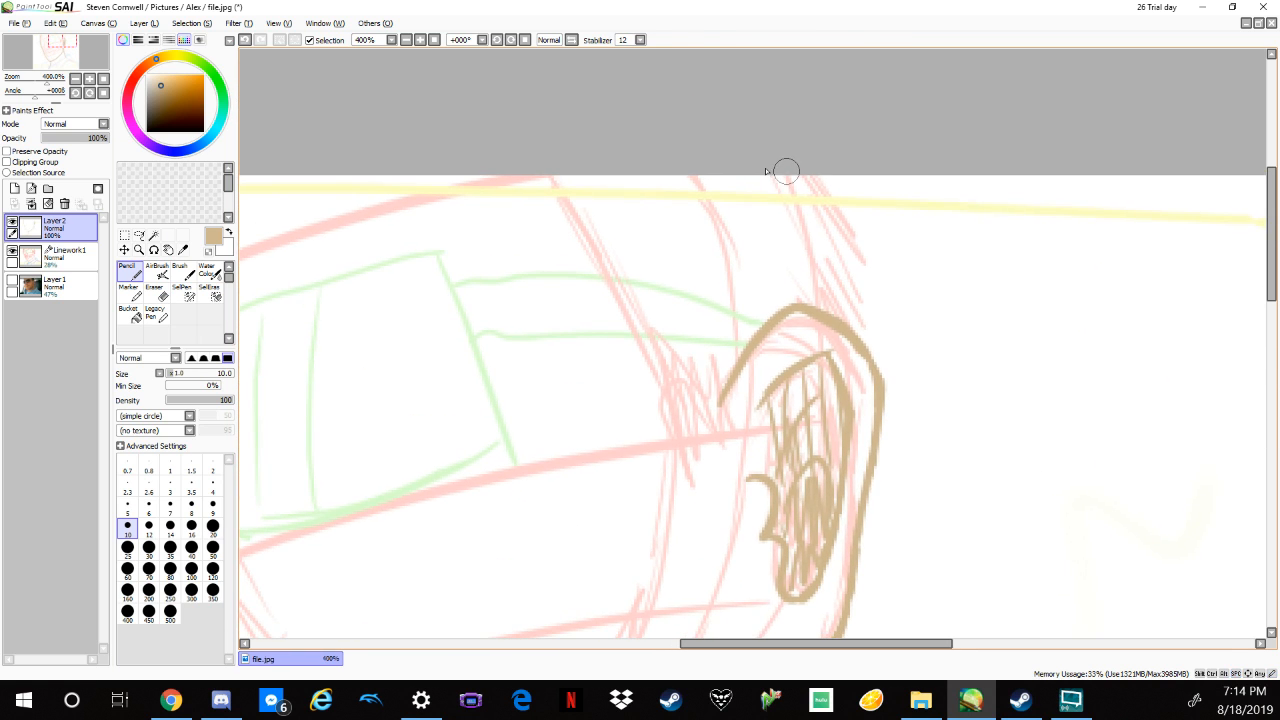
{"action": "mouse_move", "coordinate": [763, 163]}
{"action": "left_mouse_down"}
{"action": "mouse_move", "coordinate": [800, 209]}
{"action": "mouse_move", "coordinate": [825, 305]}
{"action": "left_mouse_up"}
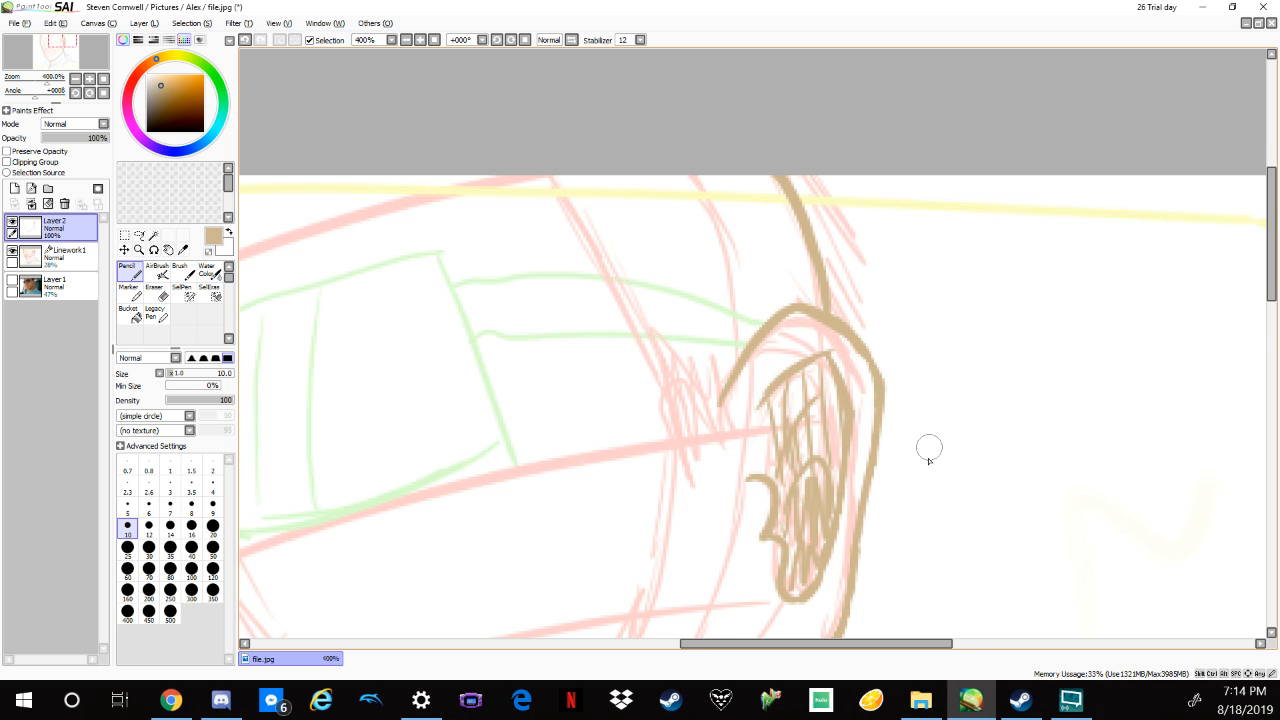
Show the reference photo on Layer1 behind the glasses and nose, lower its opacity to 16%, and hide it again.
{"action": "mouse_move", "coordinate": [929, 460]}
{"action": "left_mouse_down"}
{"action": "mouse_move", "coordinate": [854, 423]}
{"action": "mouse_move", "coordinate": [937, 377]}
{"action": "mouse_move", "coordinate": [826, 420]}
{"action": "mouse_move", "coordinate": [876, 442]}
{"action": "mouse_move", "coordinate": [907, 518]}
{"action": "left_mouse_up"}
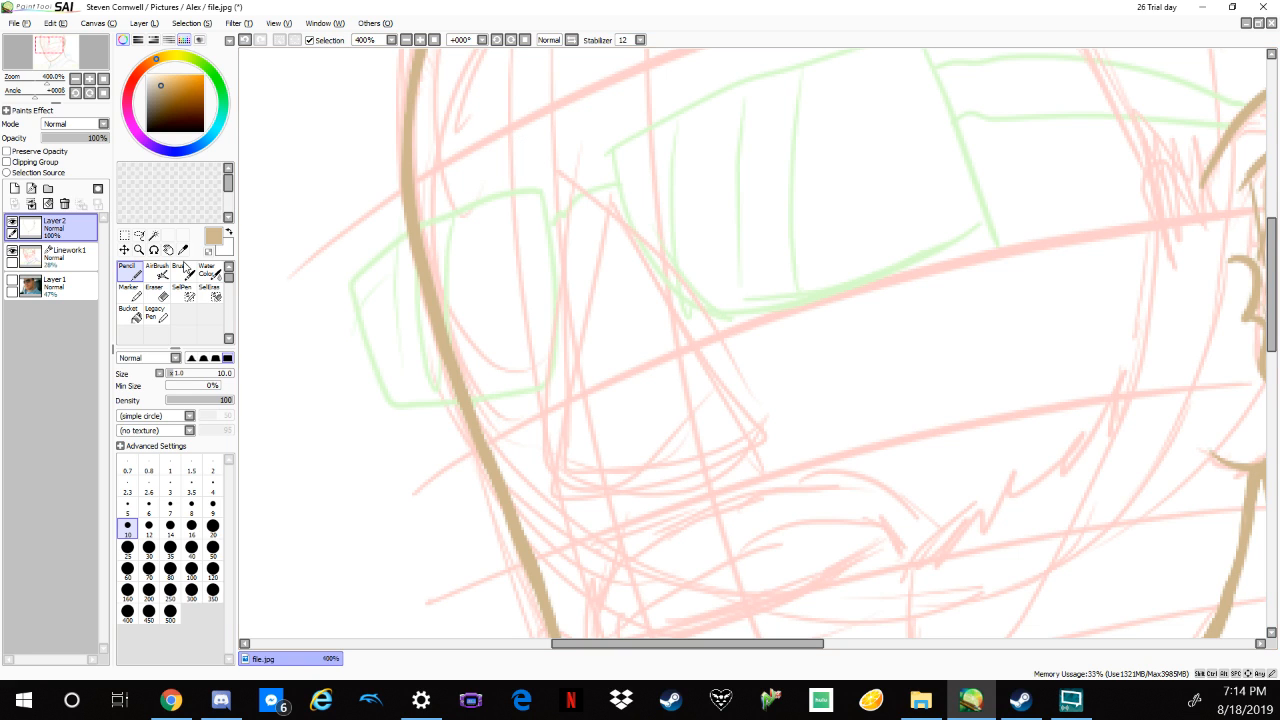
{"action": "left_click", "coordinate": [55, 285]}
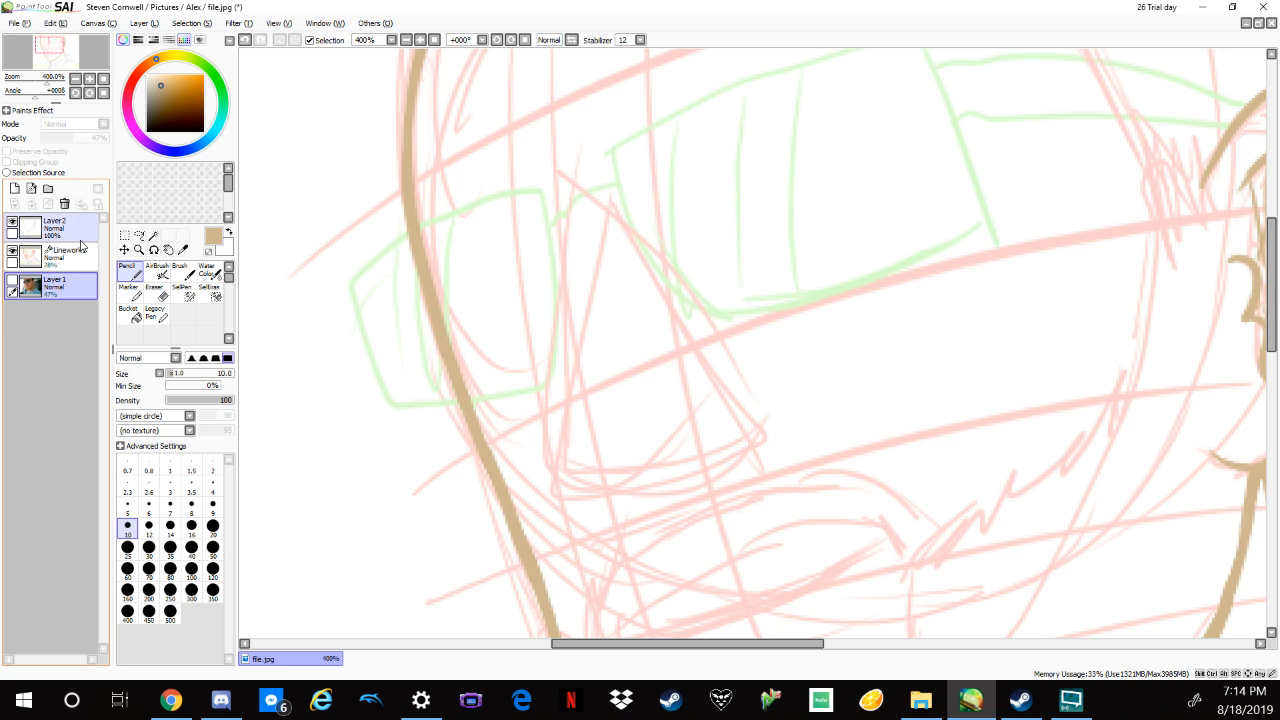
{"action": "left_click", "coordinate": [12, 282]}
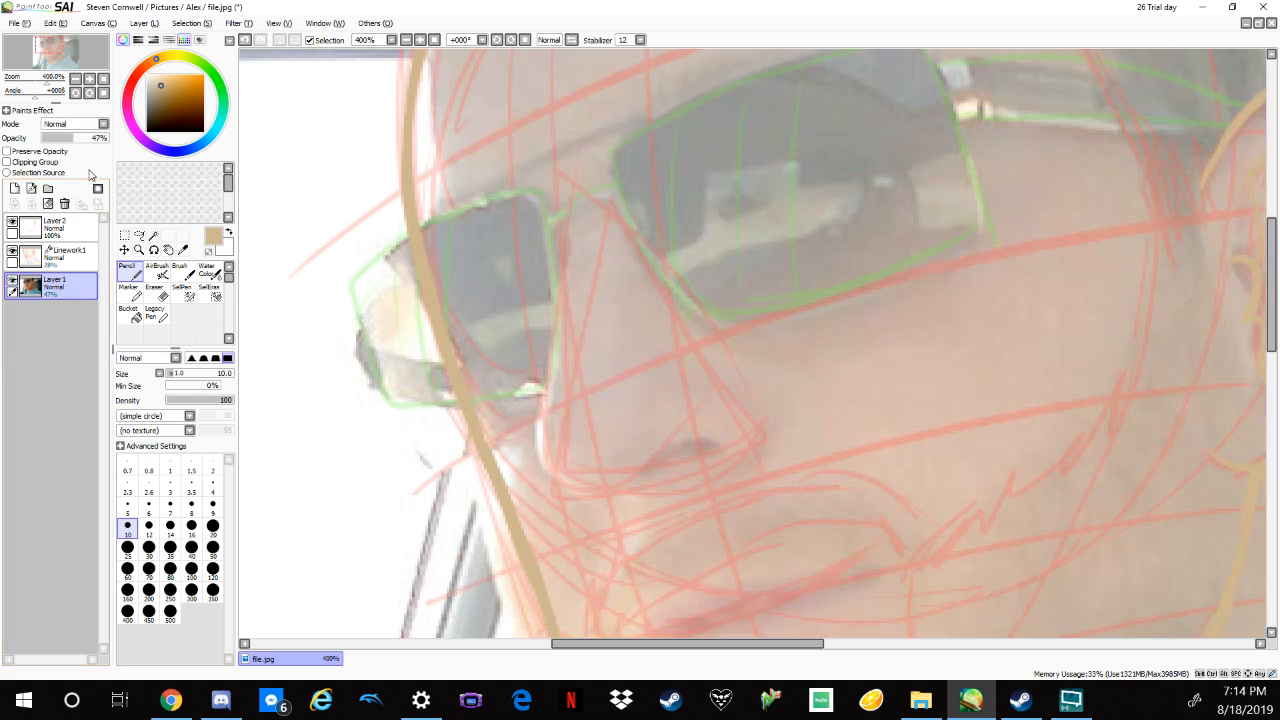
{"action": "left_click", "coordinate": [53, 139]}
{"action": "left_click_drag", "start_coordinate": [53, 139], "coordinate": [55, 139]}
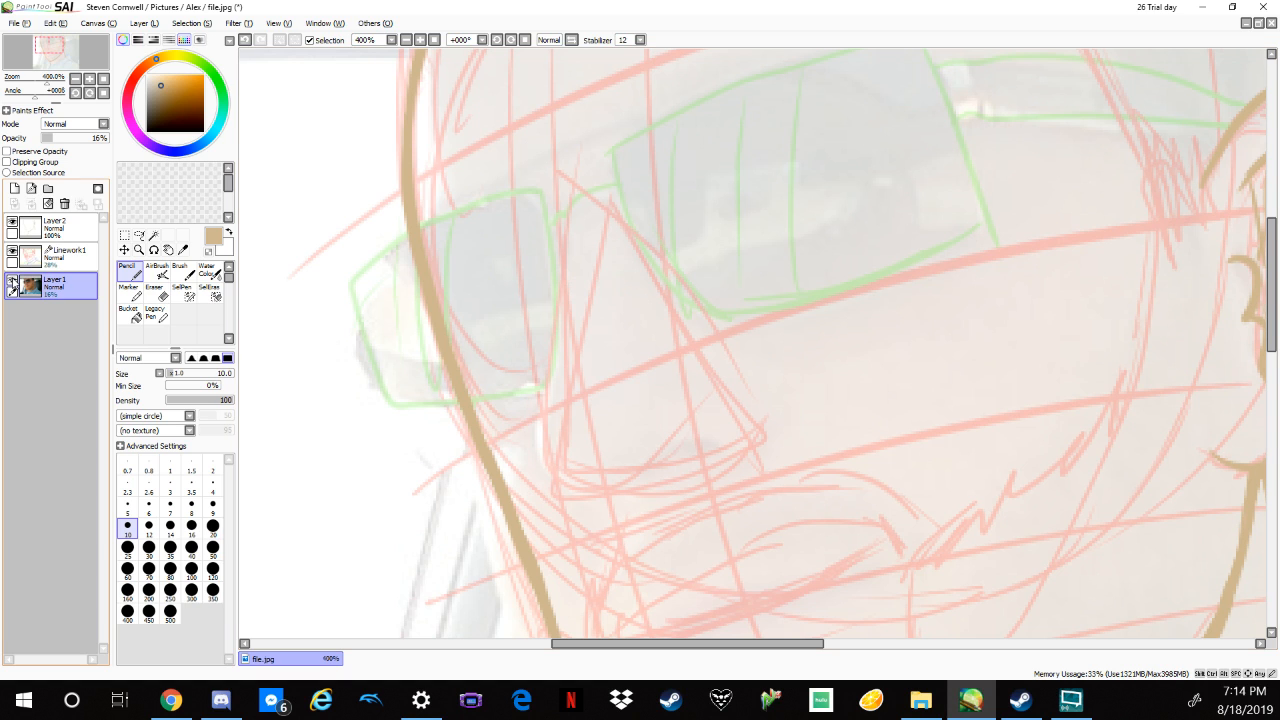
{"action": "left_click", "coordinate": [12, 283]}
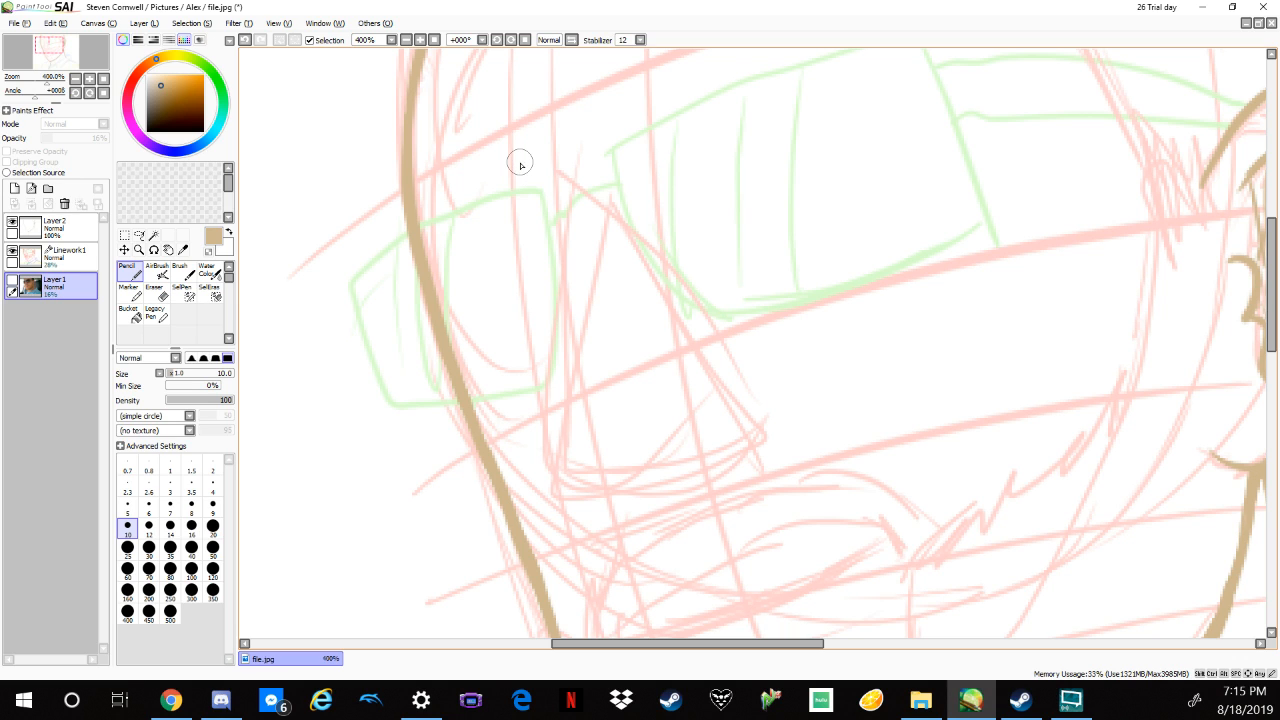
Trace the nose in tan on Layer2 from the brow down the bridge and around the underside, redoing one bridge stroke.
{"action": "left_click", "coordinate": [60, 228]}
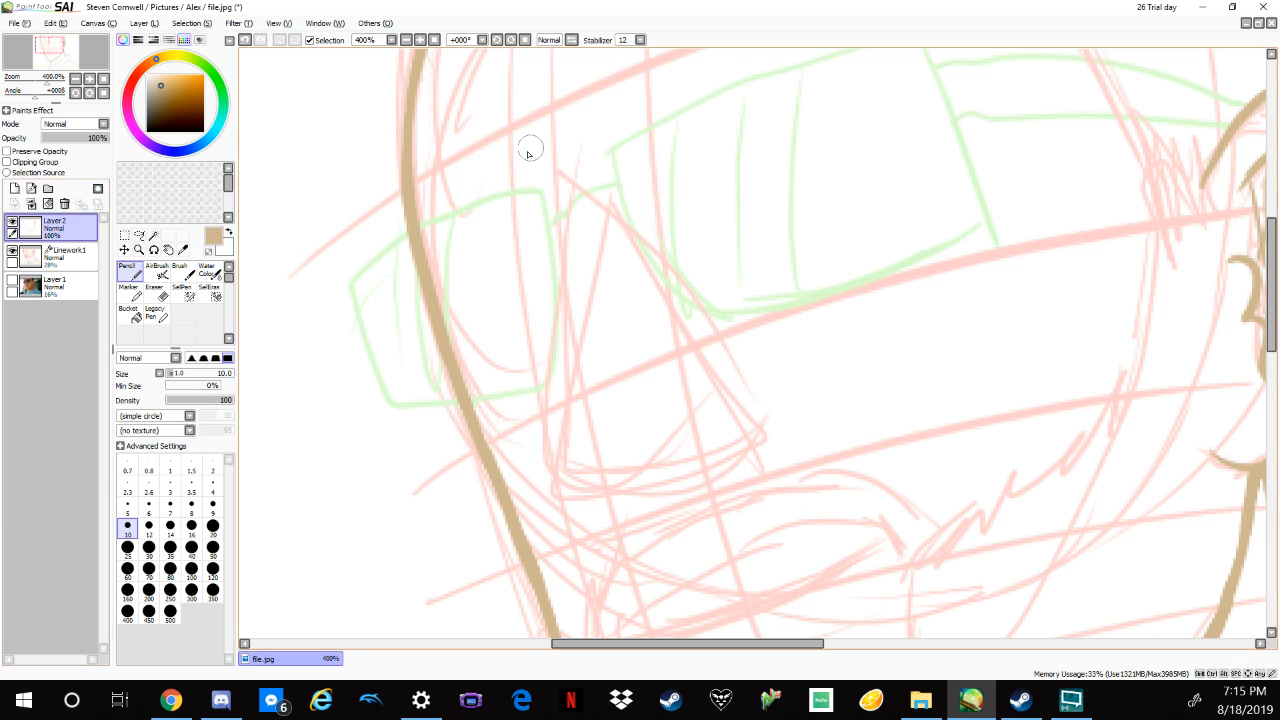
{"action": "left_click_drag", "start_coordinate": [517, 143], "coordinate": [548, 205]}
{"action": "left_click_drag", "start_coordinate": [520, 145], "coordinate": [562, 262]}
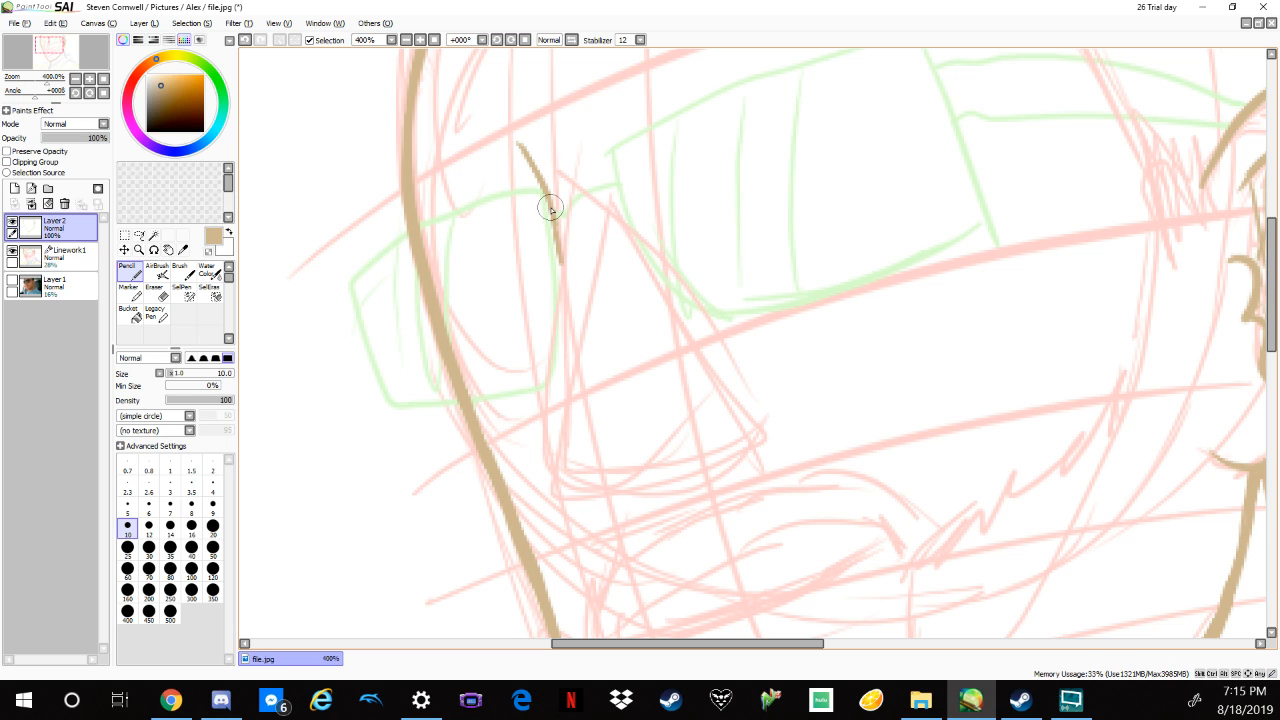
{"action": "left_click_drag", "start_coordinate": [551, 208], "coordinate": [557, 329]}
{"action": "key", "text": "ctrl+z"}
{"action": "mouse_move", "coordinate": [558, 262]}
{"action": "left_mouse_down"}
{"action": "mouse_move", "coordinate": [583, 494]}
{"action": "mouse_move", "coordinate": [608, 478]}
{"action": "mouse_move", "coordinate": [582, 487]}
{"action": "mouse_move", "coordinate": [646, 491]}
{"action": "mouse_move", "coordinate": [696, 470]}
{"action": "left_mouse_up"}
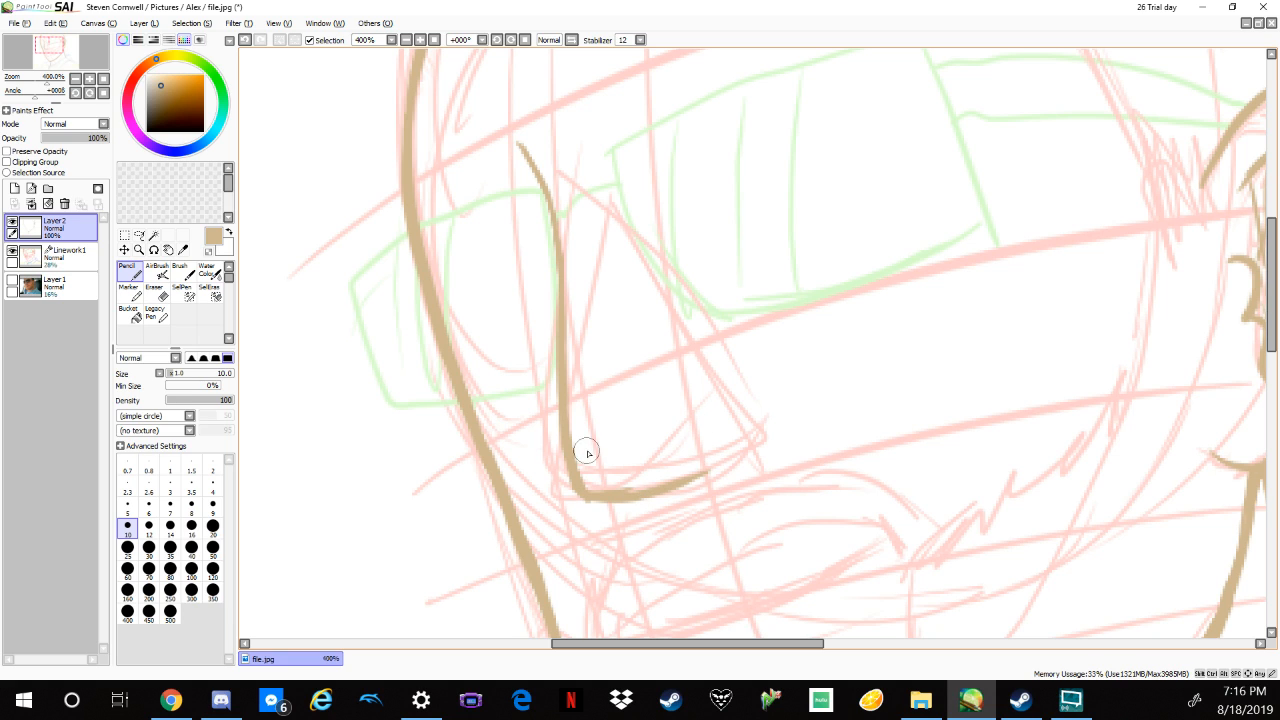
{"action": "left_click_drag", "start_coordinate": [576, 472], "coordinate": [598, 488]}
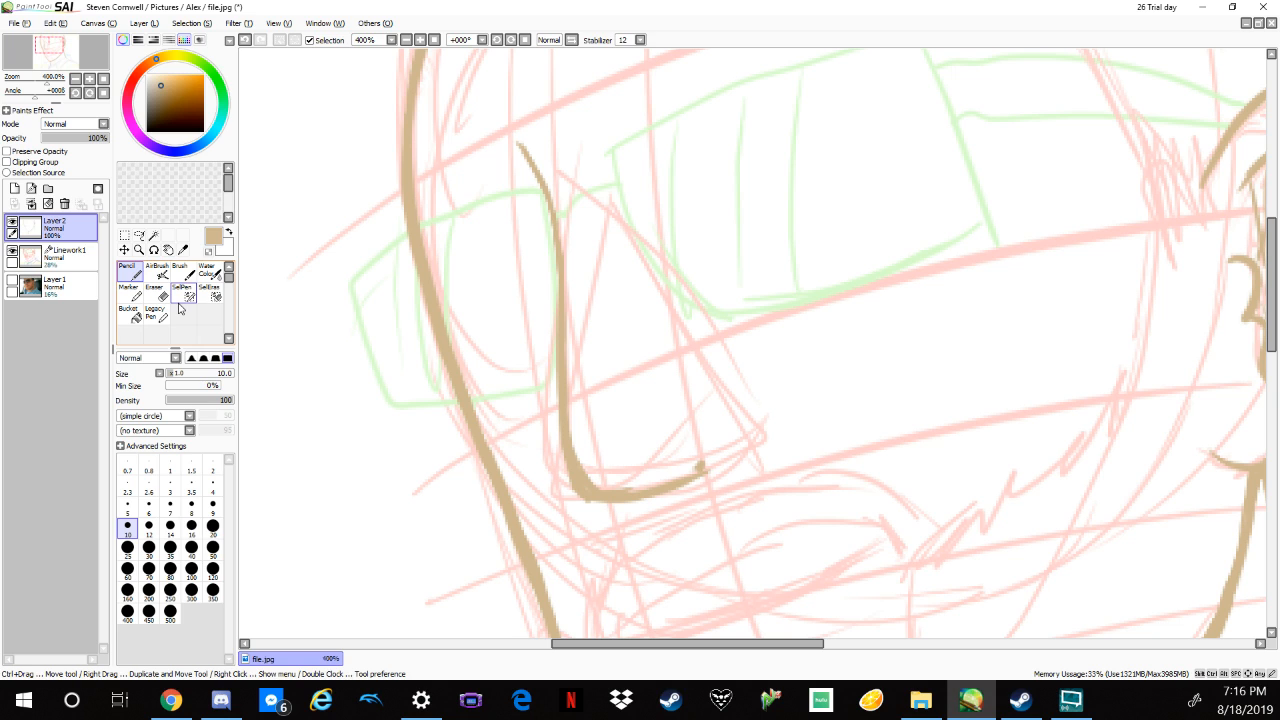
Erase the lower bridge and tip of the nose line, keeping the upper bridge and the end of the underside, and return to the Pencil.
{"action": "key", "text": "e"}
{"action": "mouse_move", "coordinate": [556, 250]}
{"action": "left_mouse_down"}
{"action": "mouse_move", "coordinate": [579, 503]}
{"action": "mouse_move", "coordinate": [638, 495]}
{"action": "left_mouse_up"}
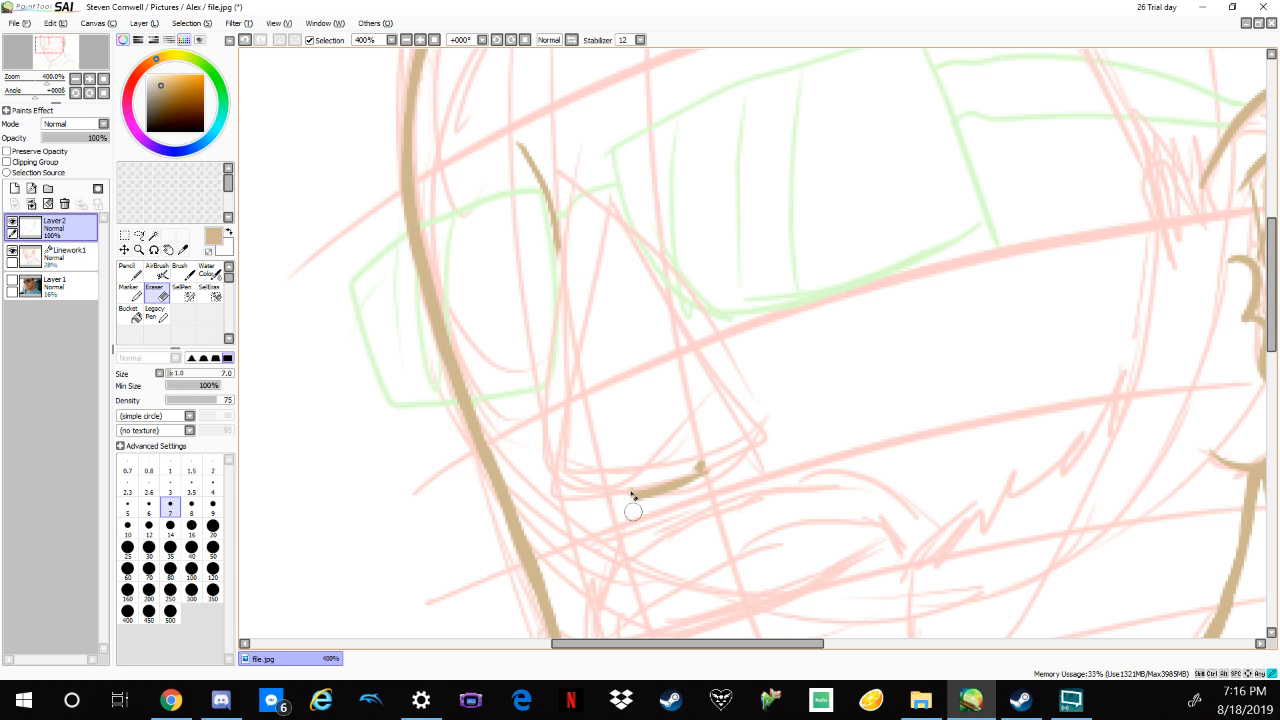
{"action": "key", "text": "n"}
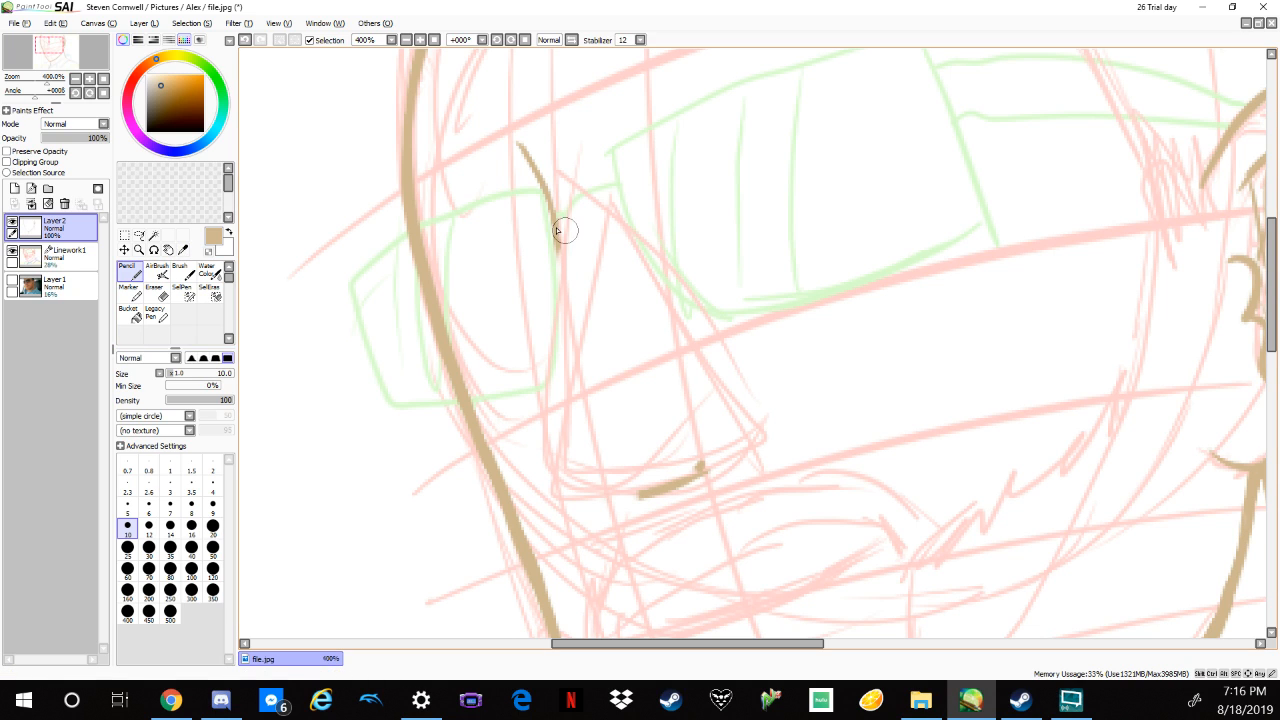
Trace the nose's lower bridge and tip in tan, and rework the line's upper end into a smoother curve toward the brow.
{"action": "mouse_move", "coordinate": [565, 262]}
{"action": "left_mouse_down"}
{"action": "mouse_move", "coordinate": [580, 469]}
{"action": "mouse_move", "coordinate": [576, 442]}
{"action": "mouse_move", "coordinate": [589, 492]}
{"action": "mouse_move", "coordinate": [643, 493]}
{"action": "mouse_move", "coordinate": [585, 485]}
{"action": "mouse_move", "coordinate": [654, 492]}
{"action": "left_mouse_up"}
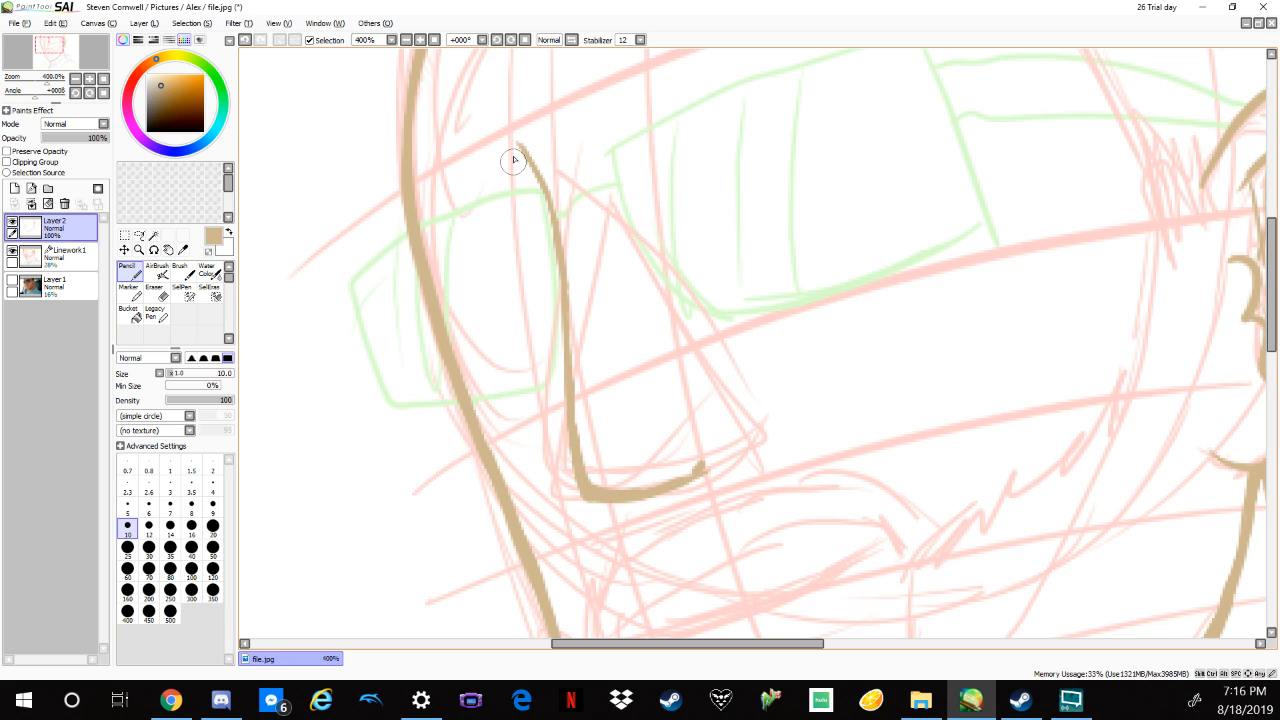
{"action": "mouse_move", "coordinate": [492, 140]}
{"action": "left_mouse_down"}
{"action": "mouse_move", "coordinate": [532, 178]}
{"action": "mouse_move", "coordinate": [494, 140]}
{"action": "left_mouse_up"}
{"action": "key", "text": "ctrl+z"}
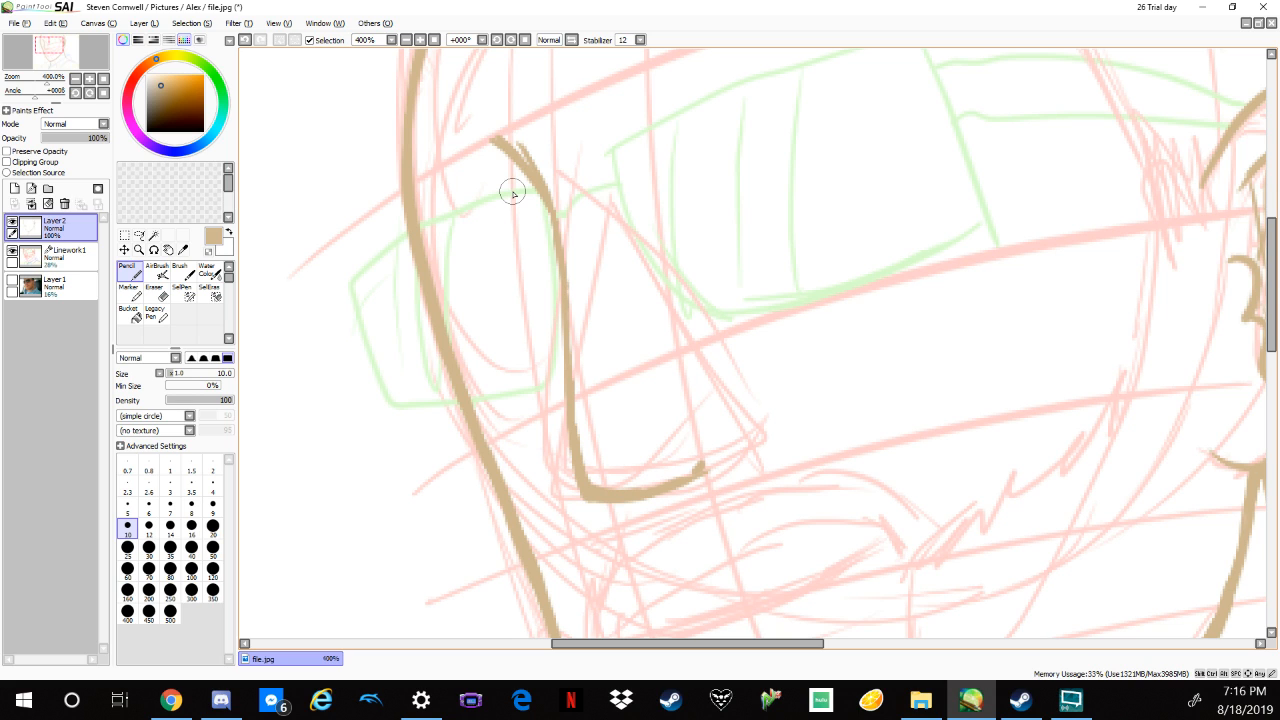
{"action": "left_click", "coordinate": [155, 292]}
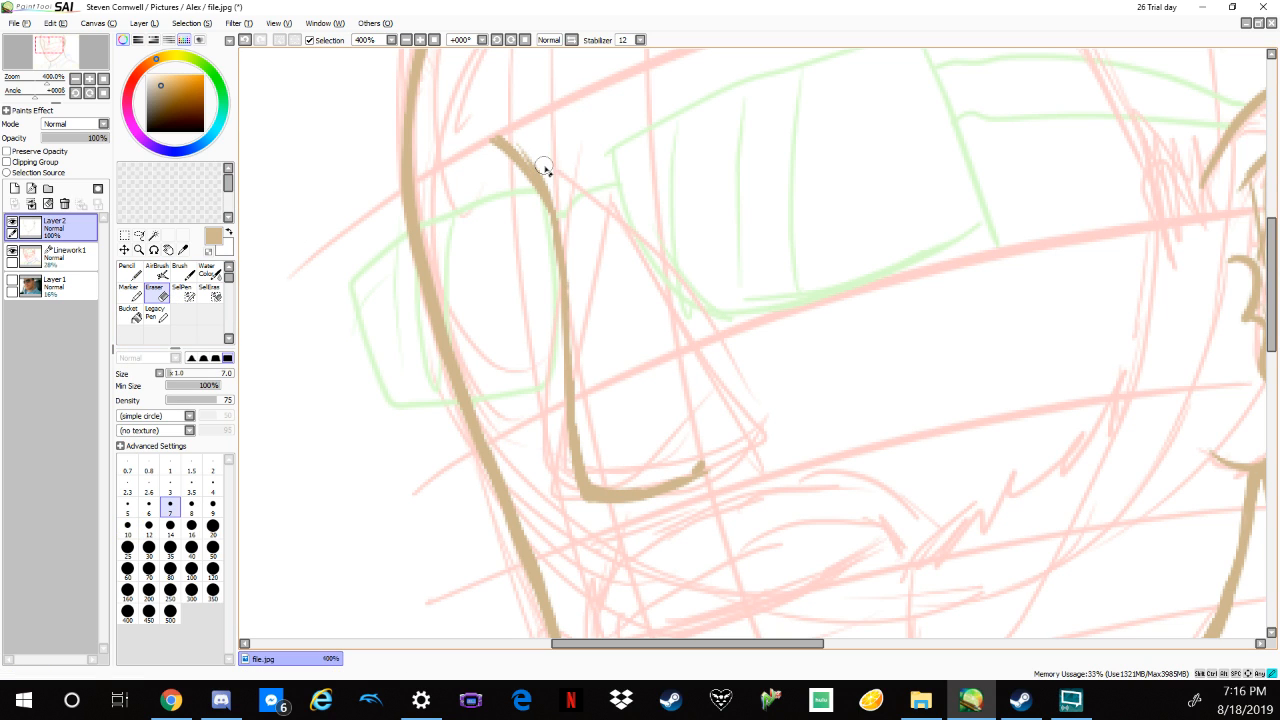
{"action": "left_click", "coordinate": [137, 272]}
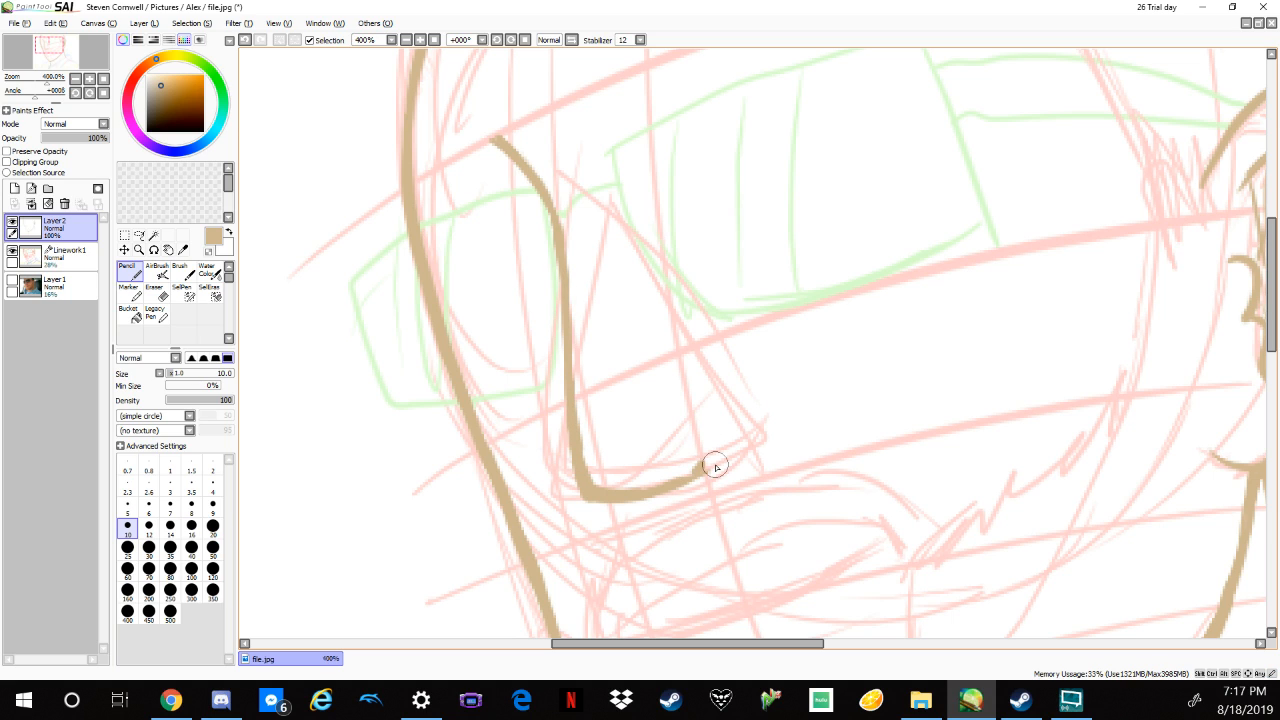
{"action": "key", "text": "e"}
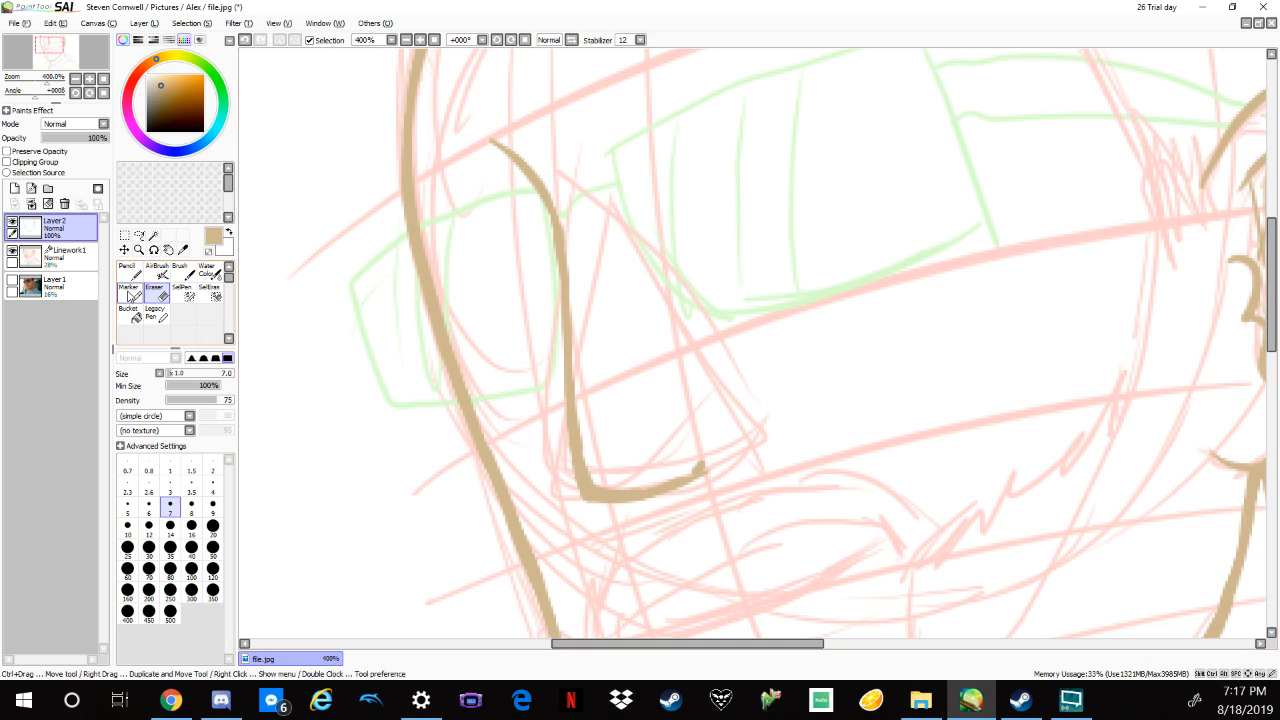
{"action": "key", "text": "n"}
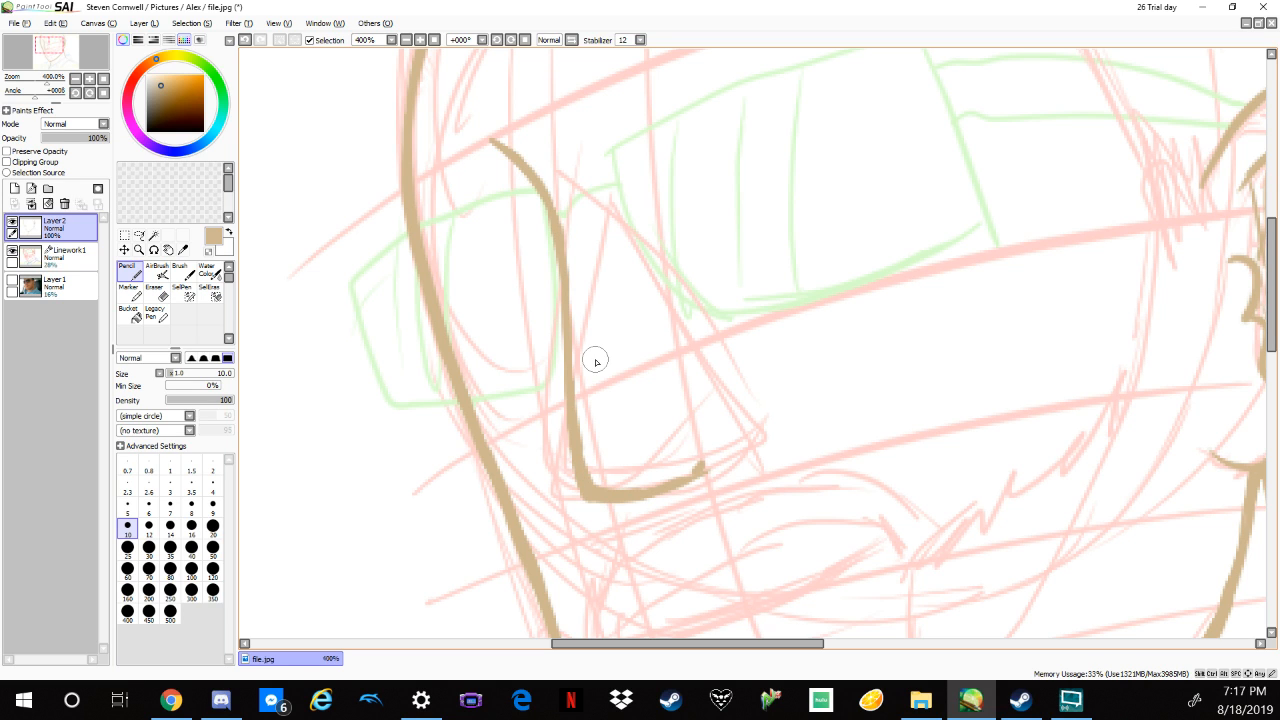
Erase the whole tan nose line from the brow to the underside with the Eraser at size 19.
{"action": "scroll", "coordinate": [595, 361], "scroll_direction": "down", "scroll_amount": 2}
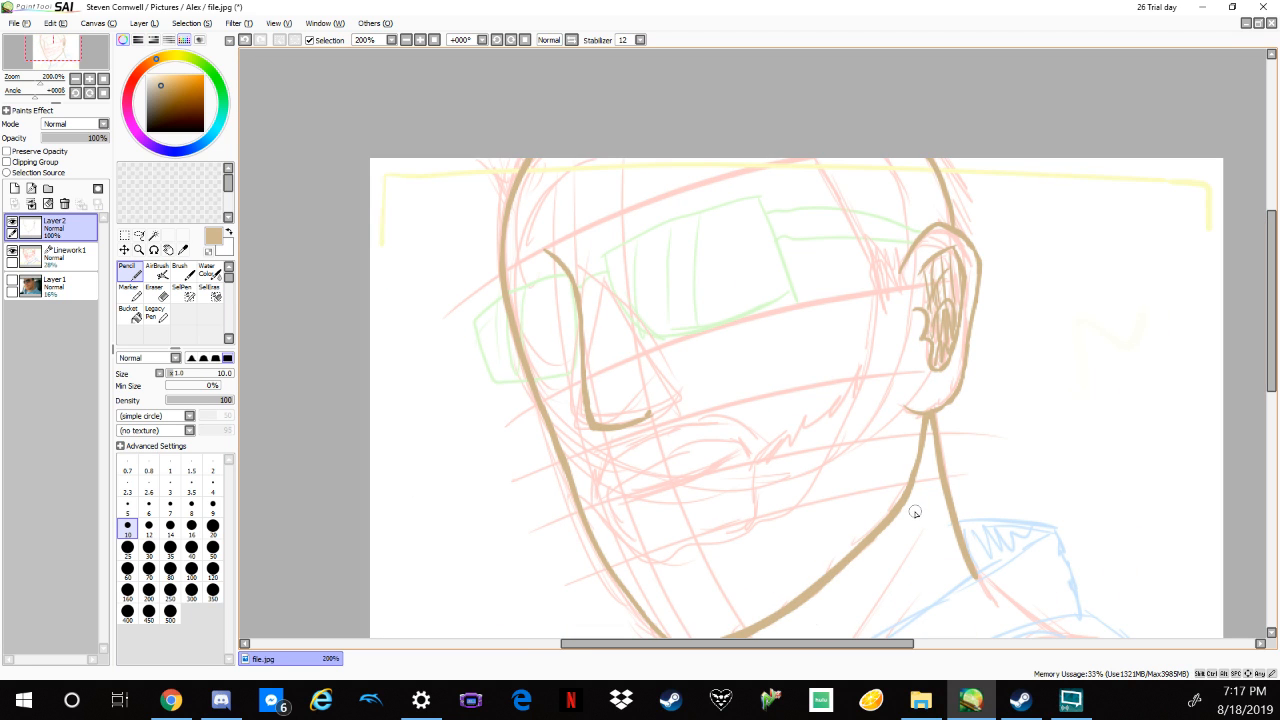
{"action": "scroll", "coordinate": [913, 512], "scroll_direction": "down", "scroll_amount": 1}
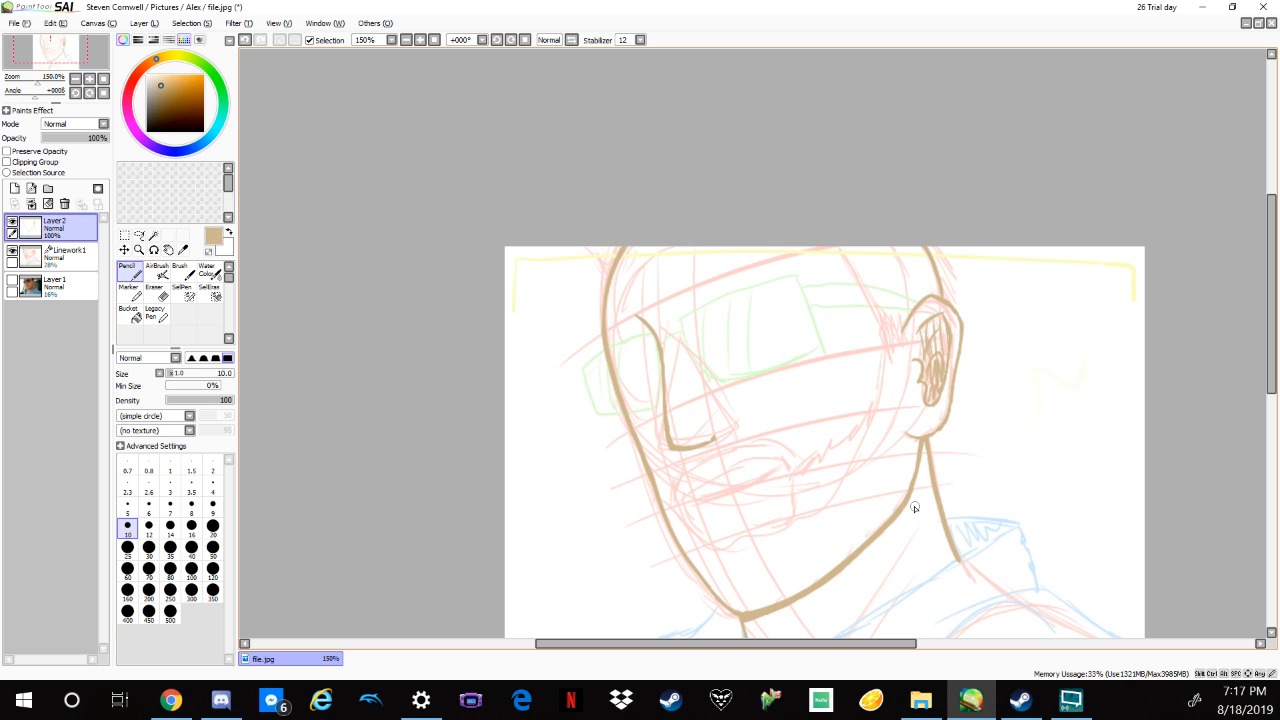
{"action": "scroll", "coordinate": [915, 512], "scroll_direction": "up", "scroll_amount": 2}
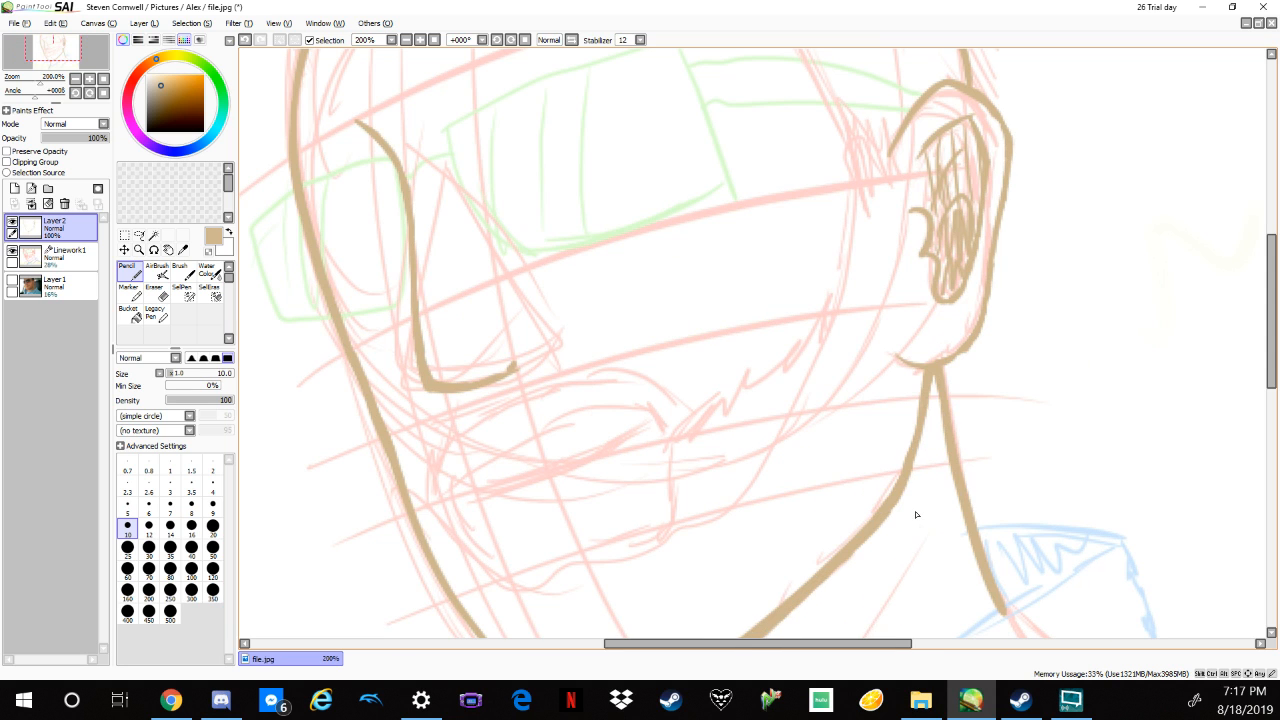
{"action": "left_click", "coordinate": [161, 297]}
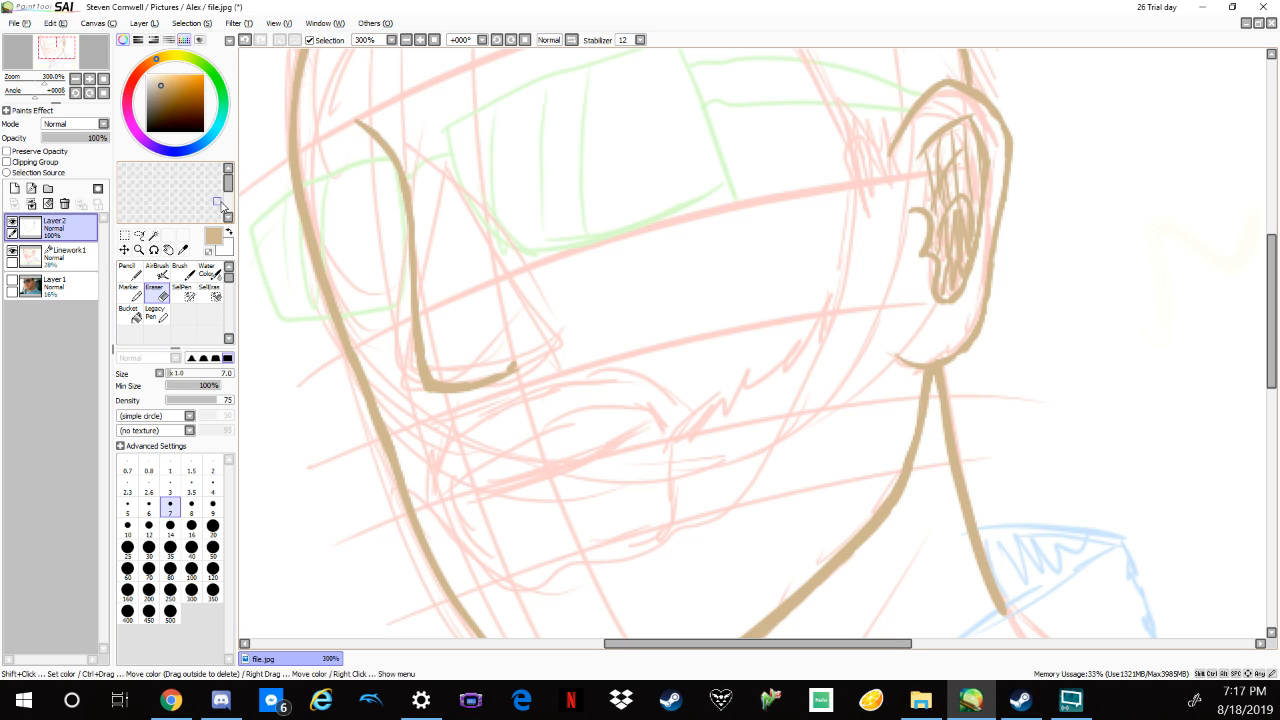
{"action": "left_click", "coordinate": [192, 373]}
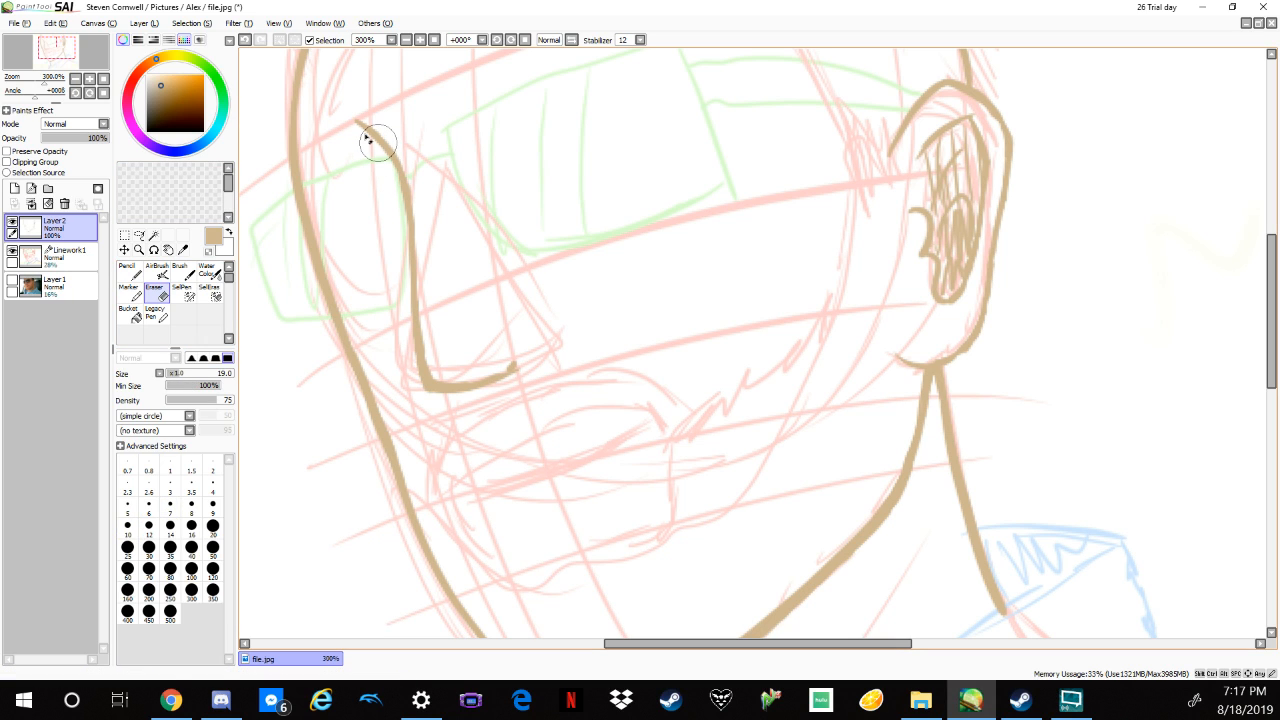
{"action": "mouse_move", "coordinate": [368, 140]}
{"action": "left_mouse_down"}
{"action": "mouse_move", "coordinate": [414, 329]}
{"action": "mouse_move", "coordinate": [403, 297]}
{"action": "mouse_move", "coordinate": [514, 351]}
{"action": "mouse_move", "coordinate": [533, 307]}
{"action": "left_mouse_up"}
Retrace the nose in tan with the Pencil, running a slanted bridge down to the tip and curving the underside up toward the nostril.
{"action": "left_click", "coordinate": [128, 271]}
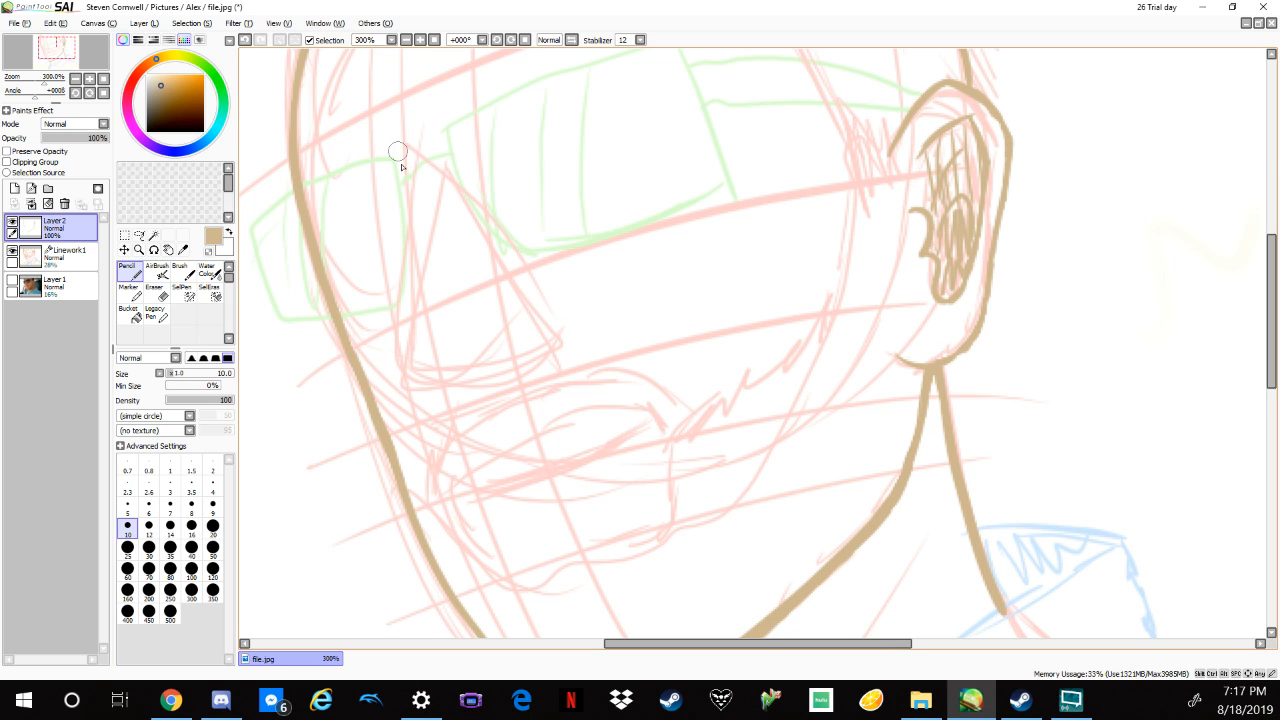
{"action": "left_click_drag", "start_coordinate": [390, 137], "coordinate": [415, 228]}
{"action": "left_click_drag", "start_coordinate": [391, 150], "coordinate": [430, 272]}
{"action": "left_click_drag", "start_coordinate": [395, 140], "coordinate": [438, 361]}
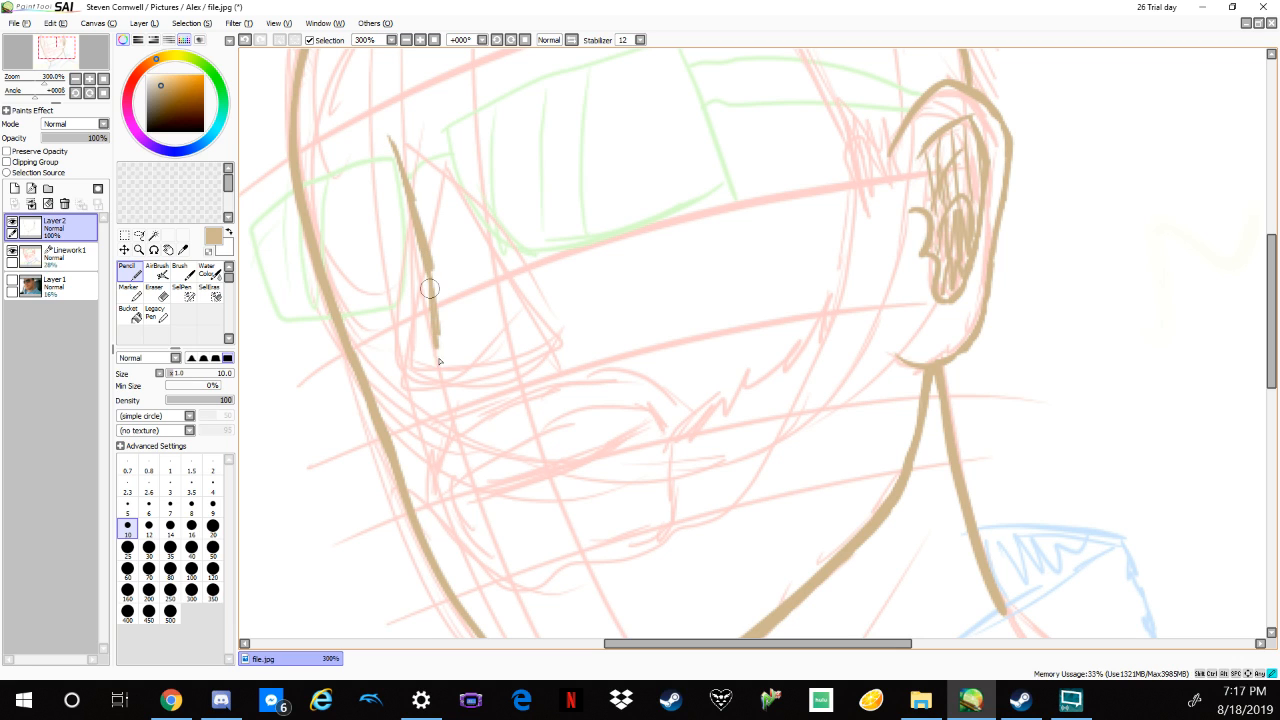
{"action": "left_click_drag", "start_coordinate": [428, 287], "coordinate": [437, 362]}
{"action": "mouse_move", "coordinate": [434, 366]}
{"action": "left_mouse_down"}
{"action": "mouse_move", "coordinate": [449, 409]}
{"action": "mouse_move", "coordinate": [510, 400]}
{"action": "left_mouse_up"}
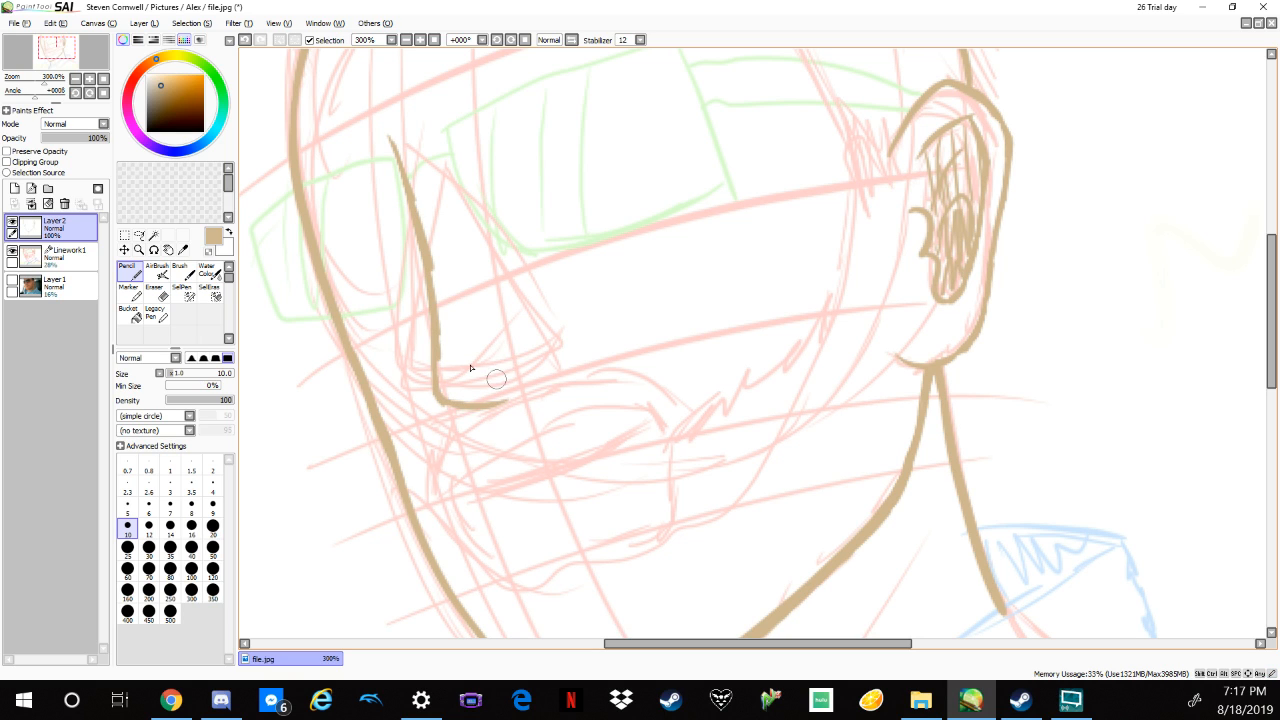
{"action": "mouse_move", "coordinate": [440, 391]}
{"action": "left_mouse_down"}
{"action": "mouse_move", "coordinate": [493, 396]}
{"action": "mouse_move", "coordinate": [557, 360]}
{"action": "left_mouse_up"}
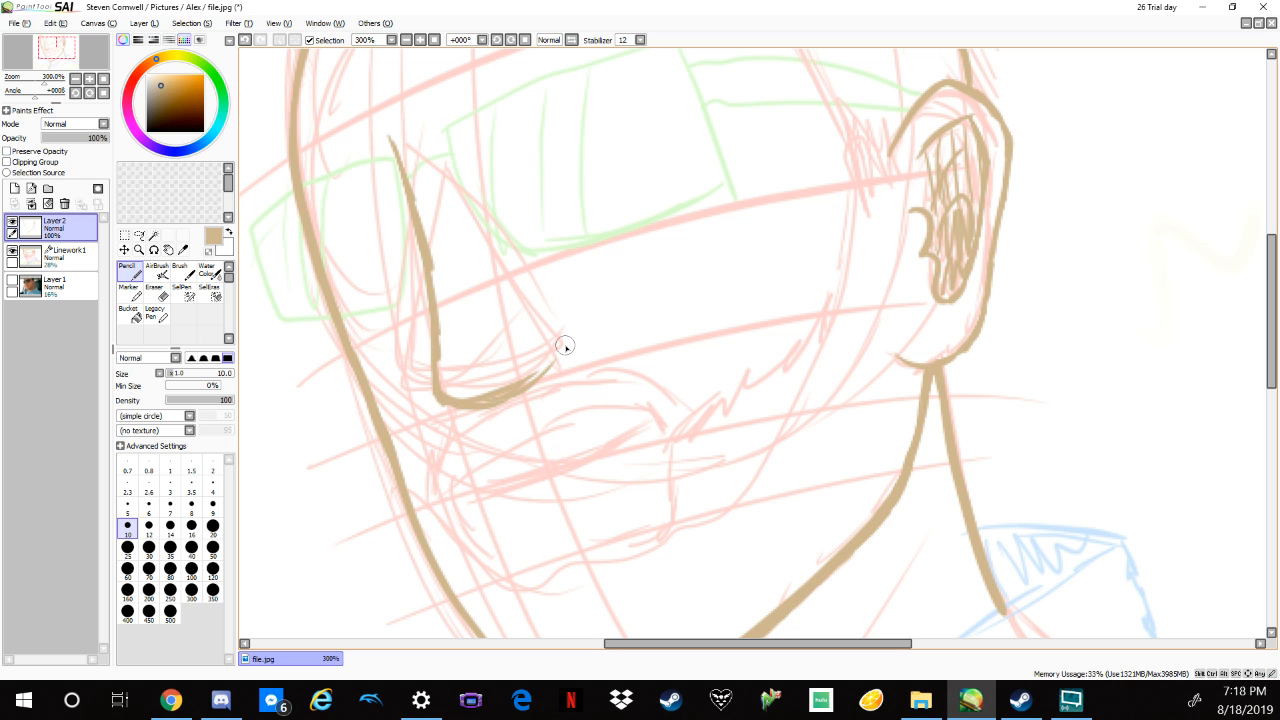
Smooth the nose bridge's rough edge with the Eraser at size 3, and thicken the lower bridge and underside in tan with the Pencil.
{"action": "scroll", "coordinate": [565, 346], "scroll_direction": "down", "scroll_amount": 3}
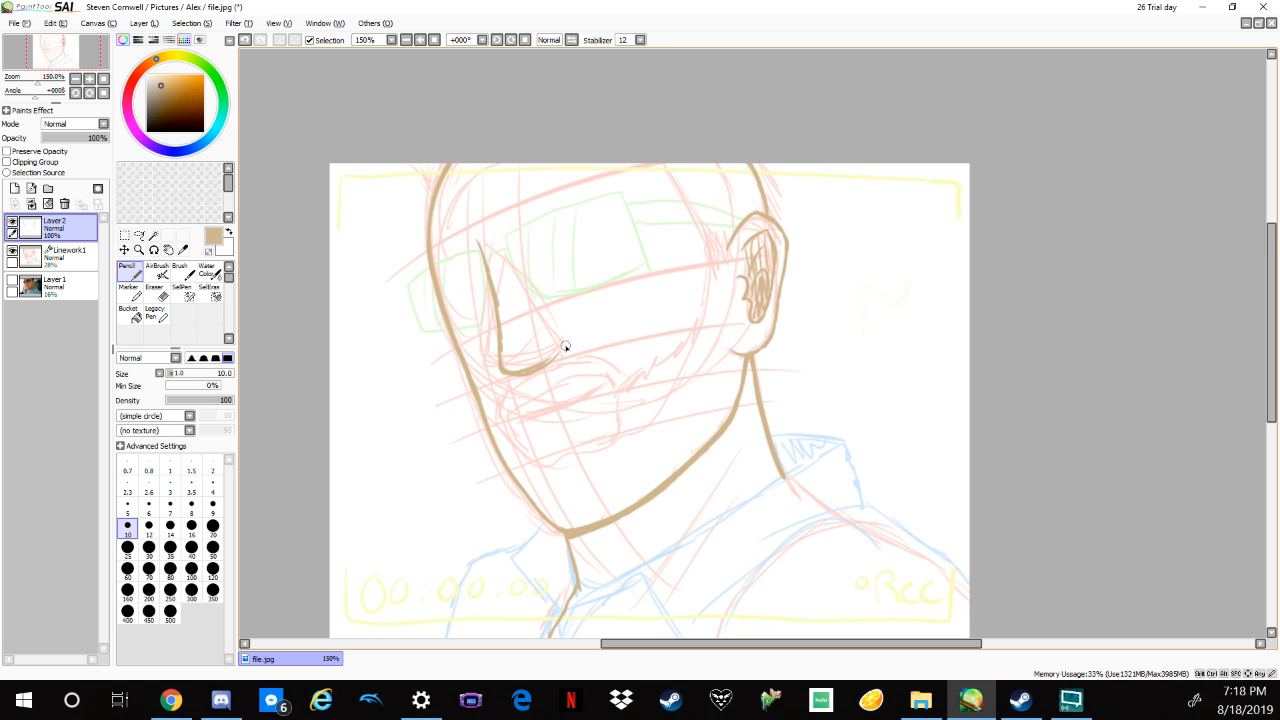
{"action": "scroll", "coordinate": [565, 346], "scroll_direction": "up", "scroll_amount": 3}
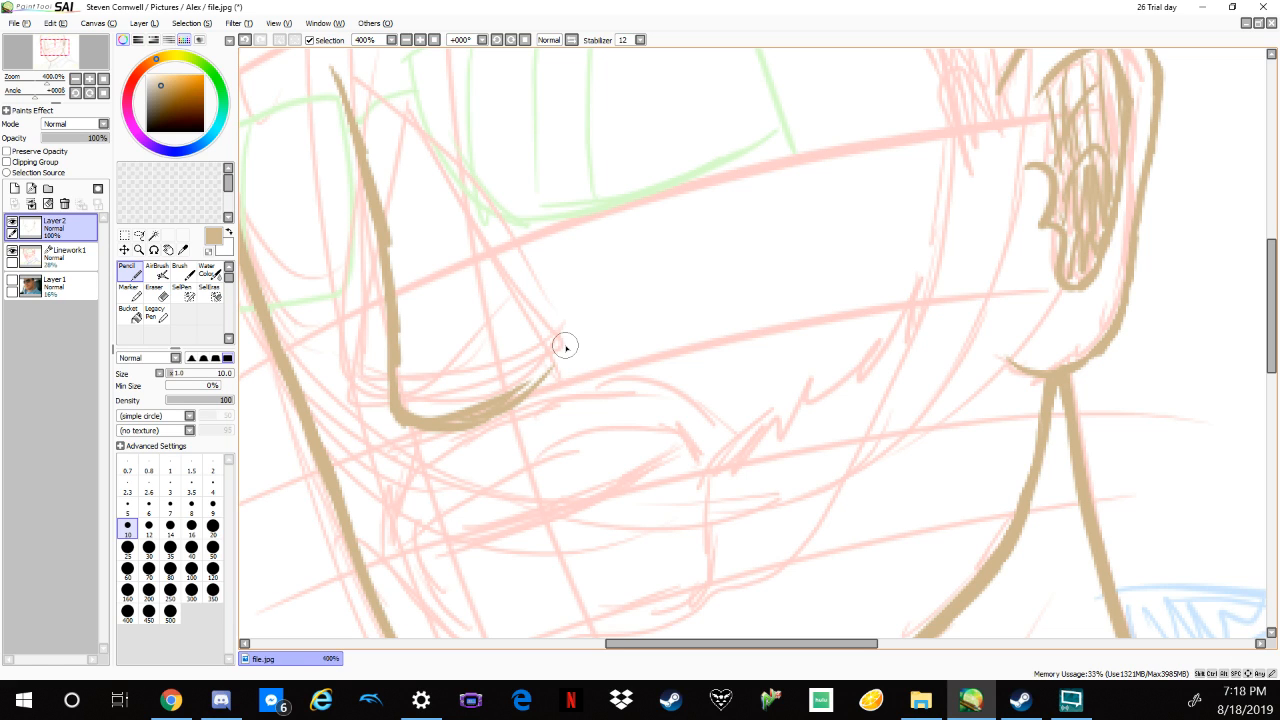
{"action": "left_click", "coordinate": [155, 292]}
{"action": "left_click_drag", "start_coordinate": [378, 172], "coordinate": [372, 135]}
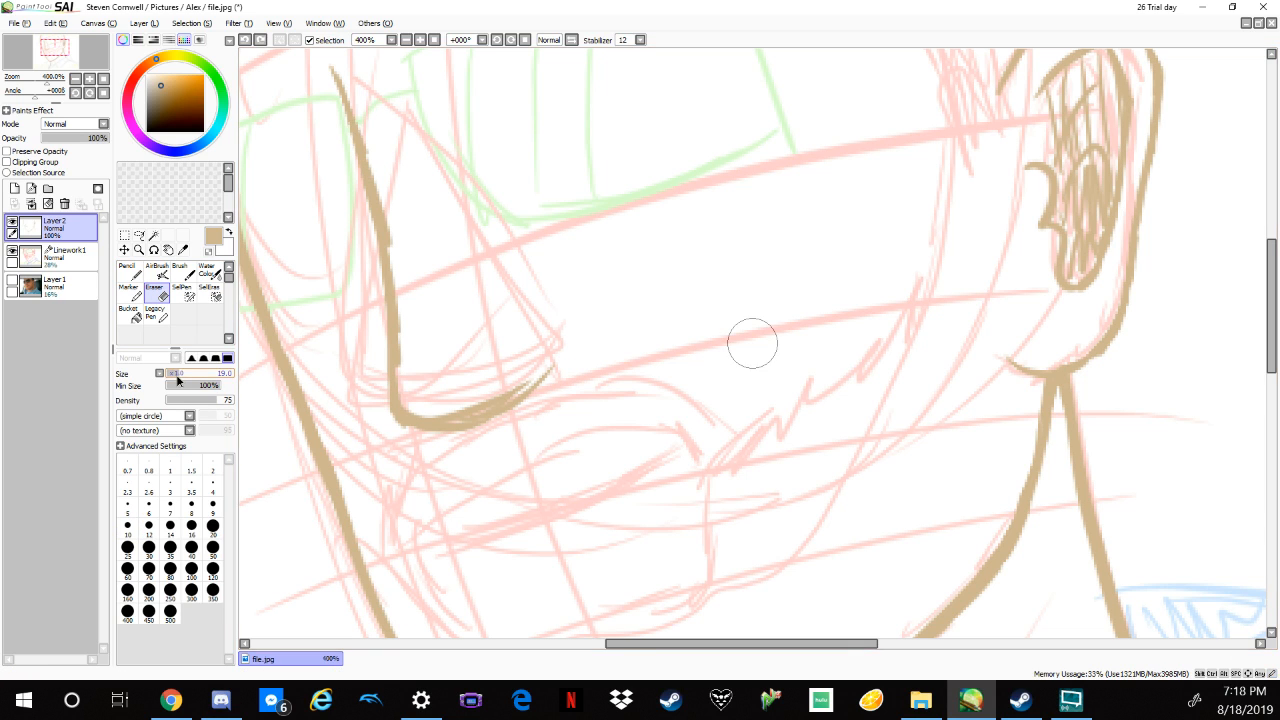
{"action": "left_click", "coordinate": [170, 488]}
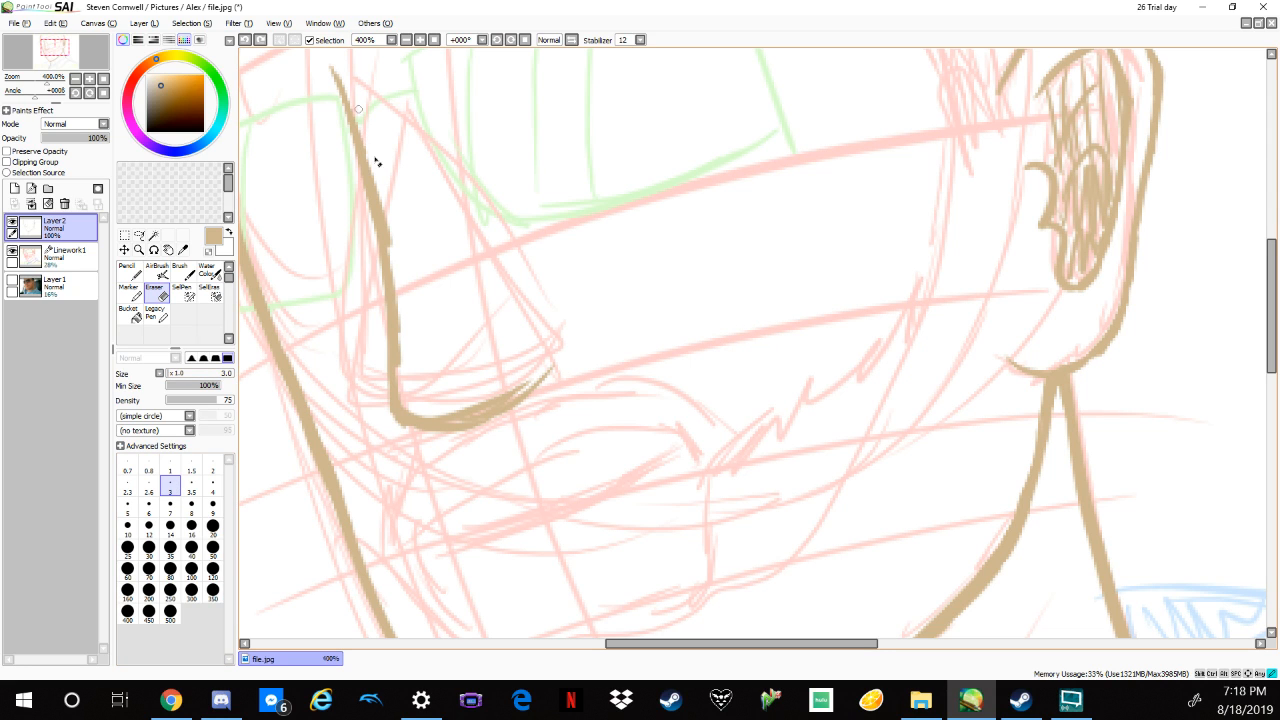
{"action": "left_click_drag", "start_coordinate": [374, 160], "coordinate": [386, 209]}
{"action": "key", "text": "n"}
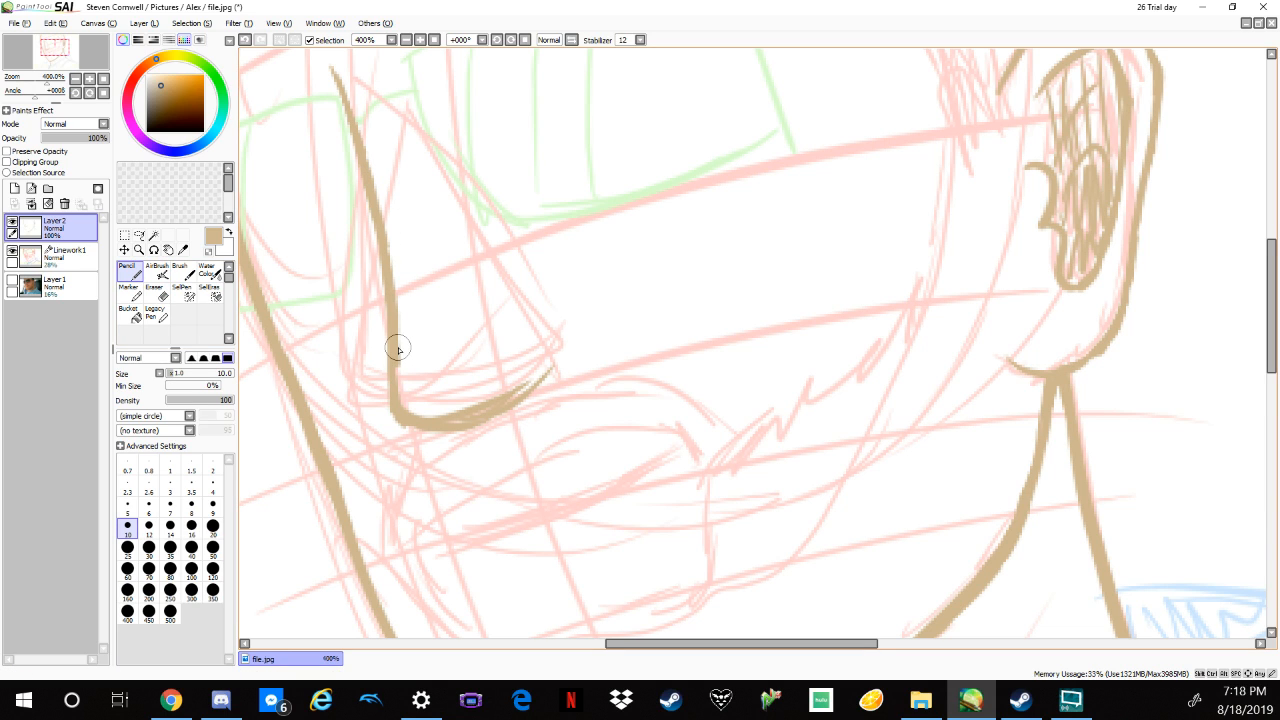
{"action": "mouse_move", "coordinate": [398, 349]}
{"action": "left_mouse_down"}
{"action": "mouse_move", "coordinate": [442, 416]}
{"action": "mouse_move", "coordinate": [423, 415]}
{"action": "mouse_move", "coordinate": [458, 423]}
{"action": "mouse_move", "coordinate": [406, 417]}
{"action": "mouse_move", "coordinate": [468, 417]}
{"action": "mouse_move", "coordinate": [453, 425]}
{"action": "mouse_move", "coordinate": [452, 408]}
{"action": "mouse_move", "coordinate": [423, 412]}
{"action": "mouse_move", "coordinate": [508, 401]}
{"action": "mouse_move", "coordinate": [460, 419]}
{"action": "mouse_move", "coordinate": [549, 360]}
{"action": "mouse_move", "coordinate": [526, 392]}
{"action": "left_mouse_up"}
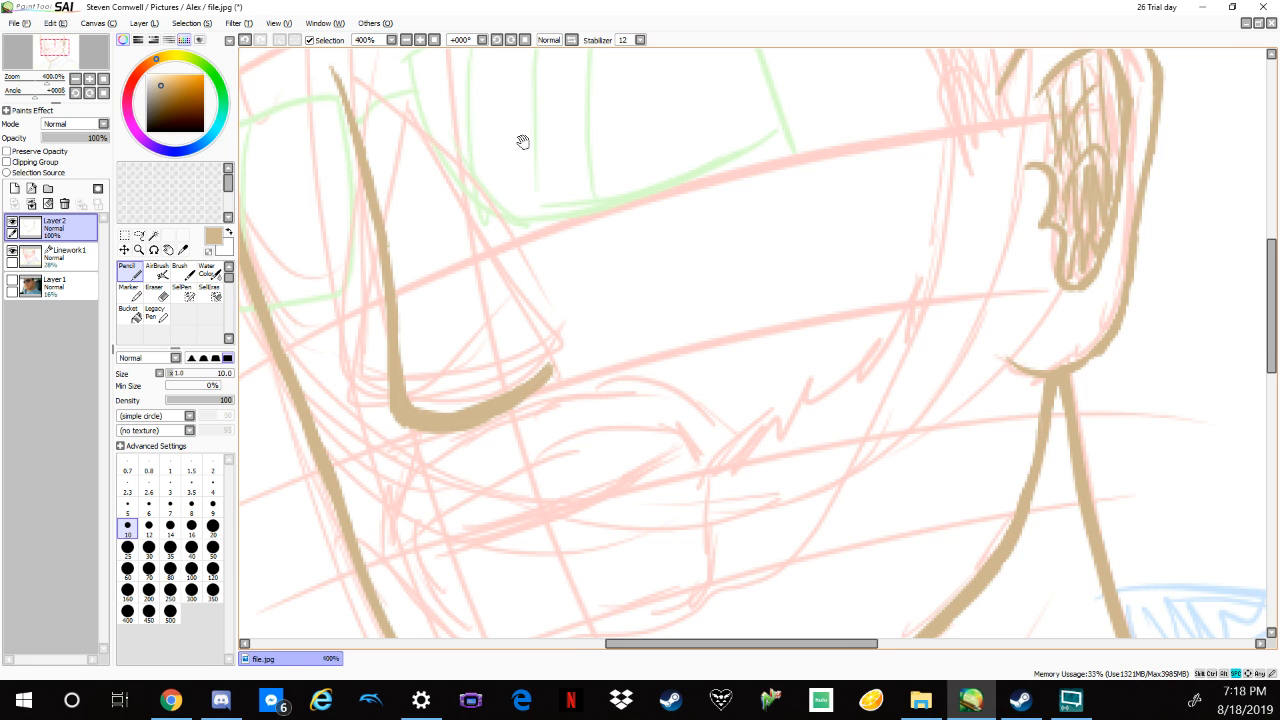
Curve the top of the nose line outward to the brow in tan, and erase the old tip and excess width around it.
{"action": "left_click_drag", "start_coordinate": [523, 140], "coordinate": [676, 278]}
{"action": "mouse_move", "coordinate": [472, 209]}
{"action": "left_mouse_down"}
{"action": "mouse_move", "coordinate": [505, 240]}
{"action": "mouse_move", "coordinate": [457, 193]}
{"action": "mouse_move", "coordinate": [514, 263]}
{"action": "left_mouse_up"}
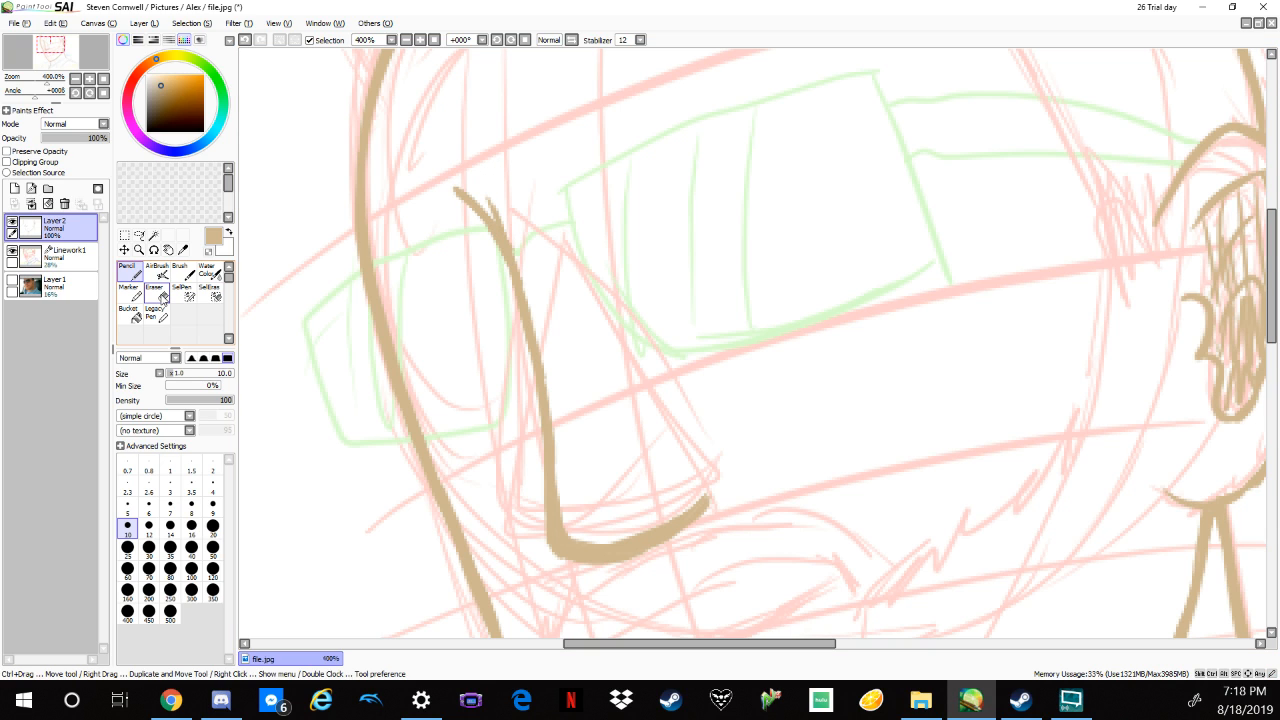
{"action": "left_click", "coordinate": [155, 293]}
{"action": "left_click_drag", "start_coordinate": [491, 200], "coordinate": [511, 238]}
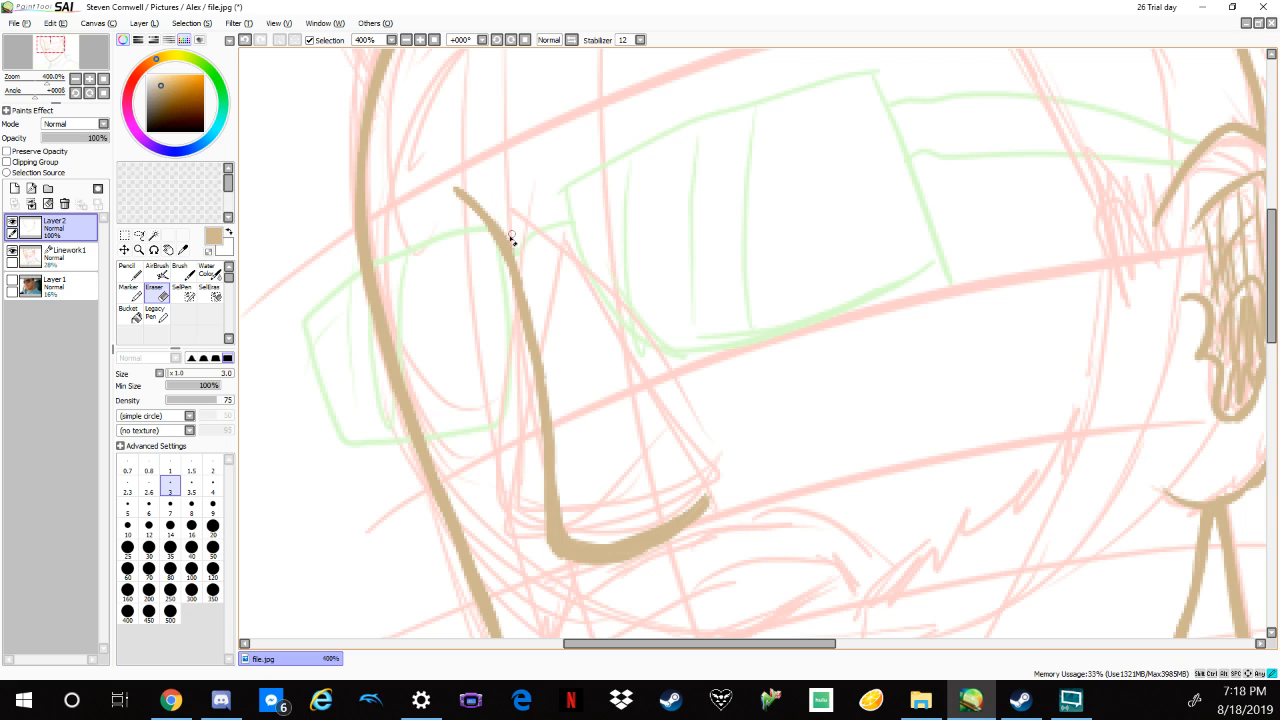
{"action": "mouse_move", "coordinate": [451, 181]}
{"action": "left_mouse_down"}
{"action": "mouse_move", "coordinate": [488, 206]}
{"action": "mouse_move", "coordinate": [523, 277]}
{"action": "left_mouse_up"}
{"action": "key", "text": "n"}
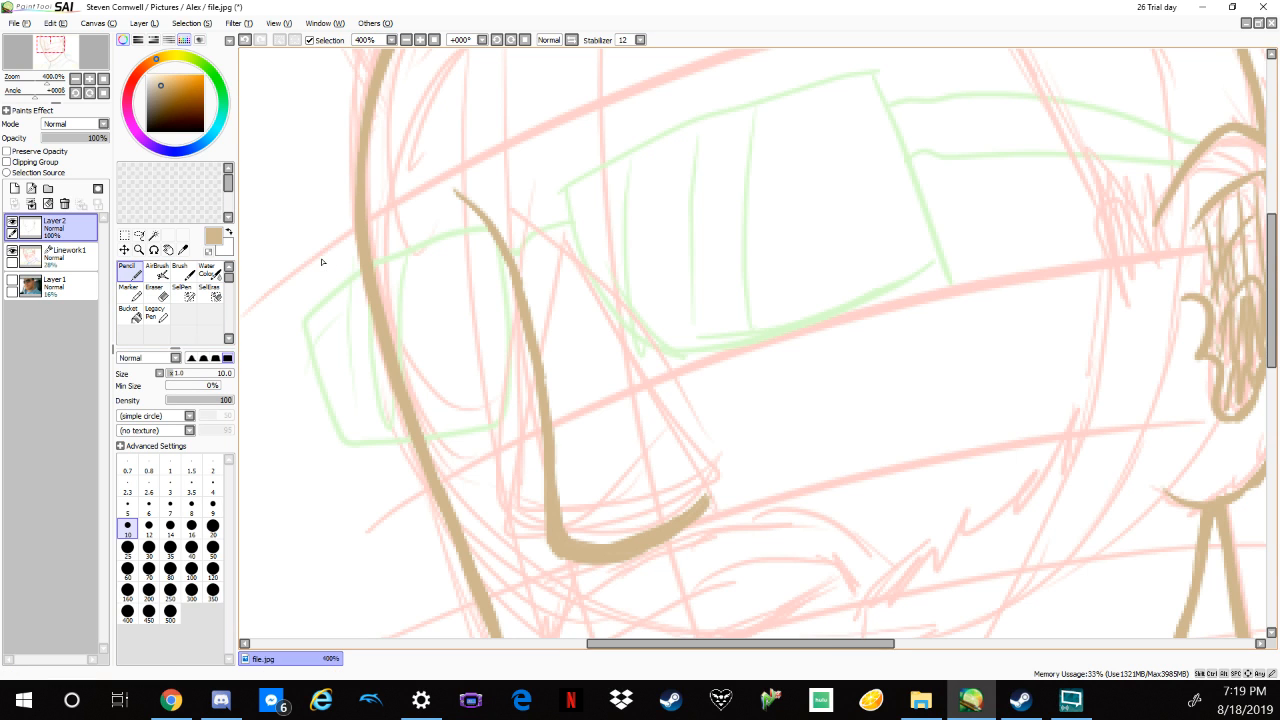
Trace the line between the lips in tan as two separate strokes, one from each mouth corner, leaving a gap between them.
{"action": "scroll", "coordinate": [321, 260], "scroll_direction": "down", "scroll_amount": 5}
{"action": "scroll", "coordinate": [800, 432], "scroll_direction": "up", "scroll_amount": 1}
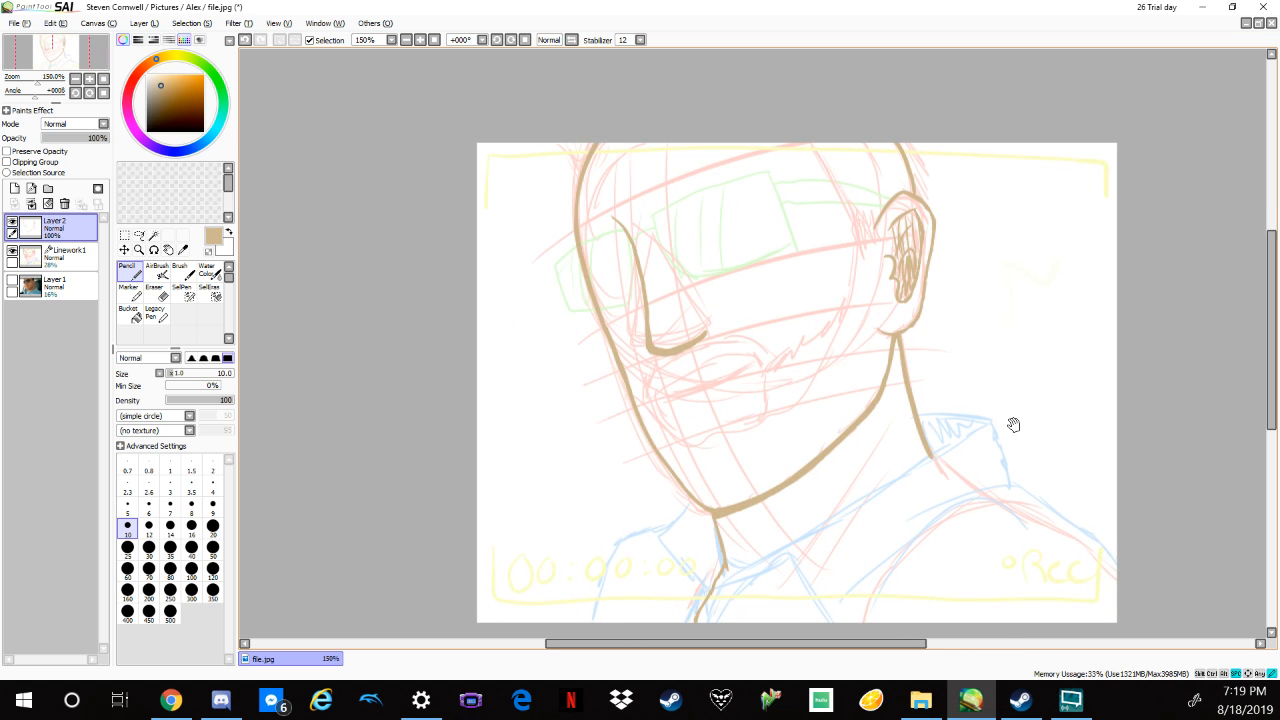
{"action": "scroll", "coordinate": [931, 451], "scroll_direction": "up", "scroll_amount": 4}
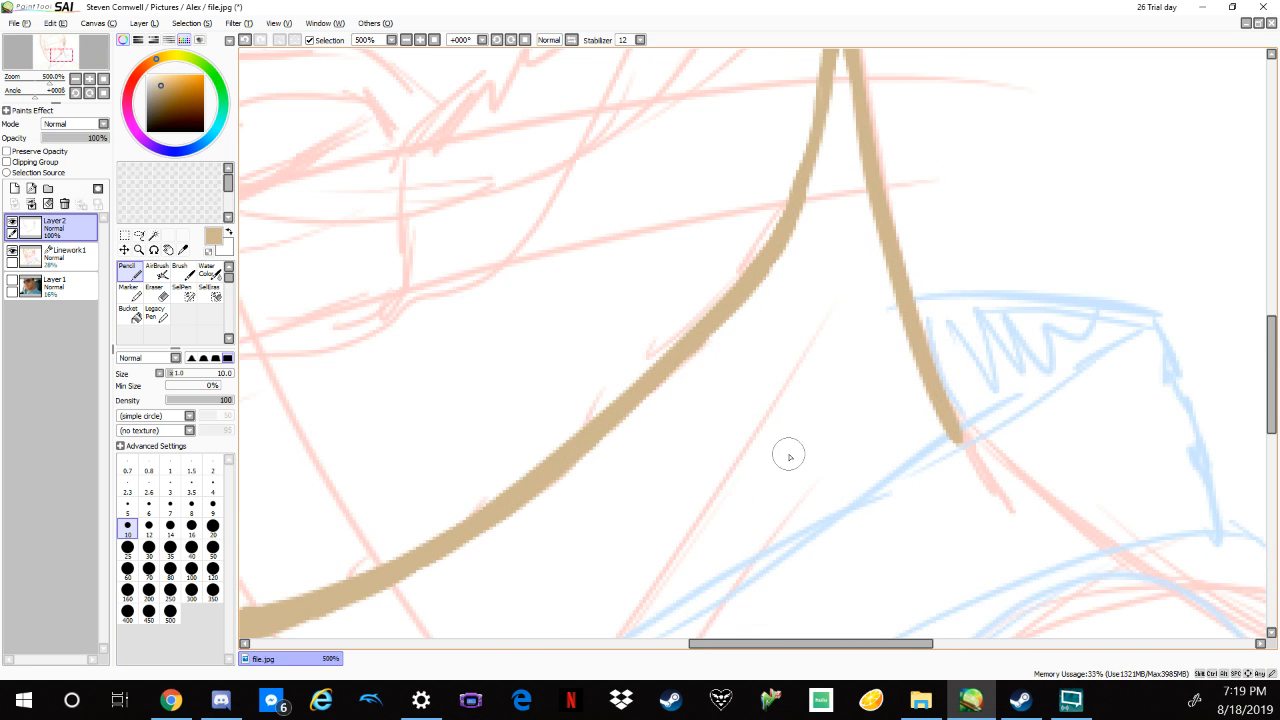
{"action": "mouse_move", "coordinate": [760, 420]}
{"action": "left_mouse_down"}
{"action": "mouse_move", "coordinate": [857, 456]}
{"action": "mouse_move", "coordinate": [1084, 443]}
{"action": "mouse_move", "coordinate": [846, 483]}
{"action": "left_mouse_up"}
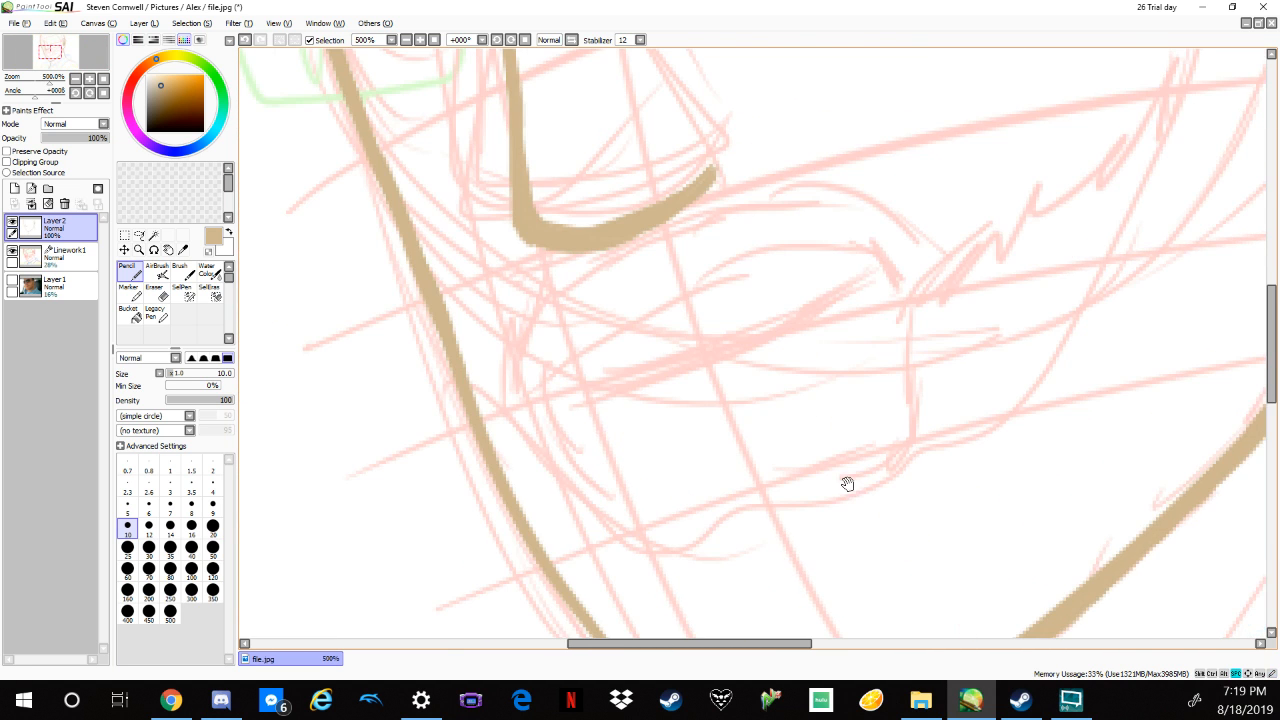
{"action": "left_click", "coordinate": [590, 394]}
{"action": "mouse_move", "coordinate": [594, 395]}
{"action": "left_mouse_down"}
{"action": "mouse_move", "coordinate": [646, 396]}
{"action": "mouse_move", "coordinate": [678, 378]}
{"action": "left_mouse_up"}
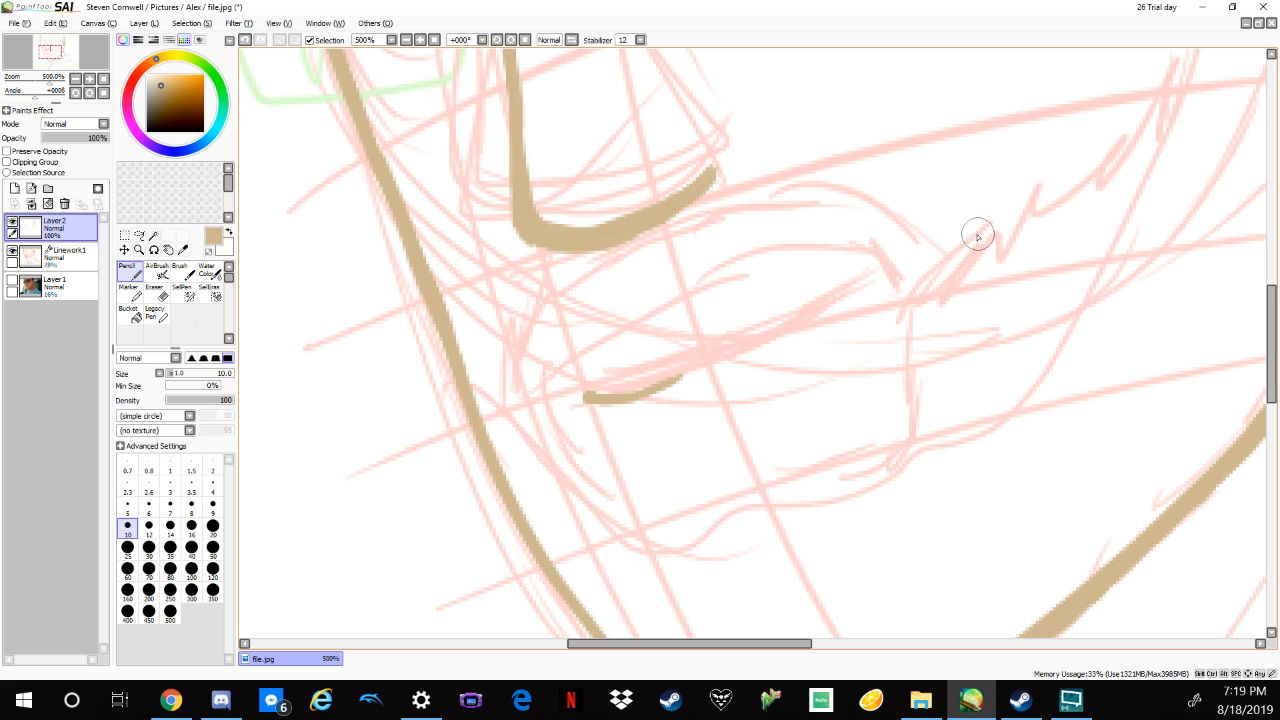
{"action": "left_click", "coordinate": [903, 261]}
{"action": "mouse_move", "coordinate": [904, 261]}
{"action": "left_mouse_down"}
{"action": "mouse_move", "coordinate": [853, 306]}
{"action": "mouse_move", "coordinate": [873, 292]}
{"action": "mouse_move", "coordinate": [778, 333]}
{"action": "mouse_move", "coordinate": [850, 313]}
{"action": "mouse_move", "coordinate": [744, 347]}
{"action": "left_mouse_up"}
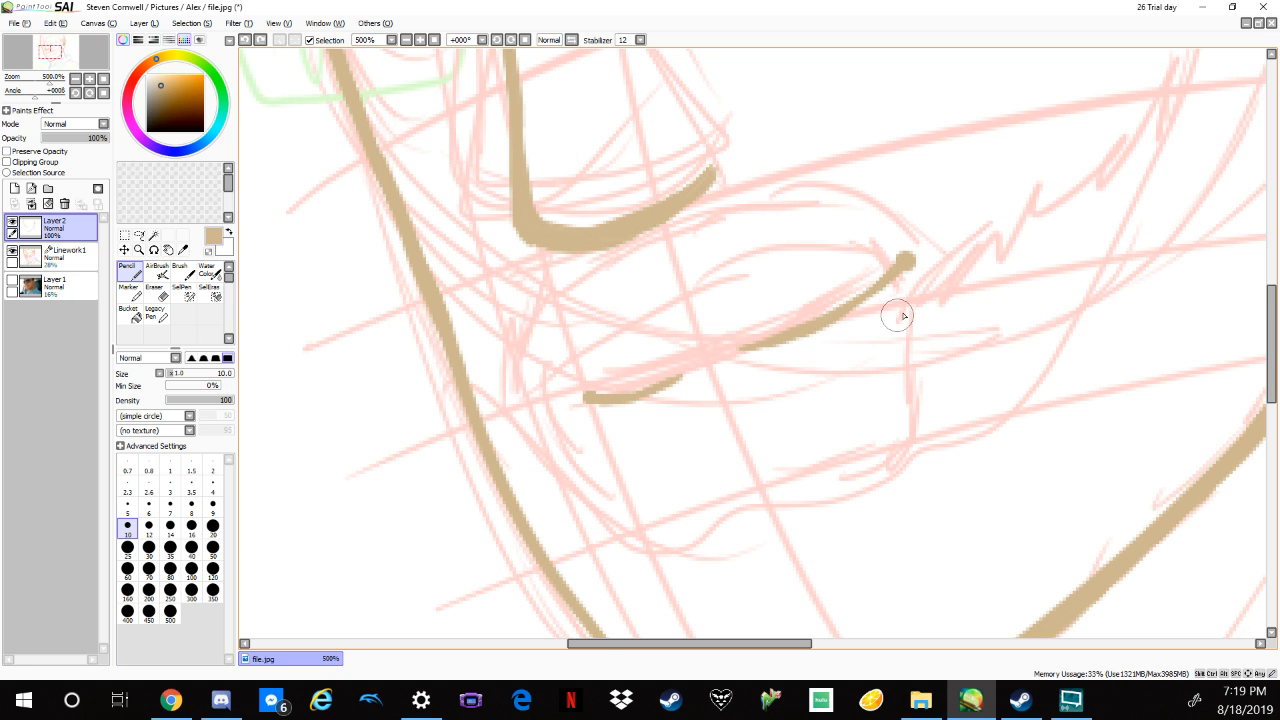
Thicken both mouth strokes in tan with the Pencil at size 10, evening out the blob at the outer mouth corner.
{"action": "scroll", "coordinate": [897, 314], "scroll_direction": "up", "scroll_amount": 4}
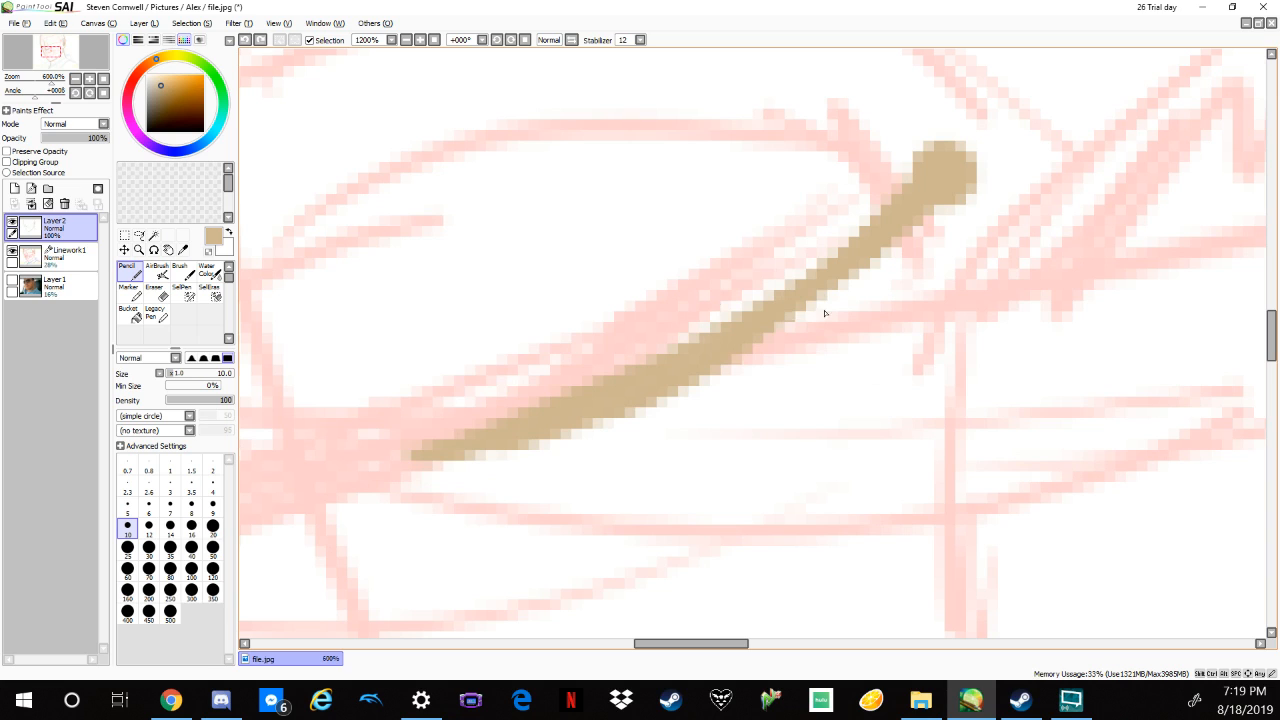
{"action": "scroll", "coordinate": [825, 314], "scroll_direction": "up", "scroll_amount": 1}
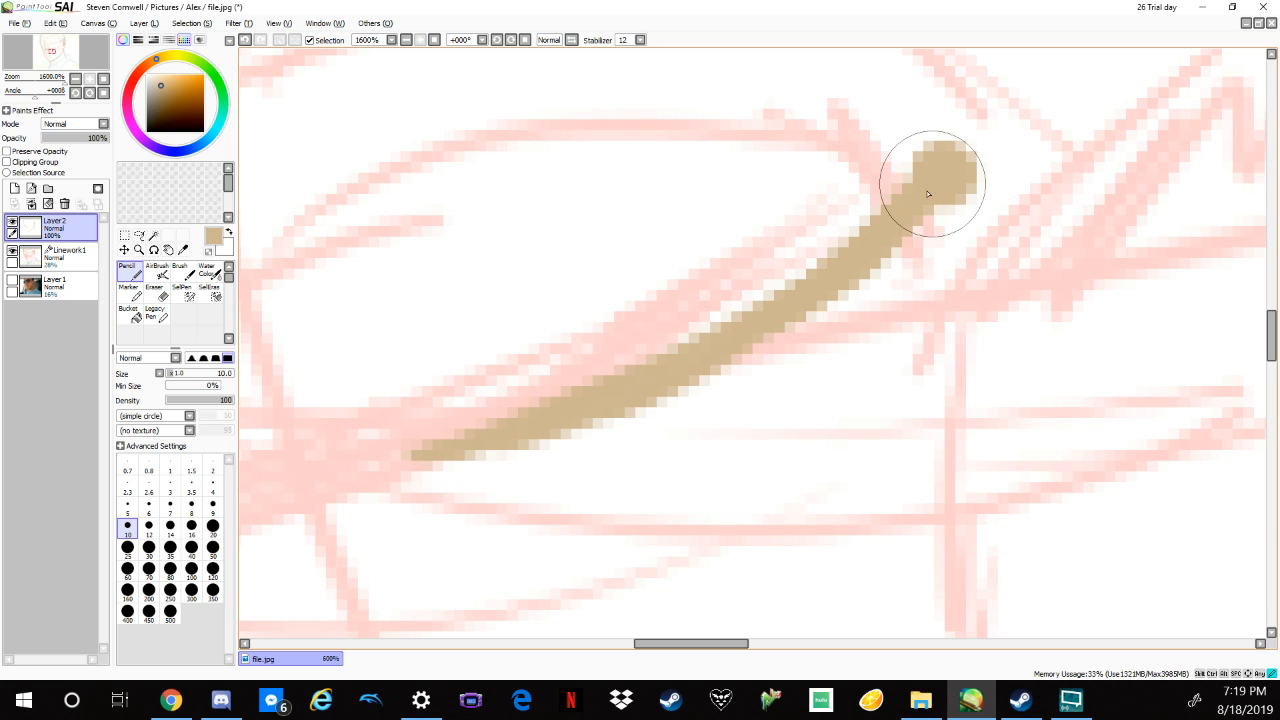
{"action": "mouse_move", "coordinate": [911, 209]}
{"action": "left_mouse_down"}
{"action": "mouse_move", "coordinate": [906, 219]}
{"action": "mouse_move", "coordinate": [918, 197]}
{"action": "left_mouse_up"}
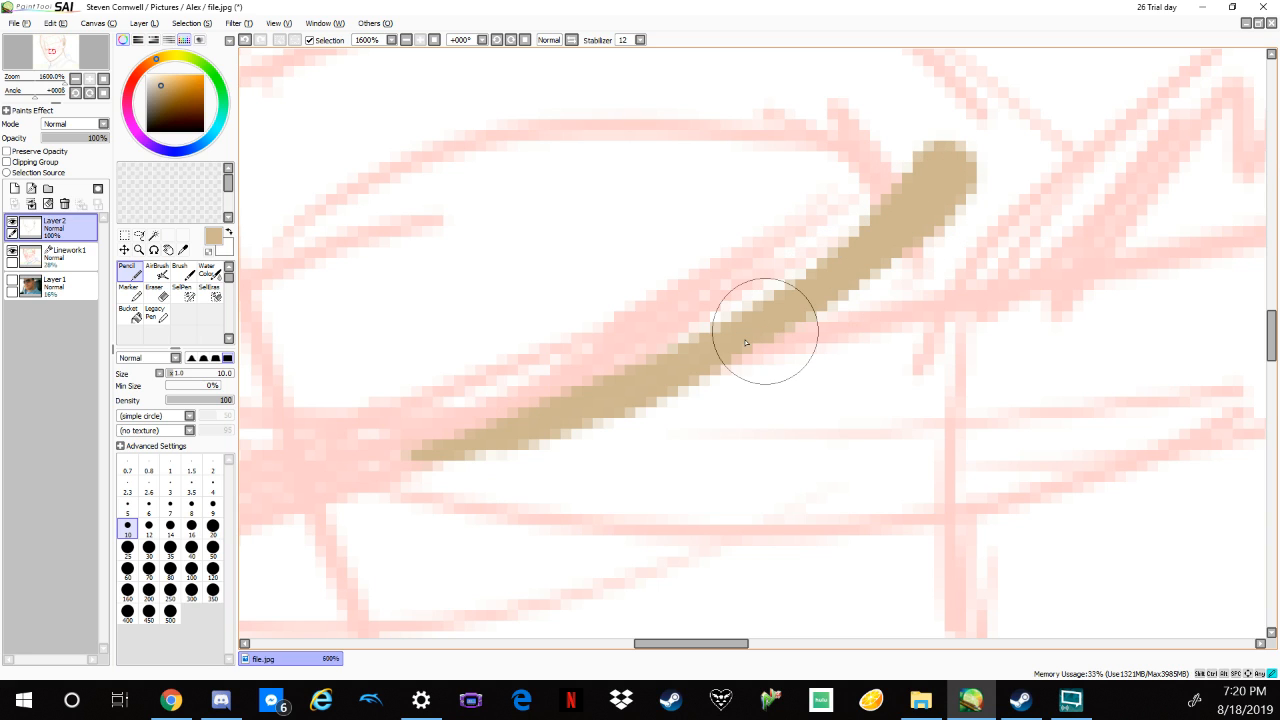
{"action": "scroll", "coordinate": [897, 262], "scroll_direction": "down", "scroll_amount": 3}
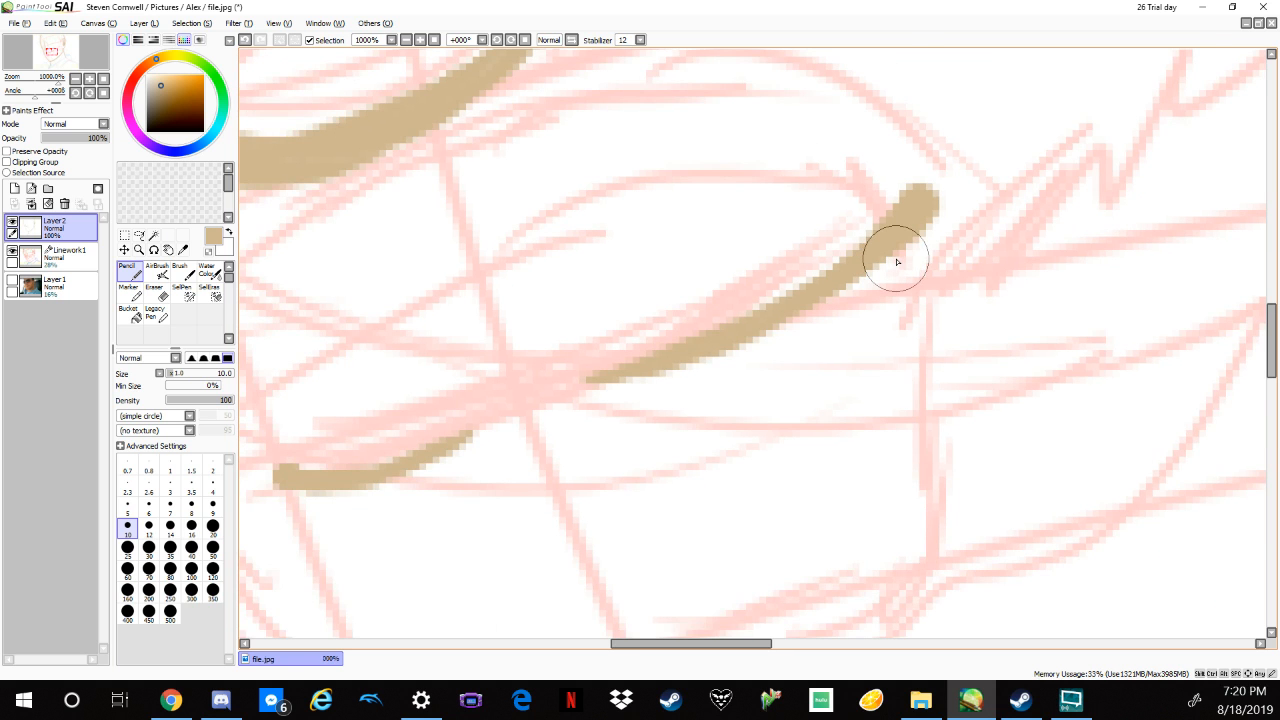
{"action": "scroll", "coordinate": [897, 262], "scroll_direction": "down", "scroll_amount": 3}
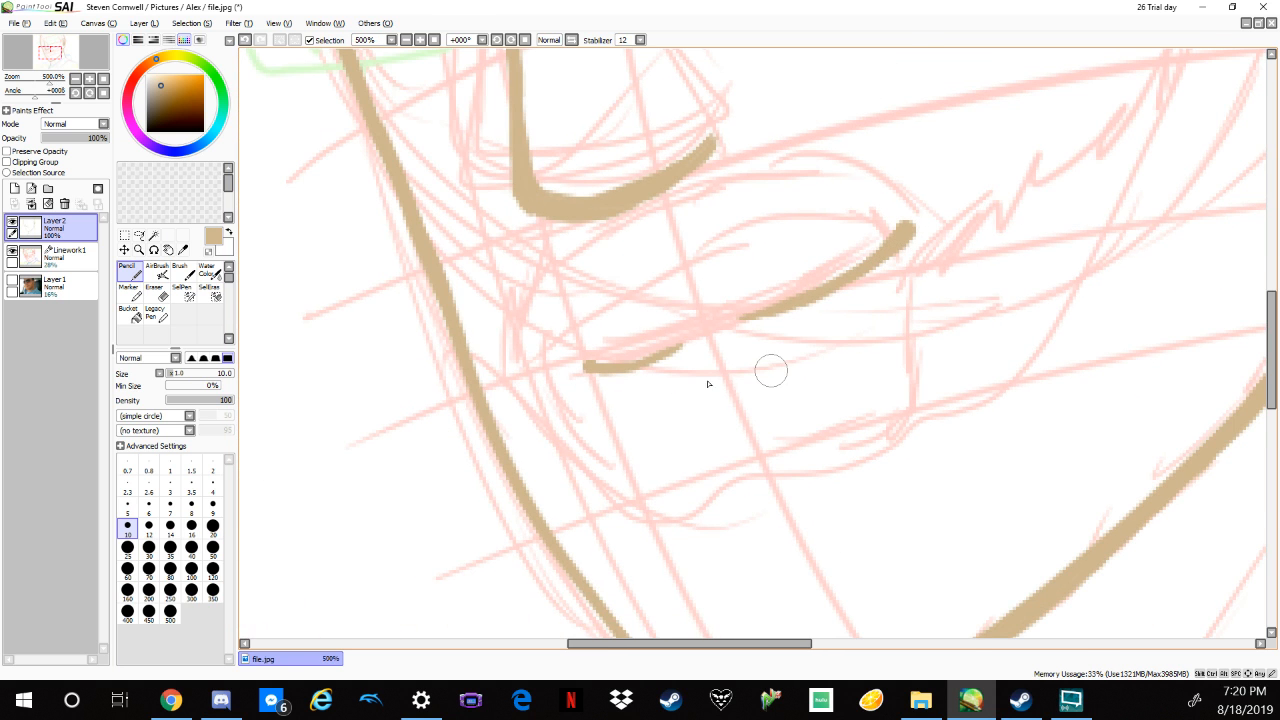
{"action": "scroll", "coordinate": [620, 351], "scroll_direction": "up", "scroll_amount": 5}
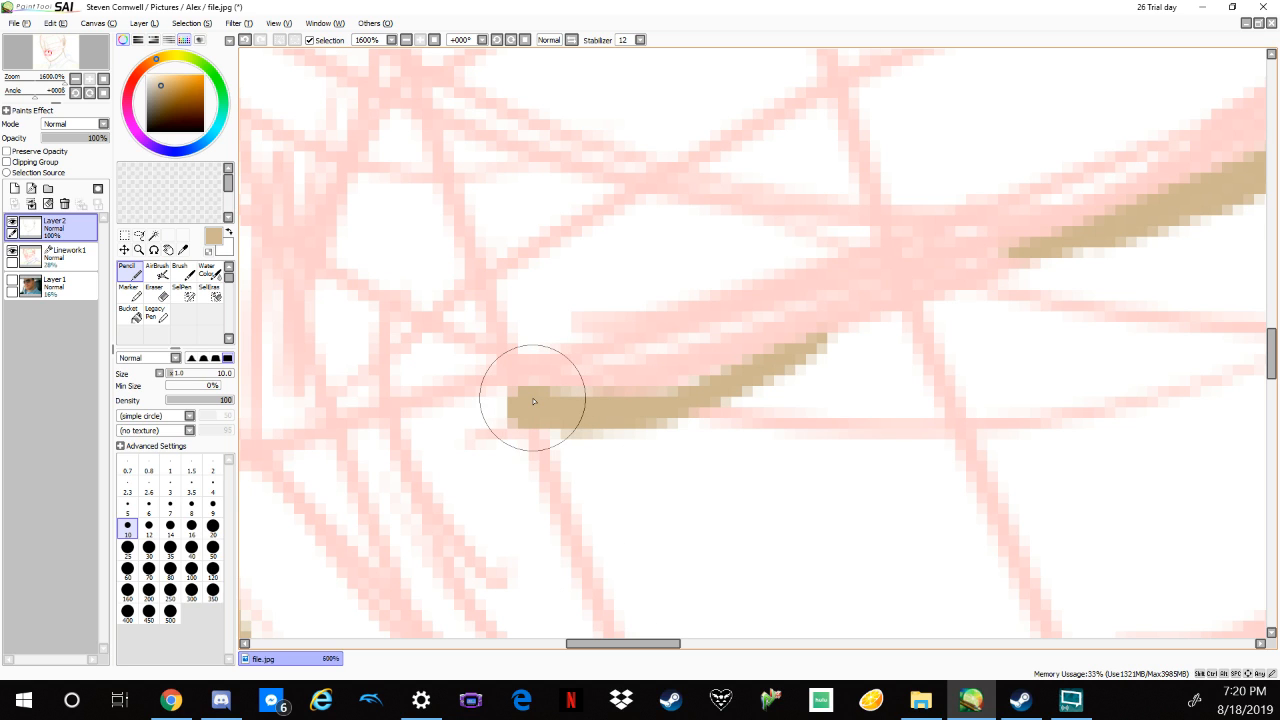
{"action": "mouse_move", "coordinate": [533, 401]}
{"action": "left_mouse_down"}
{"action": "mouse_move", "coordinate": [657, 400]}
{"action": "mouse_move", "coordinate": [838, 327]}
{"action": "left_mouse_up"}
{"action": "scroll", "coordinate": [1040, 282], "scroll_direction": "down", "scroll_amount": 2}
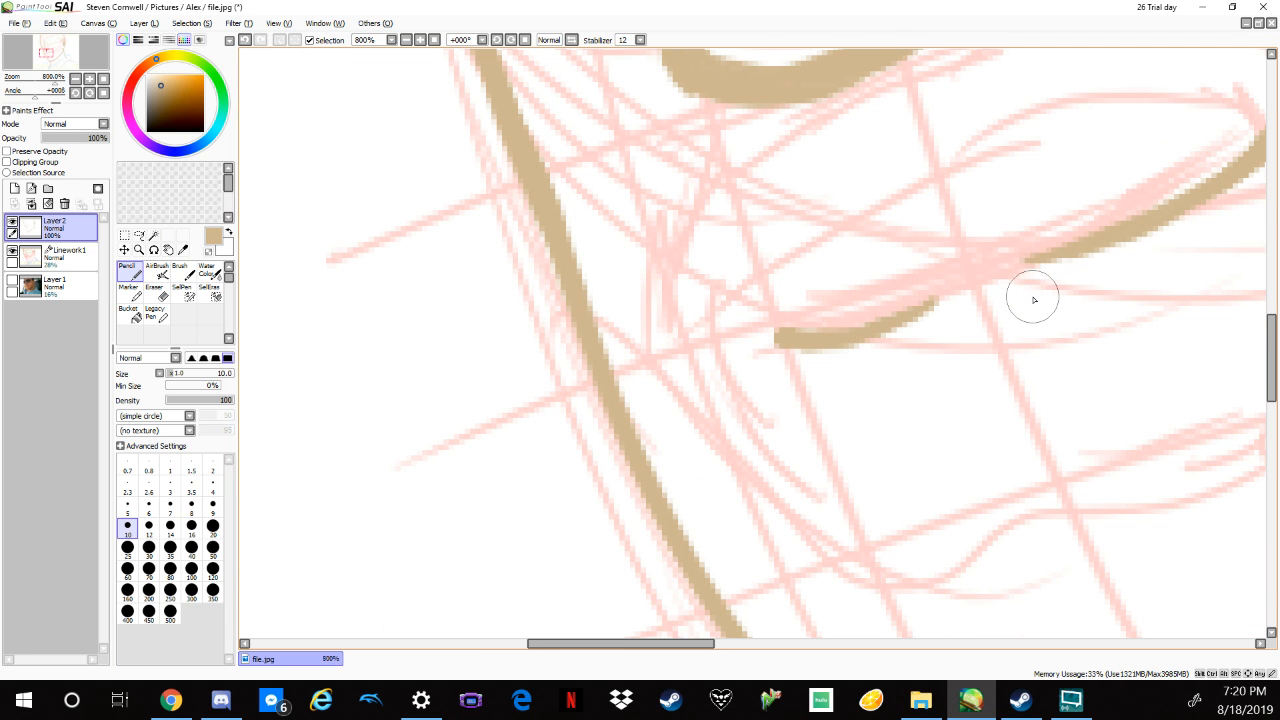
{"action": "scroll", "coordinate": [1031, 297], "scroll_direction": "down", "scroll_amount": 1}
{"action": "left_click_drag", "start_coordinate": [1091, 497], "coordinate": [785, 540]}
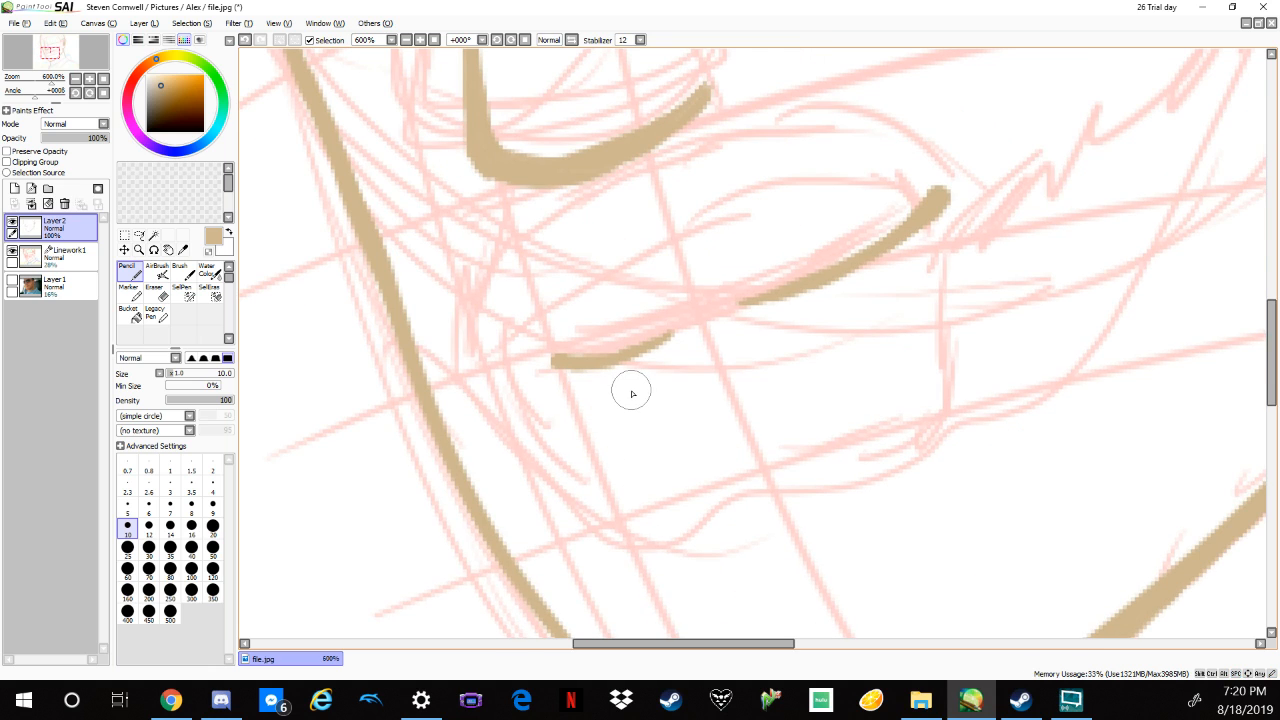
{"action": "left_click_drag", "start_coordinate": [630, 392], "coordinate": [806, 363]}
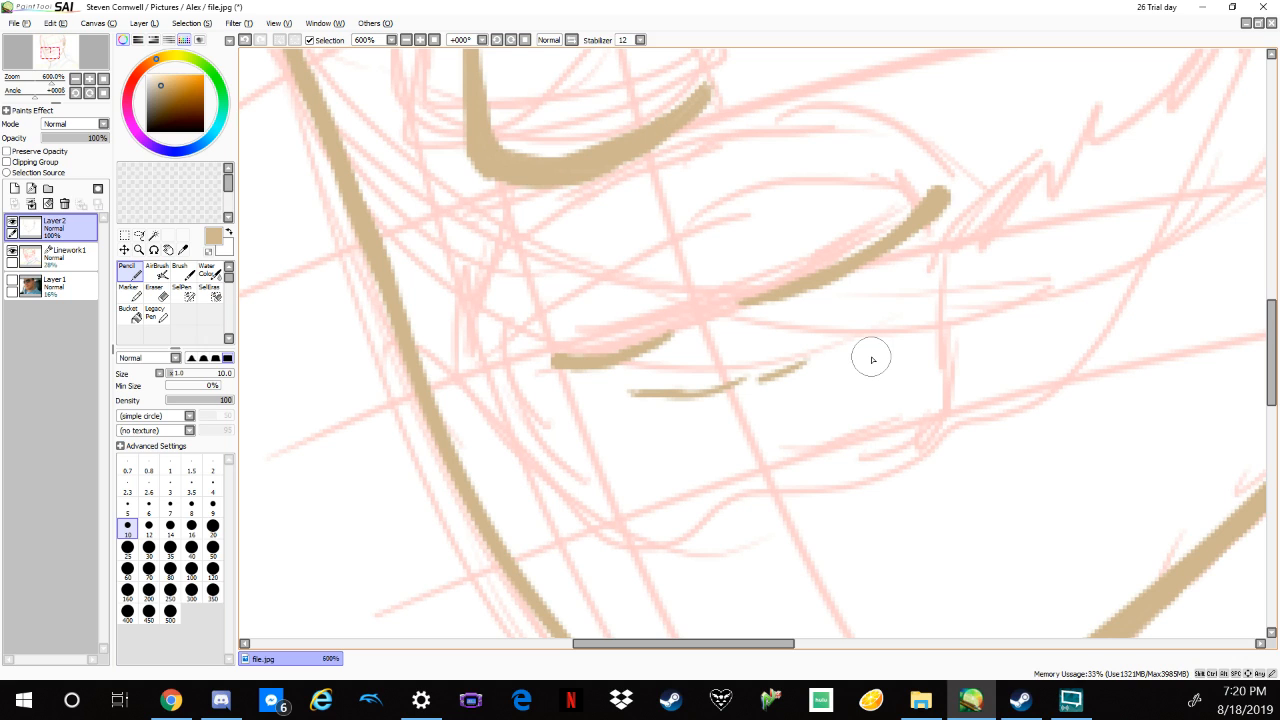
{"action": "key", "text": "ctrl+z"}
{"action": "key", "text": "ctrl+z"}
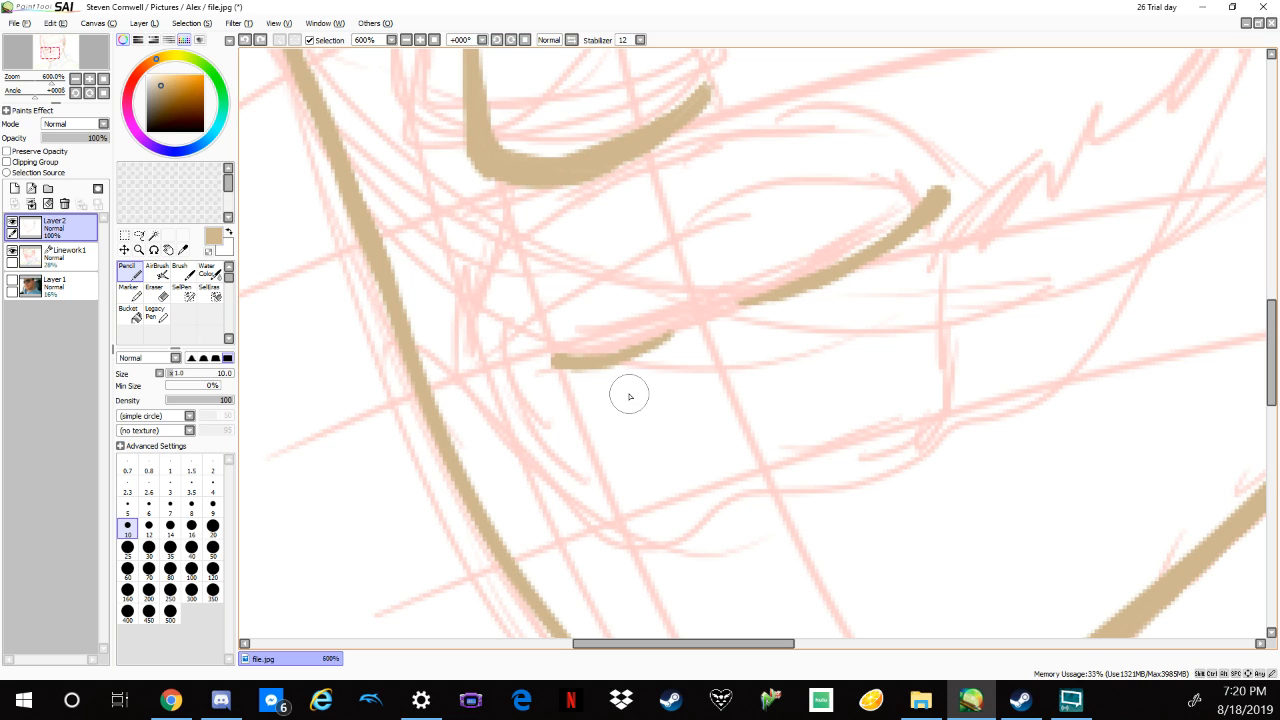
Draw the lower-lip curve in tan below the mouth with the Pencil, and thin its underside and upturned end with the Eraser at size 3.
{"action": "mouse_move", "coordinate": [630, 397]}
{"action": "left_mouse_down"}
{"action": "mouse_move", "coordinate": [776, 391]}
{"action": "mouse_move", "coordinate": [828, 366]}
{"action": "mouse_move", "coordinate": [878, 307]}
{"action": "left_mouse_up"}
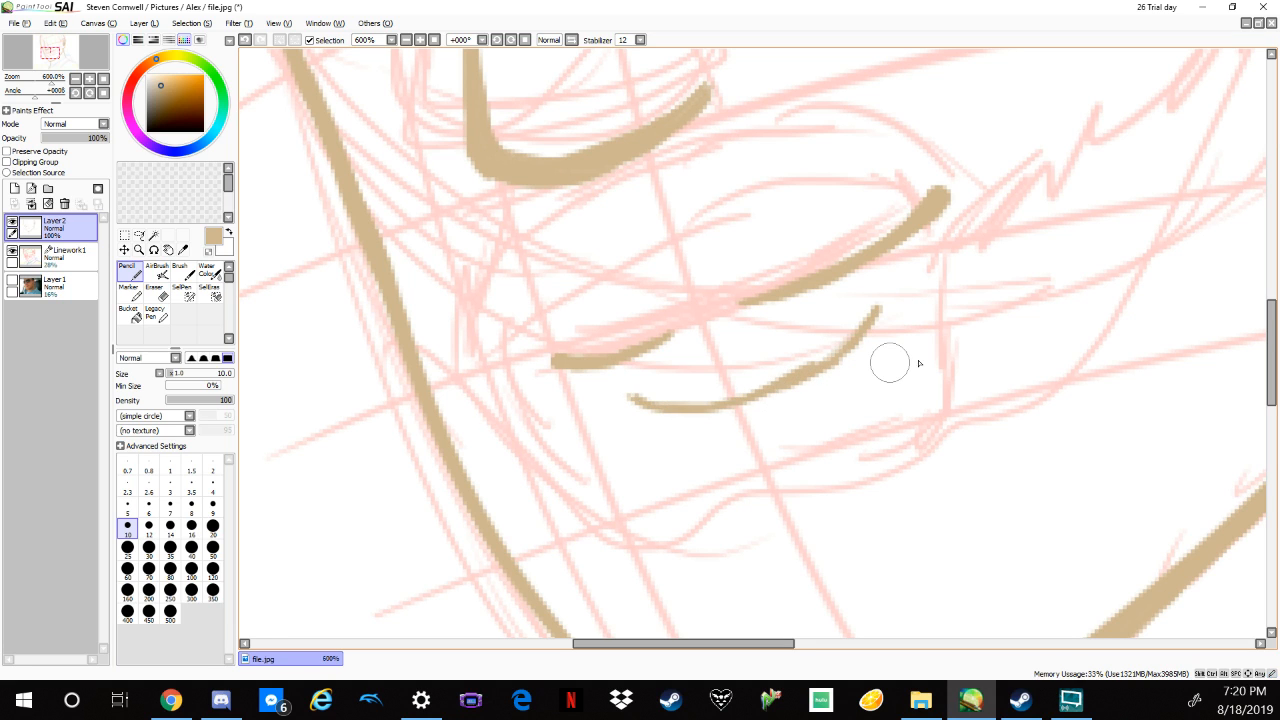
{"action": "key", "text": "e"}
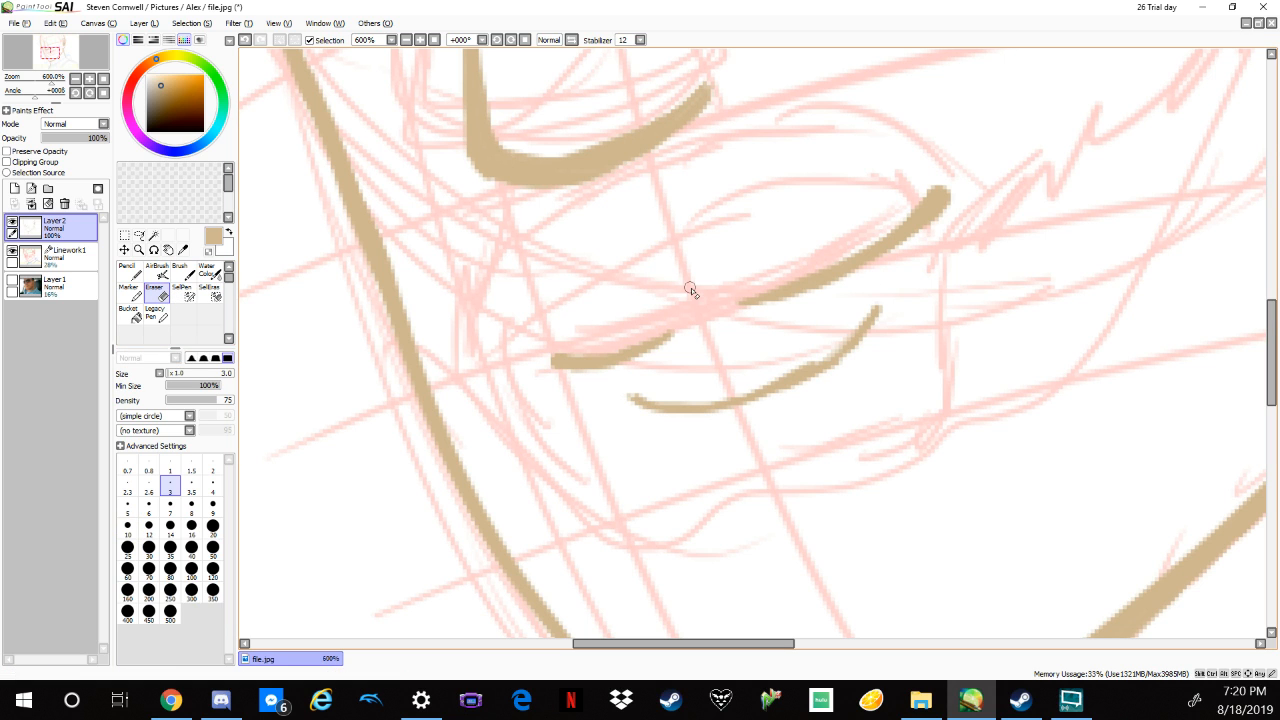
{"action": "scroll", "coordinate": [692, 300], "scroll_direction": "up", "scroll_amount": 1}
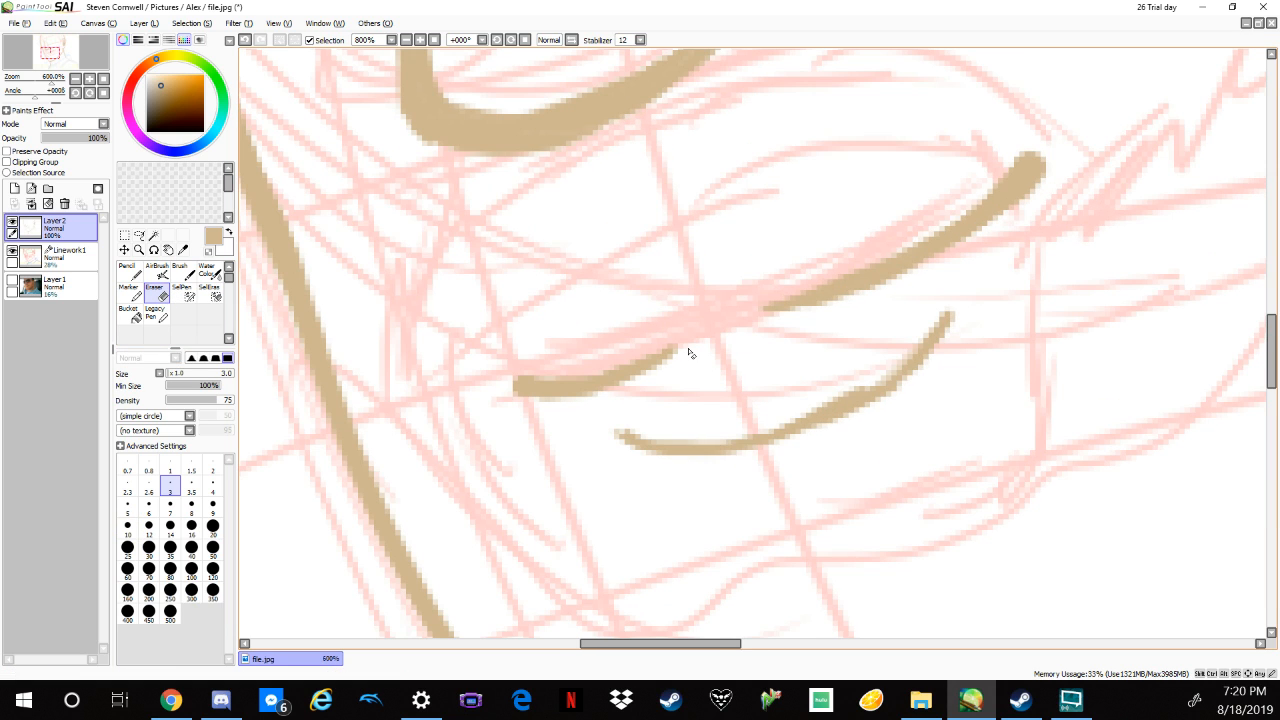
{"action": "scroll", "coordinate": [690, 353], "scroll_direction": "up", "scroll_amount": 2}
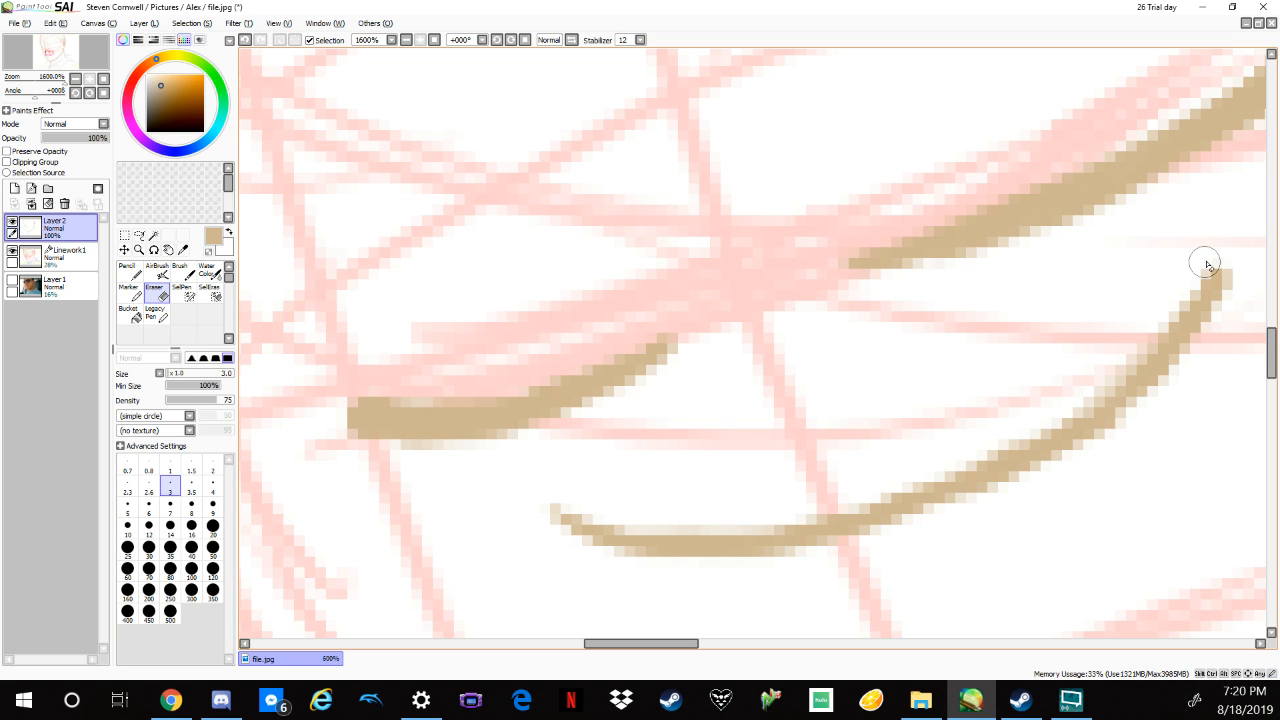
{"action": "left_click_drag", "start_coordinate": [1205, 263], "coordinate": [1122, 358]}
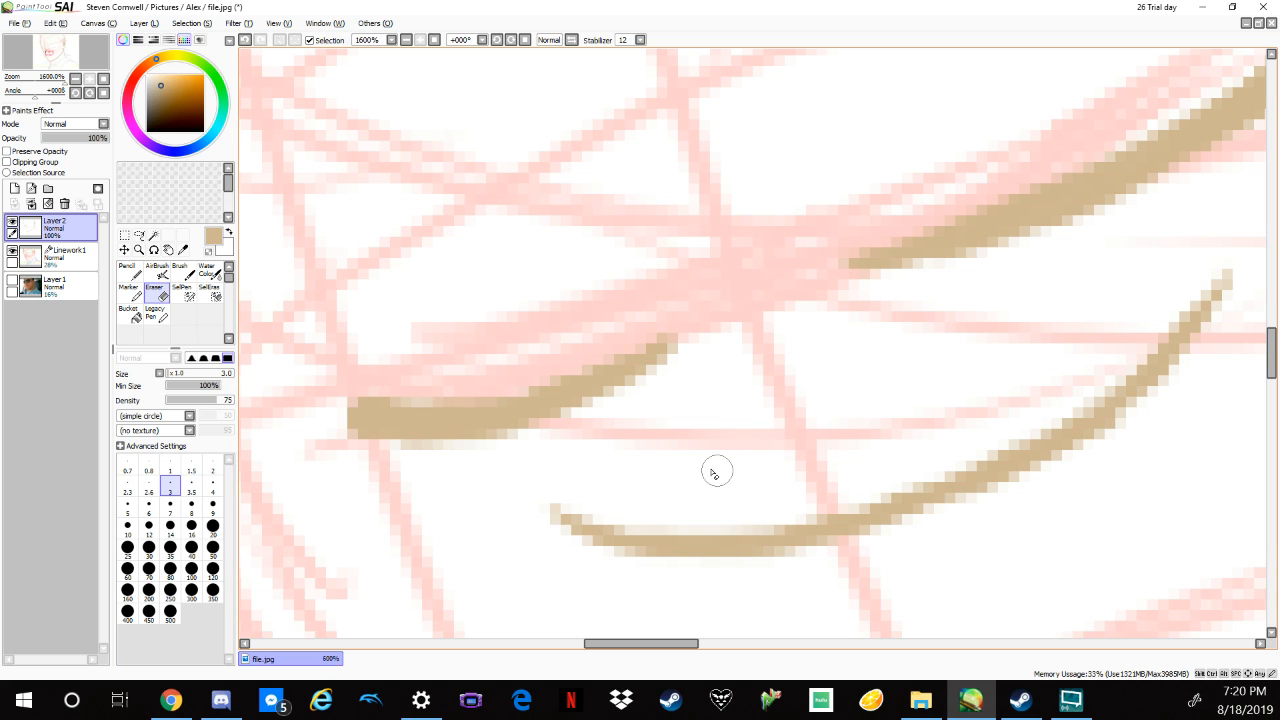
{"action": "left_click_drag", "start_coordinate": [681, 521], "coordinate": [728, 523]}
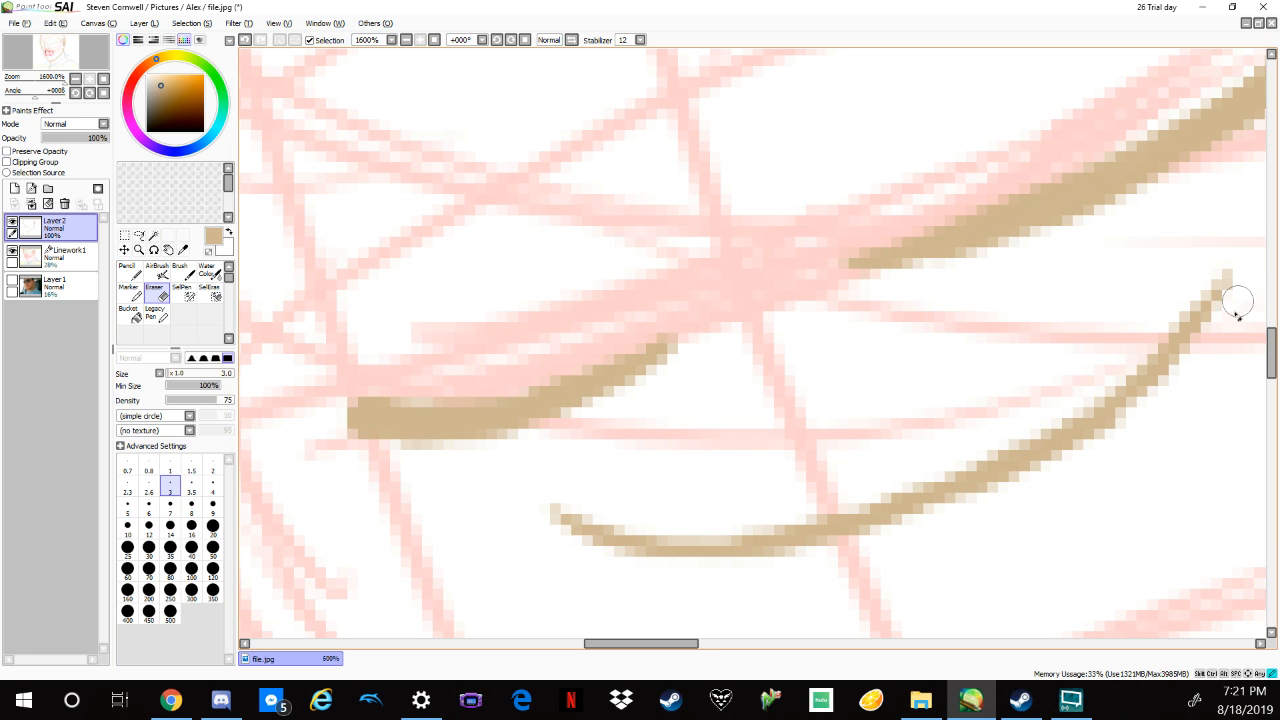
{"action": "scroll", "coordinate": [1235, 300], "scroll_direction": "down", "scroll_amount": 5}
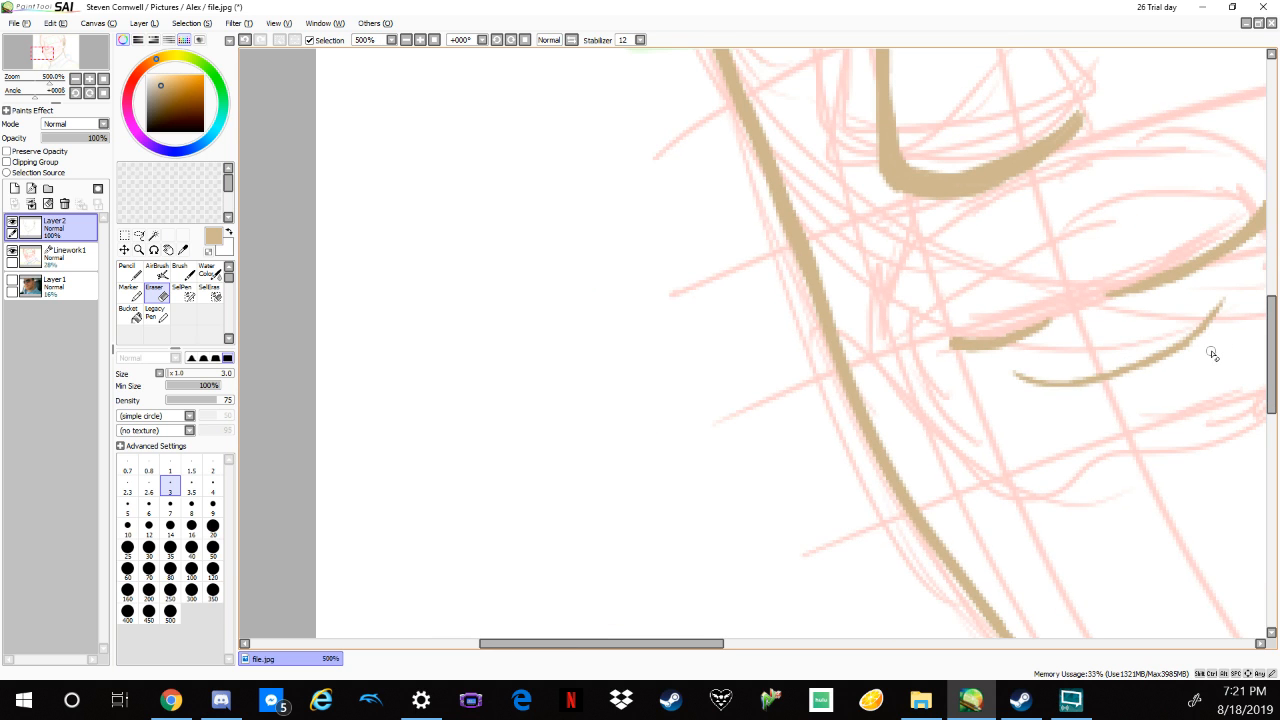
{"action": "scroll", "coordinate": [1206, 348], "scroll_direction": "up", "scroll_amount": 5}
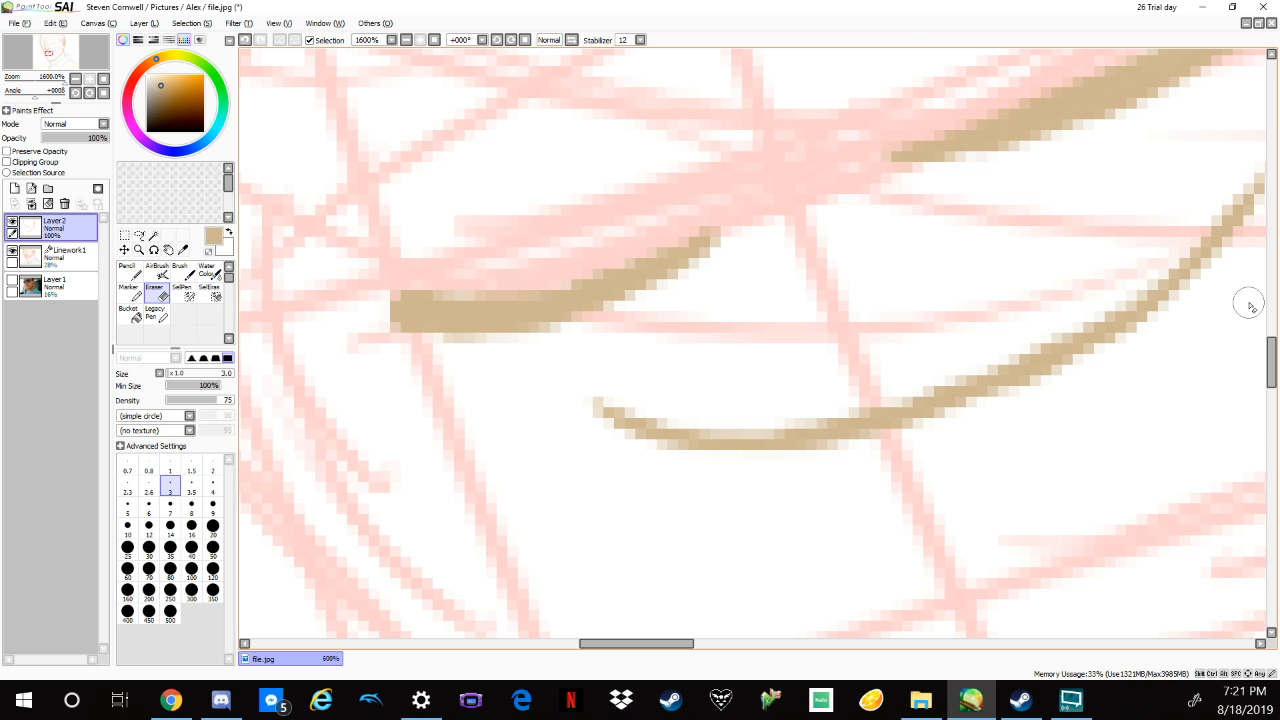
{"action": "scroll", "coordinate": [1248, 306], "scroll_direction": "down", "scroll_amount": 4}
{"action": "scroll", "coordinate": [1238, 320], "scroll_direction": "down", "scroll_amount": 2}
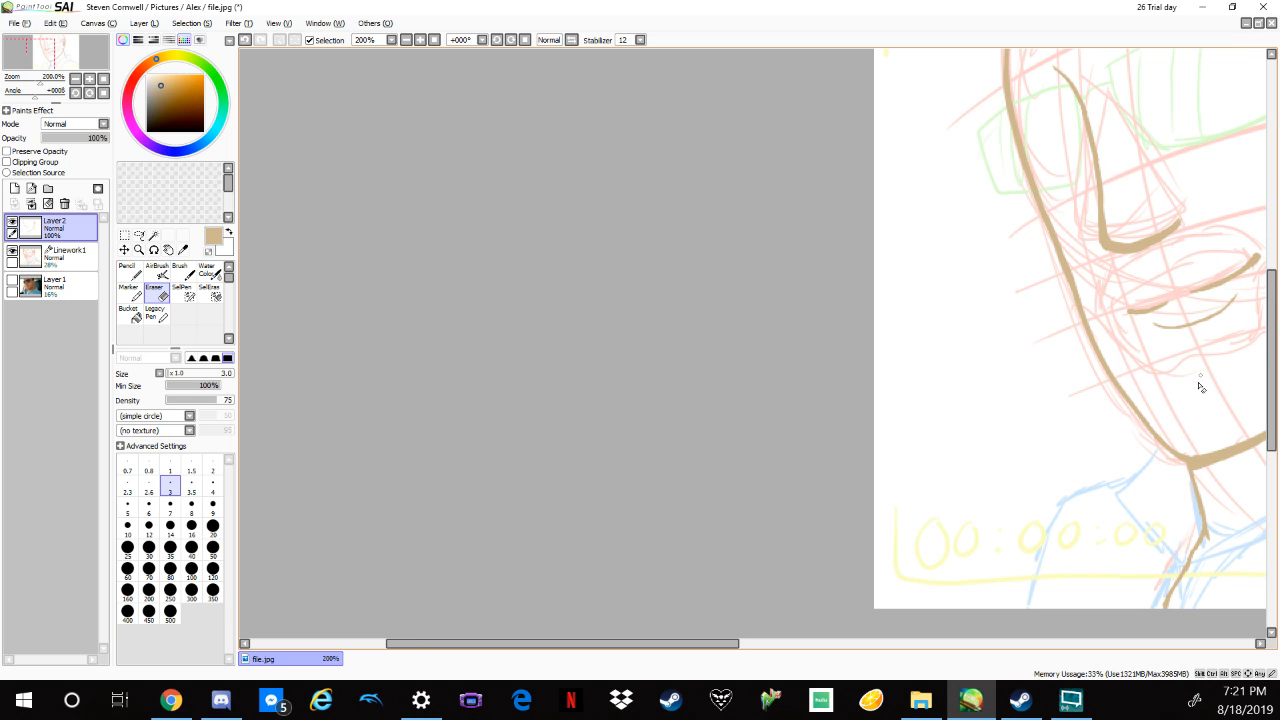
Add a new layer above the tan line art and set the drawing colour to a muted purple-grey.
{"action": "left_click_drag", "start_coordinate": [1189, 397], "coordinate": [733, 473]}
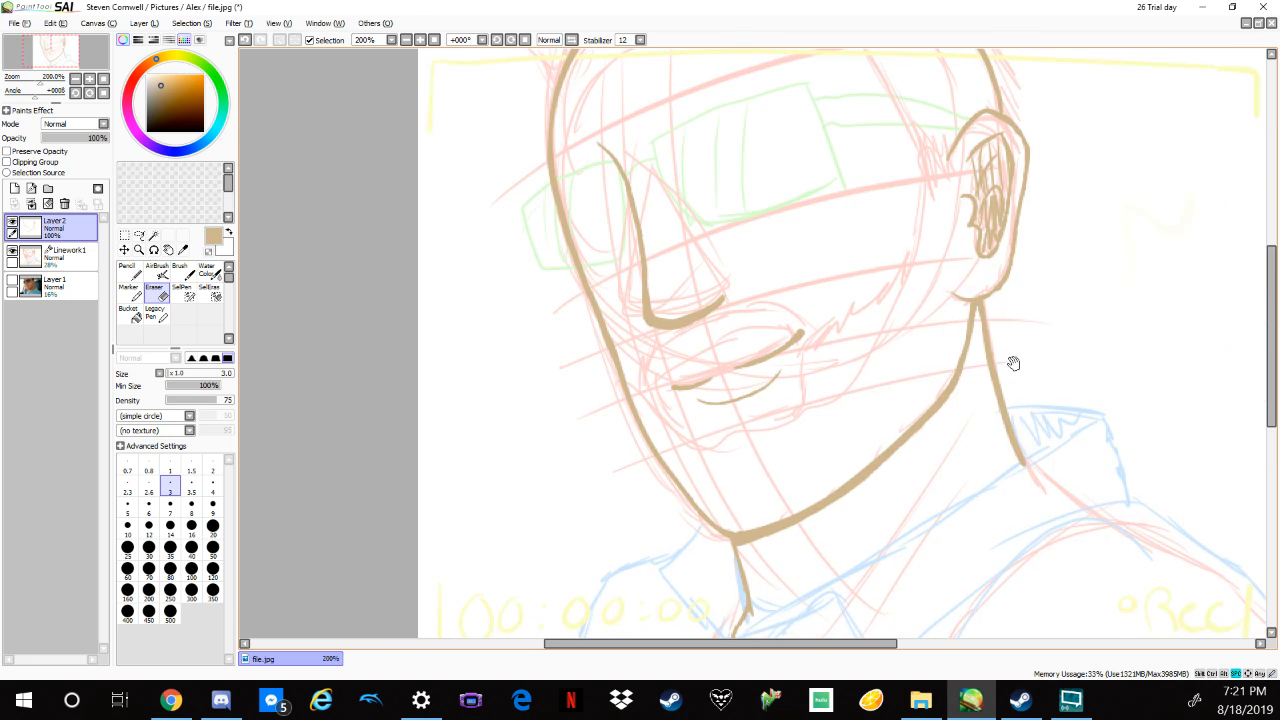
{"action": "left_click_drag", "start_coordinate": [1013, 363], "coordinate": [914, 429]}
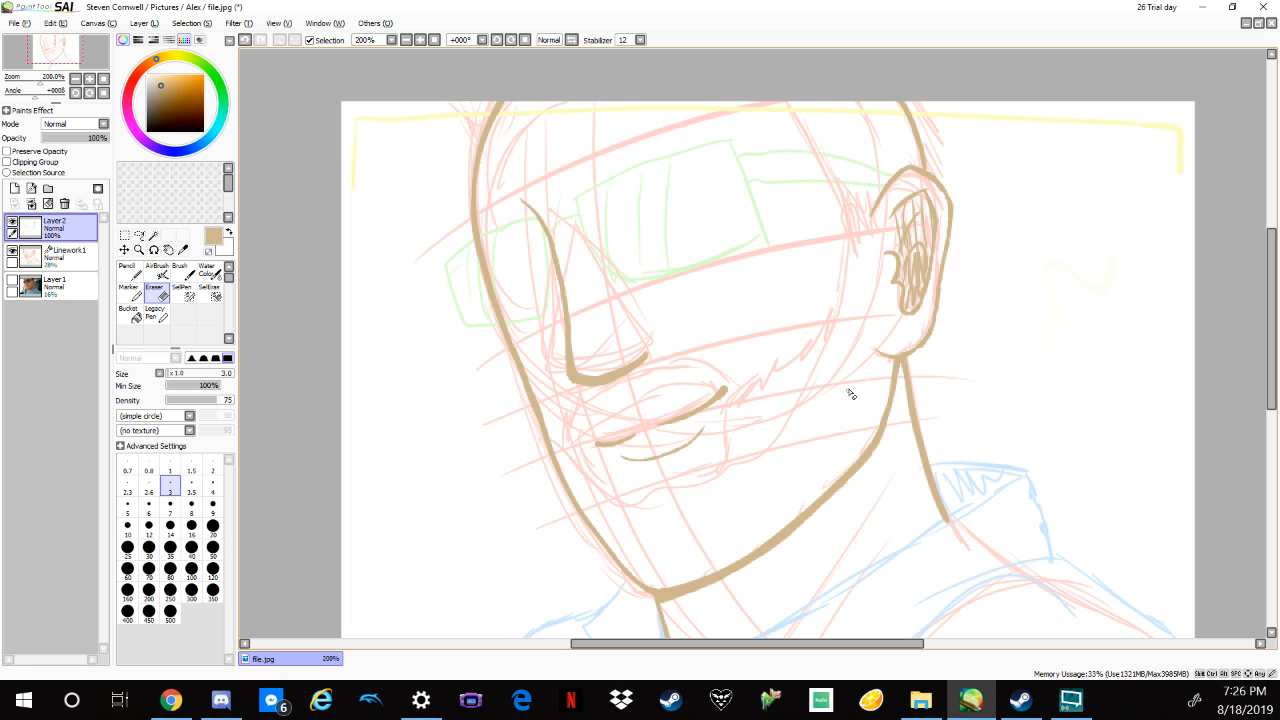
{"action": "key", "text": "ctrl+shift+n"}
{"action": "left_click_drag", "start_coordinate": [1069, 428], "coordinate": [1104, 233]}
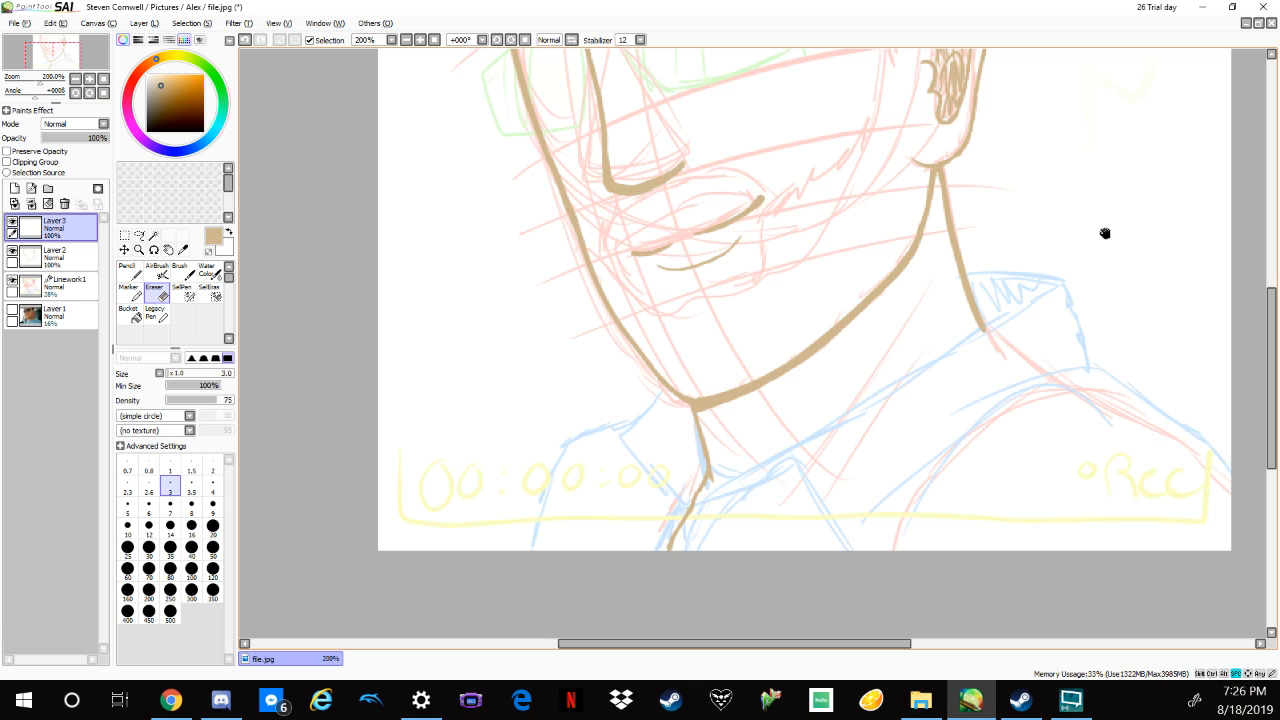
{"action": "mouse_move", "coordinate": [1104, 233]}
{"action": "left_mouse_down"}
{"action": "mouse_move", "coordinate": [1160, 440]}
{"action": "mouse_move", "coordinate": [1160, 294]}
{"action": "mouse_move", "coordinate": [1091, 237]}
{"action": "left_mouse_up"}
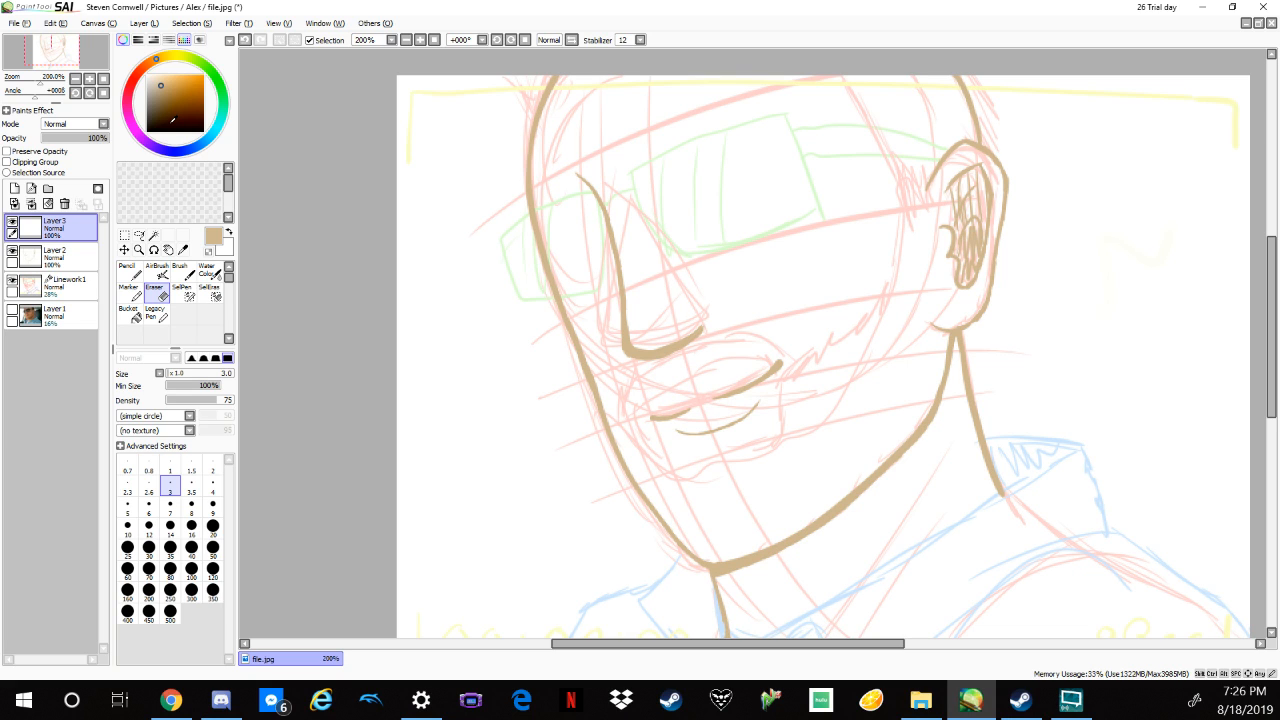
{"action": "mouse_move", "coordinate": [168, 102]}
{"action": "left_mouse_down"}
{"action": "mouse_move", "coordinate": [146, 99]}
{"action": "mouse_move", "coordinate": [154, 147]}
{"action": "left_mouse_up"}
{"action": "left_click", "coordinate": [146, 141]}
{"action": "left_click", "coordinate": [155, 100]}
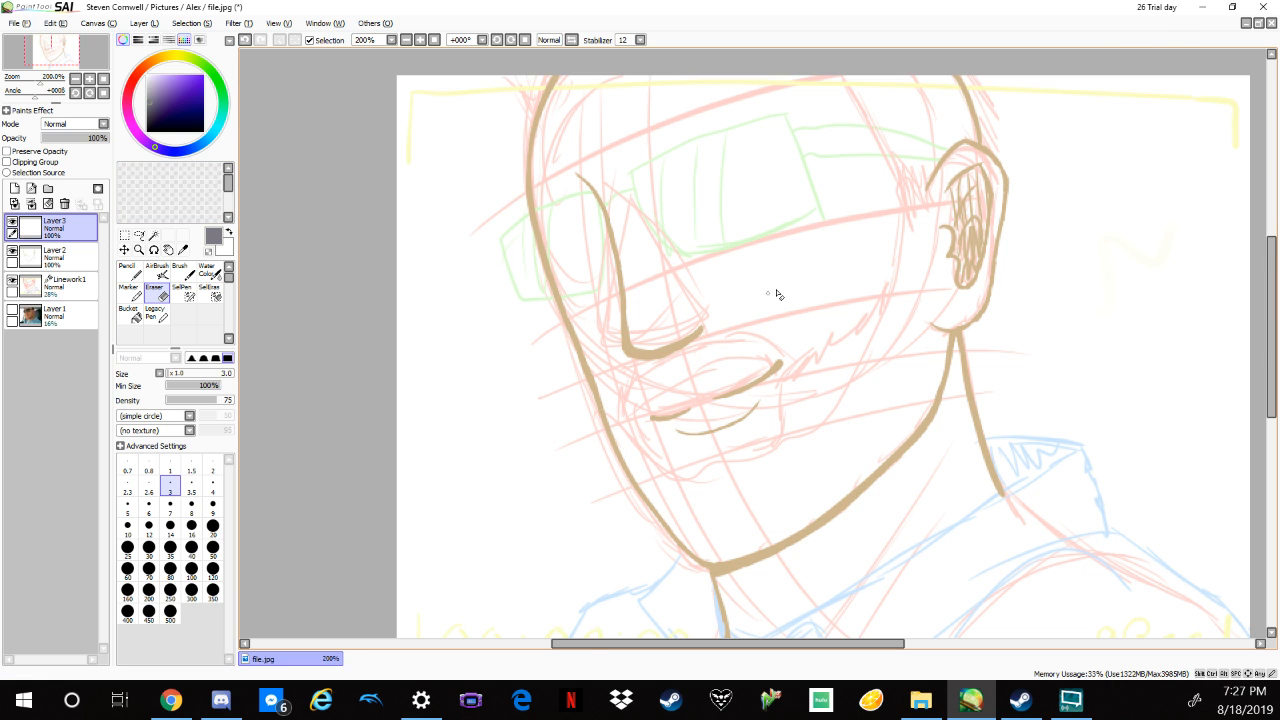
Try out the purple-grey with a wavy Pencil stroke over the larger glasses lens, and undo it.
{"action": "scroll", "coordinate": [774, 294], "scroll_direction": "up", "scroll_amount": 4}
{"action": "left_click_drag", "start_coordinate": [720, 266], "coordinate": [988, 438]}
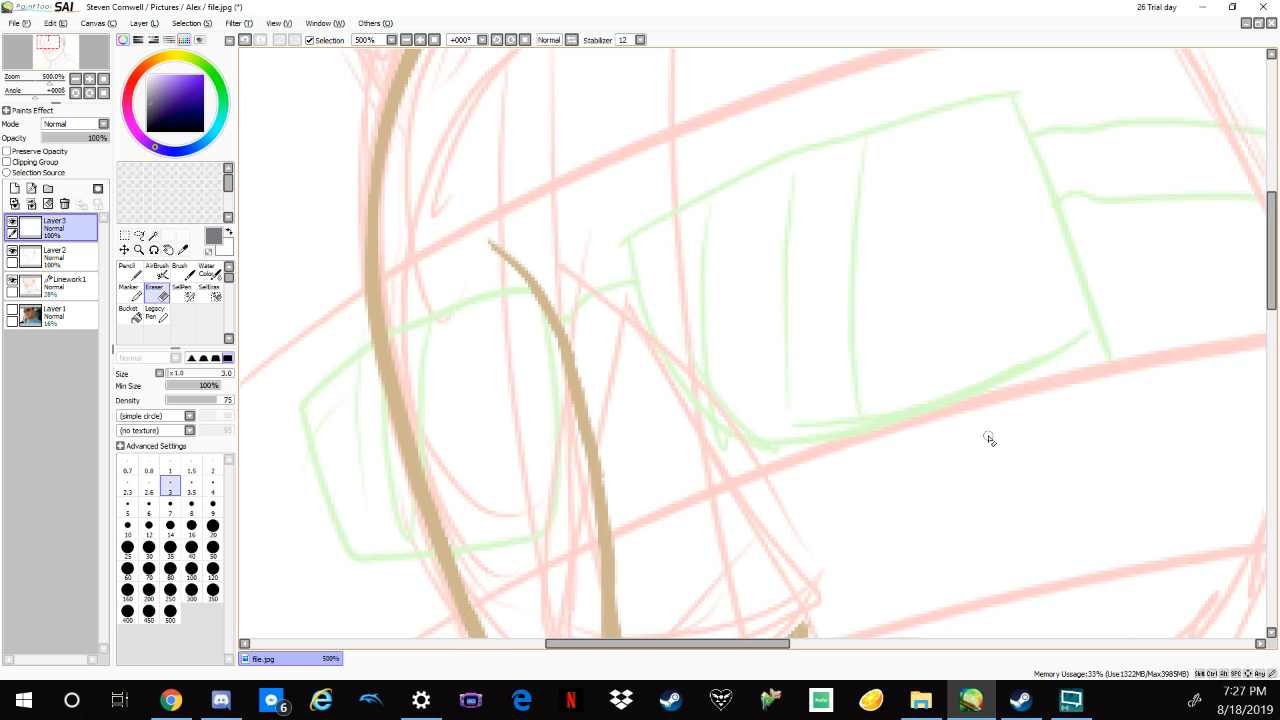
{"action": "key", "text": "n"}
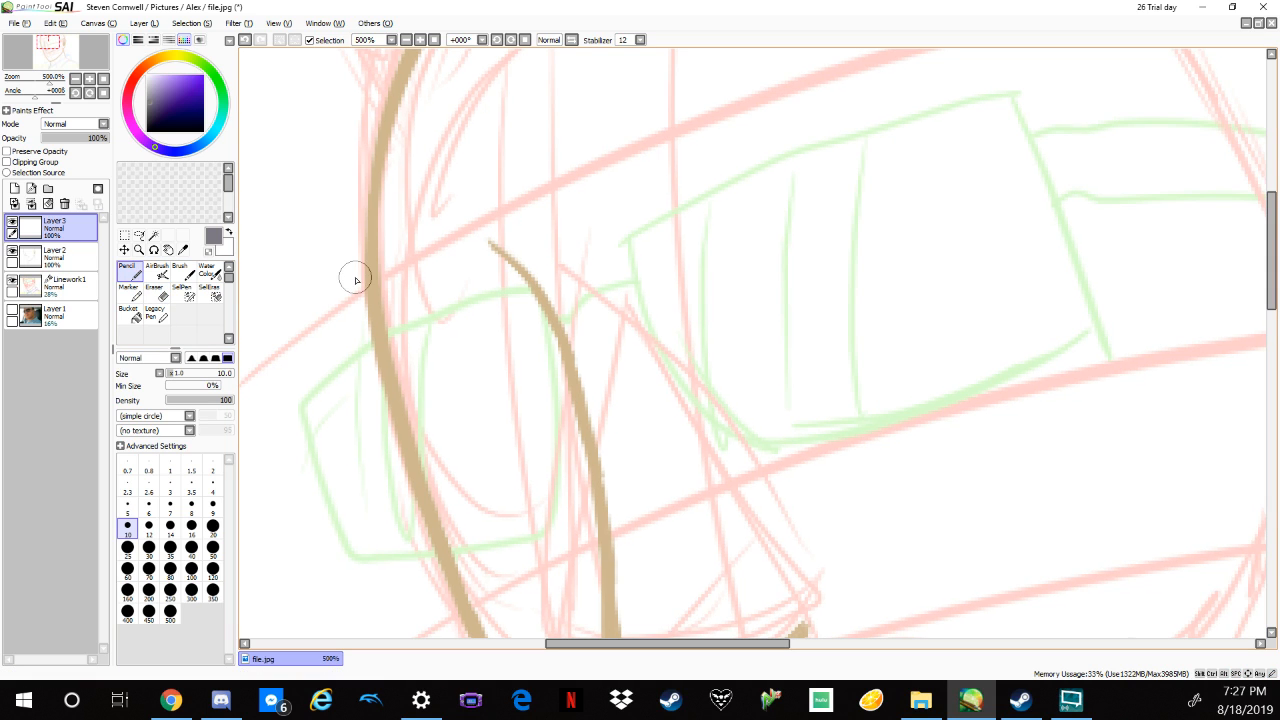
{"action": "left_click_drag", "start_coordinate": [691, 274], "coordinate": [985, 224]}
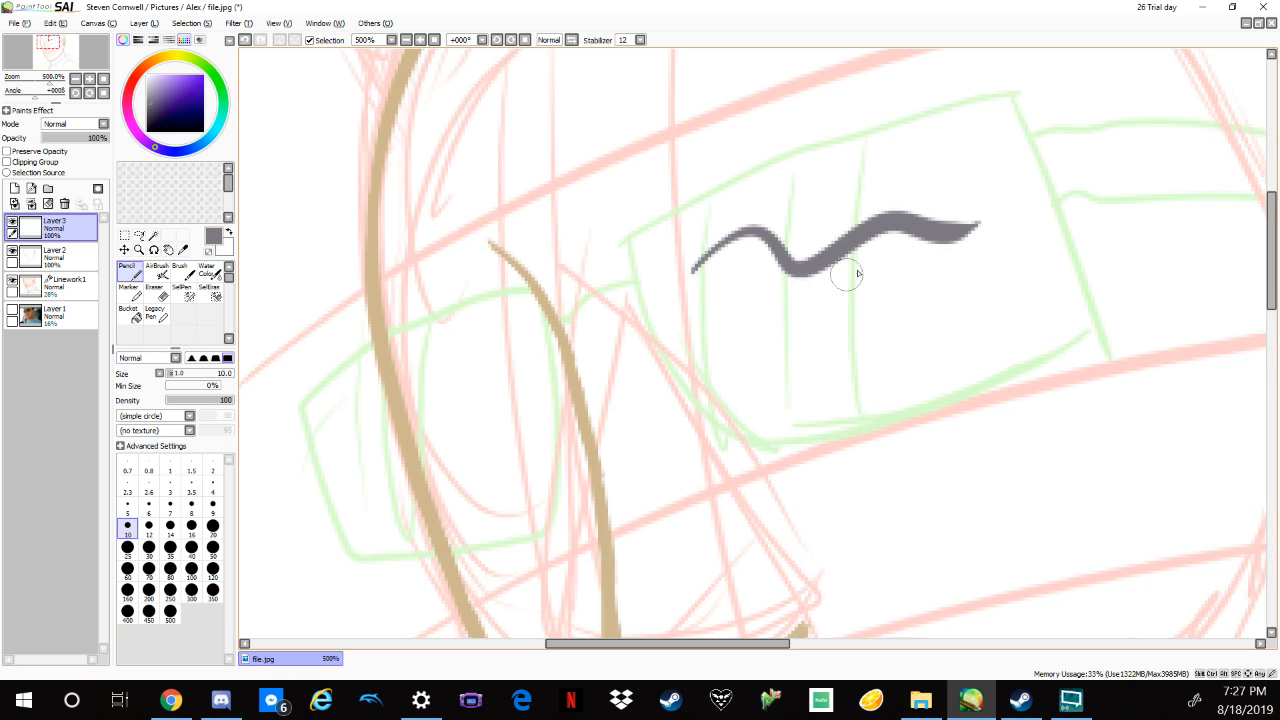
{"action": "scroll", "coordinate": [851, 271], "scroll_direction": "up", "scroll_amount": 1}
{"action": "key", "text": "ctrl+z"}
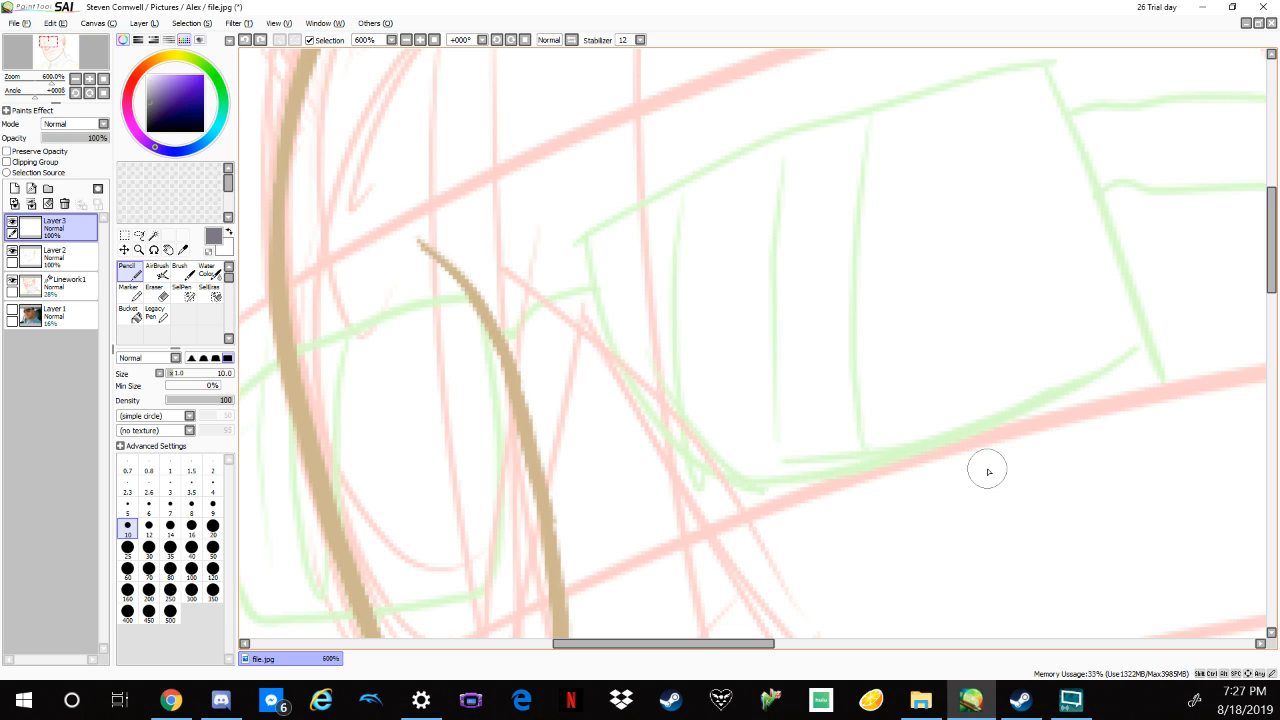
Rotate the canvas view to -11° around the glasses sketch.
{"action": "left_click", "coordinate": [506, 40]}
{"action": "left_click", "coordinate": [506, 40]}
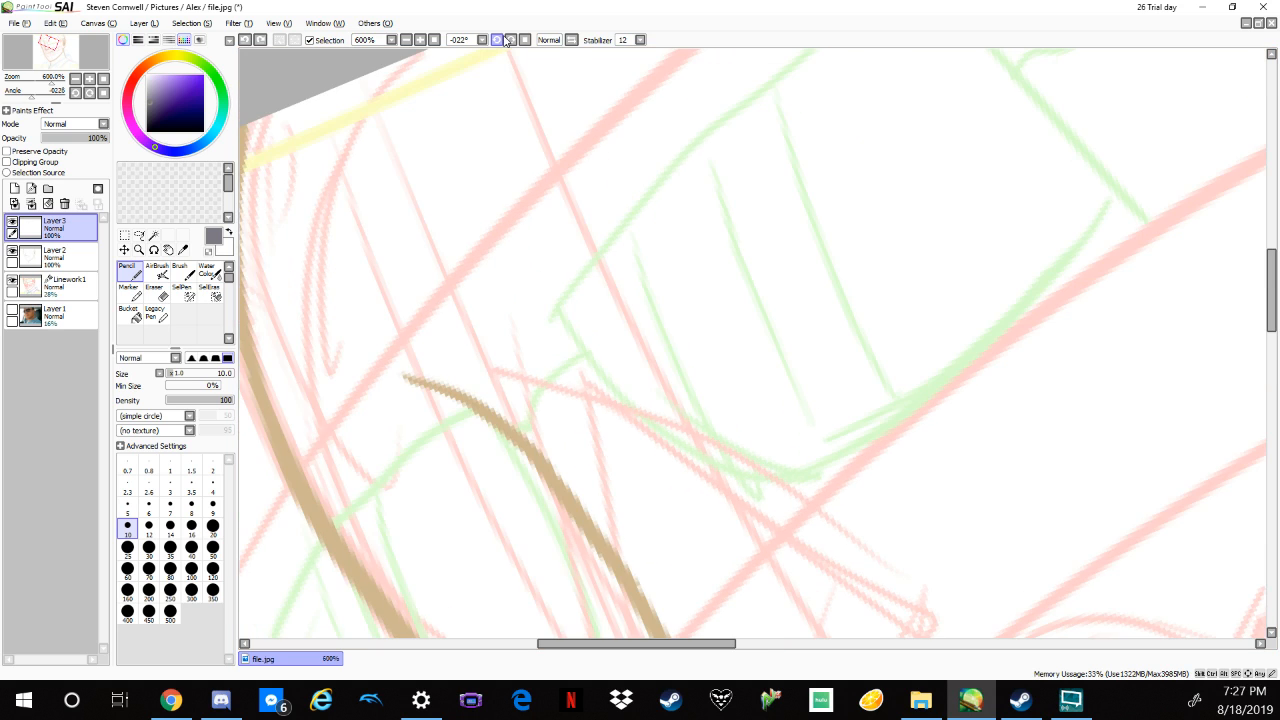
{"action": "left_click_drag", "start_coordinate": [1080, 366], "coordinate": [989, 397]}
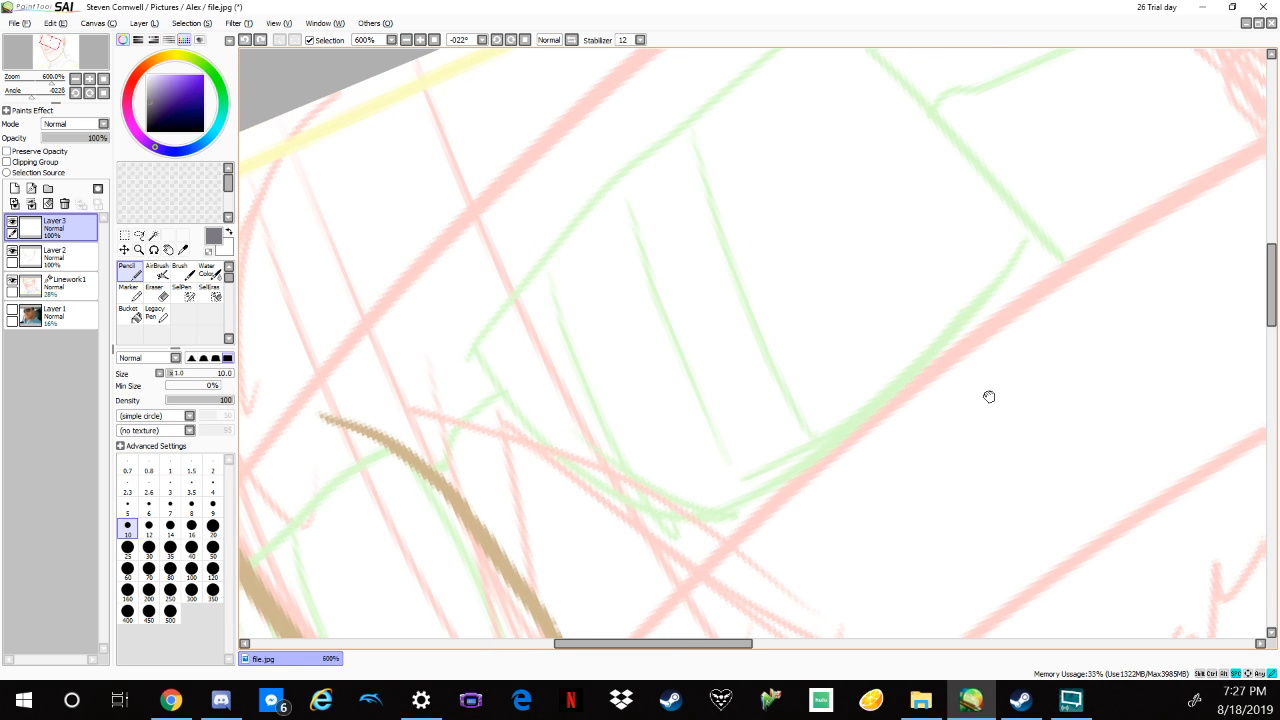
{"action": "left_click", "coordinate": [496, 40]}
{"action": "left_click", "coordinate": [496, 40]}
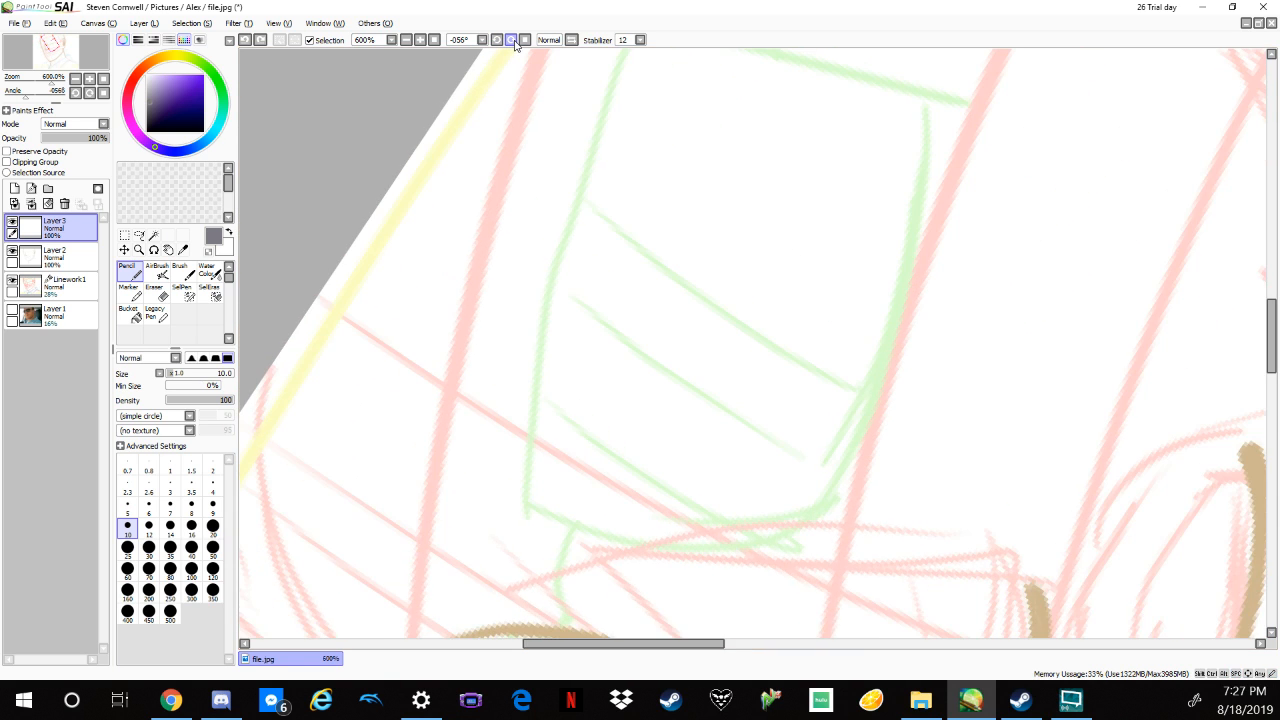
{"action": "left_click", "coordinate": [511, 40]}
{"action": "left_click", "coordinate": [512, 40]}
{"action": "left_click", "coordinate": [512, 40]}
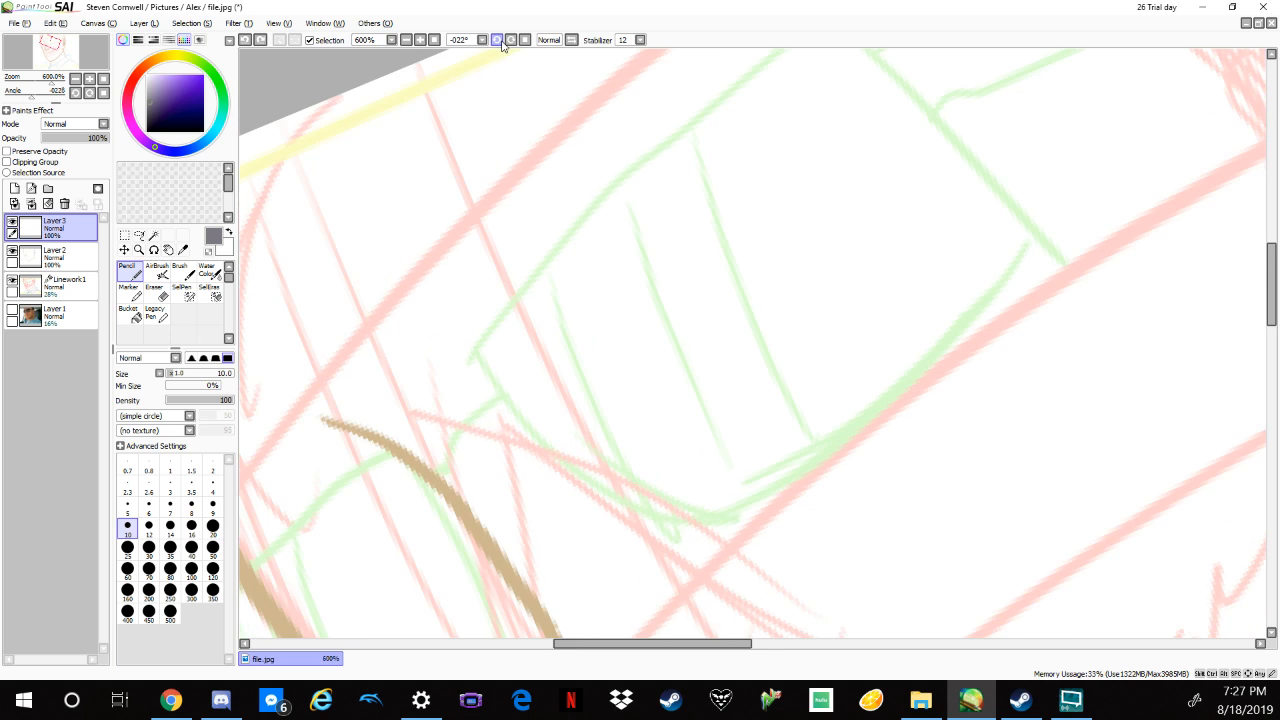
{"action": "left_click", "coordinate": [512, 40]}
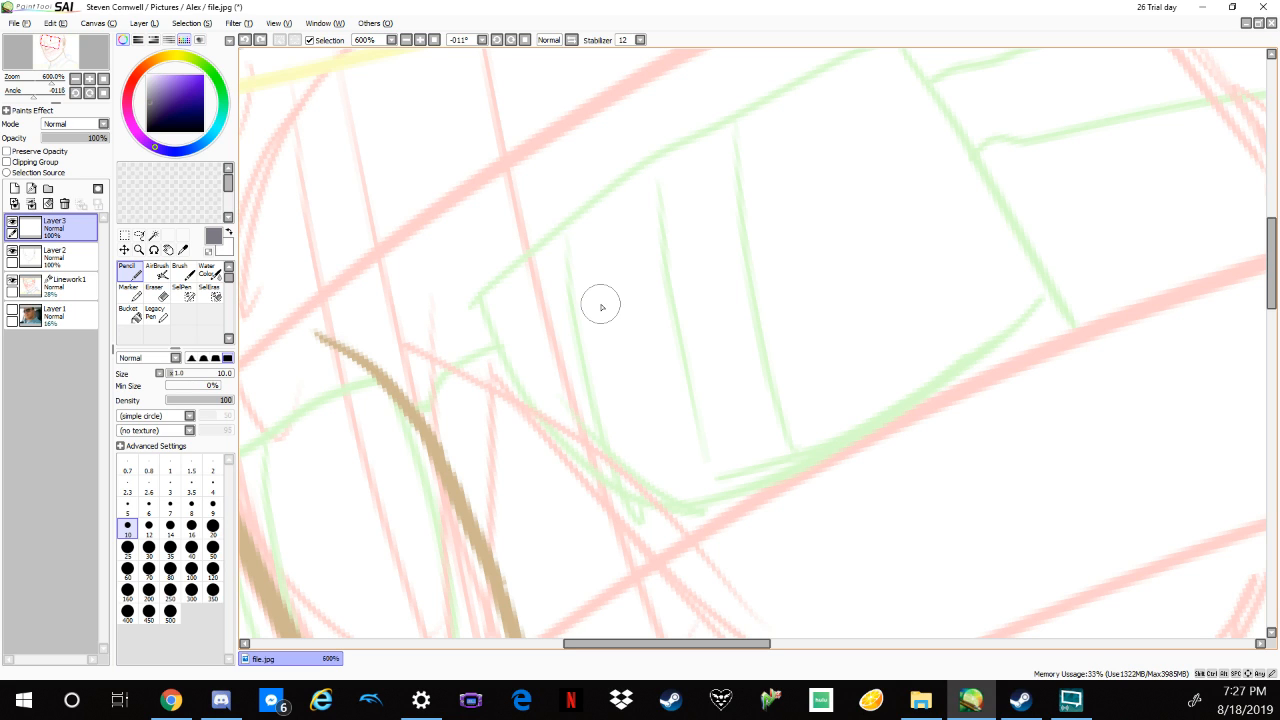
{"action": "scroll", "coordinate": [601, 306], "scroll_direction": "down", "scroll_amount": 2}
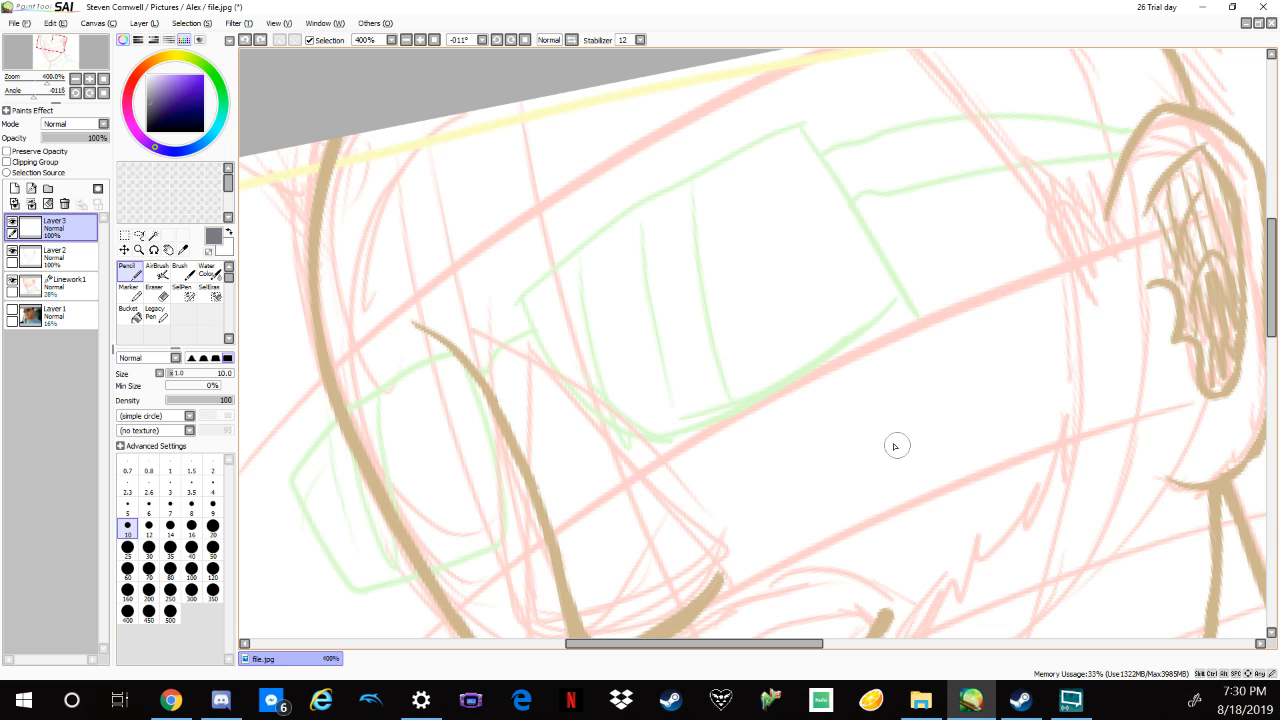
{"action": "left_click_drag", "start_coordinate": [939, 472], "coordinate": [931, 379]}
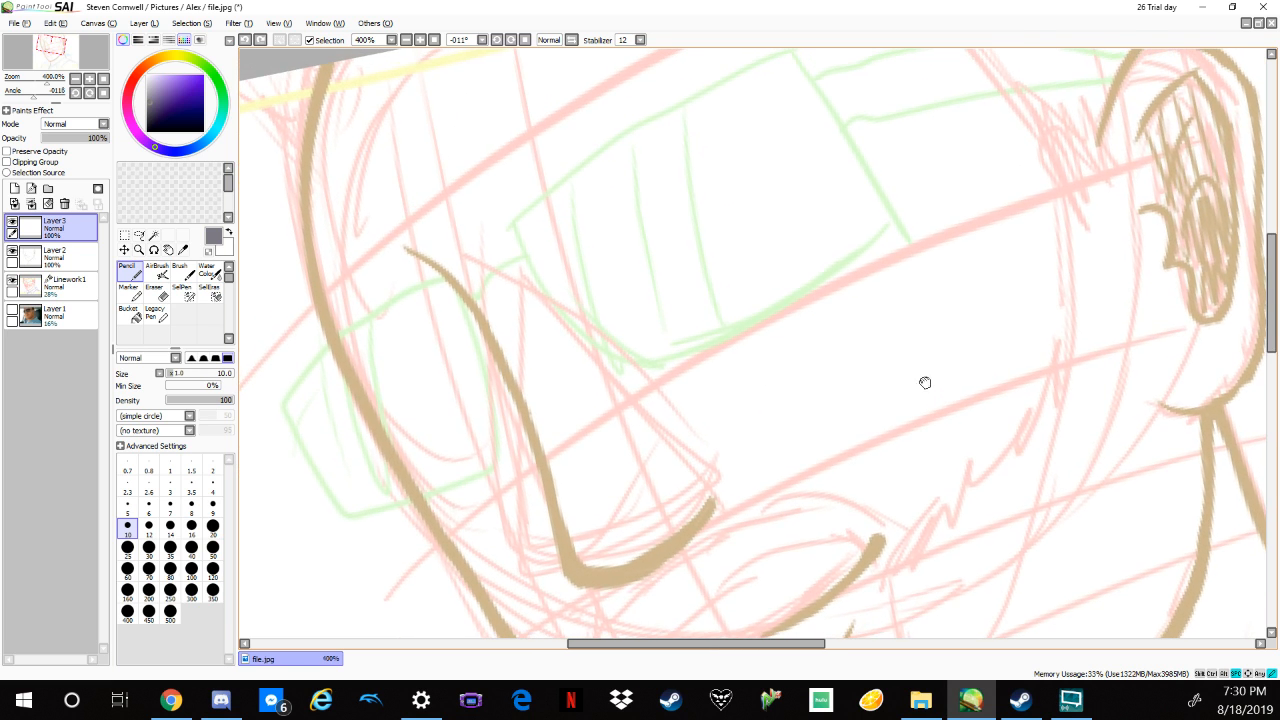
Try out purple-grey pupil dots and short eyelid strokes over both lenses on Layer 3, and undo the last three strokes.
{"action": "left_click", "coordinate": [62, 258]}
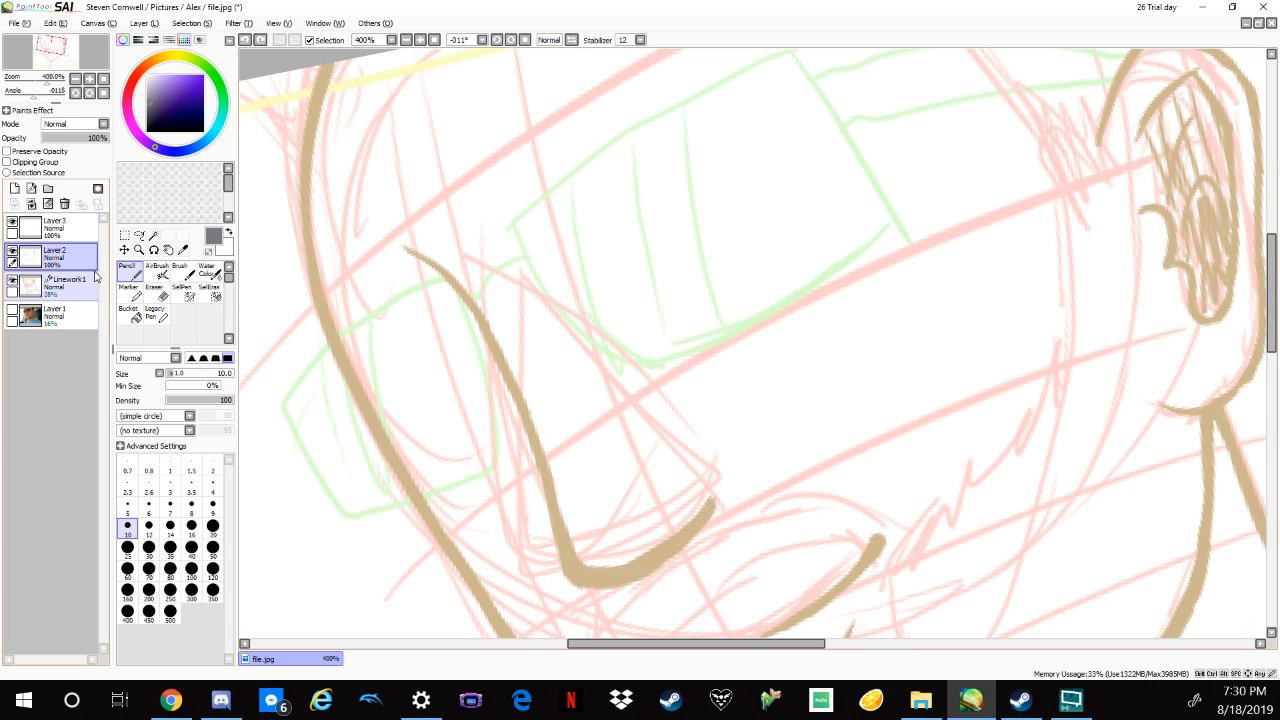
{"action": "left_click", "coordinate": [60, 226]}
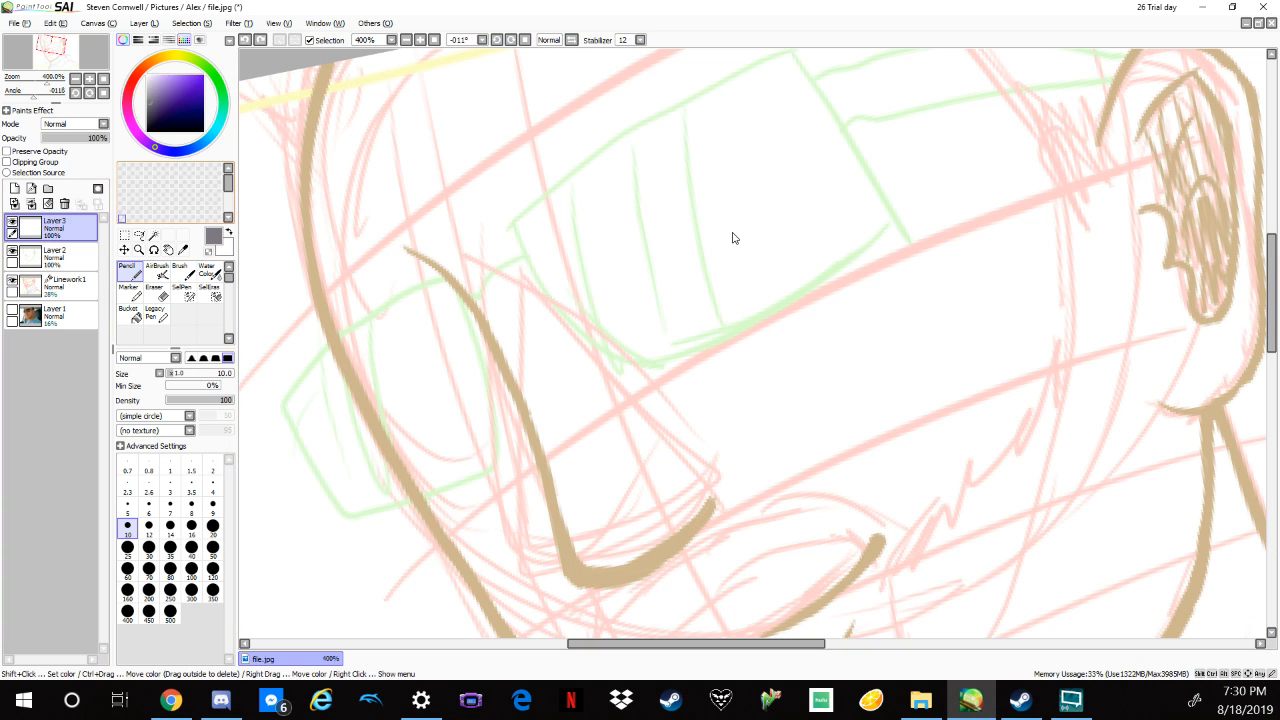
{"action": "left_click_drag", "start_coordinate": [783, 228], "coordinate": [795, 218]}
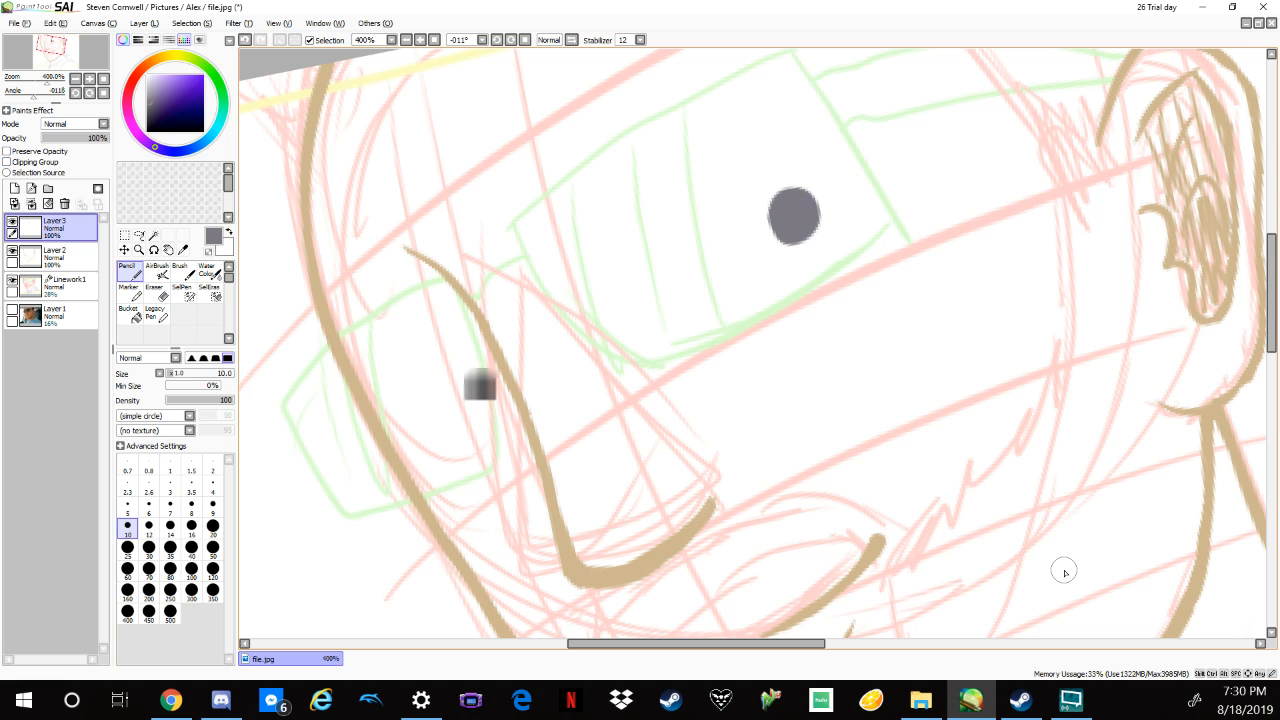
{"action": "left_click_drag", "start_coordinate": [698, 128], "coordinate": [736, 113]}
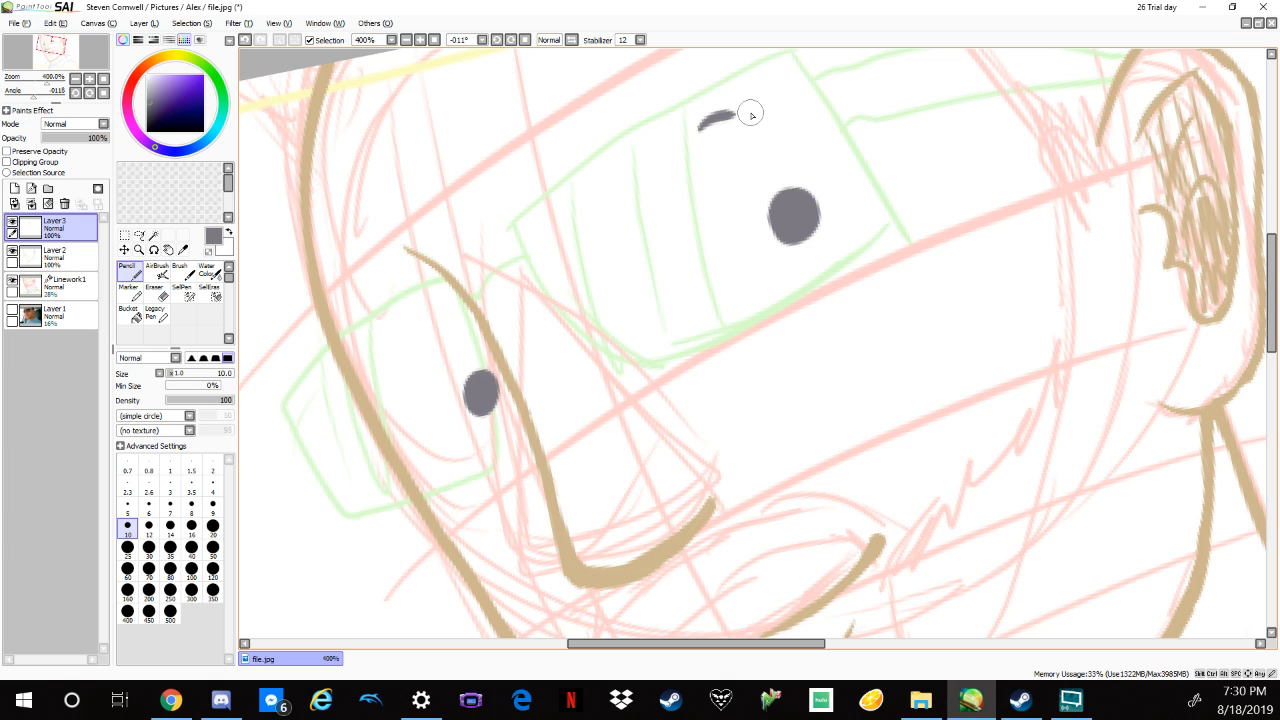
{"action": "left_click_drag", "start_coordinate": [392, 300], "coordinate": [418, 288]}
{"action": "scroll", "coordinate": [420, 291], "scroll_direction": "down", "scroll_amount": 2}
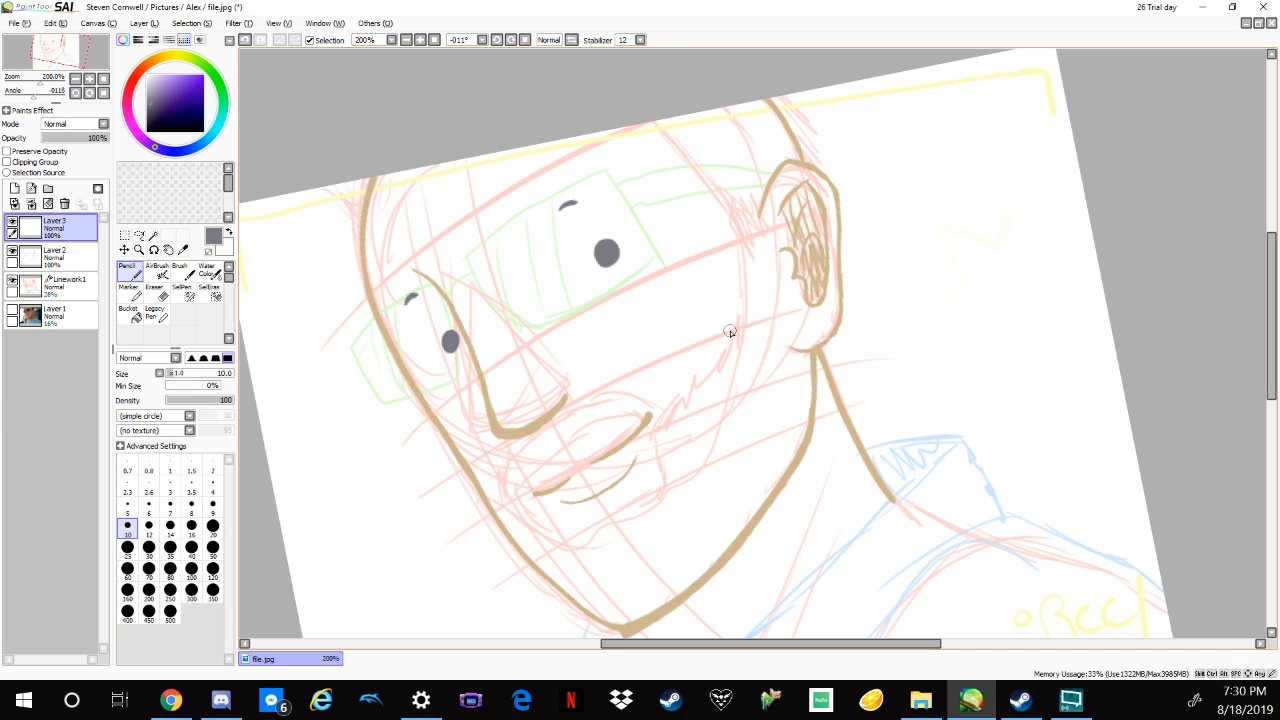
{"action": "key", "text": "ctrl+z"}
{"action": "key", "text": "ctrl+z"}
{"action": "key", "text": "ctrl+z"}
Sample the tan of the line art and hatch shading along the side of the nose bridge on Layer 2 with the Pencil.
{"action": "scroll", "coordinate": [728, 332], "scroll_direction": "up", "scroll_amount": 3}
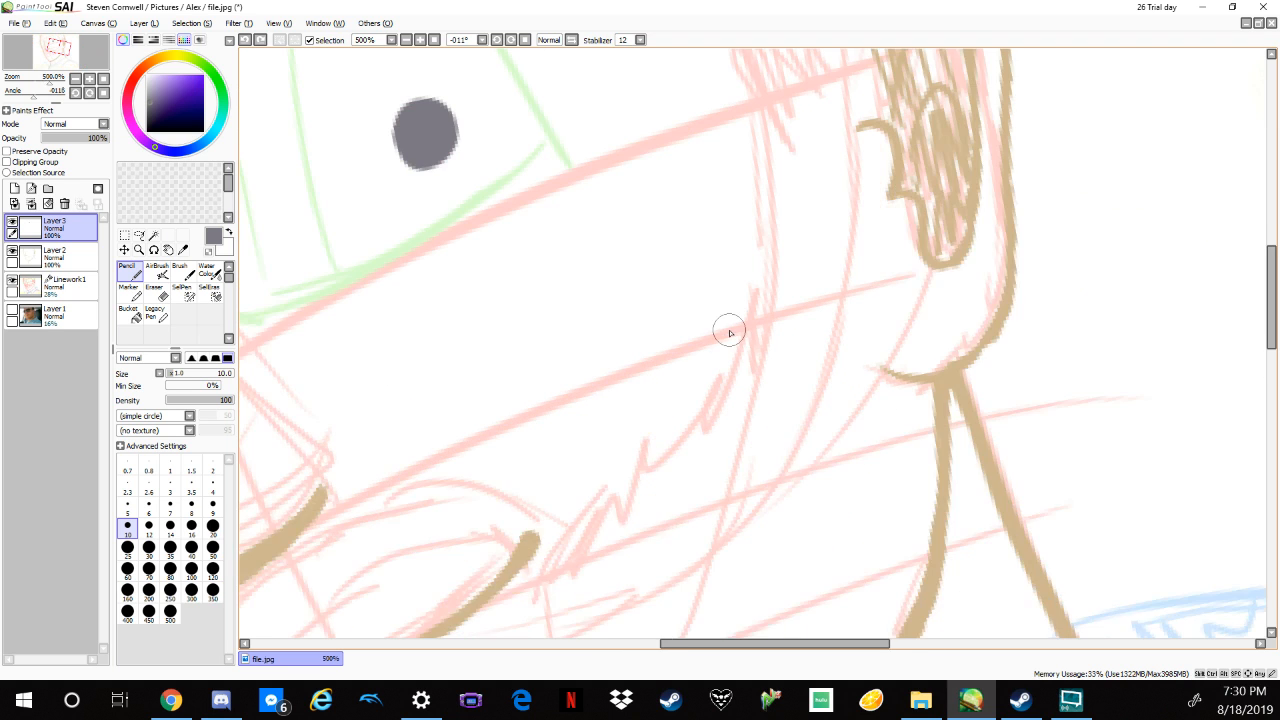
{"action": "scroll", "coordinate": [563, 331], "scroll_direction": "up", "scroll_amount": 1}
{"action": "mouse_move", "coordinate": [563, 331]}
{"action": "left_mouse_down"}
{"action": "mouse_move", "coordinate": [711, 360]}
{"action": "mouse_move", "coordinate": [1070, 346]}
{"action": "mouse_move", "coordinate": [1097, 318]}
{"action": "left_mouse_up"}
{"action": "left_click", "coordinate": [583, 610], "text": "alt"}
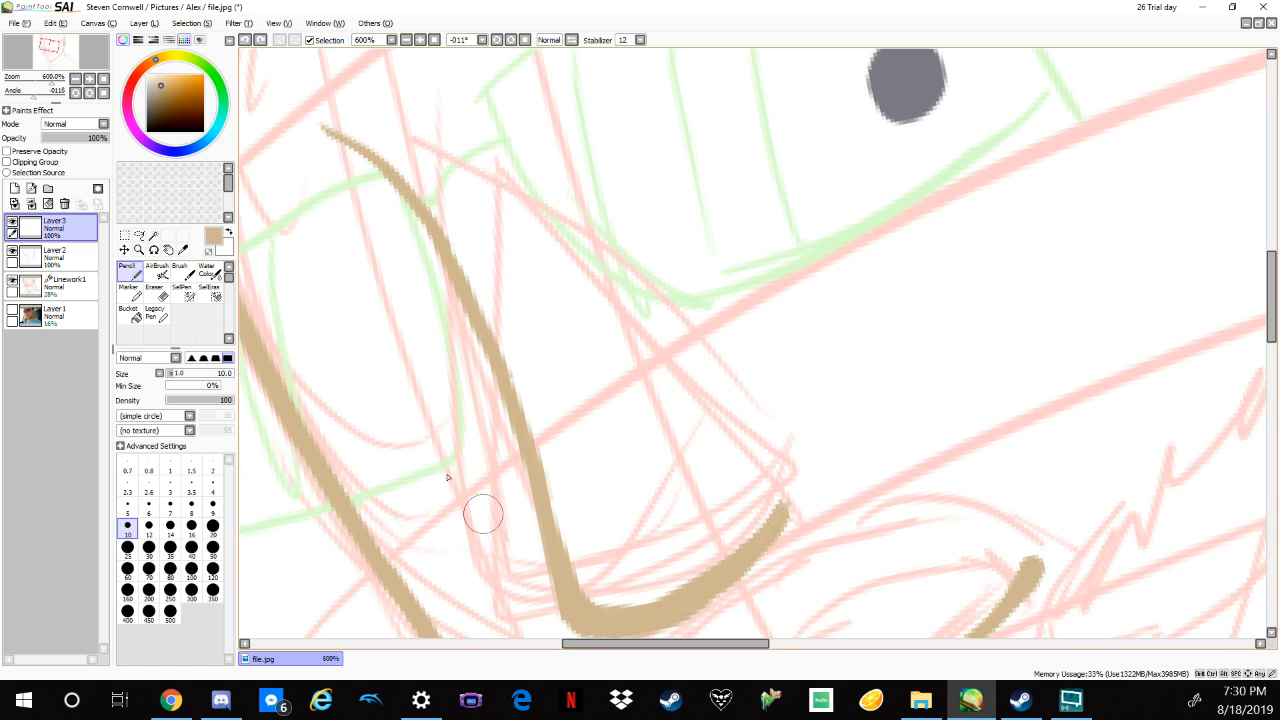
{"action": "left_click", "coordinate": [62, 256]}
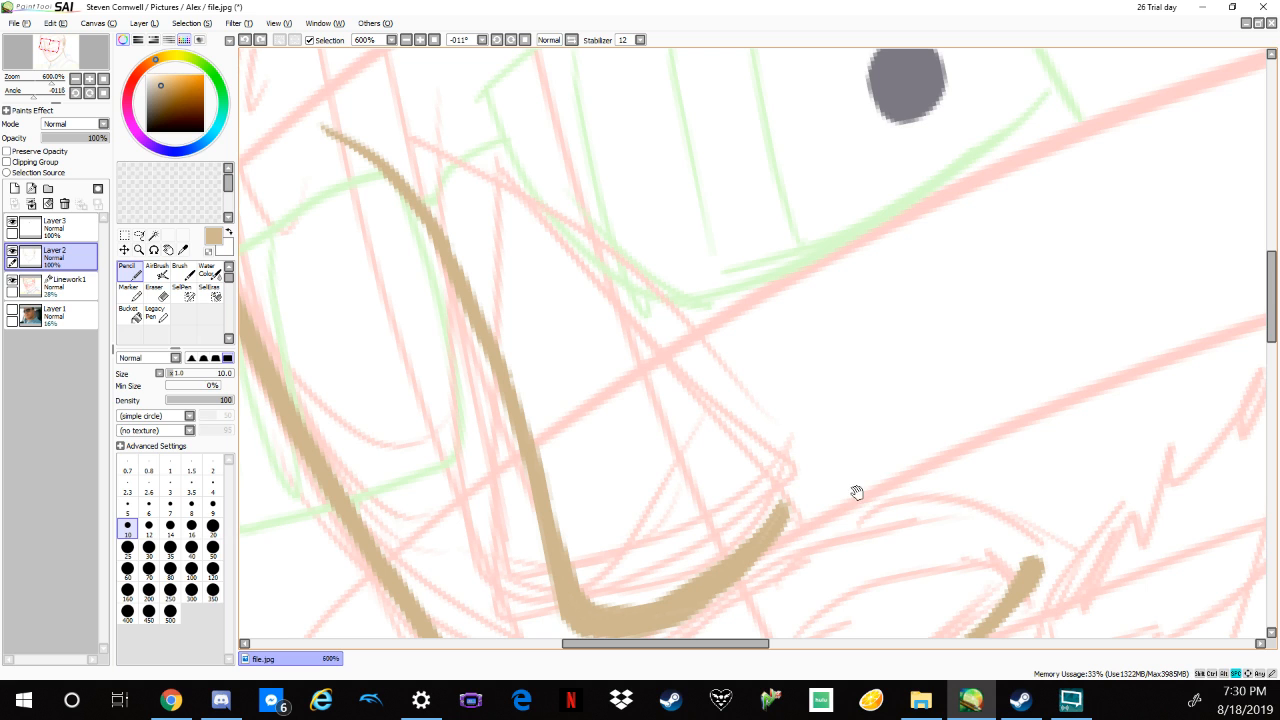
{"action": "left_click_drag", "start_coordinate": [857, 493], "coordinate": [820, 398]}
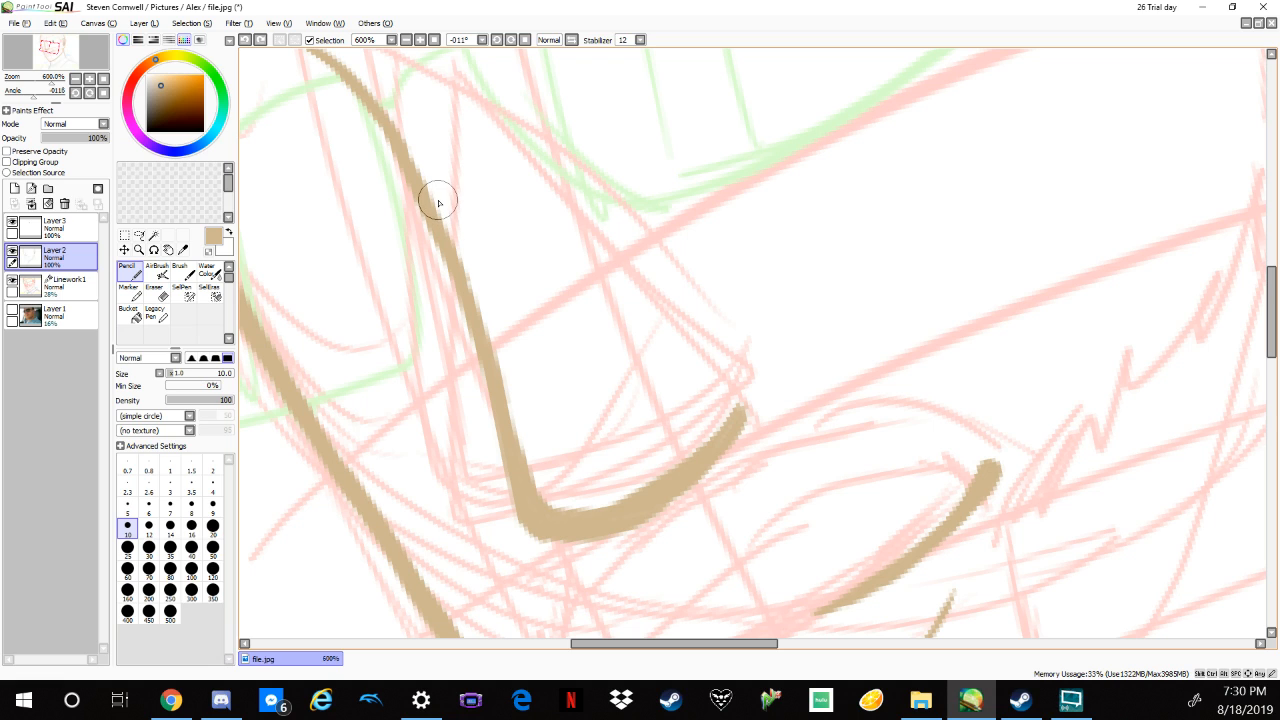
{"action": "mouse_move", "coordinate": [463, 261]}
{"action": "left_mouse_down"}
{"action": "mouse_move", "coordinate": [449, 170]}
{"action": "mouse_move", "coordinate": [509, 337]}
{"action": "mouse_move", "coordinate": [480, 108]}
{"action": "left_mouse_up"}
{"action": "mouse_move", "coordinate": [552, 298]}
{"action": "left_mouse_down"}
{"action": "mouse_move", "coordinate": [491, 177]}
{"action": "mouse_move", "coordinate": [640, 286]}
{"action": "mouse_move", "coordinate": [554, 154]}
{"action": "mouse_move", "coordinate": [586, 143]}
{"action": "mouse_move", "coordinate": [634, 239]}
{"action": "mouse_move", "coordinate": [578, 140]}
{"action": "mouse_move", "coordinate": [620, 250]}
{"action": "mouse_move", "coordinate": [540, 175]}
{"action": "mouse_move", "coordinate": [569, 263]}
{"action": "mouse_move", "coordinate": [545, 180]}
{"action": "mouse_move", "coordinate": [628, 273]}
{"action": "mouse_move", "coordinate": [529, 266]}
{"action": "mouse_move", "coordinate": [529, 340]}
{"action": "mouse_move", "coordinate": [449, 200]}
{"action": "mouse_move", "coordinate": [466, 223]}
{"action": "mouse_move", "coordinate": [468, 176]}
{"action": "mouse_move", "coordinate": [500, 243]}
{"action": "mouse_move", "coordinate": [523, 180]}
{"action": "mouse_move", "coordinate": [610, 272]}
{"action": "mouse_move", "coordinate": [533, 168]}
{"action": "mouse_move", "coordinate": [632, 255]}
{"action": "mouse_move", "coordinate": [580, 190]}
{"action": "left_mouse_up"}
{"action": "scroll", "coordinate": [766, 271], "scroll_direction": "down", "scroll_amount": 4}
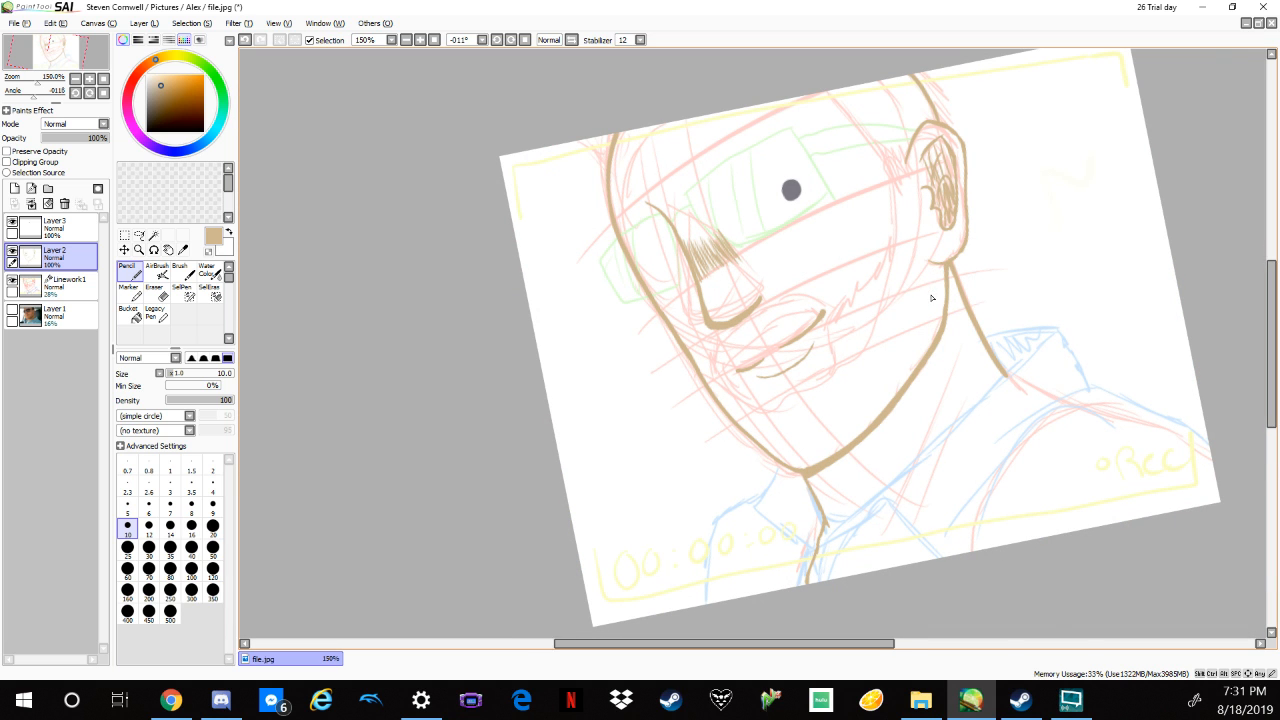
Sample the purple-grey from the pupil dot, erase the dot on Layer 3 with the Eraser at size 28, and set the Eraser size to 7.
{"action": "scroll", "coordinate": [930, 291], "scroll_direction": "up", "scroll_amount": 3}
{"action": "left_click_drag", "start_coordinate": [663, 270], "coordinate": [926, 528]}
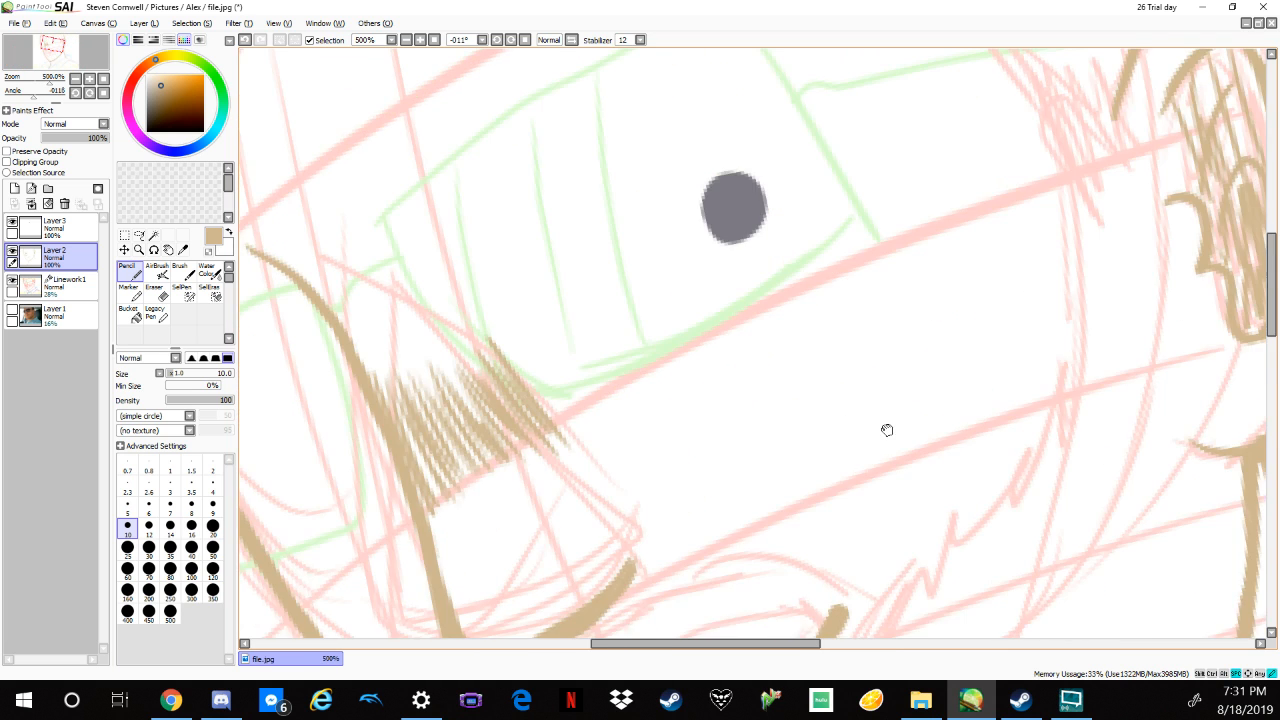
{"action": "left_click_drag", "start_coordinate": [759, 240], "coordinate": [838, 277]}
{"action": "right_click", "coordinate": [809, 242]}
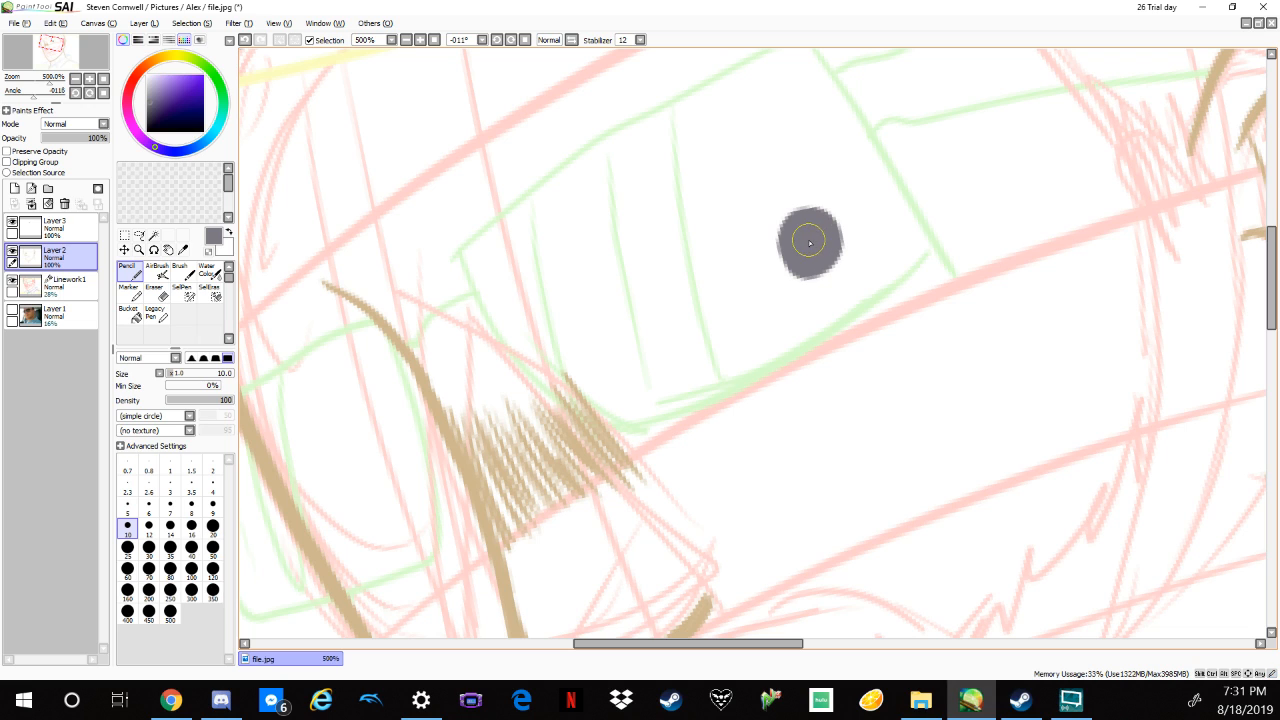
{"action": "left_click", "coordinate": [94, 229]}
{"action": "left_click", "coordinate": [160, 293]}
{"action": "mouse_move", "coordinate": [813, 232]}
{"action": "left_mouse_down"}
{"action": "mouse_move", "coordinate": [837, 243]}
{"action": "mouse_move", "coordinate": [815, 243]}
{"action": "left_mouse_up"}
{"action": "left_click_drag", "start_coordinate": [170, 374], "coordinate": [186, 374]}
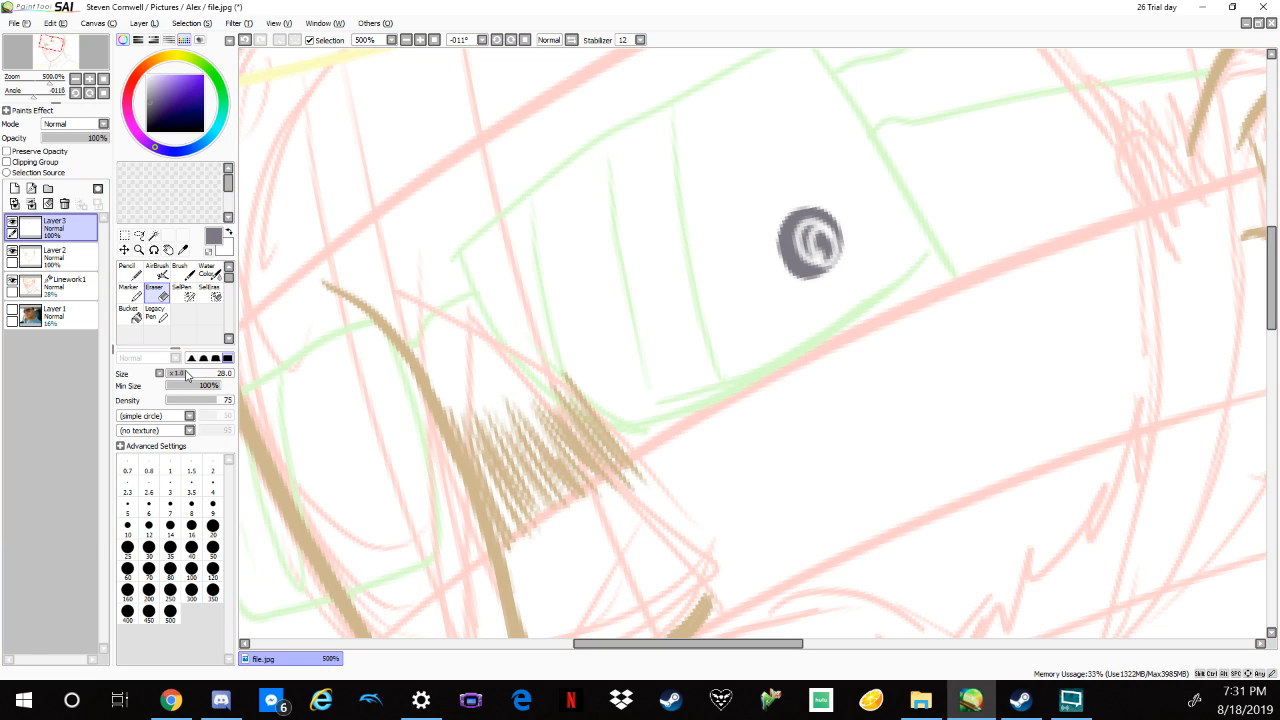
{"action": "mouse_move", "coordinate": [795, 228]}
{"action": "left_mouse_down"}
{"action": "mouse_move", "coordinate": [823, 254]}
{"action": "mouse_move", "coordinate": [790, 240]}
{"action": "left_mouse_up"}
{"action": "left_click", "coordinate": [170, 507]}
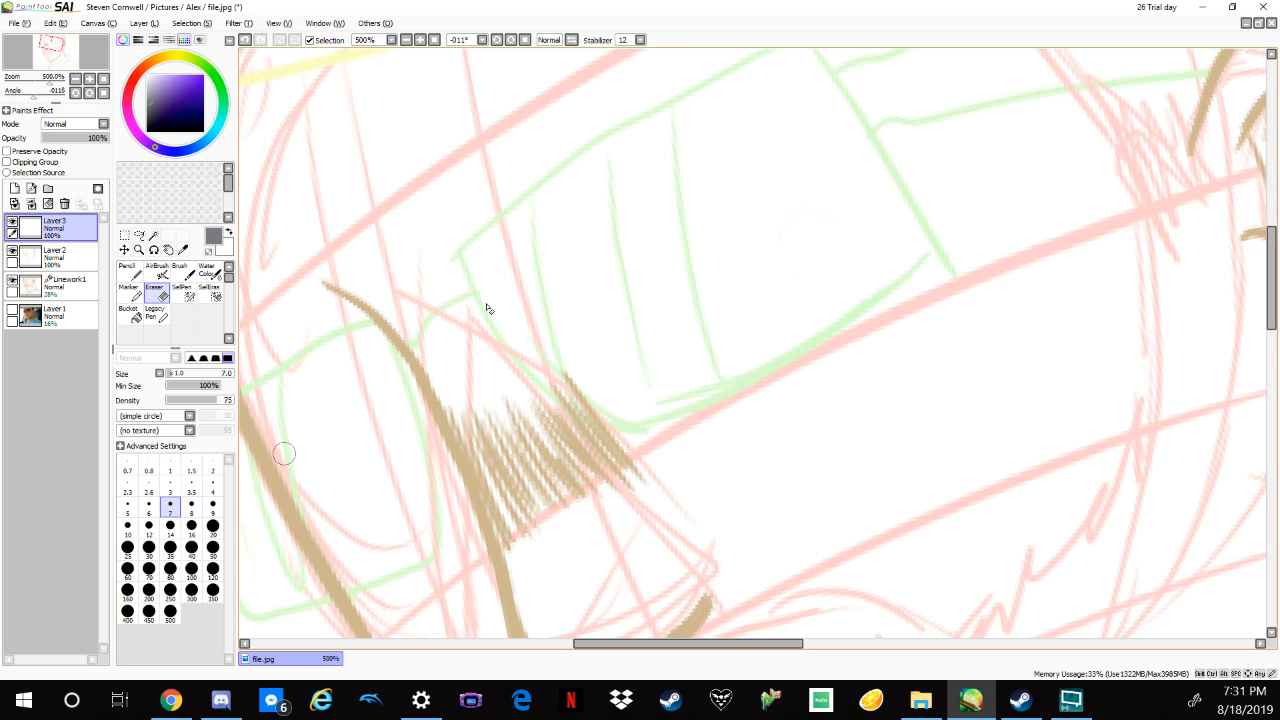
Test the Pencil with a wavy purple-grey stroke across the larger lens, and undo it.
{"action": "key", "text": "n"}
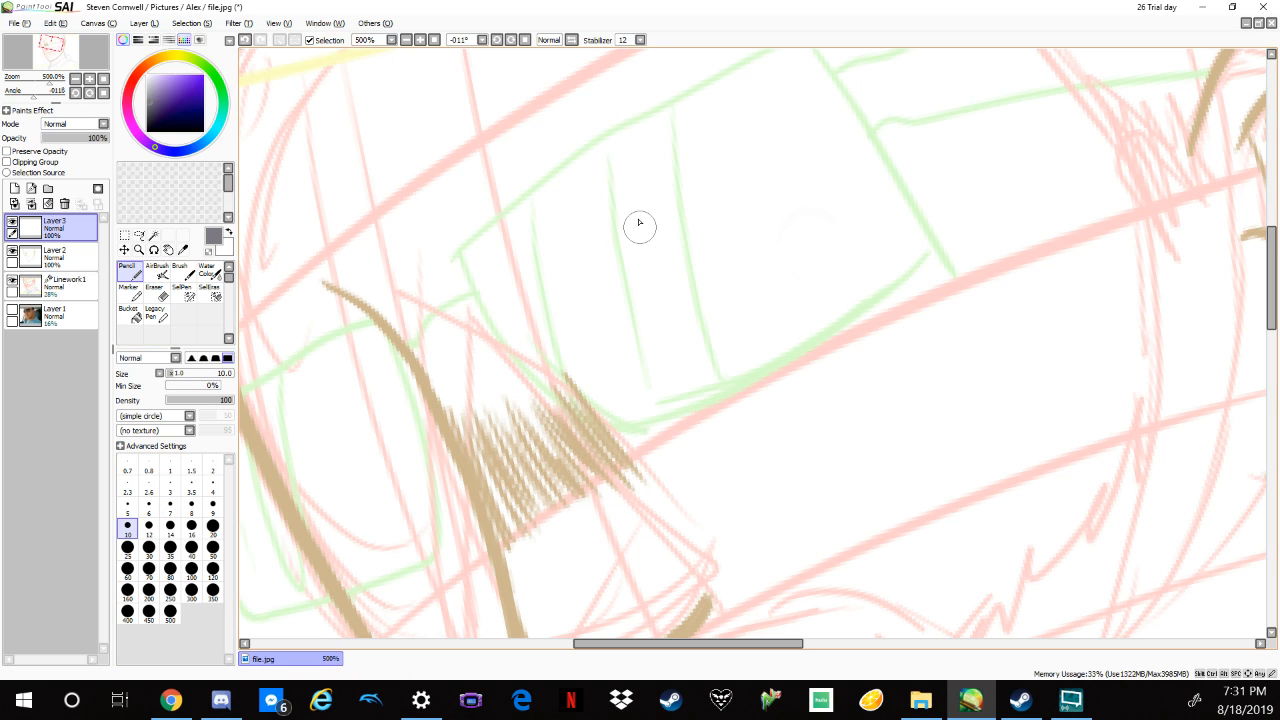
{"action": "left_click_drag", "start_coordinate": [626, 184], "coordinate": [907, 195]}
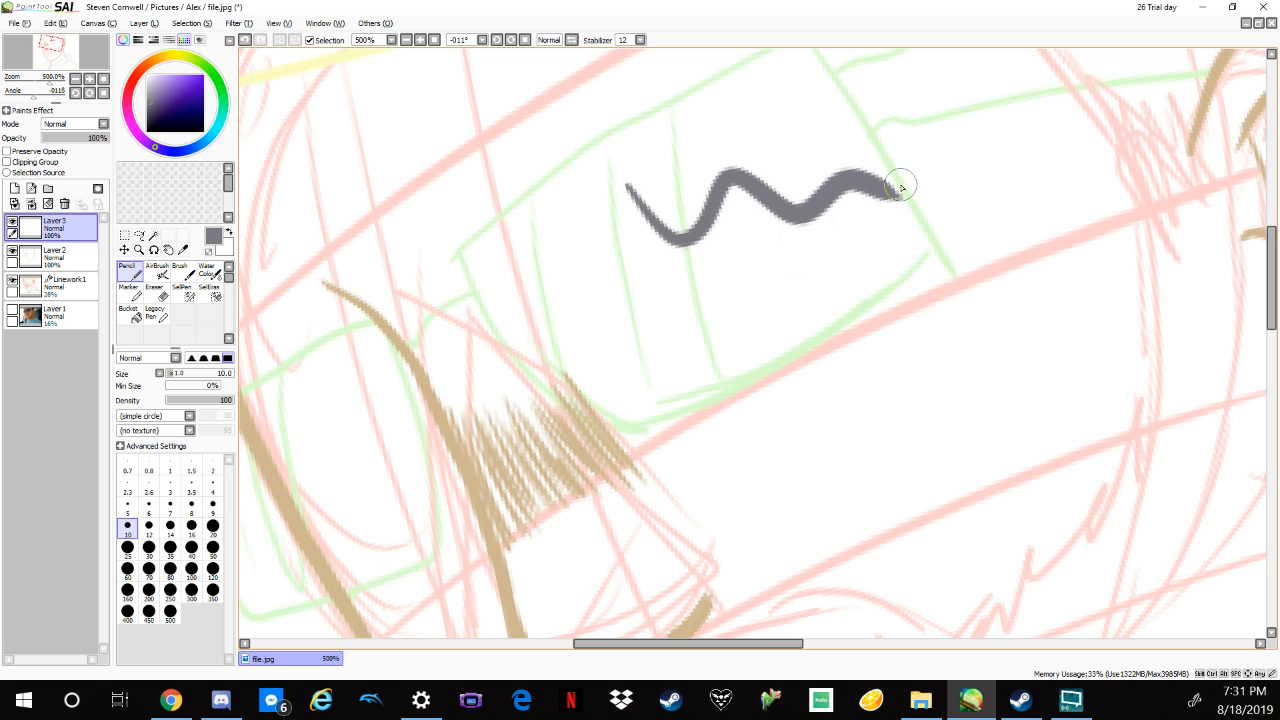
{"action": "key", "text": "ctrl+z"}
Draw the purple-grey upper eyelid line inside the larger lens with the Pencil, bending it down into a thick outer corner.
{"action": "mouse_move", "coordinate": [808, 257]}
{"action": "left_mouse_down"}
{"action": "mouse_move", "coordinate": [769, 304]}
{"action": "mouse_move", "coordinate": [834, 251]}
{"action": "mouse_move", "coordinate": [866, 357]}
{"action": "mouse_move", "coordinate": [800, 366]}
{"action": "left_mouse_up"}
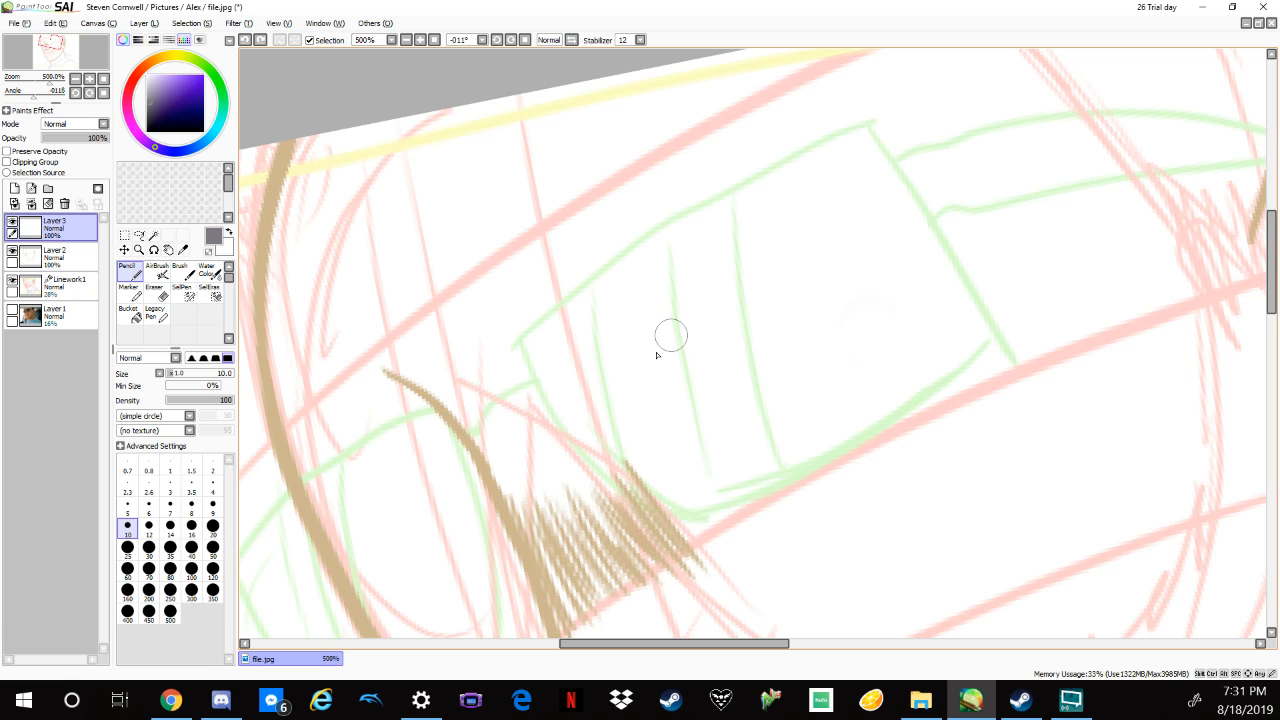
{"action": "mouse_move", "coordinate": [620, 392]}
{"action": "left_mouse_down"}
{"action": "mouse_move", "coordinate": [666, 333]}
{"action": "mouse_move", "coordinate": [649, 343]}
{"action": "mouse_move", "coordinate": [683, 332]}
{"action": "mouse_move", "coordinate": [641, 353]}
{"action": "mouse_move", "coordinate": [790, 286]}
{"action": "mouse_move", "coordinate": [755, 312]}
{"action": "mouse_move", "coordinate": [737, 317]}
{"action": "mouse_move", "coordinate": [813, 266]}
{"action": "left_mouse_up"}
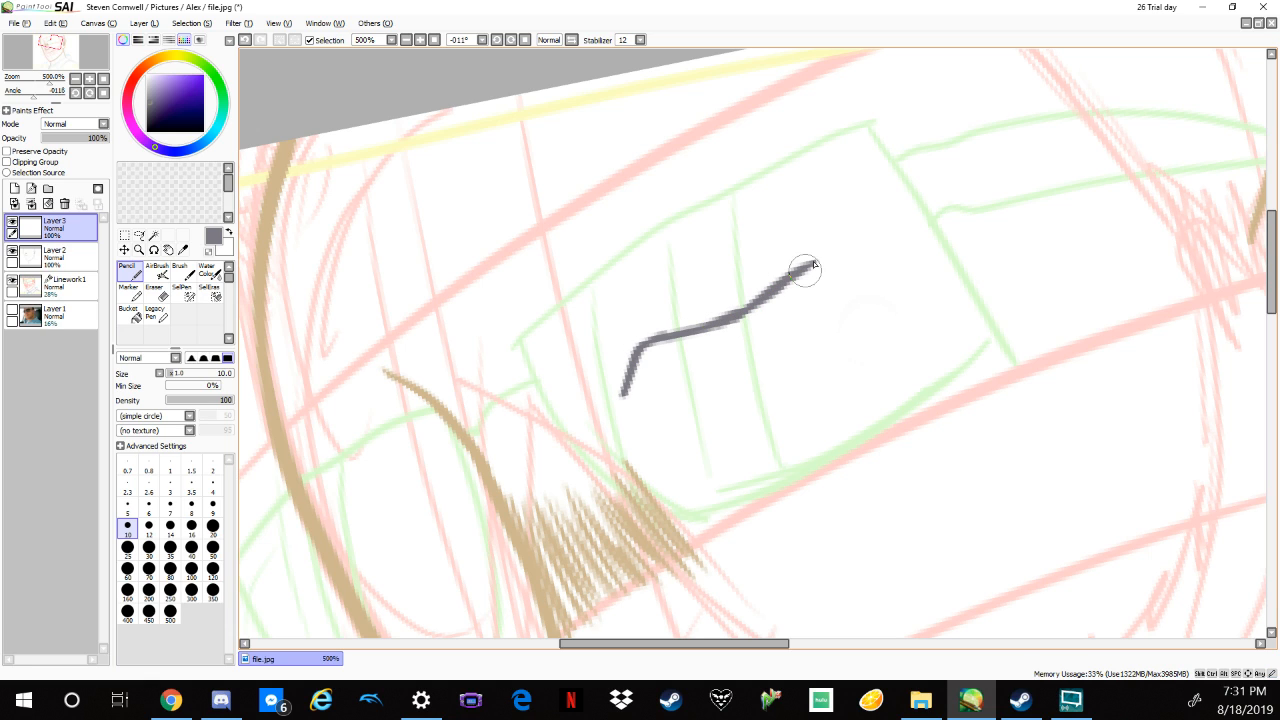
{"action": "left_click_drag", "start_coordinate": [697, 331], "coordinate": [872, 232]}
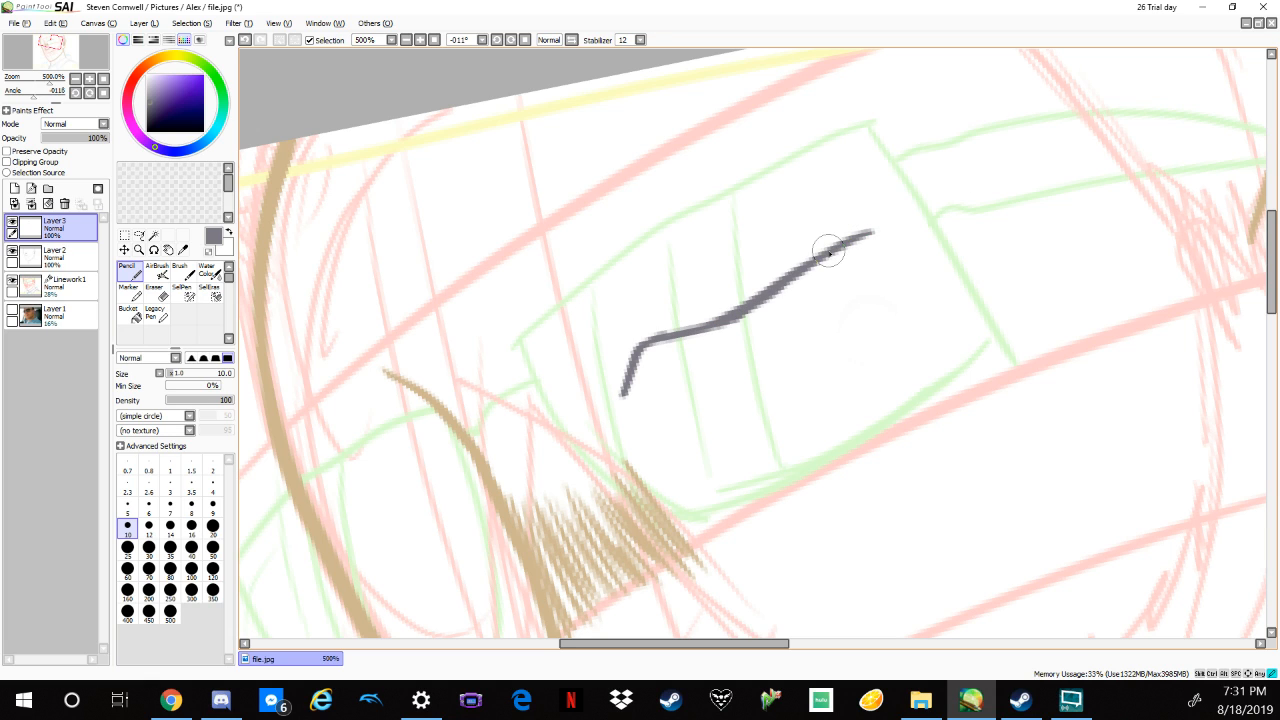
{"action": "mouse_move", "coordinate": [828, 252]}
{"action": "left_mouse_down"}
{"action": "mouse_move", "coordinate": [896, 245]}
{"action": "mouse_move", "coordinate": [847, 251]}
{"action": "mouse_move", "coordinate": [725, 320]}
{"action": "mouse_move", "coordinate": [679, 327]}
{"action": "mouse_move", "coordinate": [743, 309]}
{"action": "mouse_move", "coordinate": [841, 232]}
{"action": "left_mouse_up"}
{"action": "key", "text": "ctrl+z"}
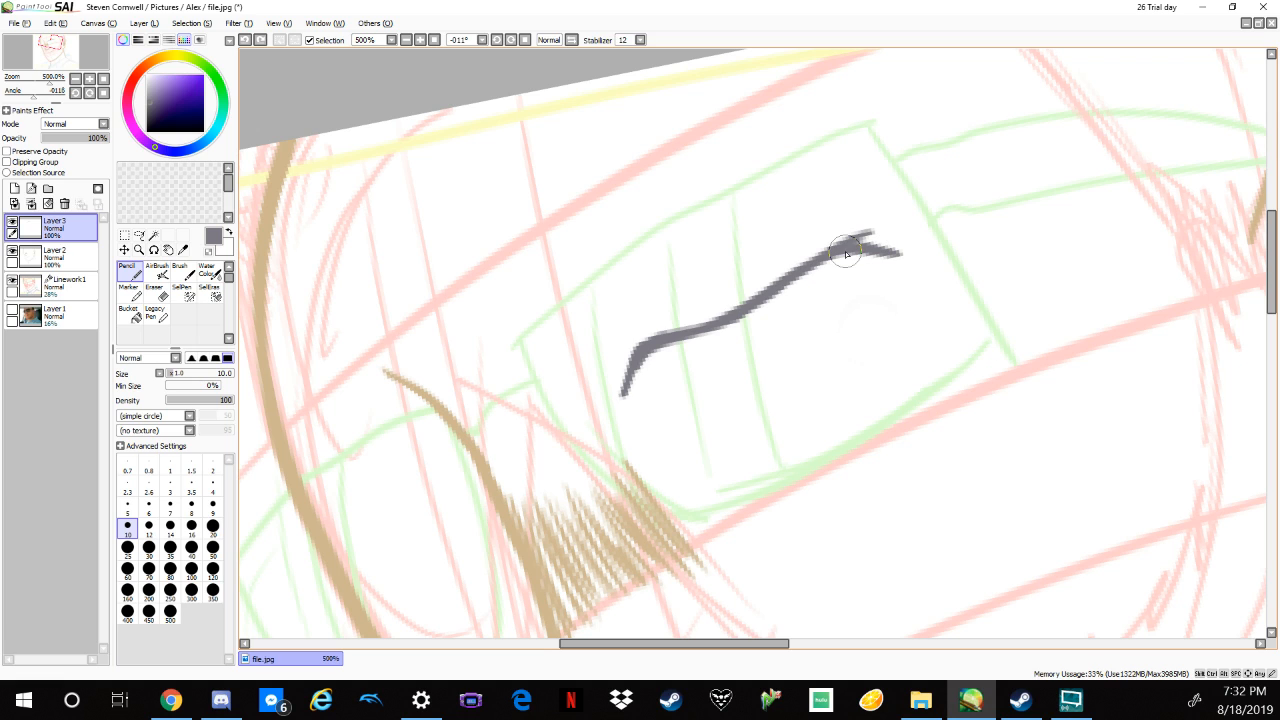
{"action": "left_click_drag", "start_coordinate": [845, 254], "coordinate": [893, 258]}
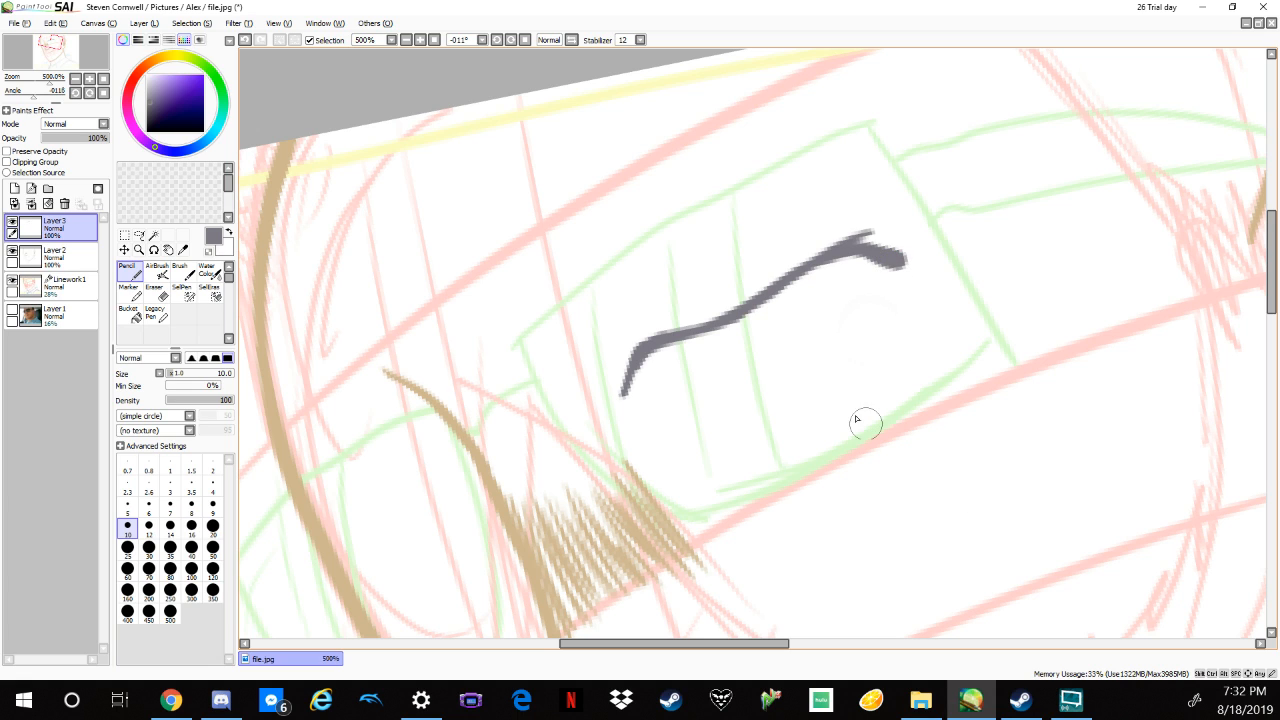
Erase the middle of the upper eyelid line at size 7 and bridge the gap with a straighter Pencil stroke.
{"action": "left_click", "coordinate": [154, 292]}
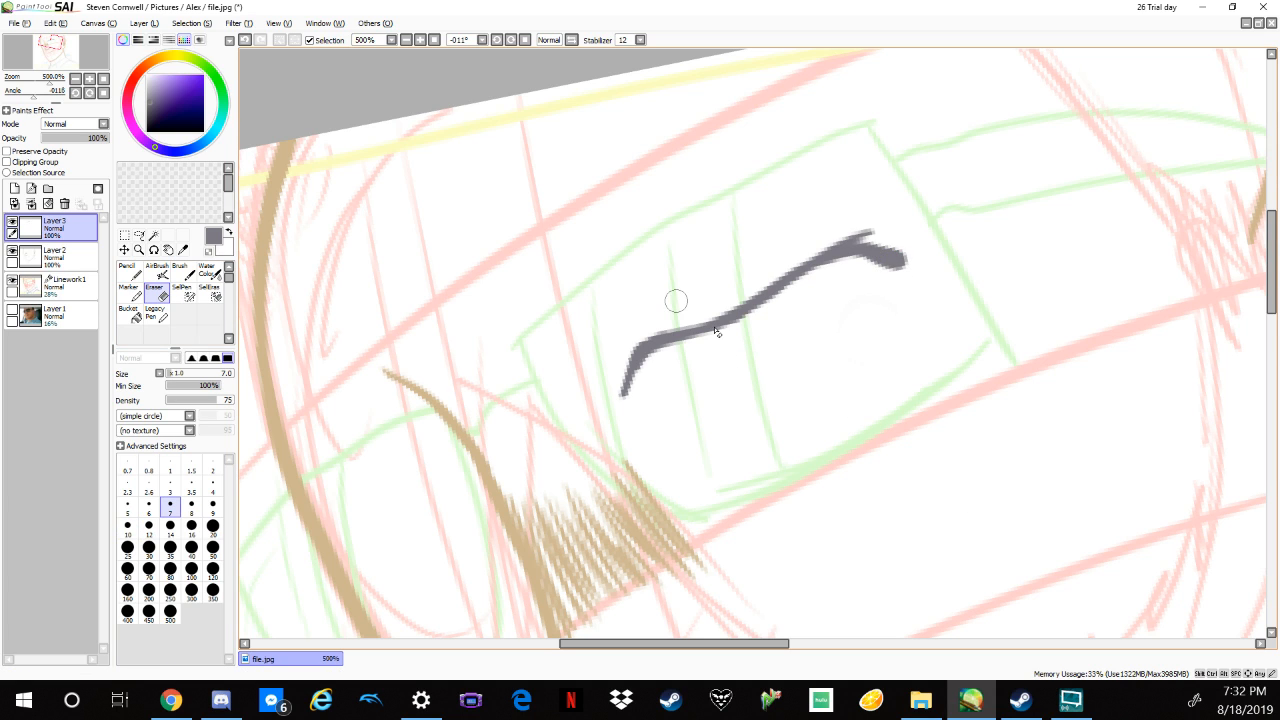
{"action": "mouse_move", "coordinate": [690, 338]}
{"action": "left_mouse_down"}
{"action": "mouse_move", "coordinate": [750, 295]}
{"action": "mouse_move", "coordinate": [730, 296]}
{"action": "left_mouse_up"}
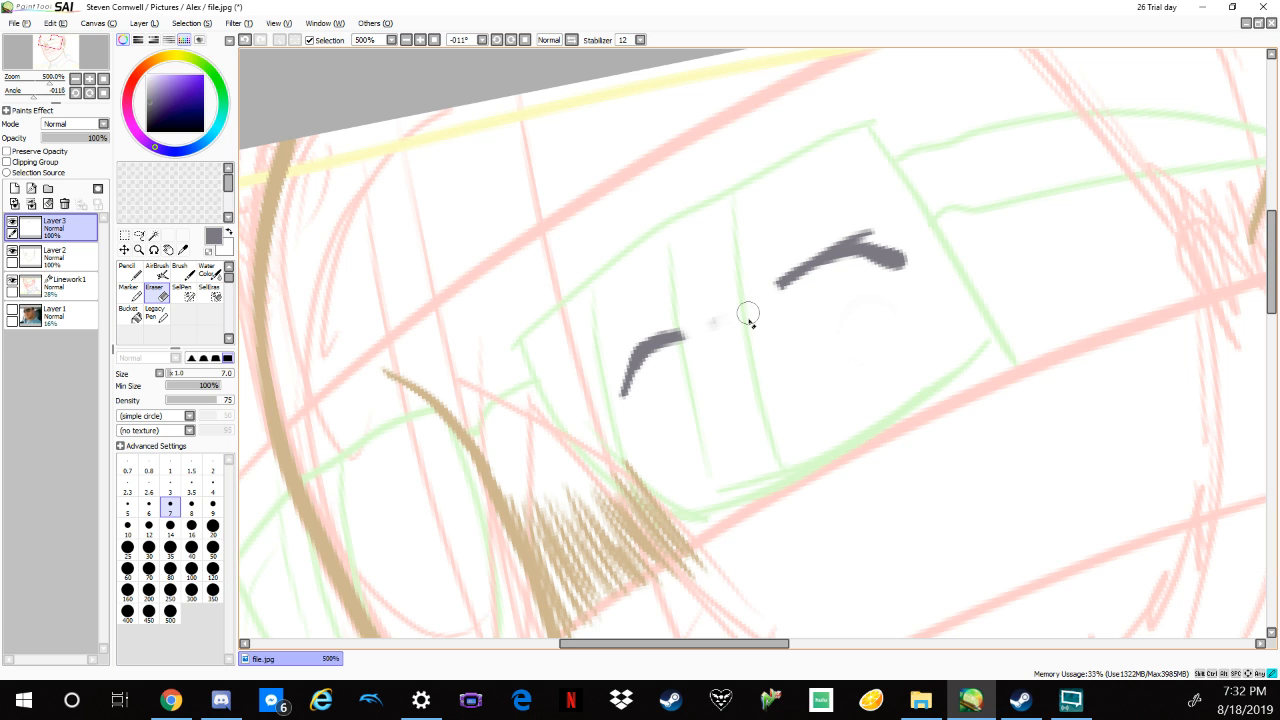
{"action": "left_click", "coordinate": [498, 40]}
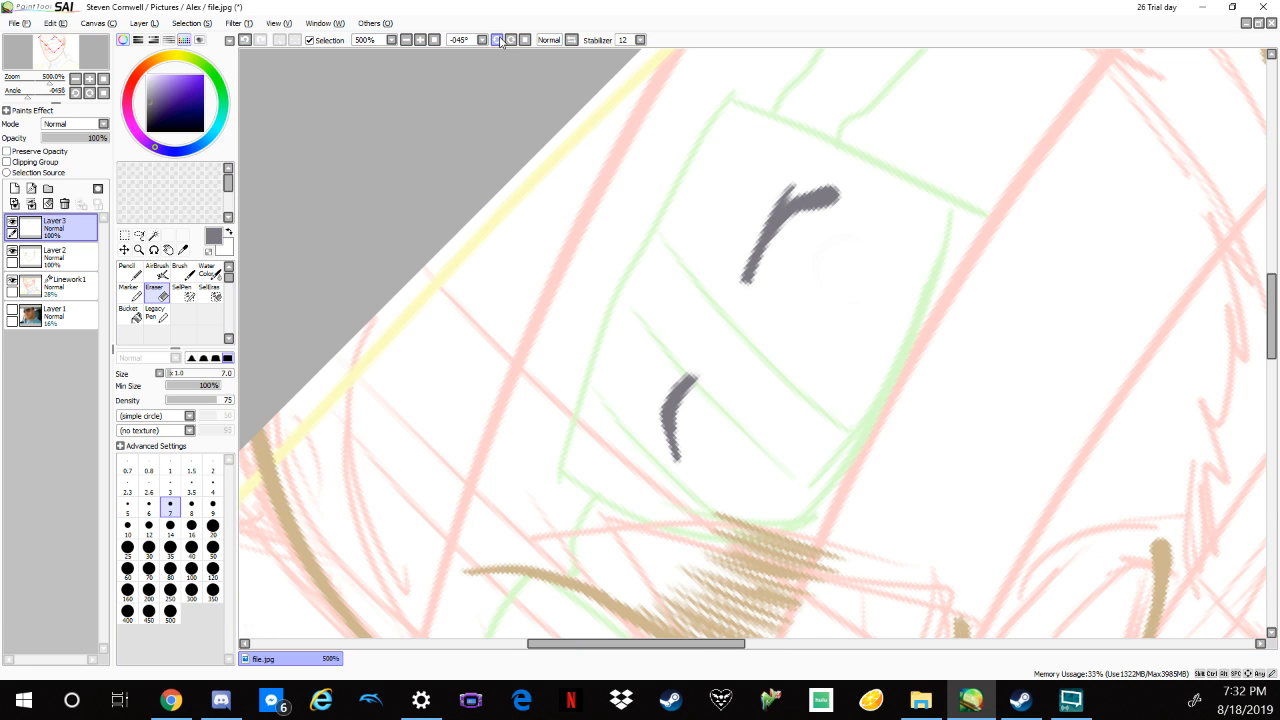
{"action": "scroll", "coordinate": [794, 351], "scroll_direction": "up", "scroll_amount": 5}
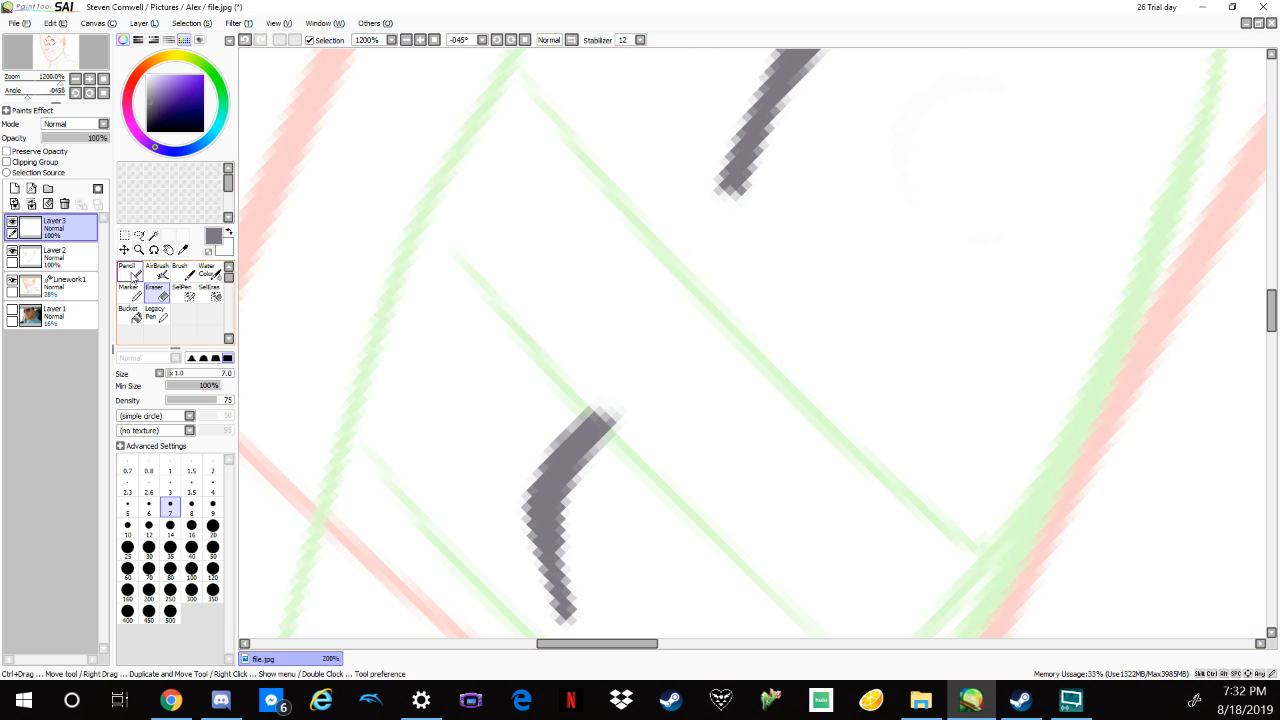
{"action": "left_click", "coordinate": [132, 276]}
{"action": "mouse_move", "coordinate": [737, 174]}
{"action": "left_mouse_down"}
{"action": "mouse_move", "coordinate": [589, 425]}
{"action": "mouse_move", "coordinate": [726, 206]}
{"action": "mouse_move", "coordinate": [743, 129]}
{"action": "mouse_move", "coordinate": [739, 165]}
{"action": "left_mouse_up"}
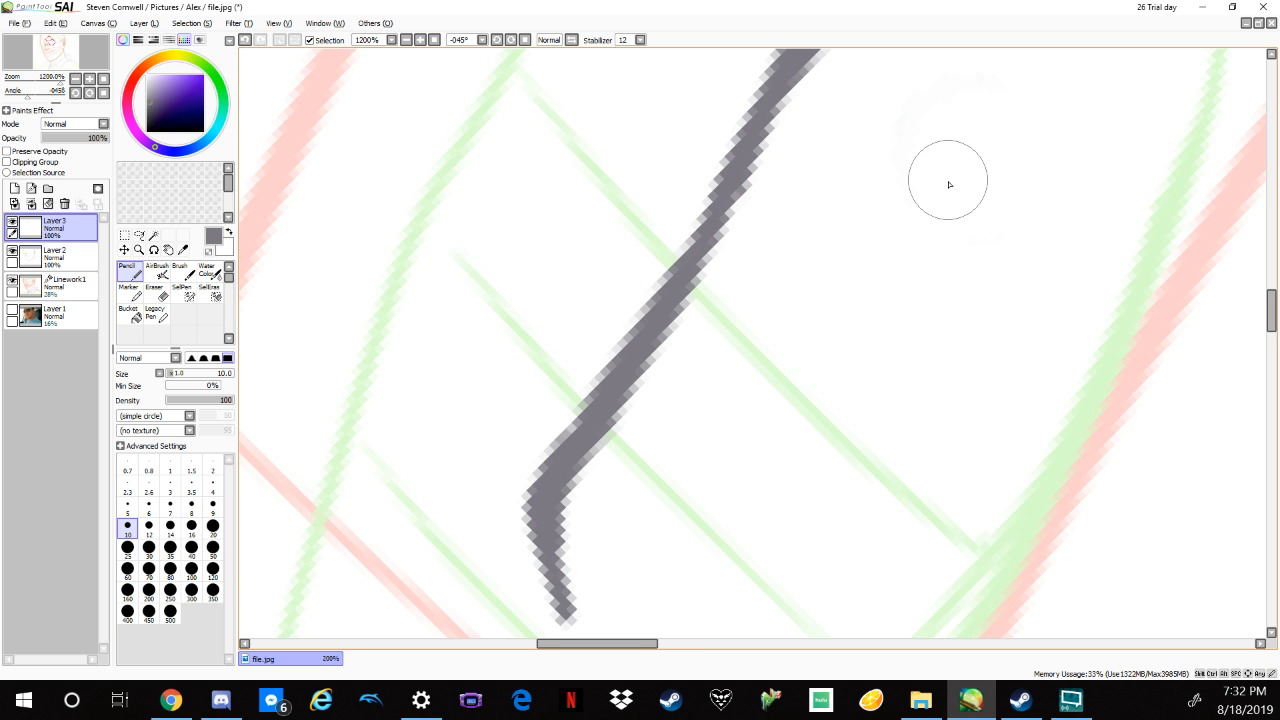
Add a short second Pencil stroke branching from the inner end of the upper eyelid line.
{"action": "scroll", "coordinate": [940, 175], "scroll_direction": "down", "scroll_amount": 1}
{"action": "scroll", "coordinate": [908, 143], "scroll_direction": "down", "scroll_amount": 1}
{"action": "left_click", "coordinate": [512, 42]}
{"action": "left_click", "coordinate": [512, 42]}
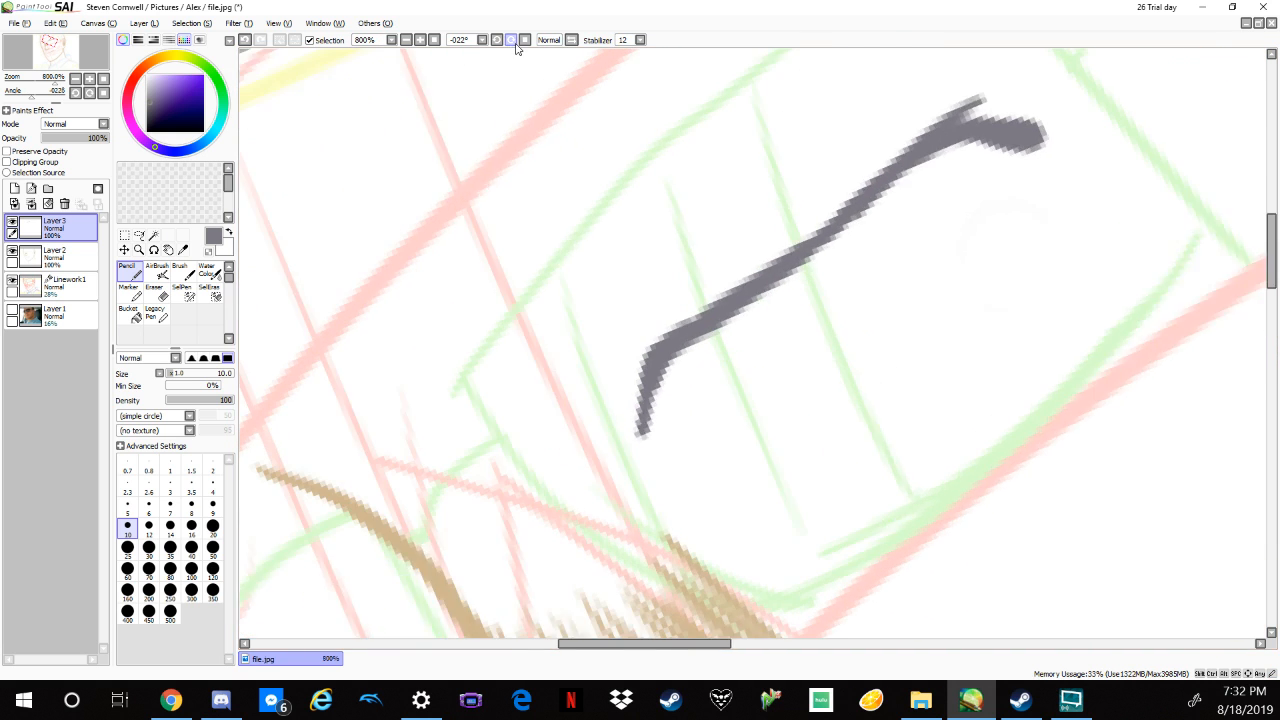
{"action": "left_click", "coordinate": [512, 42]}
{"action": "left_click", "coordinate": [512, 42]}
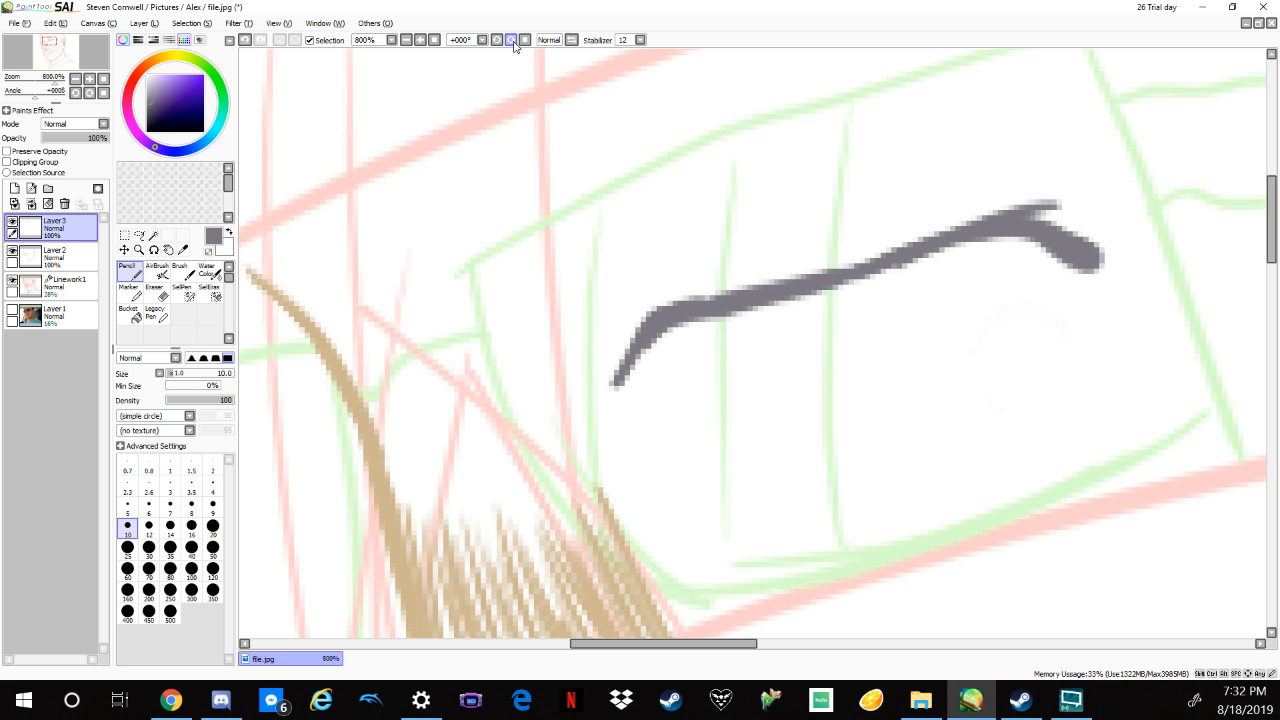
{"action": "mouse_move", "coordinate": [749, 309]}
{"action": "left_mouse_down"}
{"action": "mouse_move", "coordinate": [686, 314]}
{"action": "mouse_move", "coordinate": [657, 294]}
{"action": "mouse_move", "coordinate": [628, 330]}
{"action": "left_mouse_up"}
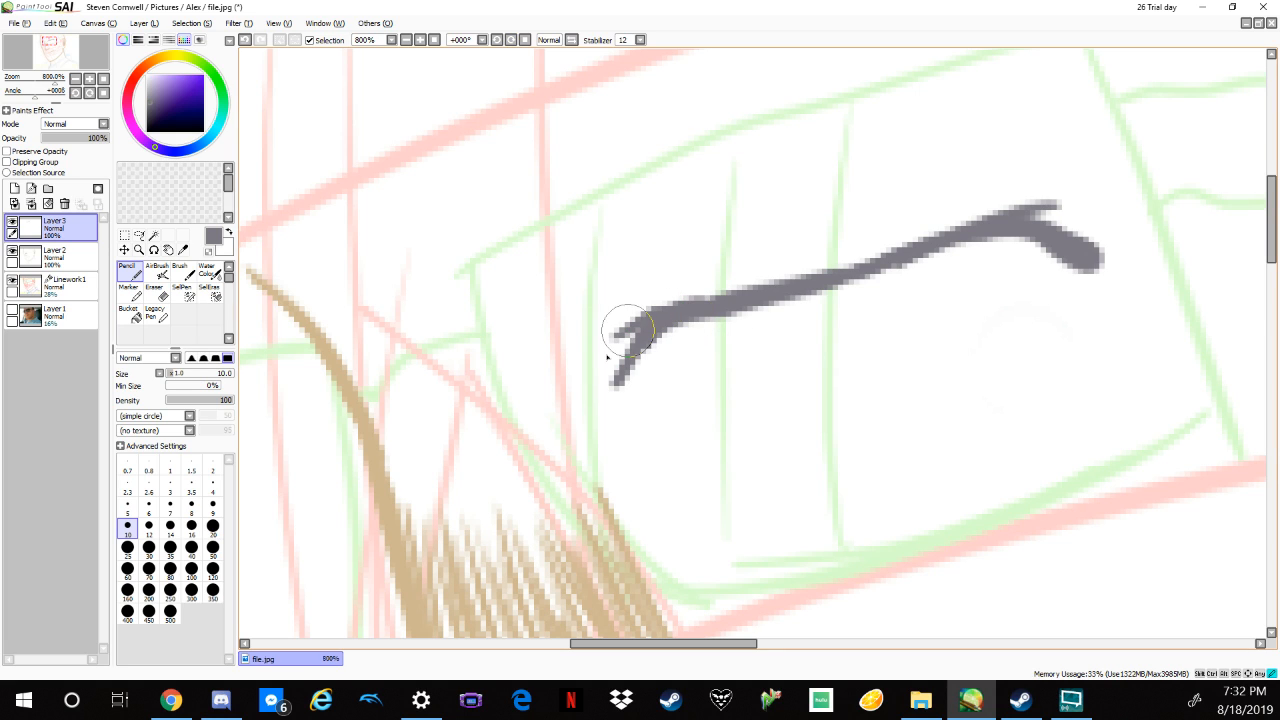
Erase the stray spur above the upper eyelid's outer corner and thicken that corner with the Pencil.
{"action": "left_click", "coordinate": [155, 292]}
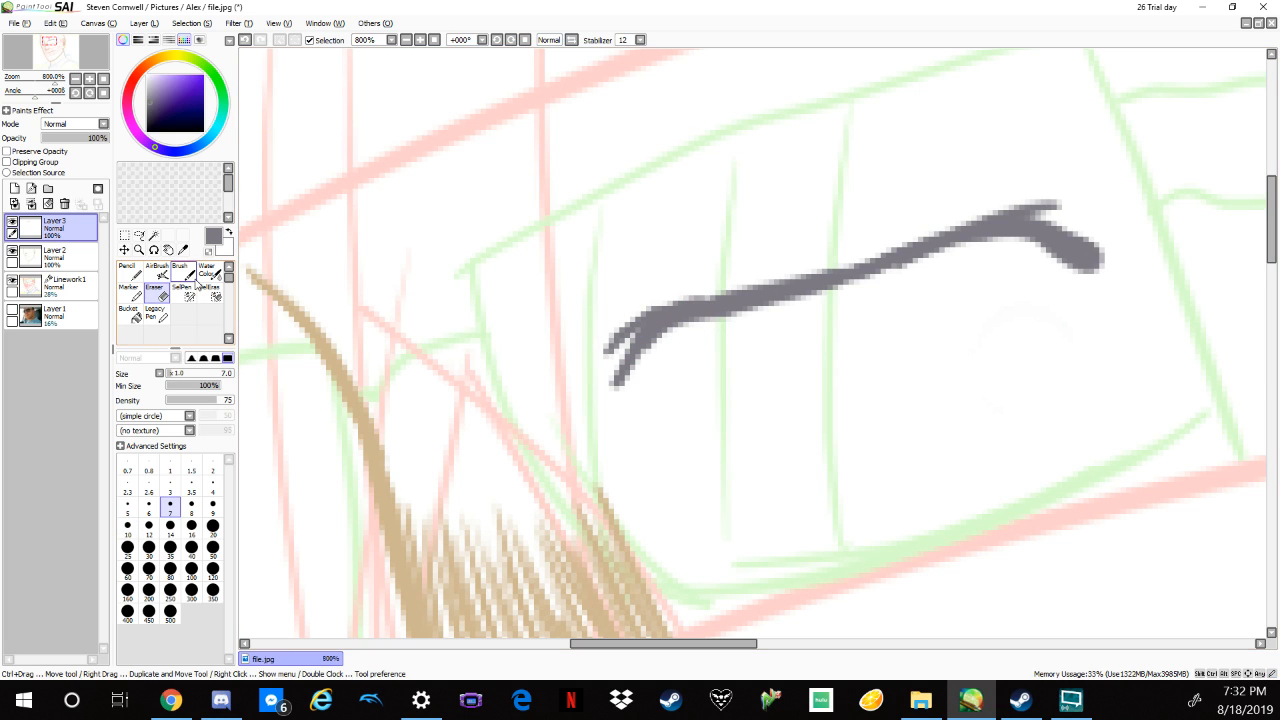
{"action": "left_click_drag", "start_coordinate": [1060, 198], "coordinate": [1020, 205]}
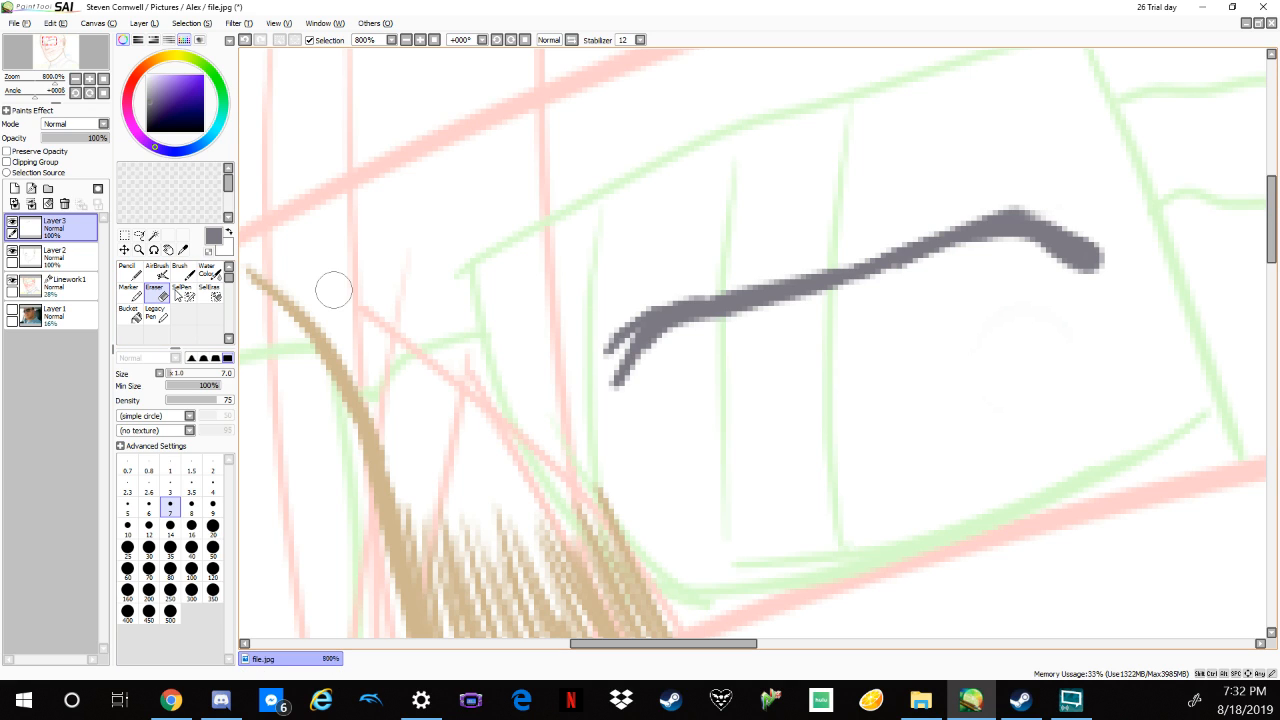
{"action": "key", "text": "n"}
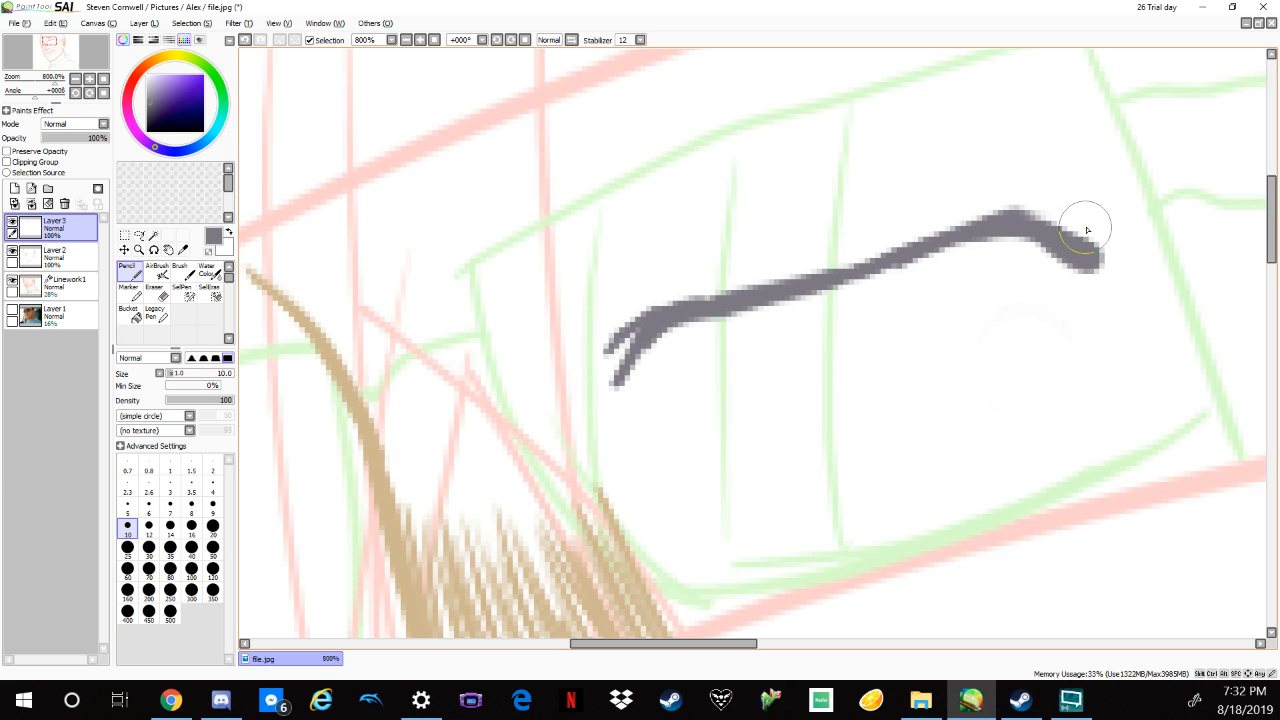
{"action": "mouse_move", "coordinate": [1087, 230]}
{"action": "left_mouse_down"}
{"action": "mouse_move", "coordinate": [1034, 207]}
{"action": "mouse_move", "coordinate": [1025, 219]}
{"action": "mouse_move", "coordinate": [1071, 214]}
{"action": "mouse_move", "coordinate": [1091, 248]}
{"action": "mouse_move", "coordinate": [1069, 232]}
{"action": "mouse_move", "coordinate": [948, 250]}
{"action": "mouse_move", "coordinate": [657, 314]}
{"action": "left_mouse_up"}
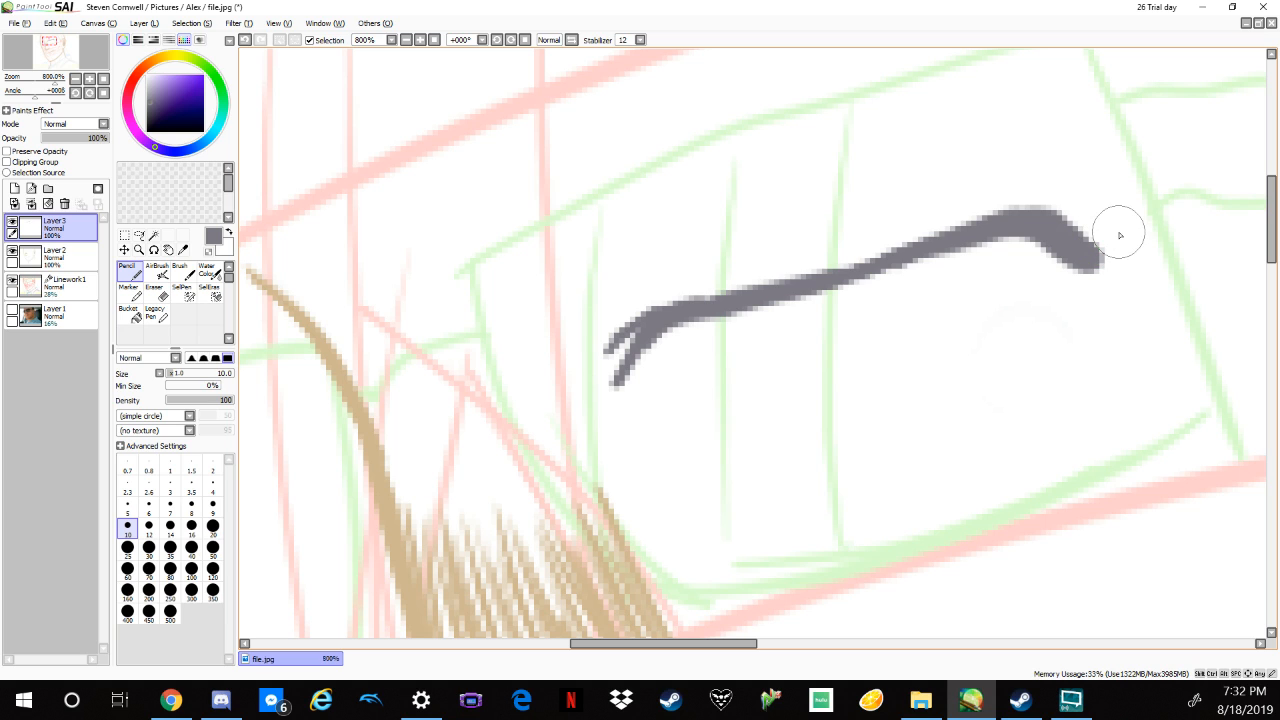
Draw the curved lower eyelid line in purple-grey below the upper lid and thicken it toward the outer corner.
{"action": "left_click_drag", "start_coordinate": [1044, 439], "coordinate": [930, 258]}
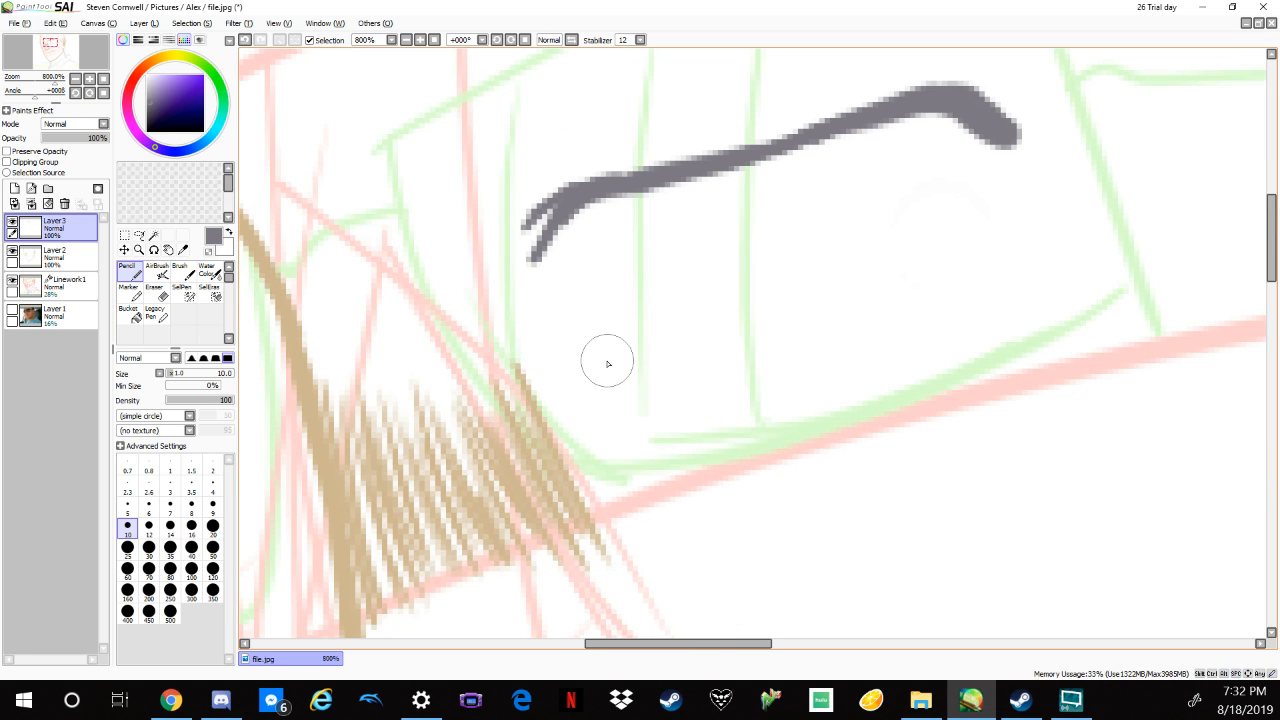
{"action": "mouse_move", "coordinate": [624, 363]}
{"action": "left_mouse_down"}
{"action": "mouse_move", "coordinate": [601, 353]}
{"action": "mouse_move", "coordinate": [666, 383]}
{"action": "mouse_move", "coordinate": [830, 368]}
{"action": "mouse_move", "coordinate": [1002, 311]}
{"action": "left_mouse_up"}
{"action": "mouse_move", "coordinate": [1007, 266]}
{"action": "left_mouse_down"}
{"action": "mouse_move", "coordinate": [960, 320]}
{"action": "mouse_move", "coordinate": [672, 385]}
{"action": "left_mouse_up"}
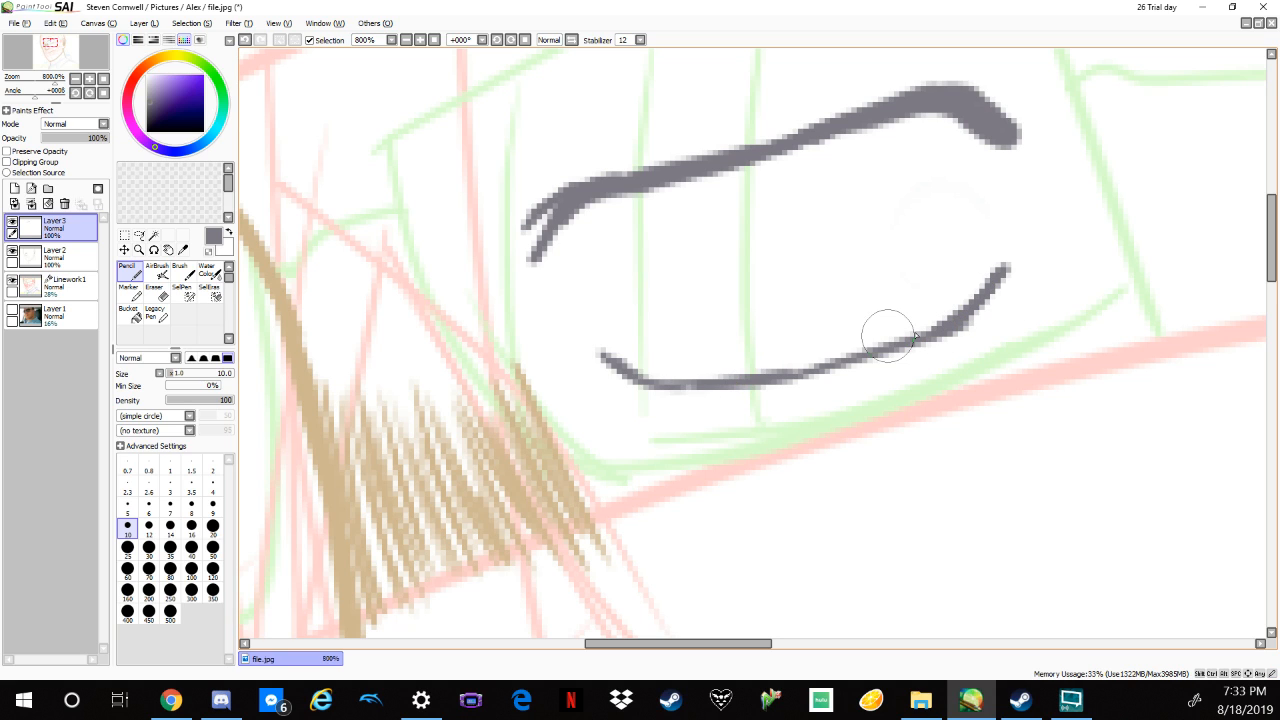
Extend the eyelid lines toward each other at both eye corners and thicken the upper lid along its underside with the Pencil.
{"action": "mouse_move", "coordinate": [1003, 256]}
{"action": "left_mouse_down"}
{"action": "mouse_move", "coordinate": [1003, 270]}
{"action": "mouse_move", "coordinate": [898, 347]}
{"action": "left_mouse_up"}
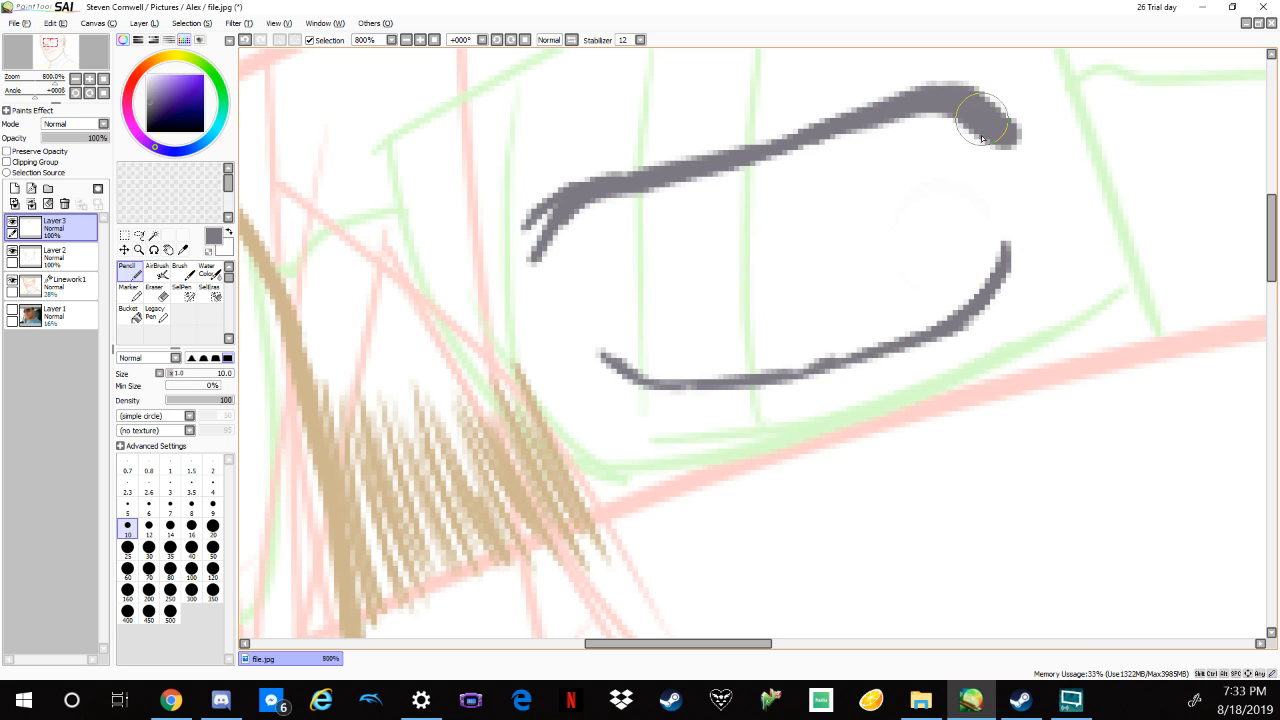
{"action": "mouse_move", "coordinate": [975, 120]}
{"action": "left_mouse_down"}
{"action": "mouse_move", "coordinate": [979, 165]}
{"action": "mouse_move", "coordinate": [1006, 149]}
{"action": "mouse_move", "coordinate": [996, 137]}
{"action": "mouse_move", "coordinate": [1005, 163]}
{"action": "mouse_move", "coordinate": [1020, 134]}
{"action": "left_mouse_up"}
{"action": "left_click_drag", "start_coordinate": [1006, 244], "coordinate": [1007, 248]}
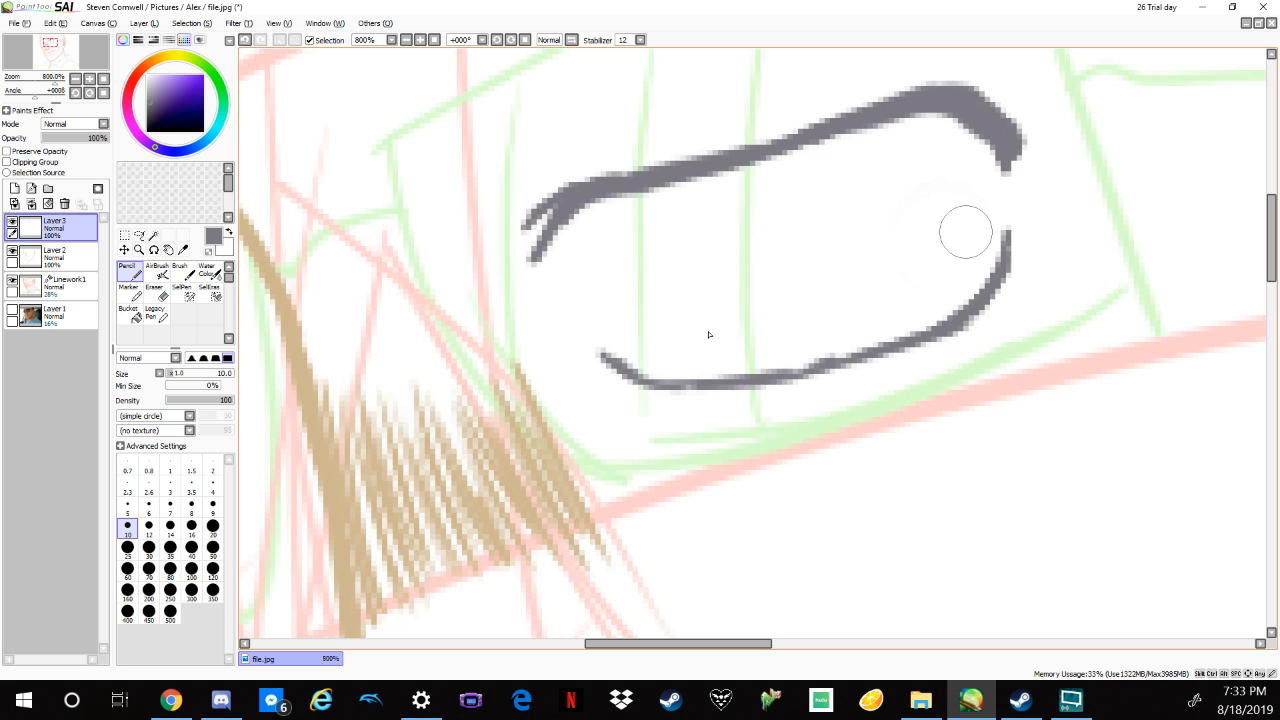
{"action": "mouse_move", "coordinate": [554, 232]}
{"action": "left_mouse_down"}
{"action": "mouse_move", "coordinate": [539, 258]}
{"action": "mouse_move", "coordinate": [576, 193]}
{"action": "mouse_move", "coordinate": [555, 255]}
{"action": "left_mouse_up"}
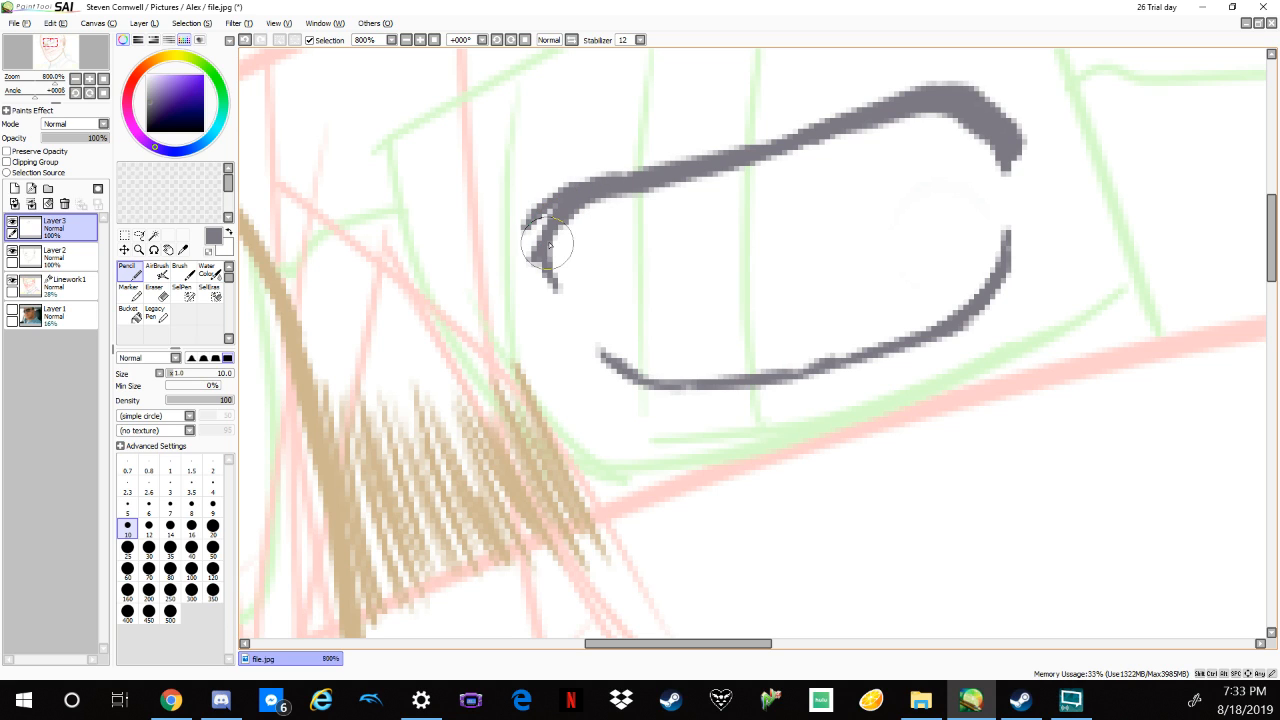
{"action": "mouse_move", "coordinate": [628, 198]}
{"action": "left_mouse_down"}
{"action": "mouse_move", "coordinate": [778, 160]}
{"action": "mouse_move", "coordinate": [680, 188]}
{"action": "mouse_move", "coordinate": [700, 184]}
{"action": "mouse_move", "coordinate": [851, 127]}
{"action": "mouse_move", "coordinate": [984, 127]}
{"action": "mouse_move", "coordinate": [919, 118]}
{"action": "left_mouse_up"}
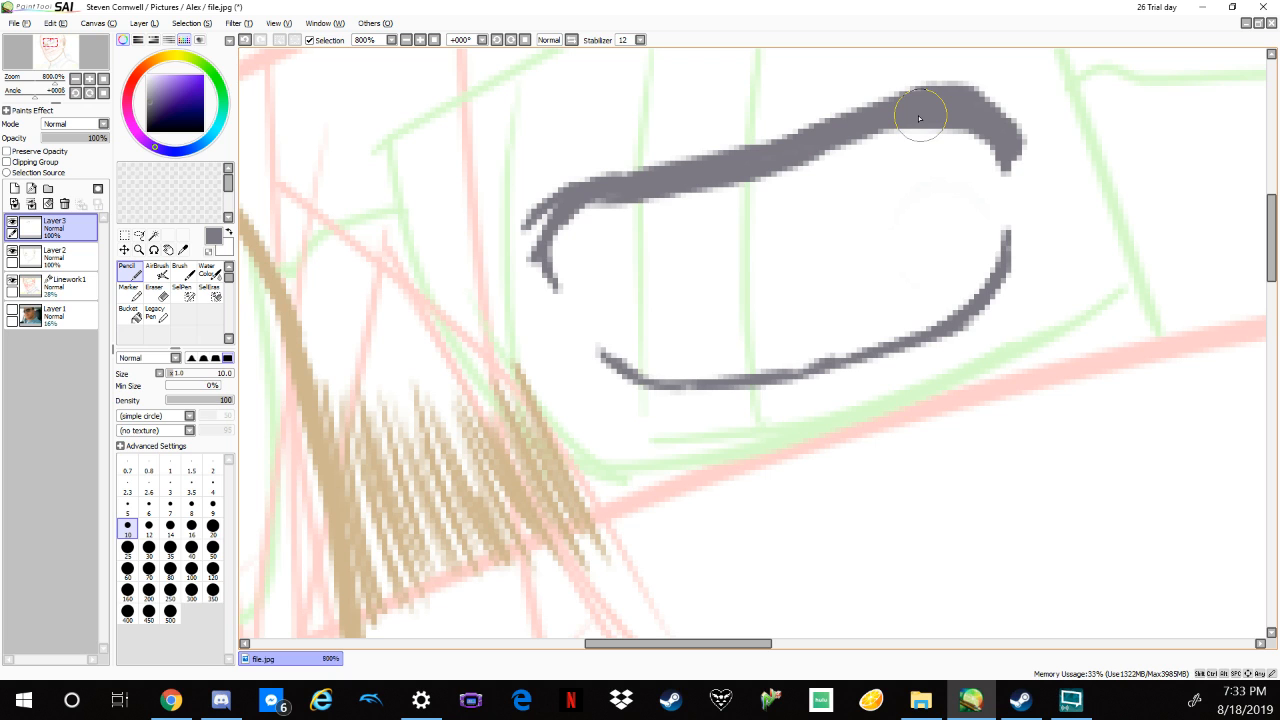
{"action": "key", "text": "space"}
{"action": "left_click_drag", "start_coordinate": [848, 362], "coordinate": [1051, 520]}
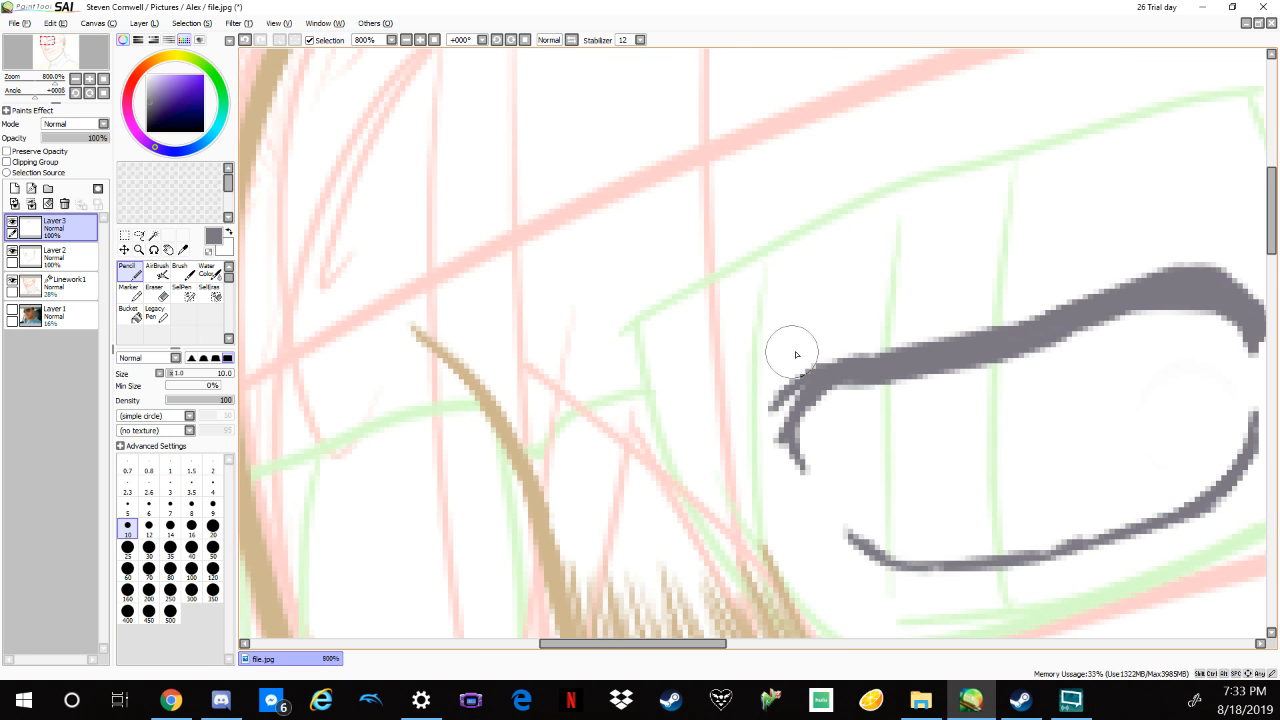
{"action": "left_click_drag", "start_coordinate": [785, 358], "coordinate": [920, 312]}
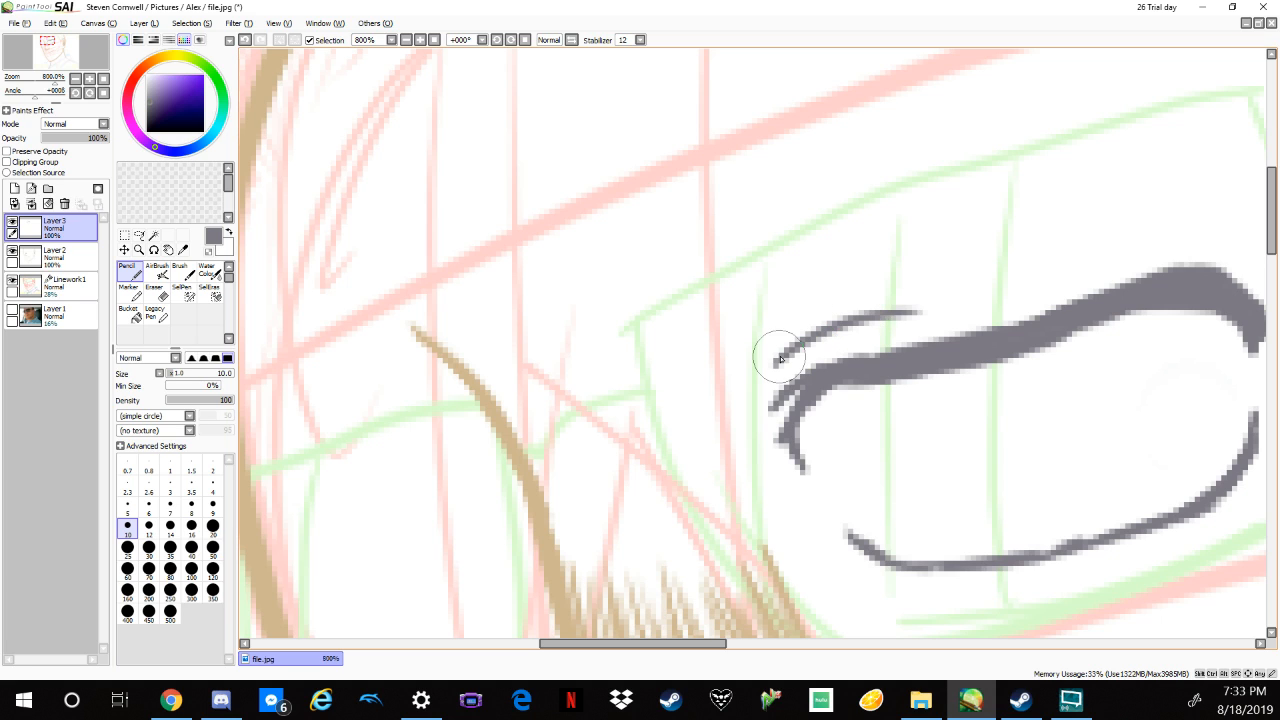
{"action": "left_click_drag", "start_coordinate": [781, 359], "coordinate": [1147, 253]}
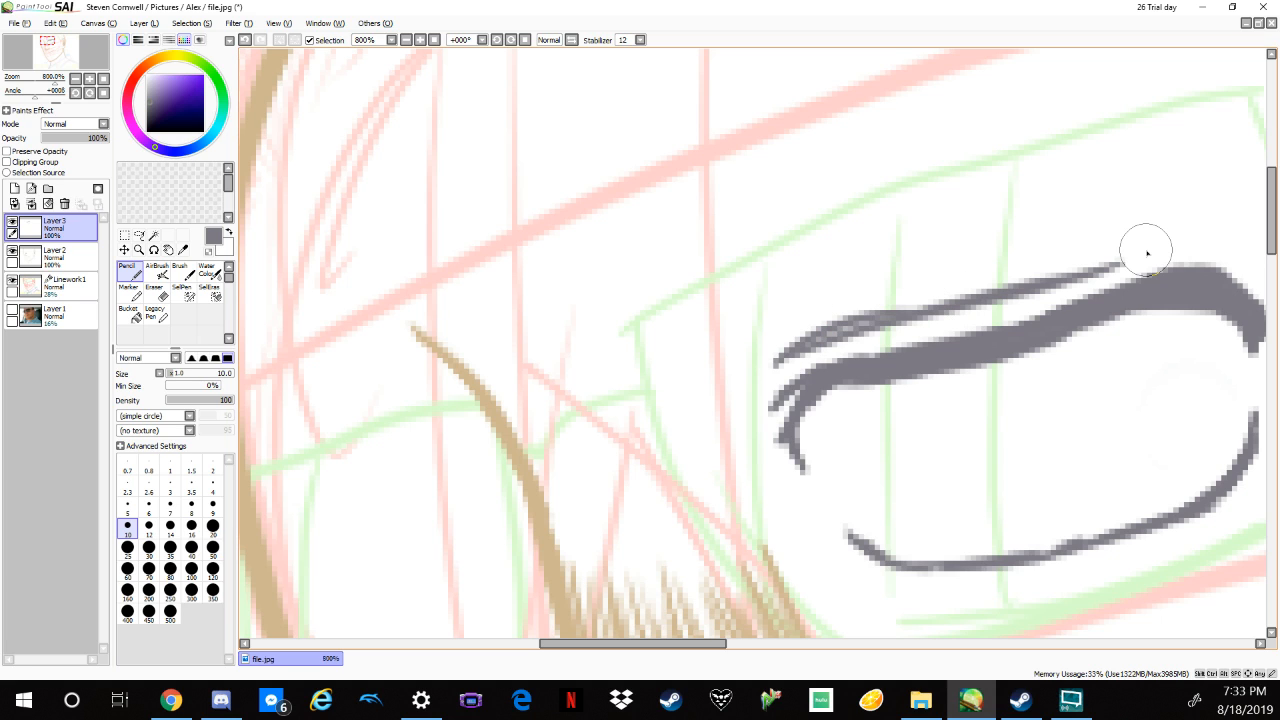
{"action": "key", "text": "ctrl+z"}
{"action": "key", "text": "ctrl+z"}
Draw a thin eyelid crease above the upper lid, with a short branch at its inner end and a separate dash near the outer corner.
{"action": "left_click_drag", "start_coordinate": [795, 349], "coordinate": [1078, 260]}
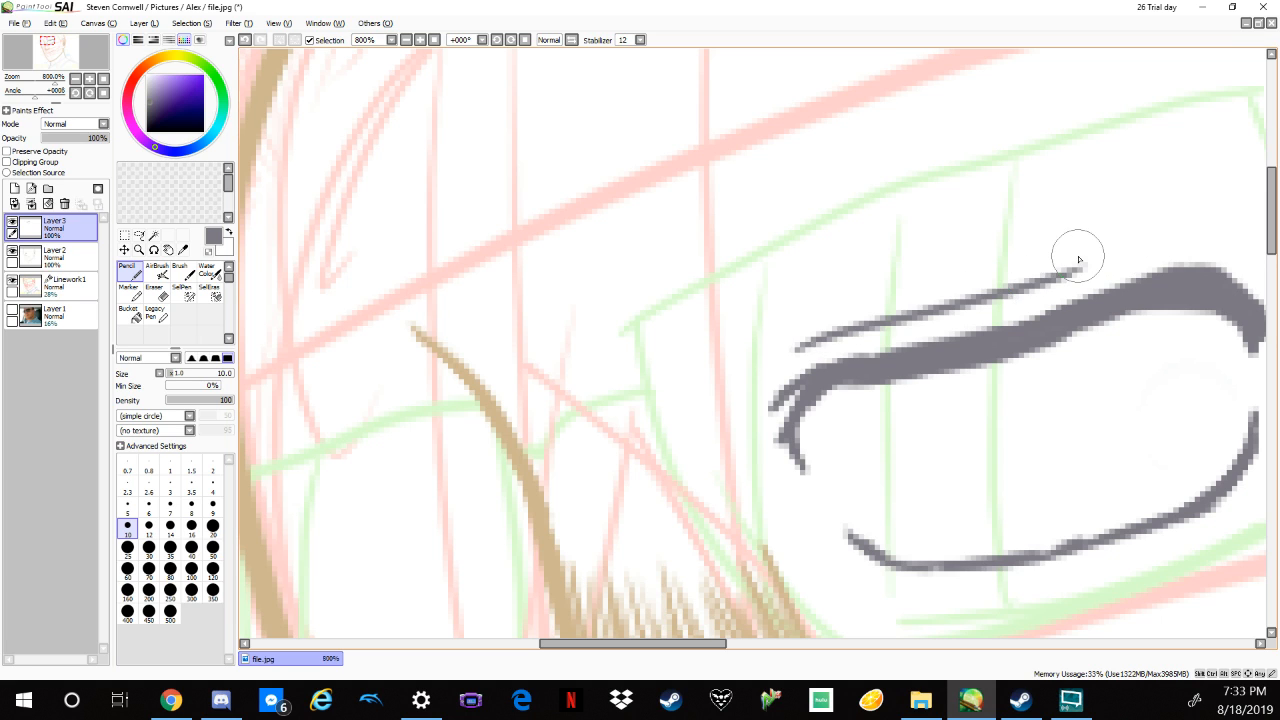
{"action": "left_click_drag", "start_coordinate": [800, 331], "coordinate": [905, 286]}
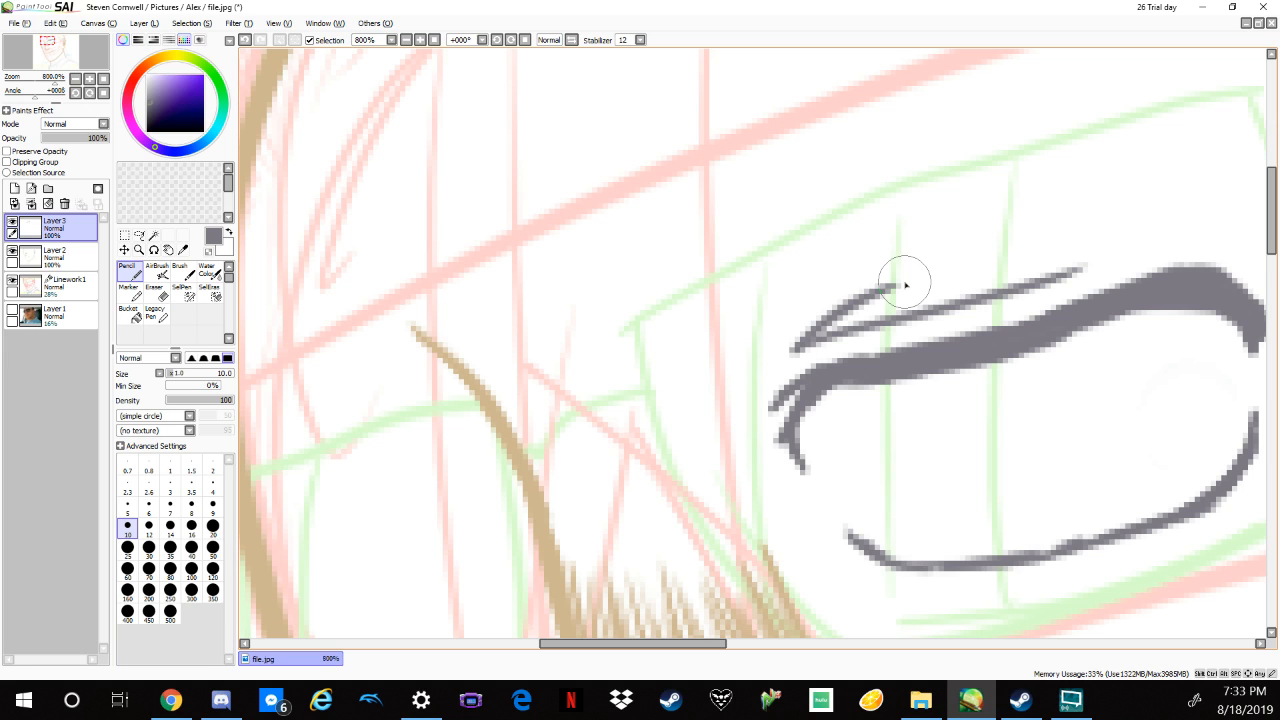
{"action": "left_click_drag", "start_coordinate": [1129, 252], "coordinate": [1215, 234]}
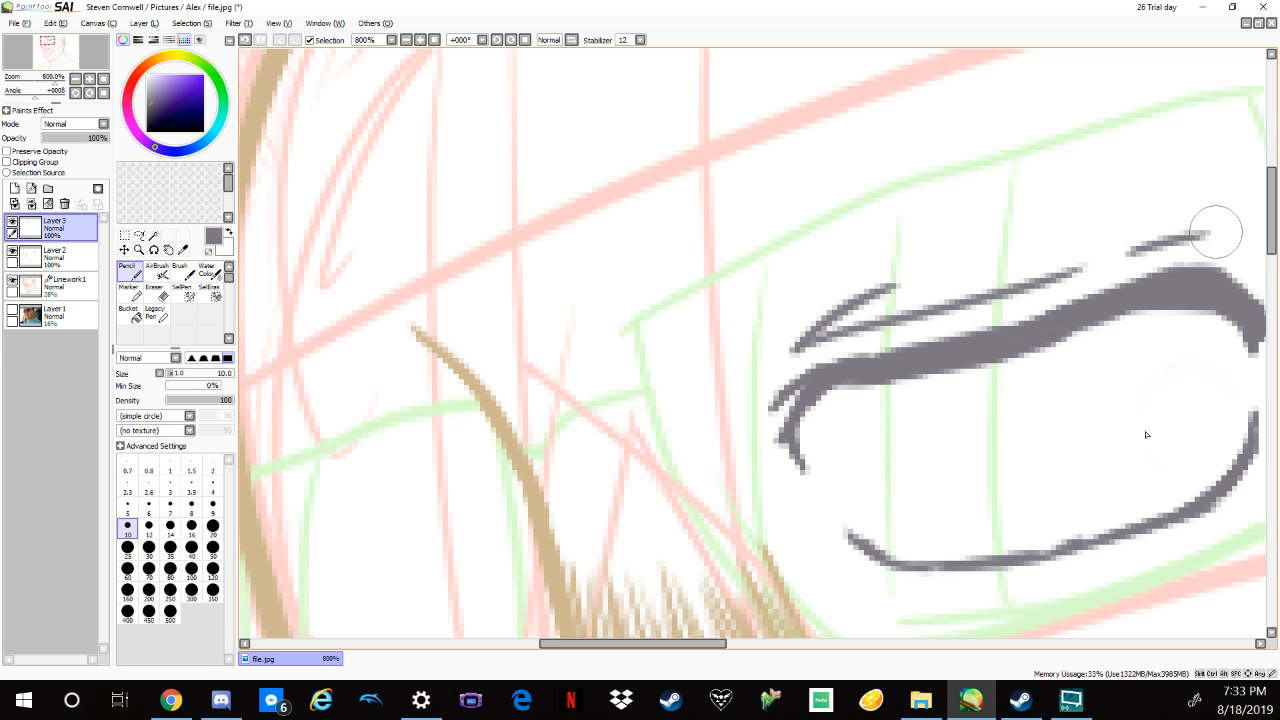
Lasso the whole eye, then shrink it slightly, rotate it a little counterclockwise and position it inside the green glasses lens guide.
{"action": "mouse_move", "coordinate": [1149, 440]}
{"action": "left_mouse_down"}
{"action": "mouse_move", "coordinate": [1057, 423]}
{"action": "mouse_move", "coordinate": [860, 333]}
{"action": "left_mouse_up"}
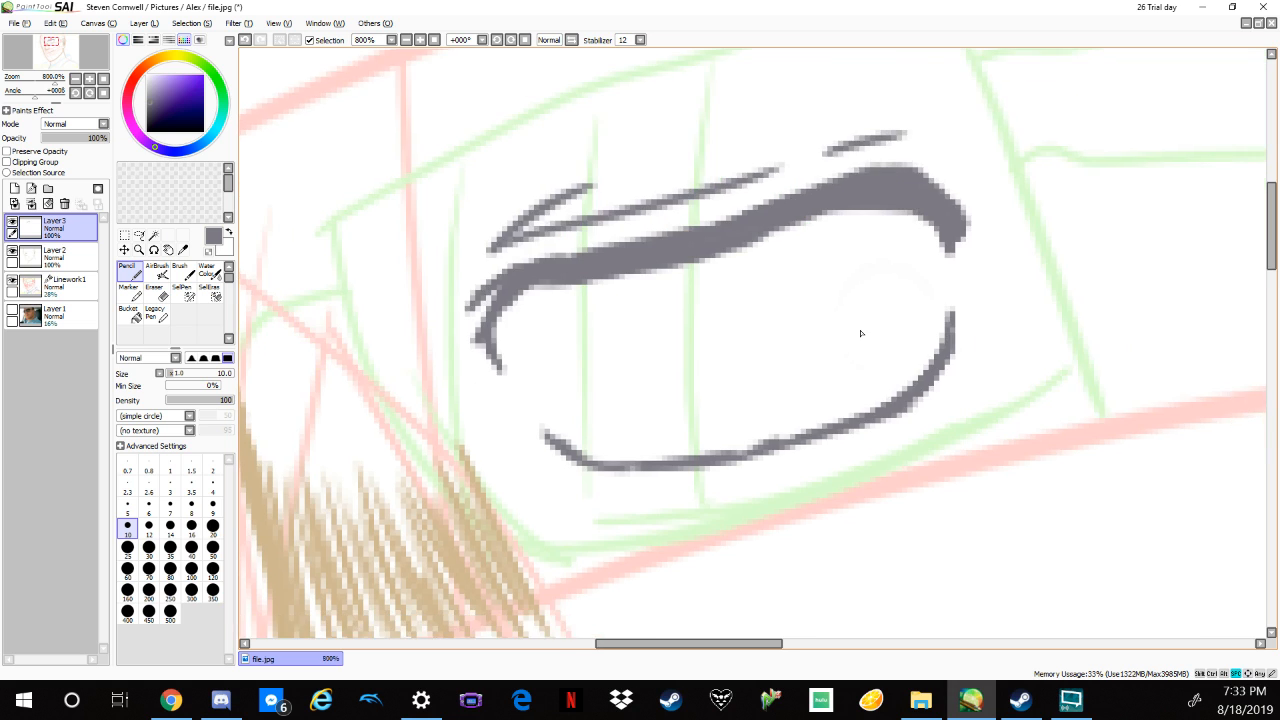
{"action": "scroll", "coordinate": [860, 333], "scroll_direction": "down", "scroll_amount": 6}
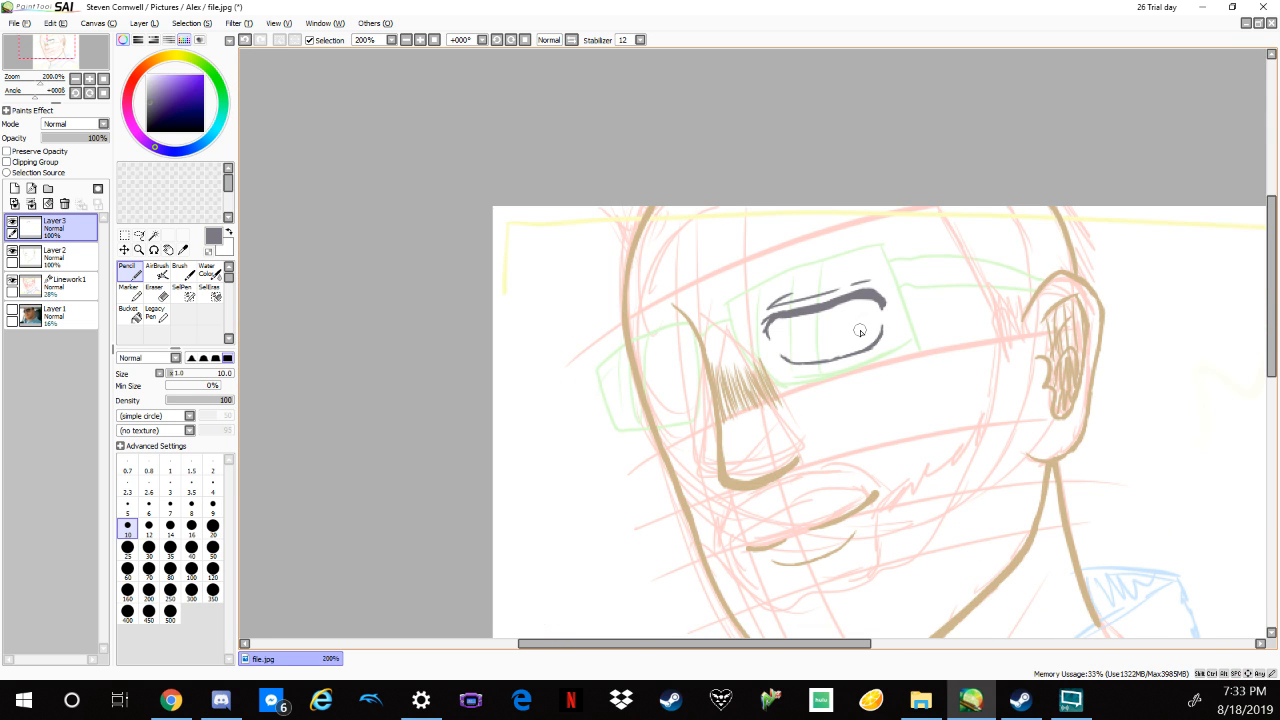
{"action": "left_click", "coordinate": [139, 235]}
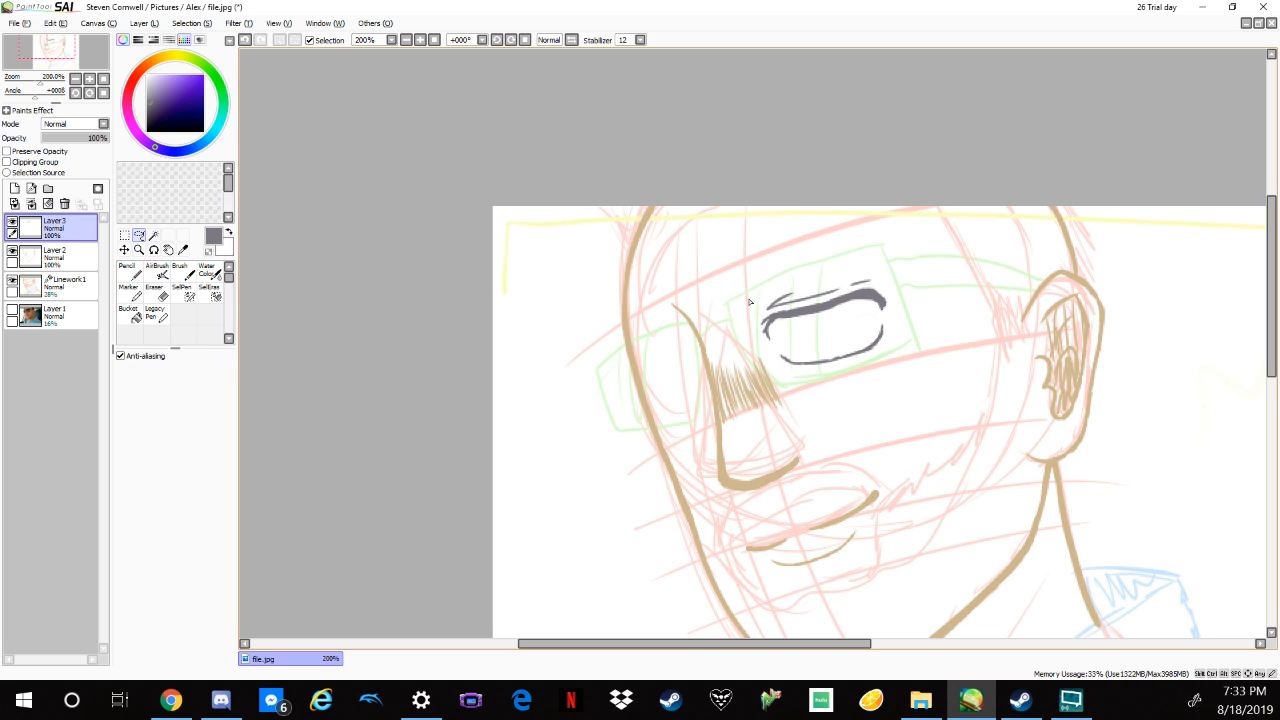
{"action": "mouse_move", "coordinate": [750, 302]}
{"action": "left_mouse_down"}
{"action": "mouse_move", "coordinate": [789, 383]}
{"action": "mouse_move", "coordinate": [886, 384]}
{"action": "mouse_move", "coordinate": [932, 356]}
{"action": "mouse_move", "coordinate": [778, 264]}
{"action": "left_mouse_up"}
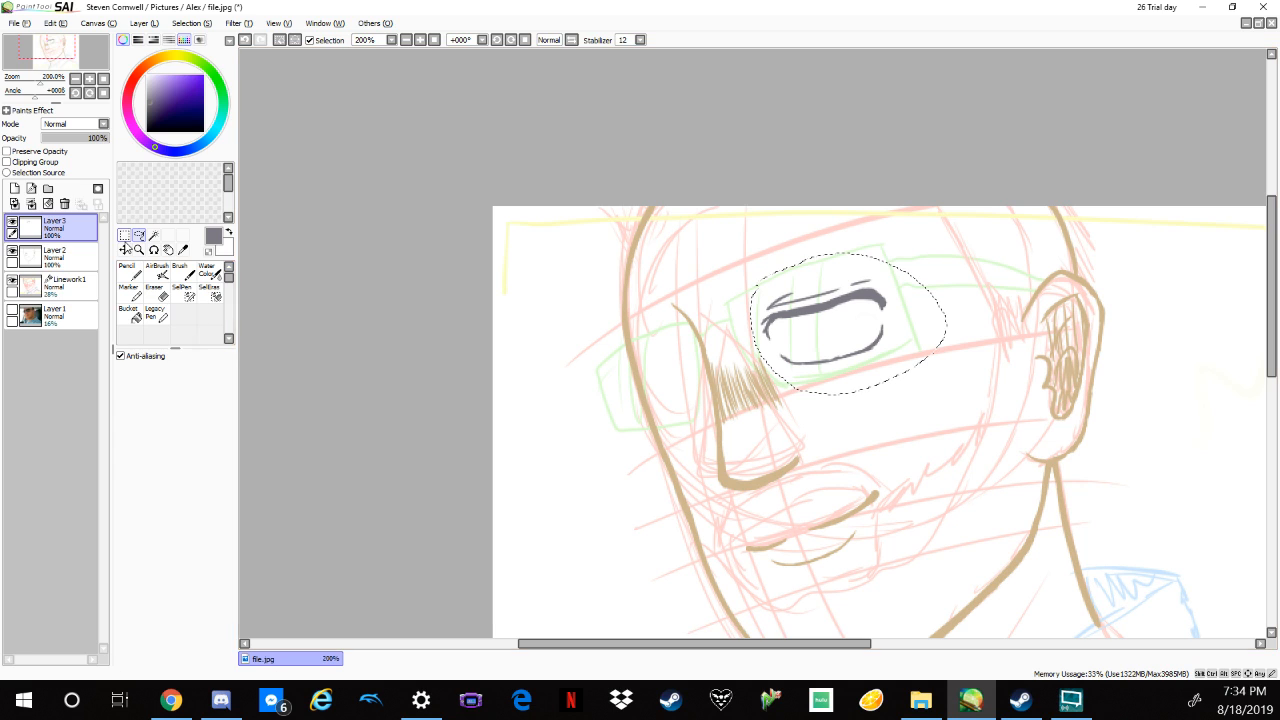
{"action": "key", "text": "ctrl+t"}
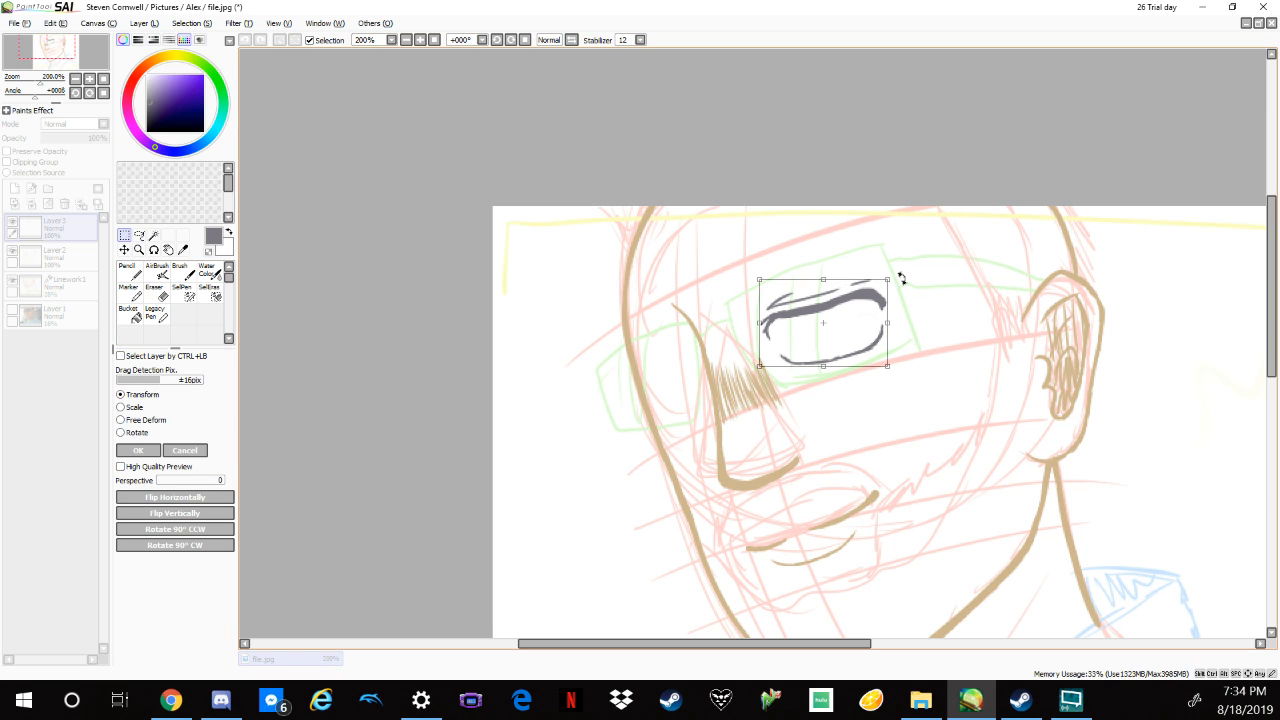
{"action": "mouse_move", "coordinate": [887, 280]}
{"action": "left_mouse_down"}
{"action": "mouse_move", "coordinate": [881, 323]}
{"action": "mouse_move", "coordinate": [900, 272]}
{"action": "left_mouse_up"}
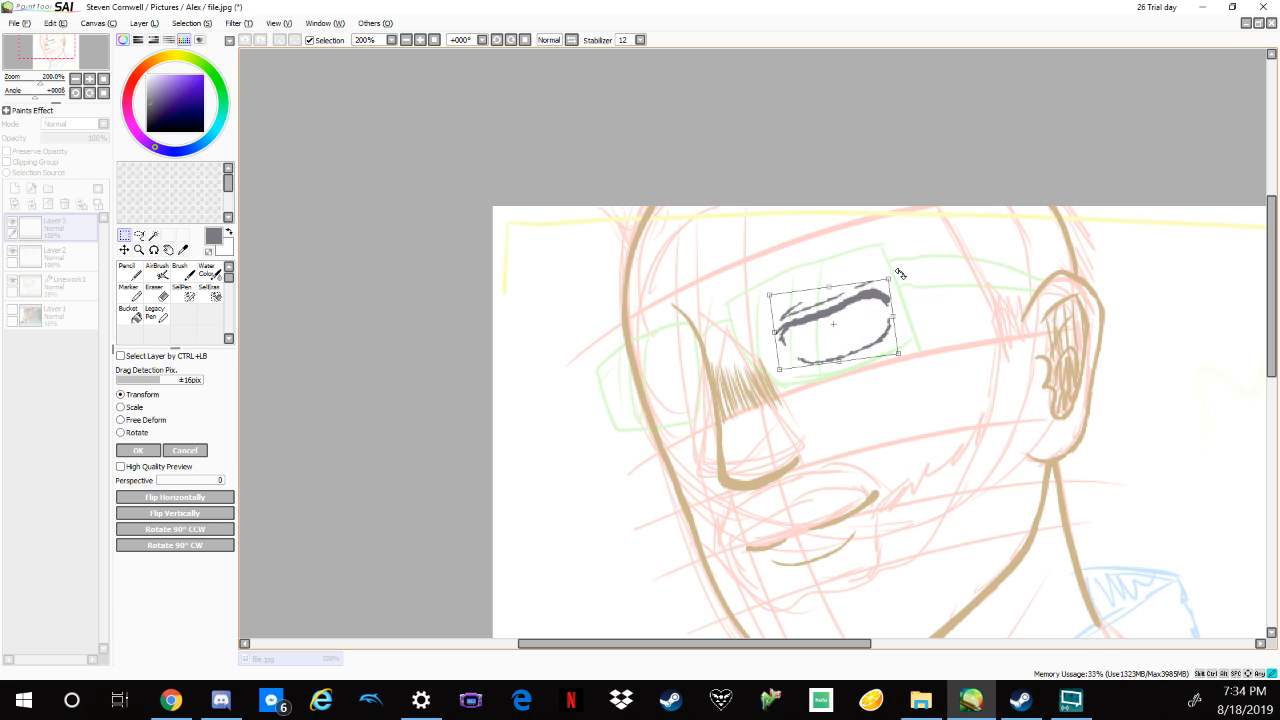
{"action": "left_click_drag", "start_coordinate": [884, 316], "coordinate": [879, 313]}
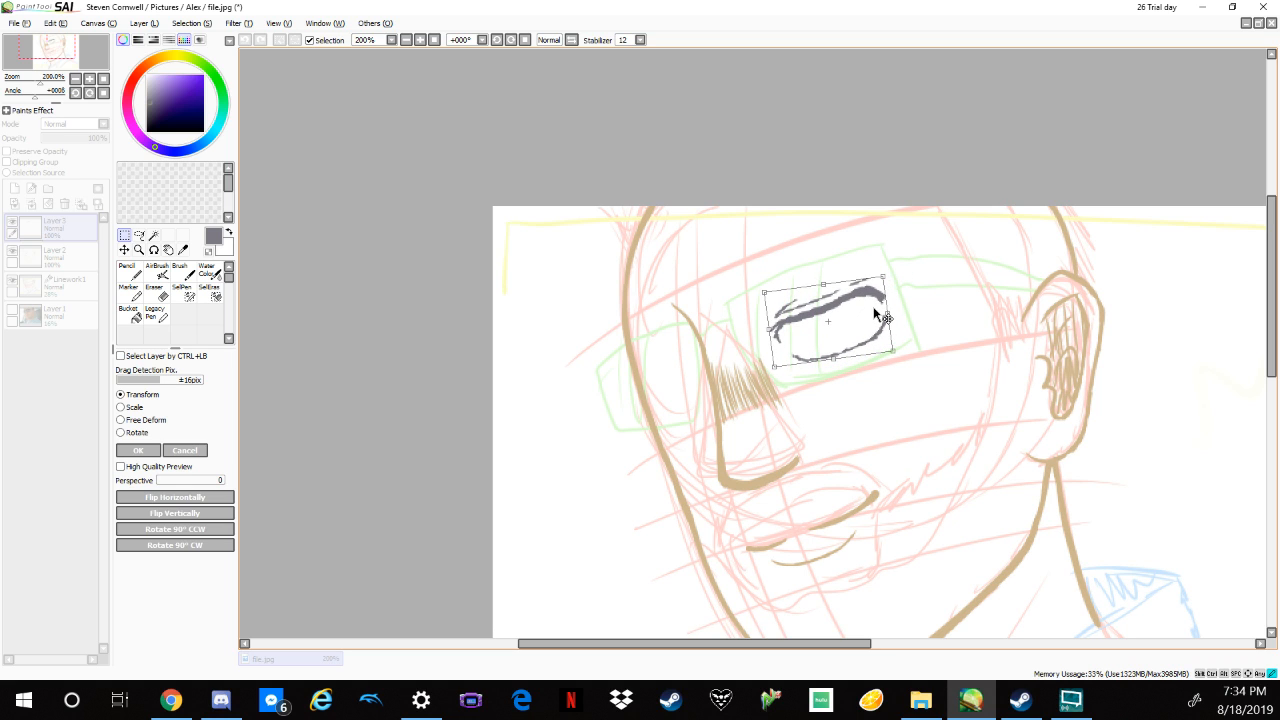
{"action": "left_click_drag", "start_coordinate": [836, 358], "coordinate": [872, 319]}
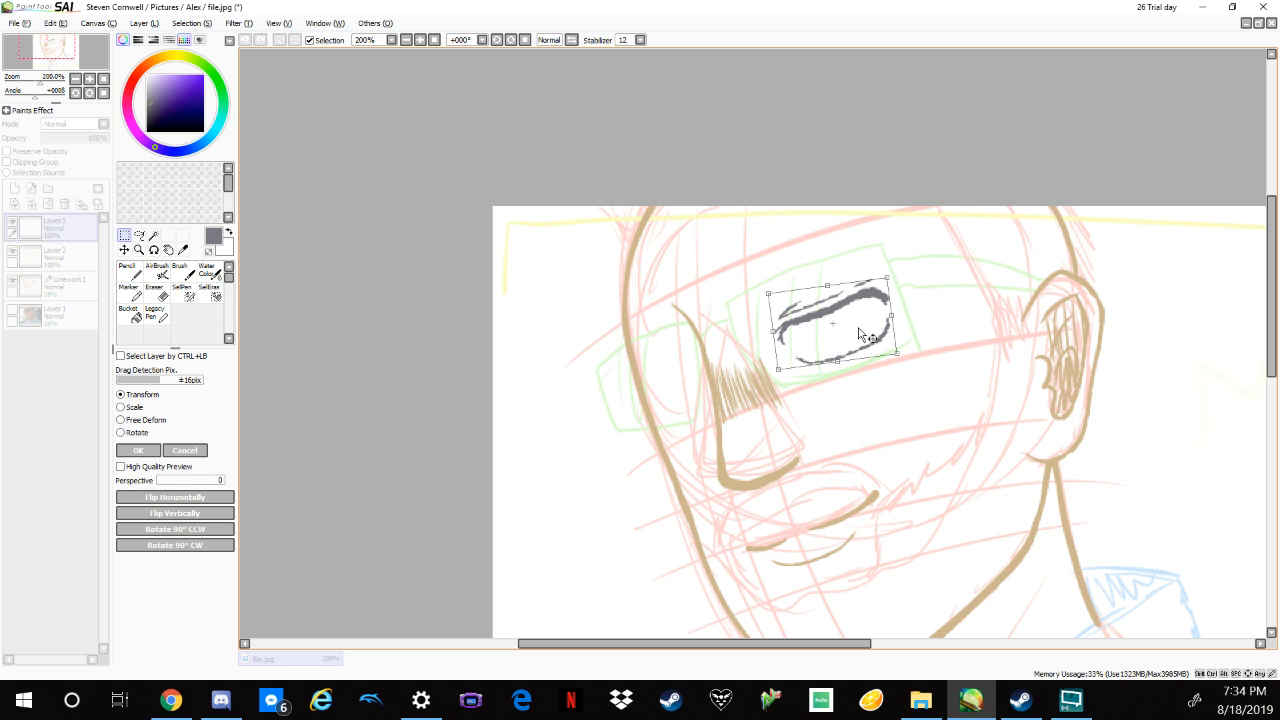
{"action": "left_click_drag", "start_coordinate": [858, 333], "coordinate": [864, 320]}
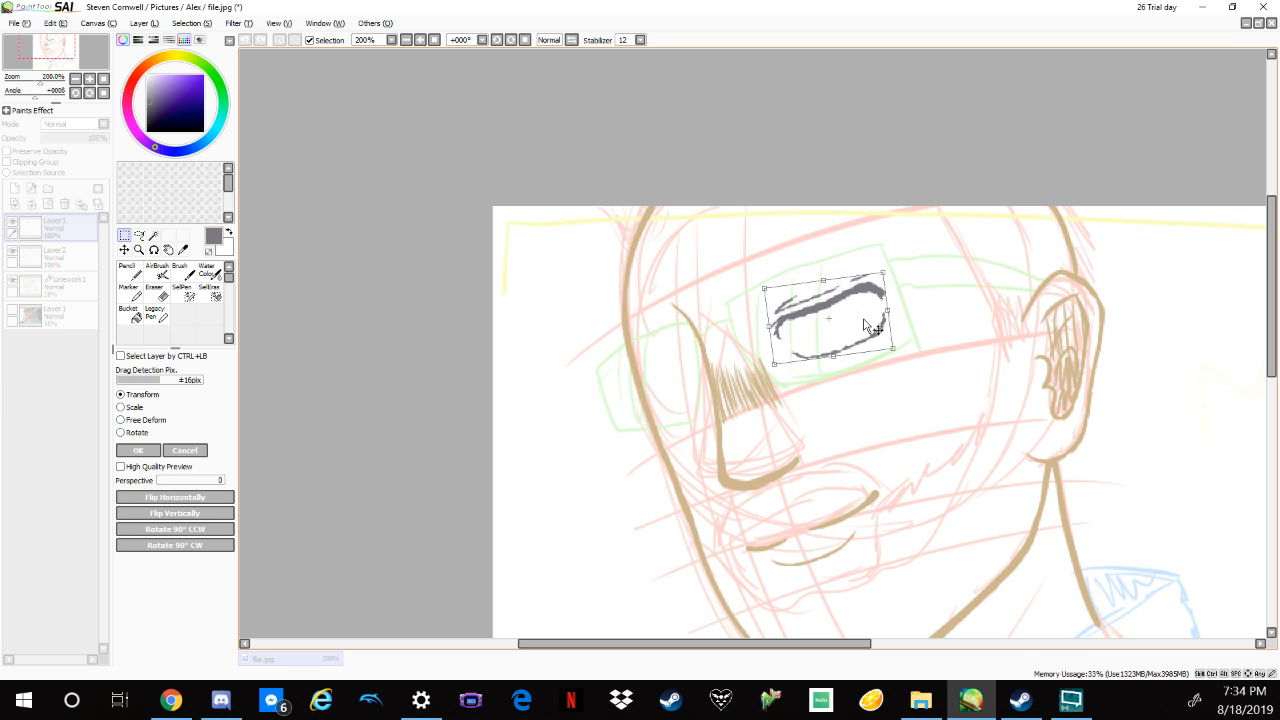
{"action": "left_click_drag", "start_coordinate": [892, 273], "coordinate": [898, 277]}
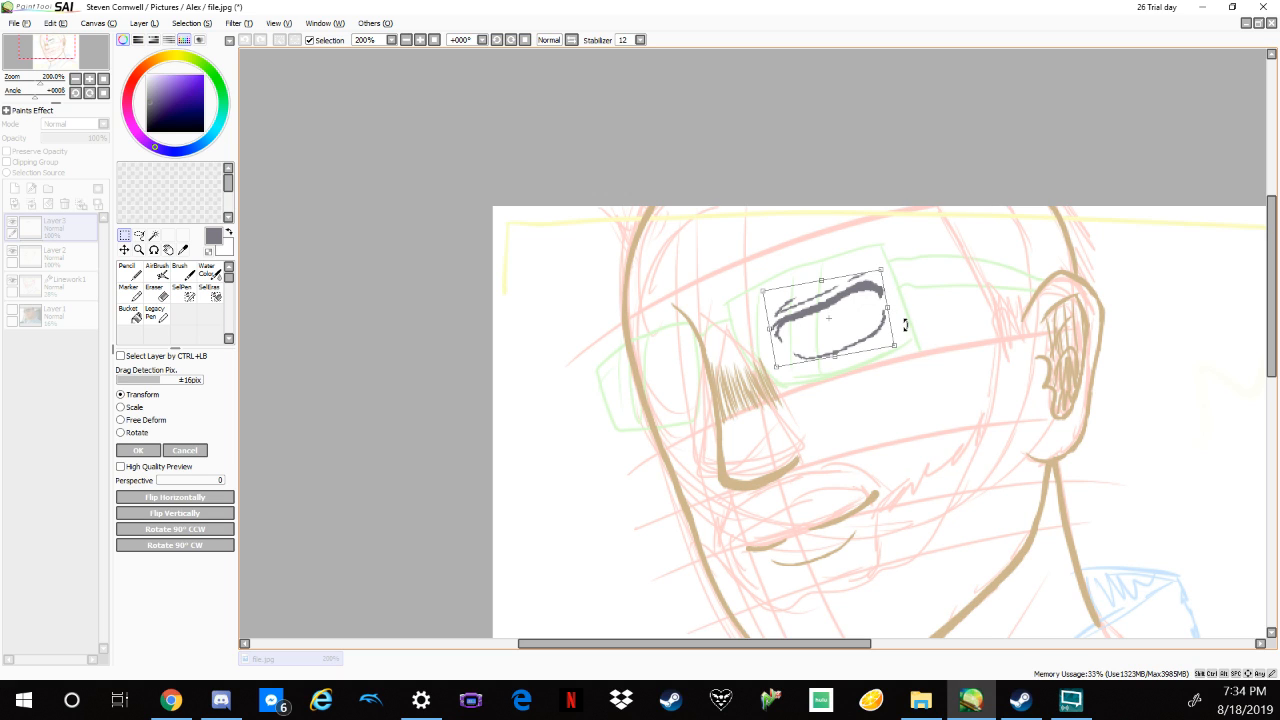
{"action": "left_click", "coordinate": [60, 23]}
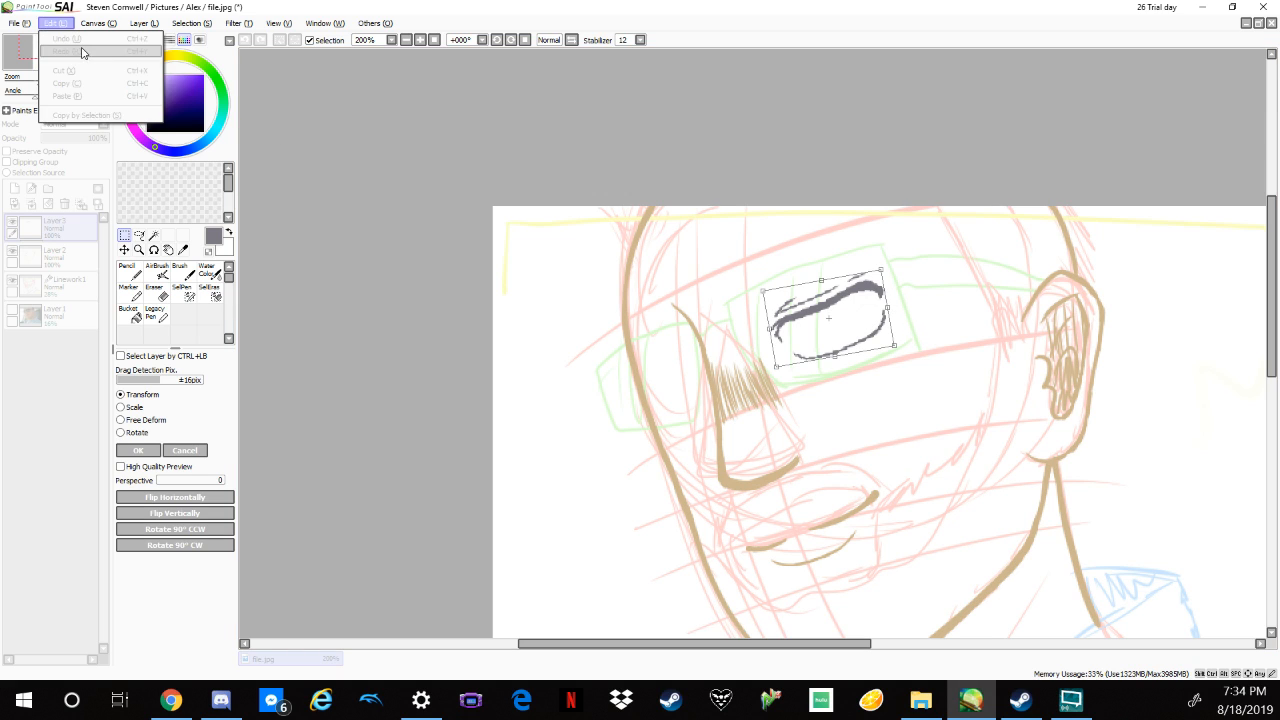
{"action": "mouse_move", "coordinate": [98, 23]}
{"action": "left_click", "coordinate": [149, 455]}
{"action": "left_click", "coordinate": [145, 451]}
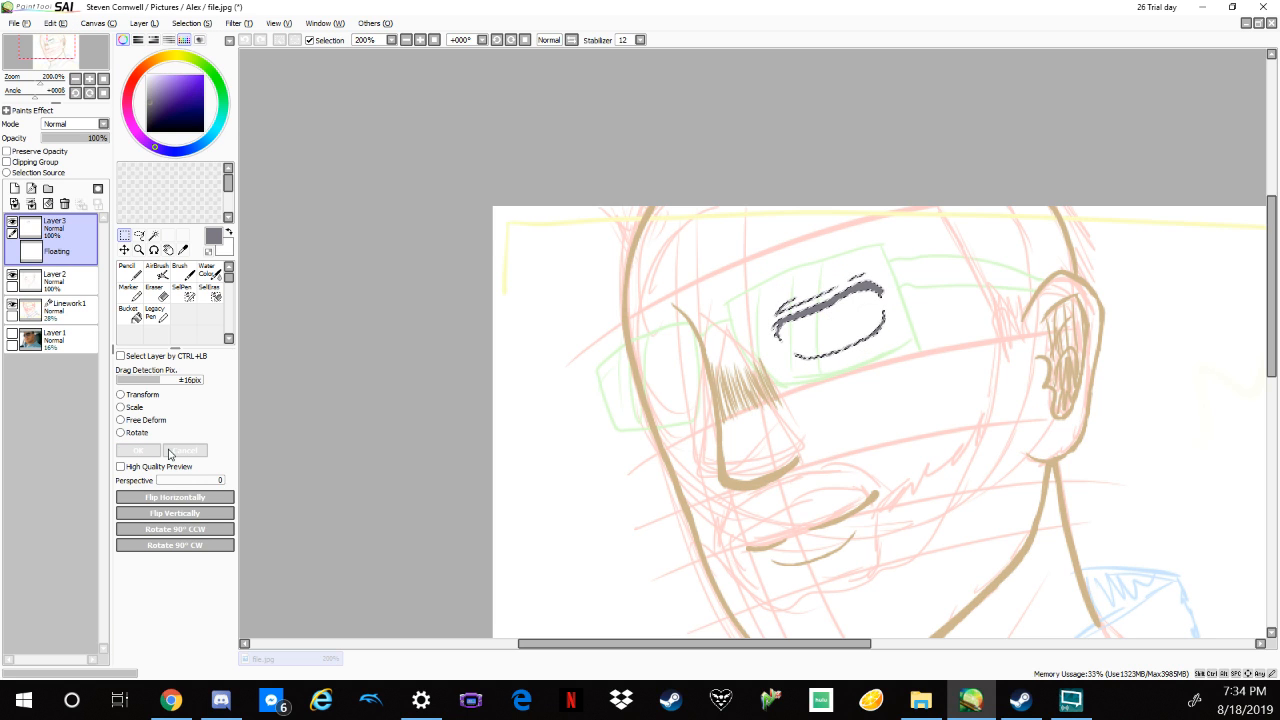
Copy the transformed eye and paste the duplicate onto a new layer.
{"action": "left_click", "coordinate": [68, 23]}
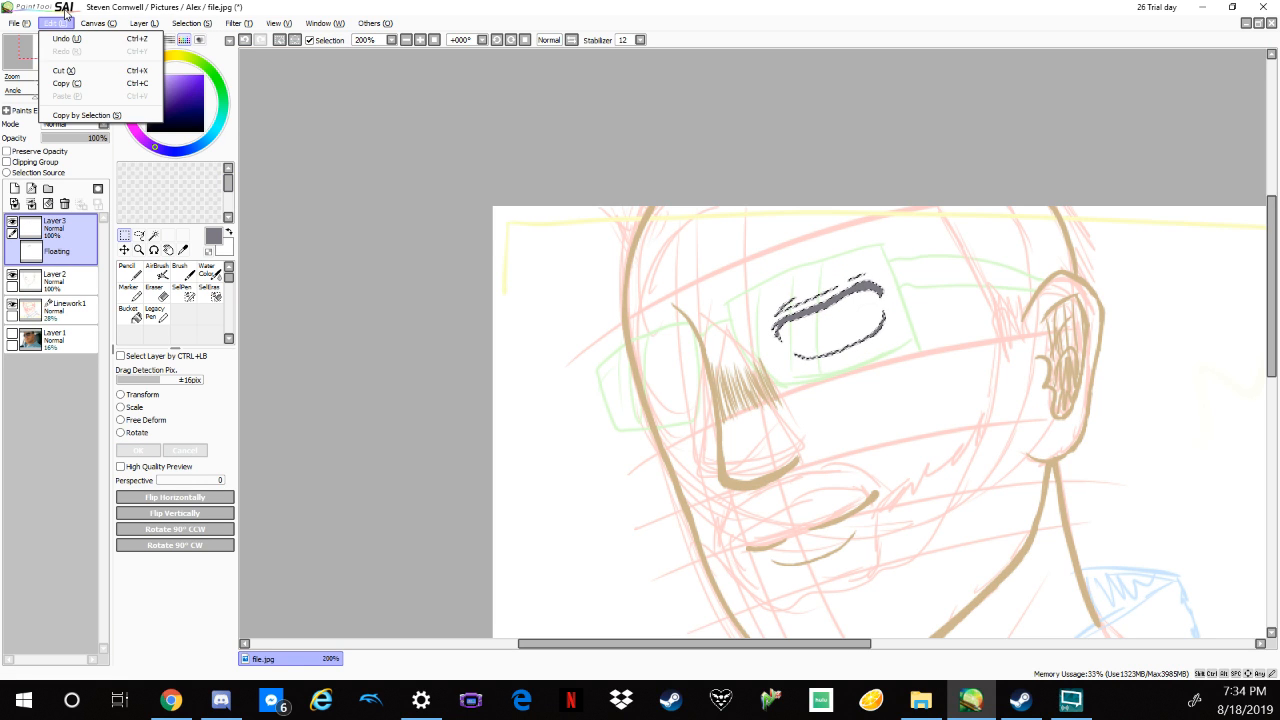
{"action": "left_click", "coordinate": [78, 84]}
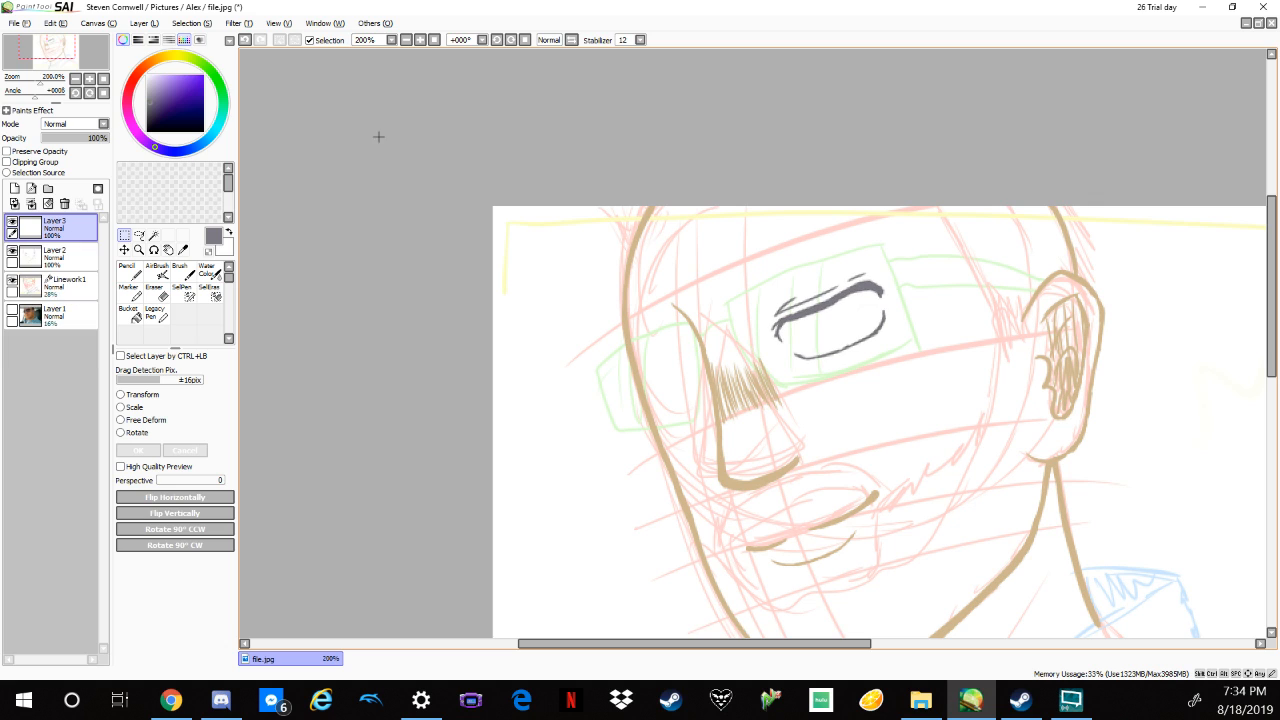
{"action": "left_click", "coordinate": [56, 23]}
{"action": "left_click", "coordinate": [84, 97]}
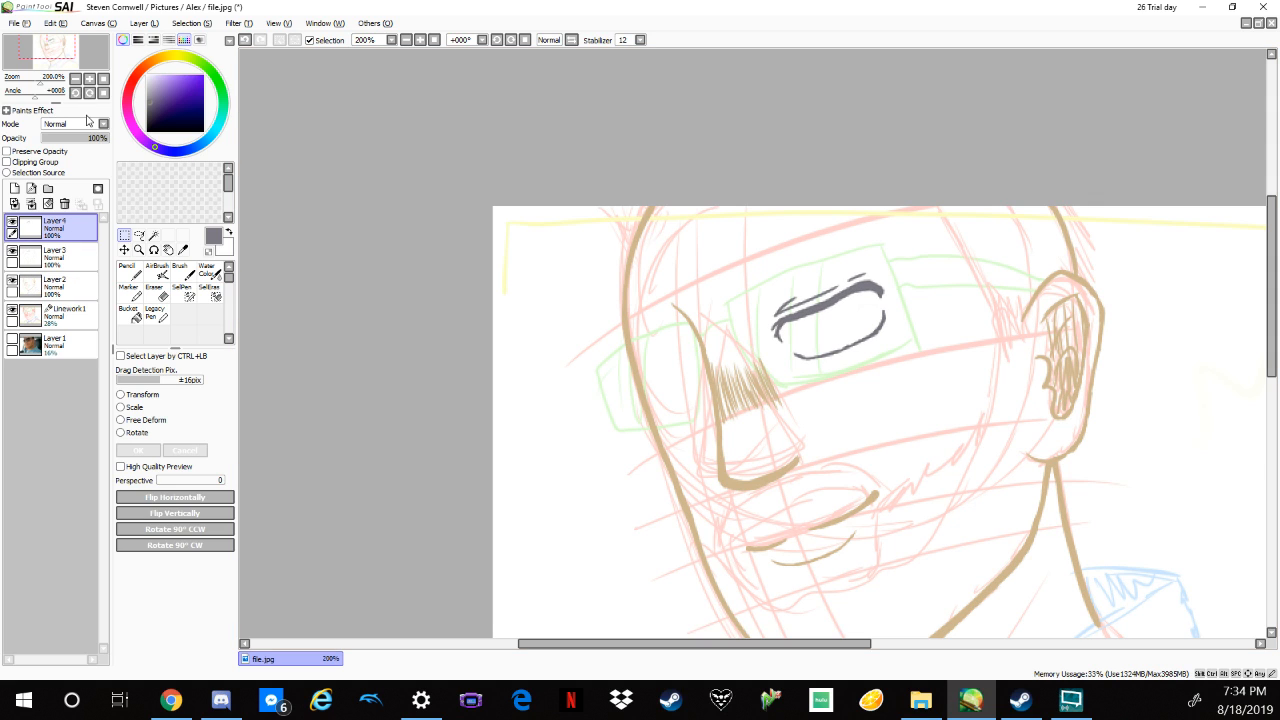
Transform the pasted eye into a narrower mirror image, rotated counterclockwise to sit nearly level inside the other glasses lens guide.
{"action": "left_click_drag", "start_coordinate": [762, 277], "coordinate": [951, 371]}
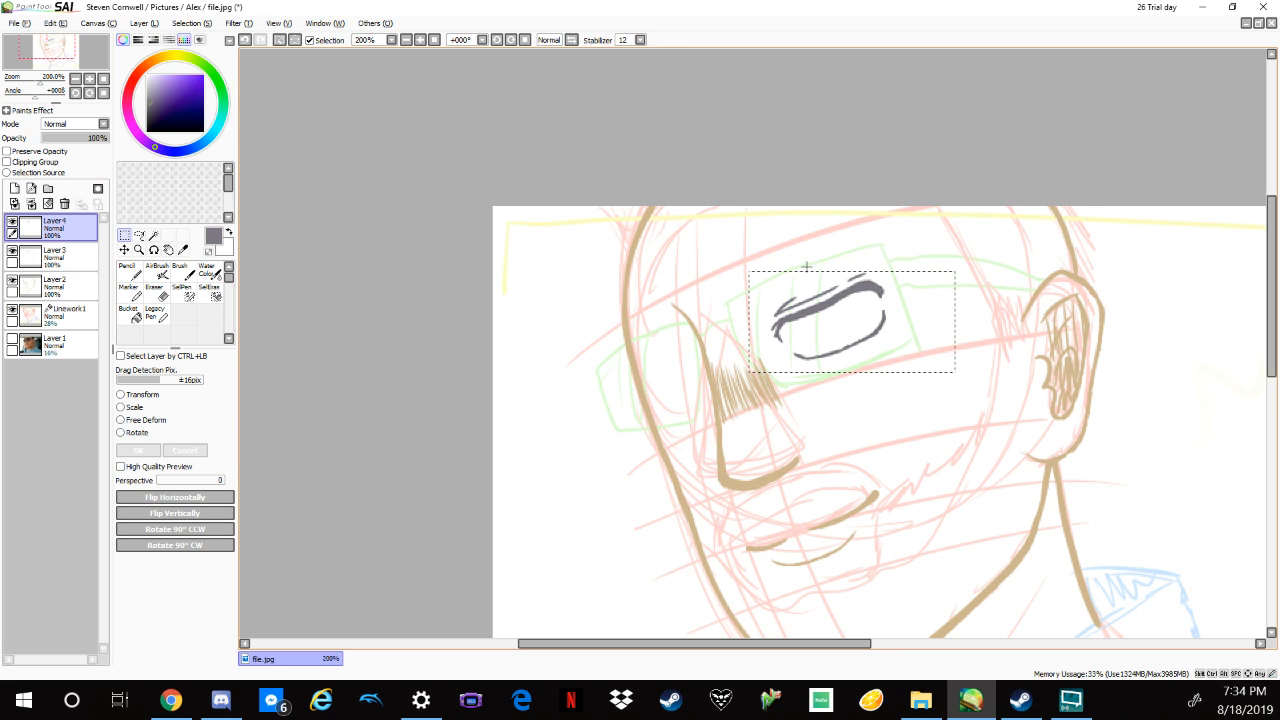
{"action": "left_click_drag", "start_coordinate": [738, 238], "coordinate": [929, 388]}
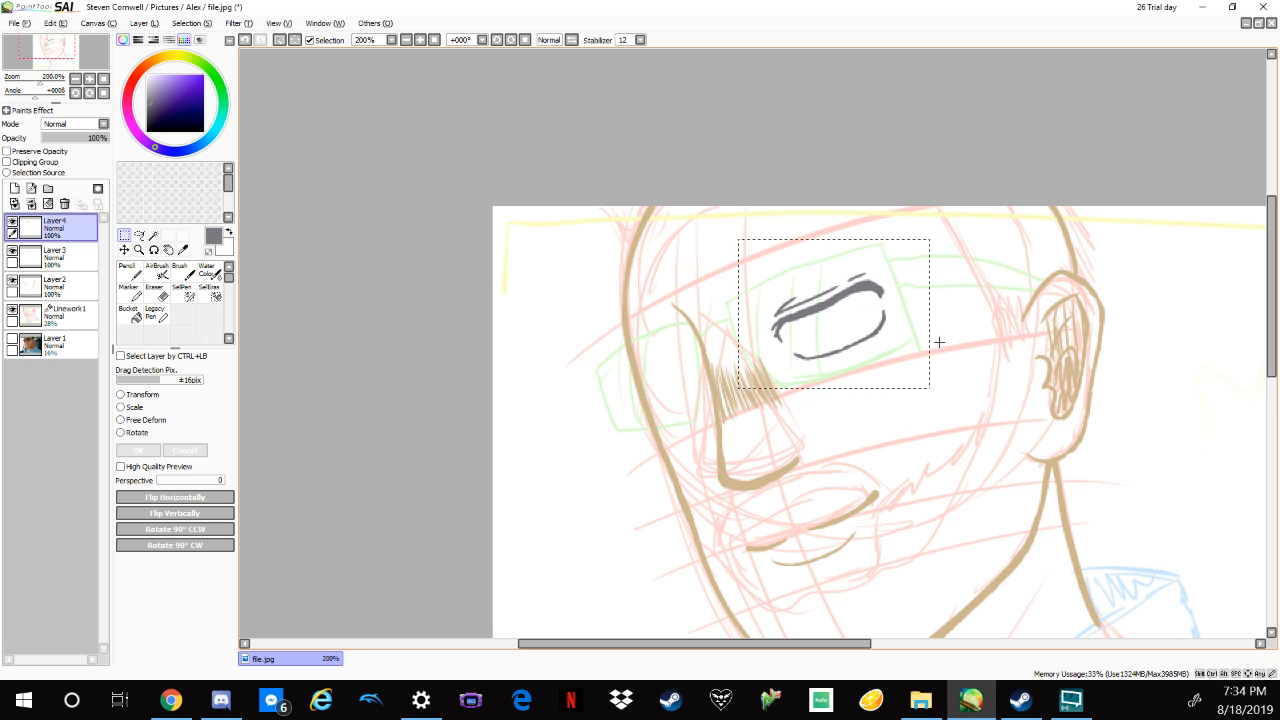
{"action": "left_click", "coordinate": [136, 396]}
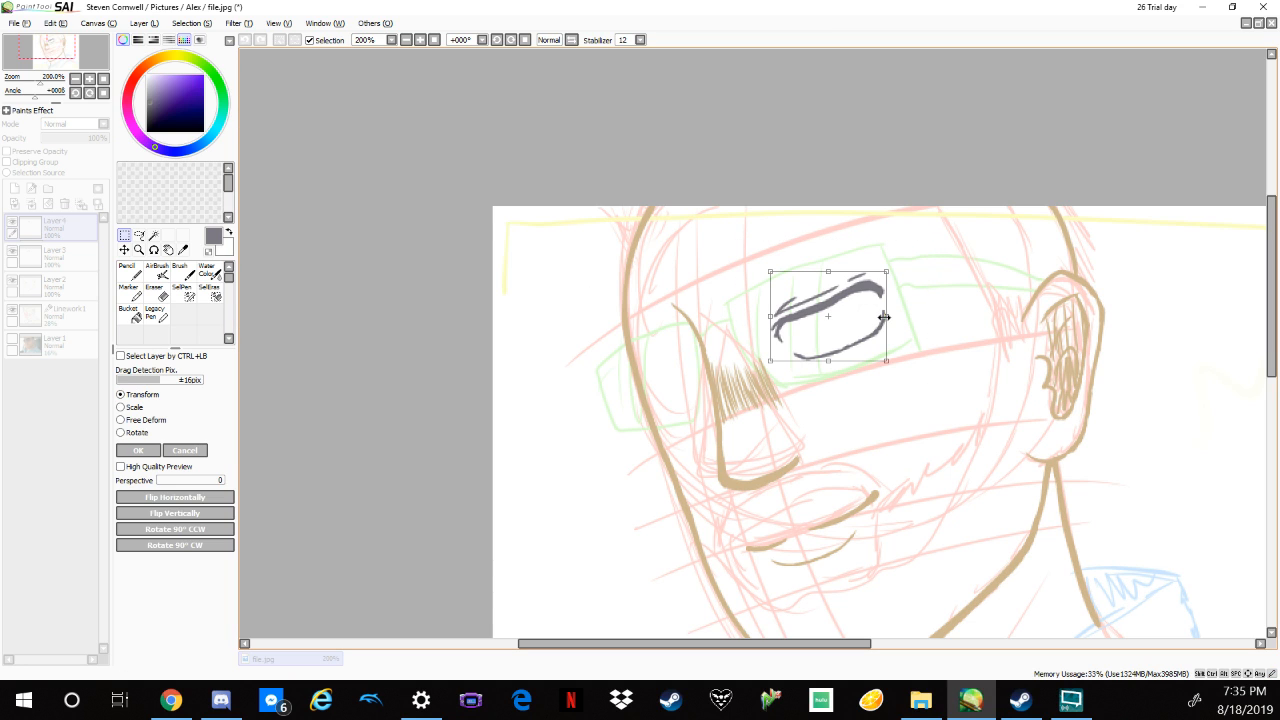
{"action": "left_click_drag", "start_coordinate": [884, 316], "coordinate": [669, 373]}
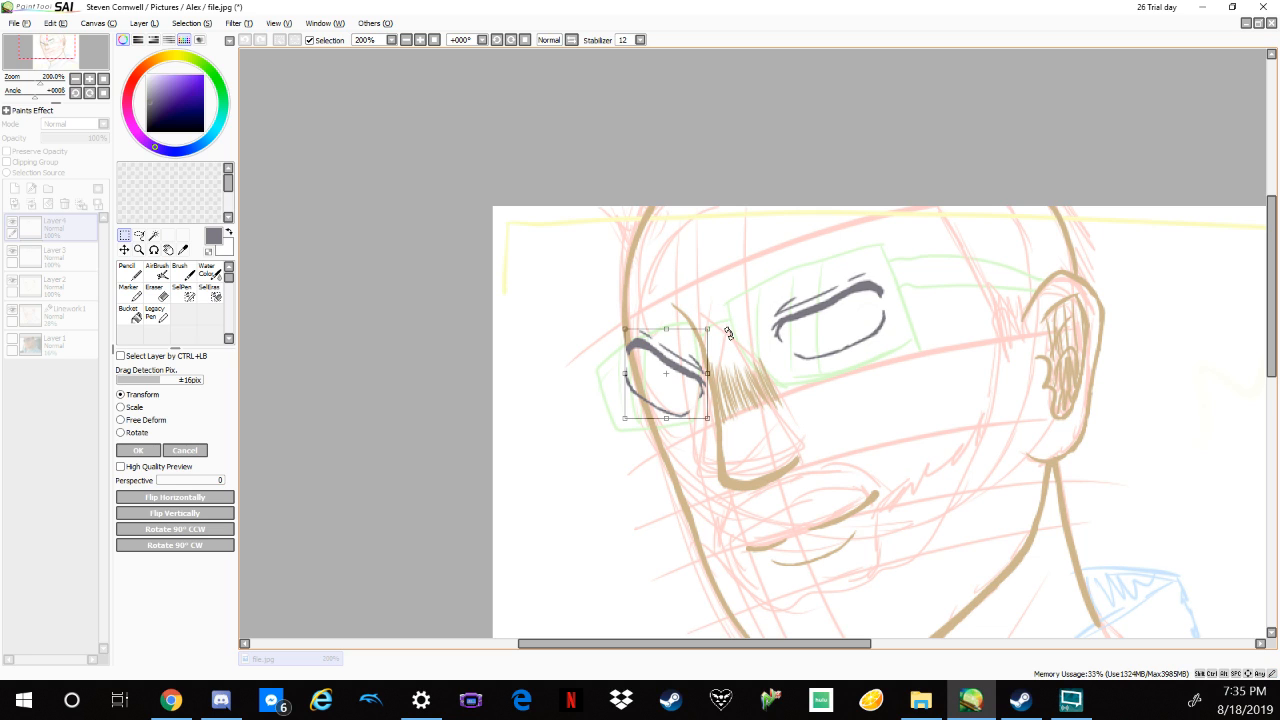
{"action": "left_click_drag", "start_coordinate": [728, 333], "coordinate": [729, 289]}
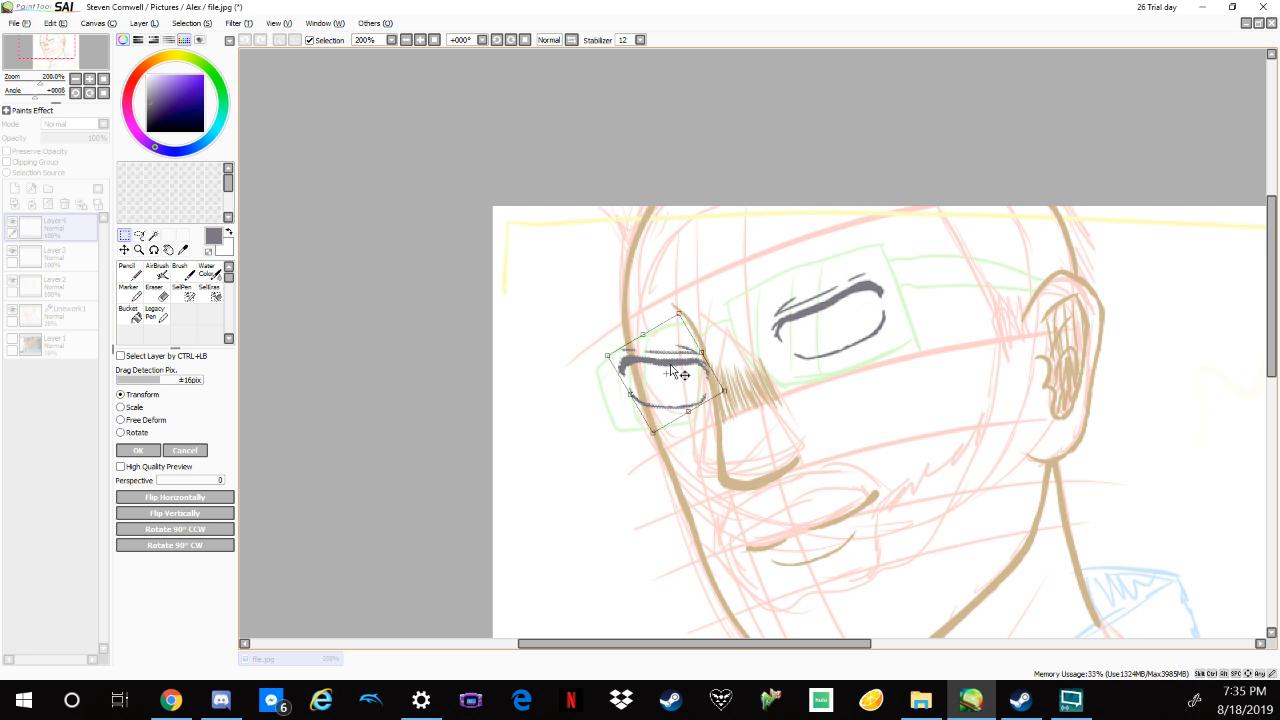
{"action": "left_click_drag", "start_coordinate": [653, 432], "coordinate": [661, 434]}
{"action": "mouse_move", "coordinate": [696, 377]}
{"action": "left_mouse_down"}
{"action": "mouse_move", "coordinate": [739, 367]}
{"action": "mouse_move", "coordinate": [694, 388]}
{"action": "mouse_move", "coordinate": [722, 346]}
{"action": "mouse_move", "coordinate": [716, 384]}
{"action": "mouse_move", "coordinate": [701, 370]}
{"action": "mouse_move", "coordinate": [694, 398]}
{"action": "left_mouse_up"}
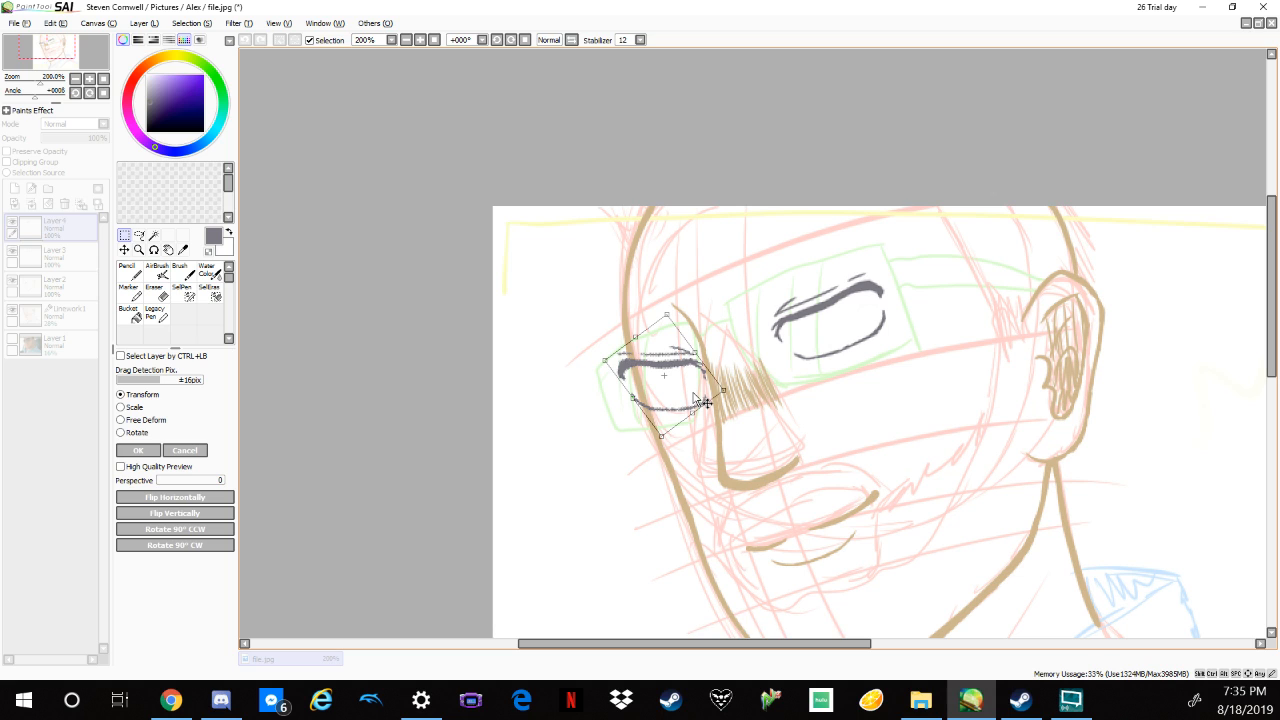
{"action": "left_click_drag", "start_coordinate": [602, 358], "coordinate": [673, 313]}
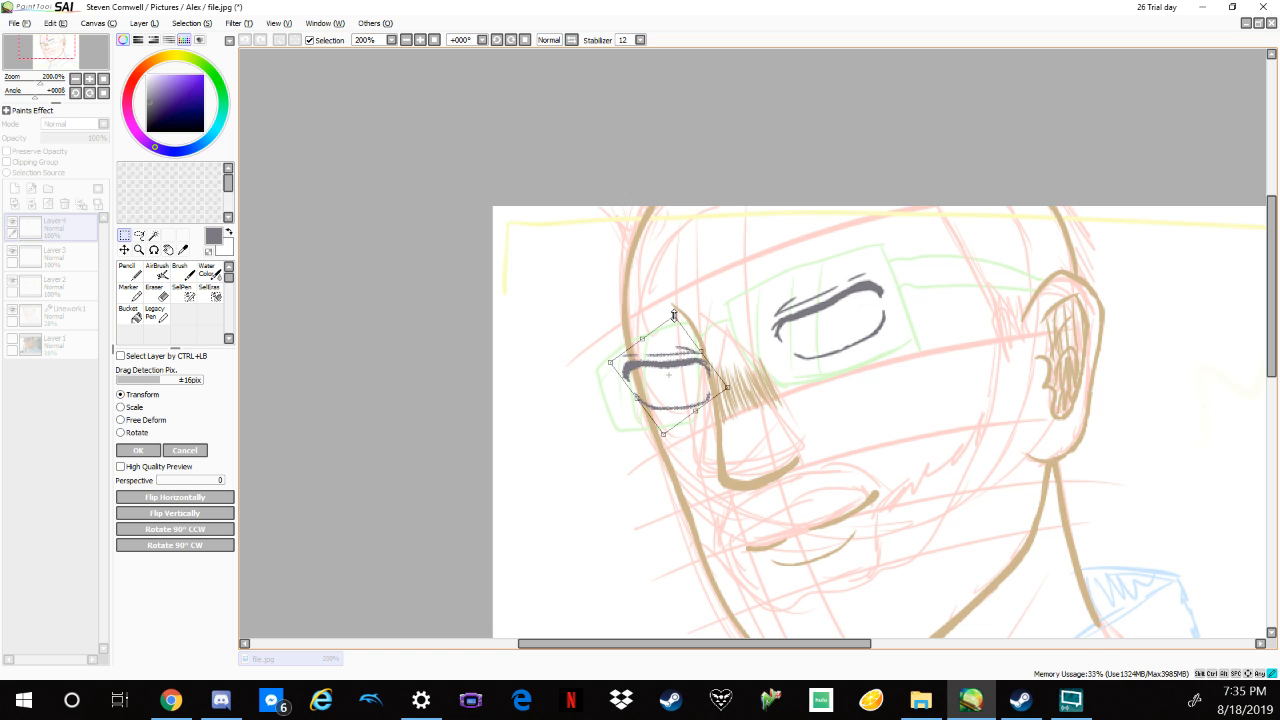
{"action": "left_click_drag", "start_coordinate": [683, 363], "coordinate": [680, 358]}
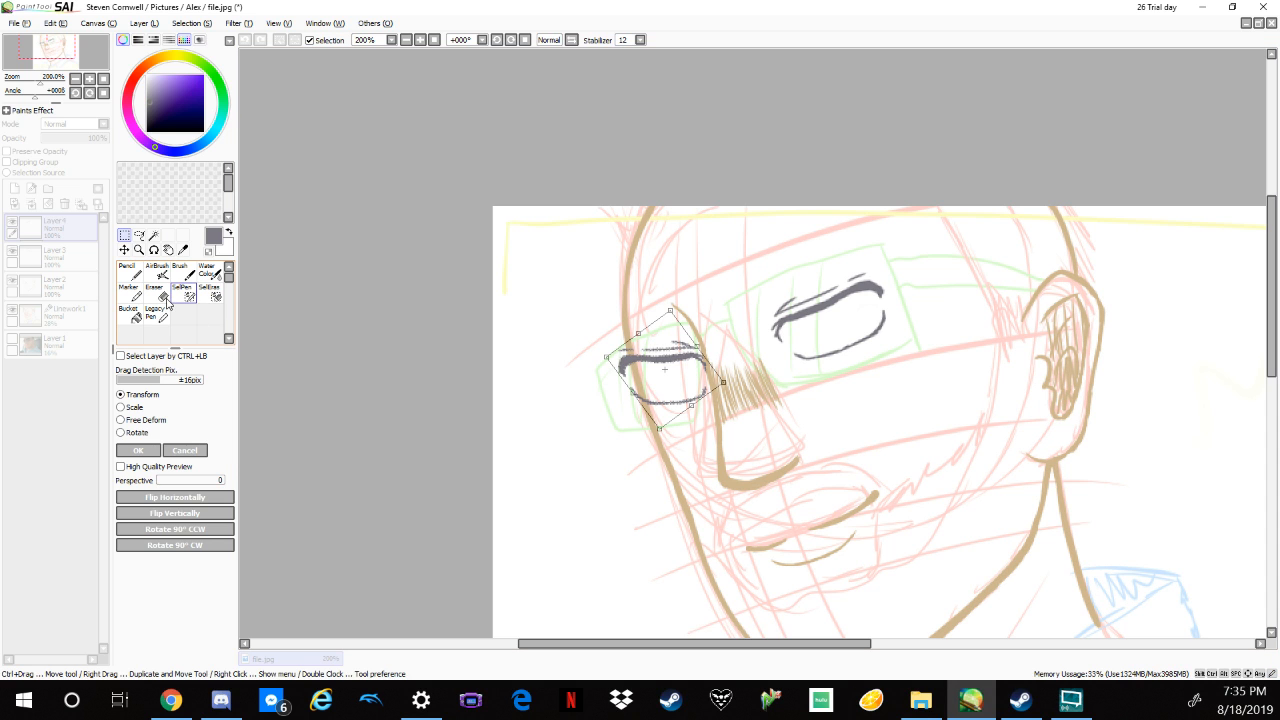
{"action": "scroll", "coordinate": [685, 318], "scroll_direction": "up", "scroll_amount": 2}
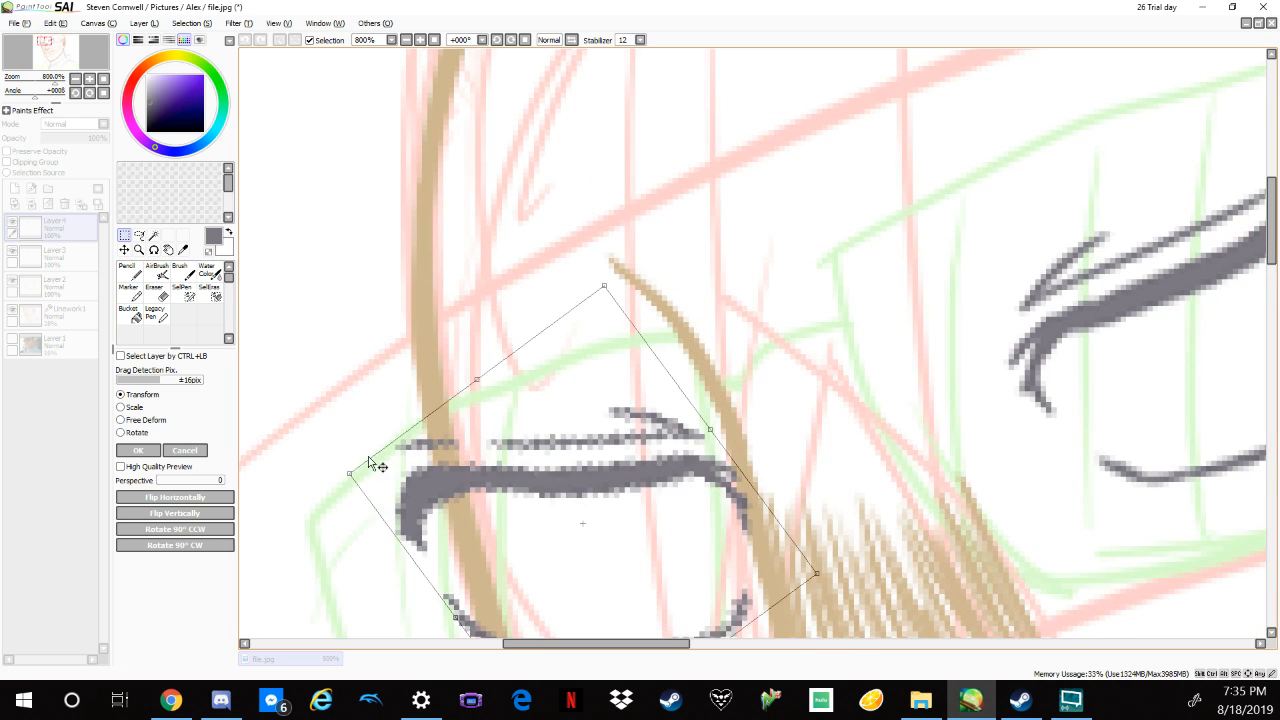
{"action": "left_click", "coordinate": [138, 450]}
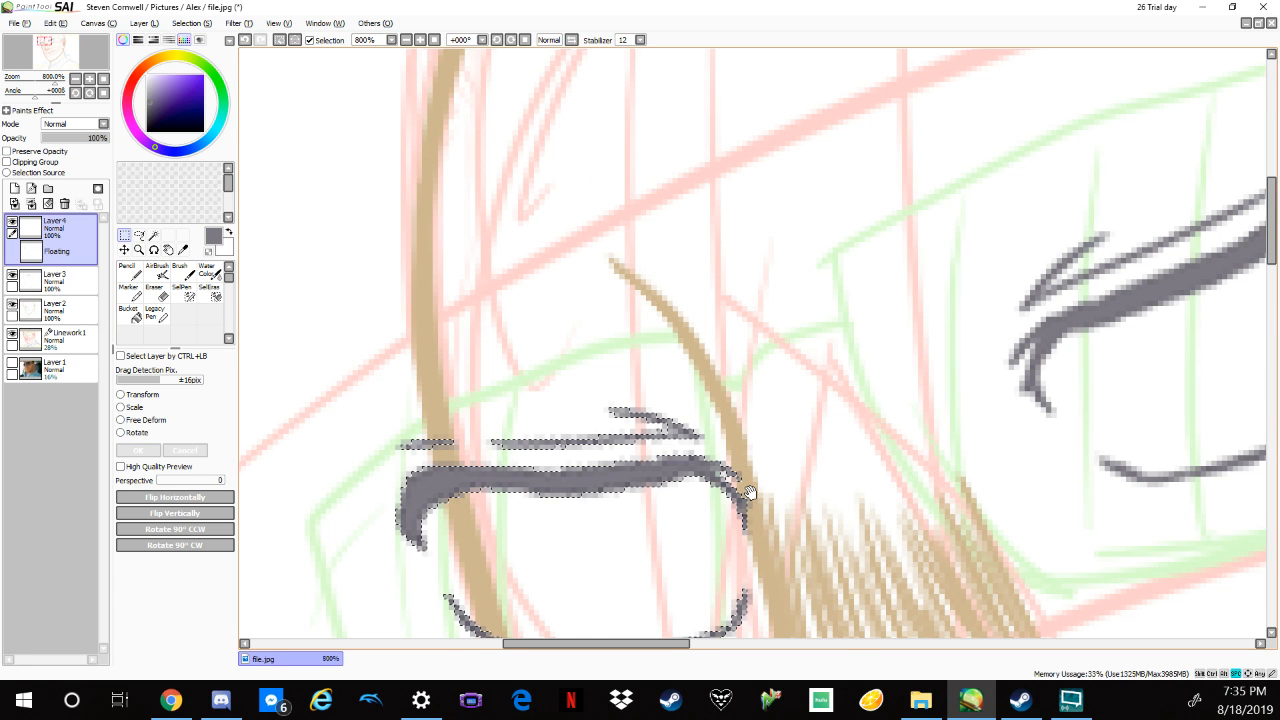
Try erasing the outer parts of the mirrored eye that extend past the face outline, then undo the erasure.
{"action": "left_click_drag", "start_coordinate": [747, 495], "coordinate": [785, 318]}
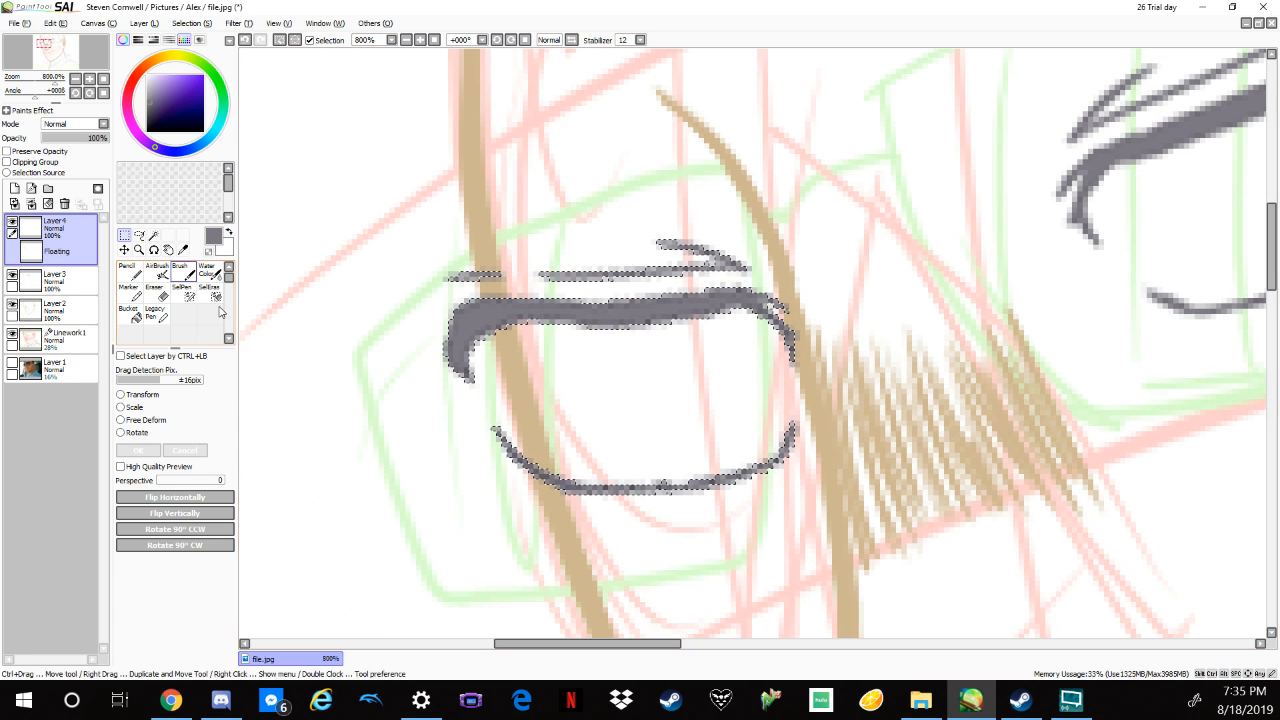
{"action": "key", "text": "e"}
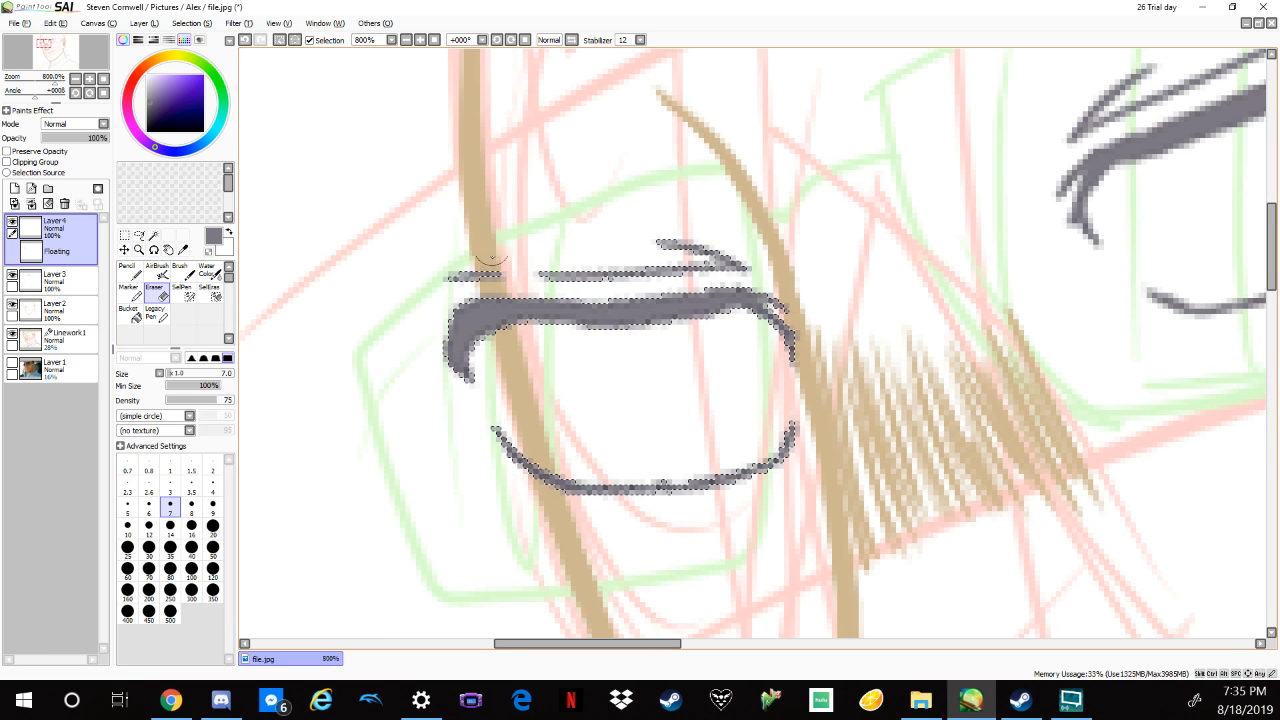
{"action": "mouse_move", "coordinate": [490, 258]}
{"action": "left_mouse_down"}
{"action": "mouse_move", "coordinate": [491, 366]}
{"action": "mouse_move", "coordinate": [466, 414]}
{"action": "mouse_move", "coordinate": [434, 303]}
{"action": "left_mouse_up"}
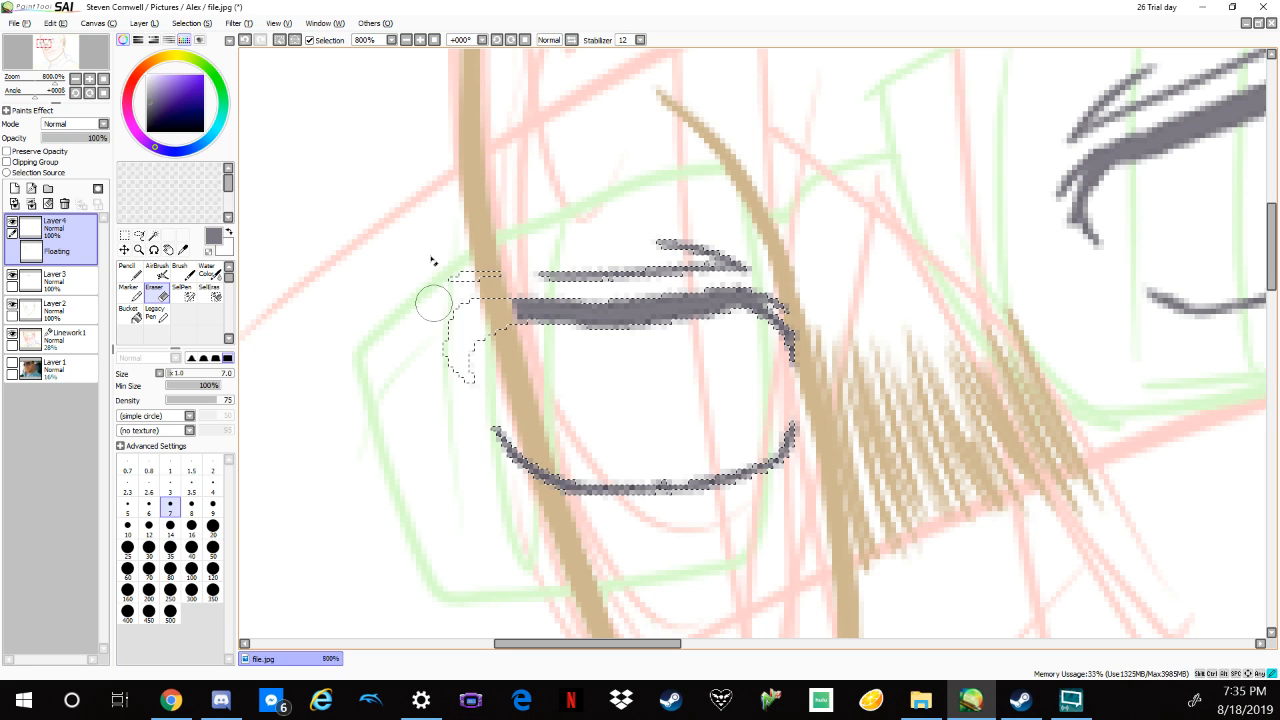
{"action": "mouse_move", "coordinate": [495, 428]}
{"action": "left_mouse_down"}
{"action": "mouse_move", "coordinate": [535, 495]}
{"action": "mouse_move", "coordinate": [520, 470]}
{"action": "left_mouse_up"}
{"action": "mouse_move", "coordinate": [792, 345]}
{"action": "left_mouse_down"}
{"action": "mouse_move", "coordinate": [808, 357]}
{"action": "mouse_move", "coordinate": [803, 334]}
{"action": "left_mouse_up"}
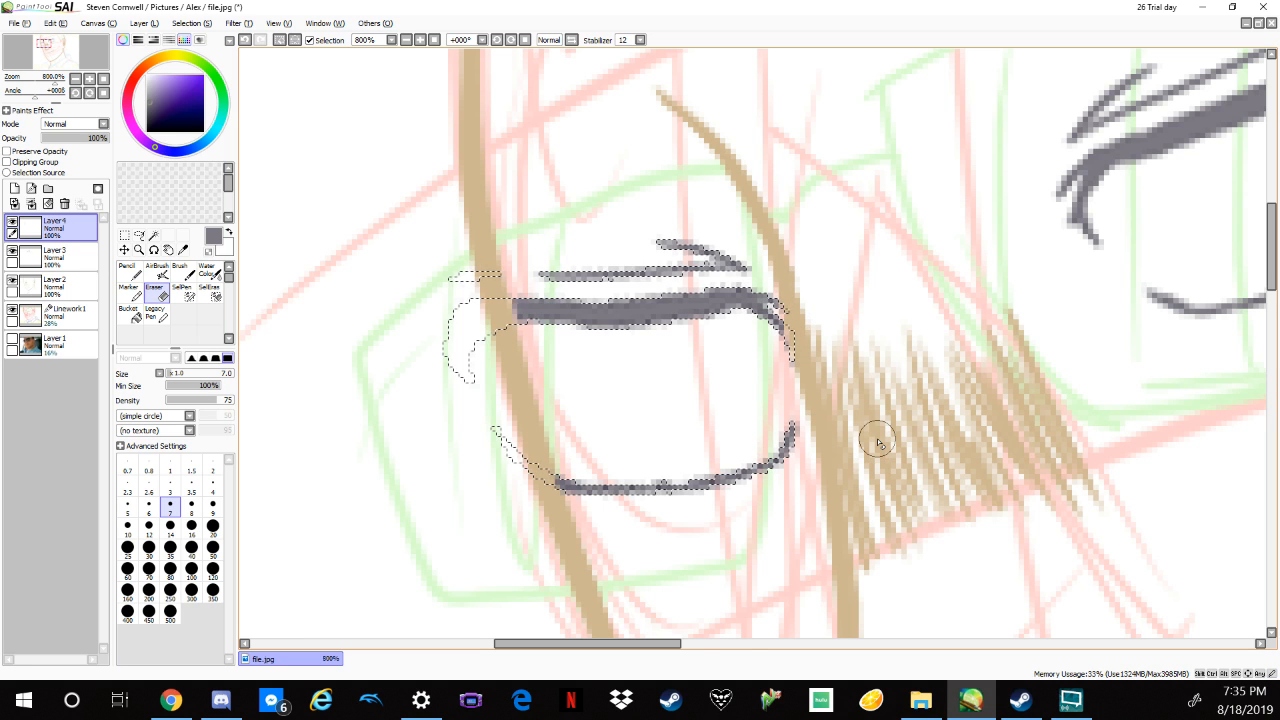
{"action": "scroll", "coordinate": [877, 442], "scroll_direction": "down", "scroll_amount": 3}
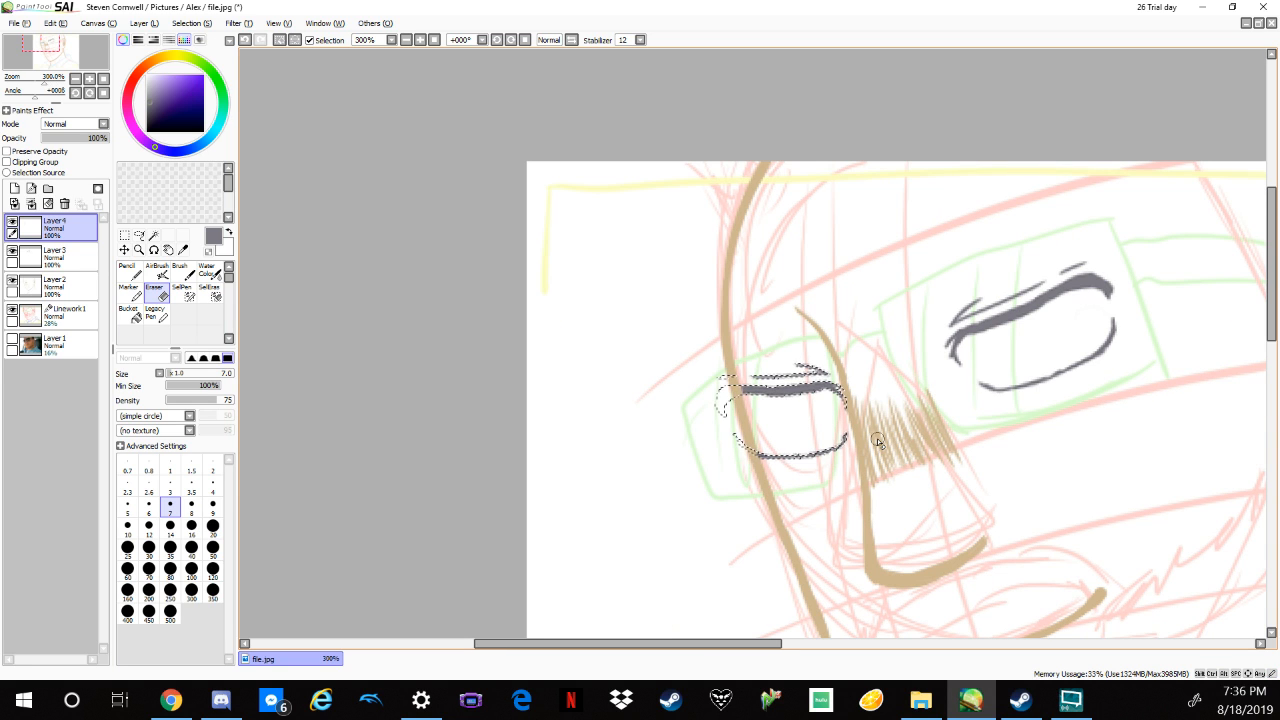
{"action": "key", "text": "ctrl+t"}
{"action": "scroll", "coordinate": [877, 438], "scroll_direction": "up", "scroll_amount": 4}
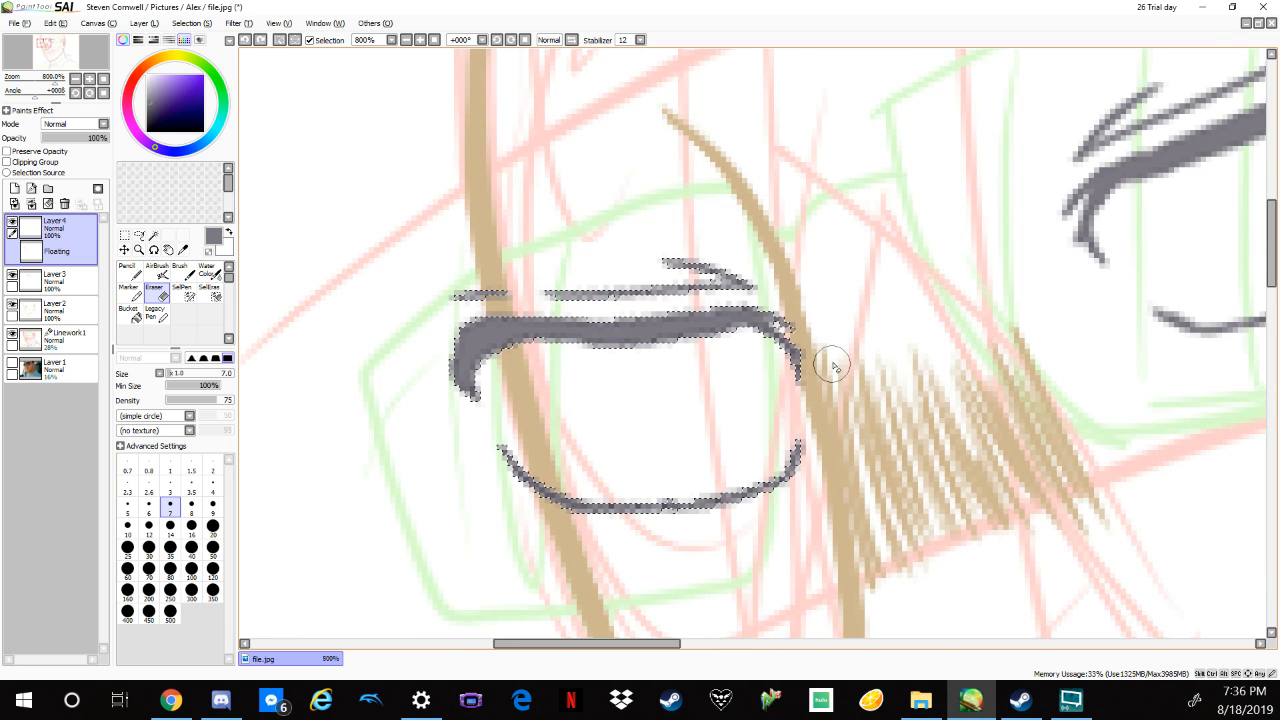
{"action": "key", "text": "Return"}
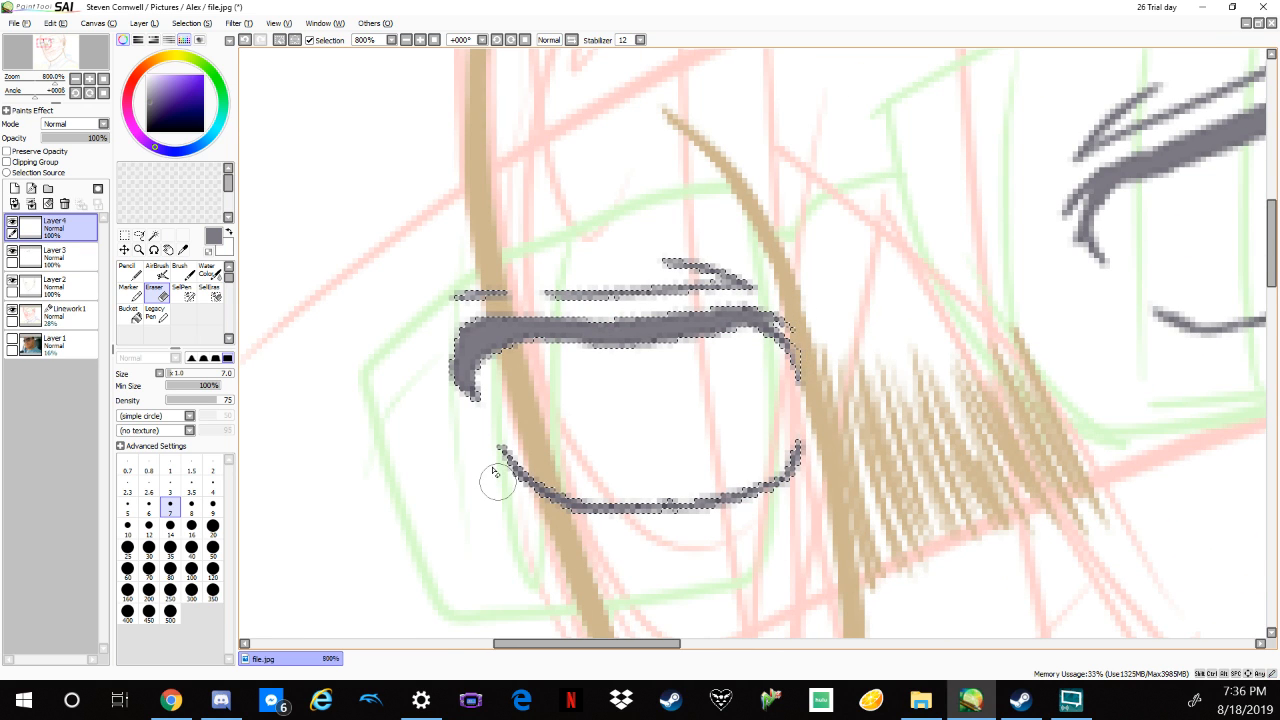
Erase the outer ends of the mirrored eye's lids and crease beyond the face outline with the eraser at density 100.
{"action": "mouse_move", "coordinate": [491, 471]}
{"action": "left_mouse_down"}
{"action": "mouse_move", "coordinate": [514, 457]}
{"action": "mouse_move", "coordinate": [547, 510]}
{"action": "left_mouse_up"}
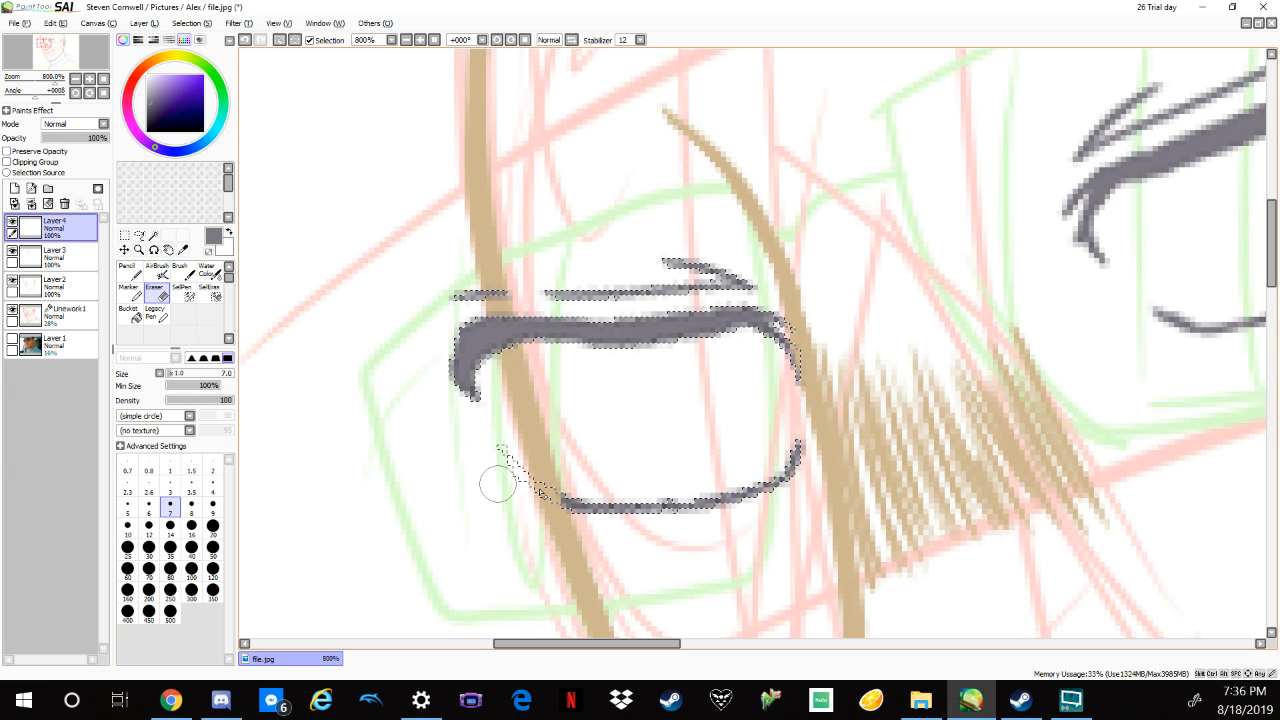
{"action": "mouse_move", "coordinate": [498, 370]}
{"action": "left_mouse_down"}
{"action": "mouse_move", "coordinate": [452, 305]}
{"action": "mouse_move", "coordinate": [448, 336]}
{"action": "mouse_move", "coordinate": [480, 396]}
{"action": "mouse_move", "coordinate": [478, 281]}
{"action": "mouse_move", "coordinate": [491, 329]}
{"action": "mouse_move", "coordinate": [493, 289]}
{"action": "mouse_move", "coordinate": [491, 326]}
{"action": "left_mouse_up"}
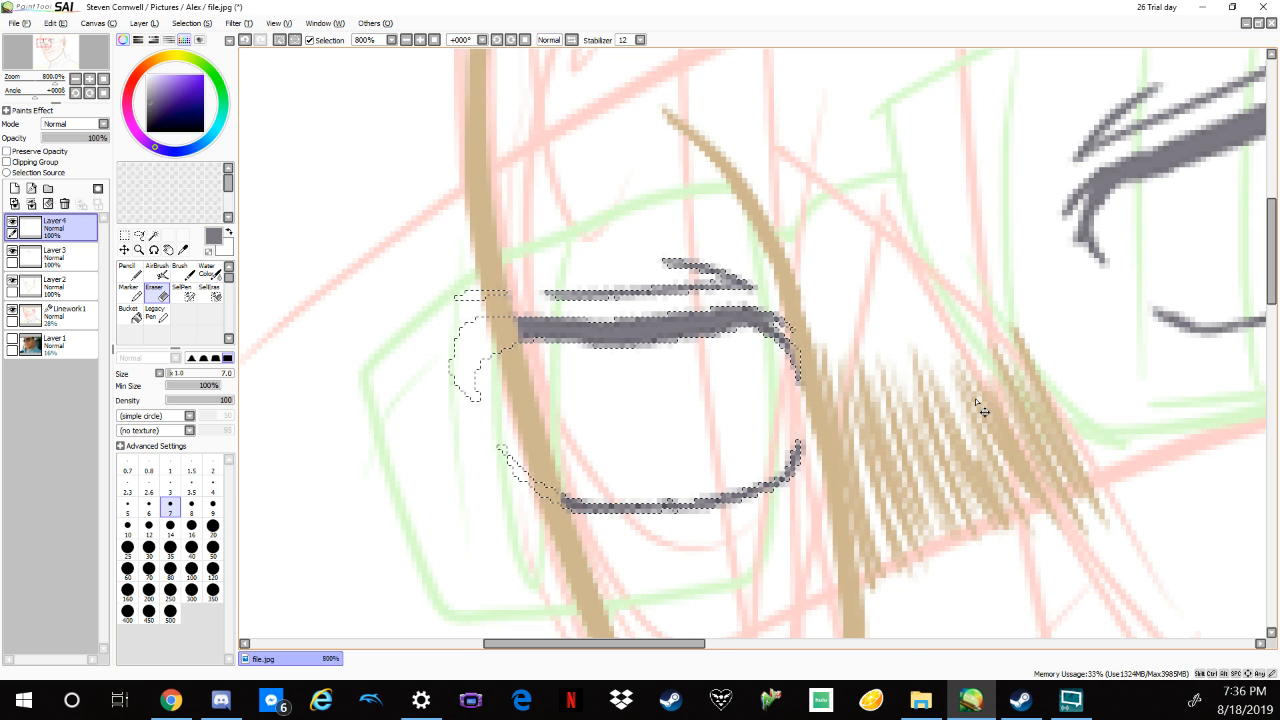
{"action": "scroll", "coordinate": [986, 329], "scroll_direction": "down", "scroll_amount": 6}
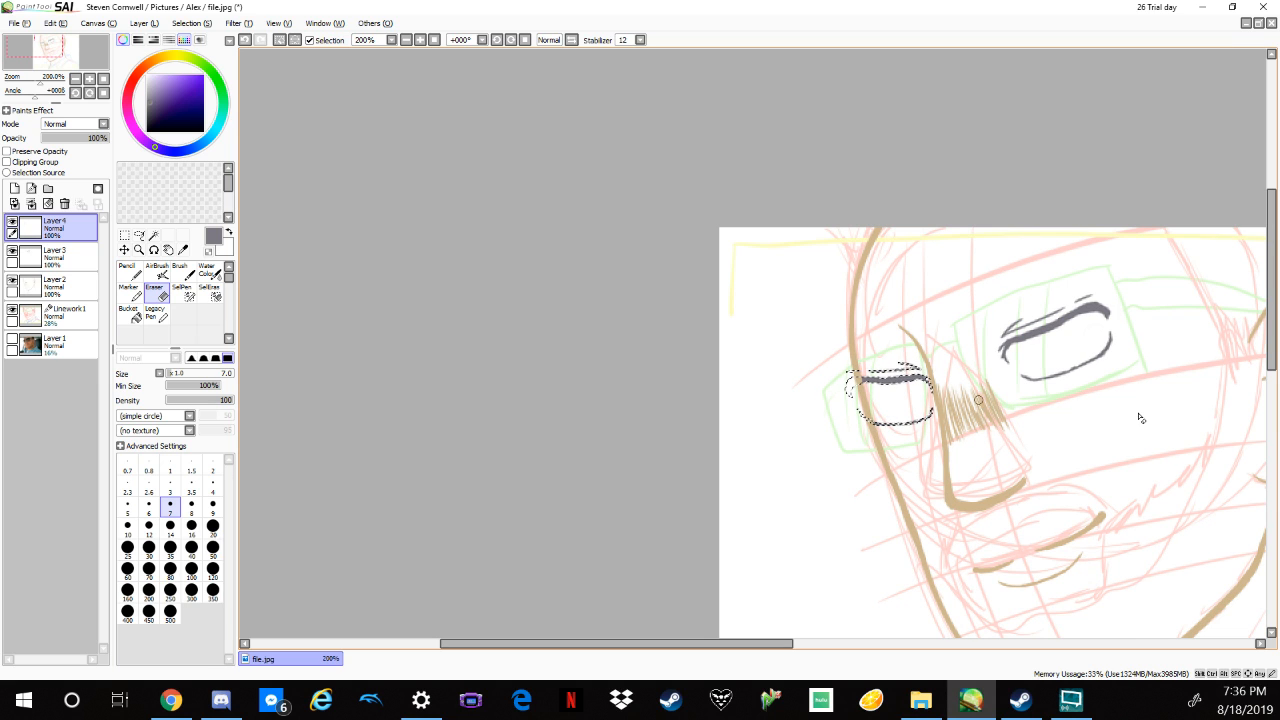
{"action": "scroll", "coordinate": [1180, 480], "scroll_direction": "down", "scroll_amount": 2}
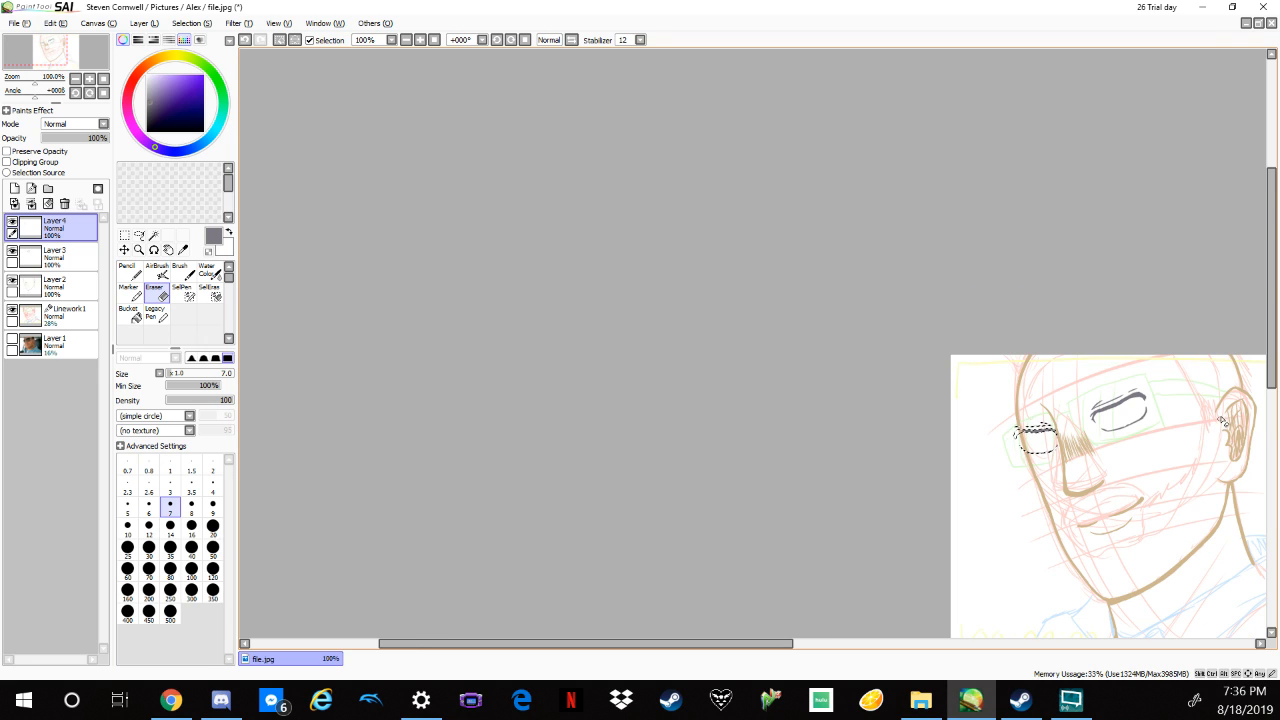
{"action": "left_click_drag", "start_coordinate": [1218, 468], "coordinate": [955, 380]}
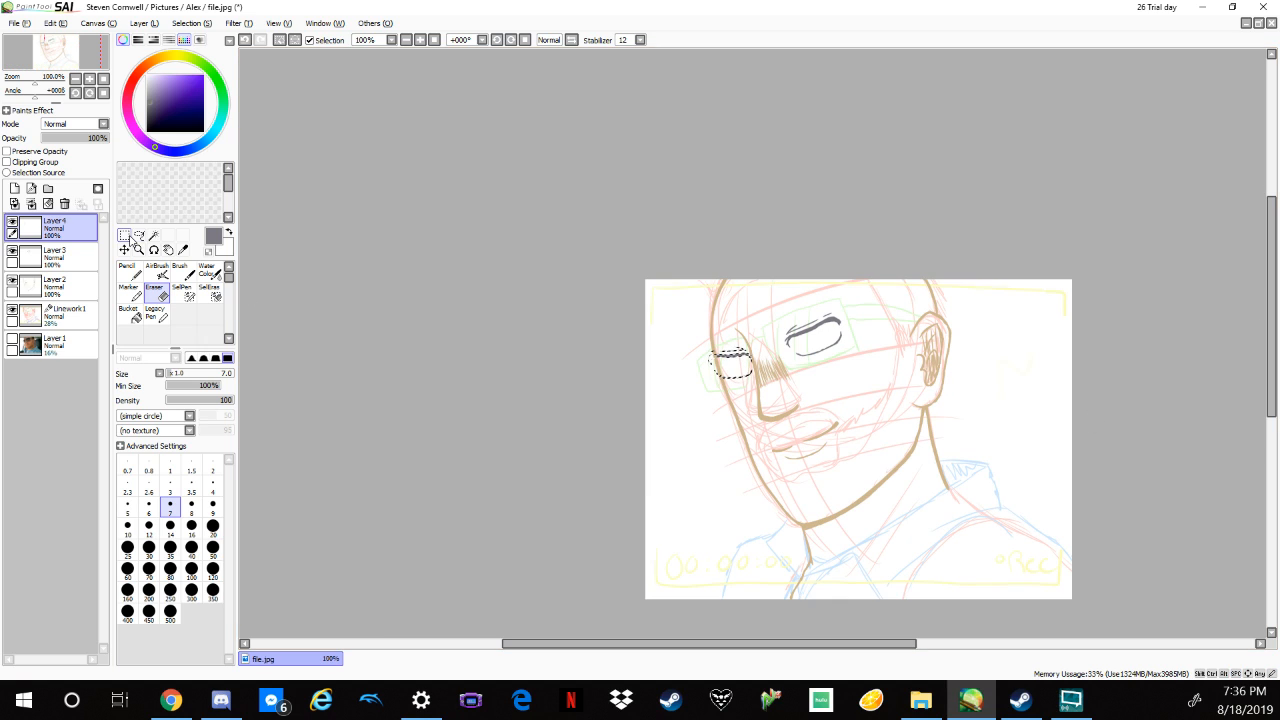
Delete the two eye layers, Layer4 and Layer3, and clear the selection.
{"action": "left_click", "coordinate": [125, 235]}
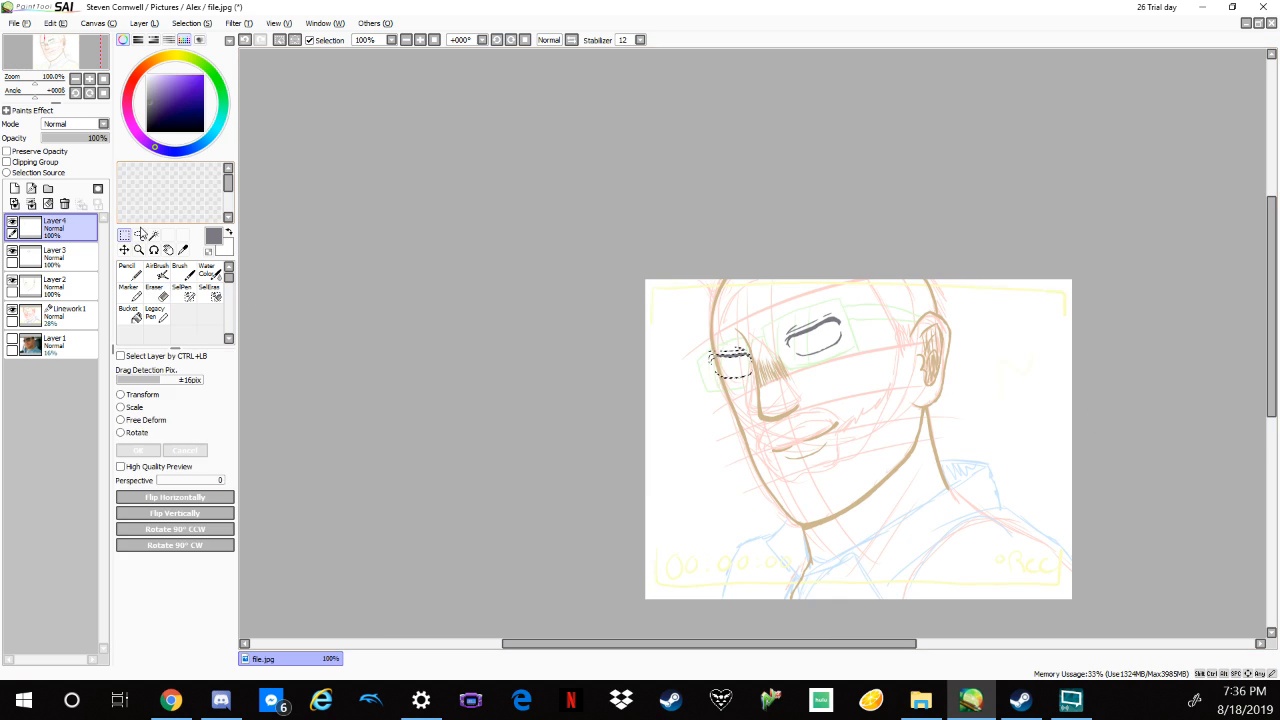
{"action": "left_click", "coordinate": [65, 204]}
{"action": "left_click", "coordinate": [65, 204]}
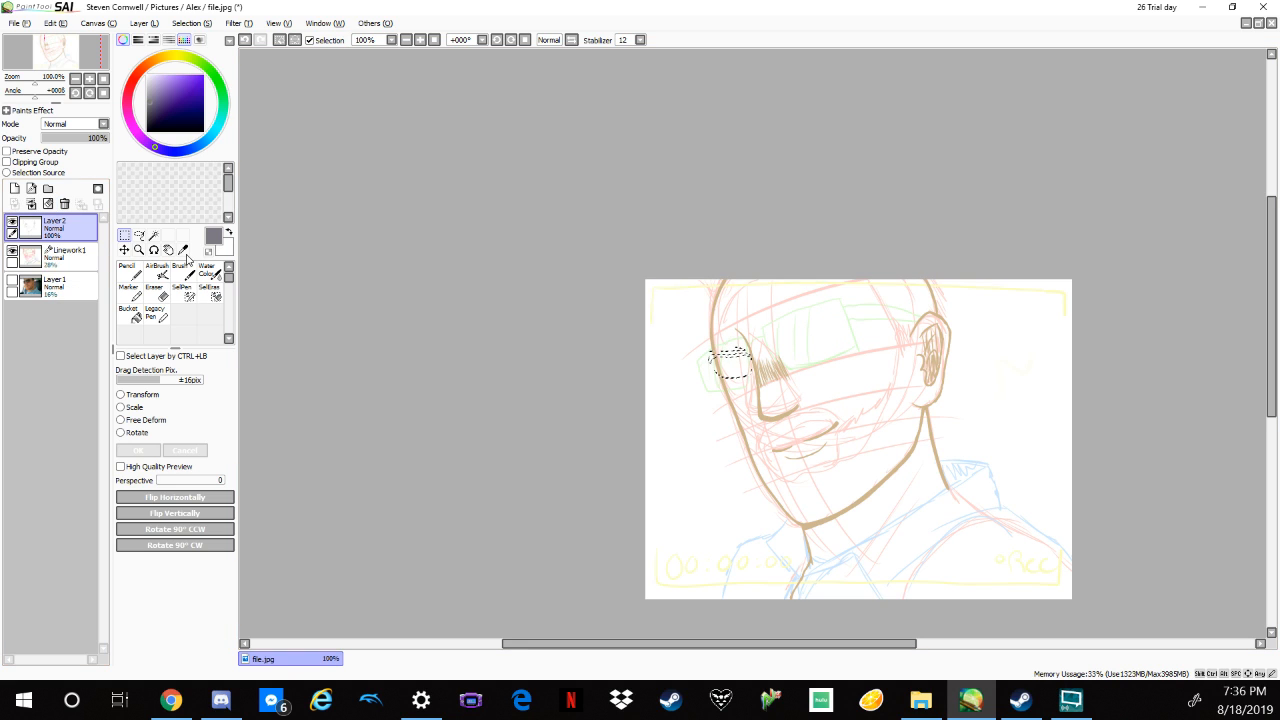
{"action": "left_click", "coordinate": [875, 357]}
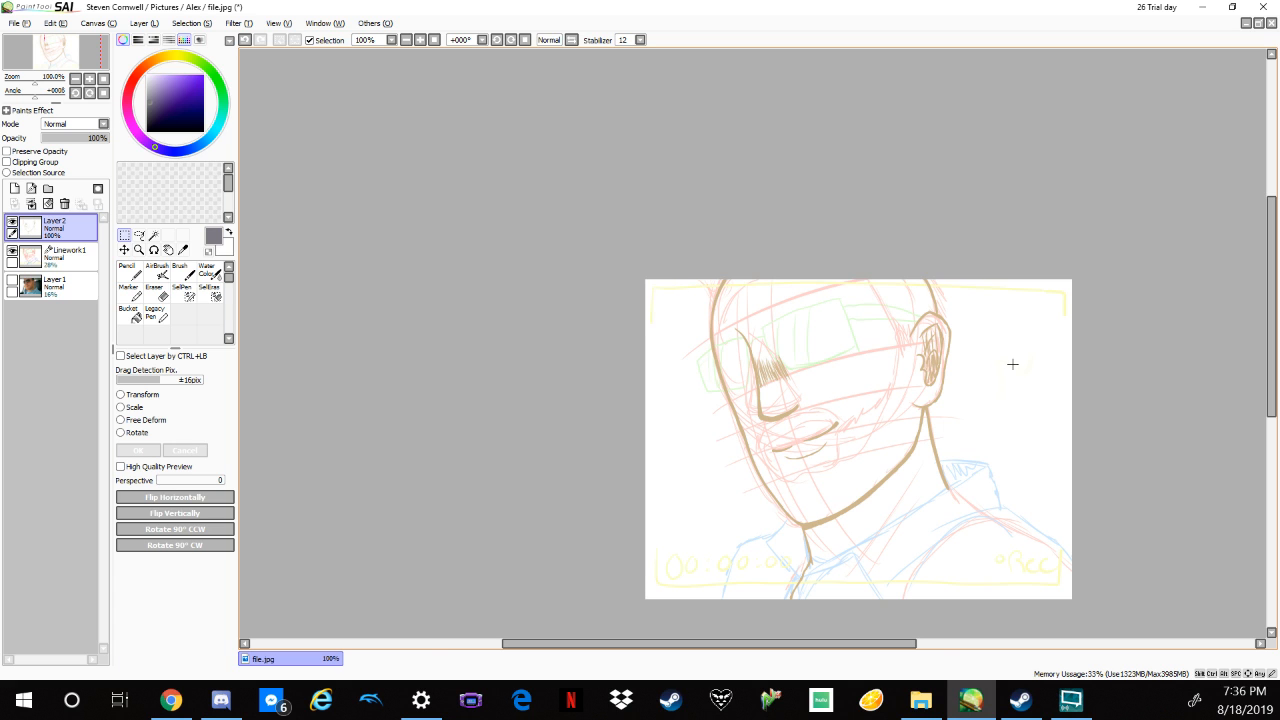
Try drawing a large purple-grey oval over the mouth and chin with the size 10 pencil, then undo it.
{"action": "scroll", "coordinate": [1005, 372], "scroll_direction": "up", "scroll_amount": 1}
{"action": "scroll", "coordinate": [1025, 310], "scroll_direction": "up", "scroll_amount": 1}
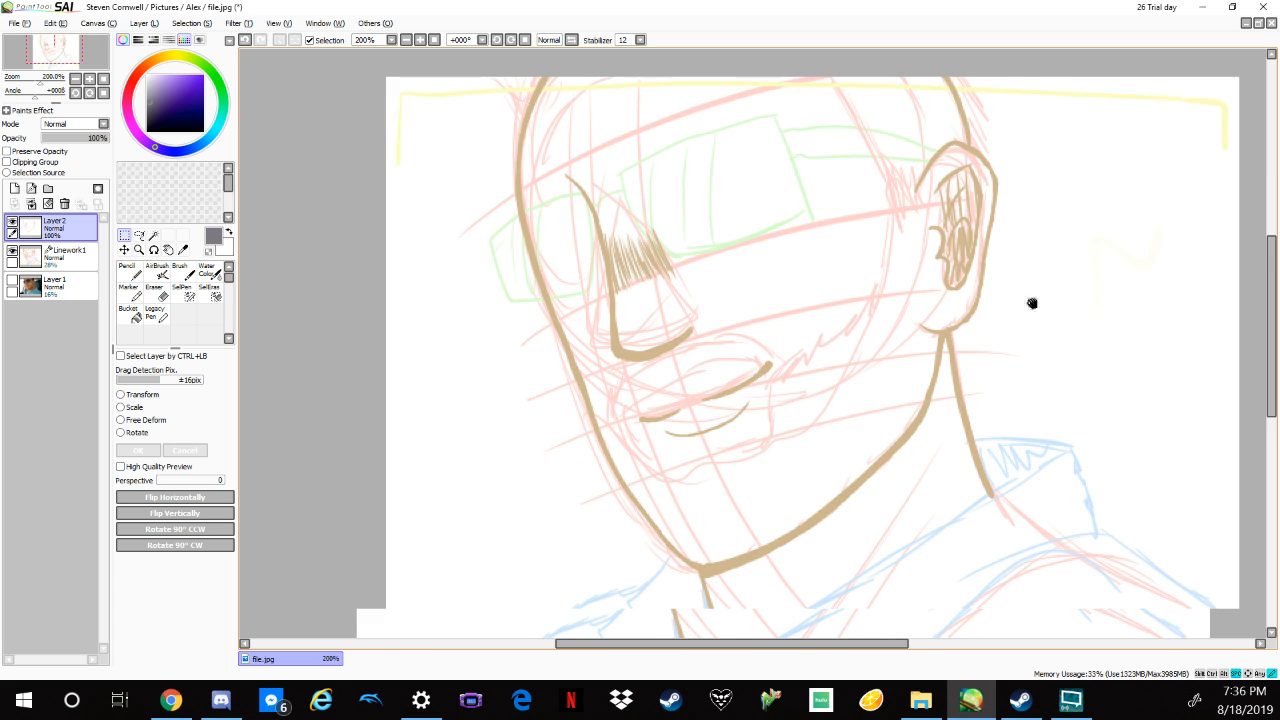
{"action": "left_click", "coordinate": [129, 270]}
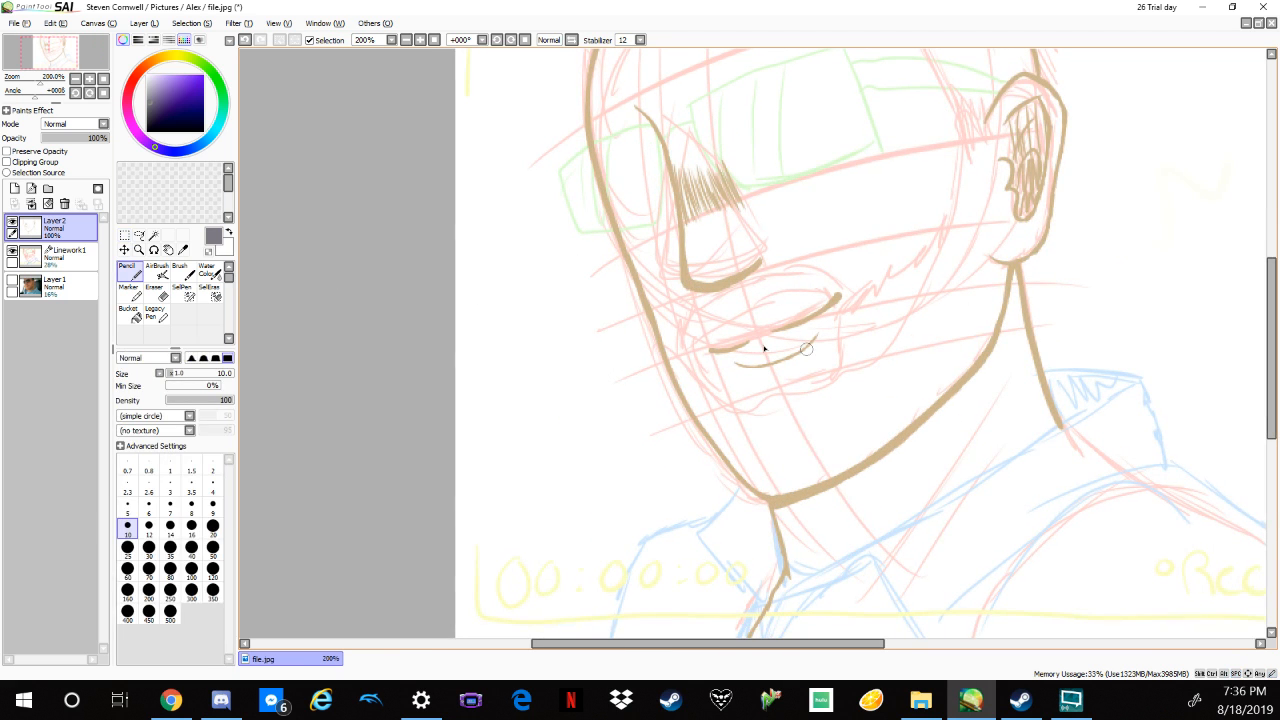
{"action": "left_click_drag", "start_coordinate": [763, 346], "coordinate": [712, 392]}
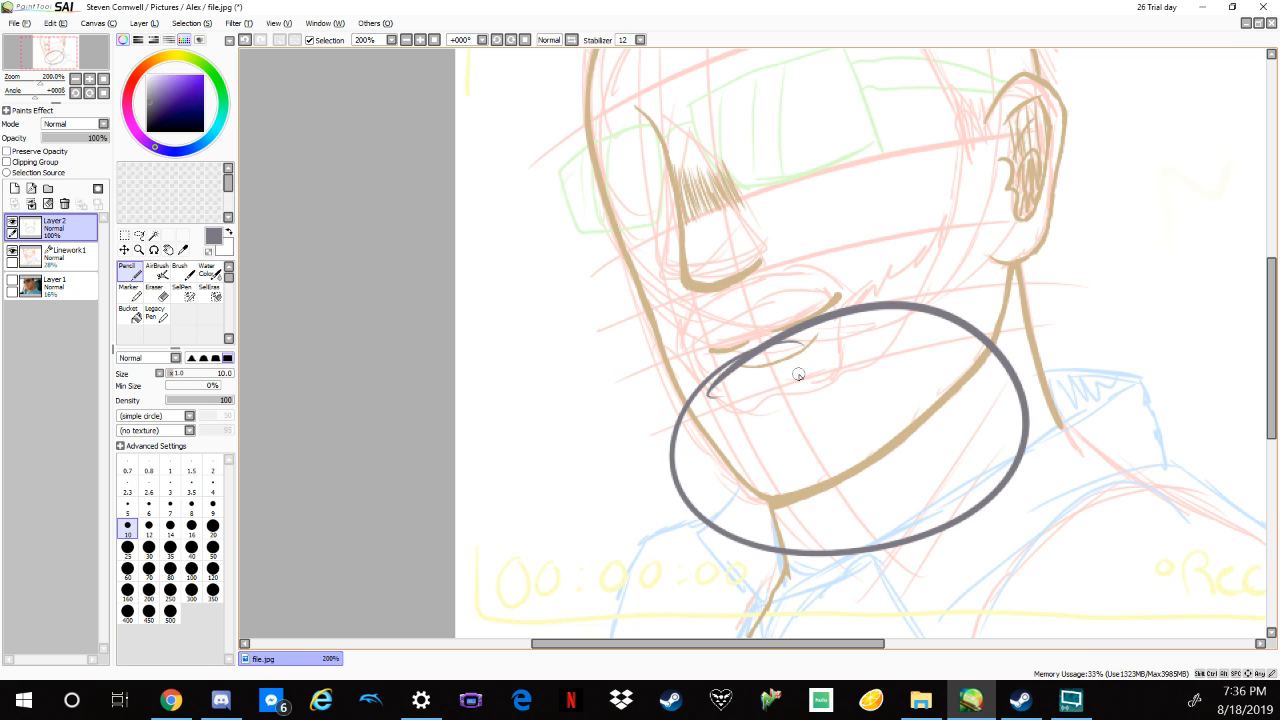
{"action": "key", "text": "ctrl+z"}
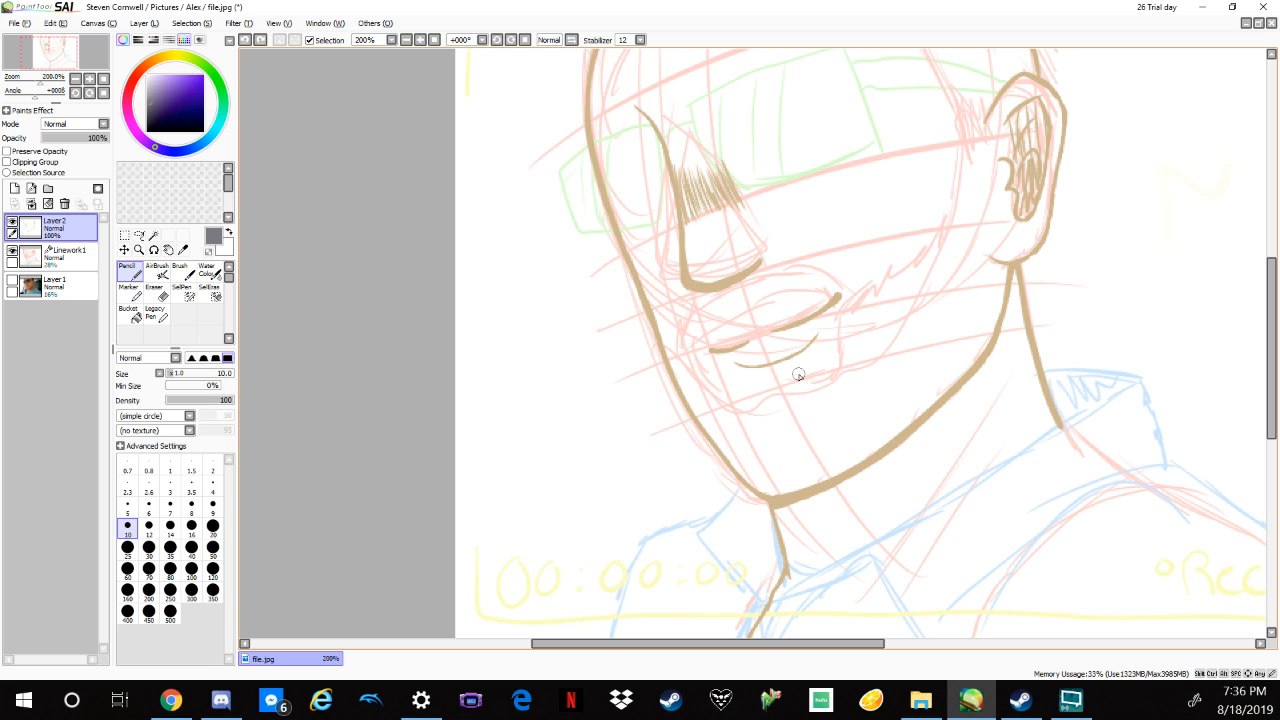
Lasso the nose and mouth lines on Layer2, move them slightly lower on the face, and clear the selection.
{"action": "left_click", "coordinate": [139, 235]}
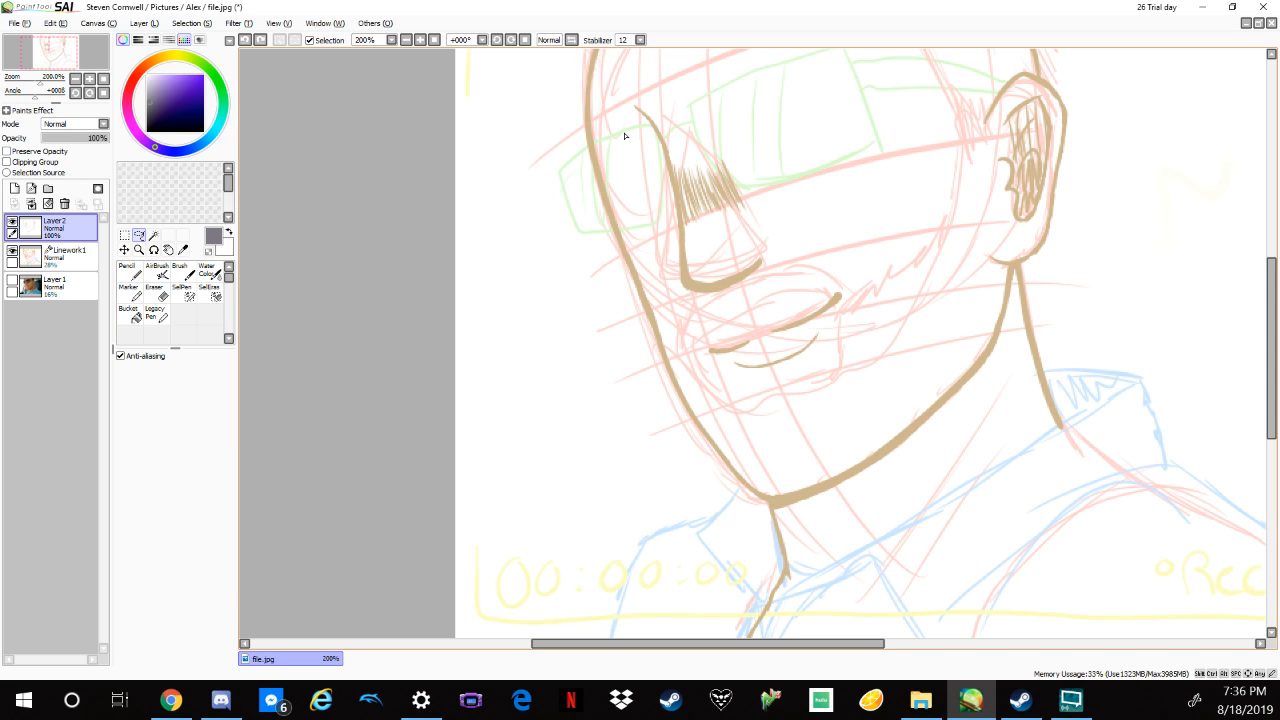
{"action": "mouse_move", "coordinate": [624, 135]}
{"action": "left_mouse_down"}
{"action": "mouse_move", "coordinate": [623, 83]}
{"action": "mouse_move", "coordinate": [640, 67]}
{"action": "mouse_move", "coordinate": [774, 122]}
{"action": "mouse_move", "coordinate": [885, 266]}
{"action": "mouse_move", "coordinate": [866, 375]}
{"action": "mouse_move", "coordinate": [828, 401]}
{"action": "mouse_move", "coordinate": [752, 401]}
{"action": "mouse_move", "coordinate": [698, 381]}
{"action": "mouse_move", "coordinate": [620, 126]}
{"action": "left_mouse_up"}
{"action": "left_click", "coordinate": [124, 235]}
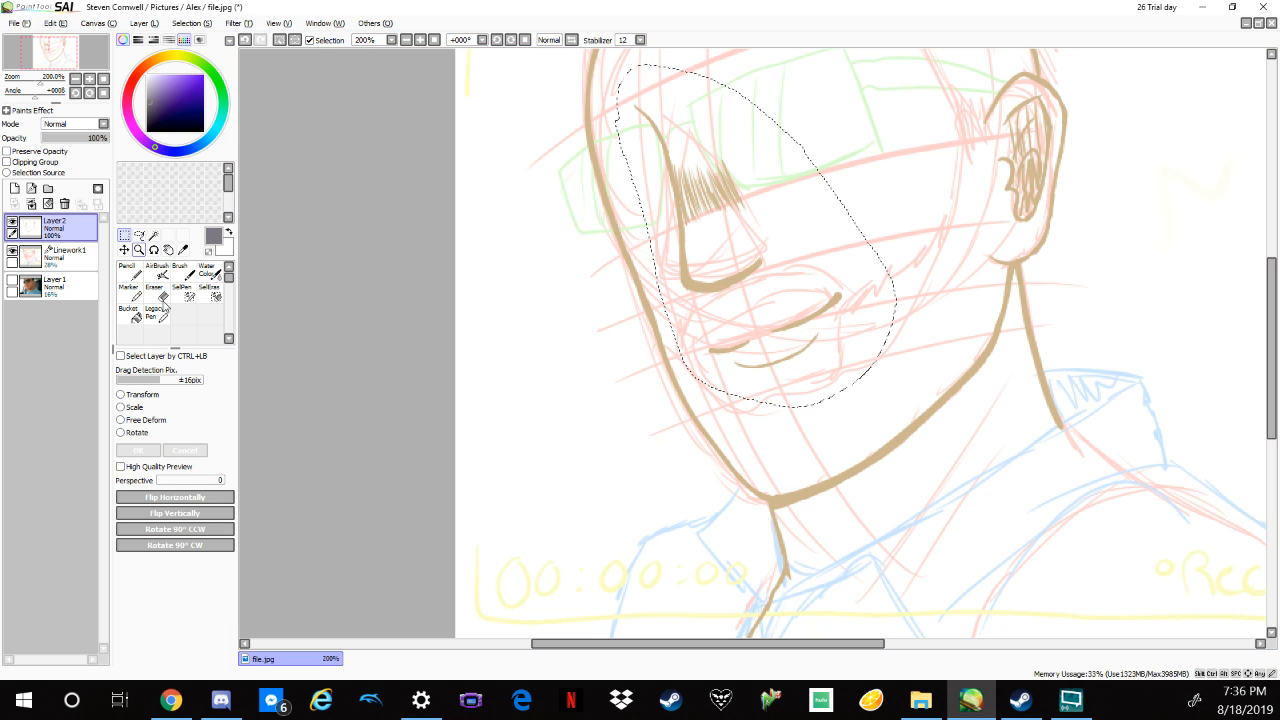
{"action": "left_click", "coordinate": [143, 396]}
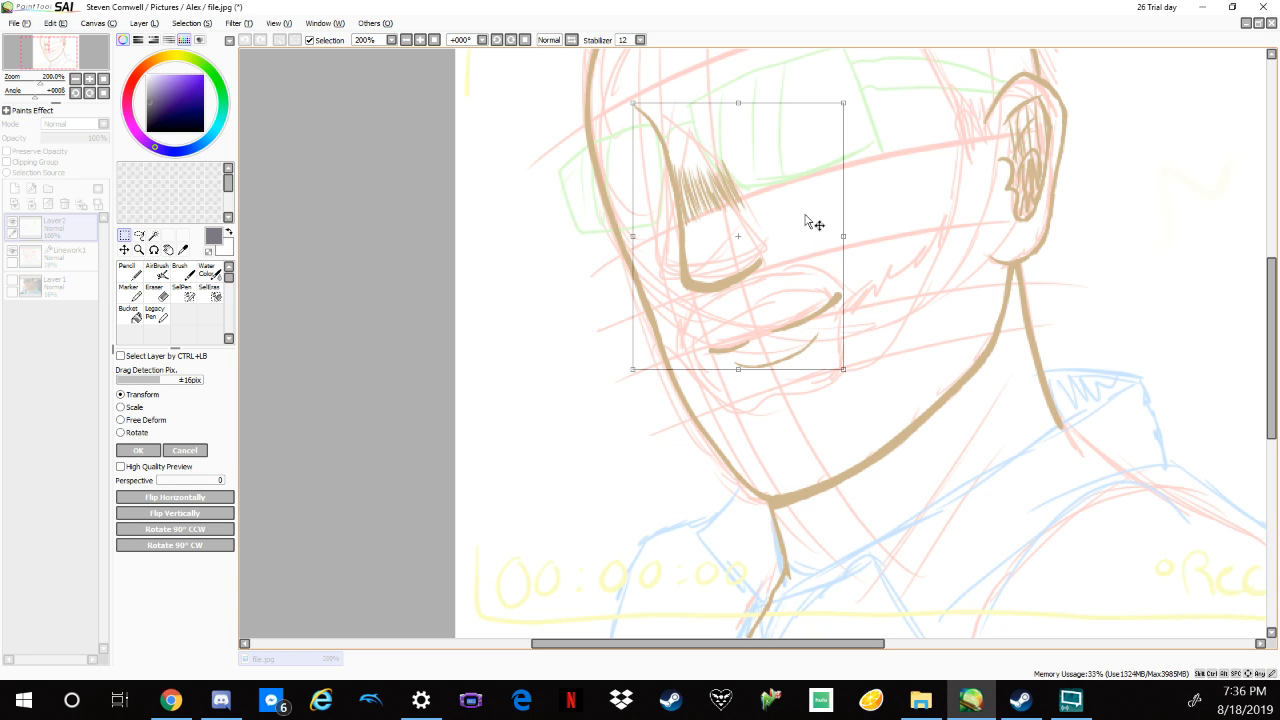
{"action": "mouse_move", "coordinate": [805, 216]}
{"action": "left_mouse_down"}
{"action": "mouse_move", "coordinate": [805, 229]}
{"action": "mouse_move", "coordinate": [790, 224]}
{"action": "left_mouse_up"}
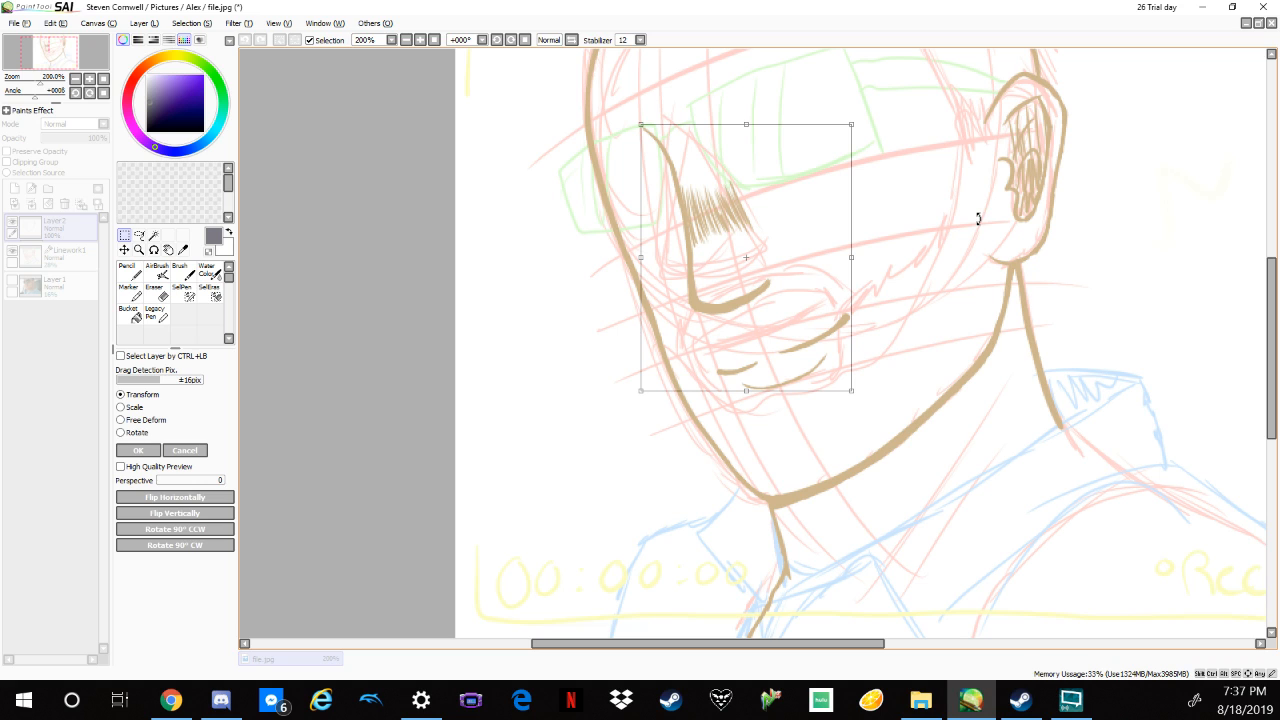
{"action": "left_click_drag", "start_coordinate": [806, 243], "coordinate": [800, 245]}
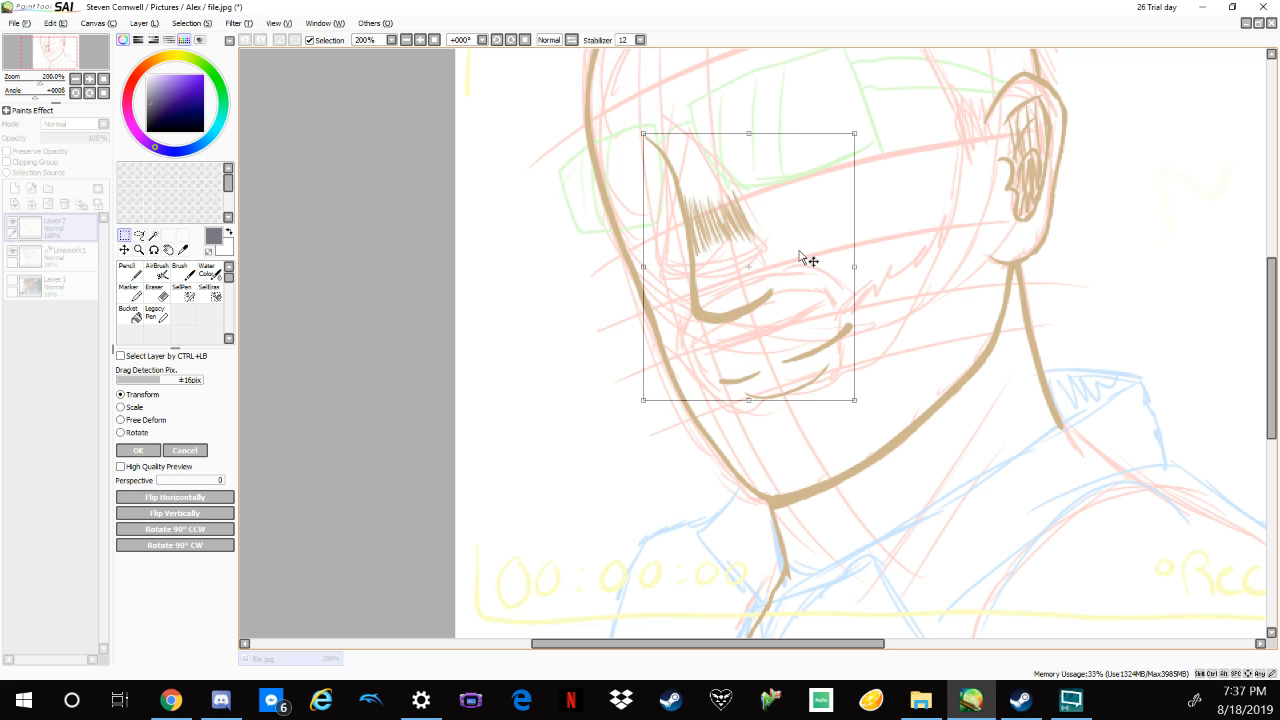
{"action": "scroll", "coordinate": [800, 248], "scroll_direction": "down", "scroll_amount": 2}
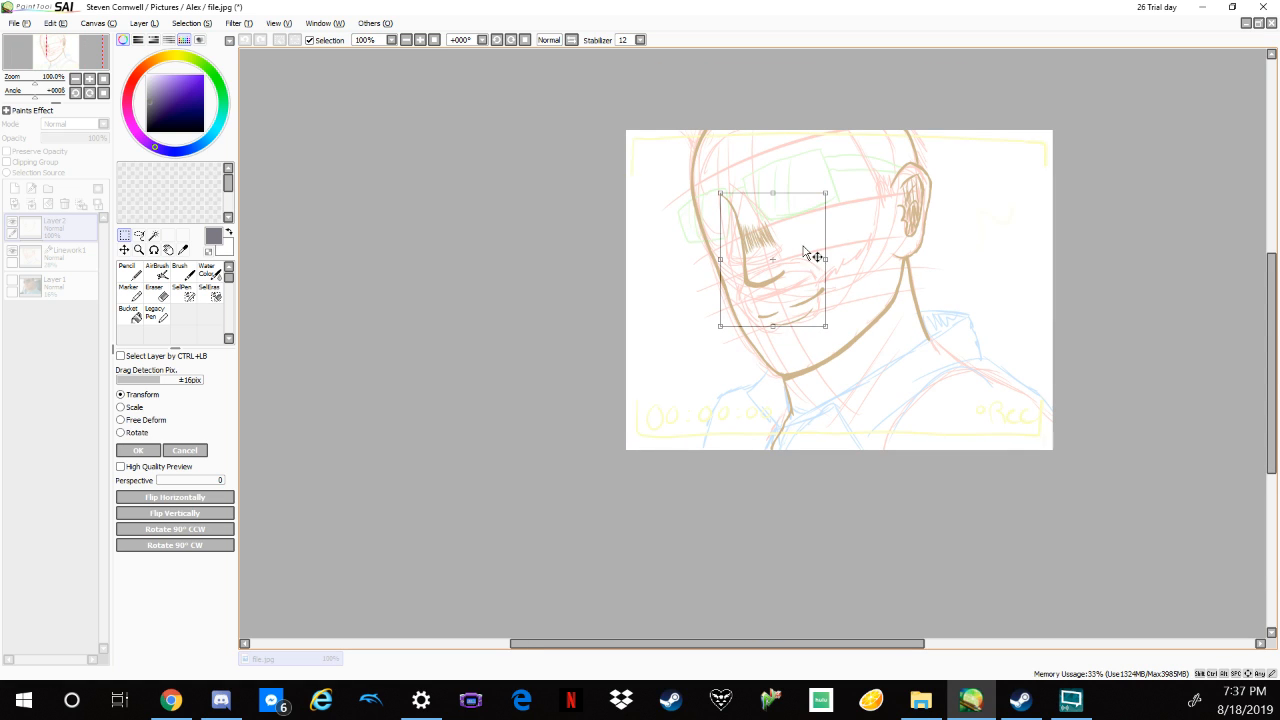
{"action": "left_click_drag", "start_coordinate": [806, 254], "coordinate": [807, 257]}
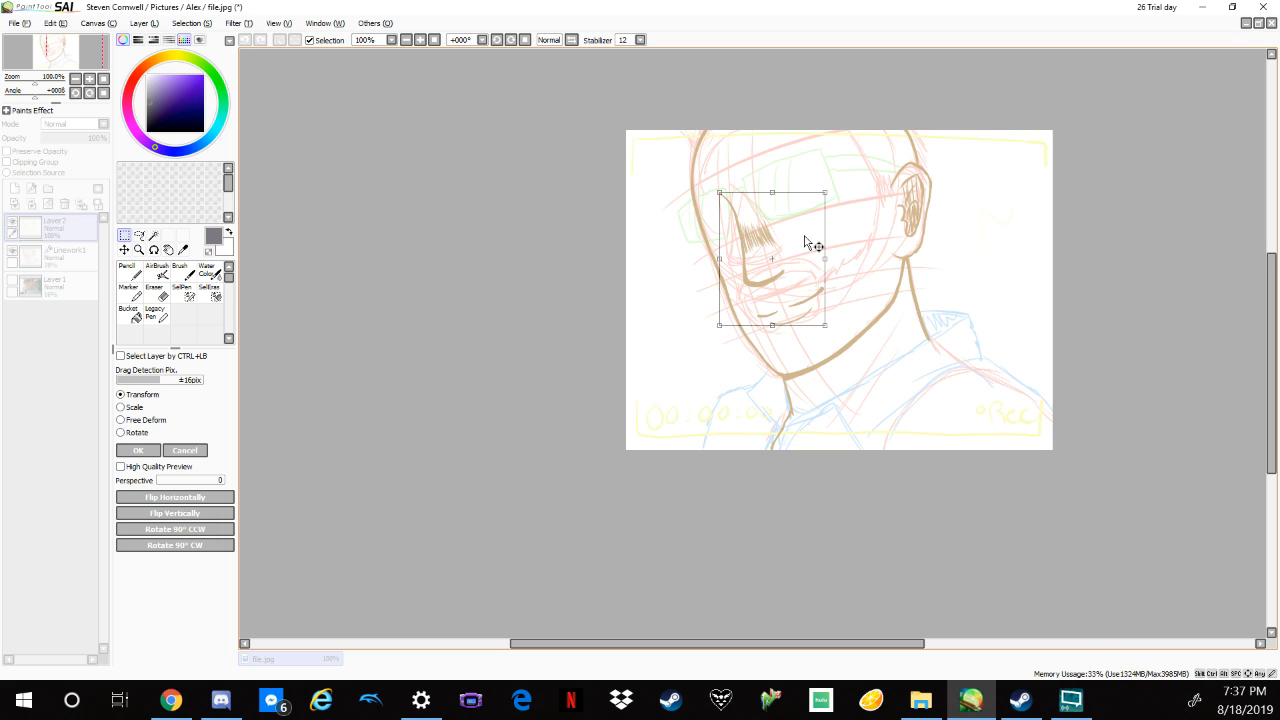
{"action": "left_click_drag", "start_coordinate": [811, 246], "coordinate": [805, 236]}
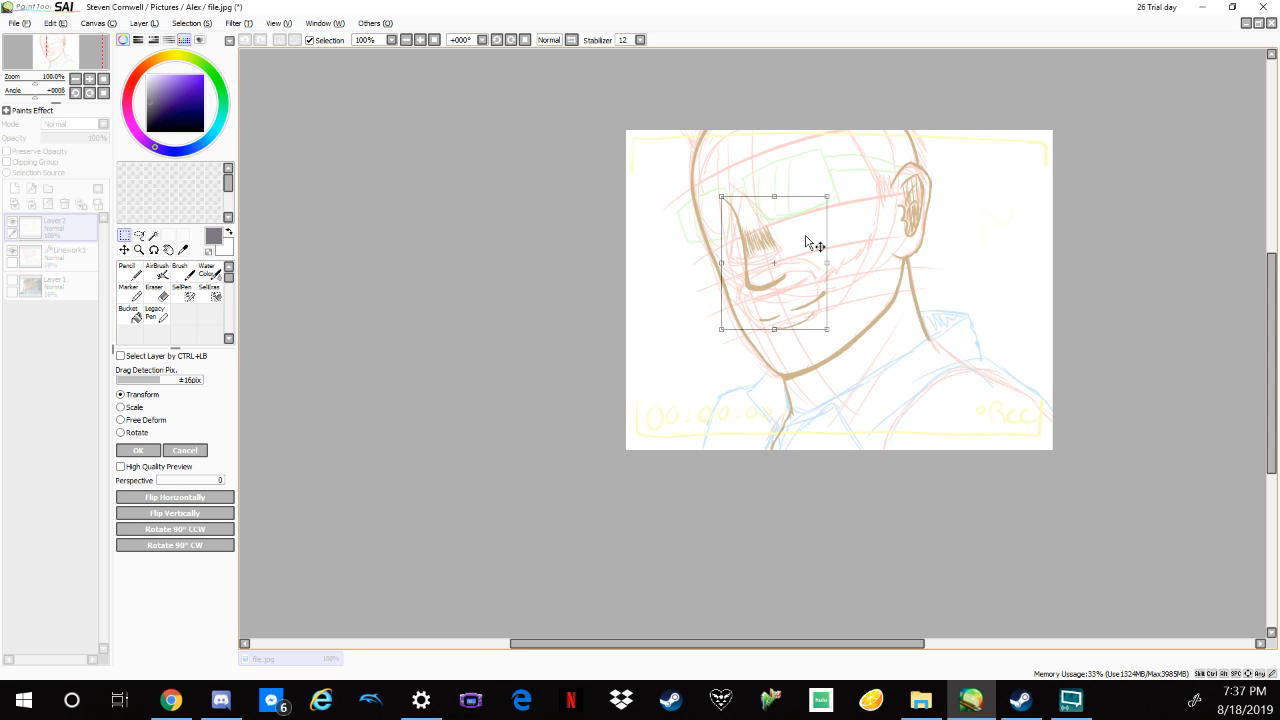
{"action": "left_click", "coordinate": [138, 450]}
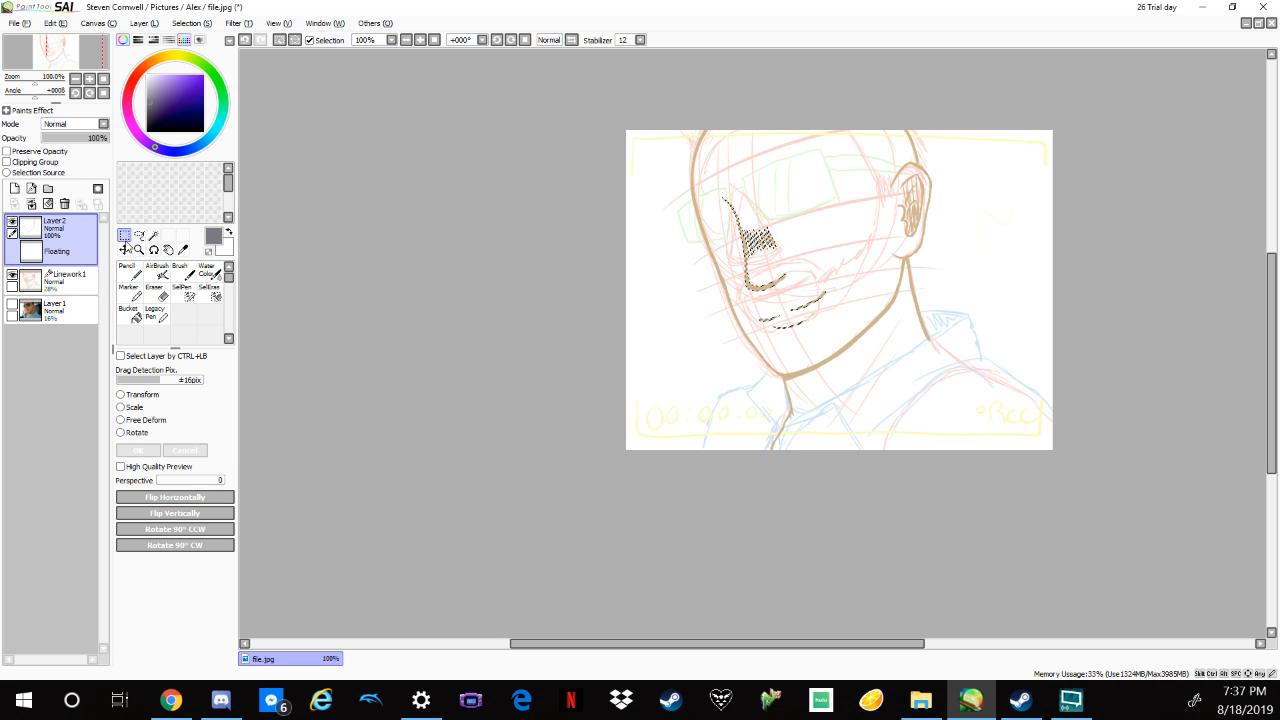
{"action": "left_click", "coordinate": [977, 261]}
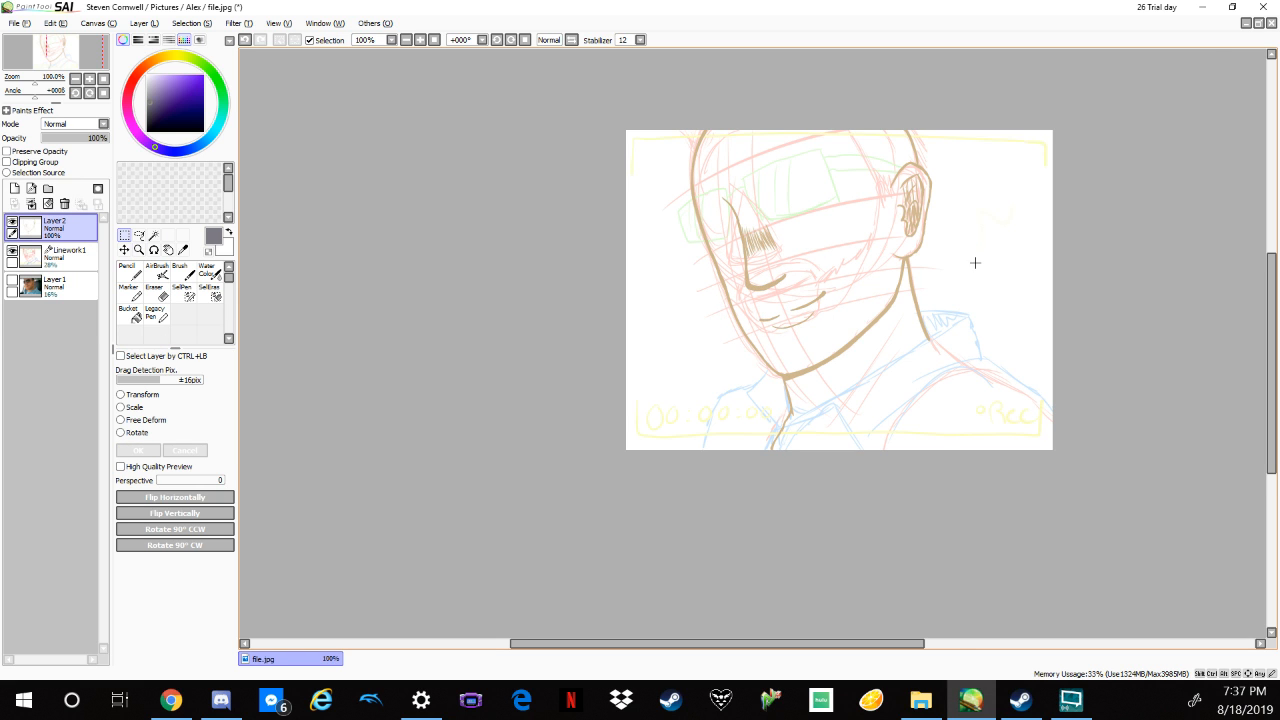
Add a new layer and draw purple-grey upper and lower eyelid curves around the larger glasses lens guide with the size 10 pencil.
{"action": "scroll", "coordinate": [975, 262], "scroll_direction": "up", "scroll_amount": 5}
{"action": "mouse_move", "coordinate": [860, 306]}
{"action": "left_mouse_down"}
{"action": "mouse_move", "coordinate": [912, 328]}
{"action": "mouse_move", "coordinate": [808, 343]}
{"action": "mouse_move", "coordinate": [834, 386]}
{"action": "mouse_move", "coordinate": [893, 377]}
{"action": "mouse_move", "coordinate": [917, 400]}
{"action": "mouse_move", "coordinate": [924, 382]}
{"action": "left_mouse_up"}
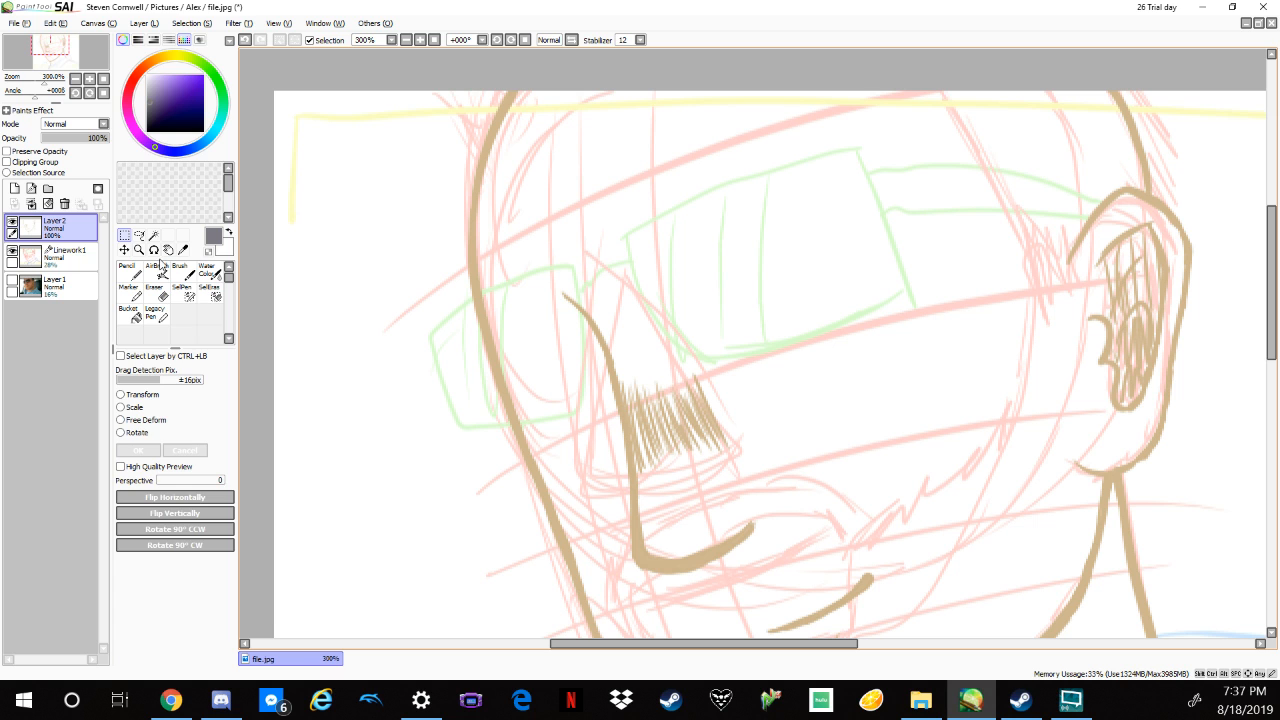
{"action": "left_click", "coordinate": [127, 270]}
{"action": "left_click", "coordinate": [16, 188]}
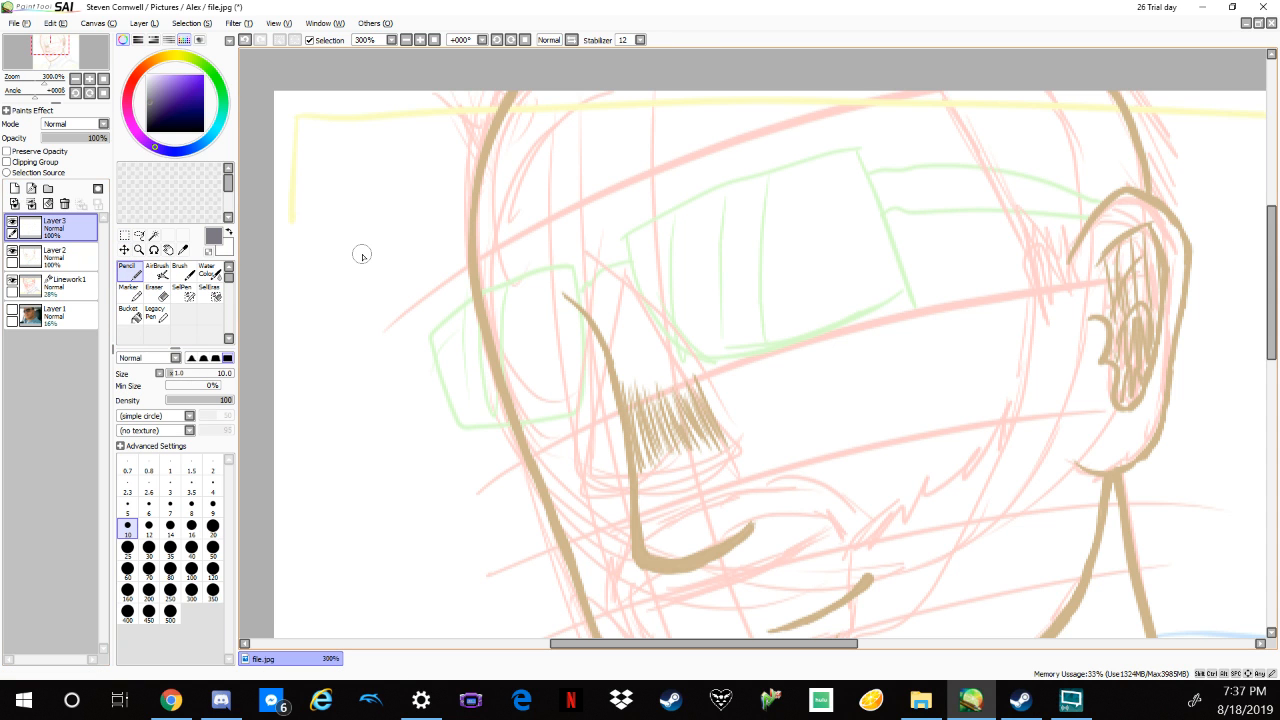
{"action": "scroll", "coordinate": [360, 251], "scroll_direction": "up", "scroll_amount": 2}
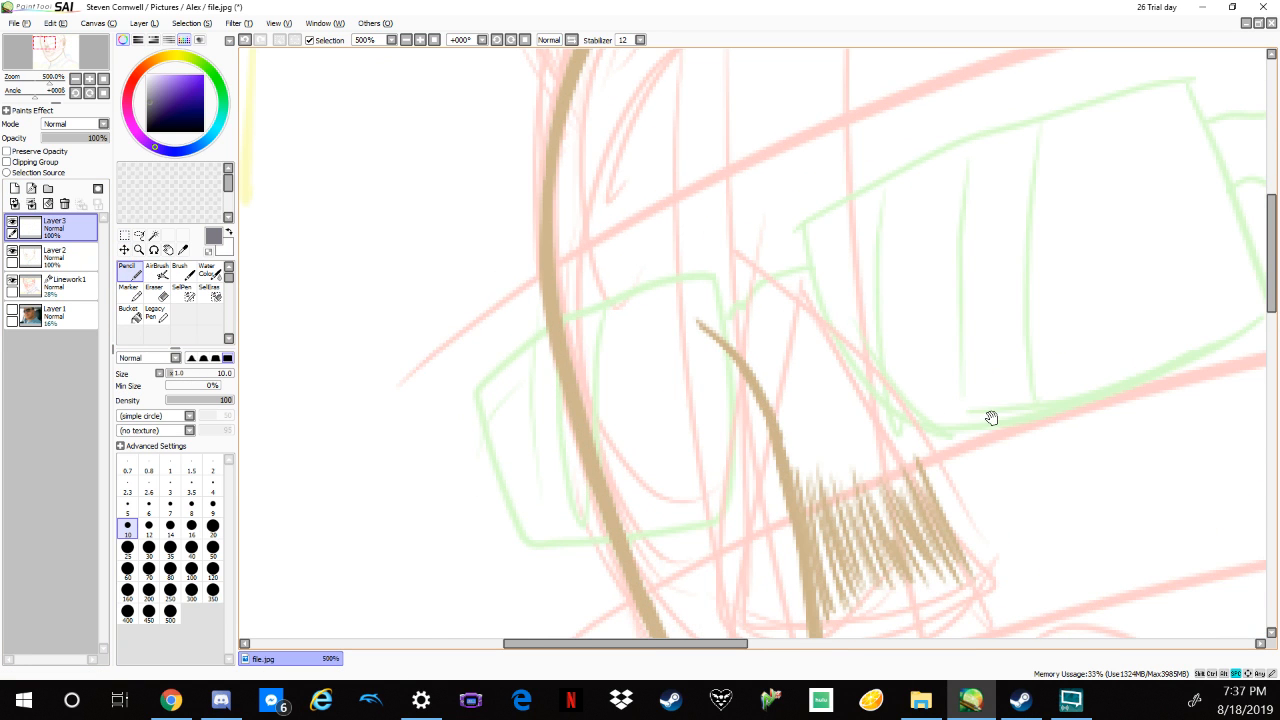
{"action": "mouse_move", "coordinate": [991, 418]}
{"action": "left_mouse_down"}
{"action": "mouse_move", "coordinate": [906, 406]}
{"action": "mouse_move", "coordinate": [851, 257]}
{"action": "mouse_move", "coordinate": [811, 271]}
{"action": "mouse_move", "coordinate": [811, 360]}
{"action": "left_mouse_up"}
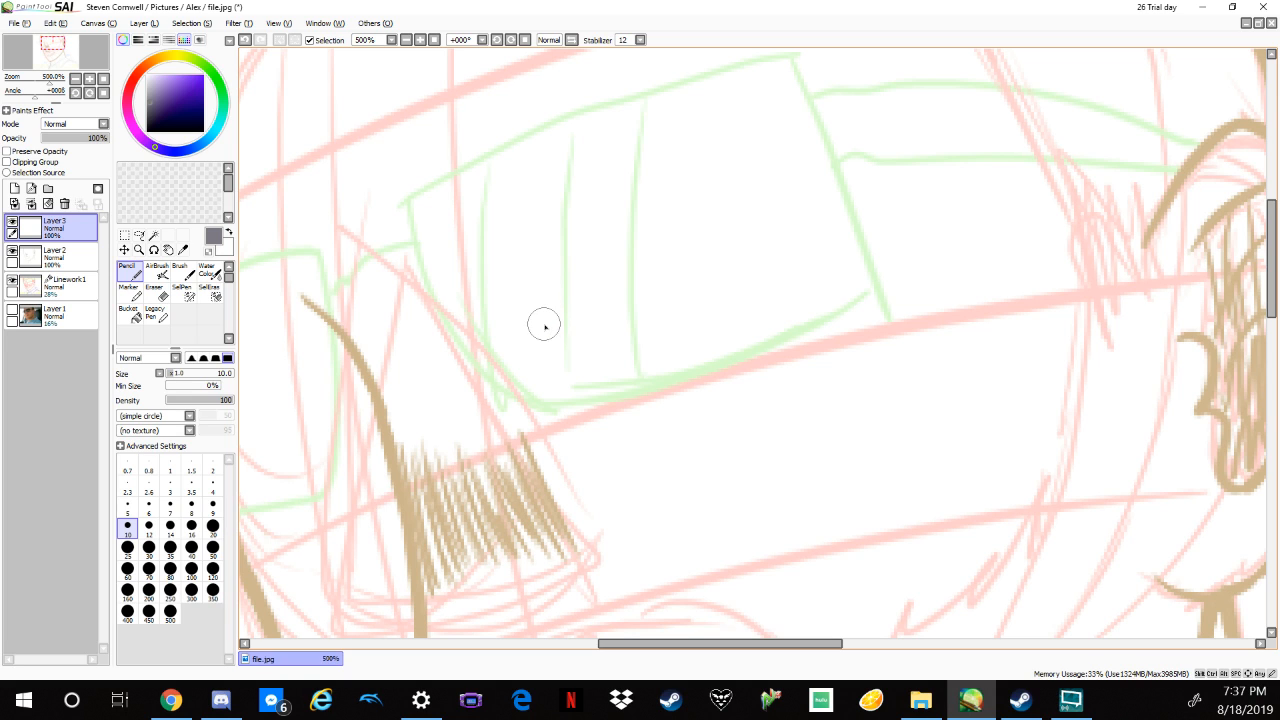
{"action": "left_click_drag", "start_coordinate": [544, 322], "coordinate": [878, 217]}
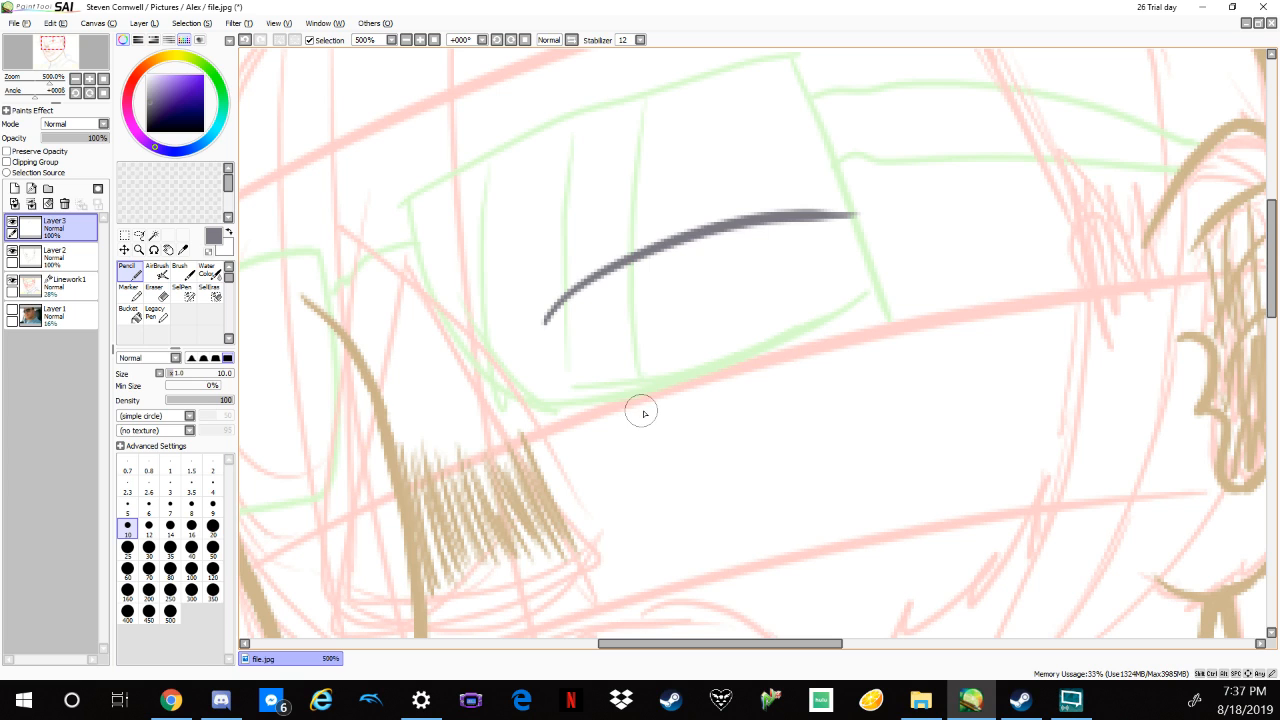
{"action": "left_click_drag", "start_coordinate": [612, 411], "coordinate": [884, 328]}
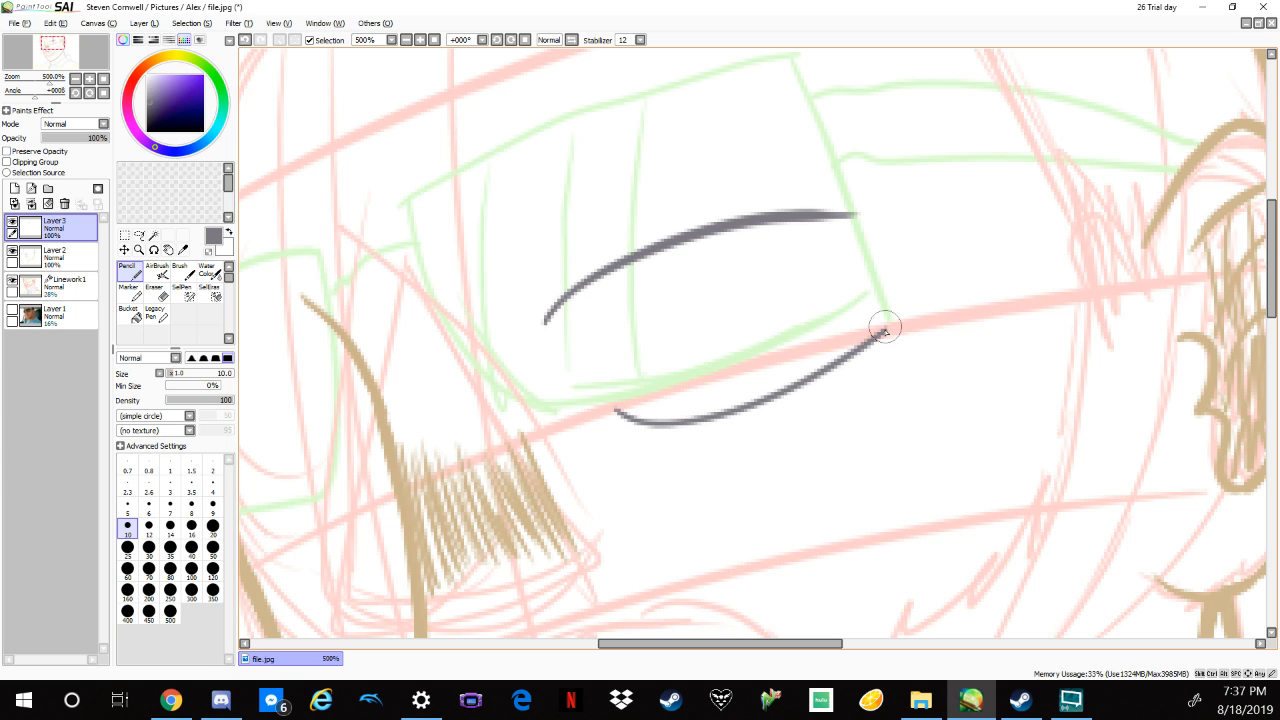
Curve the outer ends of the upper and lower eyelids toward each other and thicken them with the size 10 pencil.
{"action": "mouse_move", "coordinate": [826, 214]}
{"action": "left_mouse_down"}
{"action": "mouse_move", "coordinate": [870, 216]}
{"action": "mouse_move", "coordinate": [884, 243]}
{"action": "left_mouse_up"}
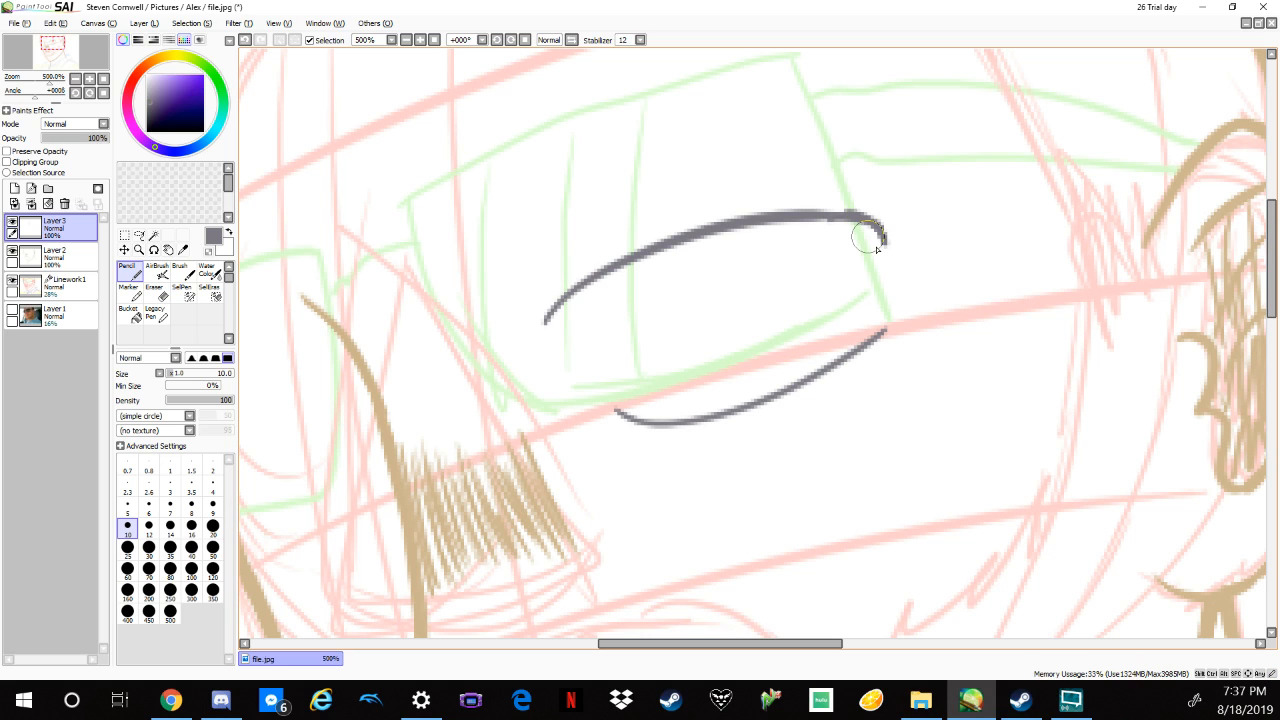
{"action": "mouse_move", "coordinate": [880, 305]}
{"action": "left_mouse_down"}
{"action": "mouse_move", "coordinate": [851, 352]}
{"action": "mouse_move", "coordinate": [809, 371]}
{"action": "left_mouse_up"}
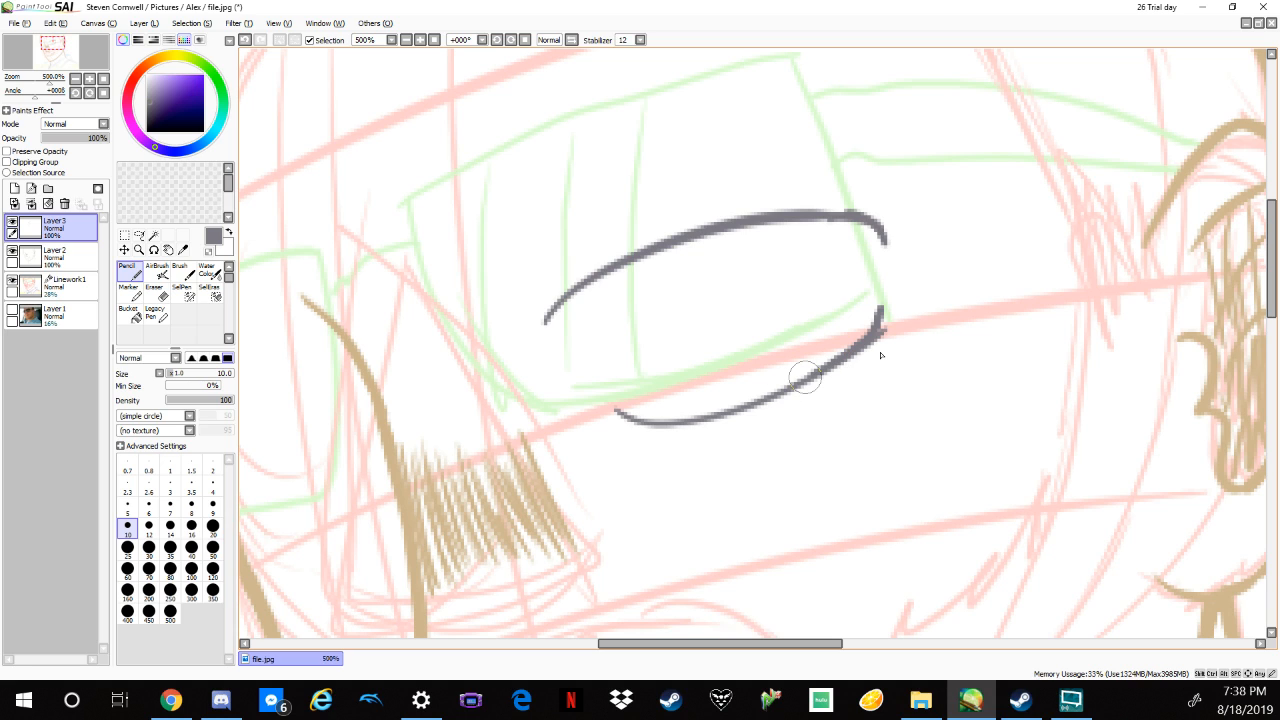
{"action": "mouse_move", "coordinate": [796, 221]}
{"action": "left_mouse_down"}
{"action": "mouse_move", "coordinate": [868, 213]}
{"action": "mouse_move", "coordinate": [761, 212]}
{"action": "mouse_move", "coordinate": [875, 233]}
{"action": "left_mouse_up"}
{"action": "left_click_drag", "start_coordinate": [880, 306], "coordinate": [883, 309]}
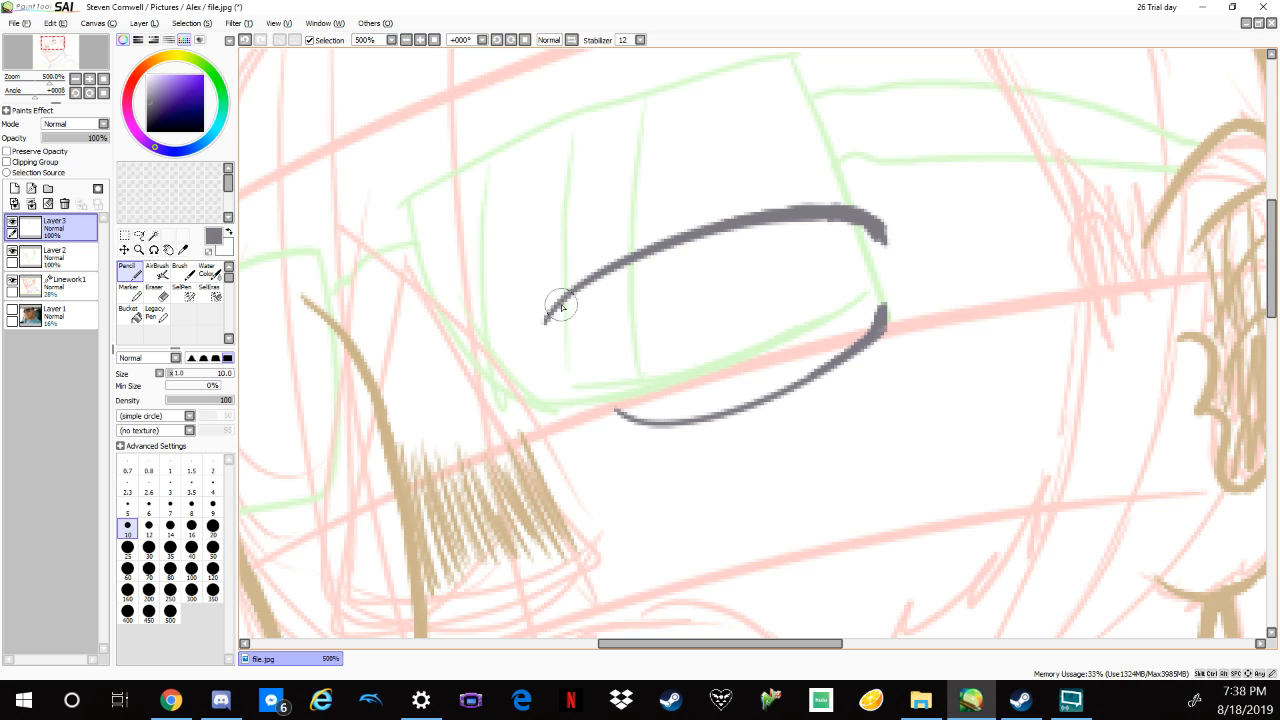
Draw the eye's inner corner, extend the inner ends of both lids, and add a thin crease above the upper lid.
{"action": "left_click_drag", "start_coordinate": [563, 296], "coordinate": [570, 368]}
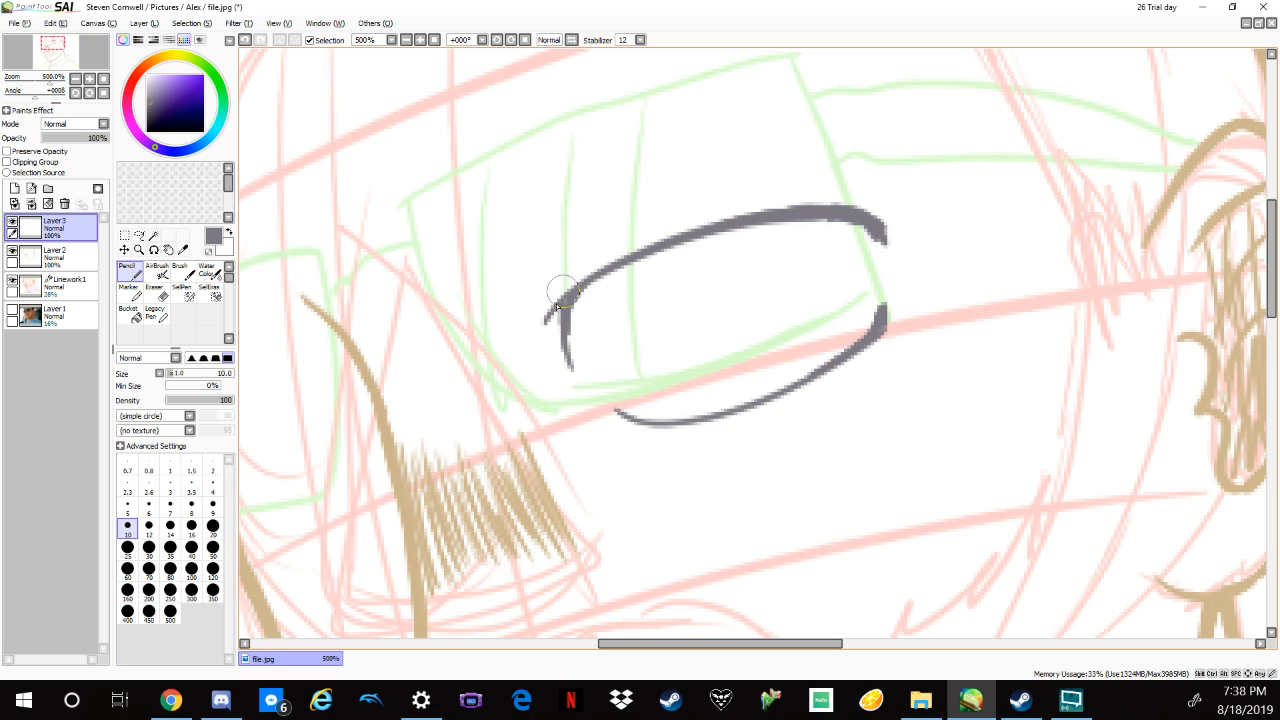
{"action": "left_click_drag", "start_coordinate": [546, 321], "coordinate": [596, 275]}
{"action": "left_click_drag", "start_coordinate": [602, 401], "coordinate": [707, 404]}
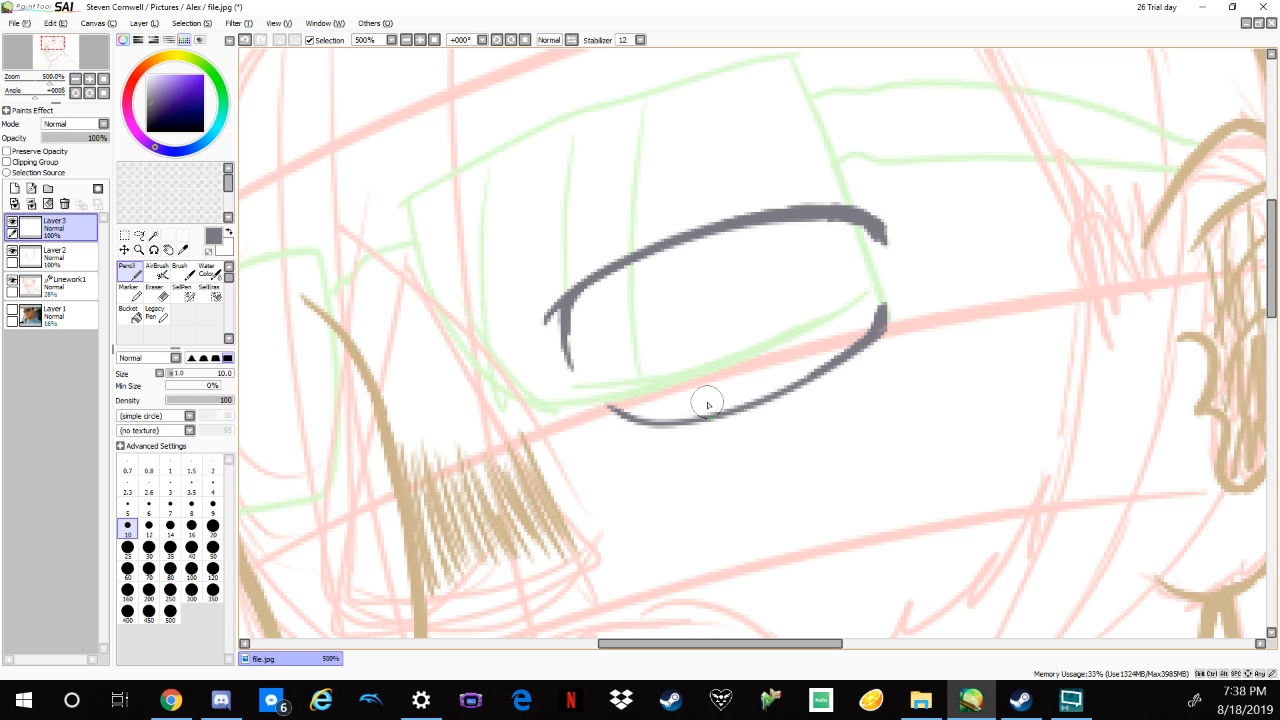
{"action": "mouse_move", "coordinate": [557, 284]}
{"action": "left_mouse_down"}
{"action": "mouse_move", "coordinate": [655, 214]}
{"action": "mouse_move", "coordinate": [706, 199]}
{"action": "left_mouse_up"}
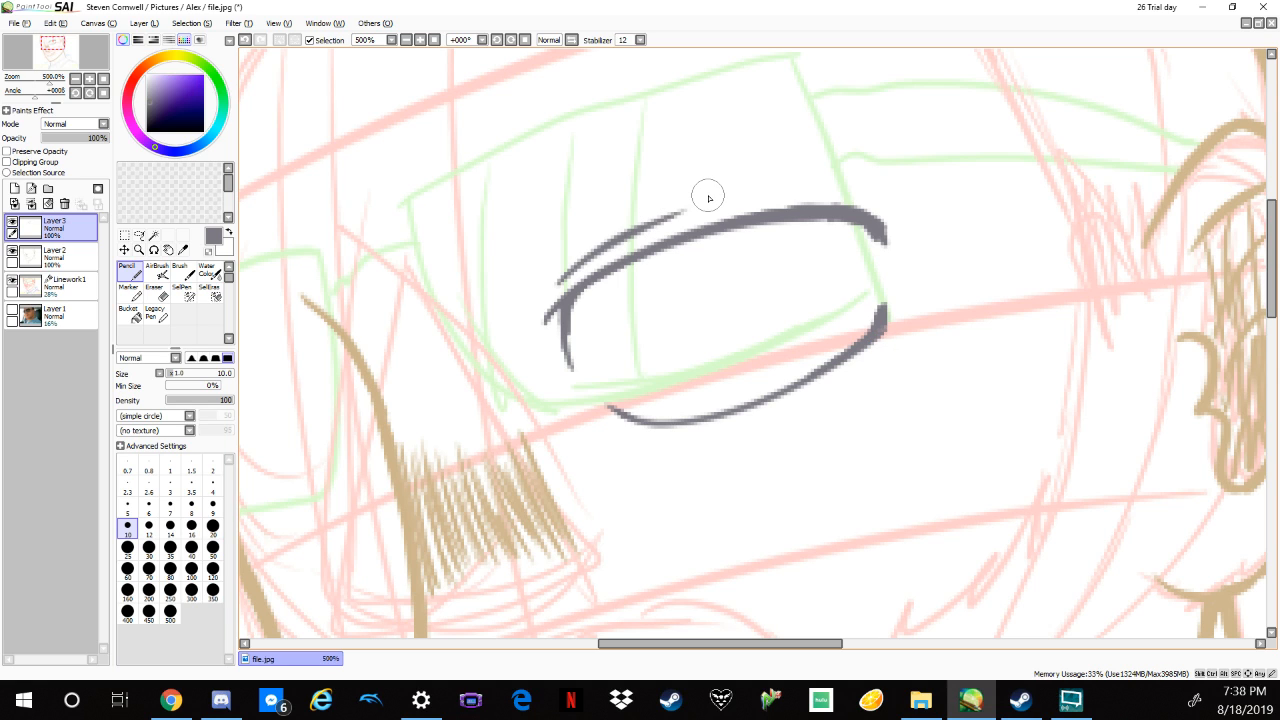
Erase the whole purple-grey eye on Layer3 with the size 35 eraser.
{"action": "scroll", "coordinate": [1048, 281], "scroll_direction": "down", "scroll_amount": 3}
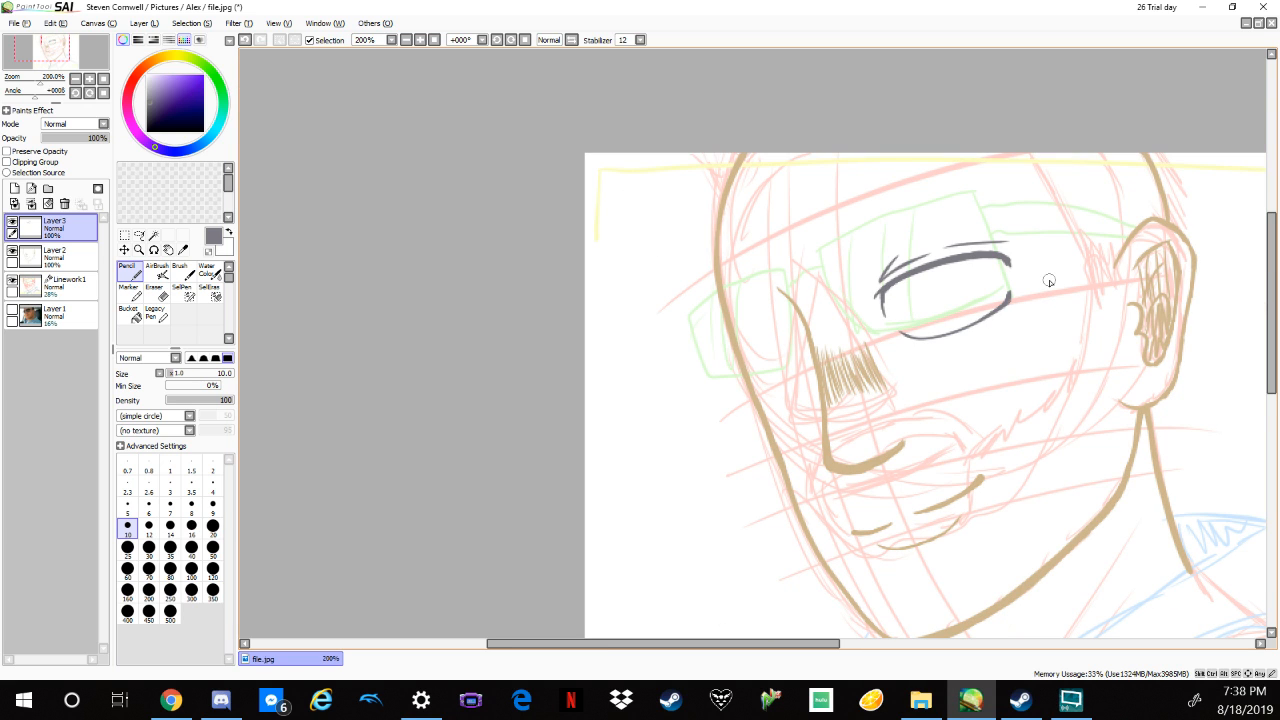
{"action": "scroll", "coordinate": [1048, 281], "scroll_direction": "down", "scroll_amount": 1}
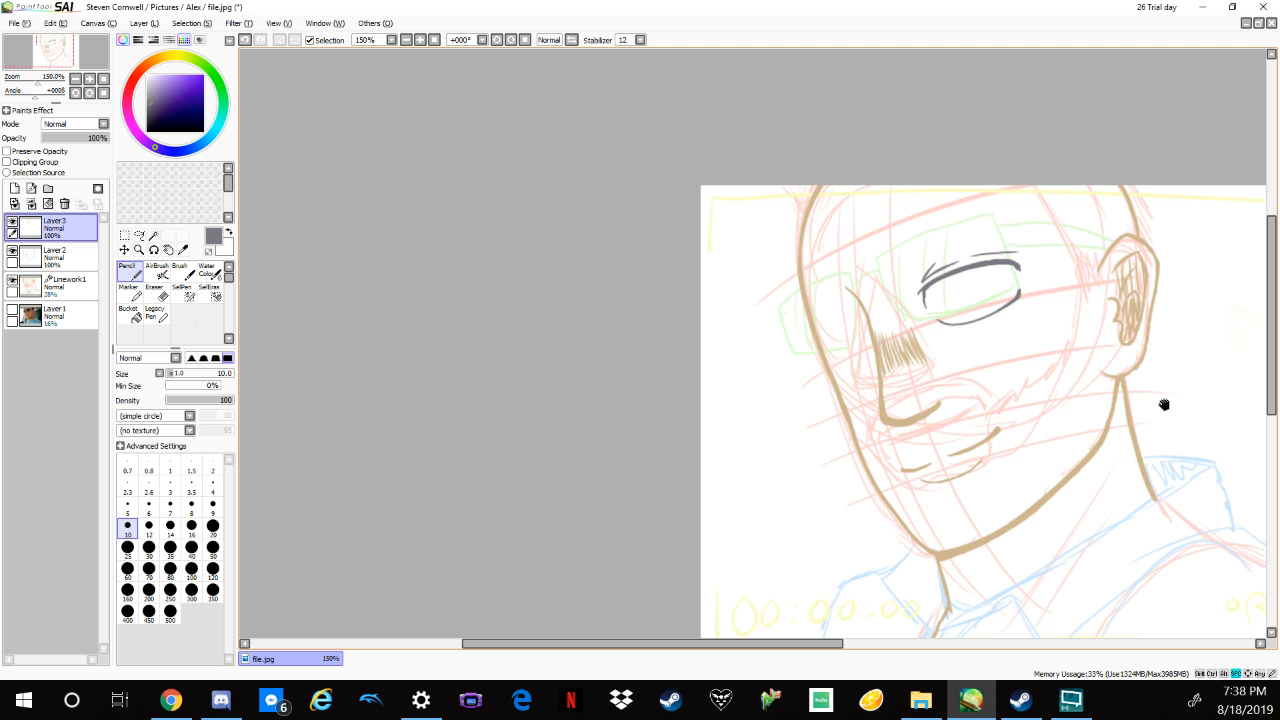
{"action": "left_click_drag", "start_coordinate": [1163, 403], "coordinate": [1015, 451]}
{"action": "scroll", "coordinate": [964, 469], "scroll_direction": "down", "scroll_amount": 2}
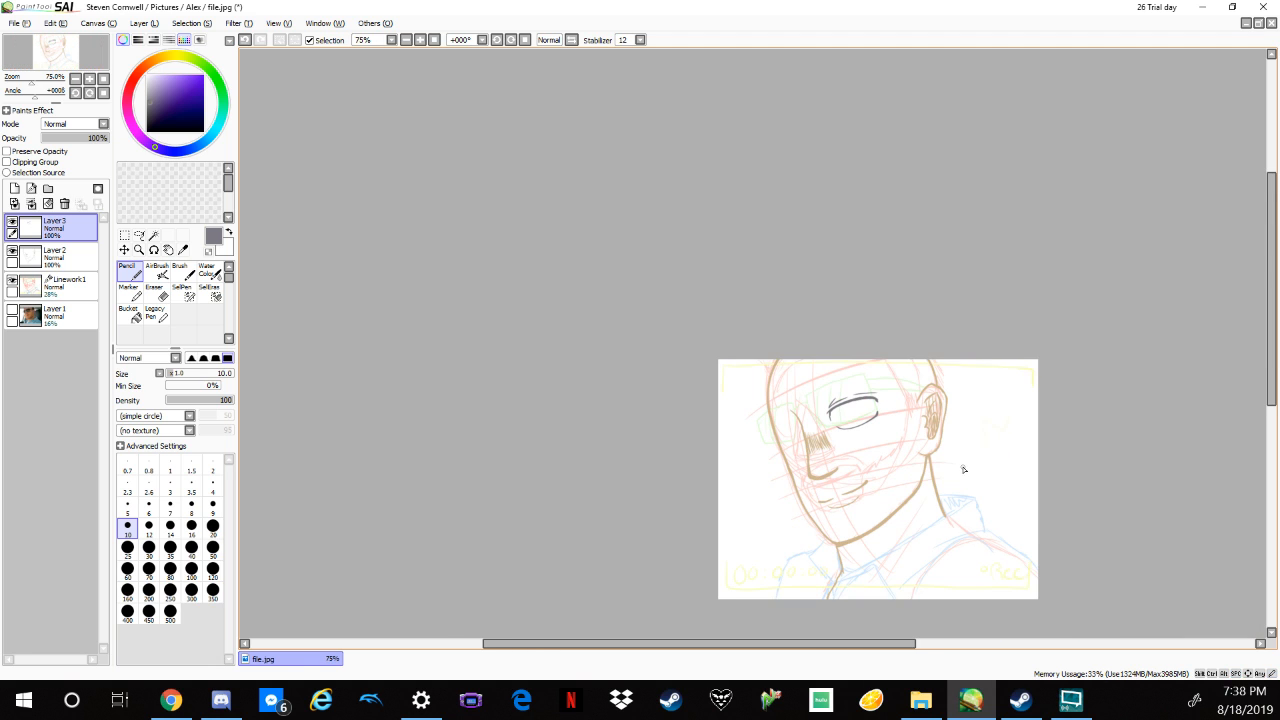
{"action": "scroll", "coordinate": [964, 469], "scroll_direction": "up", "scroll_amount": 5}
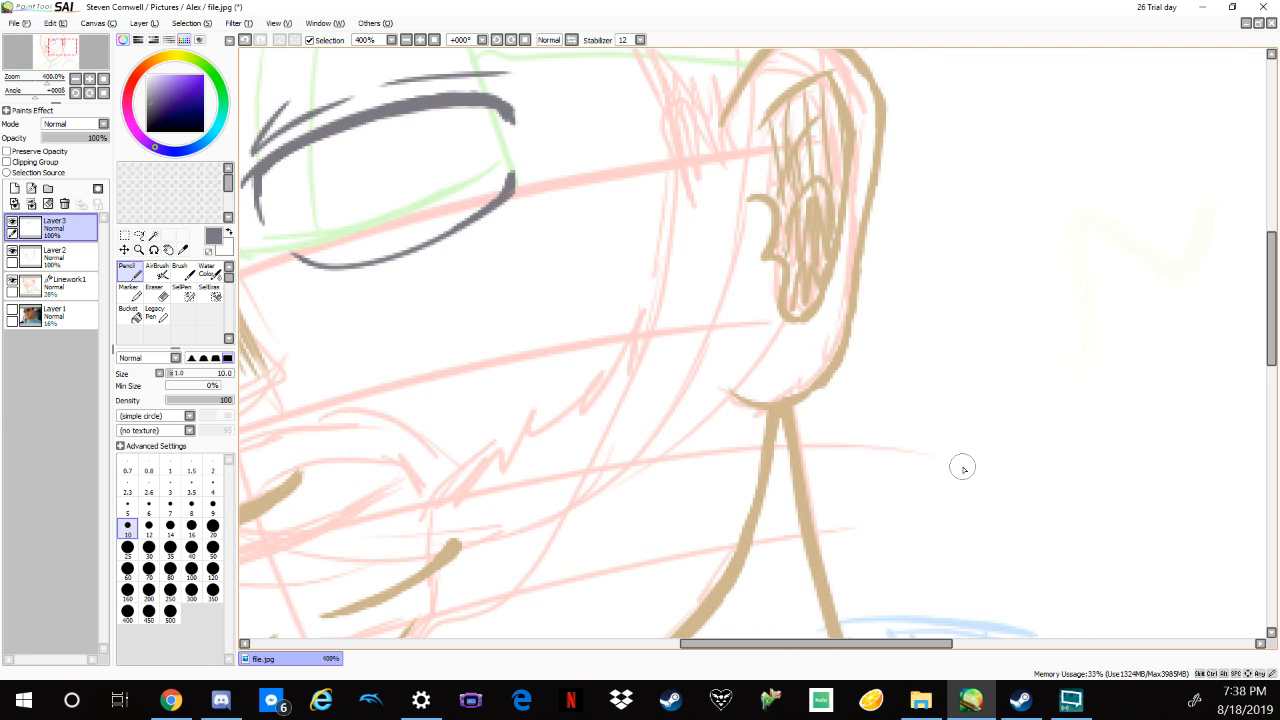
{"action": "left_click_drag", "start_coordinate": [754, 397], "coordinate": [1054, 482]}
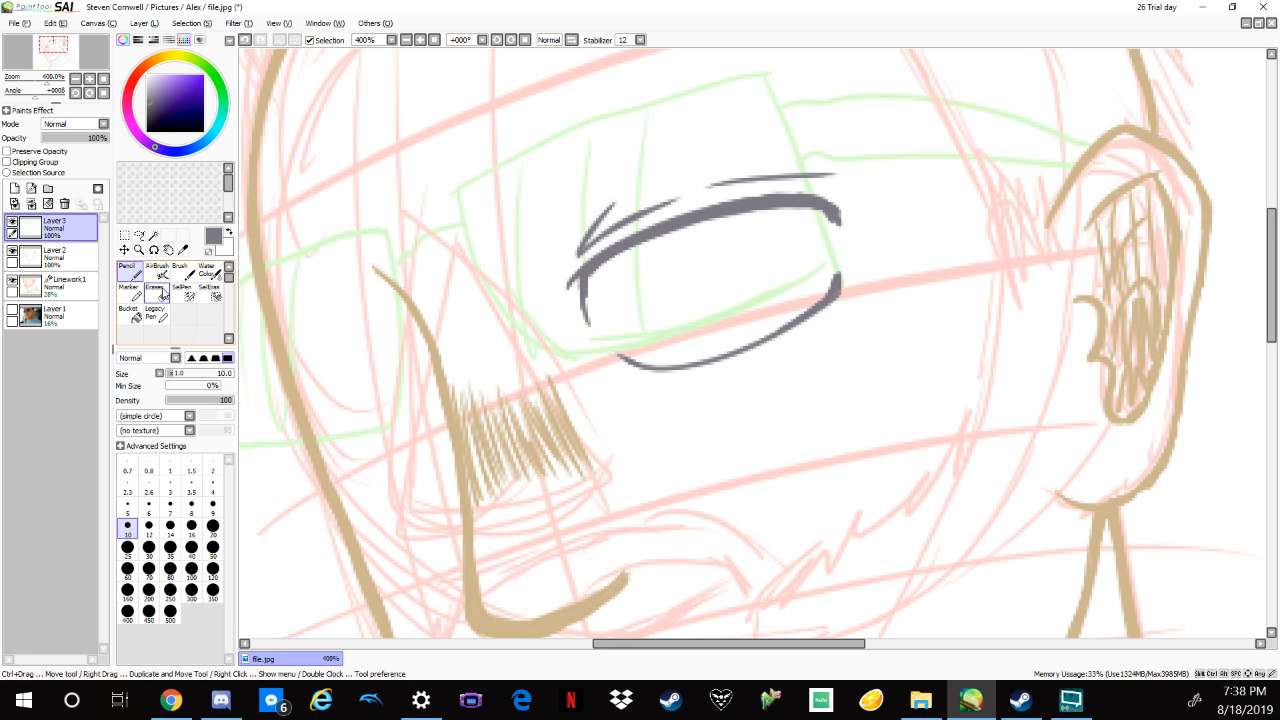
{"action": "key", "text": "e"}
{"action": "left_click", "coordinate": [176, 545]}
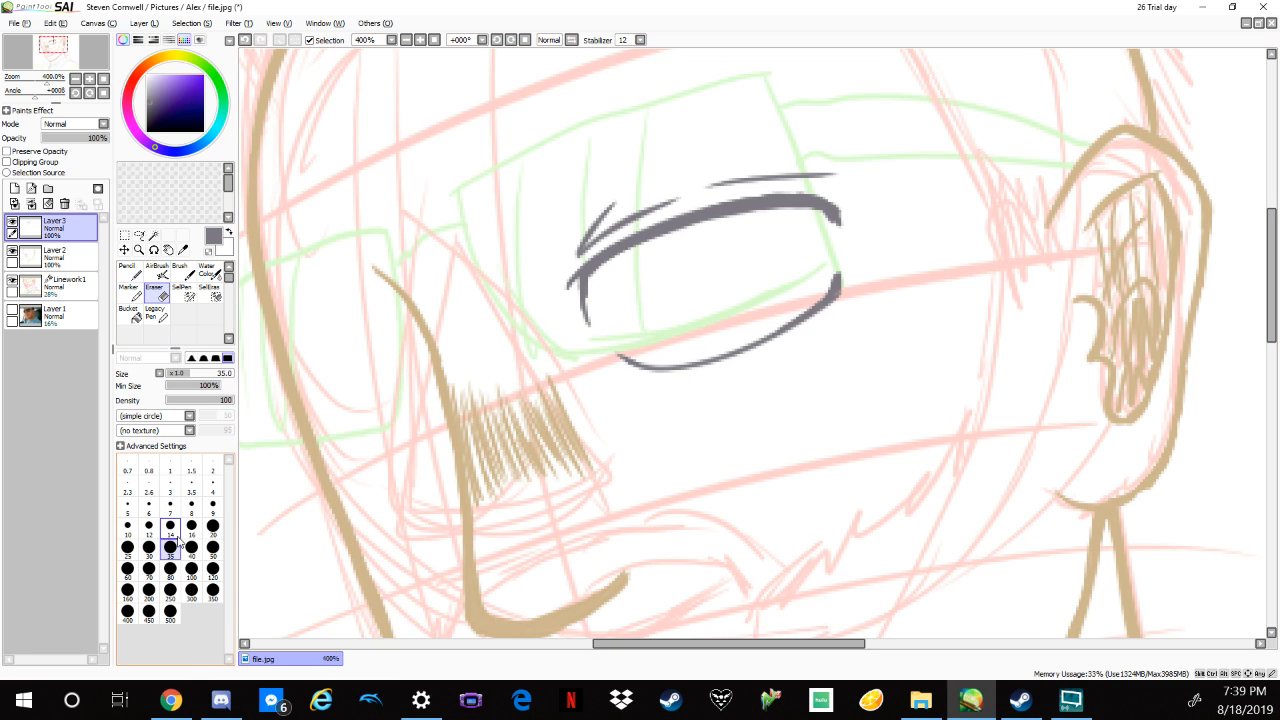
{"action": "mouse_move", "coordinate": [590, 260]}
{"action": "left_mouse_down"}
{"action": "mouse_move", "coordinate": [696, 347]}
{"action": "mouse_move", "coordinate": [684, 327]}
{"action": "mouse_move", "coordinate": [724, 335]}
{"action": "mouse_move", "coordinate": [837, 237]}
{"action": "left_mouse_up"}
{"action": "left_click", "coordinate": [136, 272]}
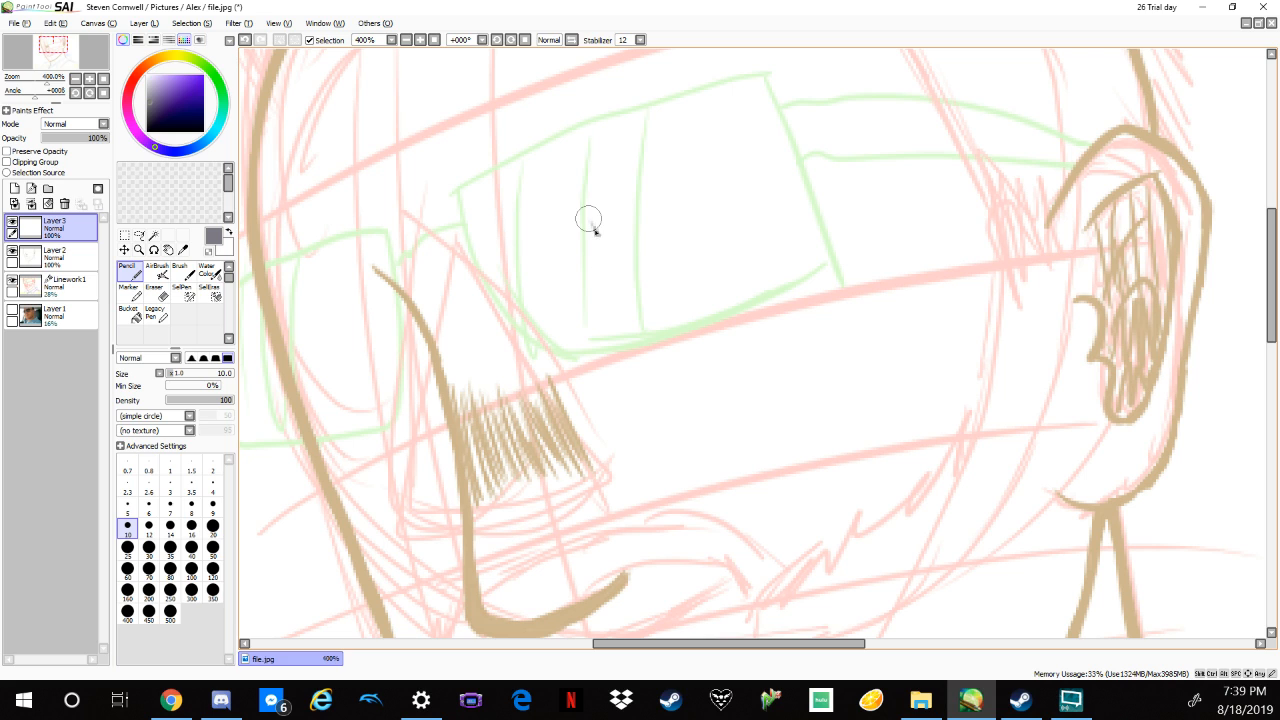
{"action": "mouse_move", "coordinate": [590, 222]}
{"action": "left_mouse_down"}
{"action": "mouse_move", "coordinate": [775, 300]}
{"action": "mouse_move", "coordinate": [709, 372]}
{"action": "mouse_move", "coordinate": [966, 309]}
{"action": "left_mouse_up"}
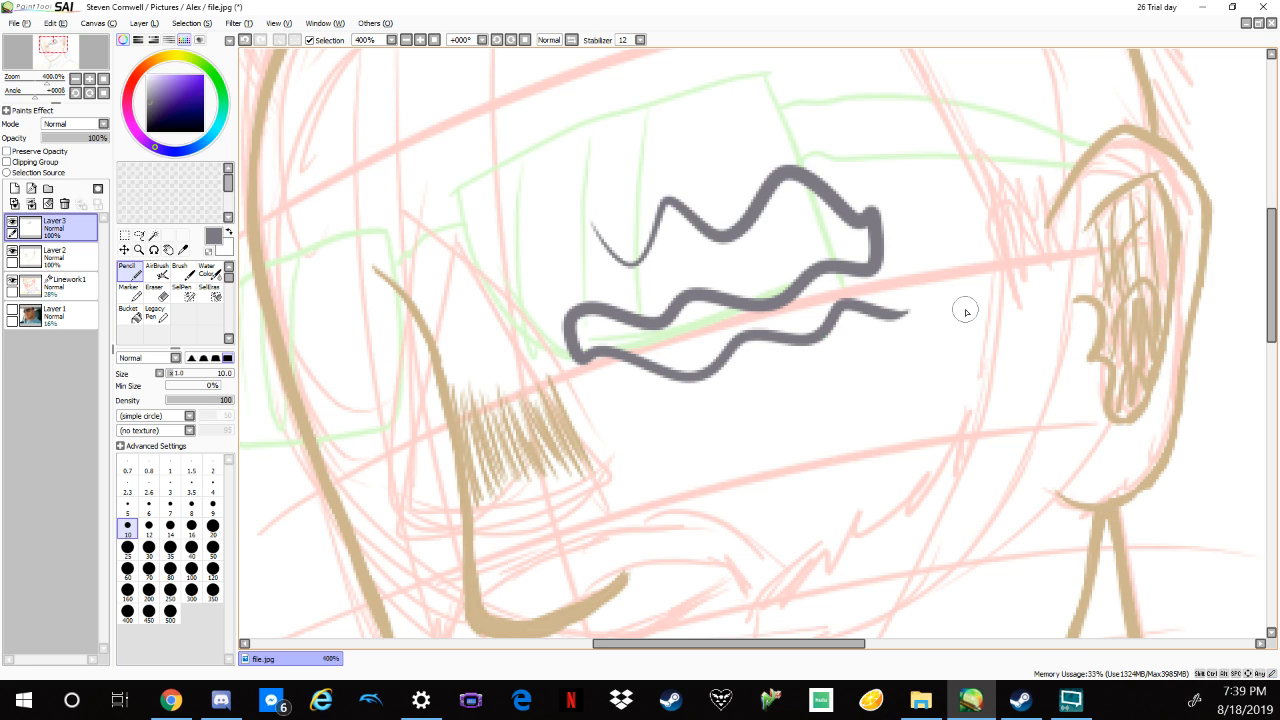
{"action": "key", "text": "ctrl+z"}
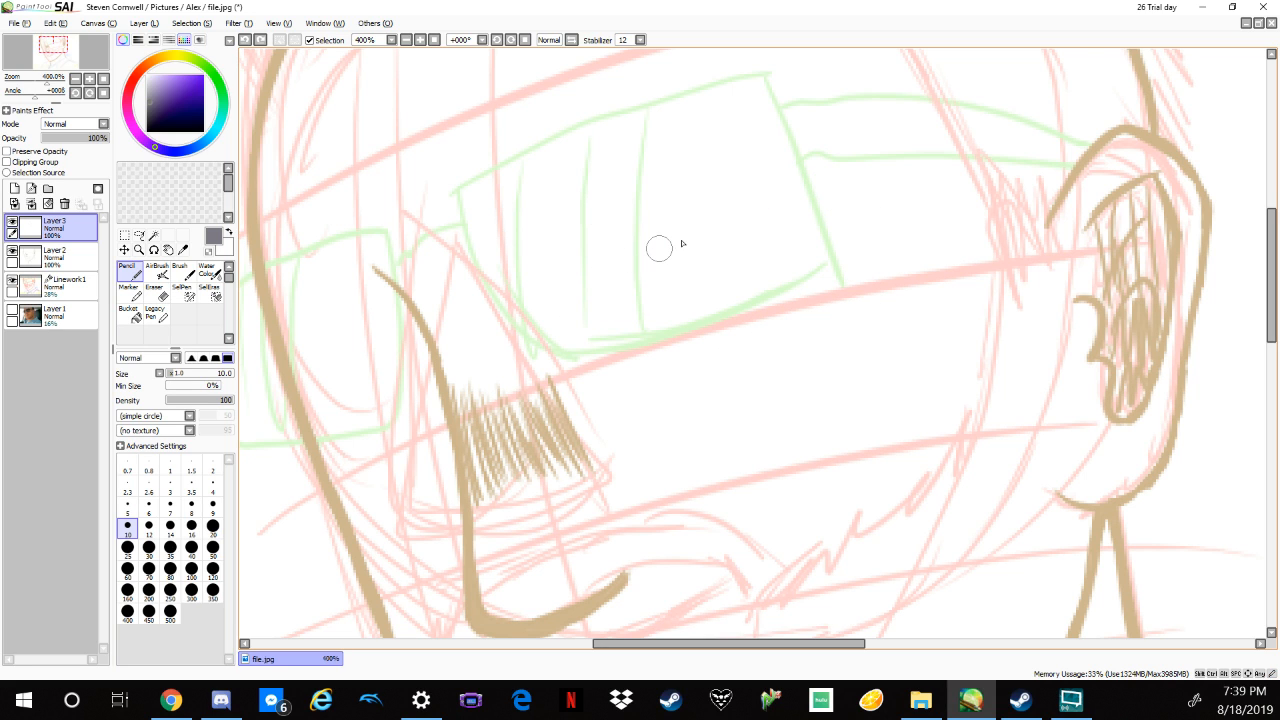
Lower the opacity of the Linework1 sketch layer to 11% and make Layer3 the active layer again.
{"action": "scroll", "coordinate": [995, 195], "scroll_direction": "down", "scroll_amount": 4}
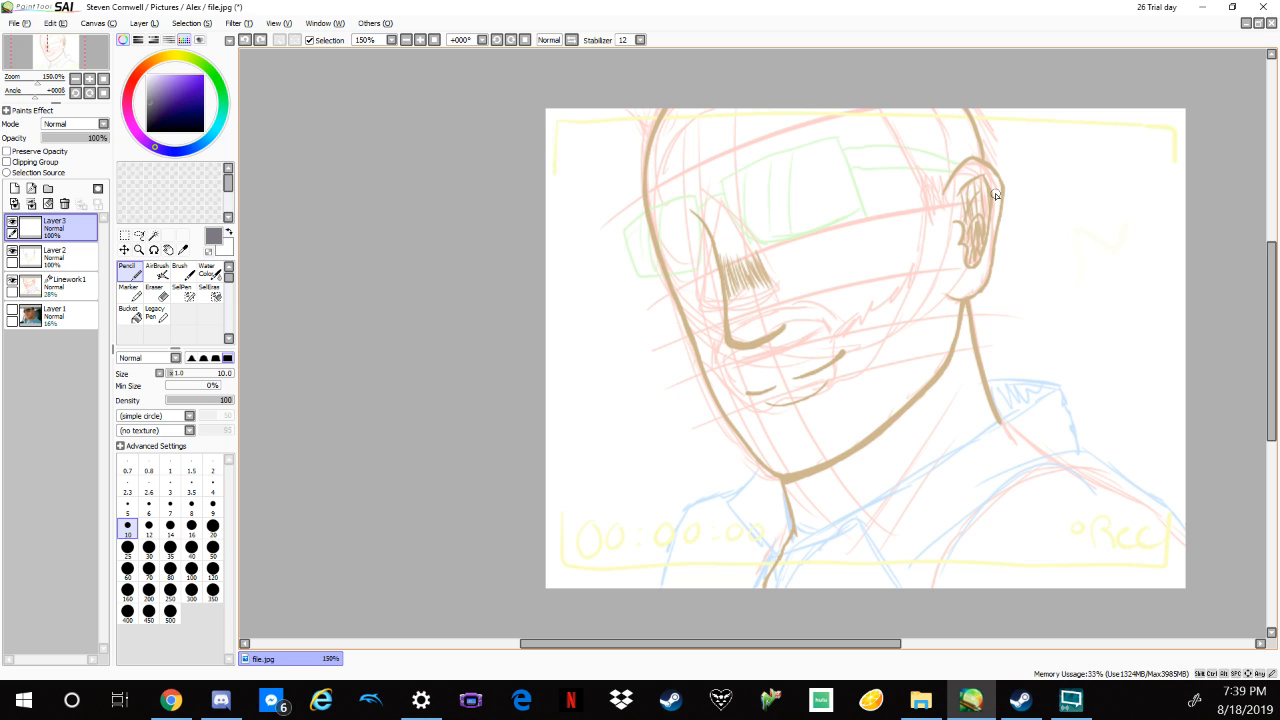
{"action": "left_click", "coordinate": [62, 284]}
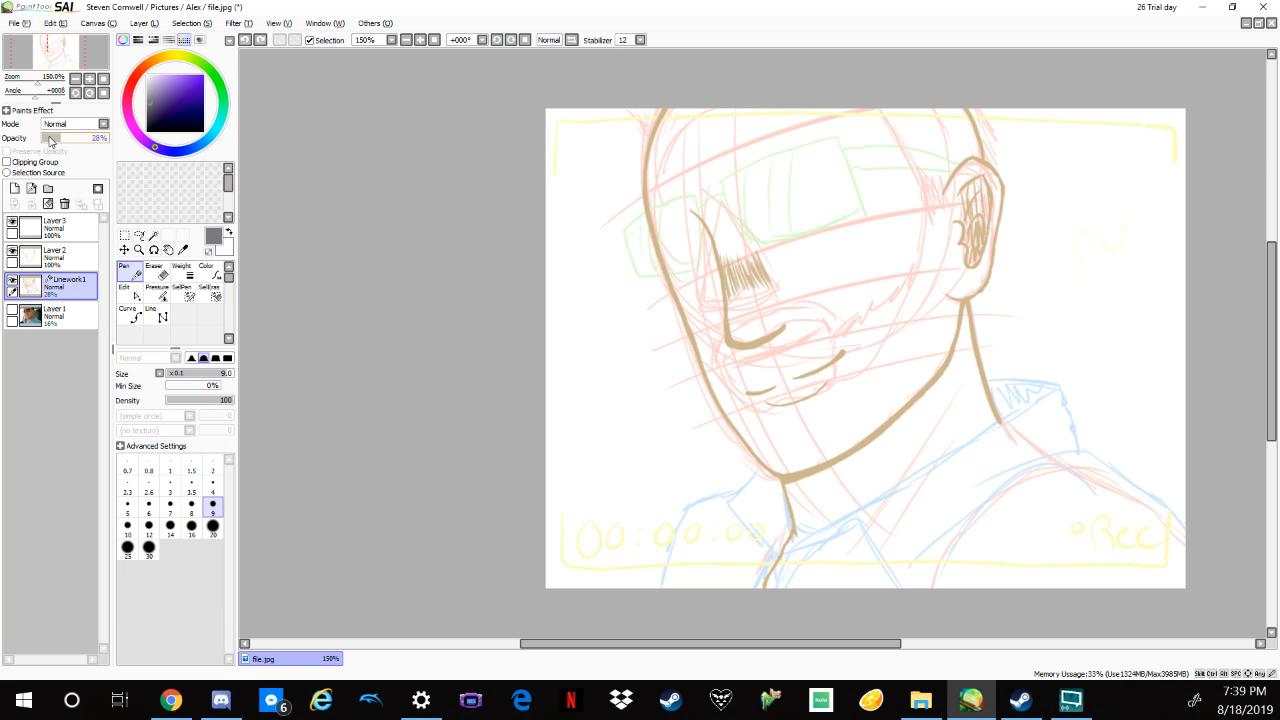
{"action": "left_click", "coordinate": [49, 140]}
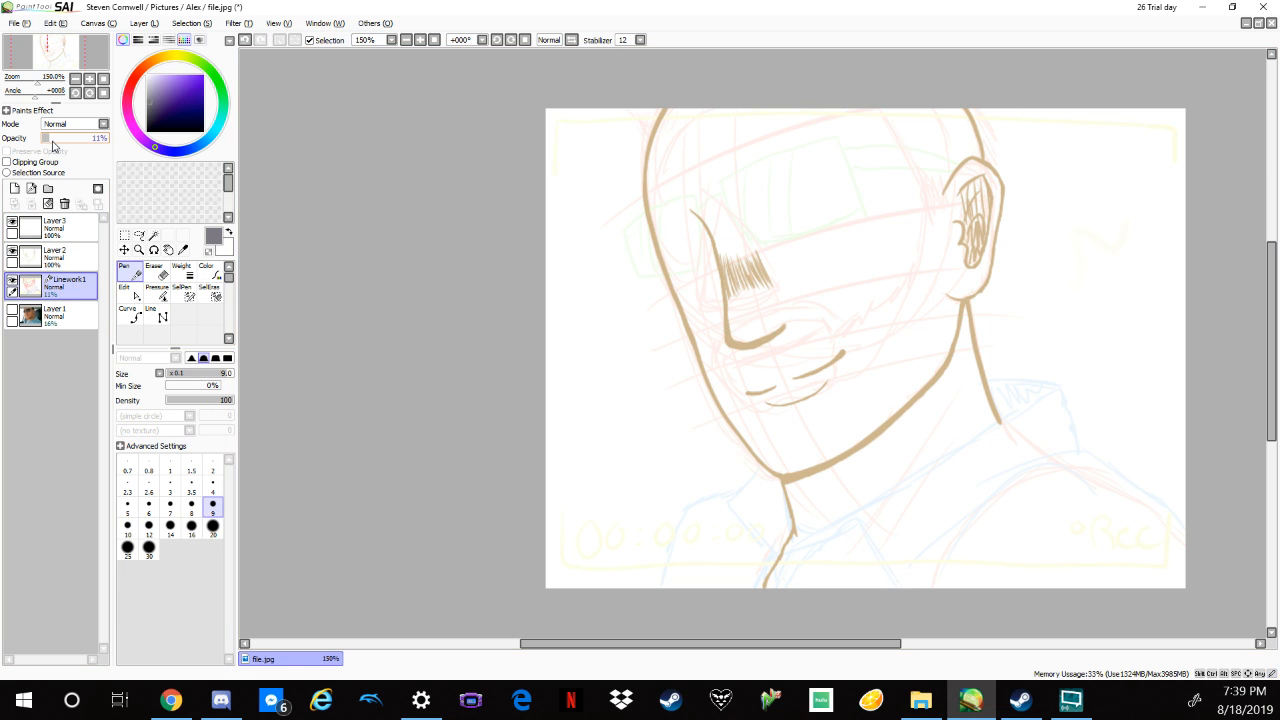
{"action": "left_click", "coordinate": [76, 226]}
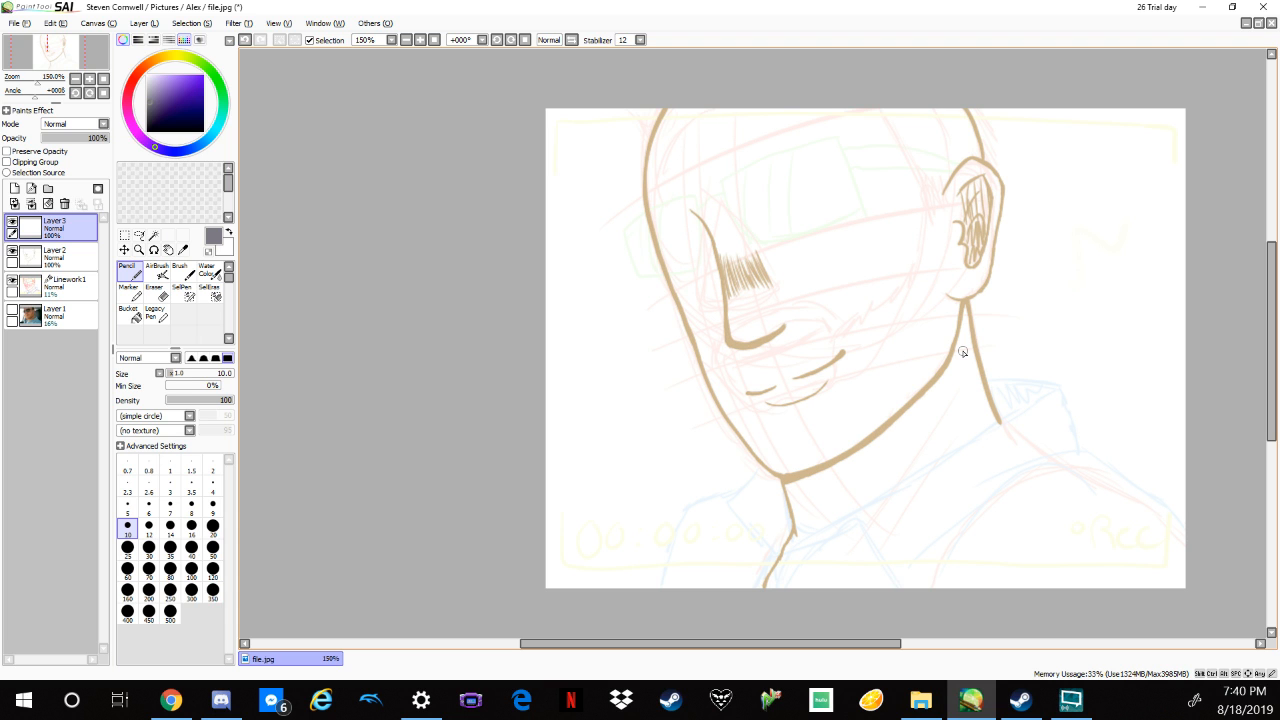
Set the pencil size to 9 and rotate the canvas view to 11 degrees for drawing around the glasses.
{"action": "scroll", "coordinate": [962, 351], "scroll_direction": "up", "scroll_amount": 5}
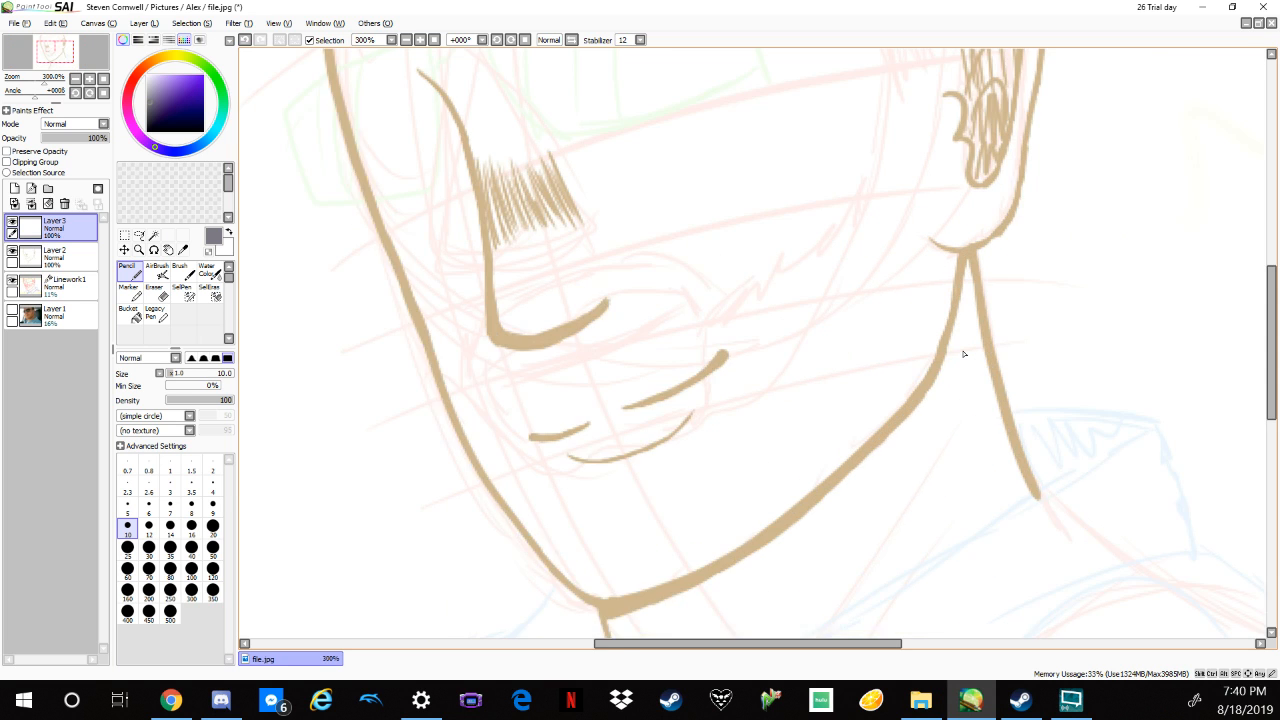
{"action": "mouse_move", "coordinate": [940, 317]}
{"action": "left_mouse_down"}
{"action": "mouse_move", "coordinate": [1005, 407]}
{"action": "mouse_move", "coordinate": [980, 449]}
{"action": "left_mouse_up"}
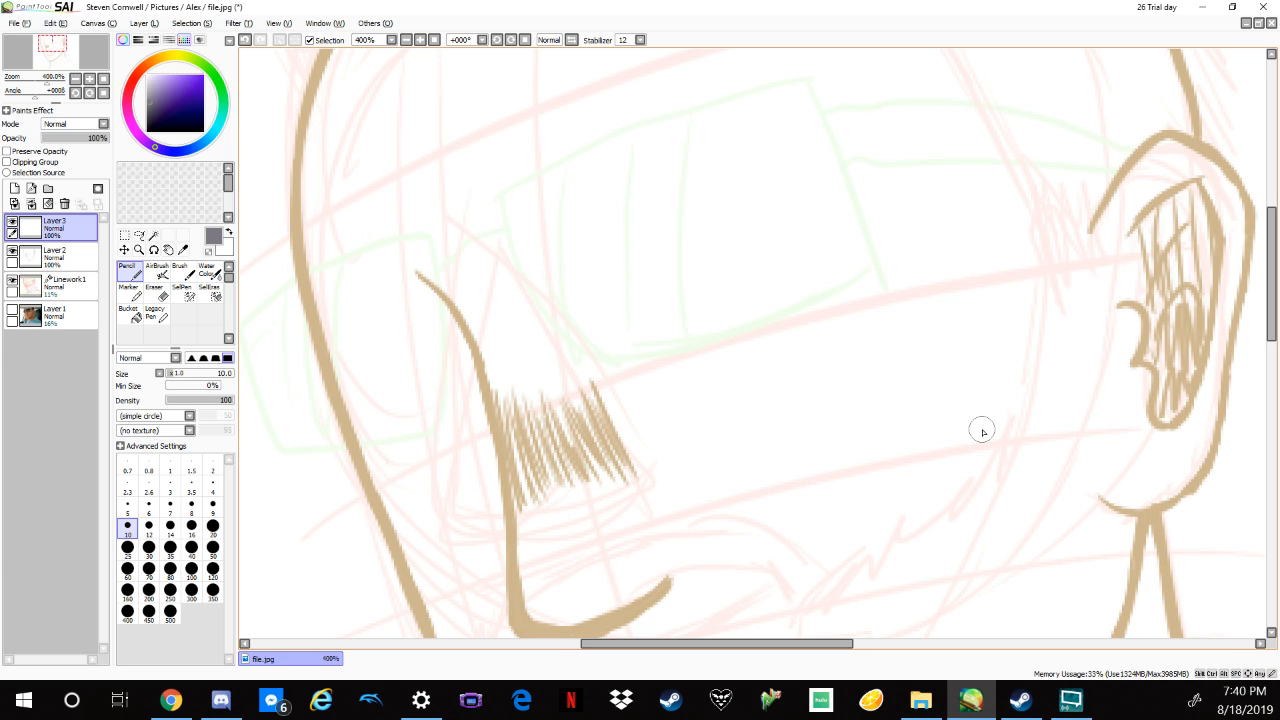
{"action": "left_click", "coordinate": [212, 506]}
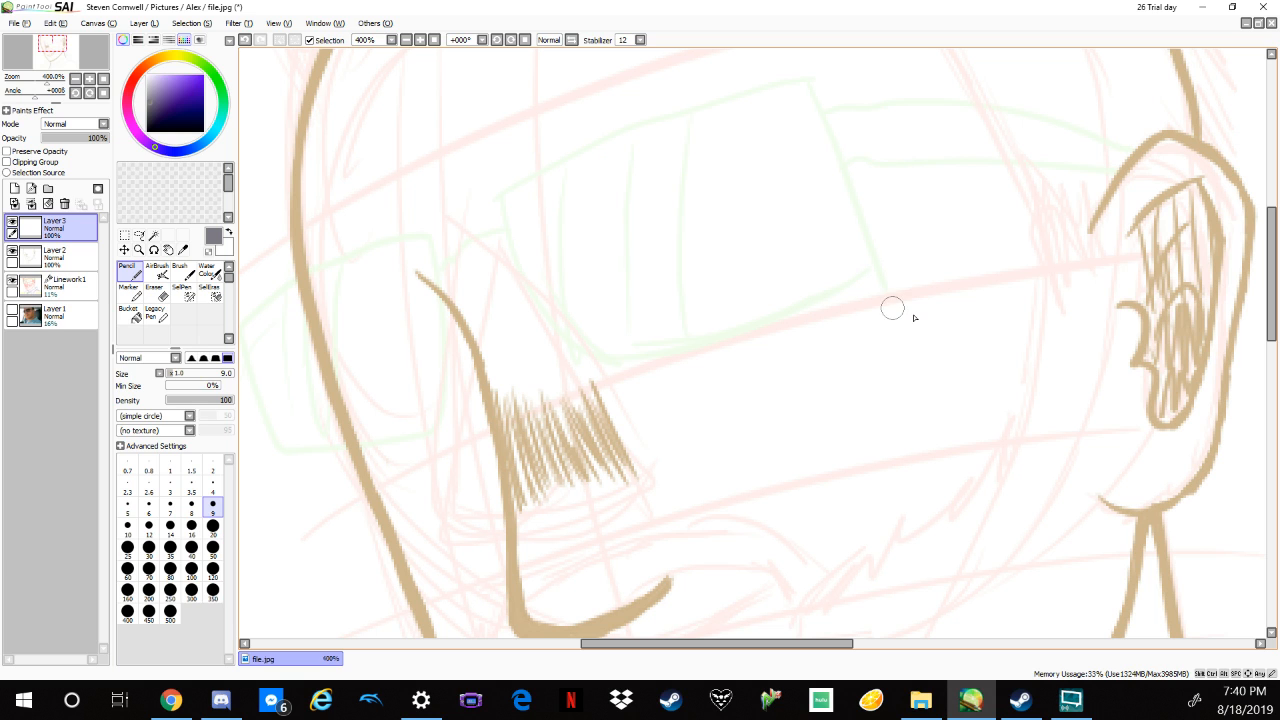
{"action": "scroll", "coordinate": [1029, 297], "scroll_direction": "down", "scroll_amount": 5}
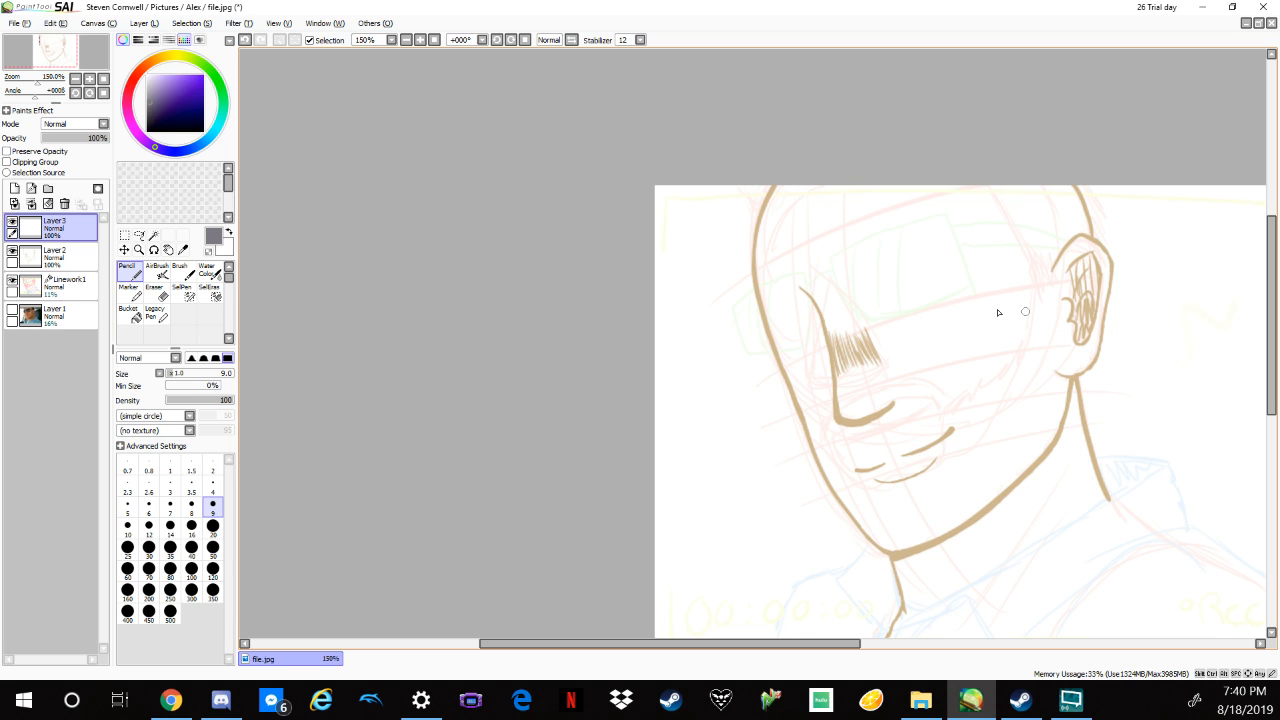
{"action": "scroll", "coordinate": [1000, 350], "scroll_direction": "up", "scroll_amount": 1}
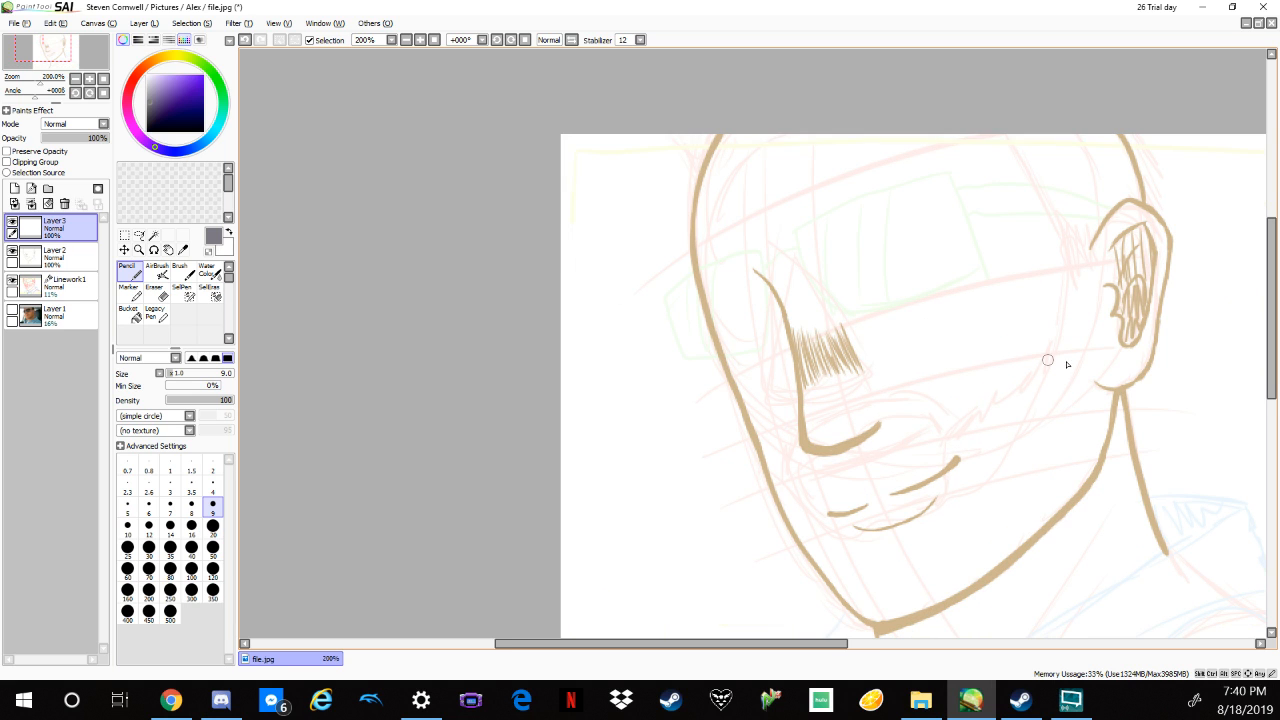
{"action": "scroll", "coordinate": [1067, 367], "scroll_direction": "up", "scroll_amount": 1}
{"action": "left_click_drag", "start_coordinate": [1067, 367], "coordinate": [785, 375]}
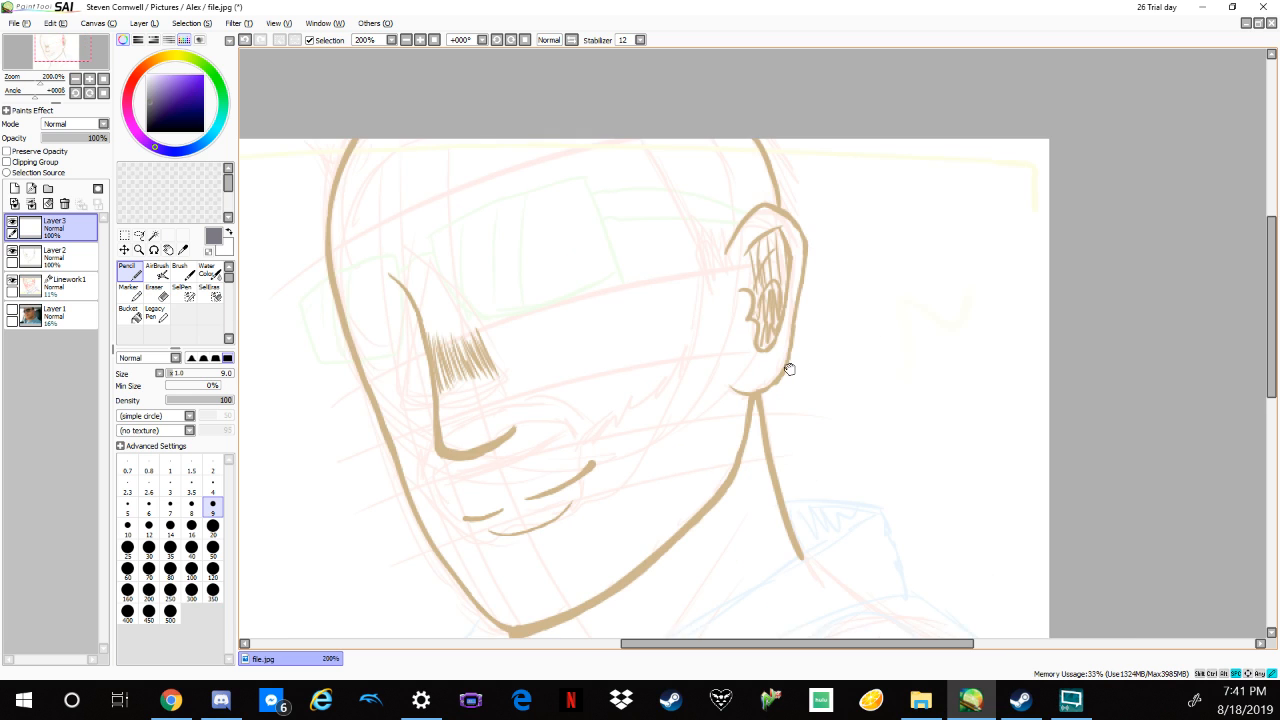
{"action": "left_click_drag", "start_coordinate": [967, 381], "coordinate": [973, 453]}
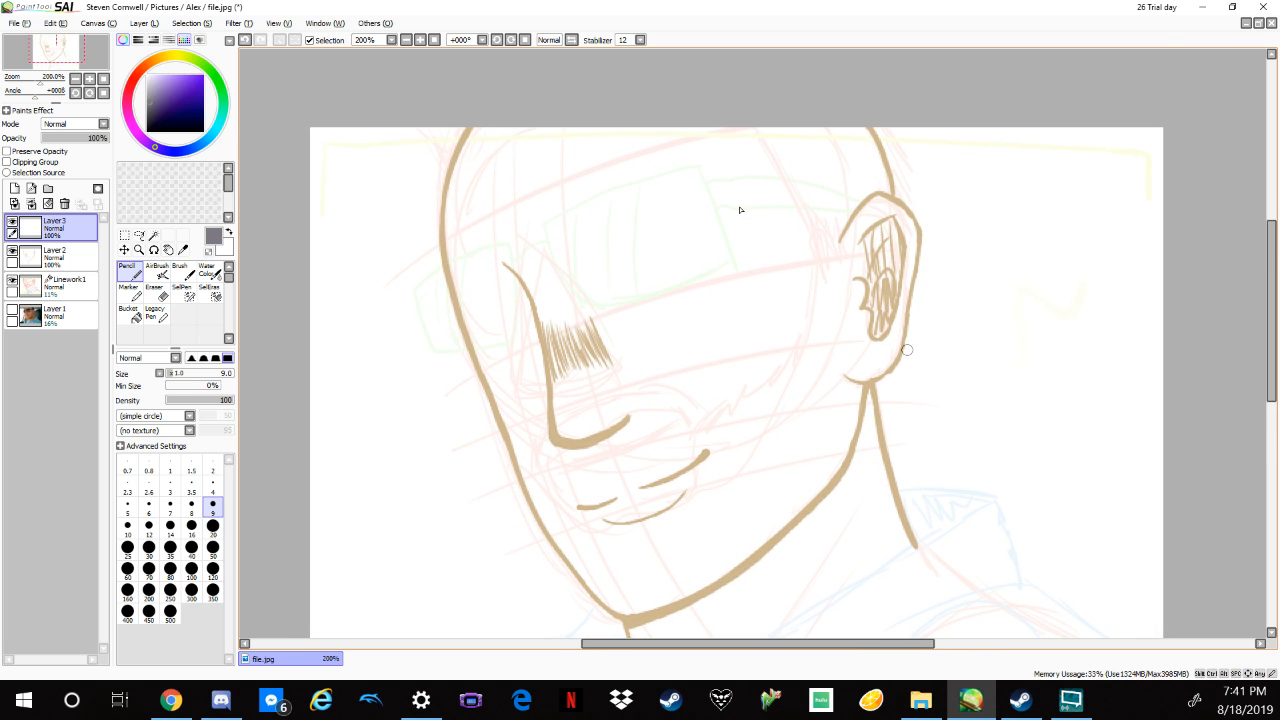
{"action": "left_click", "coordinate": [511, 40]}
{"action": "left_click", "coordinate": [511, 40]}
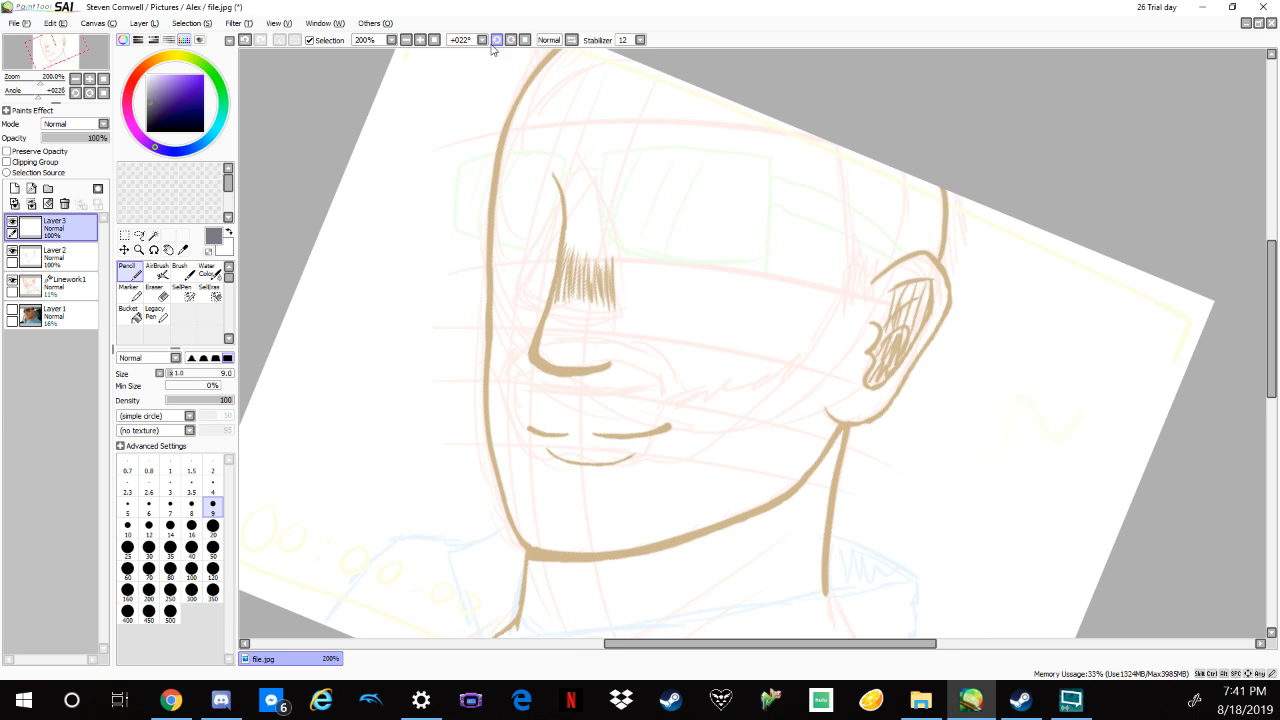
{"action": "left_click", "coordinate": [497, 40]}
{"action": "scroll", "coordinate": [507, 52], "scroll_direction": "up", "scroll_amount": 1}
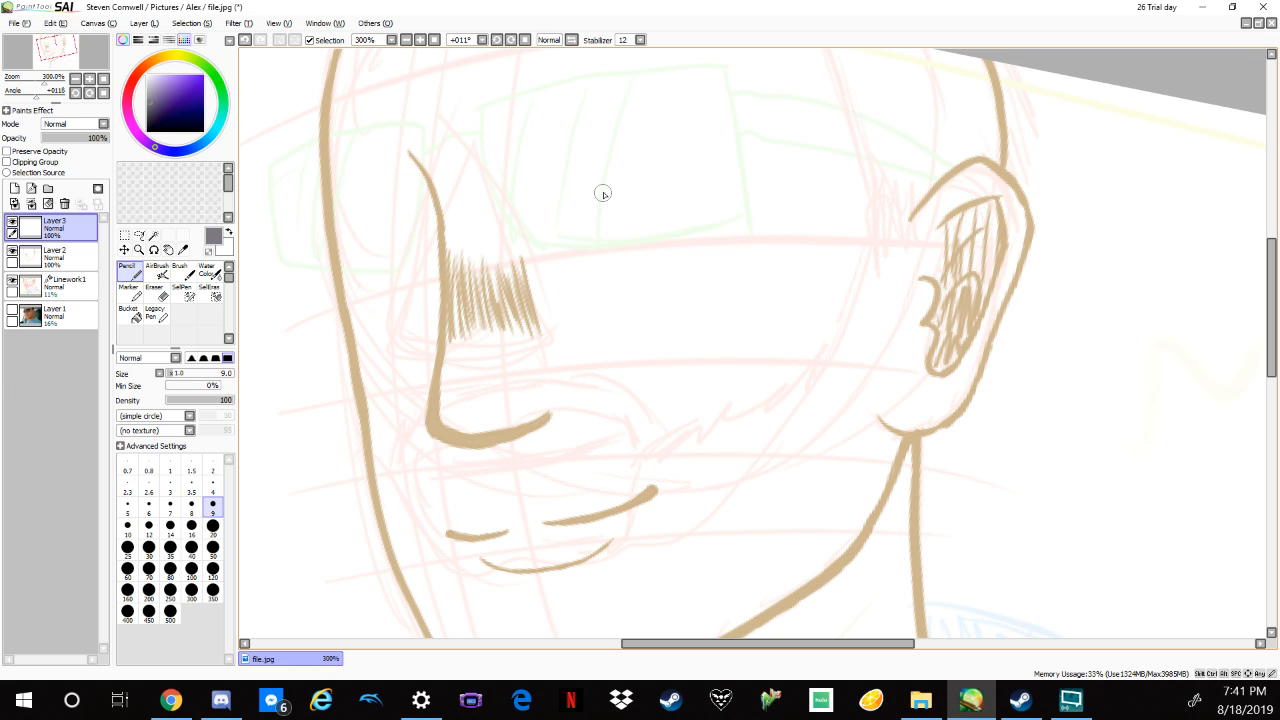
{"action": "mouse_move", "coordinate": [587, 202]}
{"action": "left_mouse_down"}
{"action": "mouse_move", "coordinate": [637, 181]}
{"action": "mouse_move", "coordinate": [703, 186]}
{"action": "left_mouse_up"}
{"action": "key", "text": "ctrl+z"}
{"action": "left_click_drag", "start_coordinate": [597, 197], "coordinate": [624, 184]}
{"action": "key", "text": "ctrl+z"}
{"action": "key", "text": "ctrl+z"}
{"action": "key", "text": "ctrl+z"}
Draw a thick, tapered purple-grey upper eyelid curve inside the larger glasses lens with the size 9 pencil.
{"action": "left_click_drag", "start_coordinate": [597, 208], "coordinate": [716, 184]}
{"action": "mouse_move", "coordinate": [610, 201]}
{"action": "left_mouse_down"}
{"action": "mouse_move", "coordinate": [735, 187]}
{"action": "mouse_move", "coordinate": [741, 208]}
{"action": "left_mouse_up"}
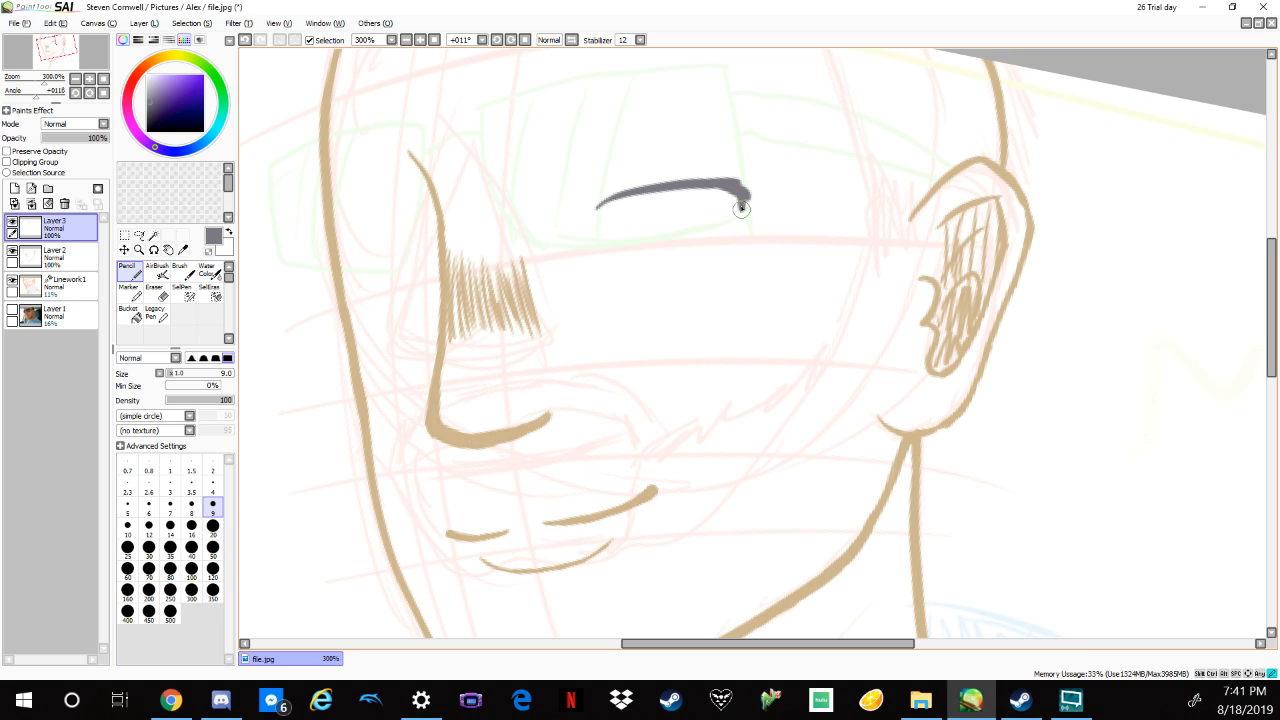
{"action": "key", "text": "ctrl+z"}
Set the eraser to size 3 and refine the outer end of the upper eyelid, switching back to the pencil.
{"action": "scroll", "coordinate": [245, 308], "scroll_direction": "up", "scroll_amount": 2}
{"action": "key", "text": "e"}
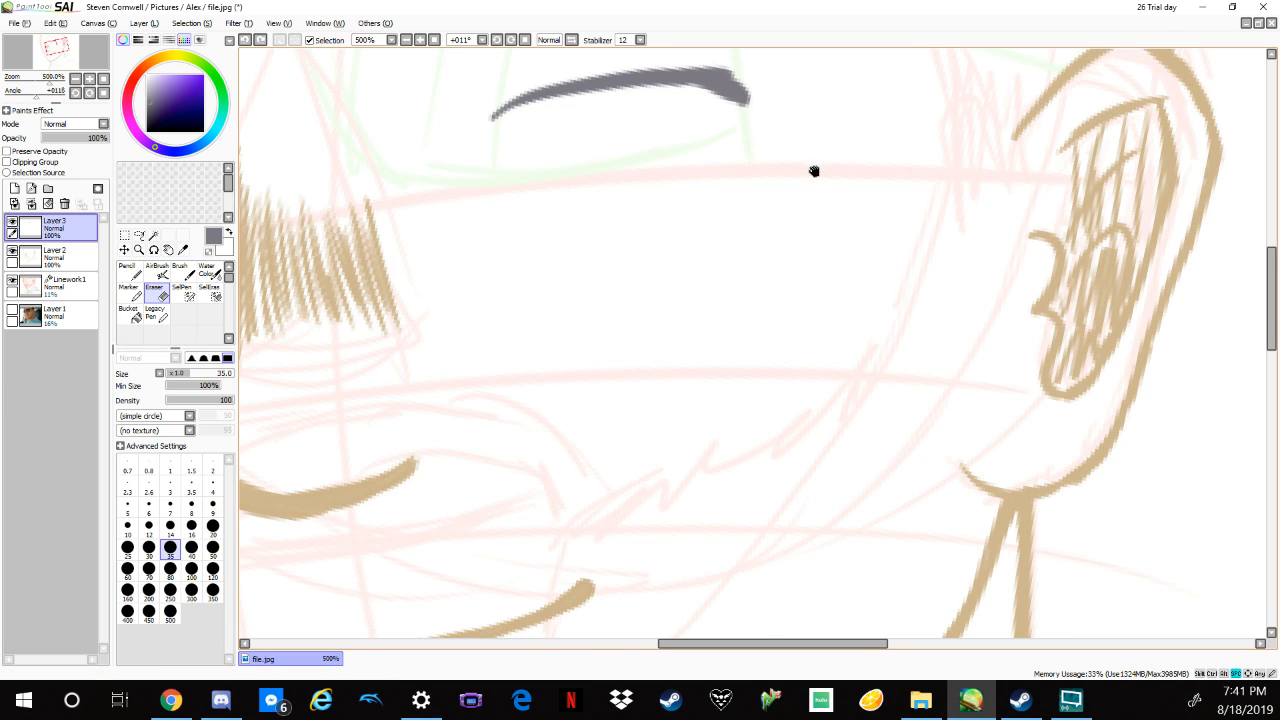
{"action": "left_click_drag", "start_coordinate": [814, 171], "coordinate": [680, 305]}
{"action": "left_click", "coordinate": [172, 487]}
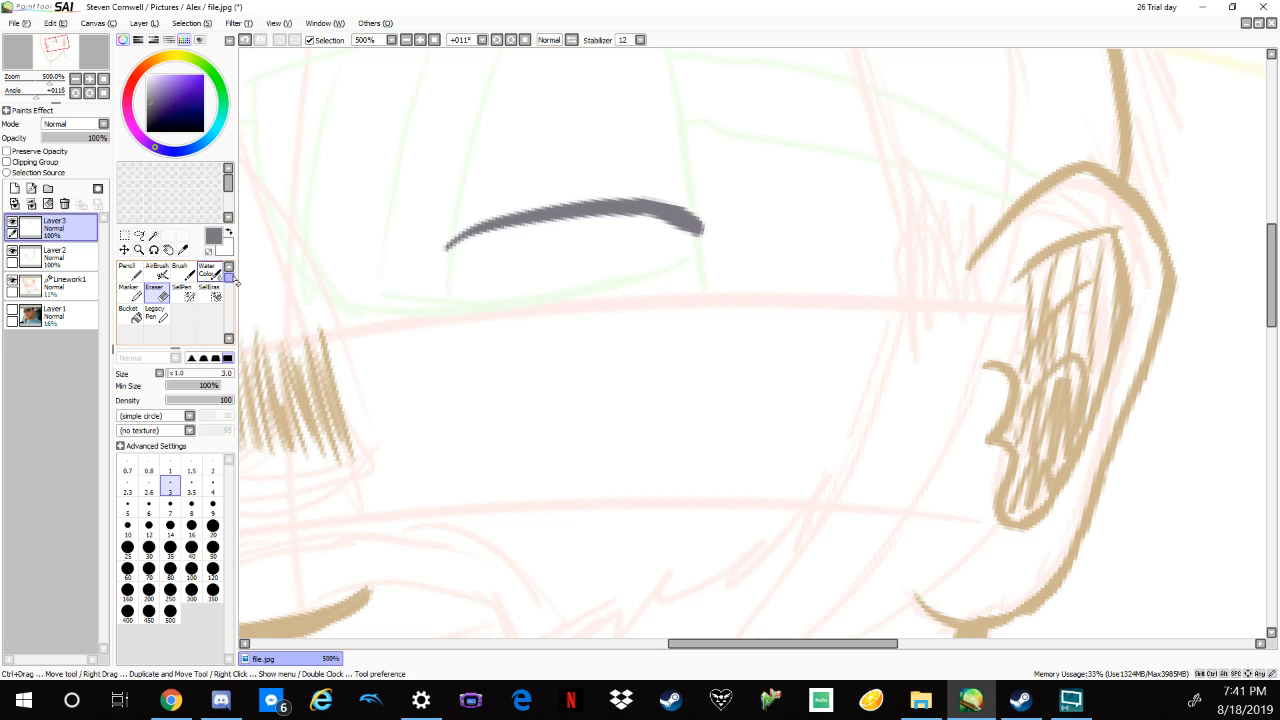
{"action": "key", "text": "n"}
{"action": "left_click_drag", "start_coordinate": [678, 208], "coordinate": [692, 248]}
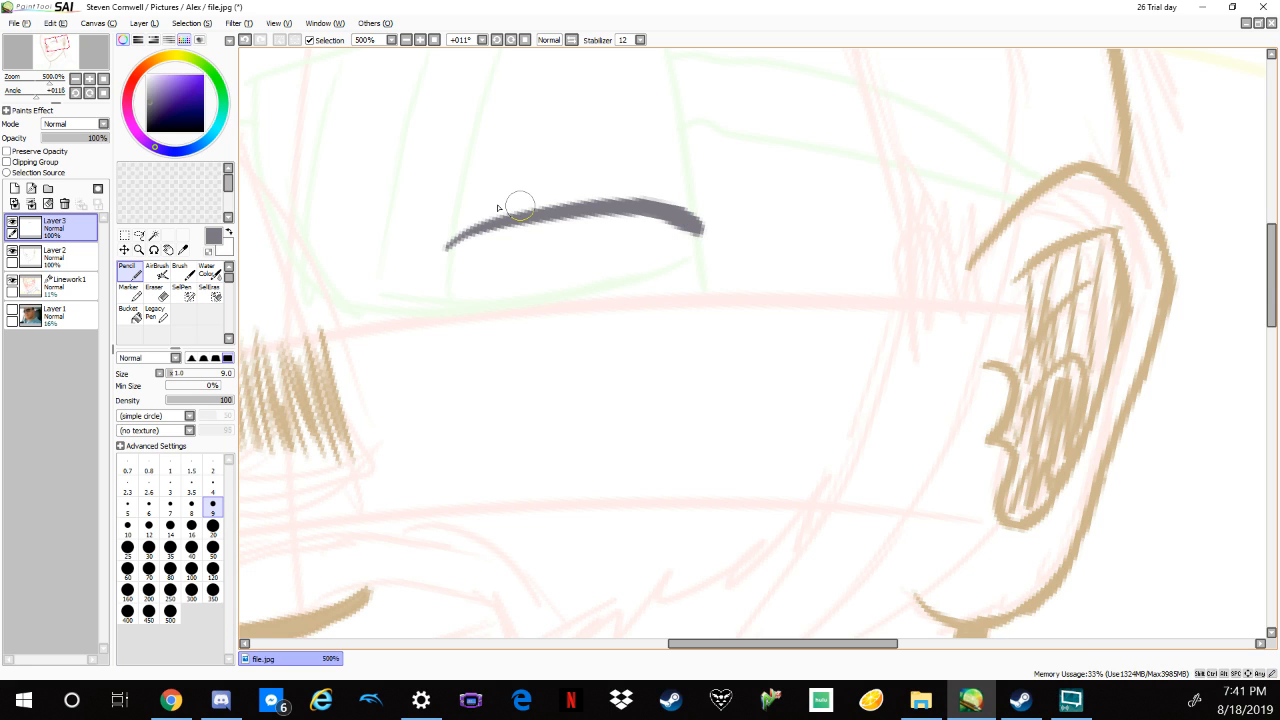
Extend the upper eyelid's inner end downward with a curved pencil stroke and thicken the join.
{"action": "left_click_drag", "start_coordinate": [475, 232], "coordinate": [448, 277]}
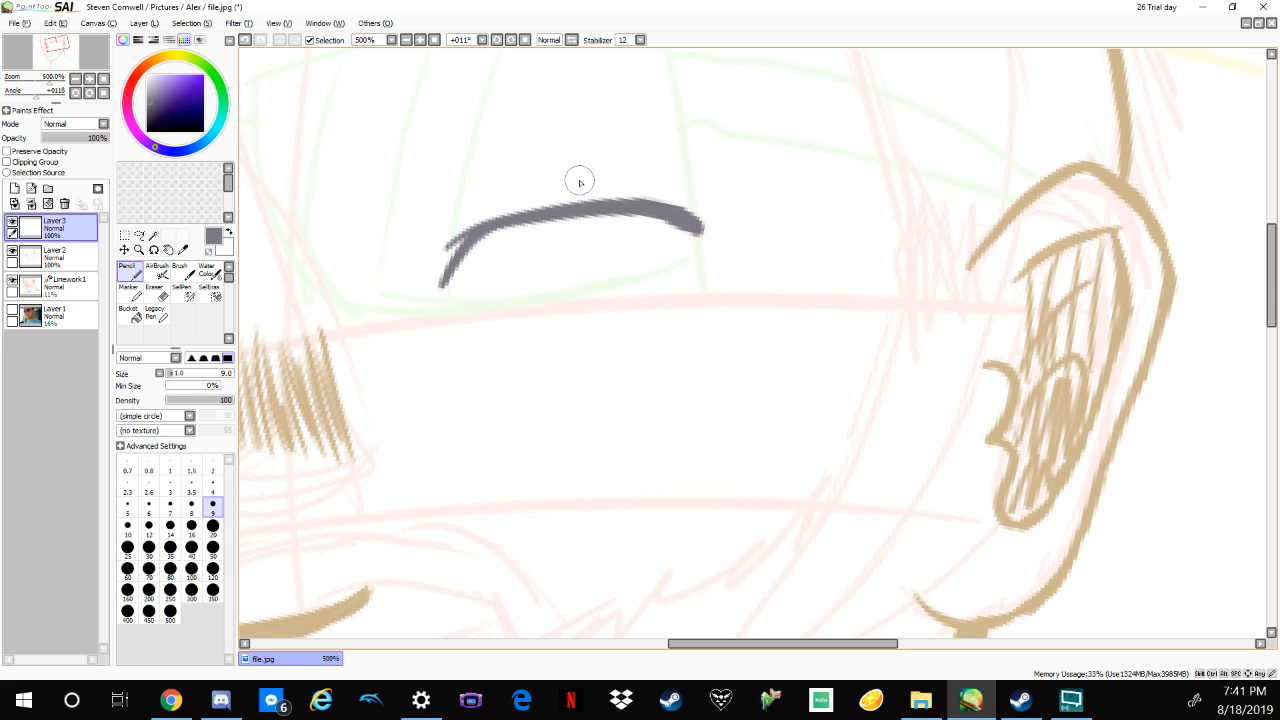
{"action": "left_click_drag", "start_coordinate": [503, 214], "coordinate": [462, 261]}
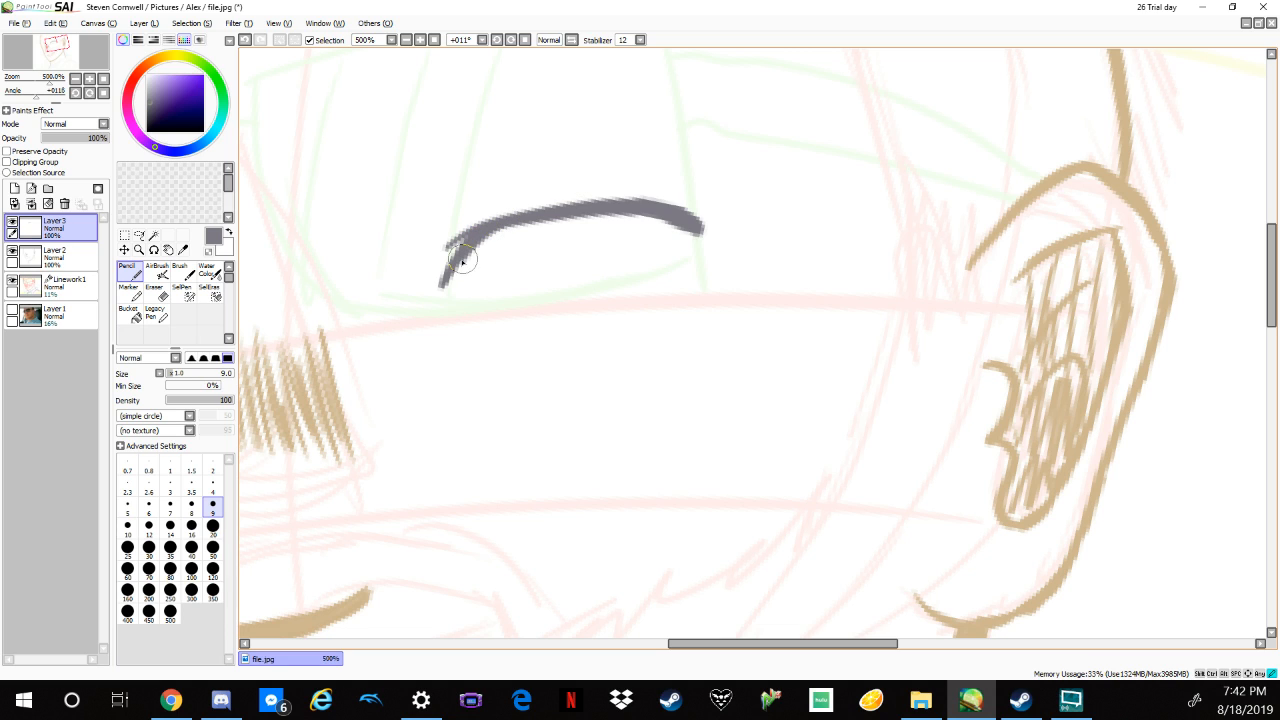
{"action": "left_click_drag", "start_coordinate": [515, 212], "coordinate": [456, 270]}
{"action": "key", "text": "ctrl+z"}
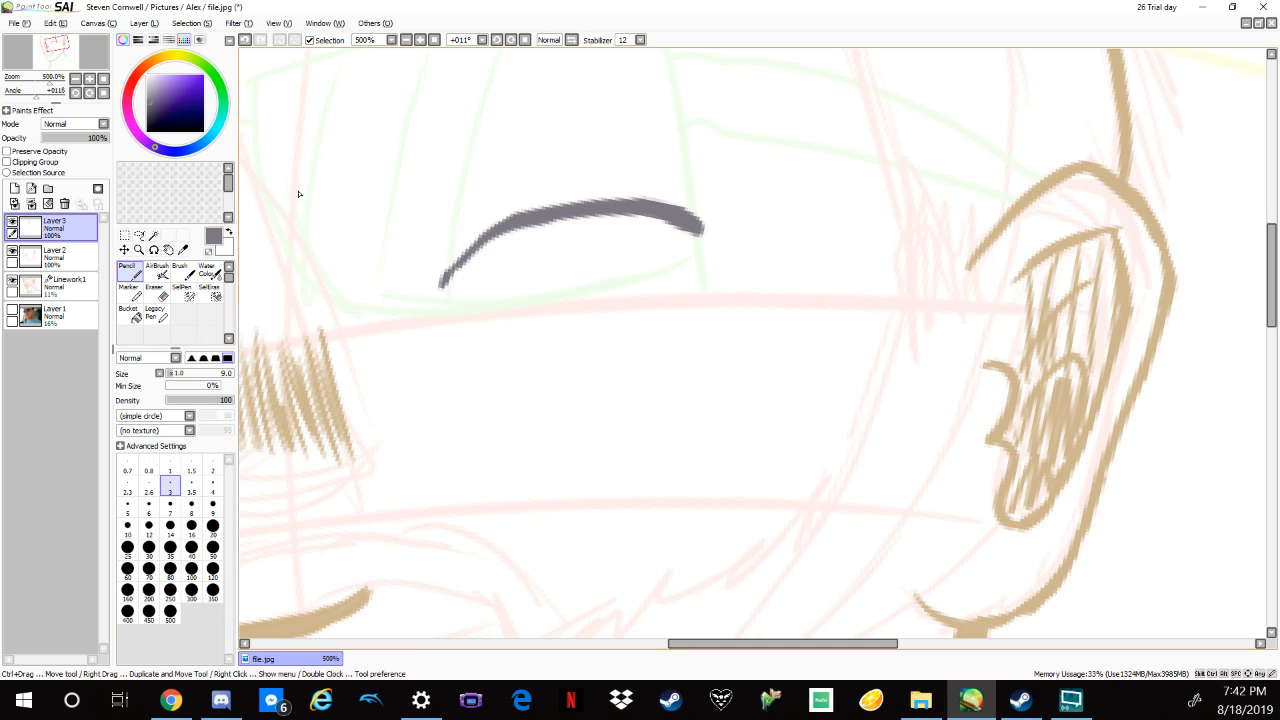
Smooth the upper eyelid's inner end and draw a curved lower eyelid beneath it, thickened and turned up at the outer corner.
{"action": "left_click_drag", "start_coordinate": [478, 228], "coordinate": [441, 285]}
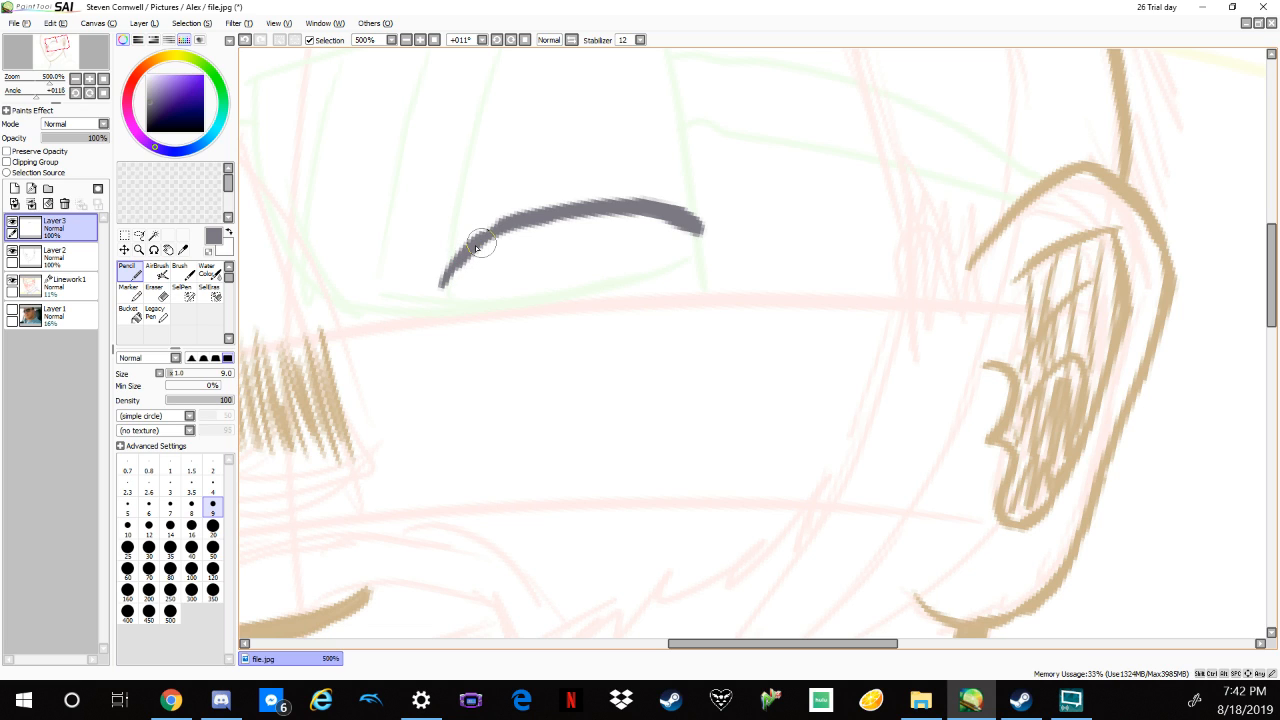
{"action": "left_click_drag", "start_coordinate": [478, 245], "coordinate": [511, 213]}
{"action": "left_click_drag", "start_coordinate": [472, 358], "coordinate": [636, 352]}
{"action": "key", "text": "ctrl+z"}
{"action": "mouse_move", "coordinate": [477, 354]}
{"action": "left_mouse_down"}
{"action": "mouse_move", "coordinate": [663, 349]}
{"action": "mouse_move", "coordinate": [690, 318]}
{"action": "left_mouse_up"}
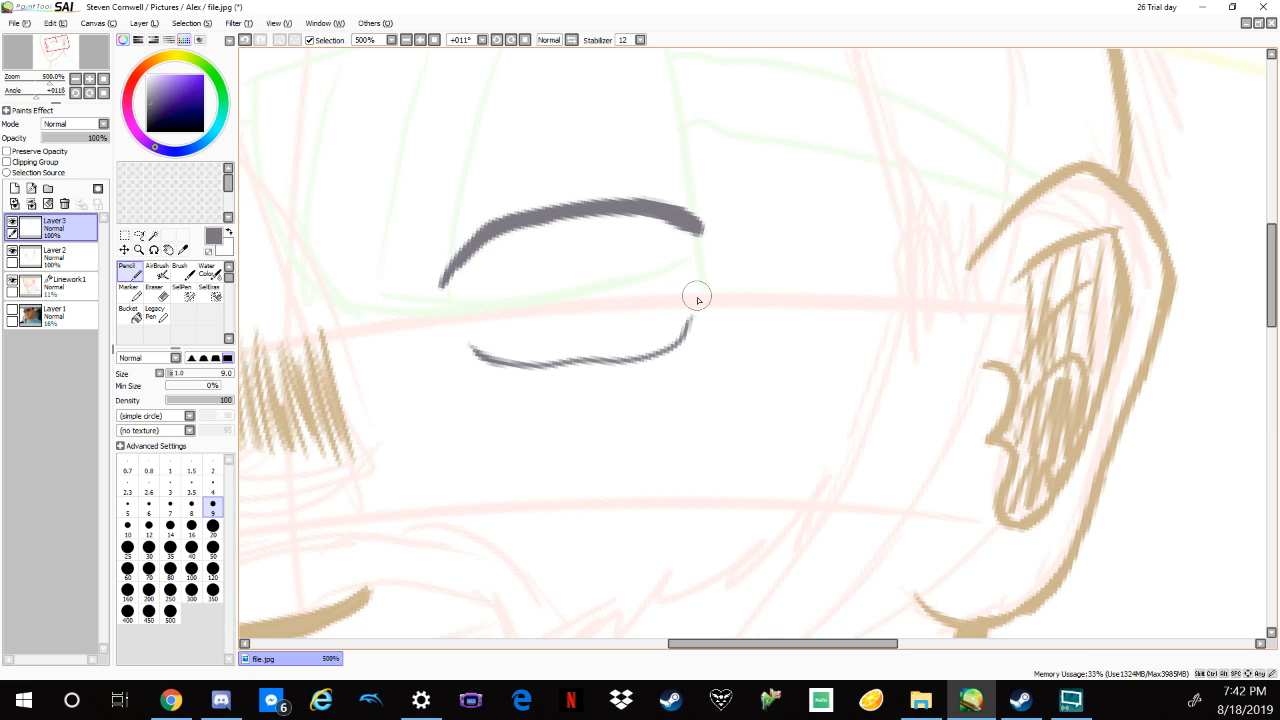
{"action": "mouse_move", "coordinate": [685, 332]}
{"action": "left_mouse_down"}
{"action": "mouse_move", "coordinate": [691, 309]}
{"action": "mouse_move", "coordinate": [677, 337]}
{"action": "mouse_move", "coordinate": [618, 361]}
{"action": "mouse_move", "coordinate": [529, 365]}
{"action": "mouse_move", "coordinate": [623, 366]}
{"action": "mouse_move", "coordinate": [621, 355]}
{"action": "mouse_move", "coordinate": [466, 346]}
{"action": "left_mouse_up"}
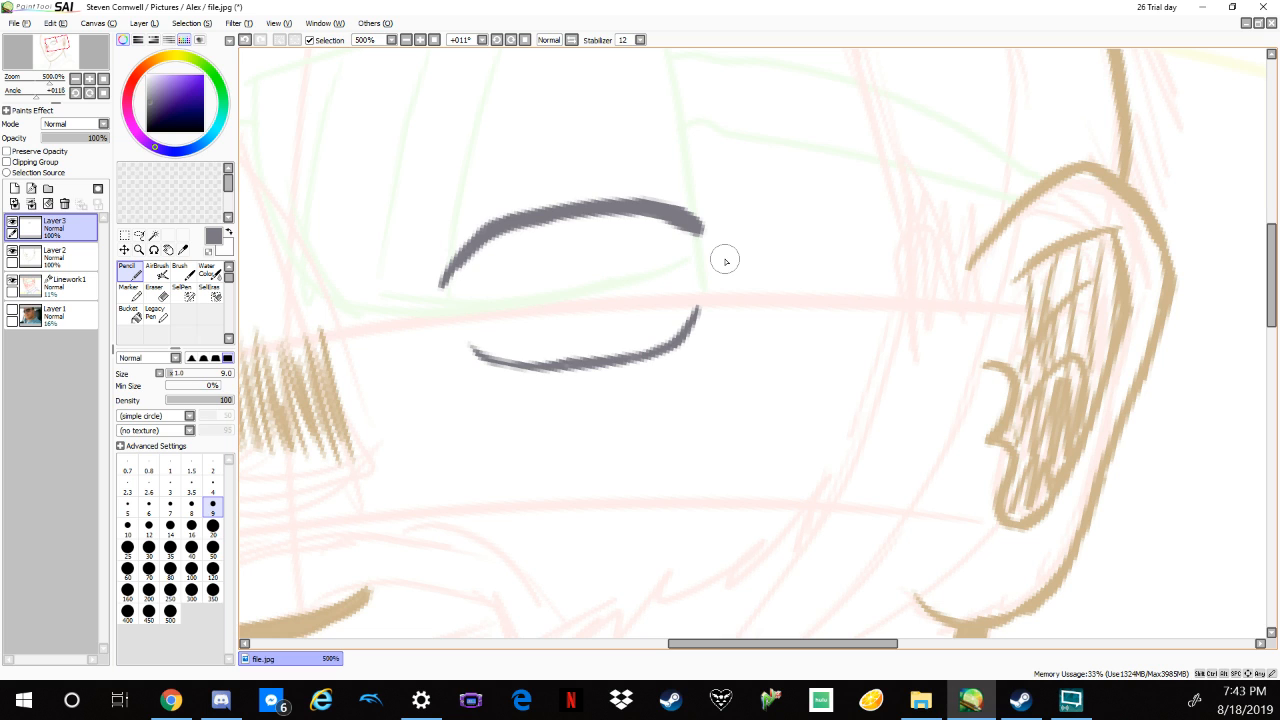
Draw thin crease strokes above the upper eyelid, fanning out from the inner corner, with a short one near the outer end.
{"action": "scroll", "coordinate": [843, 300], "scroll_direction": "left", "scroll_amount": 3}
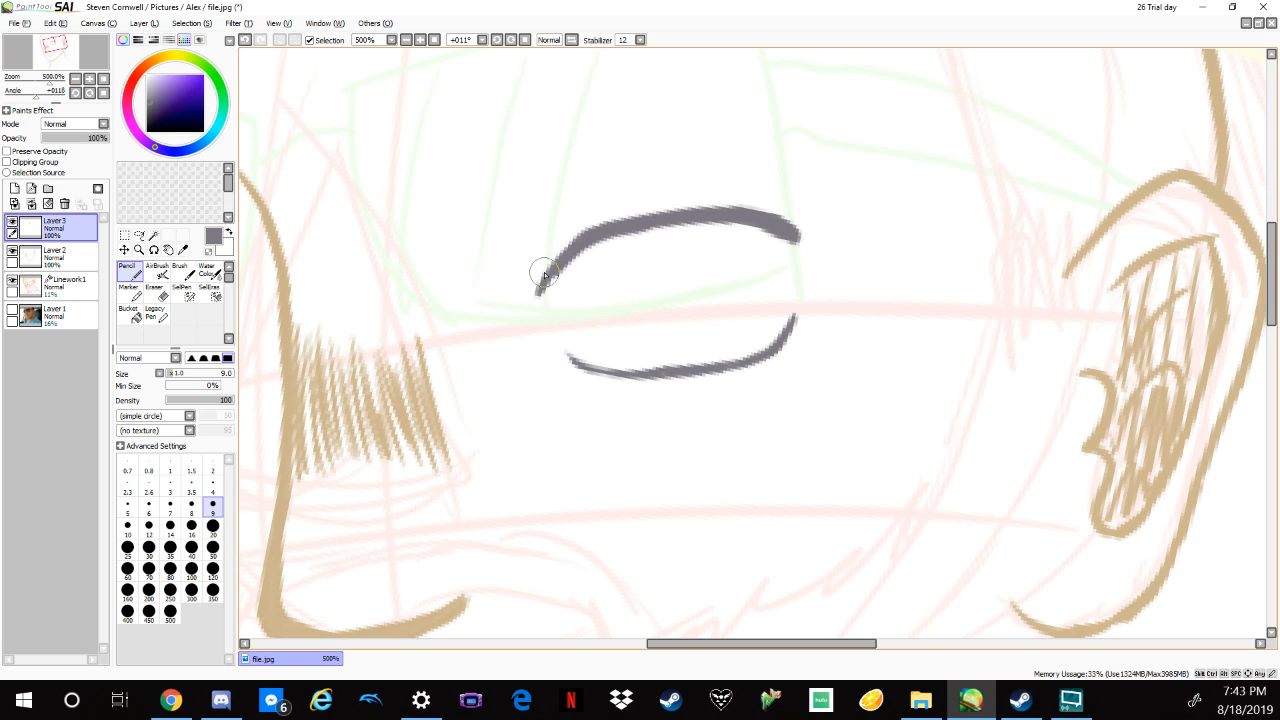
{"action": "left_click_drag", "start_coordinate": [539, 293], "coordinate": [562, 229]}
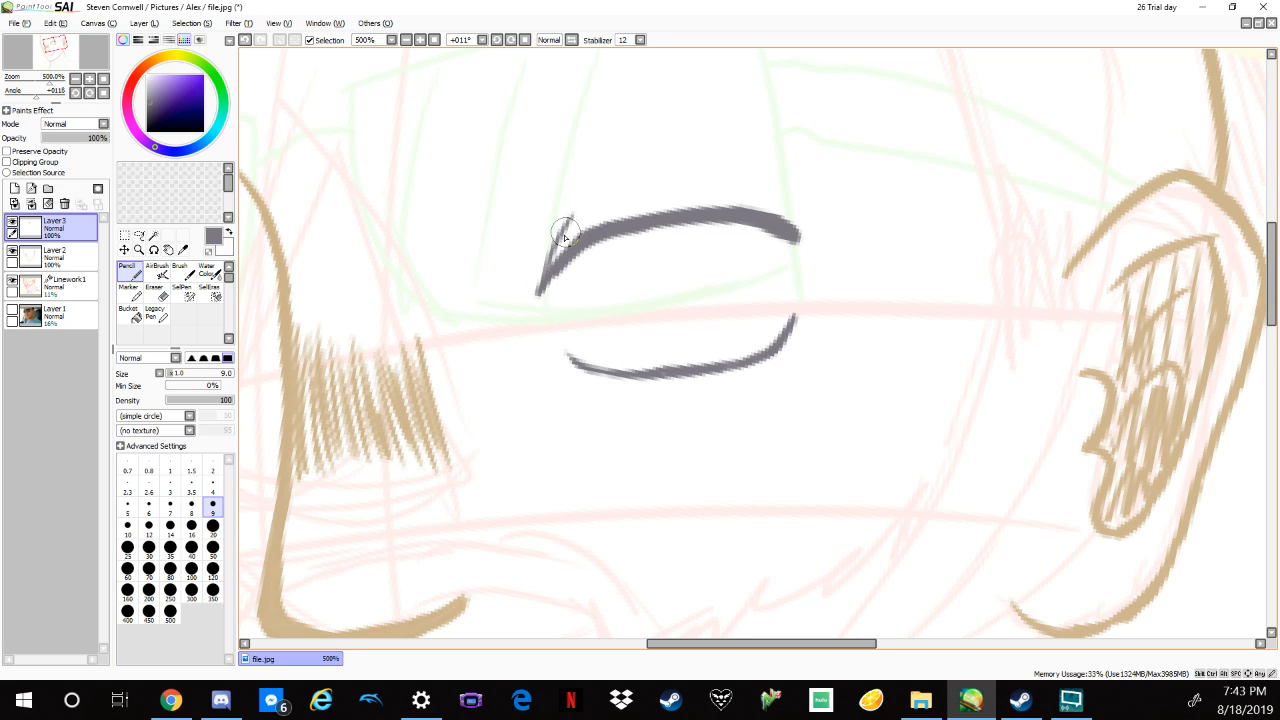
{"action": "left_click_drag", "start_coordinate": [553, 258], "coordinate": [612, 193]}
{"action": "mouse_move", "coordinate": [540, 290]}
{"action": "left_mouse_down"}
{"action": "mouse_move", "coordinate": [665, 198]}
{"action": "mouse_move", "coordinate": [794, 204]}
{"action": "left_mouse_up"}
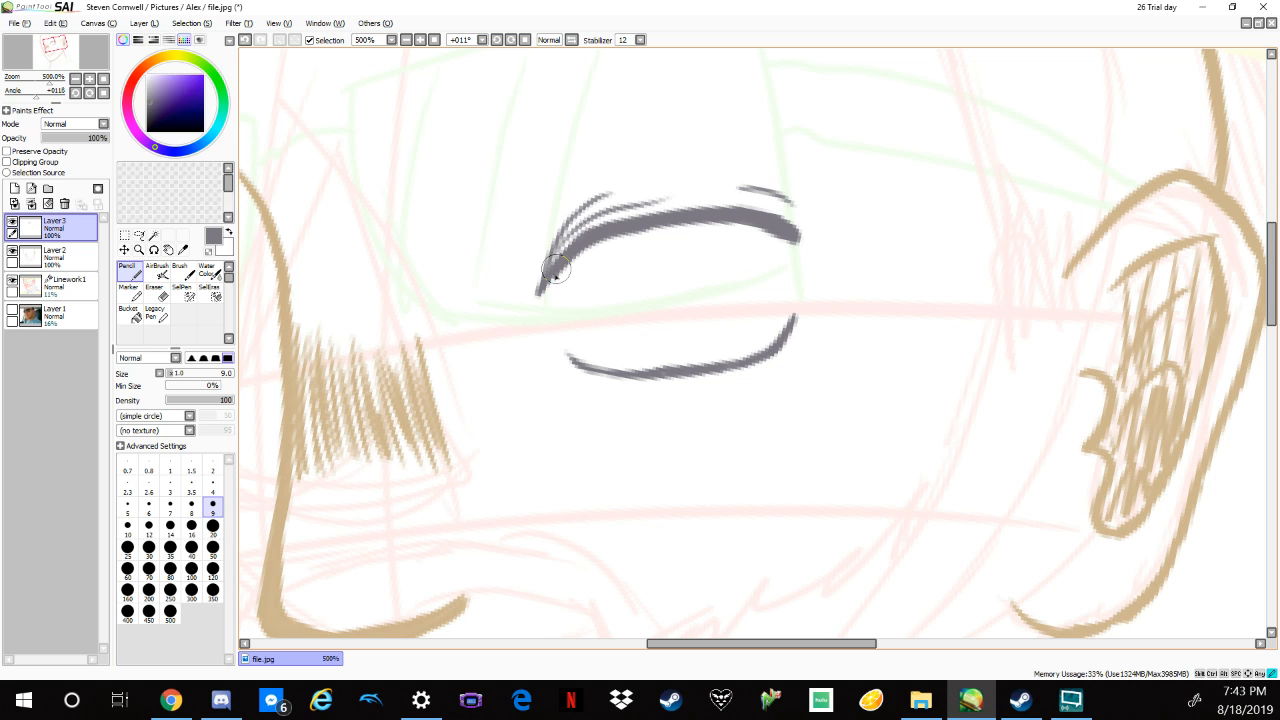
Add short downward strokes at both eye corners, extend the lower lid's outer tip upward, and outline a lower edge beneath the upper eyelid.
{"action": "left_click_drag", "start_coordinate": [555, 270], "coordinate": [556, 316]}
{"action": "left_click_drag", "start_coordinate": [575, 225], "coordinate": [548, 305]}
{"action": "left_click_drag", "start_coordinate": [788, 237], "coordinate": [802, 266]}
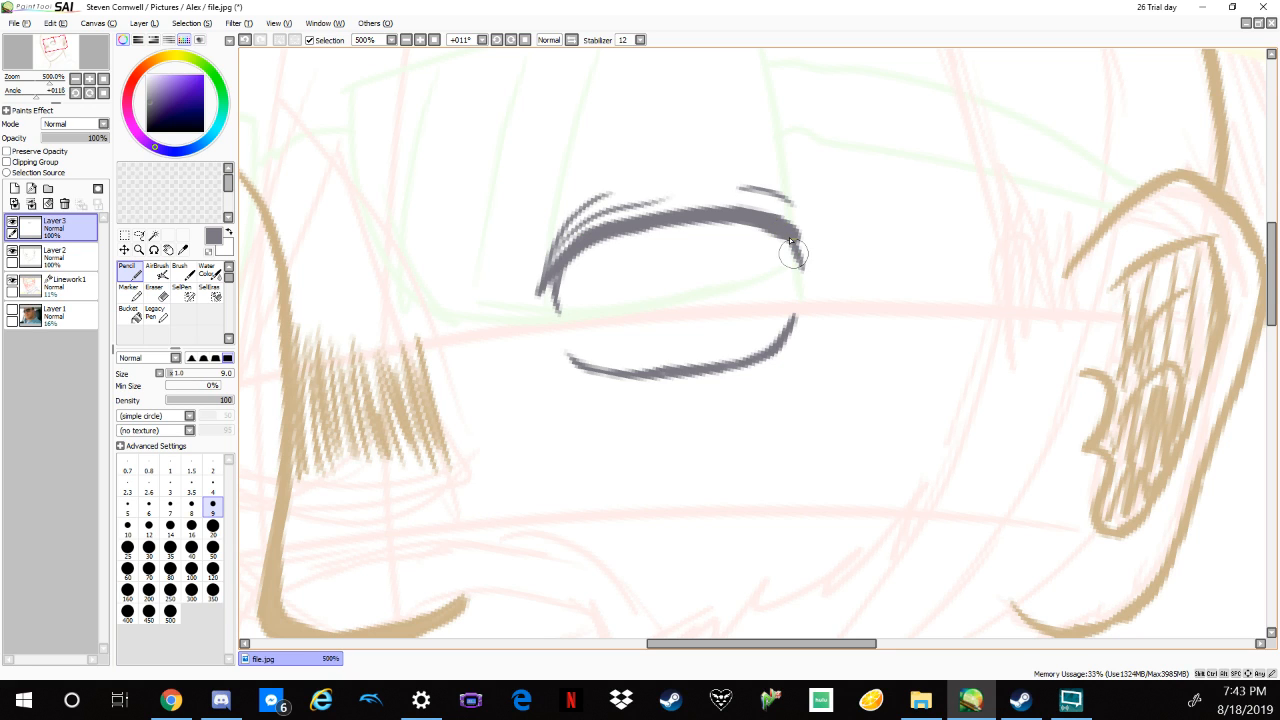
{"action": "left_click_drag", "start_coordinate": [795, 321], "coordinate": [800, 298]}
{"action": "left_click_drag", "start_coordinate": [805, 266], "coordinate": [799, 240]}
{"action": "mouse_move", "coordinate": [553, 283]}
{"action": "left_mouse_down"}
{"action": "mouse_move", "coordinate": [668, 242]}
{"action": "mouse_move", "coordinate": [807, 239]}
{"action": "left_mouse_up"}
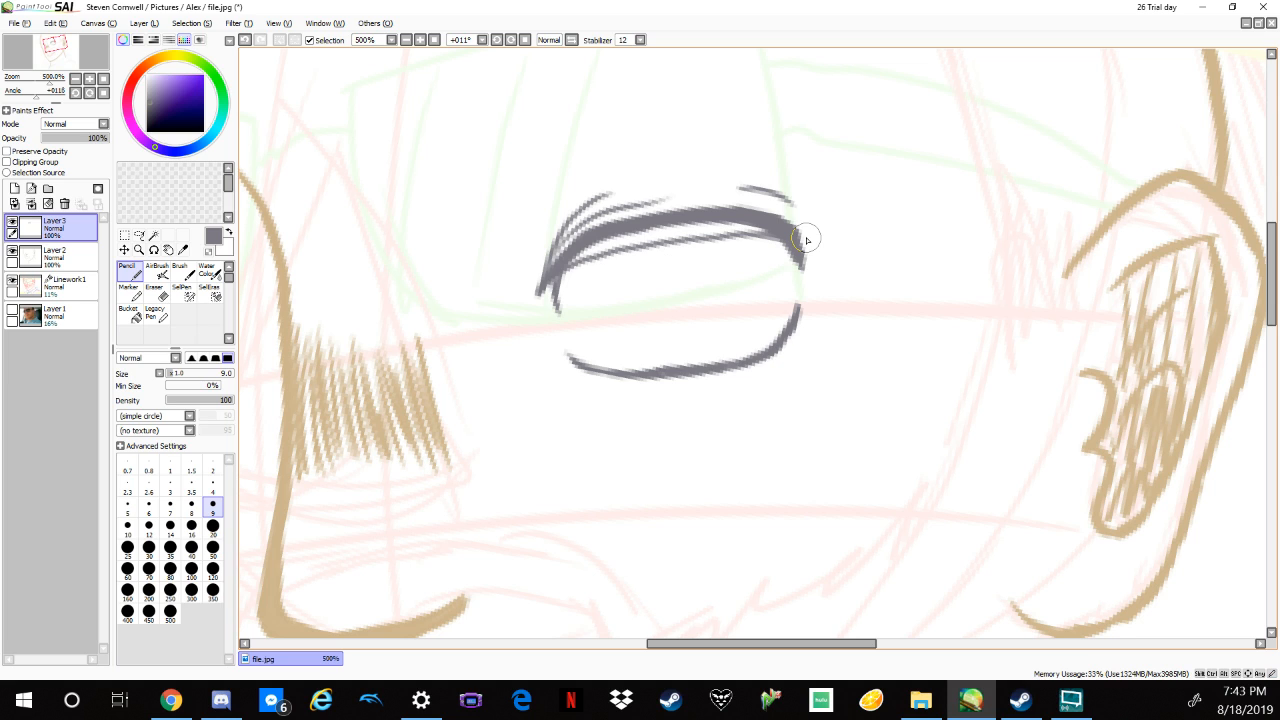
Erase the crease strokes and the upper part of the thick upper eyelid with the eraser at size 7.
{"action": "key", "text": "e"}
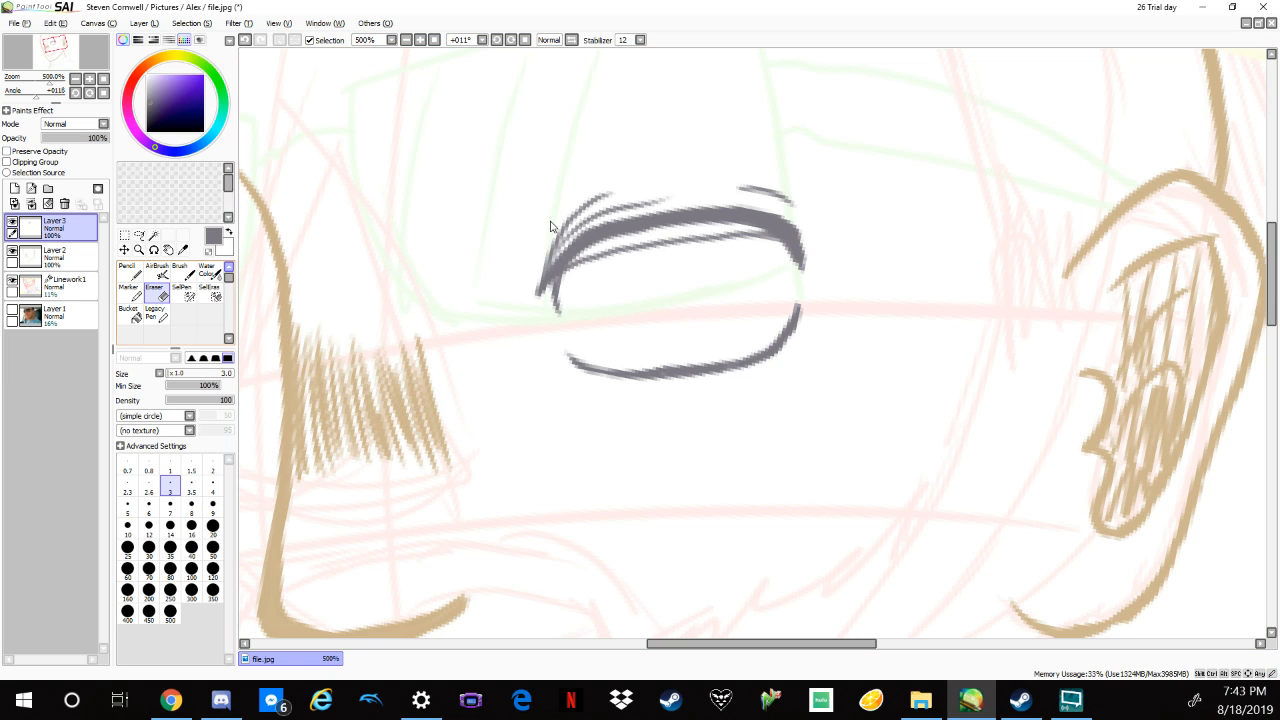
{"action": "mouse_move", "coordinate": [551, 226]}
{"action": "left_mouse_down"}
{"action": "mouse_move", "coordinate": [611, 201]}
{"action": "mouse_move", "coordinate": [547, 250]}
{"action": "left_mouse_up"}
{"action": "key", "text": "bracketright"}
{"action": "key", "text": "bracketright"}
{"action": "key", "text": "bracketright"}
{"action": "key", "text": "bracketright"}
{"action": "key", "text": "bracketright"}
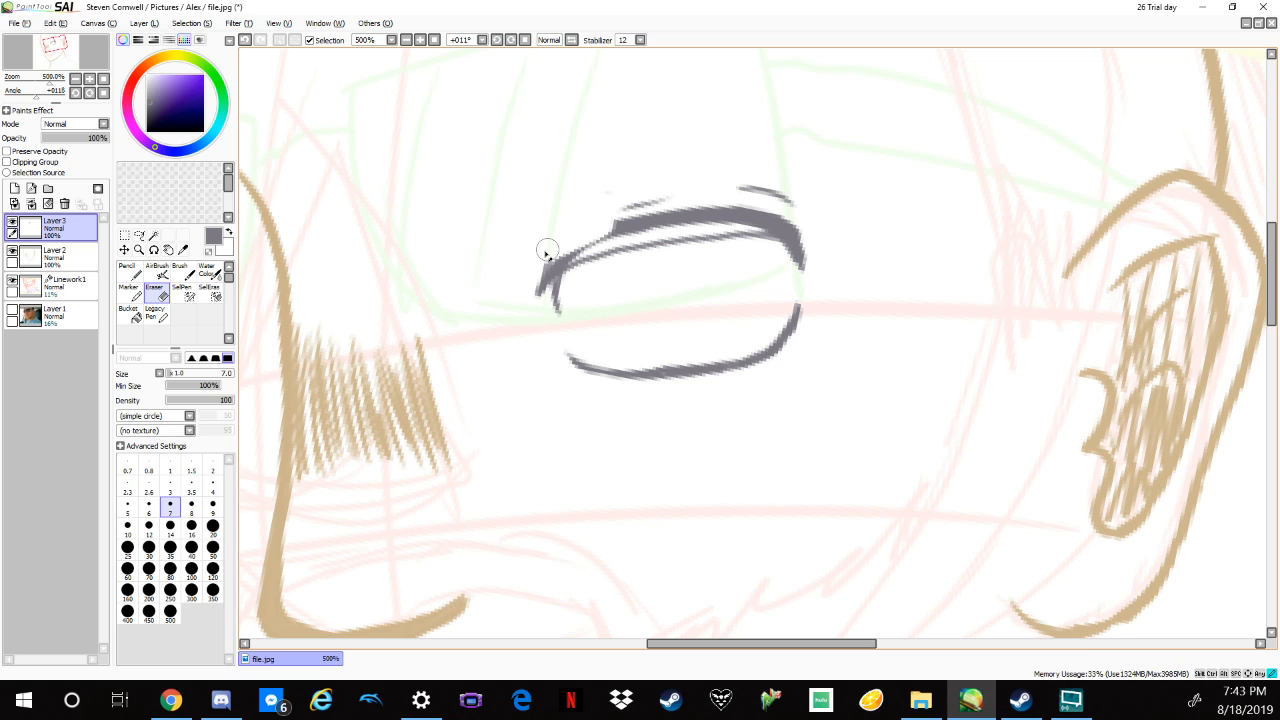
{"action": "mouse_move", "coordinate": [546, 254]}
{"action": "left_mouse_down"}
{"action": "mouse_move", "coordinate": [770, 212]}
{"action": "mouse_move", "coordinate": [825, 240]}
{"action": "left_mouse_up"}
Fill in the lowered upper eyelid with the size 9 pencil and draw two thin crease lines above it.
{"action": "left_click", "coordinate": [130, 266]}
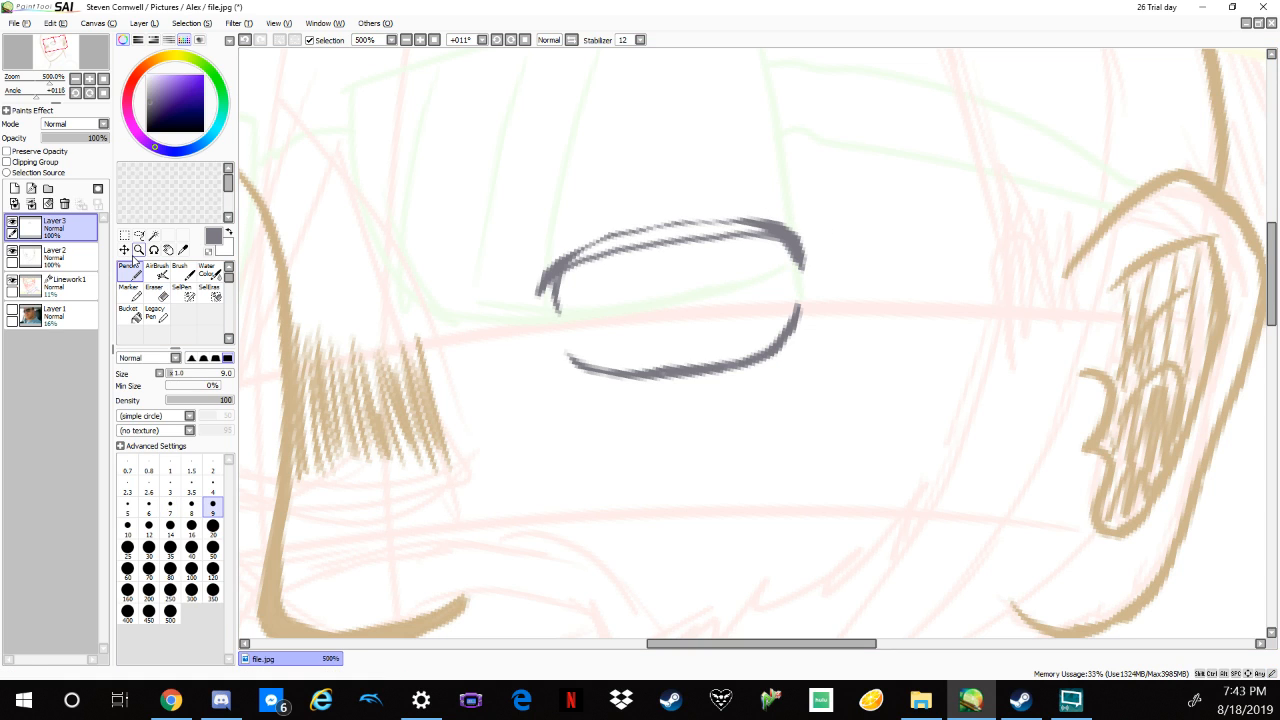
{"action": "mouse_move", "coordinate": [560, 277]}
{"action": "left_mouse_down"}
{"action": "mouse_move", "coordinate": [767, 224]}
{"action": "mouse_move", "coordinate": [548, 273]}
{"action": "mouse_move", "coordinate": [652, 174]}
{"action": "left_mouse_up"}
{"action": "key", "text": "ctrl+z"}
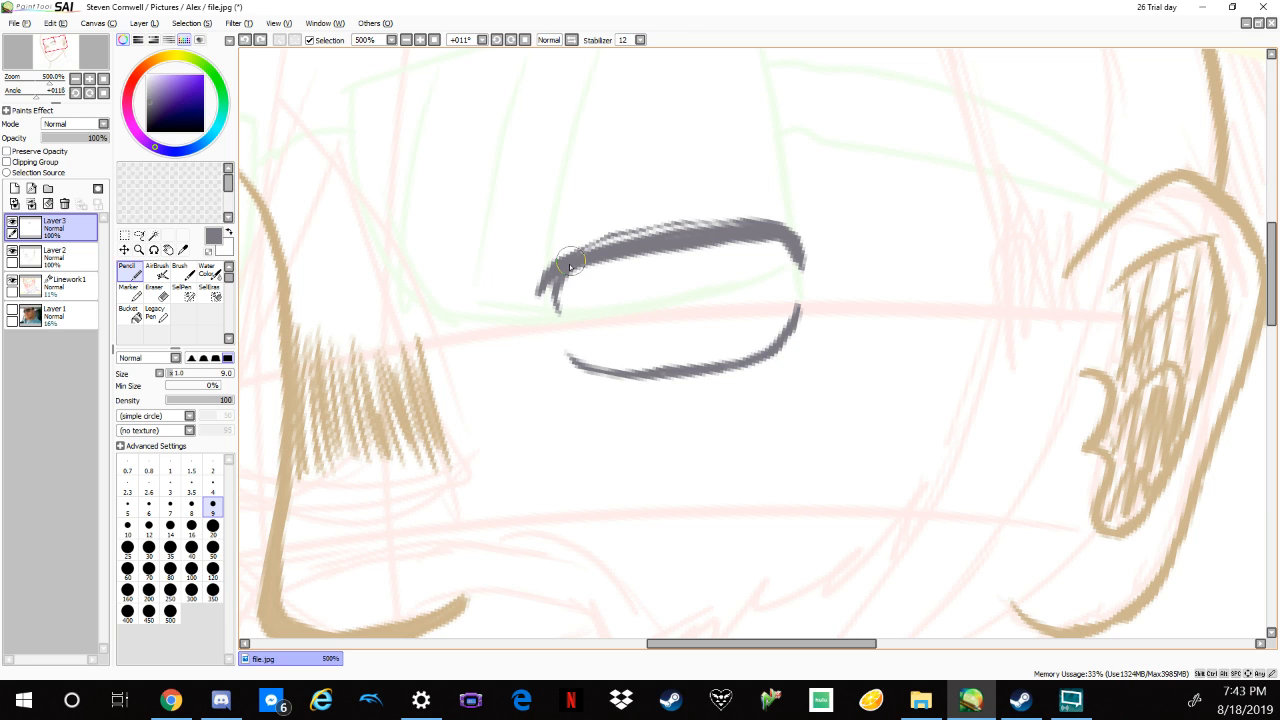
{"action": "left_click_drag", "start_coordinate": [569, 266], "coordinate": [626, 180]}
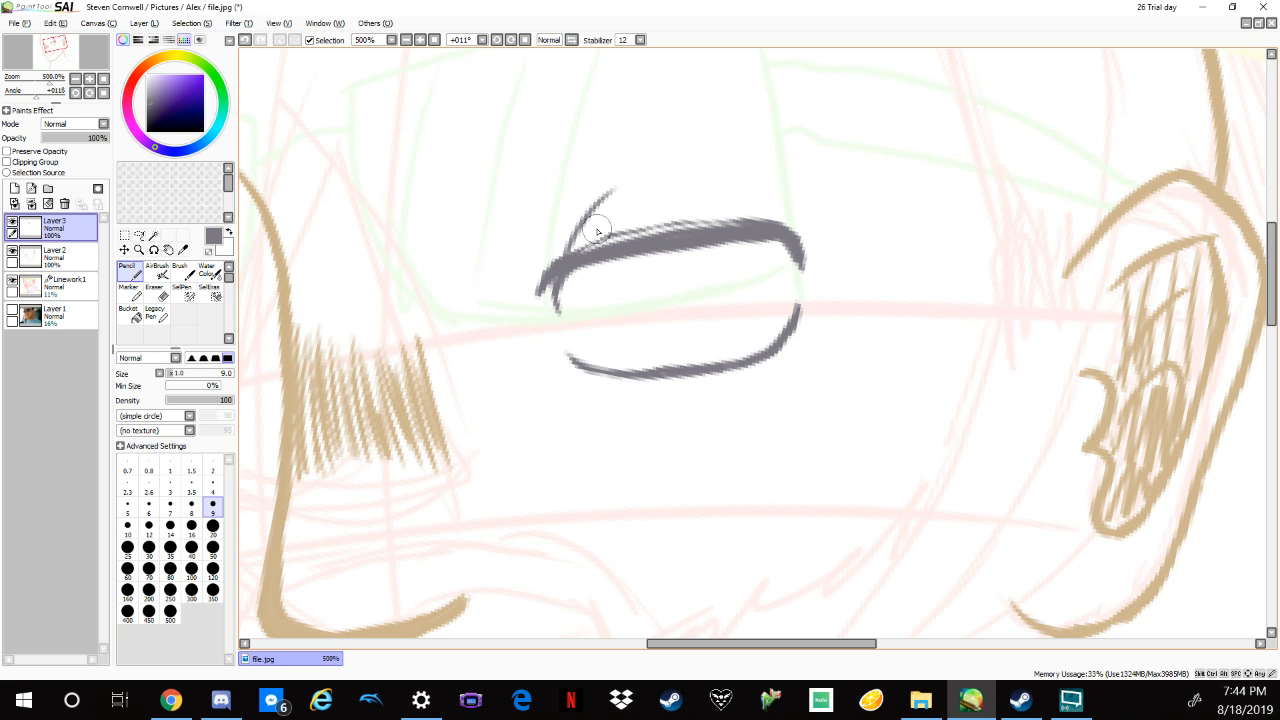
{"action": "left_click_drag", "start_coordinate": [592, 228], "coordinate": [784, 202]}
Clean the stray pixels off the upper edge of the upper eyelid with the eraser at size 2.
{"action": "left_click", "coordinate": [155, 291]}
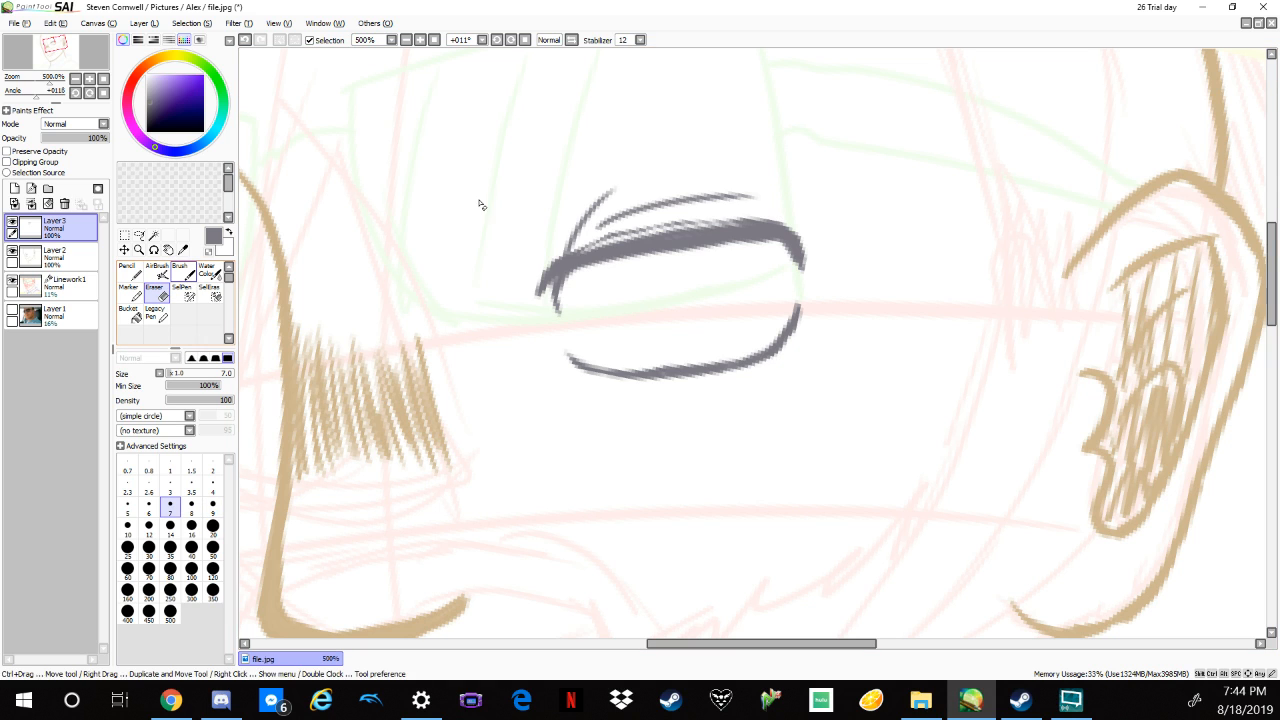
{"action": "scroll", "coordinate": [628, 265], "scroll_direction": "up", "scroll_amount": 5}
{"action": "key", "text": "bracketleft"}
{"action": "key", "text": "bracketleft"}
{"action": "key", "text": "bracketleft"}
{"action": "key", "text": "bracketleft"}
{"action": "key", "text": "bracketleft"}
{"action": "key", "text": "bracketleft"}
{"action": "key", "text": "bracketleft"}
{"action": "key", "text": "bracketleft"}
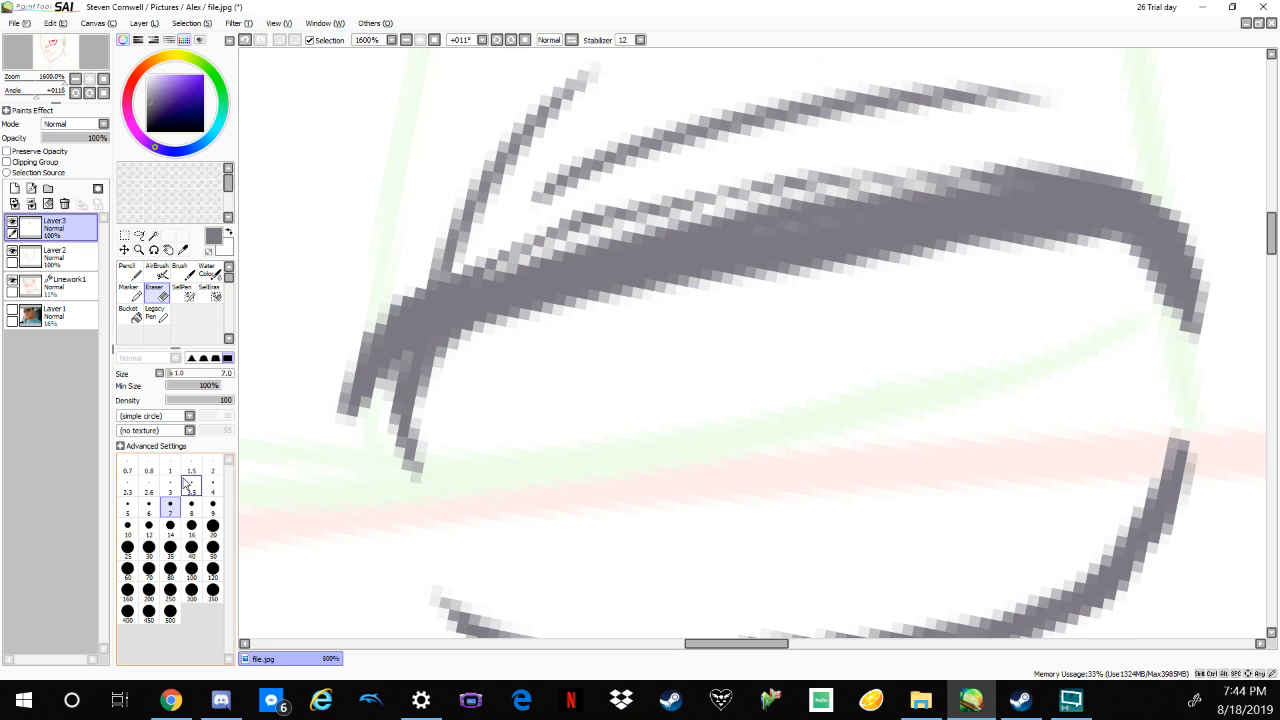
{"action": "mouse_move", "coordinate": [537, 240]}
{"action": "left_mouse_down"}
{"action": "mouse_move", "coordinate": [468, 274]}
{"action": "mouse_move", "coordinate": [717, 194]}
{"action": "mouse_move", "coordinate": [598, 210]}
{"action": "mouse_move", "coordinate": [996, 166]}
{"action": "mouse_move", "coordinate": [850, 170]}
{"action": "mouse_move", "coordinate": [1051, 163]}
{"action": "left_mouse_up"}
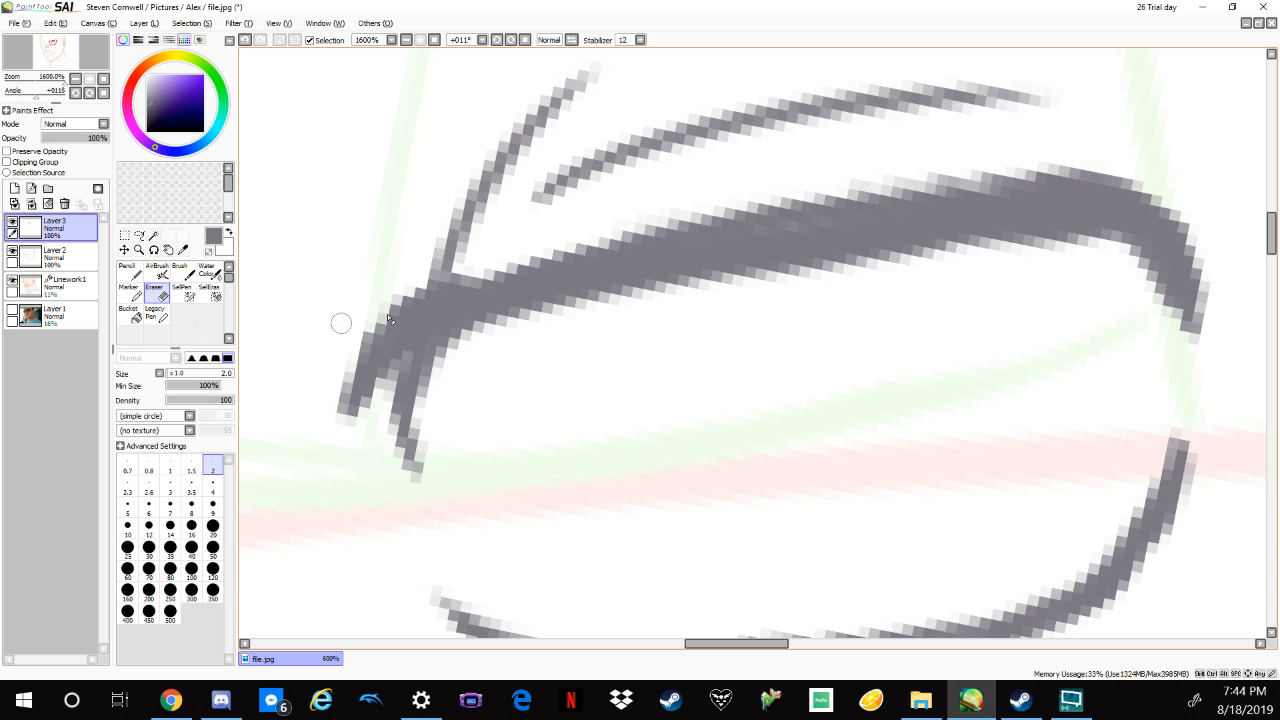
Draw the grey iris and inner pupil ring hanging below the upper eyelid, using the Pencil at size 9.
{"action": "key", "text": "n"}
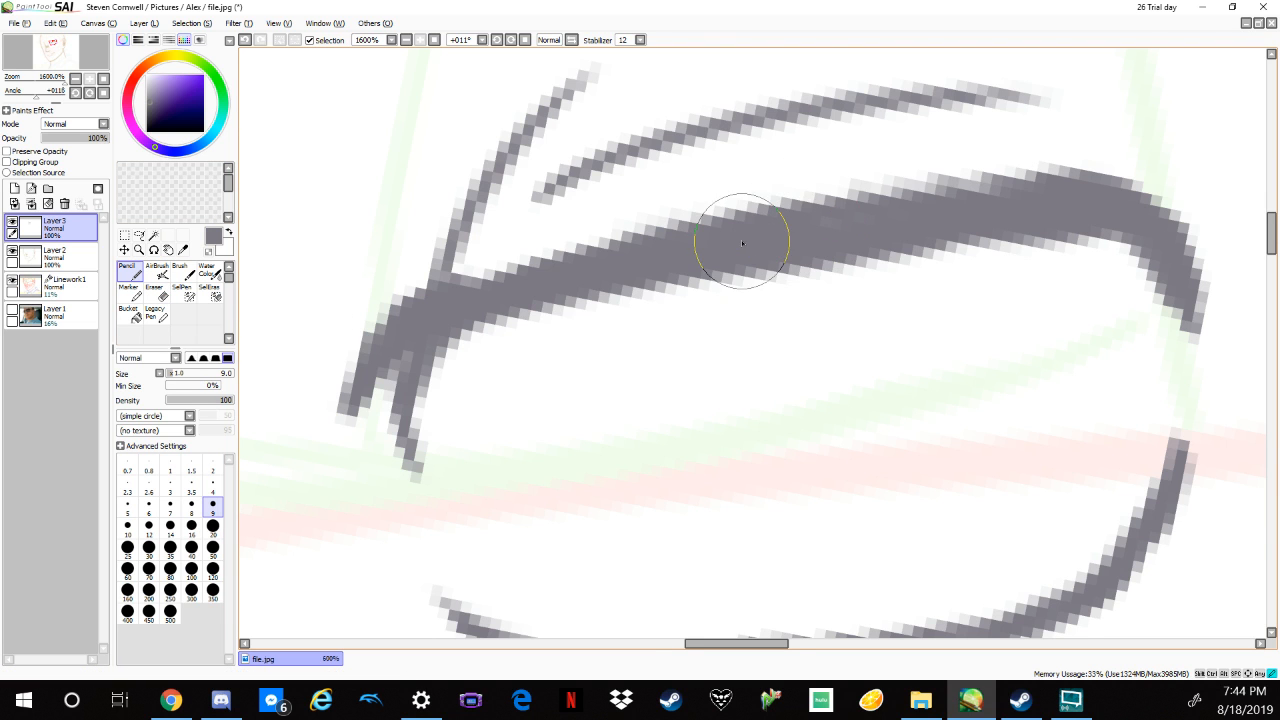
{"action": "scroll", "coordinate": [793, 237], "scroll_direction": "down", "scroll_amount": 5}
{"action": "scroll", "coordinate": [793, 237], "scroll_direction": "down", "scroll_amount": 4}
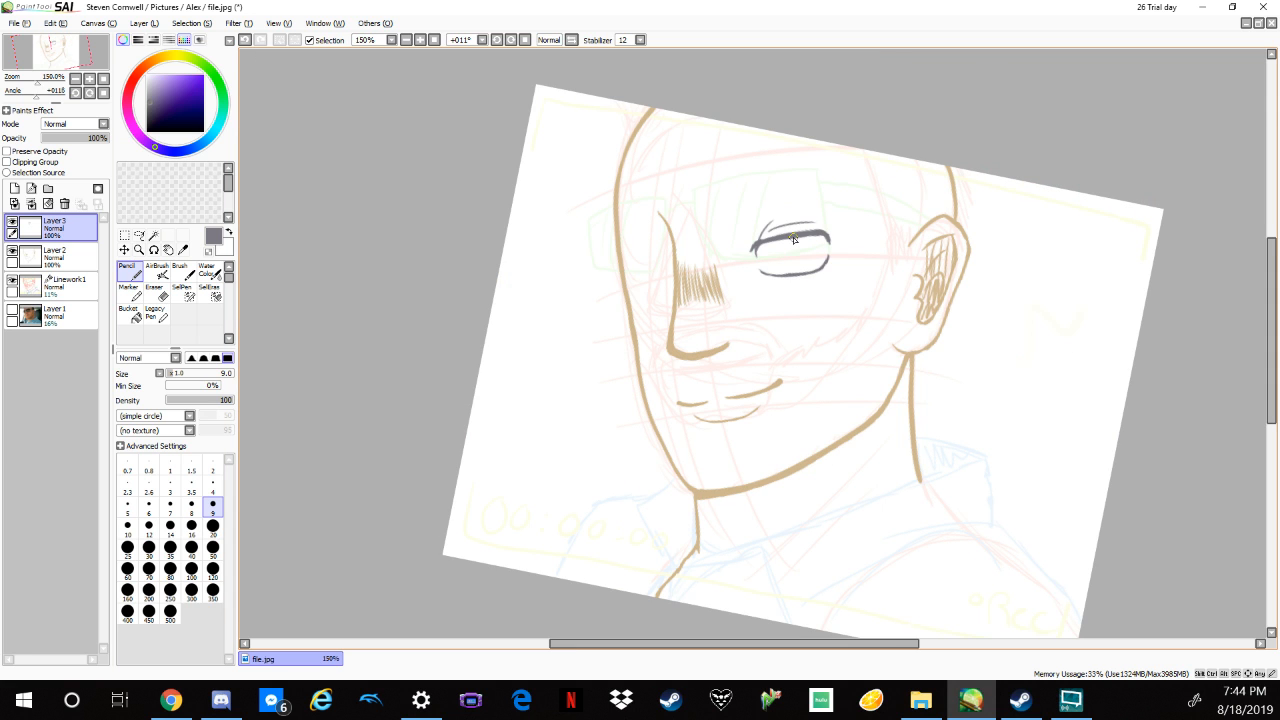
{"action": "scroll", "coordinate": [872, 263], "scroll_direction": "up", "scroll_amount": 4}
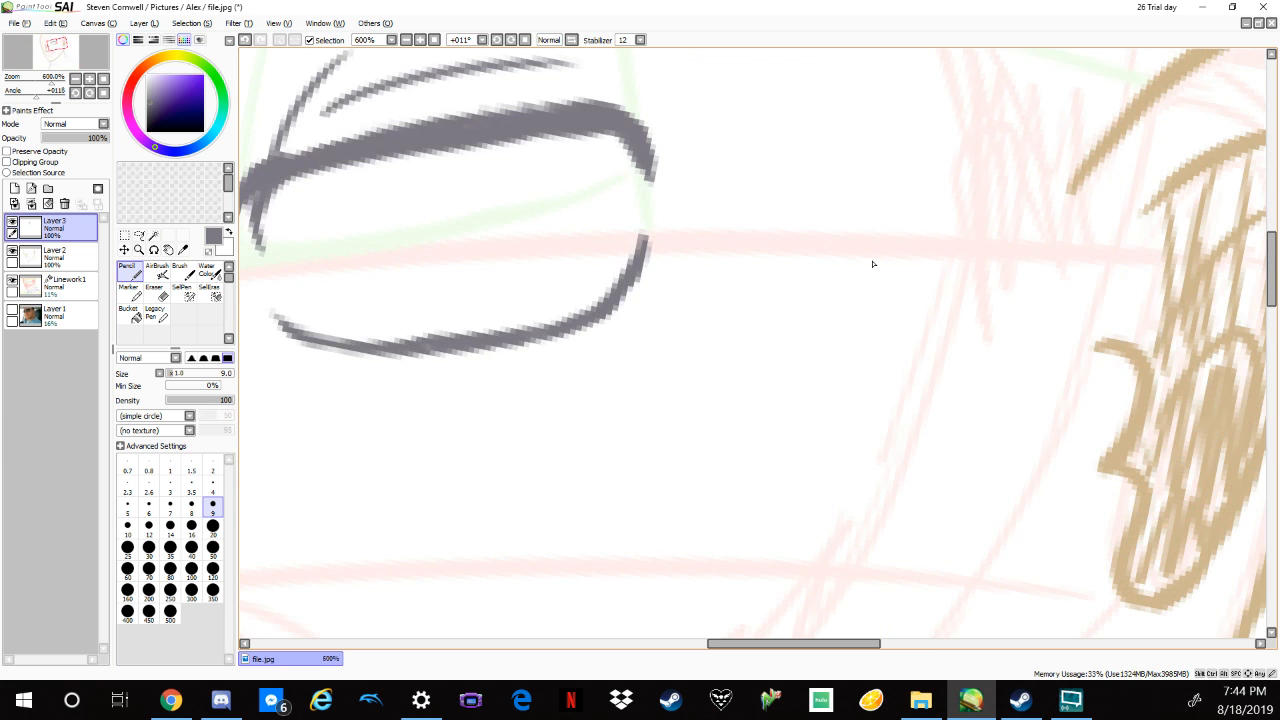
{"action": "left_click_drag", "start_coordinate": [703, 334], "coordinate": [917, 366]}
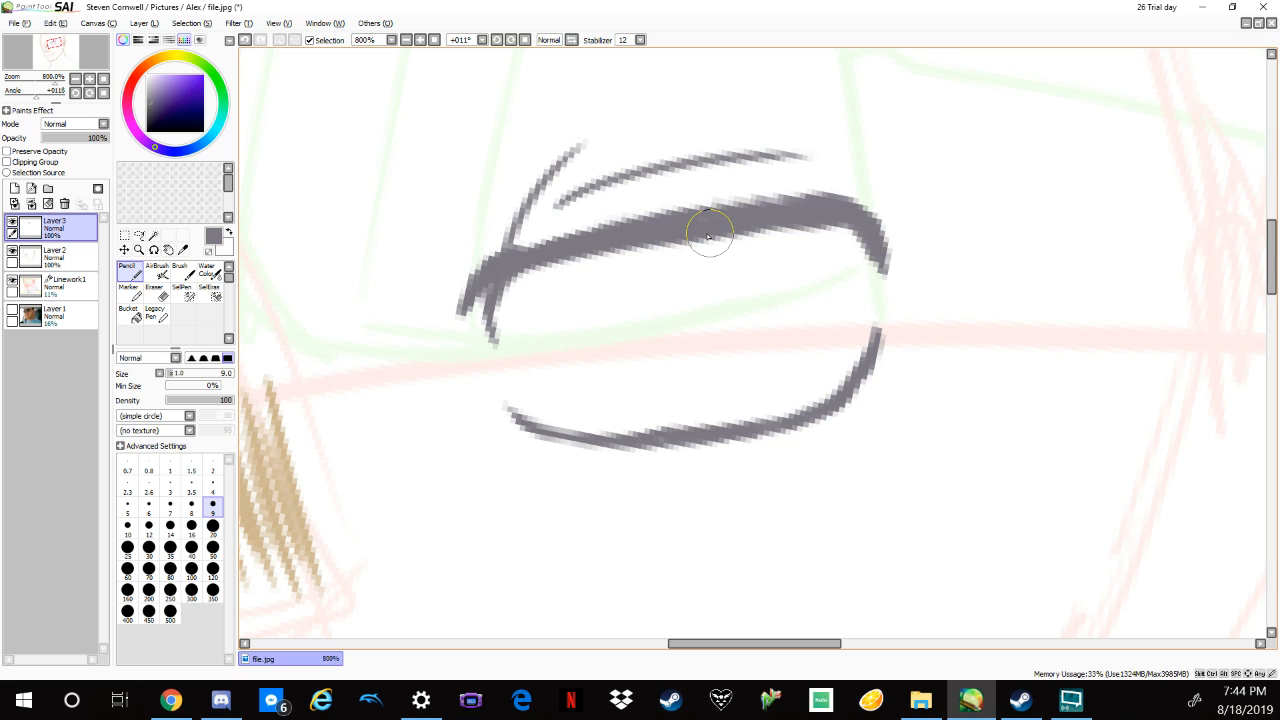
{"action": "left_click_drag", "start_coordinate": [692, 238], "coordinate": [783, 306]}
{"action": "left_click_drag", "start_coordinate": [680, 239], "coordinate": [714, 357]}
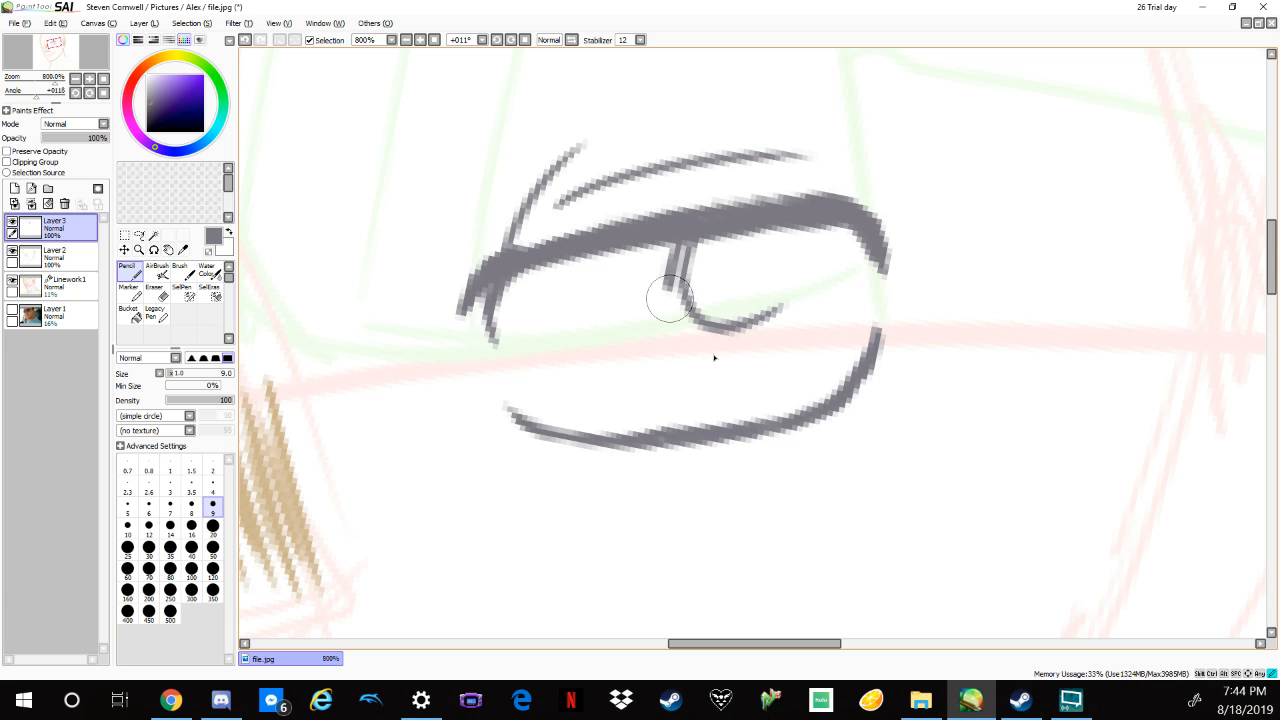
{"action": "mouse_move", "coordinate": [714, 357]}
{"action": "left_mouse_down"}
{"action": "mouse_move", "coordinate": [775, 232]}
{"action": "mouse_move", "coordinate": [690, 286]}
{"action": "mouse_move", "coordinate": [708, 230]}
{"action": "left_mouse_up"}
{"action": "left_click_drag", "start_coordinate": [670, 296], "coordinate": [805, 241]}
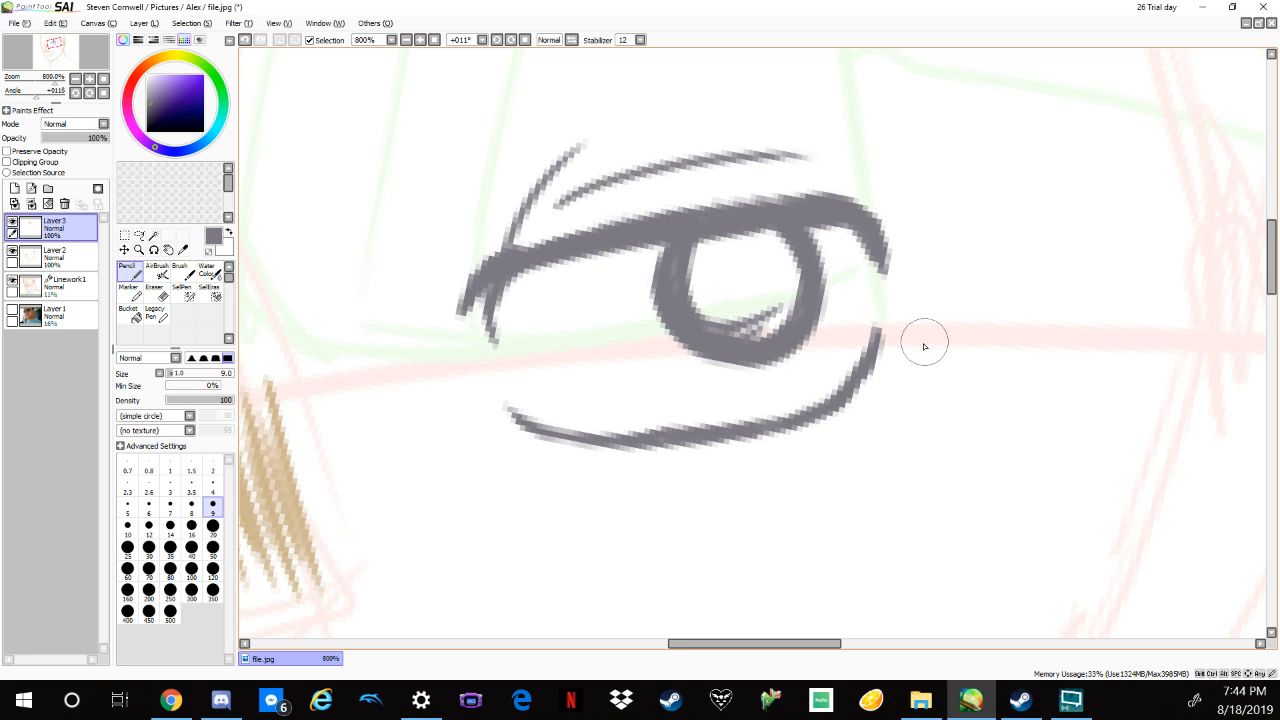
{"action": "scroll", "coordinate": [924, 346], "scroll_direction": "down", "scroll_amount": 3}
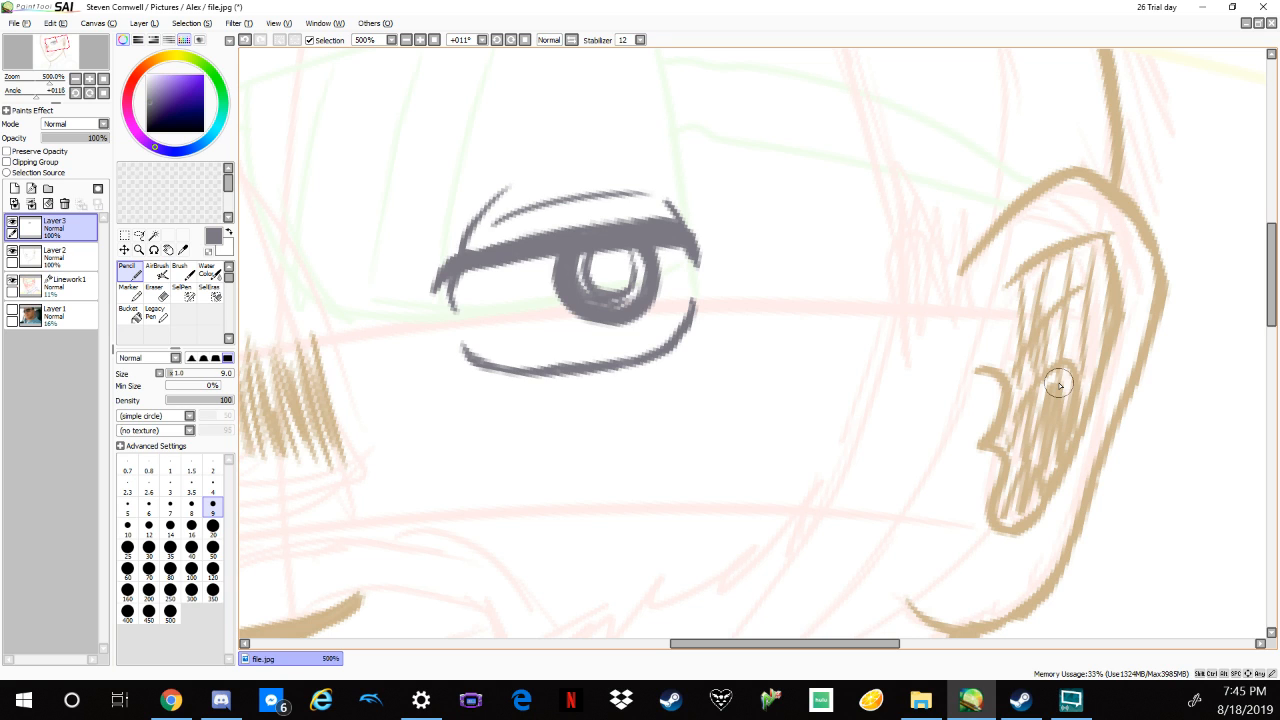
Draw a tapered brown eyebrow arching above the eye with the size 9 Pencil.
{"action": "left_click_drag", "start_coordinate": [1059, 384], "coordinate": [1045, 420]}
{"action": "left_click_drag", "start_coordinate": [488, 256], "coordinate": [506, 252]}
{"action": "key", "text": "space"}
{"action": "left_click_drag", "start_coordinate": [747, 290], "coordinate": [899, 480]}
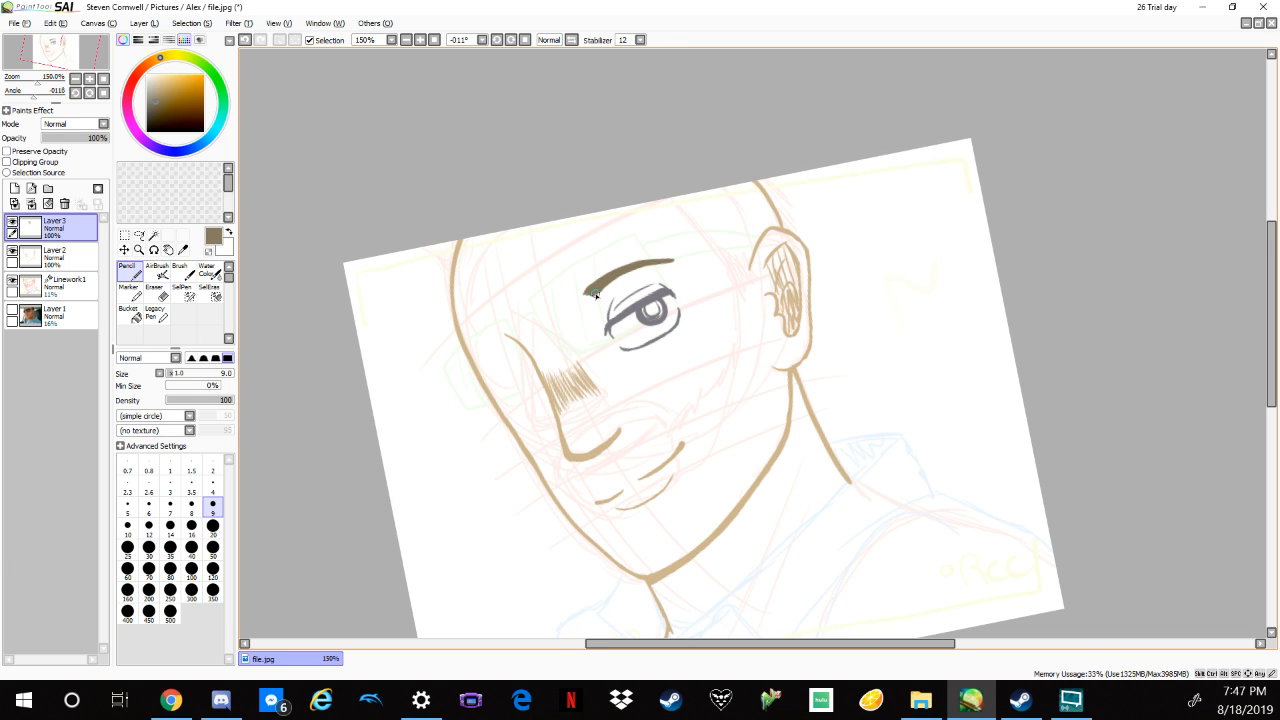
Refine the eyebrow with the size 9 Pencil, filling and rounding its thick inner end and lengthening its thin outer tip.
{"action": "scroll", "coordinate": [596, 294], "scroll_direction": "up", "scroll_amount": 5}
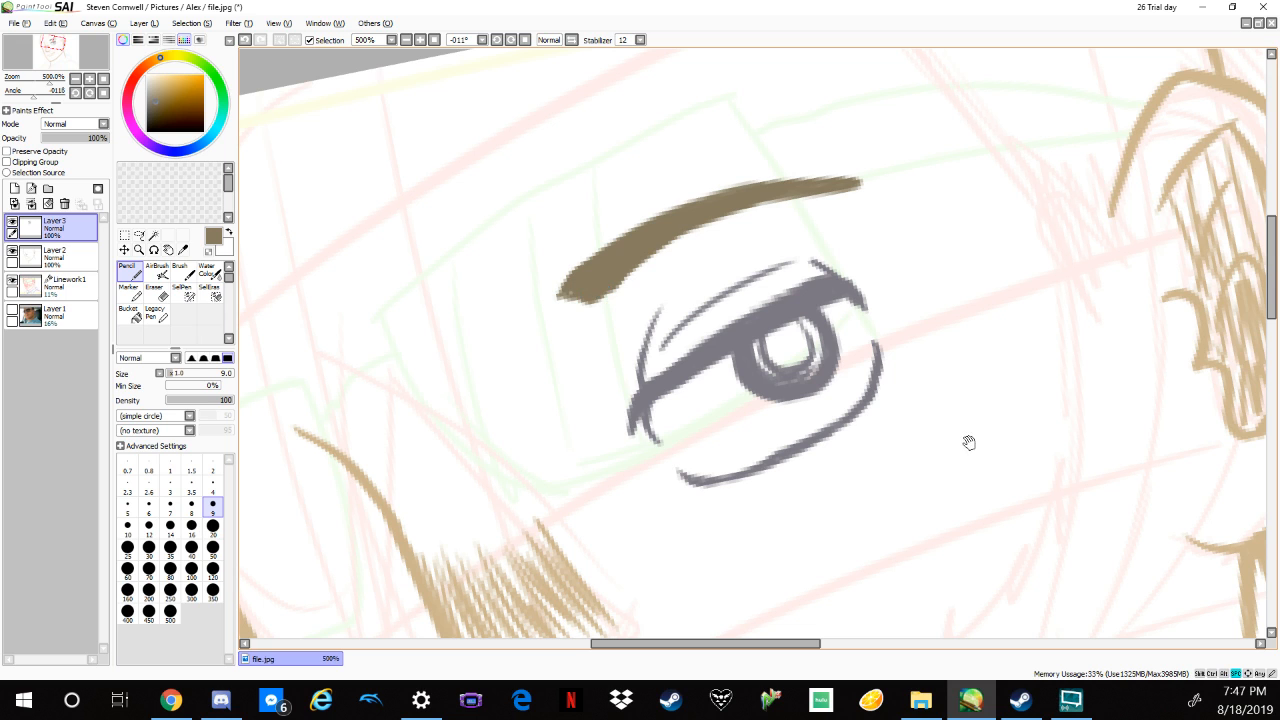
{"action": "left_click_drag", "start_coordinate": [1011, 462], "coordinate": [1000, 461]}
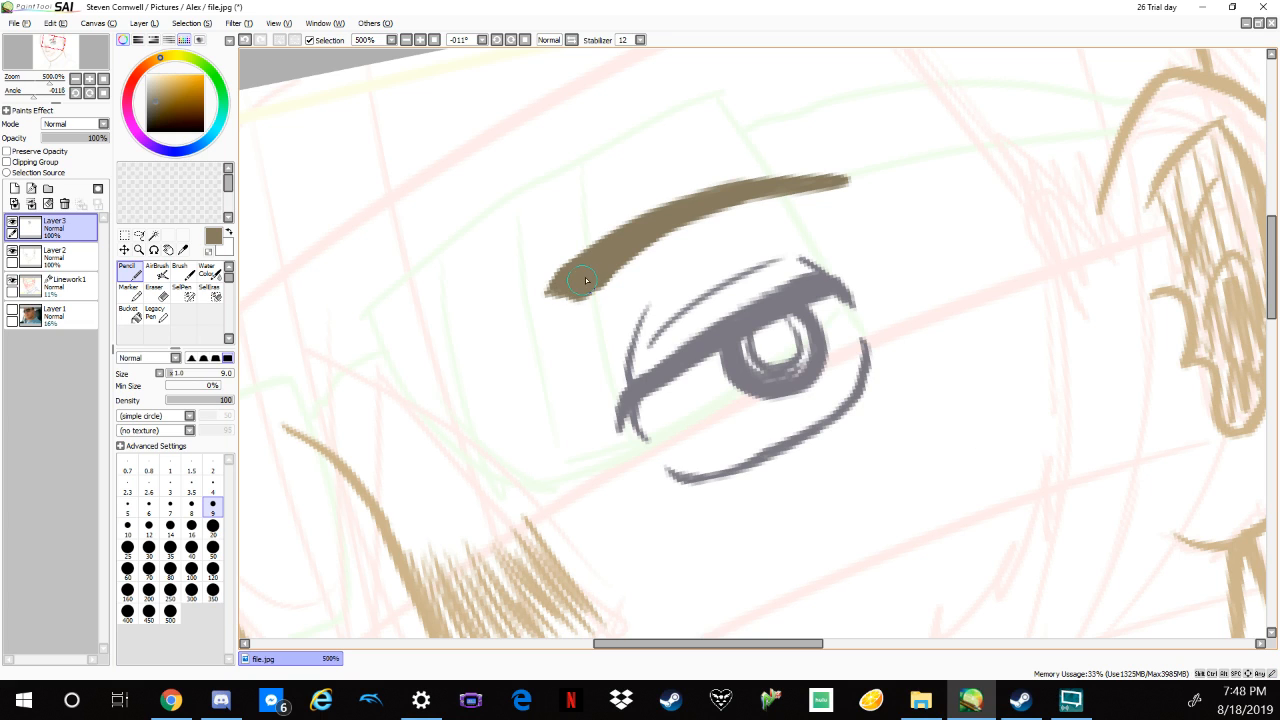
{"action": "left_click_drag", "start_coordinate": [580, 298], "coordinate": [622, 253]}
{"action": "left_click_drag", "start_coordinate": [850, 180], "coordinate": [862, 183]}
{"action": "mouse_move", "coordinate": [580, 292]}
{"action": "left_mouse_down"}
{"action": "mouse_move", "coordinate": [560, 282]}
{"action": "mouse_move", "coordinate": [604, 291]}
{"action": "left_mouse_up"}
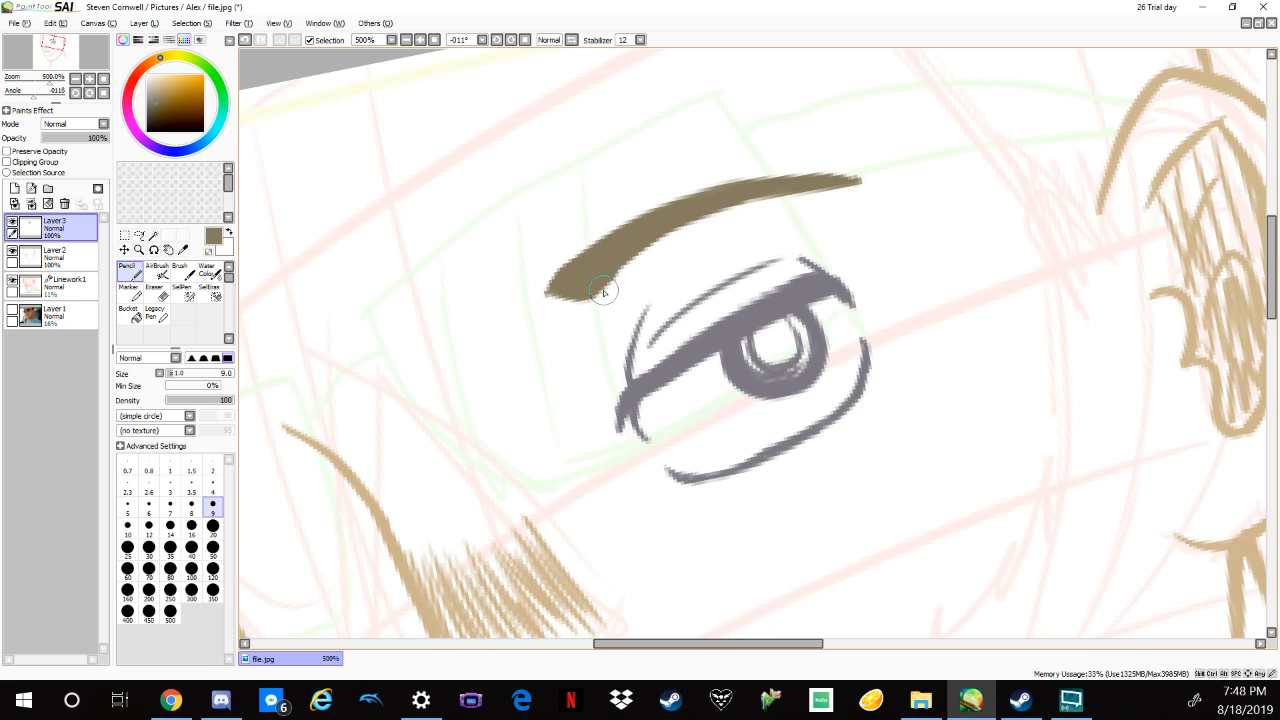
{"action": "key", "text": "e"}
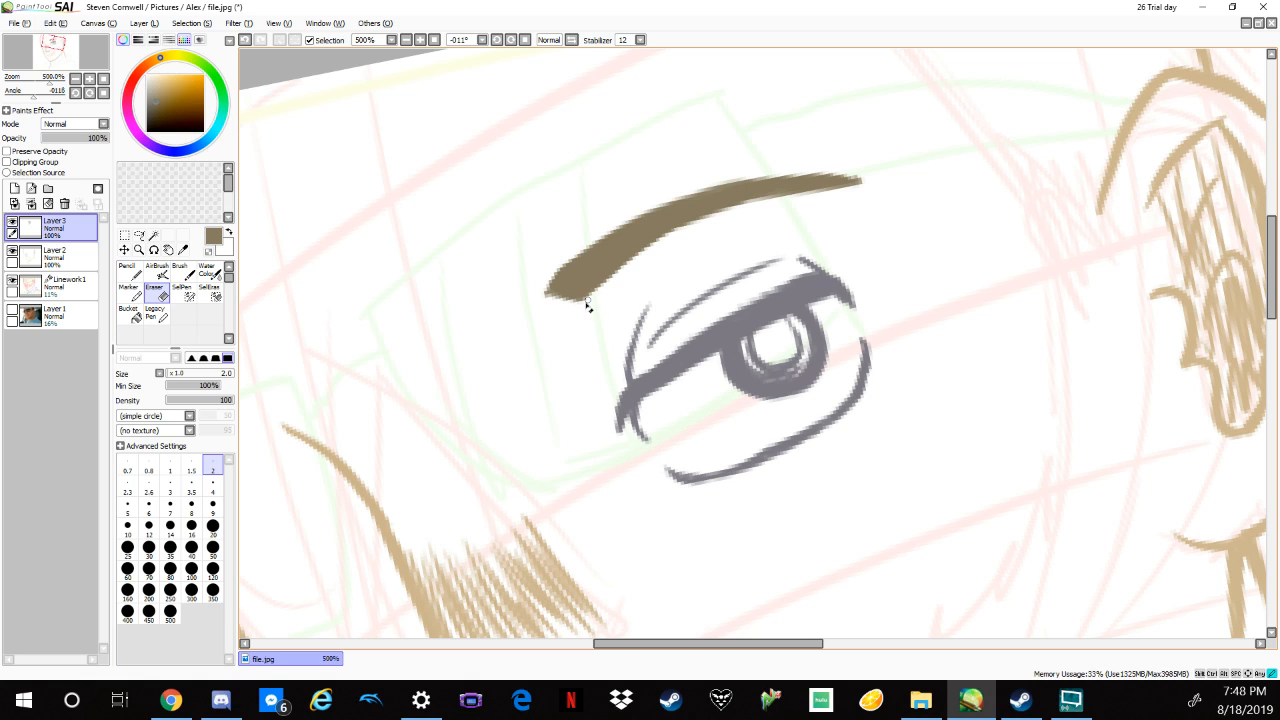
{"action": "key", "text": "n"}
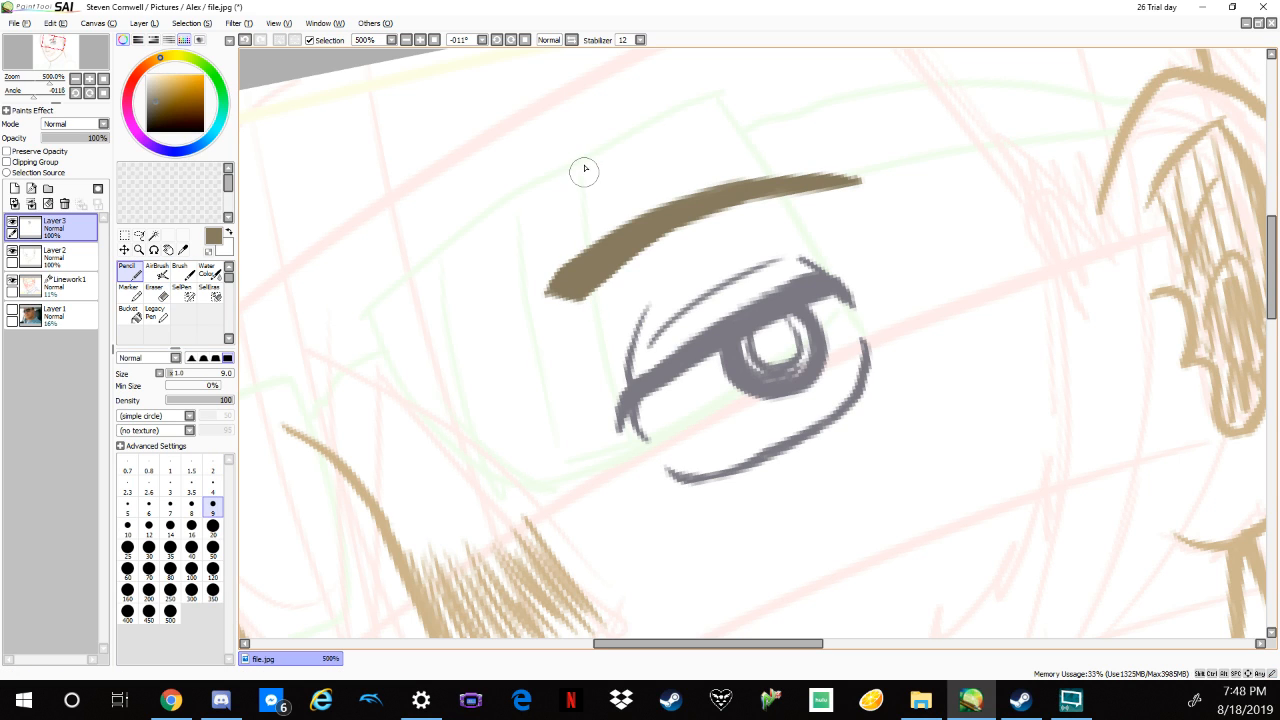
{"action": "mouse_move", "coordinate": [581, 265]}
{"action": "left_mouse_down"}
{"action": "mouse_move", "coordinate": [543, 296]}
{"action": "mouse_move", "coordinate": [588, 292]}
{"action": "mouse_move", "coordinate": [575, 292]}
{"action": "mouse_move", "coordinate": [607, 257]}
{"action": "left_mouse_up"}
{"action": "left_click_drag", "start_coordinate": [857, 177], "coordinate": [873, 181]}
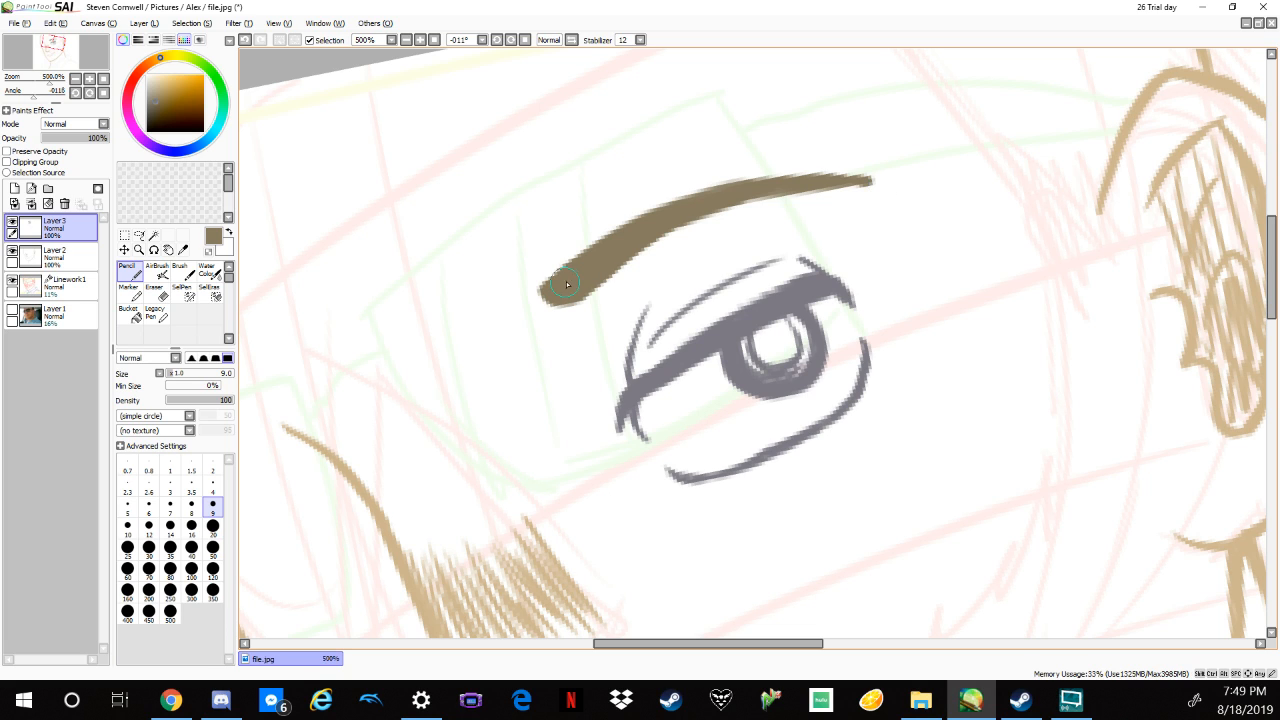
{"action": "mouse_move", "coordinate": [561, 289]}
{"action": "left_mouse_down"}
{"action": "mouse_move", "coordinate": [543, 295]}
{"action": "mouse_move", "coordinate": [549, 307]}
{"action": "mouse_move", "coordinate": [563, 298]}
{"action": "left_mouse_up"}
{"action": "mouse_move", "coordinate": [830, 182]}
{"action": "left_mouse_down"}
{"action": "mouse_move", "coordinate": [872, 180]}
{"action": "mouse_move", "coordinate": [843, 181]}
{"action": "left_mouse_up"}
Erase the face outline on Layer2 from the forehead down to nose-tip level with a size 14 Eraser.
{"action": "scroll", "coordinate": [1064, 517], "scroll_direction": "down", "scroll_amount": 4}
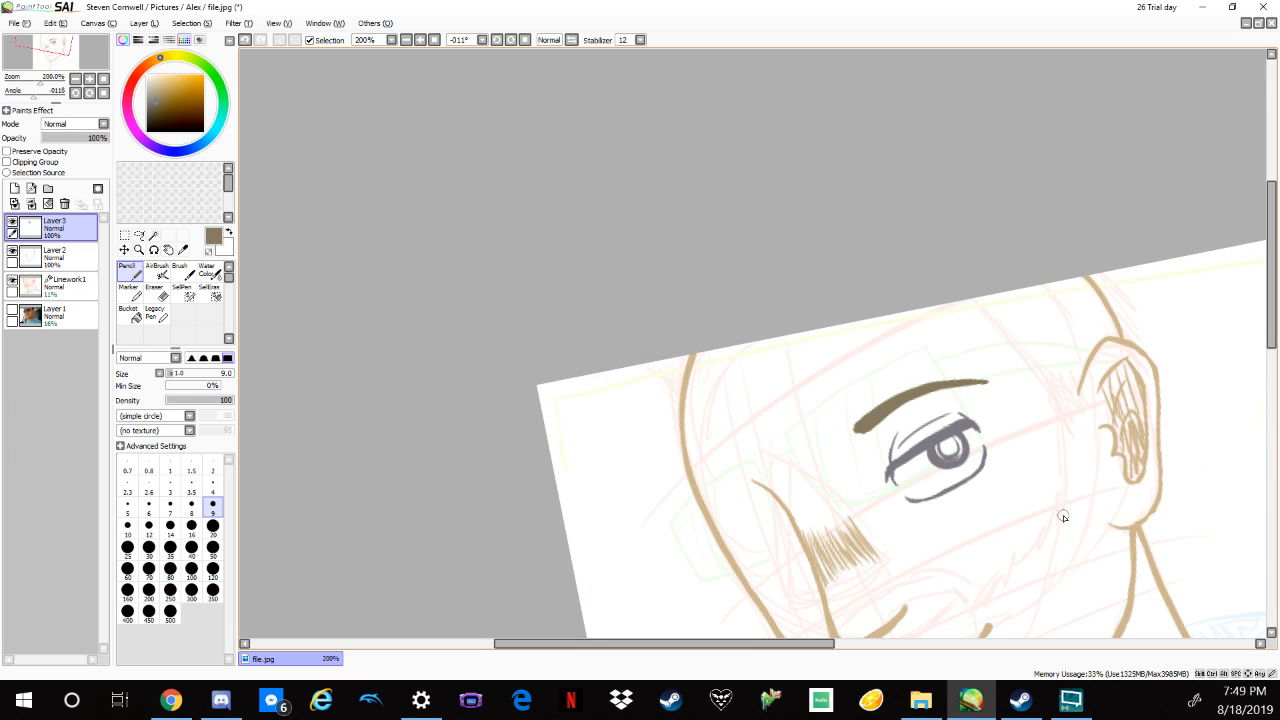
{"action": "left_click_drag", "start_coordinate": [1063, 517], "coordinate": [805, 314]}
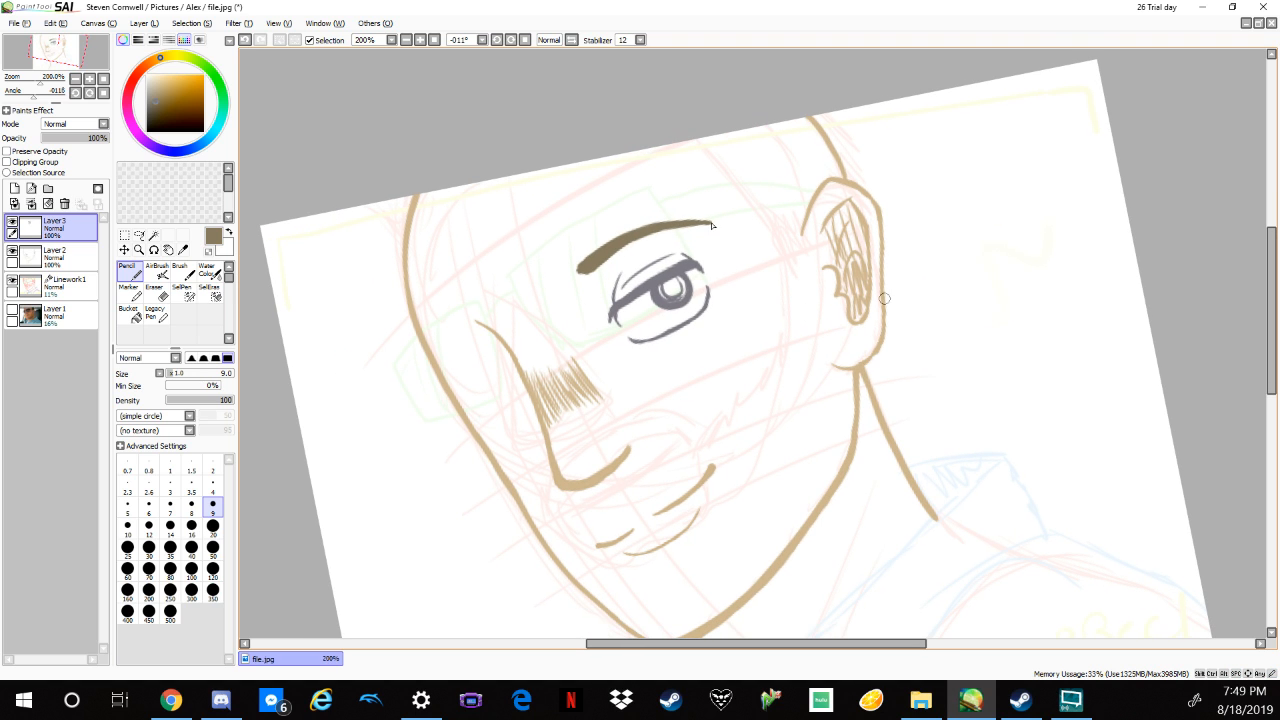
{"action": "left_click", "coordinate": [511, 40]}
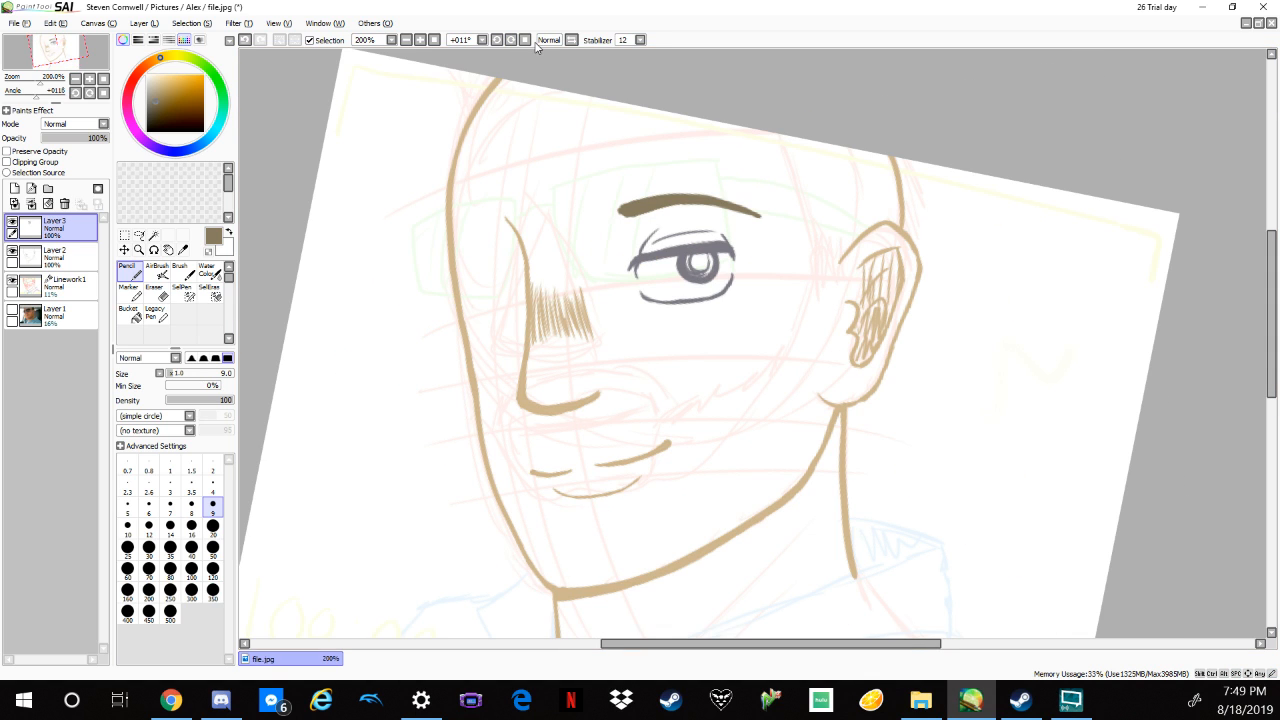
{"action": "left_click", "coordinate": [60, 285]}
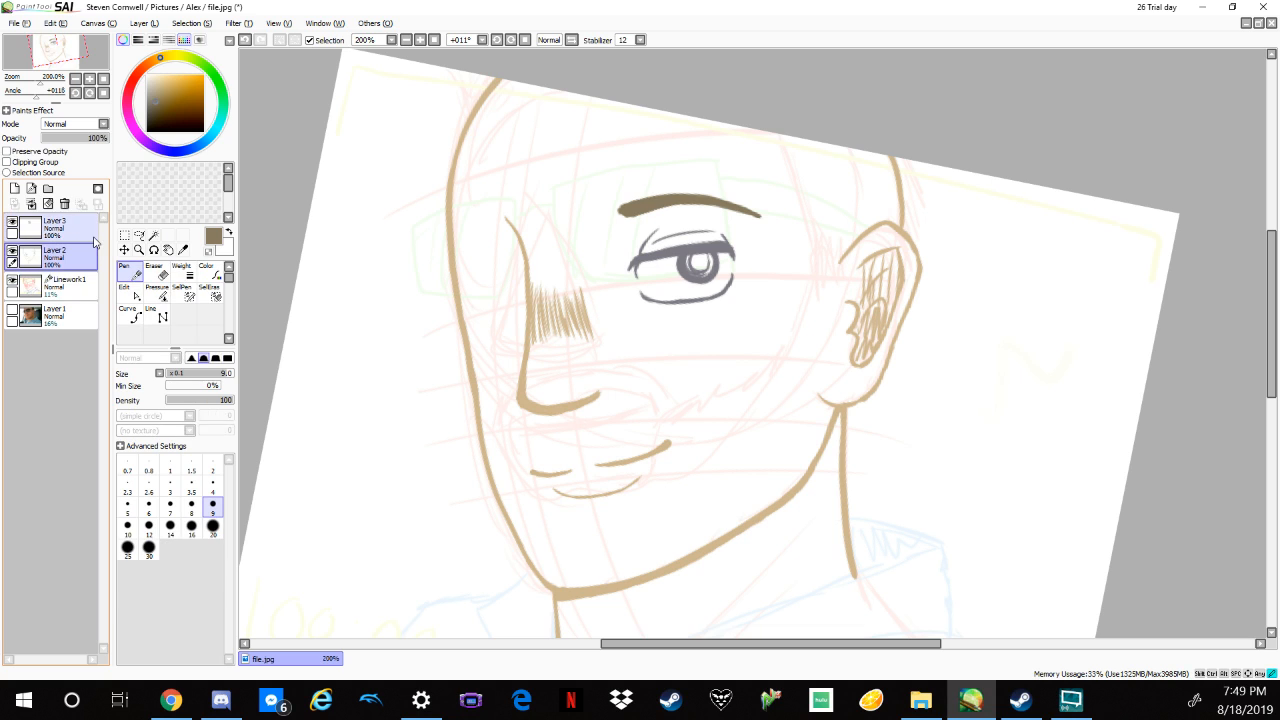
{"action": "left_click", "coordinate": [60, 257]}
{"action": "left_click", "coordinate": [156, 293]}
{"action": "left_click", "coordinate": [170, 527]}
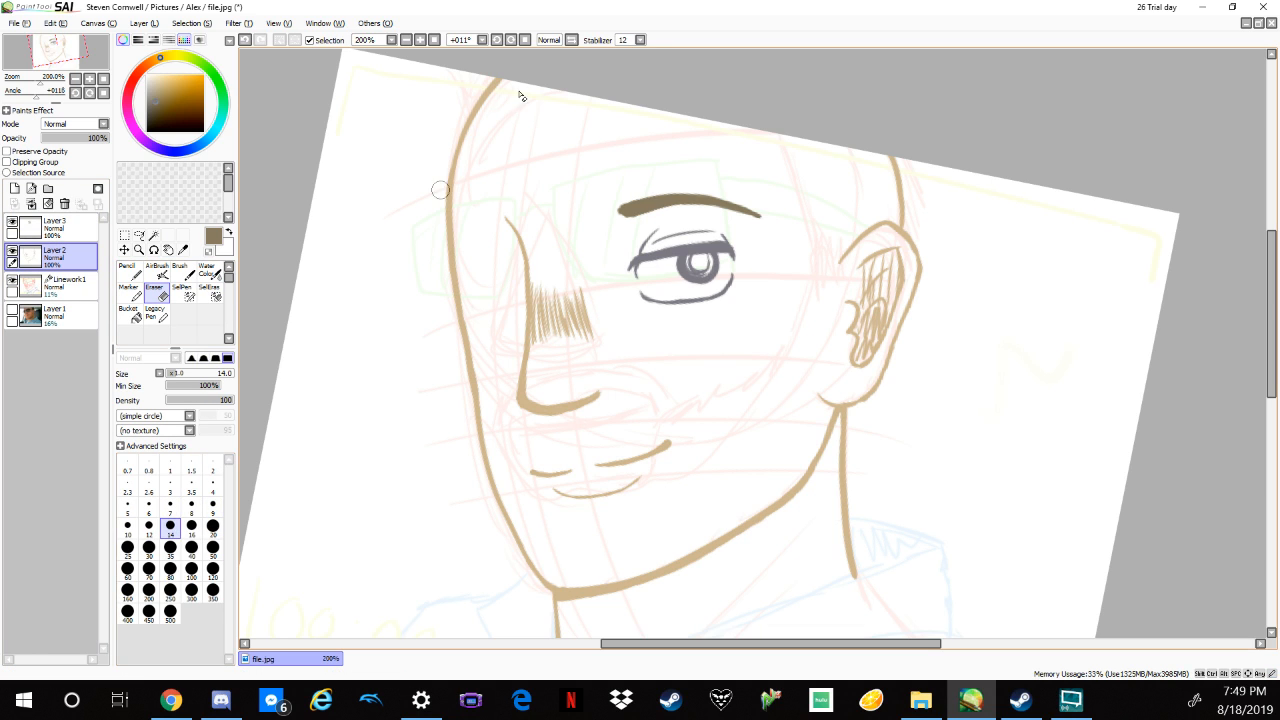
{"action": "mouse_move", "coordinate": [474, 114]}
{"action": "left_mouse_down"}
{"action": "mouse_move", "coordinate": [450, 253]}
{"action": "mouse_move", "coordinate": [485, 394]}
{"action": "left_mouse_up"}
Redraw the erased forehead and cheek outline in the tan colour sampled from the nose line, using the size 9 Pencil.
{"action": "left_click", "coordinate": [528, 405], "text": "alt"}
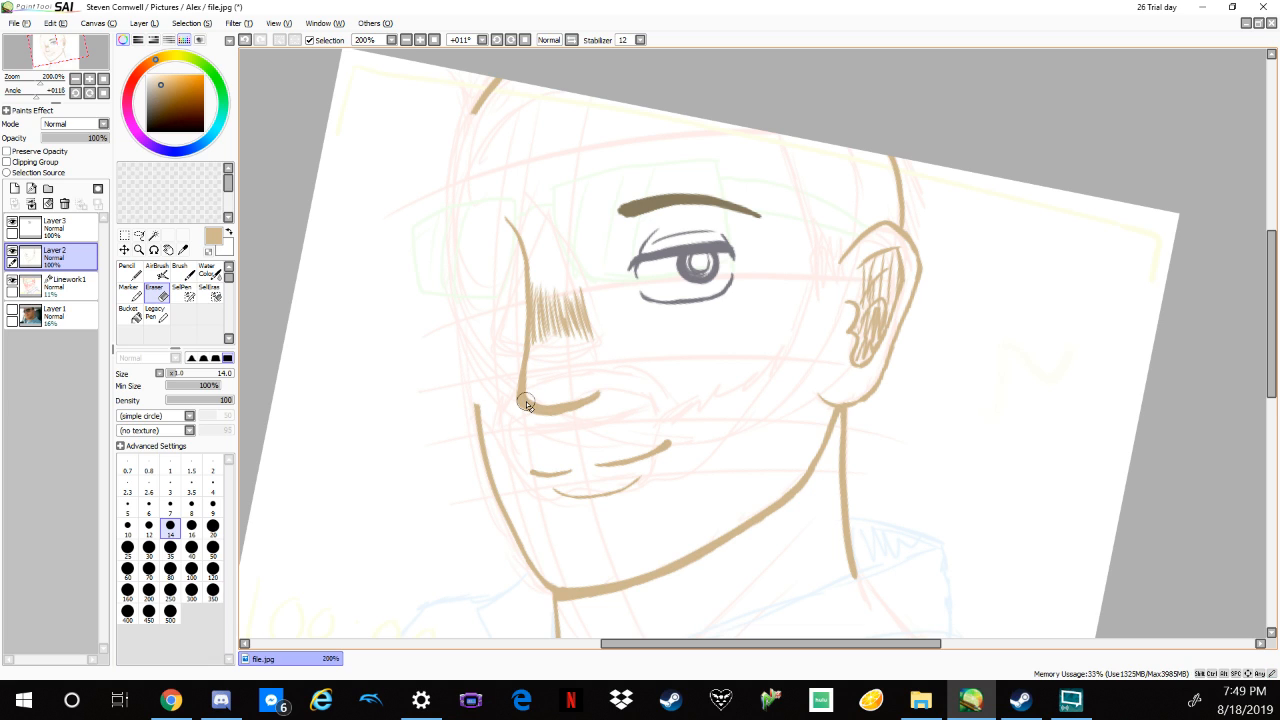
{"action": "left_click", "coordinate": [170, 506]}
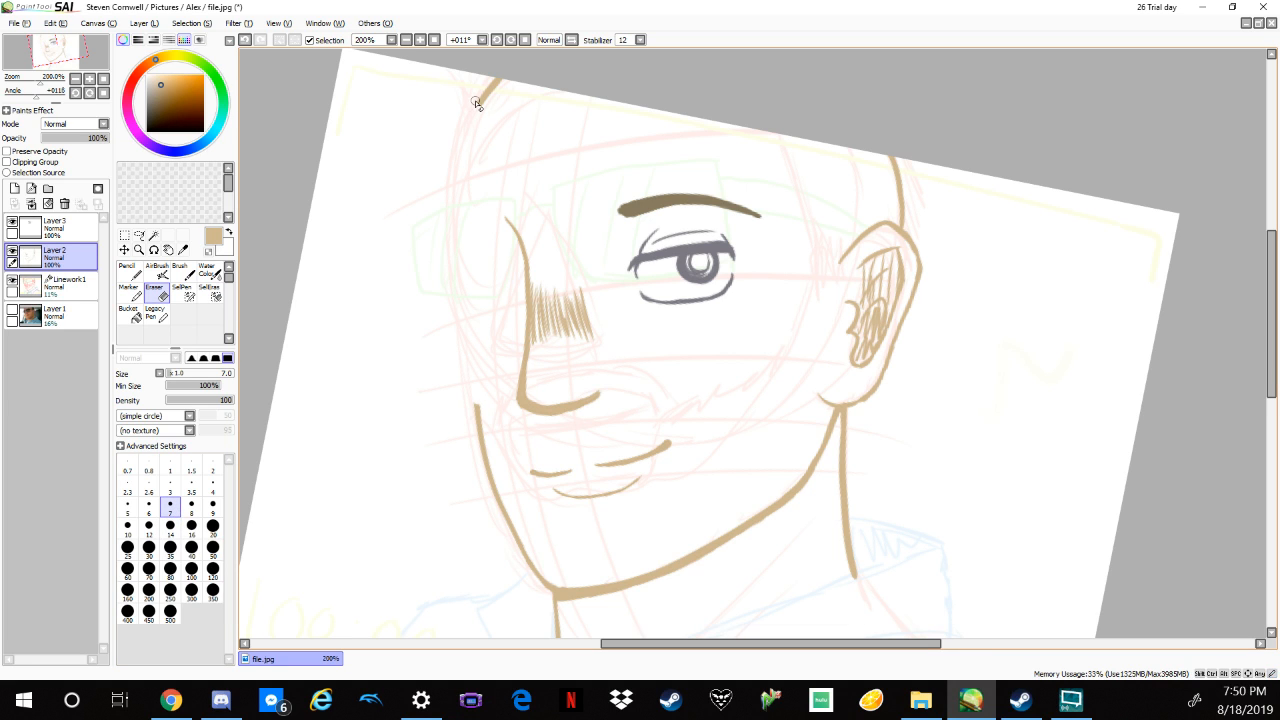
{"action": "left_click", "coordinate": [130, 272]}
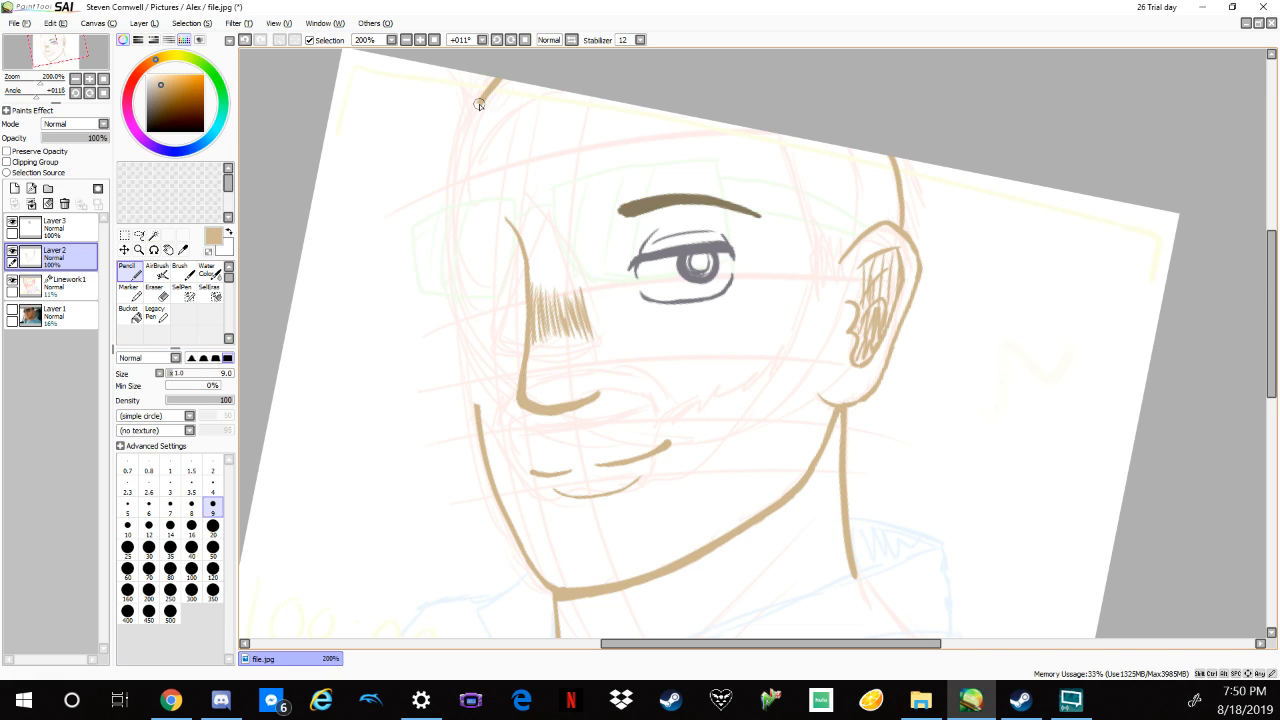
{"action": "mouse_move", "coordinate": [489, 92]}
{"action": "left_mouse_down"}
{"action": "mouse_move", "coordinate": [456, 173]}
{"action": "mouse_move", "coordinate": [481, 425]}
{"action": "mouse_move", "coordinate": [477, 337]}
{"action": "left_mouse_up"}
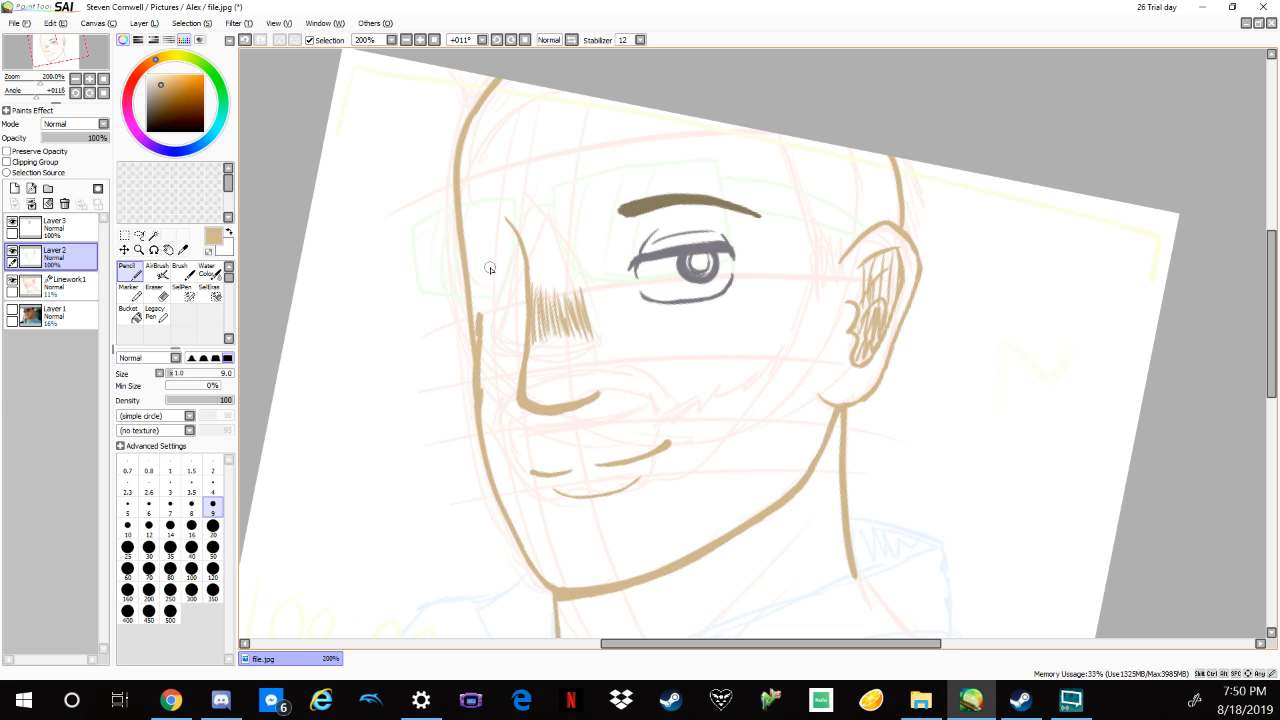
{"action": "mouse_move", "coordinate": [478, 335]}
{"action": "left_mouse_down"}
{"action": "mouse_move", "coordinate": [466, 249]}
{"action": "mouse_move", "coordinate": [466, 266]}
{"action": "mouse_move", "coordinate": [476, 118]}
{"action": "mouse_move", "coordinate": [522, 61]}
{"action": "left_mouse_up"}
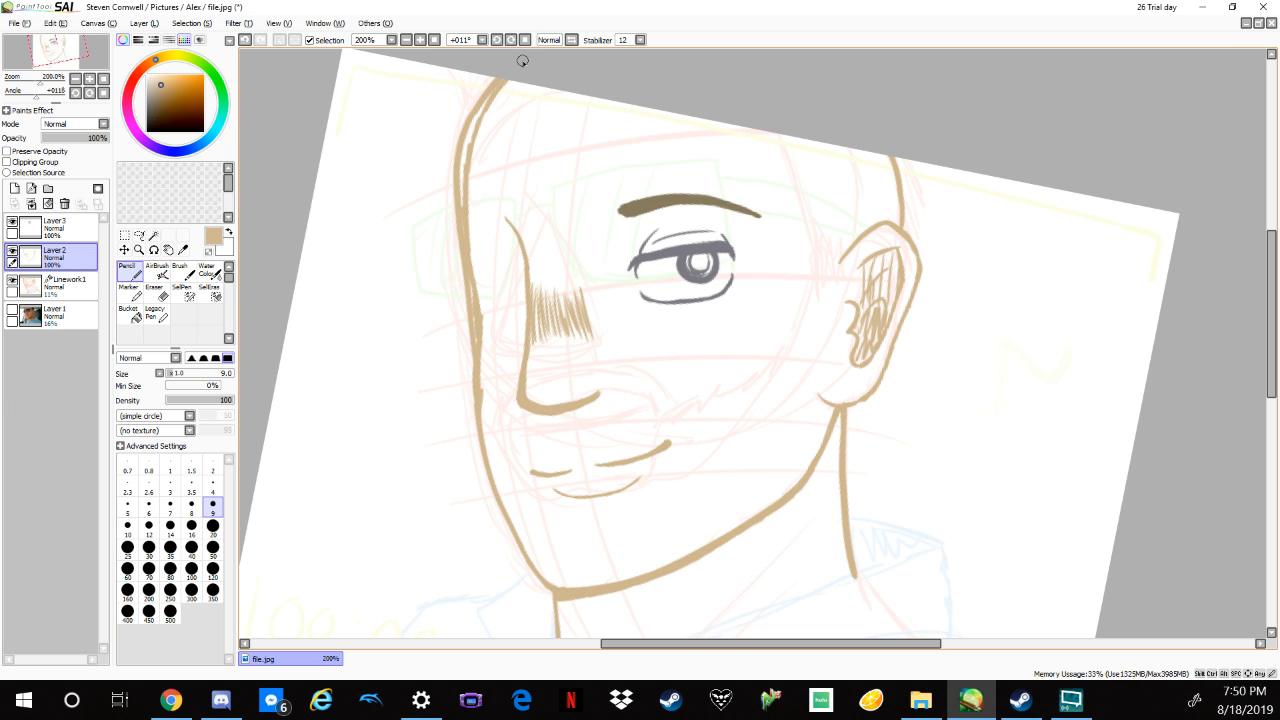
Trim the overlapping strokes on the face outline beside the nose with a size 7 Eraser.
{"action": "left_click", "coordinate": [157, 293]}
{"action": "key", "text": "ctrl+plus"}
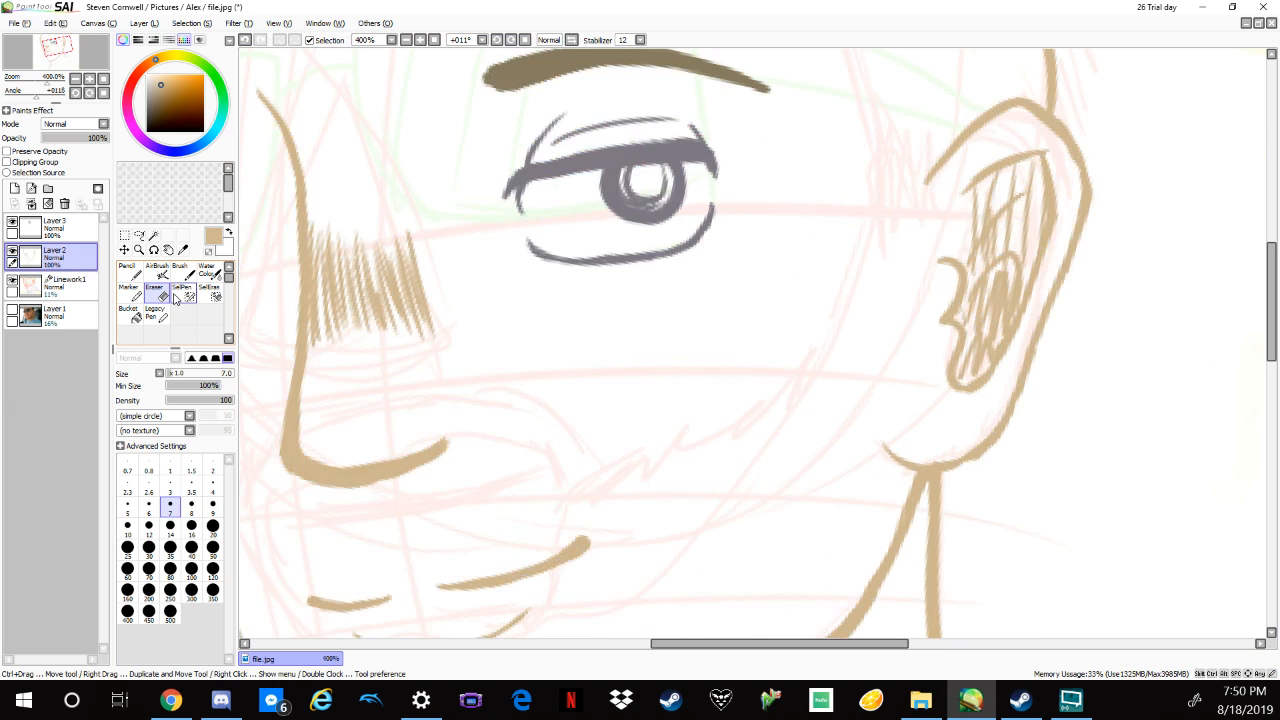
{"action": "scroll", "coordinate": [777, 372], "scroll_direction": "left", "scroll_amount": 8}
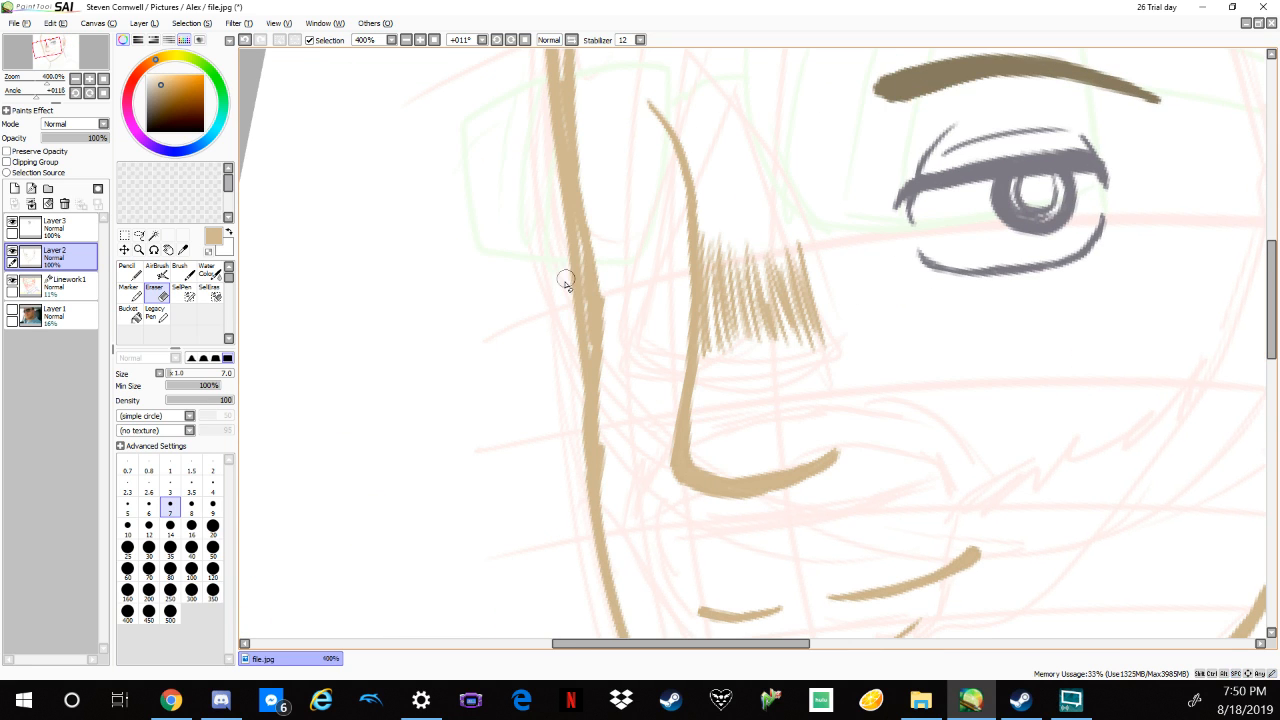
{"action": "mouse_move", "coordinate": [564, 269]}
{"action": "left_mouse_down"}
{"action": "mouse_move", "coordinate": [578, 311]}
{"action": "mouse_move", "coordinate": [574, 277]}
{"action": "left_mouse_up"}
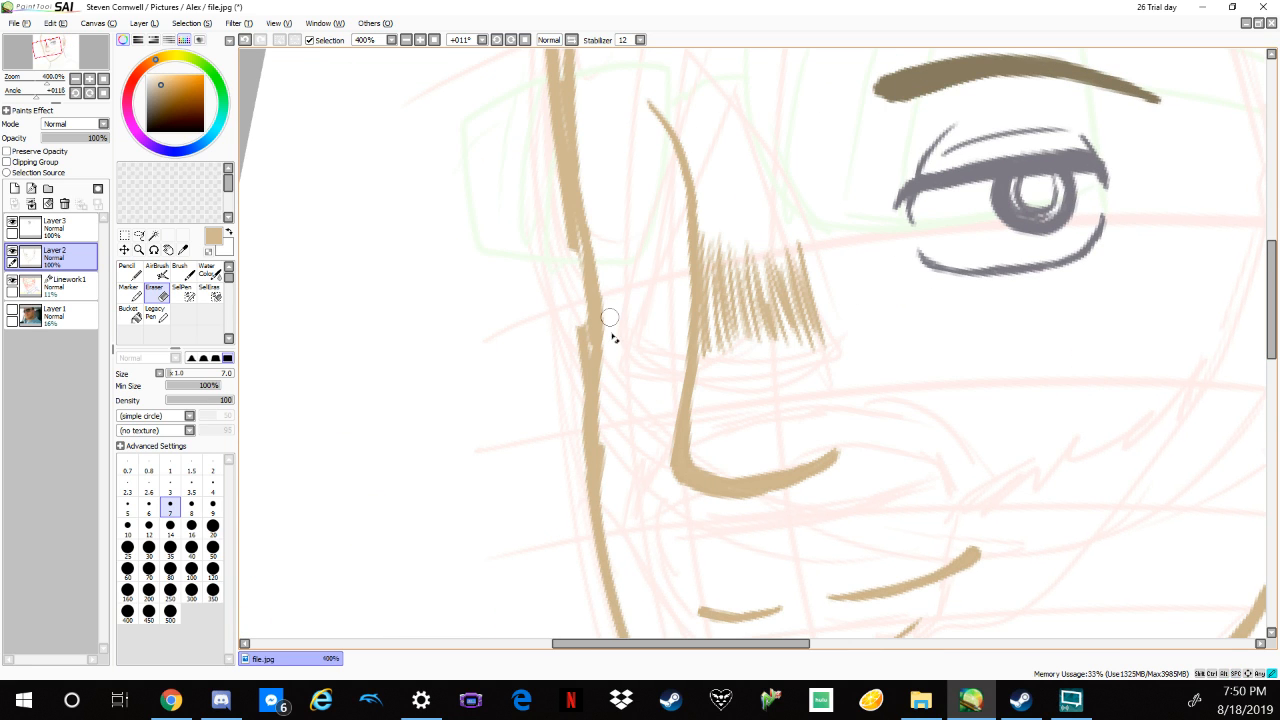
{"action": "left_click_drag", "start_coordinate": [569, 297], "coordinate": [580, 359]}
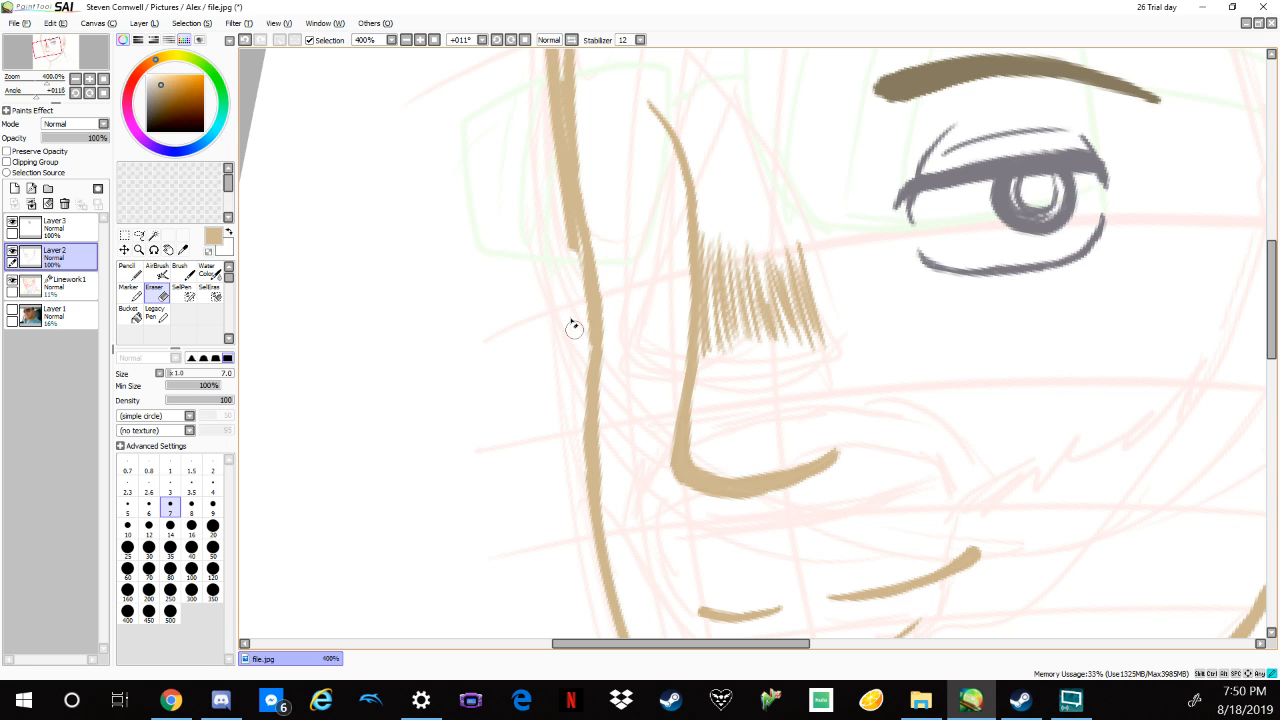
Erase the doubled stroke along the forehead outline with the size 7 Eraser, leaving one clean line.
{"action": "left_click", "coordinate": [132, 271]}
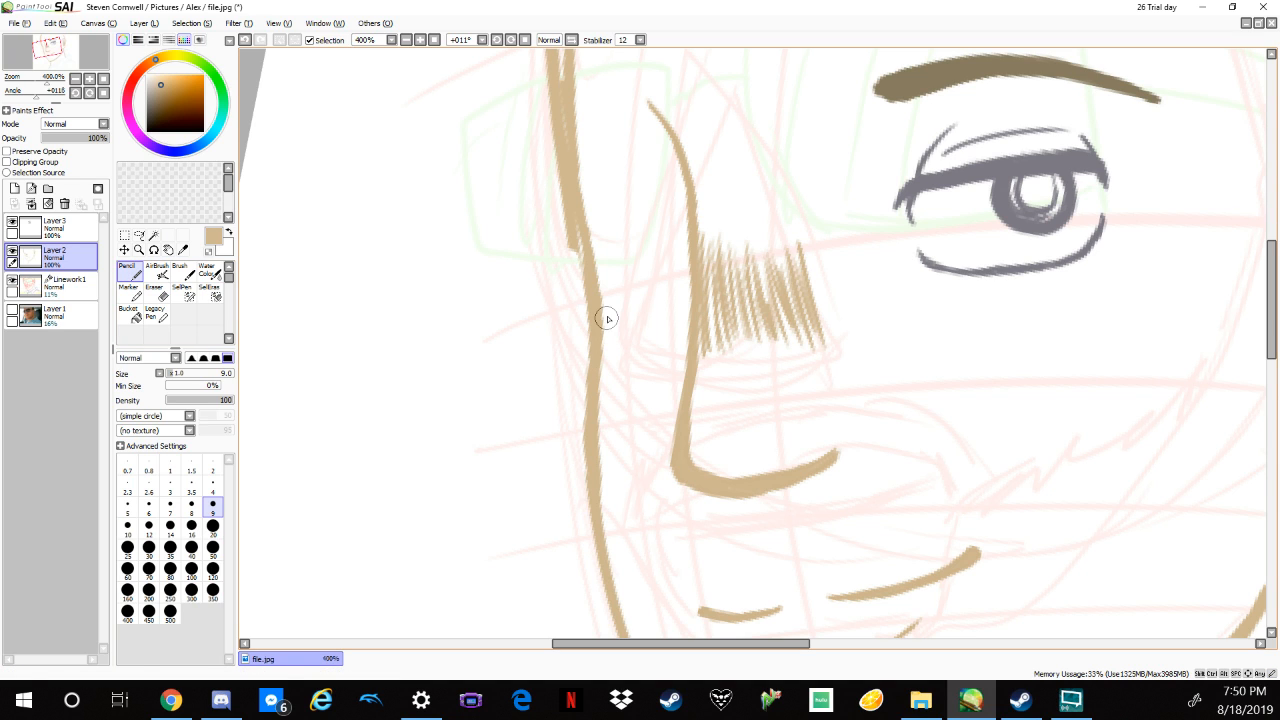
{"action": "left_click", "coordinate": [155, 292]}
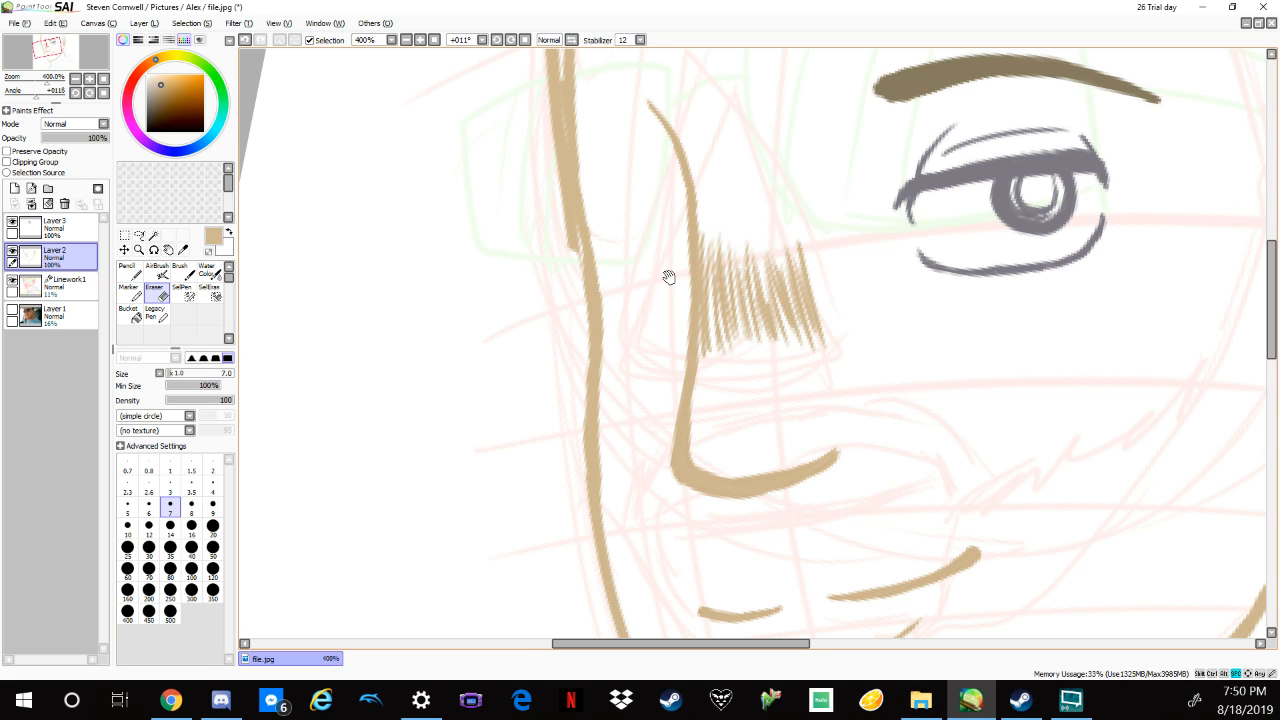
{"action": "mouse_move", "coordinate": [637, 271]}
{"action": "left_mouse_down"}
{"action": "mouse_move", "coordinate": [540, 386]}
{"action": "mouse_move", "coordinate": [521, 231]}
{"action": "mouse_move", "coordinate": [533, 213]}
{"action": "mouse_move", "coordinate": [629, 252]}
{"action": "mouse_move", "coordinate": [548, 221]}
{"action": "mouse_move", "coordinate": [526, 236]}
{"action": "mouse_move", "coordinate": [570, 184]}
{"action": "mouse_move", "coordinate": [542, 196]}
{"action": "left_mouse_up"}
{"action": "scroll", "coordinate": [560, 215], "scroll_direction": "up", "scroll_amount": 3}
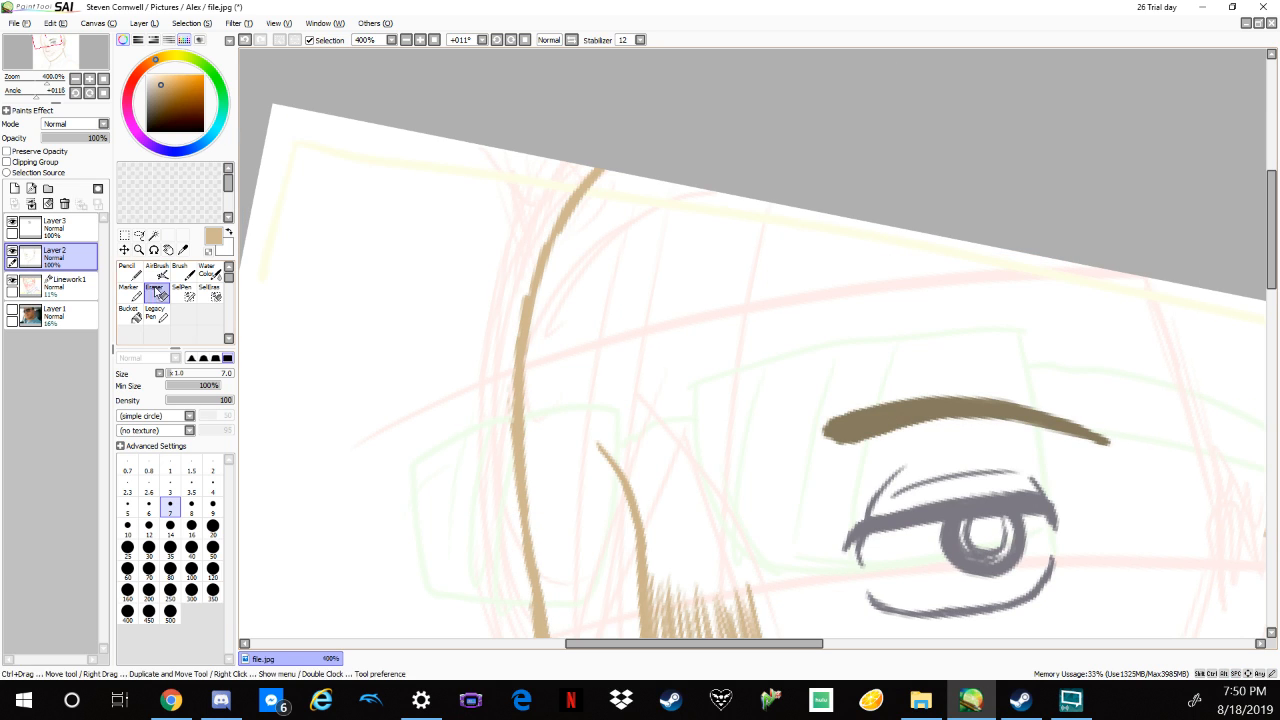
Undo the last eraser stroke at the top of the forehead outline and smooth that section with the size 9 Pencil.
{"action": "left_click_drag", "start_coordinate": [607, 165], "coordinate": [574, 180]}
{"action": "key", "text": "ctrl+z"}
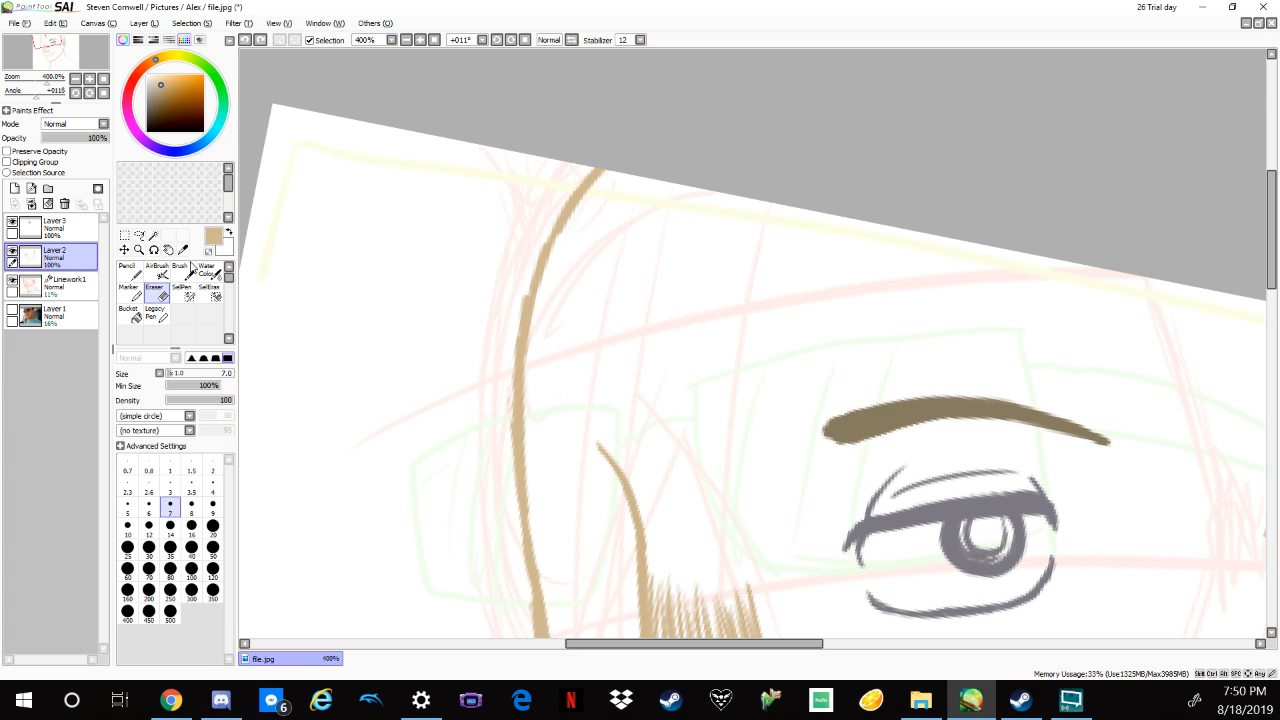
{"action": "key", "text": "n"}
{"action": "left_click_drag", "start_coordinate": [604, 168], "coordinate": [543, 251]}
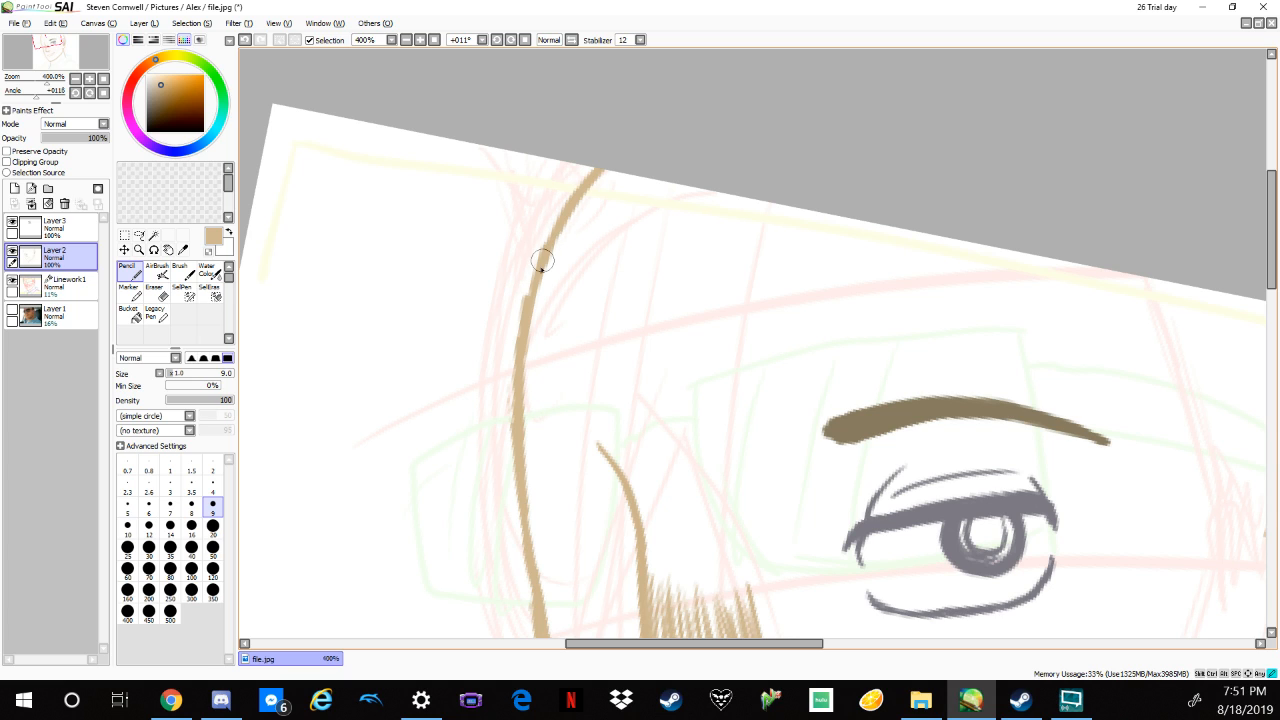
{"action": "left_click_drag", "start_coordinate": [586, 180], "coordinate": [552, 250]}
Clean up the forehead outline beside the nose bridge with the size 7 Eraser and the size 9 Pencil.
{"action": "mouse_move", "coordinate": [652, 426]}
{"action": "left_mouse_down"}
{"action": "mouse_move", "coordinate": [663, 349]}
{"action": "mouse_move", "coordinate": [688, 322]}
{"action": "left_mouse_up"}
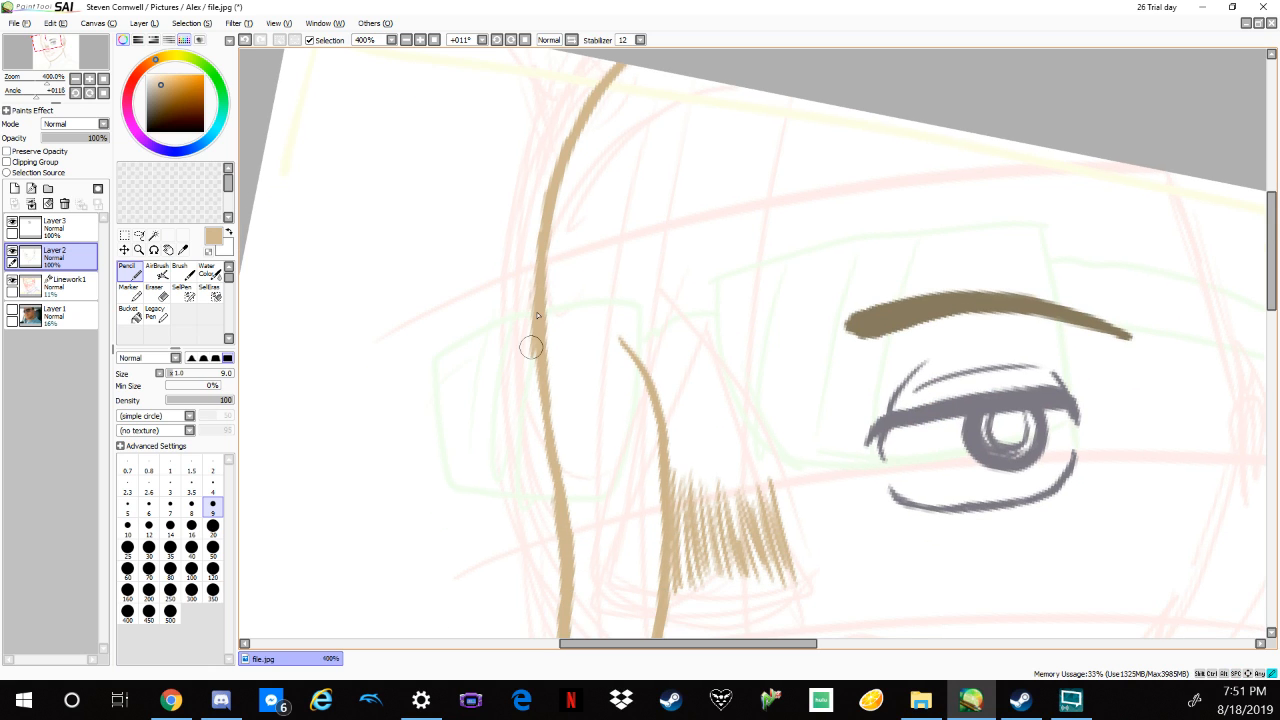
{"action": "left_click", "coordinate": [162, 292]}
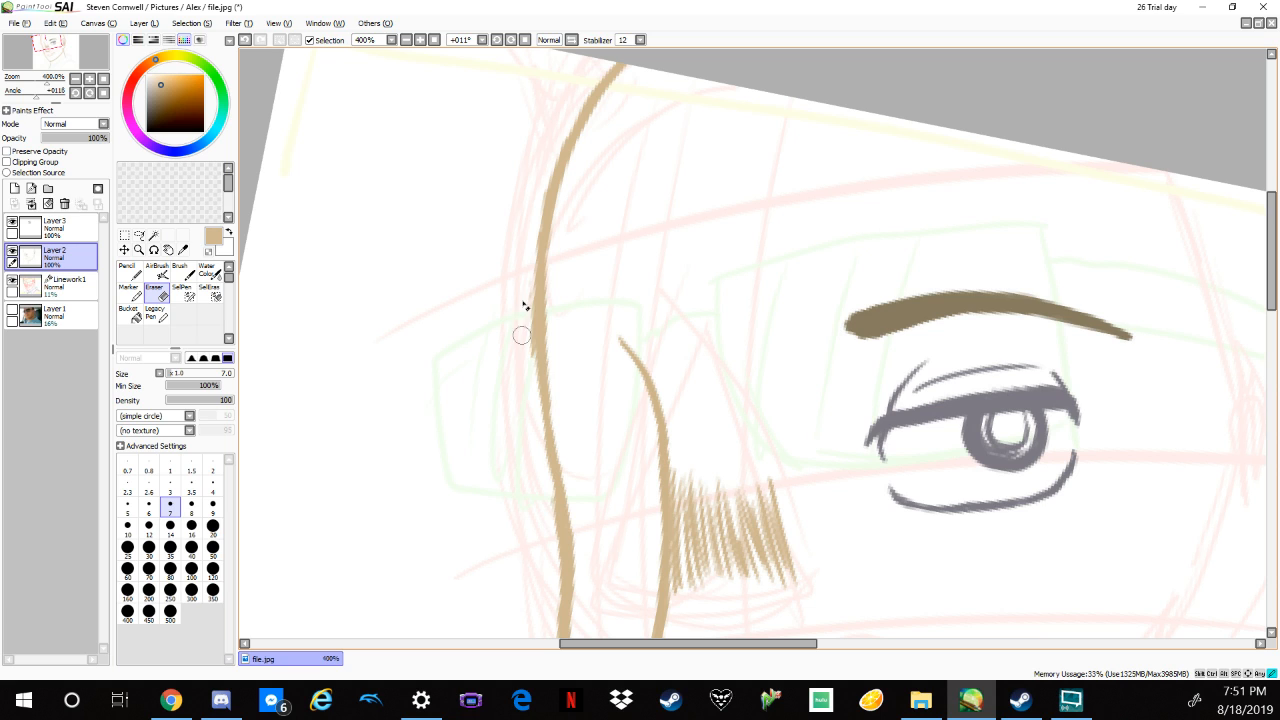
{"action": "left_click", "coordinate": [127, 272]}
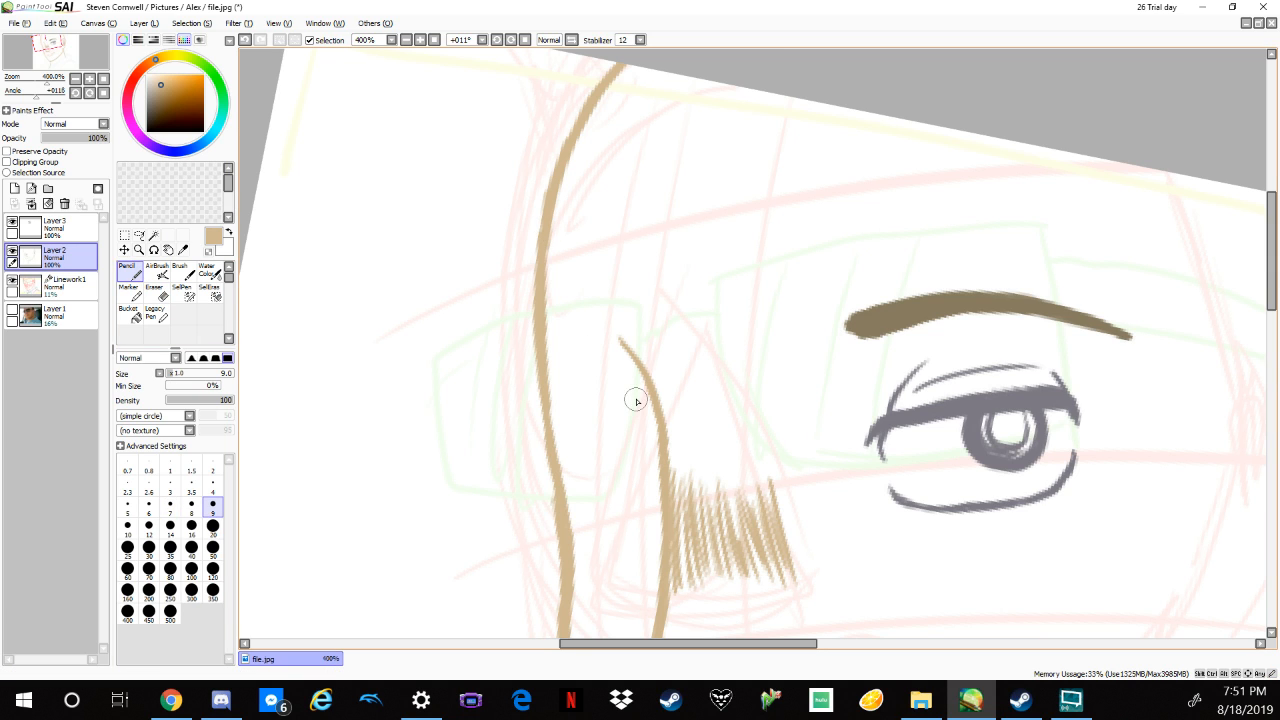
{"action": "scroll", "coordinate": [634, 370], "scroll_direction": "down", "scroll_amount": 1}
{"action": "scroll", "coordinate": [590, 325], "scroll_direction": "down", "scroll_amount": 2}
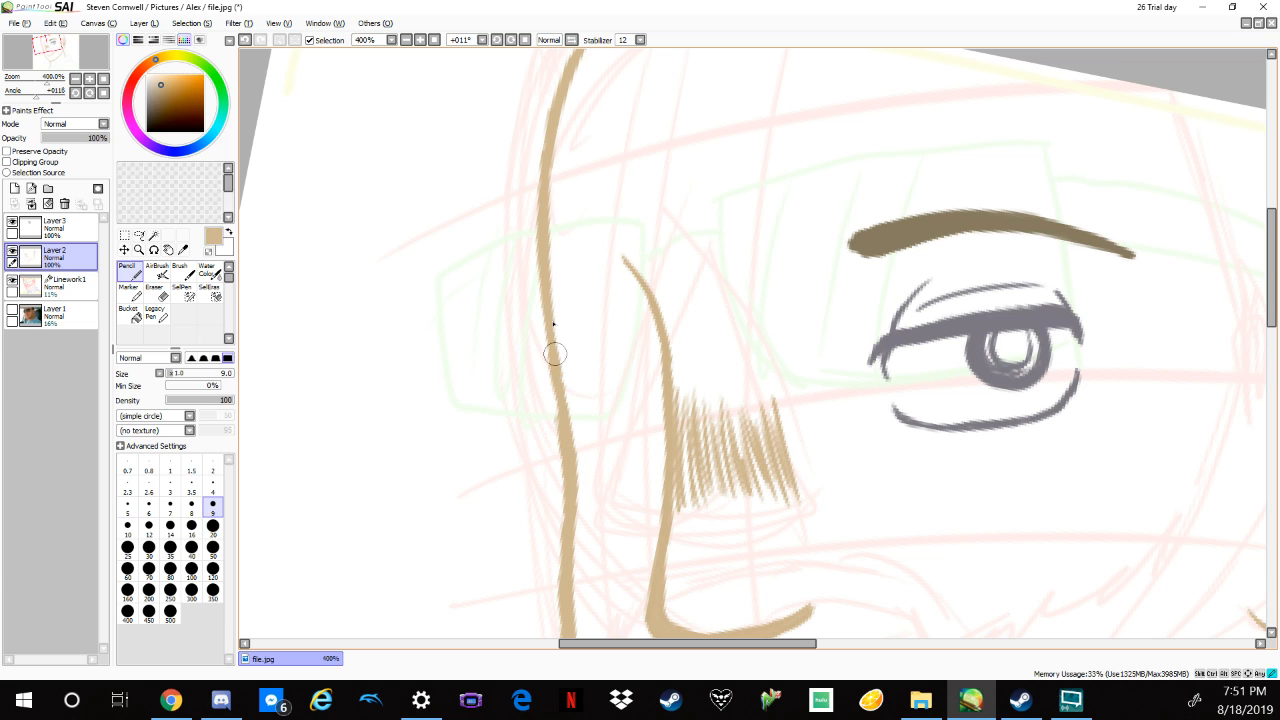
{"action": "left_click_drag", "start_coordinate": [606, 397], "coordinate": [609, 325]}
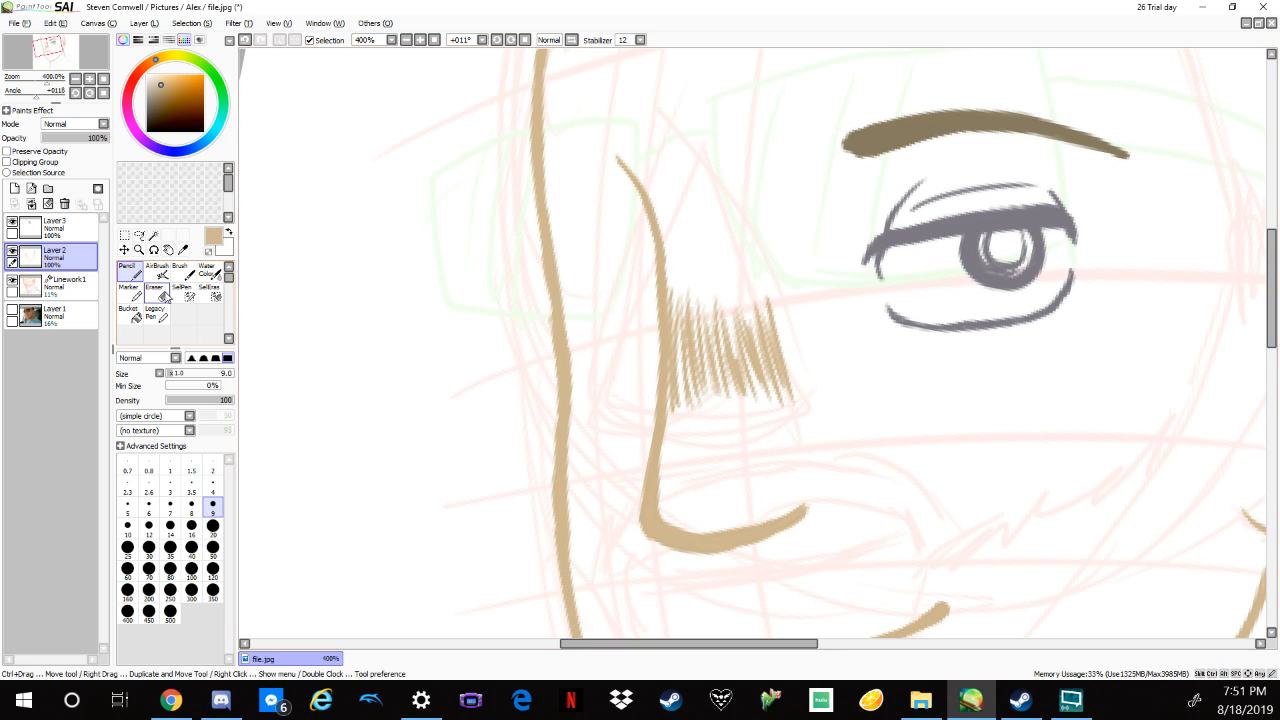
{"action": "key", "text": "e"}
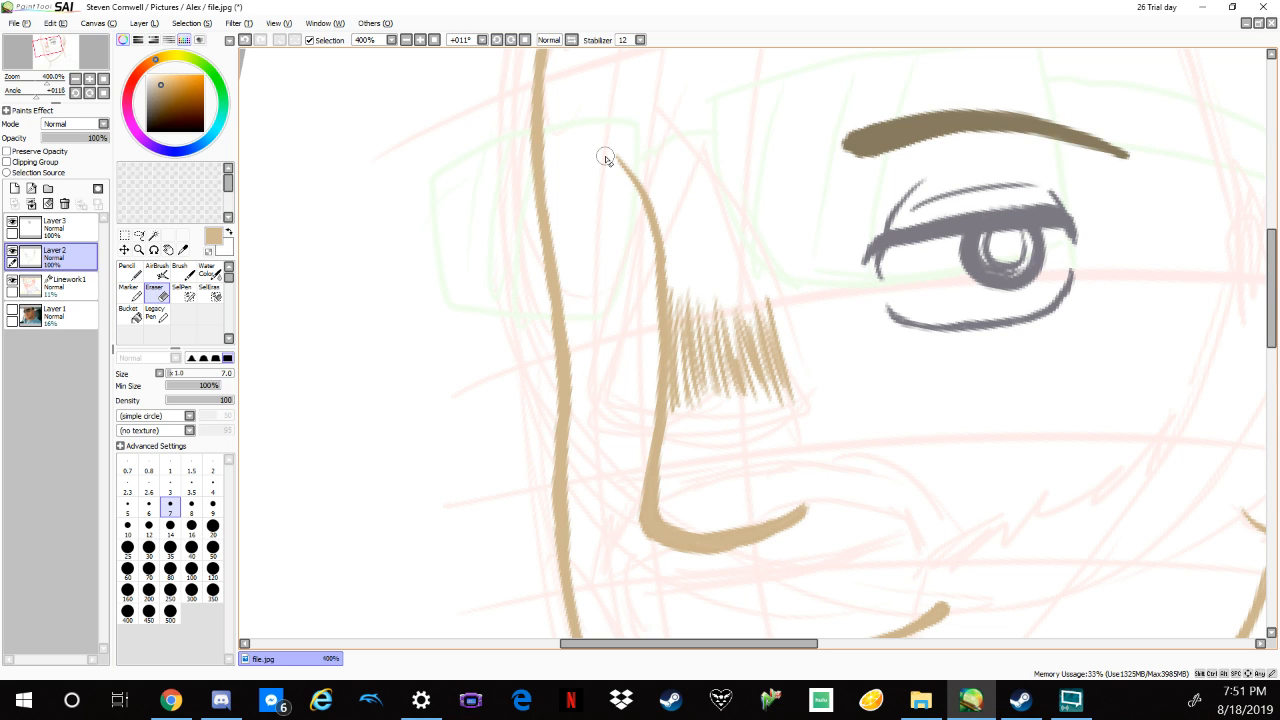
{"action": "scroll", "coordinate": [605, 158], "scroll_direction": "down", "scroll_amount": 5}
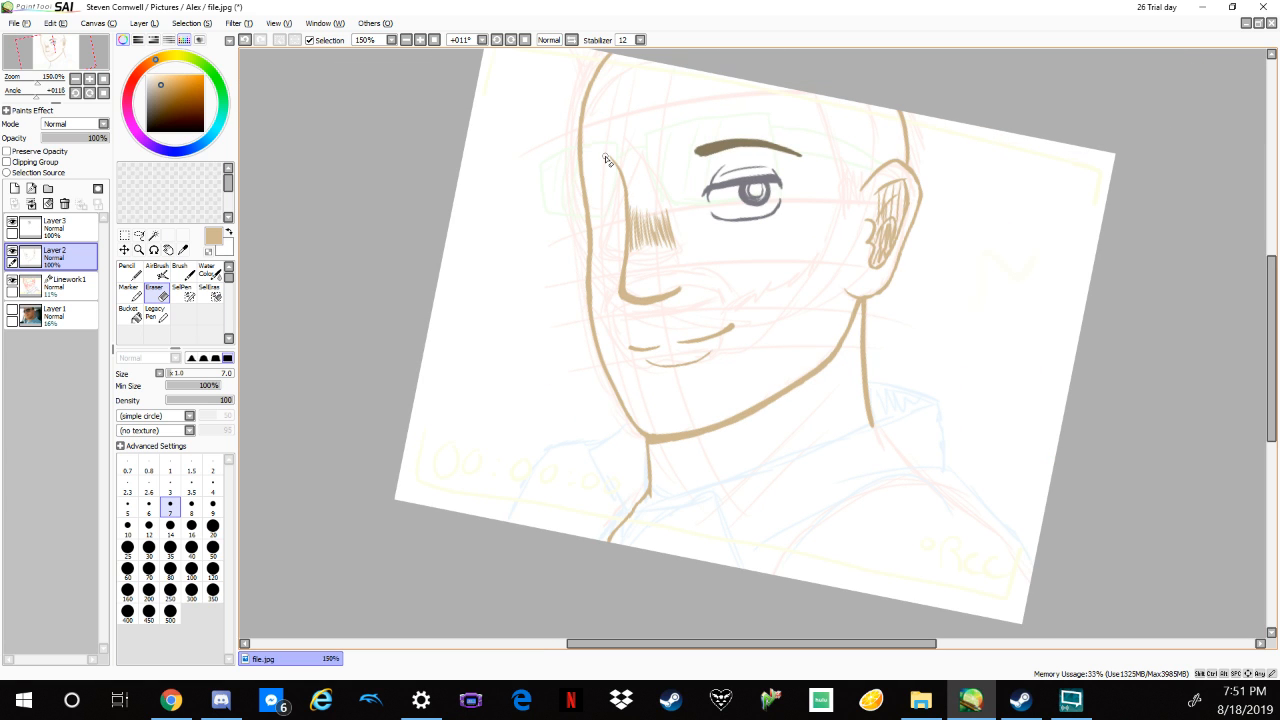
{"action": "scroll", "coordinate": [605, 158], "scroll_direction": "up", "scroll_amount": 5}
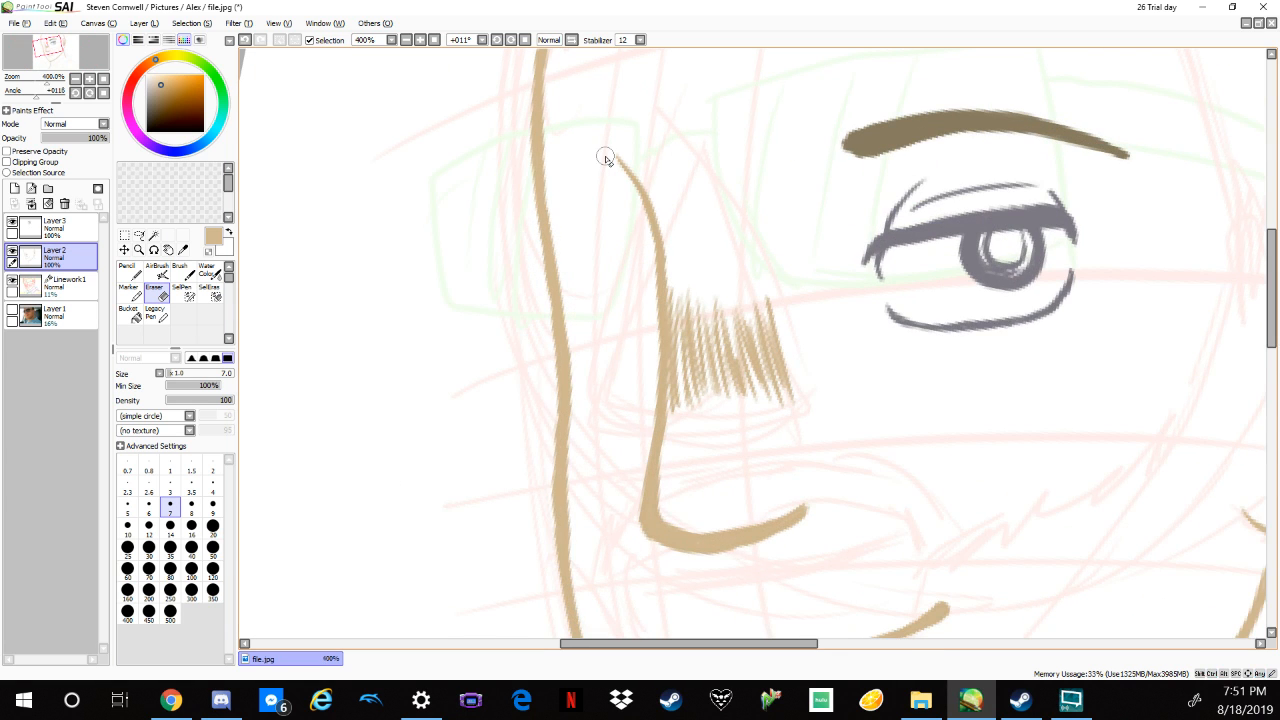
Smooth the lower cheek outline down to the chin with the size 9 Pencil in tan.
{"action": "mouse_move", "coordinate": [871, 583]}
{"action": "left_mouse_down"}
{"action": "mouse_move", "coordinate": [874, 371]}
{"action": "mouse_move", "coordinate": [738, 400]}
{"action": "mouse_move", "coordinate": [866, 397]}
{"action": "mouse_move", "coordinate": [837, 314]}
{"action": "left_mouse_up"}
{"action": "left_click", "coordinate": [130, 270]}
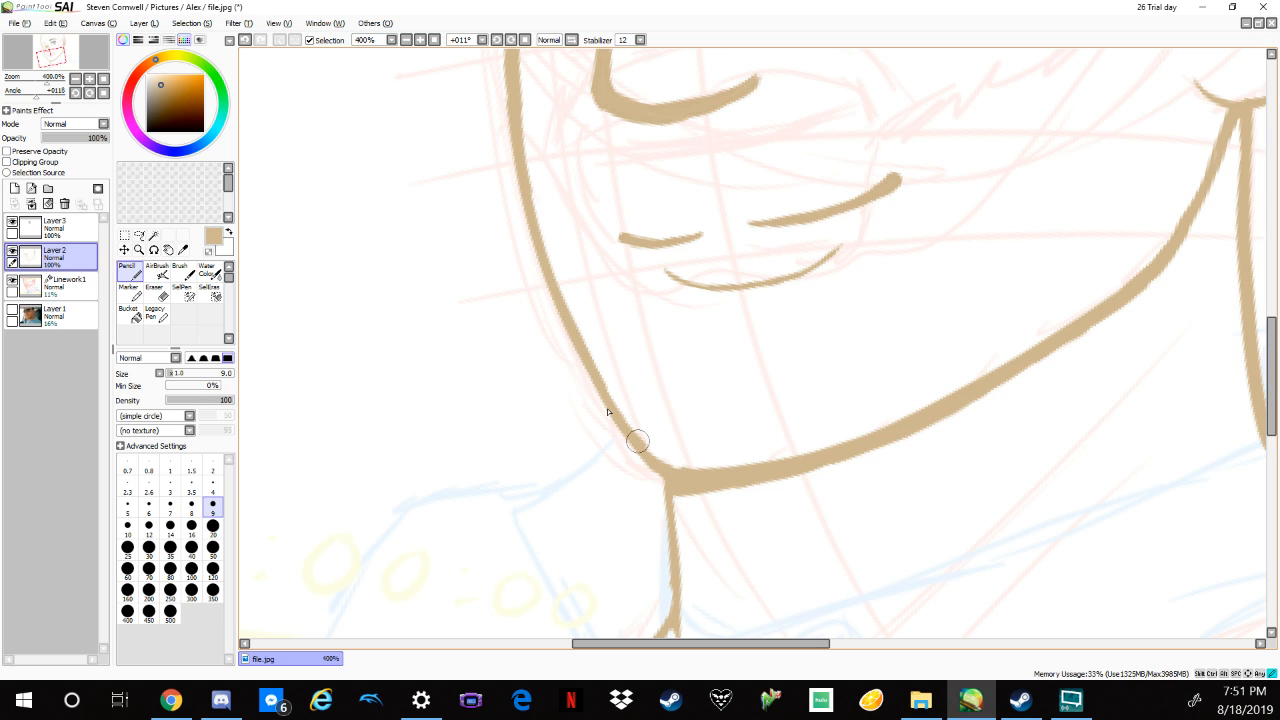
{"action": "left_click_drag", "start_coordinate": [600, 384], "coordinate": [650, 464]}
{"action": "scroll", "coordinate": [677, 478], "scroll_direction": "down", "scroll_amount": 4}
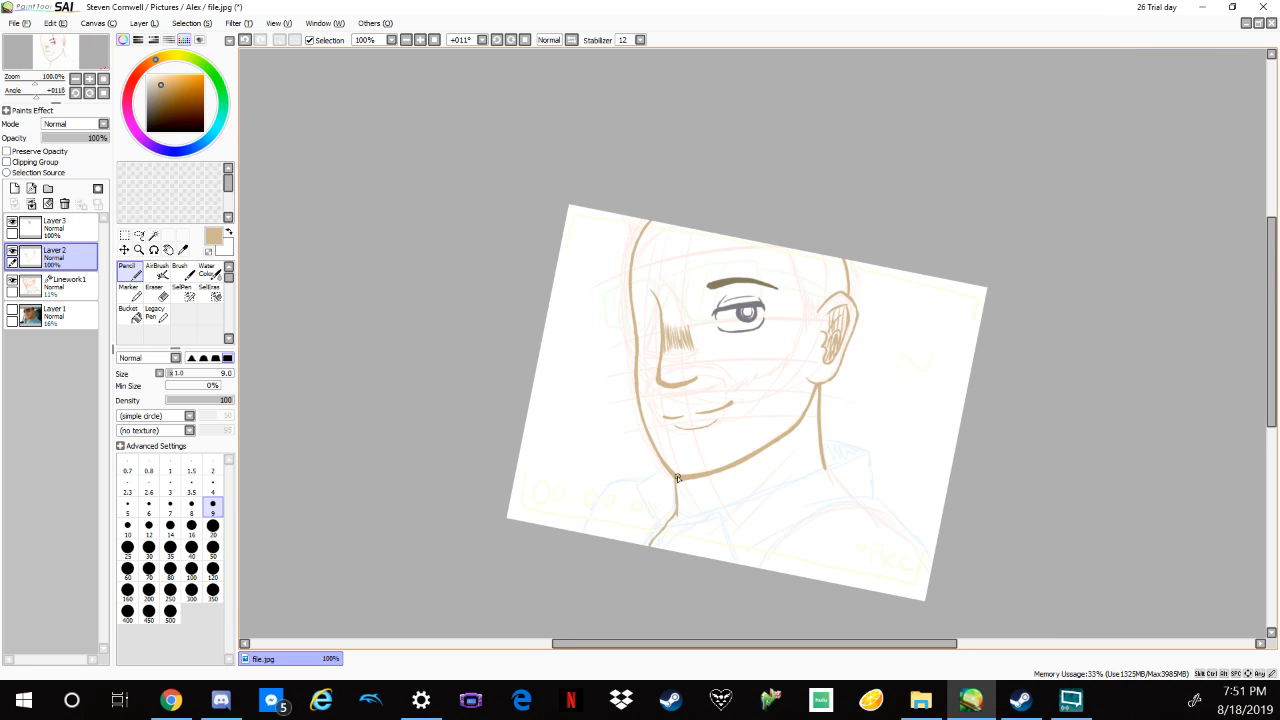
{"action": "scroll", "coordinate": [677, 478], "scroll_direction": "up", "scroll_amount": 3}
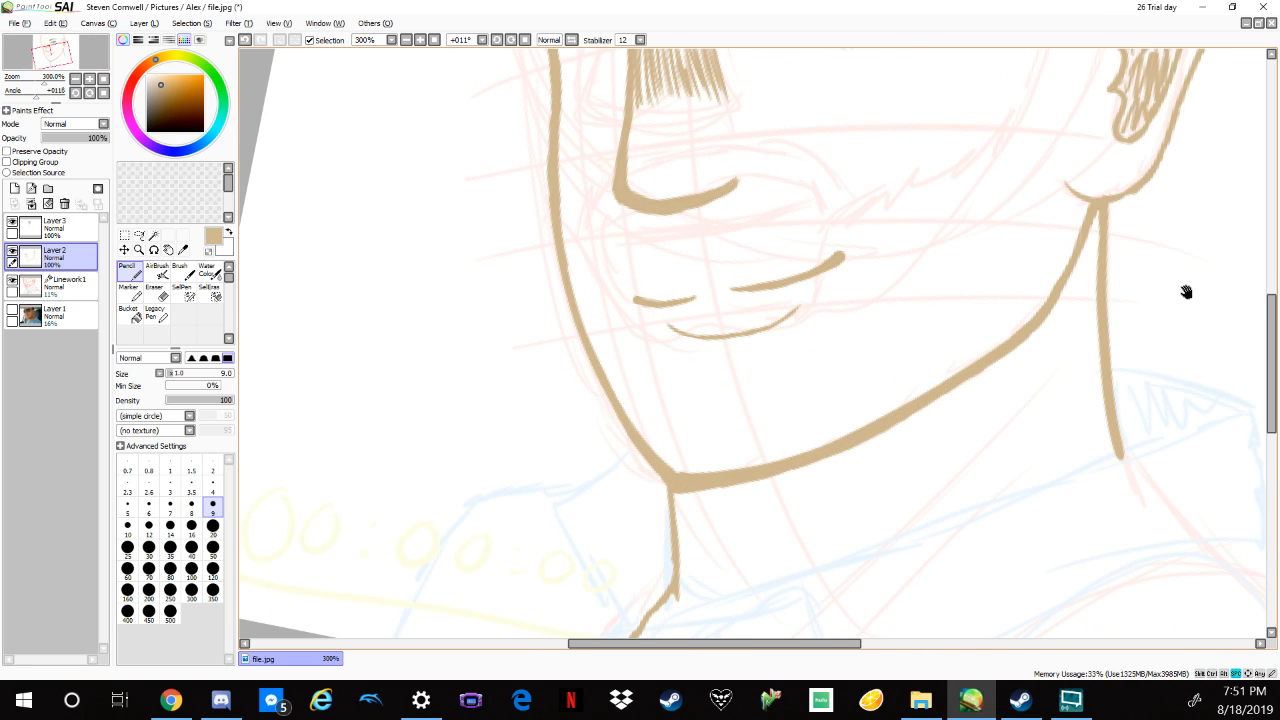
Touch up the outer curve of the ear lobe with the size 9 Pencil.
{"action": "left_click_drag", "start_coordinate": [1109, 289], "coordinate": [789, 460]}
{"action": "scroll", "coordinate": [798, 449], "scroll_direction": "up", "scroll_amount": 2}
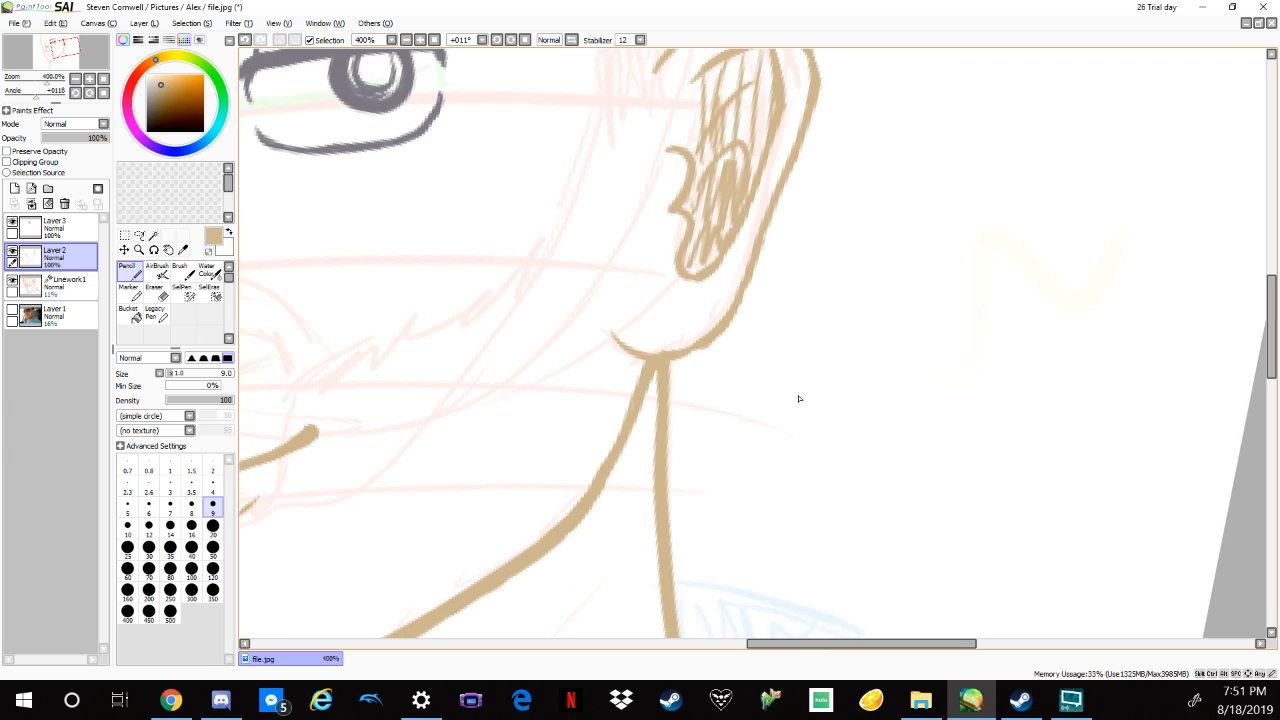
{"action": "left_click_drag", "start_coordinate": [640, 342], "coordinate": [700, 300]}
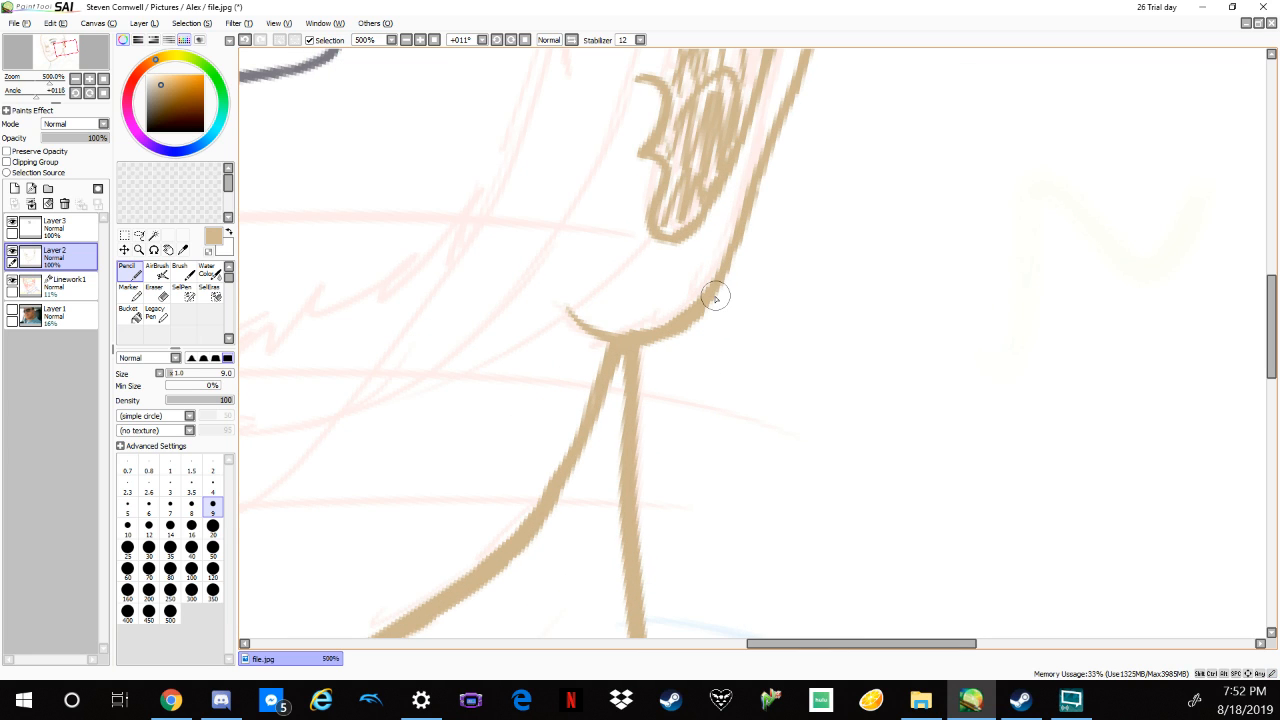
{"action": "left_click_drag", "start_coordinate": [826, 249], "coordinate": [766, 320]}
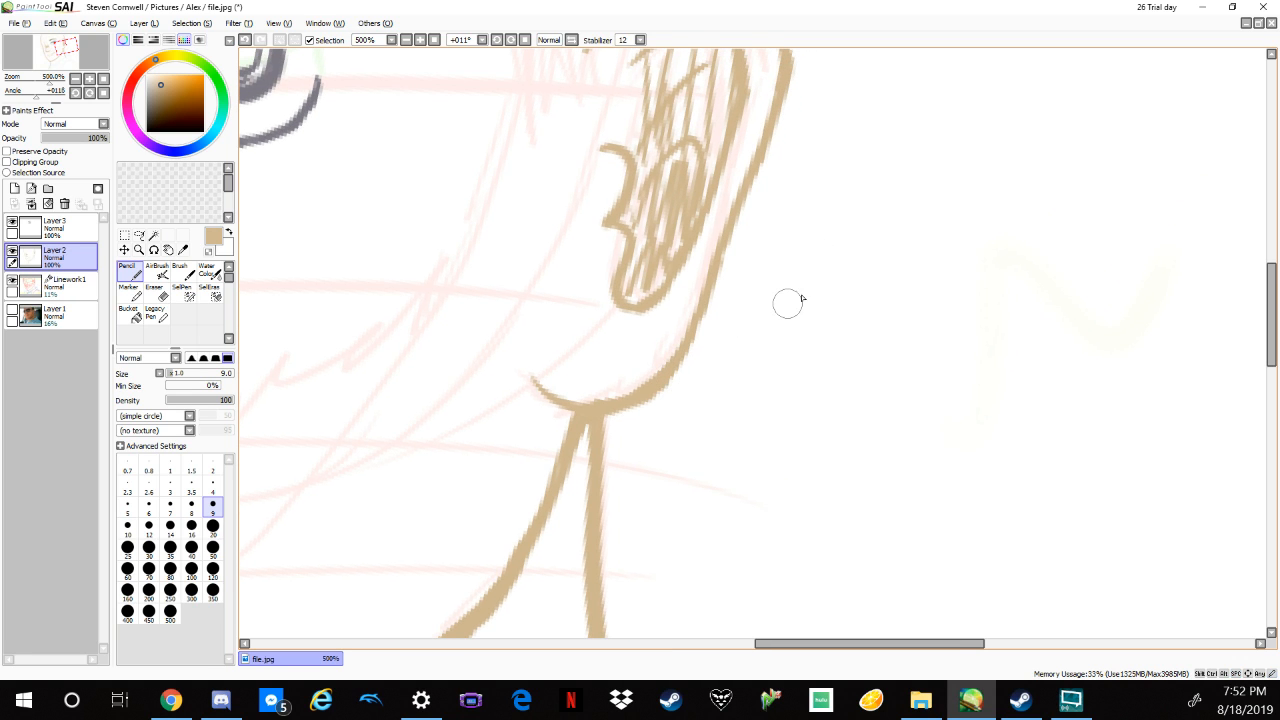
{"action": "mouse_move", "coordinate": [834, 277]}
{"action": "left_mouse_down"}
{"action": "mouse_move", "coordinate": [766, 437]}
{"action": "mouse_move", "coordinate": [783, 497]}
{"action": "left_mouse_up"}
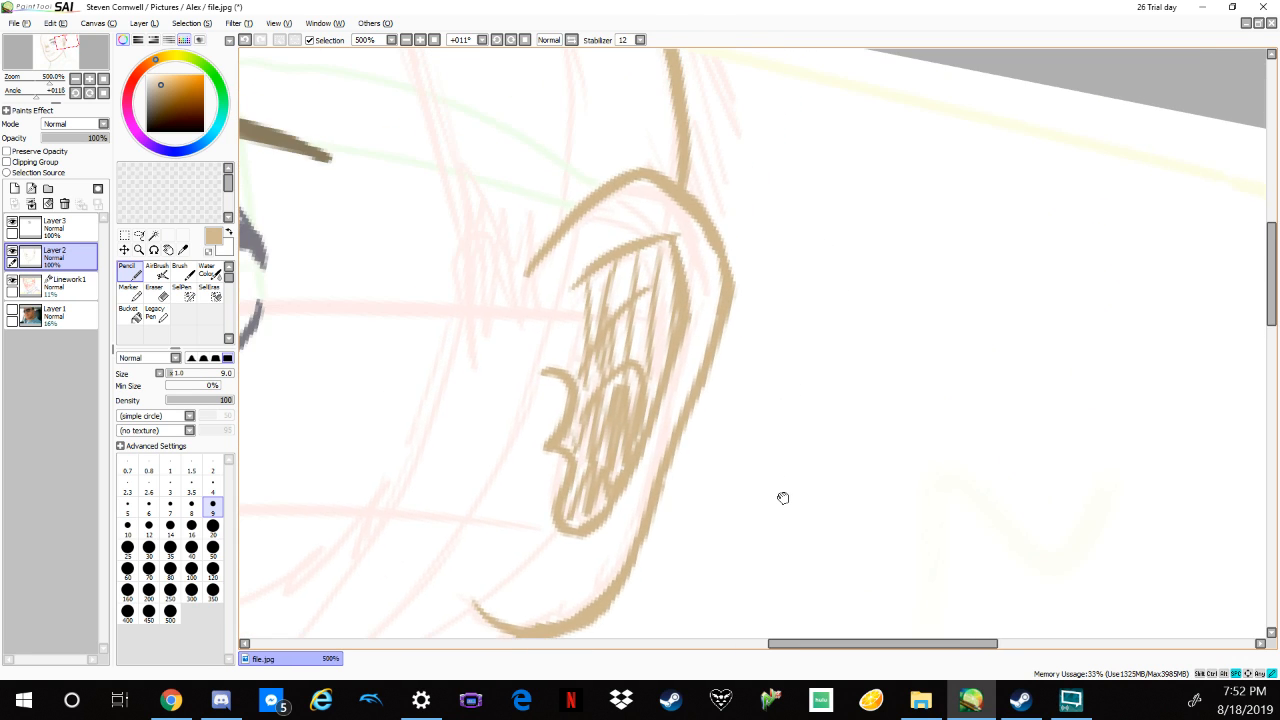
{"action": "left_click_drag", "start_coordinate": [752, 263], "coordinate": [857, 400]}
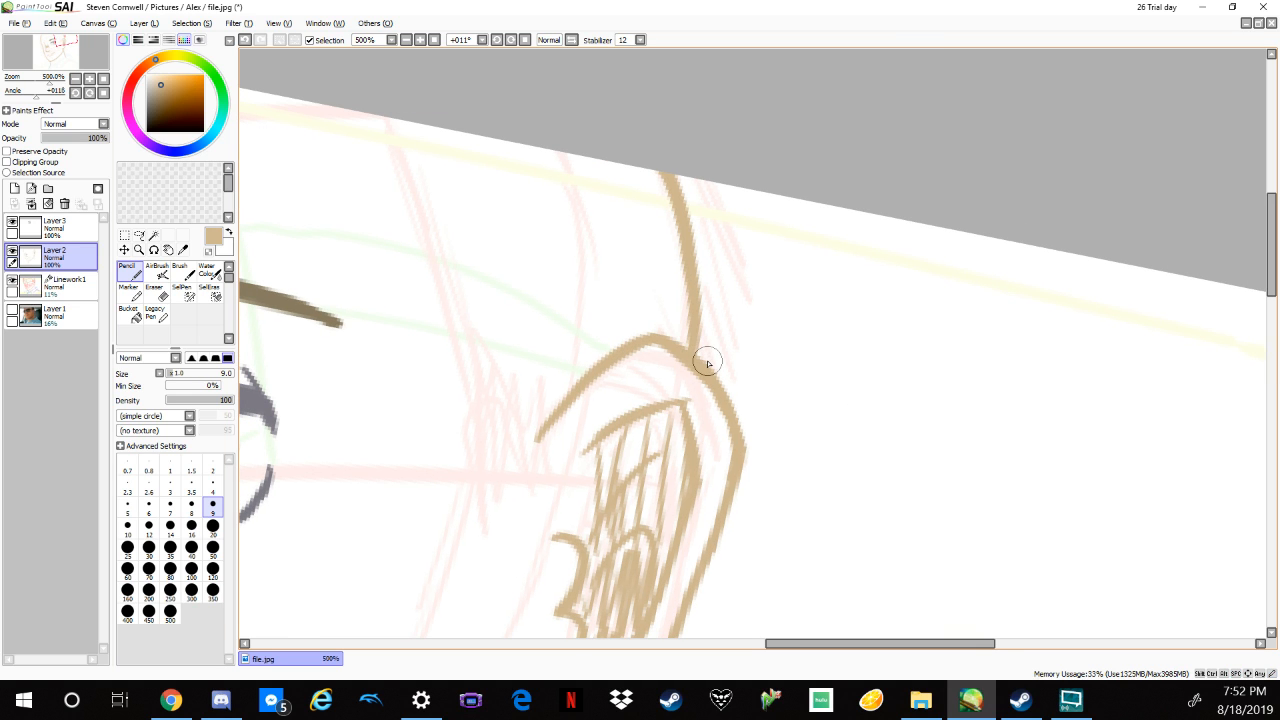
Straighten the canvas to a 0° rotation with the whole face in view at 150%.
{"action": "scroll", "coordinate": [705, 357], "scroll_direction": "down", "scroll_amount": 4}
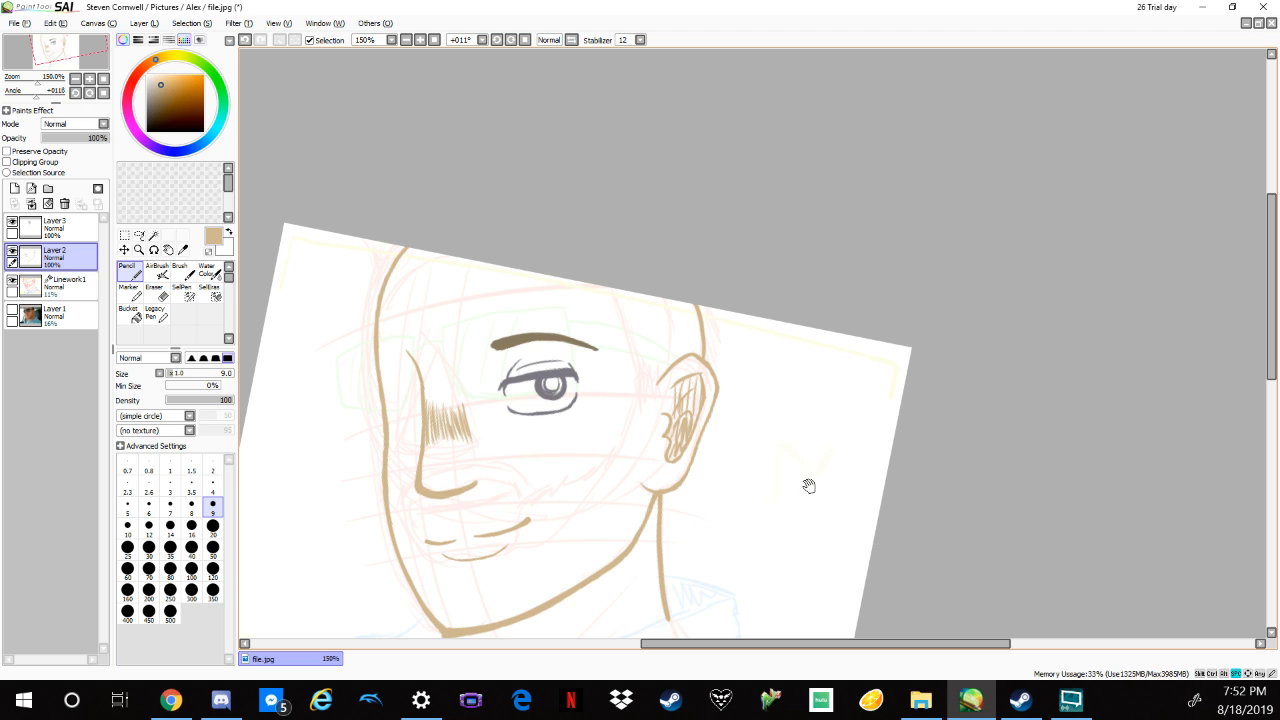
{"action": "mouse_move", "coordinate": [800, 483]}
{"action": "left_mouse_down"}
{"action": "mouse_move", "coordinate": [954, 374]}
{"action": "mouse_move", "coordinate": [942, 416]}
{"action": "left_mouse_up"}
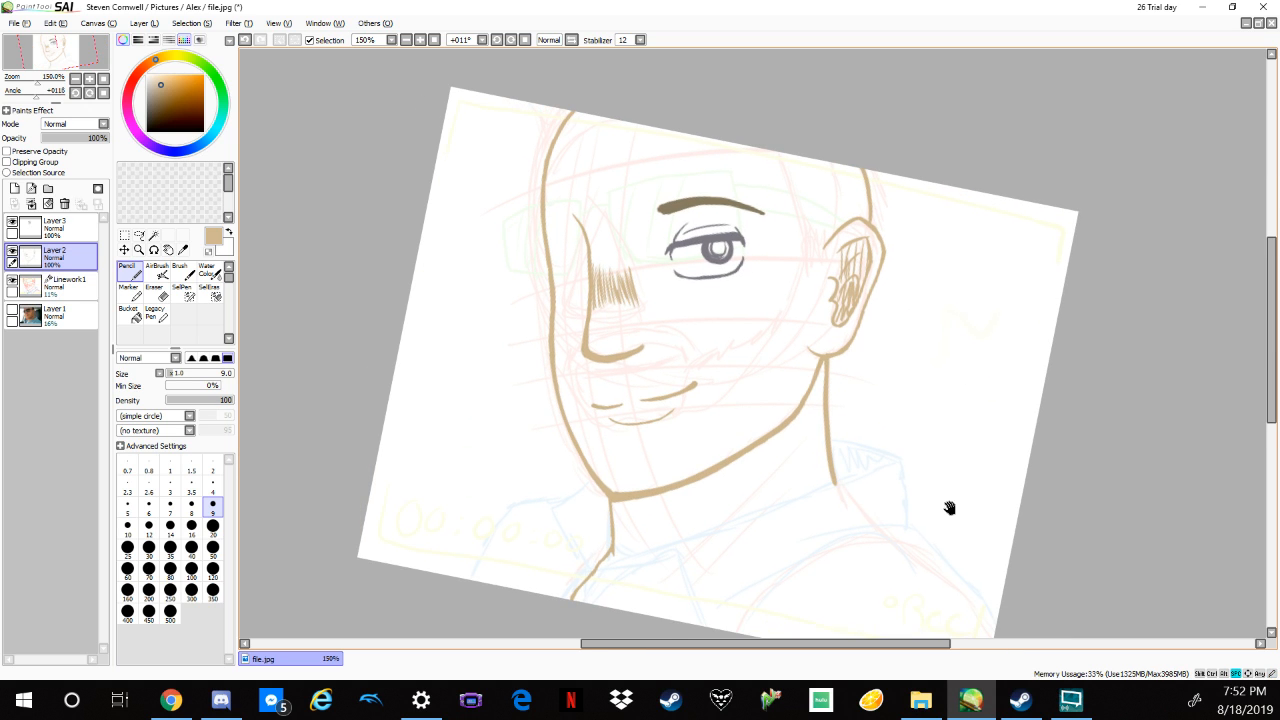
{"action": "left_click_drag", "start_coordinate": [948, 508], "coordinate": [957, 469]}
{"action": "left_click", "coordinate": [516, 42]}
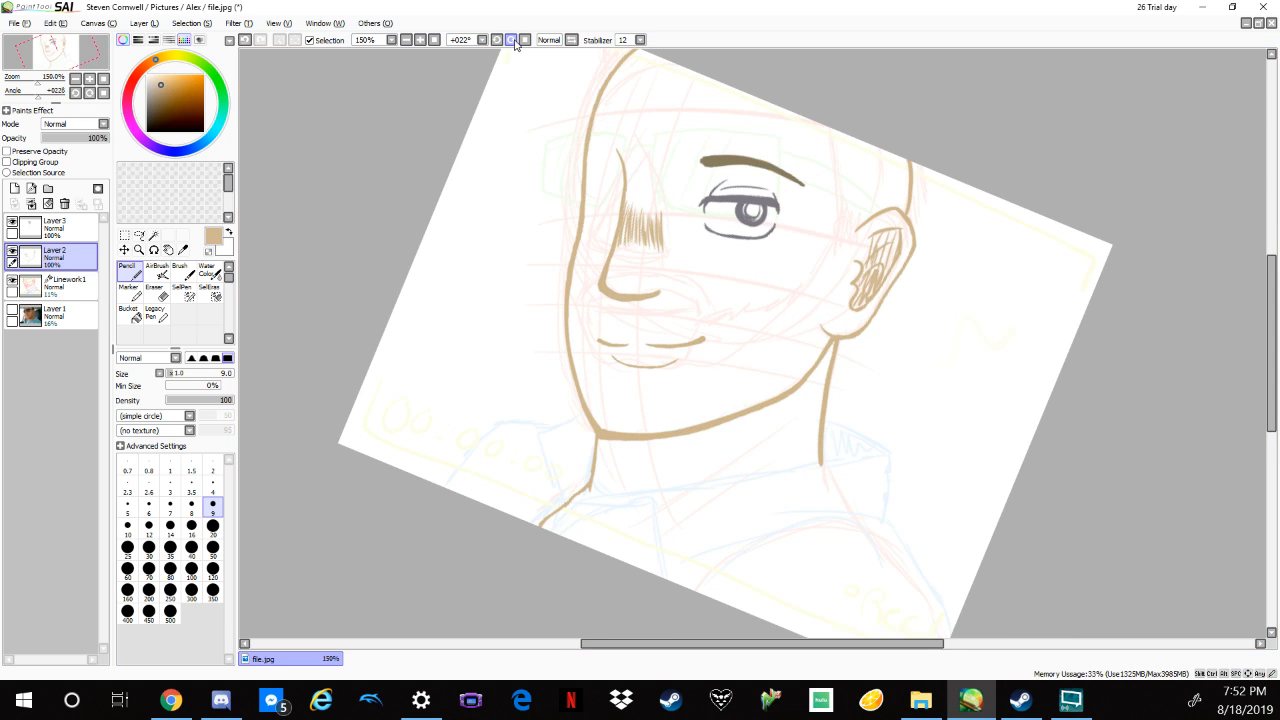
{"action": "left_click", "coordinate": [499, 42]}
{"action": "left_click", "coordinate": [499, 42]}
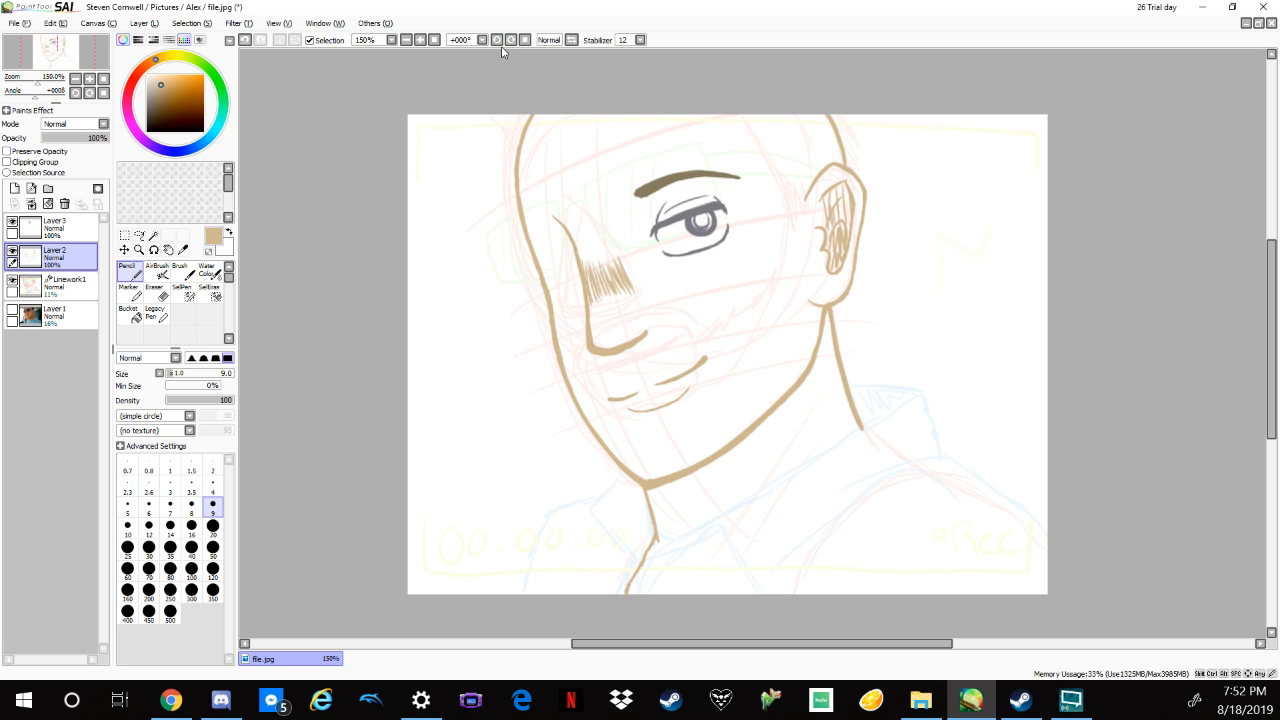
Lasso the eye and eyebrow on Layer3.
{"action": "left_click", "coordinate": [139, 235]}
{"action": "left_click", "coordinate": [55, 226]}
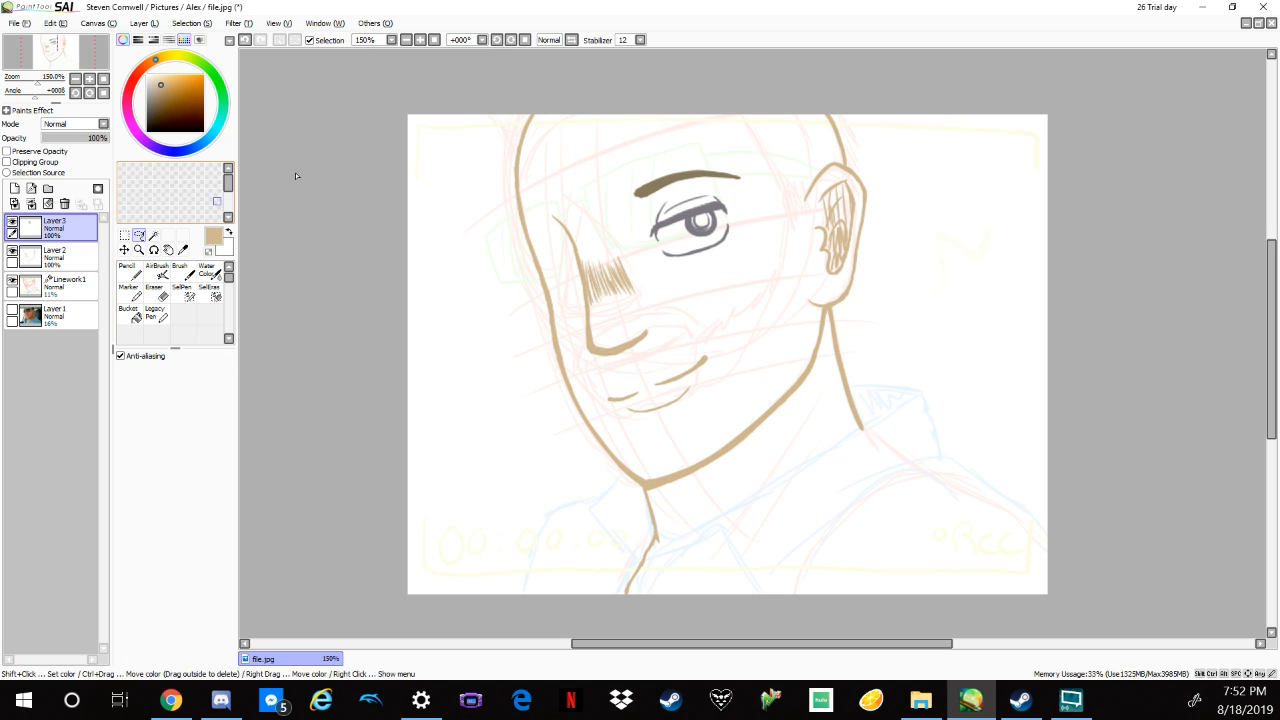
{"action": "mouse_move", "coordinate": [625, 170]}
{"action": "left_mouse_down"}
{"action": "mouse_move", "coordinate": [698, 143]}
{"action": "mouse_move", "coordinate": [770, 162]}
{"action": "mouse_move", "coordinate": [761, 244]}
{"action": "mouse_move", "coordinate": [717, 285]}
{"action": "mouse_move", "coordinate": [623, 171]}
{"action": "left_mouse_up"}
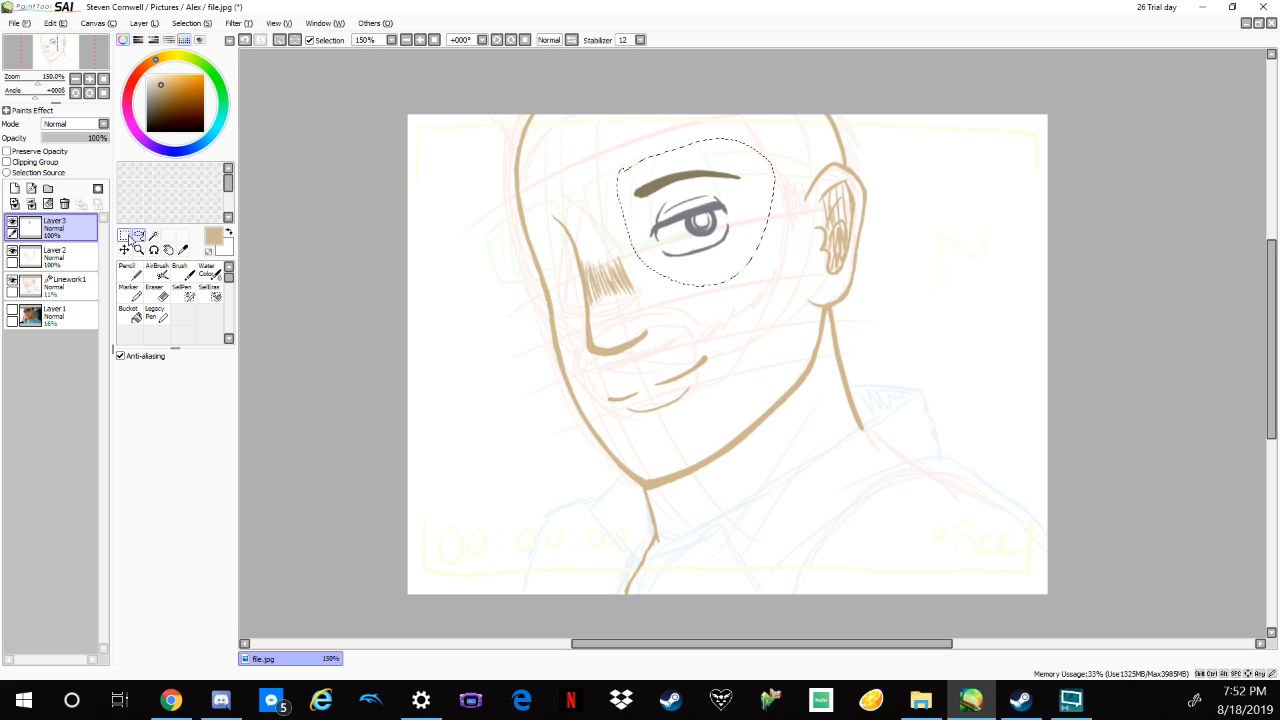
{"action": "left_click", "coordinate": [124, 235]}
{"action": "key", "text": "ctrl+t"}
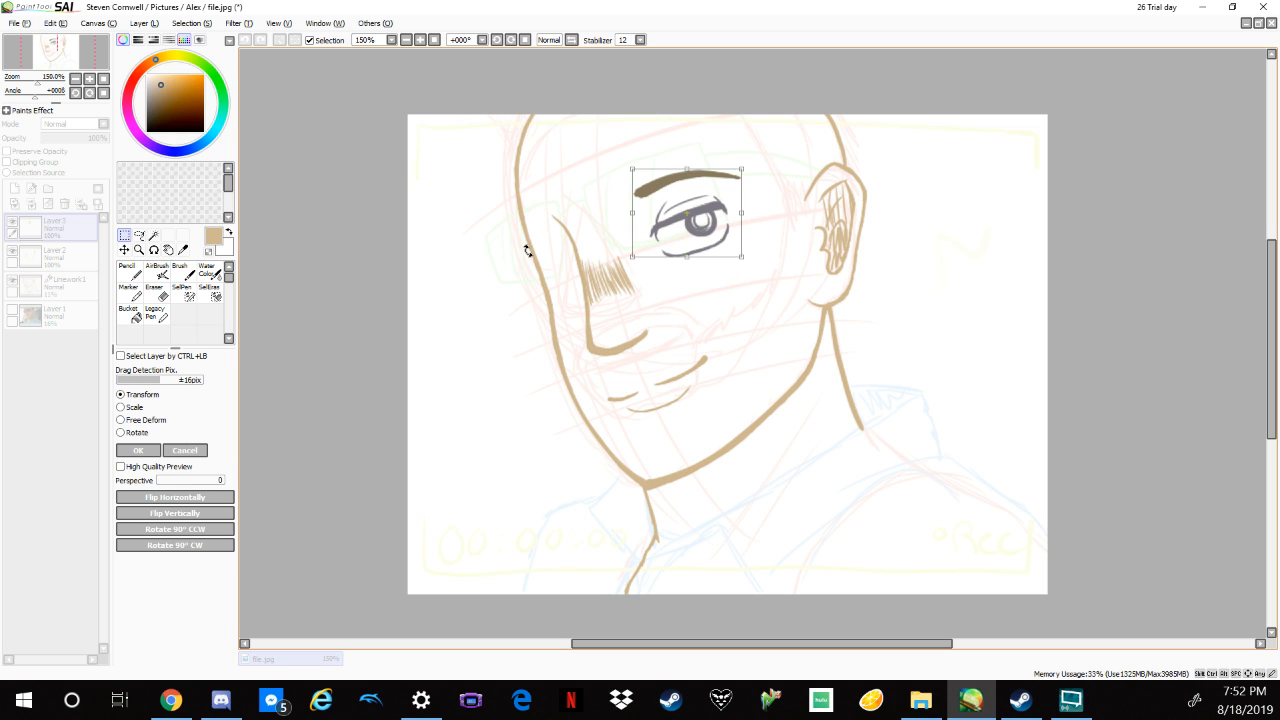
{"action": "left_click_drag", "start_coordinate": [720, 234], "coordinate": [708, 213]}
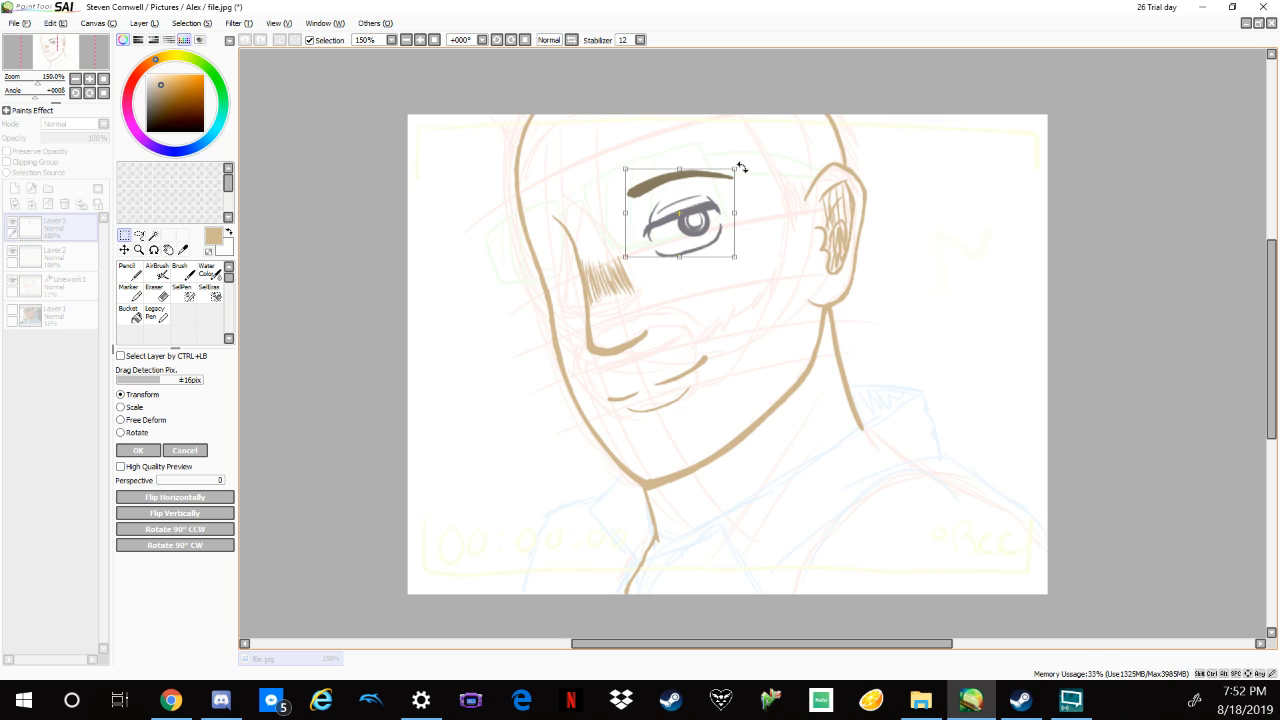
{"action": "left_click_drag", "start_coordinate": [740, 164], "coordinate": [746, 170]}
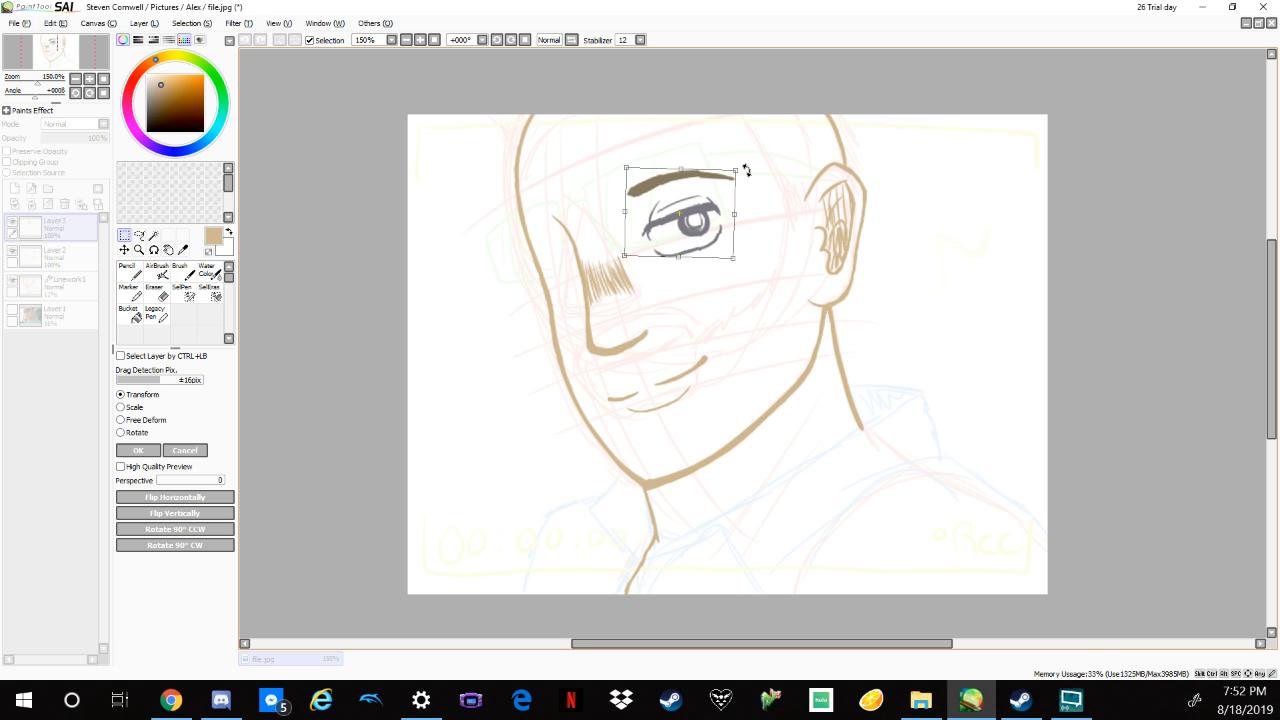
{"action": "left_click", "coordinate": [204, 451]}
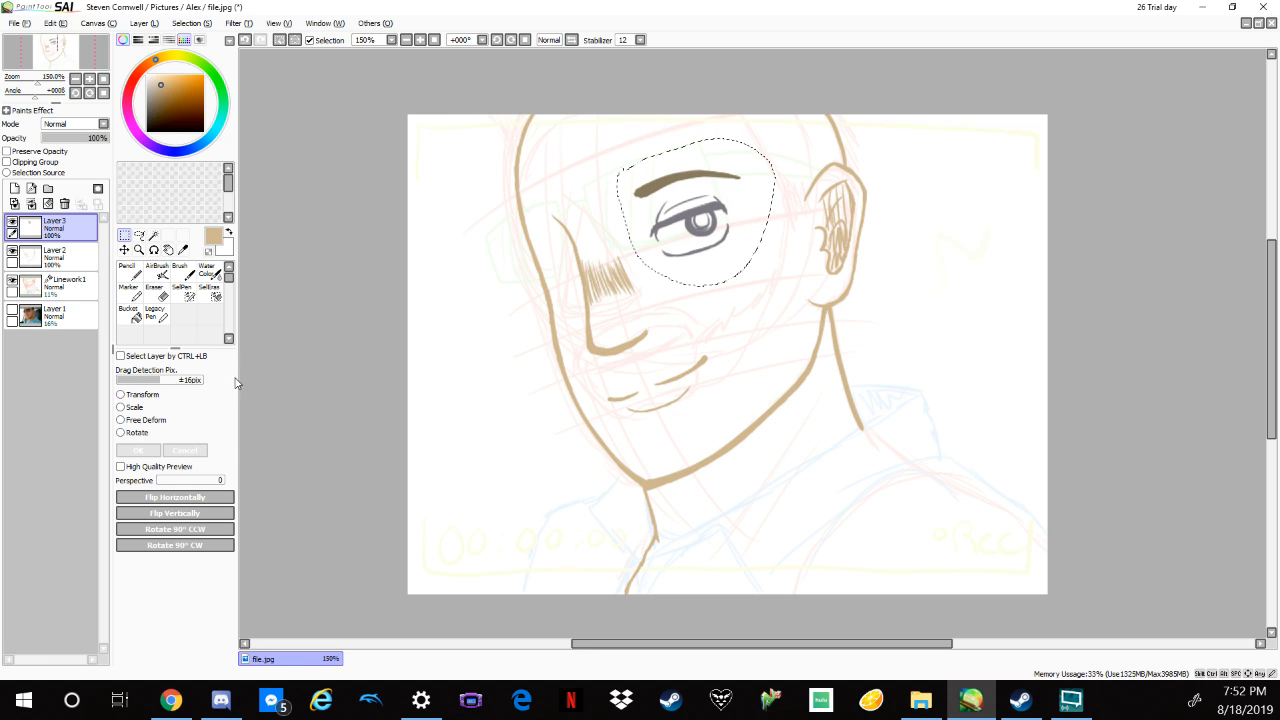
Transform the selected eye and eyebrow by moving them slightly toward the nose, then clear the selection.
{"action": "left_click", "coordinate": [138, 394]}
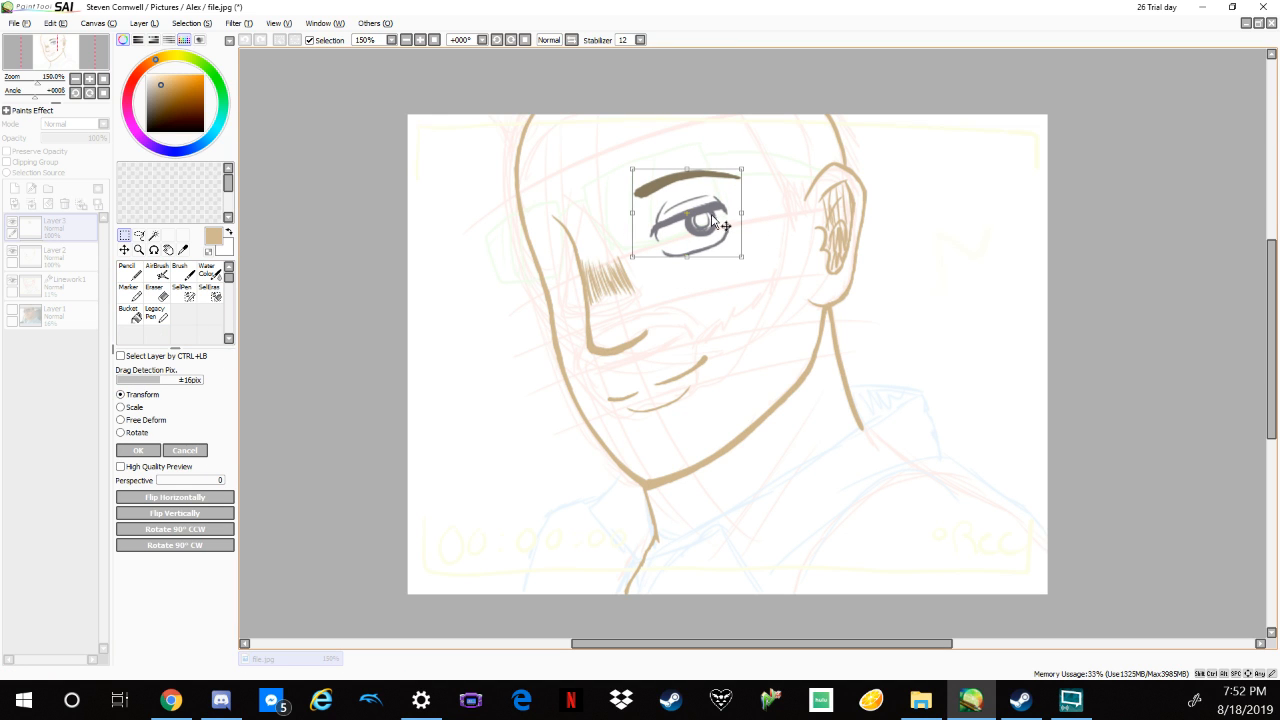
{"action": "left_click_drag", "start_coordinate": [718, 219], "coordinate": [710, 218]}
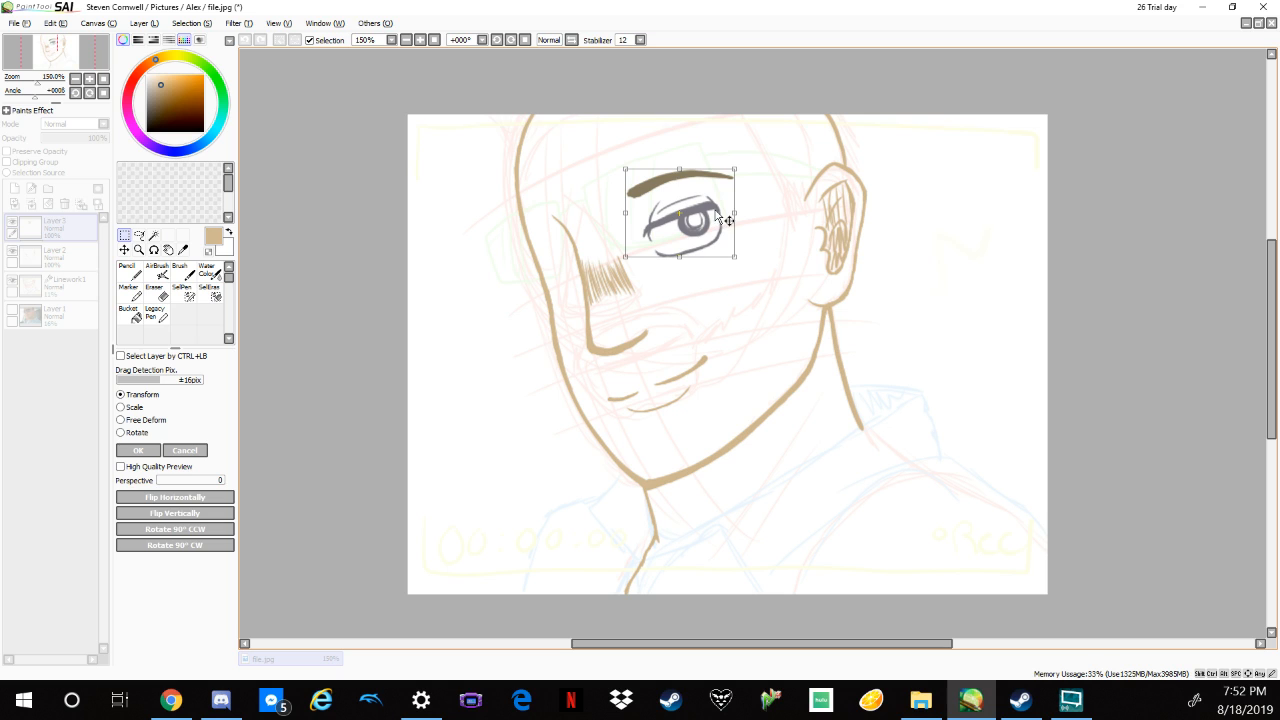
{"action": "left_click", "coordinate": [138, 451]}
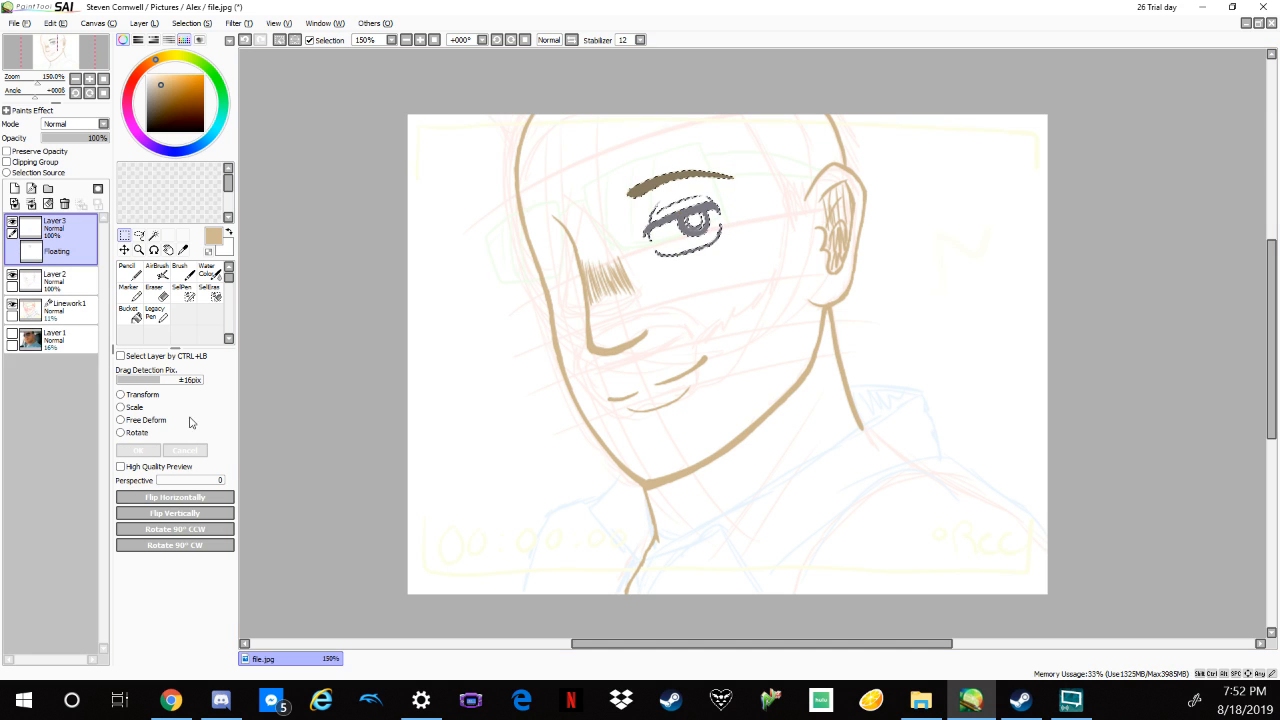
{"action": "left_click", "coordinate": [959, 304]}
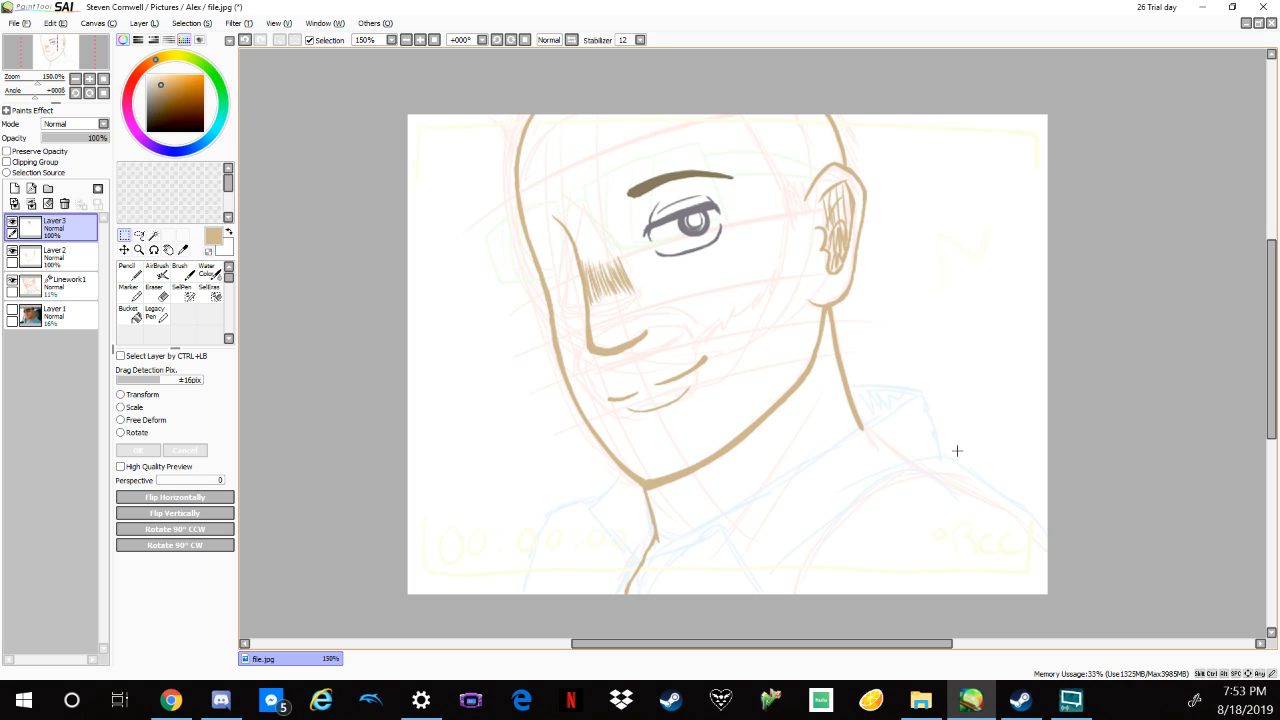
Touch up the neck line below the chin and its join with the jaw on Layer2 using the size 9 Pencil.
{"action": "scroll", "coordinate": [957, 451], "scroll_direction": "up", "scroll_amount": 2}
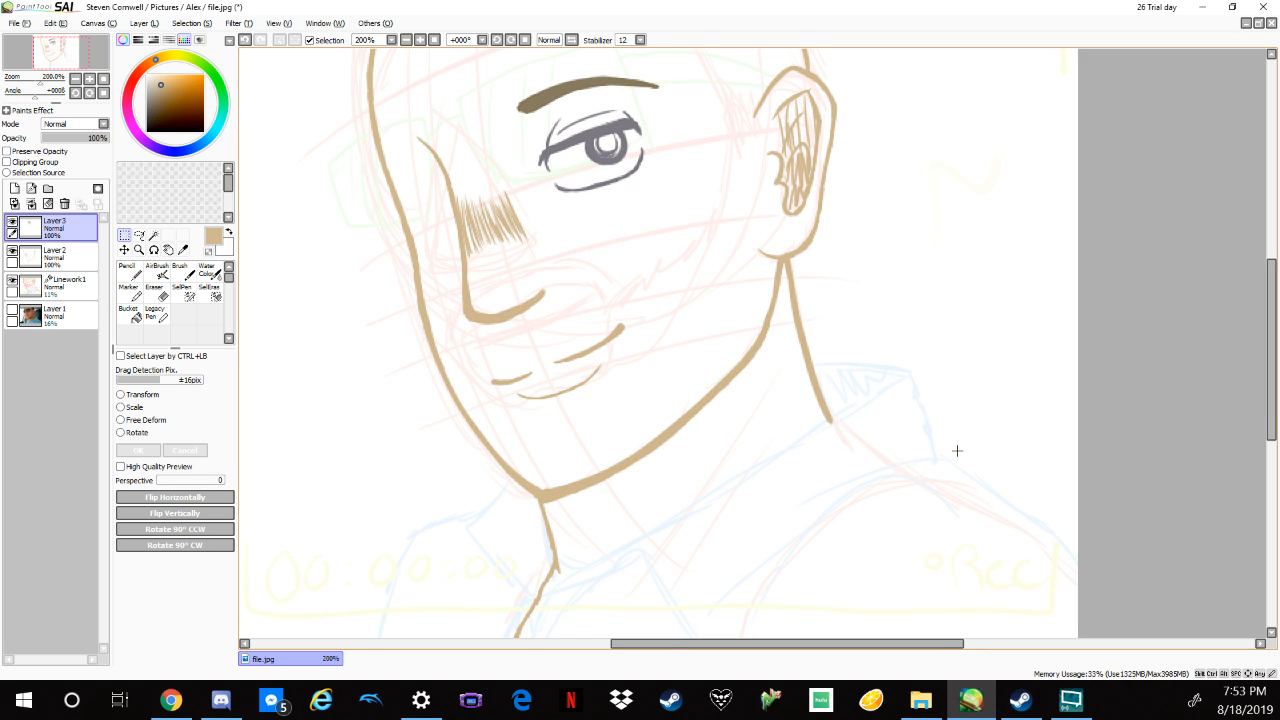
{"action": "mouse_move", "coordinate": [993, 426]}
{"action": "left_mouse_down"}
{"action": "mouse_move", "coordinate": [1048, 294]}
{"action": "mouse_move", "coordinate": [1080, 274]}
{"action": "mouse_move", "coordinate": [1120, 309]}
{"action": "mouse_move", "coordinate": [1180, 414]}
{"action": "mouse_move", "coordinate": [1176, 432]}
{"action": "left_mouse_up"}
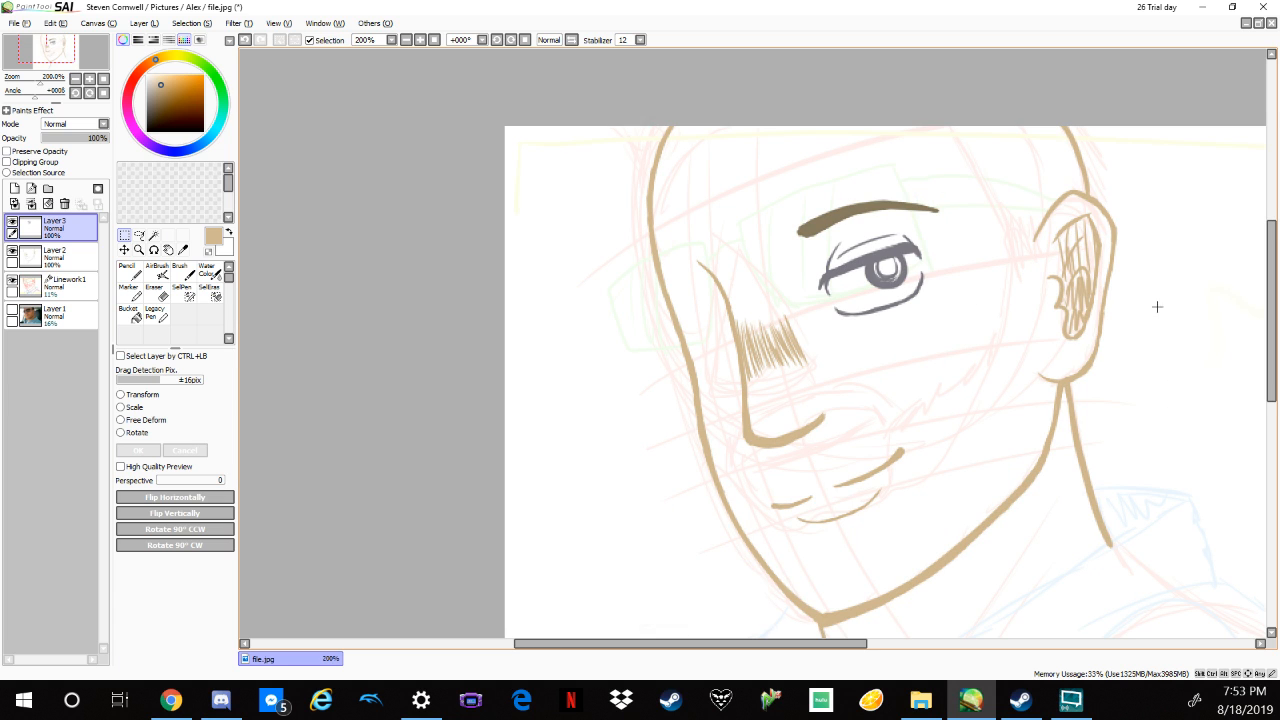
{"action": "scroll", "coordinate": [1140, 340], "scroll_direction": "down", "scroll_amount": 1}
{"action": "left_click_drag", "start_coordinate": [1140, 340], "coordinate": [1090, 224]}
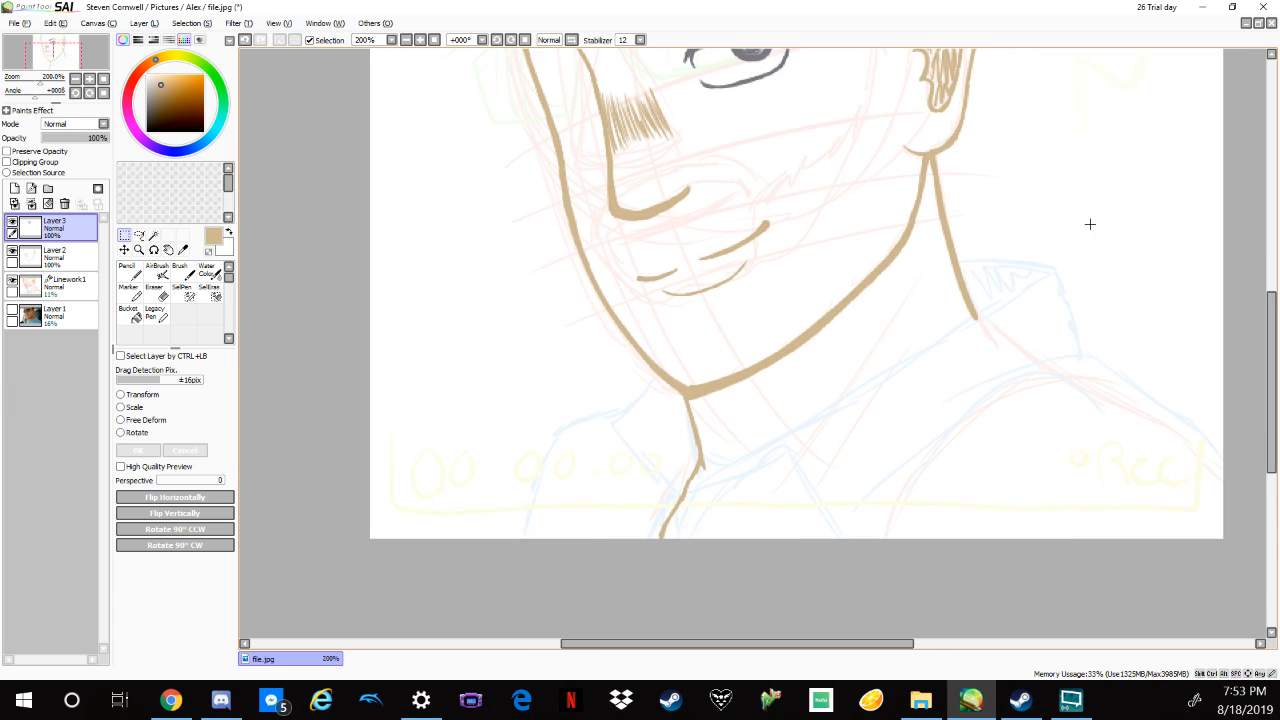
{"action": "left_click", "coordinate": [55, 256]}
{"action": "left_click", "coordinate": [132, 272]}
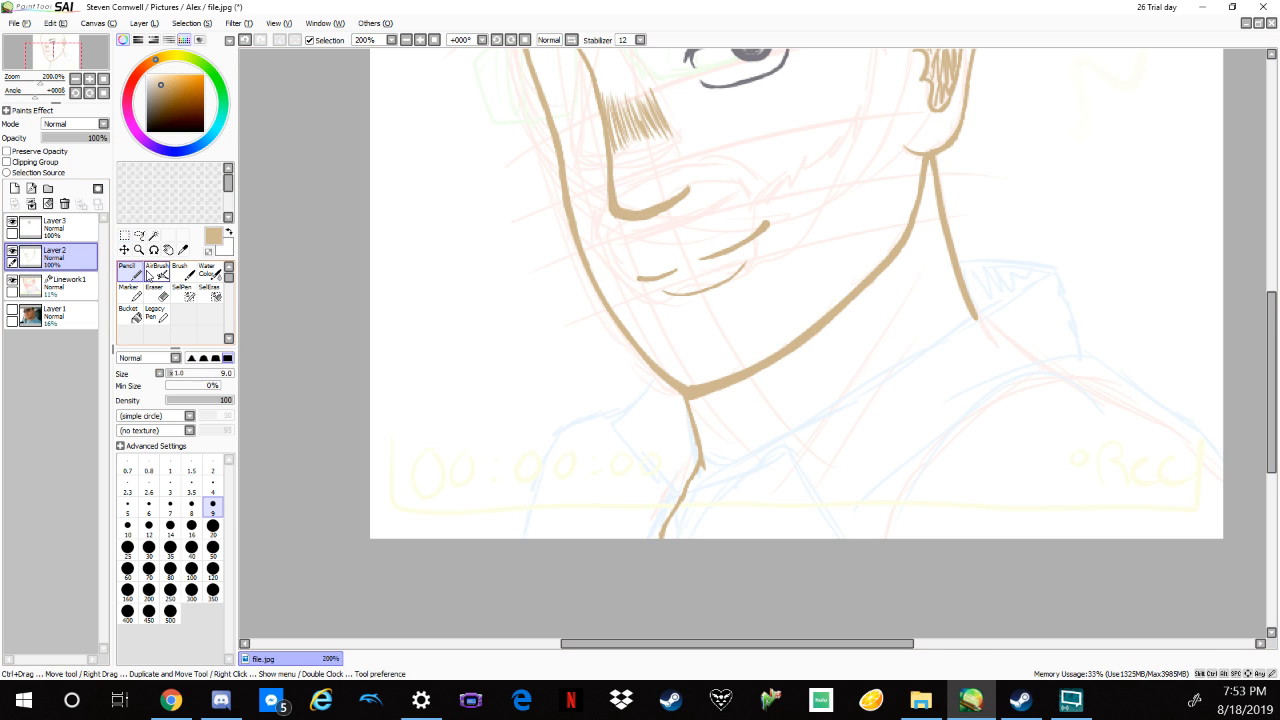
{"action": "scroll", "coordinate": [786, 426], "scroll_direction": "up", "scroll_amount": 2}
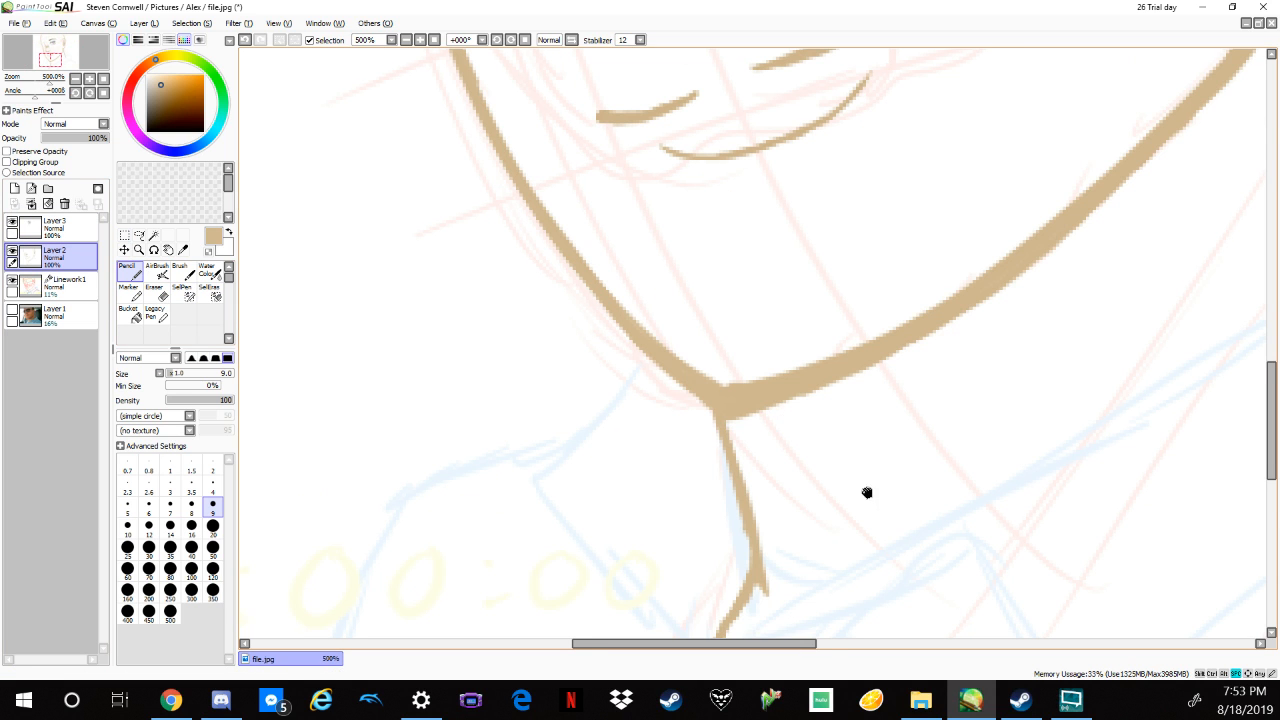
{"action": "scroll", "coordinate": [863, 503], "scroll_direction": "up", "scroll_amount": 2}
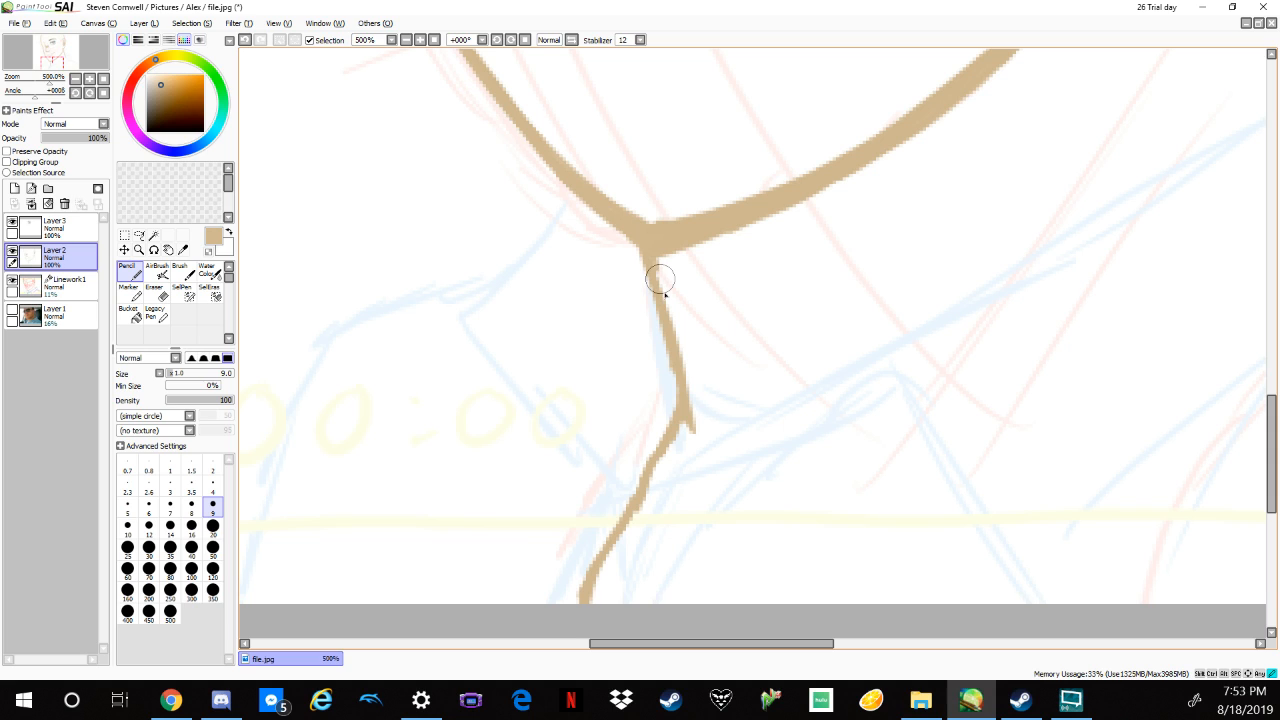
{"action": "mouse_move", "coordinate": [660, 279]}
{"action": "left_mouse_down"}
{"action": "mouse_move", "coordinate": [688, 423]}
{"action": "mouse_move", "coordinate": [680, 393]}
{"action": "mouse_move", "coordinate": [631, 495]}
{"action": "mouse_move", "coordinate": [644, 495]}
{"action": "mouse_move", "coordinate": [586, 597]}
{"action": "left_mouse_up"}
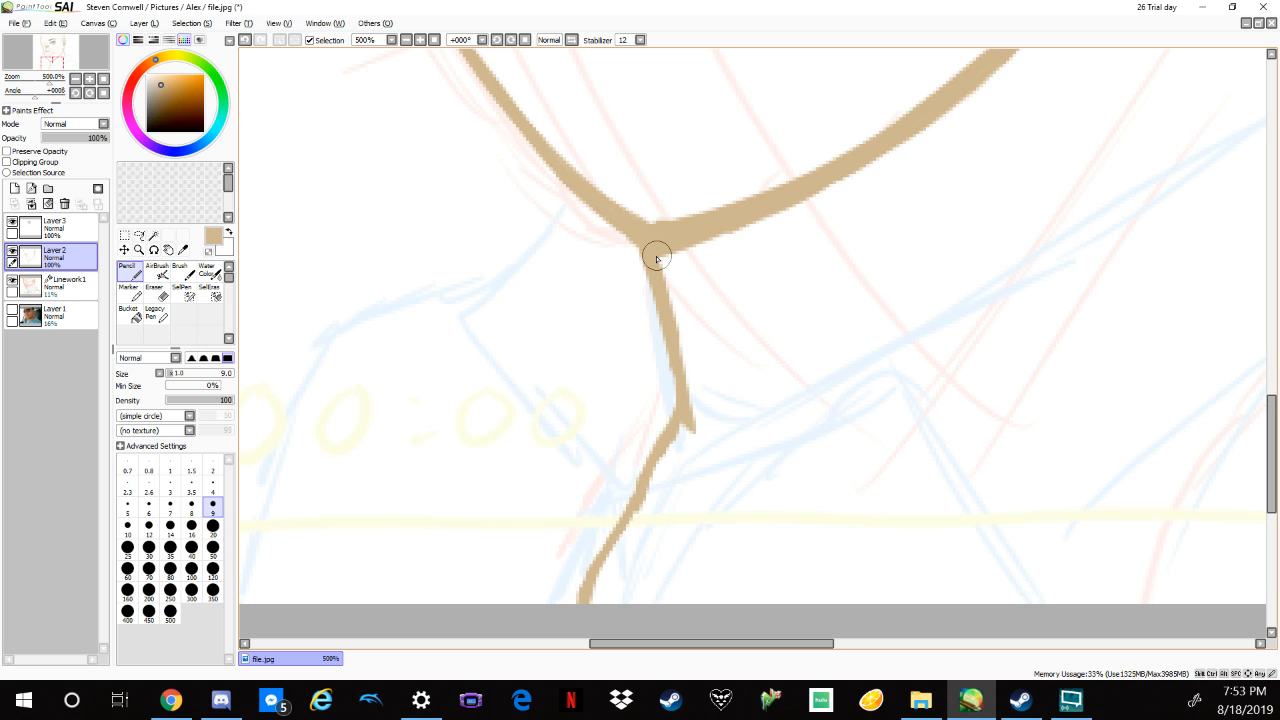
{"action": "left_click_drag", "start_coordinate": [615, 214], "coordinate": [639, 232]}
Retrace the outer edge of the ear down to the lobe with the Pencil.
{"action": "scroll", "coordinate": [837, 528], "scroll_direction": "down", "scroll_amount": 6}
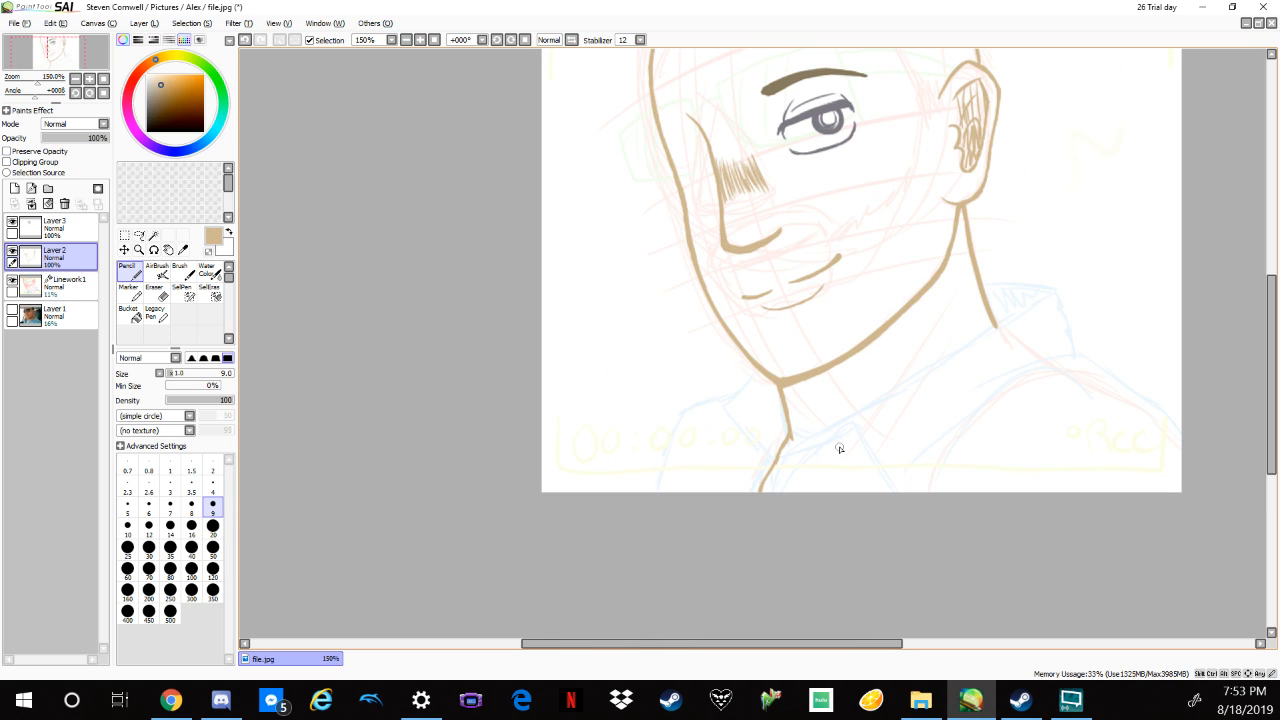
{"action": "left_click_drag", "start_coordinate": [1134, 274], "coordinate": [986, 432]}
{"action": "scroll", "coordinate": [986, 432], "scroll_direction": "up", "scroll_amount": 4}
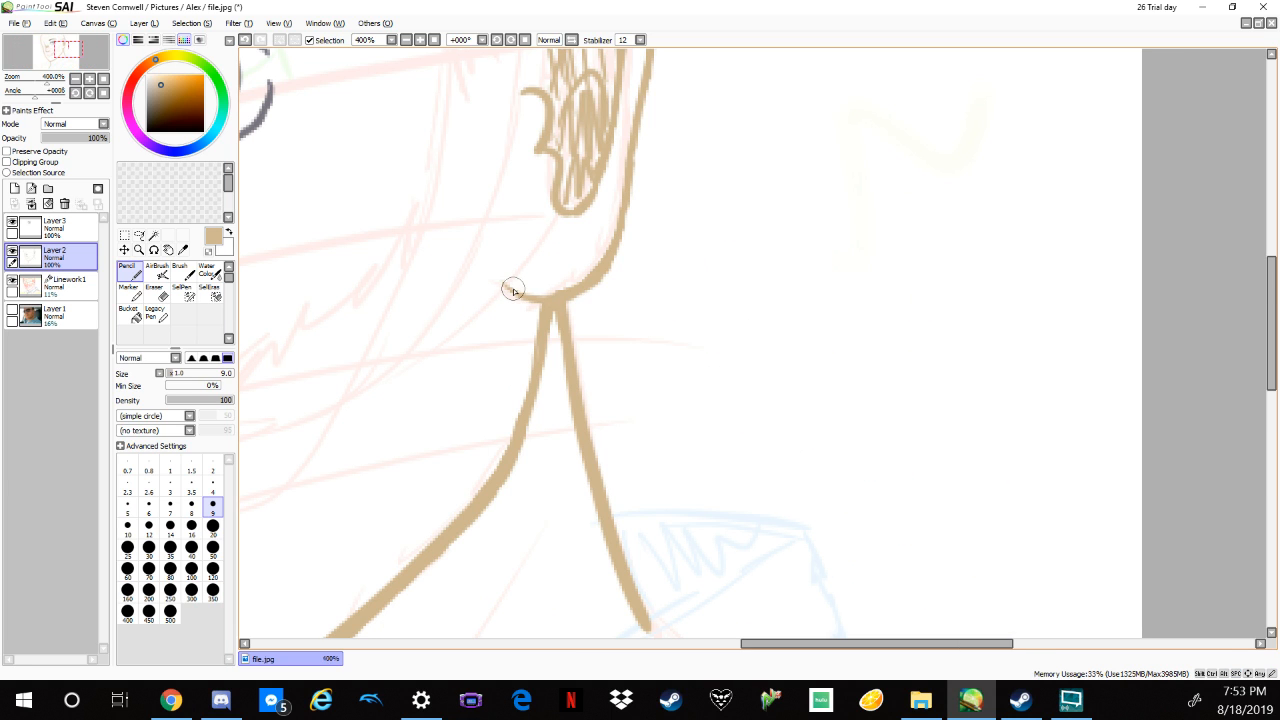
{"action": "left_click_drag", "start_coordinate": [767, 258], "coordinate": [841, 397]}
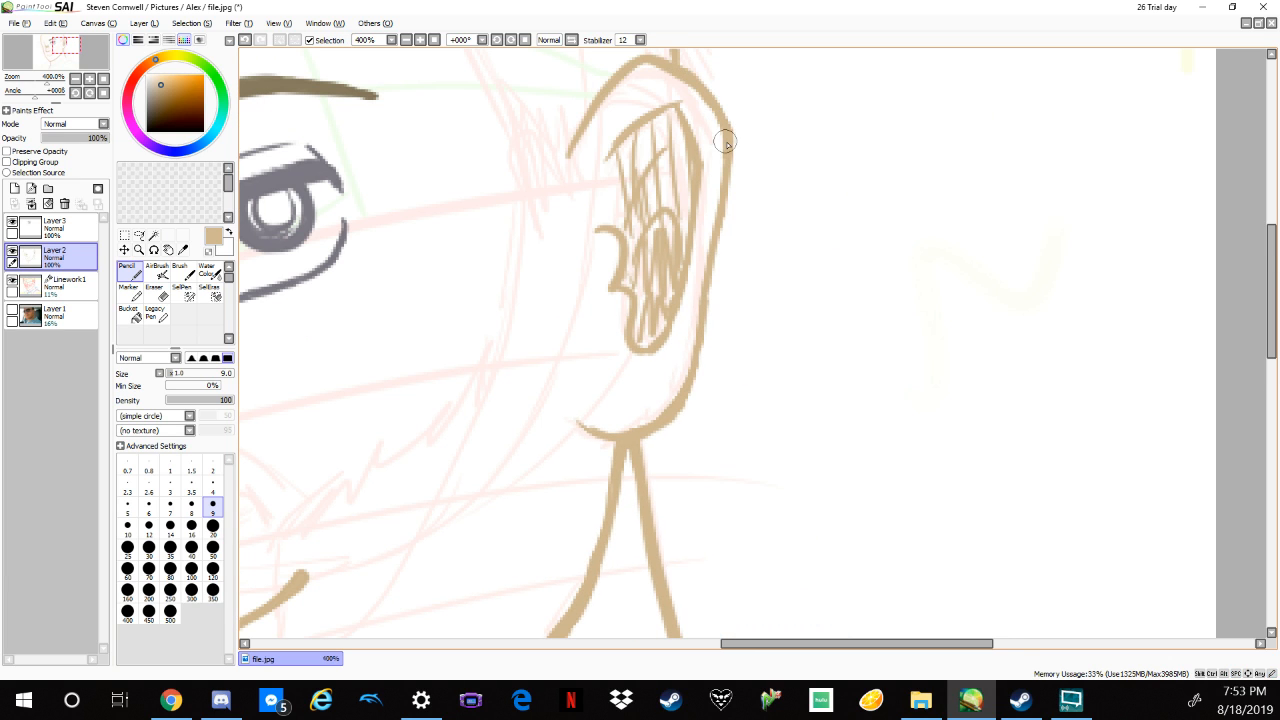
{"action": "mouse_move", "coordinate": [722, 197]}
{"action": "left_mouse_down"}
{"action": "mouse_move", "coordinate": [695, 363]}
{"action": "mouse_move", "coordinate": [668, 415]}
{"action": "left_mouse_up"}
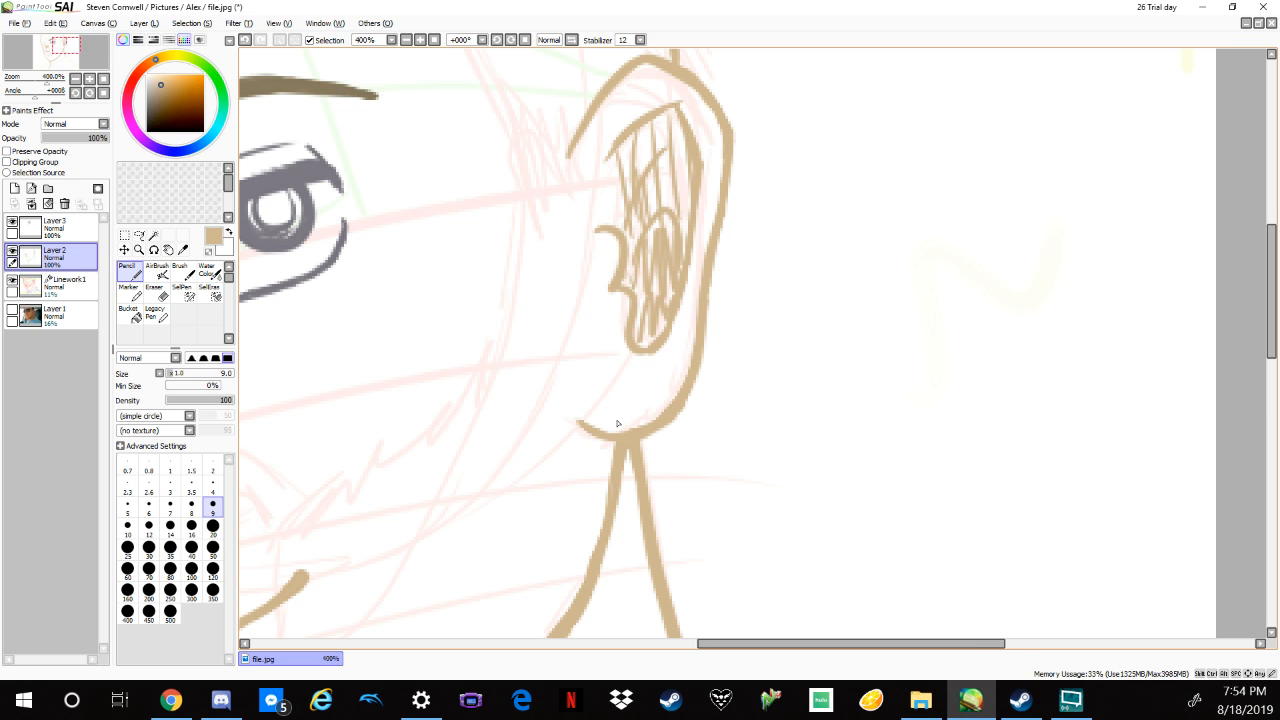
Add a new layer directly above Layer2 and pick a darker, more saturated orange-brown as the drawing colour.
{"action": "scroll", "coordinate": [617, 422], "scroll_direction": "down", "scroll_amount": 4}
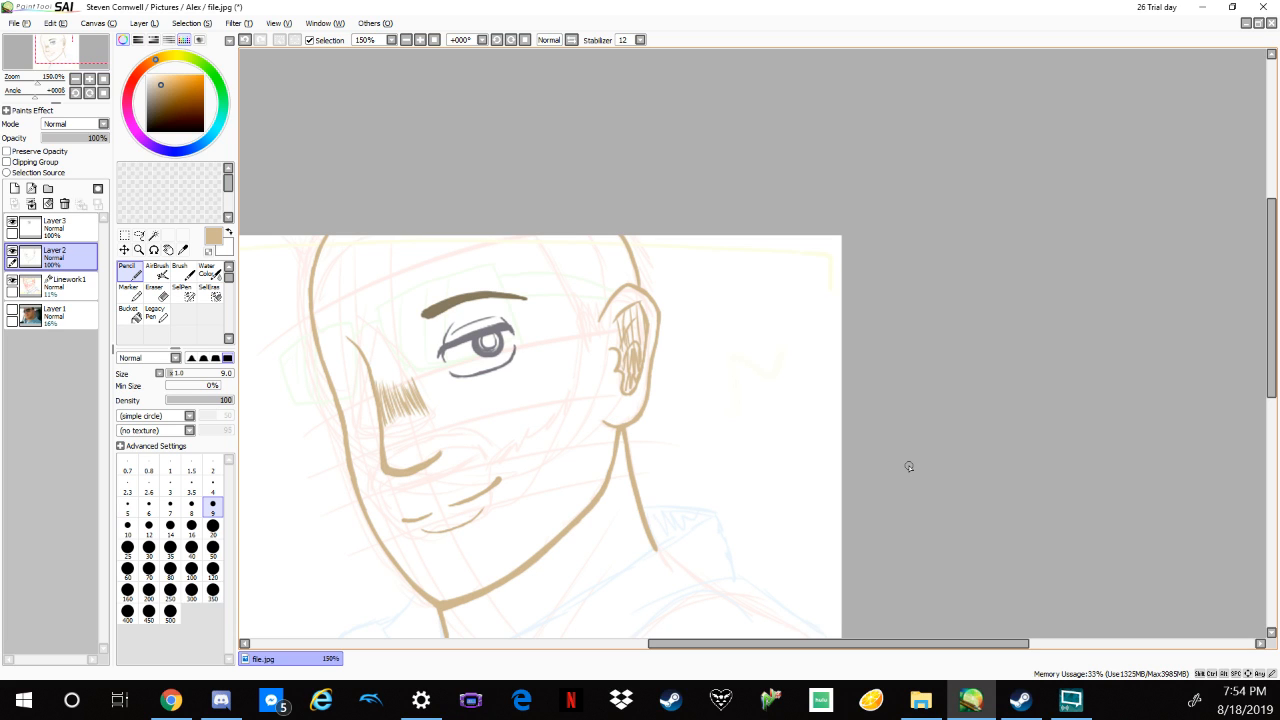
{"action": "left_click_drag", "start_coordinate": [906, 451], "coordinate": [1077, 406]}
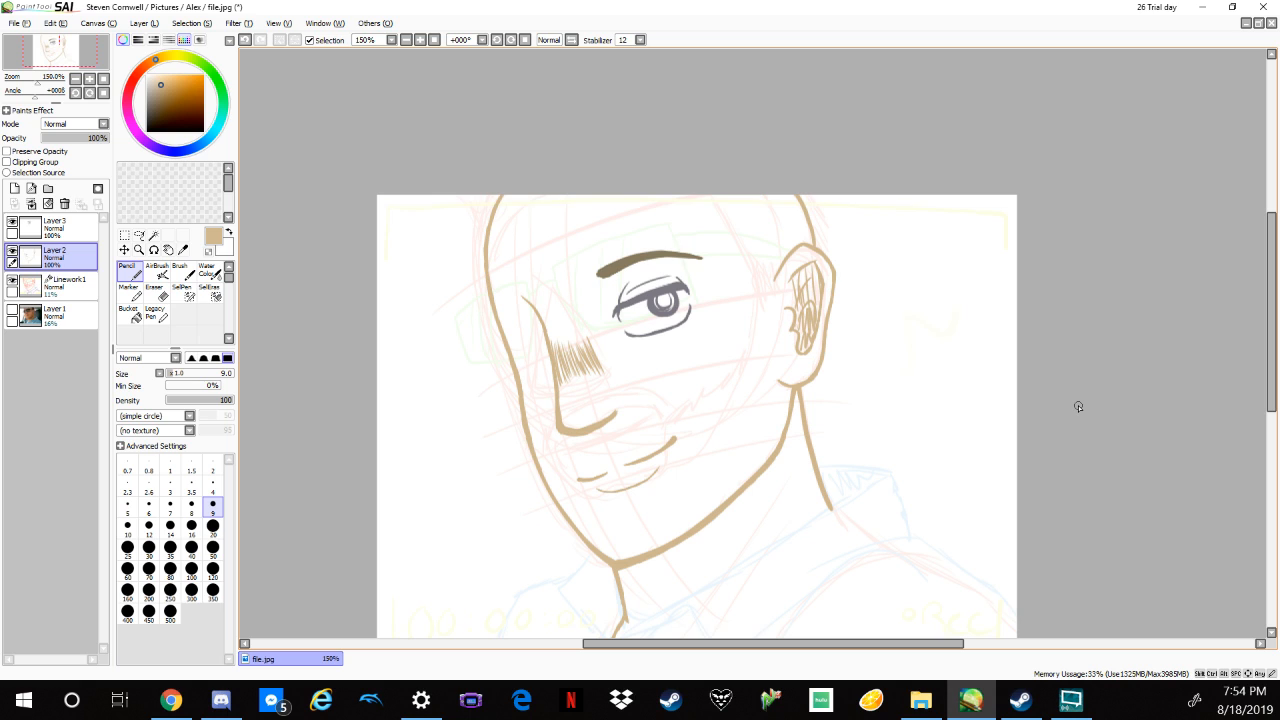
{"action": "key", "text": "space"}
{"action": "left_click_drag", "start_coordinate": [1094, 497], "coordinate": [1114, 436]}
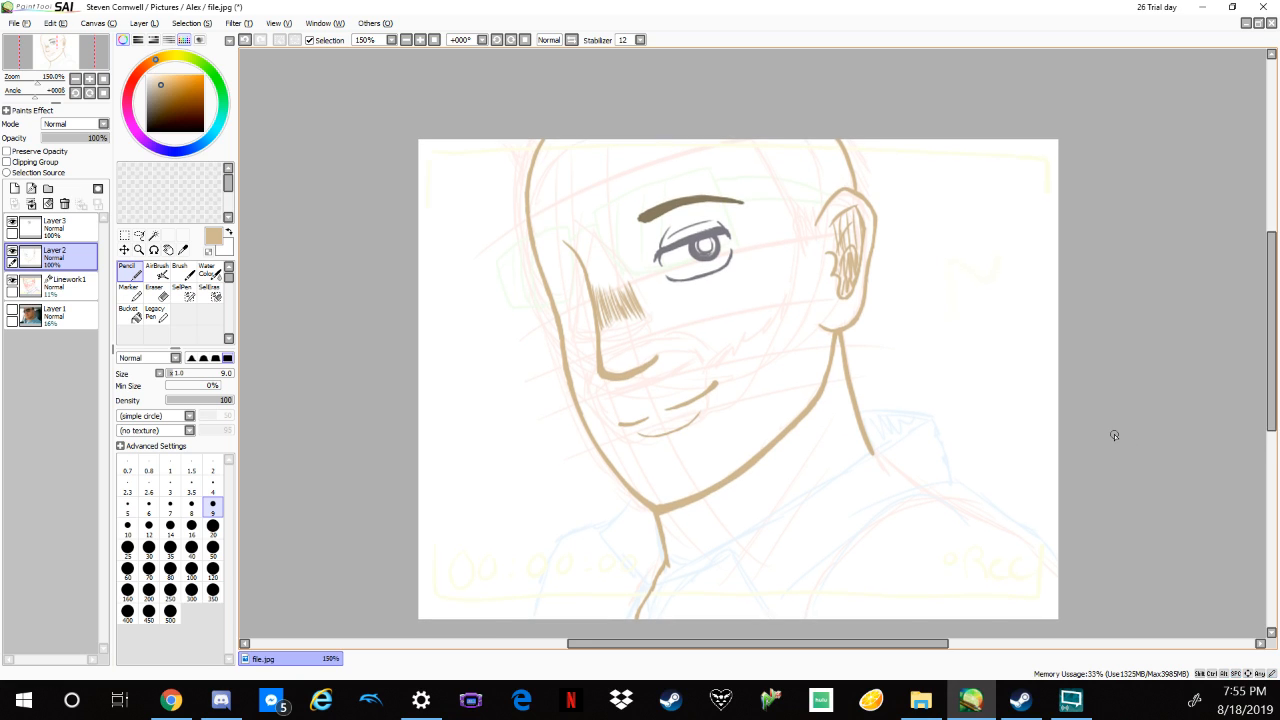
{"action": "left_click", "coordinate": [88, 228]}
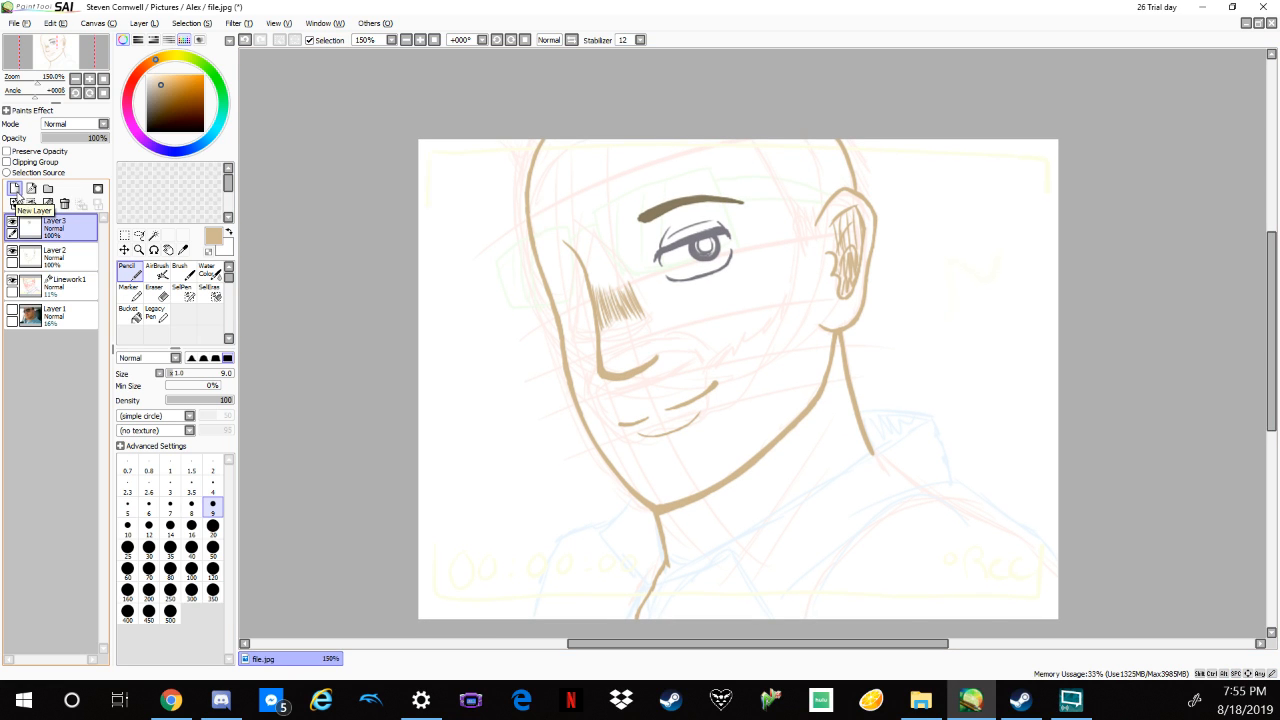
{"action": "left_click", "coordinate": [60, 254]}
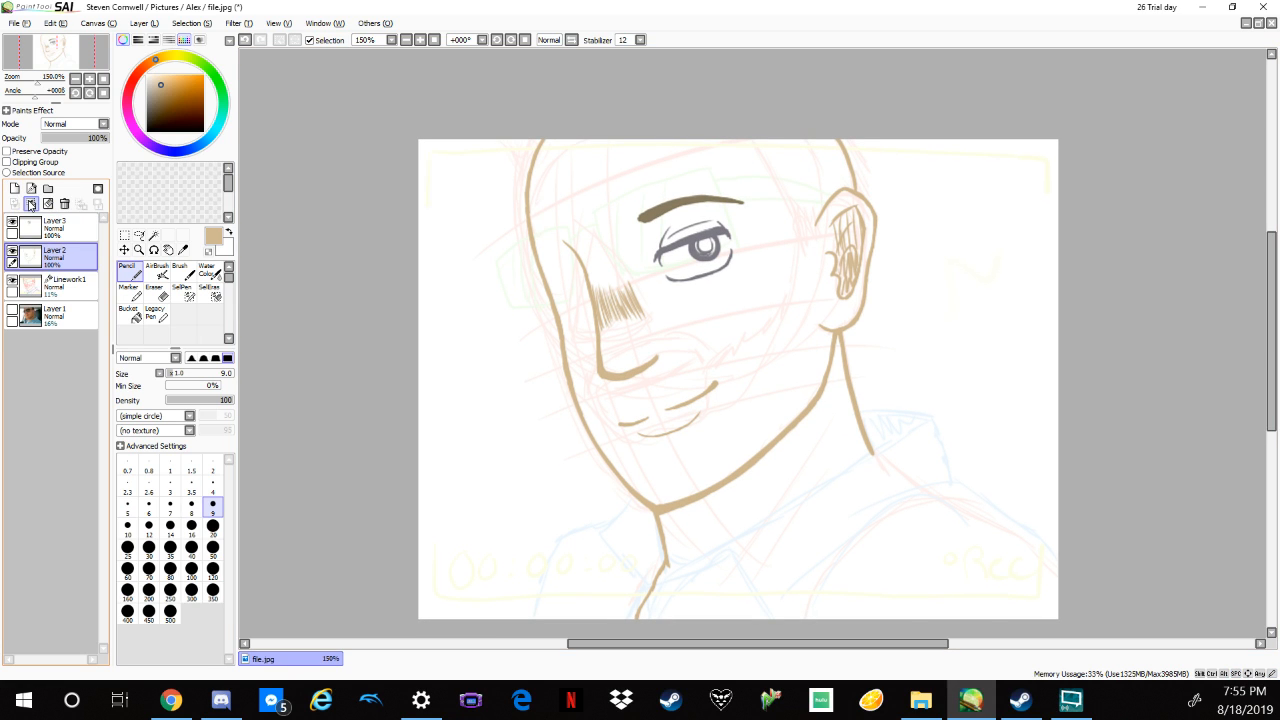
{"action": "left_click", "coordinate": [15, 189]}
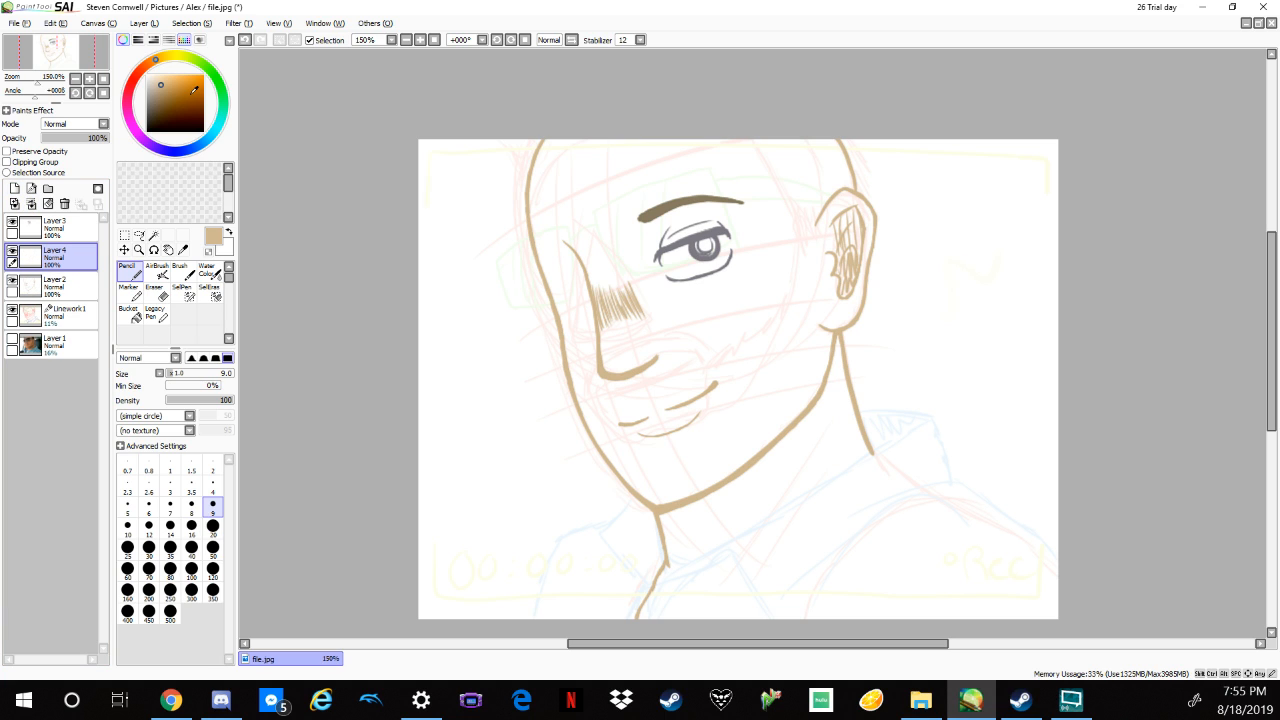
{"action": "left_click_drag", "start_coordinate": [169, 110], "coordinate": [182, 91]}
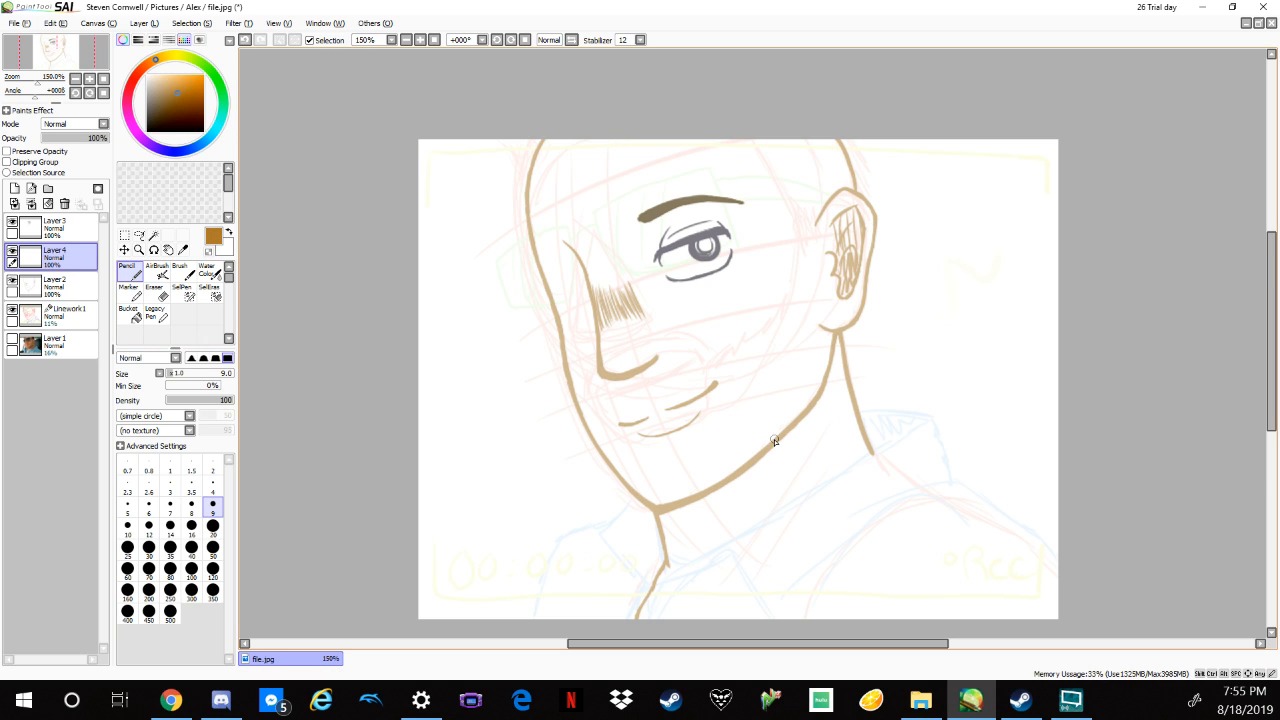
Try shading the cheek with the Water Color brush at size 32, density 65 and Flat Bristle, and undo the strokes.
{"action": "left_click", "coordinate": [217, 274]}
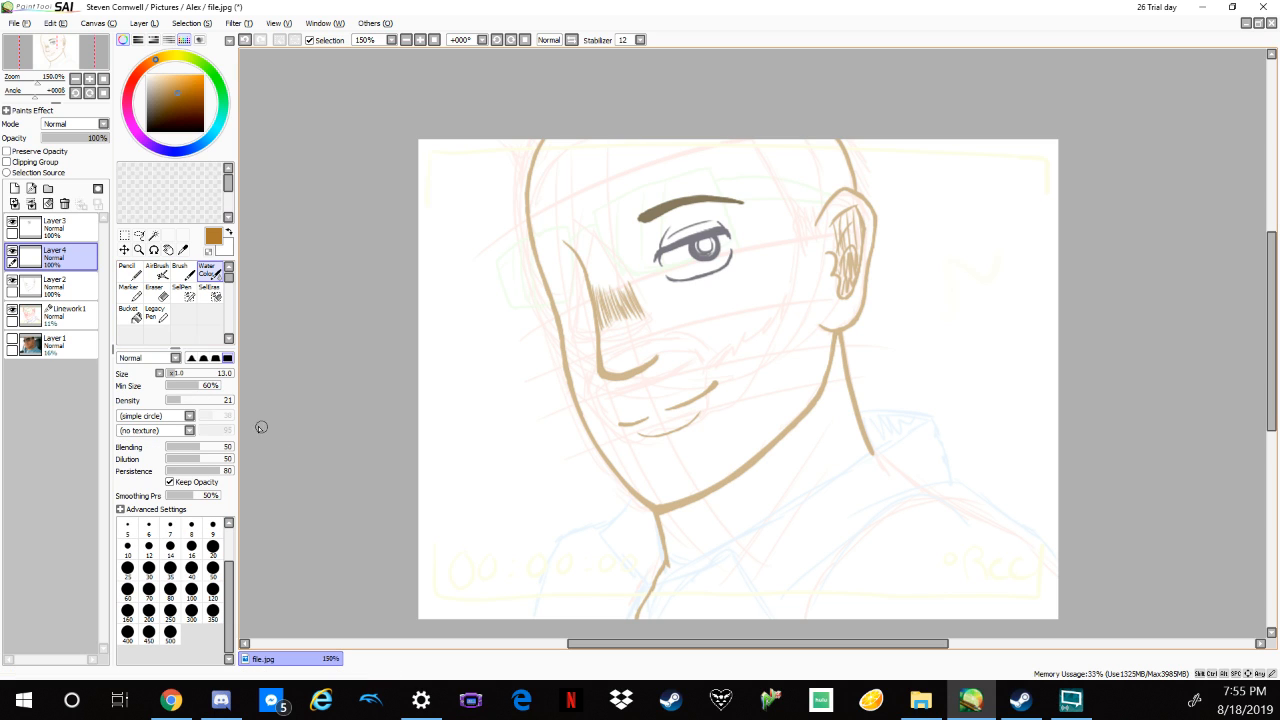
{"action": "left_click_drag", "start_coordinate": [188, 376], "coordinate": [186, 381]}
{"action": "left_click_drag", "start_coordinate": [209, 405], "coordinate": [212, 403]}
{"action": "left_click", "coordinate": [180, 416]}
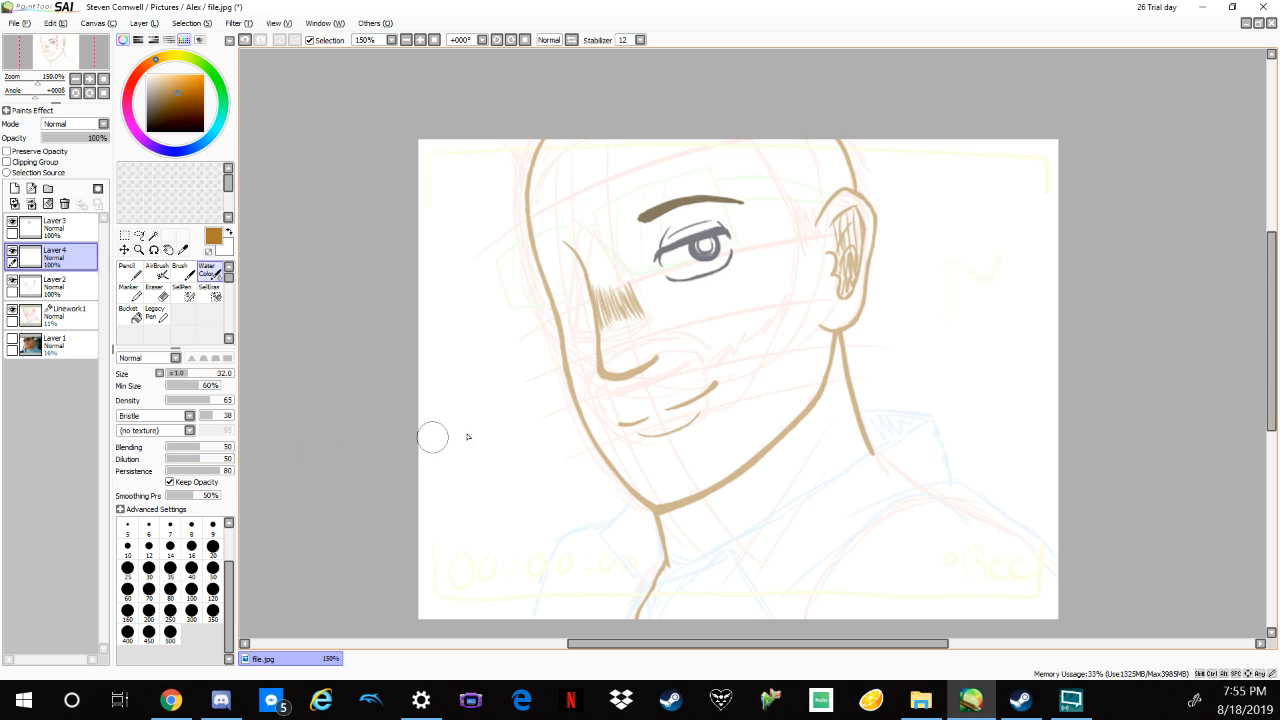
{"action": "left_click", "coordinate": [181, 415]}
{"action": "left_click", "coordinate": [169, 469]}
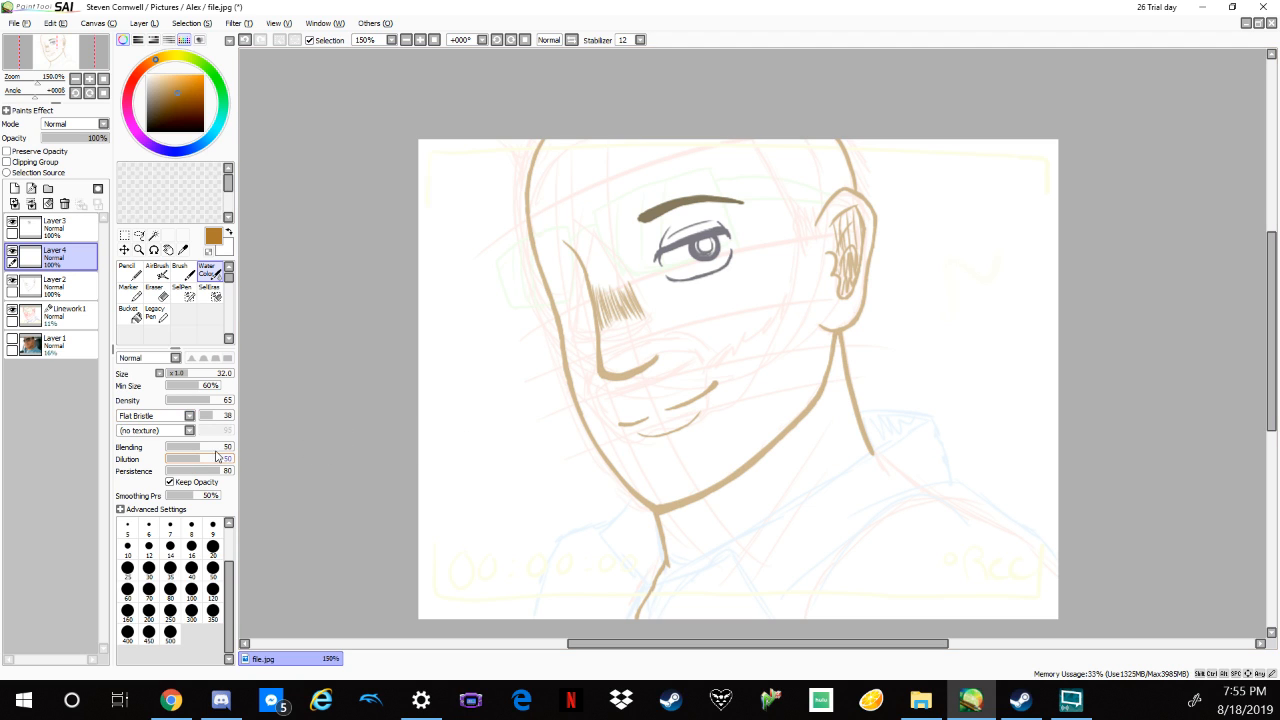
{"action": "left_click_drag", "start_coordinate": [762, 378], "coordinate": [762, 288]}
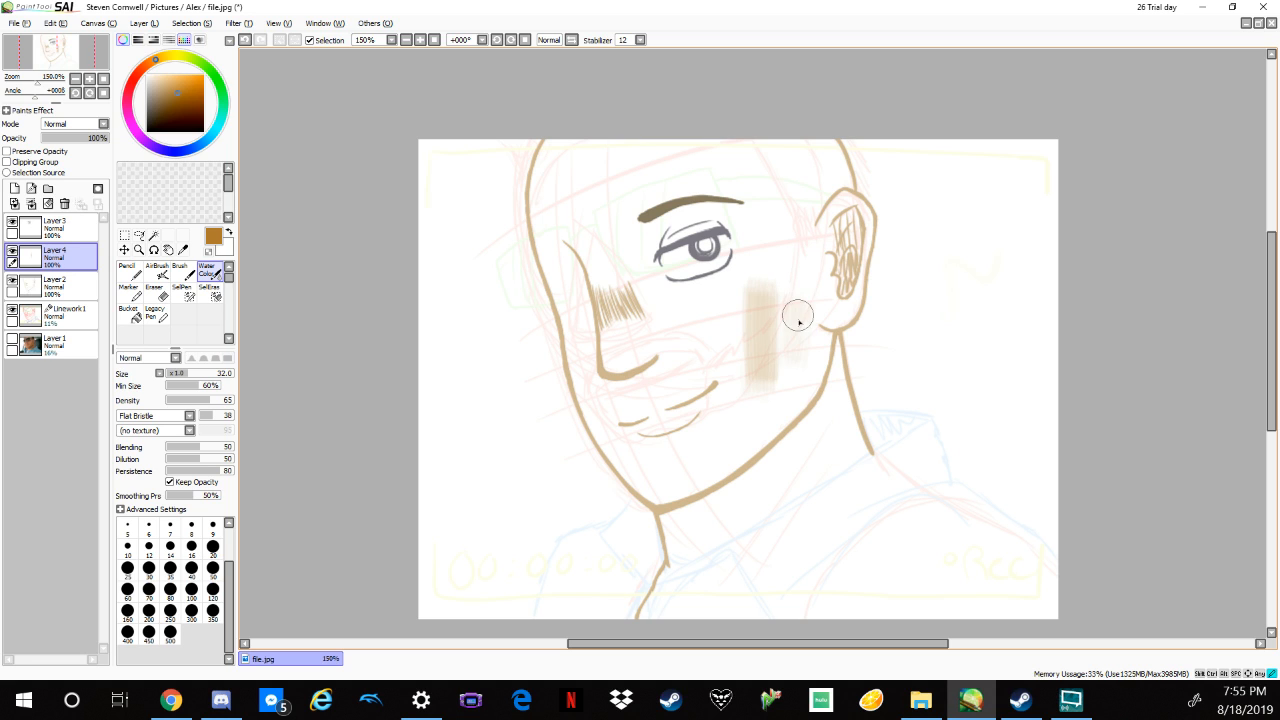
{"action": "key", "text": "ctrl+z"}
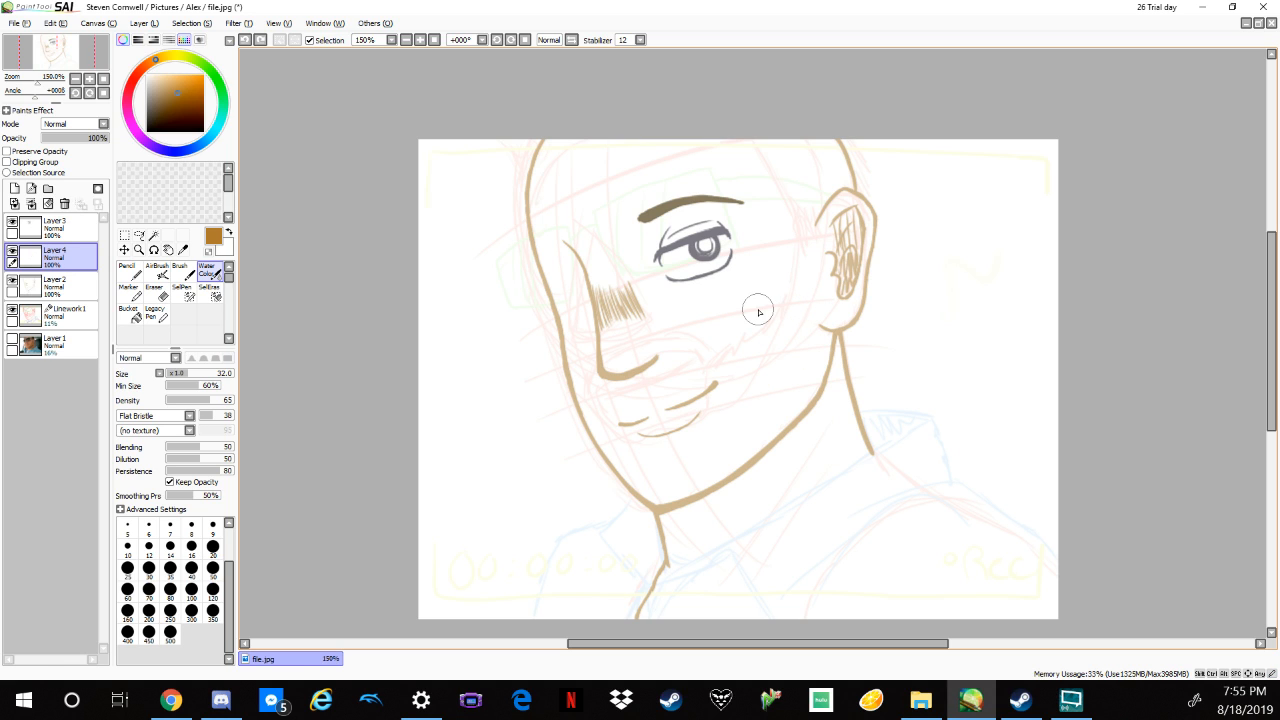
Draw short beard hairs rising from the tip of the chin on the new layer with the size 5 Pencil.
{"action": "left_click", "coordinate": [130, 272]}
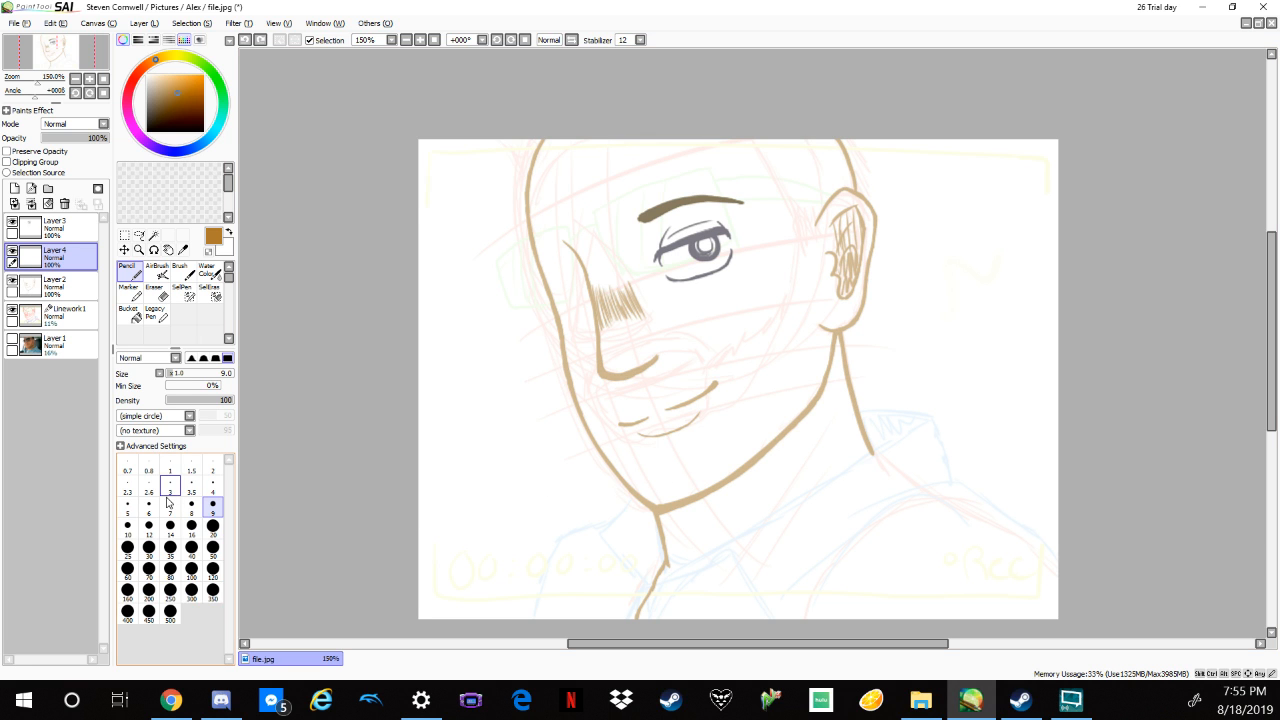
{"action": "left_click", "coordinate": [133, 512]}
{"action": "key", "text": "Page_Up"}
{"action": "key", "text": "Page_Up"}
{"action": "key", "text": "Page_Up"}
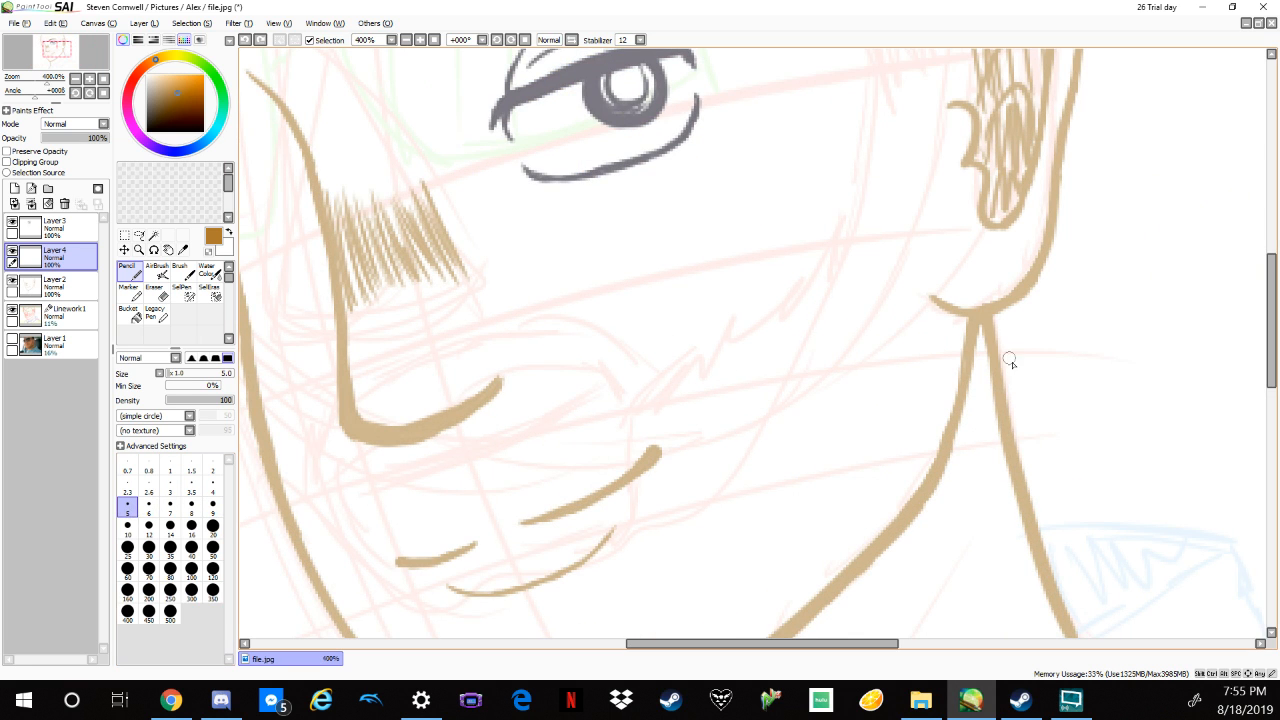
{"action": "left_click_drag", "start_coordinate": [1063, 443], "coordinate": [1107, 325]}
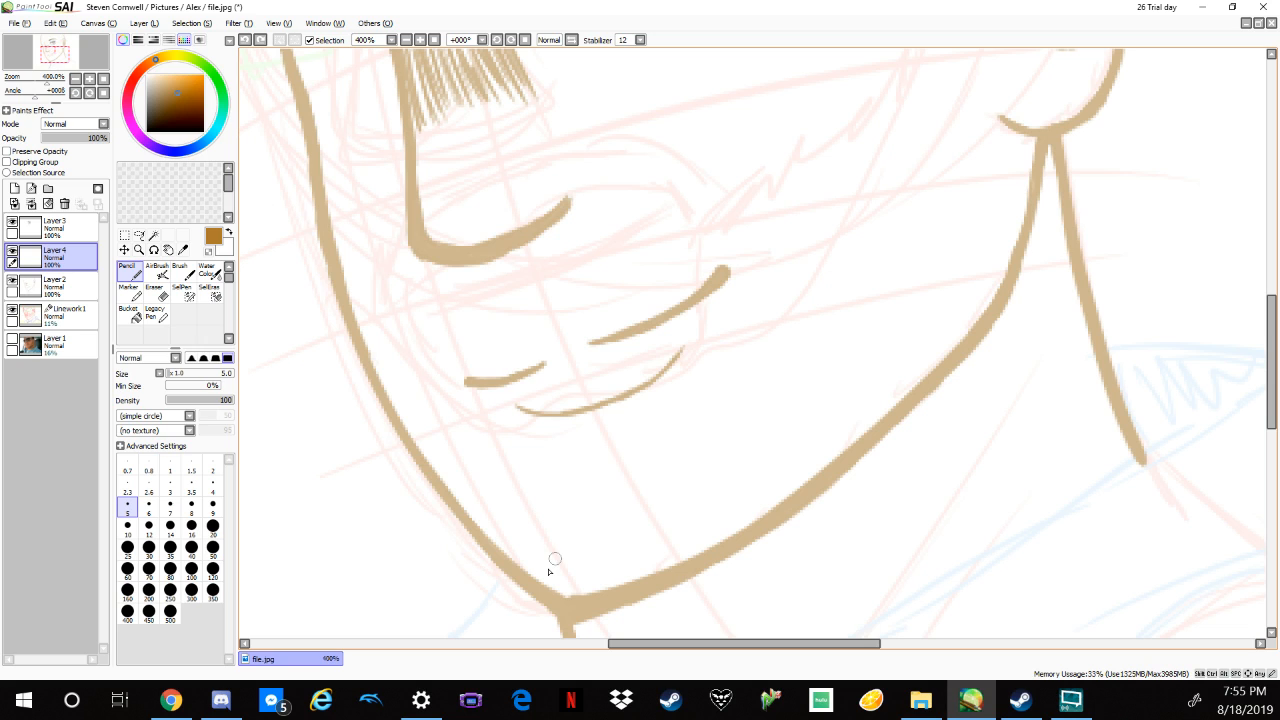
{"action": "left_click_drag", "start_coordinate": [568, 594], "coordinate": [522, 526]}
{"action": "left_click_drag", "start_coordinate": [551, 584], "coordinate": [494, 520]}
{"action": "mouse_move", "coordinate": [572, 592]}
{"action": "left_mouse_down"}
{"action": "mouse_move", "coordinate": [548, 528]}
{"action": "mouse_move", "coordinate": [566, 530]}
{"action": "left_mouse_up"}
{"action": "mouse_move", "coordinate": [572, 604]}
{"action": "left_mouse_down"}
{"action": "mouse_move", "coordinate": [540, 556]}
{"action": "mouse_move", "coordinate": [552, 536]}
{"action": "left_mouse_up"}
{"action": "mouse_move", "coordinate": [592, 598]}
{"action": "left_mouse_down"}
{"action": "mouse_move", "coordinate": [580, 528]}
{"action": "mouse_move", "coordinate": [592, 578]}
{"action": "mouse_move", "coordinate": [611, 507]}
{"action": "left_mouse_up"}
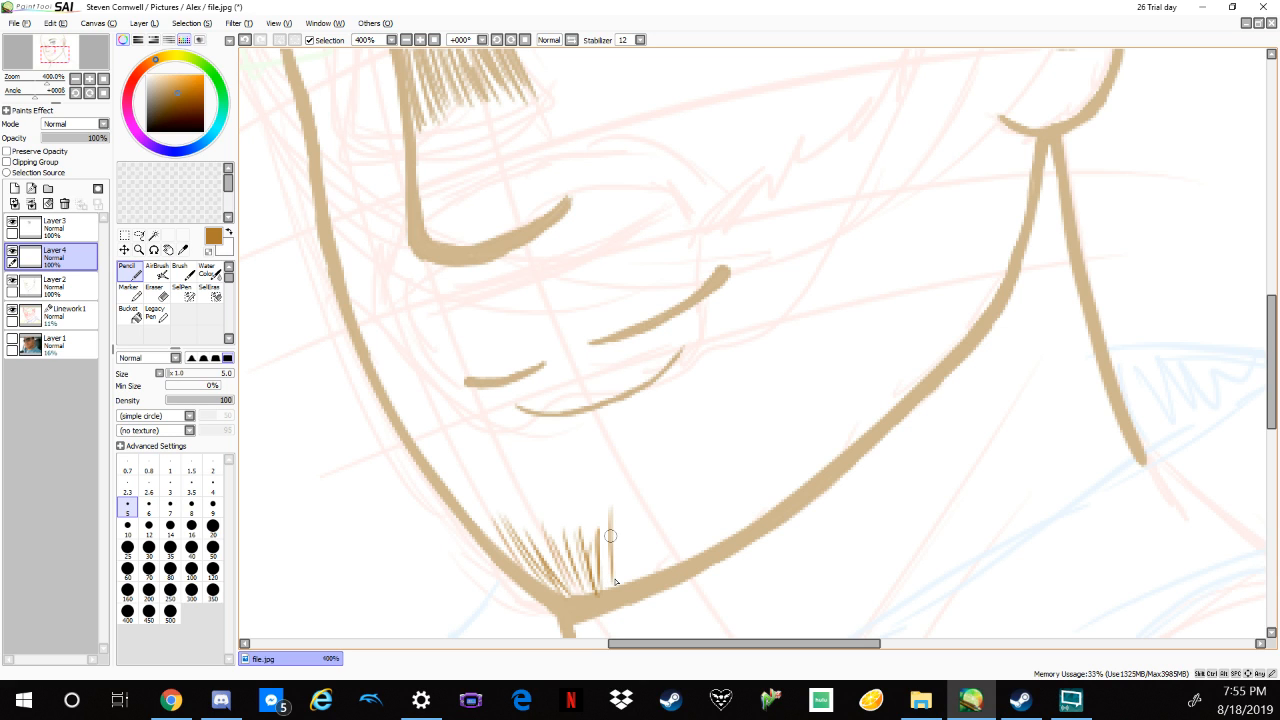
{"action": "left_click_drag", "start_coordinate": [614, 584], "coordinate": [618, 506]}
{"action": "left_click_drag", "start_coordinate": [624, 576], "coordinate": [627, 512]}
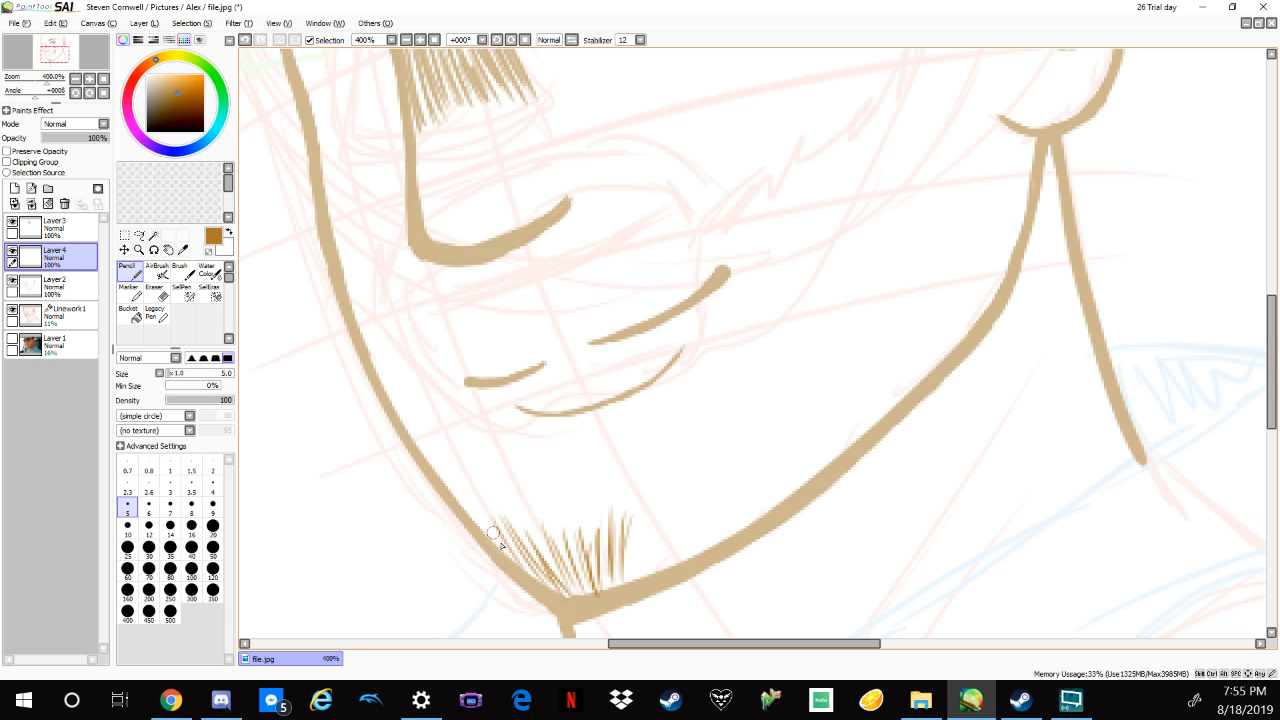
Thicken the chin hairs with more strokes at both ends of the tuft, undoing one stray stroke.
{"action": "left_click_drag", "start_coordinate": [495, 534], "coordinate": [519, 572]}
{"action": "left_click_drag", "start_coordinate": [489, 526], "coordinate": [502, 550]}
{"action": "key", "text": "ctrl+z"}
{"action": "mouse_move", "coordinate": [490, 514]}
{"action": "left_mouse_down"}
{"action": "mouse_move", "coordinate": [506, 552]}
{"action": "mouse_move", "coordinate": [558, 598]}
{"action": "left_mouse_up"}
{"action": "mouse_move", "coordinate": [614, 522]}
{"action": "left_mouse_down"}
{"action": "mouse_move", "coordinate": [600, 582]}
{"action": "mouse_move", "coordinate": [638, 582]}
{"action": "left_mouse_up"}
{"action": "left_click_drag", "start_coordinate": [655, 500], "coordinate": [642, 570]}
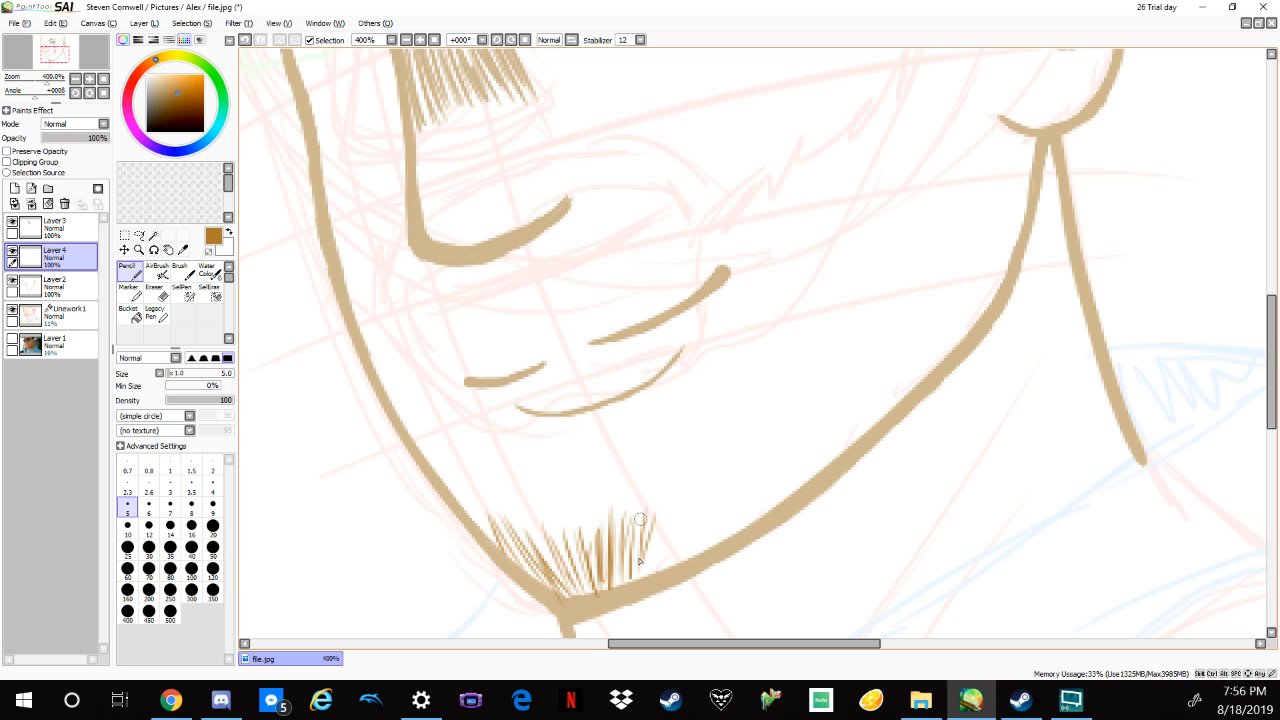
Extend the row of beard hairs along the jawline toward the ear with short slanted strokes.
{"action": "left_click_drag", "start_coordinate": [652, 506], "coordinate": [644, 566]}
{"action": "left_click_drag", "start_coordinate": [684, 496], "coordinate": [656, 568]}
{"action": "mouse_move", "coordinate": [712, 486]}
{"action": "left_mouse_down"}
{"action": "mouse_move", "coordinate": [682, 566]}
{"action": "mouse_move", "coordinate": [696, 560]}
{"action": "left_mouse_up"}
{"action": "left_click_drag", "start_coordinate": [745, 480], "coordinate": [712, 534]}
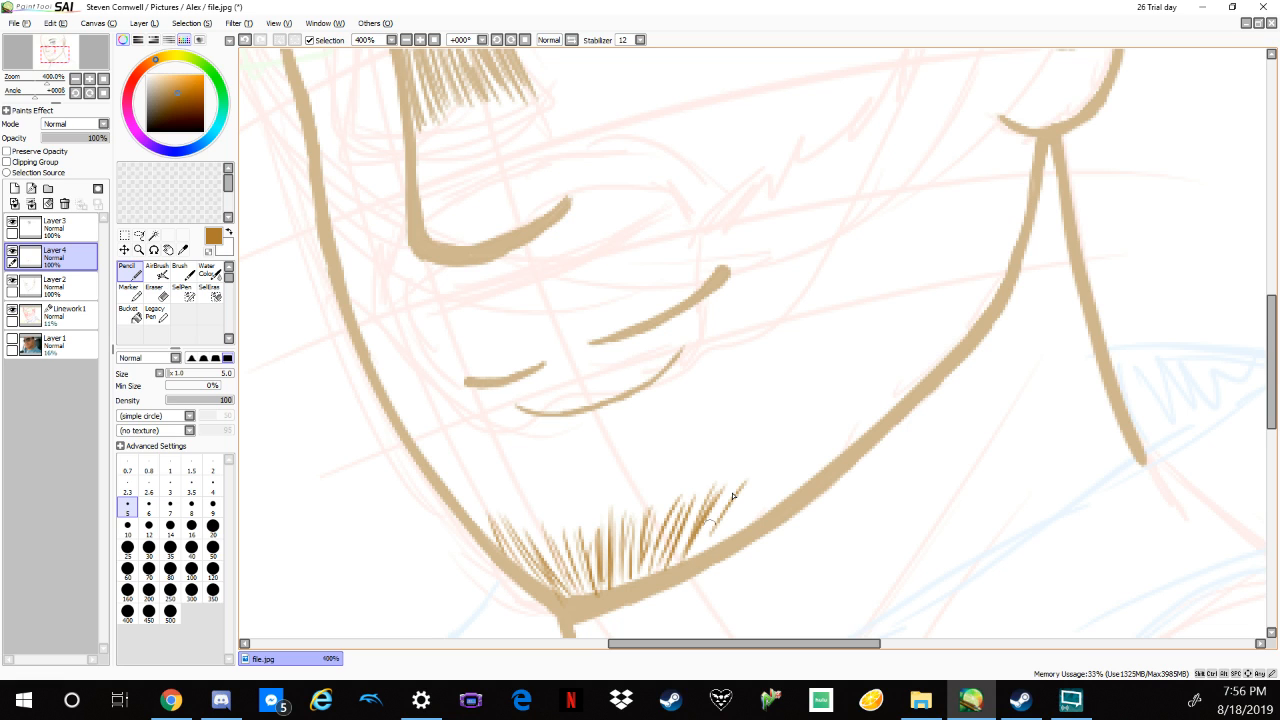
{"action": "left_click_drag", "start_coordinate": [766, 476], "coordinate": [722, 542]}
{"action": "left_click_drag", "start_coordinate": [730, 493], "coordinate": [691, 558]}
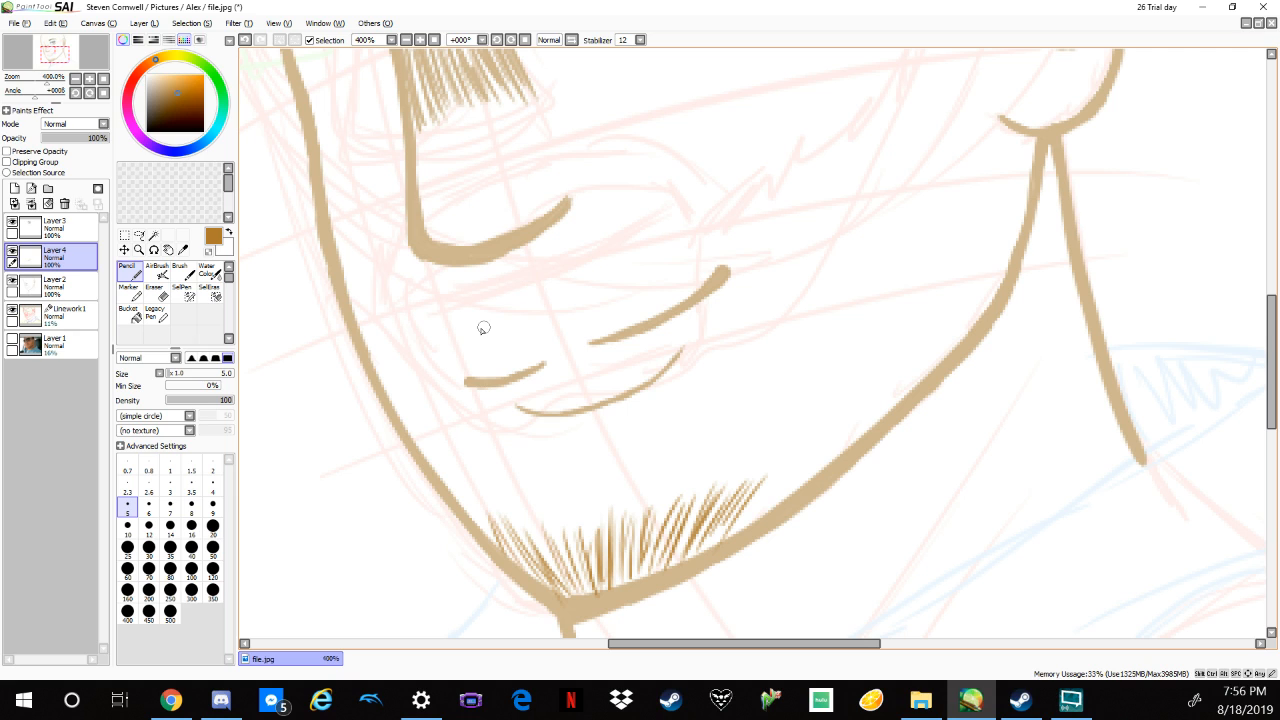
Add short moustache hairs above the upper lip and beard hairs along the far edge of the jaw.
{"action": "left_click_drag", "start_coordinate": [464, 328], "coordinate": [455, 344]}
{"action": "mouse_move", "coordinate": [474, 324]}
{"action": "left_mouse_down"}
{"action": "mouse_move", "coordinate": [460, 342]}
{"action": "mouse_move", "coordinate": [510, 336]}
{"action": "mouse_move", "coordinate": [484, 354]}
{"action": "left_mouse_up"}
{"action": "left_click_drag", "start_coordinate": [462, 332], "coordinate": [409, 406]}
{"action": "left_click_drag", "start_coordinate": [382, 360], "coordinate": [390, 398]}
{"action": "mouse_move", "coordinate": [404, 384]}
{"action": "left_mouse_down"}
{"action": "mouse_move", "coordinate": [418, 441]}
{"action": "mouse_move", "coordinate": [452, 486]}
{"action": "left_mouse_up"}
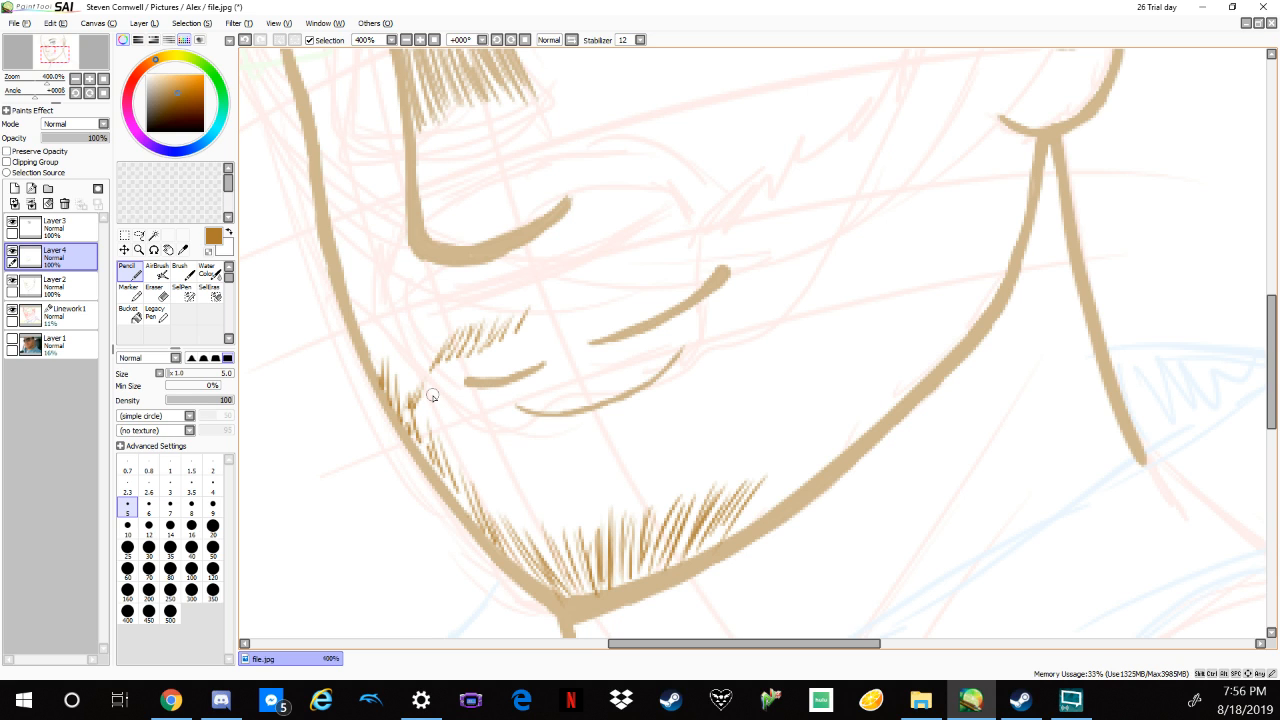
Draw a second row of beard hairs above the far jawline, from below the far mouth corner toward the chin.
{"action": "left_click_drag", "start_coordinate": [432, 396], "coordinate": [440, 450]}
{"action": "left_click_drag", "start_coordinate": [466, 420], "coordinate": [482, 505]}
{"action": "left_click_drag", "start_coordinate": [494, 440], "coordinate": [512, 518]}
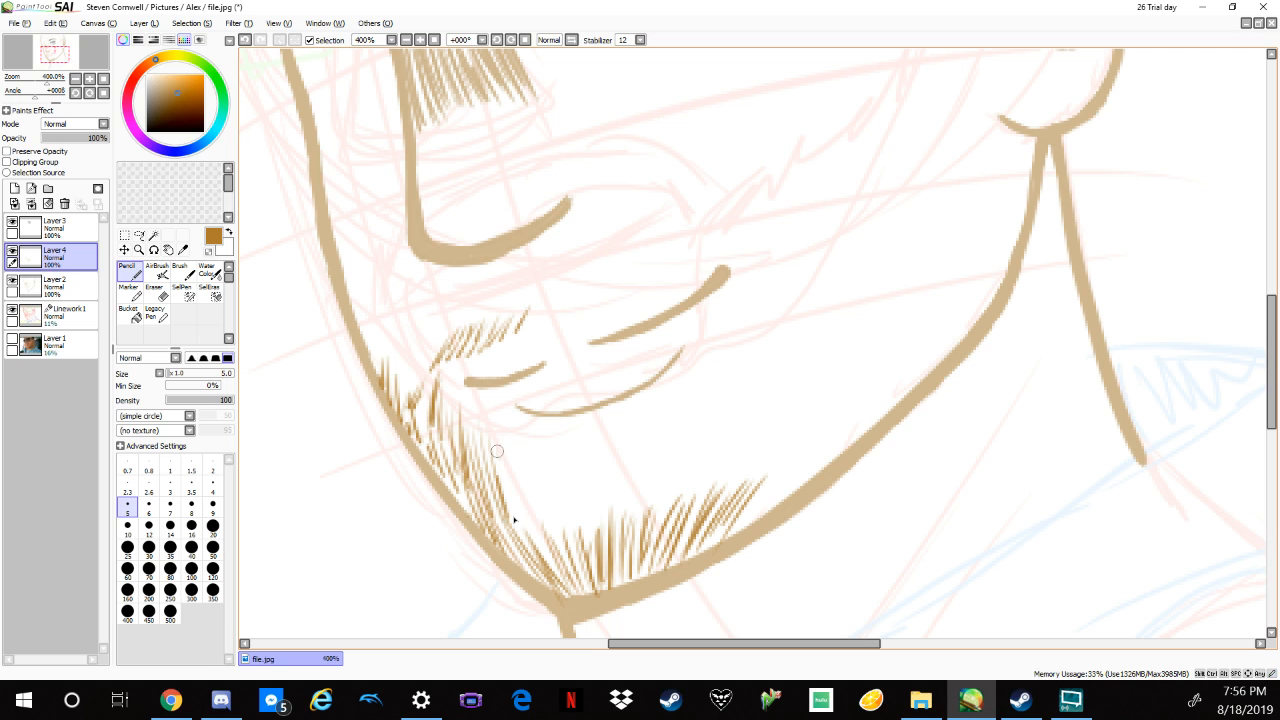
{"action": "left_click_drag", "start_coordinate": [530, 445], "coordinate": [556, 540]}
{"action": "left_click_drag", "start_coordinate": [558, 468], "coordinate": [574, 540]}
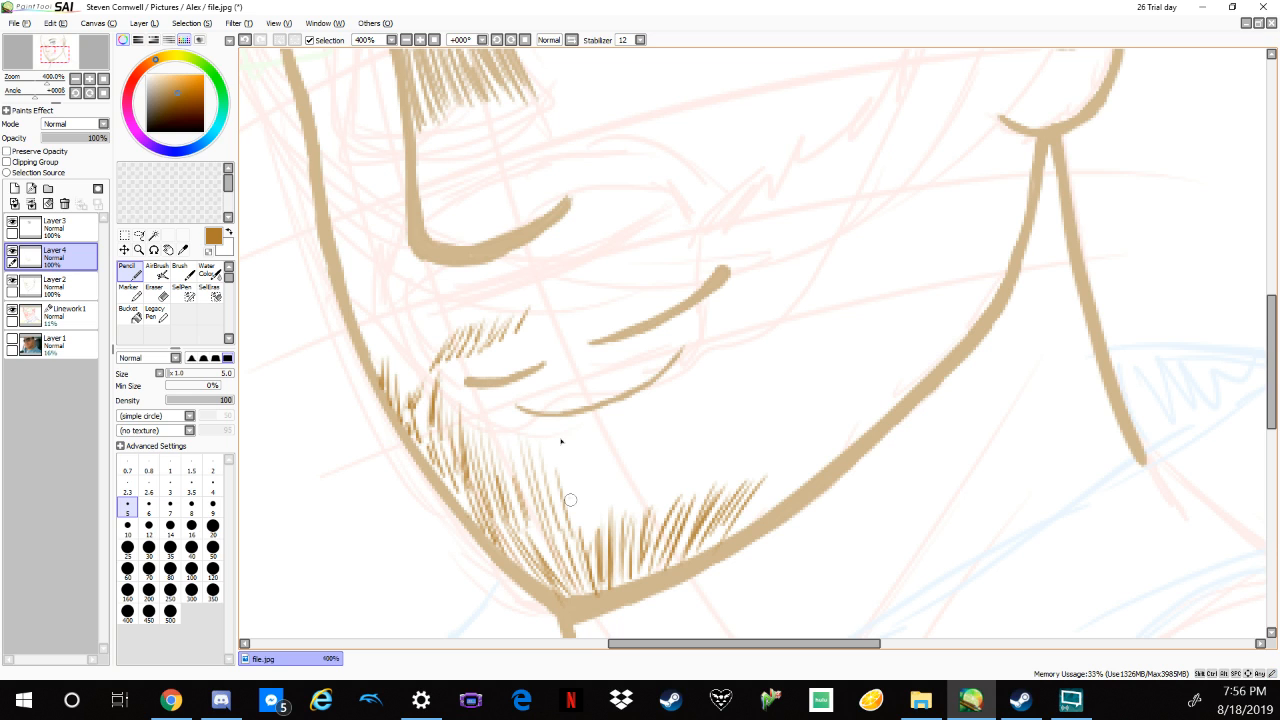
Continue the upper row of longer beard hairs across the chin beneath the lower lip.
{"action": "left_click_drag", "start_coordinate": [566, 430], "coordinate": [606, 540]}
{"action": "left_click_drag", "start_coordinate": [598, 448], "coordinate": [612, 530]}
{"action": "mouse_move", "coordinate": [638, 420]}
{"action": "left_mouse_down"}
{"action": "mouse_move", "coordinate": [654, 522]}
{"action": "mouse_move", "coordinate": [684, 505]}
{"action": "left_mouse_up"}
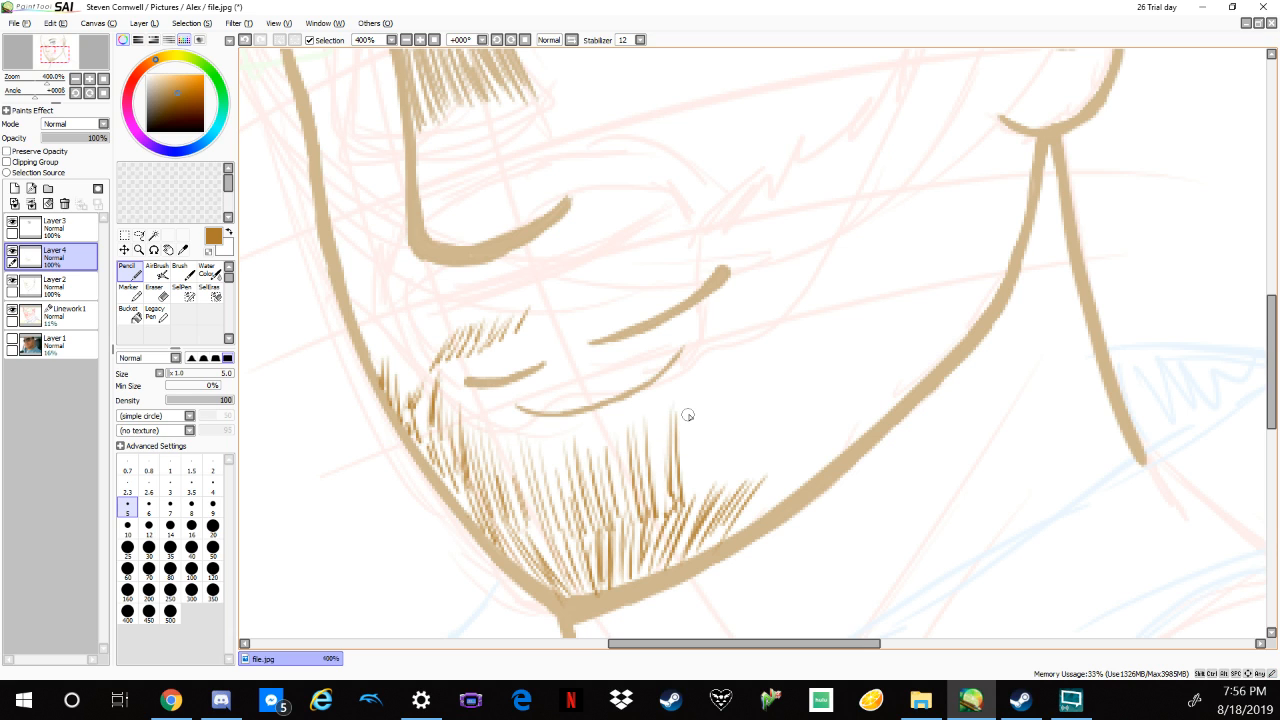
{"action": "left_click_drag", "start_coordinate": [658, 420], "coordinate": [666, 502]}
{"action": "left_click_drag", "start_coordinate": [691, 416], "coordinate": [688, 494]}
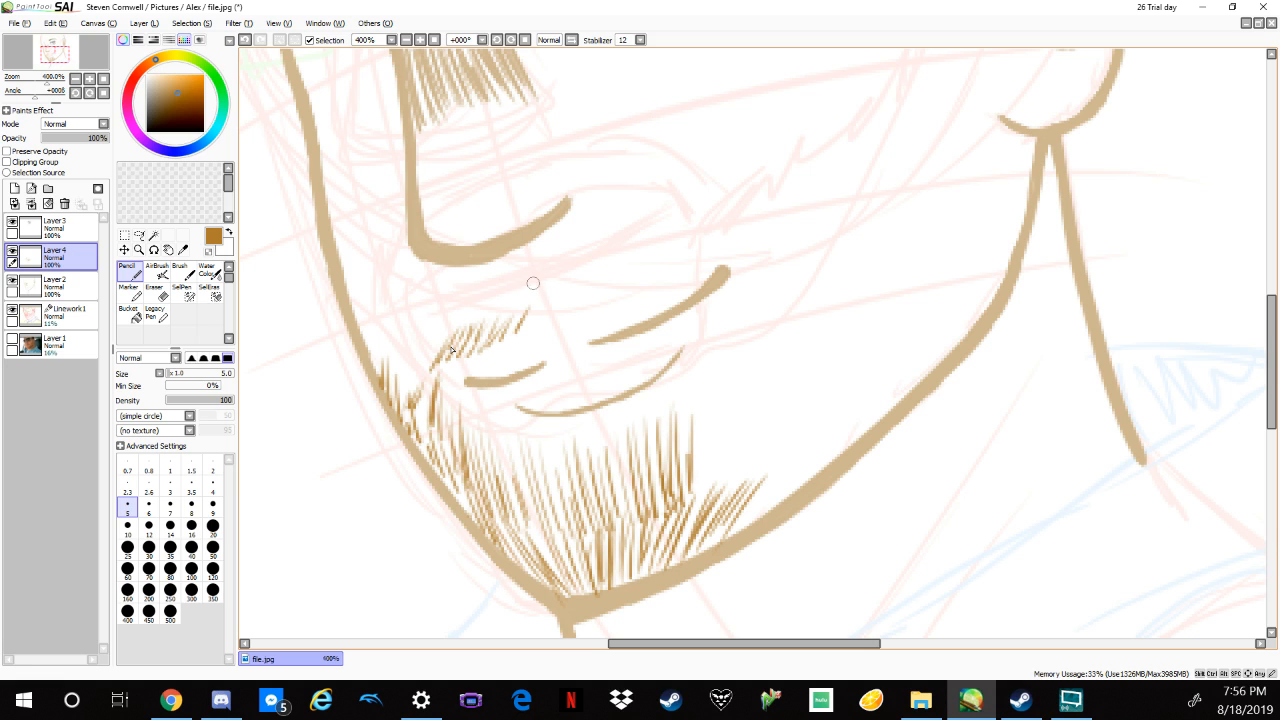
Thicken the far half of the moustache and fill the gaps between the chin hair rows with short strokes.
{"action": "left_click_drag", "start_coordinate": [435, 388], "coordinate": [446, 360]}
{"action": "left_click_drag", "start_coordinate": [527, 335], "coordinate": [549, 297]}
{"action": "left_click_drag", "start_coordinate": [501, 345], "coordinate": [526, 314]}
{"action": "left_click_drag", "start_coordinate": [477, 354], "coordinate": [502, 324]}
{"action": "mouse_move", "coordinate": [484, 448]}
{"action": "left_mouse_down"}
{"action": "mouse_move", "coordinate": [528, 552]}
{"action": "mouse_move", "coordinate": [553, 574]}
{"action": "left_mouse_up"}
{"action": "left_click_drag", "start_coordinate": [534, 508], "coordinate": [561, 580]}
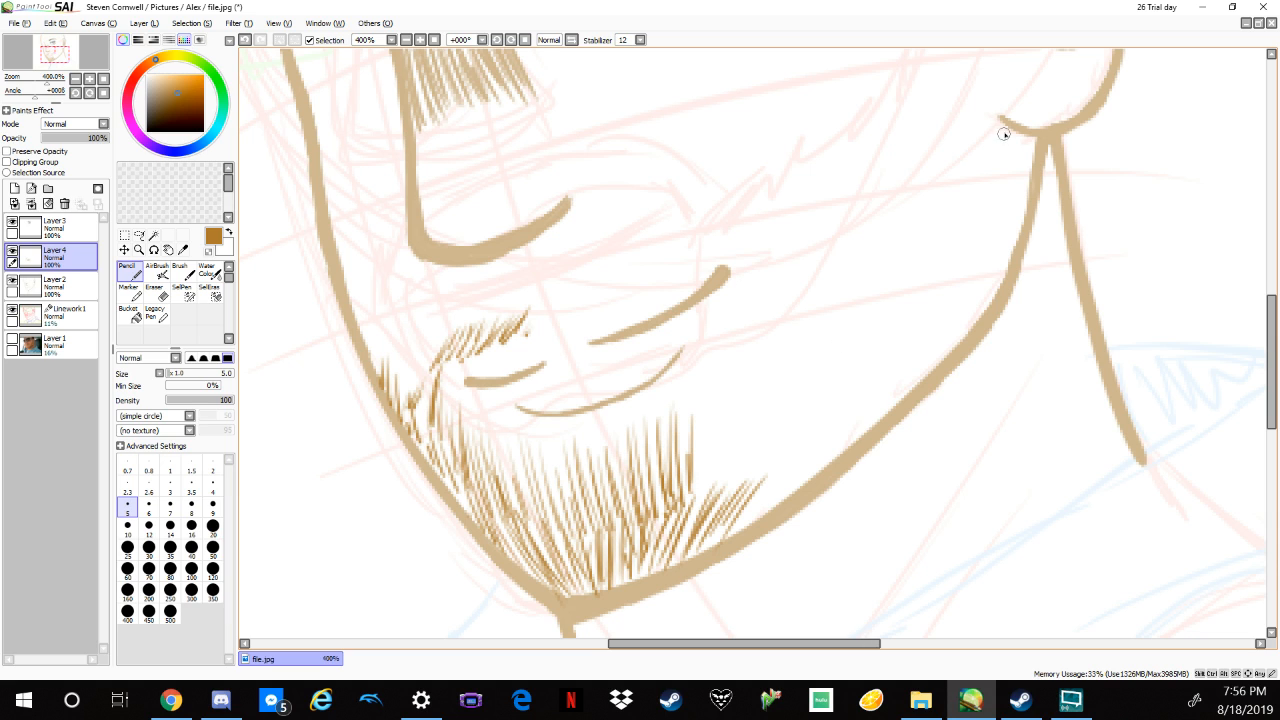
Draw near-vertical beard hairs along the jaw directly below the earlobe.
{"action": "left_click_drag", "start_coordinate": [1004, 134], "coordinate": [1027, 198]}
{"action": "left_click_drag", "start_coordinate": [1004, 154], "coordinate": [1004, 224]}
{"action": "left_click_drag", "start_coordinate": [1010, 180], "coordinate": [1000, 290]}
{"action": "left_click_drag", "start_coordinate": [1012, 214], "coordinate": [1005, 280]}
{"action": "left_click_drag", "start_coordinate": [996, 222], "coordinate": [984, 310]}
{"action": "left_click_drag", "start_coordinate": [998, 184], "coordinate": [964, 342]}
{"action": "left_click_drag", "start_coordinate": [961, 308], "coordinate": [956, 348]}
{"action": "left_click_drag", "start_coordinate": [978, 228], "coordinate": [968, 270]}
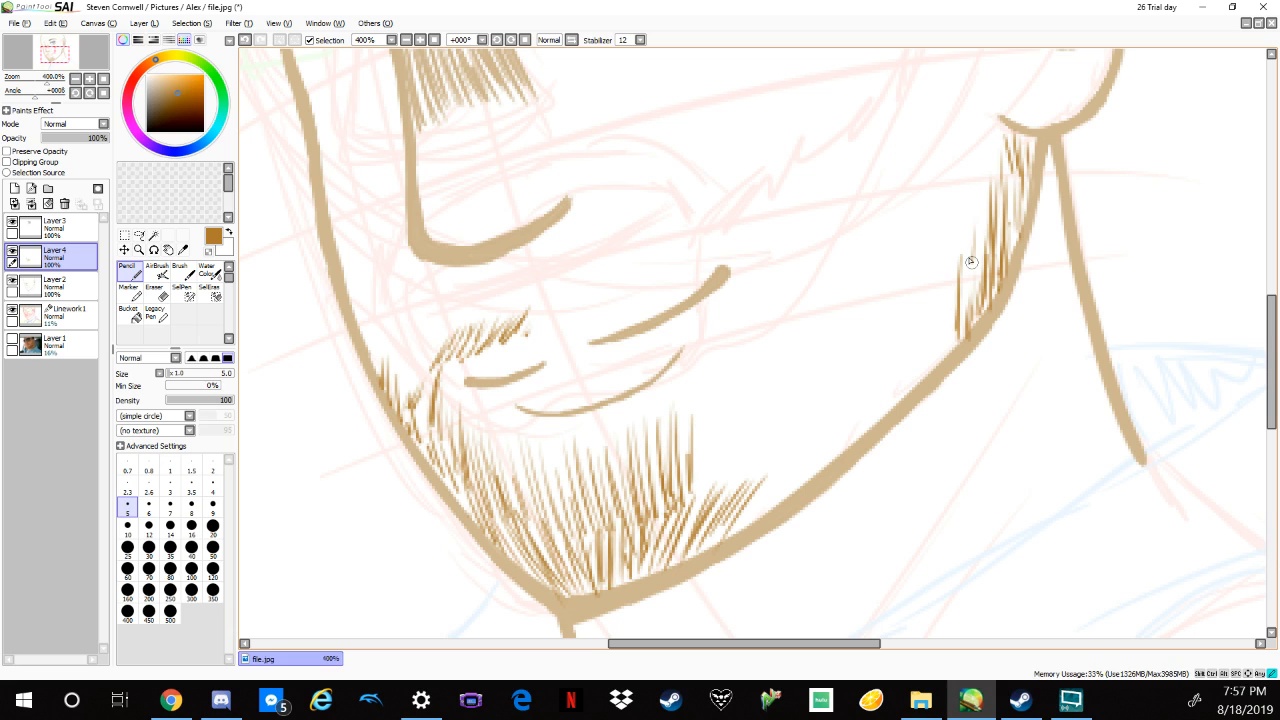
{"action": "left_click_drag", "start_coordinate": [977, 226], "coordinate": [966, 300]}
Draw a narrow sideburn of vertical hairs in front of the upper ear.
{"action": "left_click_drag", "start_coordinate": [1154, 217], "coordinate": [1141, 426]}
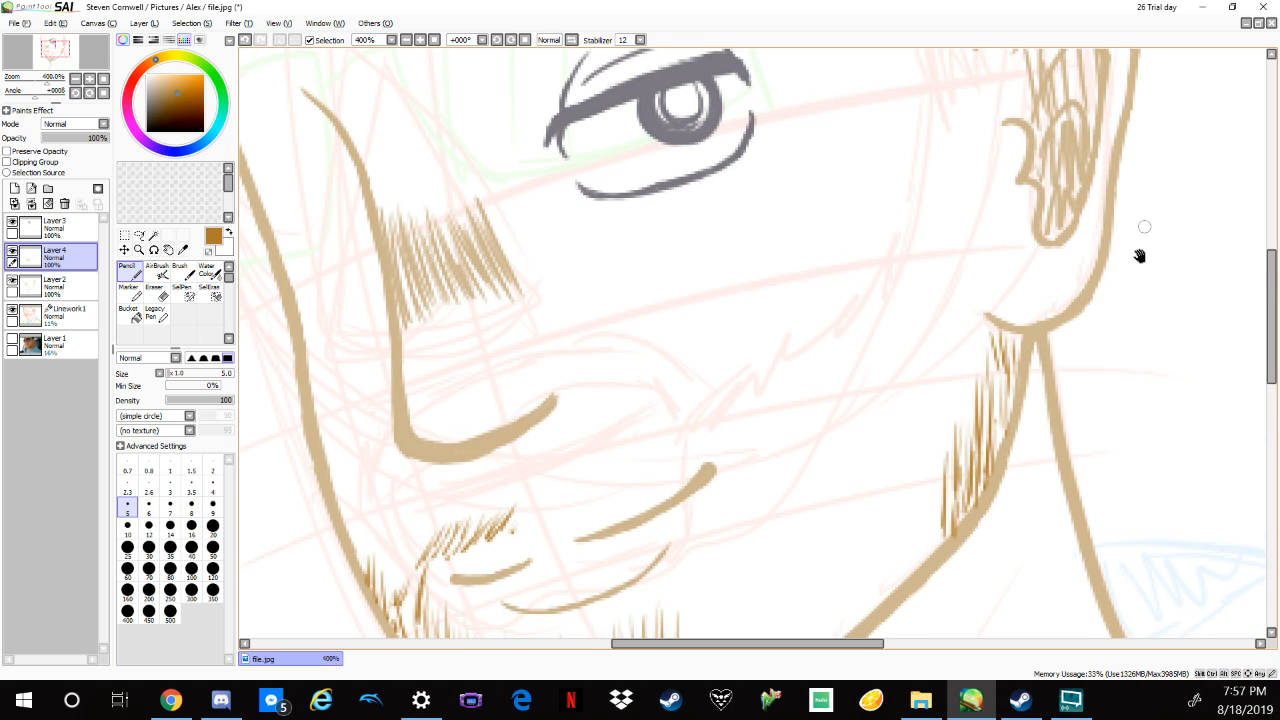
{"action": "left_click_drag", "start_coordinate": [1138, 256], "coordinate": [1124, 310]}
{"action": "left_click_drag", "start_coordinate": [917, 100], "coordinate": [922, 165]}
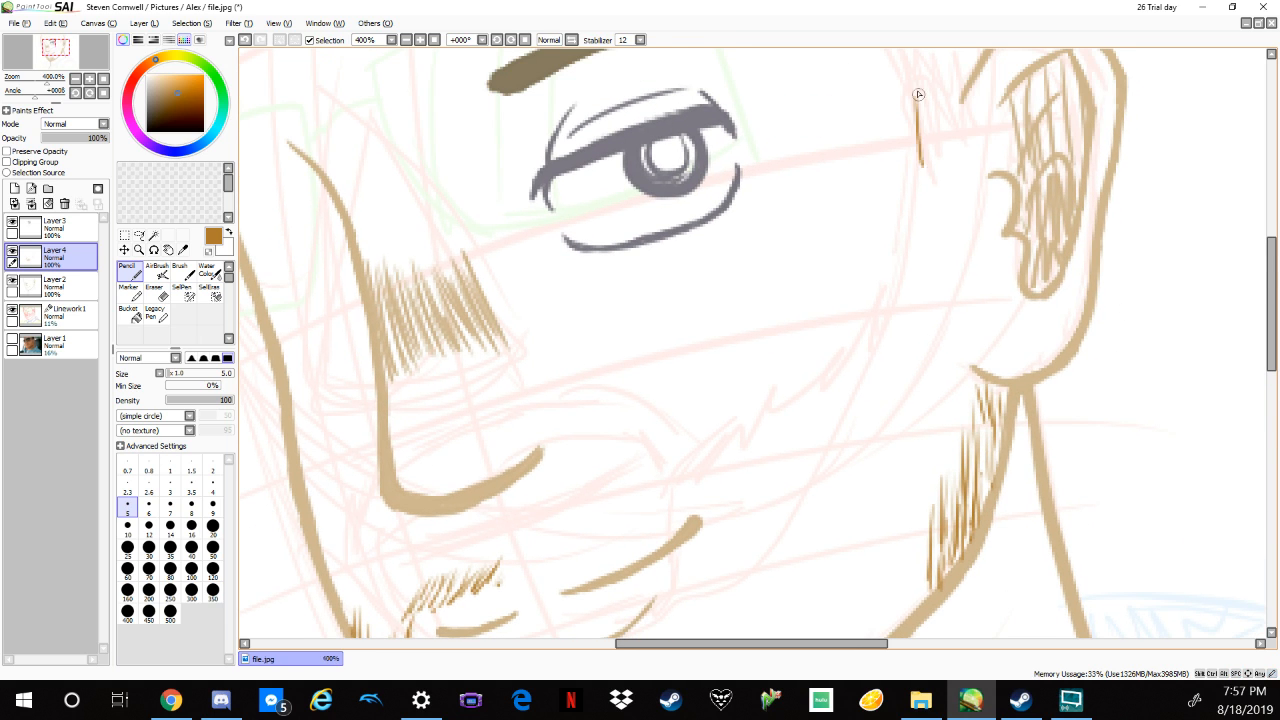
{"action": "left_click_drag", "start_coordinate": [928, 96], "coordinate": [930, 165]}
{"action": "mouse_move", "coordinate": [942, 92]}
{"action": "left_mouse_down"}
{"action": "mouse_move", "coordinate": [944, 162]}
{"action": "mouse_move", "coordinate": [958, 160]}
{"action": "left_mouse_up"}
{"action": "left_click_drag", "start_coordinate": [937, 100], "coordinate": [922, 245]}
{"action": "mouse_move", "coordinate": [950, 152]}
{"action": "left_mouse_down"}
{"action": "mouse_move", "coordinate": [935, 245]}
{"action": "mouse_move", "coordinate": [953, 200]}
{"action": "left_mouse_up"}
{"action": "left_click_drag", "start_coordinate": [955, 150], "coordinate": [952, 250]}
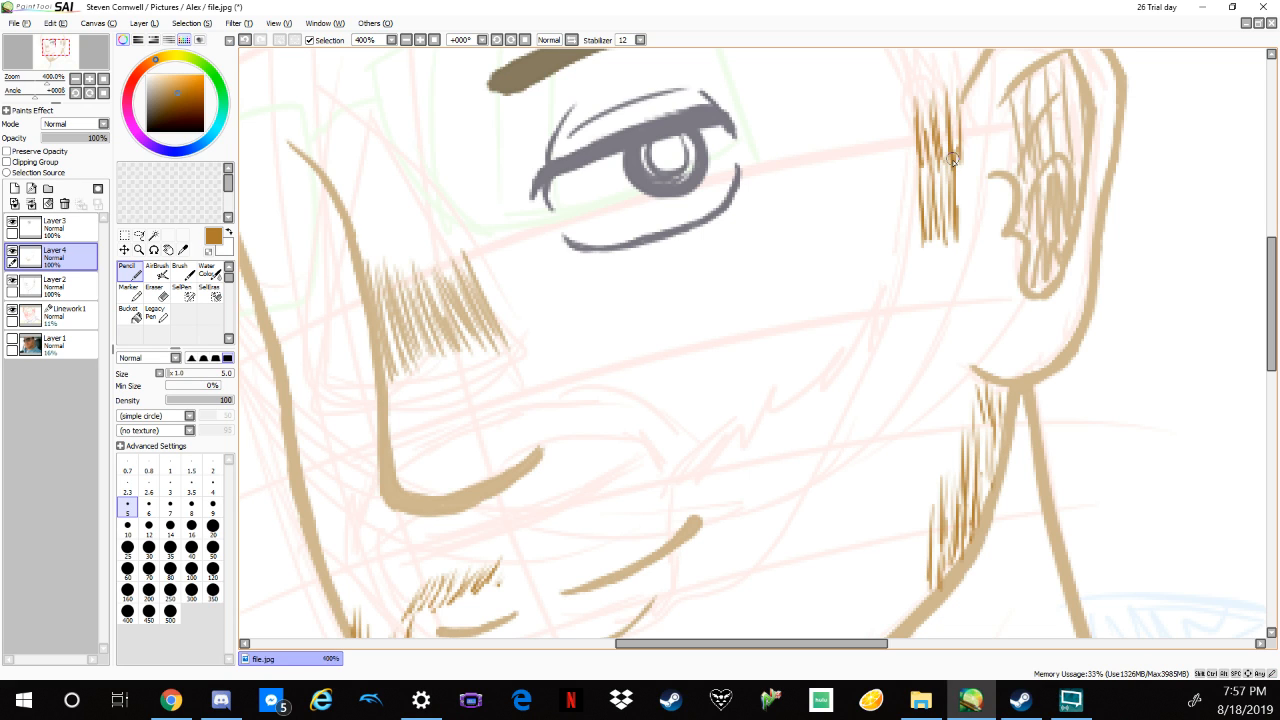
Extend the sideburn down past the earlobe with overlapping strokes so it joins the jaw hairs.
{"action": "mouse_move", "coordinate": [966, 162]}
{"action": "left_mouse_down"}
{"action": "mouse_move", "coordinate": [964, 390]}
{"action": "mouse_move", "coordinate": [978, 420]}
{"action": "left_mouse_up"}
{"action": "left_click_drag", "start_coordinate": [914, 210], "coordinate": [917, 262]}
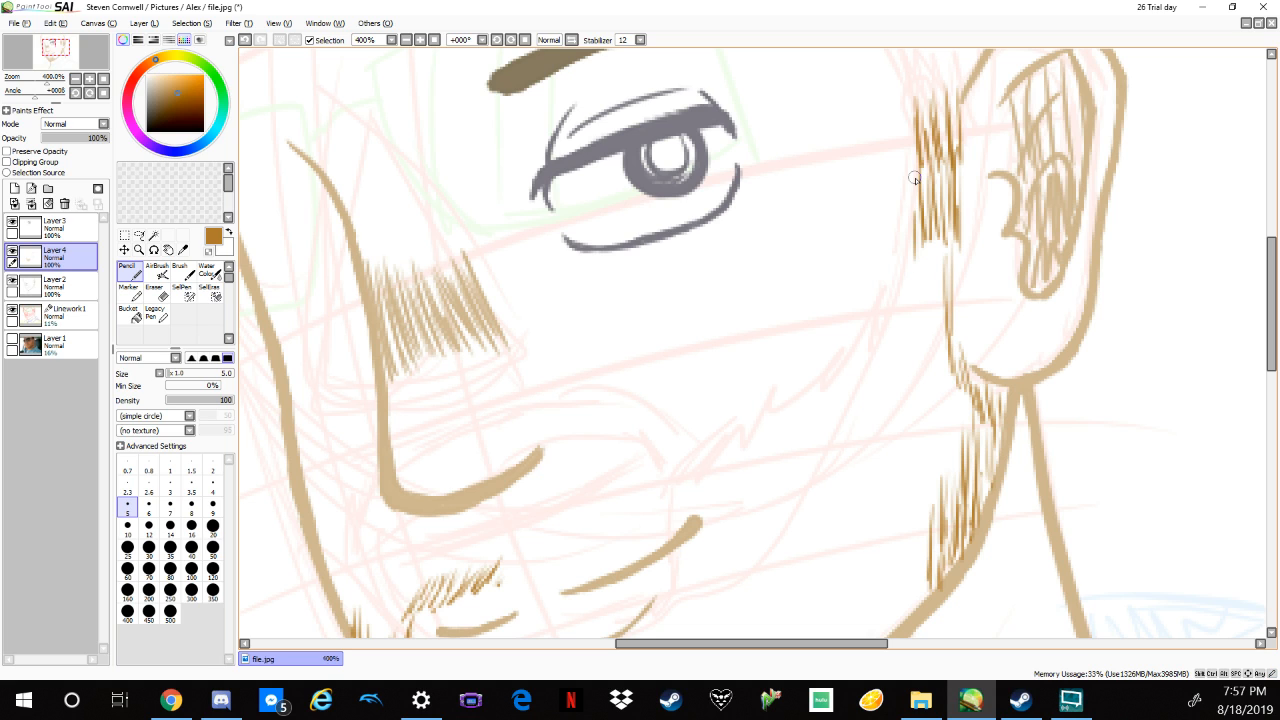
{"action": "mouse_move", "coordinate": [914, 178]}
{"action": "left_mouse_down"}
{"action": "mouse_move", "coordinate": [878, 344]}
{"action": "mouse_move", "coordinate": [912, 256]}
{"action": "left_mouse_up"}
{"action": "mouse_move", "coordinate": [912, 334]}
{"action": "left_mouse_down"}
{"action": "mouse_move", "coordinate": [936, 244]}
{"action": "mouse_move", "coordinate": [926, 254]}
{"action": "mouse_move", "coordinate": [938, 246]}
{"action": "mouse_move", "coordinate": [946, 328]}
{"action": "left_mouse_up"}
{"action": "left_click_drag", "start_coordinate": [926, 284], "coordinate": [940, 455]}
{"action": "left_click_drag", "start_coordinate": [965, 380], "coordinate": [972, 455]}
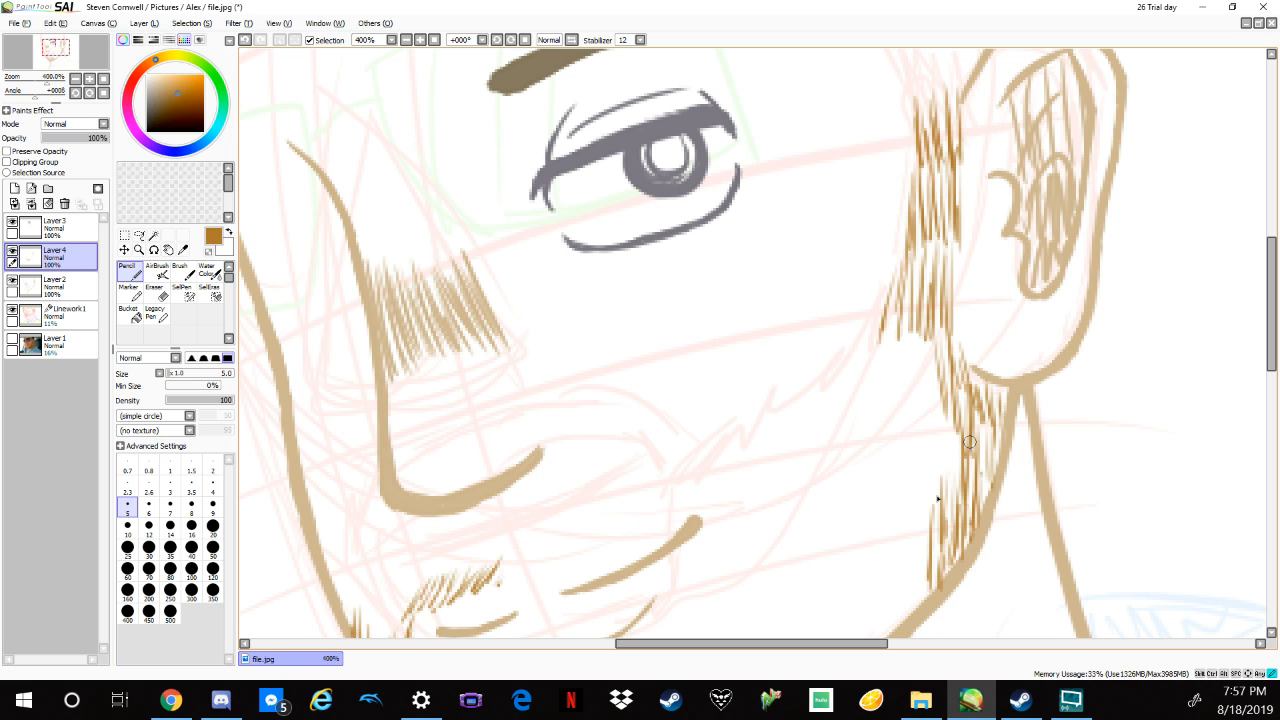
{"action": "left_click_drag", "start_coordinate": [946, 410], "coordinate": [935, 495]}
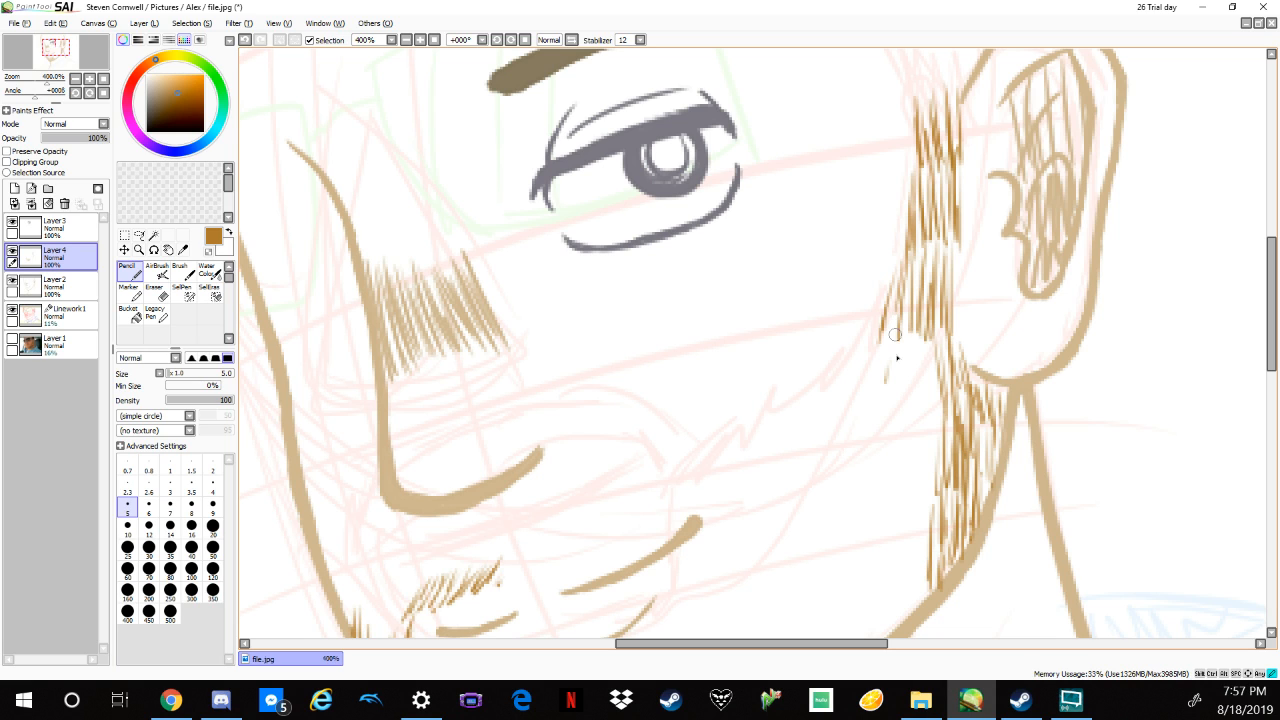
Widen the lower sideburn onto the cheek with rows of vertical hairs.
{"action": "left_click_drag", "start_coordinate": [892, 335], "coordinate": [888, 385]}
{"action": "left_click_drag", "start_coordinate": [902, 345], "coordinate": [906, 399]}
{"action": "left_click_drag", "start_coordinate": [928, 320], "coordinate": [934, 404]}
{"action": "left_click_drag", "start_coordinate": [897, 315], "coordinate": [902, 450]}
{"action": "mouse_move", "coordinate": [908, 385]}
{"action": "left_mouse_down"}
{"action": "mouse_move", "coordinate": [925, 465]}
{"action": "mouse_move", "coordinate": [945, 480]}
{"action": "left_mouse_up"}
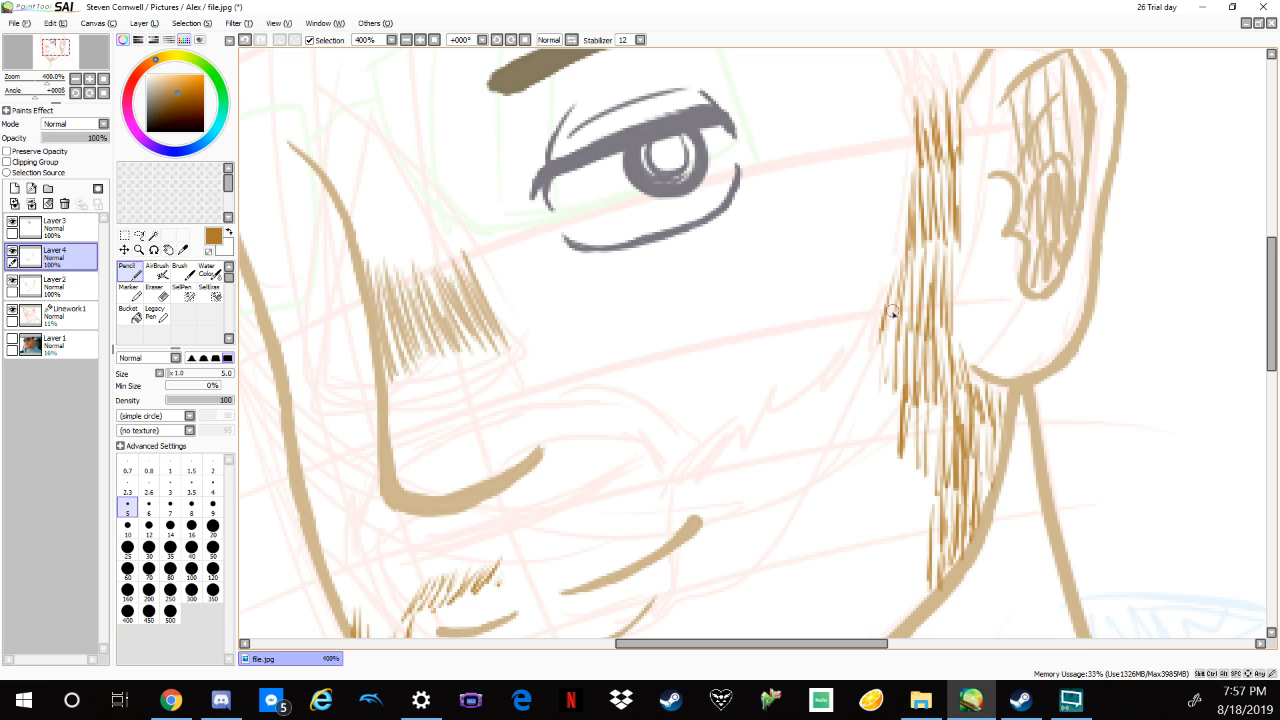
{"action": "left_click_drag", "start_coordinate": [882, 342], "coordinate": [879, 440]}
{"action": "left_click_drag", "start_coordinate": [889, 364], "coordinate": [893, 504]}
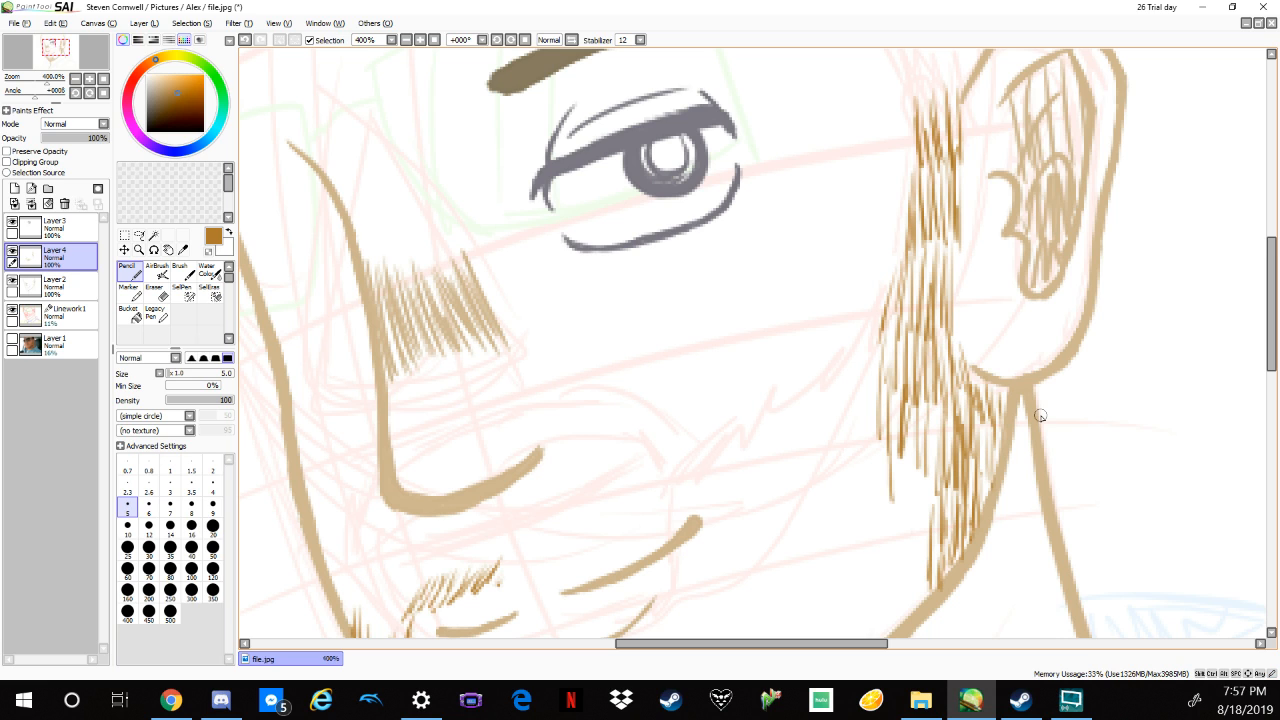
Thicken the hairs around the far mouth corner and add strokes along the upper edge of the chin beard.
{"action": "mouse_move", "coordinate": [1100, 449]}
{"action": "left_mouse_down"}
{"action": "mouse_move", "coordinate": [1143, 337]}
{"action": "mouse_move", "coordinate": [1130, 320]}
{"action": "left_mouse_up"}
{"action": "left_click_drag", "start_coordinate": [446, 468], "coordinate": [432, 506]}
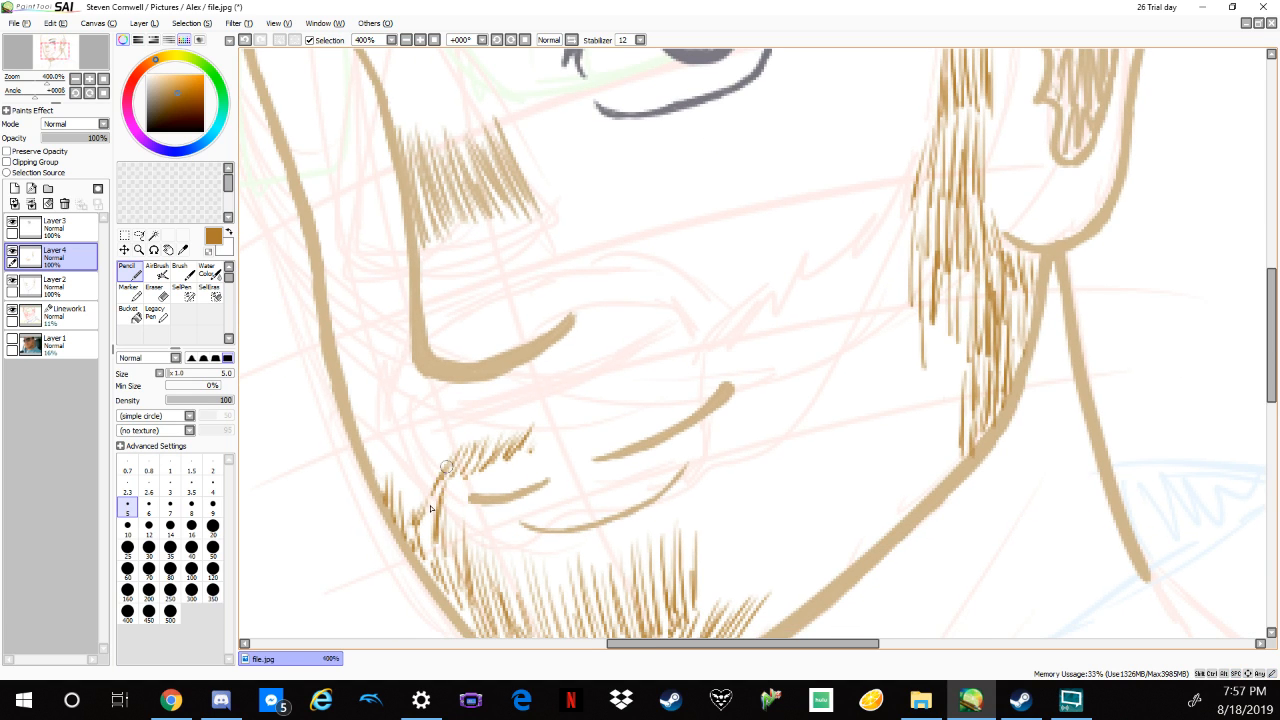
{"action": "mouse_move", "coordinate": [487, 451]}
{"action": "left_mouse_down"}
{"action": "mouse_move", "coordinate": [471, 484]}
{"action": "mouse_move", "coordinate": [410, 515]}
{"action": "left_mouse_up"}
{"action": "left_click_drag", "start_coordinate": [488, 526], "coordinate": [466, 586]}
{"action": "left_click_drag", "start_coordinate": [530, 542], "coordinate": [508, 598]}
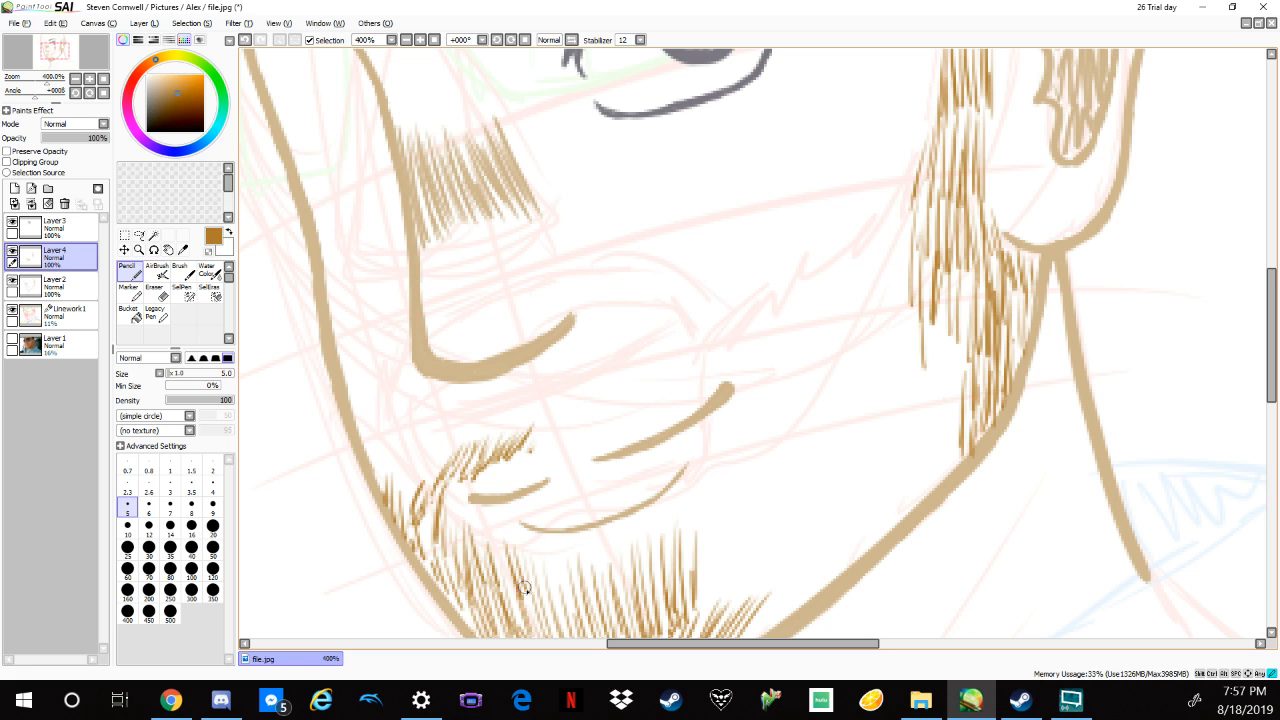
Fill the gaps in the chin beard below the lower lip with short slanted hairs.
{"action": "left_click_drag", "start_coordinate": [540, 536], "coordinate": [497, 613]}
{"action": "left_click_drag", "start_coordinate": [555, 546], "coordinate": [527, 610]}
{"action": "mouse_move", "coordinate": [575, 545]}
{"action": "left_mouse_down"}
{"action": "mouse_move", "coordinate": [551, 598]}
{"action": "mouse_move", "coordinate": [584, 598]}
{"action": "left_mouse_up"}
{"action": "left_click_drag", "start_coordinate": [602, 550], "coordinate": [570, 599]}
{"action": "mouse_move", "coordinate": [621, 541]}
{"action": "left_mouse_down"}
{"action": "mouse_move", "coordinate": [594, 599]}
{"action": "mouse_move", "coordinate": [553, 630]}
{"action": "left_mouse_up"}
{"action": "left_click_drag", "start_coordinate": [489, 586], "coordinate": [464, 622]}
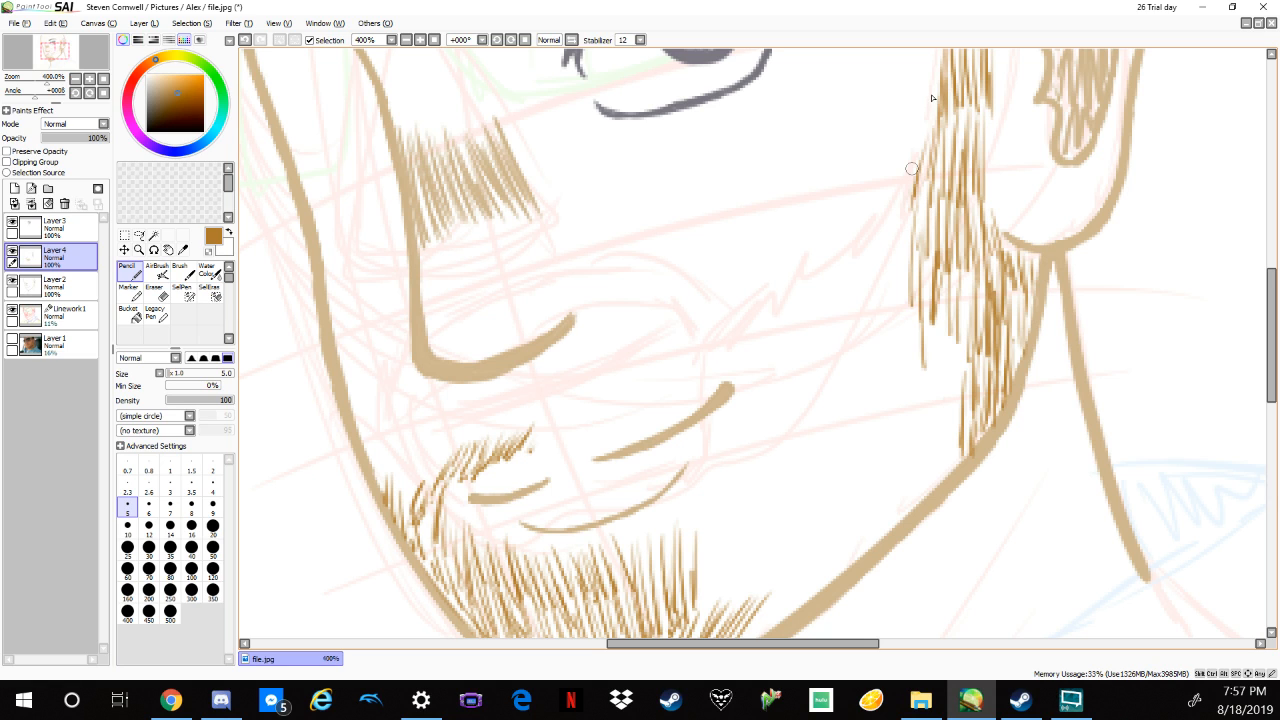
Draw the upper edge of the cheek beard as slanted hairs curving from the sideburn toward the mouth.
{"action": "left_click_drag", "start_coordinate": [935, 96], "coordinate": [862, 240]}
{"action": "left_click_drag", "start_coordinate": [826, 278], "coordinate": [808, 310]}
{"action": "left_click_drag", "start_coordinate": [828, 248], "coordinate": [794, 314]}
{"action": "left_click_drag", "start_coordinate": [868, 226], "coordinate": [802, 316]}
{"action": "left_click_drag", "start_coordinate": [810, 270], "coordinate": [782, 322]}
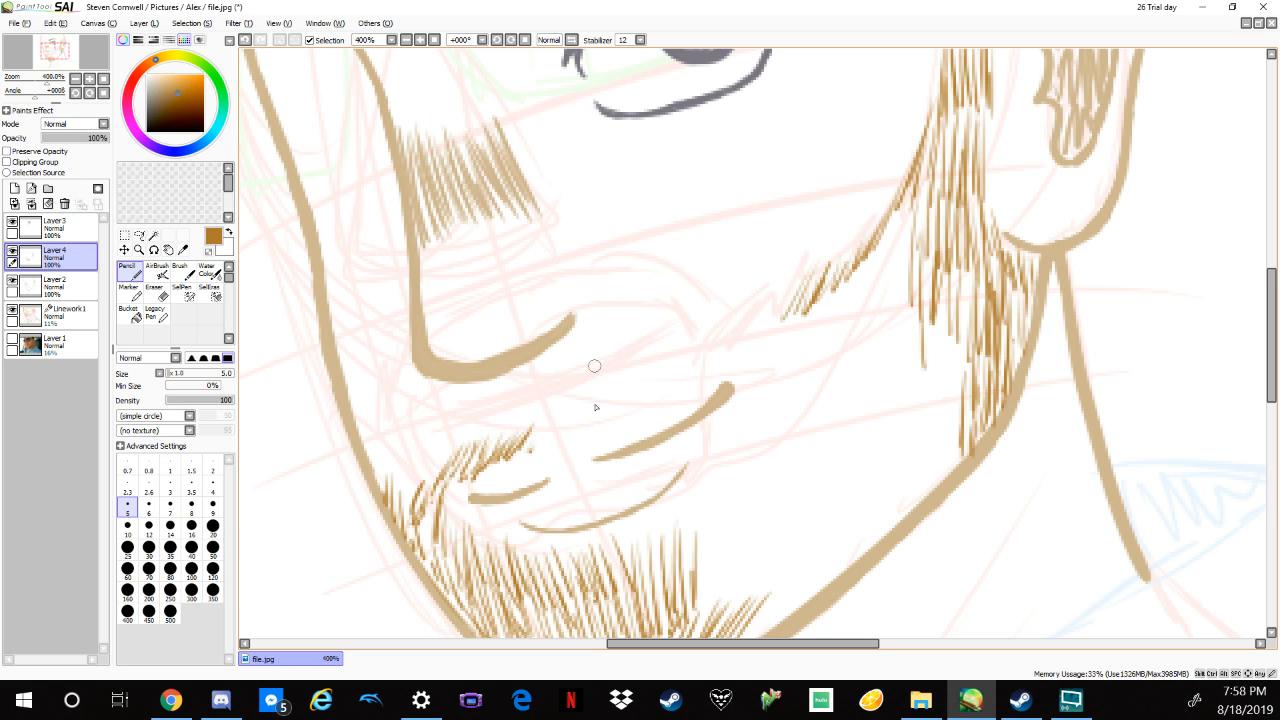
Draw the near half of the moustache above the upper lip and join it to the cheek beard's edge.
{"action": "mouse_move", "coordinate": [620, 404]}
{"action": "left_mouse_down"}
{"action": "mouse_move", "coordinate": [588, 416]}
{"action": "mouse_move", "coordinate": [664, 390]}
{"action": "left_mouse_up"}
{"action": "mouse_move", "coordinate": [710, 371]}
{"action": "left_mouse_down"}
{"action": "mouse_move", "coordinate": [686, 386]}
{"action": "mouse_move", "coordinate": [700, 378]}
{"action": "left_mouse_up"}
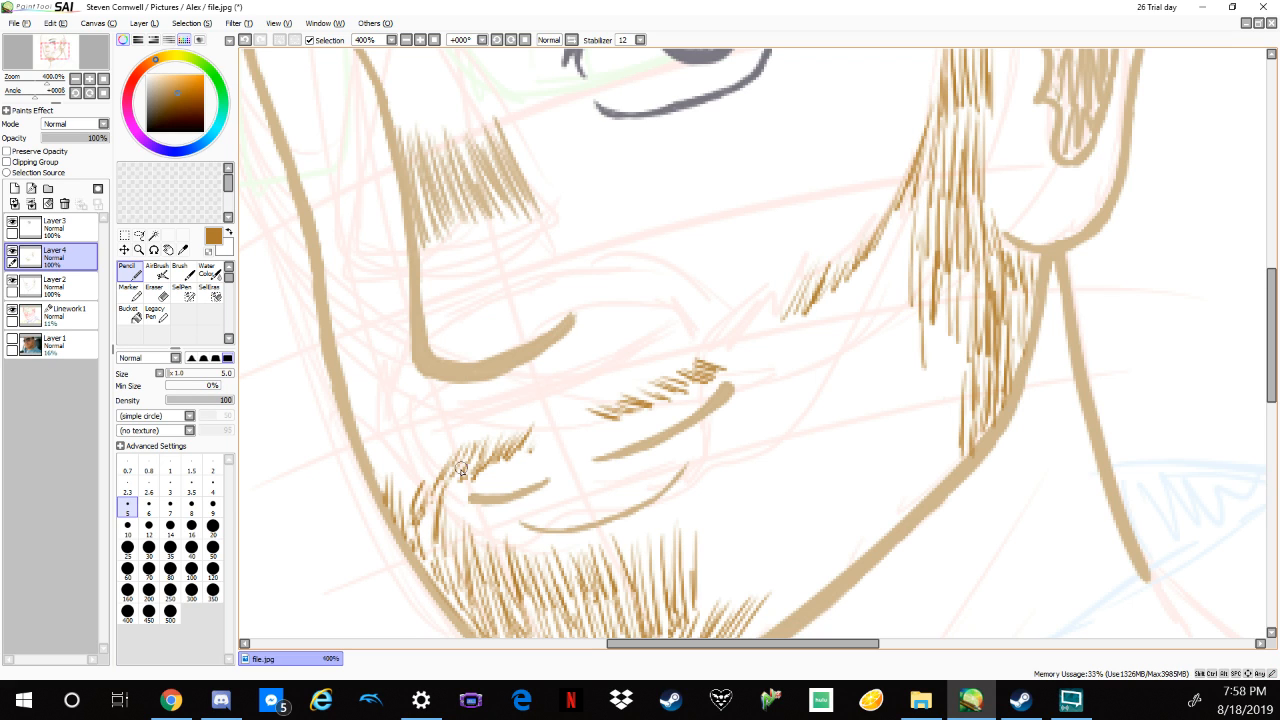
{"action": "left_click_drag", "start_coordinate": [461, 471], "coordinate": [452, 500]}
{"action": "mouse_move", "coordinate": [598, 410]}
{"action": "left_mouse_down"}
{"action": "mouse_move", "coordinate": [586, 418]}
{"action": "mouse_move", "coordinate": [596, 422]}
{"action": "left_mouse_up"}
{"action": "mouse_move", "coordinate": [798, 282]}
{"action": "left_mouse_down"}
{"action": "mouse_move", "coordinate": [730, 350]}
{"action": "mouse_move", "coordinate": [716, 344]}
{"action": "mouse_move", "coordinate": [710, 370]}
{"action": "left_mouse_up"}
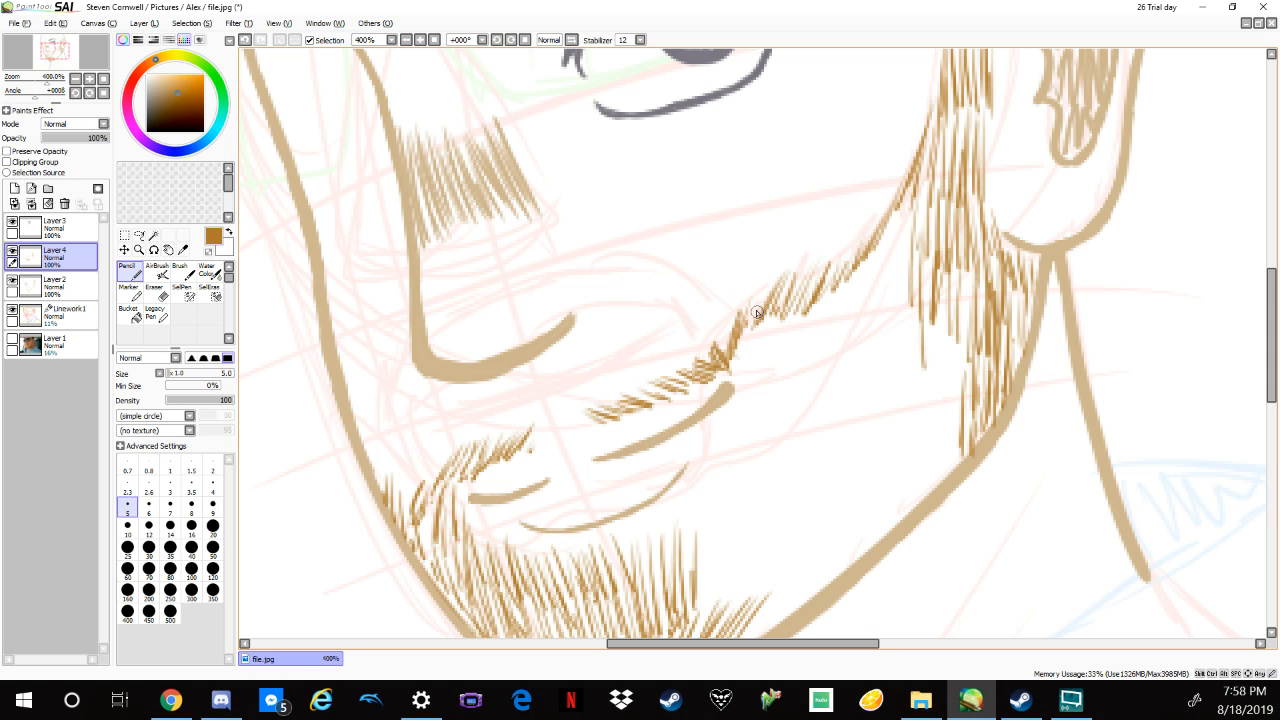
Add a second row of hairs under the cheek beard's edge and widen the patch below the ear toward the jaw.
{"action": "mouse_move", "coordinate": [756, 313]}
{"action": "left_mouse_down"}
{"action": "mouse_move", "coordinate": [776, 346]}
{"action": "mouse_move", "coordinate": [790, 330]}
{"action": "mouse_move", "coordinate": [805, 345]}
{"action": "left_mouse_up"}
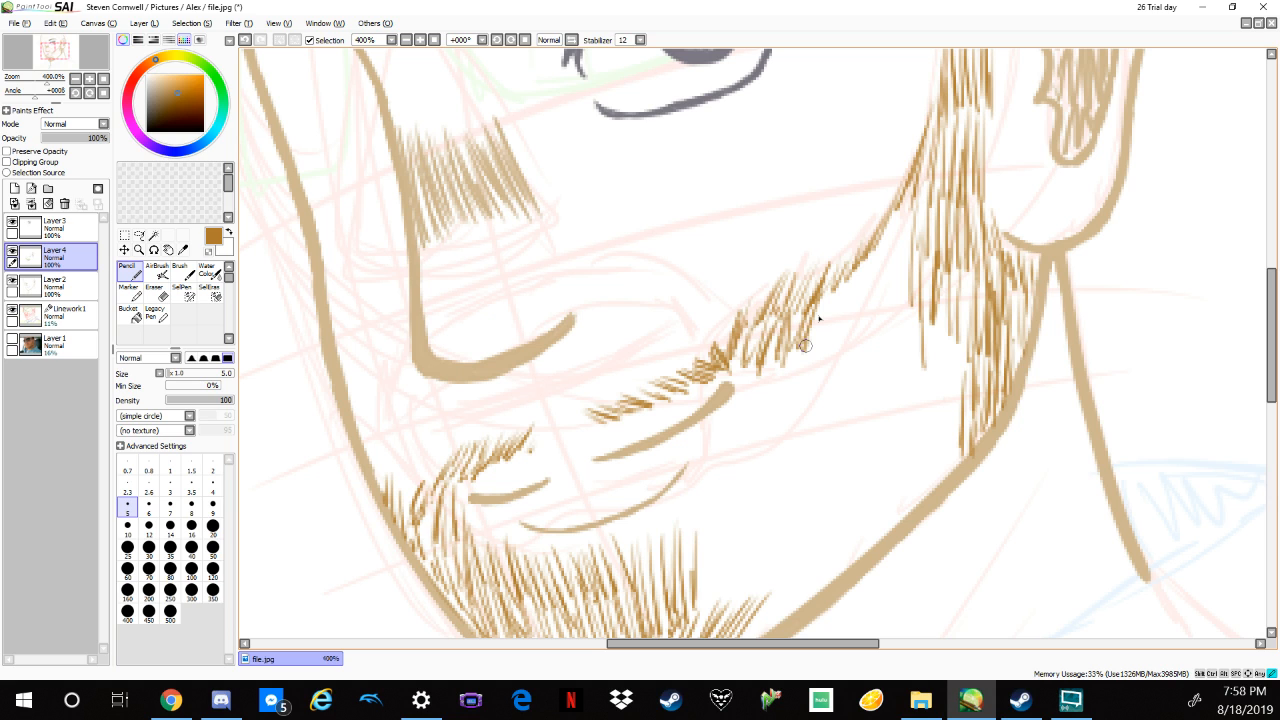
{"action": "mouse_move", "coordinate": [805, 345]}
{"action": "left_mouse_down"}
{"action": "mouse_move", "coordinate": [892, 298]}
{"action": "mouse_move", "coordinate": [915, 200]}
{"action": "left_mouse_up"}
{"action": "left_click_drag", "start_coordinate": [958, 262], "coordinate": [950, 410]}
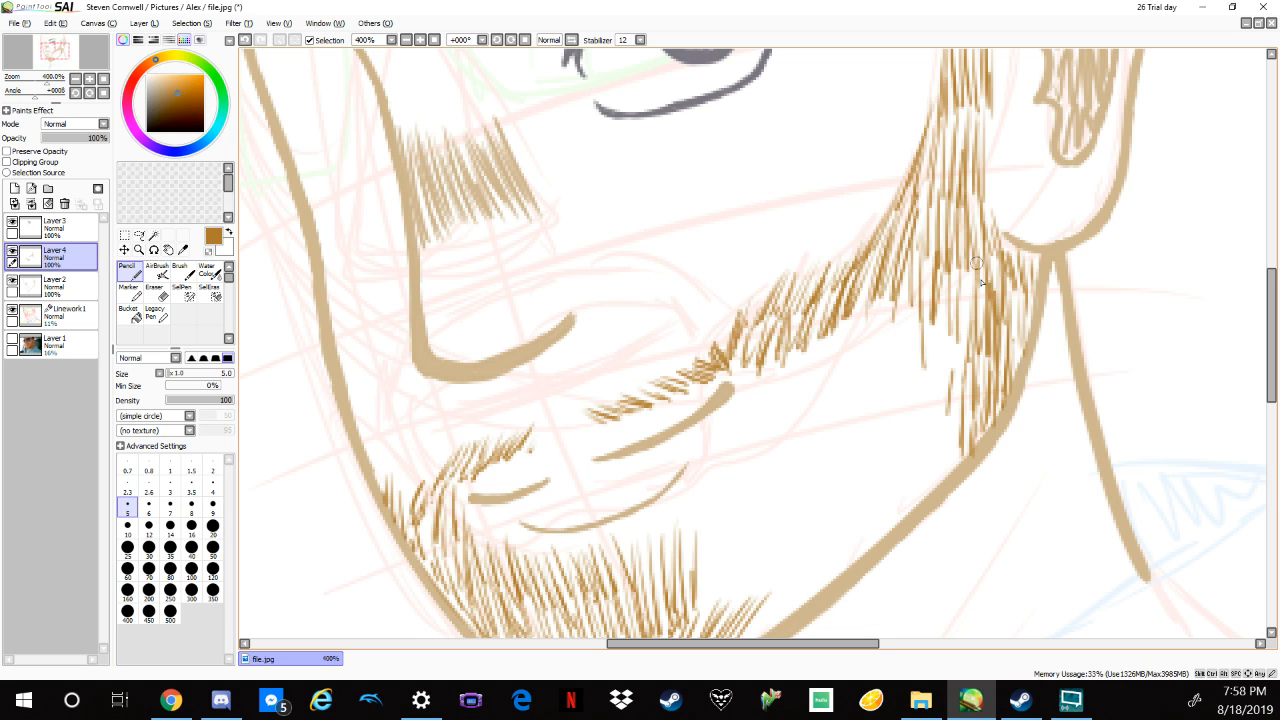
{"action": "mouse_move", "coordinate": [976, 263]}
{"action": "left_mouse_down"}
{"action": "mouse_move", "coordinate": [886, 306]}
{"action": "mouse_move", "coordinate": [912, 428]}
{"action": "mouse_move", "coordinate": [958, 470]}
{"action": "left_mouse_up"}
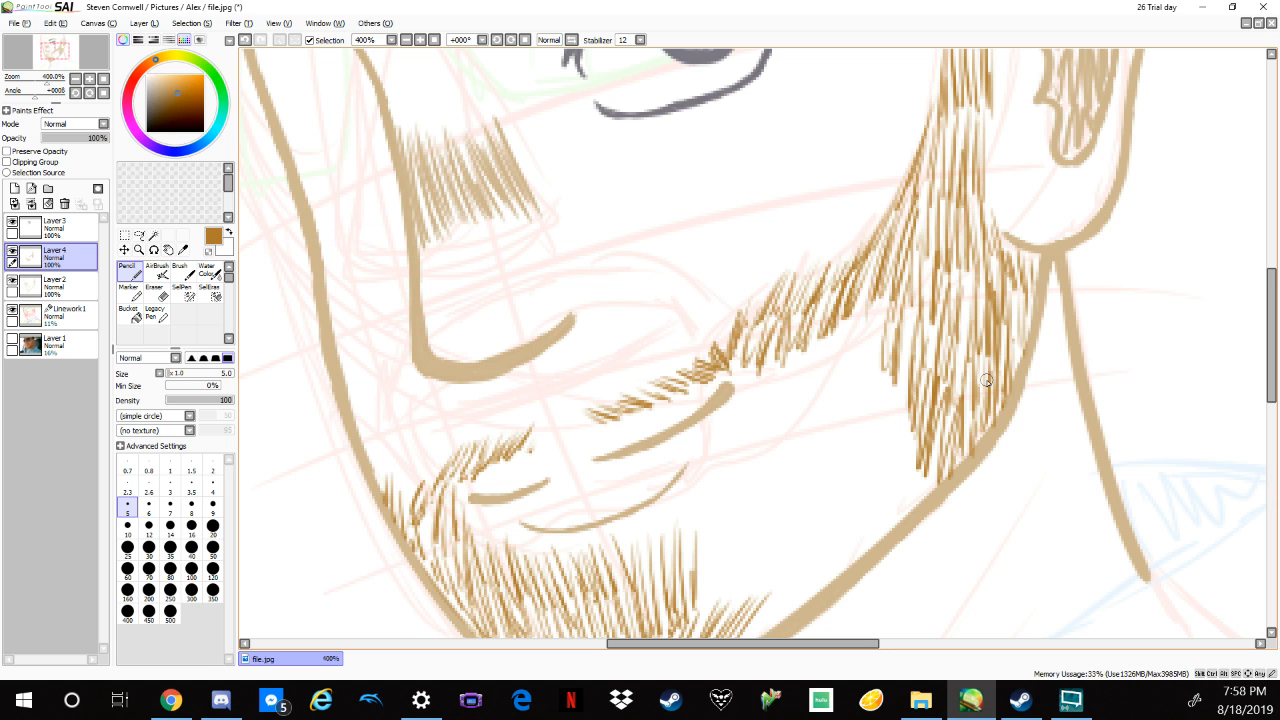
Add beard hairs from the chin up to the near mouth corner and along the near jawline to the ear patch.
{"action": "scroll", "coordinate": [950, 410], "scroll_direction": "down", "scroll_amount": 3}
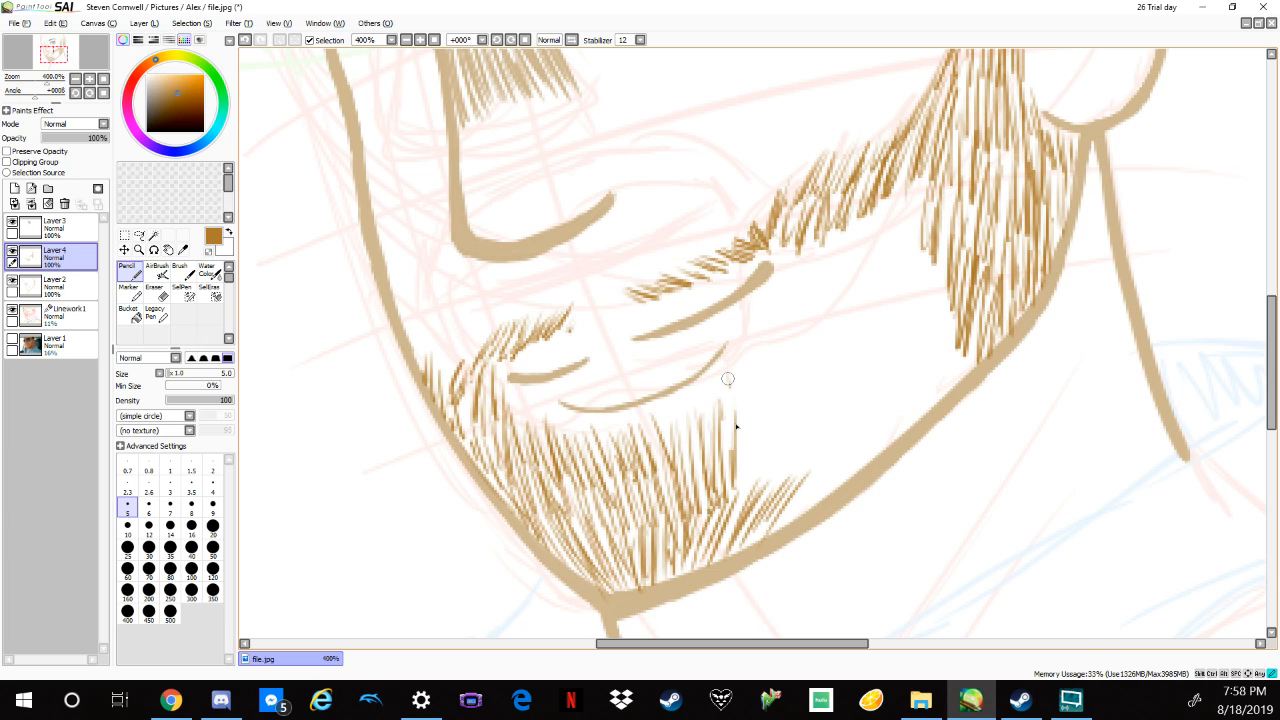
{"action": "left_click_drag", "start_coordinate": [755, 375], "coordinate": [797, 238]}
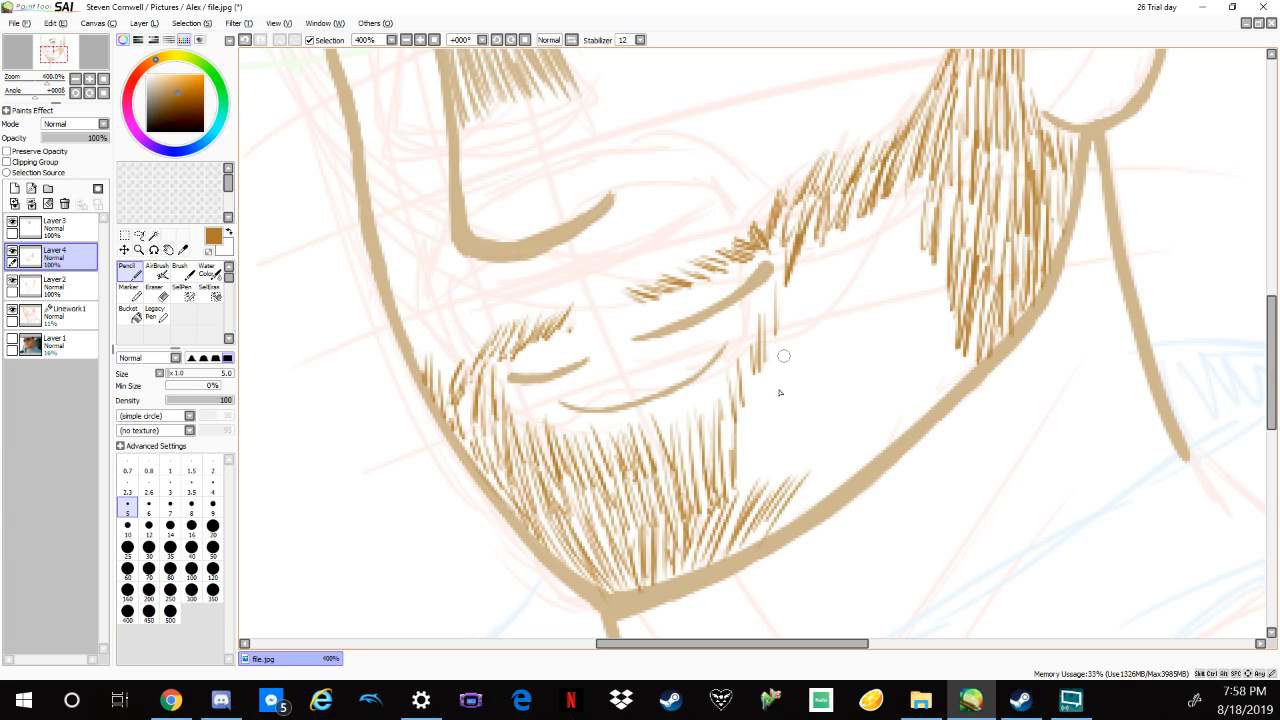
{"action": "left_click_drag", "start_coordinate": [742, 492], "coordinate": [752, 400]}
{"action": "left_click_drag", "start_coordinate": [756, 384], "coordinate": [763, 368]}
{"action": "left_click_drag", "start_coordinate": [760, 375], "coordinate": [862, 444]}
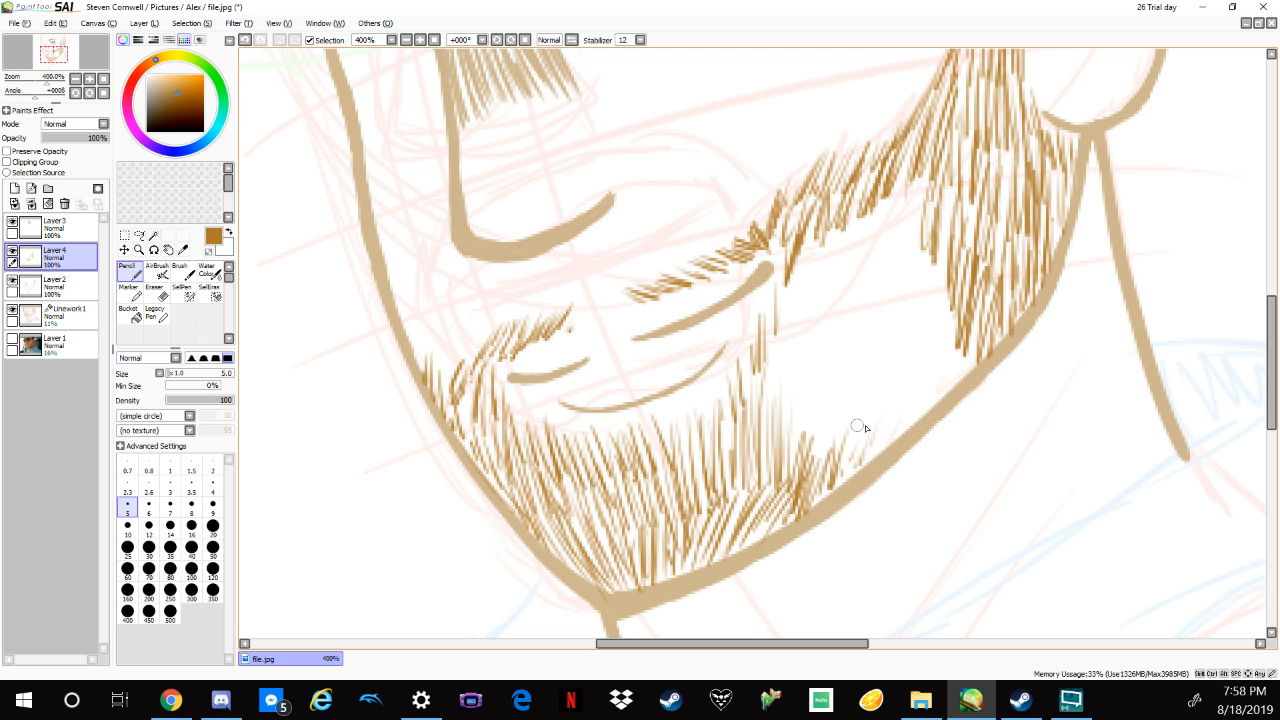
{"action": "mouse_move", "coordinate": [877, 450]}
{"action": "left_mouse_down"}
{"action": "mouse_move", "coordinate": [894, 408]}
{"action": "mouse_move", "coordinate": [906, 413]}
{"action": "mouse_move", "coordinate": [962, 342]}
{"action": "left_mouse_up"}
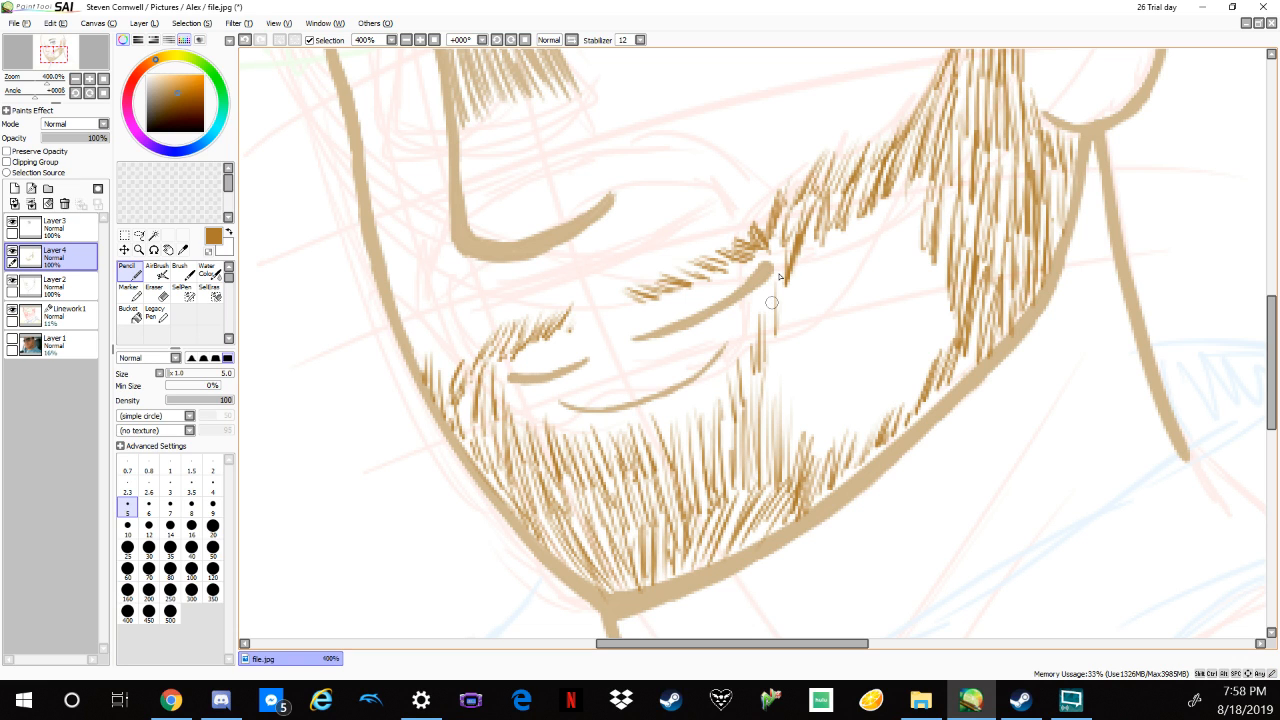
Fill the remaining bare area of the near cheek with beard hairs and touch up the far chin edge.
{"action": "left_click_drag", "start_coordinate": [771, 302], "coordinate": [818, 240]}
{"action": "left_click_drag", "start_coordinate": [835, 320], "coordinate": [860, 200]}
{"action": "mouse_move", "coordinate": [870, 282]}
{"action": "left_mouse_down"}
{"action": "mouse_move", "coordinate": [862, 232]}
{"action": "mouse_move", "coordinate": [884, 246]}
{"action": "mouse_move", "coordinate": [892, 197]}
{"action": "left_mouse_up"}
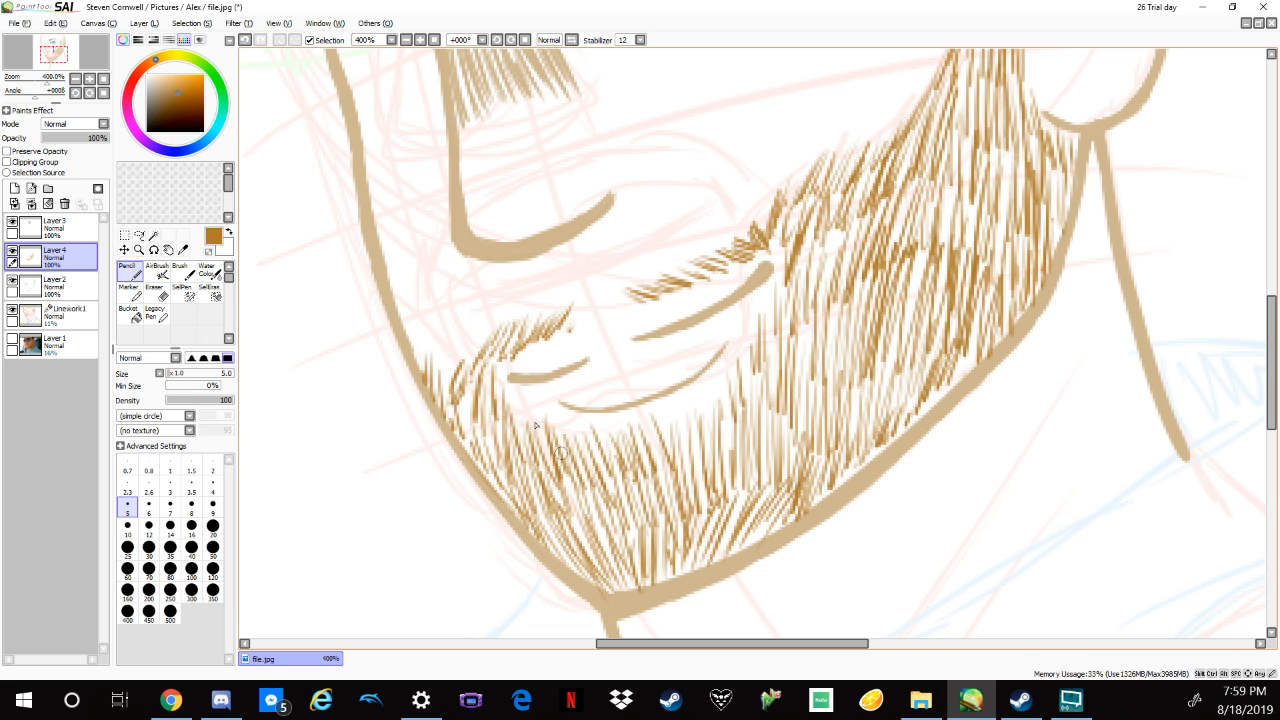
{"action": "left_click_drag", "start_coordinate": [460, 399], "coordinate": [473, 460]}
Undo a light trial stroke at the temple, choose a darker brown, and draw head hairs meeting the top of the sideburn.
{"action": "scroll", "coordinate": [1088, 141], "scroll_direction": "down", "scroll_amount": 2}
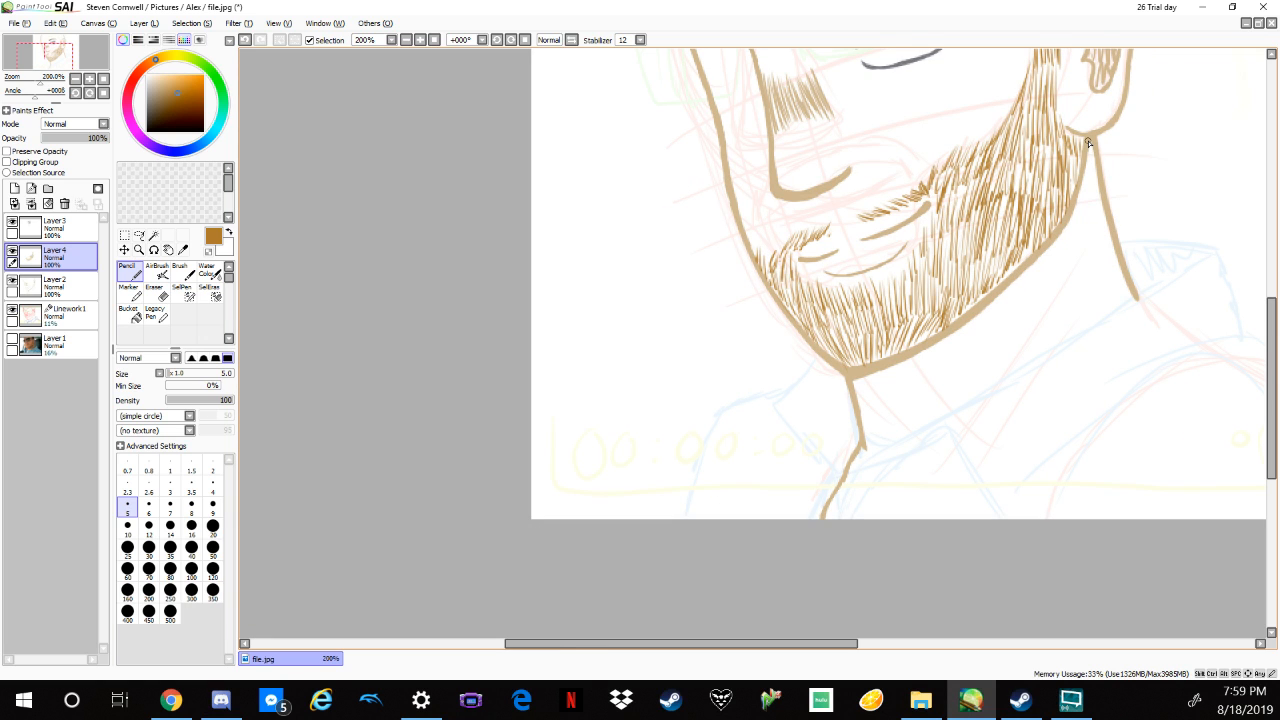
{"action": "mouse_move", "coordinate": [1189, 214]}
{"action": "left_mouse_down"}
{"action": "mouse_move", "coordinate": [1108, 463]}
{"action": "mouse_move", "coordinate": [1066, 457]}
{"action": "left_mouse_up"}
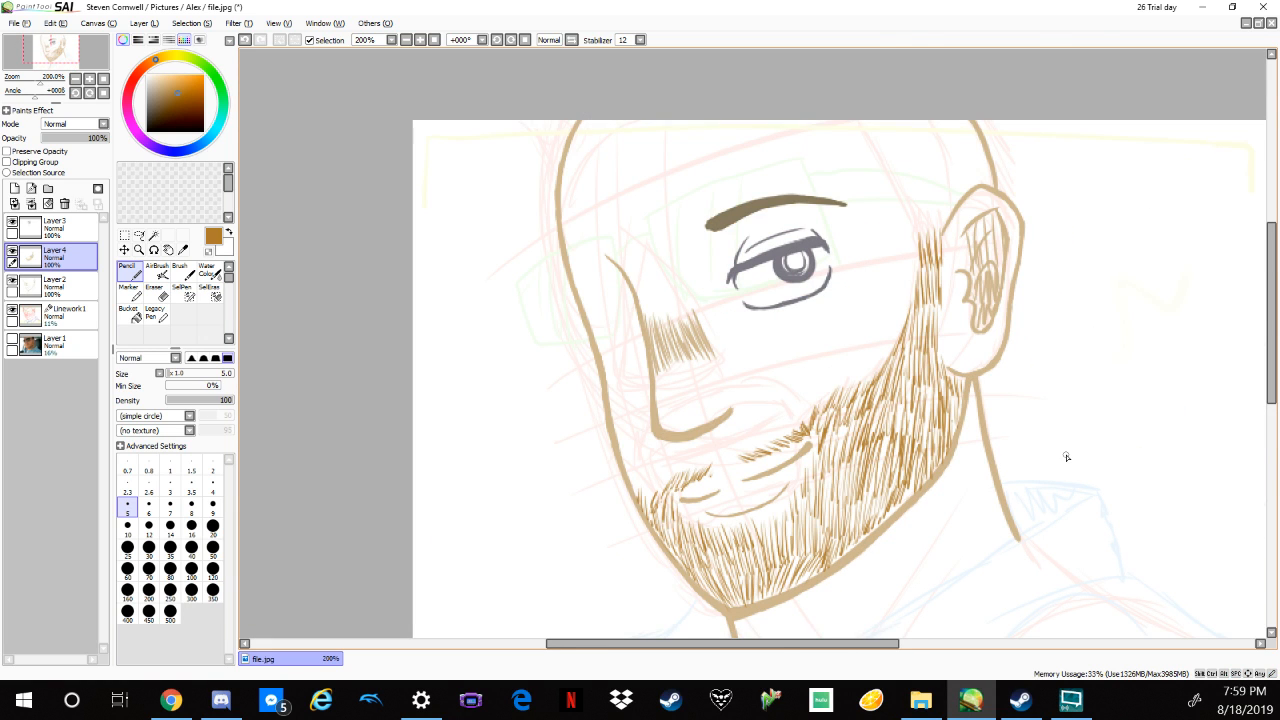
{"action": "left_click_drag", "start_coordinate": [1117, 289], "coordinate": [1088, 401]}
{"action": "scroll", "coordinate": [1080, 392], "scroll_direction": "up", "scroll_amount": 2}
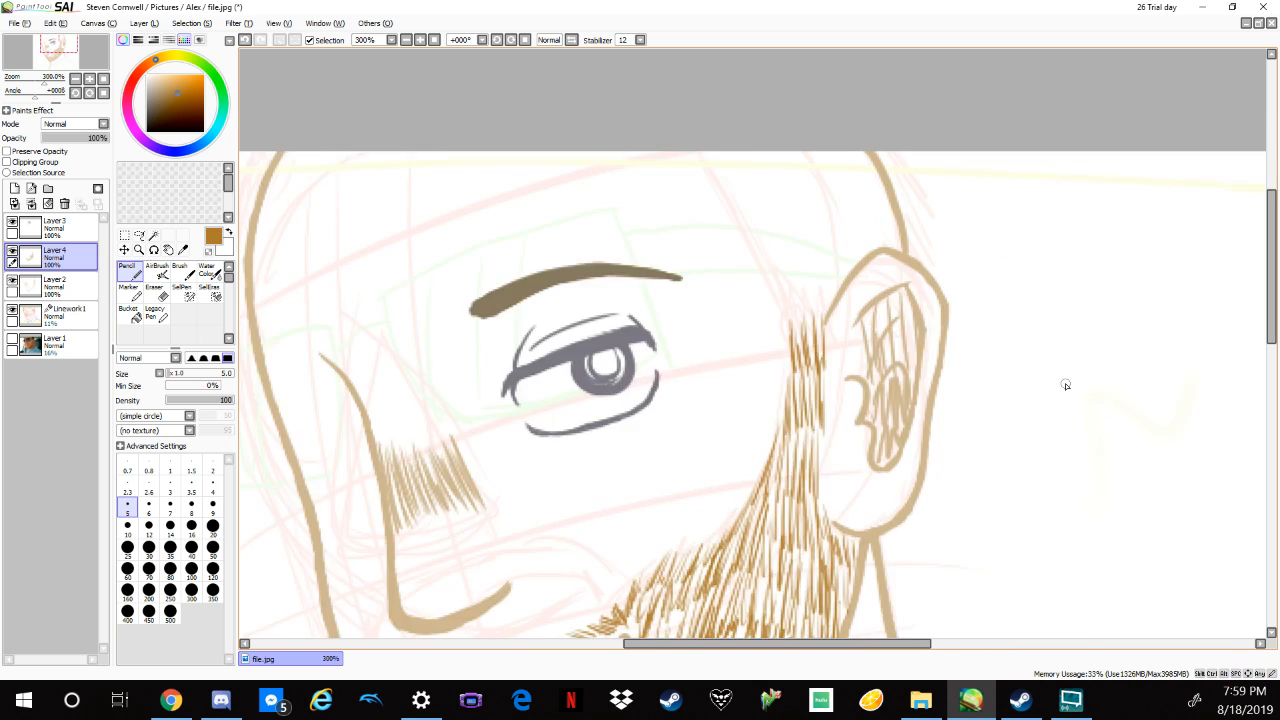
{"action": "left_click_drag", "start_coordinate": [660, 210], "coordinate": [682, 292]}
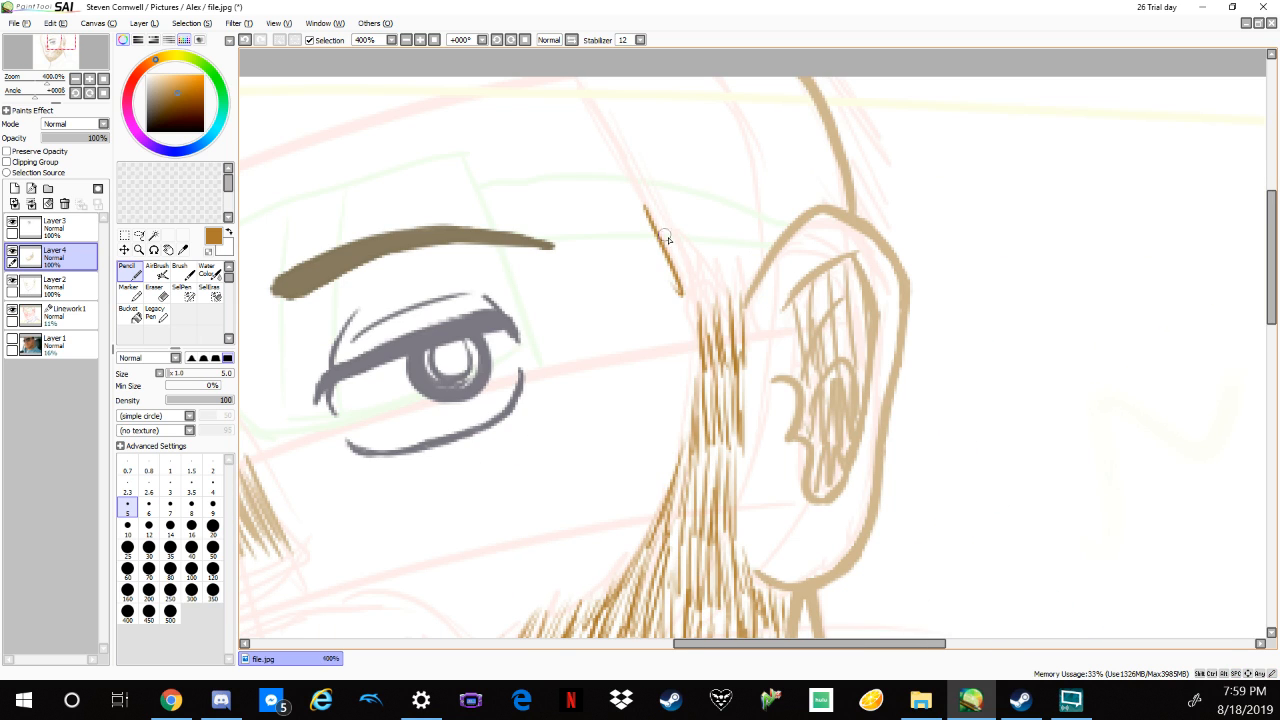
{"action": "key", "text": "ctrl+z"}
{"action": "left_click_drag", "start_coordinate": [182, 95], "coordinate": [170, 102]}
{"action": "left_click_drag", "start_coordinate": [614, 162], "coordinate": [687, 326]}
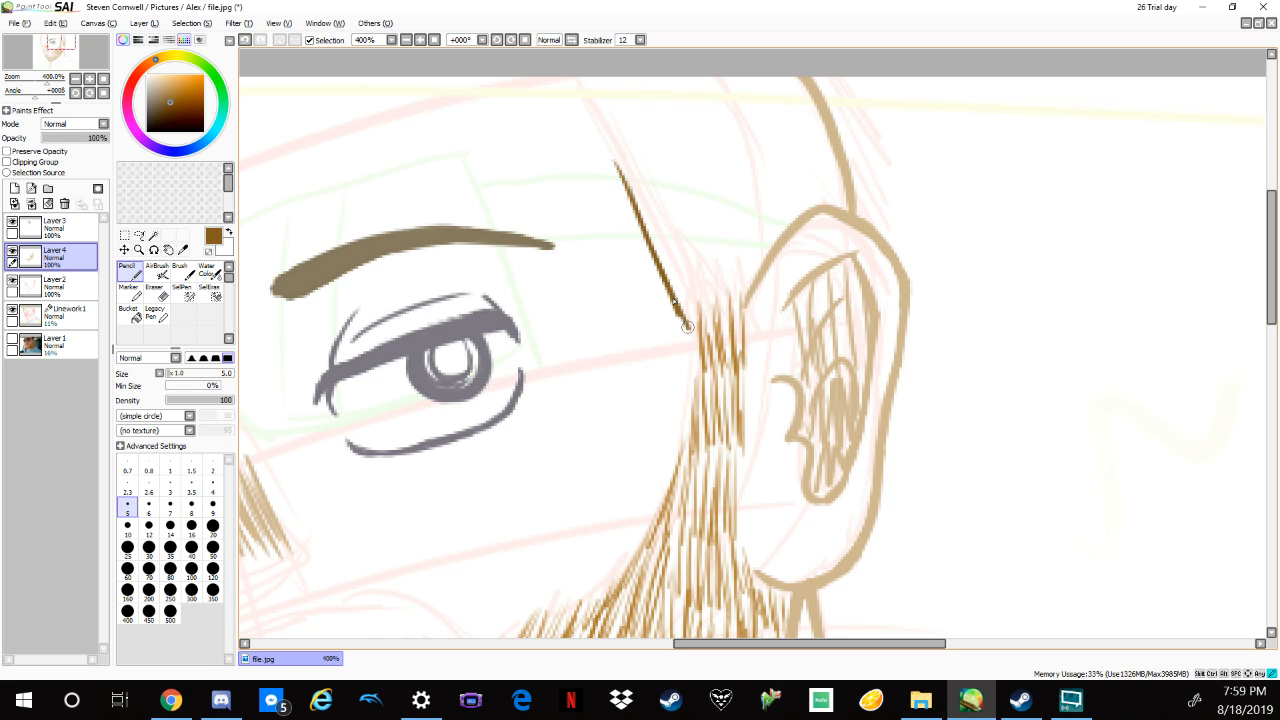
{"action": "left_click_drag", "start_coordinate": [670, 252], "coordinate": [702, 335]}
{"action": "left_click_drag", "start_coordinate": [678, 262], "coordinate": [728, 355]}
{"action": "left_click_drag", "start_coordinate": [738, 284], "coordinate": [748, 348]}
Extend the dark brown hairline up from the temple and fill the side of the head above the ear with hair strokes.
{"action": "left_click_drag", "start_coordinate": [572, 104], "coordinate": [628, 196]}
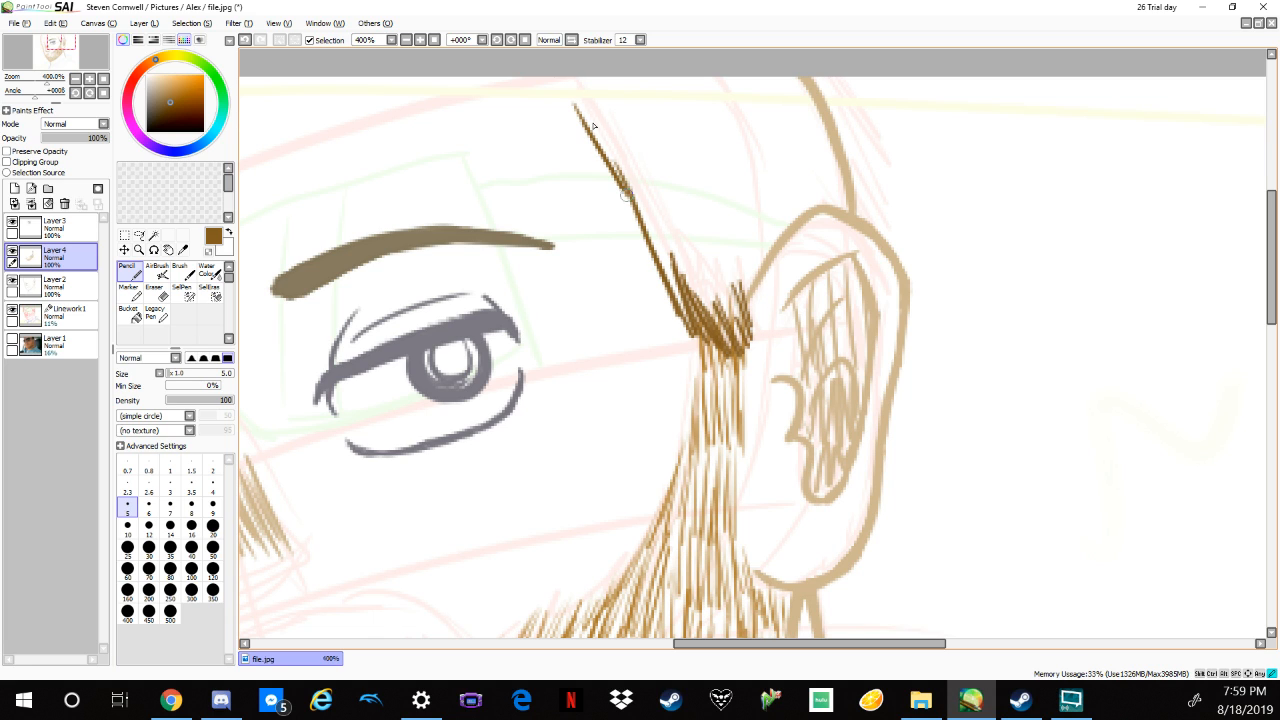
{"action": "left_click_drag", "start_coordinate": [600, 143], "coordinate": [636, 200]}
{"action": "mouse_move", "coordinate": [563, 96]}
{"action": "left_mouse_down"}
{"action": "mouse_move", "coordinate": [624, 168]}
{"action": "mouse_move", "coordinate": [644, 243]}
{"action": "mouse_move", "coordinate": [655, 203]}
{"action": "mouse_move", "coordinate": [706, 306]}
{"action": "left_mouse_up"}
{"action": "left_click_drag", "start_coordinate": [668, 206], "coordinate": [733, 316]}
{"action": "left_click_drag", "start_coordinate": [720, 218], "coordinate": [748, 326]}
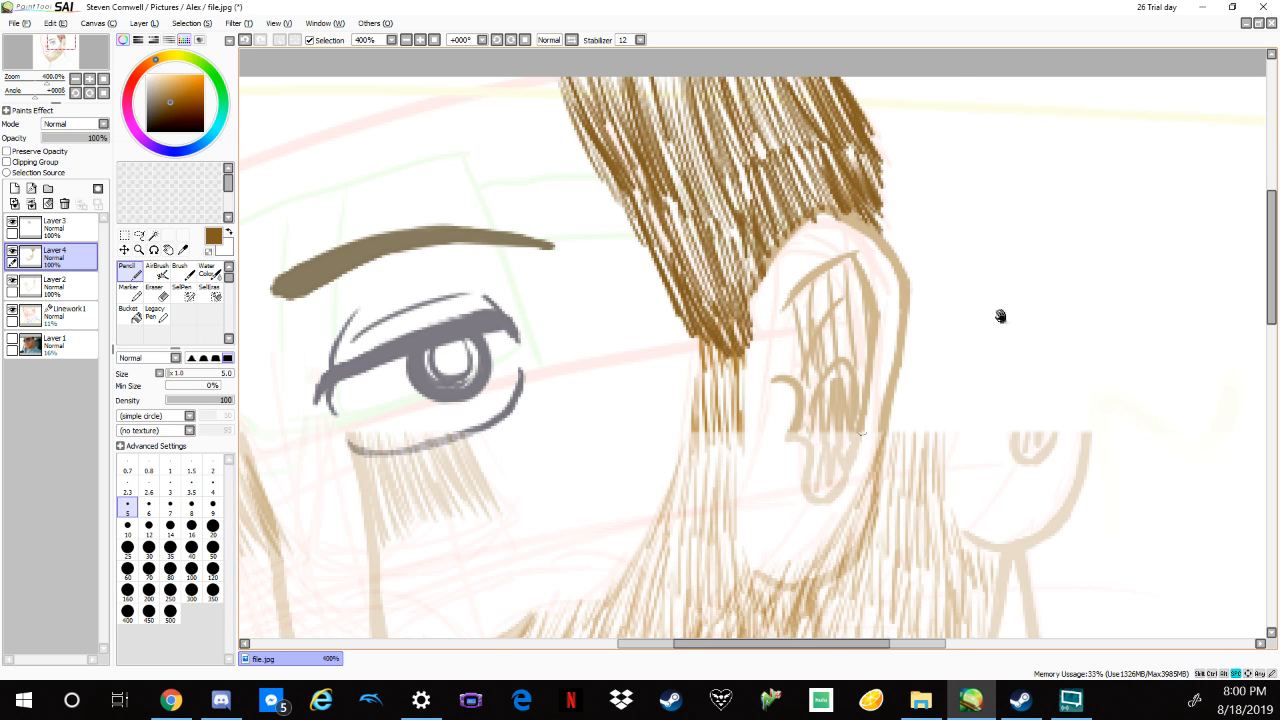
Draw dark brown head hairs at the far temple above the face contour and add strokes at the near hairline's upper edge.
{"action": "mouse_move", "coordinate": [1000, 316]}
{"action": "left_mouse_down"}
{"action": "mouse_move", "coordinate": [846, 434]}
{"action": "mouse_move", "coordinate": [989, 354]}
{"action": "mouse_move", "coordinate": [1006, 406]}
{"action": "mouse_move", "coordinate": [1059, 470]}
{"action": "mouse_move", "coordinate": [974, 449]}
{"action": "mouse_move", "coordinate": [967, 427]}
{"action": "left_mouse_up"}
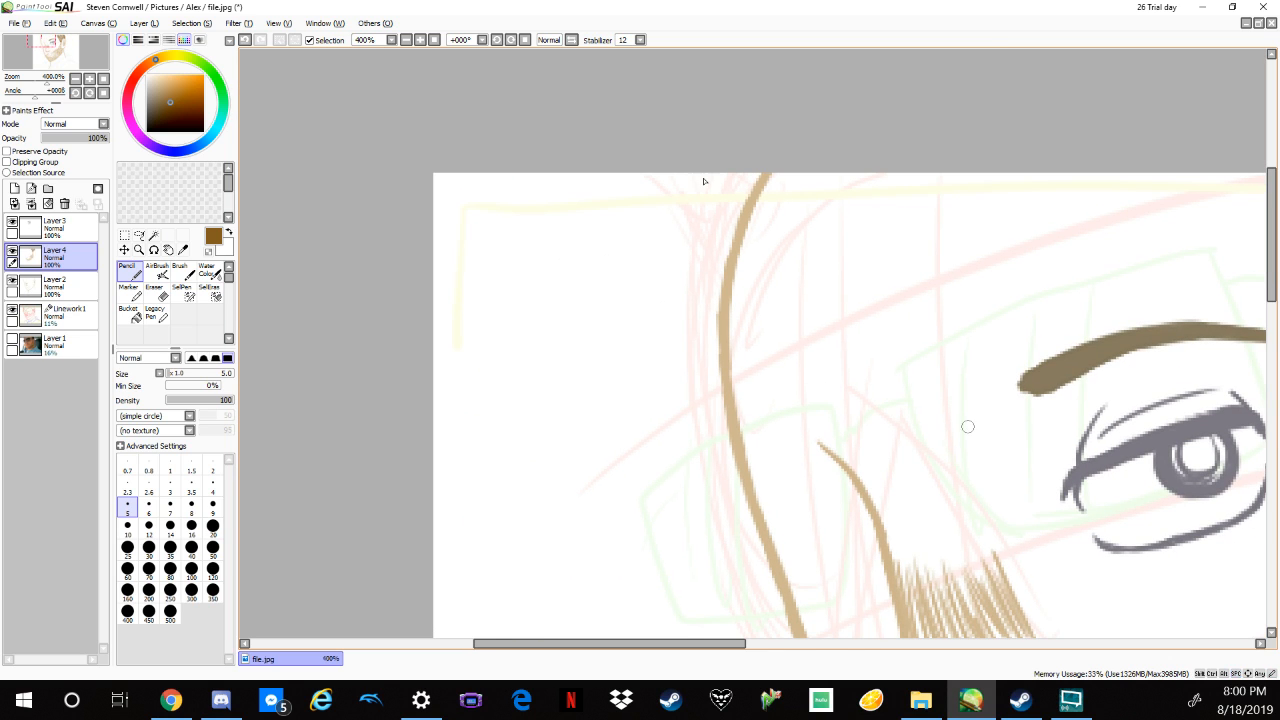
{"action": "left_click_drag", "start_coordinate": [697, 172], "coordinate": [712, 282]}
{"action": "left_click_drag", "start_coordinate": [748, 176], "coordinate": [716, 276]}
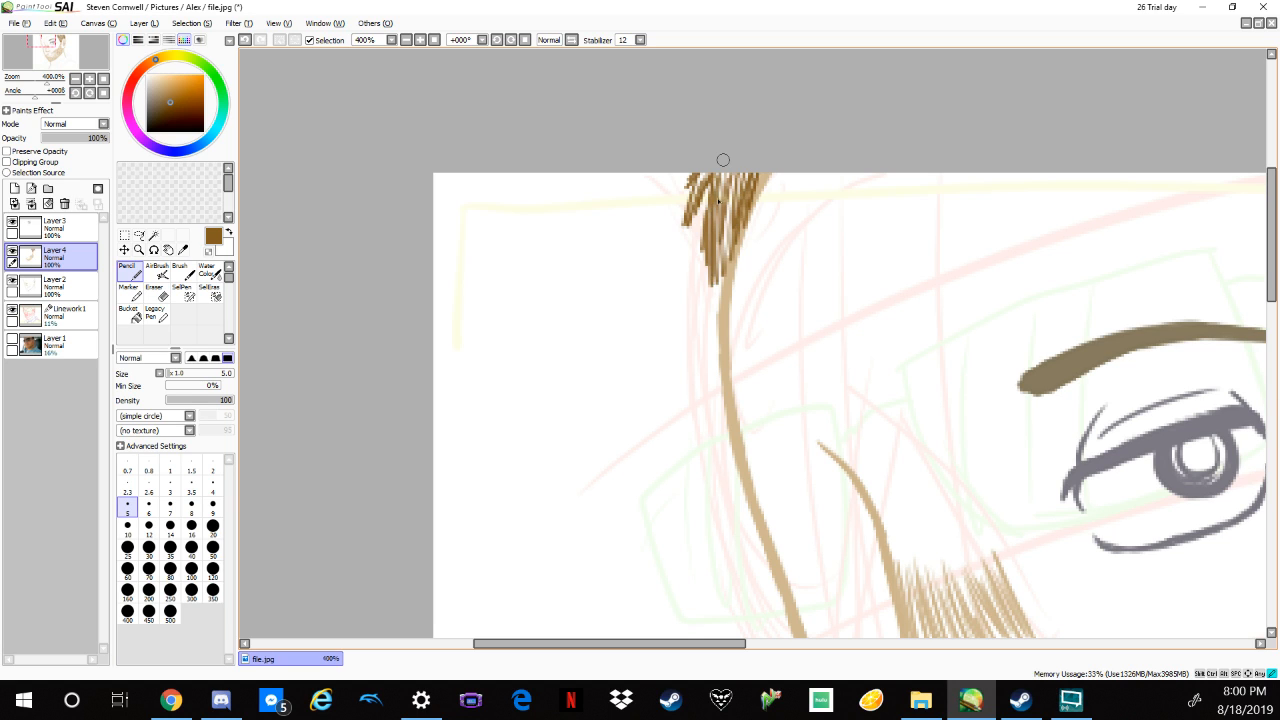
{"action": "left_click_drag", "start_coordinate": [723, 160], "coordinate": [717, 309]}
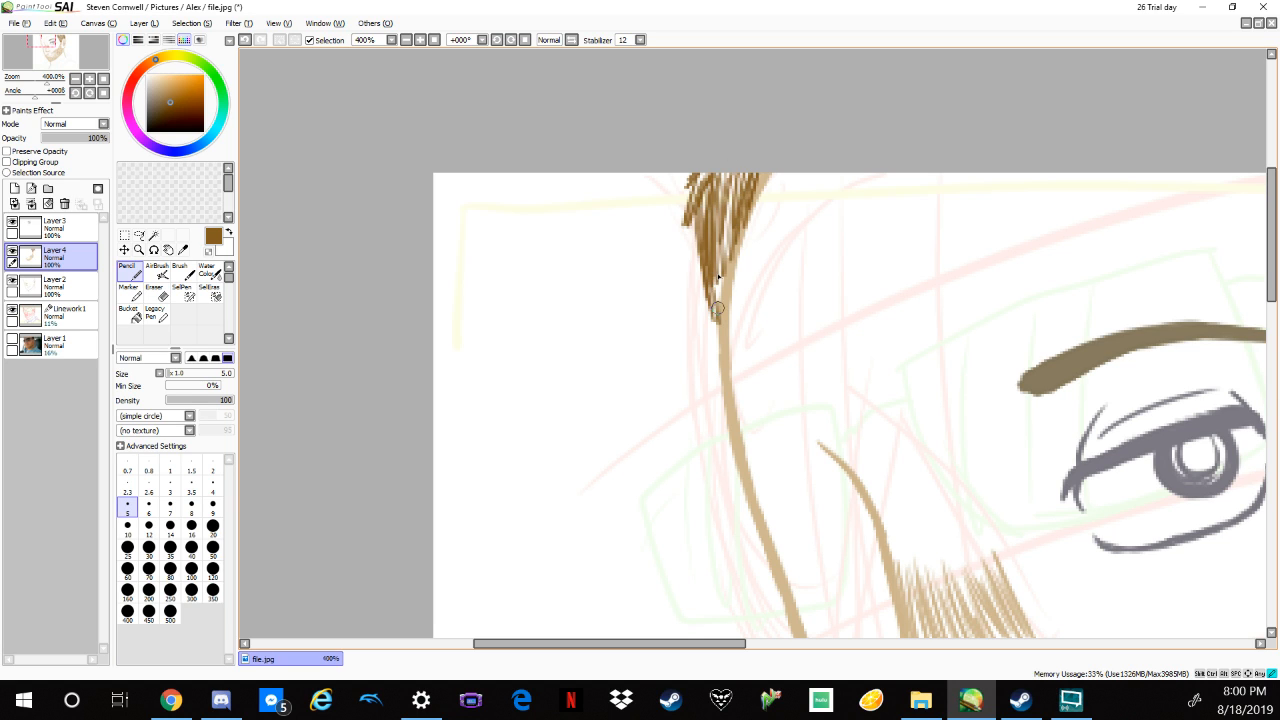
{"action": "mouse_move", "coordinate": [724, 172]}
{"action": "left_mouse_down"}
{"action": "mouse_move", "coordinate": [777, 155]}
{"action": "mouse_move", "coordinate": [980, 304]}
{"action": "mouse_move", "coordinate": [963, 188]}
{"action": "mouse_move", "coordinate": [754, 198]}
{"action": "mouse_move", "coordinate": [734, 270]}
{"action": "left_mouse_up"}
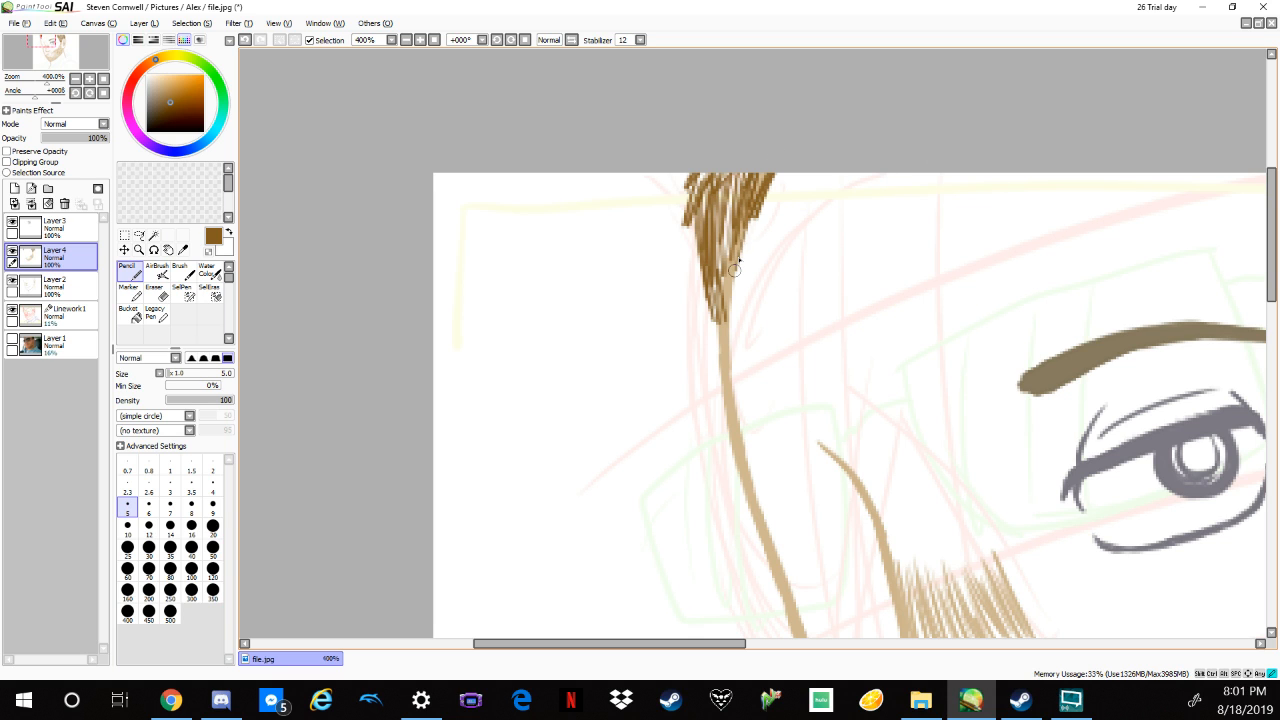
{"action": "scroll", "coordinate": [735, 268], "scroll_direction": "down", "scroll_amount": 5}
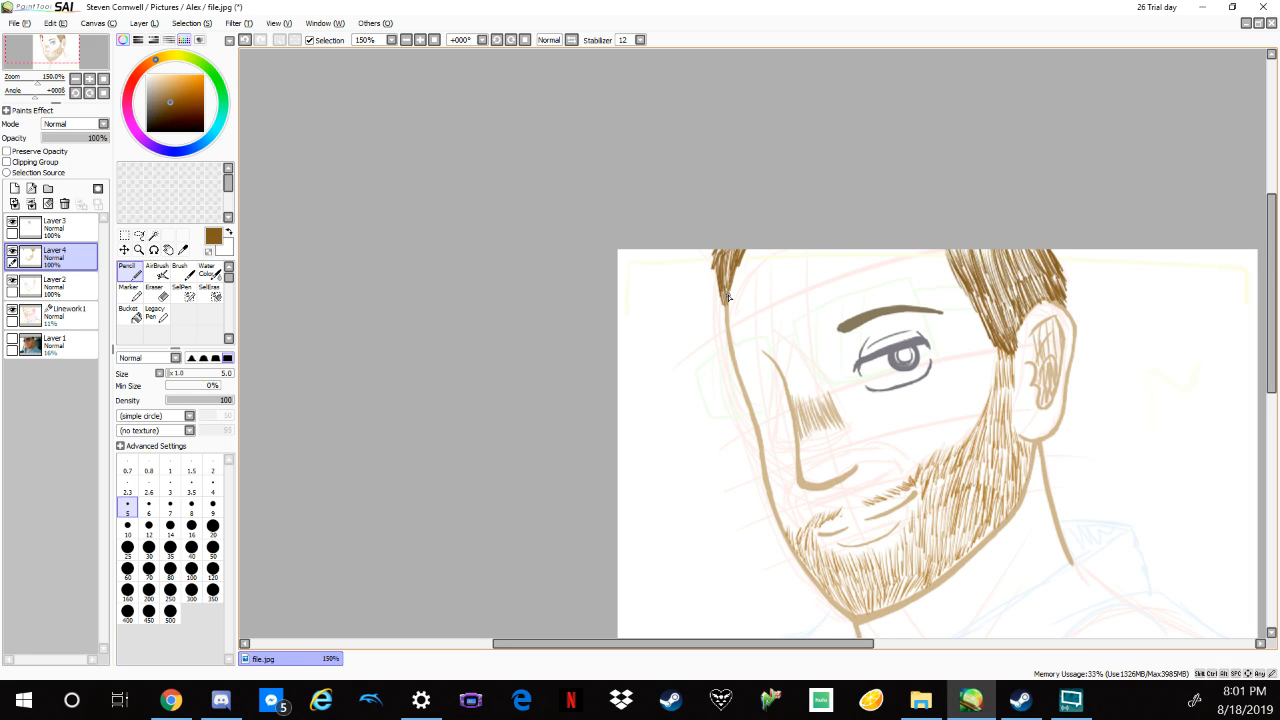
{"action": "left_click_drag", "start_coordinate": [955, 270], "coordinate": [928, 249]}
{"action": "left_click_drag", "start_coordinate": [1000, 282], "coordinate": [982, 249]}
Darken the beard at the chin tip with dark brown hairs along the far chin edge.
{"action": "scroll", "coordinate": [1104, 316], "scroll_direction": "up", "scroll_amount": 4}
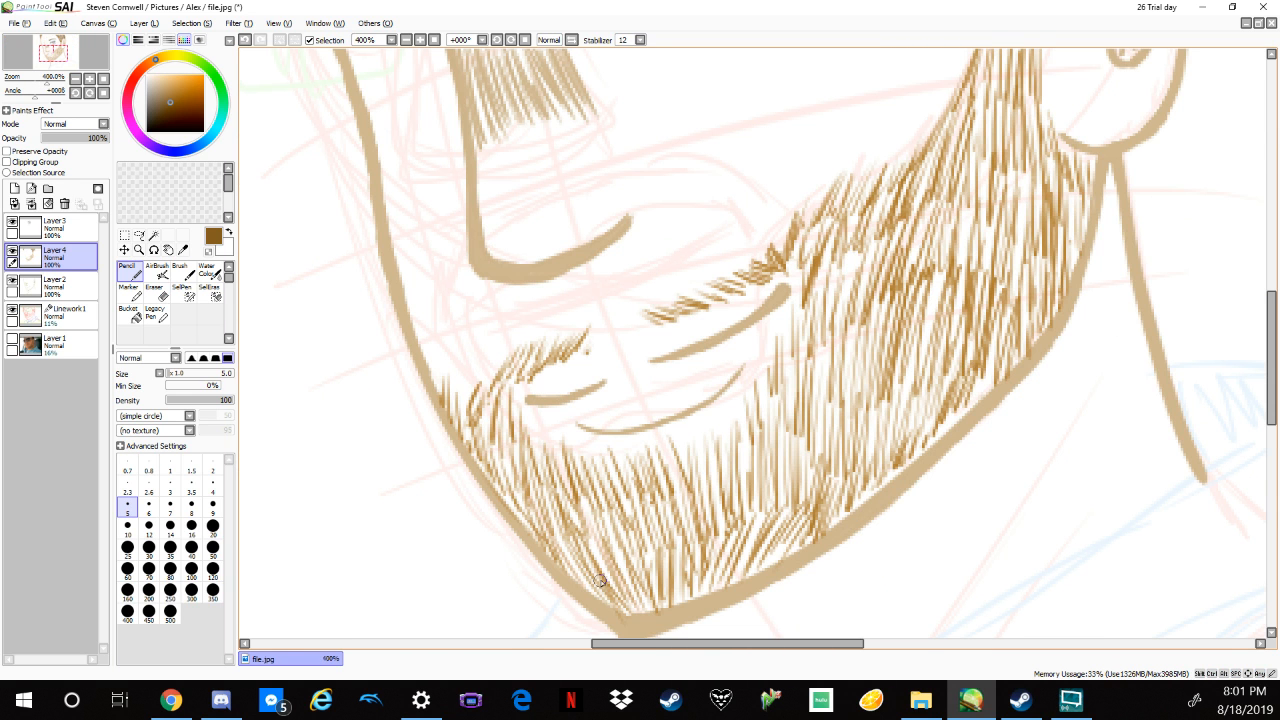
{"action": "left_click_drag", "start_coordinate": [608, 603], "coordinate": [586, 552]}
{"action": "mouse_move", "coordinate": [640, 604]}
{"action": "left_mouse_down"}
{"action": "mouse_move", "coordinate": [592, 556]}
{"action": "mouse_move", "coordinate": [548, 540]}
{"action": "mouse_move", "coordinate": [602, 542]}
{"action": "left_mouse_up"}
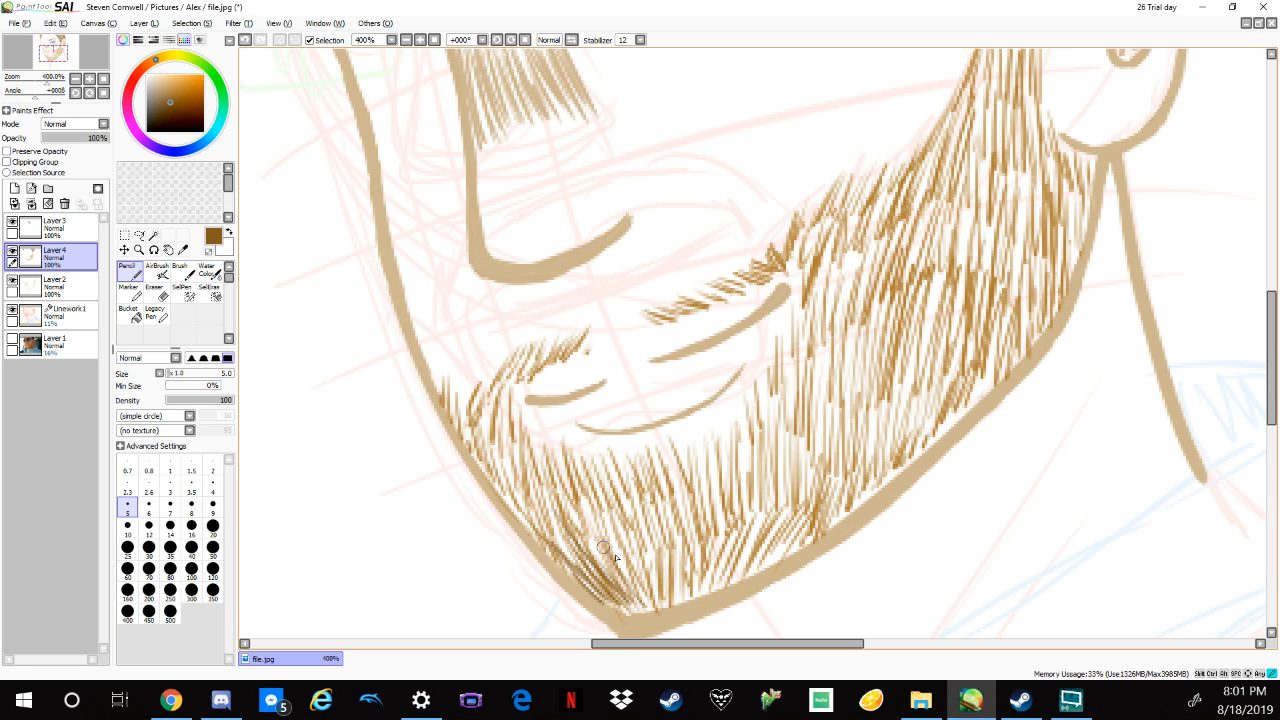
{"action": "left_click_drag", "start_coordinate": [646, 604], "coordinate": [630, 580]}
Layer dark brown hairs over the beard along the near jawline, from below the ear down towards the chin.
{"action": "left_click_drag", "start_coordinate": [1040, 334], "coordinate": [1030, 270]}
{"action": "left_click_drag", "start_coordinate": [1066, 314], "coordinate": [1070, 218]}
{"action": "left_click_drag", "start_coordinate": [1038, 372], "coordinate": [1012, 236]}
{"action": "left_click_drag", "start_coordinate": [972, 398], "coordinate": [1004, 310]}
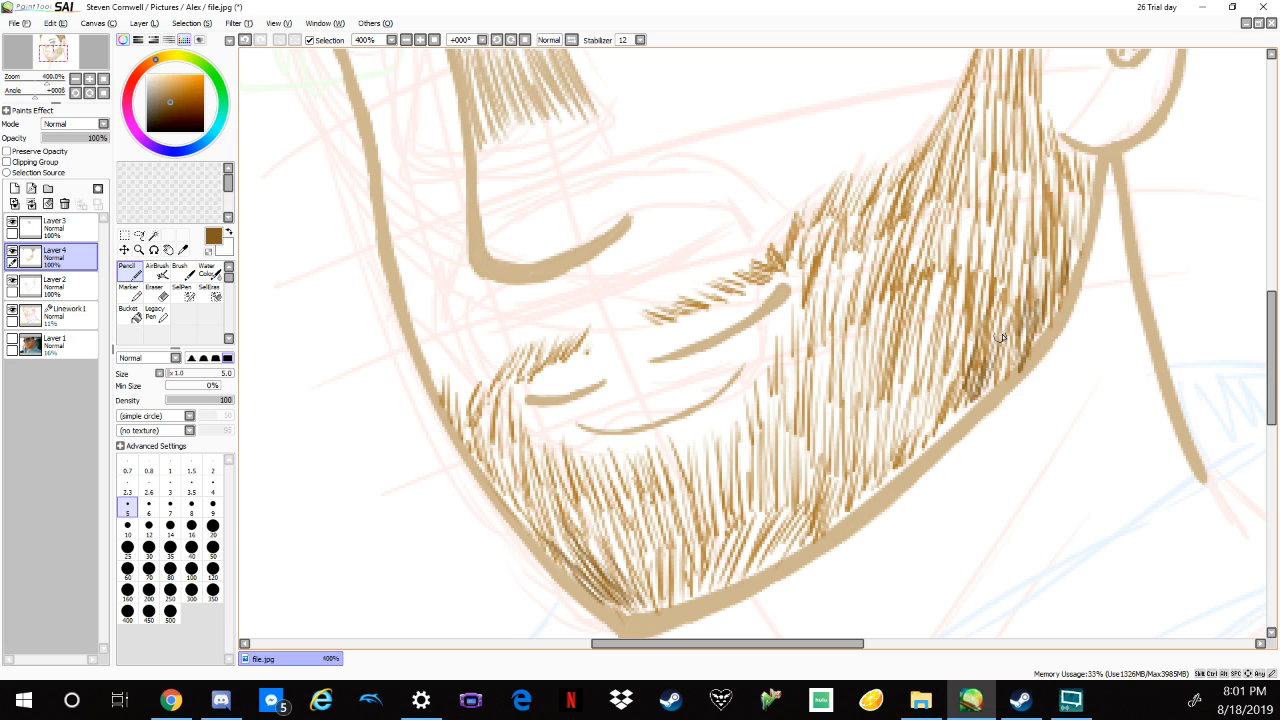
{"action": "left_click_drag", "start_coordinate": [912, 446], "coordinate": [956, 322]}
{"action": "left_click_drag", "start_coordinate": [950, 424], "coordinate": [972, 384]}
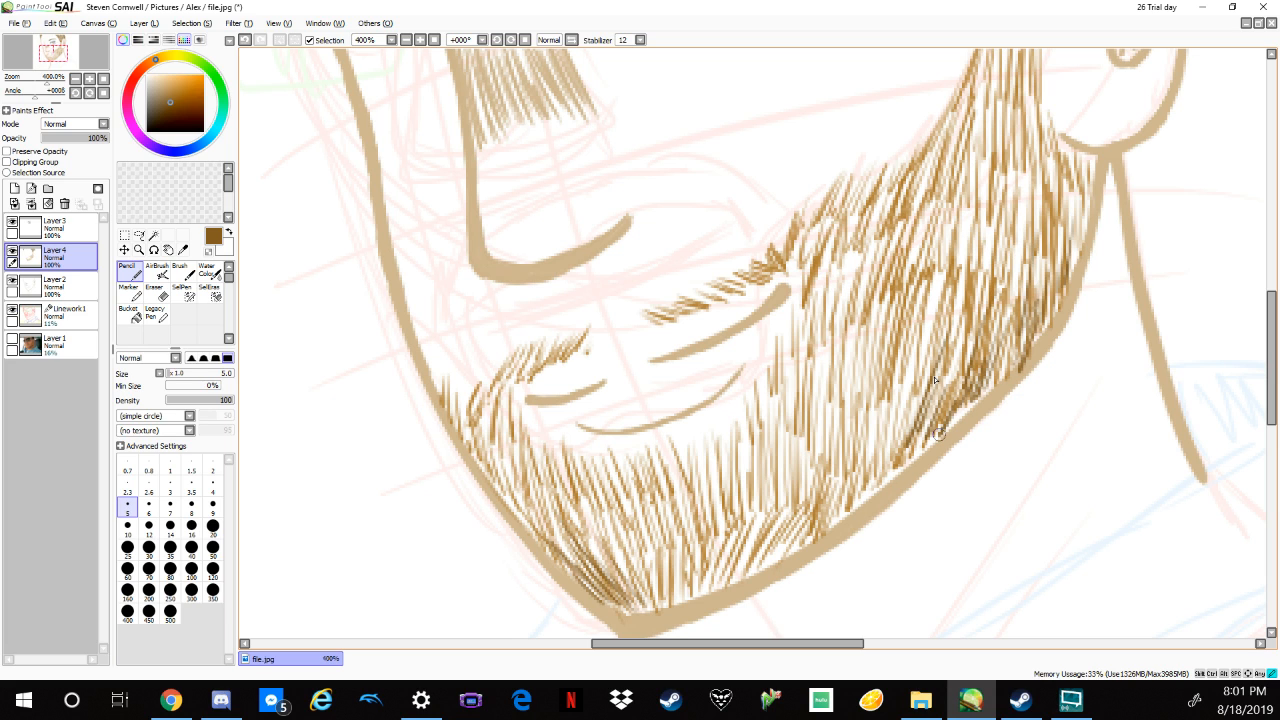
{"action": "left_click_drag", "start_coordinate": [852, 500], "coordinate": [914, 410]}
{"action": "left_click_drag", "start_coordinate": [848, 490], "coordinate": [916, 362]}
{"action": "left_click_drag", "start_coordinate": [804, 530], "coordinate": [848, 423]}
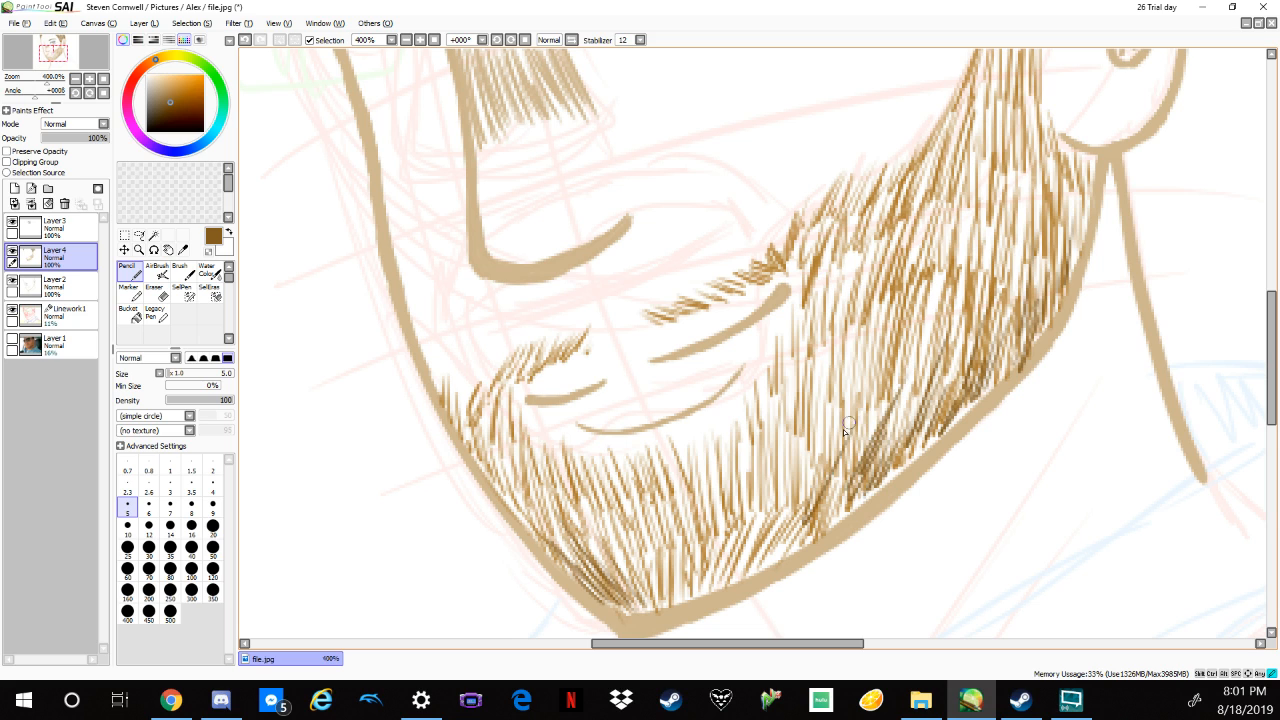
{"action": "left_click_drag", "start_coordinate": [828, 524], "coordinate": [854, 420]}
{"action": "mouse_move", "coordinate": [772, 554]}
{"action": "left_mouse_down"}
{"action": "mouse_move", "coordinate": [804, 466]}
{"action": "mouse_move", "coordinate": [810, 514]}
{"action": "mouse_move", "coordinate": [978, 388]}
{"action": "left_mouse_up"}
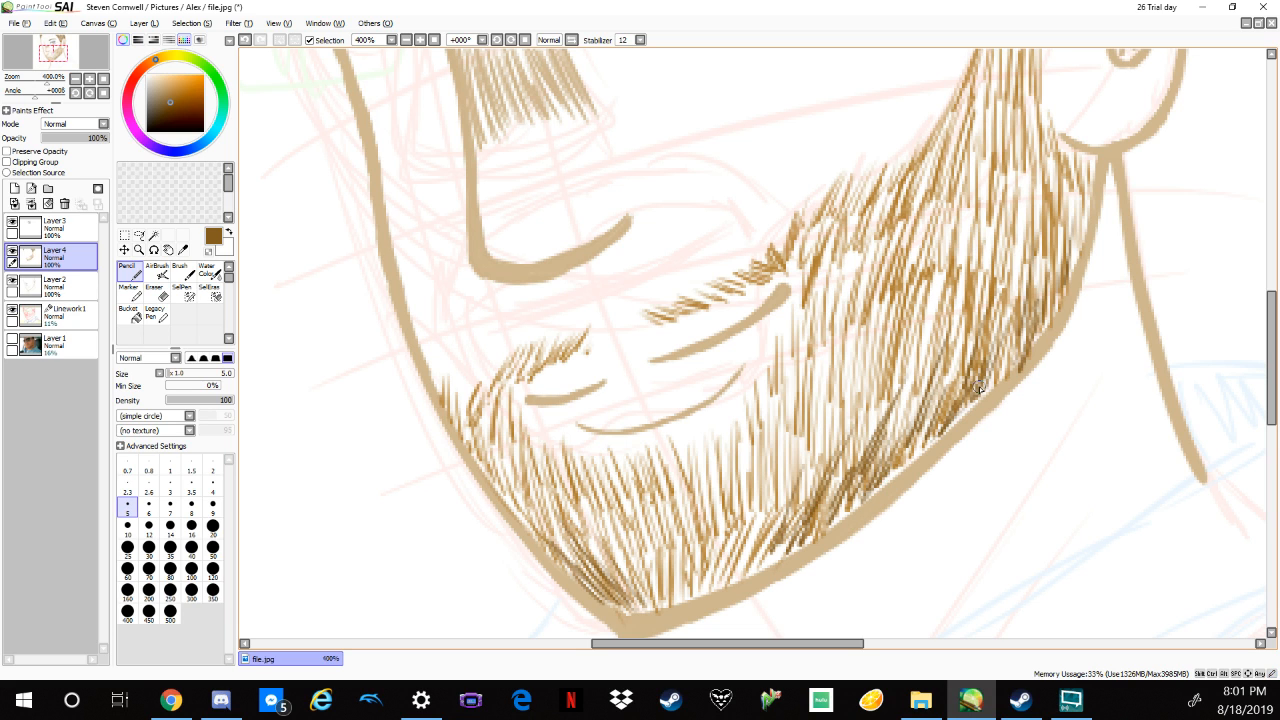
Fill the lower chin with dense dark brown hairs, from the chin tip to the start of the near jawline.
{"action": "mouse_move", "coordinate": [600, 552]}
{"action": "left_mouse_down"}
{"action": "mouse_move", "coordinate": [648, 610]}
{"action": "mouse_move", "coordinate": [668, 550]}
{"action": "left_mouse_up"}
{"action": "mouse_move", "coordinate": [672, 600]}
{"action": "left_mouse_down"}
{"action": "mouse_move", "coordinate": [676, 538]}
{"action": "mouse_move", "coordinate": [666, 602]}
{"action": "mouse_move", "coordinate": [728, 522]}
{"action": "left_mouse_up"}
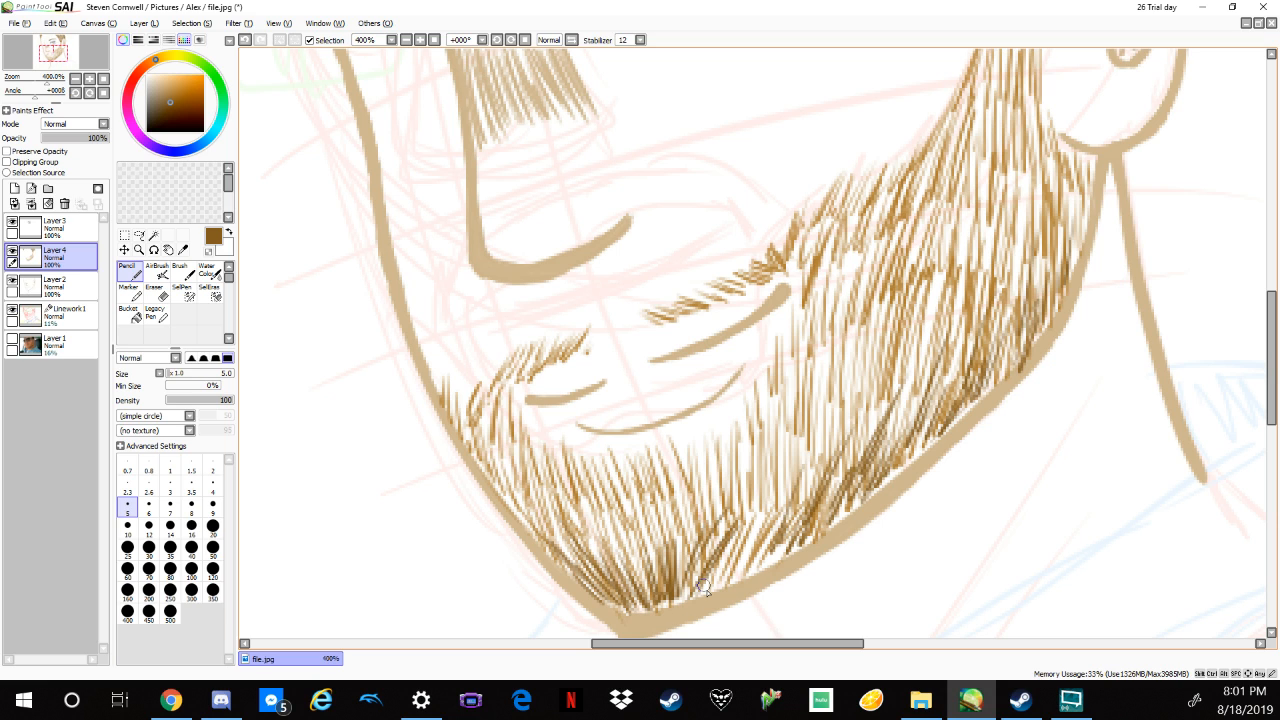
{"action": "left_click_drag", "start_coordinate": [706, 588], "coordinate": [772, 500]}
{"action": "mouse_move", "coordinate": [764, 560]}
{"action": "left_mouse_down"}
{"action": "mouse_move", "coordinate": [802, 514]}
{"action": "mouse_move", "coordinate": [780, 510]}
{"action": "left_mouse_up"}
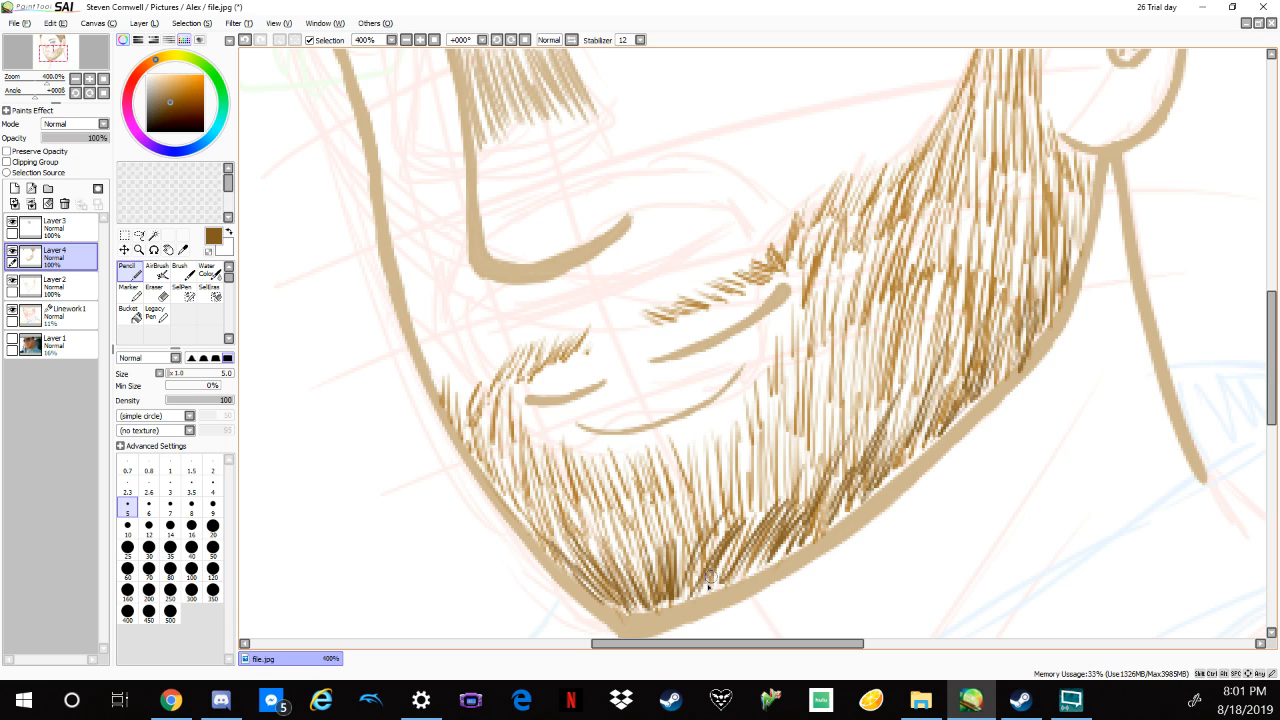
{"action": "left_click_drag", "start_coordinate": [708, 588], "coordinate": [750, 550]}
Trace the beard's lower edge in dark brown from the chin to the earlobe and add more hairs along the jaw.
{"action": "mouse_move", "coordinate": [678, 598]}
{"action": "left_mouse_down"}
{"action": "mouse_move", "coordinate": [758, 560]}
{"action": "mouse_move", "coordinate": [872, 470]}
{"action": "left_mouse_up"}
{"action": "mouse_move", "coordinate": [884, 468]}
{"action": "left_mouse_down"}
{"action": "mouse_move", "coordinate": [1058, 308]}
{"action": "mouse_move", "coordinate": [1098, 178]}
{"action": "left_mouse_up"}
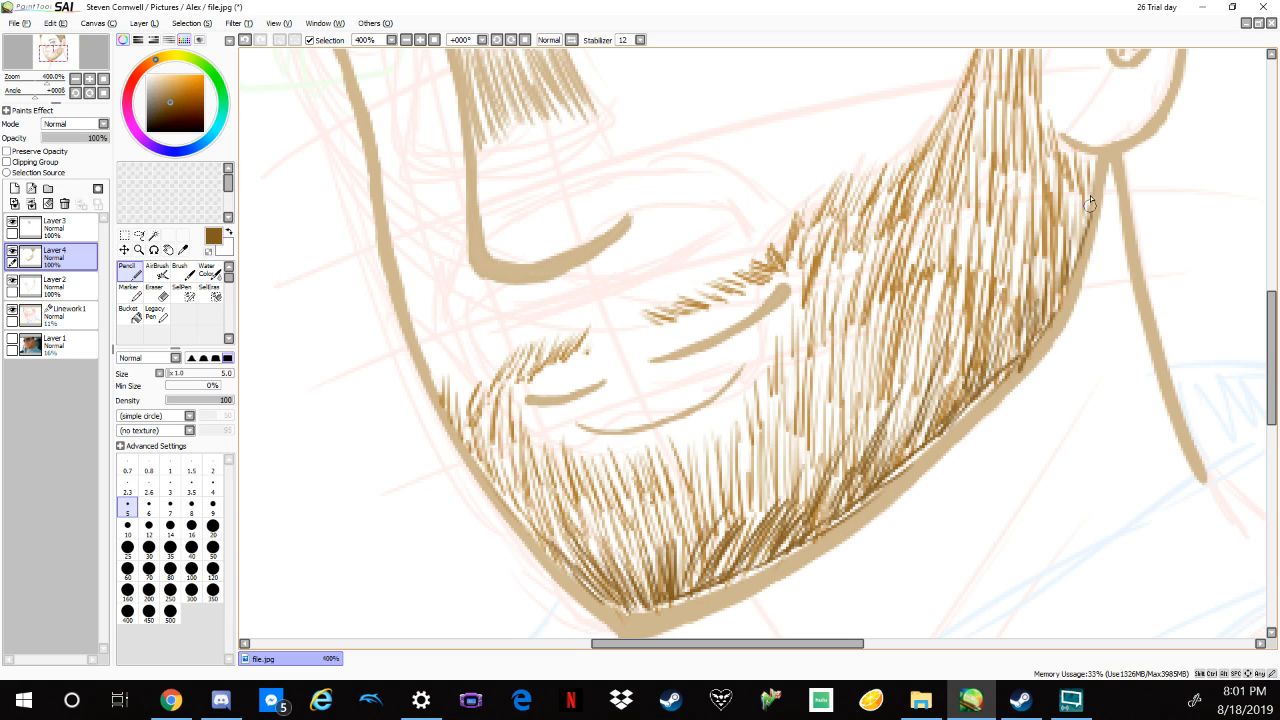
{"action": "left_click_drag", "start_coordinate": [1092, 232], "coordinate": [1080, 152]}
{"action": "left_click_drag", "start_coordinate": [1069, 172], "coordinate": [1010, 360]}
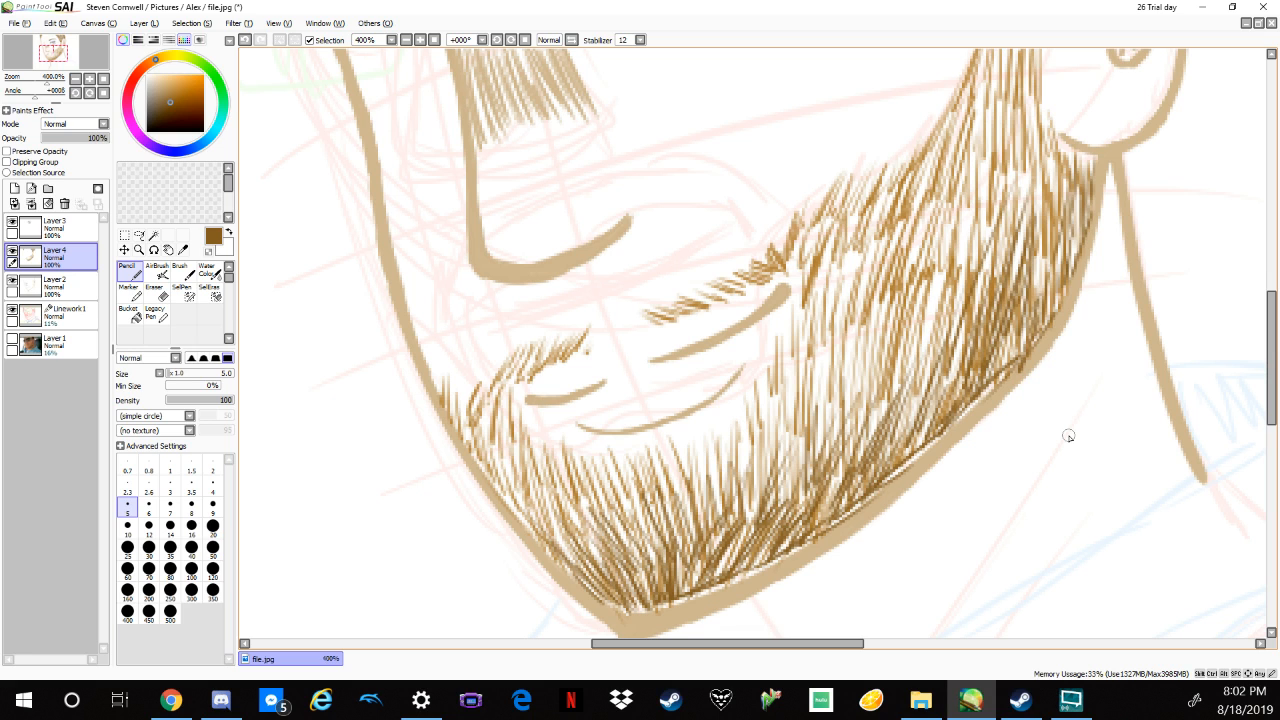
Draw the near collar's front edge and curved flap in blue down to the canvas edge, thickening the flap line.
{"action": "left_click", "coordinate": [45, 39]}
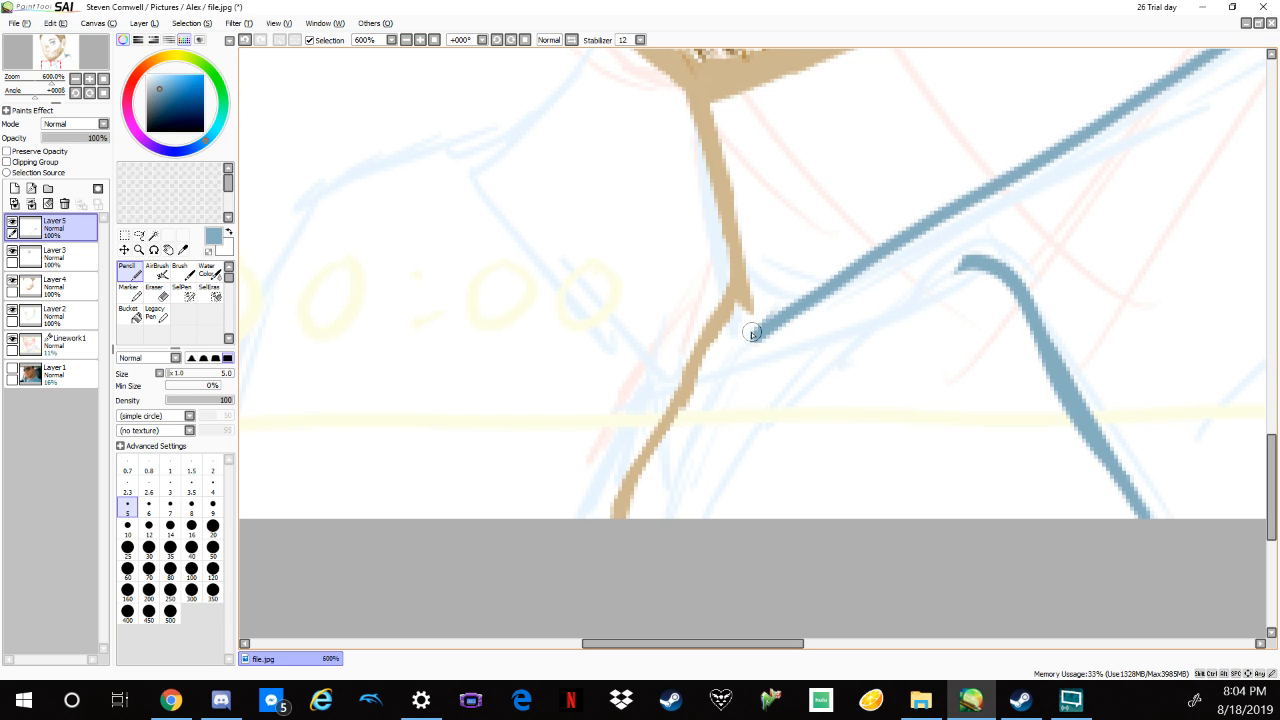
{"action": "left_click_drag", "start_coordinate": [752, 333], "coordinate": [704, 555]}
{"action": "mouse_move", "coordinate": [962, 263]}
{"action": "left_mouse_down"}
{"action": "mouse_move", "coordinate": [809, 363]}
{"action": "mouse_move", "coordinate": [740, 450]}
{"action": "mouse_move", "coordinate": [720, 510]}
{"action": "left_mouse_up"}
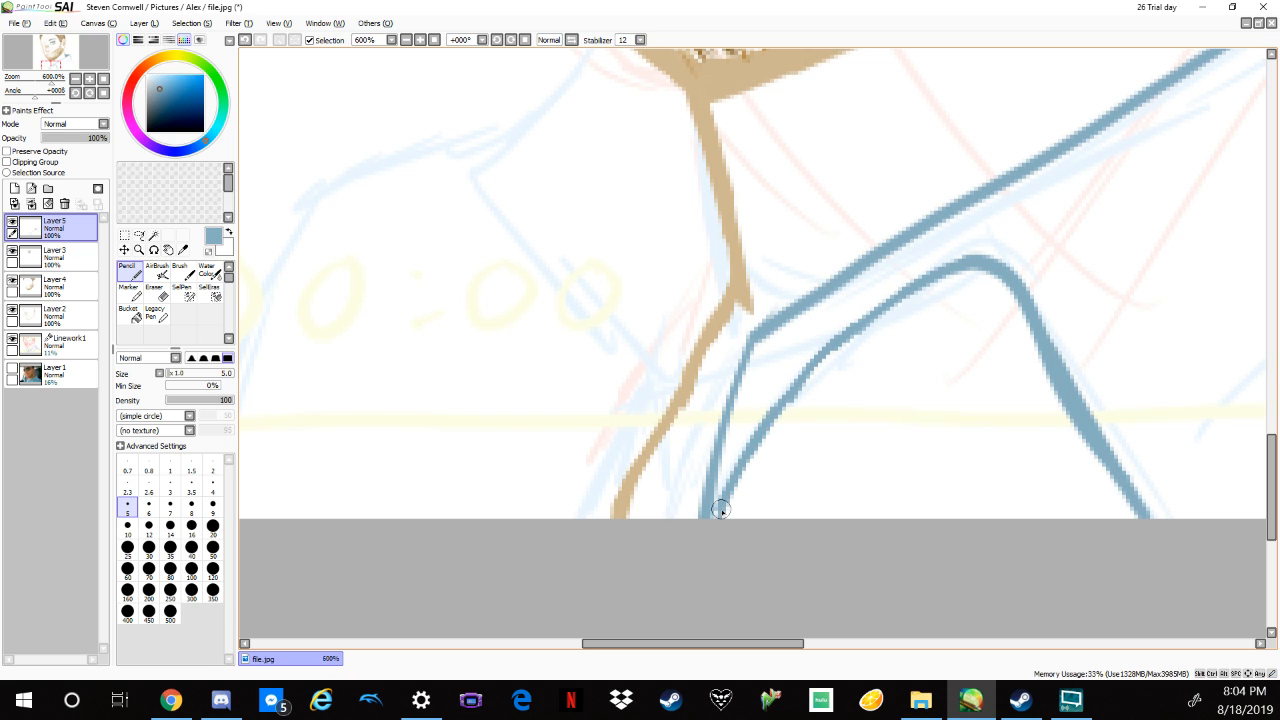
{"action": "left_click_drag", "start_coordinate": [915, 296], "coordinate": [822, 361]}
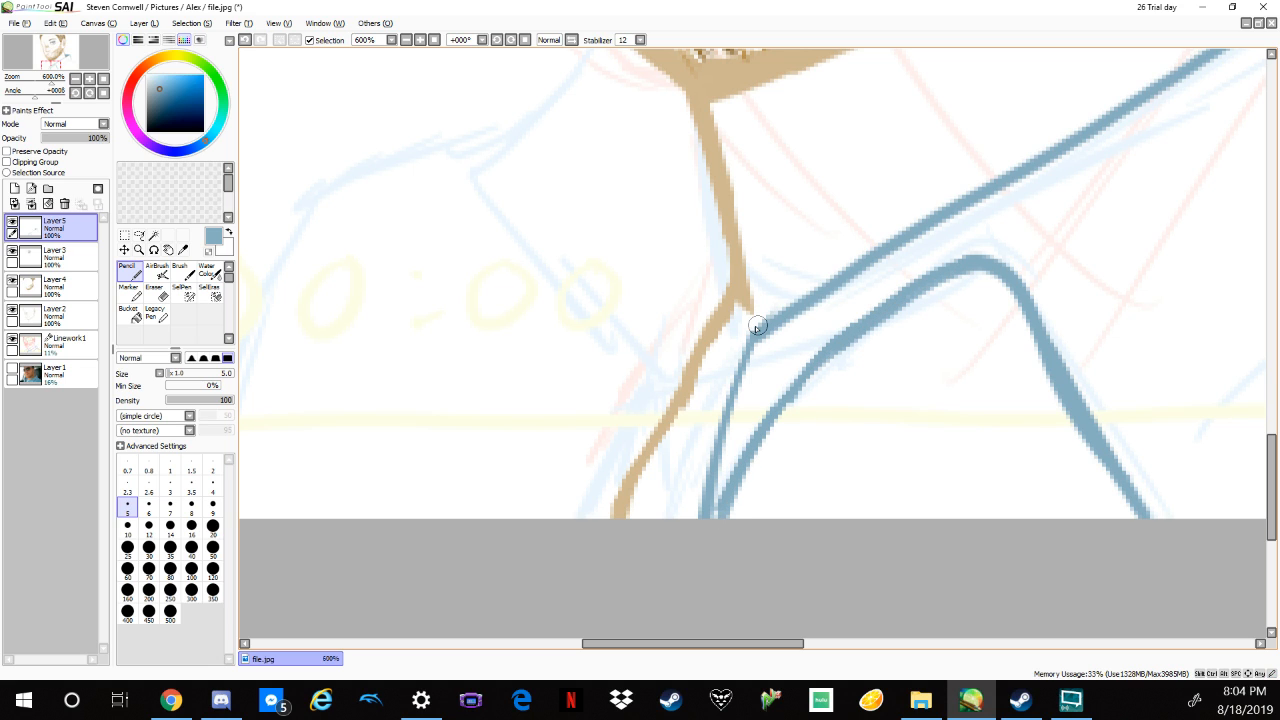
{"action": "left_click_drag", "start_coordinate": [754, 323], "coordinate": [700, 502]}
{"action": "mouse_move", "coordinate": [853, 328]}
{"action": "left_mouse_down"}
{"action": "mouse_move", "coordinate": [1033, 428]}
{"action": "mouse_move", "coordinate": [1077, 436]}
{"action": "left_mouse_up"}
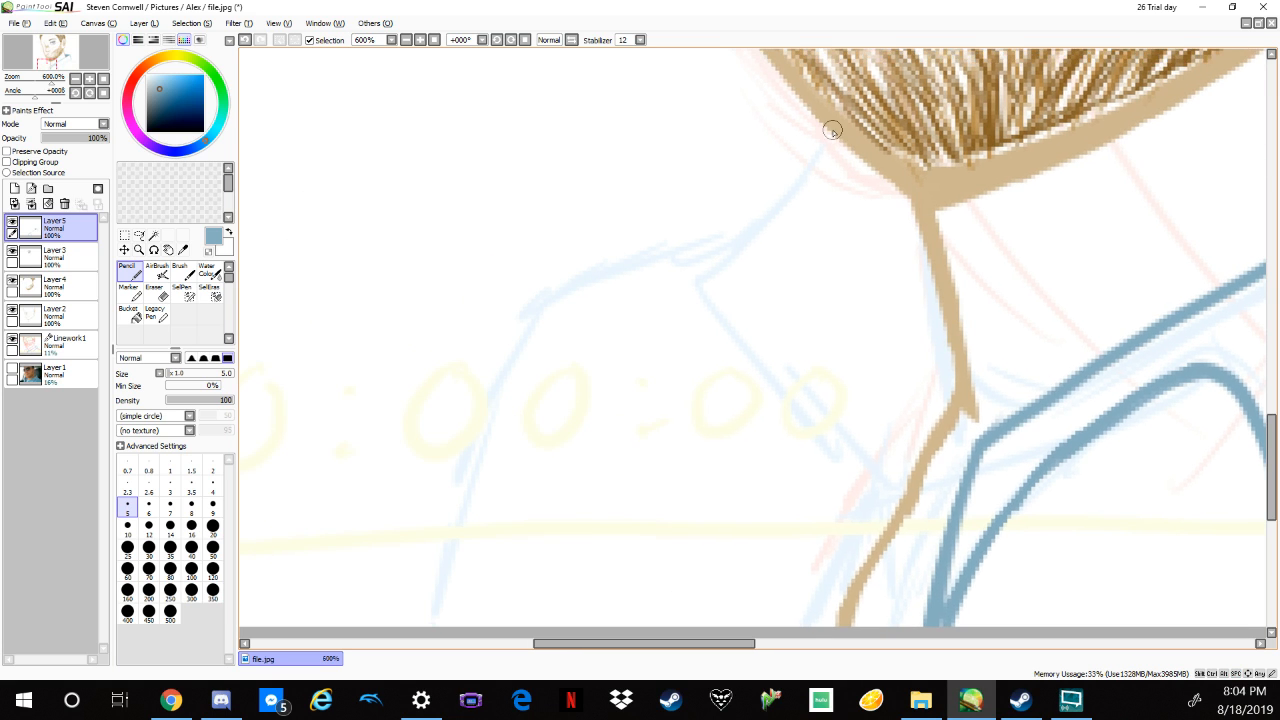
{"action": "left_click_drag", "start_coordinate": [832, 132], "coordinate": [690, 283]}
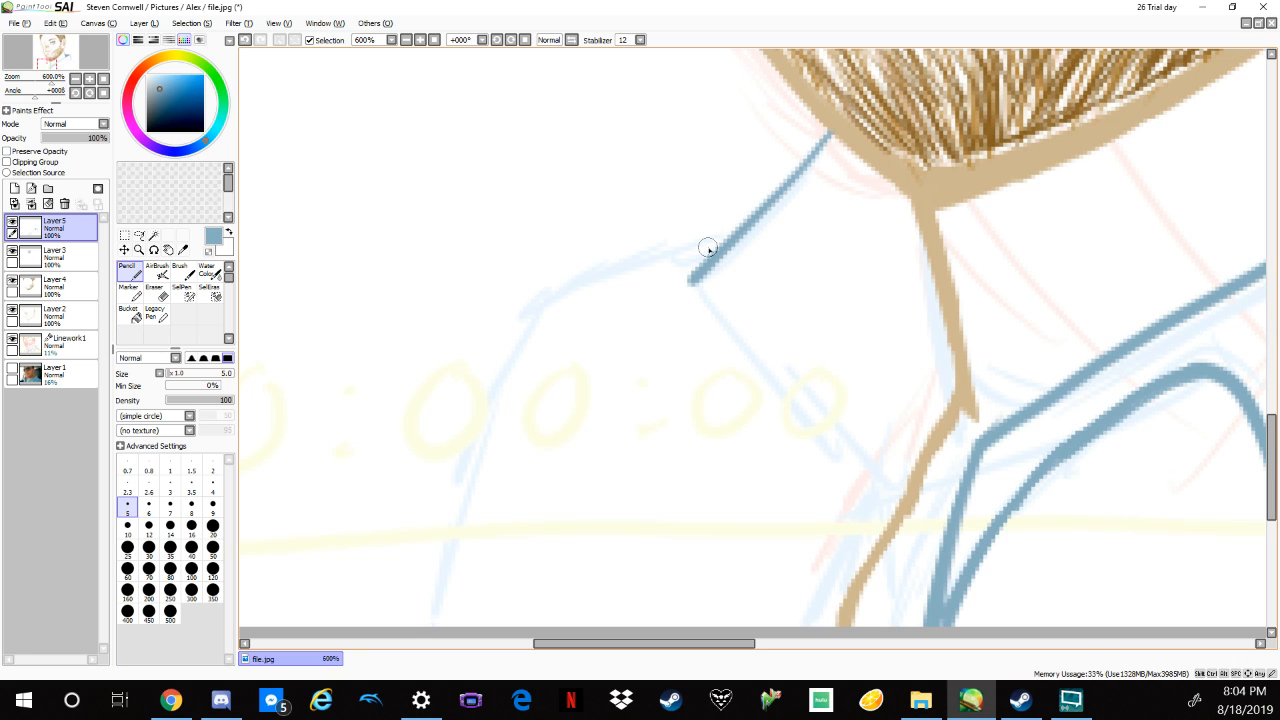
{"action": "key", "text": "ctrl+z"}
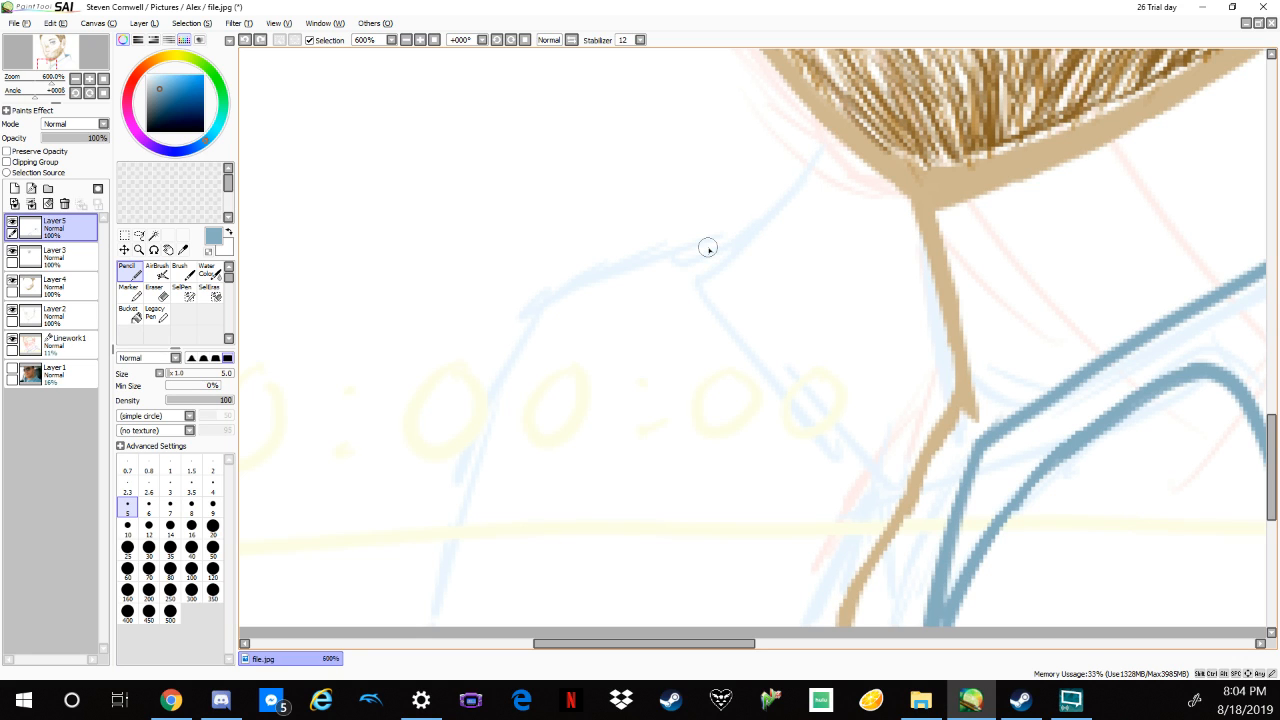
{"action": "scroll", "coordinate": [708, 249], "scroll_direction": "up", "scroll_amount": 3}
{"action": "scroll", "coordinate": [708, 249], "scroll_direction": "down", "scroll_amount": 1}
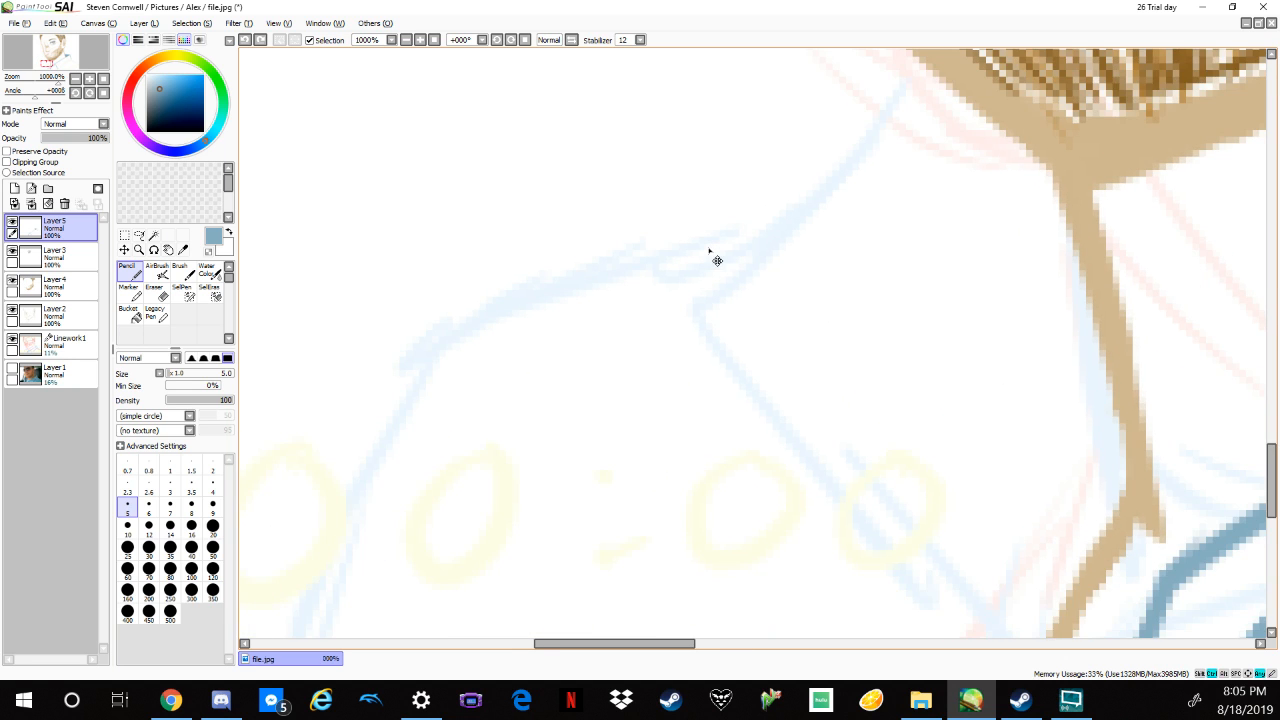
Draw the near shoulder line in blue from the canvas edge beside the collar flap up to the back of the collar.
{"action": "scroll", "coordinate": [708, 249], "scroll_direction": "down", "scroll_amount": 5}
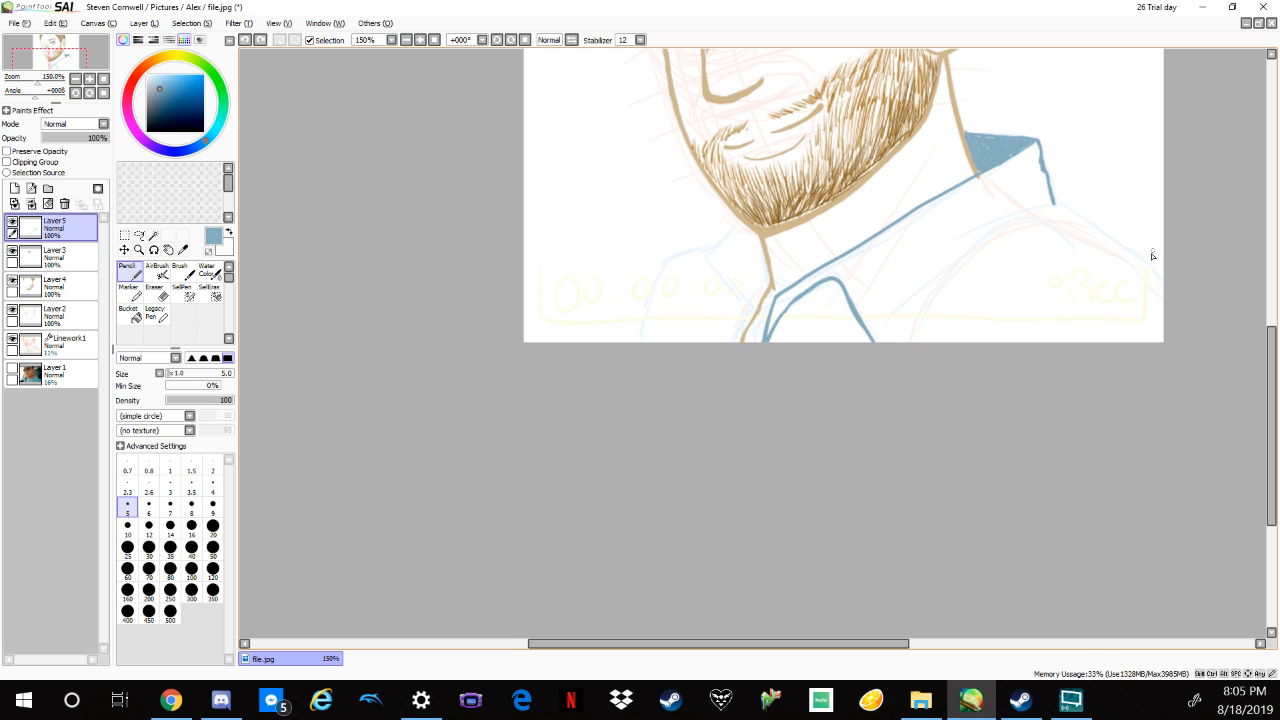
{"action": "left_click_drag", "start_coordinate": [1155, 216], "coordinate": [900, 403]}
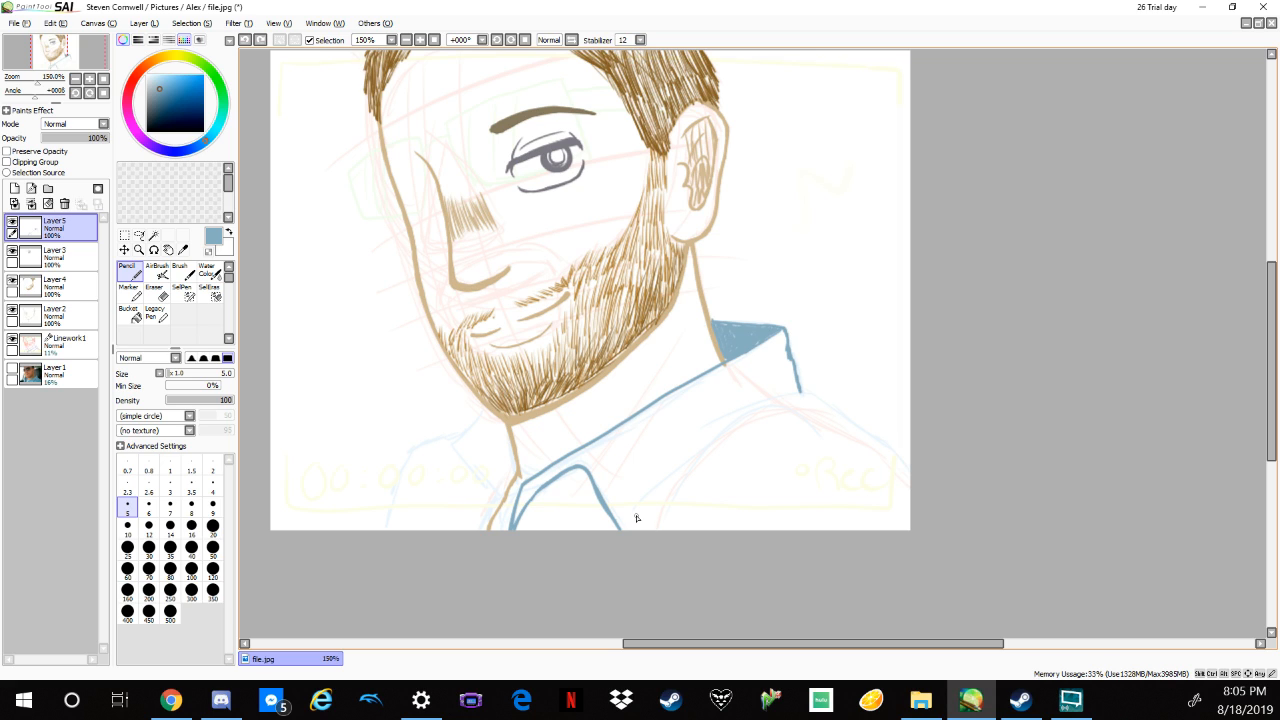
{"action": "mouse_move", "coordinate": [672, 469]}
{"action": "left_mouse_down"}
{"action": "mouse_move", "coordinate": [625, 528]}
{"action": "mouse_move", "coordinate": [728, 437]}
{"action": "mouse_move", "coordinate": [808, 407]}
{"action": "left_mouse_up"}
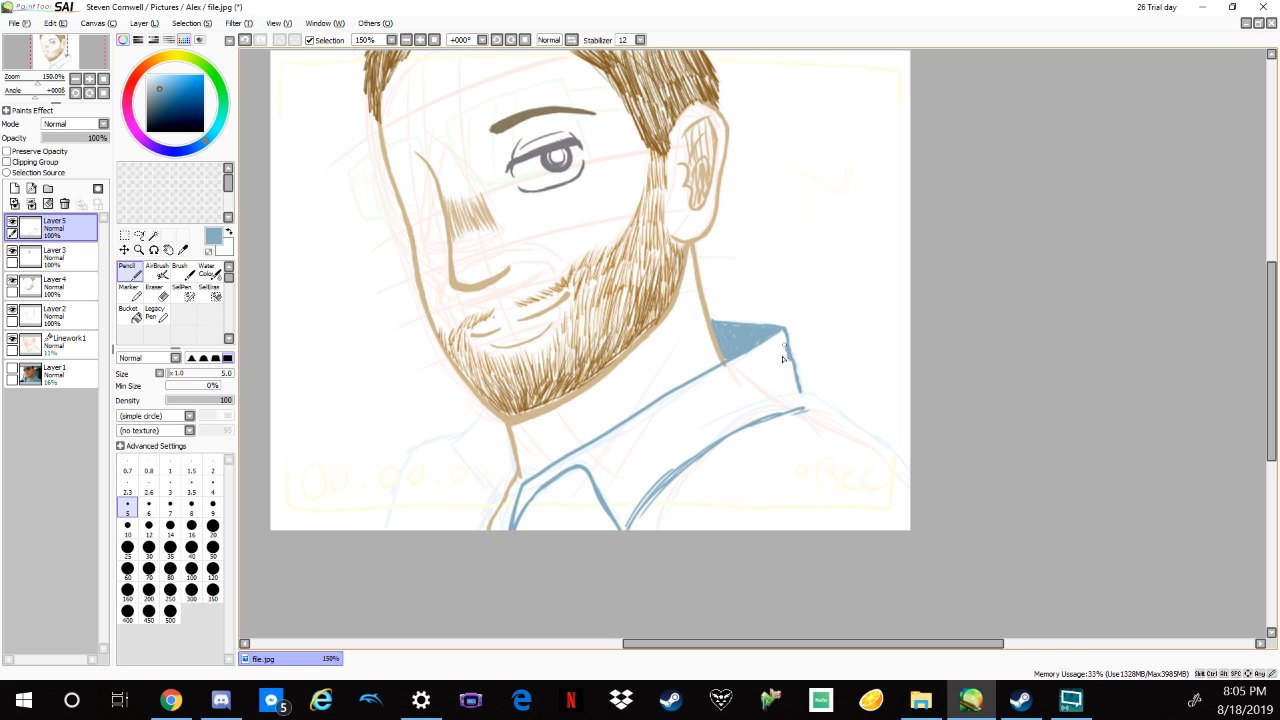
{"action": "scroll", "coordinate": [816, 396], "scroll_direction": "up", "scroll_amount": 4}
Draw the far shoulder line in blue from the neck below the chin, curving down to the canvas edge.
{"action": "mouse_move", "coordinate": [740, 338]}
{"action": "left_mouse_down"}
{"action": "mouse_move", "coordinate": [690, 410]}
{"action": "mouse_move", "coordinate": [910, 488]}
{"action": "left_mouse_up"}
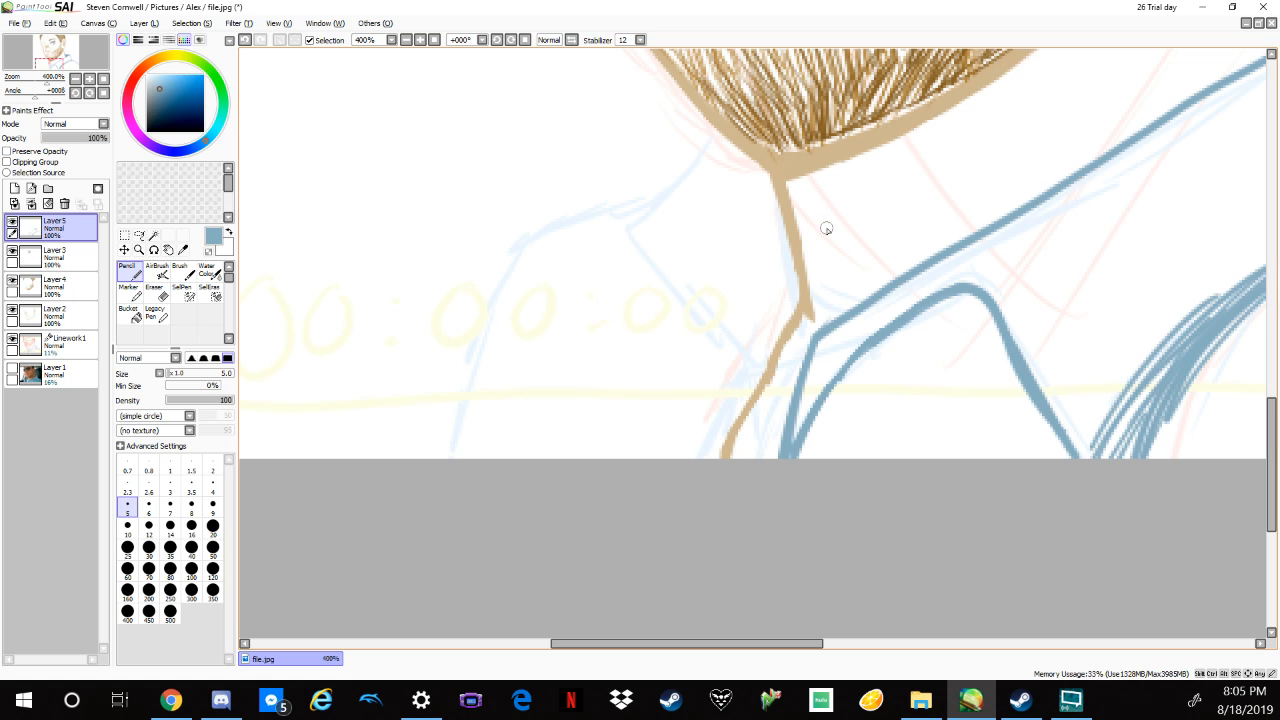
{"action": "left_click_drag", "start_coordinate": [755, 176], "coordinate": [436, 485]}
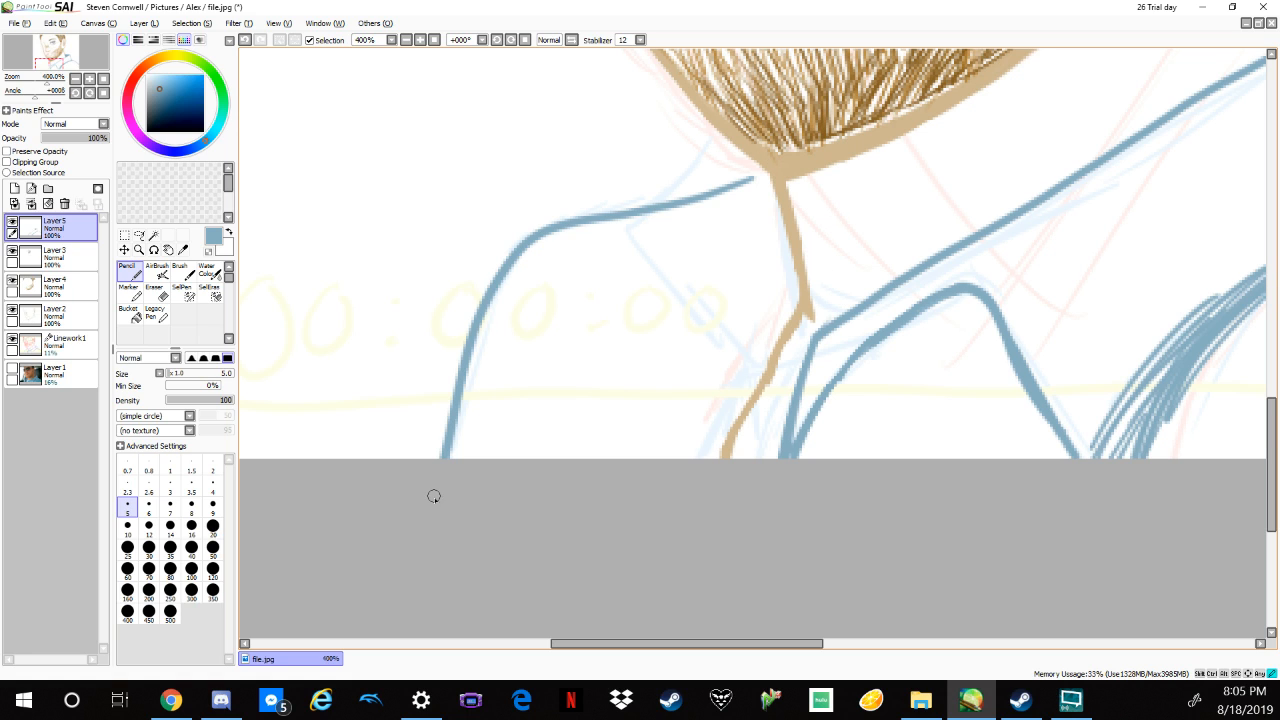
{"action": "left_click_drag", "start_coordinate": [748, 180], "coordinate": [771, 171]}
Set the Linework1 sketch layer's opacity to 28% and make Layer5 active again.
{"action": "left_click", "coordinate": [83, 349]}
{"action": "left_click", "coordinate": [61, 139]}
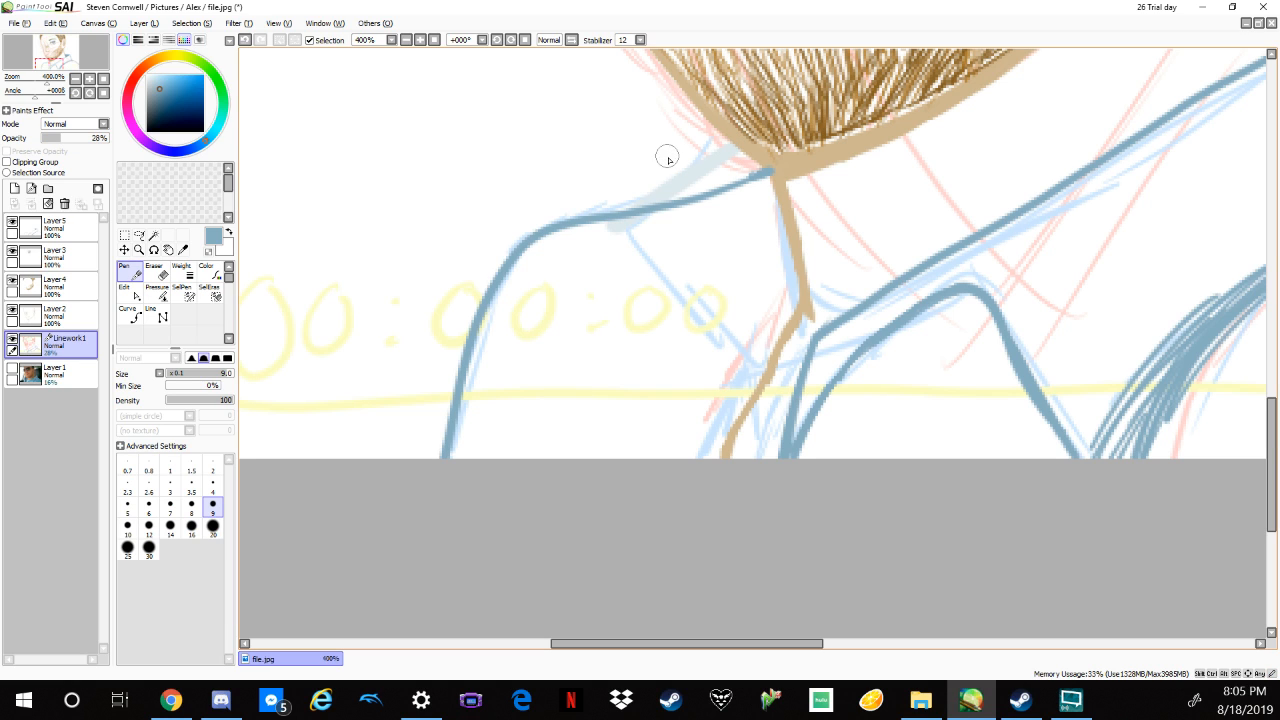
{"action": "left_click", "coordinate": [80, 228]}
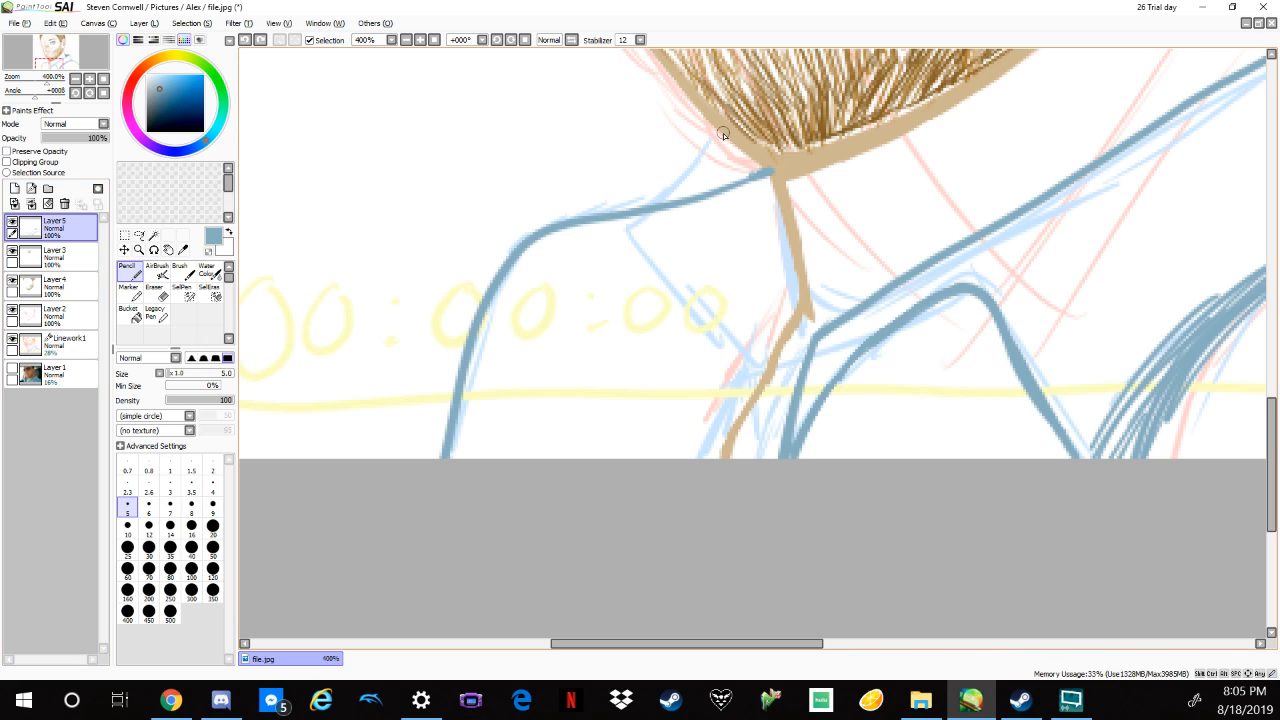
Draw the far collar in blue from under the jaw out to its point, back to the neck and down to the canvas edge.
{"action": "left_click_drag", "start_coordinate": [731, 147], "coordinate": [596, 250]}
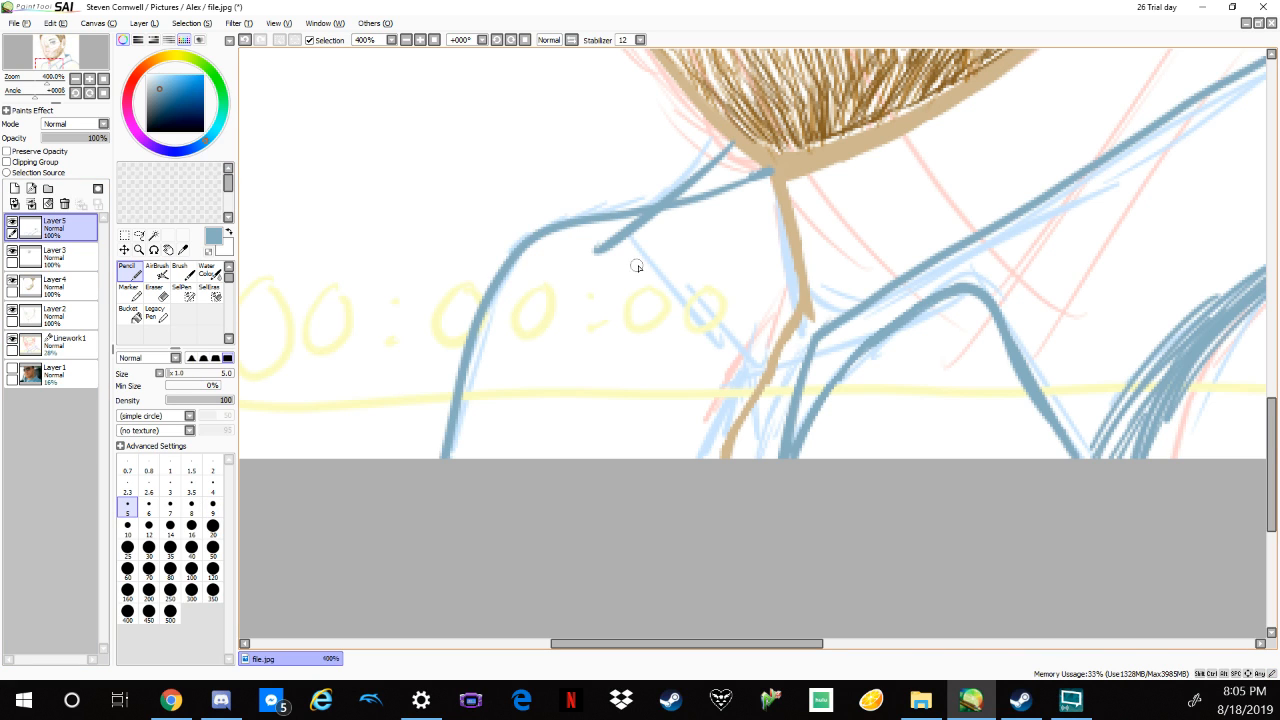
{"action": "mouse_move", "coordinate": [740, 330]}
{"action": "left_mouse_down"}
{"action": "mouse_move", "coordinate": [604, 254]}
{"action": "mouse_move", "coordinate": [752, 336]}
{"action": "left_mouse_up"}
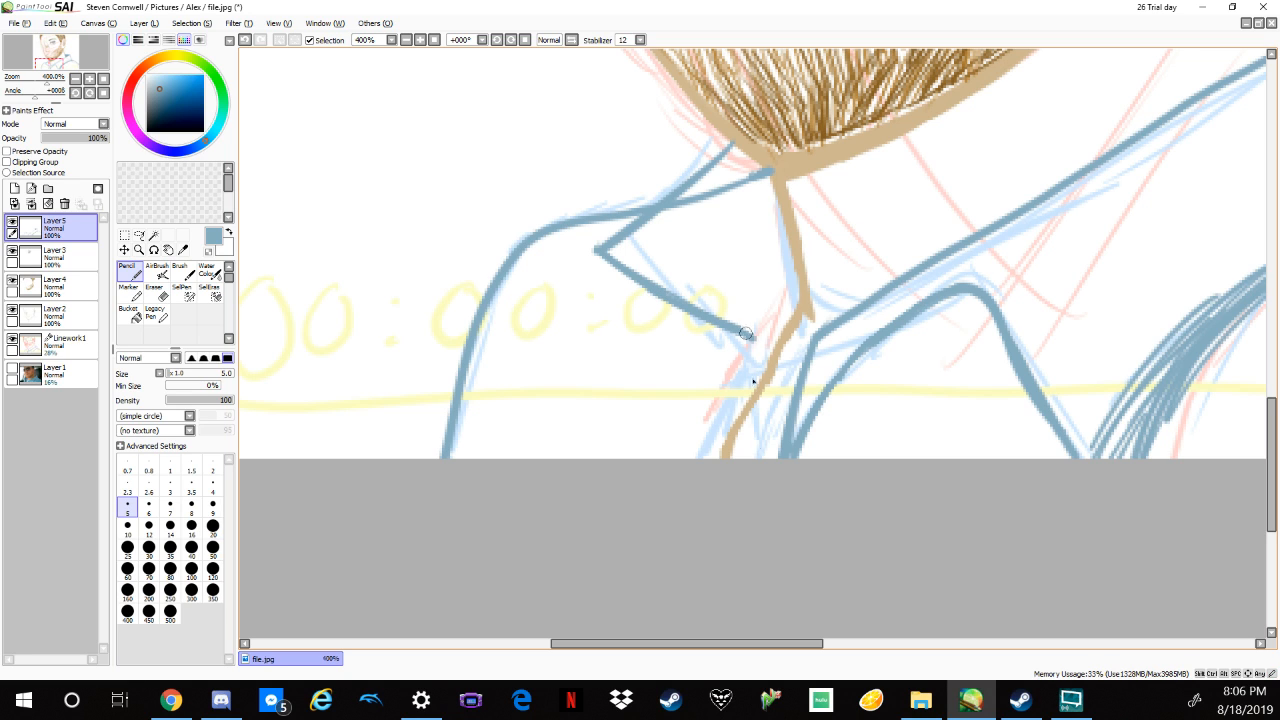
{"action": "left_click_drag", "start_coordinate": [750, 331], "coordinate": [768, 455]}
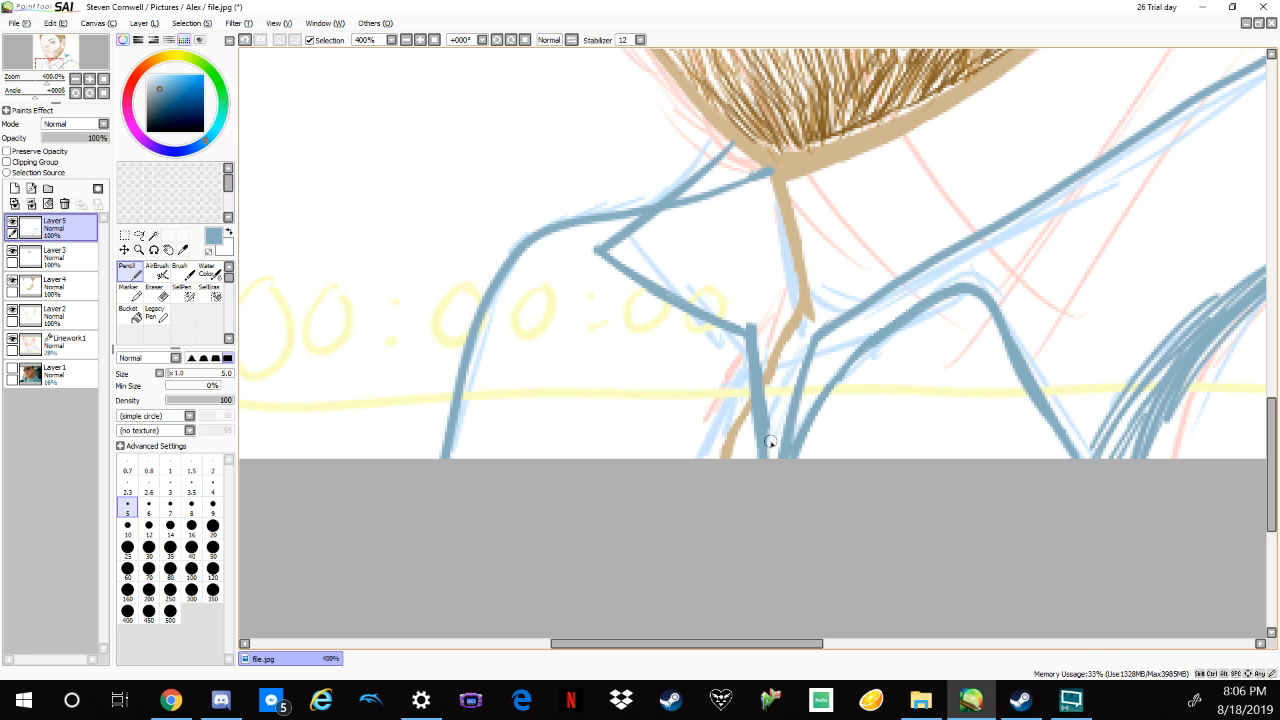
Redraw the short collar line across the base of the neck and erase the shoulder line overlapping the far collar.
{"action": "mouse_move", "coordinate": [787, 290]}
{"action": "left_mouse_down"}
{"action": "mouse_move", "coordinate": [751, 358]}
{"action": "mouse_move", "coordinate": [792, 299]}
{"action": "left_mouse_up"}
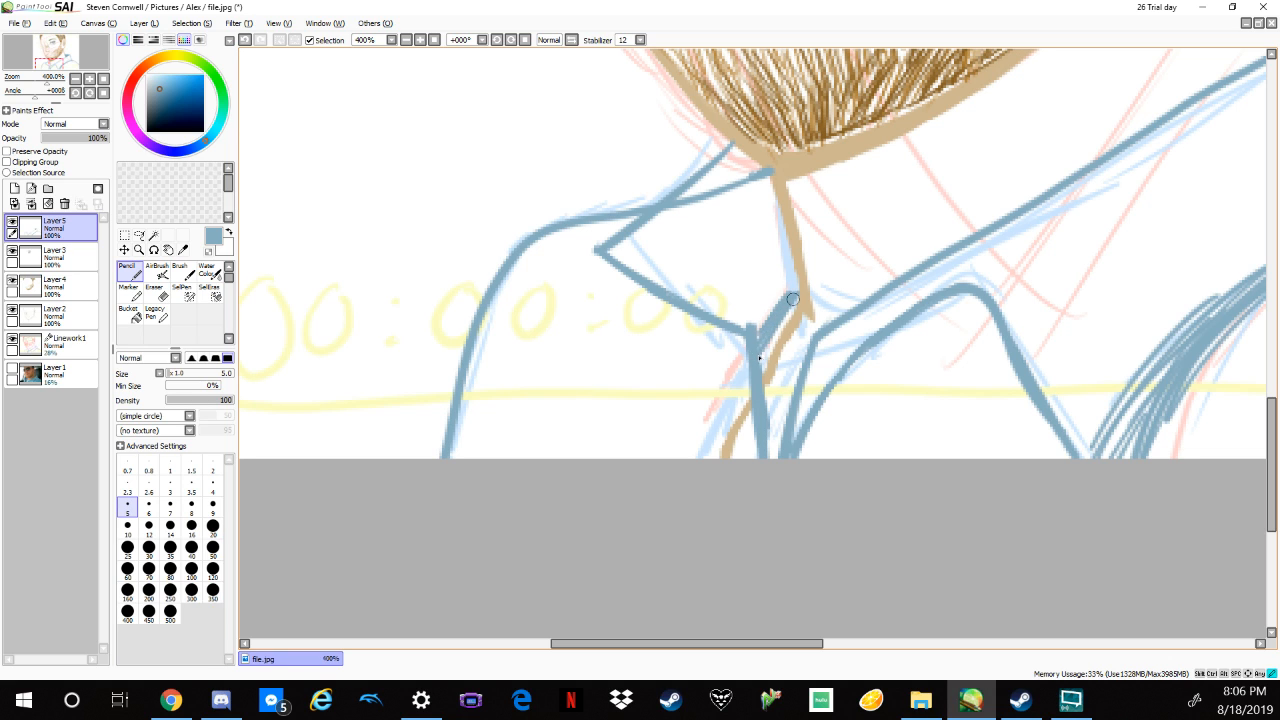
{"action": "key", "text": "ctrl+z"}
{"action": "mouse_move", "coordinate": [796, 302]}
{"action": "left_mouse_down"}
{"action": "mouse_move", "coordinate": [766, 337]}
{"action": "mouse_move", "coordinate": [762, 370]}
{"action": "left_mouse_up"}
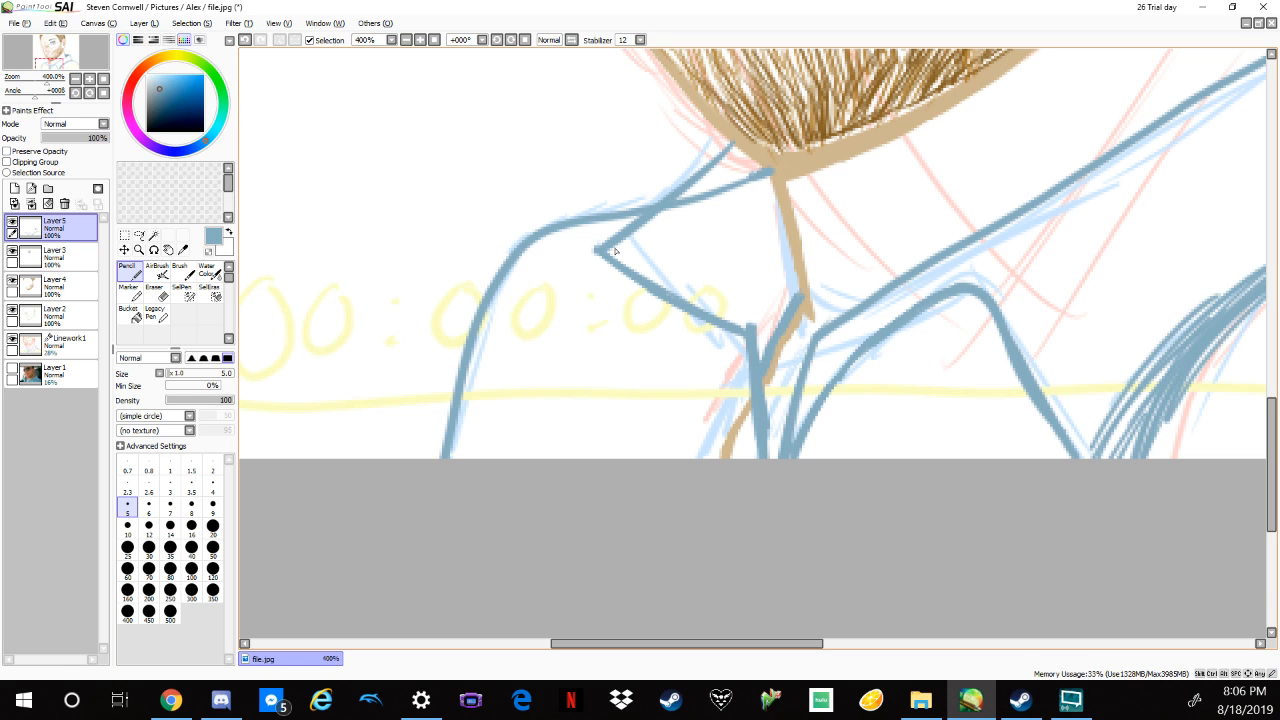
{"action": "key", "text": "e"}
{"action": "mouse_move", "coordinate": [766, 175]}
{"action": "left_mouse_down"}
{"action": "mouse_move", "coordinate": [771, 189]}
{"action": "mouse_move", "coordinate": [763, 171]}
{"action": "mouse_move", "coordinate": [679, 210]}
{"action": "left_mouse_up"}
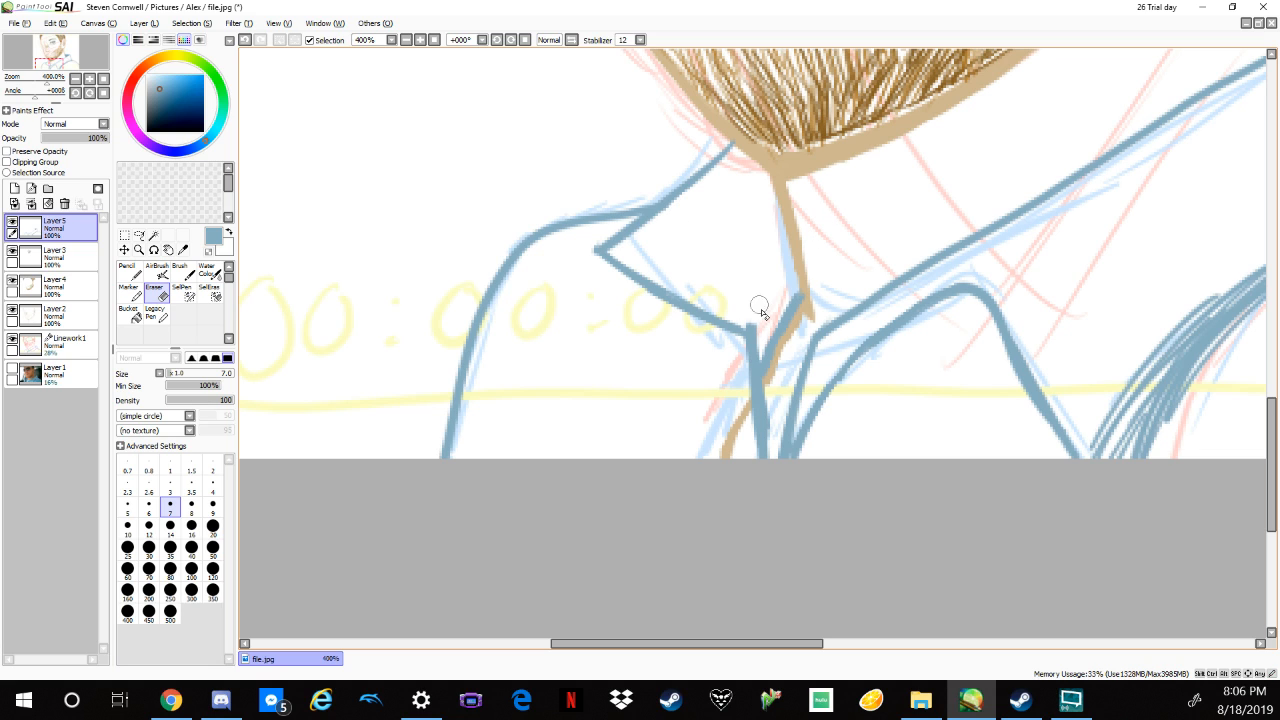
{"action": "left_click", "coordinate": [170, 484]}
{"action": "scroll", "coordinate": [762, 370], "scroll_direction": "up", "scroll_amount": 5}
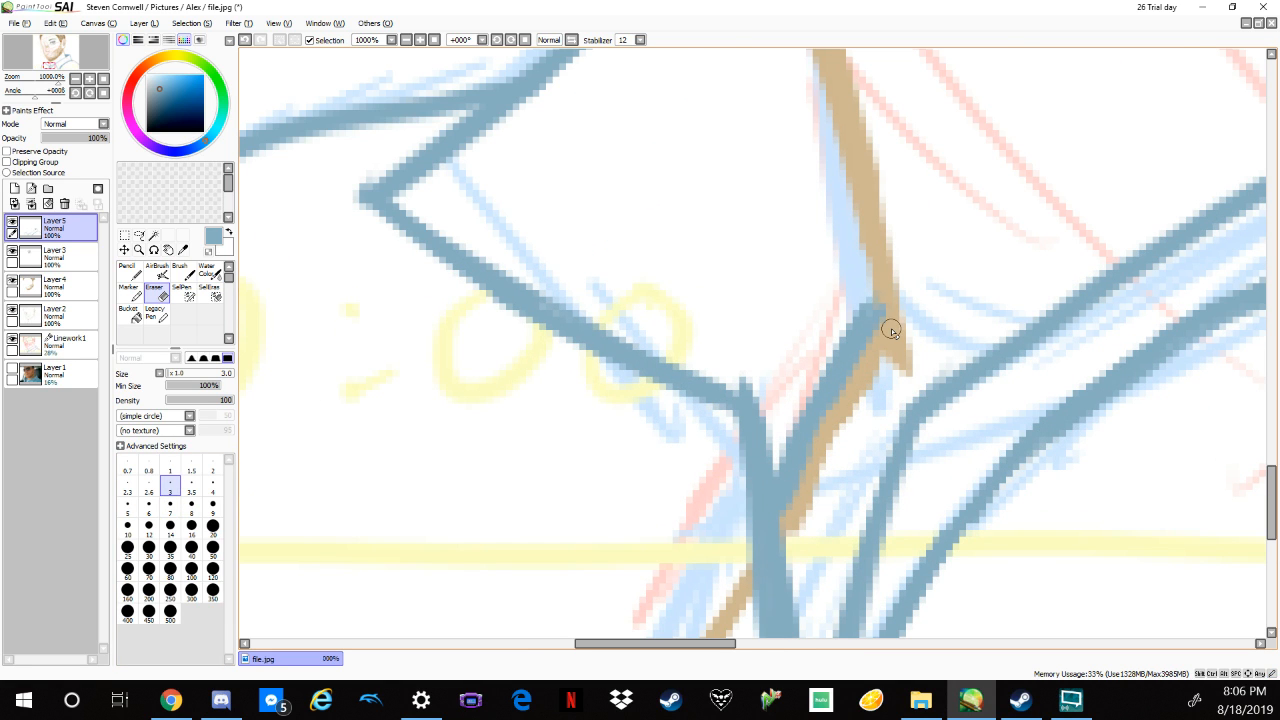
{"action": "scroll", "coordinate": [891, 330], "scroll_direction": "down", "scroll_amount": 3}
{"action": "scroll", "coordinate": [891, 330], "scroll_direction": "down", "scroll_amount": 1}
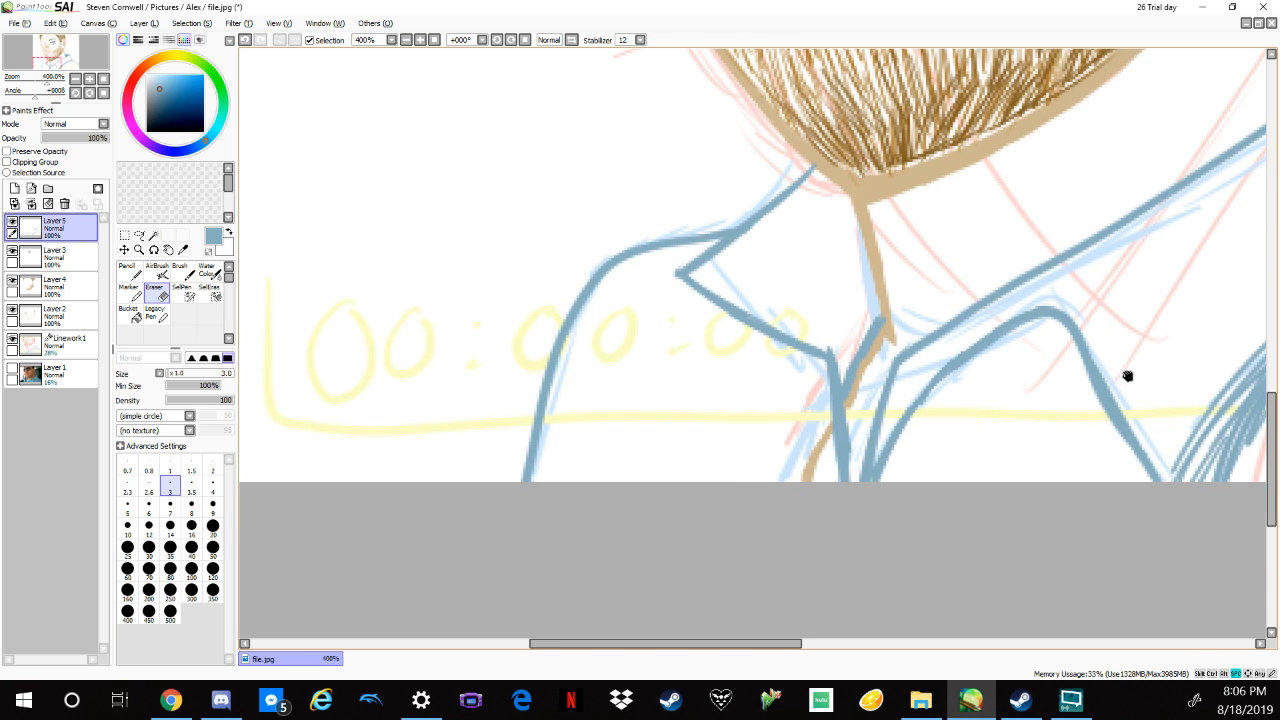
Erase the near collar's filled triangle beside the neck and its outer edge down to the shoulder, with eraser size 14.
{"action": "mouse_move", "coordinate": [1127, 376]}
{"action": "left_mouse_down"}
{"action": "mouse_move", "coordinate": [1106, 434]}
{"action": "mouse_move", "coordinate": [920, 466]}
{"action": "mouse_move", "coordinate": [898, 545]}
{"action": "left_mouse_up"}
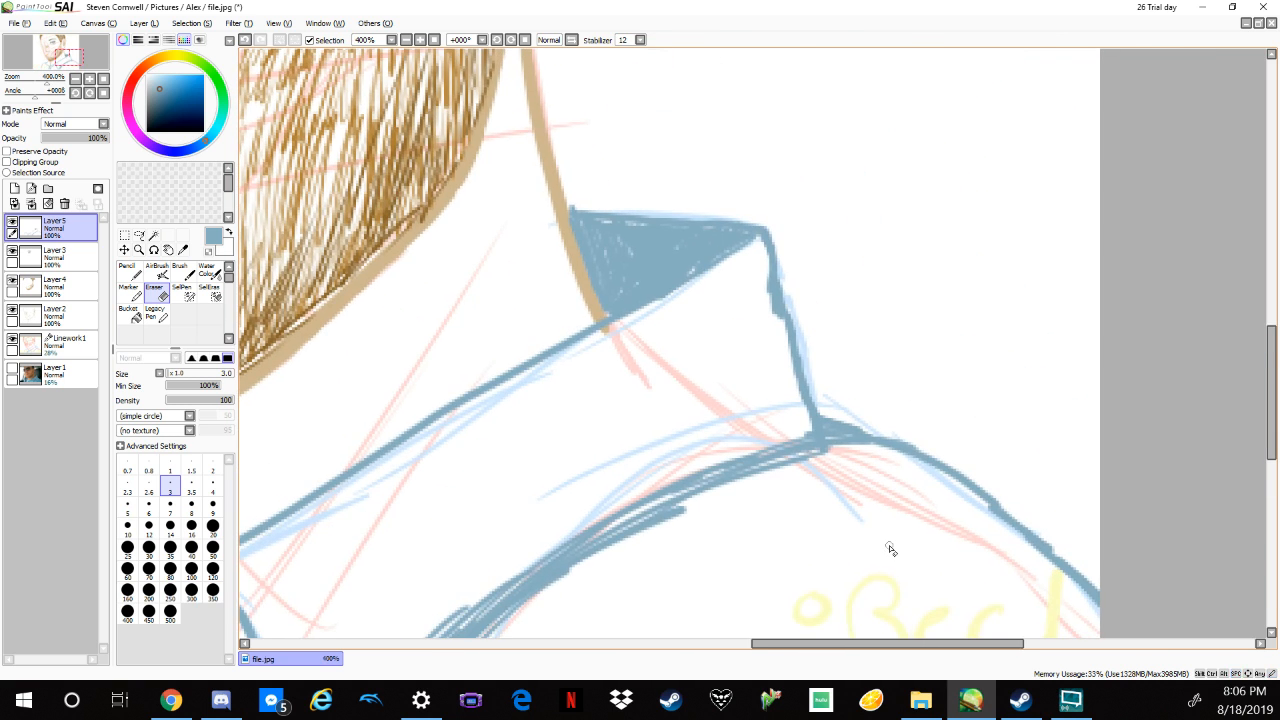
{"action": "left_click", "coordinate": [170, 526]}
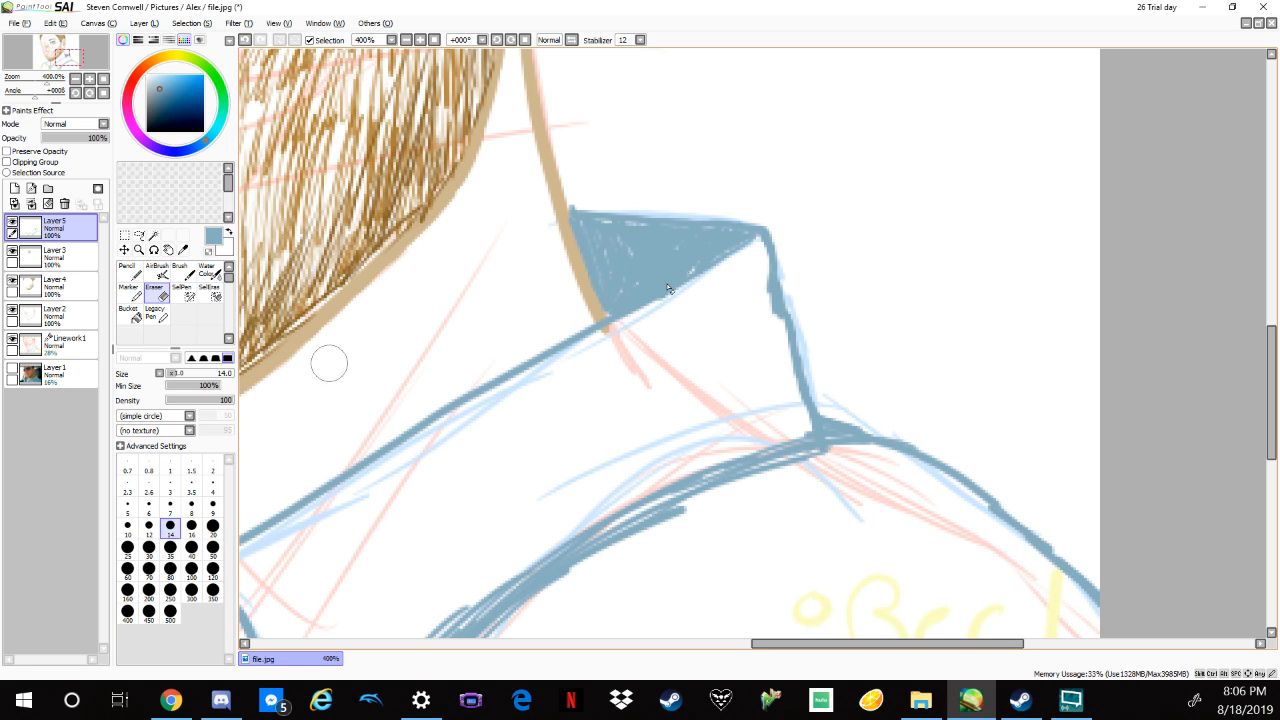
{"action": "mouse_move", "coordinate": [675, 205]}
{"action": "left_mouse_down"}
{"action": "mouse_move", "coordinate": [820, 380]}
{"action": "mouse_move", "coordinate": [690, 245]}
{"action": "mouse_move", "coordinate": [635, 230]}
{"action": "mouse_move", "coordinate": [608, 285]}
{"action": "mouse_move", "coordinate": [625, 245]}
{"action": "mouse_move", "coordinate": [661, 267]}
{"action": "mouse_move", "coordinate": [700, 206]}
{"action": "left_mouse_up"}
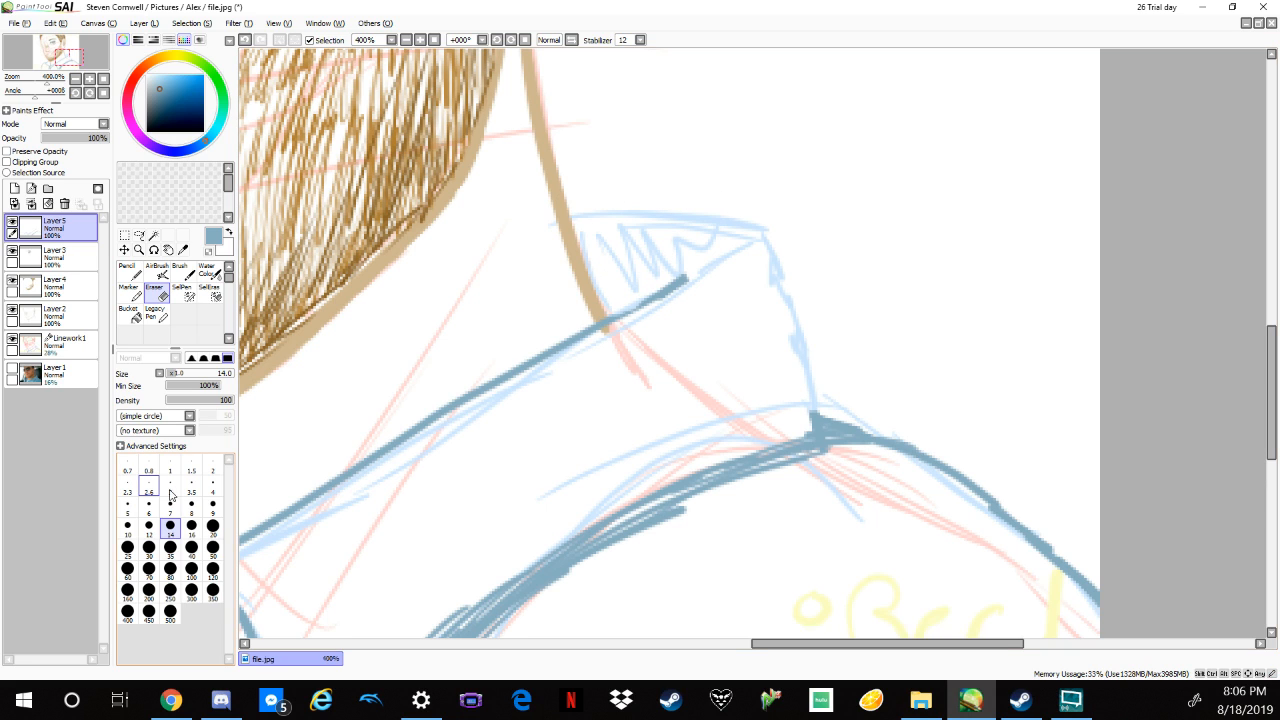
Redraw the near collar smaller in blue with a size 5 pencil, down to the shoulder, and fill the triangle beside the neck.
{"action": "left_click", "coordinate": [124, 270]}
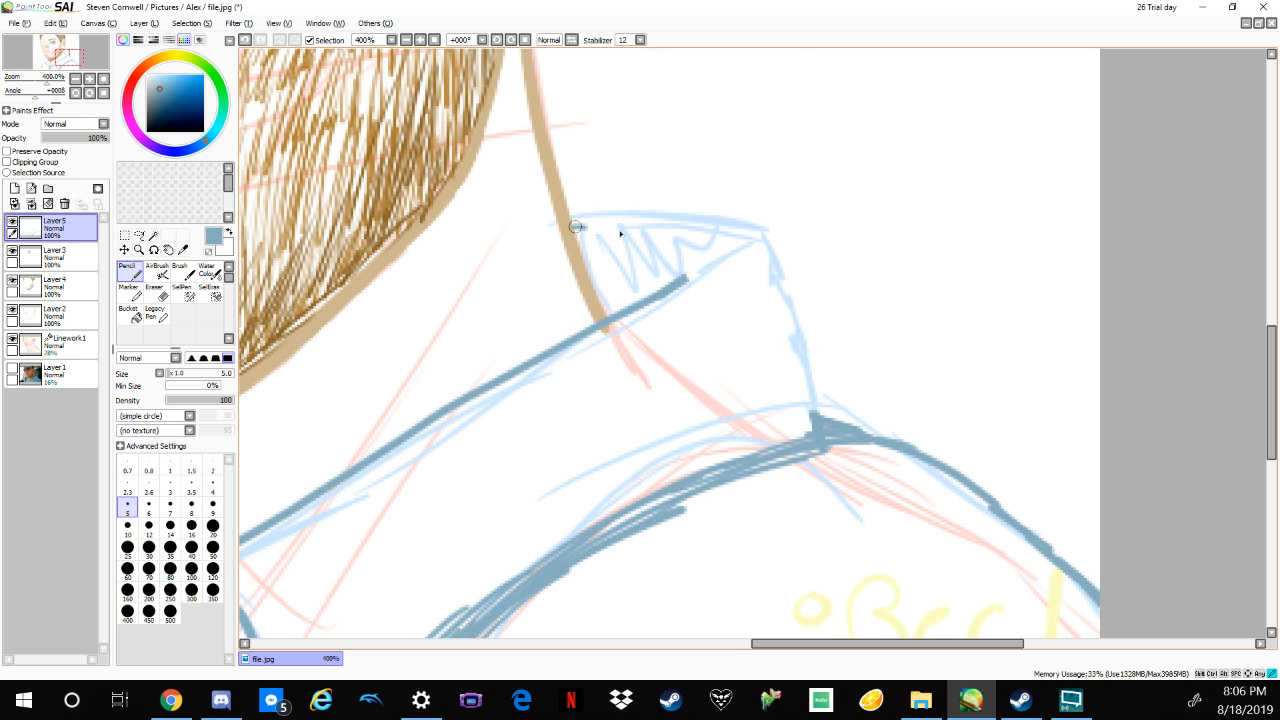
{"action": "mouse_move", "coordinate": [576, 228]}
{"action": "left_mouse_down"}
{"action": "mouse_move", "coordinate": [726, 247]}
{"action": "mouse_move", "coordinate": [688, 274]}
{"action": "mouse_move", "coordinate": [745, 277]}
{"action": "mouse_move", "coordinate": [753, 304]}
{"action": "left_mouse_up"}
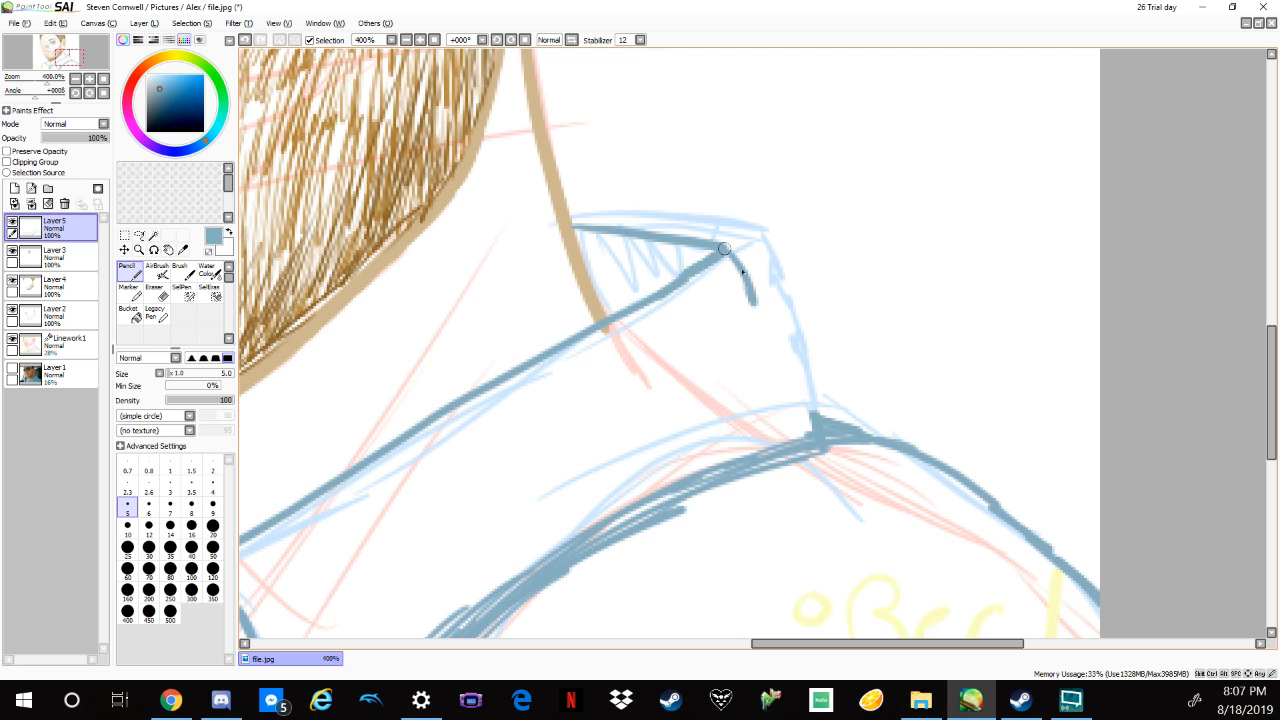
{"action": "mouse_move", "coordinate": [724, 248]}
{"action": "left_mouse_down"}
{"action": "mouse_move", "coordinate": [759, 337]}
{"action": "mouse_move", "coordinate": [818, 427]}
{"action": "left_mouse_up"}
{"action": "left_click_drag", "start_coordinate": [767, 338], "coordinate": [760, 310]}
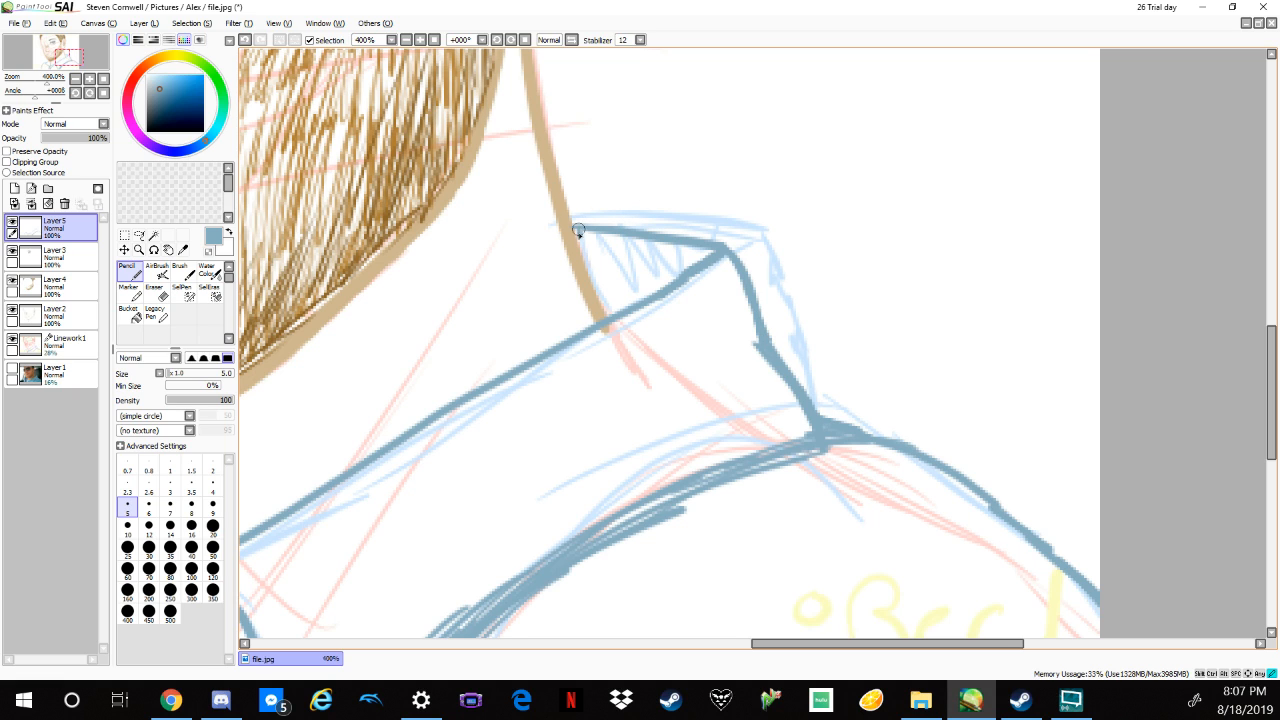
{"action": "left_click_drag", "start_coordinate": [579, 241], "coordinate": [606, 318]}
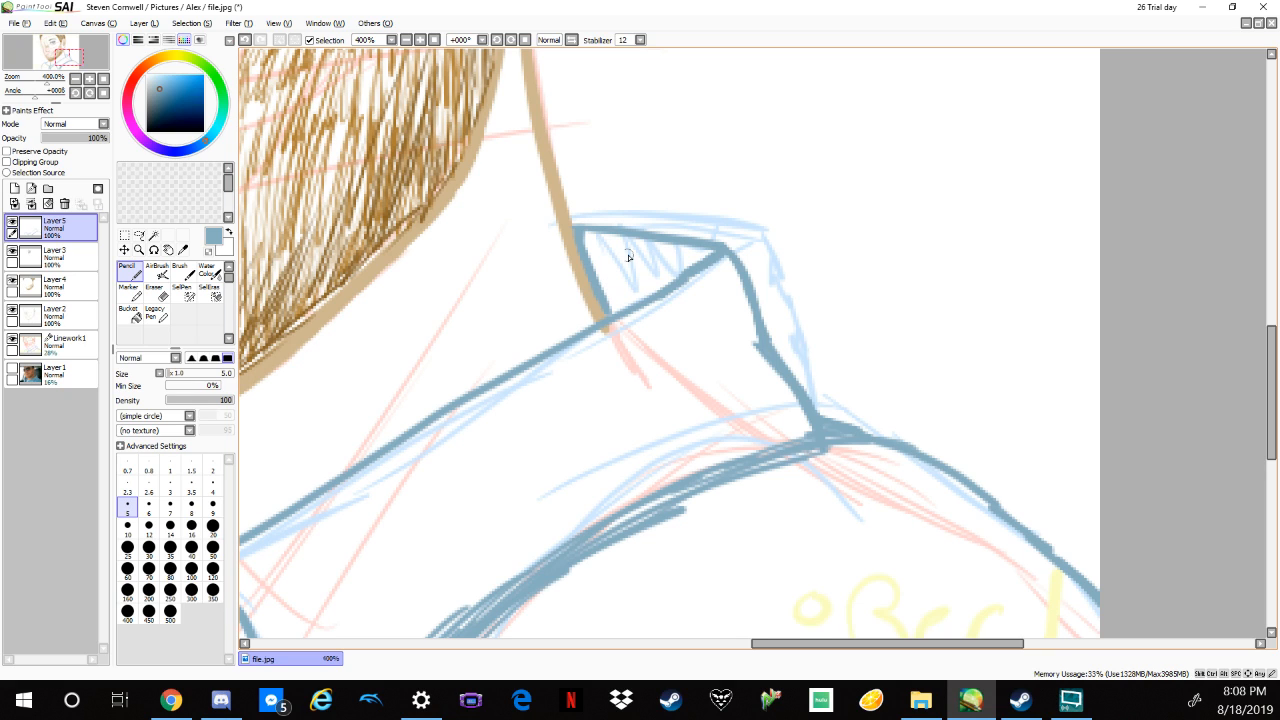
{"action": "mouse_move", "coordinate": [580, 230]}
{"action": "left_mouse_down"}
{"action": "mouse_move", "coordinate": [698, 255]}
{"action": "mouse_move", "coordinate": [621, 305]}
{"action": "mouse_move", "coordinate": [592, 255]}
{"action": "mouse_move", "coordinate": [652, 273]}
{"action": "mouse_move", "coordinate": [637, 263]}
{"action": "mouse_move", "coordinate": [614, 306]}
{"action": "mouse_move", "coordinate": [659, 277]}
{"action": "mouse_move", "coordinate": [612, 304]}
{"action": "mouse_move", "coordinate": [653, 278]}
{"action": "mouse_move", "coordinate": [626, 254]}
{"action": "left_mouse_up"}
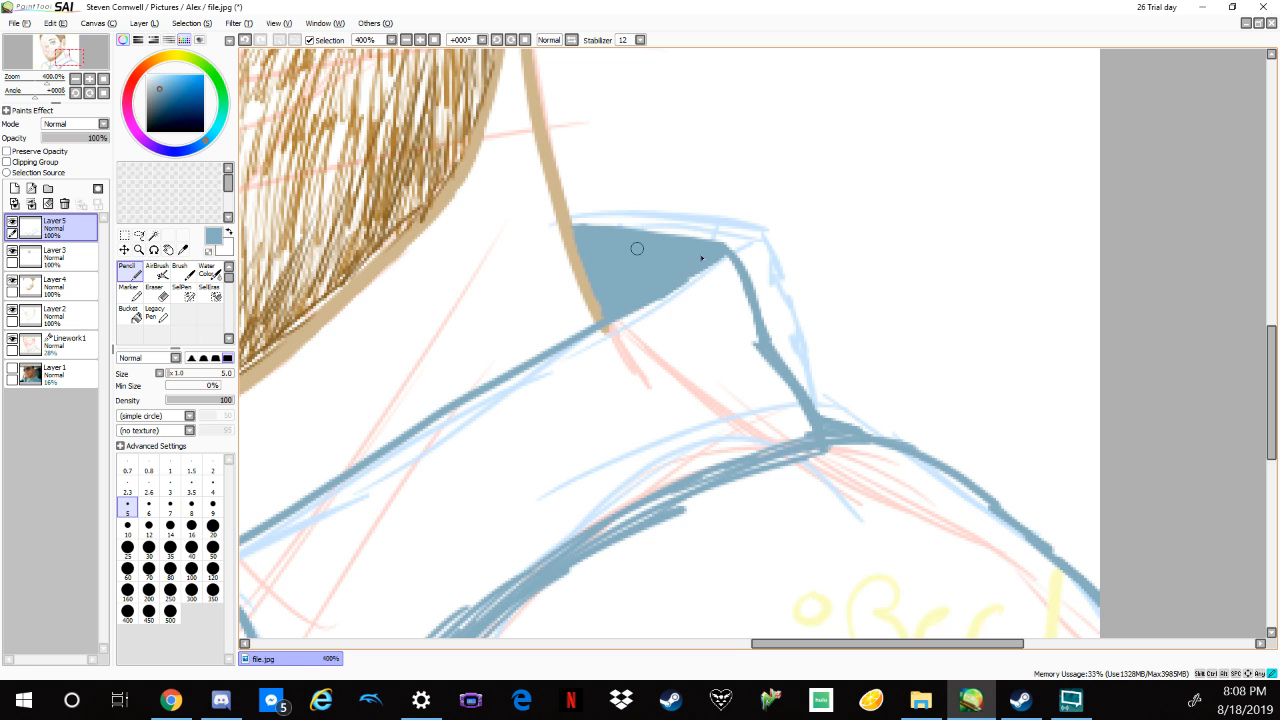
Add a new layer and place it directly beneath Layer5.
{"action": "scroll", "coordinate": [681, 251], "scroll_direction": "down", "scroll_amount": 5}
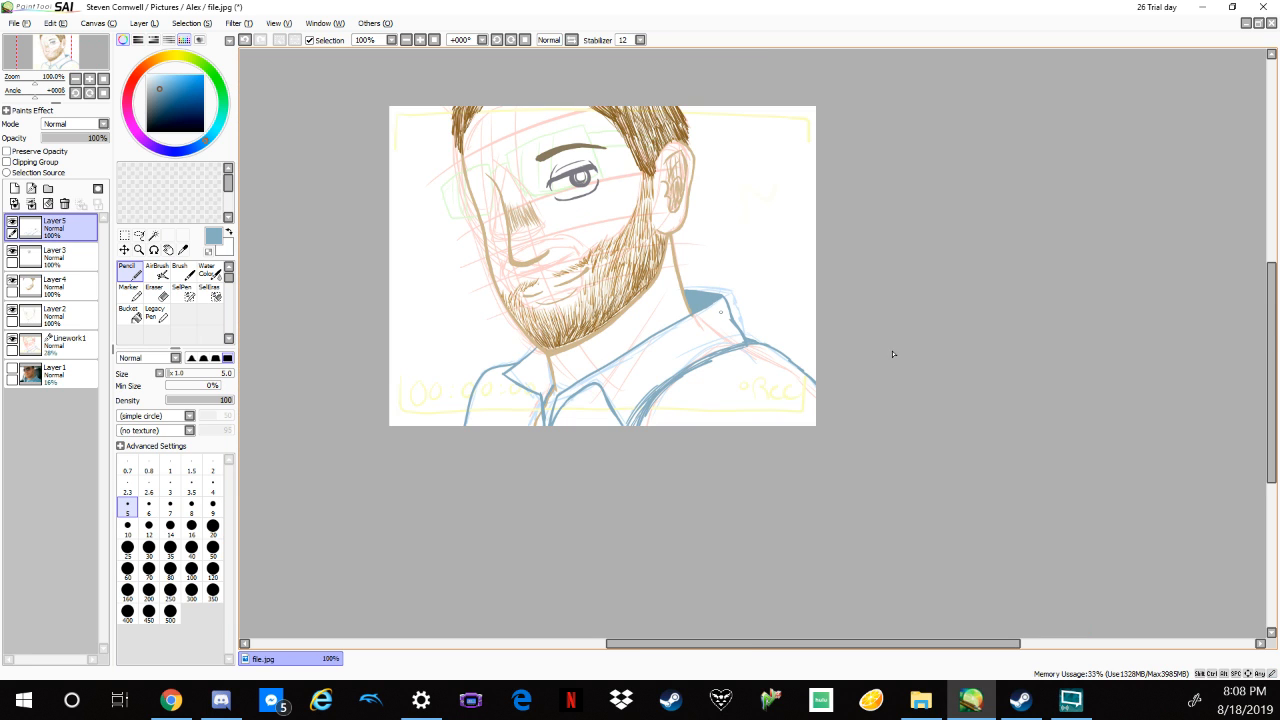
{"action": "left_click_drag", "start_coordinate": [903, 329], "coordinate": [973, 461]}
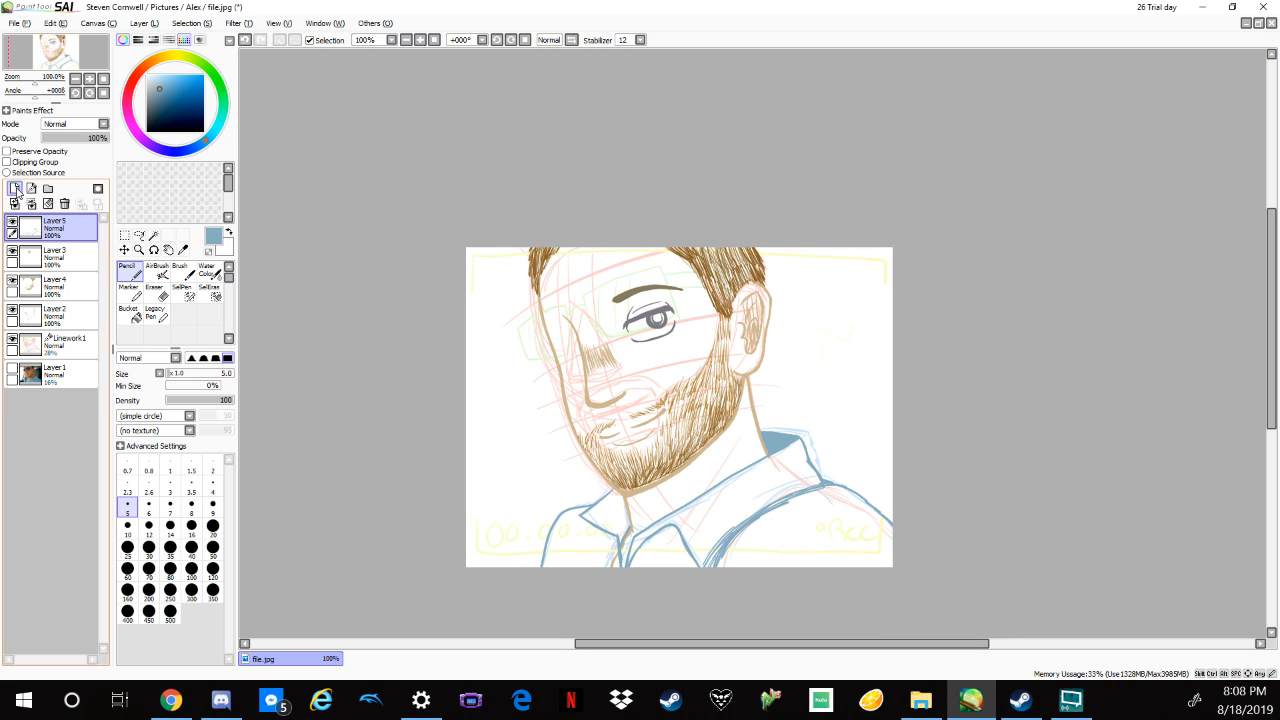
{"action": "left_click", "coordinate": [16, 189]}
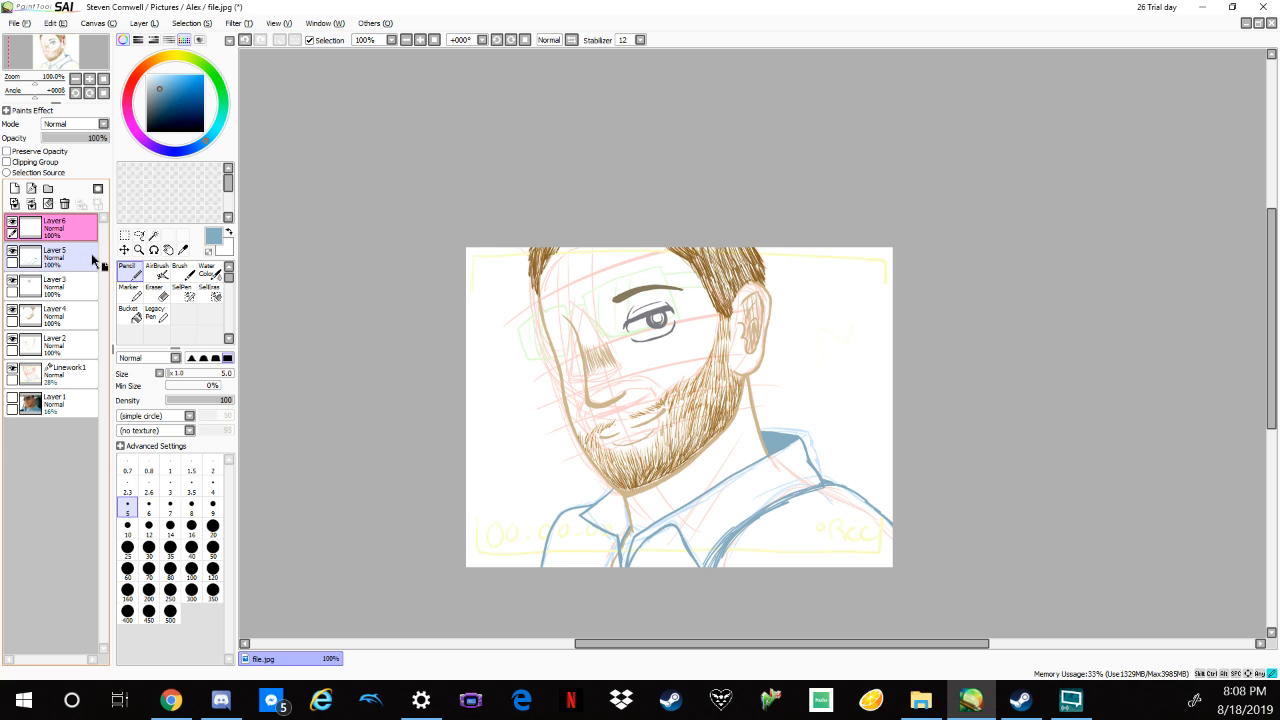
{"action": "left_click_drag", "start_coordinate": [96, 262], "coordinate": [60, 222]}
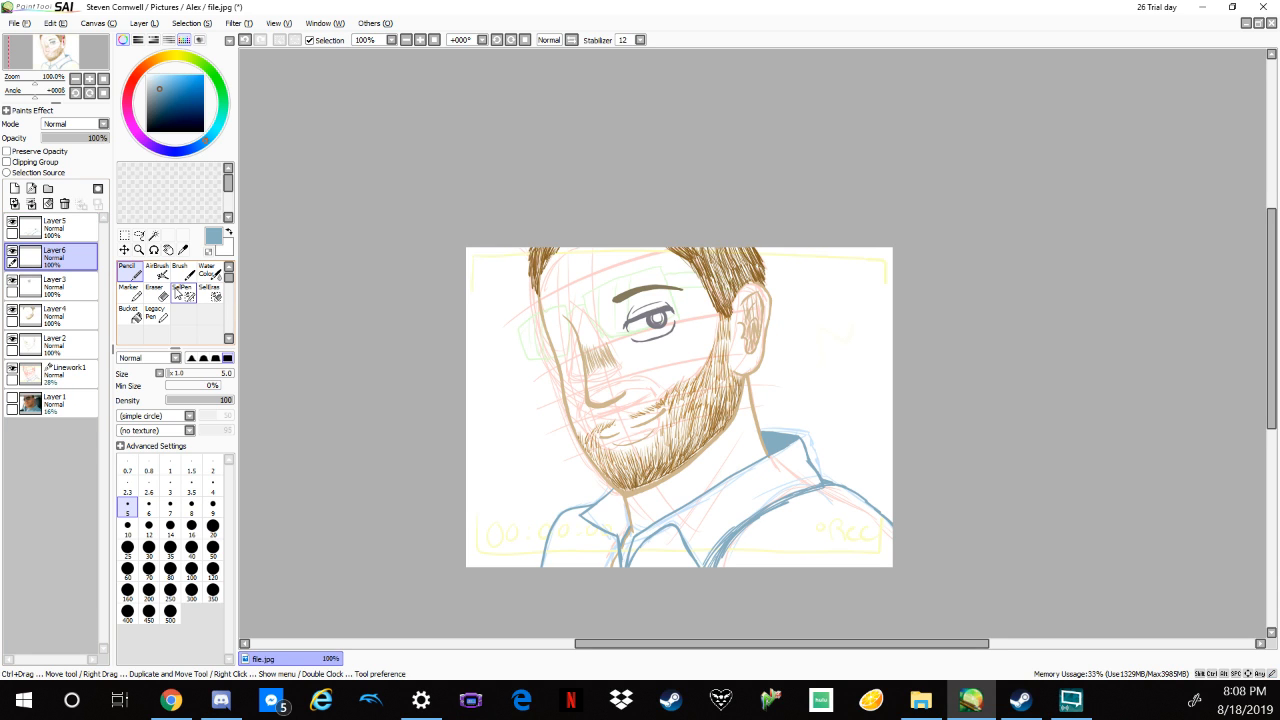
{"action": "left_click", "coordinate": [12, 280]}
{"action": "left_click", "coordinate": [12, 280]}
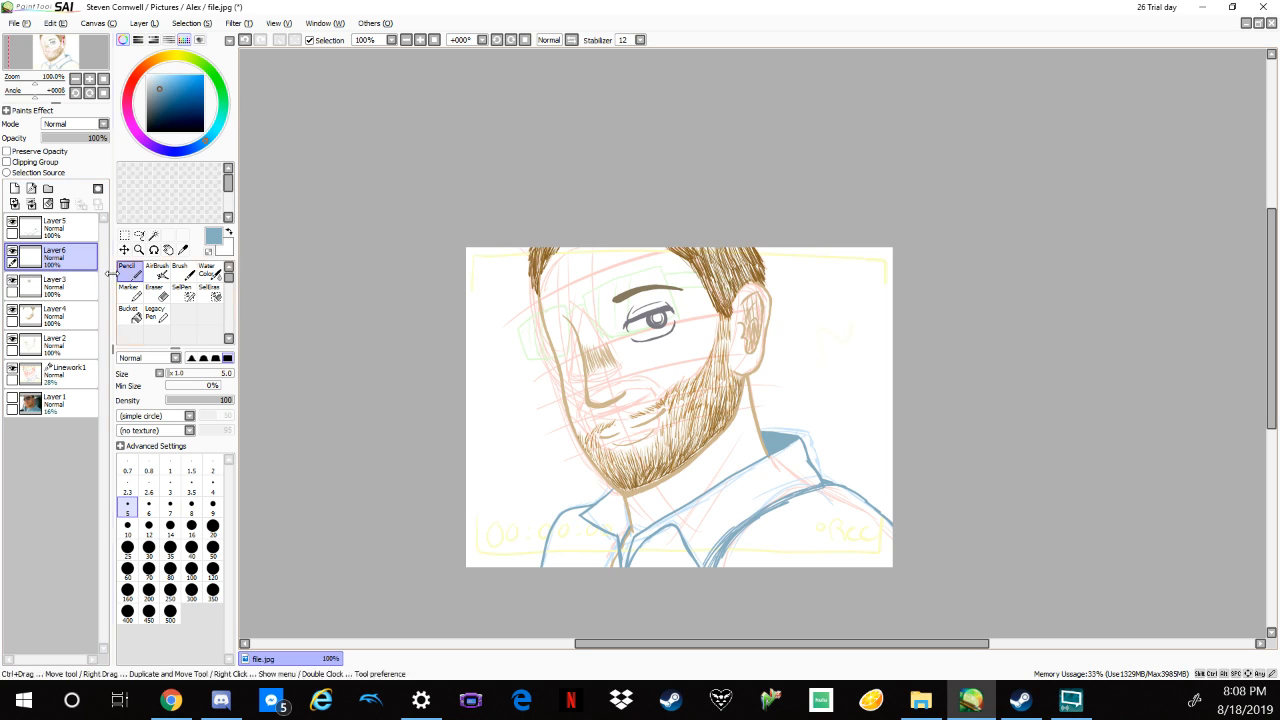
Draw the top rim of the near eyeglass lens above the eyebrow in dark brown with the size 5 pencil.
{"action": "left_click", "coordinate": [153, 65]}
{"action": "left_click", "coordinate": [170, 110]}
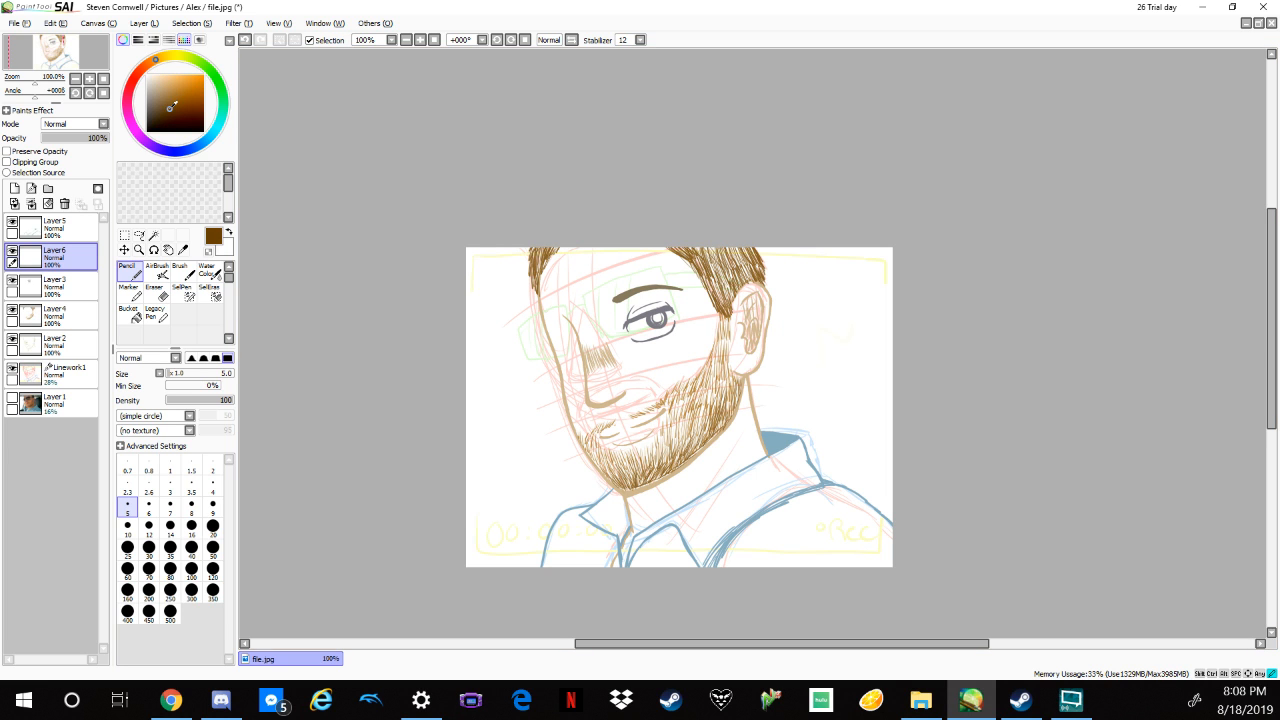
{"action": "left_click", "coordinate": [168, 113]}
{"action": "scroll", "coordinate": [720, 297], "scroll_direction": "up", "scroll_amount": 3}
{"action": "left_click_drag", "start_coordinate": [720, 297], "coordinate": [972, 360]}
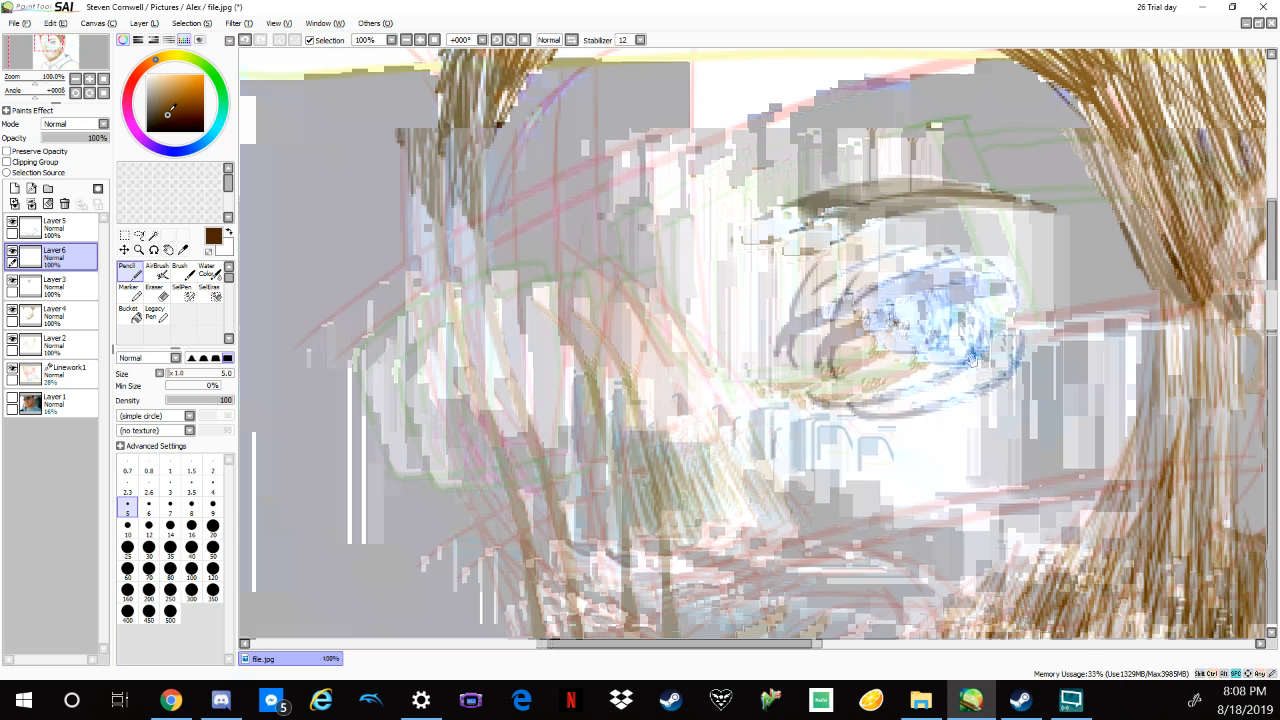
{"action": "mouse_move", "coordinate": [972, 360]}
{"action": "left_mouse_down"}
{"action": "mouse_move", "coordinate": [637, 198]}
{"action": "mouse_move", "coordinate": [606, 226]}
{"action": "mouse_move", "coordinate": [842, 125]}
{"action": "mouse_move", "coordinate": [926, 108]}
{"action": "left_mouse_up"}
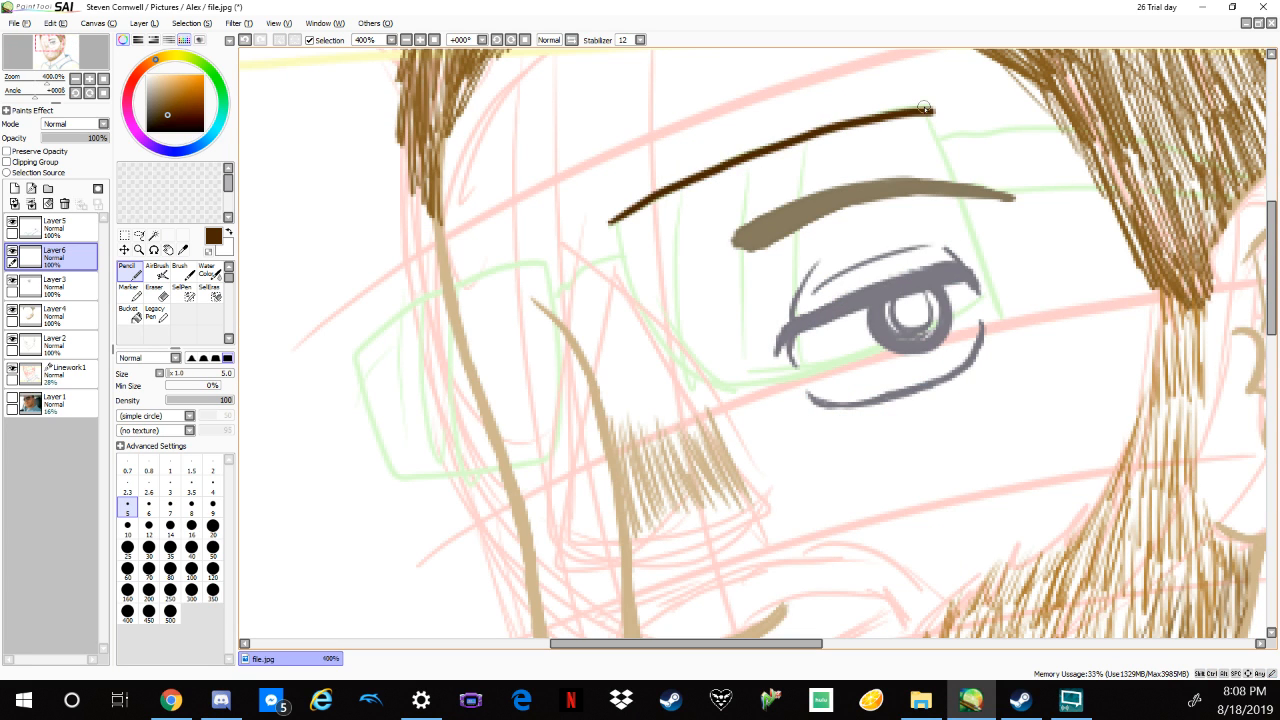
Draw the near lens's nose-side rim slanting down from the top rim, and smooth its upper corner using the eraser at size 3.
{"action": "mouse_move", "coordinate": [610, 221]}
{"action": "left_mouse_down"}
{"action": "mouse_move", "coordinate": [651, 323]}
{"action": "mouse_move", "coordinate": [688, 372]}
{"action": "left_mouse_up"}
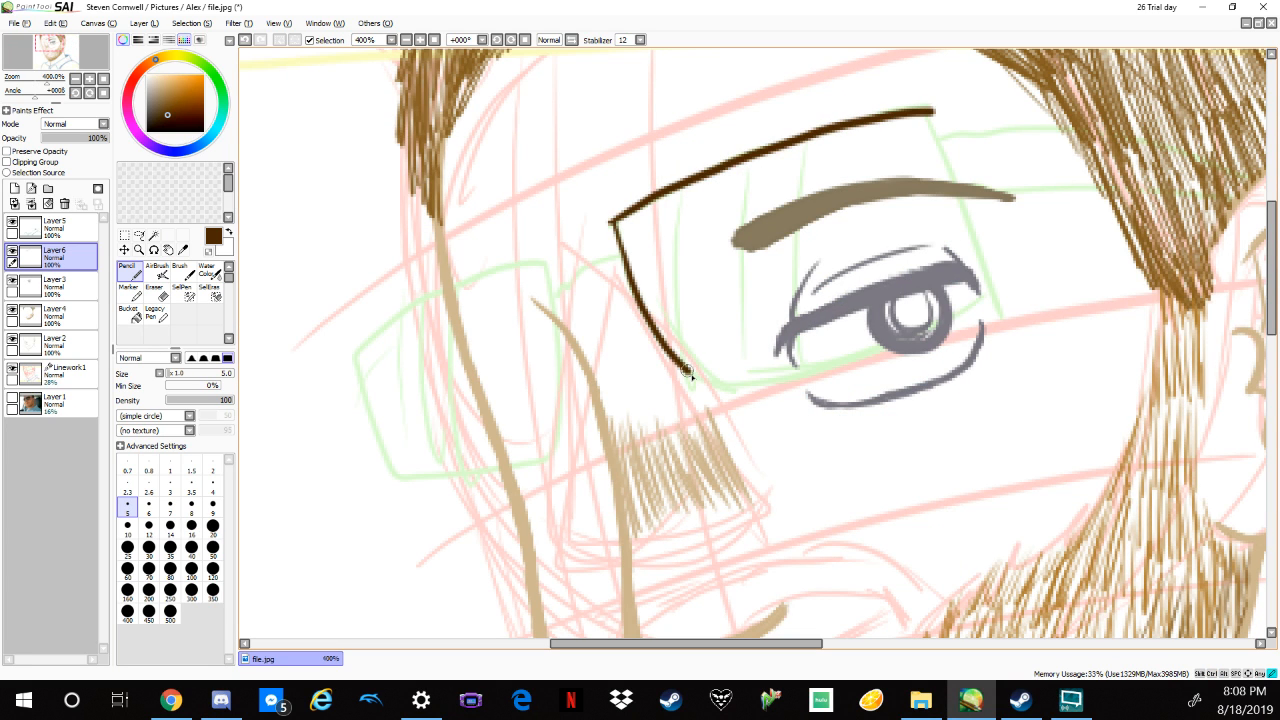
{"action": "key", "text": "ctrl+z"}
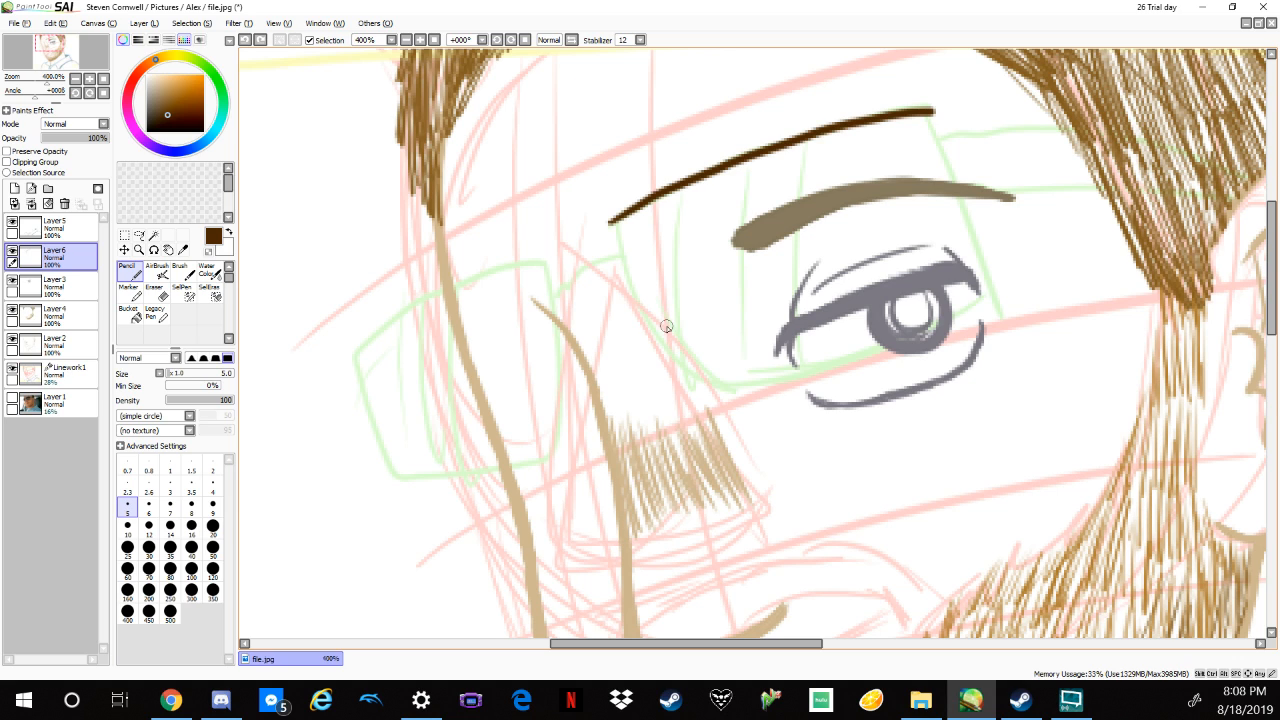
{"action": "mouse_move", "coordinate": [611, 222]}
{"action": "left_mouse_down"}
{"action": "mouse_move", "coordinate": [613, 257]}
{"action": "mouse_move", "coordinate": [655, 335]}
{"action": "mouse_move", "coordinate": [714, 389]}
{"action": "left_mouse_up"}
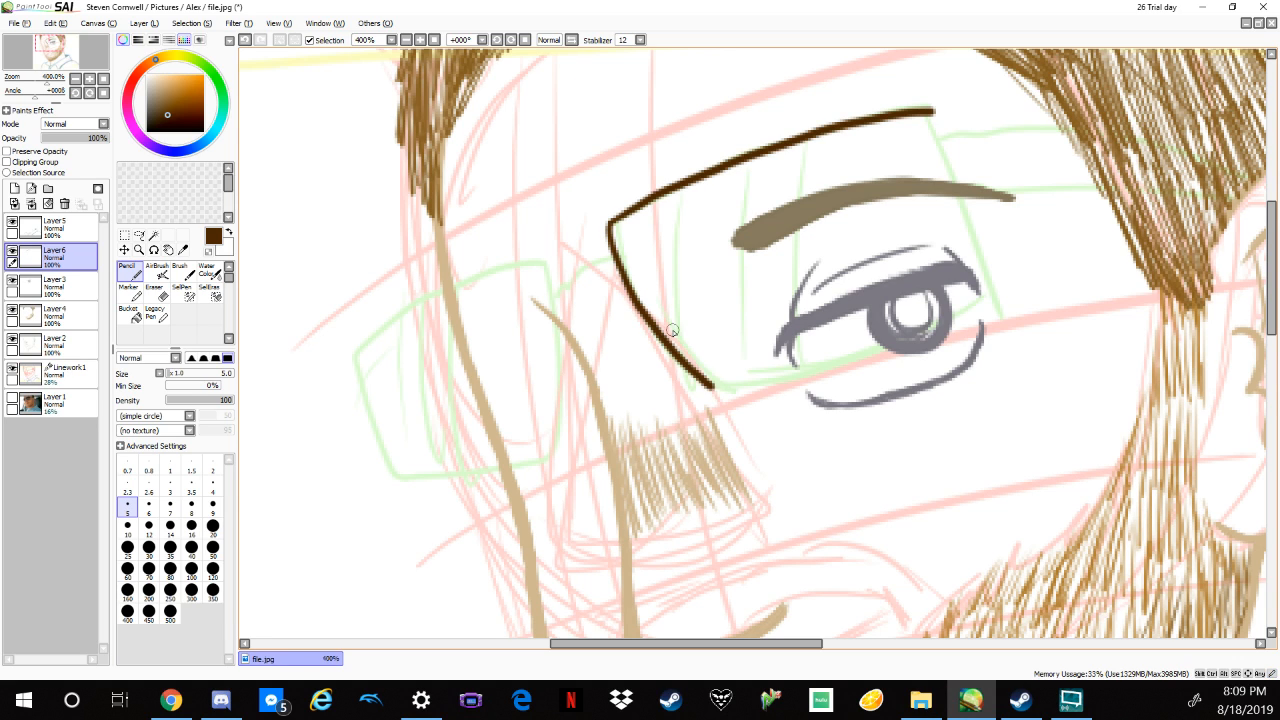
{"action": "mouse_move", "coordinate": [613, 228]}
{"action": "left_mouse_down"}
{"action": "mouse_move", "coordinate": [618, 260]}
{"action": "mouse_move", "coordinate": [624, 212]}
{"action": "left_mouse_up"}
{"action": "left_click", "coordinate": [160, 291]}
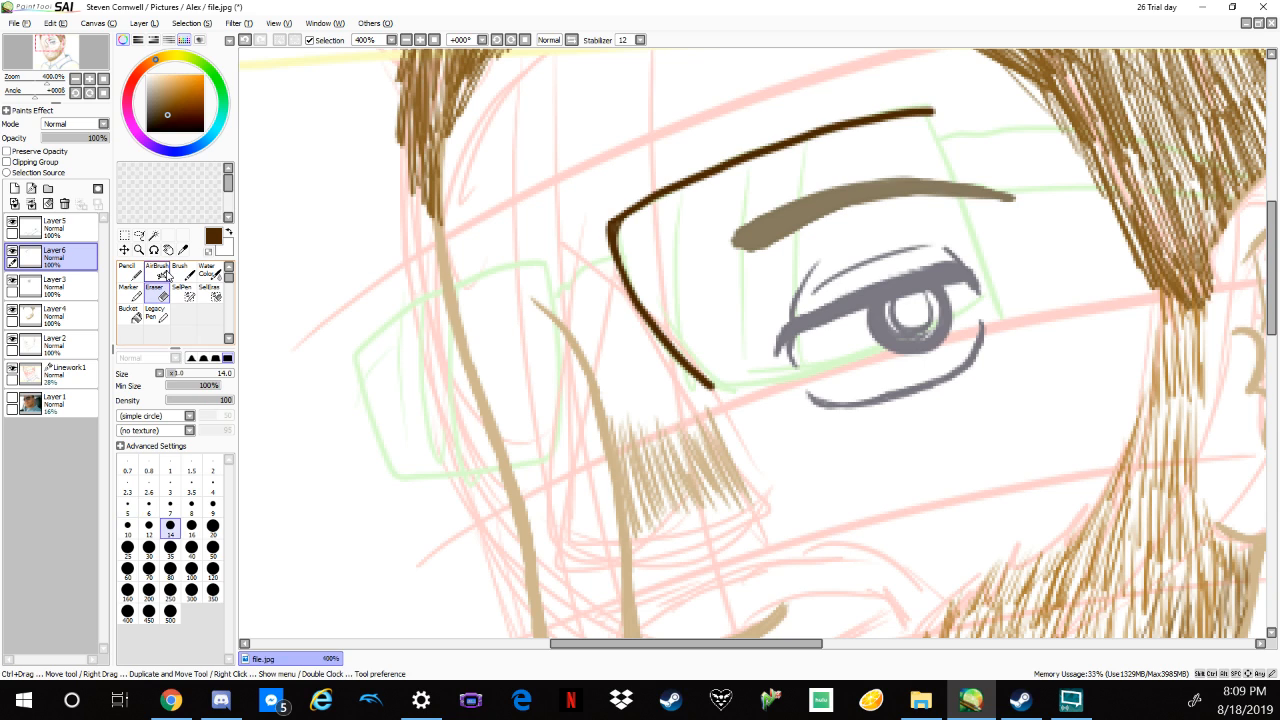
{"action": "left_click", "coordinate": [170, 486]}
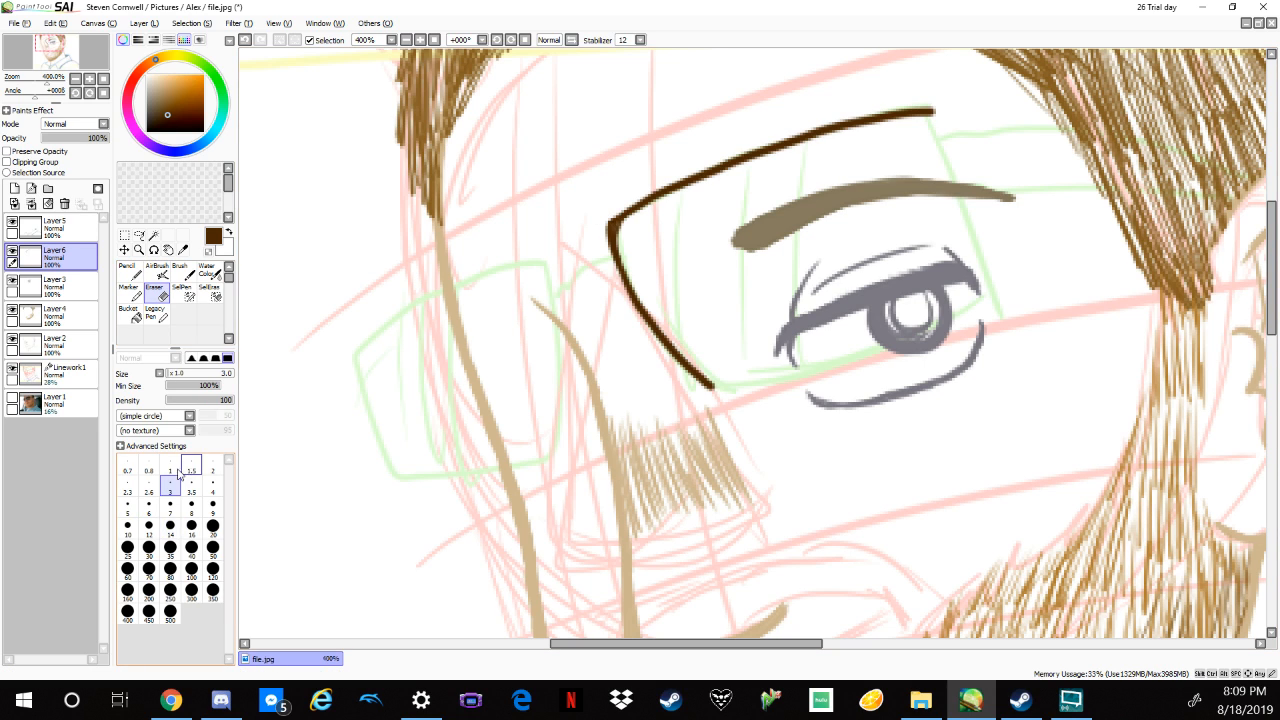
{"action": "left_click_drag", "start_coordinate": [606, 218], "coordinate": [607, 246]}
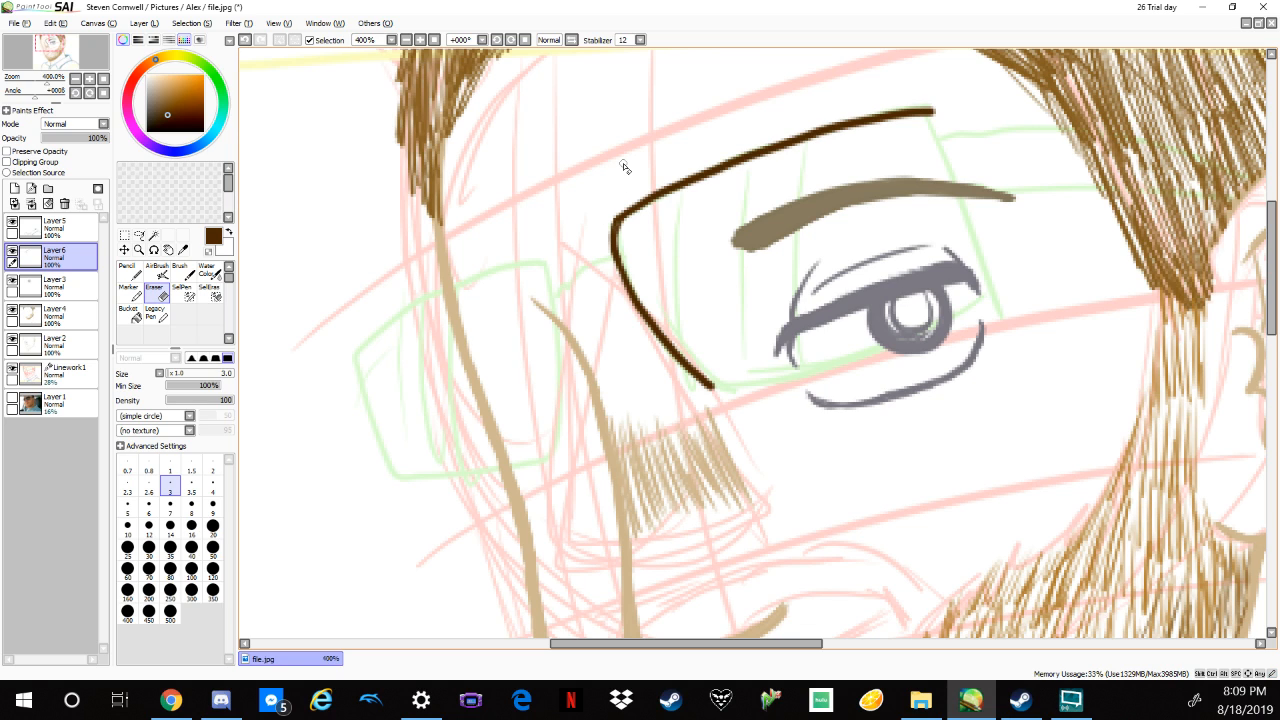
Draw the near lens's outer side with a rounded upper corner and close the frame with a bottom rim beneath the eye.
{"action": "left_click", "coordinate": [127, 271]}
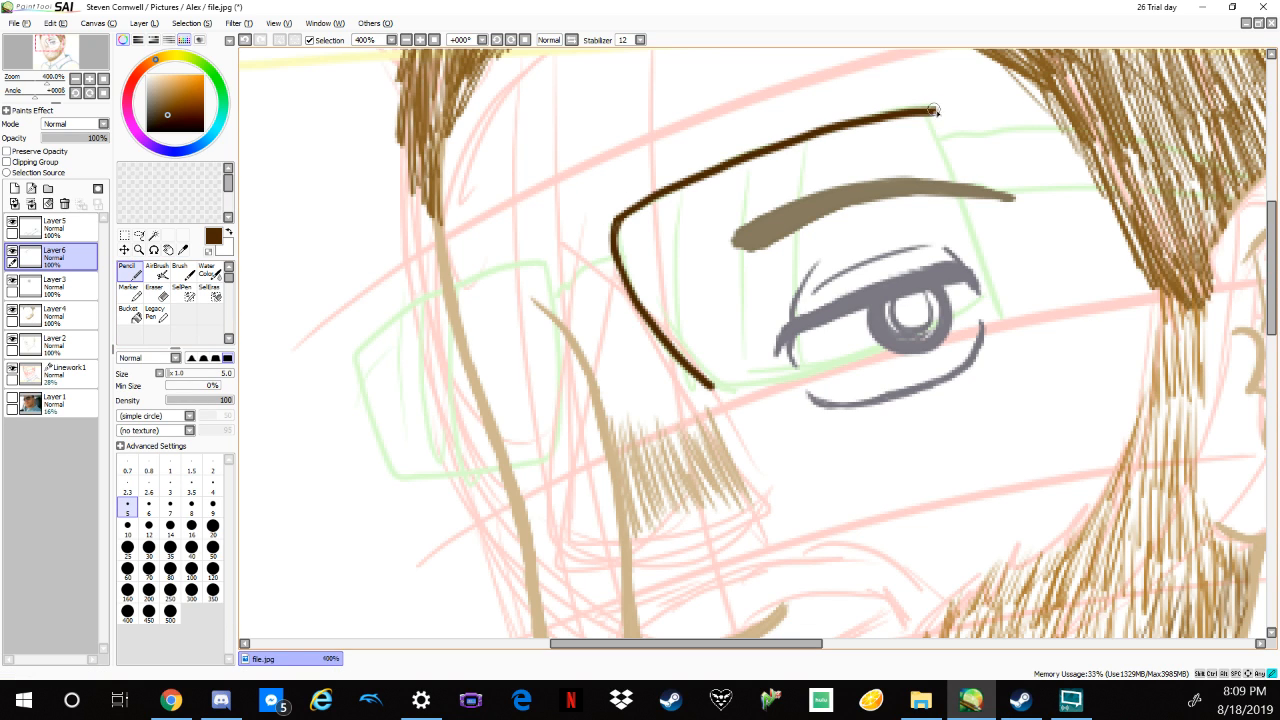
{"action": "left_click_drag", "start_coordinate": [933, 110], "coordinate": [1012, 307]}
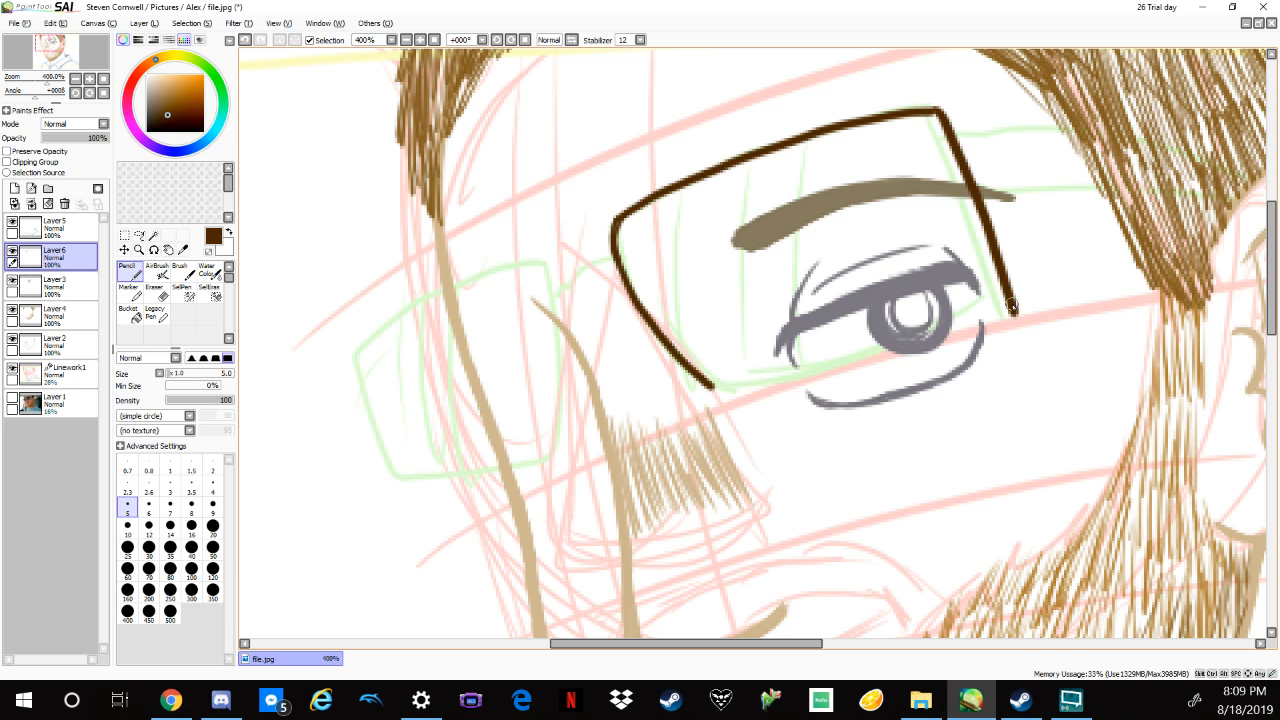
{"action": "key", "text": "ctrl+z"}
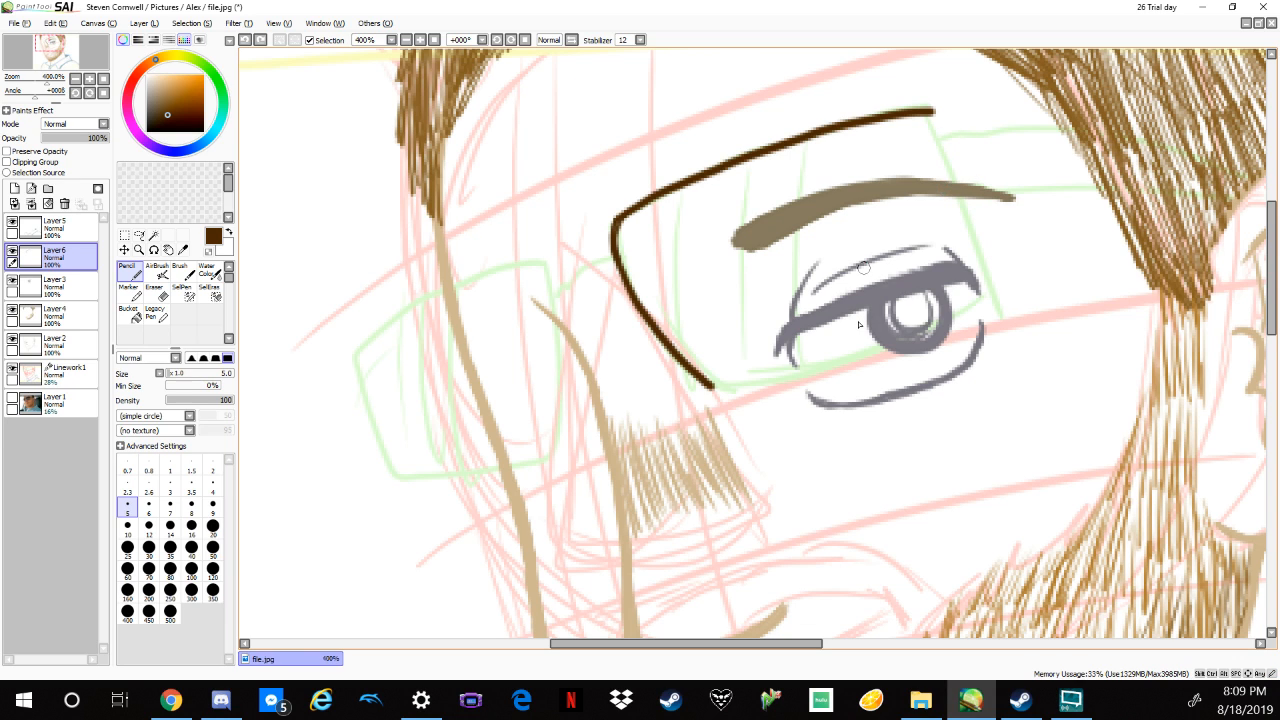
{"action": "mouse_move", "coordinate": [928, 109]}
{"action": "left_mouse_down"}
{"action": "mouse_move", "coordinate": [972, 125]}
{"action": "mouse_move", "coordinate": [1002, 218]}
{"action": "mouse_move", "coordinate": [1006, 322]}
{"action": "left_mouse_up"}
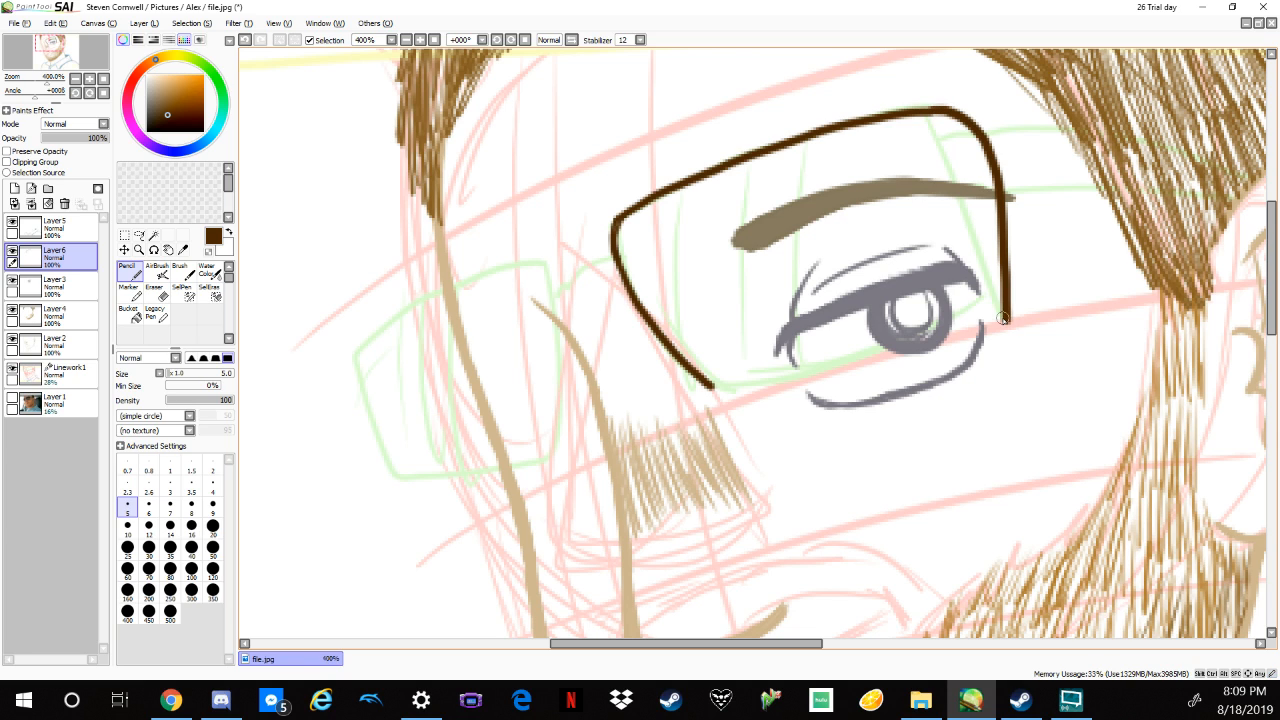
{"action": "mouse_move", "coordinate": [716, 385]}
{"action": "left_mouse_down"}
{"action": "mouse_move", "coordinate": [832, 384]}
{"action": "mouse_move", "coordinate": [1006, 322]}
{"action": "left_mouse_up"}
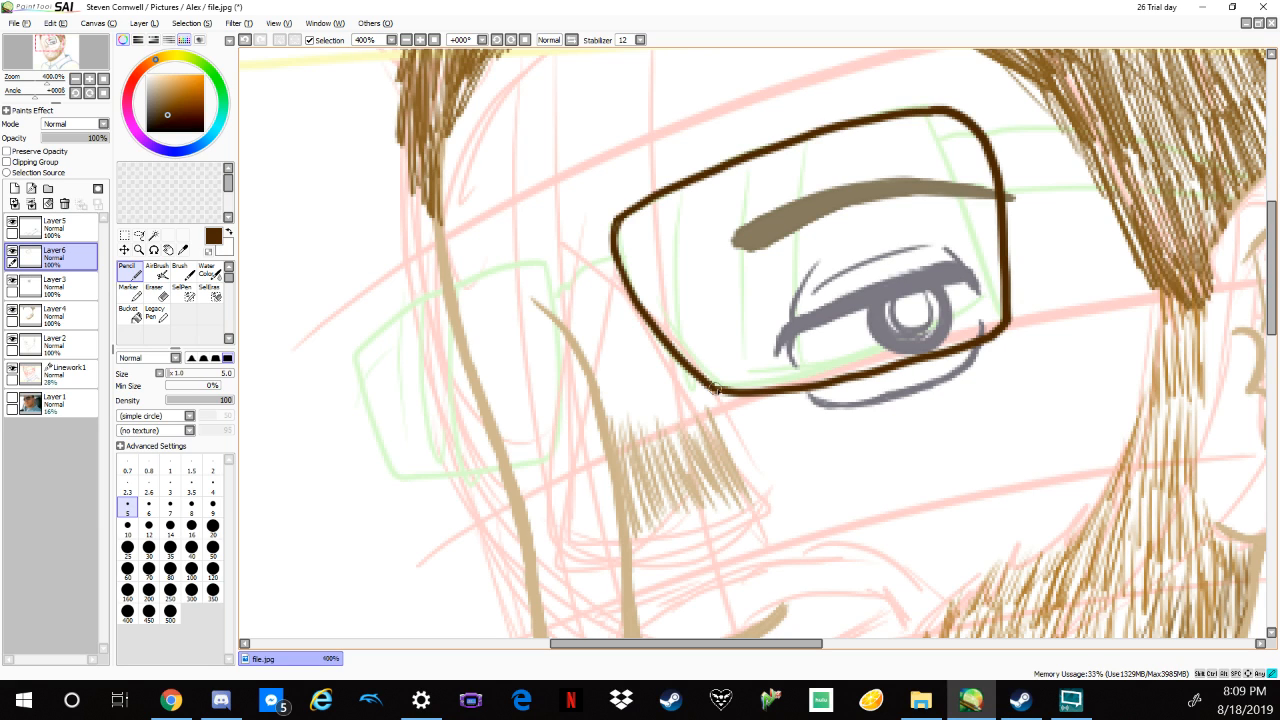
{"action": "left_click_drag", "start_coordinate": [714, 381], "coordinate": [724, 392]}
Draw the far eyeglass lens's frame in dark brown over the green sketch, crossing the far edge of the face.
{"action": "mouse_move", "coordinate": [354, 339]}
{"action": "left_mouse_down"}
{"action": "mouse_move", "coordinate": [445, 290]}
{"action": "mouse_move", "coordinate": [551, 266]}
{"action": "mouse_move", "coordinate": [449, 285]}
{"action": "mouse_move", "coordinate": [359, 346]}
{"action": "mouse_move", "coordinate": [377, 405]}
{"action": "mouse_move", "coordinate": [418, 455]}
{"action": "mouse_move", "coordinate": [445, 478]}
{"action": "mouse_move", "coordinate": [466, 475]}
{"action": "left_mouse_up"}
{"action": "key", "text": "ctrl+z"}
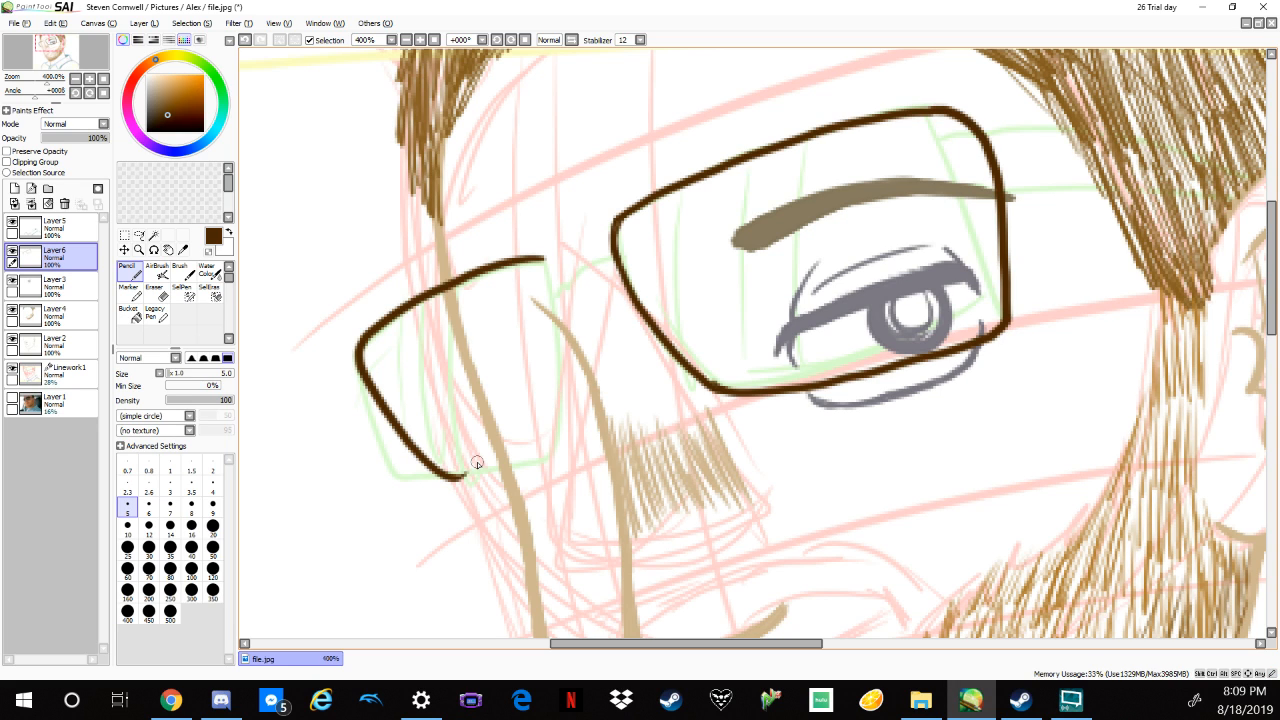
{"action": "left_click_drag", "start_coordinate": [541, 260], "coordinate": [563, 443]}
{"action": "key", "text": "ctrl+z"}
{"action": "left_click_drag", "start_coordinate": [546, 265], "coordinate": [588, 394]}
{"action": "key", "text": "ctrl+z"}
{"action": "mouse_move", "coordinate": [545, 262]}
{"action": "left_mouse_down"}
{"action": "mouse_move", "coordinate": [578, 360]}
{"action": "mouse_move", "coordinate": [515, 458]}
{"action": "mouse_move", "coordinate": [460, 480]}
{"action": "mouse_move", "coordinate": [420, 480]}
{"action": "mouse_move", "coordinate": [364, 394]}
{"action": "mouse_move", "coordinate": [372, 324]}
{"action": "left_mouse_up"}
Round the far lens's lower nose-side corner with extra strokes and erase the excess along its outside at eraser size 3.
{"action": "scroll", "coordinate": [374, 326], "scroll_direction": "down", "scroll_amount": 6}
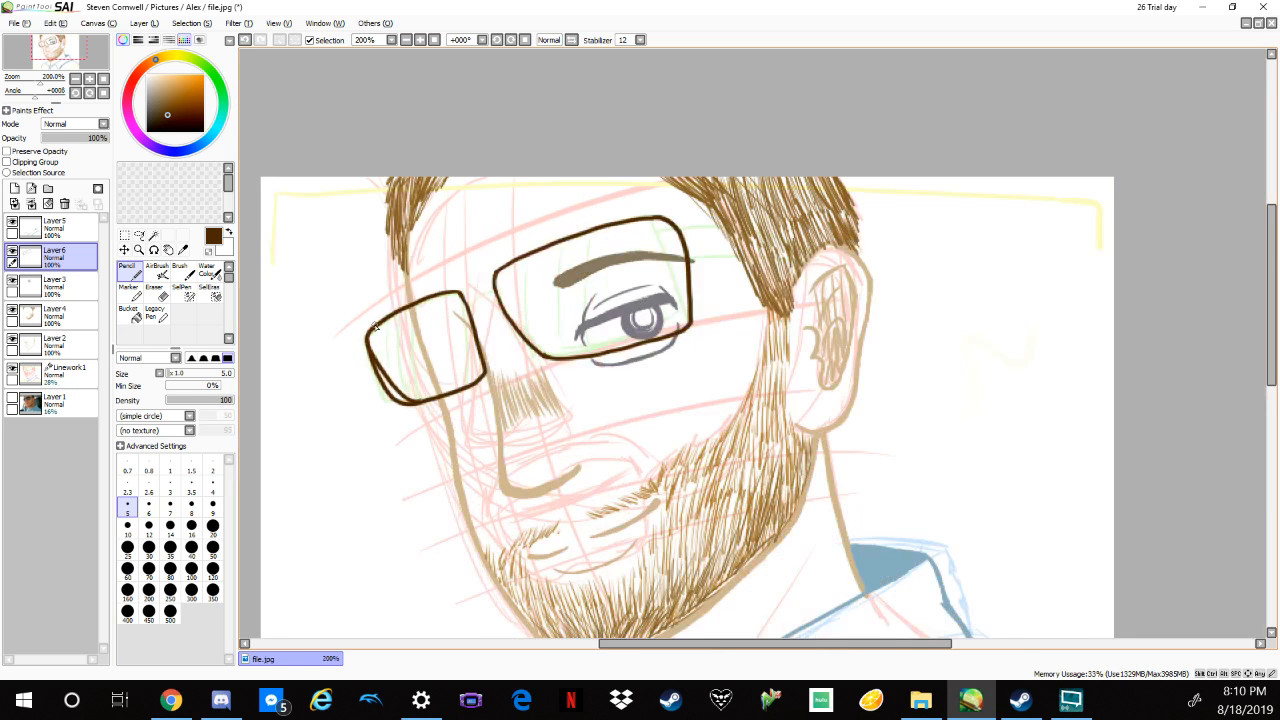
{"action": "scroll", "coordinate": [375, 326], "scroll_direction": "up", "scroll_amount": 6}
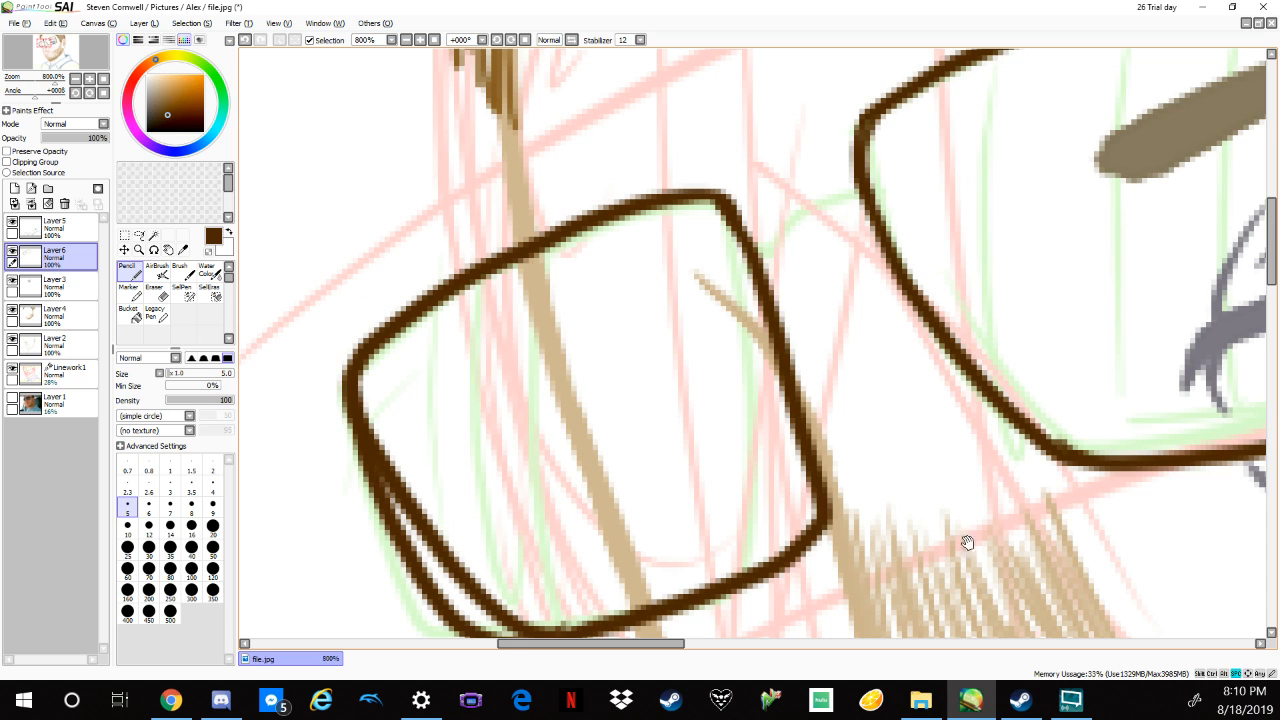
{"action": "mouse_move", "coordinate": [966, 540]}
{"action": "left_mouse_down"}
{"action": "mouse_move", "coordinate": [900, 463]}
{"action": "mouse_move", "coordinate": [861, 374]}
{"action": "left_mouse_up"}
{"action": "left_click_drag", "start_coordinate": [778, 209], "coordinate": [747, 285]}
{"action": "left_click_drag", "start_coordinate": [669, 367], "coordinate": [688, 460]}
{"action": "left_click", "coordinate": [182, 290]}
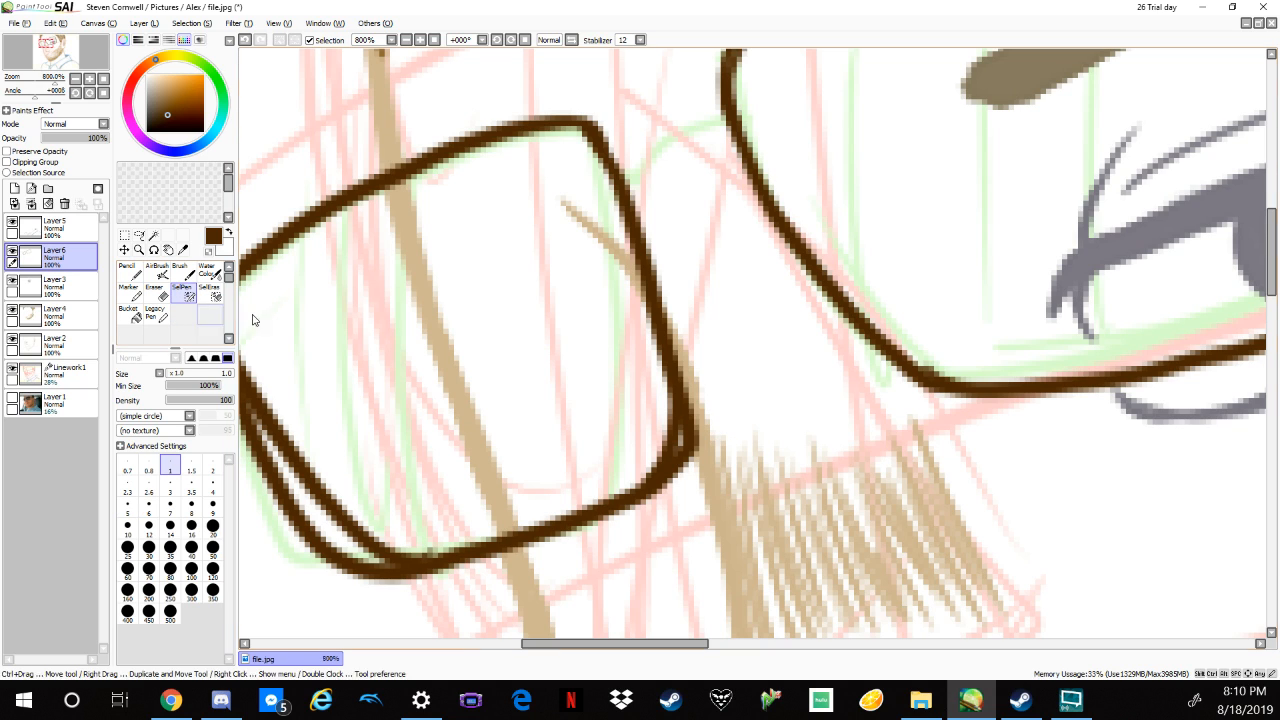
{"action": "left_click", "coordinate": [155, 292]}
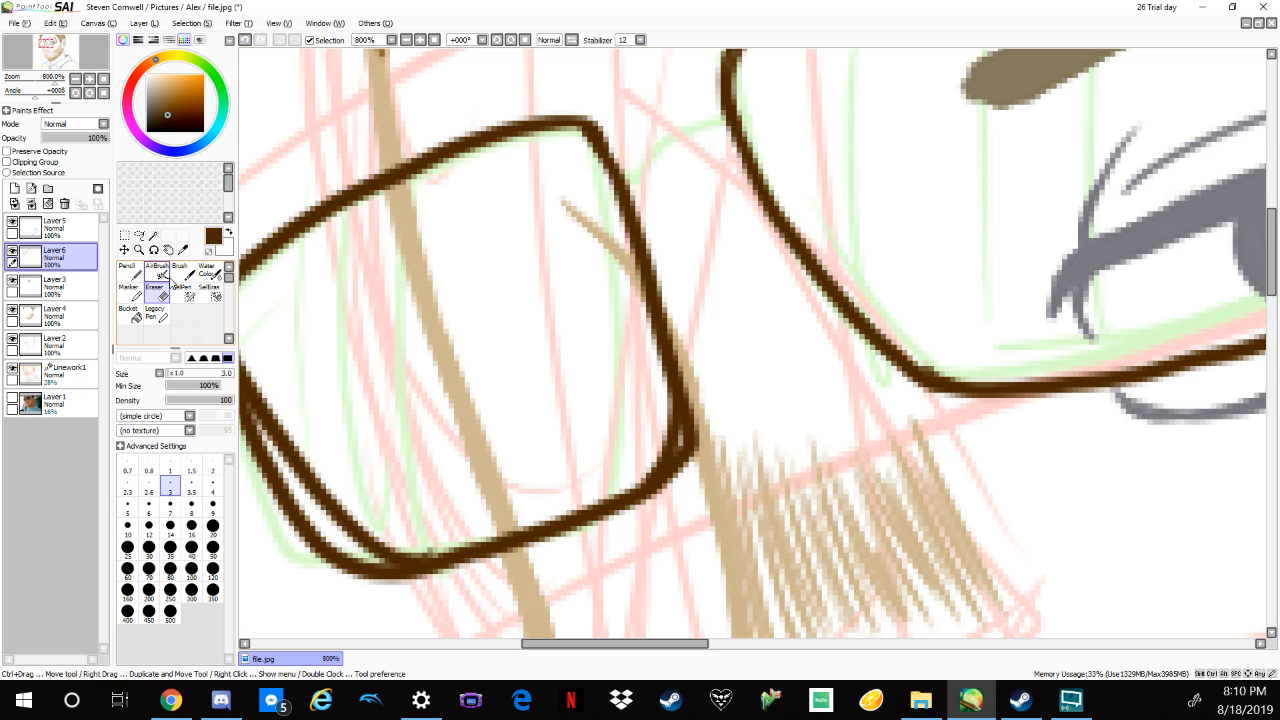
{"action": "mouse_move", "coordinate": [703, 423]}
{"action": "left_mouse_down"}
{"action": "mouse_move", "coordinate": [703, 455]}
{"action": "mouse_move", "coordinate": [690, 441]}
{"action": "left_mouse_up"}
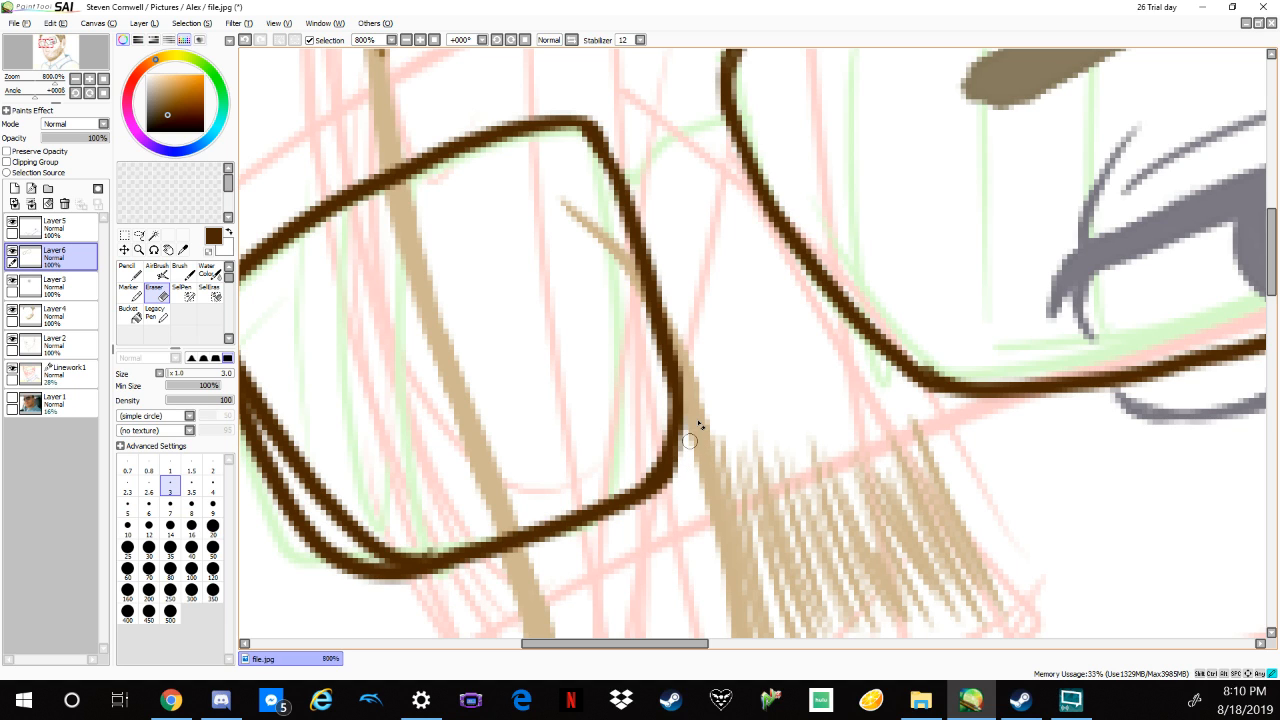
Erase the duplicate inner line at the far lens's lower outer corner using the eraser at size 3.
{"action": "left_click_drag", "start_coordinate": [603, 340], "coordinate": [751, 268]}
{"action": "left_click_drag", "start_coordinate": [440, 300], "coordinate": [423, 274]}
{"action": "mouse_move", "coordinate": [470, 370]}
{"action": "left_mouse_down"}
{"action": "mouse_move", "coordinate": [540, 429]}
{"action": "mouse_move", "coordinate": [514, 427]}
{"action": "mouse_move", "coordinate": [497, 410]}
{"action": "mouse_move", "coordinate": [565, 448]}
{"action": "mouse_move", "coordinate": [605, 450]}
{"action": "mouse_move", "coordinate": [556, 445]}
{"action": "left_mouse_up"}
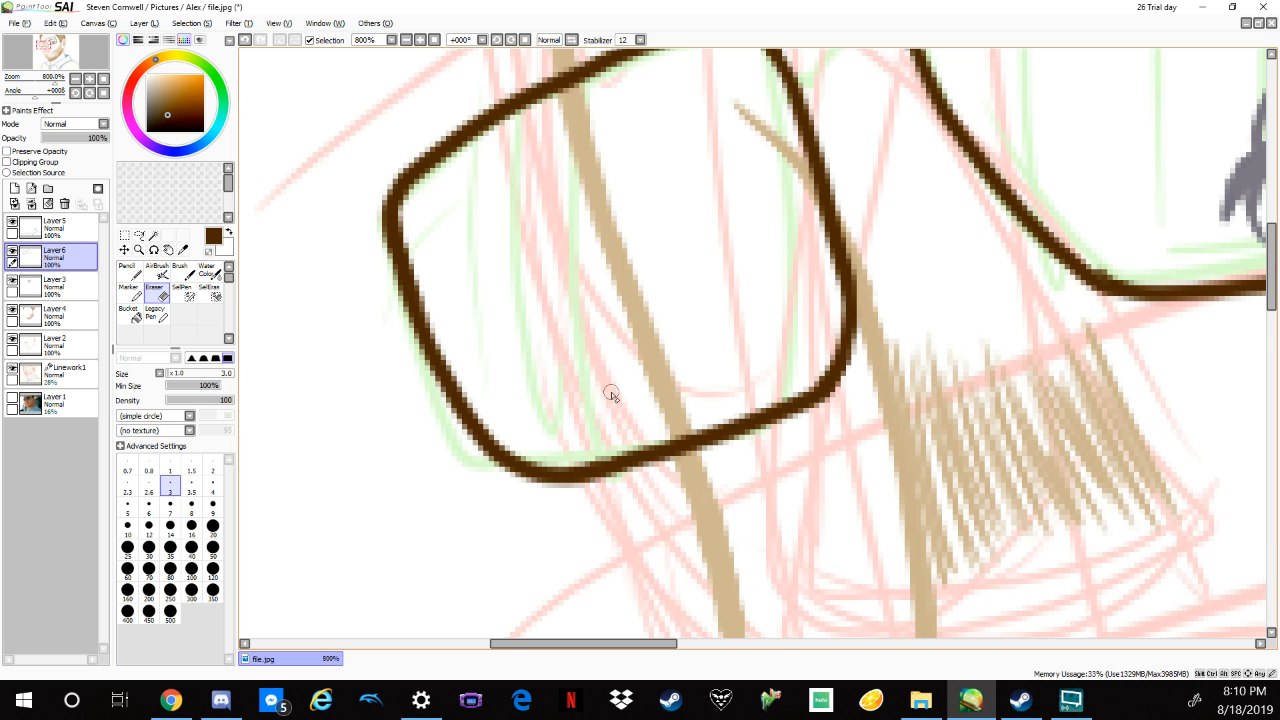
Thicken the near lens's lower outer corner in dark brown with the Pencil at size 5.
{"action": "scroll", "coordinate": [611, 393], "scroll_direction": "down", "scroll_amount": 2}
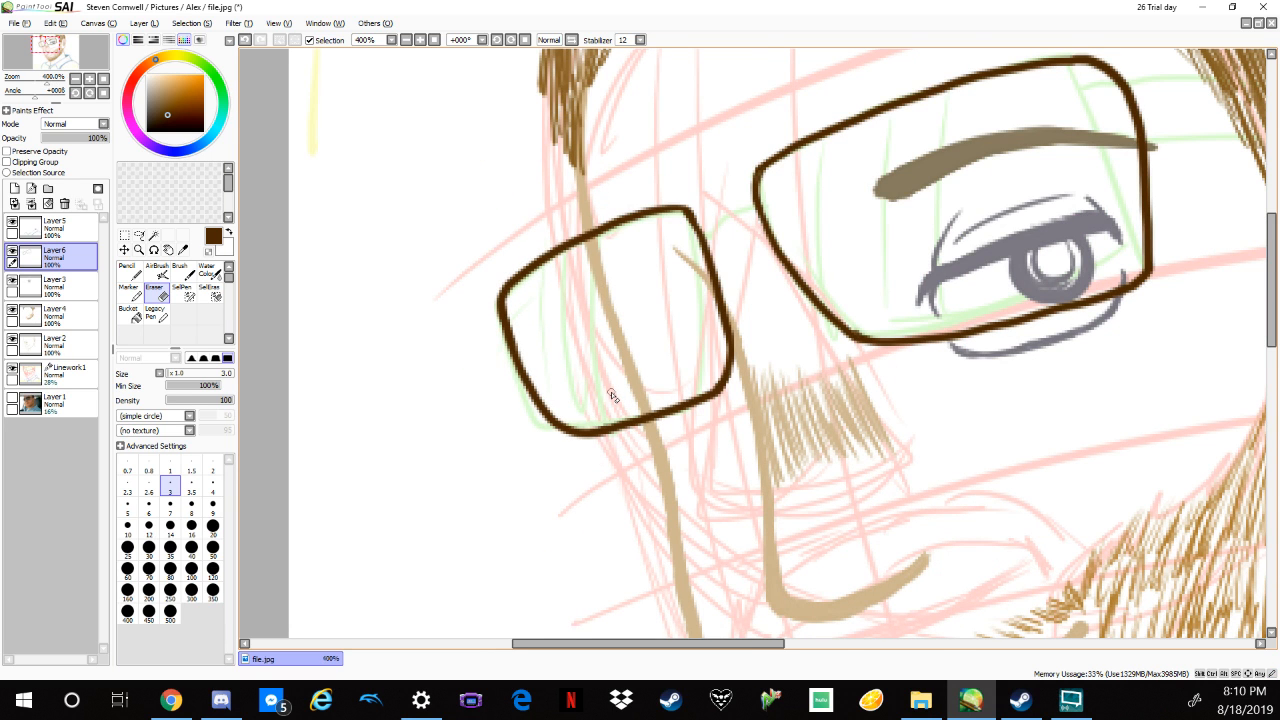
{"action": "scroll", "coordinate": [611, 393], "scroll_direction": "up", "scroll_amount": 2}
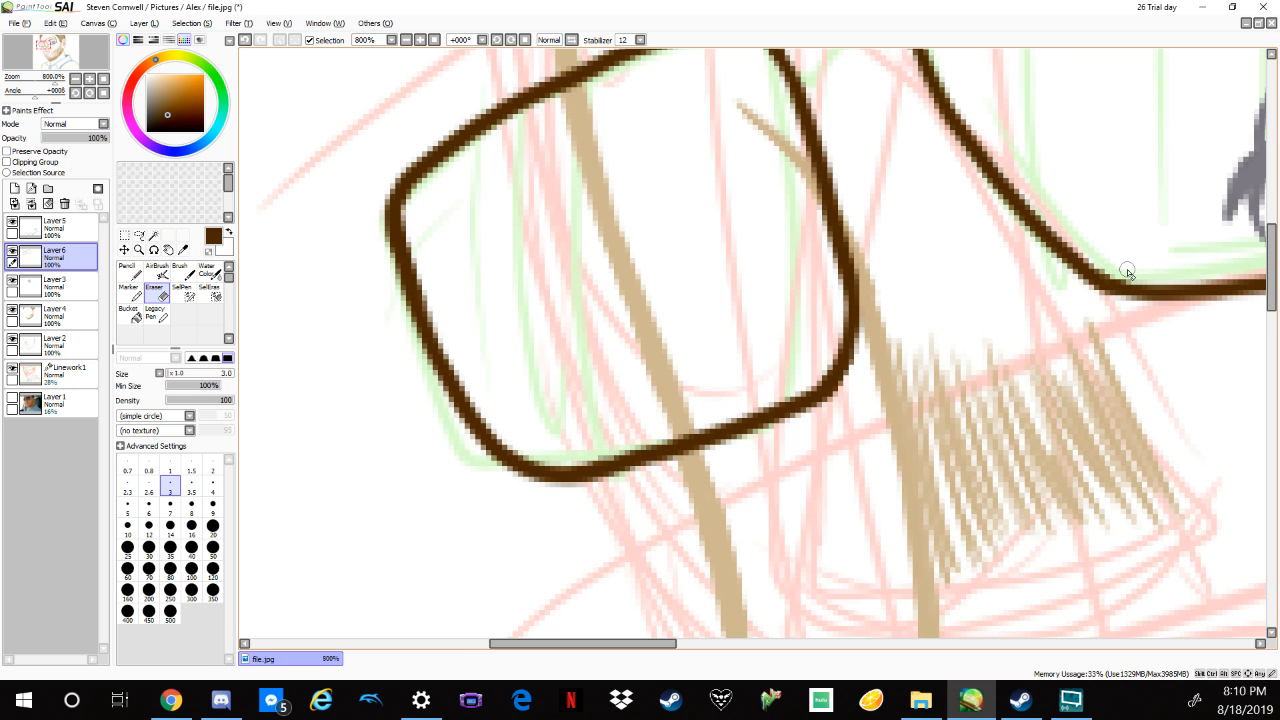
{"action": "scroll", "coordinate": [1130, 275], "scroll_direction": "down", "scroll_amount": 2}
{"action": "mouse_move", "coordinate": [1128, 273]}
{"action": "left_mouse_down"}
{"action": "mouse_move", "coordinate": [980, 429]}
{"action": "mouse_move", "coordinate": [791, 497]}
{"action": "mouse_move", "coordinate": [651, 521]}
{"action": "left_mouse_up"}
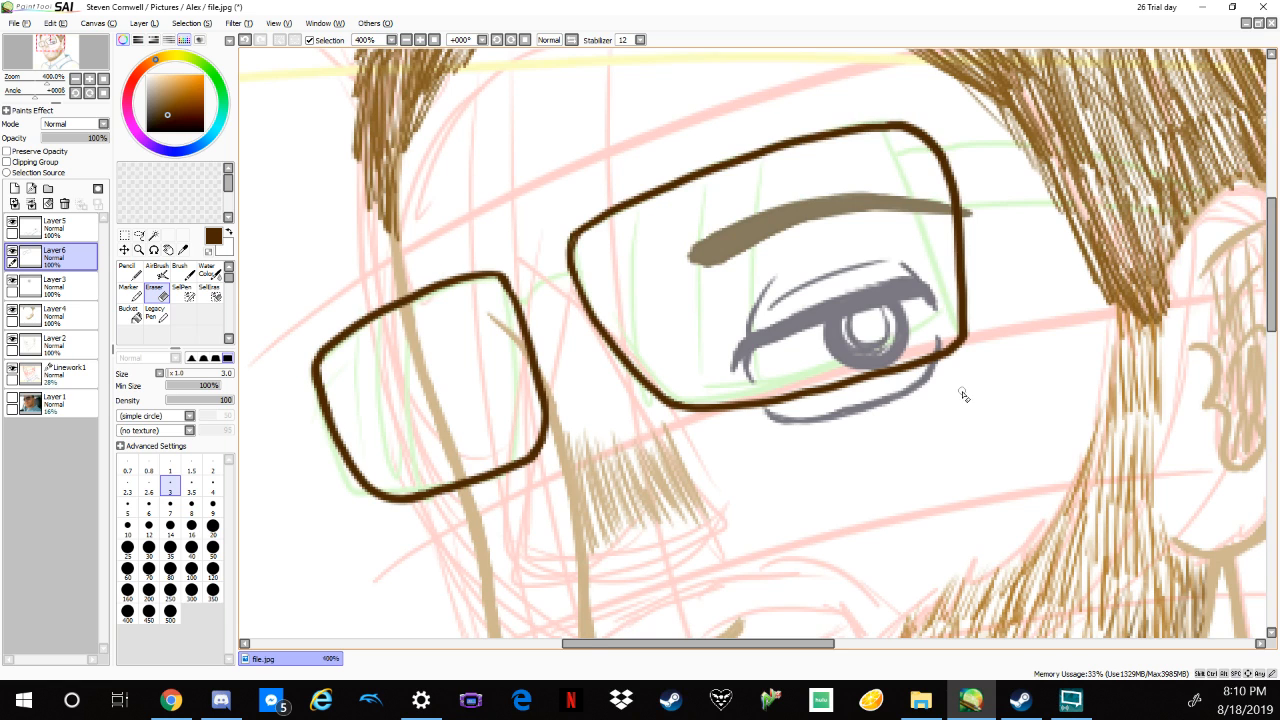
{"action": "scroll", "coordinate": [966, 394], "scroll_direction": "up", "scroll_amount": 1}
{"action": "scroll", "coordinate": [982, 380], "scroll_direction": "up", "scroll_amount": 4}
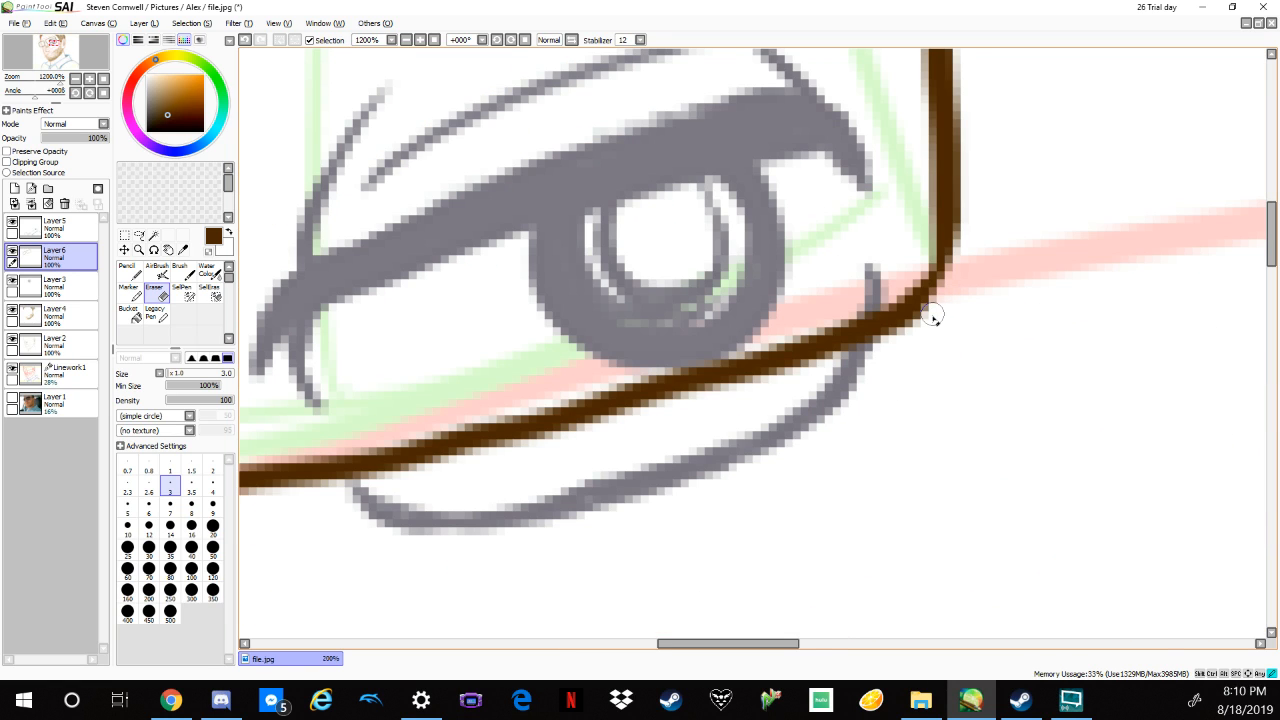
{"action": "left_click", "coordinate": [131, 270]}
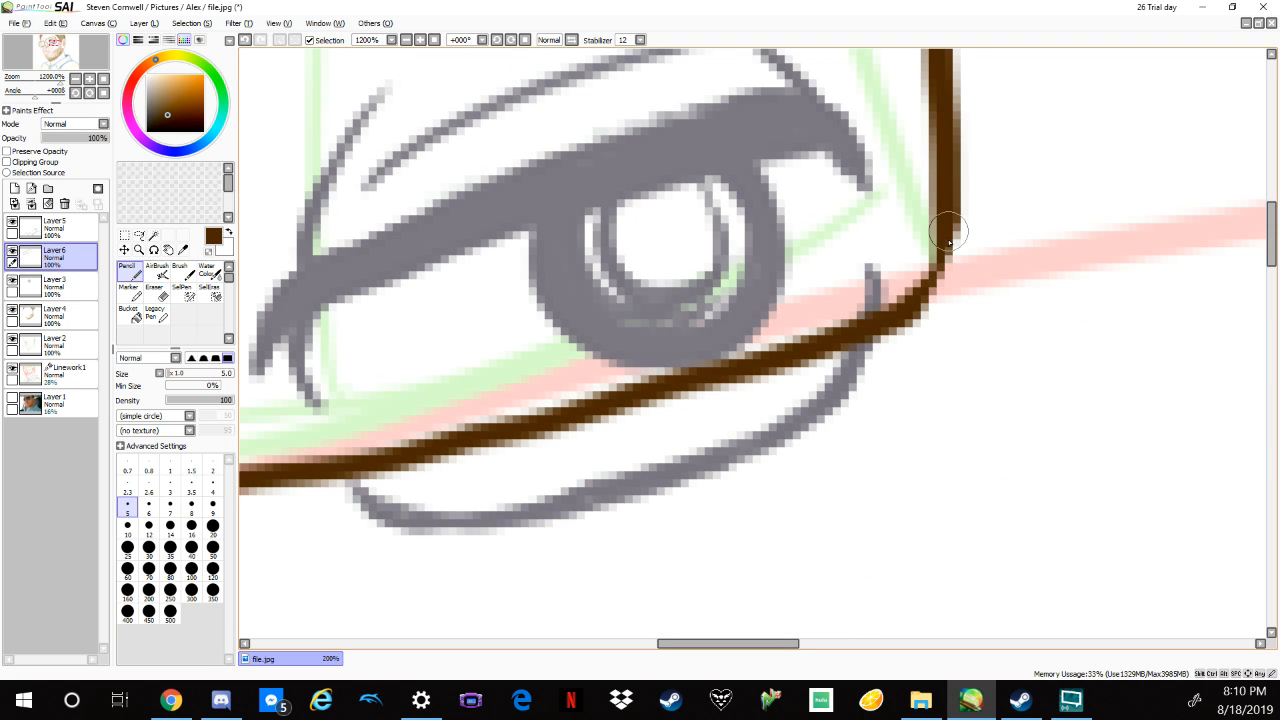
{"action": "mouse_move", "coordinate": [940, 235]}
{"action": "left_mouse_down"}
{"action": "mouse_move", "coordinate": [907, 310]}
{"action": "mouse_move", "coordinate": [938, 272]}
{"action": "left_mouse_up"}
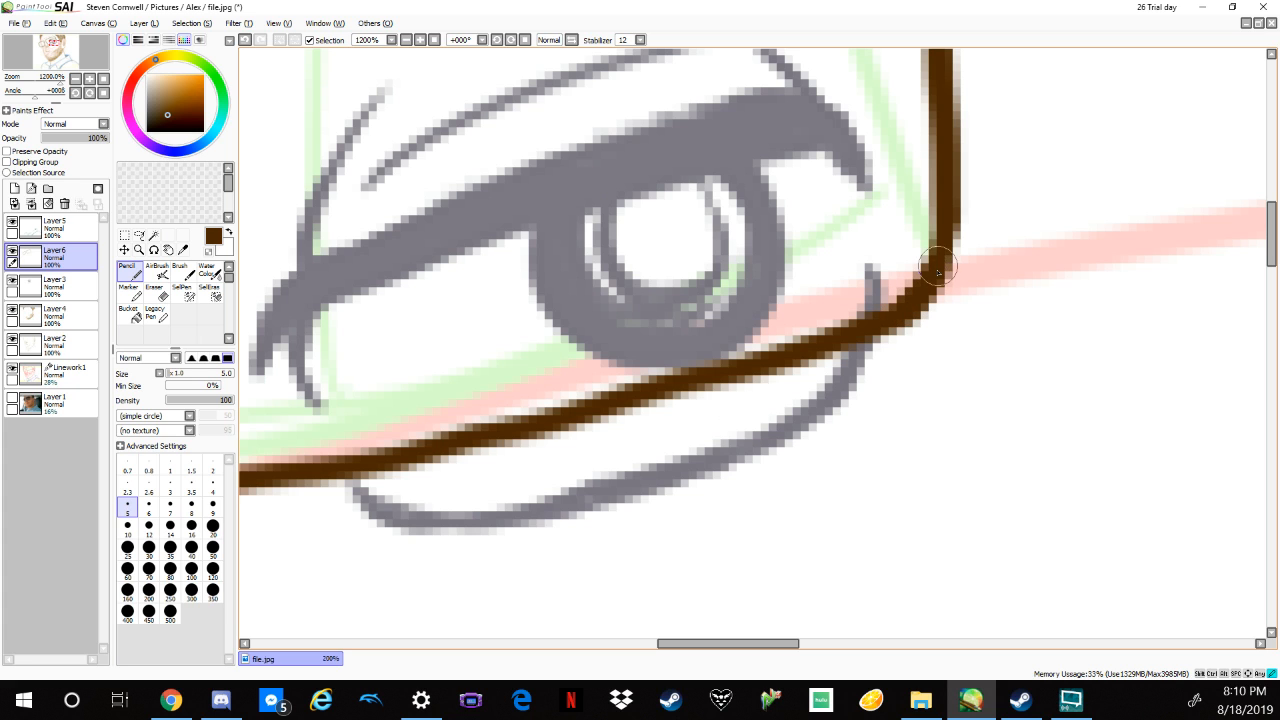
Thicken and round the near lens's lower nose-side corner, and trim the excess beneath it with the eraser at size 3.
{"action": "left_click_drag", "start_coordinate": [788, 429], "coordinate": [1113, 336]}
{"action": "left_click_drag", "start_coordinate": [831, 409], "coordinate": [1026, 394]}
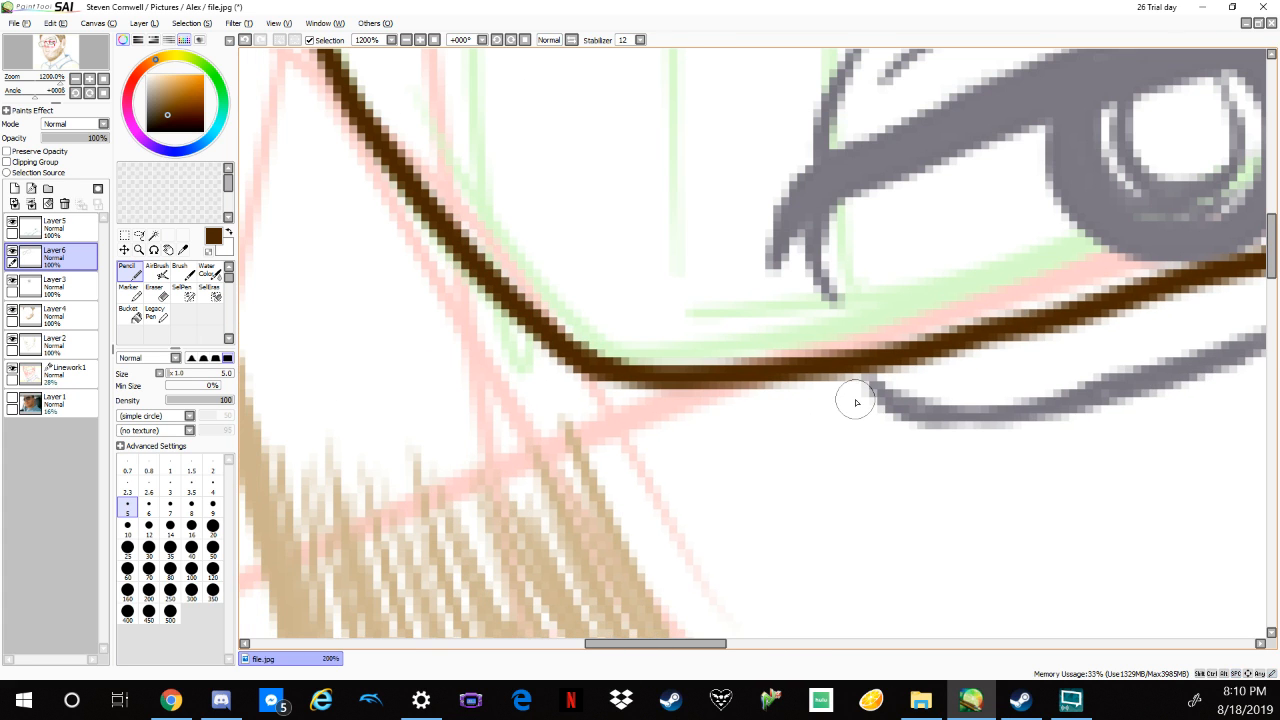
{"action": "mouse_move", "coordinate": [555, 328]}
{"action": "left_mouse_down"}
{"action": "mouse_move", "coordinate": [598, 354]}
{"action": "mouse_move", "coordinate": [706, 372]}
{"action": "left_mouse_up"}
{"action": "mouse_move", "coordinate": [618, 370]}
{"action": "left_mouse_down"}
{"action": "mouse_move", "coordinate": [544, 323]}
{"action": "mouse_move", "coordinate": [697, 370]}
{"action": "left_mouse_up"}
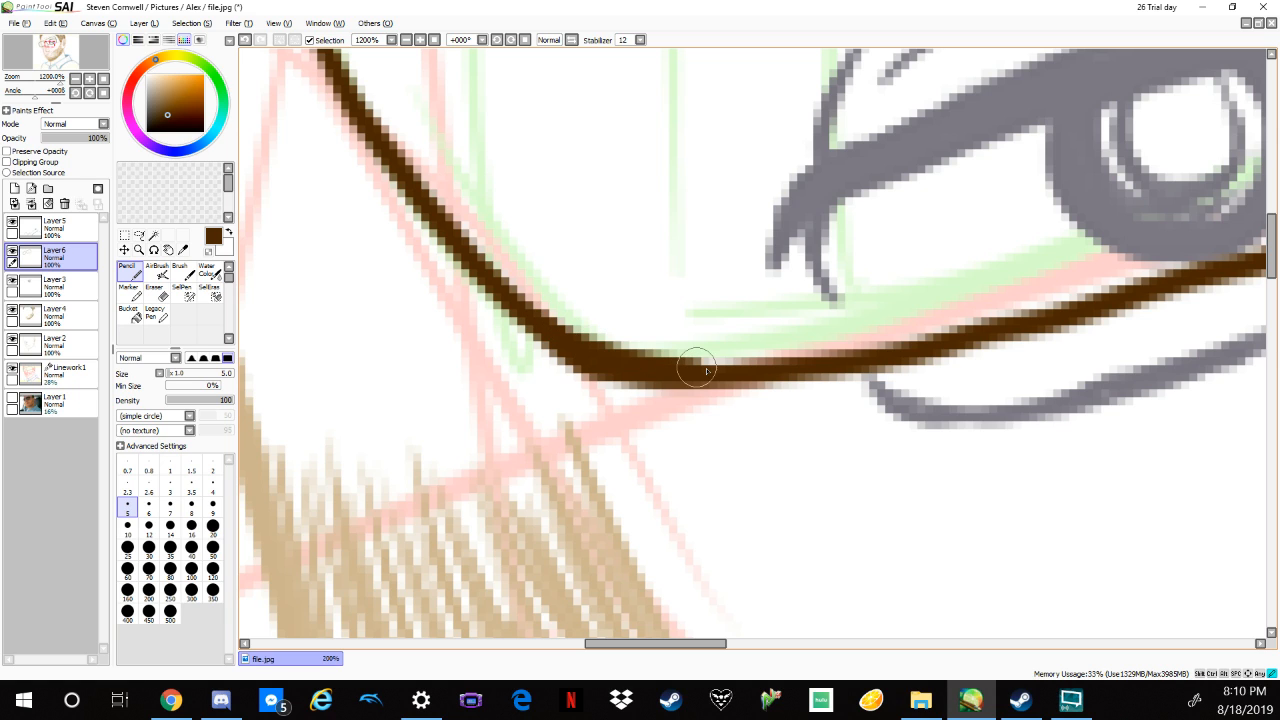
{"action": "left_click", "coordinate": [155, 292]}
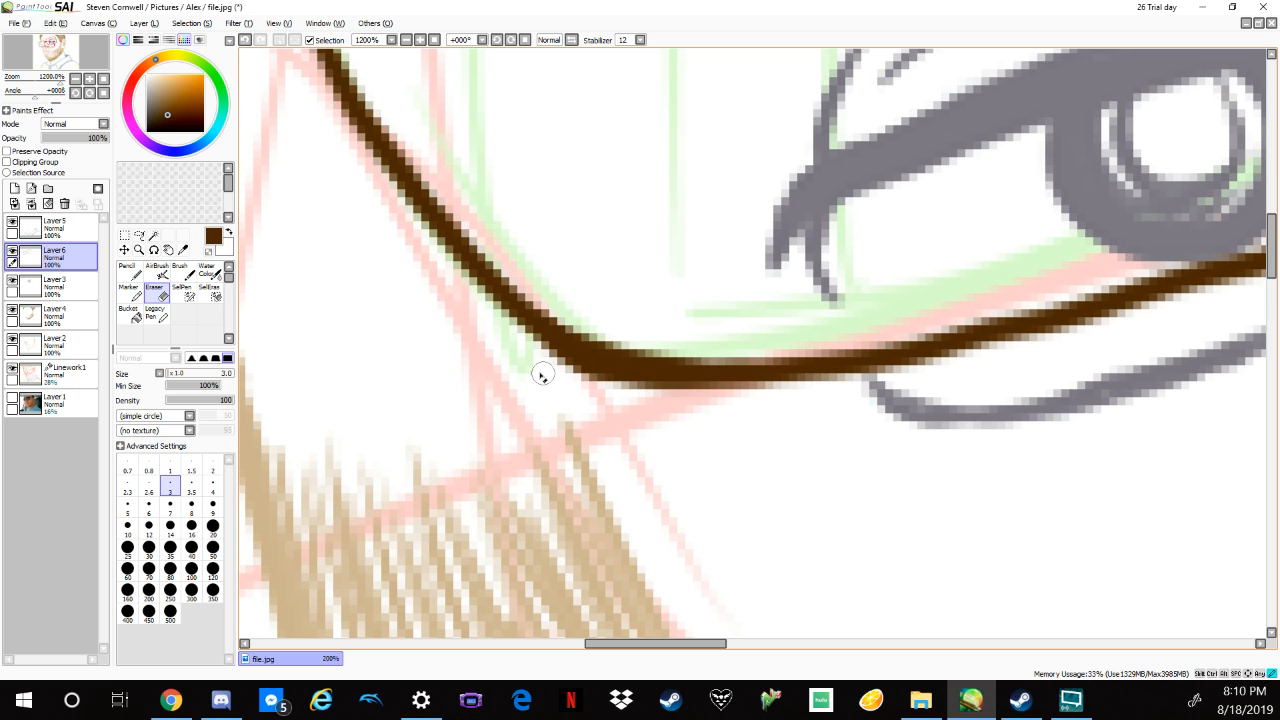
{"action": "left_click_drag", "start_coordinate": [540, 376], "coordinate": [718, 390]}
{"action": "scroll", "coordinate": [714, 412], "scroll_direction": "down", "scroll_amount": 3}
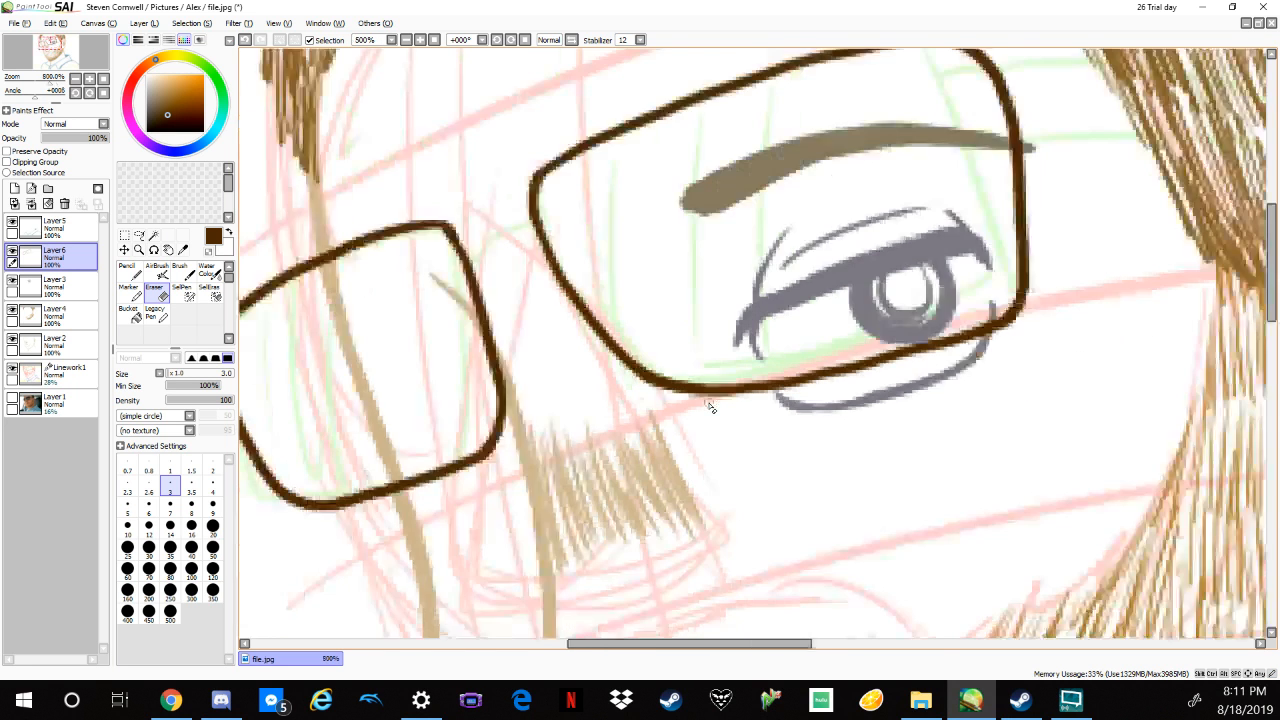
{"action": "scroll", "coordinate": [711, 408], "scroll_direction": "down", "scroll_amount": 1}
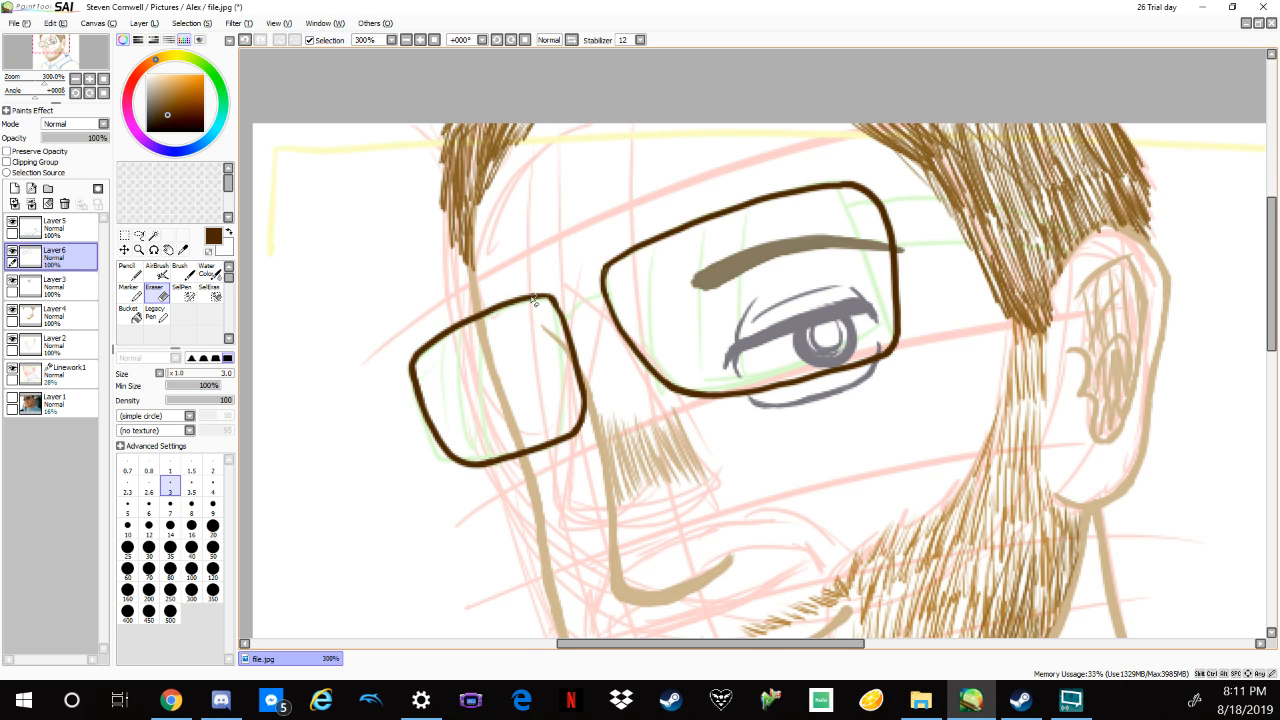
Thicken the far lens's upper nose-side corner in dark brown with the Pencil at size 5.
{"action": "scroll", "coordinate": [540, 302], "scroll_direction": "up", "scroll_amount": 3}
{"action": "scroll", "coordinate": [571, 310], "scroll_direction": "up", "scroll_amount": 2}
{"action": "key", "text": "n"}
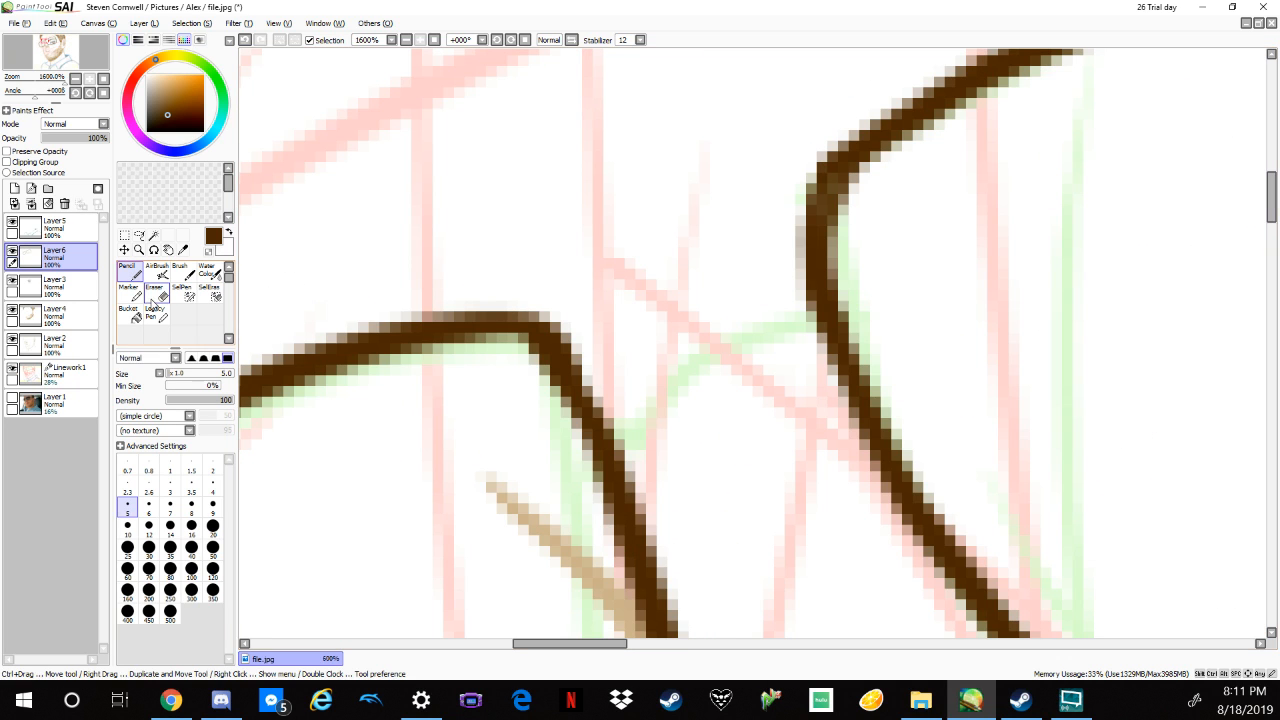
{"action": "mouse_move", "coordinate": [477, 325]}
{"action": "left_mouse_down"}
{"action": "mouse_move", "coordinate": [532, 335]}
{"action": "mouse_move", "coordinate": [462, 334]}
{"action": "mouse_move", "coordinate": [610, 450]}
{"action": "mouse_move", "coordinate": [545, 362]}
{"action": "mouse_move", "coordinate": [566, 388]}
{"action": "left_mouse_up"}
{"action": "scroll", "coordinate": [566, 388], "scroll_direction": "down", "scroll_amount": 4}
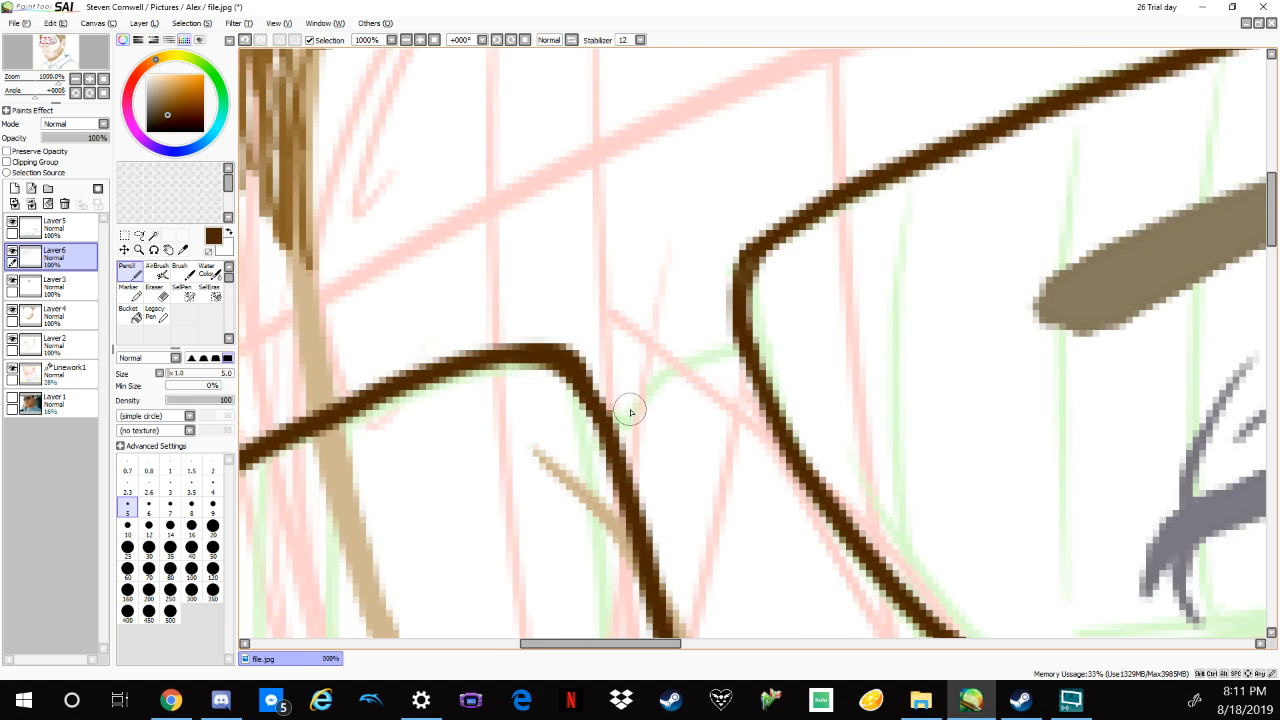
{"action": "scroll", "coordinate": [934, 346], "scroll_direction": "down", "scroll_amount": 1}
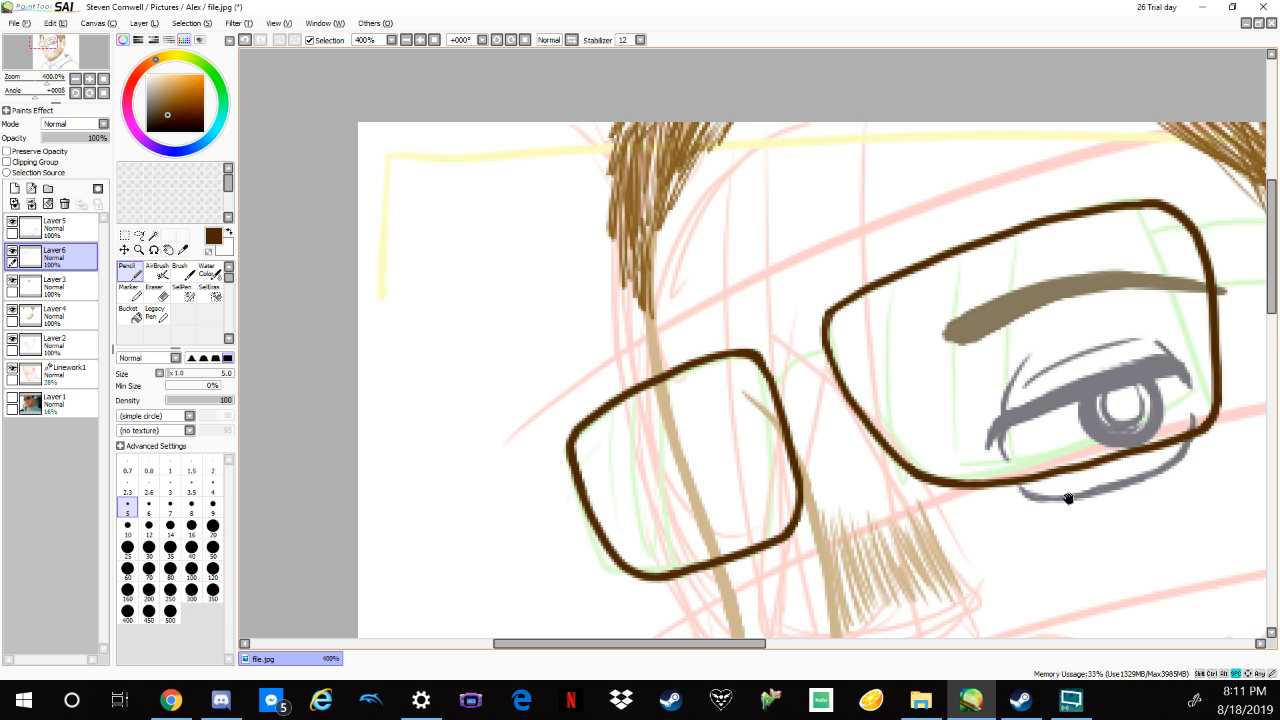
{"action": "left_click_drag", "start_coordinate": [1066, 486], "coordinate": [885, 366]}
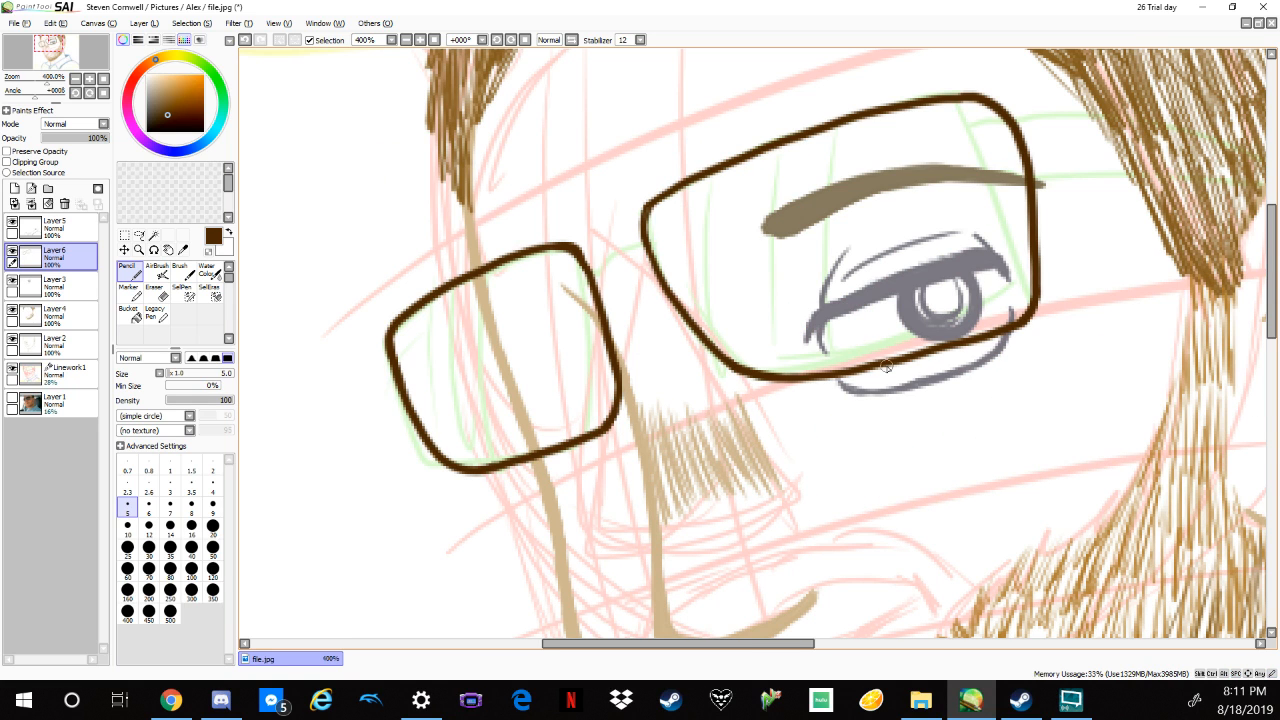
{"action": "left_click", "coordinate": [124, 235]}
{"action": "scroll", "coordinate": [543, 230], "scroll_direction": "down", "scroll_amount": 2}
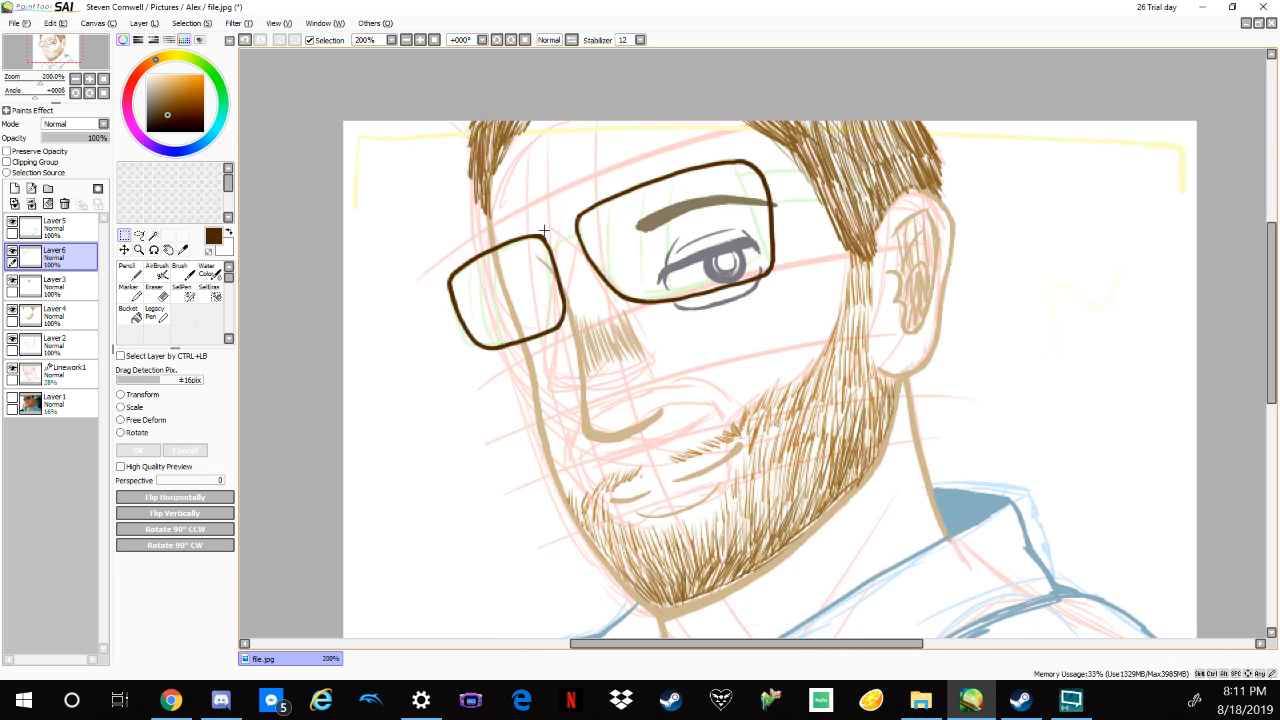
{"action": "left_click_drag", "start_coordinate": [396, 210], "coordinate": [808, 330]}
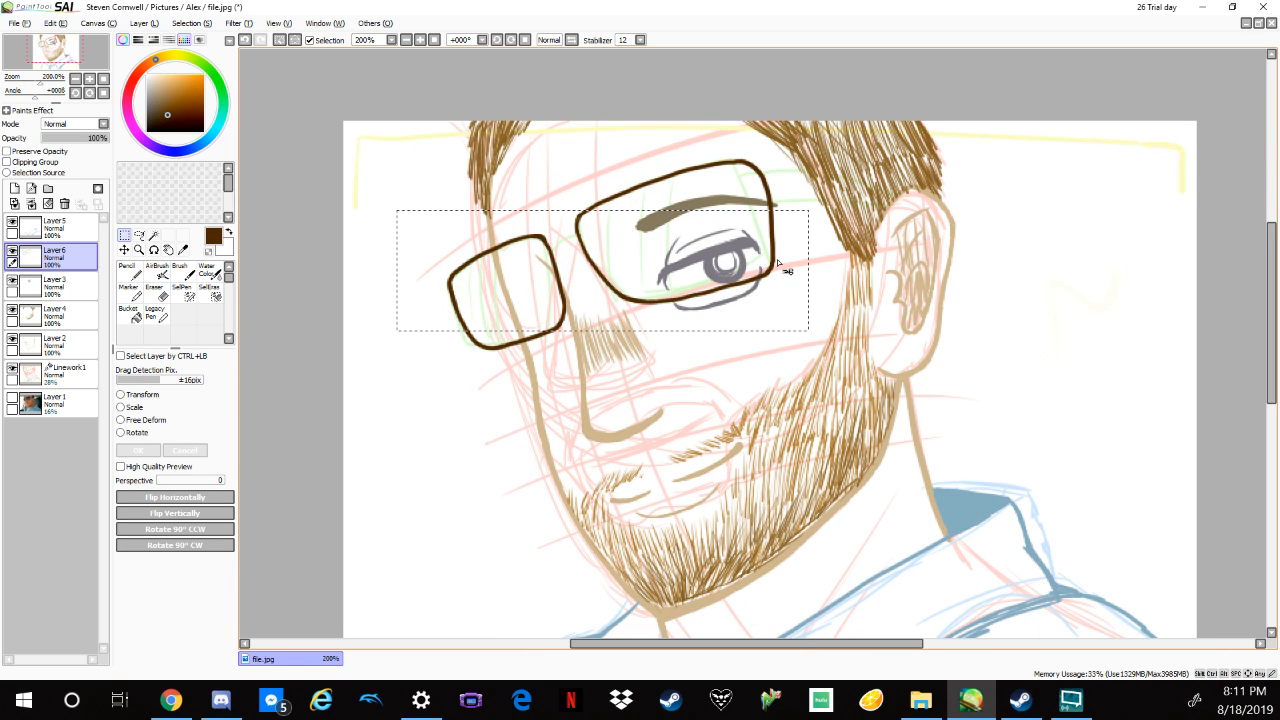
{"action": "left_click", "coordinate": [787, 270]}
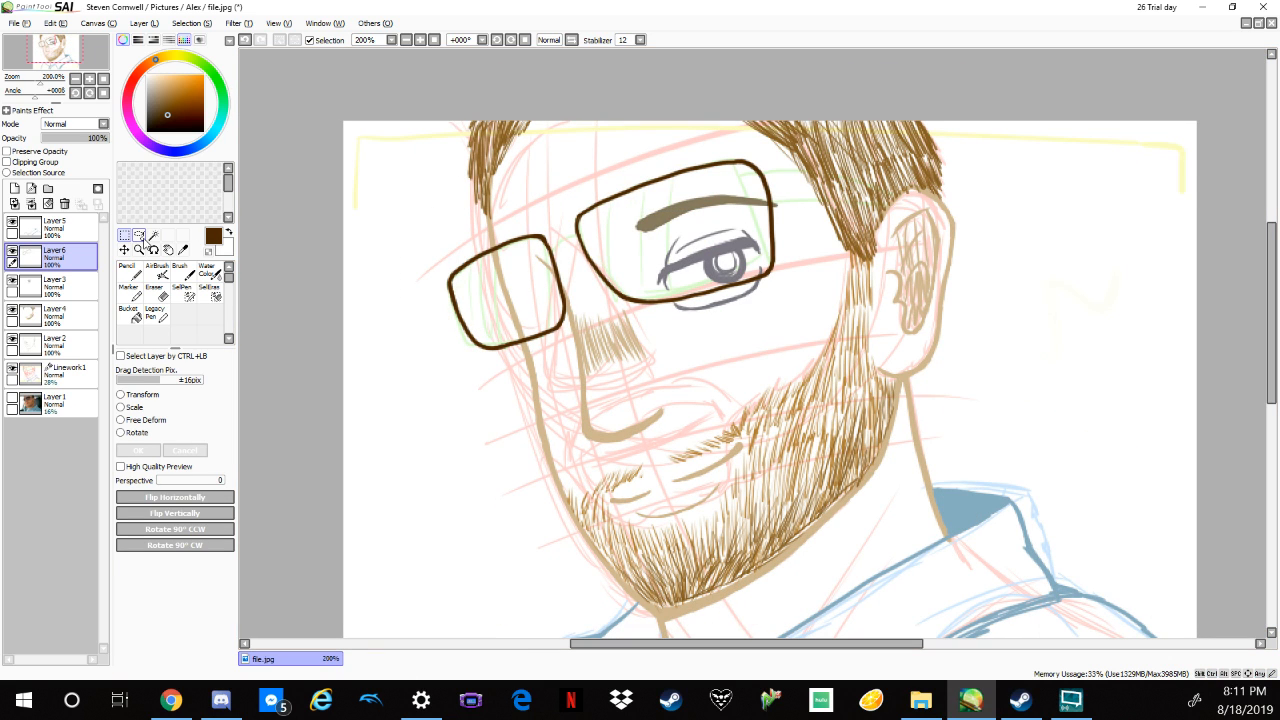
Lasso both eyeglass lens frames and move them down and slightly toward the ear, so the near frame surrounds the eye.
{"action": "left_click", "coordinate": [139, 236]}
{"action": "mouse_move", "coordinate": [418, 285]}
{"action": "left_mouse_down"}
{"action": "mouse_move", "coordinate": [808, 246]}
{"action": "mouse_move", "coordinate": [752, 324]}
{"action": "mouse_move", "coordinate": [427, 252]}
{"action": "left_mouse_up"}
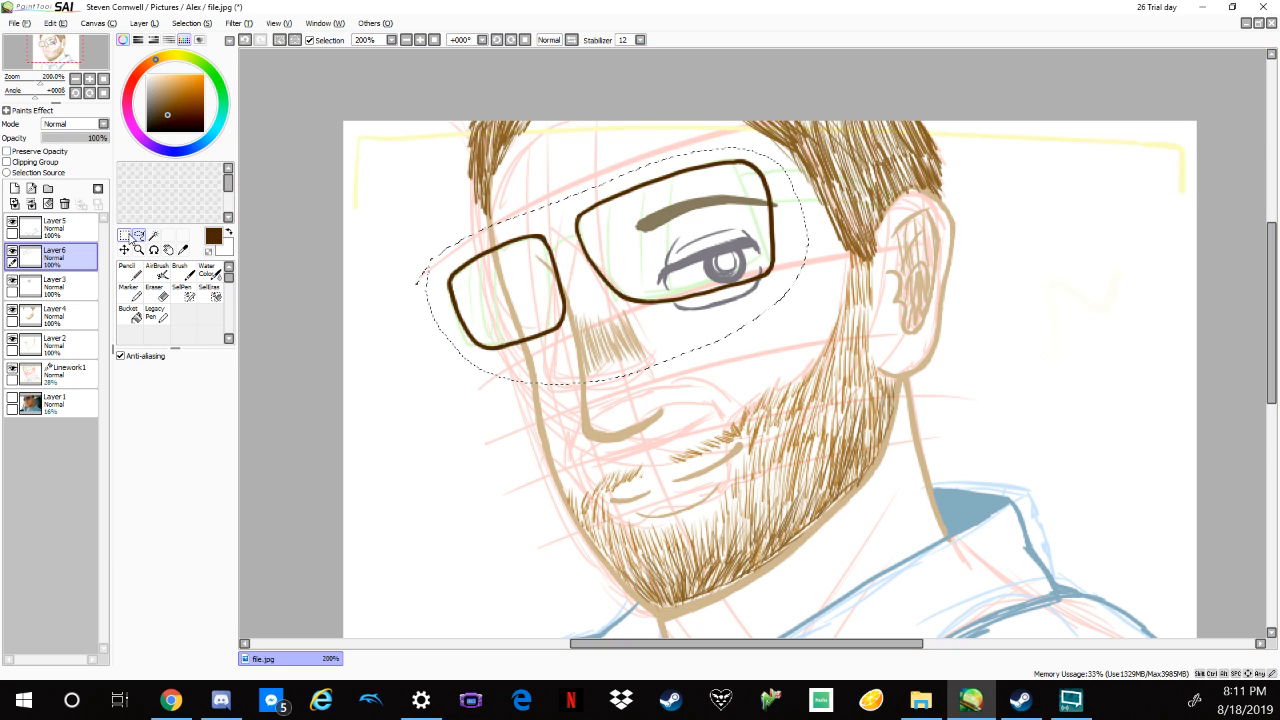
{"action": "key", "text": "ctrl+t"}
{"action": "left_click_drag", "start_coordinate": [749, 214], "coordinate": [758, 249]}
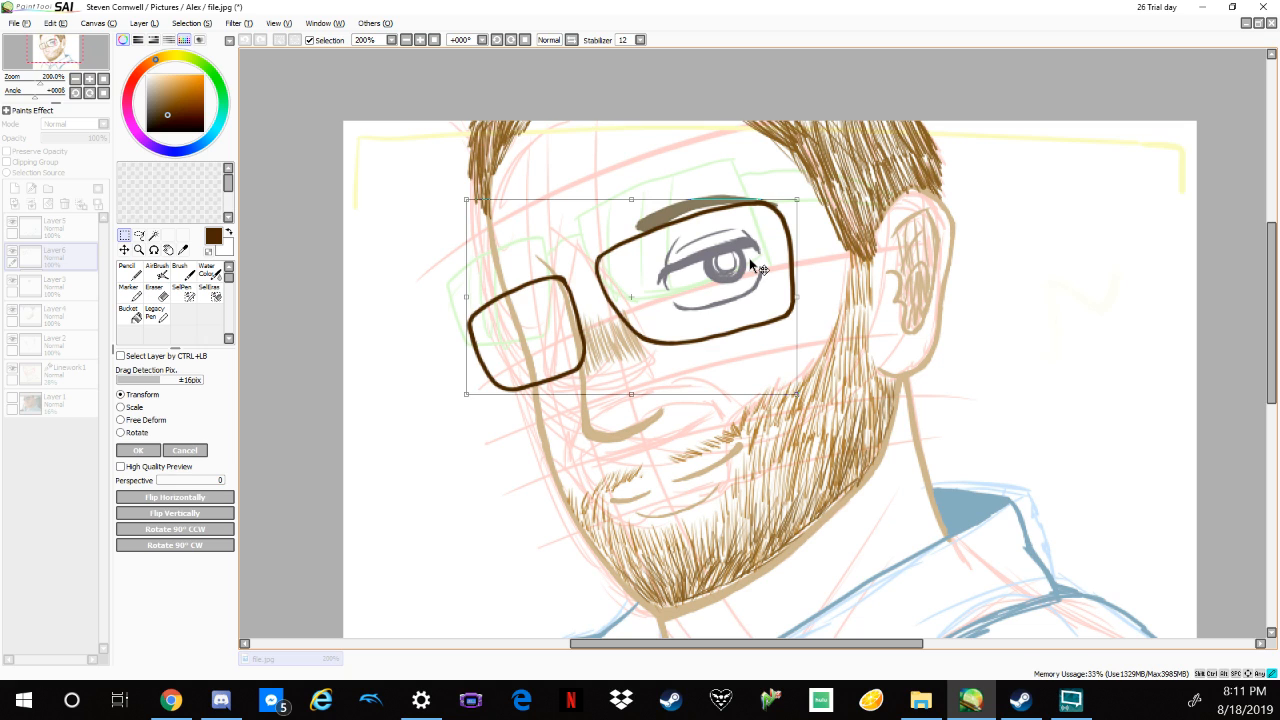
{"action": "left_click_drag", "start_coordinate": [752, 262], "coordinate": [762, 266]}
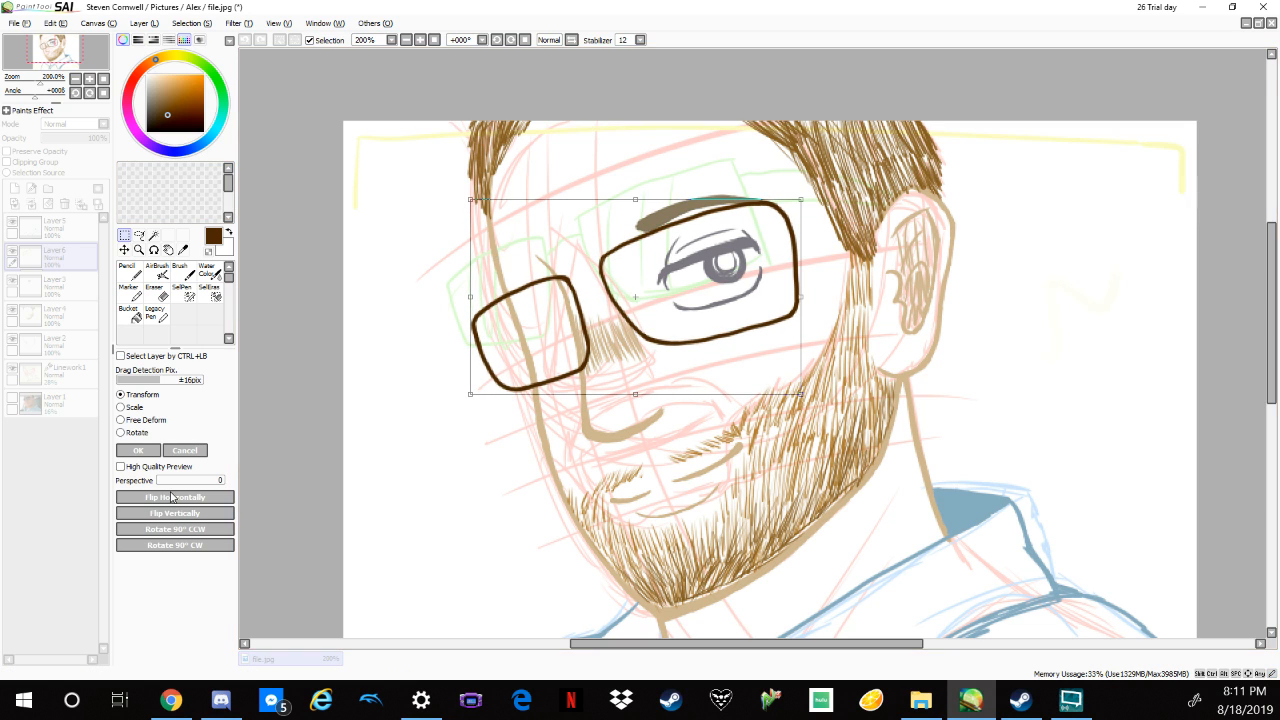
{"action": "key", "text": "Return"}
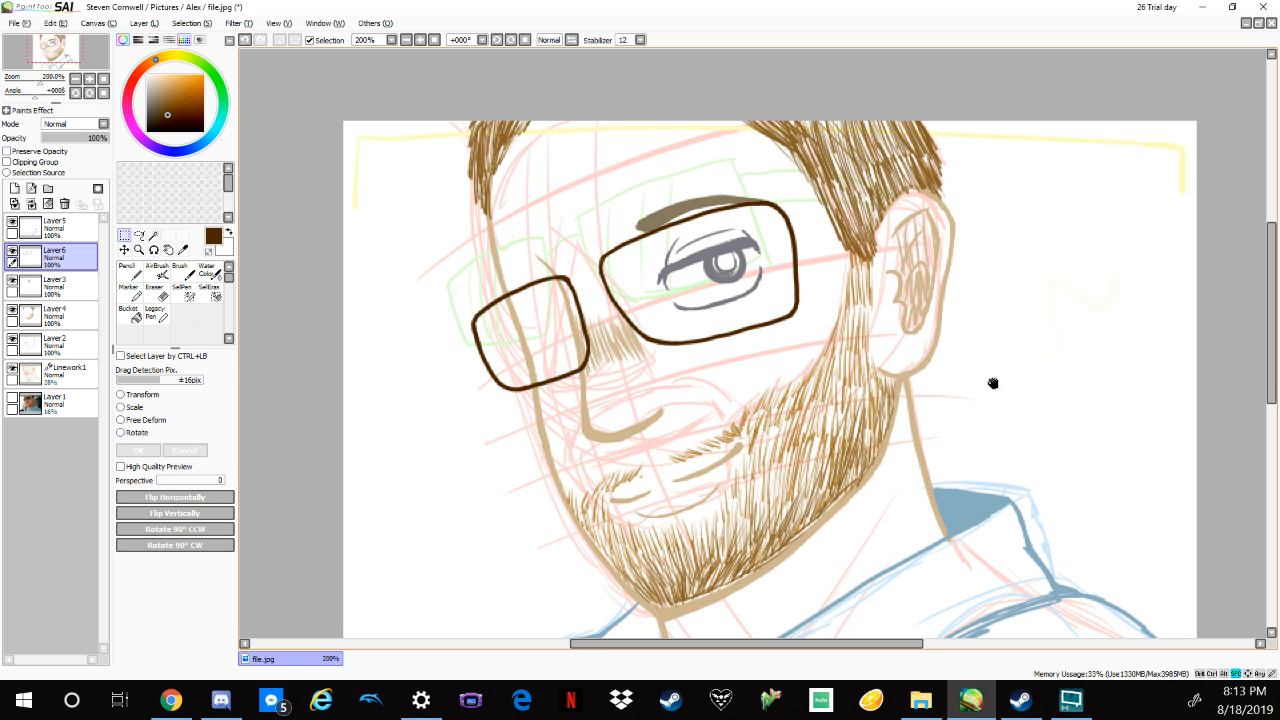
Select the inside areas of both eyeglass lenses with the Magic Wand.
{"action": "scroll", "coordinate": [991, 383], "scroll_direction": "up", "scroll_amount": 5}
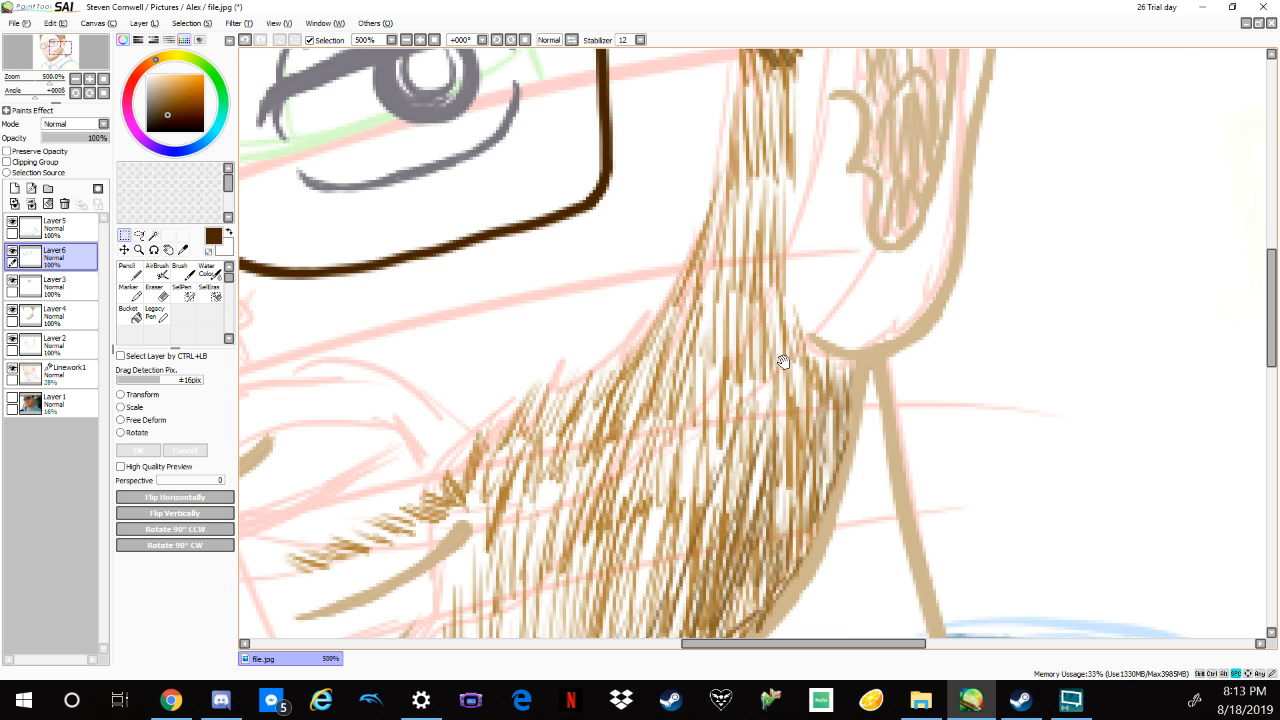
{"action": "left_click_drag", "start_coordinate": [655, 340], "coordinate": [988, 424]}
{"action": "mouse_move", "coordinate": [794, 390]}
{"action": "left_mouse_down"}
{"action": "mouse_move", "coordinate": [964, 408]}
{"action": "mouse_move", "coordinate": [1029, 449]}
{"action": "left_mouse_up"}
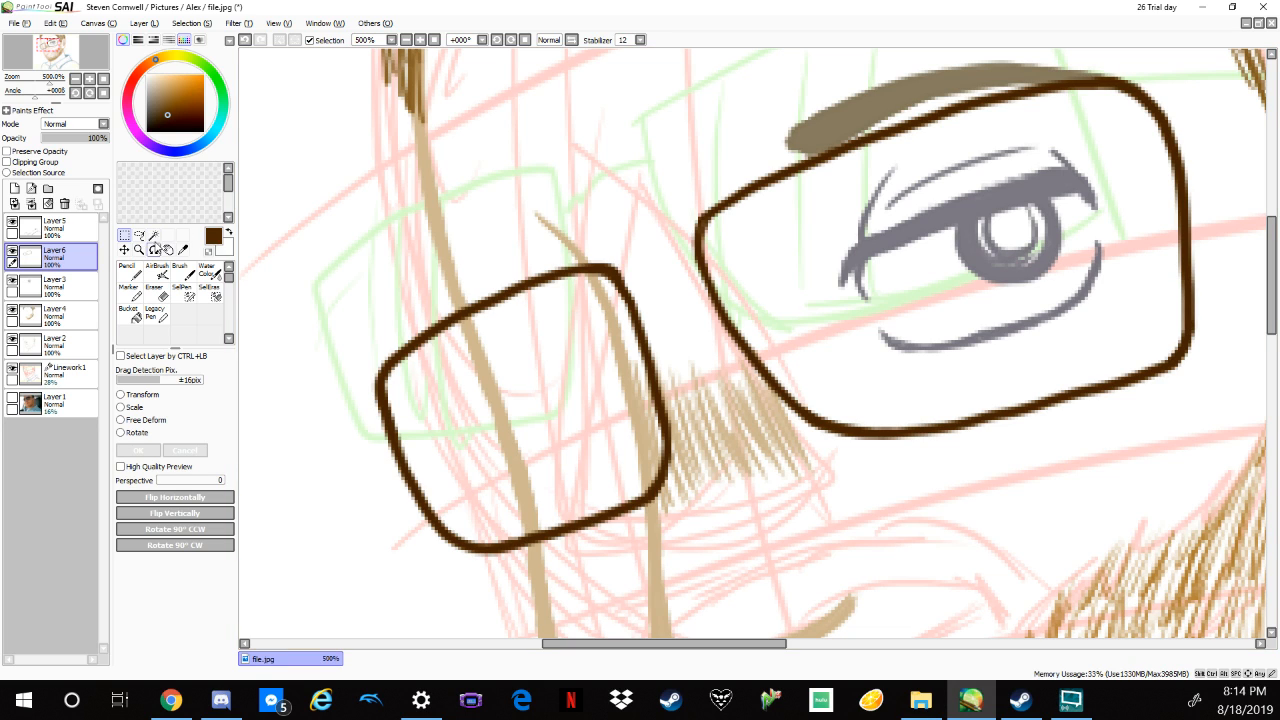
{"action": "left_click", "coordinate": [153, 236]}
{"action": "left_click", "coordinate": [571, 358]}
{"action": "left_click", "coordinate": [1094, 243]}
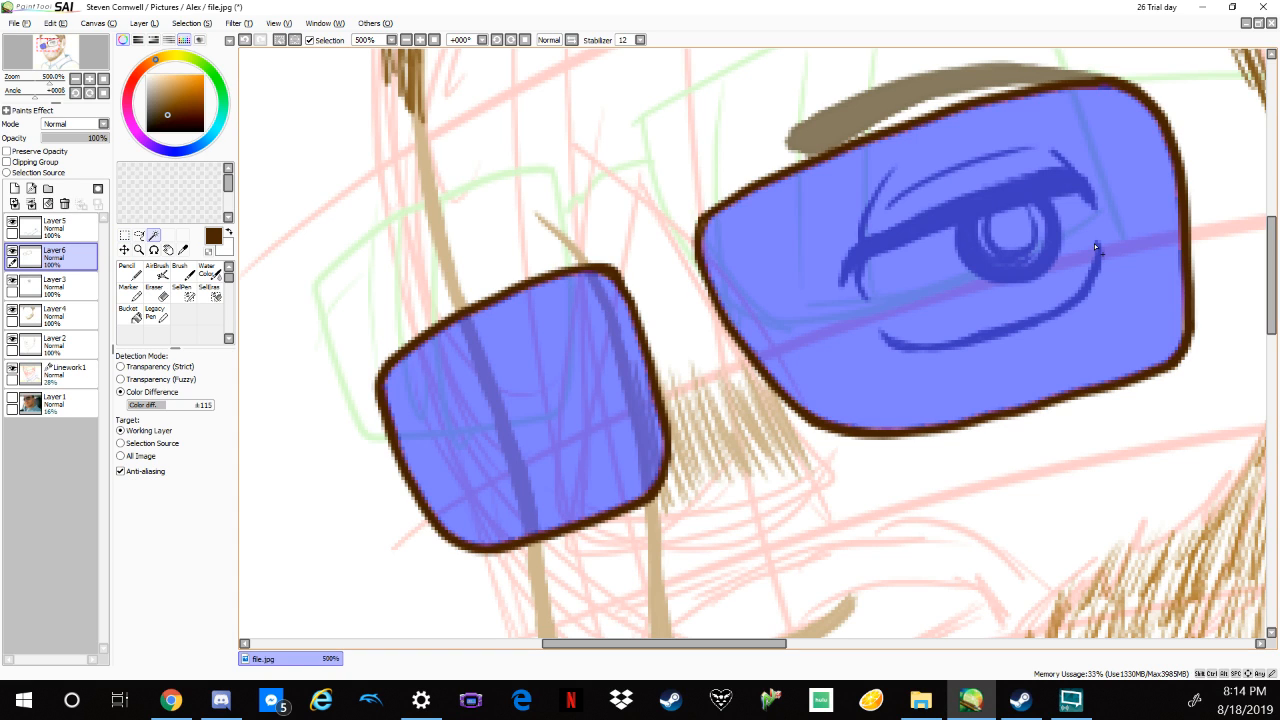
Add a new layer beneath the glasses frame layer and fill both selected lenses with dark brown using the Pencil at size 80.
{"action": "left_click", "coordinate": [14, 188]}
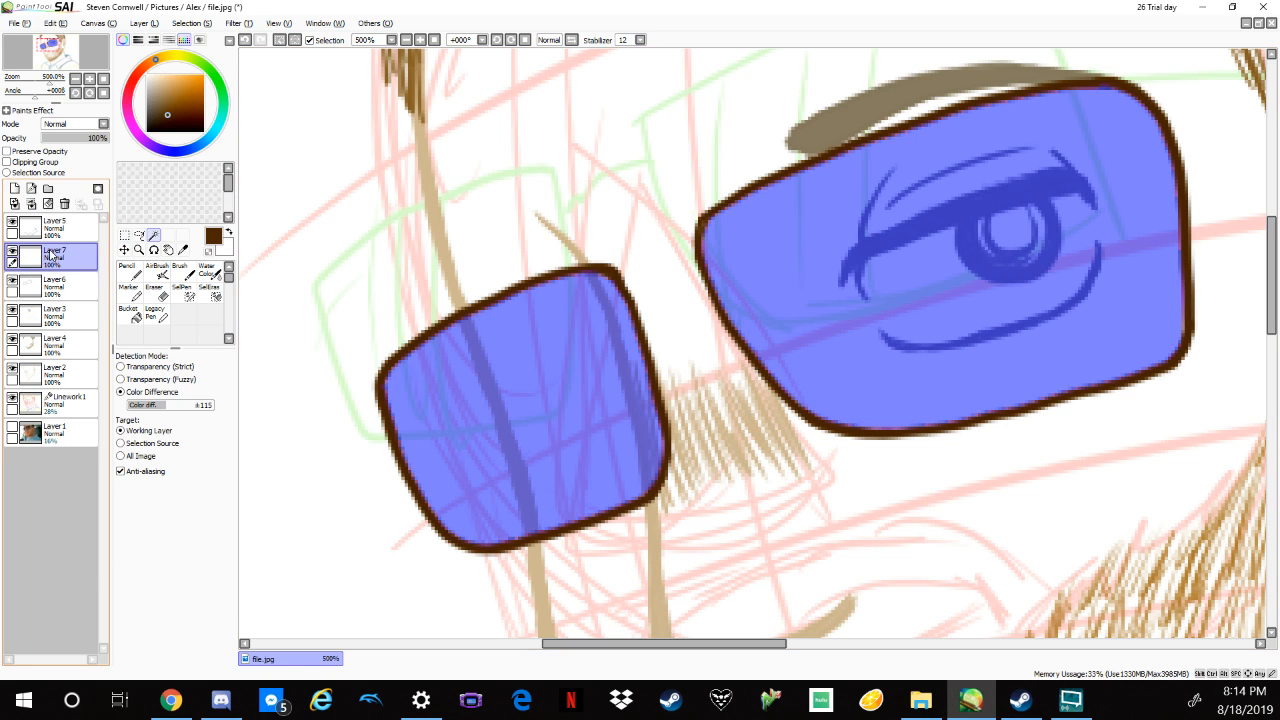
{"action": "left_click_drag", "start_coordinate": [55, 256], "coordinate": [64, 297]}
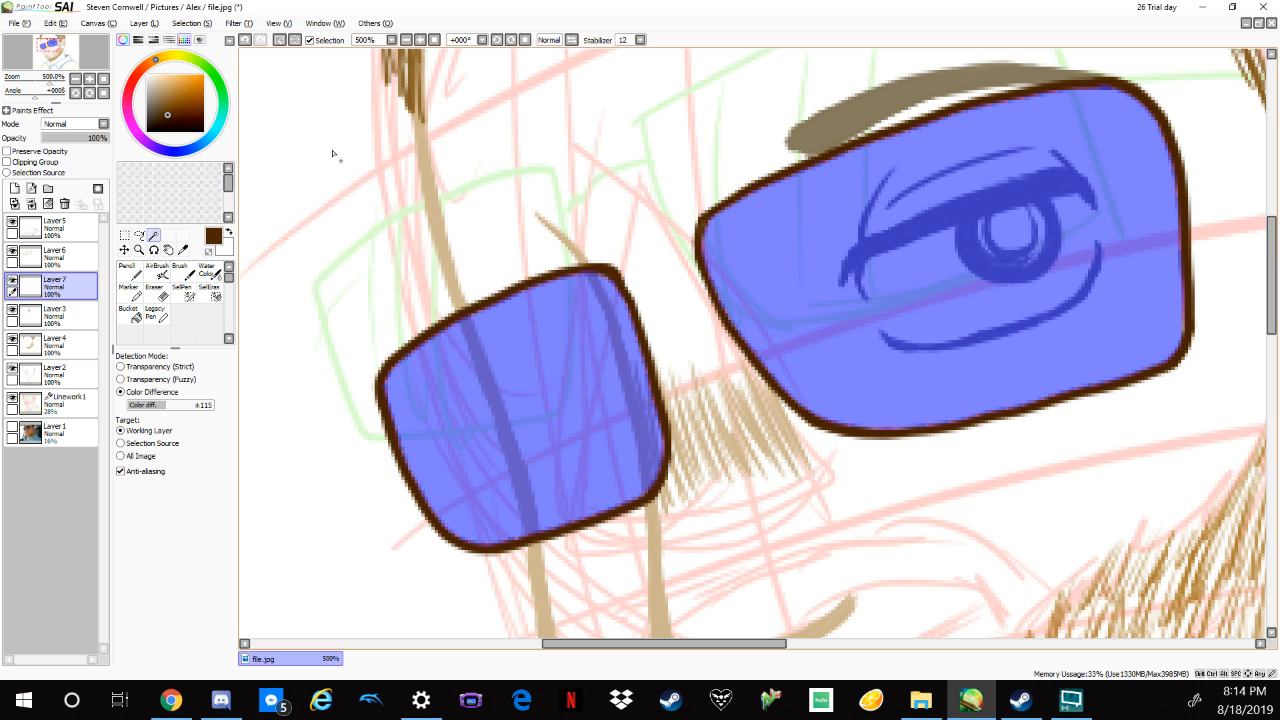
{"action": "scroll", "coordinate": [651, 143], "scroll_direction": "down", "scroll_amount": 3}
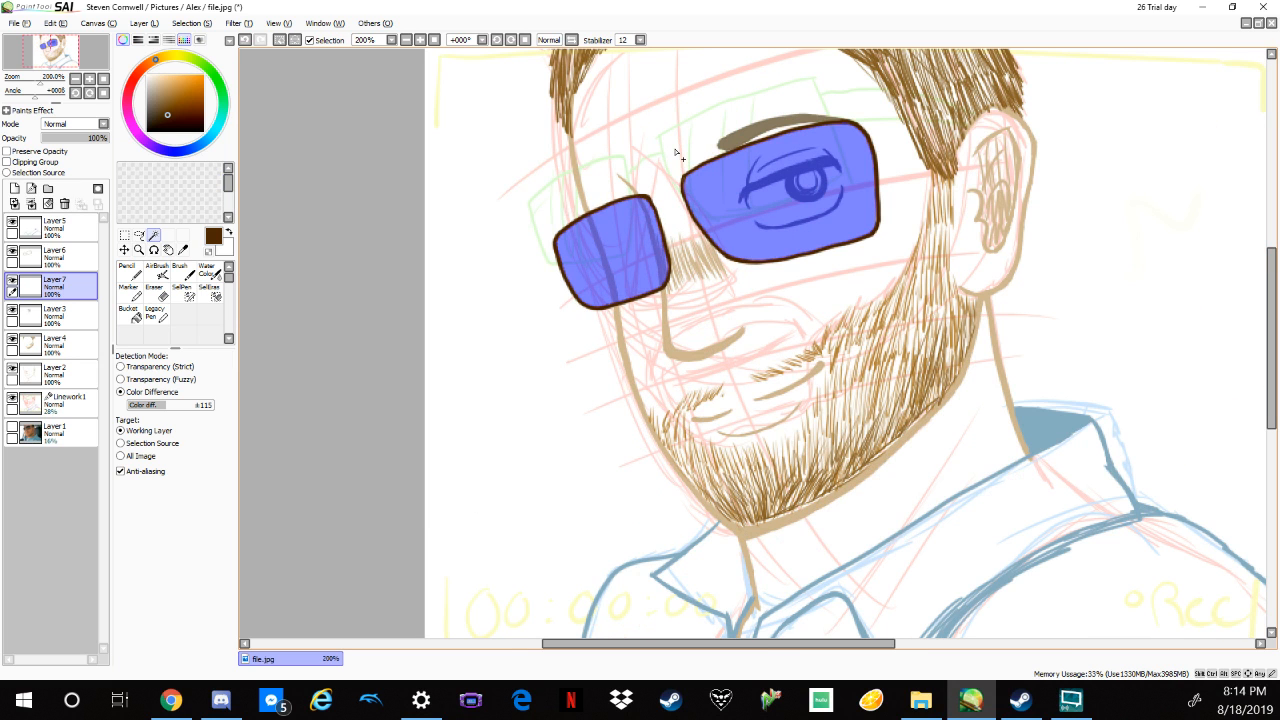
{"action": "key", "text": "n"}
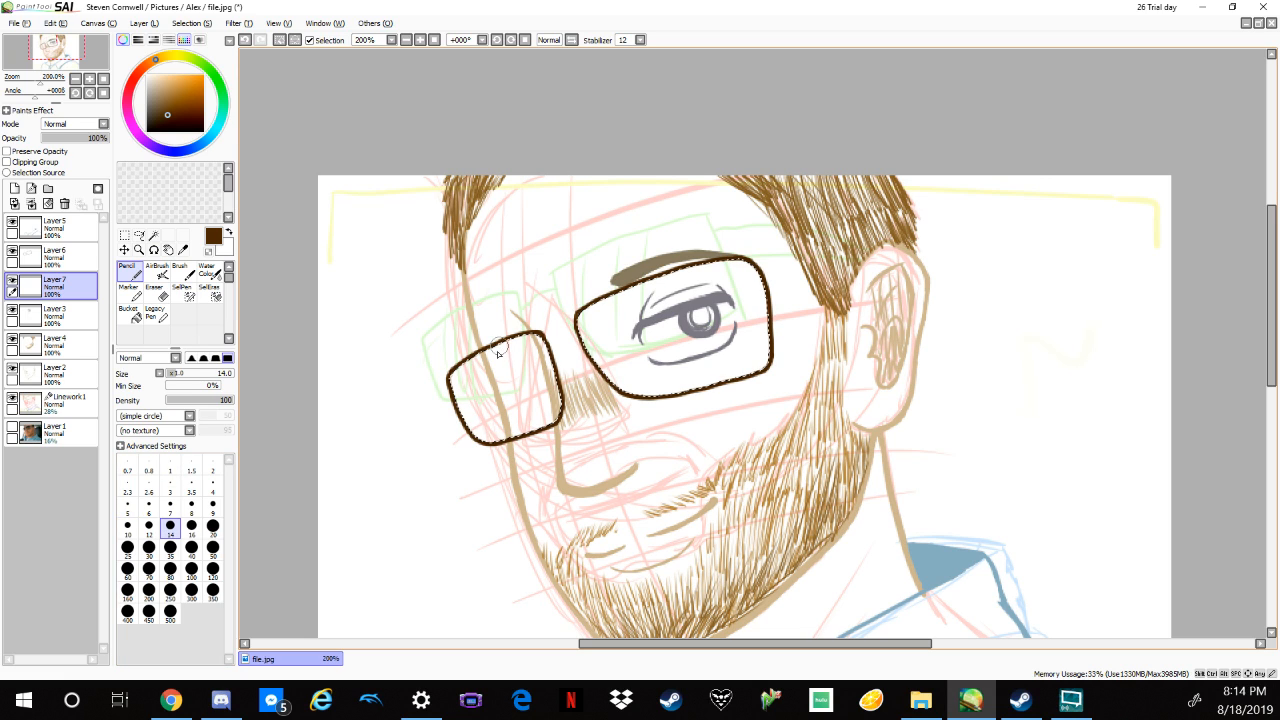
{"action": "left_click", "coordinate": [170, 568]}
{"action": "mouse_move", "coordinate": [466, 395]}
{"action": "left_mouse_down"}
{"action": "mouse_move", "coordinate": [532, 309]}
{"action": "mouse_move", "coordinate": [460, 382]}
{"action": "mouse_move", "coordinate": [719, 248]}
{"action": "mouse_move", "coordinate": [748, 250]}
{"action": "mouse_move", "coordinate": [671, 392]}
{"action": "mouse_move", "coordinate": [749, 371]}
{"action": "left_mouse_up"}
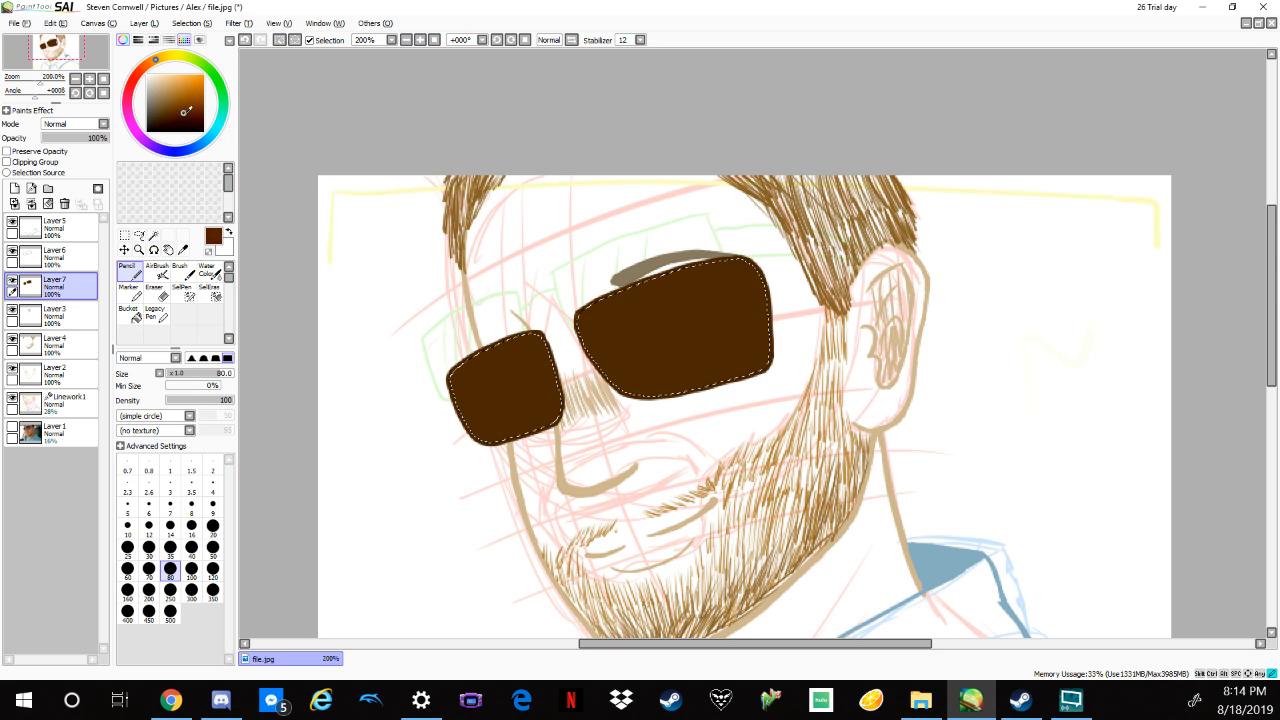
Shade both lenses with a lighter golden brown using the AirBrush at size 53, leaving their ear-side areas dark.
{"action": "left_click_drag", "start_coordinate": [184, 110], "coordinate": [178, 96]}
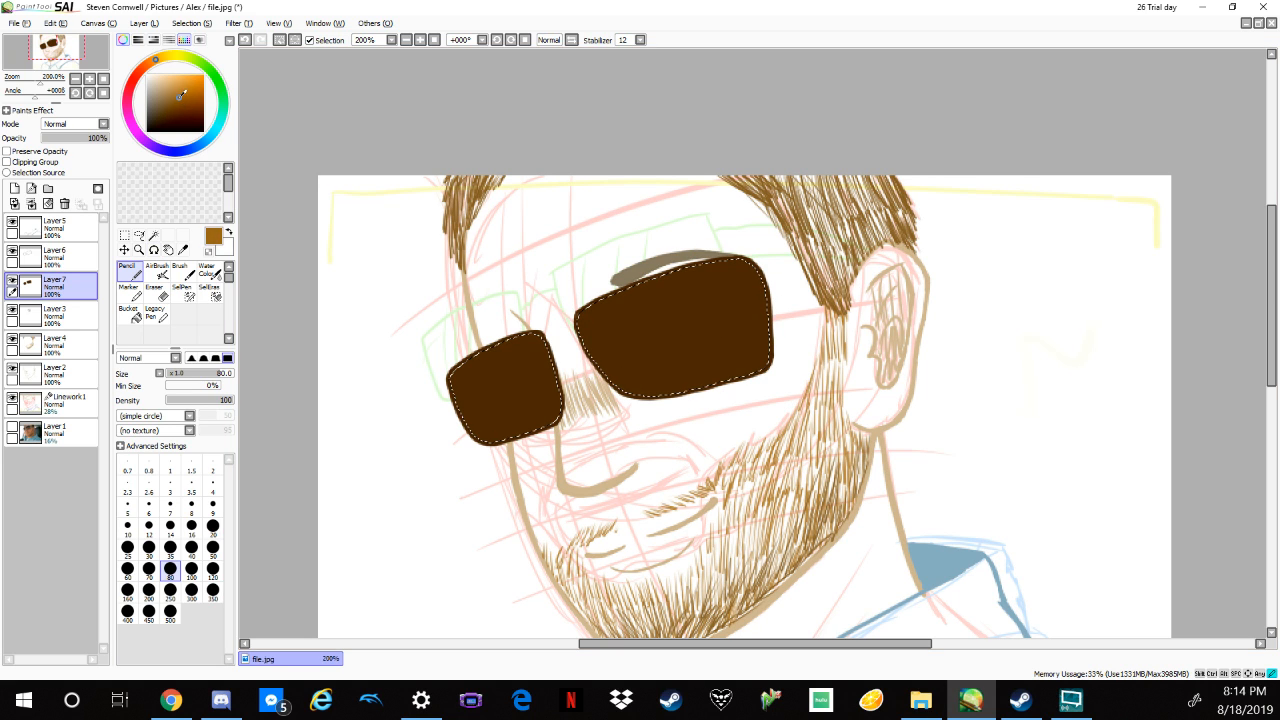
{"action": "left_click", "coordinate": [160, 272]}
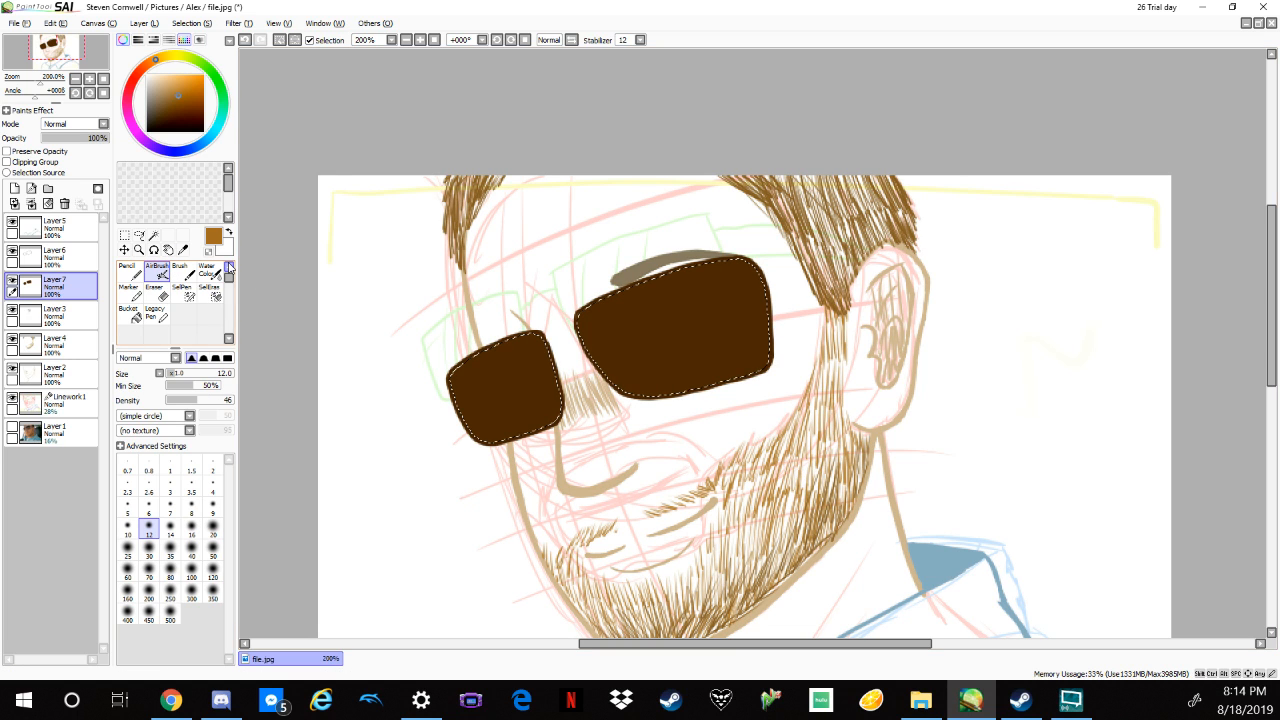
{"action": "left_click_drag", "start_coordinate": [170, 373], "coordinate": [227, 370]}
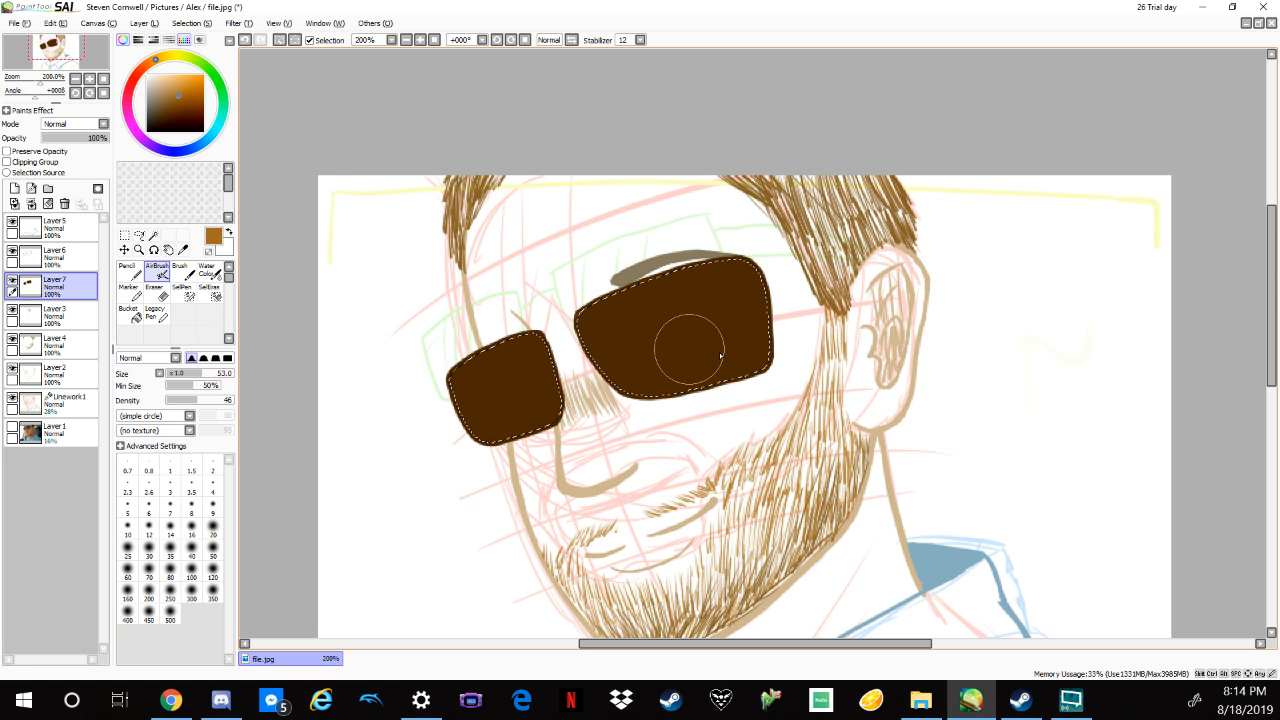
{"action": "mouse_move", "coordinate": [486, 338]}
{"action": "left_mouse_down"}
{"action": "mouse_move", "coordinate": [469, 425]}
{"action": "mouse_move", "coordinate": [478, 318]}
{"action": "mouse_move", "coordinate": [473, 418]}
{"action": "mouse_move", "coordinate": [512, 328]}
{"action": "mouse_move", "coordinate": [504, 449]}
{"action": "left_mouse_up"}
{"action": "left_click_drag", "start_coordinate": [592, 345], "coordinate": [621, 270]}
{"action": "left_click_drag", "start_coordinate": [698, 266], "coordinate": [660, 392]}
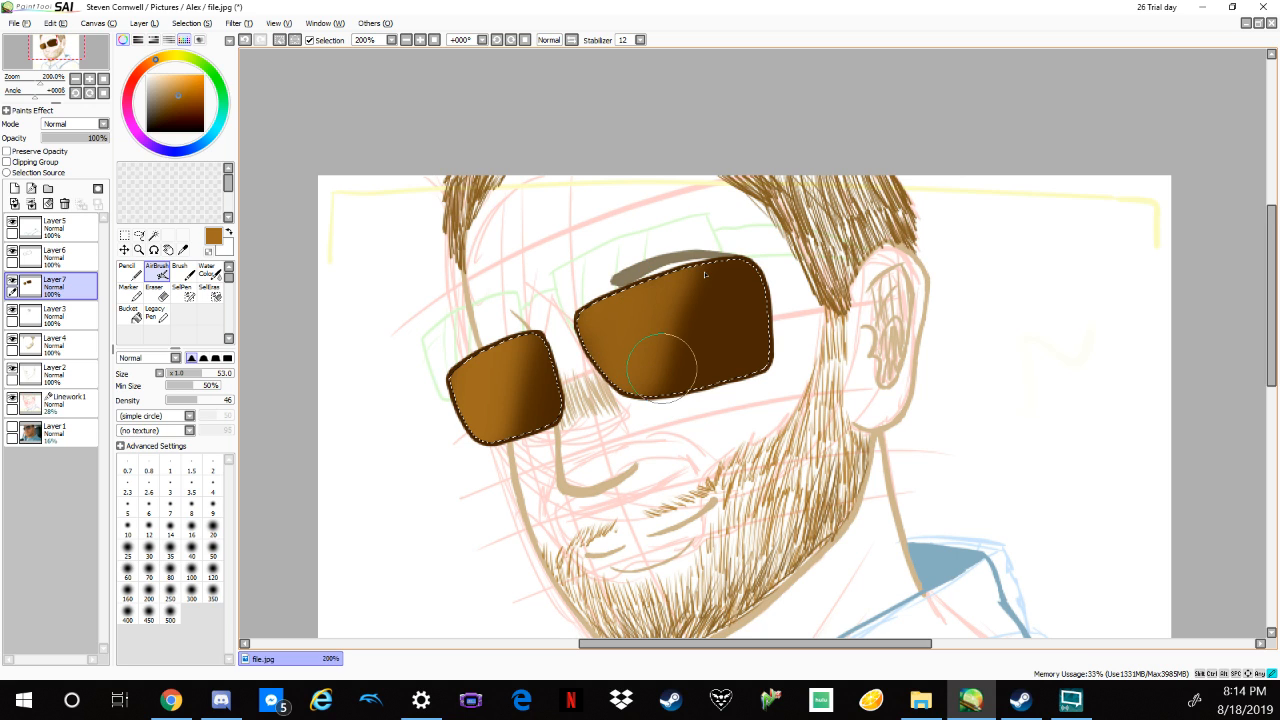
Tint both lenses with a reddish orange-brown using the AirBrush at size 83 and density 6, after widening the near lens's golden area.
{"action": "left_click_drag", "start_coordinate": [705, 275], "coordinate": [655, 463]}
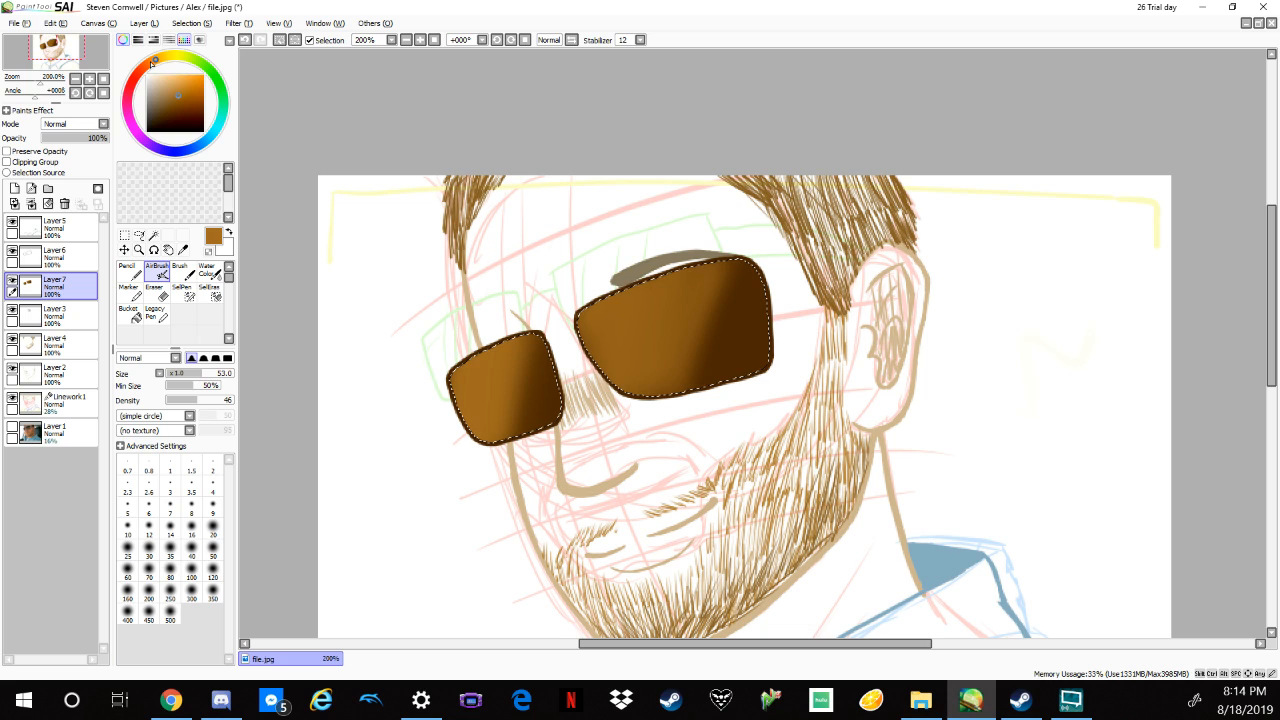
{"action": "left_click", "coordinate": [147, 64]}
{"action": "left_click", "coordinate": [184, 90]}
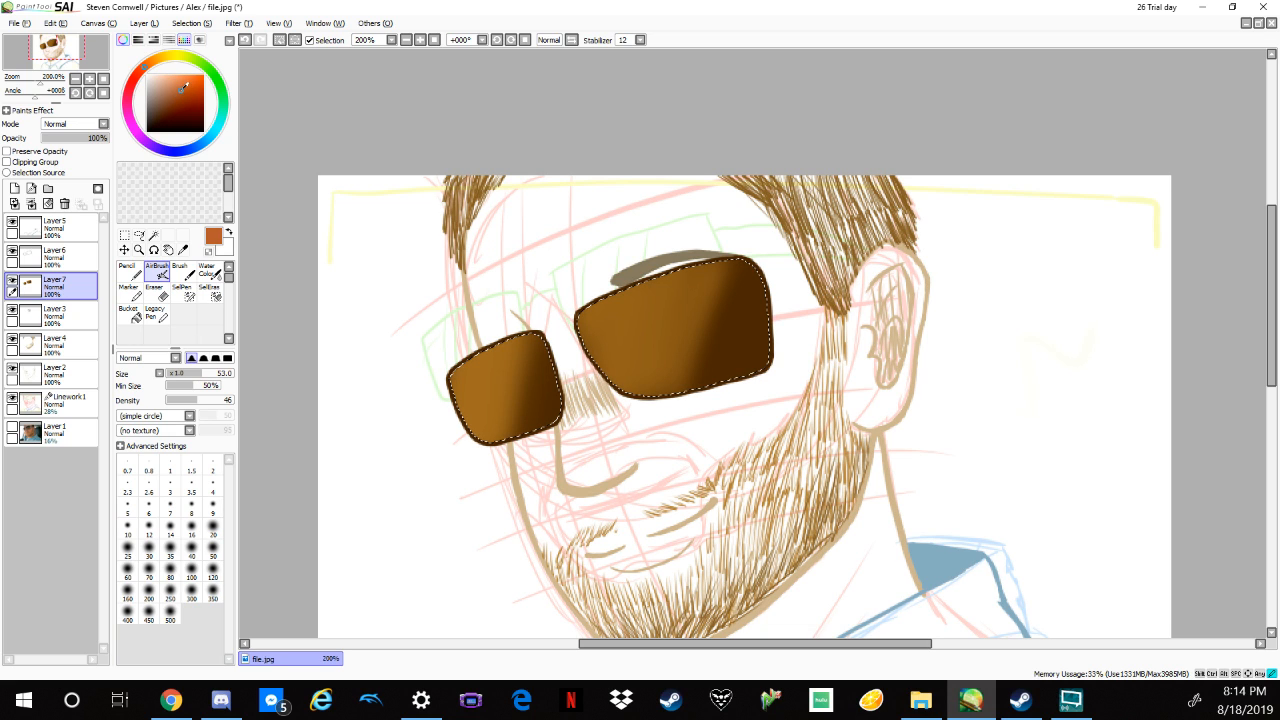
{"action": "left_click", "coordinate": [176, 394]}
{"action": "left_click", "coordinate": [173, 400]}
{"action": "left_click_drag", "start_coordinate": [214, 373], "coordinate": [222, 375]}
{"action": "left_click", "coordinate": [173, 400]}
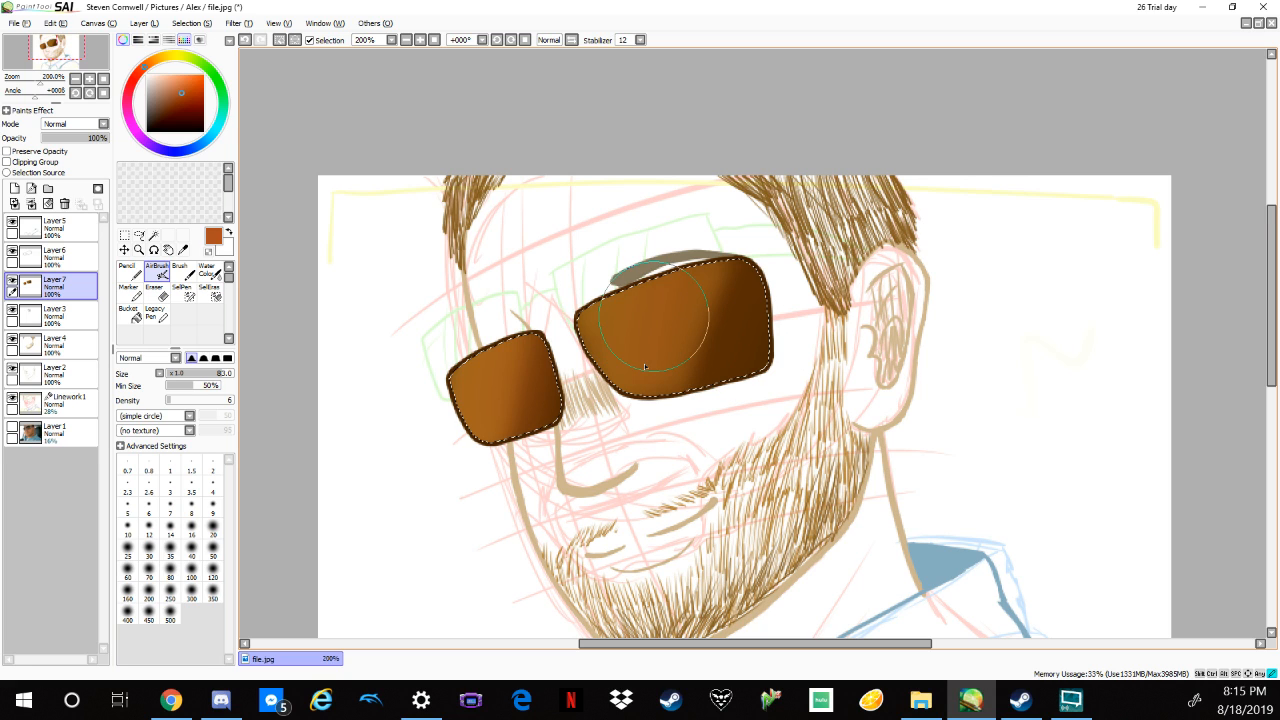
Airbrush light tan-orange diagonal highlight streaks across both lenses at size 38 and density 22.
{"action": "left_click", "coordinate": [155, 60]}
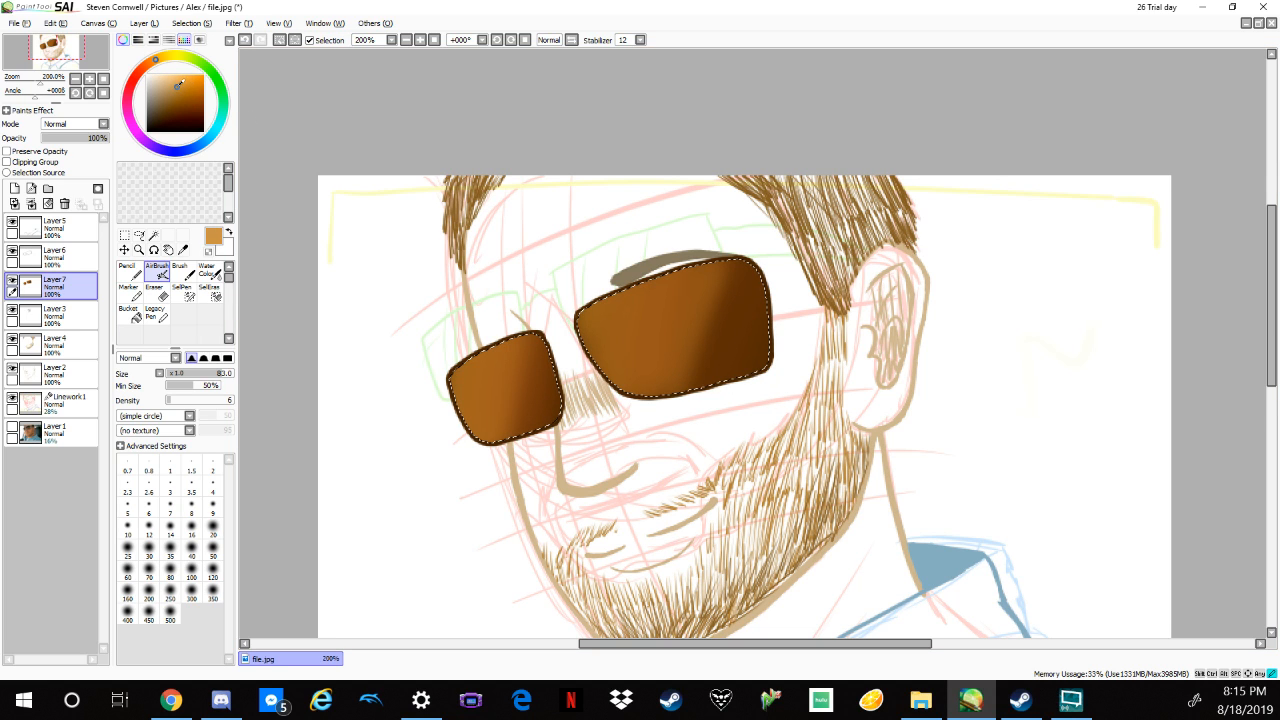
{"action": "left_click", "coordinate": [181, 400]}
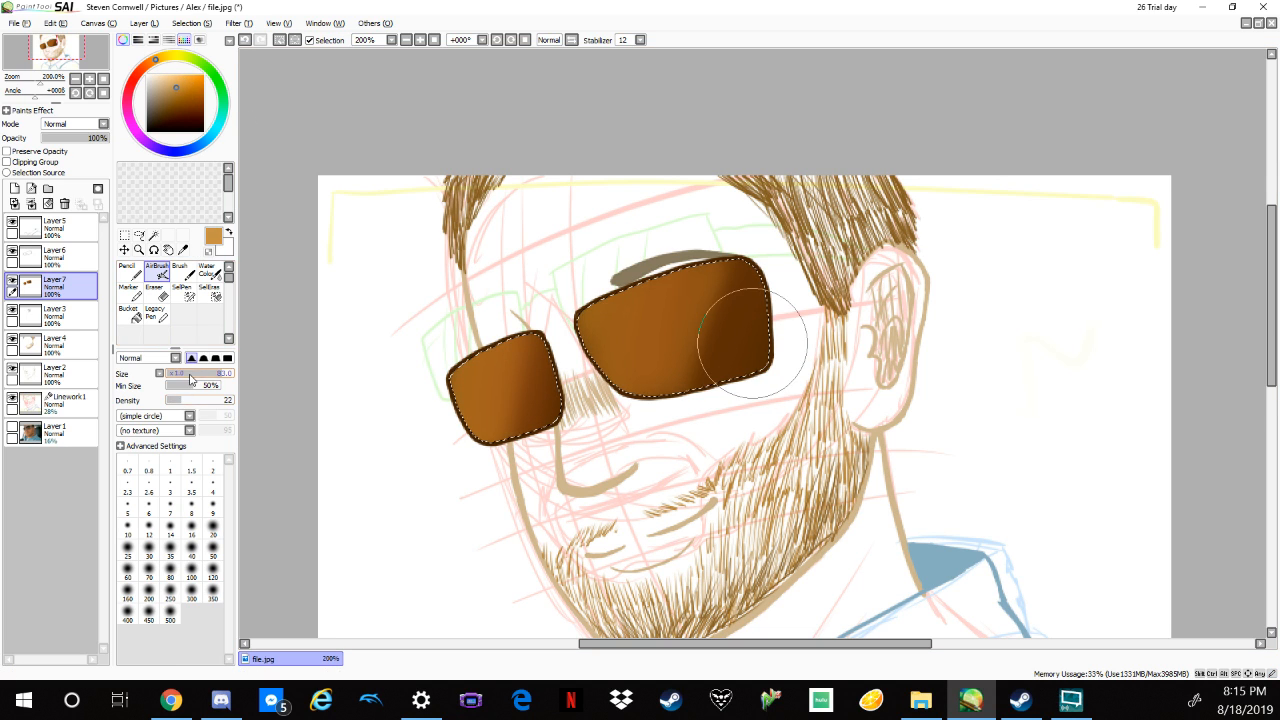
{"action": "left_click", "coordinate": [190, 374]}
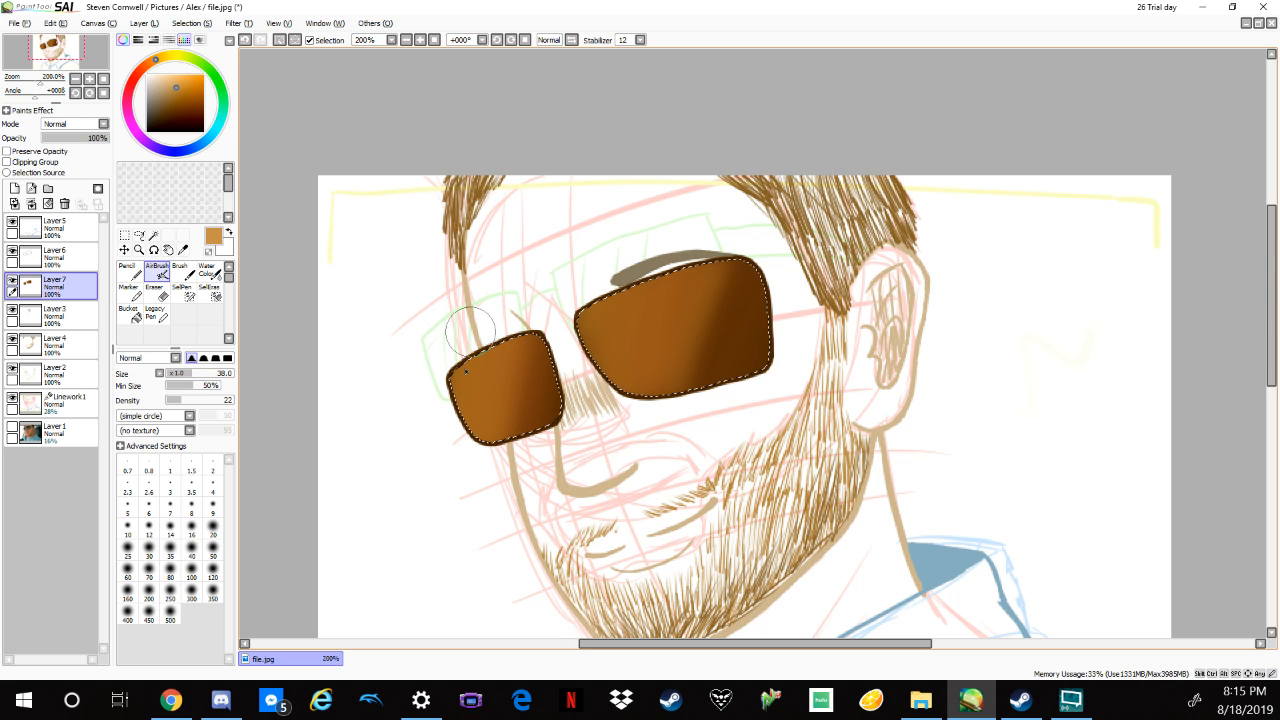
{"action": "left_click_drag", "start_coordinate": [469, 331], "coordinate": [480, 438]}
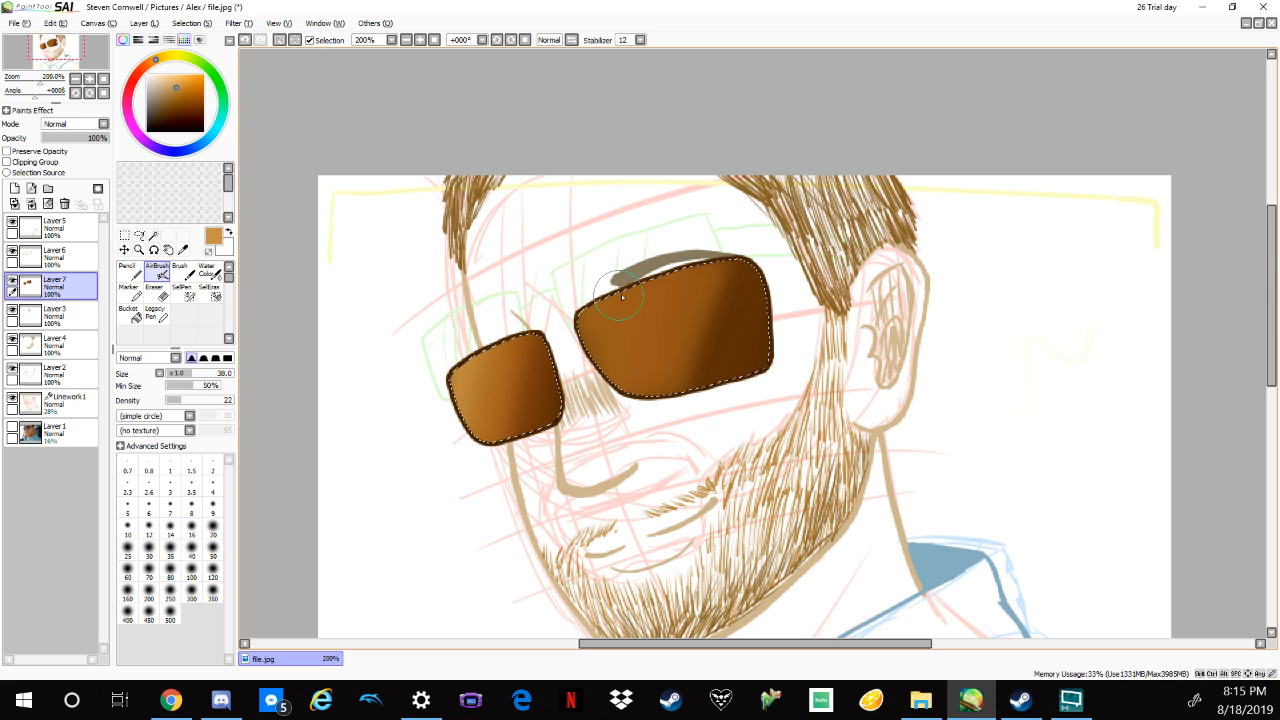
{"action": "mouse_move", "coordinate": [591, 329]}
{"action": "left_mouse_down"}
{"action": "mouse_move", "coordinate": [625, 335]}
{"action": "mouse_move", "coordinate": [618, 392]}
{"action": "left_mouse_up"}
{"action": "left_click_drag", "start_coordinate": [716, 268], "coordinate": [665, 398]}
{"action": "mouse_move", "coordinate": [520, 350]}
{"action": "left_mouse_down"}
{"action": "mouse_move", "coordinate": [492, 466]}
{"action": "mouse_move", "coordinate": [515, 367]}
{"action": "mouse_move", "coordinate": [521, 402]}
{"action": "mouse_move", "coordinate": [528, 365]}
{"action": "mouse_move", "coordinate": [500, 324]}
{"action": "mouse_move", "coordinate": [476, 388]}
{"action": "mouse_move", "coordinate": [526, 336]}
{"action": "mouse_move", "coordinate": [521, 443]}
{"action": "left_mouse_up"}
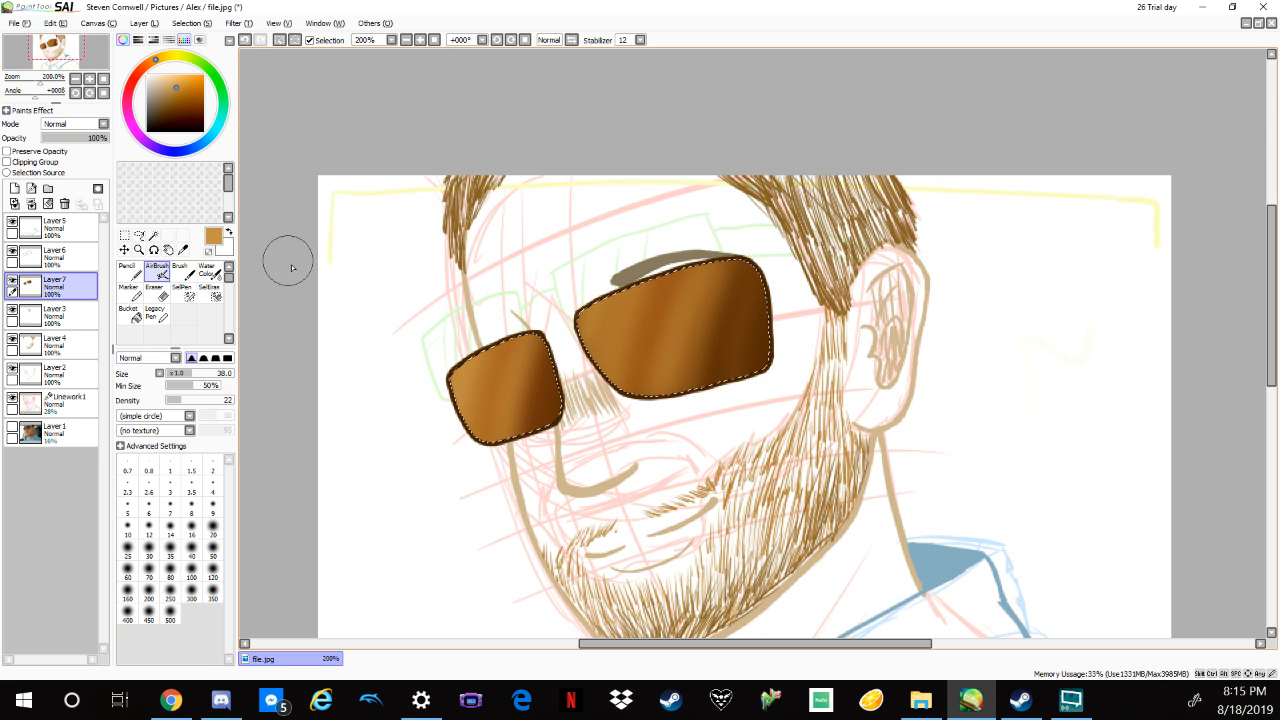
Copy the selected lenses, paste them as a new layer, and set that layer to Overlay mode at 46% opacity.
{"action": "left_click", "coordinate": [55, 23]}
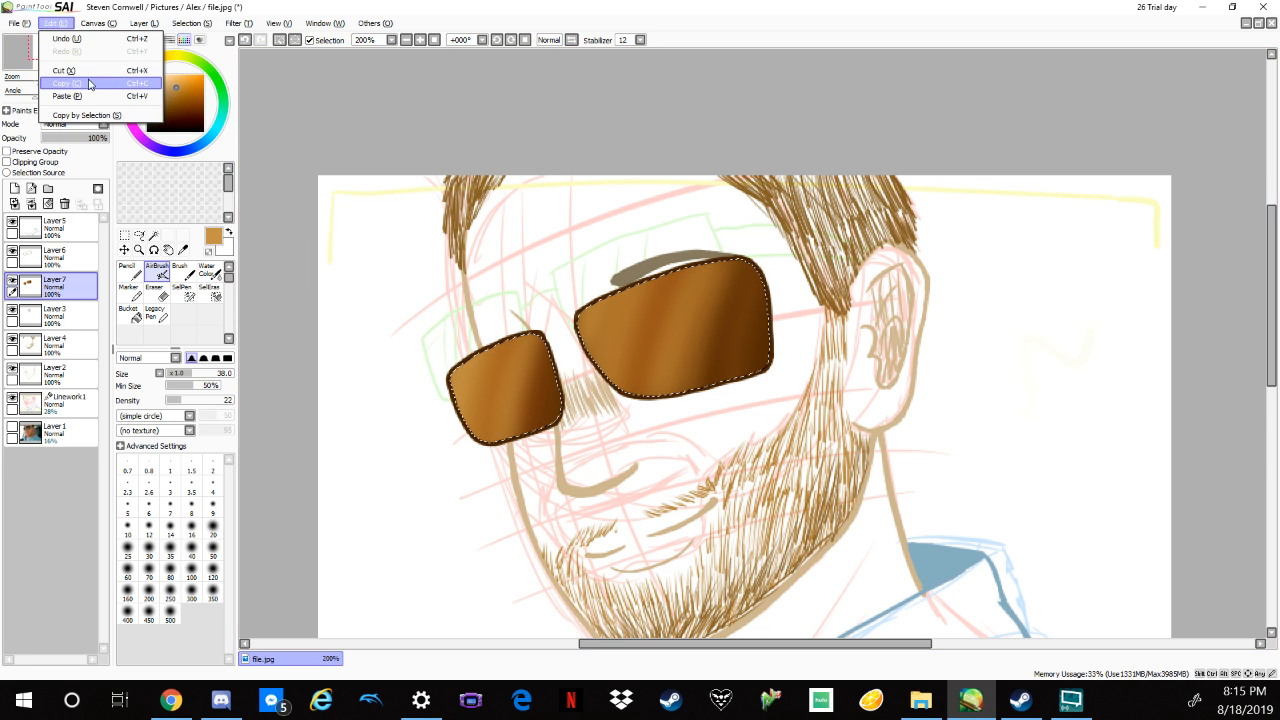
{"action": "left_click", "coordinate": [89, 84]}
{"action": "left_click", "coordinate": [55, 23]}
{"action": "left_click", "coordinate": [88, 96]}
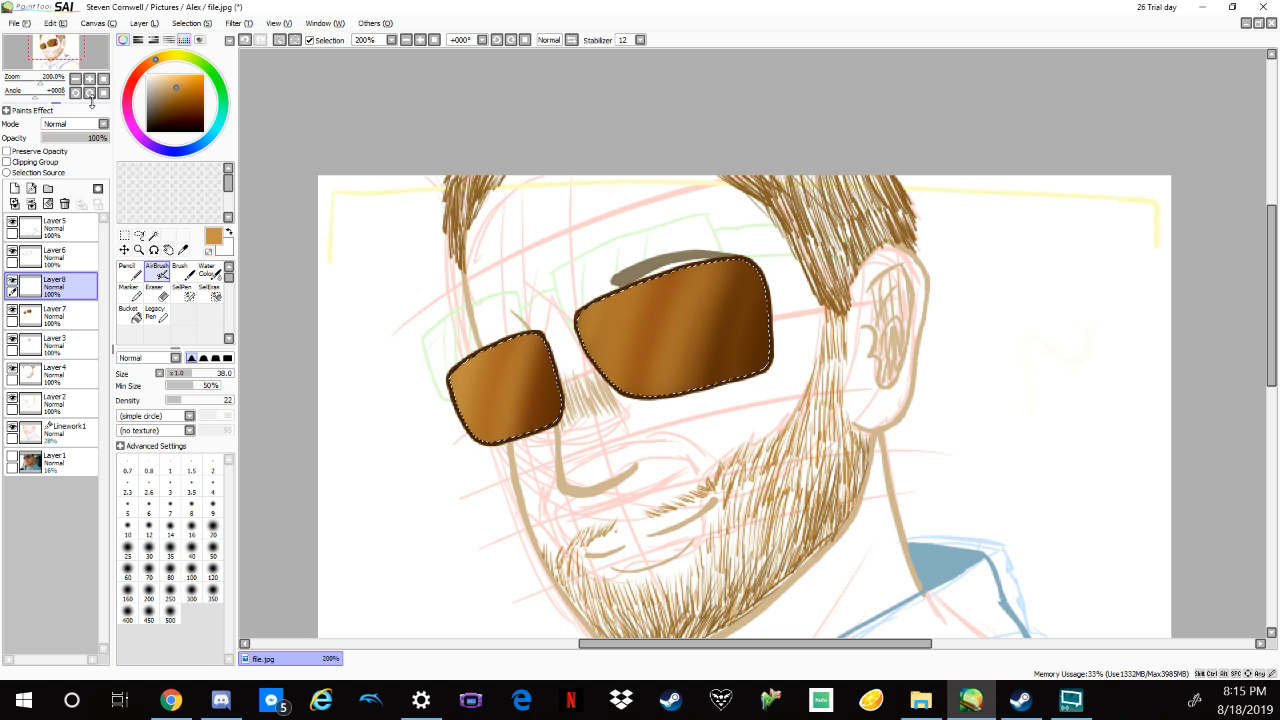
{"action": "left_click", "coordinate": [92, 124]}
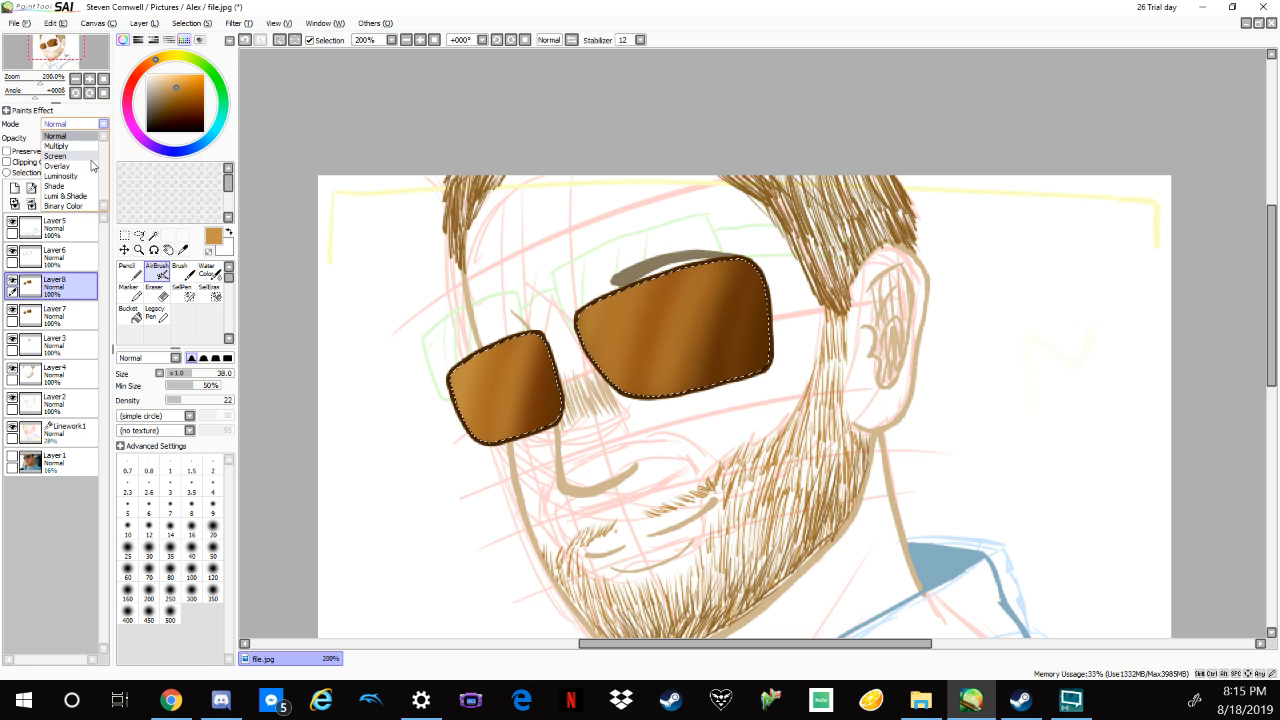
{"action": "left_click", "coordinate": [92, 166]}
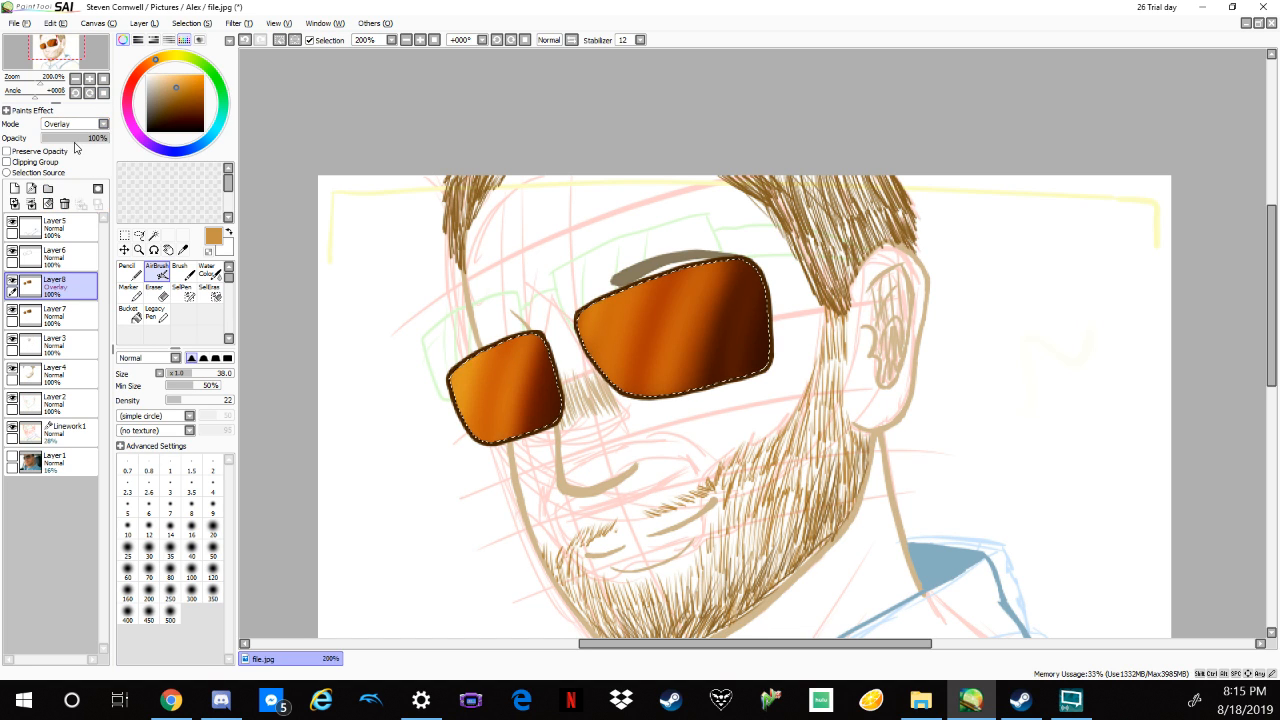
{"action": "left_click", "coordinate": [77, 135]}
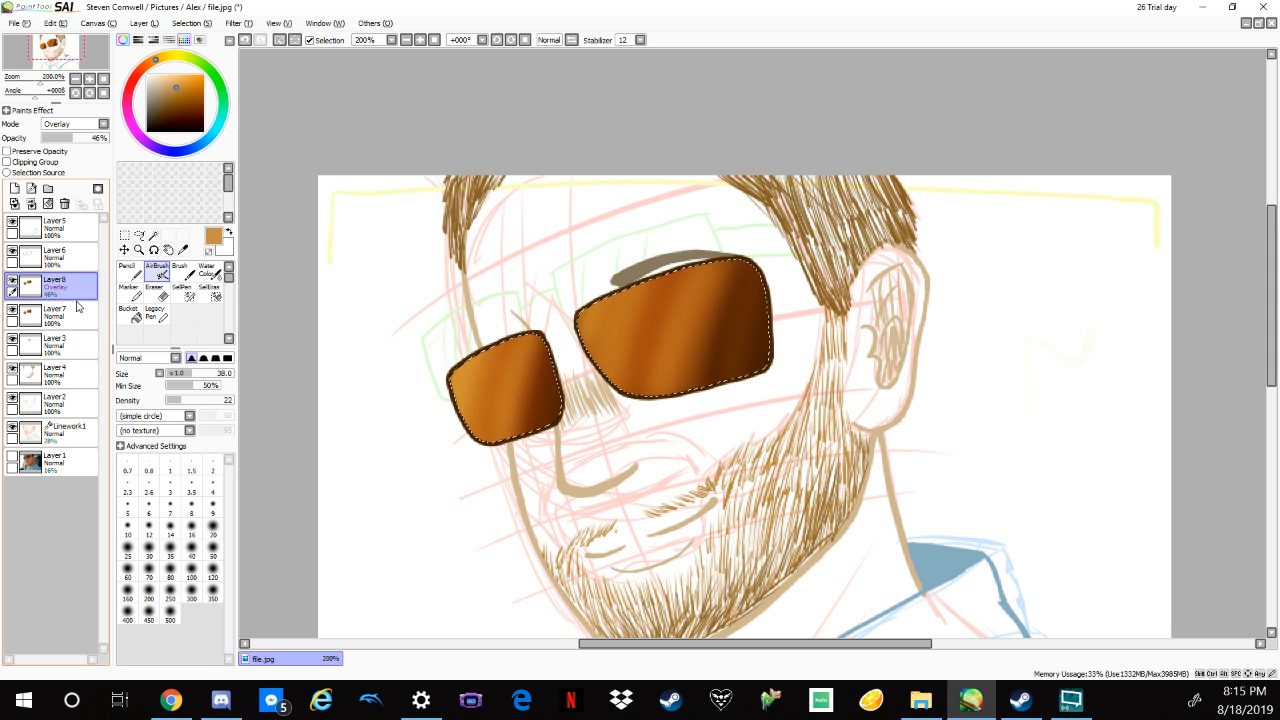
Set the original lens layer (Layer7) to 93% opacity and the Overlay copy to 60%.
{"action": "left_click", "coordinate": [55, 312]}
{"action": "left_click", "coordinate": [77, 138]}
{"action": "left_click_drag", "start_coordinate": [77, 138], "coordinate": [103, 139]}
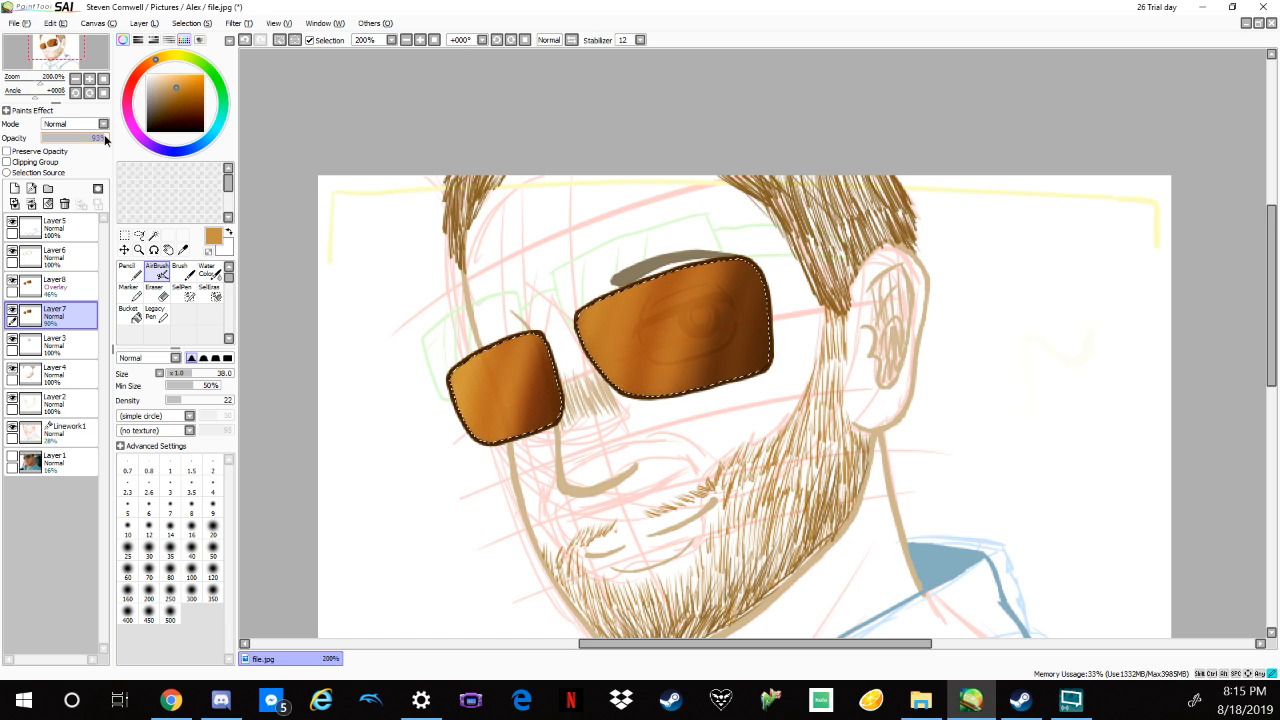
{"action": "left_click", "coordinate": [55, 285]}
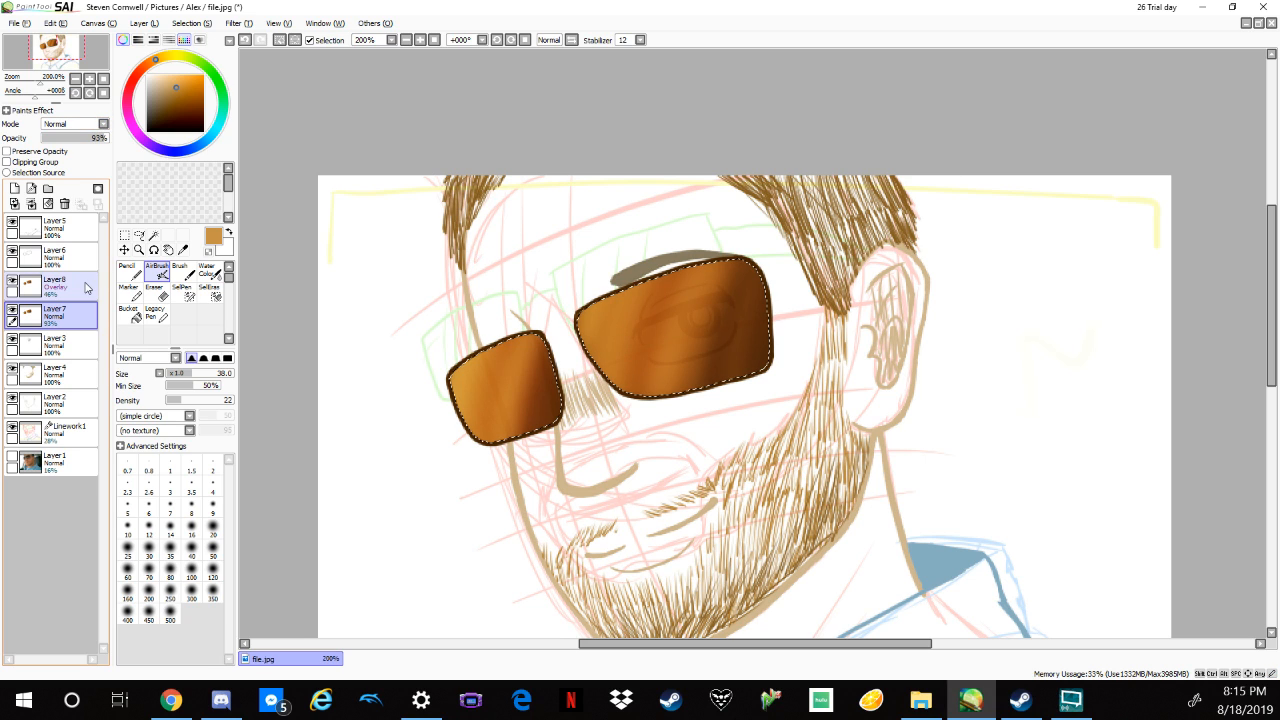
{"action": "left_click_drag", "start_coordinate": [98, 137], "coordinate": [89, 137]}
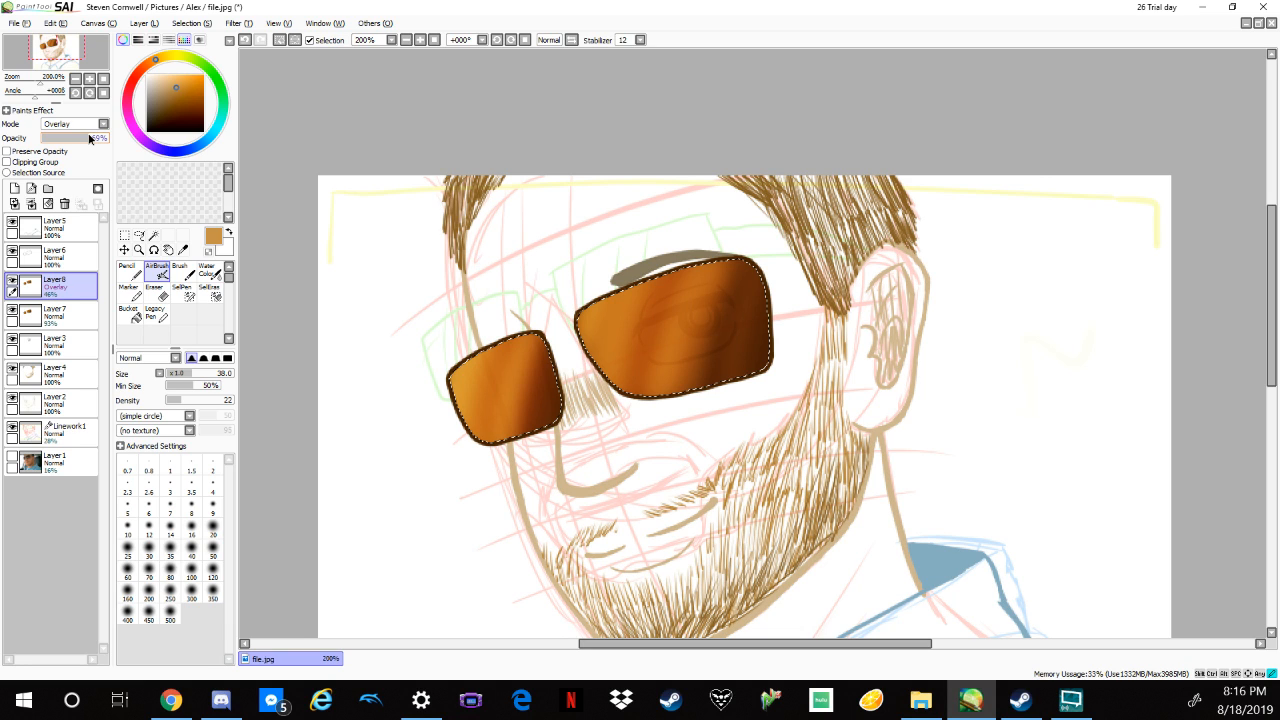
{"action": "left_click_drag", "start_coordinate": [88, 133], "coordinate": [82, 137]}
Paste another copy of the lenses as a new layer above the Overlay layer and set its opacity to 72%.
{"action": "left_click", "coordinate": [85, 30]}
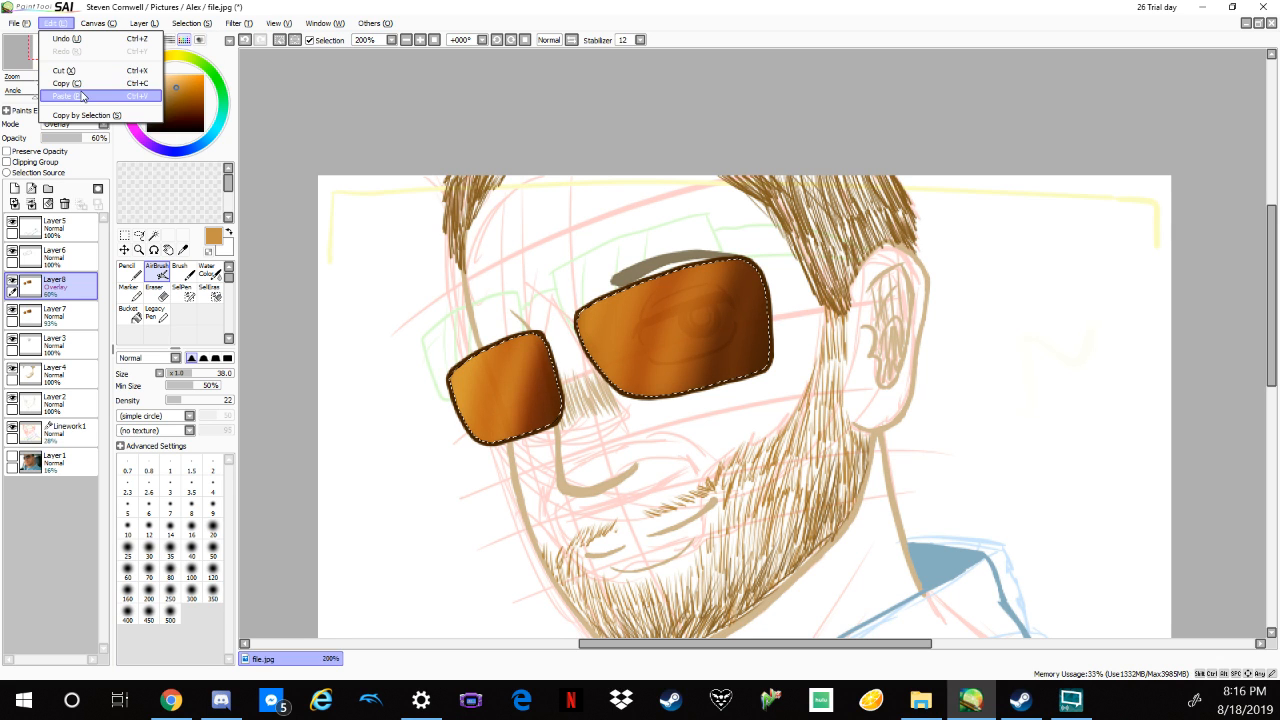
{"action": "key", "text": "Escape"}
{"action": "key", "text": "ctrl+v"}
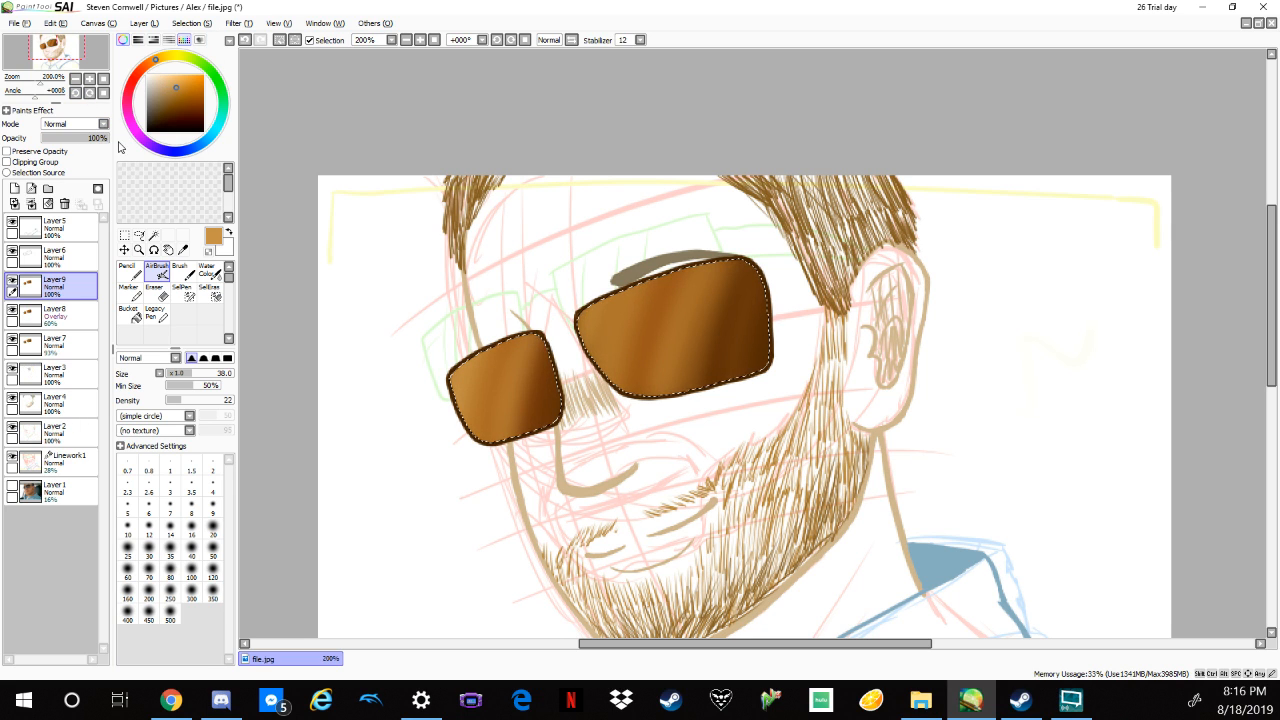
{"action": "left_click_drag", "start_coordinate": [98, 141], "coordinate": [89, 139]}
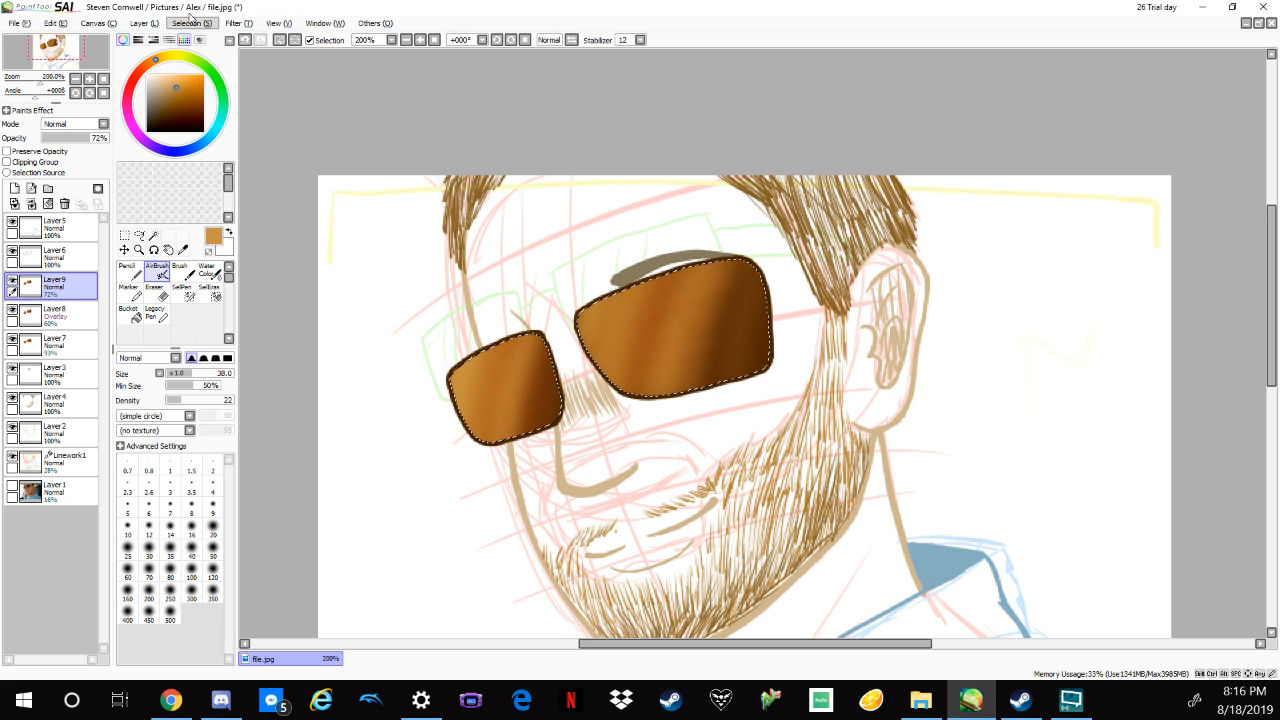
Shift the topmost lens copy's hue toward yellow with a colour adjustment filter and lower the layer's opacity to 30%.
{"action": "left_click", "coordinate": [240, 23]}
{"action": "left_click", "coordinate": [265, 35]}
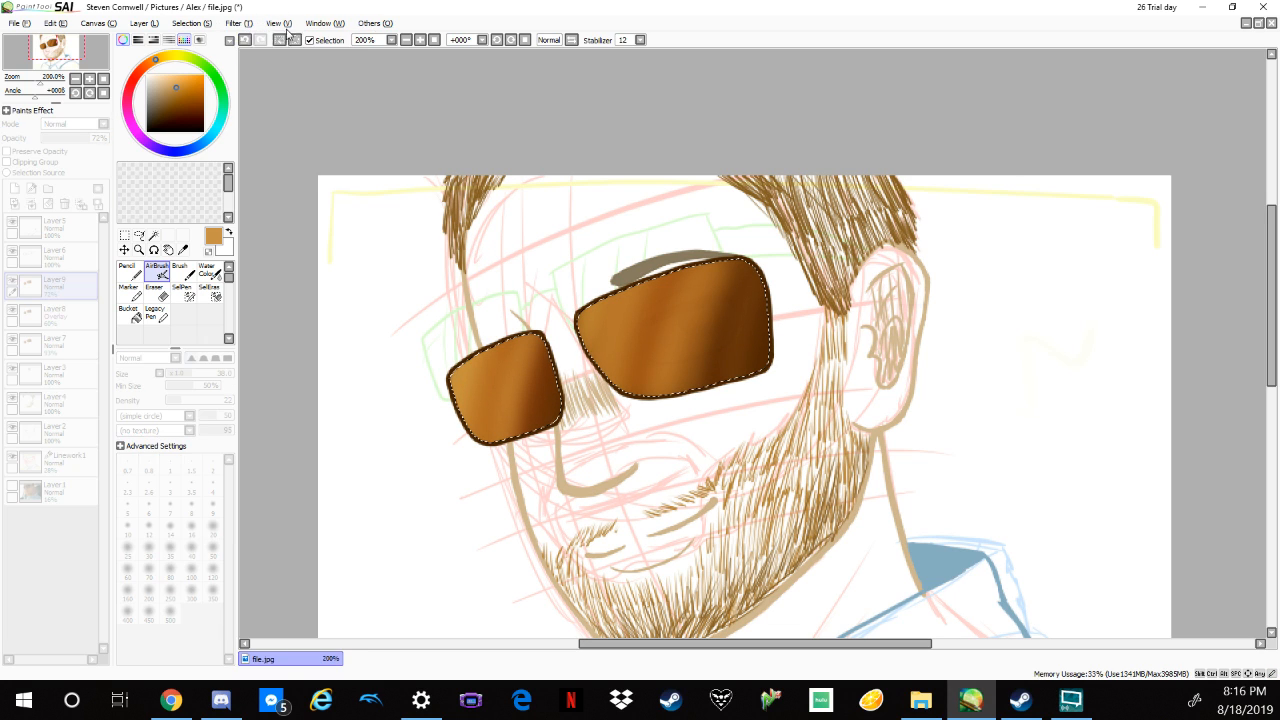
{"action": "left_click_drag", "start_coordinate": [1076, 236], "coordinate": [1102, 236]}
{"action": "left_click_drag", "start_coordinate": [1064, 211], "coordinate": [1112, 249]}
{"action": "left_click", "coordinate": [1092, 278]}
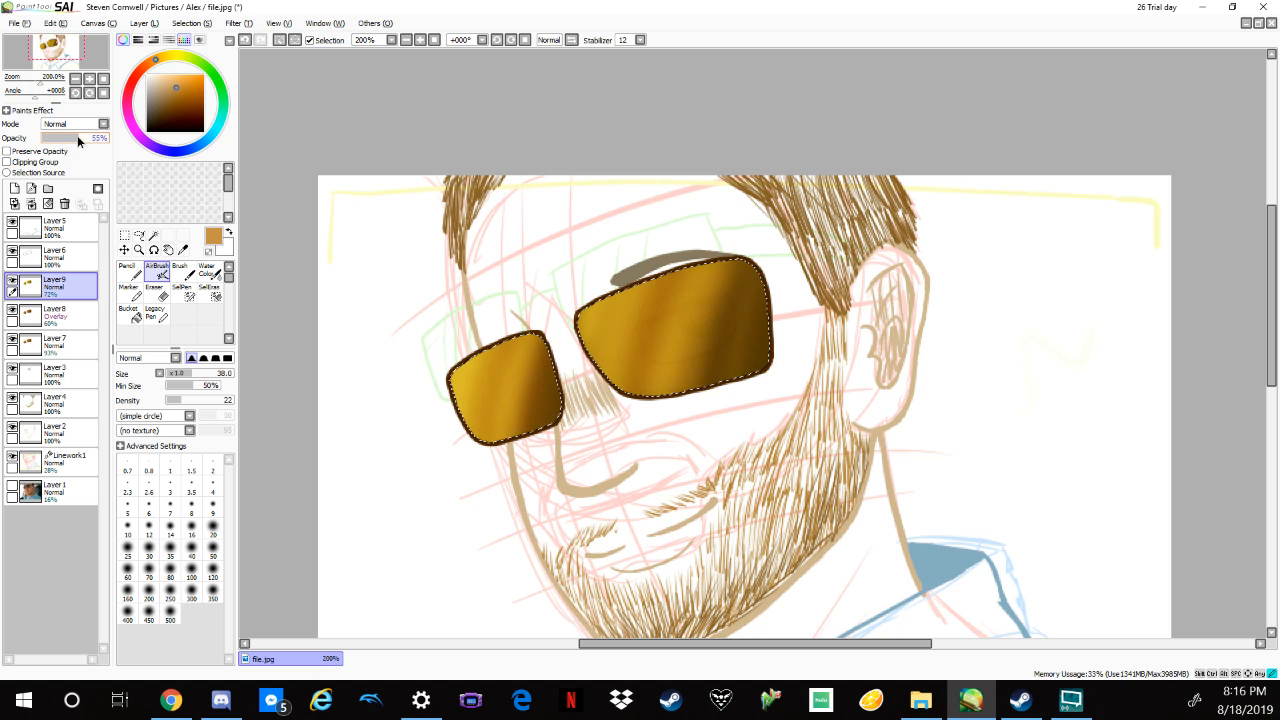
{"action": "left_click_drag", "start_coordinate": [77, 135], "coordinate": [61, 137]}
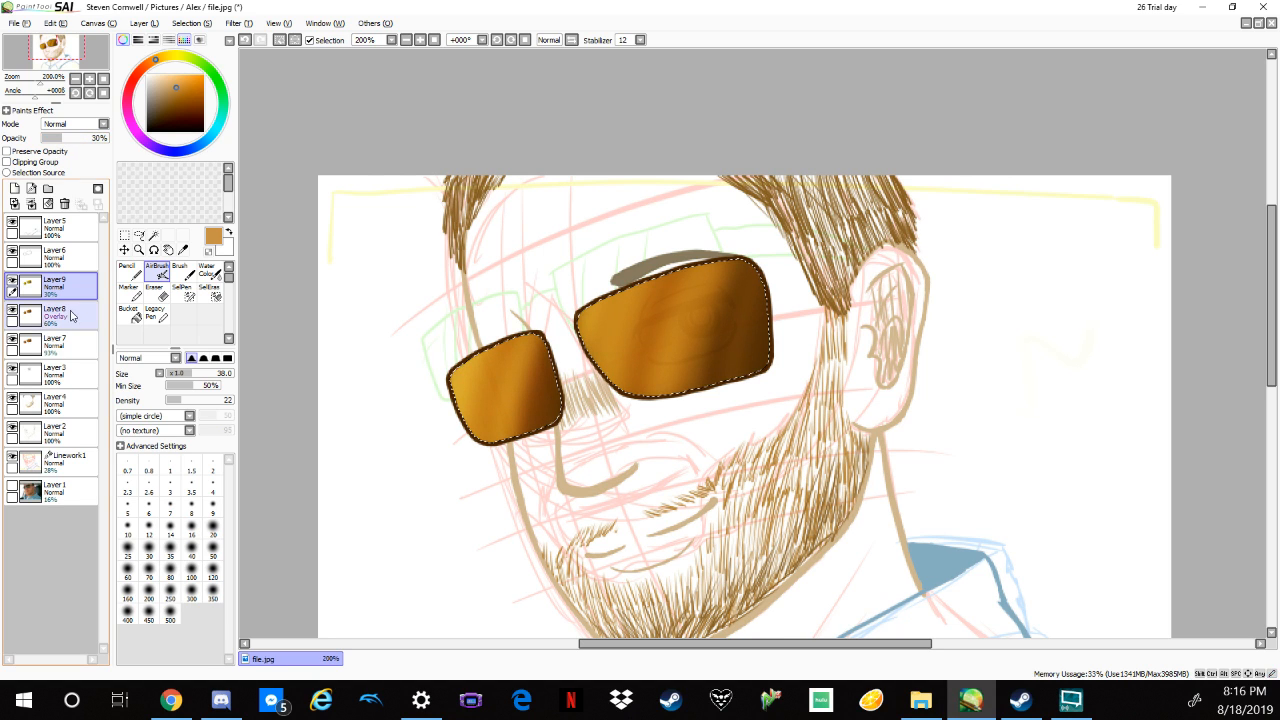
Set the original lens layer (Layer7) to 84% opacity and the Overlay lens layer to 81%.
{"action": "left_click", "coordinate": [58, 342]}
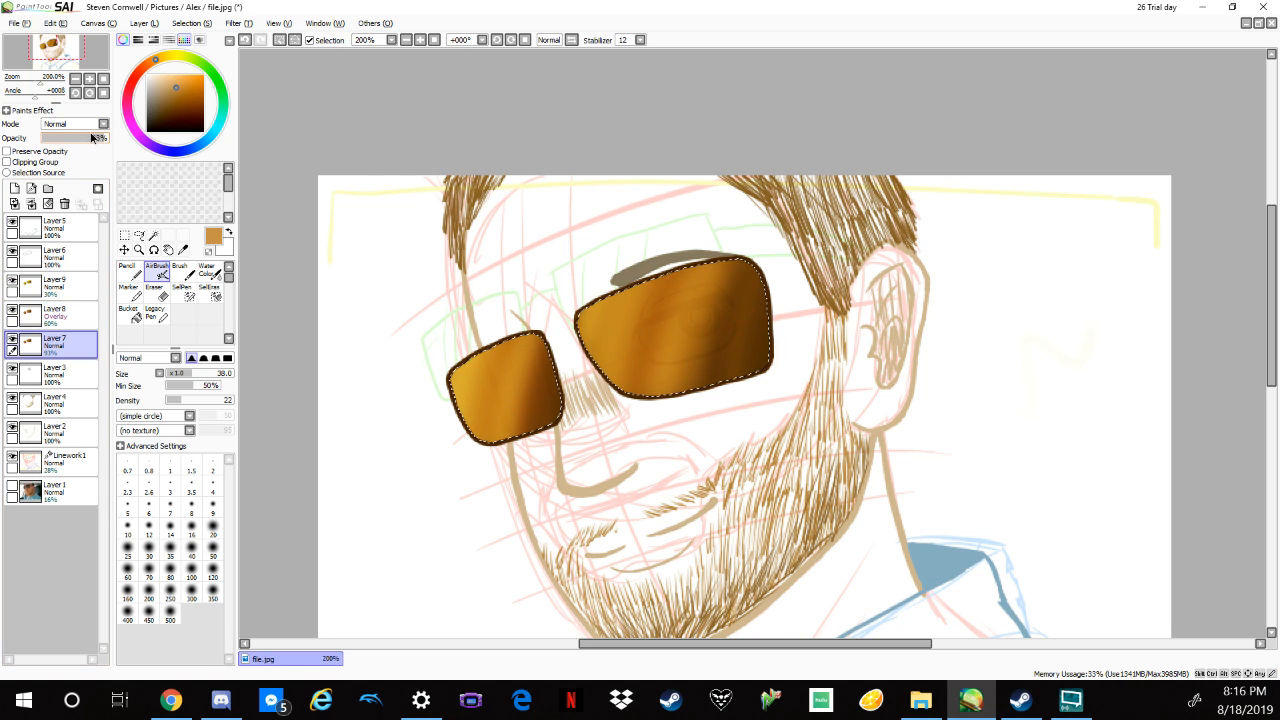
{"action": "left_click_drag", "start_coordinate": [93, 137], "coordinate": [95, 137]}
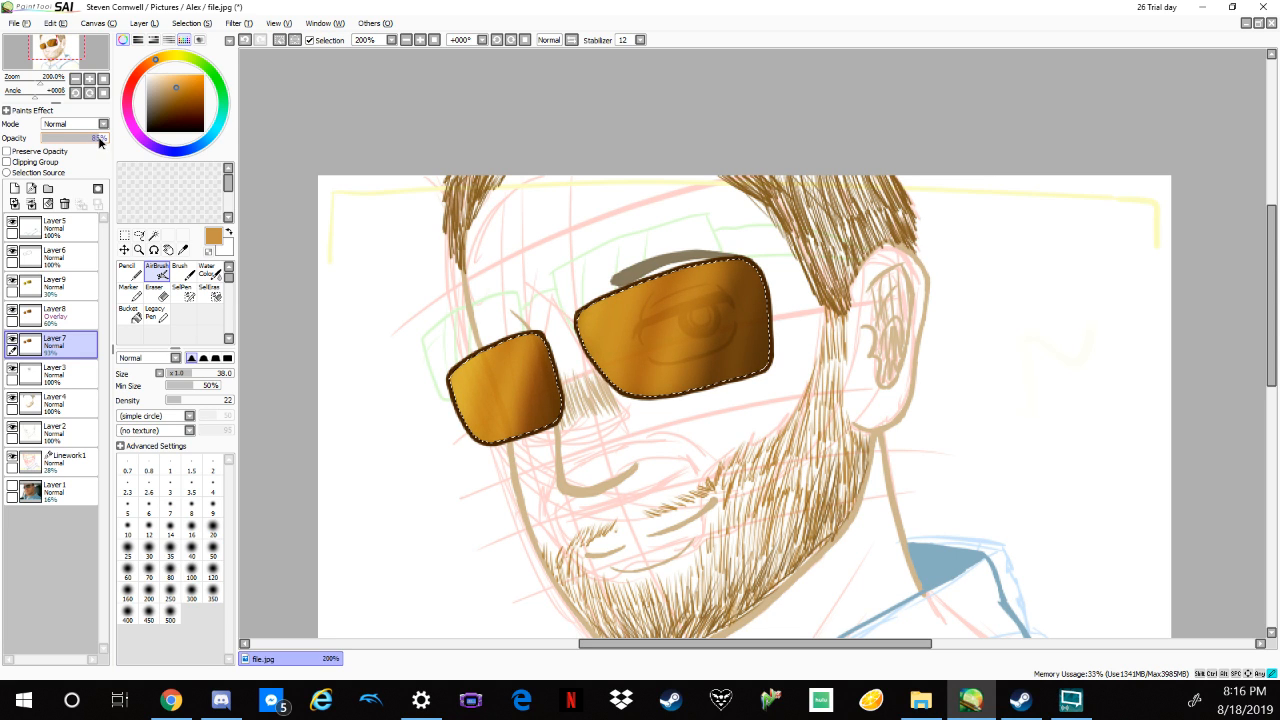
{"action": "left_click_drag", "start_coordinate": [99, 141], "coordinate": [98, 141]}
{"action": "left_click", "coordinate": [55, 313]}
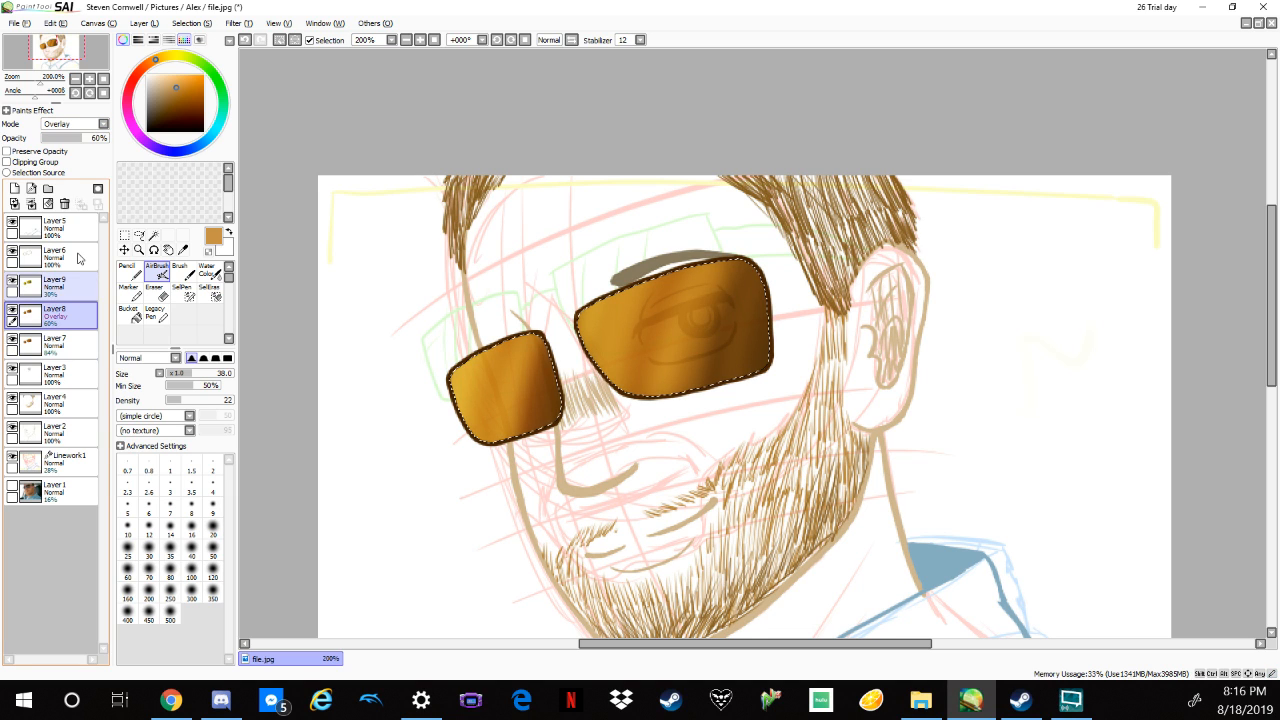
{"action": "left_click", "coordinate": [90, 136]}
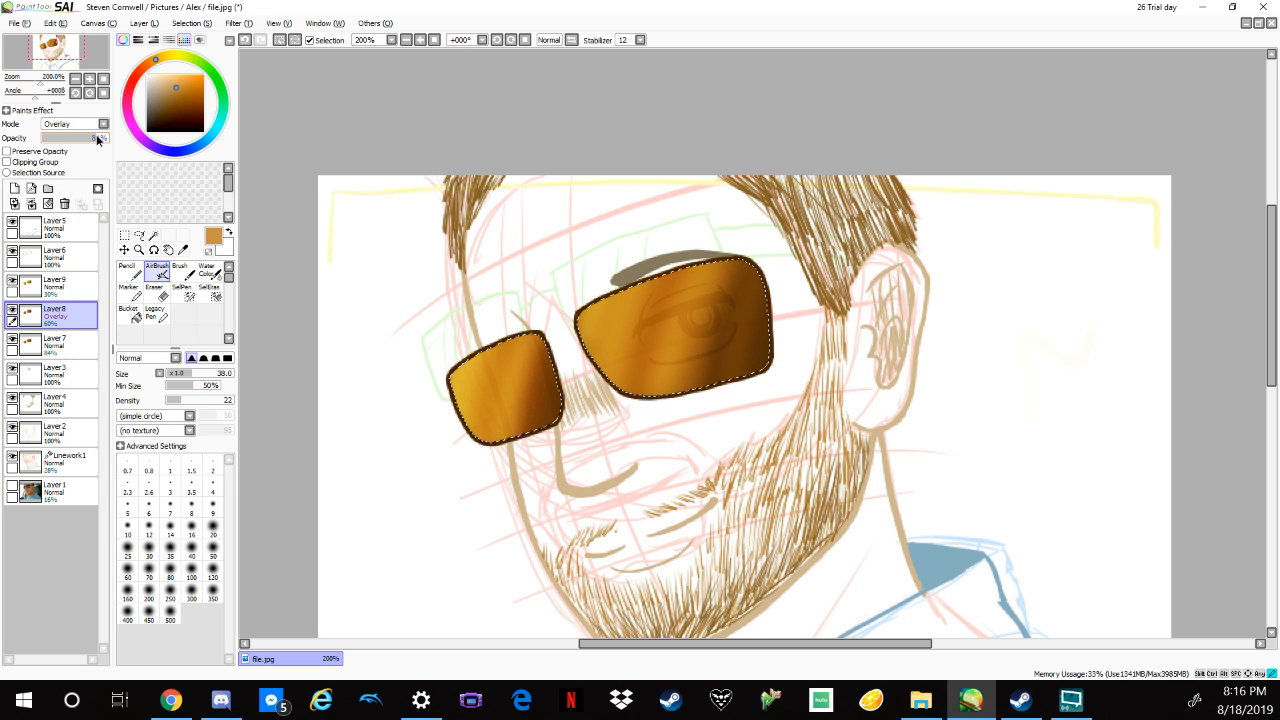
{"action": "left_click_drag", "start_coordinate": [96, 134], "coordinate": [96, 135]}
Raise the yellow-tinted lens copy (Layer9) to 75% opacity.
{"action": "left_click", "coordinate": [55, 284]}
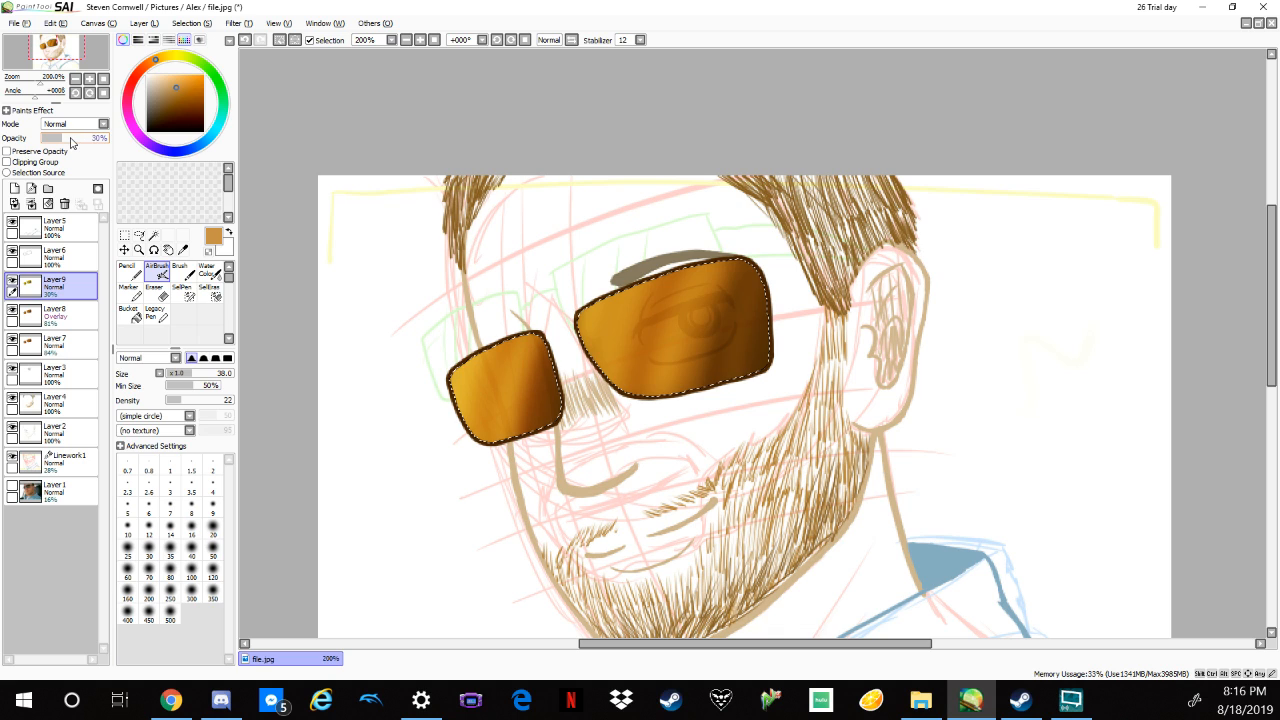
{"action": "left_click", "coordinate": [71, 140]}
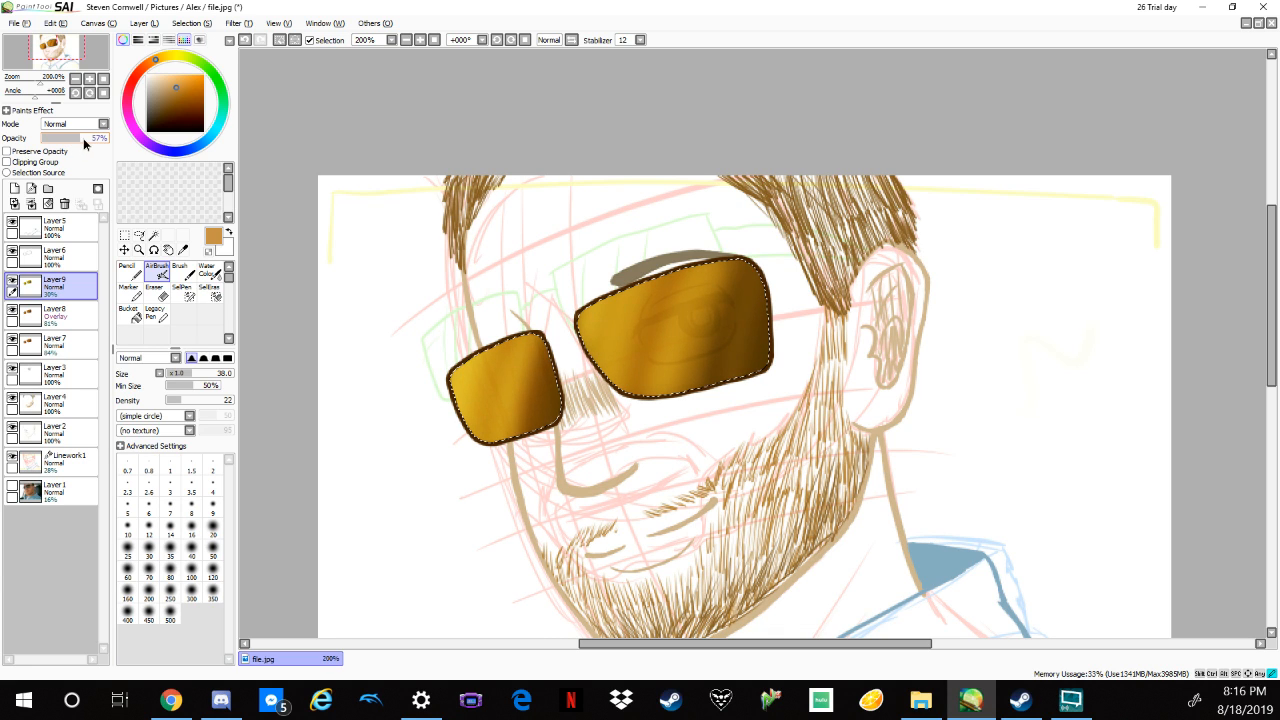
{"action": "left_click_drag", "start_coordinate": [83, 138], "coordinate": [92, 138]}
Switch to the Eraser and set its size to 63.
{"action": "left_click", "coordinate": [155, 292]}
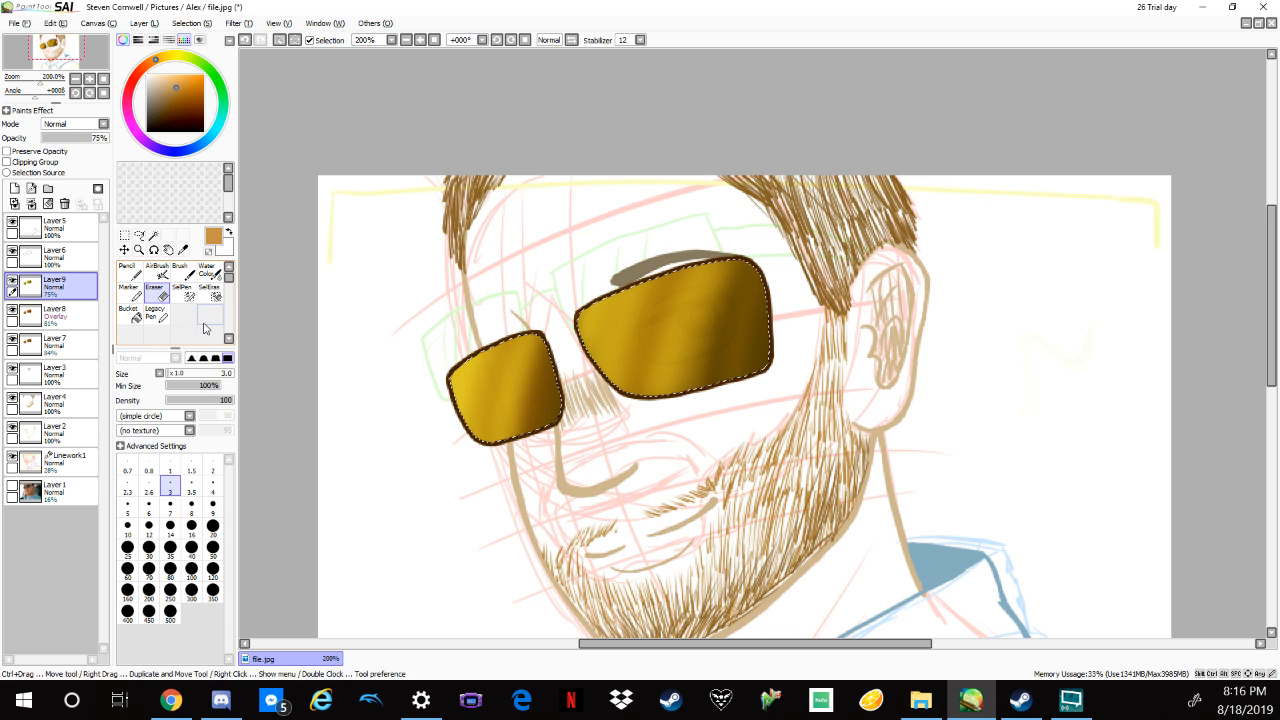
{"action": "left_click_drag", "start_coordinate": [201, 374], "coordinate": [193, 403]}
{"action": "mouse_move", "coordinate": [490, 360]}
{"action": "left_mouse_down"}
{"action": "mouse_move", "coordinate": [528, 432]}
{"action": "mouse_move", "coordinate": [556, 352]}
{"action": "mouse_move", "coordinate": [541, 376]}
{"action": "left_mouse_up"}
{"action": "key", "text": "ctrl+z"}
{"action": "left_click", "coordinate": [184, 401]}
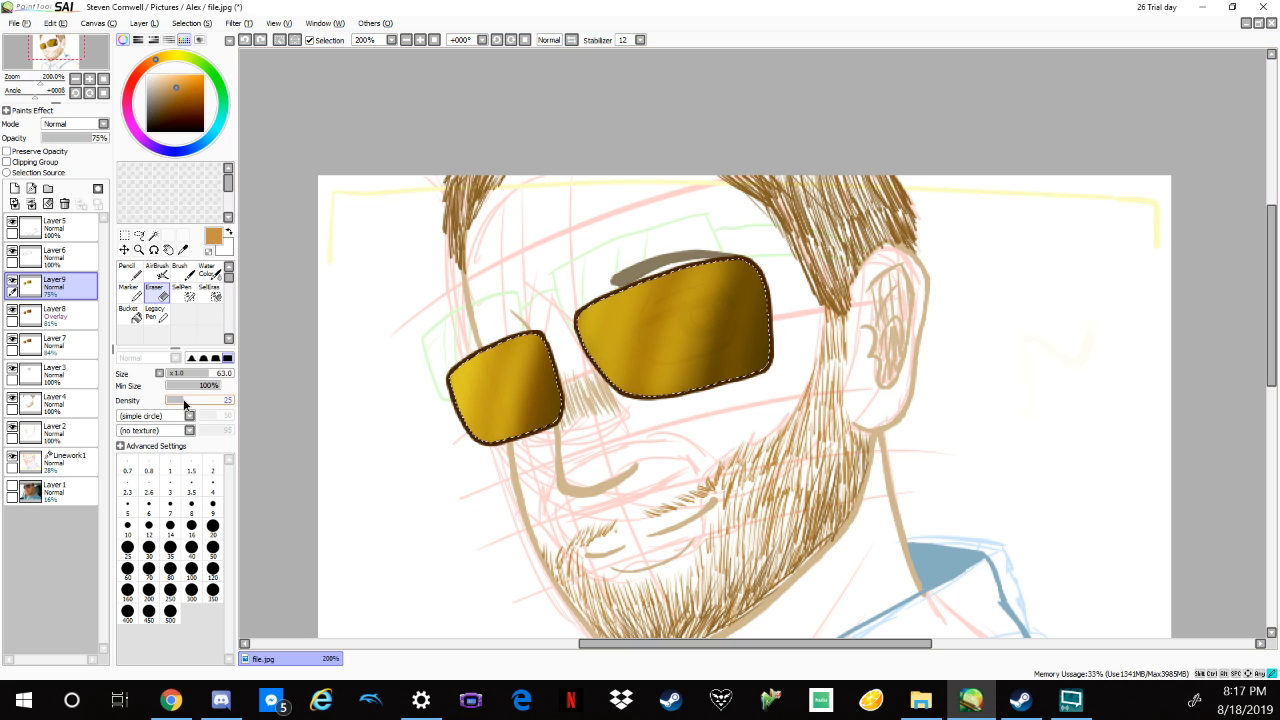
{"action": "left_click", "coordinate": [180, 401]}
{"action": "left_click_drag", "start_coordinate": [540, 420], "coordinate": [491, 376]}
{"action": "key", "text": "ctrl+z"}
{"action": "left_click", "coordinate": [172, 401]}
{"action": "mouse_move", "coordinate": [541, 343]}
{"action": "left_mouse_down"}
{"action": "mouse_move", "coordinate": [514, 425]}
{"action": "mouse_move", "coordinate": [482, 432]}
{"action": "left_mouse_up"}
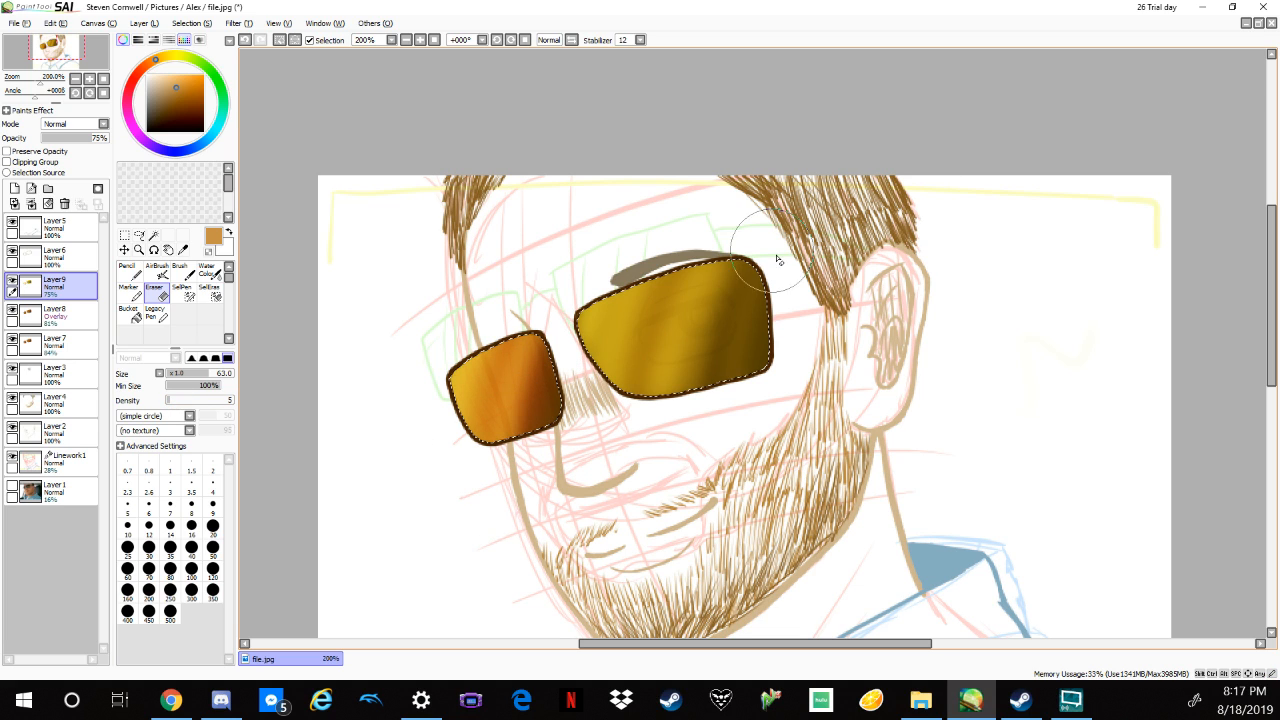
{"action": "key", "text": "ctrl+z"}
{"action": "key", "text": "ctrl+z"}
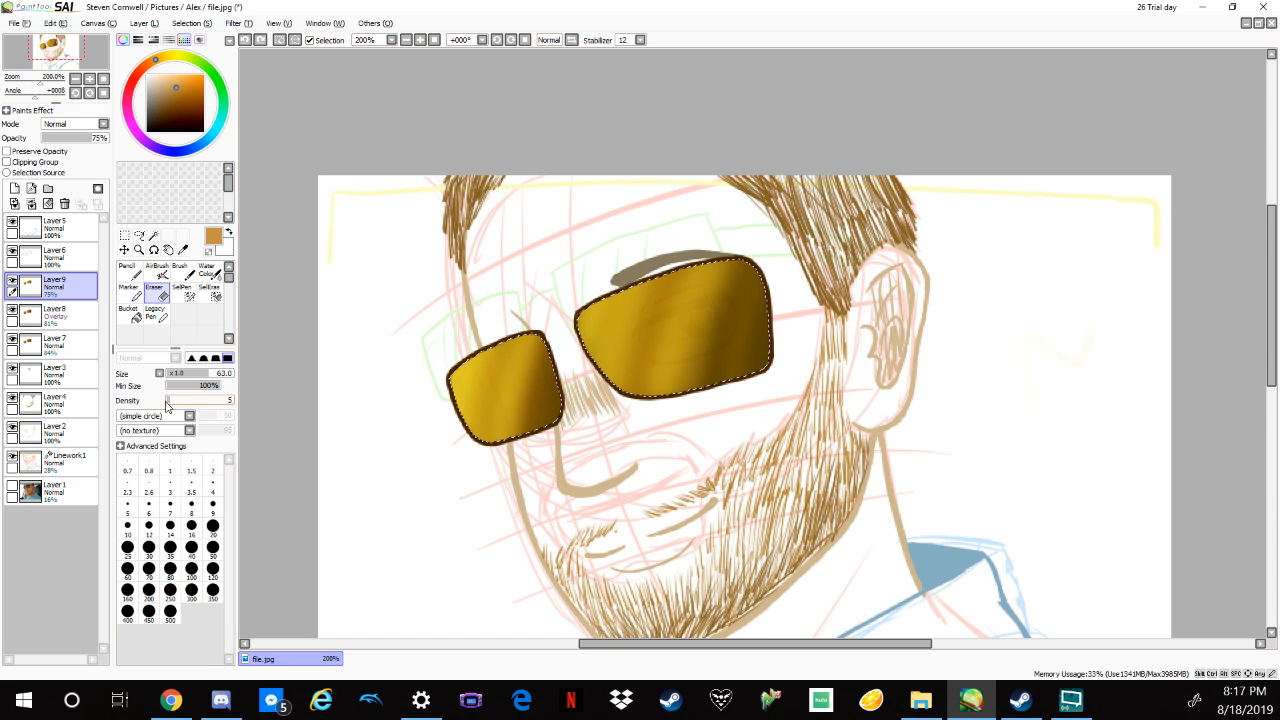
Set the Eraser density to 1 and softly erase parts of the yellow-tinted layer across both lenses to bring back orange-brown shading.
{"action": "left_click", "coordinate": [167, 400]}
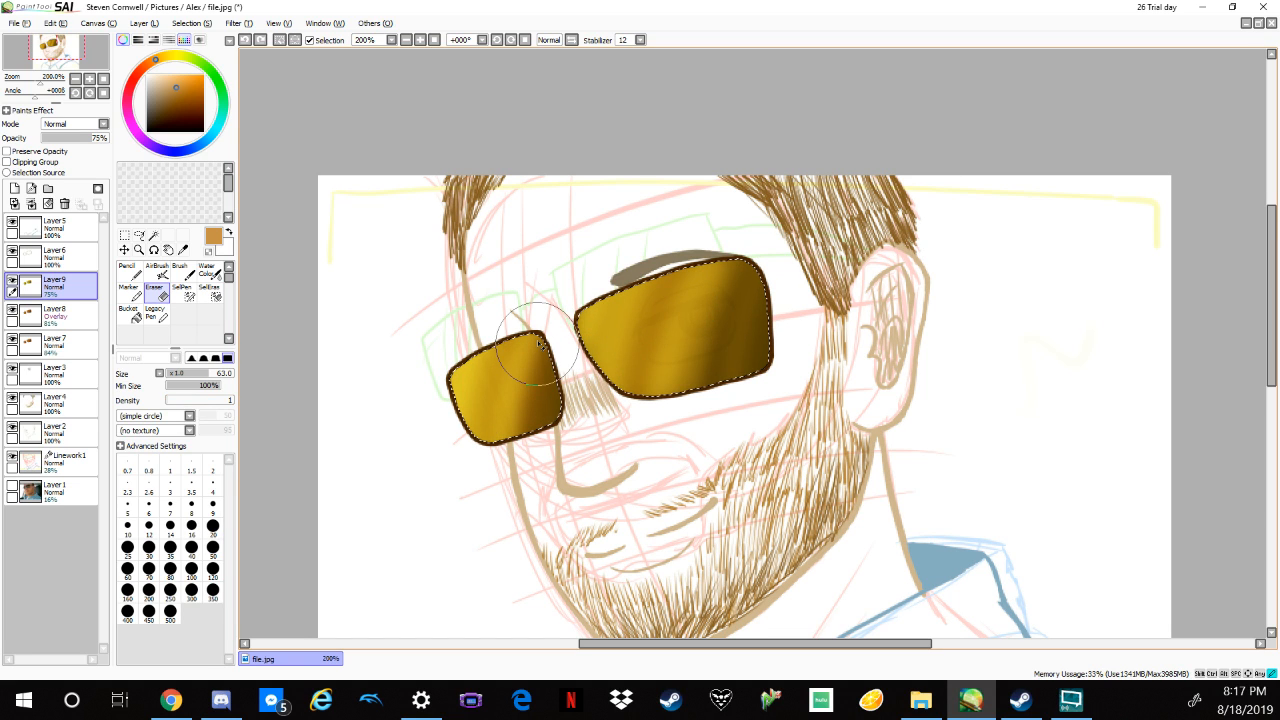
{"action": "left_click_drag", "start_coordinate": [540, 343], "coordinate": [528, 380]}
{"action": "mouse_move", "coordinate": [761, 283]}
{"action": "left_mouse_down"}
{"action": "mouse_move", "coordinate": [773, 312]}
{"action": "mouse_move", "coordinate": [757, 307]}
{"action": "mouse_move", "coordinate": [732, 372]}
{"action": "mouse_move", "coordinate": [686, 271]}
{"action": "left_mouse_up"}
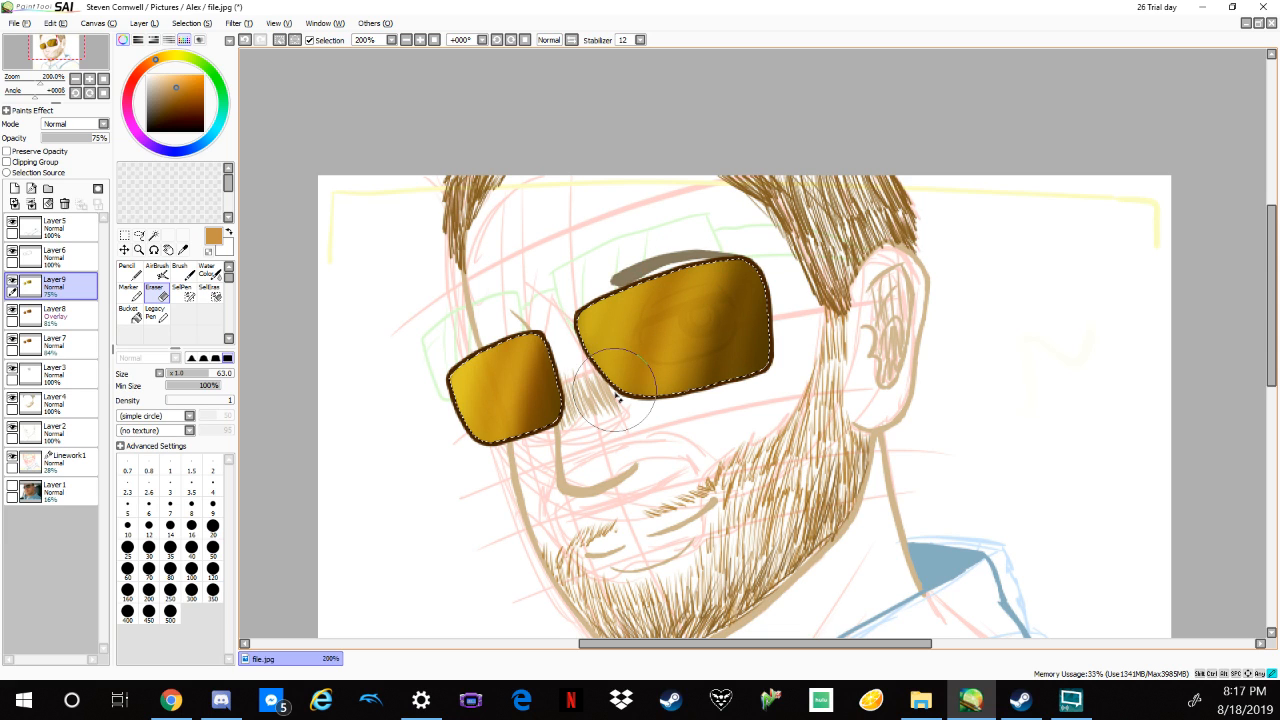
{"action": "left_click_drag", "start_coordinate": [654, 349], "coordinate": [789, 436]}
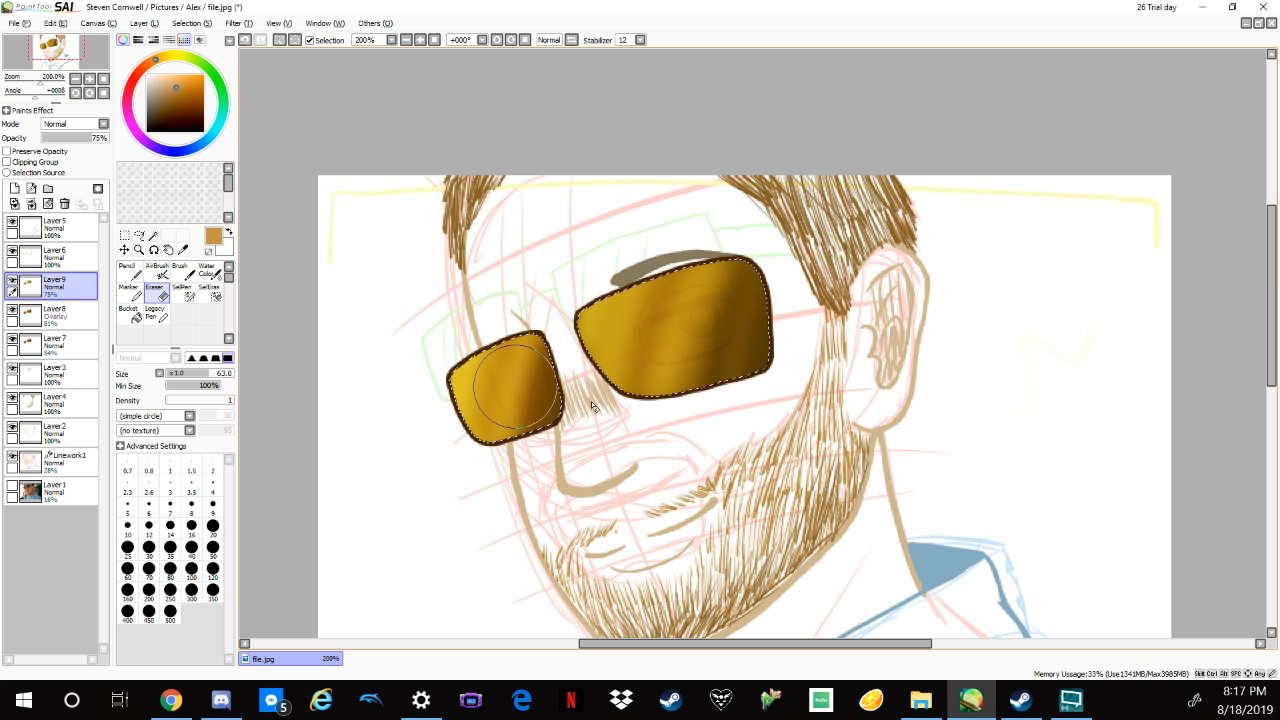
Lower the yellow-tinted lens layer (Layer9) to 53% opacity and clear the lens selection.
{"action": "mouse_move", "coordinate": [592, 407]}
{"action": "left_mouse_down"}
{"action": "mouse_move", "coordinate": [640, 335]}
{"action": "mouse_move", "coordinate": [717, 363]}
{"action": "mouse_move", "coordinate": [665, 350]}
{"action": "mouse_move", "coordinate": [639, 359]}
{"action": "mouse_move", "coordinate": [665, 300]}
{"action": "mouse_move", "coordinate": [640, 350]}
{"action": "left_mouse_up"}
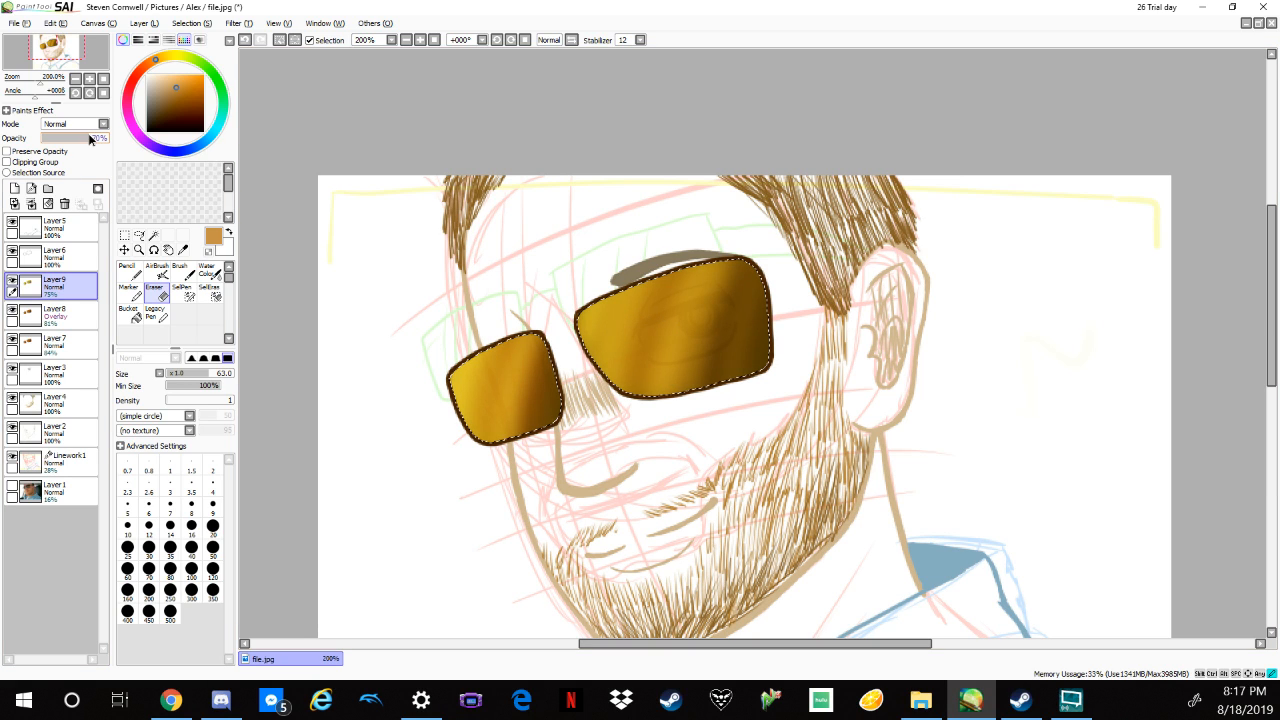
{"action": "left_click_drag", "start_coordinate": [84, 135], "coordinate": [78, 140]}
{"action": "left_click", "coordinate": [124, 235]}
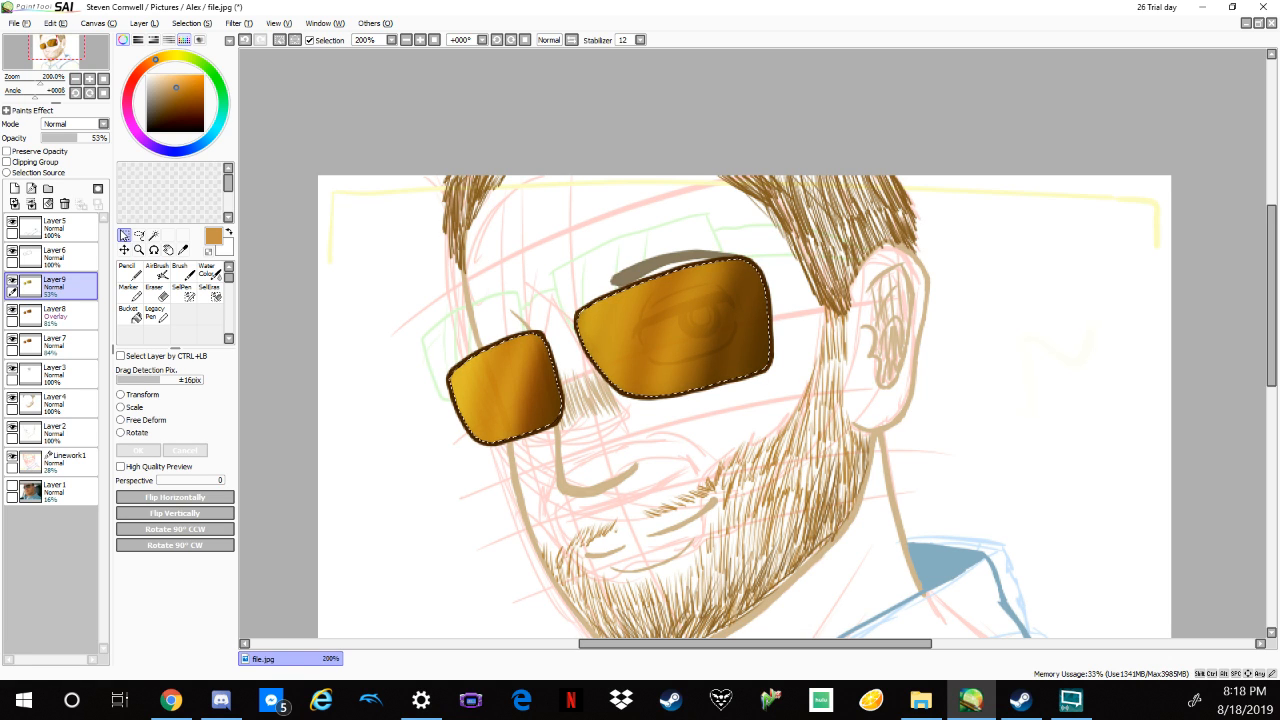
{"action": "left_click", "coordinate": [1010, 362]}
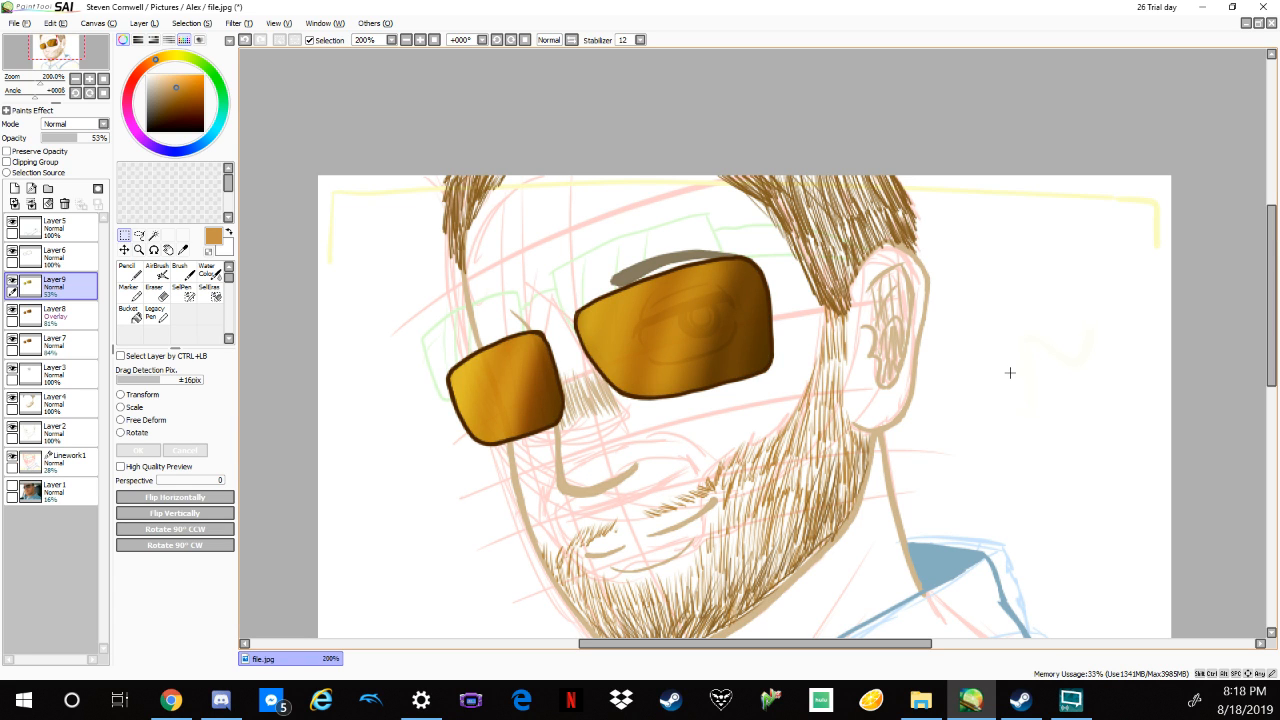
{"action": "scroll", "coordinate": [1014, 440], "scroll_direction": "down", "scroll_amount": 2}
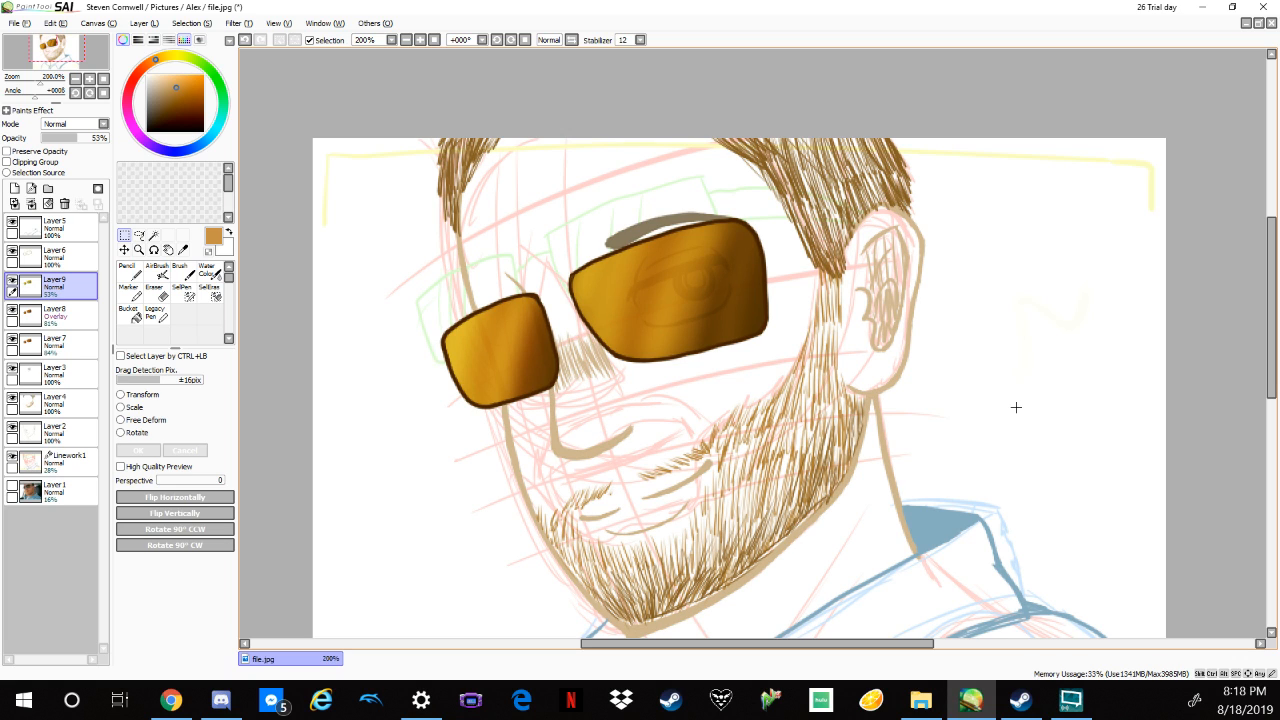
Sample the hair's brown, add a new layer directly below the hair and beard linework (Layer4), and choose the Water Color brush.
{"action": "left_click", "coordinate": [888, 168], "text": "alt"}
{"action": "left_click", "coordinate": [55, 405]}
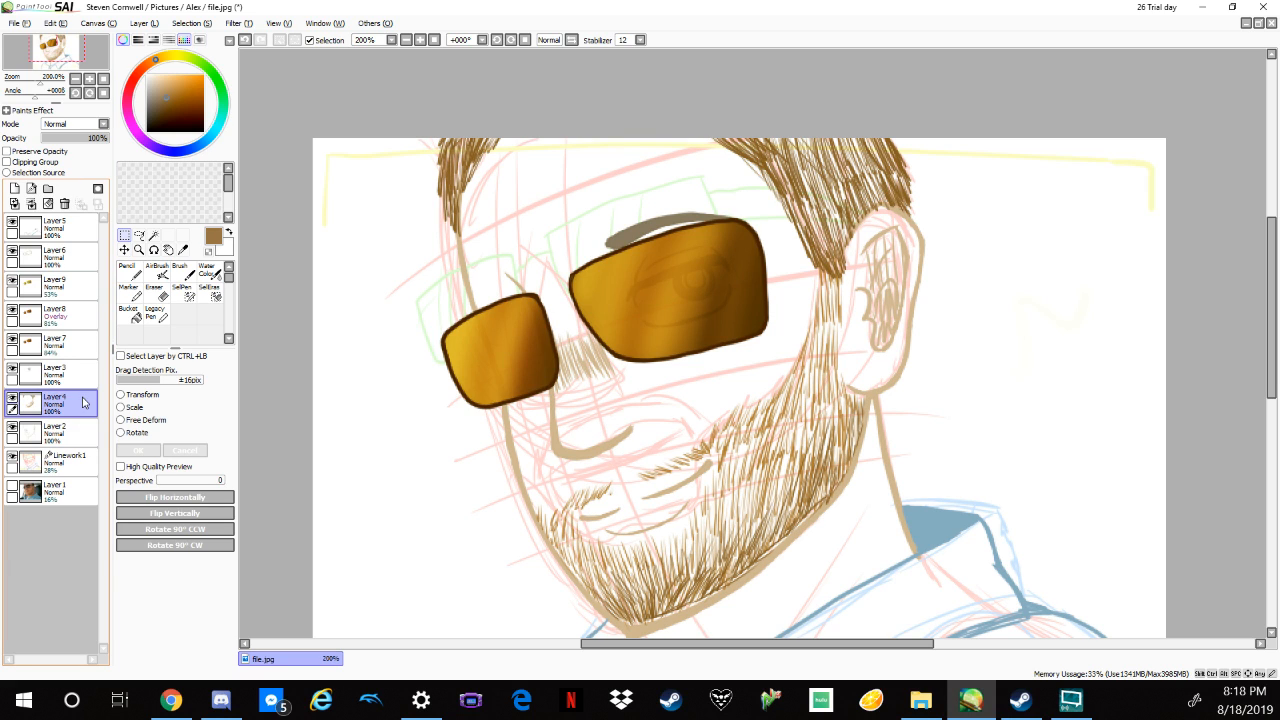
{"action": "left_click", "coordinate": [15, 188]}
{"action": "left_click_drag", "start_coordinate": [70, 408], "coordinate": [80, 447]}
{"action": "left_click", "coordinate": [207, 271]}
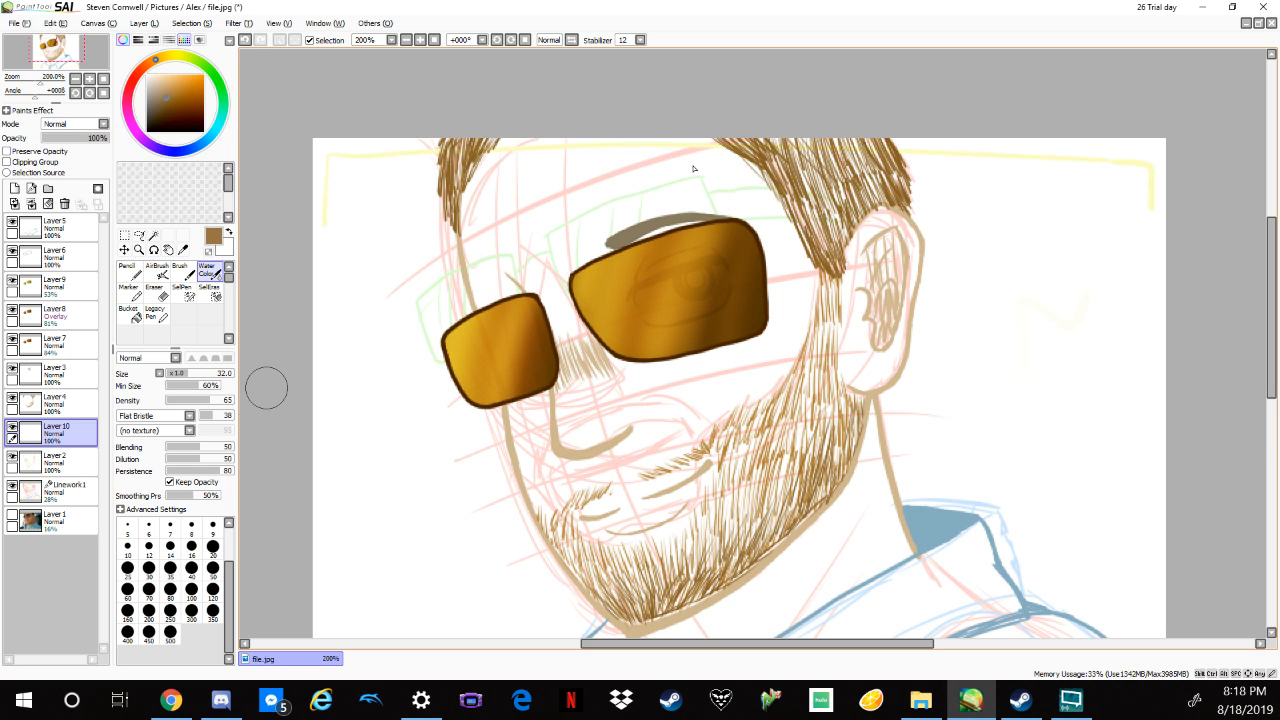
Set the brush density to 80 and lay broad size 32 strokes of brown beneath the upper hair linework.
{"action": "scroll", "coordinate": [790, 158], "scroll_direction": "up", "scroll_amount": 5}
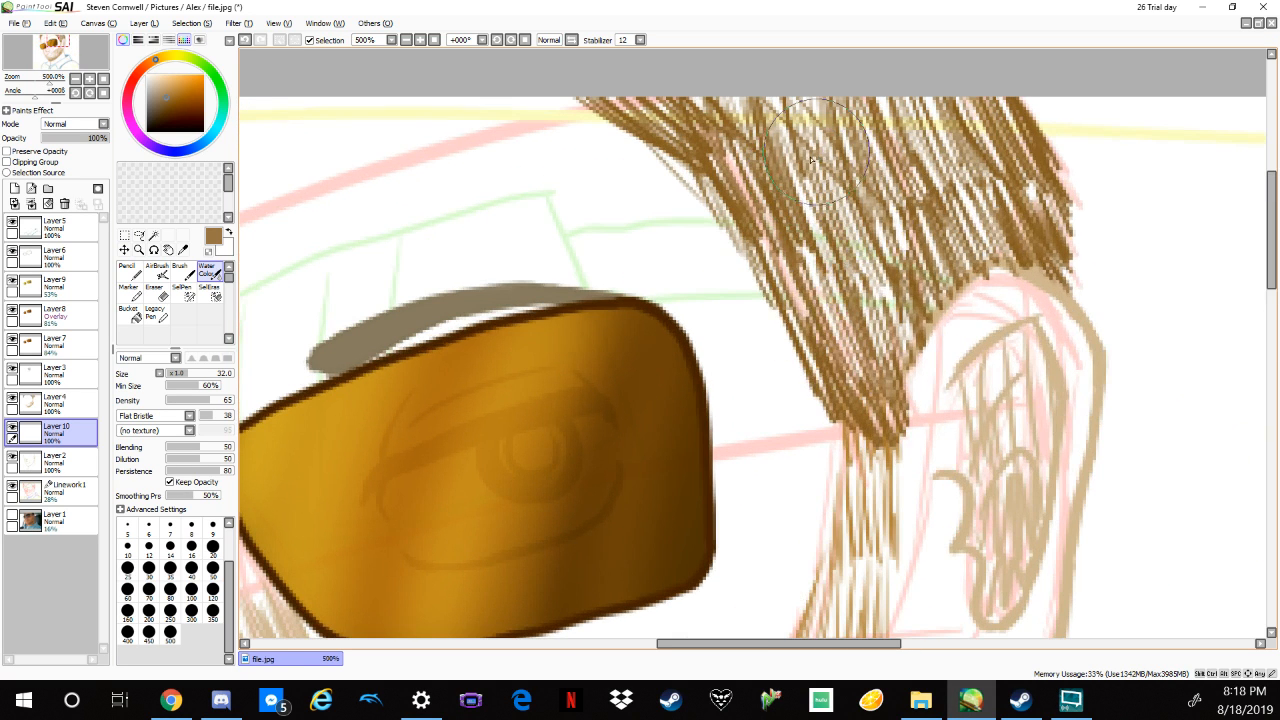
{"action": "left_click_drag", "start_coordinate": [840, 216], "coordinate": [838, 112]}
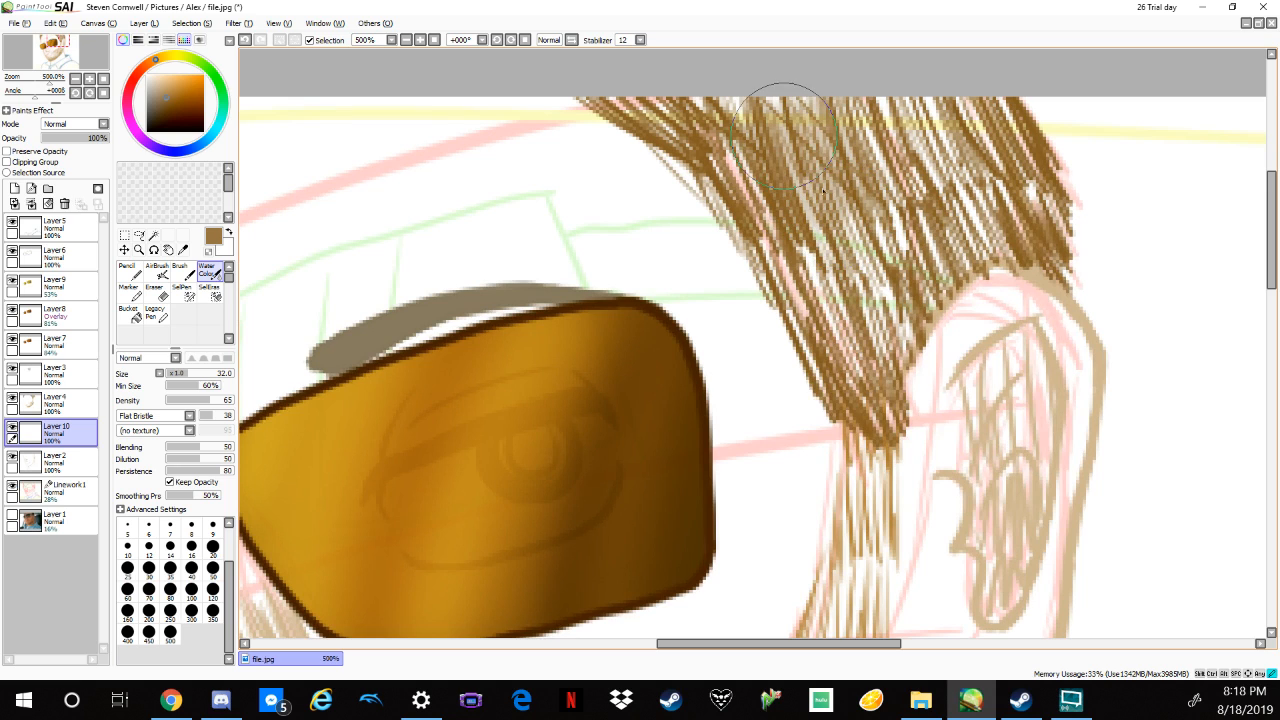
{"action": "left_click_drag", "start_coordinate": [211, 403], "coordinate": [221, 403]}
{"action": "left_click_drag", "start_coordinate": [811, 147], "coordinate": [675, 112]}
{"action": "scroll", "coordinate": [675, 112], "scroll_direction": "up", "scroll_amount": 1}
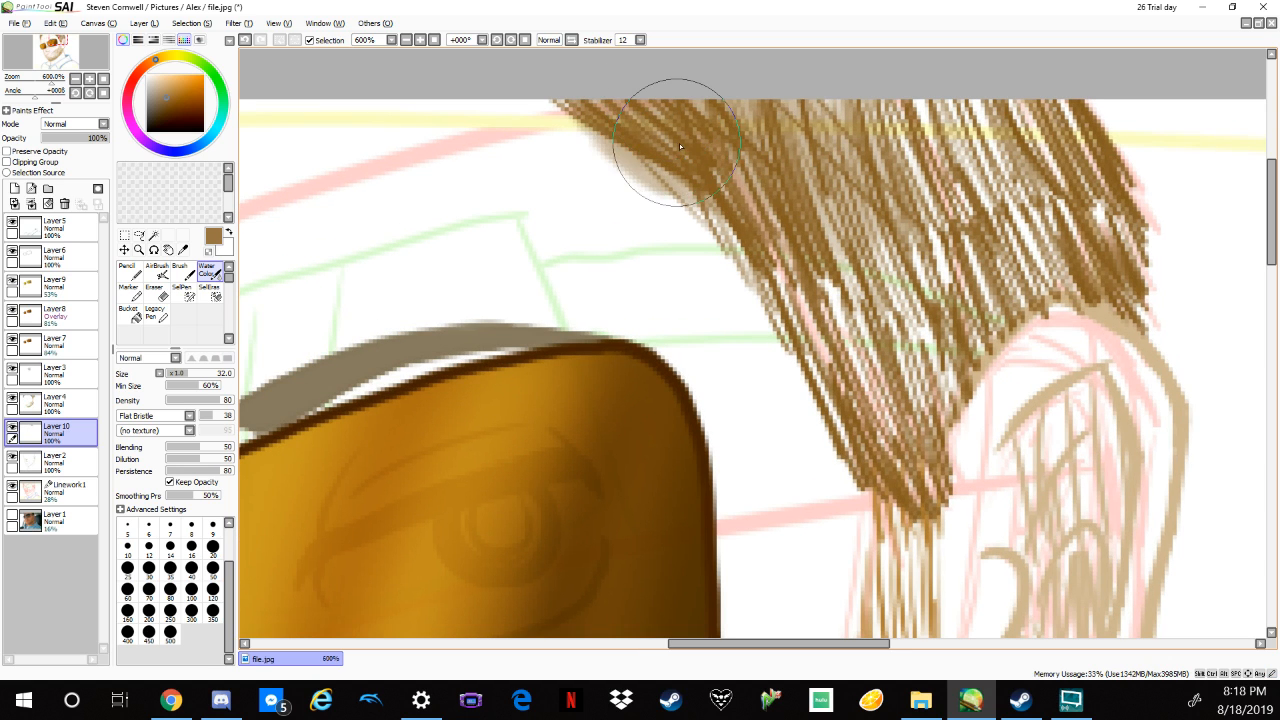
Reduce the brush size to 11 and fill the white gaps between the hair strands with brown down to the sideburn.
{"action": "left_click_drag", "start_coordinate": [190, 372], "coordinate": [174, 369]}
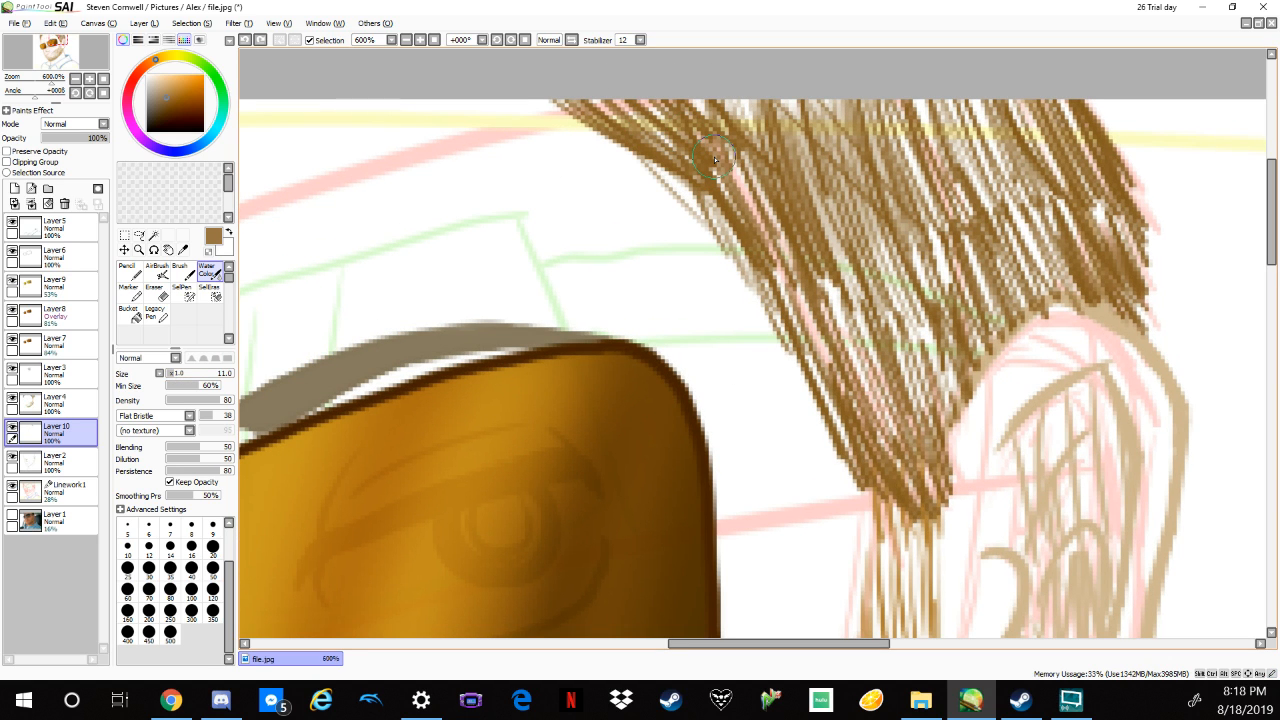
{"action": "mouse_move", "coordinate": [557, 94]}
{"action": "left_mouse_down"}
{"action": "mouse_move", "coordinate": [672, 146]}
{"action": "mouse_move", "coordinate": [729, 213]}
{"action": "mouse_move", "coordinate": [880, 120]}
{"action": "mouse_move", "coordinate": [948, 100]}
{"action": "left_mouse_up"}
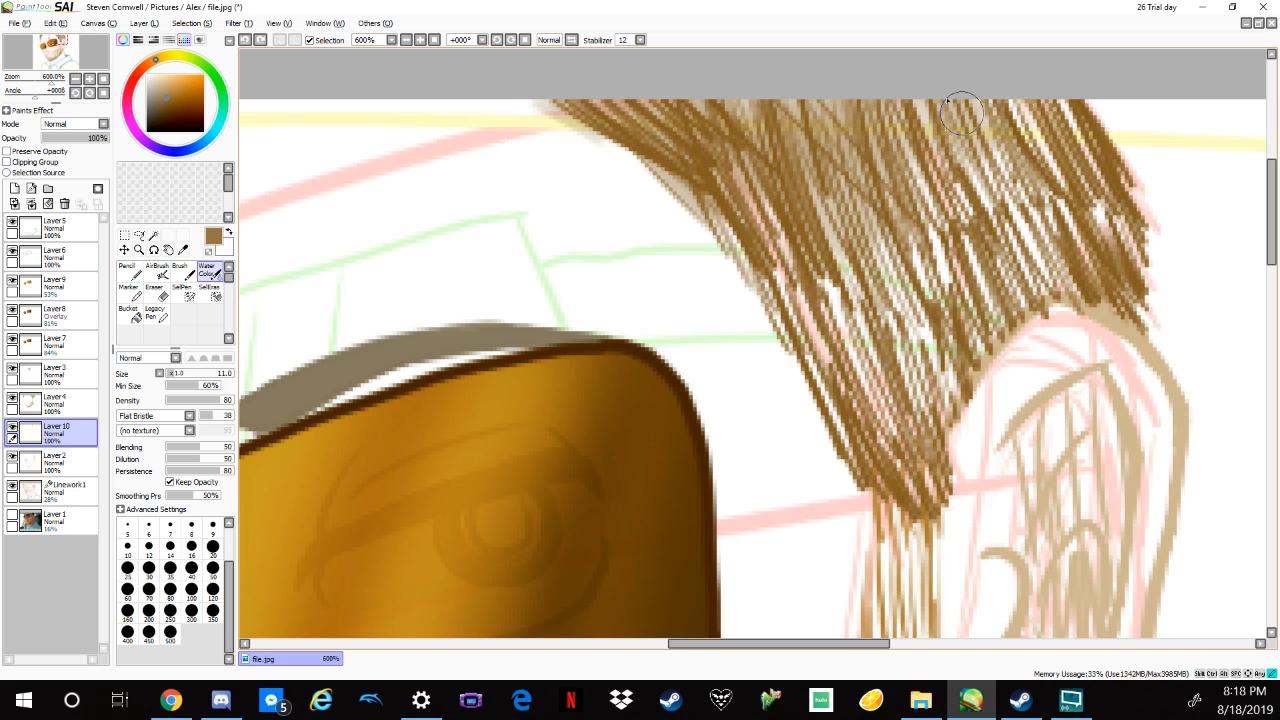
{"action": "mouse_move", "coordinate": [948, 100]}
{"action": "left_mouse_down"}
{"action": "mouse_move", "coordinate": [1072, 167]}
{"action": "mouse_move", "coordinate": [970, 150]}
{"action": "mouse_move", "coordinate": [937, 177]}
{"action": "mouse_move", "coordinate": [830, 340]}
{"action": "mouse_move", "coordinate": [785, 295]}
{"action": "mouse_move", "coordinate": [859, 430]}
{"action": "mouse_move", "coordinate": [935, 500]}
{"action": "left_mouse_up"}
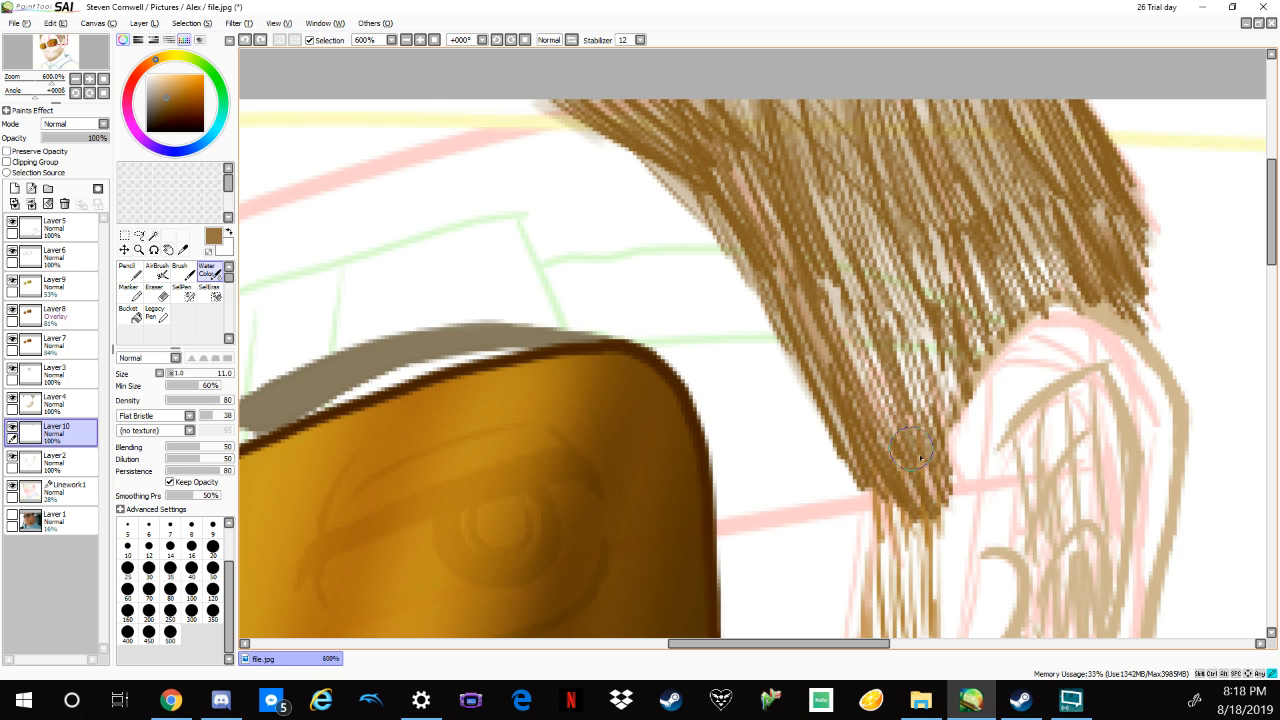
{"action": "left_click_drag", "start_coordinate": [910, 420], "coordinate": [940, 470]}
{"action": "left_click_drag", "start_coordinate": [825, 420], "coordinate": [925, 200]}
{"action": "left_click_drag", "start_coordinate": [940, 390], "coordinate": [938, 235]}
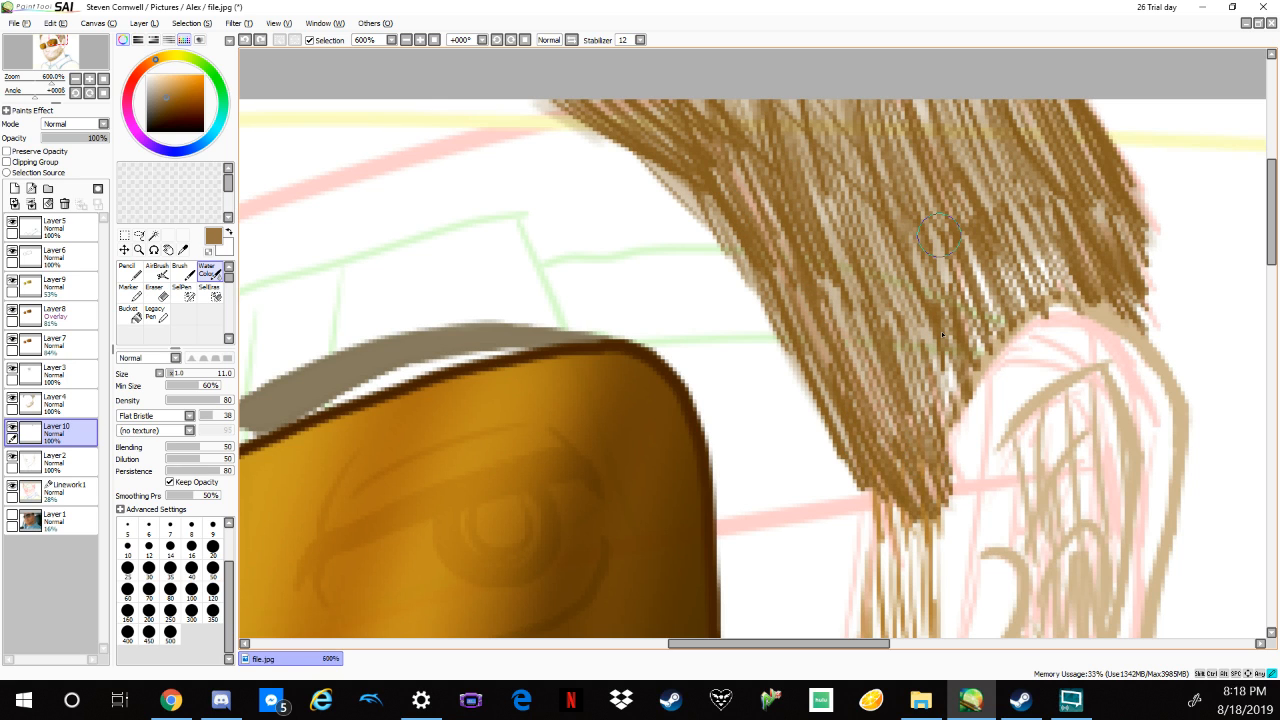
{"action": "mouse_move", "coordinate": [941, 331]}
{"action": "left_mouse_down"}
{"action": "mouse_move", "coordinate": [1012, 255]}
{"action": "mouse_move", "coordinate": [1026, 280]}
{"action": "mouse_move", "coordinate": [827, 286]}
{"action": "mouse_move", "coordinate": [750, 187]}
{"action": "left_mouse_up"}
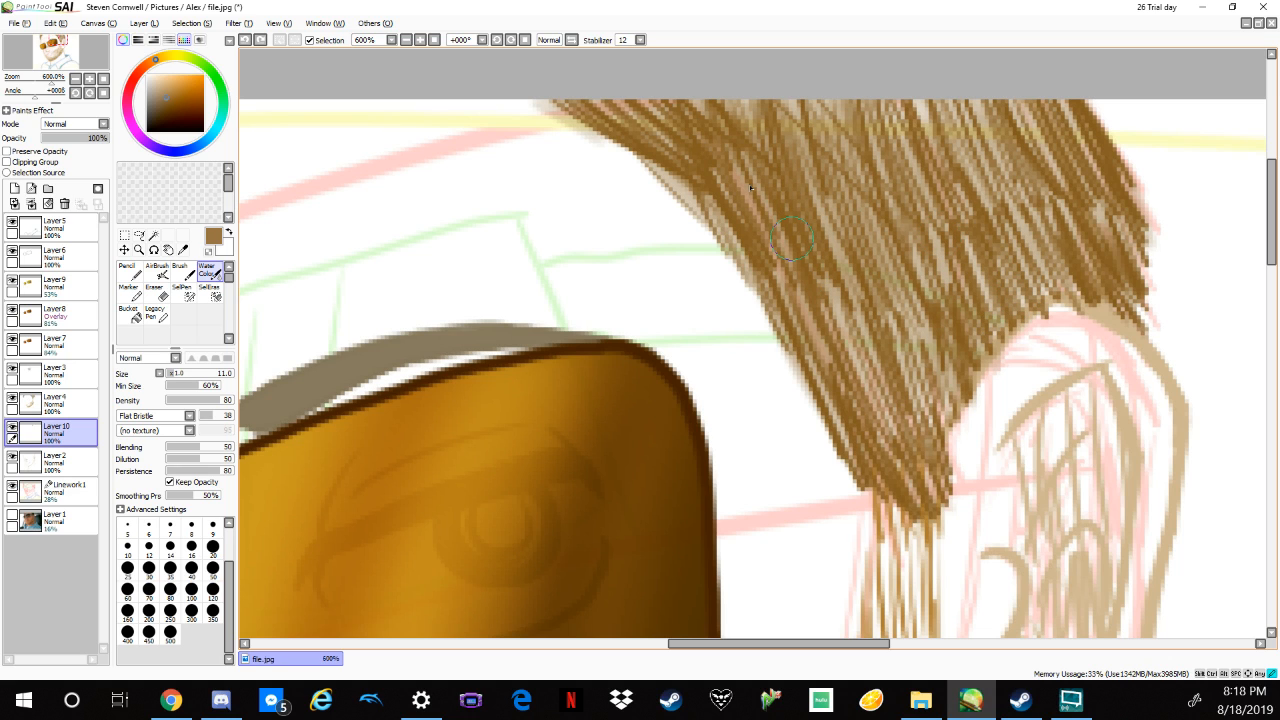
{"action": "left_click_drag", "start_coordinate": [1060, 105], "coordinate": [940, 195]}
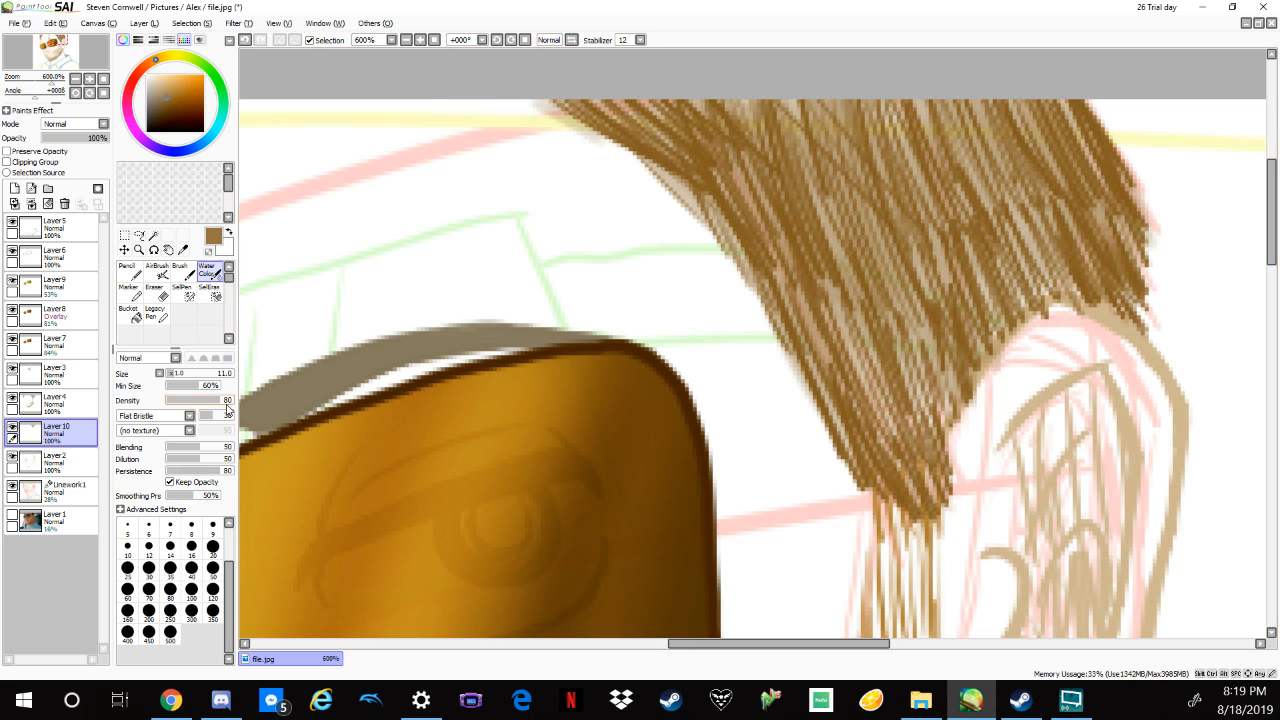
Set the brush density to 92, pick a darker saturated brown, and paint a second coat across the side hair.
{"action": "left_click_drag", "start_coordinate": [222, 402], "coordinate": [228, 400]}
{"action": "left_click", "coordinate": [176, 106]}
{"action": "left_click", "coordinate": [159, 58]}
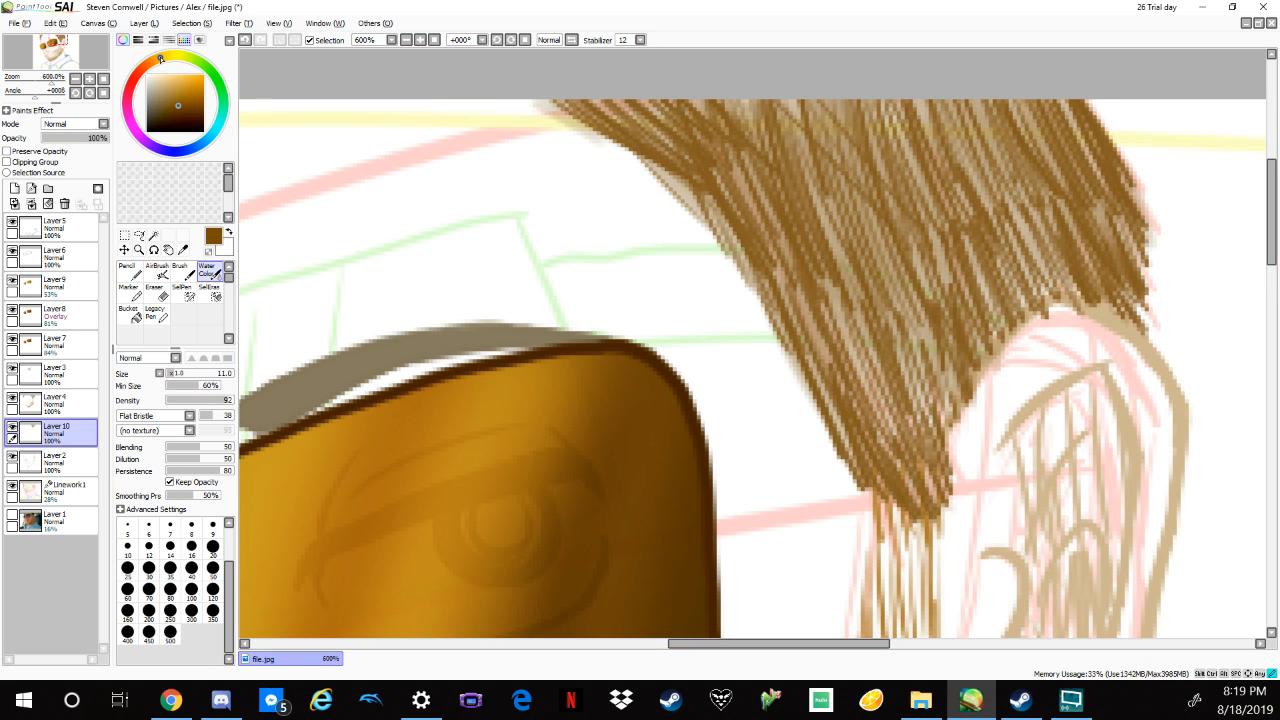
{"action": "mouse_move", "coordinate": [665, 145]}
{"action": "left_mouse_down"}
{"action": "mouse_move", "coordinate": [585, 95]}
{"action": "mouse_move", "coordinate": [682, 170]}
{"action": "left_mouse_up"}
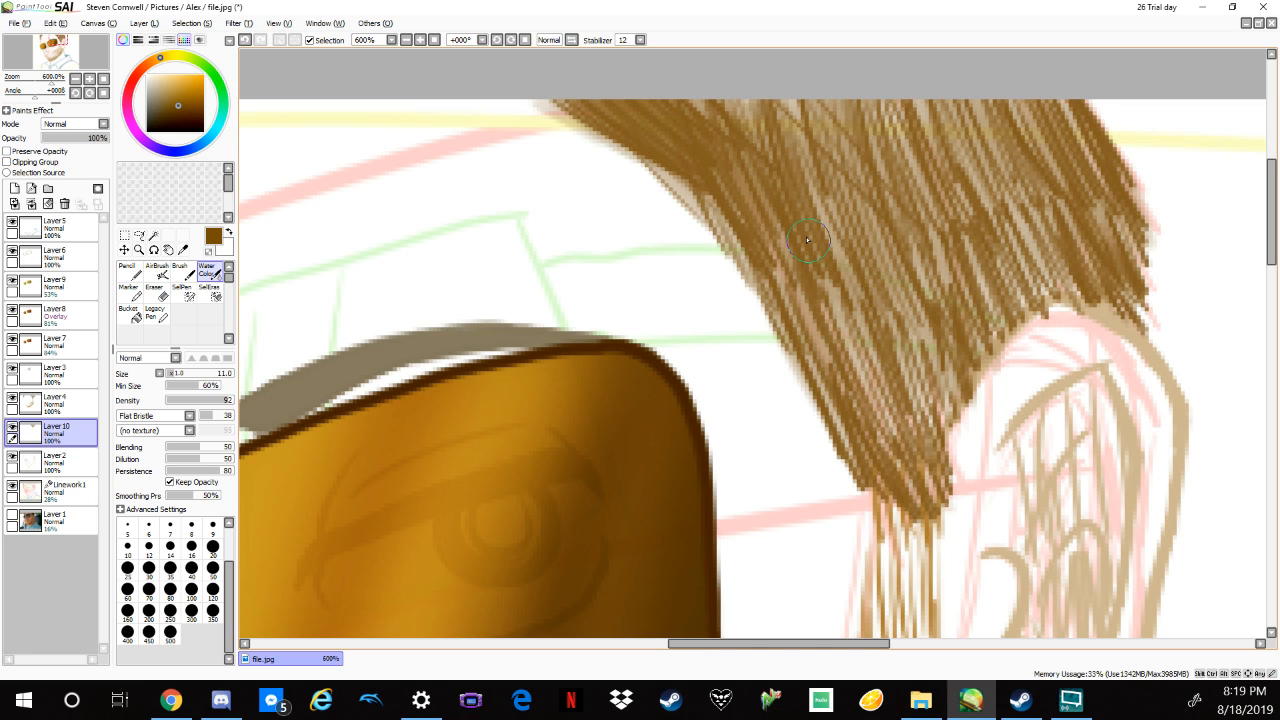
{"action": "left_click_drag", "start_coordinate": [740, 252], "coordinate": [662, 168]}
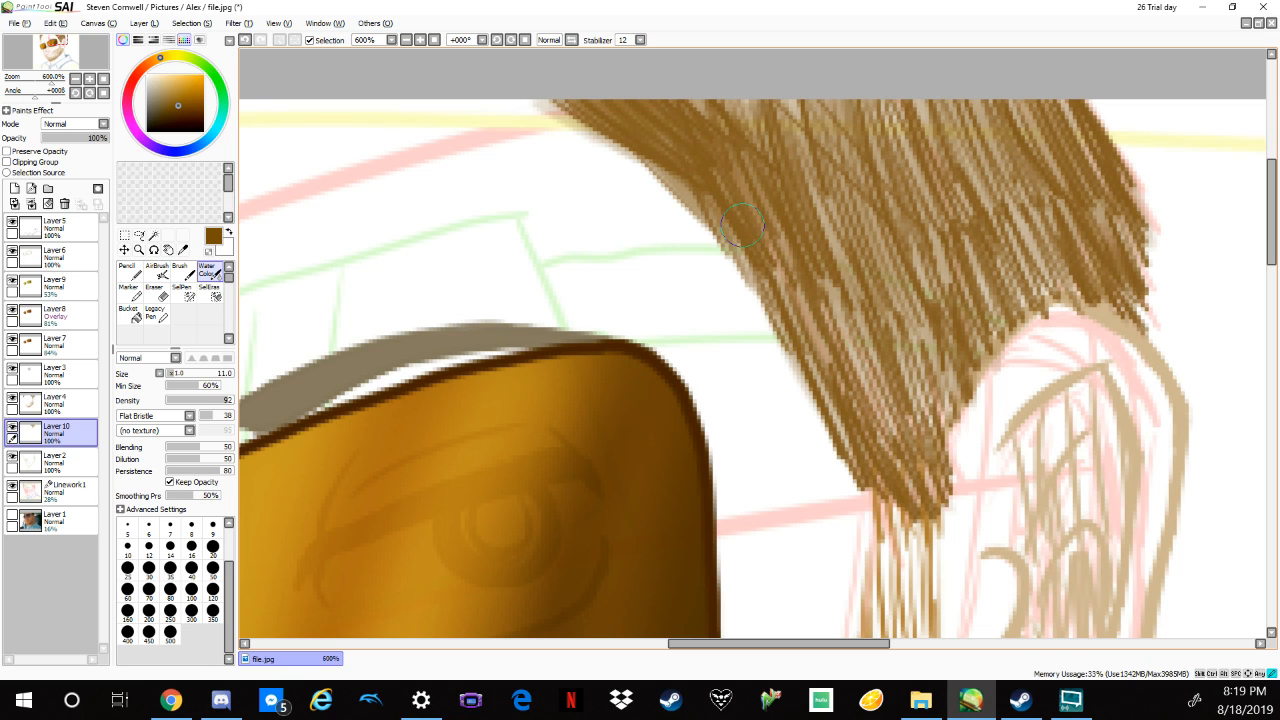
{"action": "left_click_drag", "start_coordinate": [742, 225], "coordinate": [868, 423]}
{"action": "mouse_move", "coordinate": [838, 355]}
{"action": "left_mouse_down"}
{"action": "mouse_move", "coordinate": [830, 340]}
{"action": "mouse_move", "coordinate": [871, 420]}
{"action": "mouse_move", "coordinate": [709, 69]}
{"action": "mouse_move", "coordinate": [789, 236]}
{"action": "left_mouse_up"}
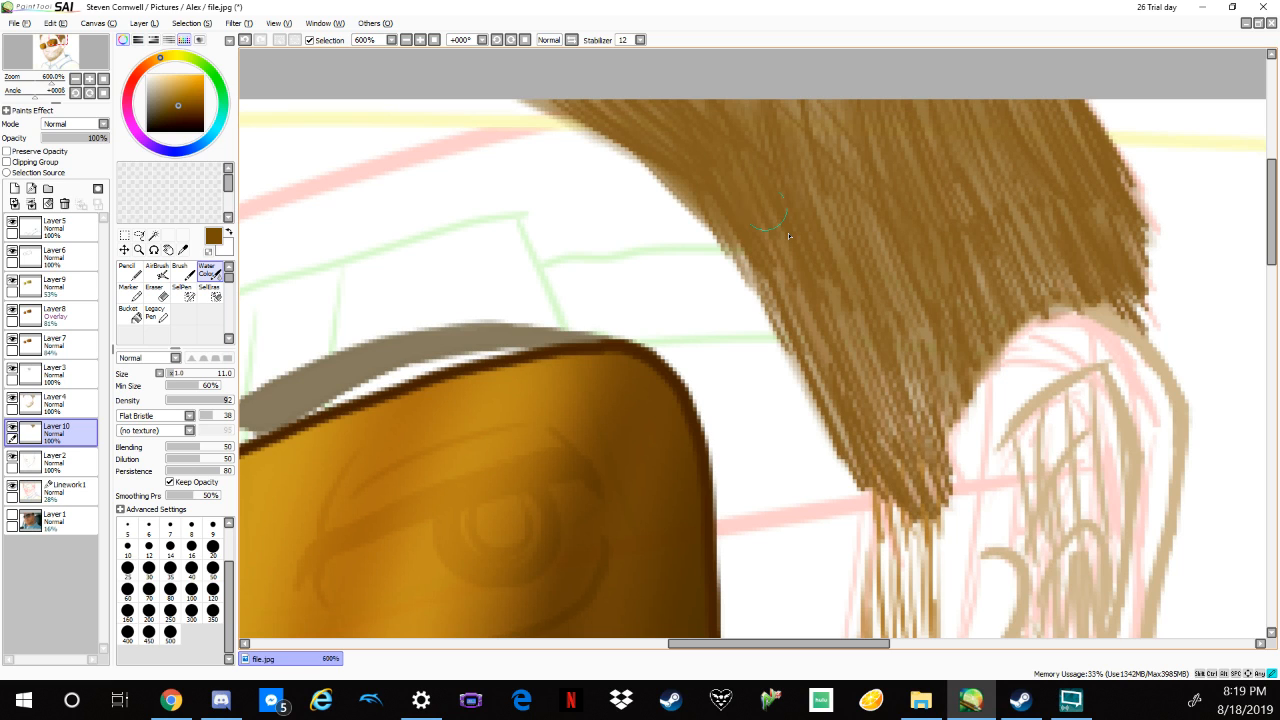
{"action": "left_click_drag", "start_coordinate": [789, 236], "coordinate": [935, 475]}
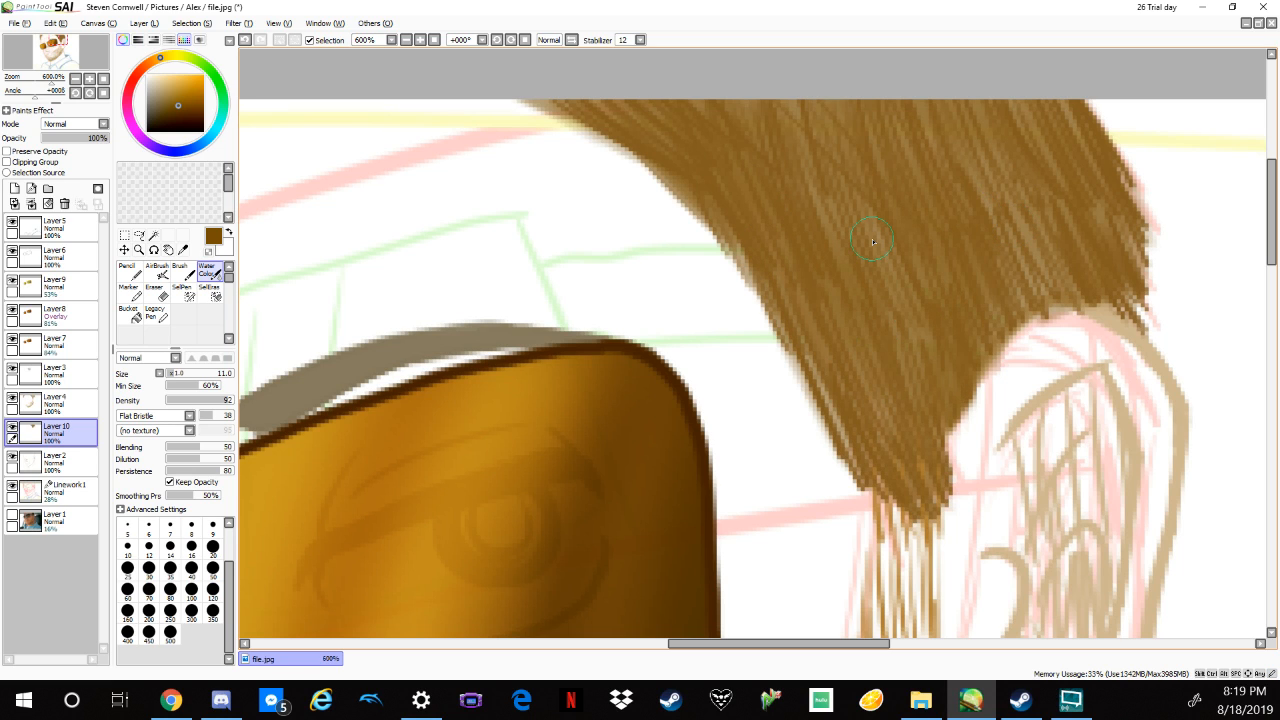
Reduce the brush size to 7 and fill the hair tips behind the top of the ear.
{"action": "key", "text": "bracketleft"}
{"action": "key", "text": "bracketleft"}
{"action": "key", "text": "bracketleft"}
{"action": "key", "text": "bracketleft"}
{"action": "left_click_drag", "start_coordinate": [1116, 274], "coordinate": [1149, 319]}
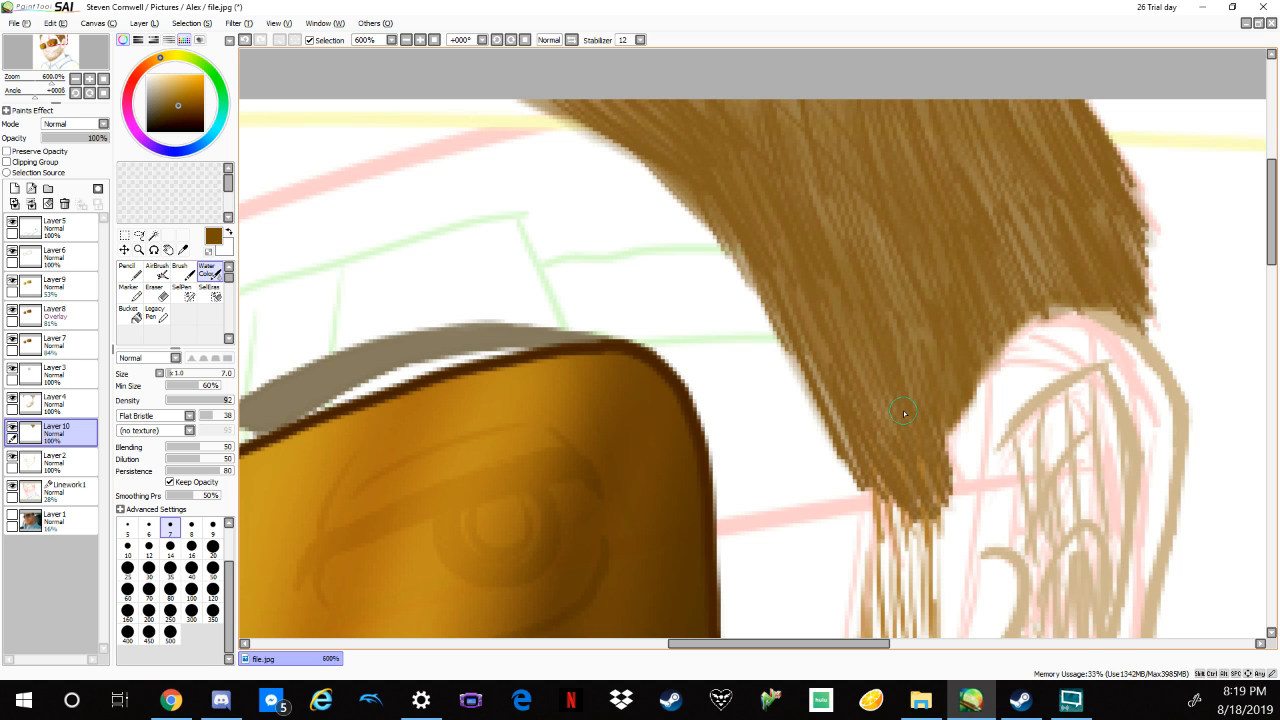
Set the brush size to 14 and shade the sideburn and upper beard below the ear in light tan-brown.
{"action": "key", "text": "space"}
{"action": "left_click_drag", "start_coordinate": [1040, 573], "coordinate": [1041, 149]}
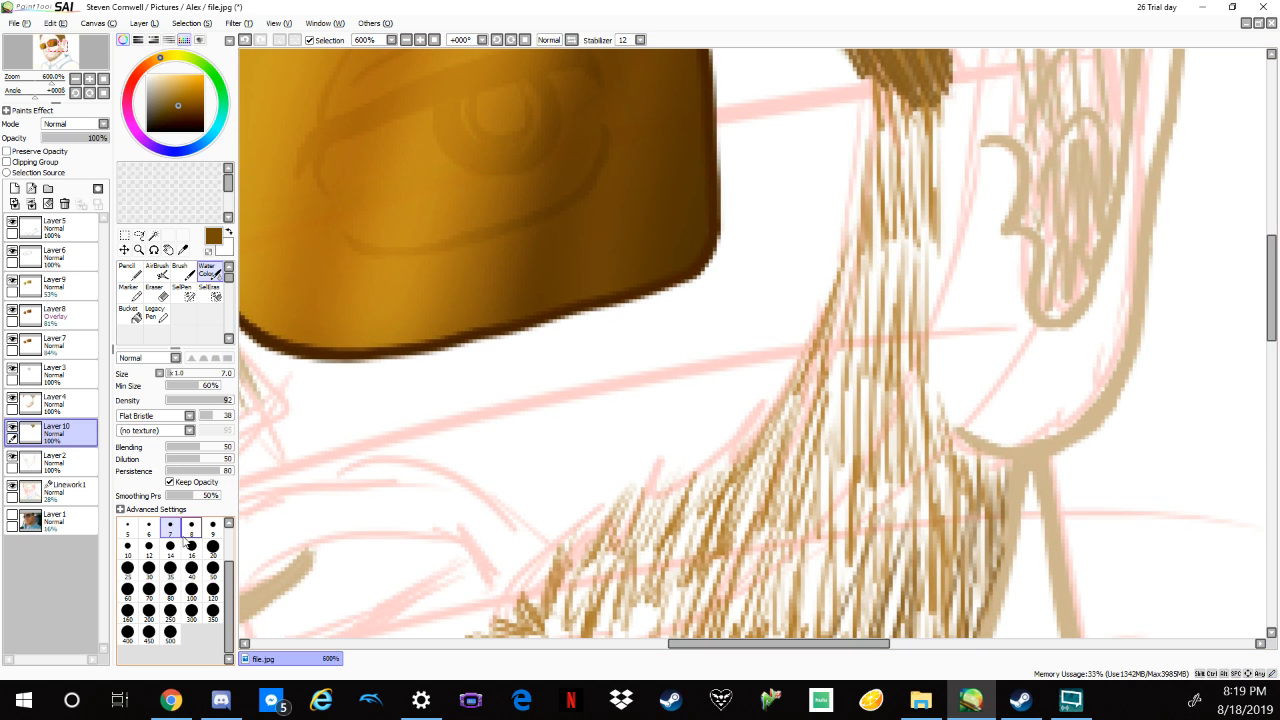
{"action": "left_click", "coordinate": [176, 547]}
{"action": "mouse_move", "coordinate": [905, 165]}
{"action": "left_mouse_down"}
{"action": "mouse_move", "coordinate": [900, 95]}
{"action": "mouse_move", "coordinate": [902, 290]}
{"action": "mouse_move", "coordinate": [906, 200]}
{"action": "mouse_move", "coordinate": [908, 250]}
{"action": "mouse_move", "coordinate": [893, 365]}
{"action": "mouse_move", "coordinate": [829, 409]}
{"action": "mouse_move", "coordinate": [836, 419]}
{"action": "left_mouse_up"}
{"action": "mouse_move", "coordinate": [840, 356]}
{"action": "left_mouse_down"}
{"action": "mouse_move", "coordinate": [845, 531]}
{"action": "mouse_move", "coordinate": [943, 448]}
{"action": "mouse_move", "coordinate": [950, 480]}
{"action": "left_mouse_up"}
{"action": "mouse_move", "coordinate": [940, 430]}
{"action": "left_mouse_down"}
{"action": "mouse_move", "coordinate": [1069, 523]}
{"action": "mouse_move", "coordinate": [1077, 363]}
{"action": "mouse_move", "coordinate": [959, 255]}
{"action": "mouse_move", "coordinate": [928, 488]}
{"action": "left_mouse_up"}
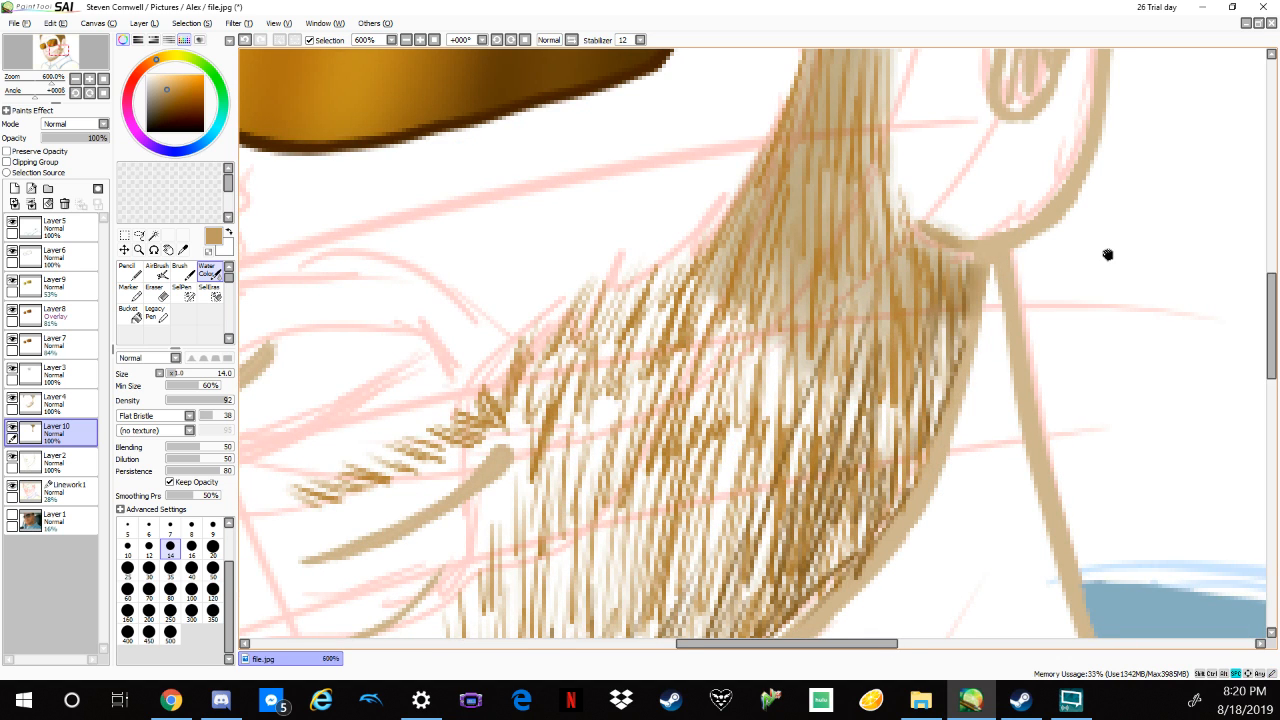
{"action": "left_click_drag", "start_coordinate": [1107, 255], "coordinate": [1066, 606]}
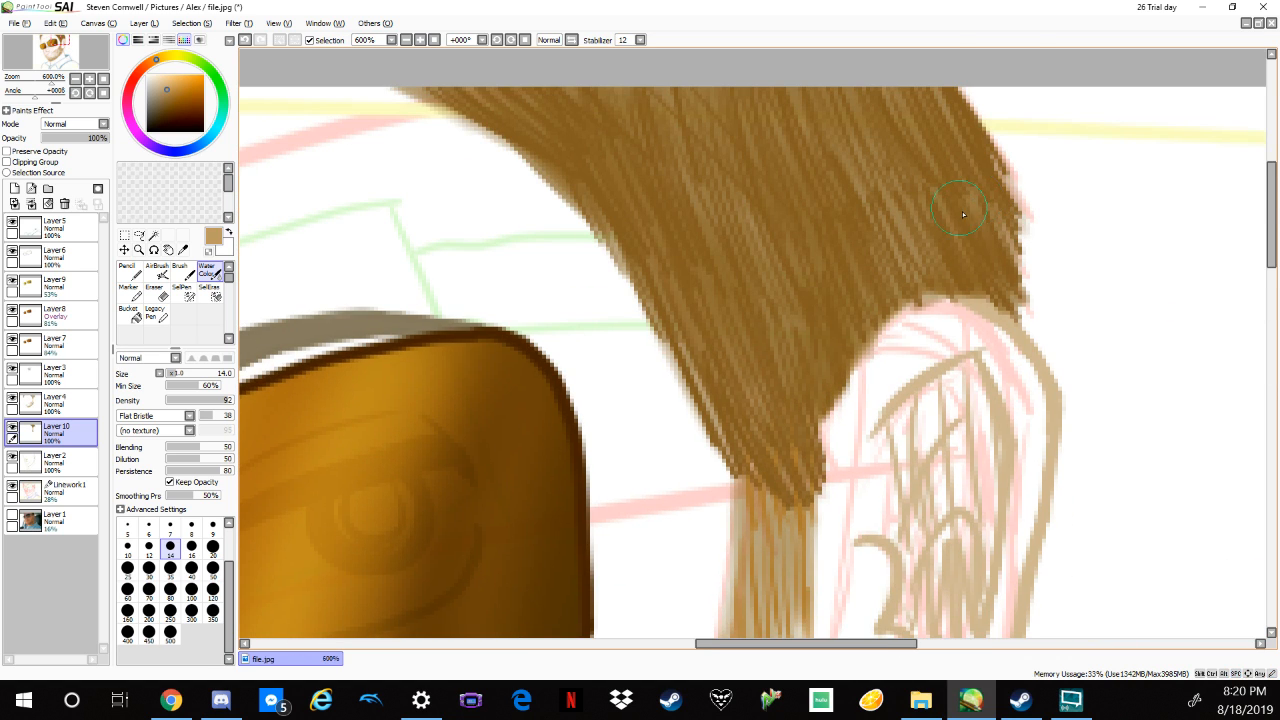
{"action": "scroll", "coordinate": [1091, 400], "scroll_direction": "down", "scroll_amount": 1}
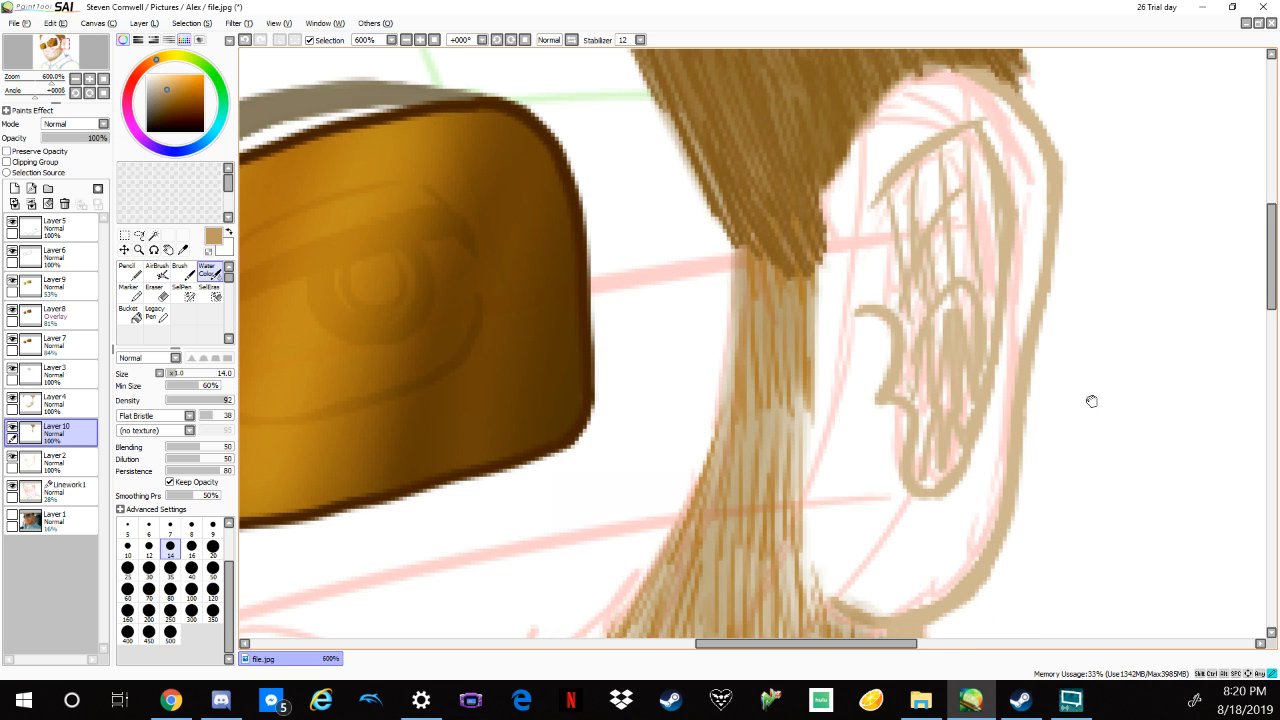
{"action": "scroll", "coordinate": [806, 206], "scroll_direction": "down", "scroll_amount": 1}
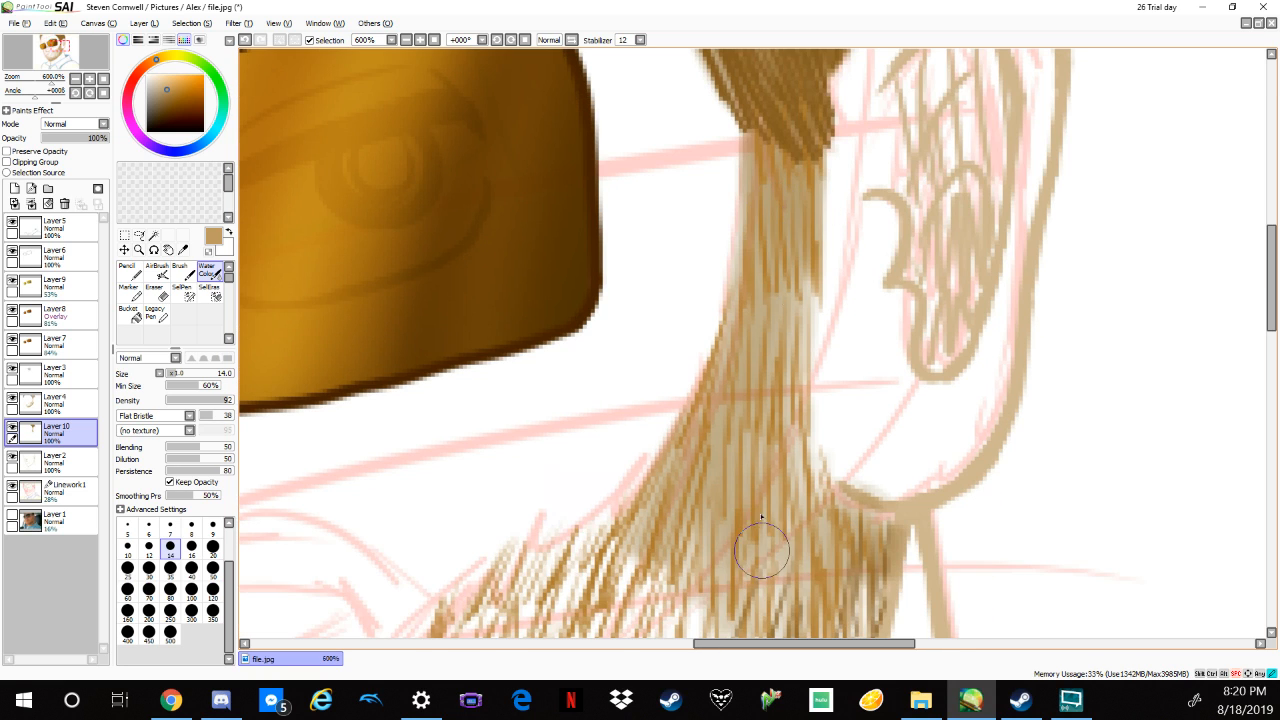
{"action": "scroll", "coordinate": [1054, 394], "scroll_direction": "down", "scroll_amount": 2}
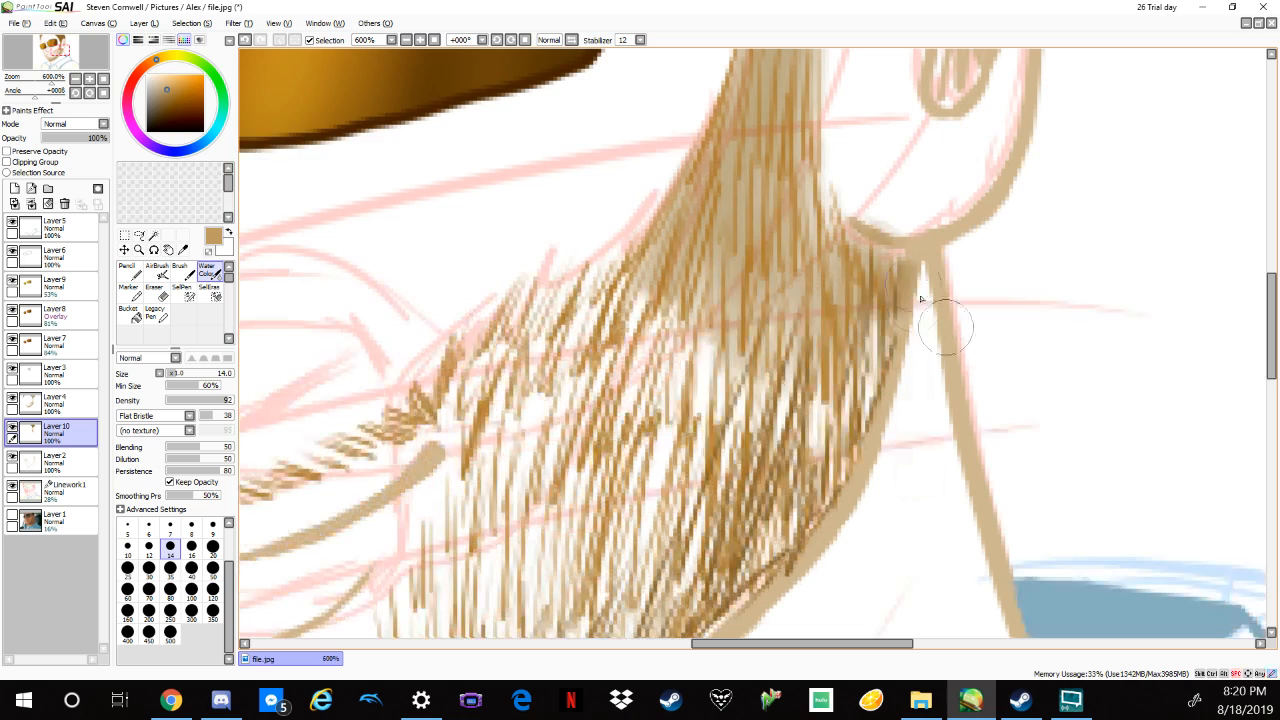
{"action": "left_click_drag", "start_coordinate": [920, 470], "coordinate": [913, 365]}
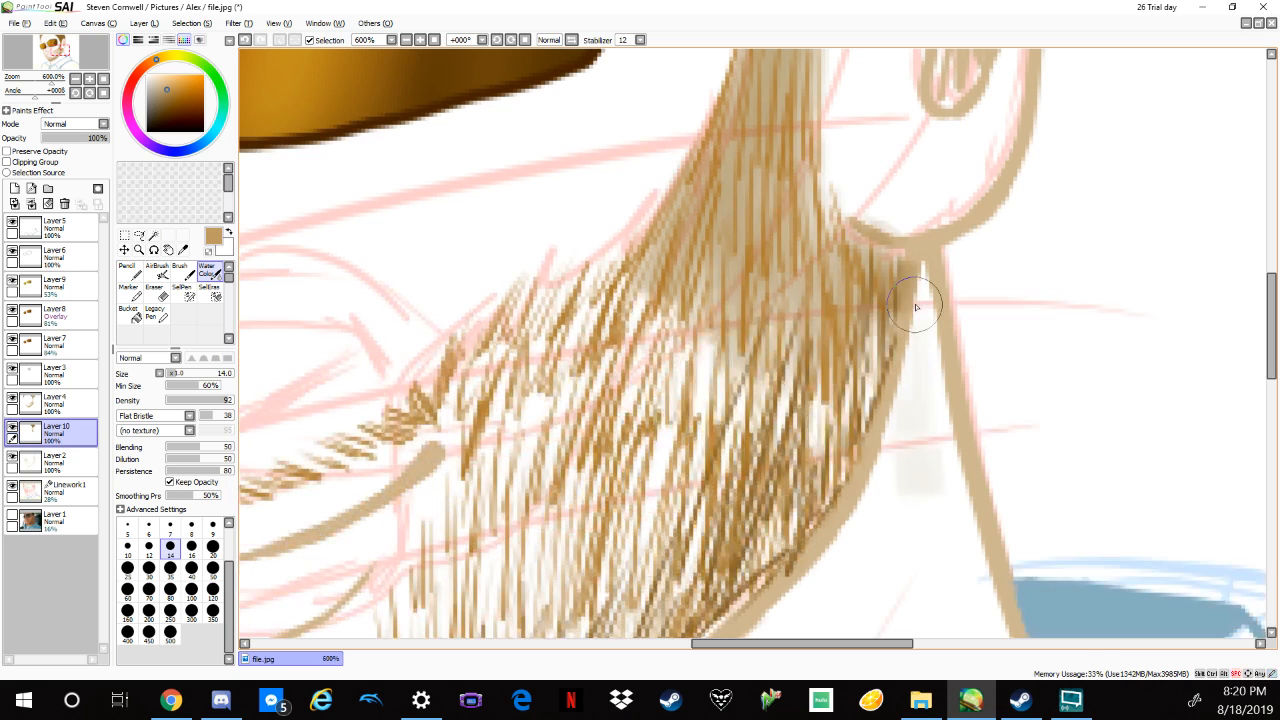
{"action": "key", "text": "ctrl+z"}
{"action": "key", "text": "ctrl+z"}
{"action": "key", "text": "ctrl+z"}
{"action": "key", "text": "ctrl+z"}
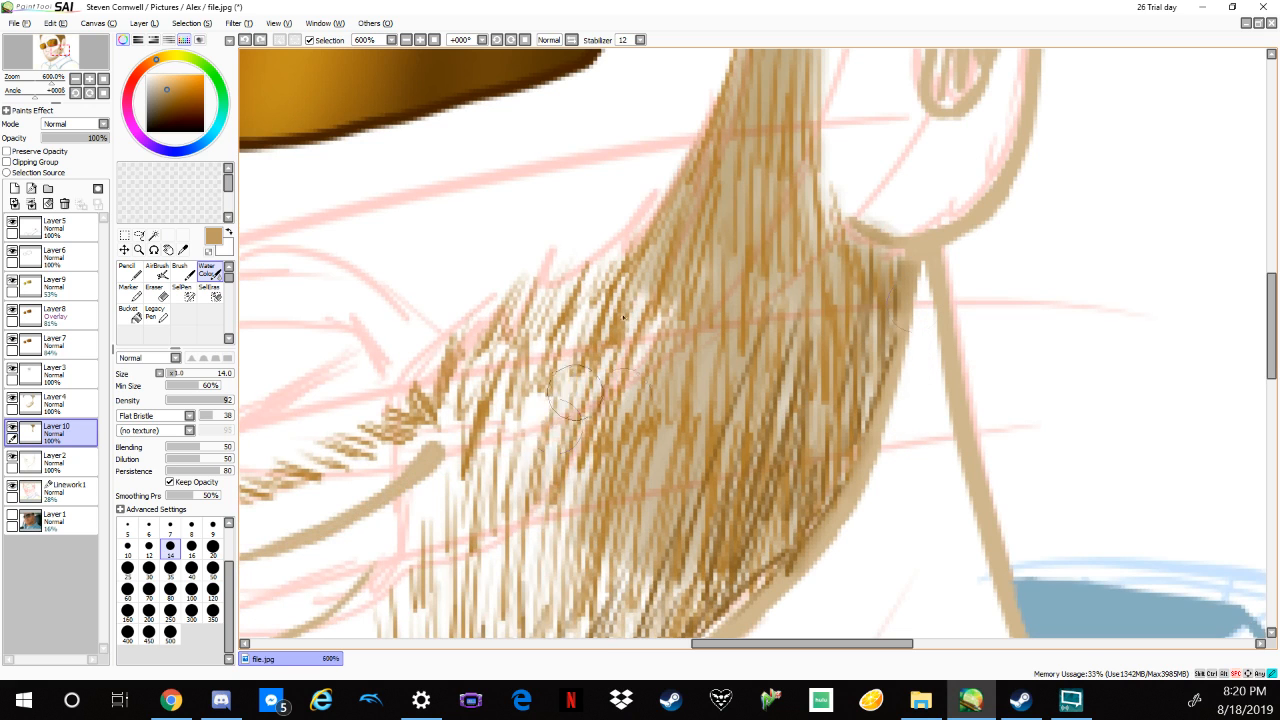
Sample a darker brown from the beard and shade the cheek portion of the beard toward the moustache corner.
{"action": "left_click", "coordinate": [857, 453], "text": "alt"}
{"action": "left_click_drag", "start_coordinate": [857, 453], "coordinate": [1140, 430]}
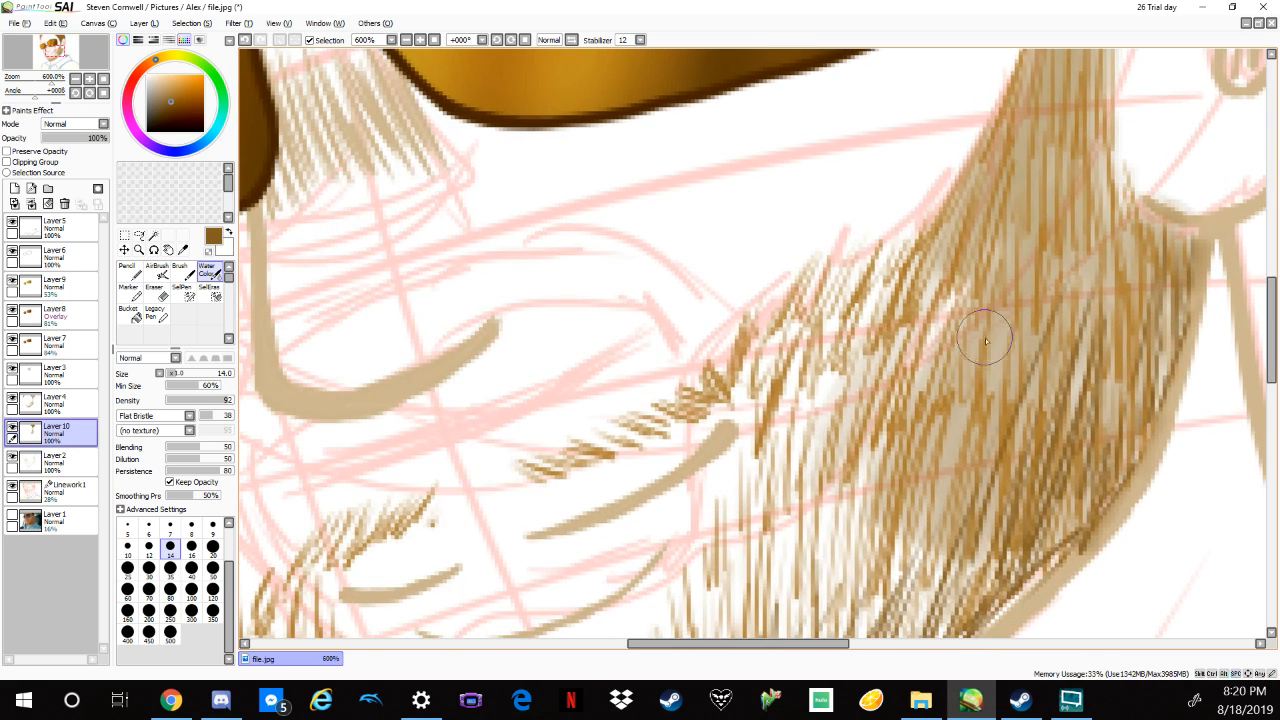
{"action": "mouse_move", "coordinate": [985, 341]}
{"action": "left_mouse_down"}
{"action": "mouse_move", "coordinate": [830, 372]}
{"action": "mouse_move", "coordinate": [831, 266]}
{"action": "mouse_move", "coordinate": [720, 394]}
{"action": "mouse_move", "coordinate": [799, 408]}
{"action": "mouse_move", "coordinate": [830, 320]}
{"action": "left_mouse_up"}
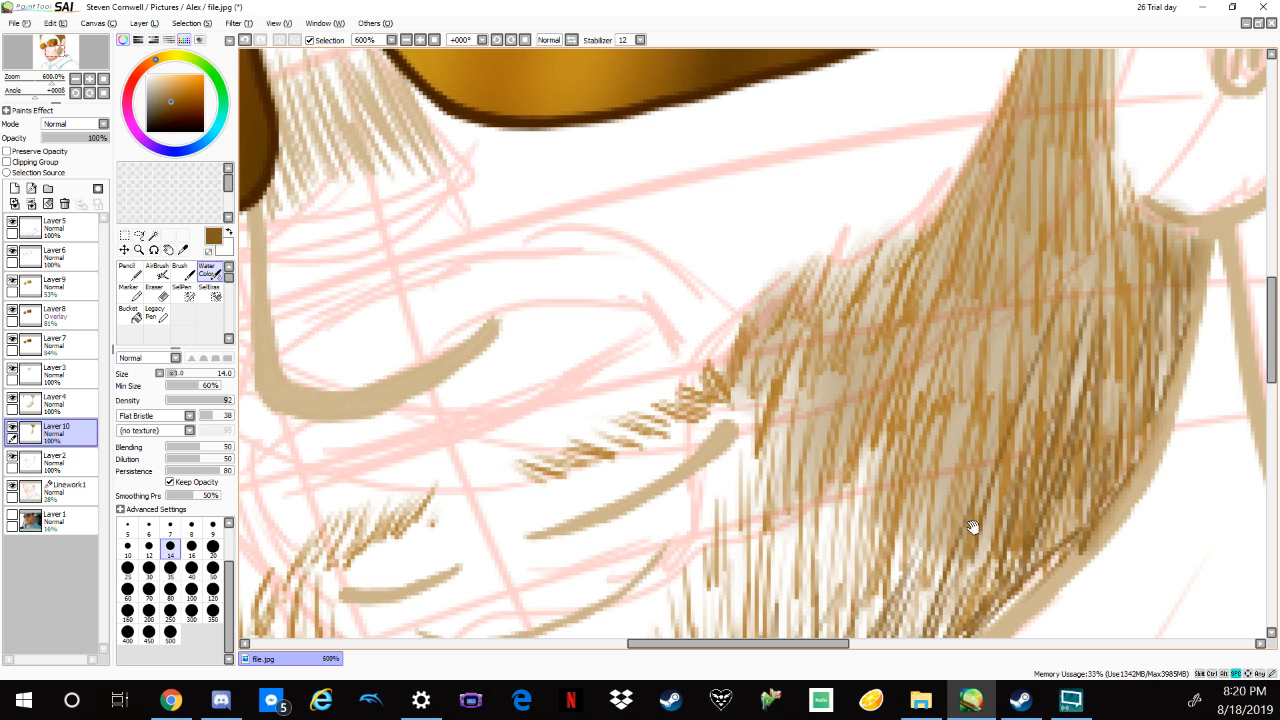
Shade the beard along the near jaw, below the mouth corner, with the brown Water Color brush at size 14.
{"action": "left_click_drag", "start_coordinate": [961, 568], "coordinate": [1016, 318]}
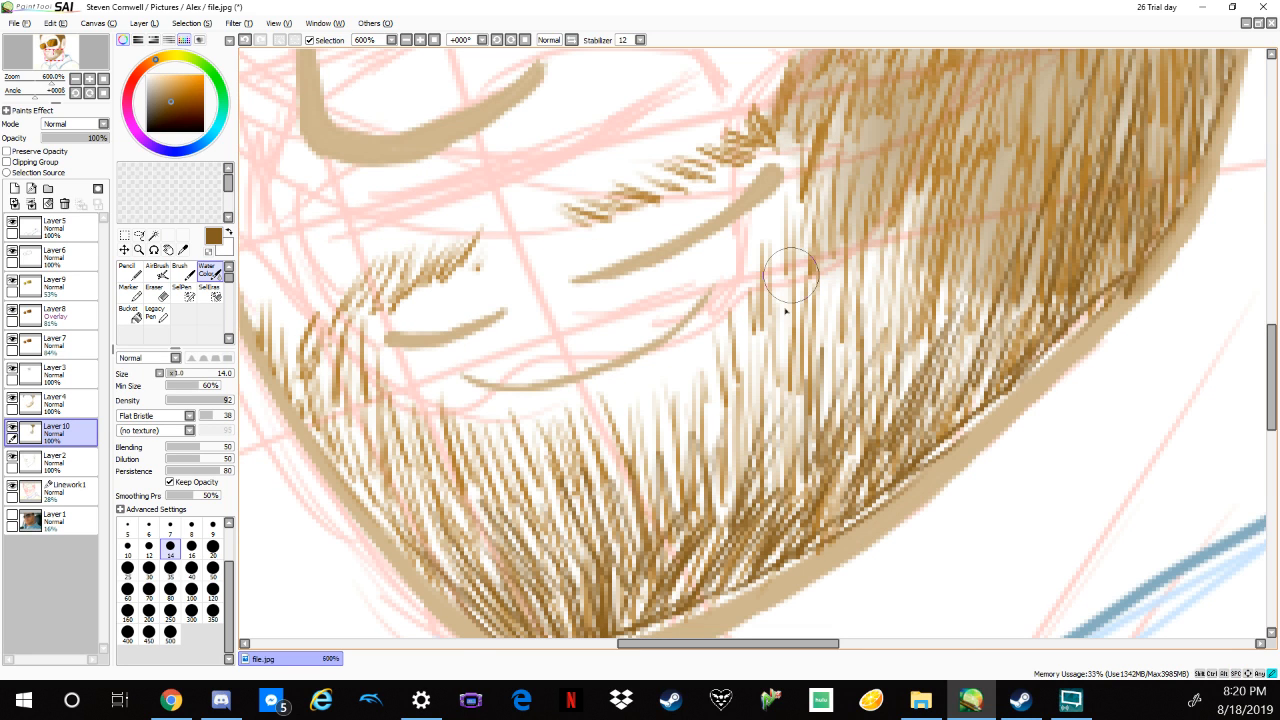
{"action": "mouse_move", "coordinate": [790, 276]}
{"action": "left_mouse_down"}
{"action": "mouse_move", "coordinate": [776, 335]}
{"action": "mouse_move", "coordinate": [894, 346]}
{"action": "left_mouse_up"}
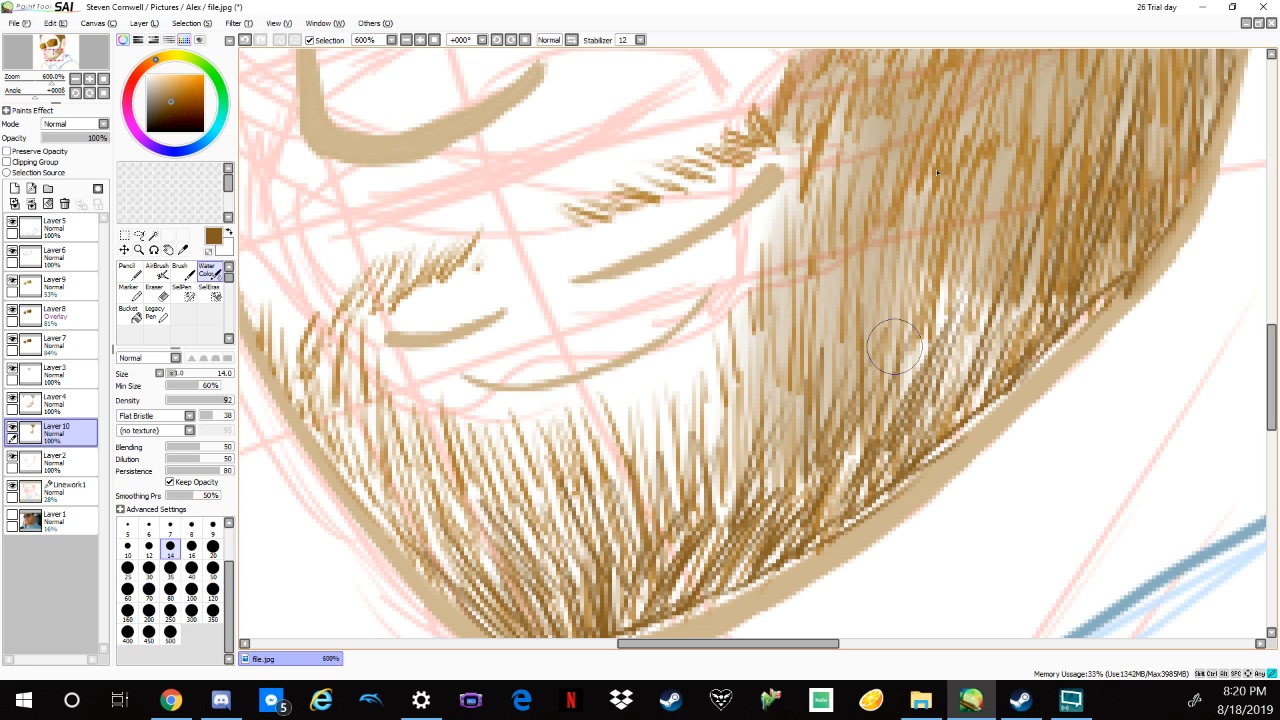
{"action": "mouse_move", "coordinate": [894, 346]}
{"action": "left_mouse_down"}
{"action": "mouse_move", "coordinate": [960, 440]}
{"action": "mouse_move", "coordinate": [953, 367]}
{"action": "mouse_move", "coordinate": [850, 502]}
{"action": "mouse_move", "coordinate": [862, 505]}
{"action": "mouse_move", "coordinate": [946, 454]}
{"action": "mouse_move", "coordinate": [1172, 254]}
{"action": "left_mouse_up"}
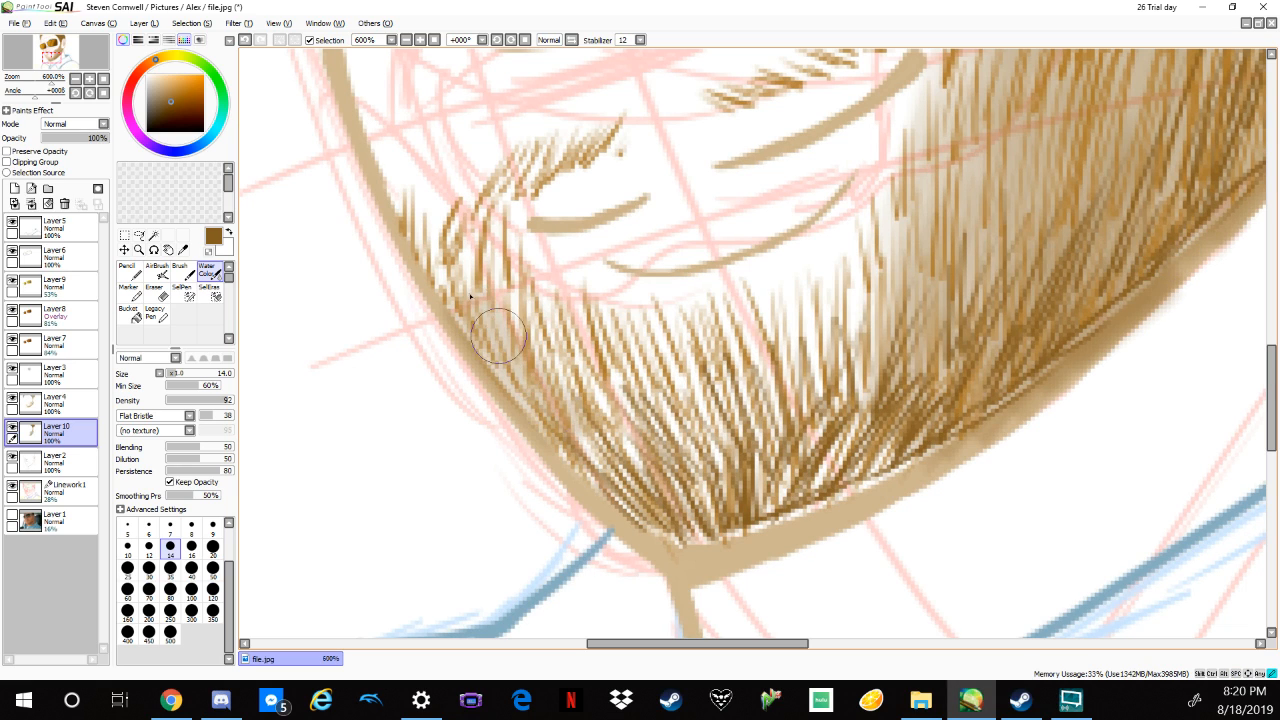
Shade the chin beard from the far jaw edge across to the near jaw, undoing the overly dark strokes near the chin tip.
{"action": "left_click_drag", "start_coordinate": [498, 337], "coordinate": [636, 492]}
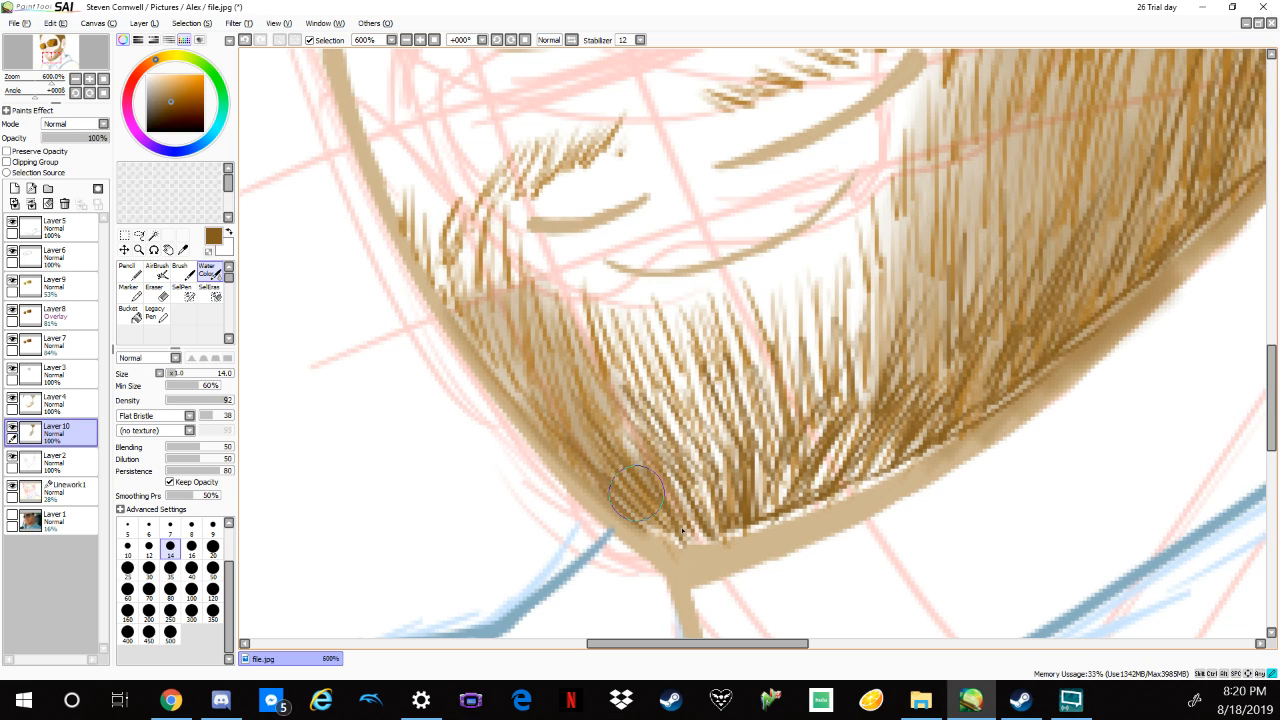
{"action": "key", "text": "ctrl+z"}
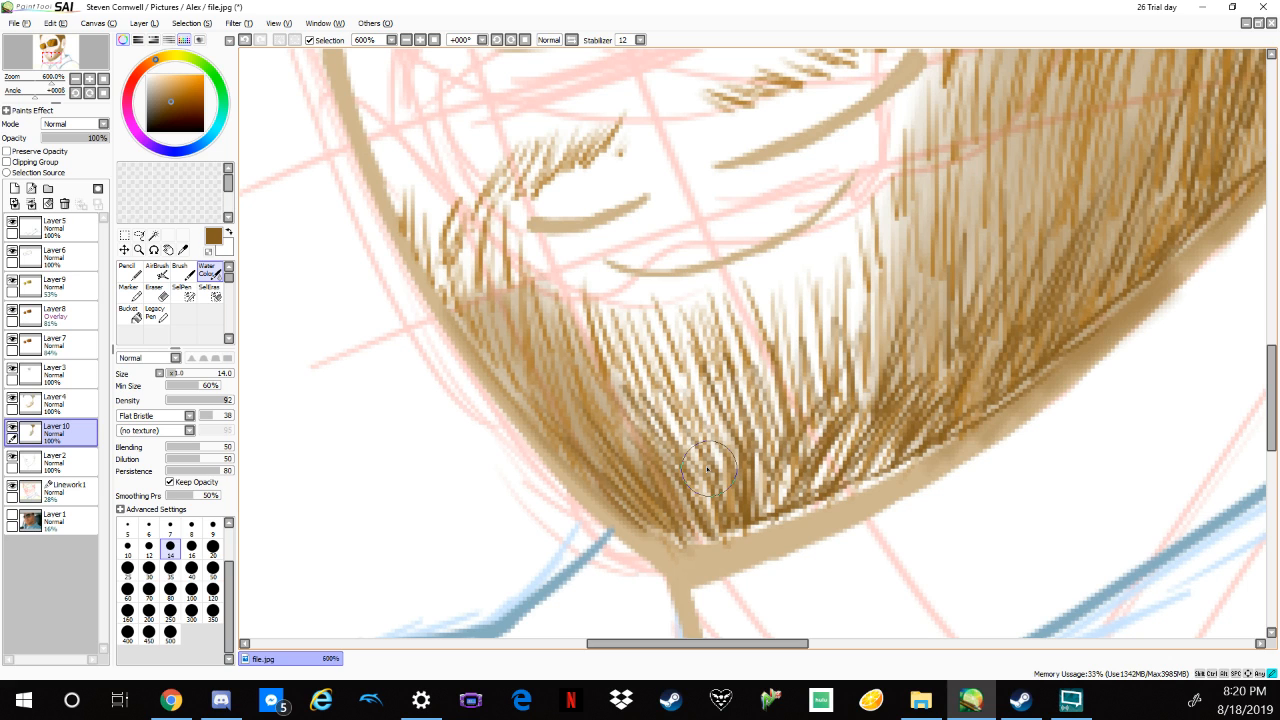
{"action": "key", "text": "ctrl+z"}
{"action": "mouse_move", "coordinate": [762, 466]}
{"action": "left_mouse_down"}
{"action": "mouse_move", "coordinate": [859, 416]}
{"action": "mouse_move", "coordinate": [895, 344]}
{"action": "mouse_move", "coordinate": [880, 318]}
{"action": "left_mouse_up"}
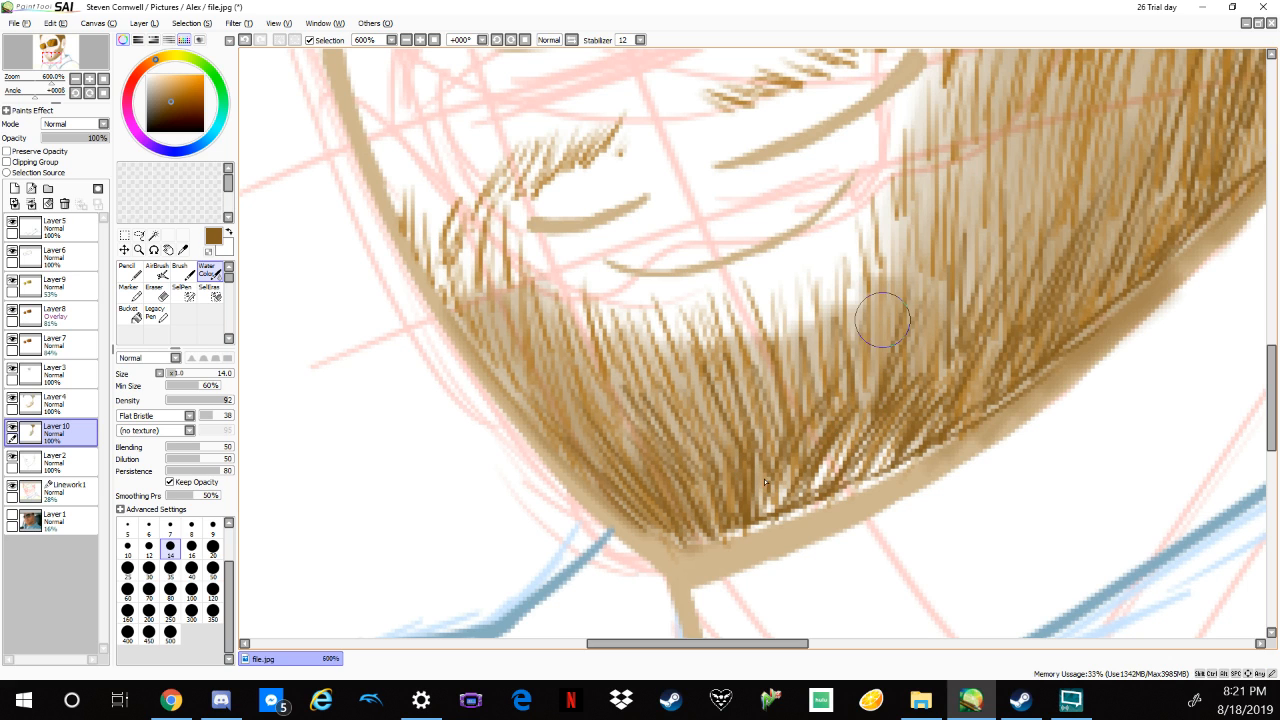
{"action": "mouse_move", "coordinate": [782, 476]}
{"action": "left_mouse_down"}
{"action": "mouse_move", "coordinate": [780, 514]}
{"action": "mouse_move", "coordinate": [960, 420]}
{"action": "left_mouse_up"}
{"action": "left_click_drag", "start_coordinate": [990, 470], "coordinate": [912, 397]}
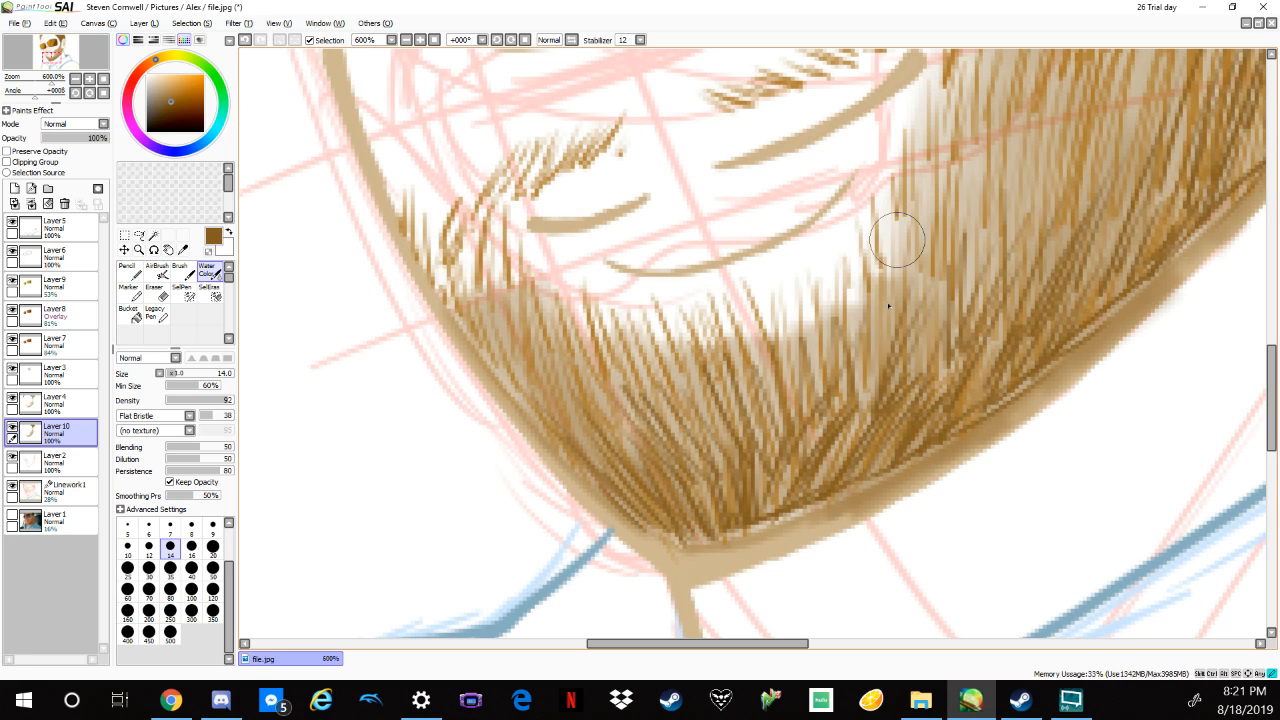
{"action": "mouse_move", "coordinate": [820, 277]}
{"action": "left_mouse_down"}
{"action": "mouse_move", "coordinate": [750, 325]}
{"action": "mouse_move", "coordinate": [672, 315]}
{"action": "mouse_move", "coordinate": [485, 240]}
{"action": "mouse_move", "coordinate": [455, 255]}
{"action": "mouse_move", "coordinate": [415, 203]}
{"action": "mouse_move", "coordinate": [506, 274]}
{"action": "mouse_move", "coordinate": [551, 275]}
{"action": "mouse_move", "coordinate": [583, 349]}
{"action": "left_mouse_up"}
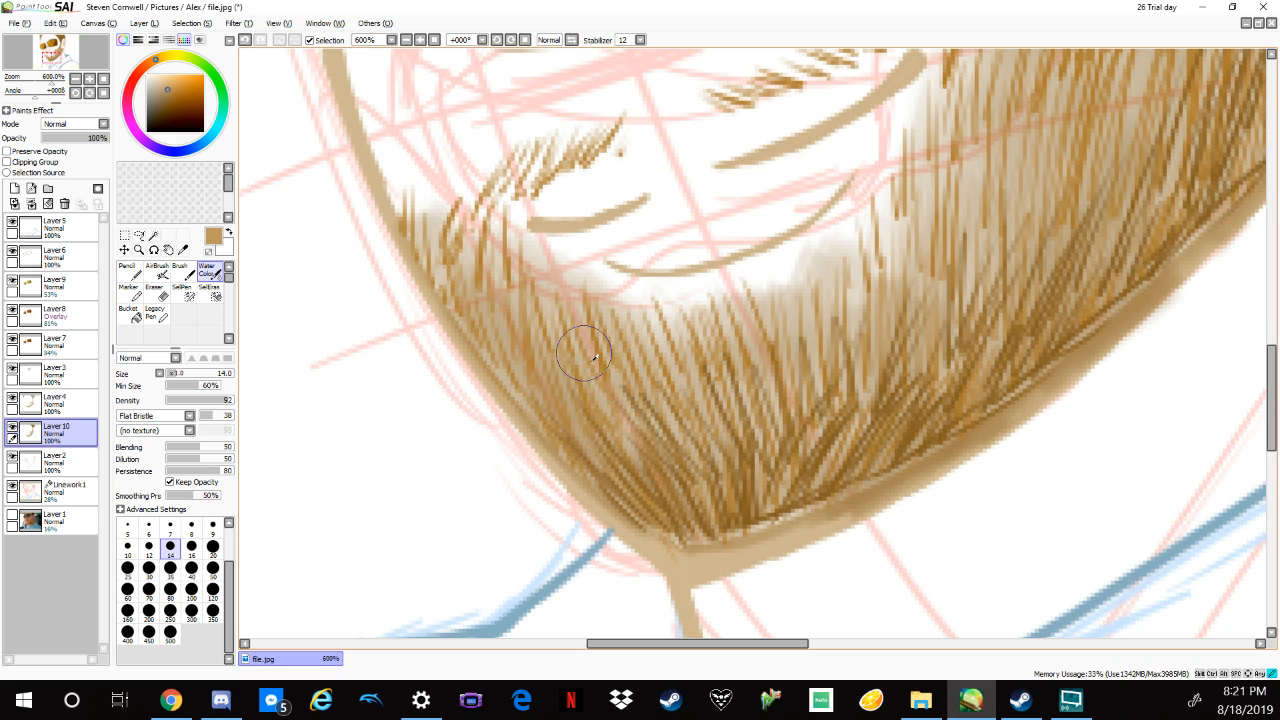
Sample a darker brown from the chin and deepen the shading around the chin, lower lip border and jaw edge.
{"action": "left_click", "coordinate": [746, 508], "text": "alt"}
{"action": "left_click_drag", "start_coordinate": [585, 281], "coordinate": [559, 320]}
{"action": "left_click_drag", "start_coordinate": [440, 268], "coordinate": [525, 405]}
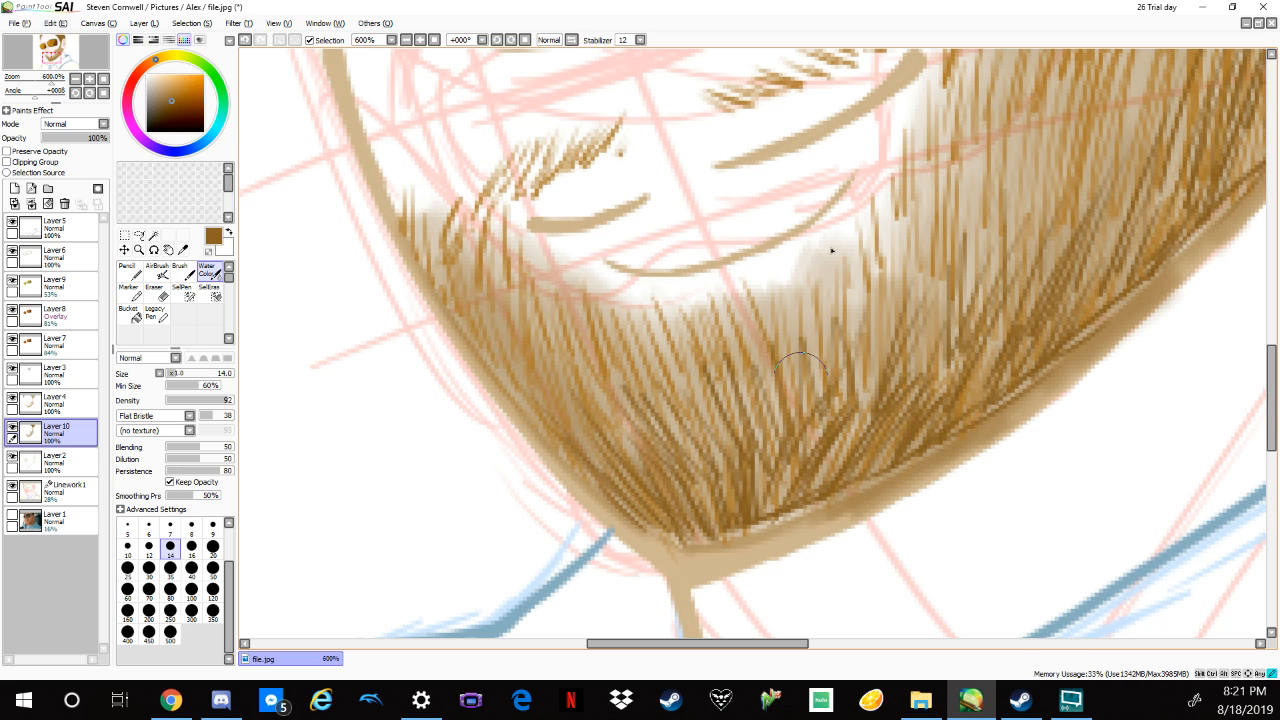
{"action": "mouse_move", "coordinate": [855, 288]}
{"action": "left_mouse_down"}
{"action": "mouse_move", "coordinate": [900, 232]}
{"action": "mouse_move", "coordinate": [912, 178]}
{"action": "mouse_move", "coordinate": [905, 205]}
{"action": "left_mouse_up"}
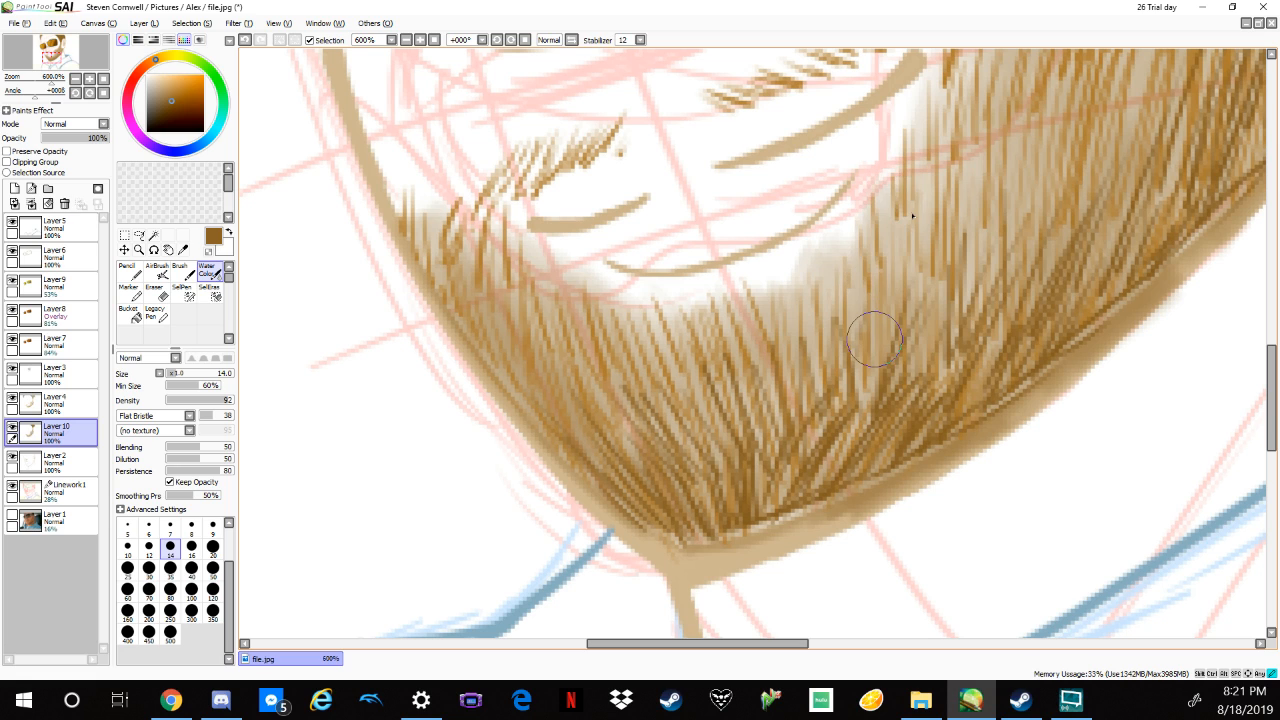
{"action": "left_click_drag", "start_coordinate": [873, 341], "coordinate": [915, 225]}
{"action": "left_click_drag", "start_coordinate": [1030, 405], "coordinate": [1065, 360]}
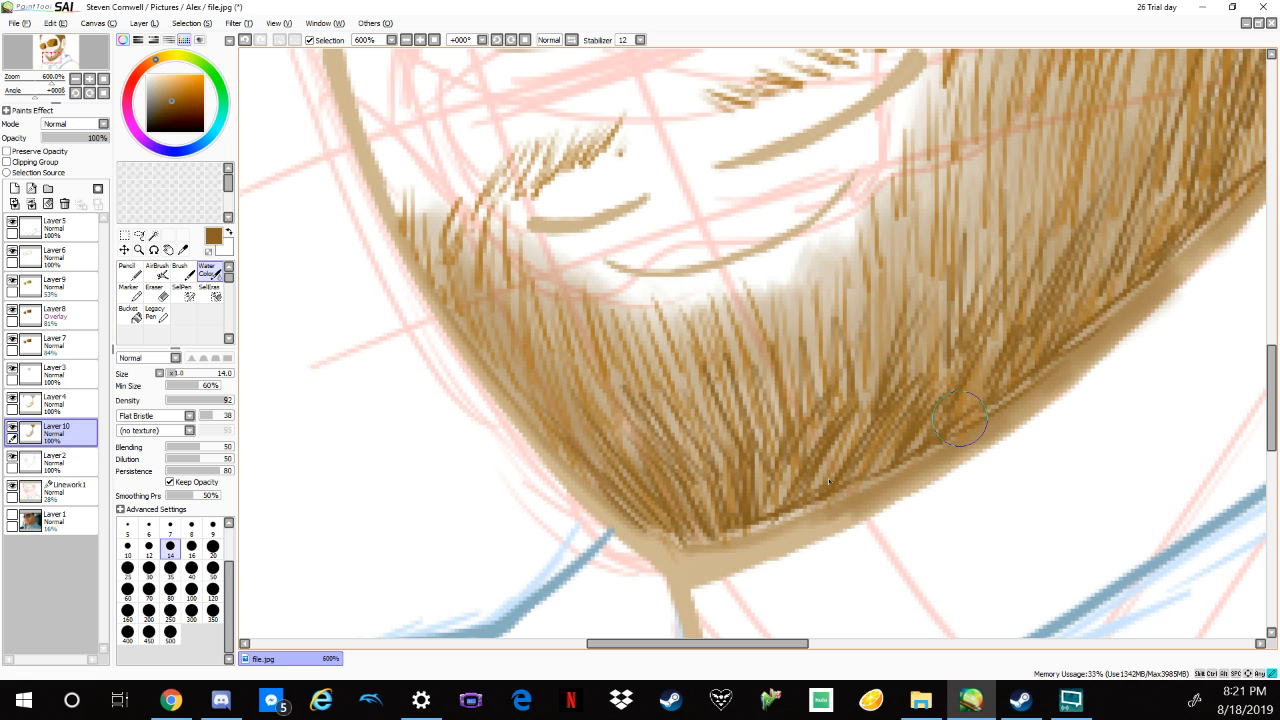
{"action": "left_click_drag", "start_coordinate": [790, 530], "coordinate": [830, 465]}
{"action": "left_click_drag", "start_coordinate": [725, 540], "coordinate": [687, 485]}
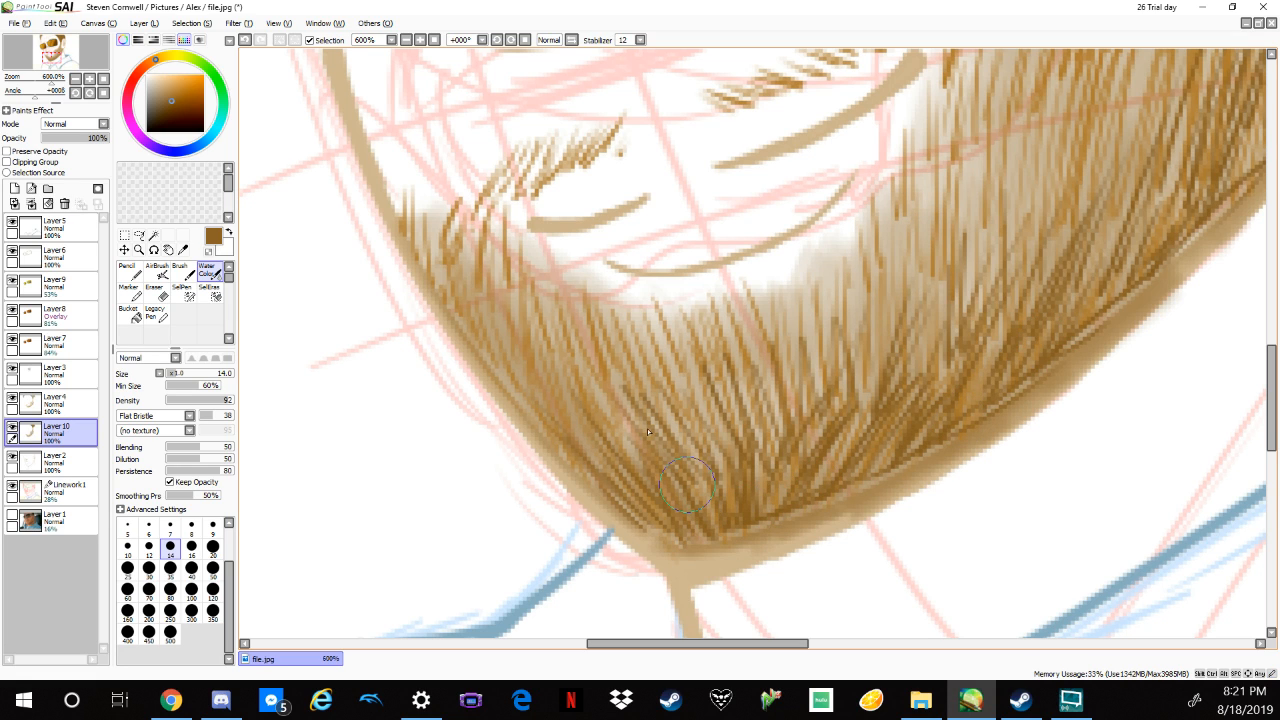
{"action": "left_click_drag", "start_coordinate": [629, 419], "coordinate": [650, 465]}
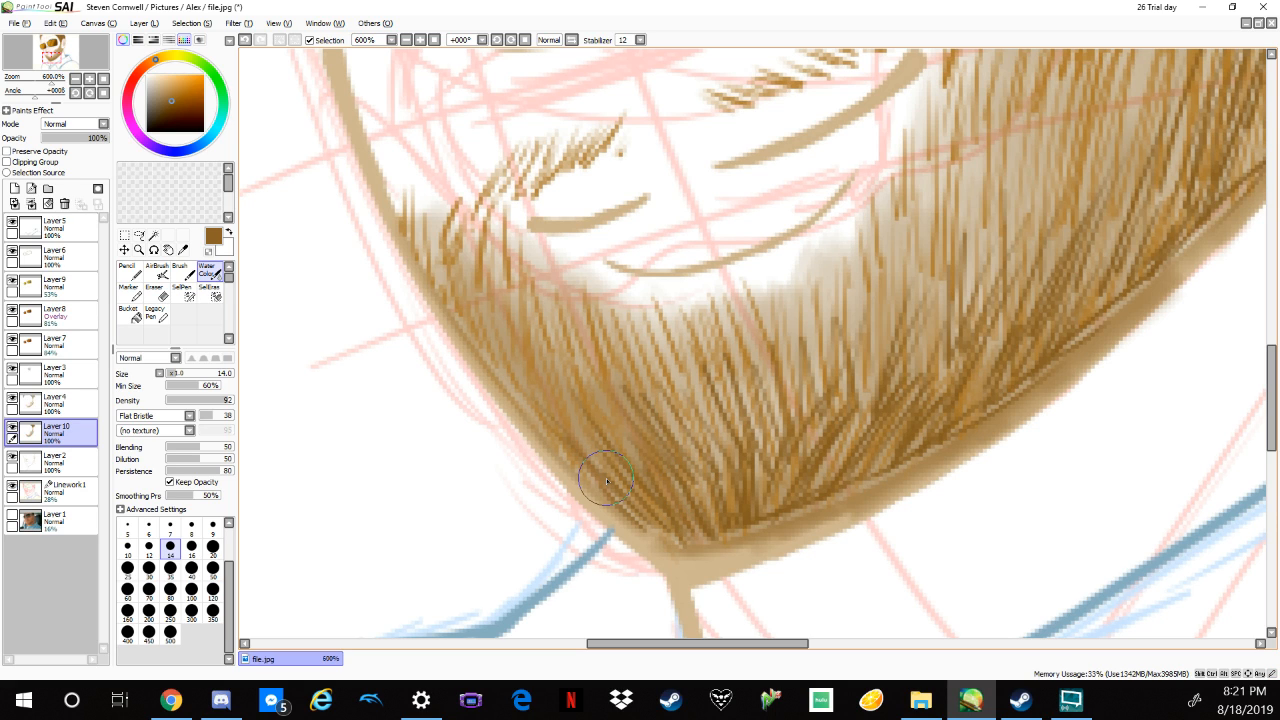
Set the brush size to 7 and shade the far half of the moustache and the beard joining it.
{"action": "left_click", "coordinate": [170, 526]}
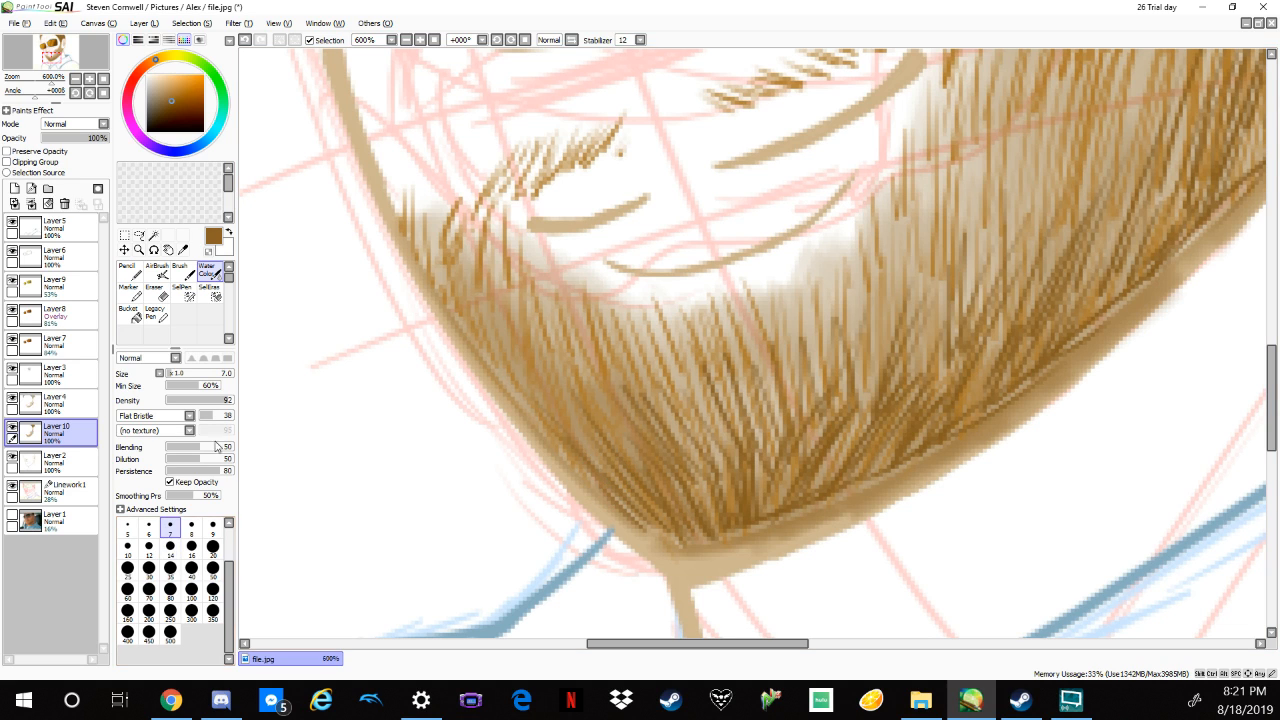
{"action": "mouse_move", "coordinate": [522, 193]}
{"action": "left_mouse_down"}
{"action": "mouse_move", "coordinate": [548, 145]}
{"action": "mouse_move", "coordinate": [620, 122]}
{"action": "left_mouse_up"}
{"action": "mouse_move", "coordinate": [470, 215]}
{"action": "left_mouse_down"}
{"action": "mouse_move", "coordinate": [510, 165]}
{"action": "mouse_move", "coordinate": [400, 182]}
{"action": "left_mouse_up"}
{"action": "mouse_move", "coordinate": [420, 224]}
{"action": "left_mouse_down"}
{"action": "mouse_move", "coordinate": [457, 285]}
{"action": "mouse_move", "coordinate": [530, 183]}
{"action": "left_mouse_up"}
{"action": "left_click_drag", "start_coordinate": [500, 246], "coordinate": [540, 180]}
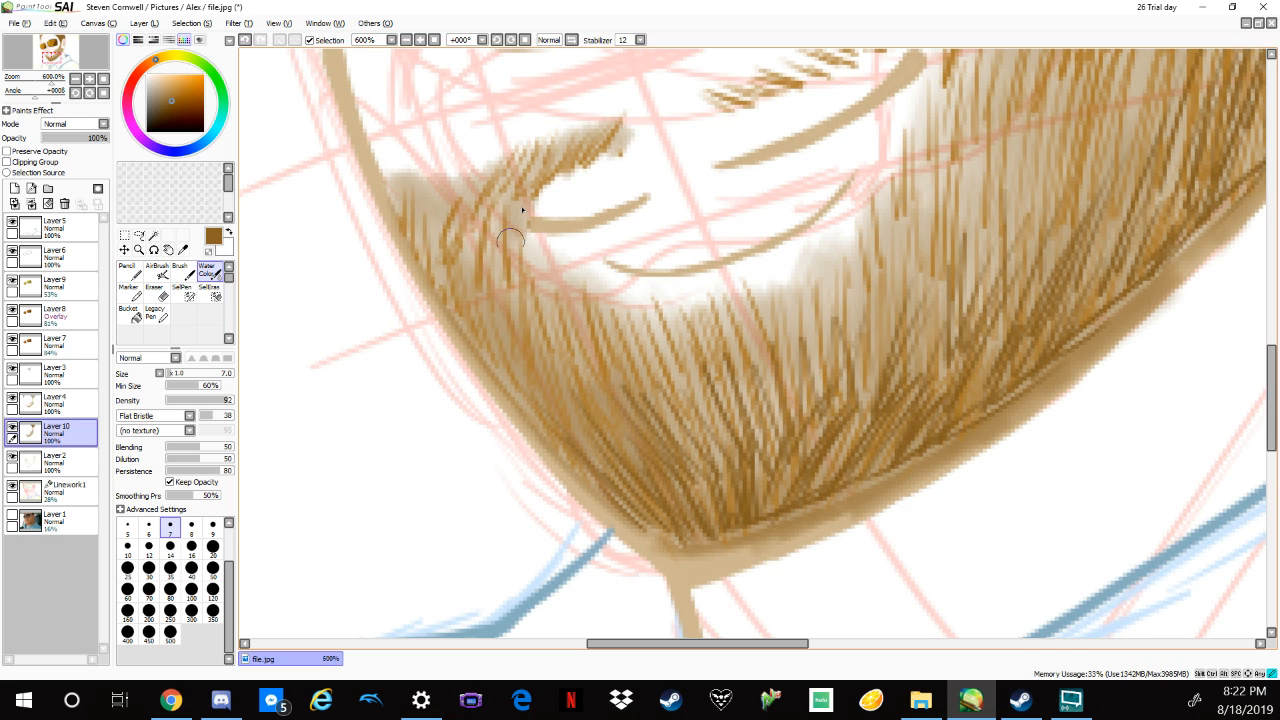
{"action": "left_click_drag", "start_coordinate": [490, 275], "coordinate": [518, 205]}
{"action": "left_click_drag", "start_coordinate": [466, 280], "coordinate": [484, 222]}
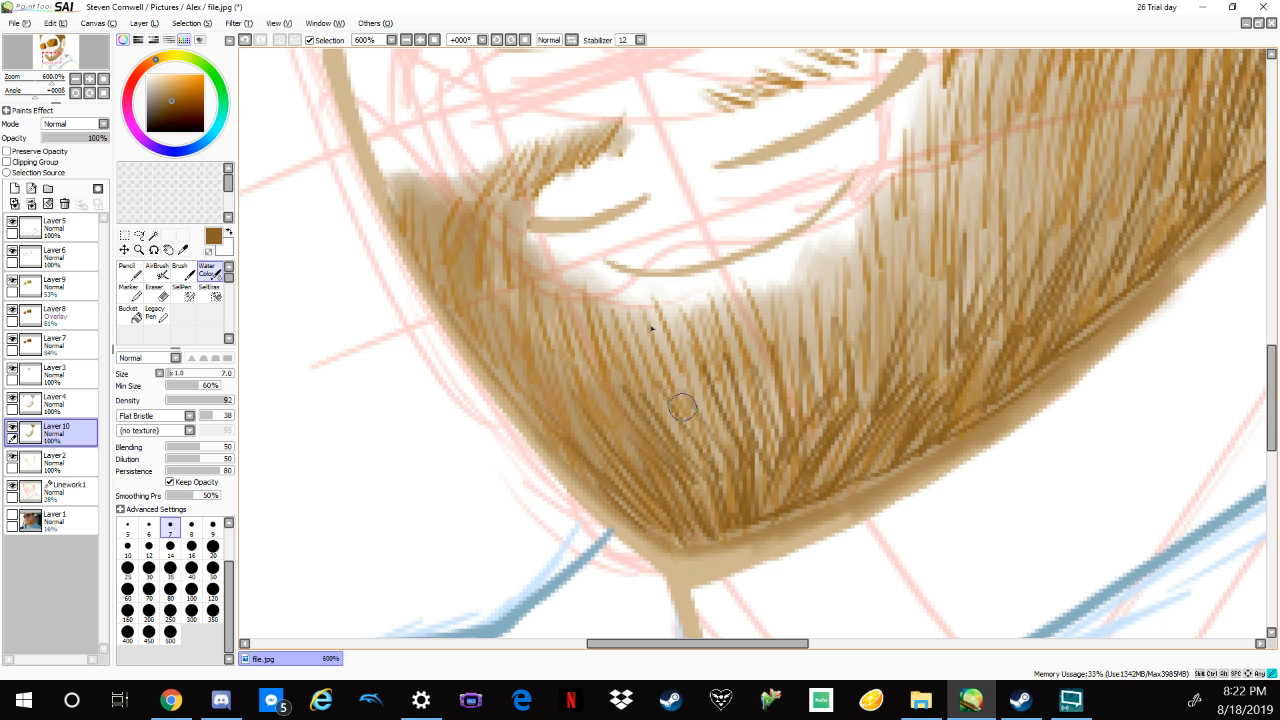
Shade lightly across the gap in the middle of the moustache and along the upper edge of its far half.
{"action": "left_click_drag", "start_coordinate": [980, 229], "coordinate": [914, 448]}
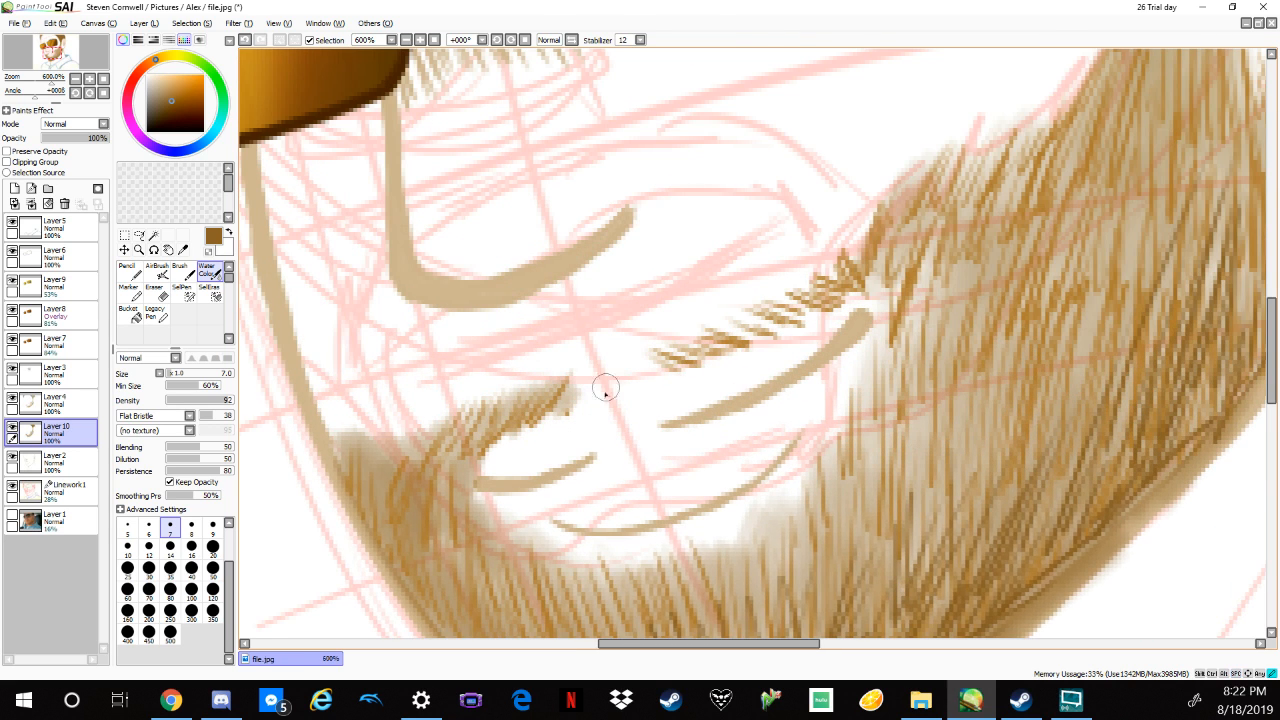
{"action": "left_click_drag", "start_coordinate": [605, 390], "coordinate": [654, 360]}
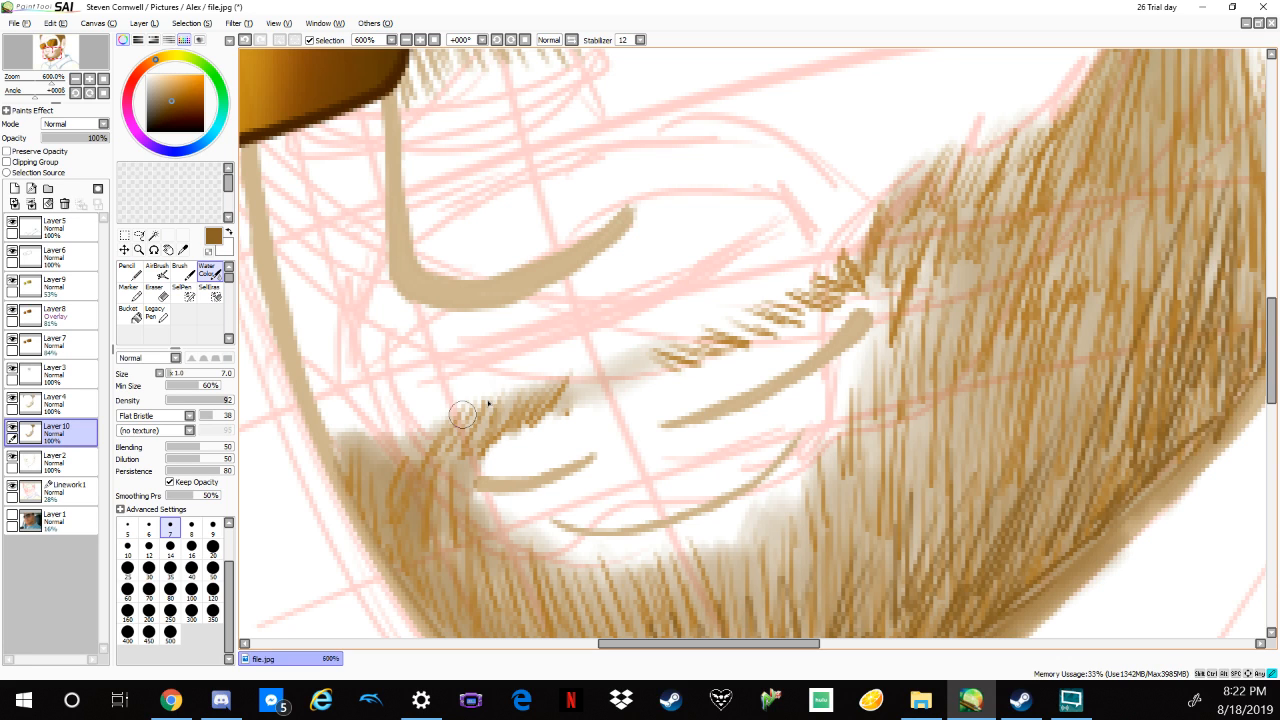
{"action": "mouse_move", "coordinate": [490, 412]}
{"action": "left_mouse_down"}
{"action": "mouse_move", "coordinate": [536, 401]}
{"action": "mouse_move", "coordinate": [568, 370]}
{"action": "left_mouse_up"}
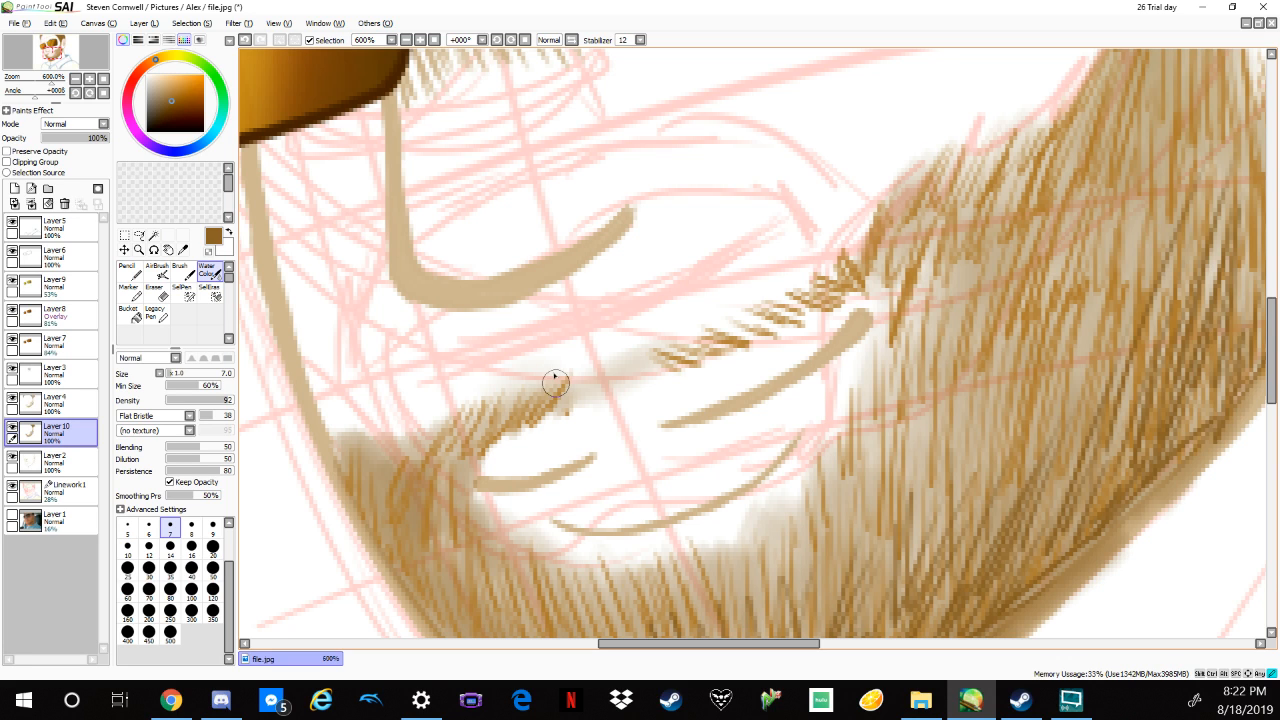
{"action": "mouse_move", "coordinate": [532, 416]}
{"action": "left_mouse_down"}
{"action": "mouse_move", "coordinate": [566, 372]}
{"action": "mouse_move", "coordinate": [464, 434]}
{"action": "left_mouse_up"}
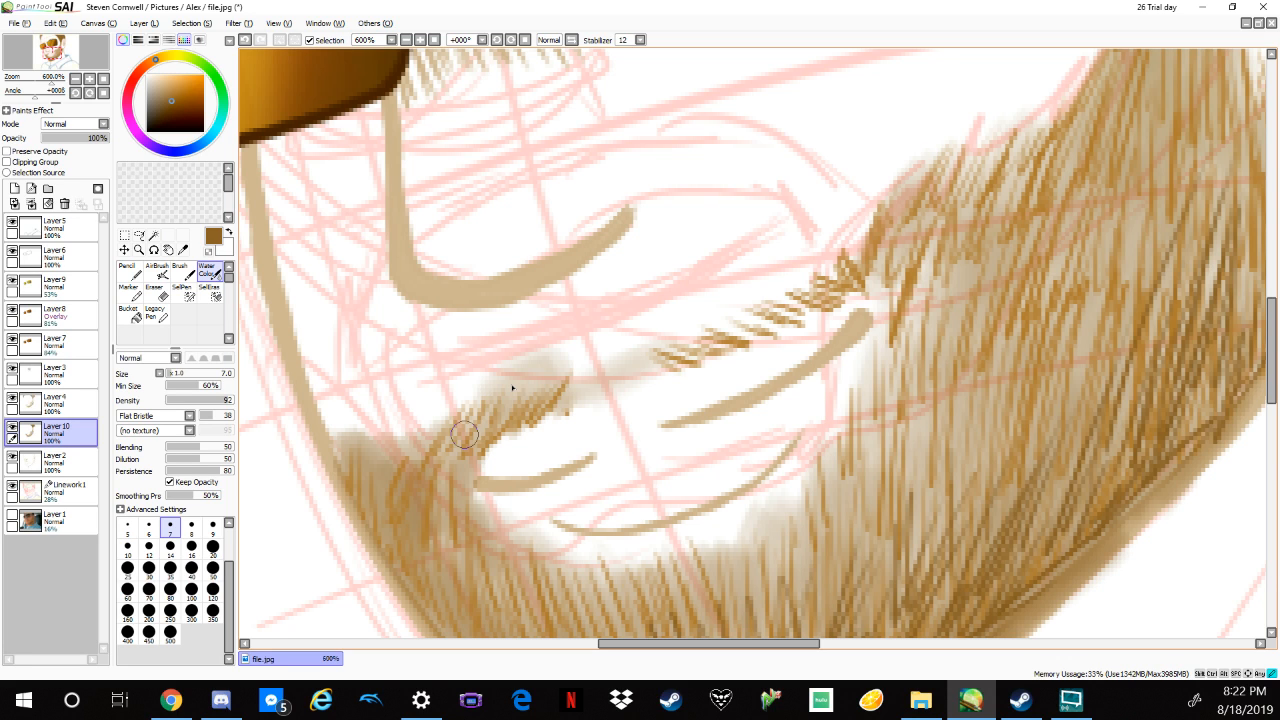
Add a new layer directly above the Linework1 layer for the skin colour.
{"action": "scroll", "coordinate": [486, 416], "scroll_direction": "down", "scroll_amount": 4}
{"action": "left_click", "coordinate": [70, 463]}
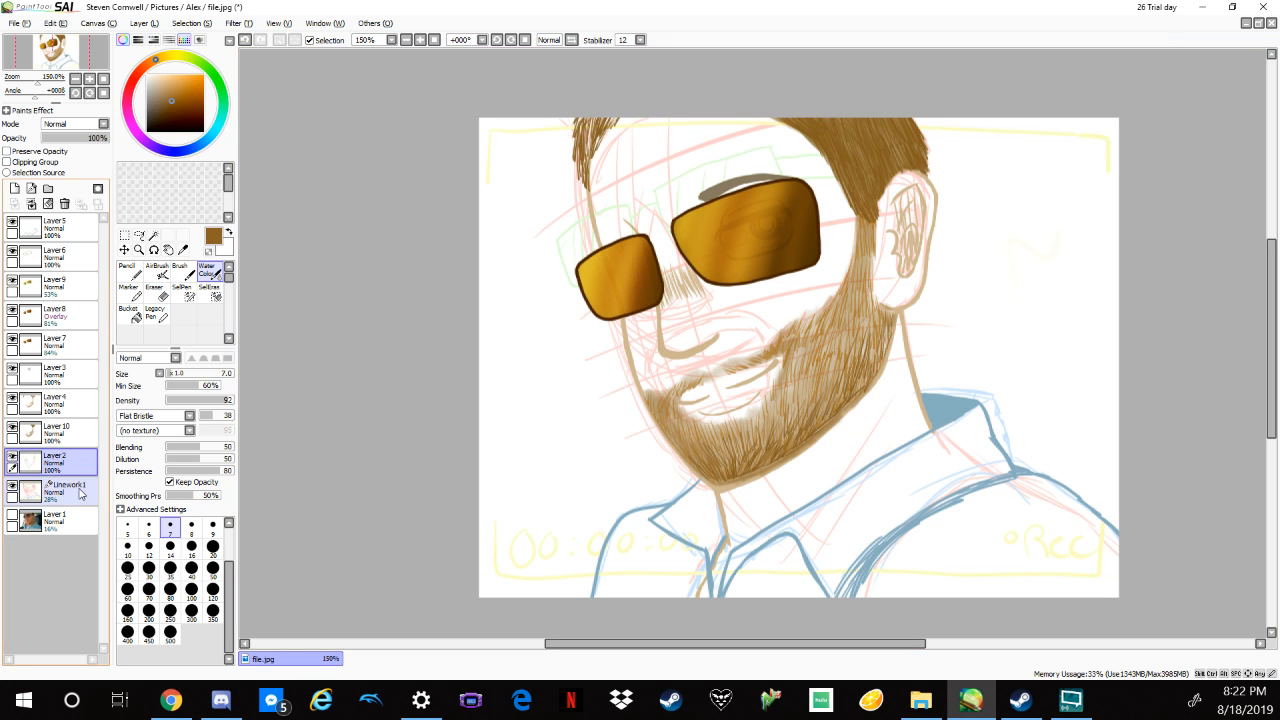
{"action": "left_click", "coordinate": [80, 491]}
{"action": "left_click", "coordinate": [15, 188]}
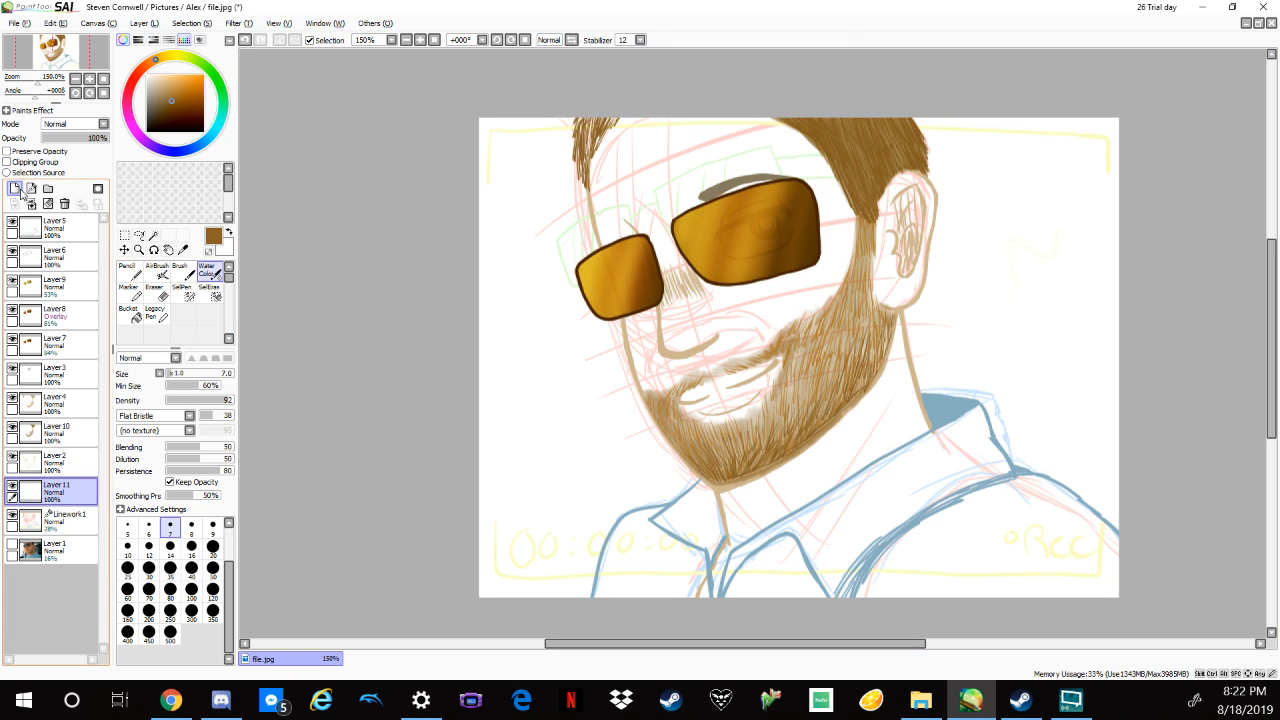
Pick a light tan and block in the skin over the nose, mouth and near cheek with the Pencil at size 80.
{"action": "key", "text": "x"}
{"action": "left_click", "coordinate": [166, 80]}
{"action": "left_click", "coordinate": [164, 78]}
{"action": "left_click", "coordinate": [163, 78]}
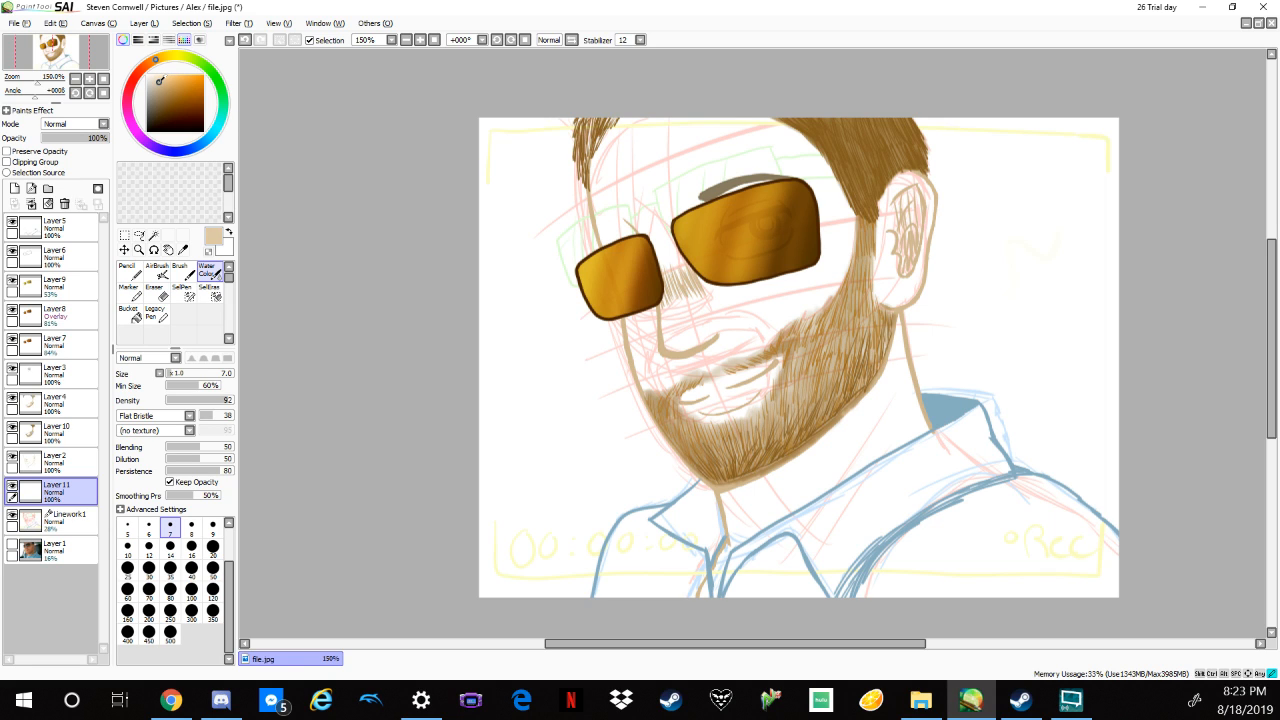
{"action": "left_click", "coordinate": [130, 274]}
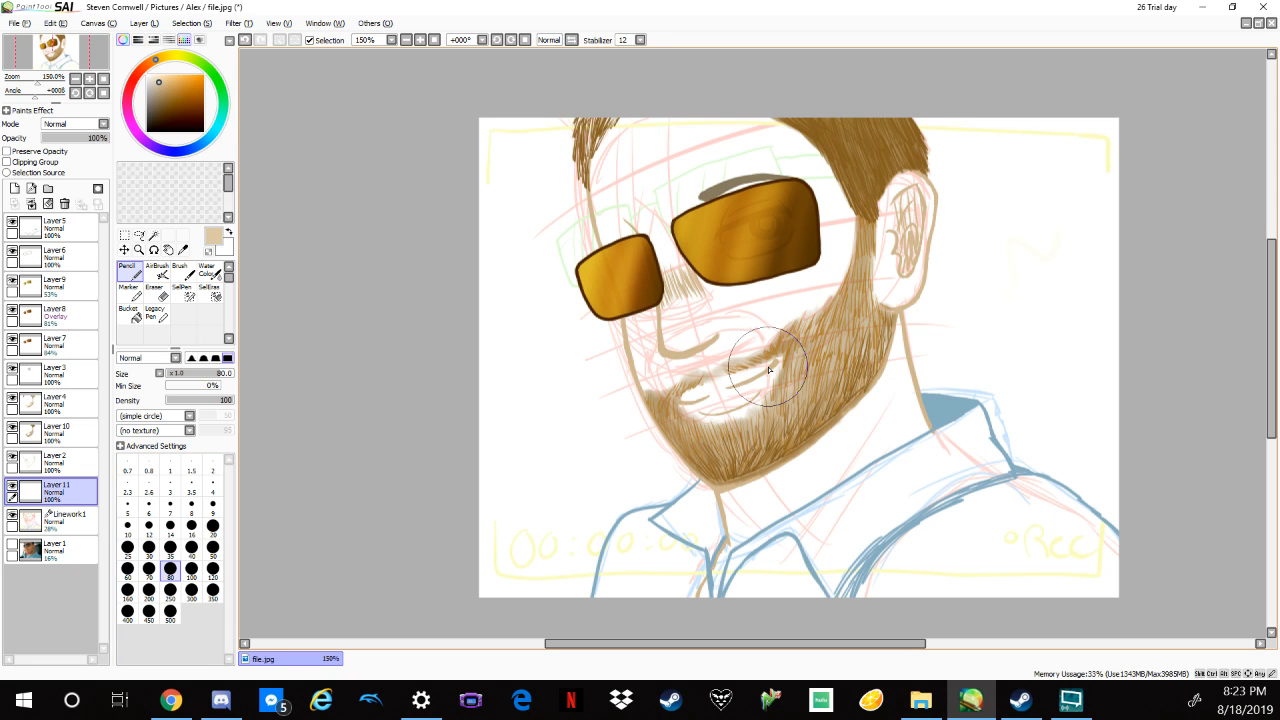
{"action": "mouse_move", "coordinate": [769, 370]}
{"action": "left_mouse_down"}
{"action": "mouse_move", "coordinate": [725, 365]}
{"action": "mouse_move", "coordinate": [791, 340]}
{"action": "mouse_move", "coordinate": [690, 320]}
{"action": "mouse_move", "coordinate": [703, 384]}
{"action": "left_mouse_up"}
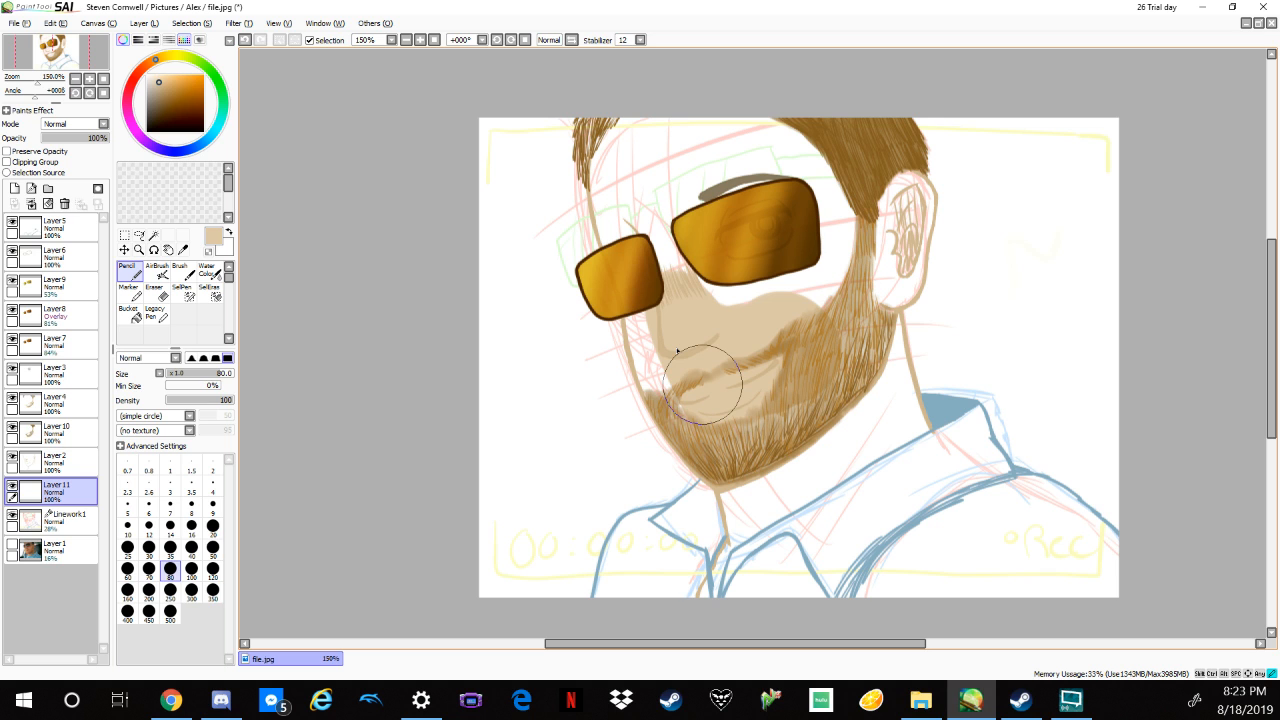
Set the Pencil size to 16 and fill the skin along the far cheek contour between the lens and the beard.
{"action": "left_click", "coordinate": [191, 526]}
{"action": "key", "text": "ctrl+plus"}
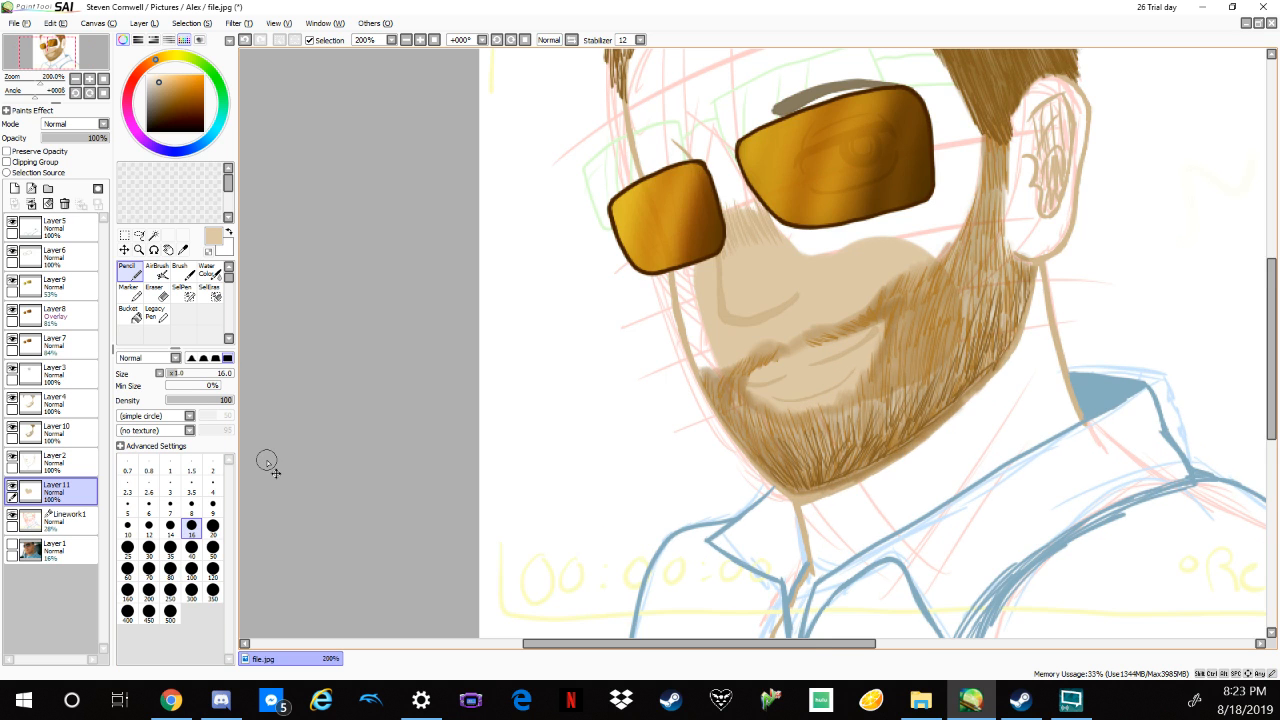
{"action": "key", "text": "ctrl+plus"}
{"action": "key", "text": "ctrl+plus"}
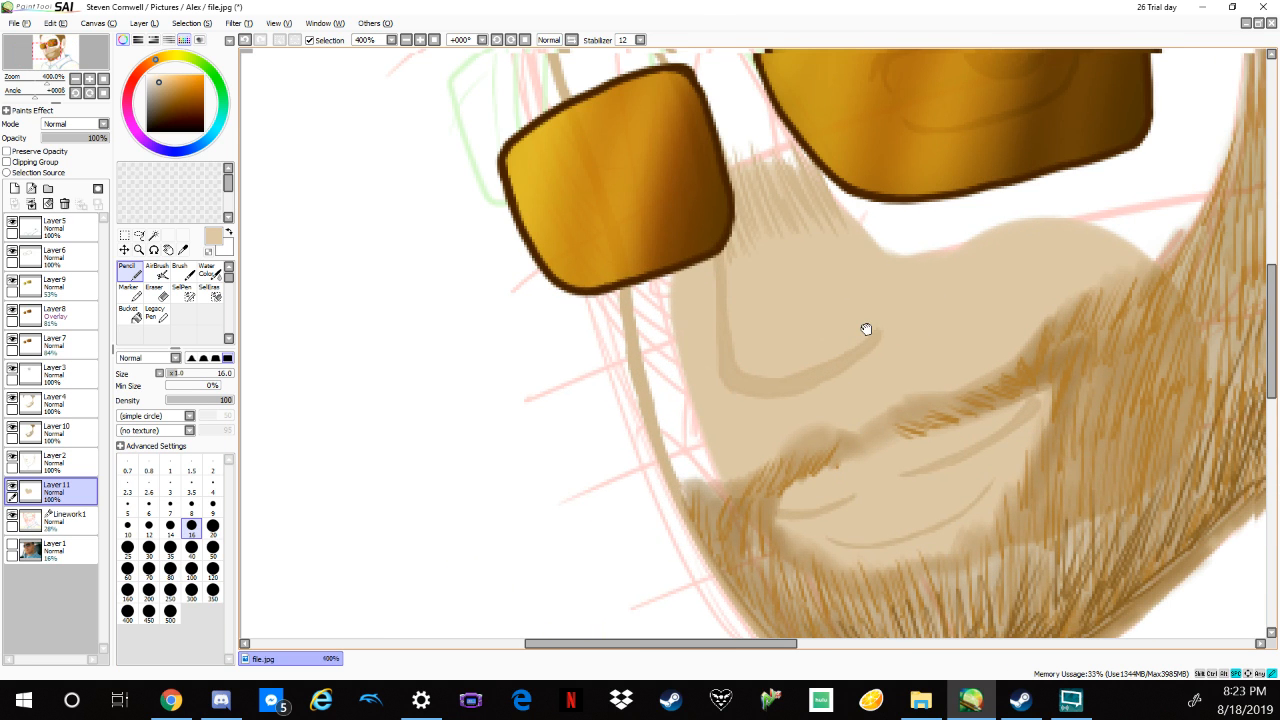
{"action": "mouse_move", "coordinate": [660, 285]}
{"action": "left_mouse_down"}
{"action": "mouse_move", "coordinate": [640, 410]}
{"action": "mouse_move", "coordinate": [674, 229]}
{"action": "left_mouse_up"}
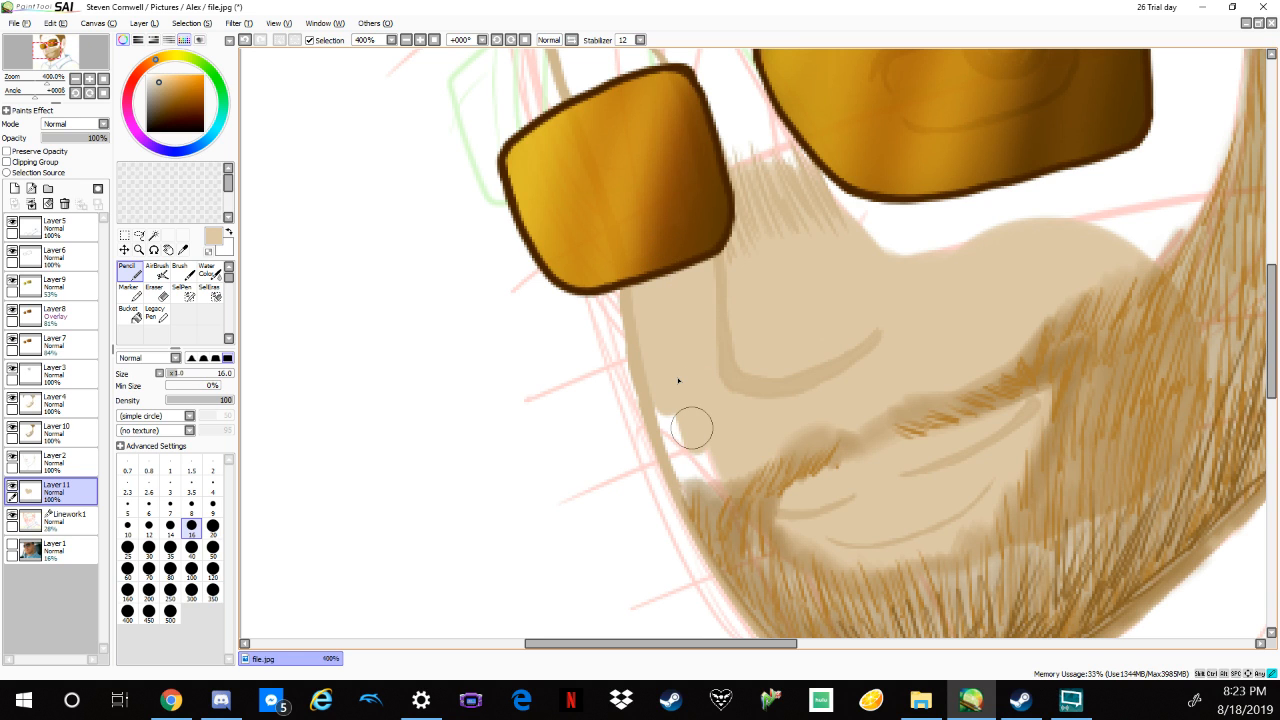
Fill the skin above the far lens, across the nose bridge and just beneath the near lens.
{"action": "scroll", "coordinate": [791, 257], "scroll_direction": "up", "scroll_amount": 3}
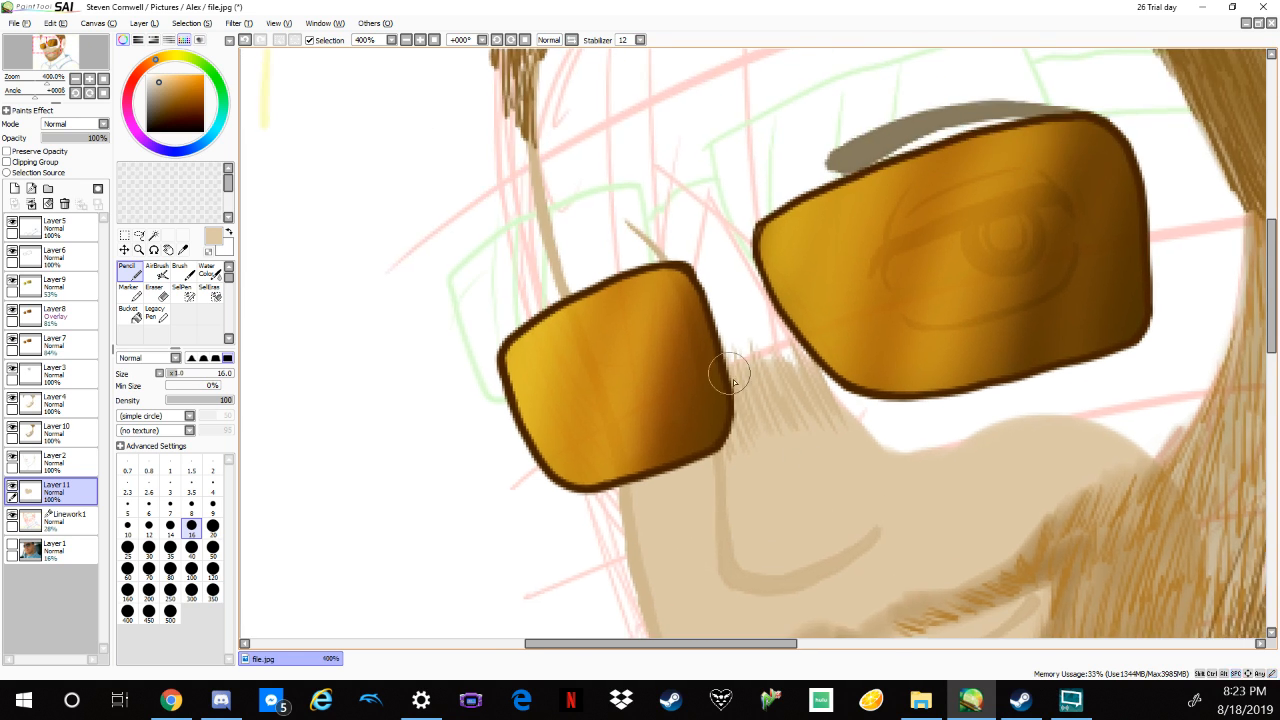
{"action": "left_click_drag", "start_coordinate": [584, 286], "coordinate": [558, 188]}
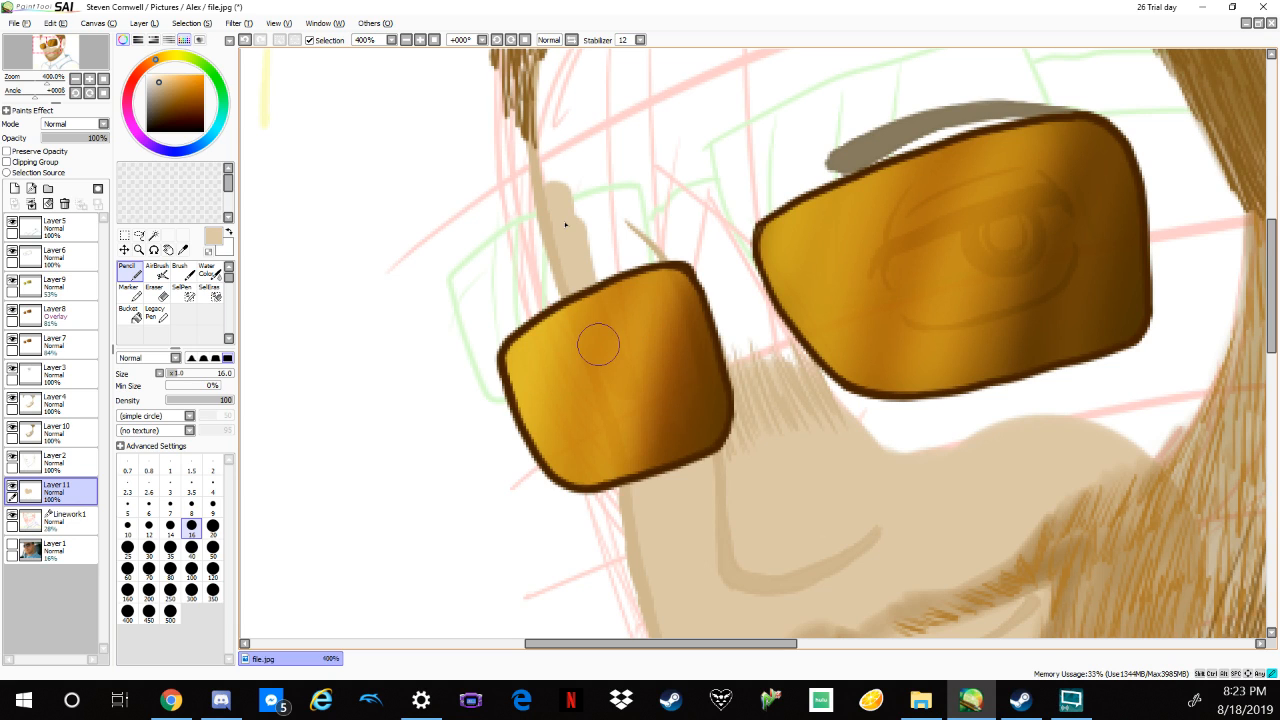
{"action": "left_click_drag", "start_coordinate": [620, 268], "coordinate": [607, 176]}
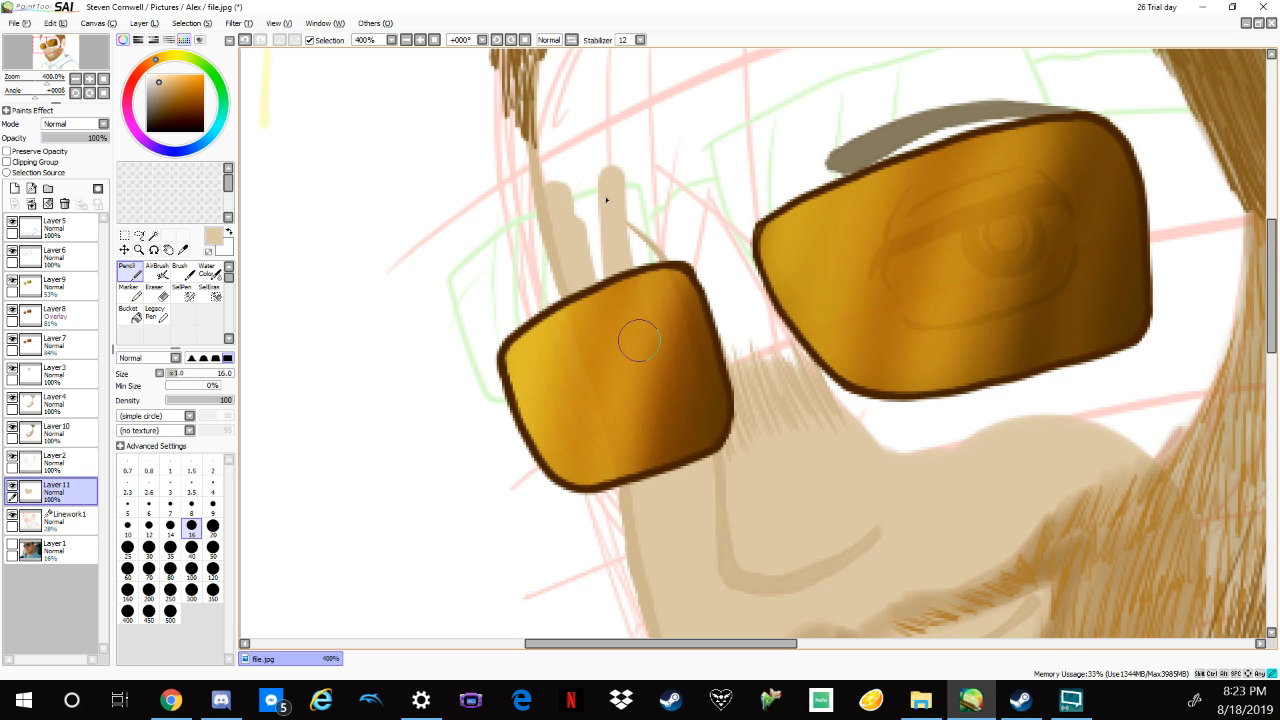
{"action": "left_click_drag", "start_coordinate": [600, 270], "coordinate": [545, 75]}
{"action": "mouse_move", "coordinate": [615, 230]}
{"action": "left_mouse_down"}
{"action": "mouse_move", "coordinate": [607, 104]}
{"action": "mouse_move", "coordinate": [794, 391]}
{"action": "mouse_move", "coordinate": [908, 443]}
{"action": "mouse_move", "coordinate": [857, 403]}
{"action": "mouse_move", "coordinate": [918, 422]}
{"action": "mouse_move", "coordinate": [872, 440]}
{"action": "mouse_move", "coordinate": [689, 420]}
{"action": "mouse_move", "coordinate": [790, 395]}
{"action": "mouse_move", "coordinate": [776, 420]}
{"action": "left_mouse_up"}
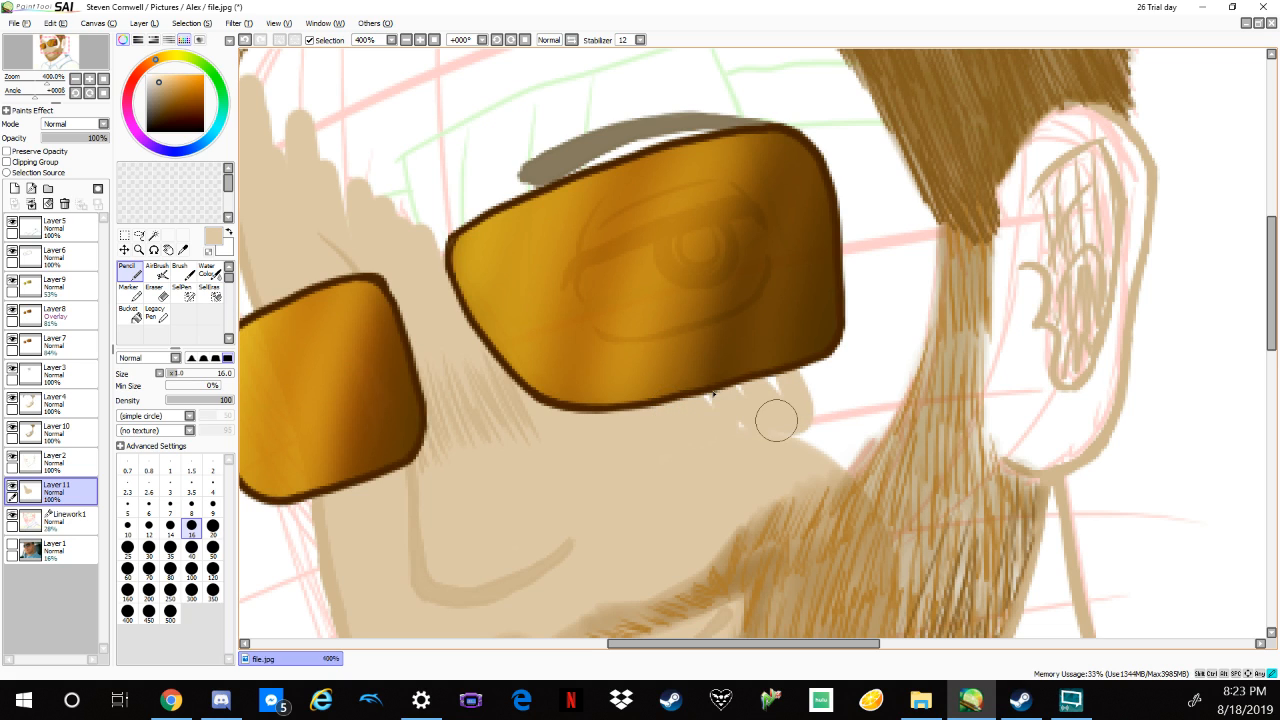
Fill the light tan skin above and beneath the near lens and across the cheek to the sideburn.
{"action": "mouse_move", "coordinate": [512, 188]}
{"action": "left_mouse_down"}
{"action": "mouse_move", "coordinate": [527, 200]}
{"action": "mouse_move", "coordinate": [450, 212]}
{"action": "left_mouse_up"}
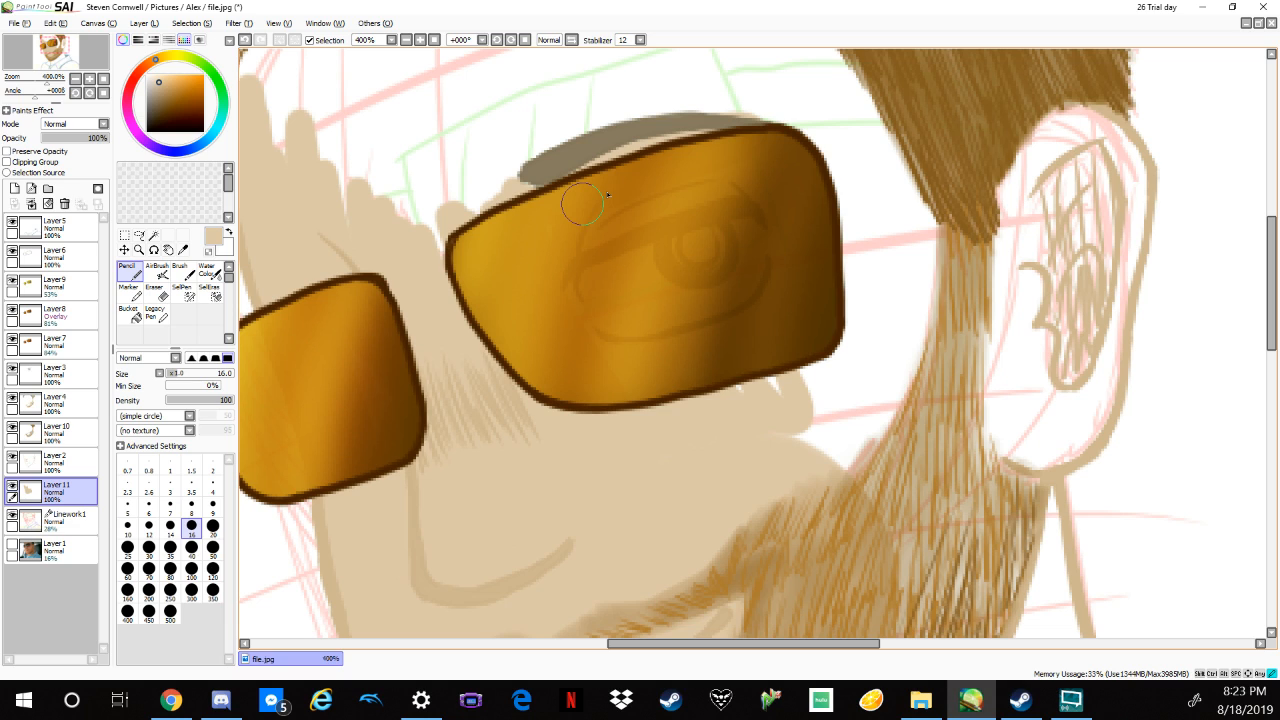
{"action": "left_click_drag", "start_coordinate": [845, 125], "coordinate": [780, 294]}
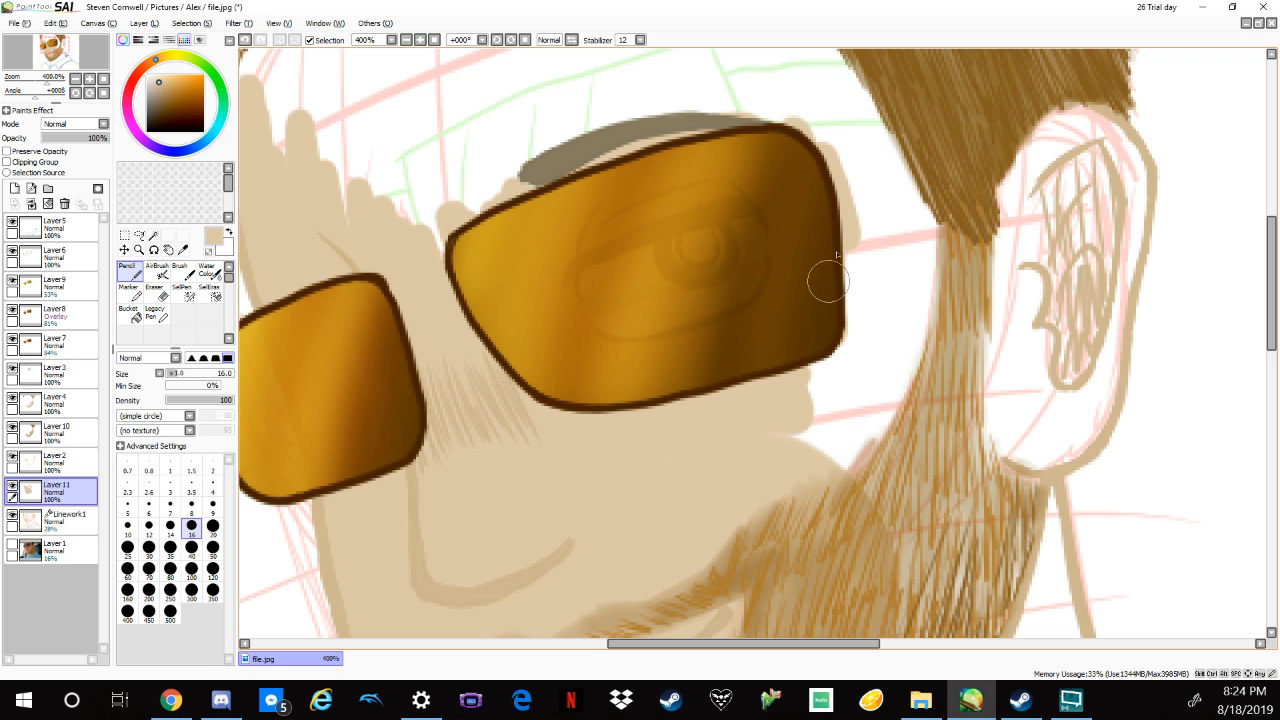
{"action": "mouse_move", "coordinate": [828, 282]}
{"action": "left_mouse_down"}
{"action": "mouse_move", "coordinate": [836, 251]}
{"action": "mouse_move", "coordinate": [805, 454]}
{"action": "mouse_move", "coordinate": [810, 324]}
{"action": "mouse_move", "coordinate": [854, 223]}
{"action": "mouse_move", "coordinate": [856, 354]}
{"action": "mouse_move", "coordinate": [890, 280]}
{"action": "mouse_move", "coordinate": [884, 253]}
{"action": "mouse_move", "coordinate": [890, 375]}
{"action": "left_mouse_up"}
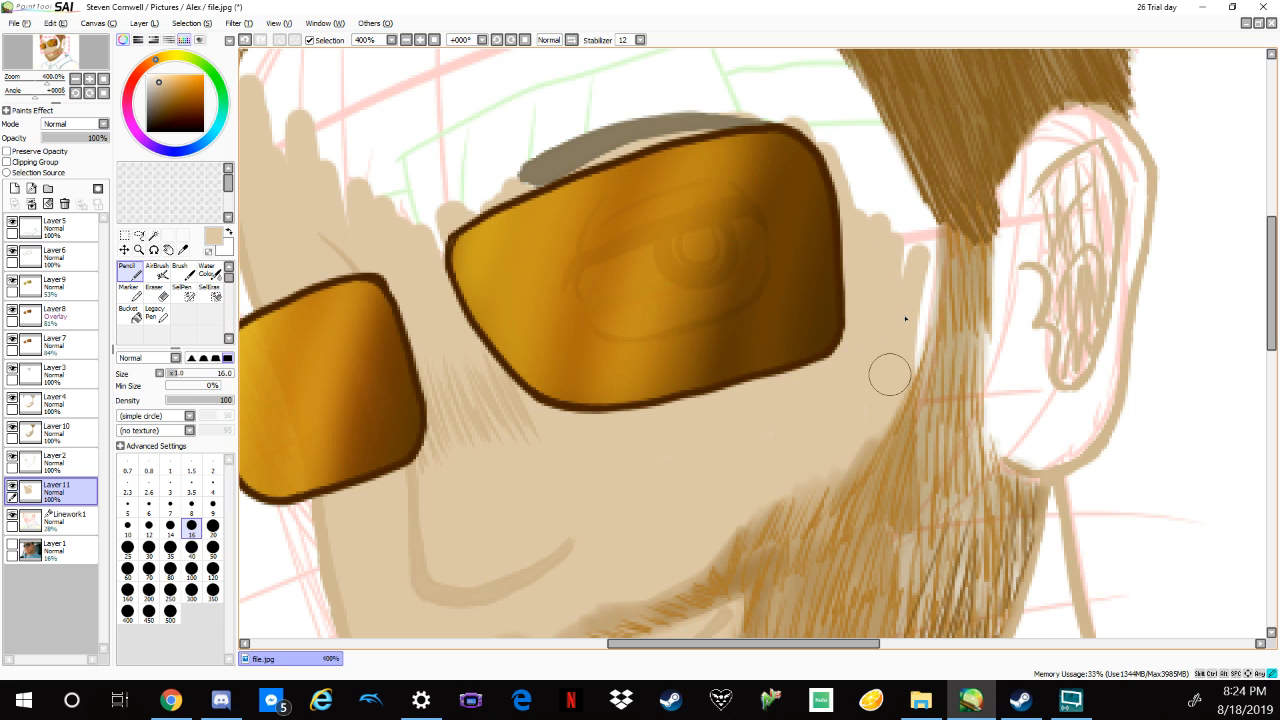
{"action": "key", "text": "ctrl+z"}
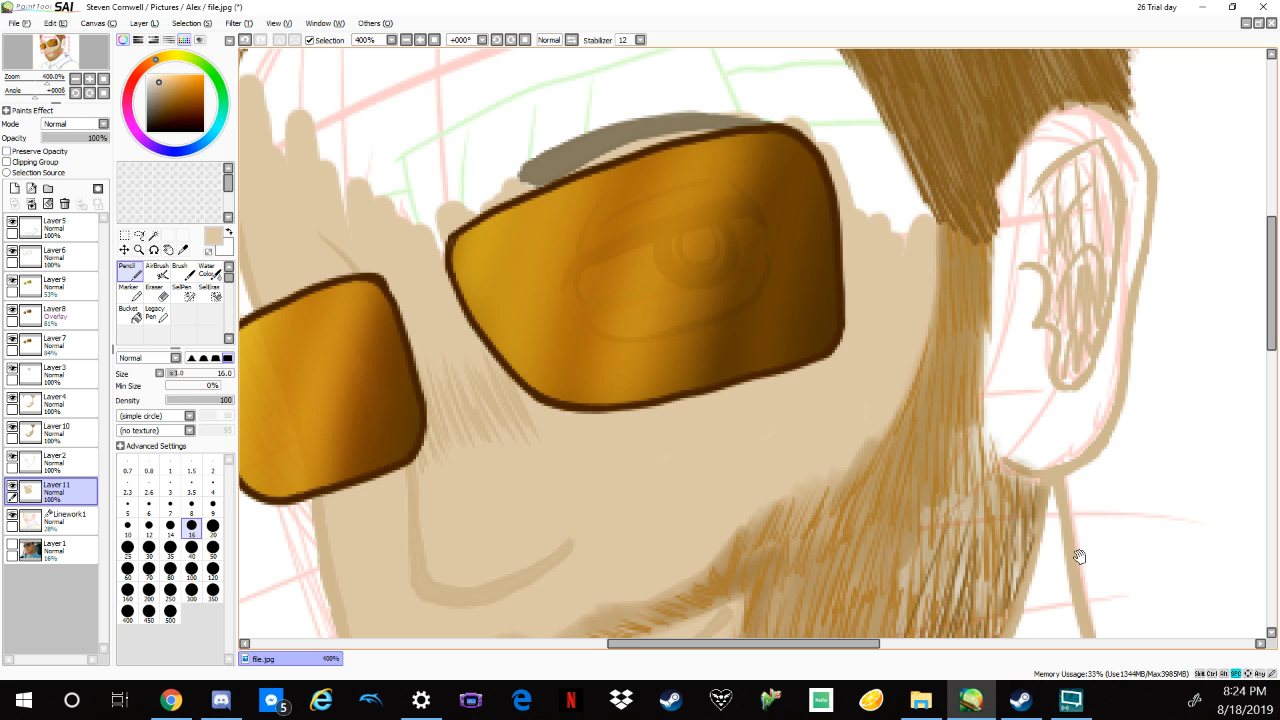
Fill the pale gaps under the beard with the skin tan, from the chin along the jaw to below the ear.
{"action": "left_click_drag", "start_coordinate": [1077, 557], "coordinate": [977, 309]}
{"action": "left_click_drag", "start_coordinate": [830, 483], "coordinate": [860, 373]}
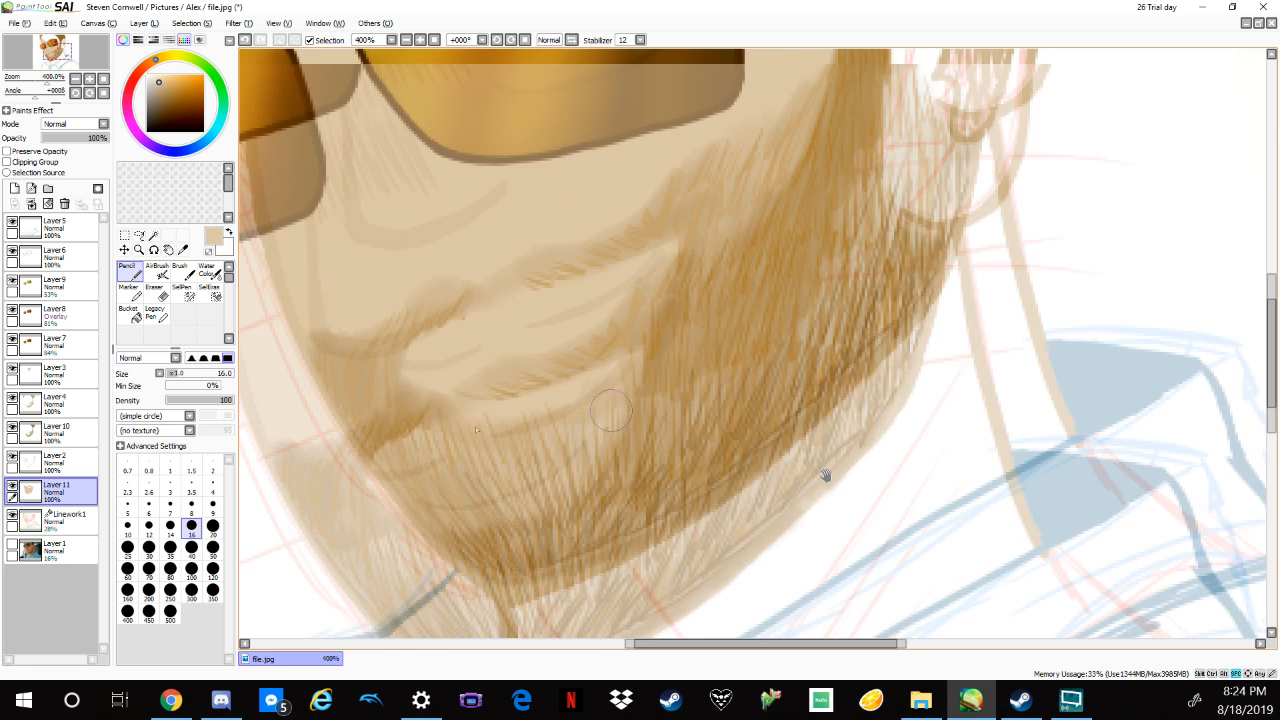
{"action": "mouse_move", "coordinate": [354, 407]}
{"action": "left_mouse_down"}
{"action": "mouse_move", "coordinate": [457, 472]}
{"action": "mouse_move", "coordinate": [500, 572]}
{"action": "mouse_move", "coordinate": [570, 555]}
{"action": "mouse_move", "coordinate": [480, 462]}
{"action": "left_mouse_up"}
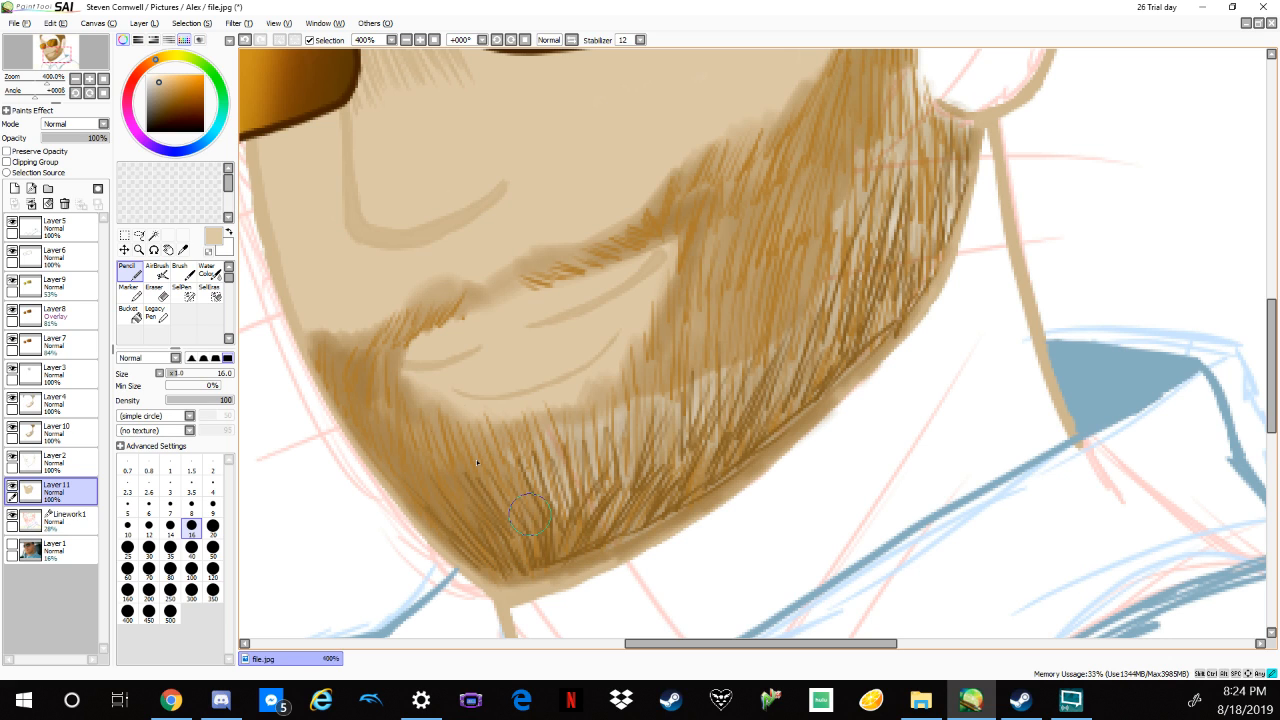
{"action": "left_click_drag", "start_coordinate": [530, 525], "coordinate": [620, 400]}
{"action": "left_click_drag", "start_coordinate": [660, 485], "coordinate": [677, 455]}
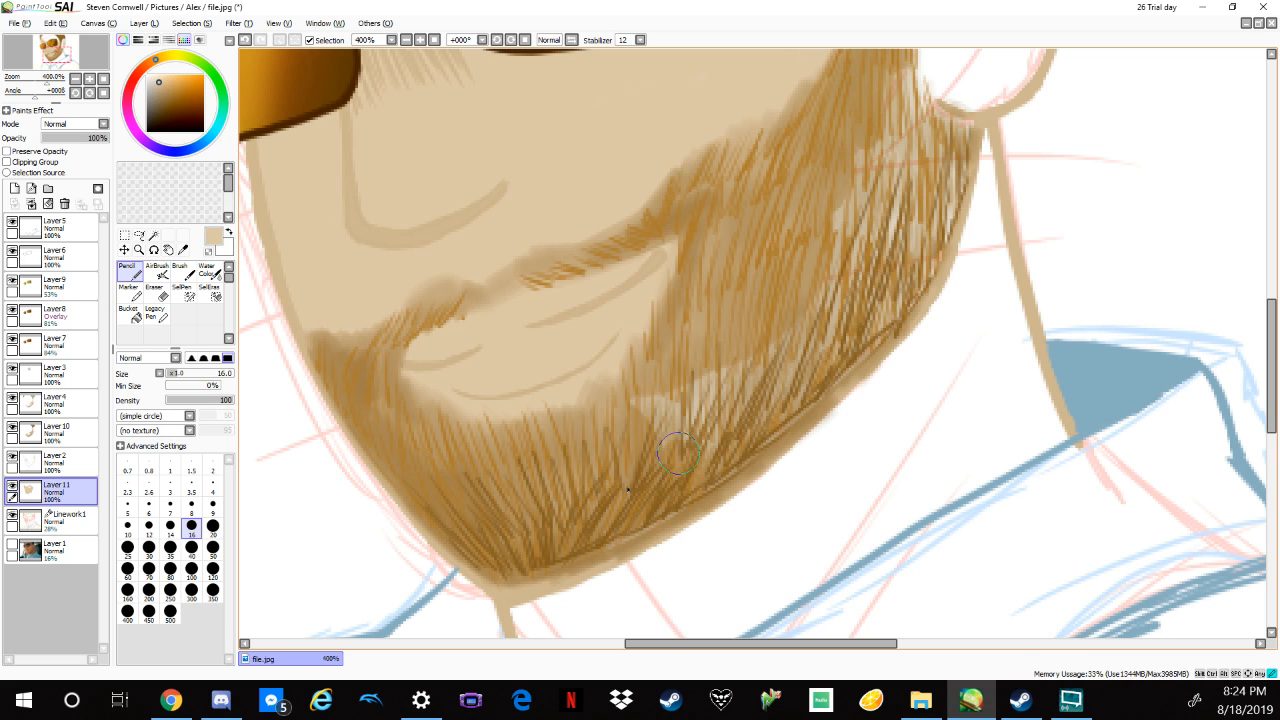
{"action": "left_click_drag", "start_coordinate": [768, 440], "coordinate": [795, 390]}
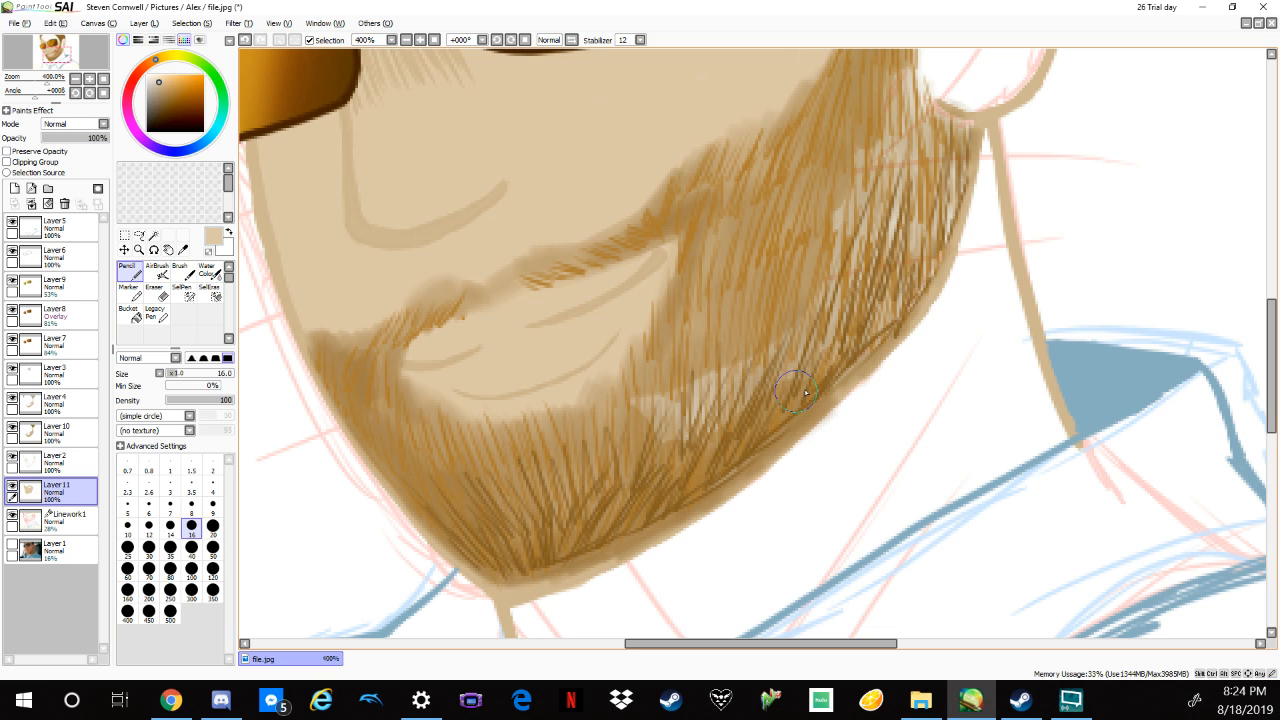
{"action": "left_click_drag", "start_coordinate": [806, 392], "coordinate": [930, 140]}
{"action": "left_click_drag", "start_coordinate": [885, 260], "coordinate": [945, 165]}
{"action": "left_click_drag", "start_coordinate": [895, 300], "coordinate": [962, 155]}
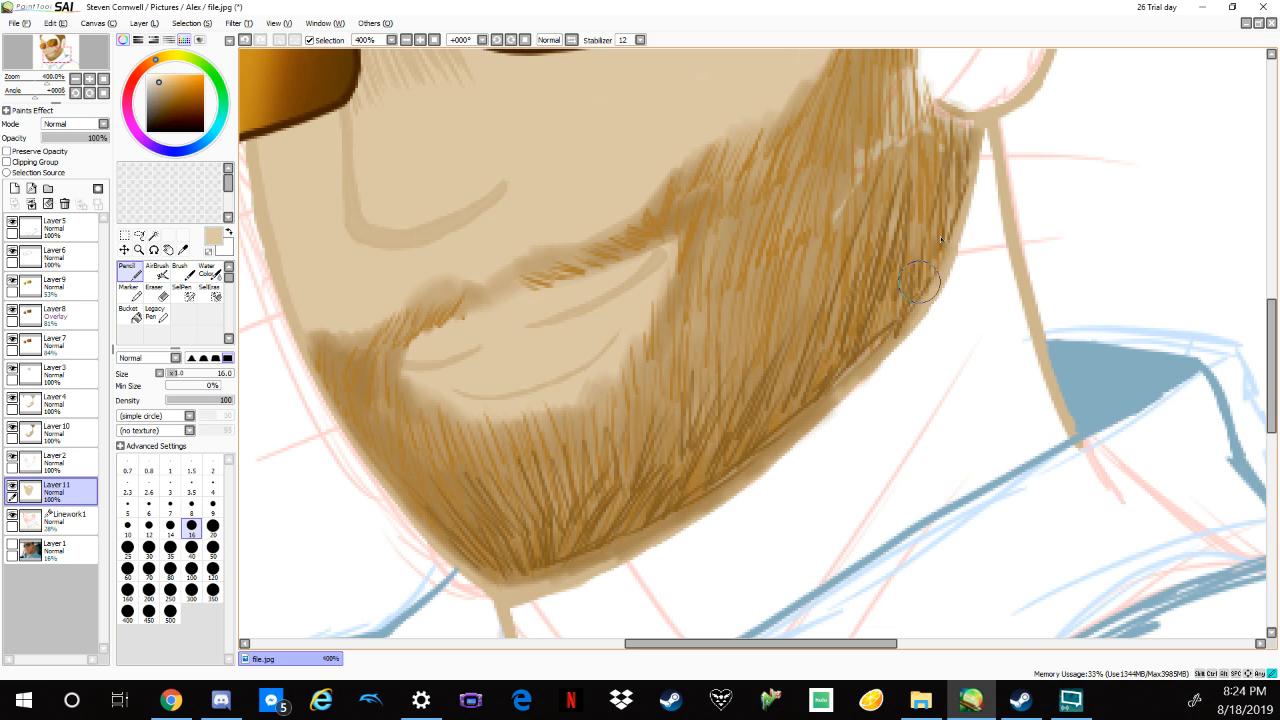
{"action": "left_click_drag", "start_coordinate": [825, 398], "coordinate": [868, 348]}
Fill the whole ear with the skin tan, from the lobe to the upper rim beneath the hair.
{"action": "left_click_drag", "start_coordinate": [1057, 155], "coordinate": [846, 423]}
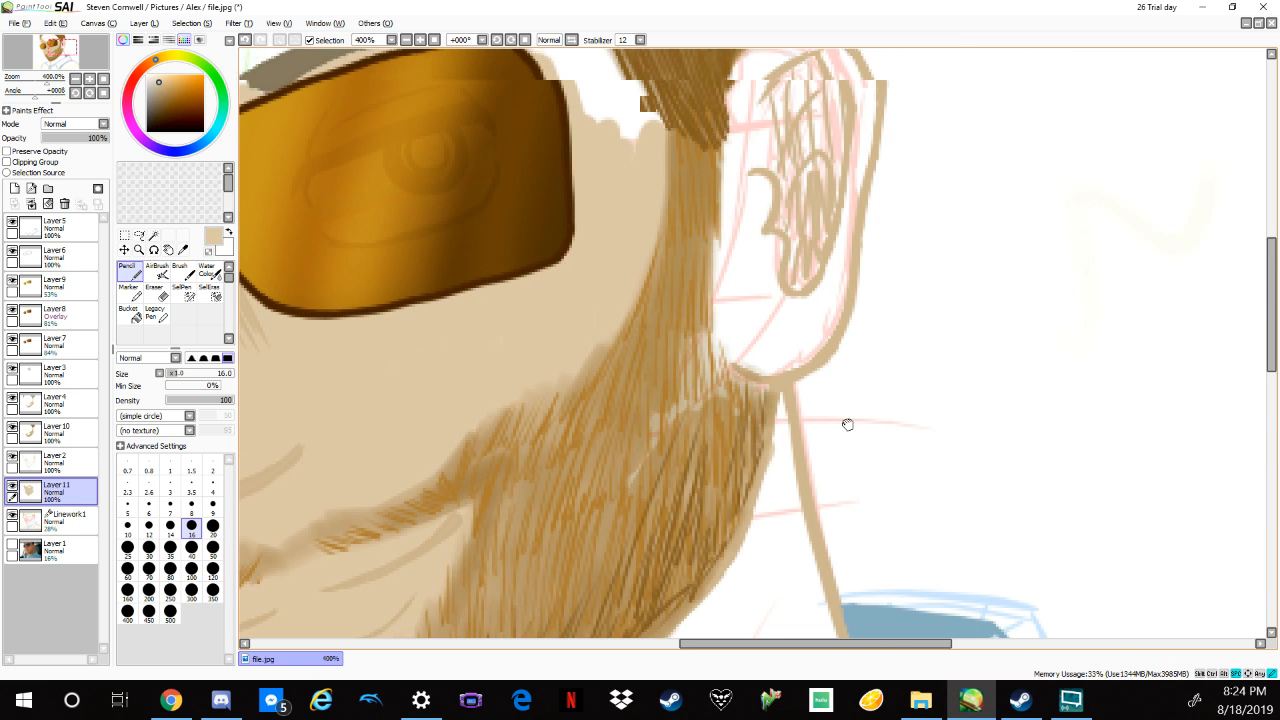
{"action": "left_click_drag", "start_coordinate": [848, 424], "coordinate": [836, 430]}
{"action": "mouse_move", "coordinate": [722, 262]}
{"action": "left_mouse_down"}
{"action": "mouse_move", "coordinate": [774, 357]}
{"action": "mouse_move", "coordinate": [735, 268]}
{"action": "left_mouse_up"}
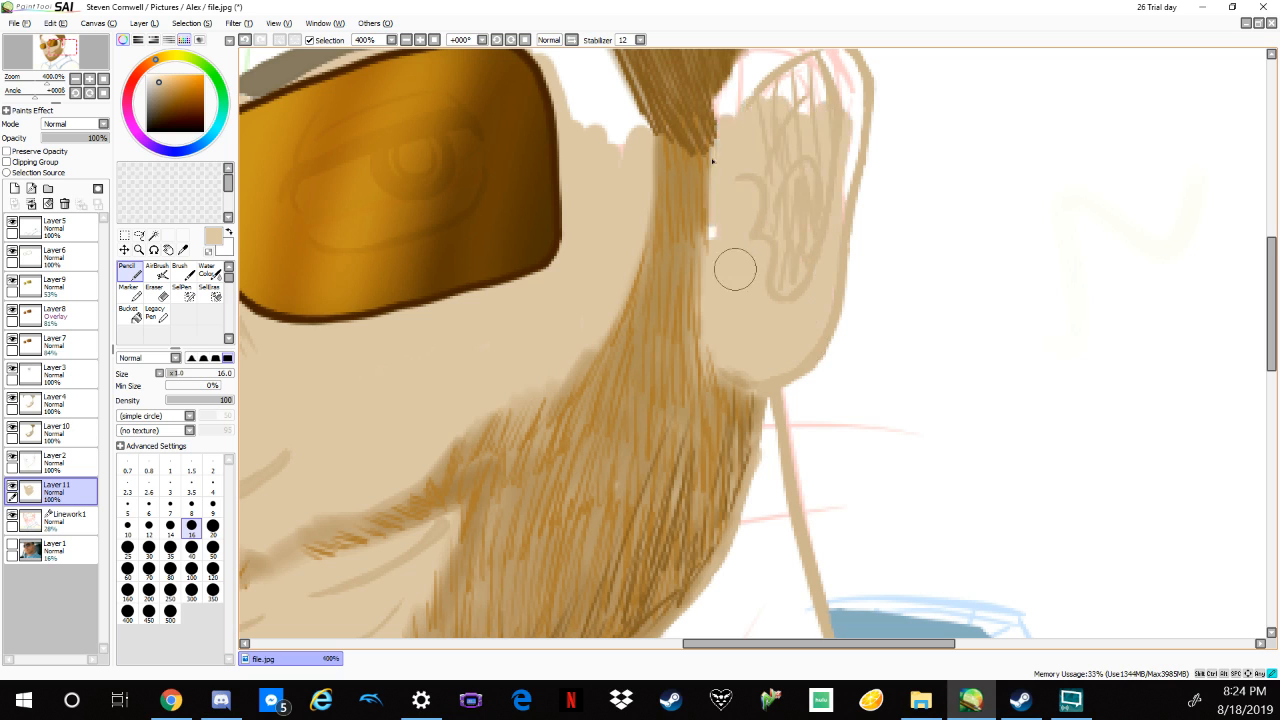
{"action": "scroll", "coordinate": [974, 417], "scroll_direction": "up", "scroll_amount": 2}
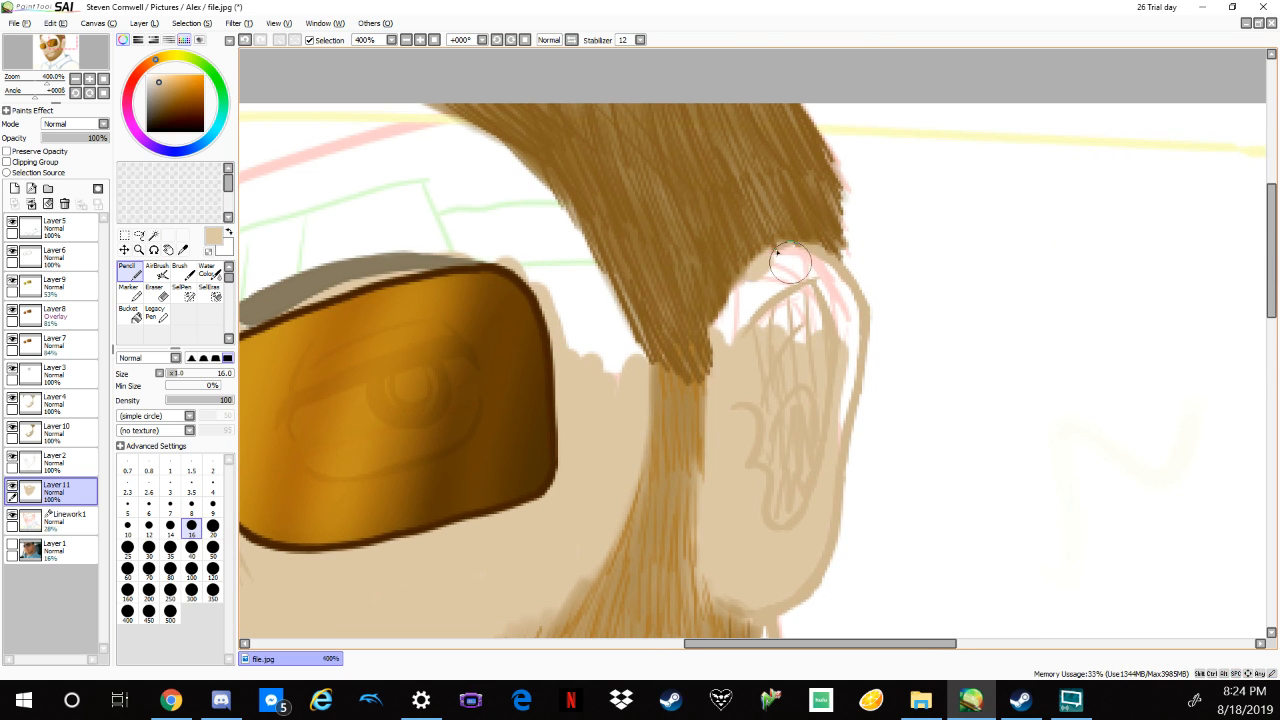
{"action": "mouse_move", "coordinate": [777, 252]}
{"action": "left_mouse_down"}
{"action": "mouse_move", "coordinate": [748, 306]}
{"action": "mouse_move", "coordinate": [826, 289]}
{"action": "mouse_move", "coordinate": [846, 335]}
{"action": "mouse_move", "coordinate": [808, 294]}
{"action": "left_mouse_up"}
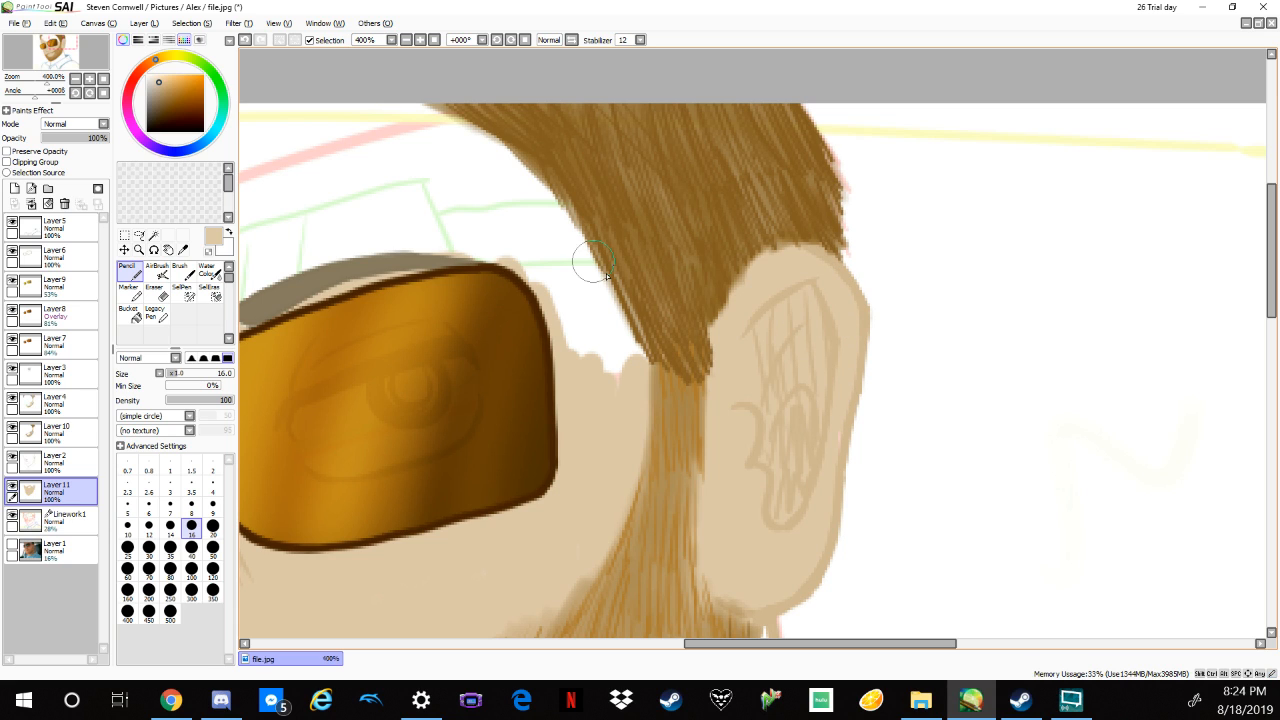
Fill the temple skin between the near lens and the hair, following the hairline towards the upper forehead.
{"action": "mouse_move", "coordinate": [594, 262]}
{"action": "left_mouse_down"}
{"action": "mouse_move", "coordinate": [645, 358]}
{"action": "mouse_move", "coordinate": [520, 280]}
{"action": "mouse_move", "coordinate": [500, 238]}
{"action": "mouse_move", "coordinate": [555, 274]}
{"action": "mouse_move", "coordinate": [470, 161]}
{"action": "mouse_move", "coordinate": [555, 225]}
{"action": "left_mouse_up"}
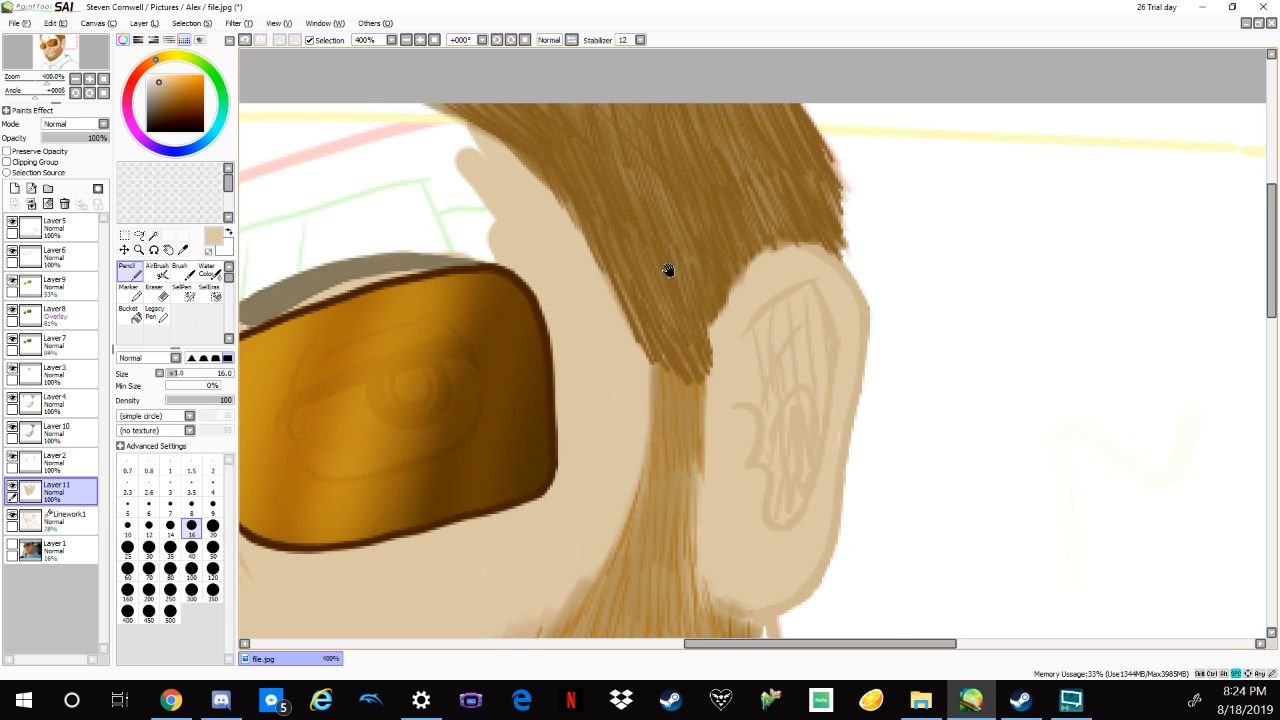
{"action": "left_click_drag", "start_coordinate": [634, 245], "coordinate": [816, 400]}
{"action": "mouse_move", "coordinate": [848, 510]}
{"action": "left_mouse_down"}
{"action": "mouse_move", "coordinate": [872, 456]}
{"action": "mouse_move", "coordinate": [850, 360]}
{"action": "mouse_move", "coordinate": [789, 411]}
{"action": "left_mouse_up"}
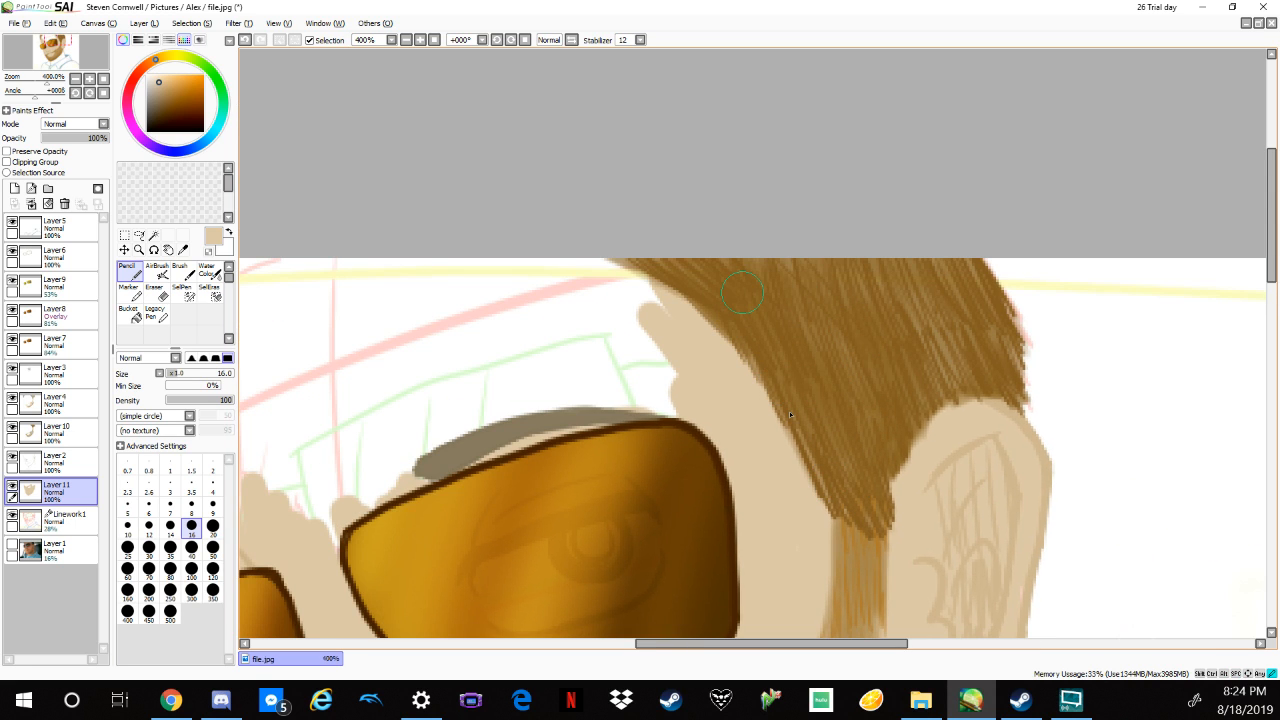
{"action": "left_click_drag", "start_coordinate": [660, 305], "coordinate": [622, 262]}
{"action": "mouse_move", "coordinate": [978, 386]}
{"action": "left_mouse_down"}
{"action": "mouse_move", "coordinate": [975, 320]}
{"action": "mouse_move", "coordinate": [849, 254]}
{"action": "left_mouse_up"}
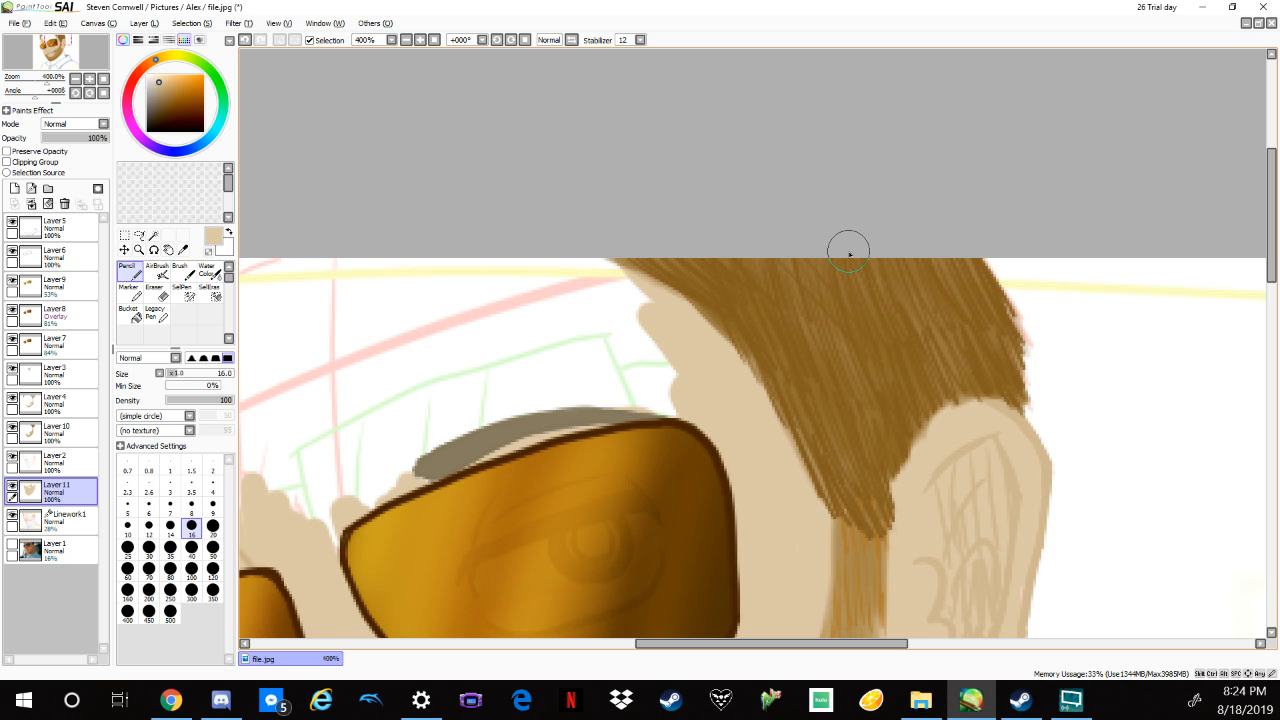
Fill the forehead with the skin tan from the far hairline across to the near temple, down to both lenses.
{"action": "left_click_drag", "start_coordinate": [718, 408], "coordinate": [1126, 322]}
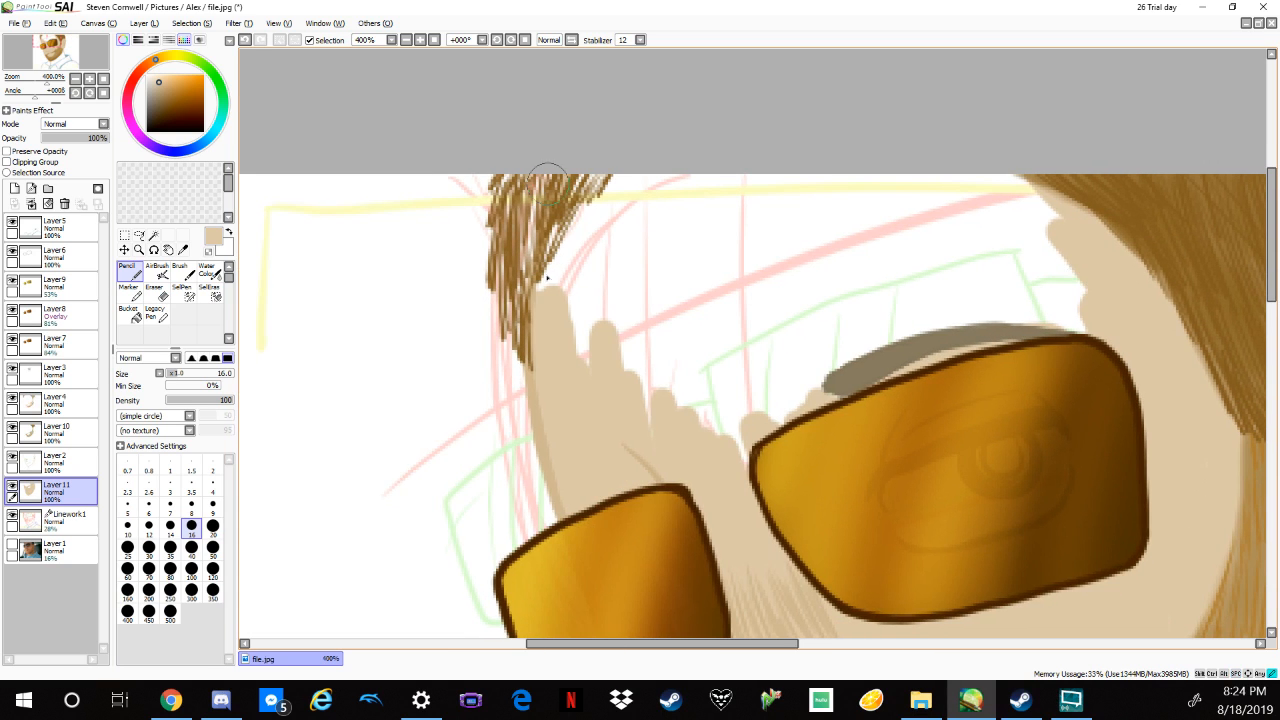
{"action": "mouse_move", "coordinate": [548, 178]}
{"action": "left_mouse_down"}
{"action": "mouse_move", "coordinate": [571, 191]}
{"action": "mouse_move", "coordinate": [578, 233]}
{"action": "left_mouse_up"}
{"action": "left_click_drag", "start_coordinate": [520, 280], "coordinate": [528, 215]}
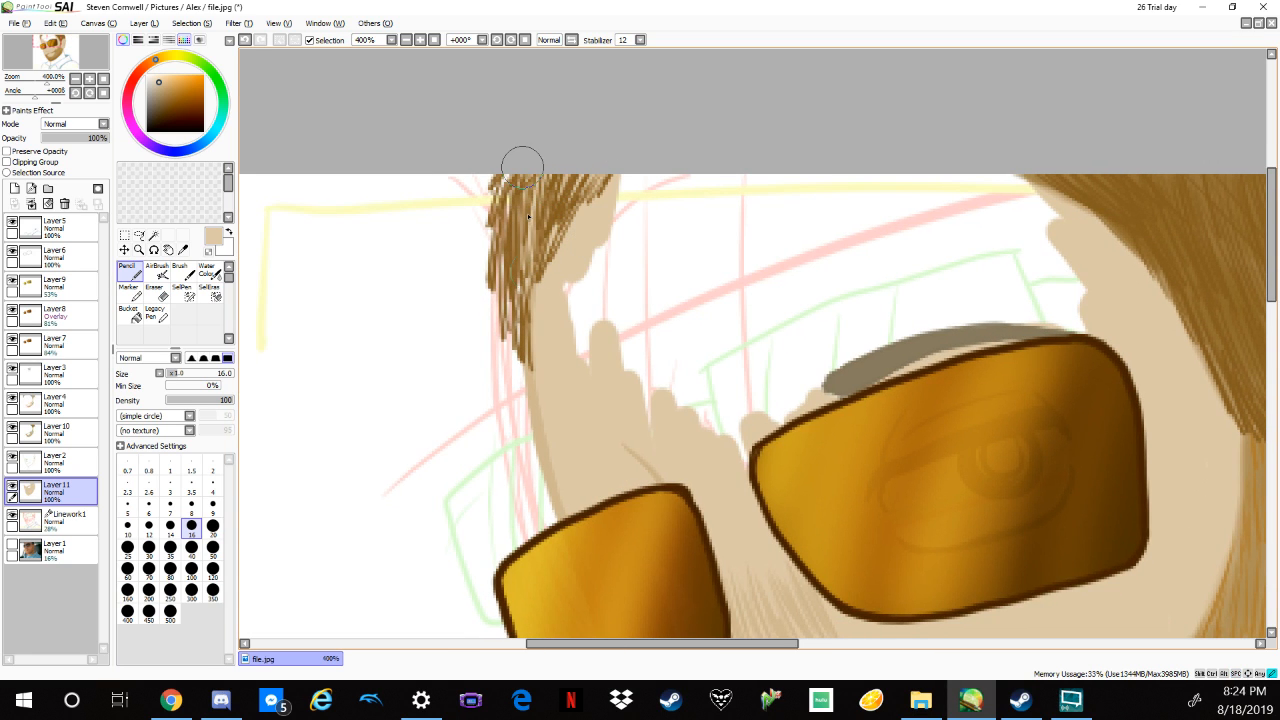
{"action": "mouse_move", "coordinate": [520, 278]}
{"action": "left_mouse_down"}
{"action": "mouse_move", "coordinate": [530, 335]}
{"action": "mouse_move", "coordinate": [649, 320]}
{"action": "left_mouse_up"}
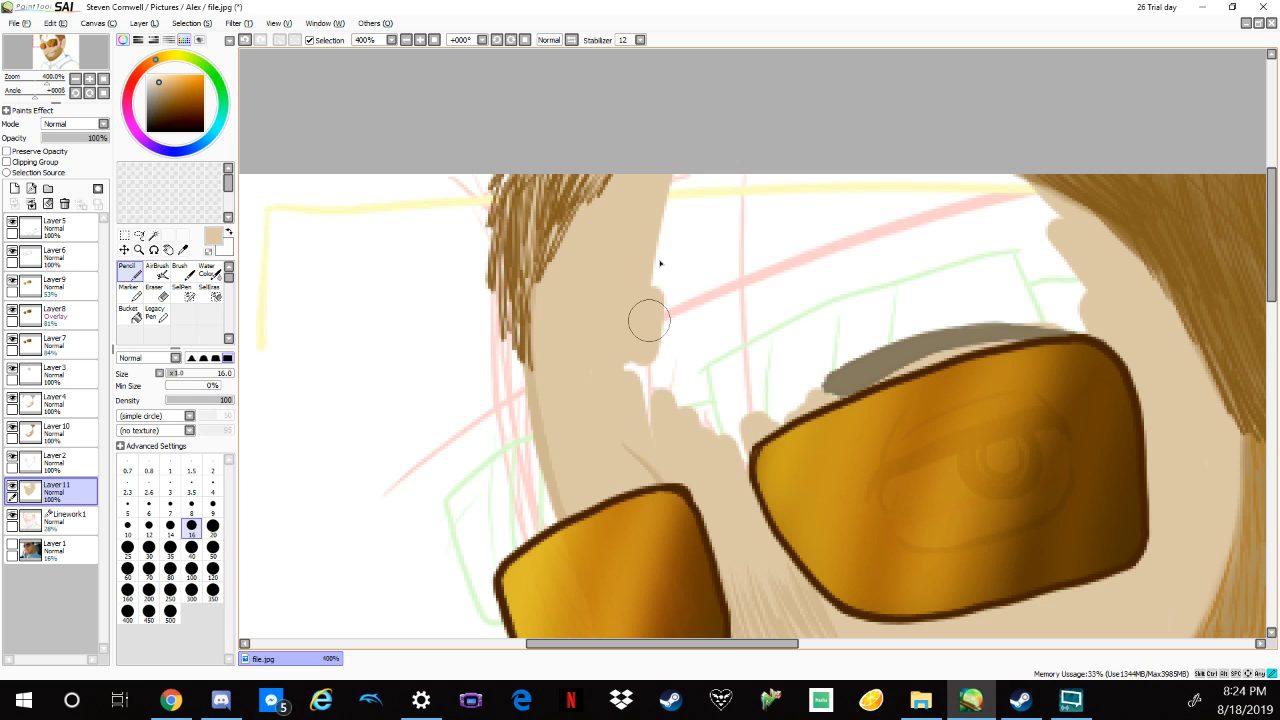
{"action": "left_click_drag", "start_coordinate": [649, 320], "coordinate": [960, 260]}
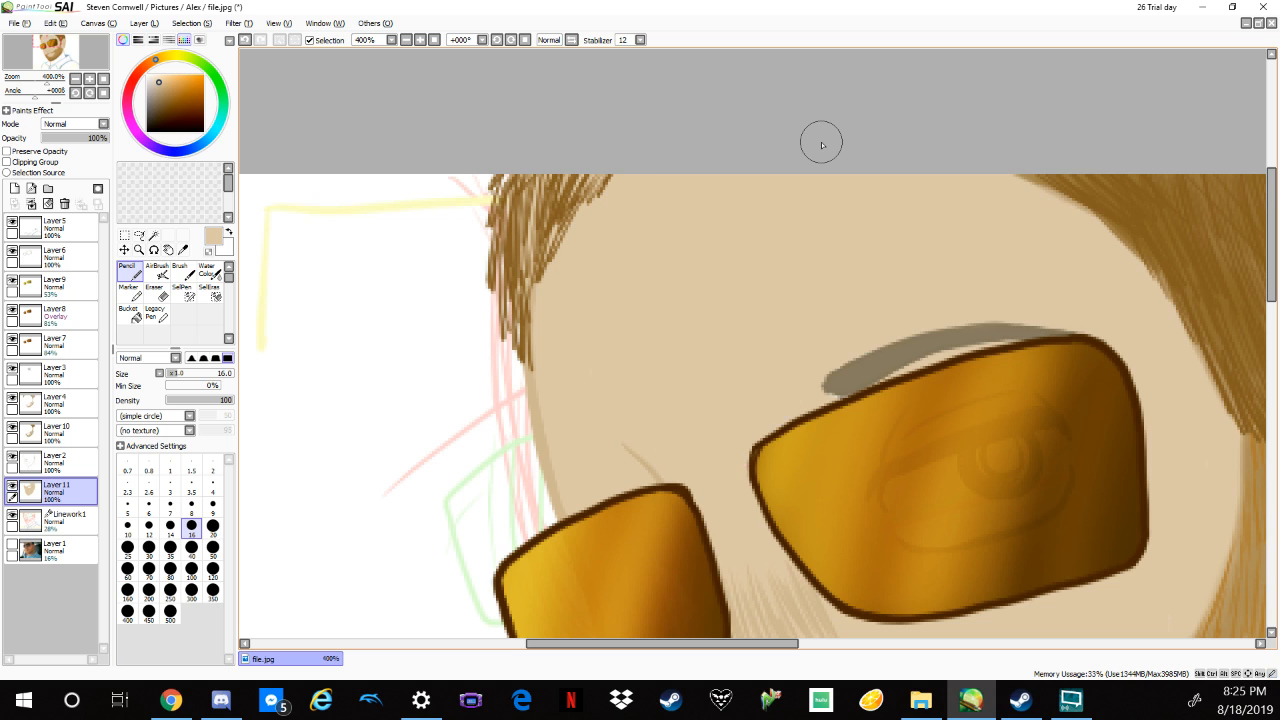
Fill the base of the neck with the skin tan inside the shirt opening and along the near collar line.
{"action": "scroll", "coordinate": [821, 144], "scroll_direction": "down", "scroll_amount": 2}
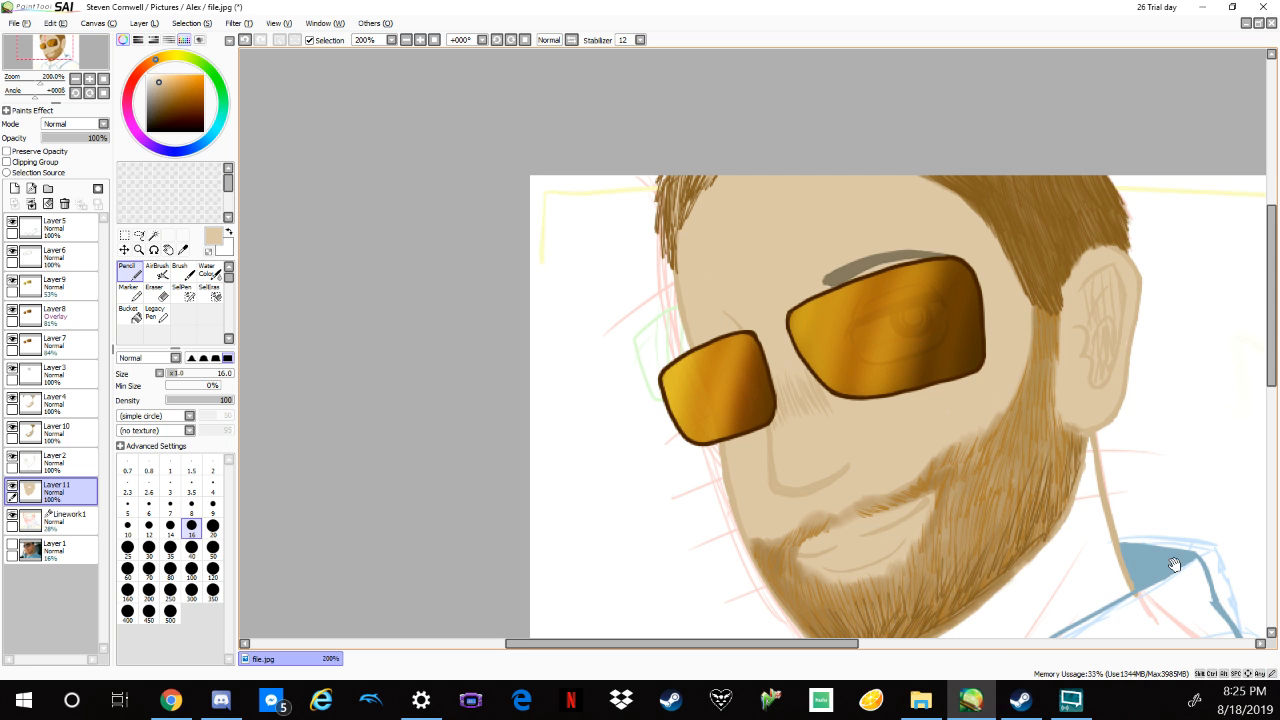
{"action": "left_click_drag", "start_coordinate": [1113, 483], "coordinate": [960, 293]}
{"action": "scroll", "coordinate": [894, 449], "scroll_direction": "up", "scroll_amount": 2}
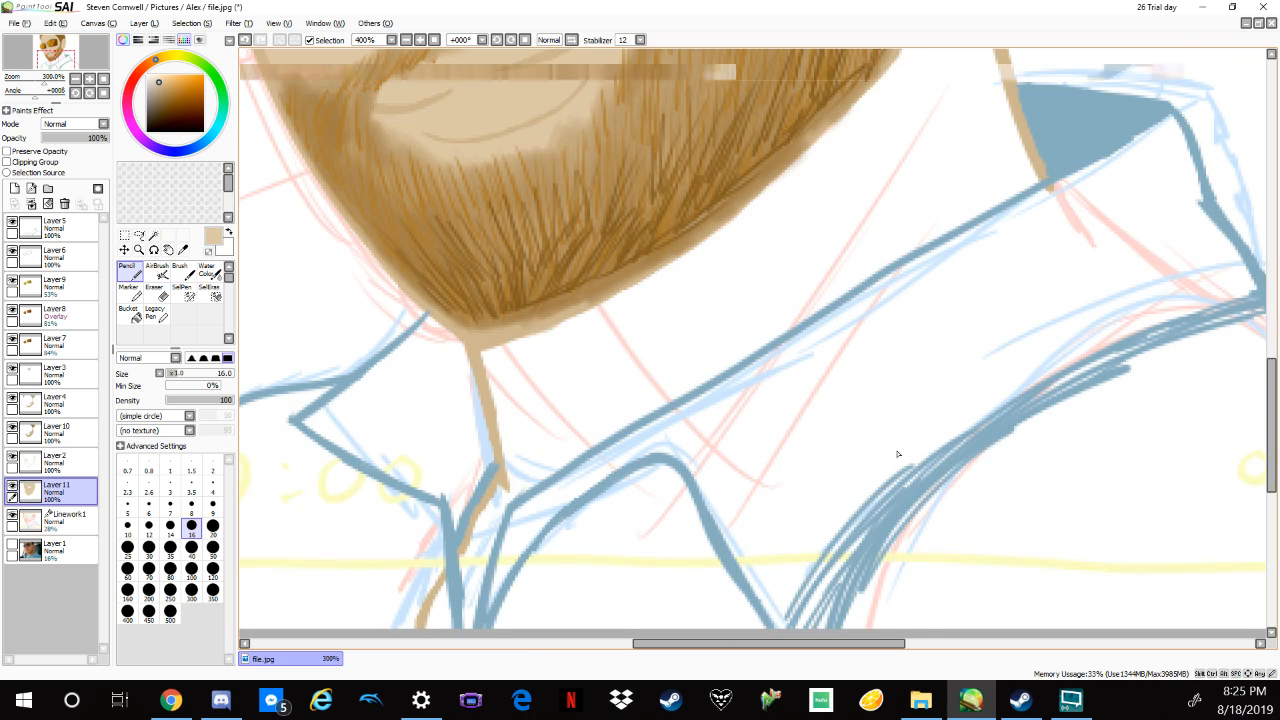
{"action": "scroll", "coordinate": [897, 454], "scroll_direction": "up", "scroll_amount": 2}
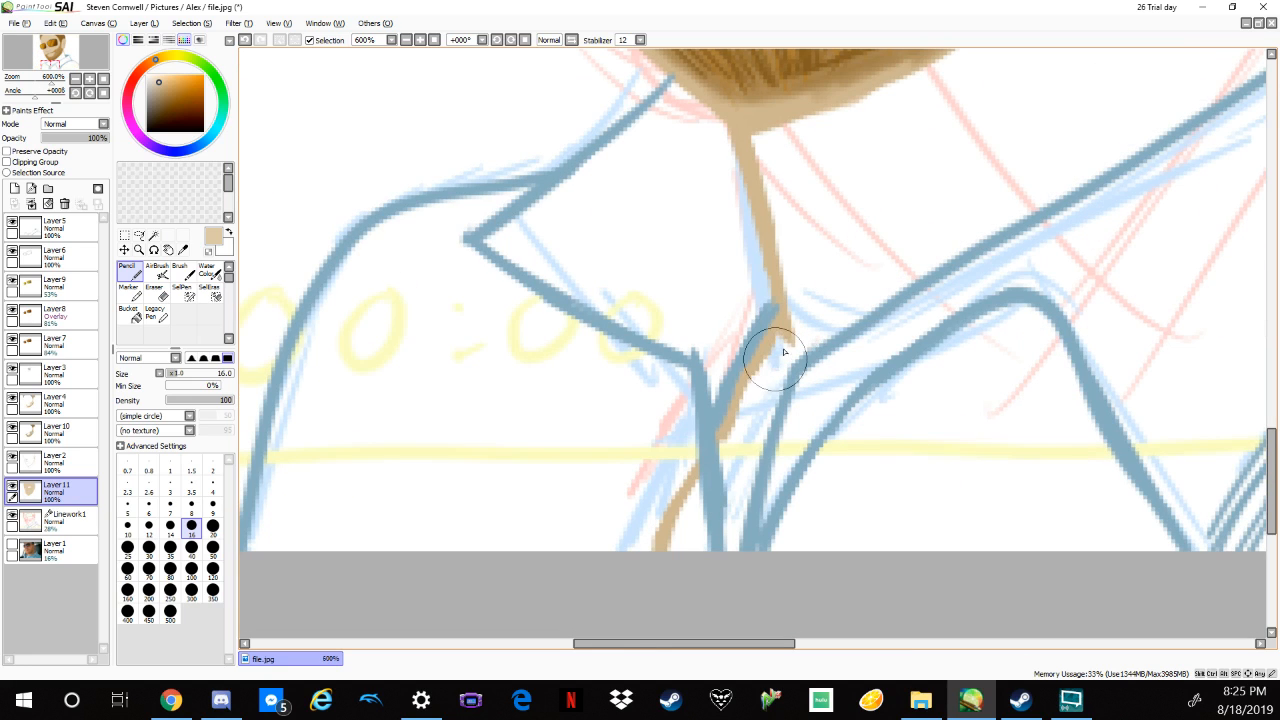
{"action": "mouse_move", "coordinate": [782, 336]}
{"action": "left_mouse_down"}
{"action": "mouse_move", "coordinate": [749, 382]}
{"action": "mouse_move", "coordinate": [742, 432]}
{"action": "mouse_move", "coordinate": [773, 350]}
{"action": "mouse_move", "coordinate": [761, 424]}
{"action": "mouse_move", "coordinate": [772, 374]}
{"action": "mouse_move", "coordinate": [928, 237]}
{"action": "left_mouse_up"}
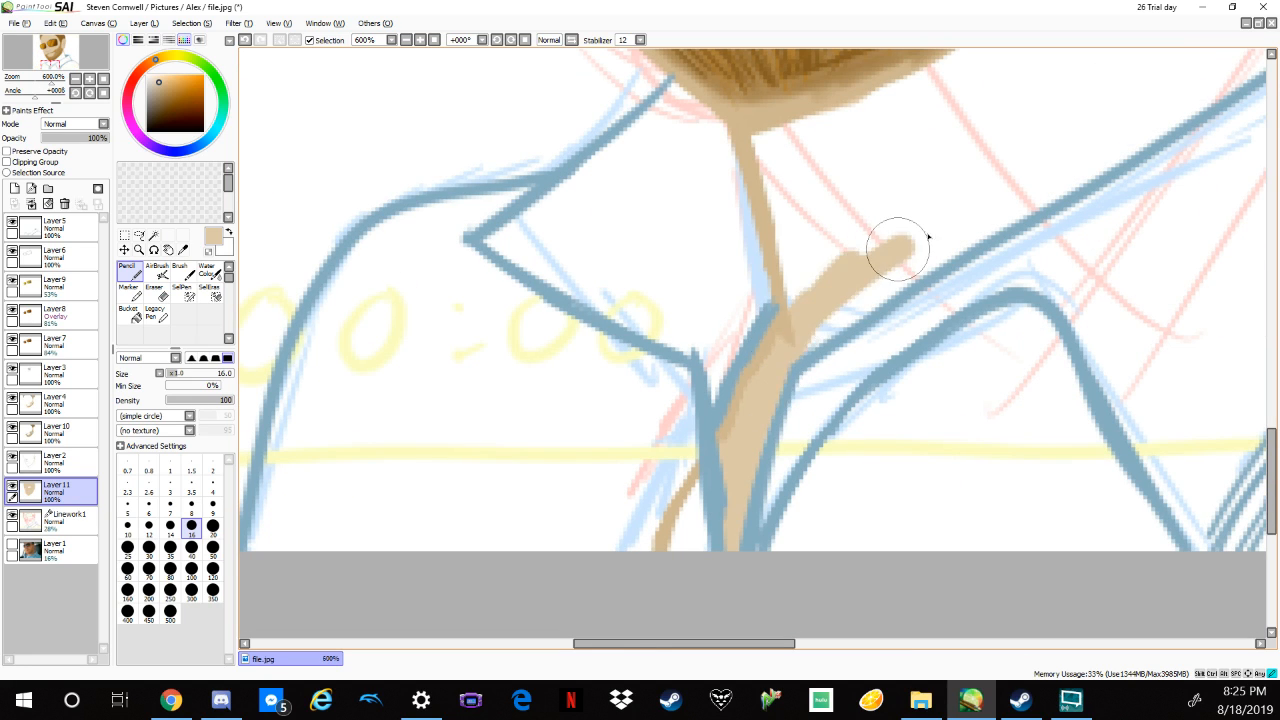
{"action": "left_click_drag", "start_coordinate": [878, 273], "coordinate": [1040, 188]}
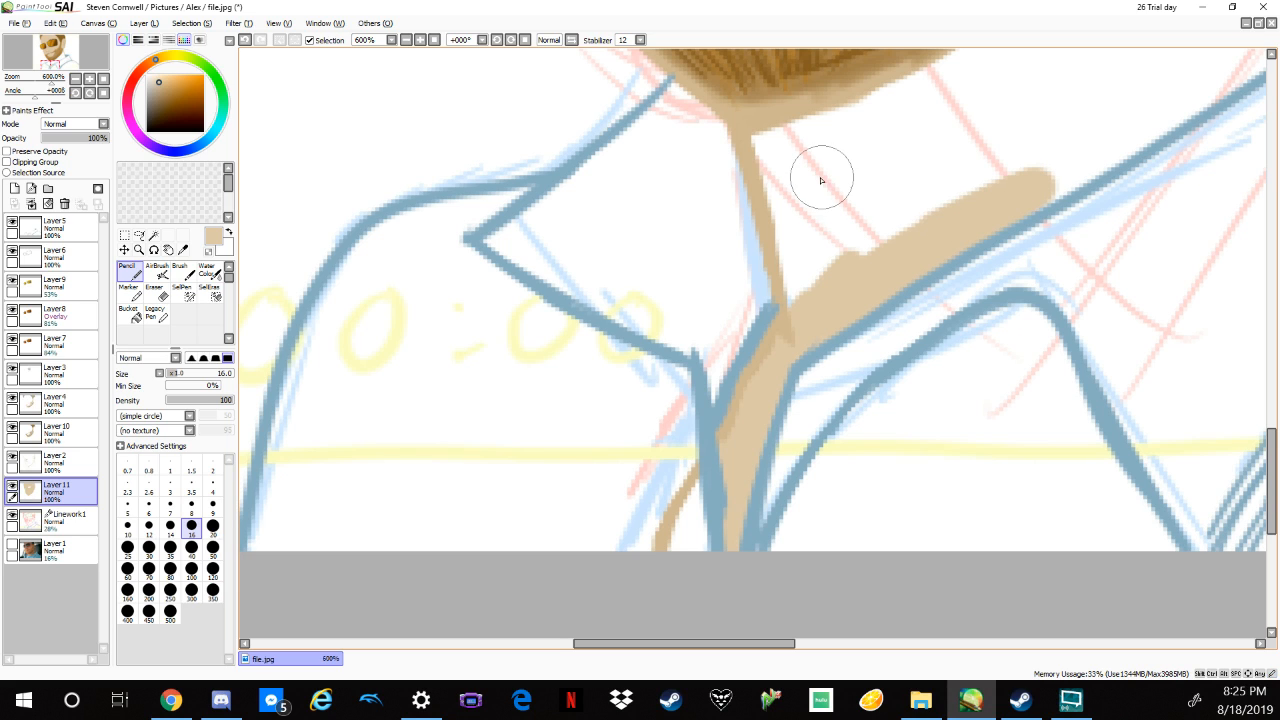
Fill the neck between the beard and the collar line with the tan skin color on Layer 11.
{"action": "mouse_move", "coordinate": [802, 152]}
{"action": "left_mouse_down"}
{"action": "mouse_move", "coordinate": [791, 206]}
{"action": "mouse_move", "coordinate": [834, 169]}
{"action": "mouse_move", "coordinate": [847, 122]}
{"action": "mouse_move", "coordinate": [906, 193]}
{"action": "mouse_move", "coordinate": [895, 289]}
{"action": "left_mouse_up"}
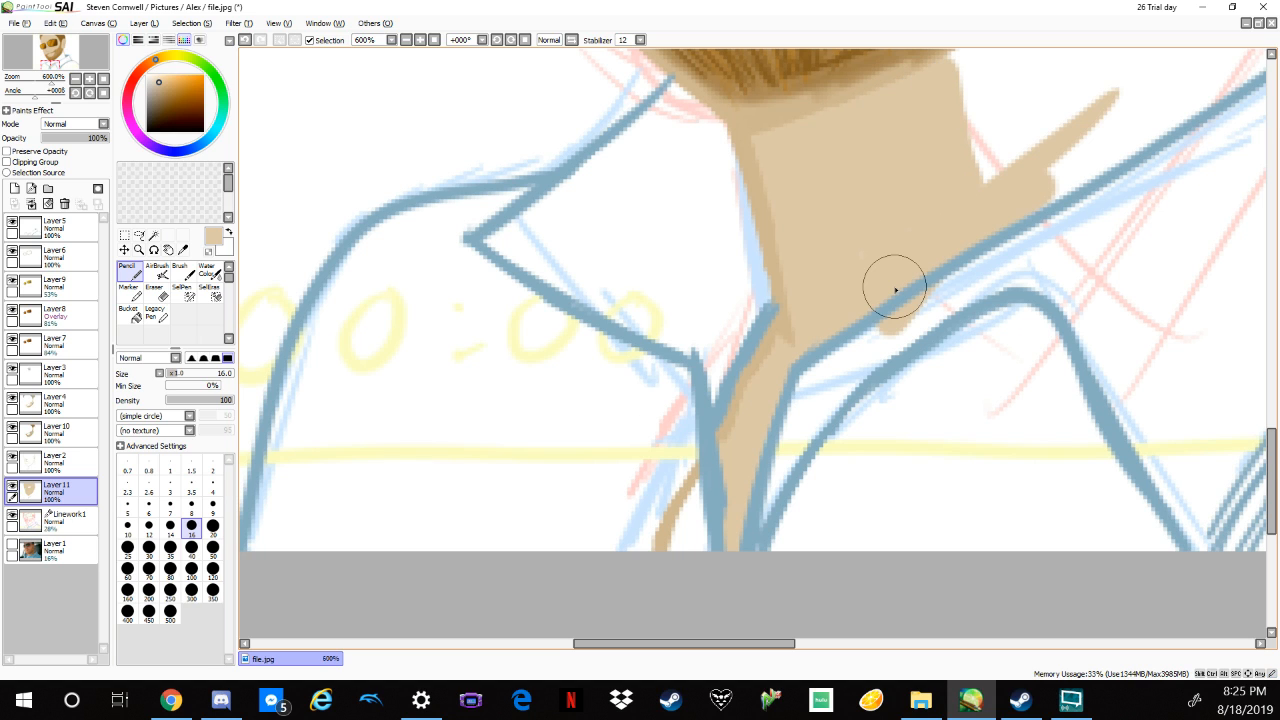
{"action": "key", "text": "ctrl+z"}
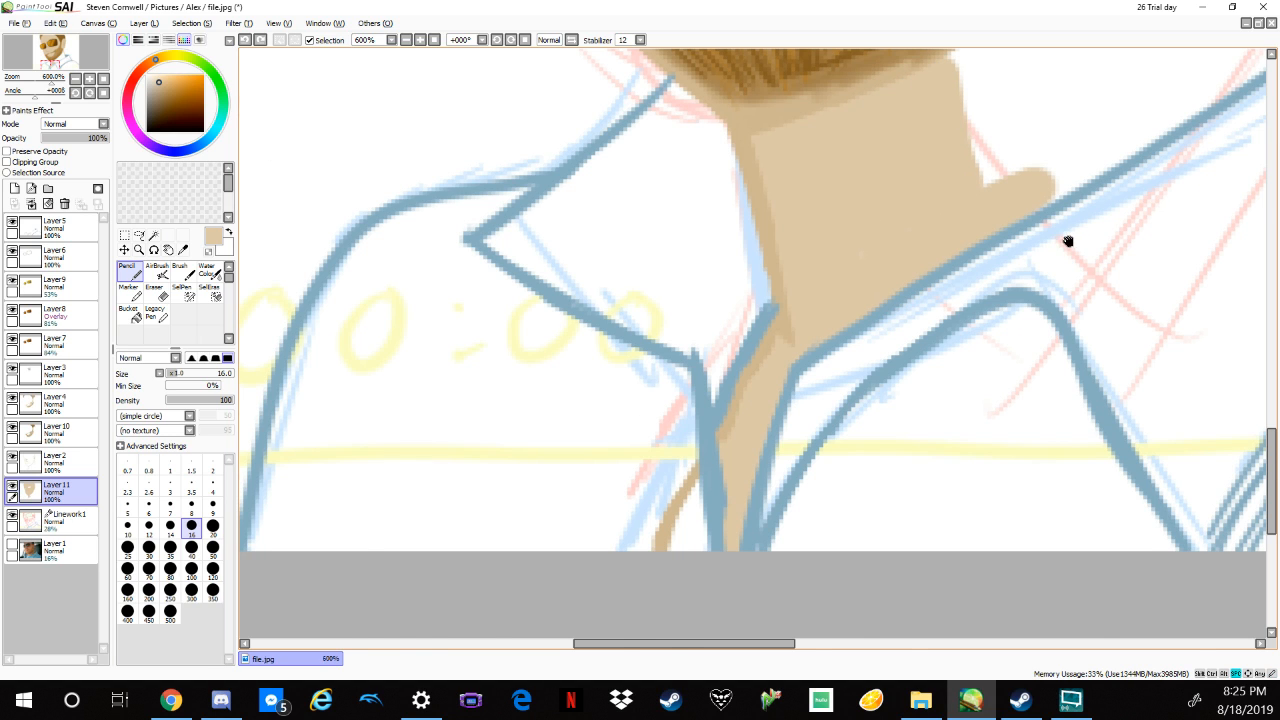
{"action": "left_click_drag", "start_coordinate": [1068, 241], "coordinate": [828, 481]}
{"action": "mouse_move", "coordinate": [806, 420]}
{"action": "left_mouse_down"}
{"action": "mouse_move", "coordinate": [894, 363]}
{"action": "mouse_move", "coordinate": [857, 391]}
{"action": "mouse_move", "coordinate": [982, 332]}
{"action": "mouse_move", "coordinate": [718, 299]}
{"action": "left_mouse_up"}
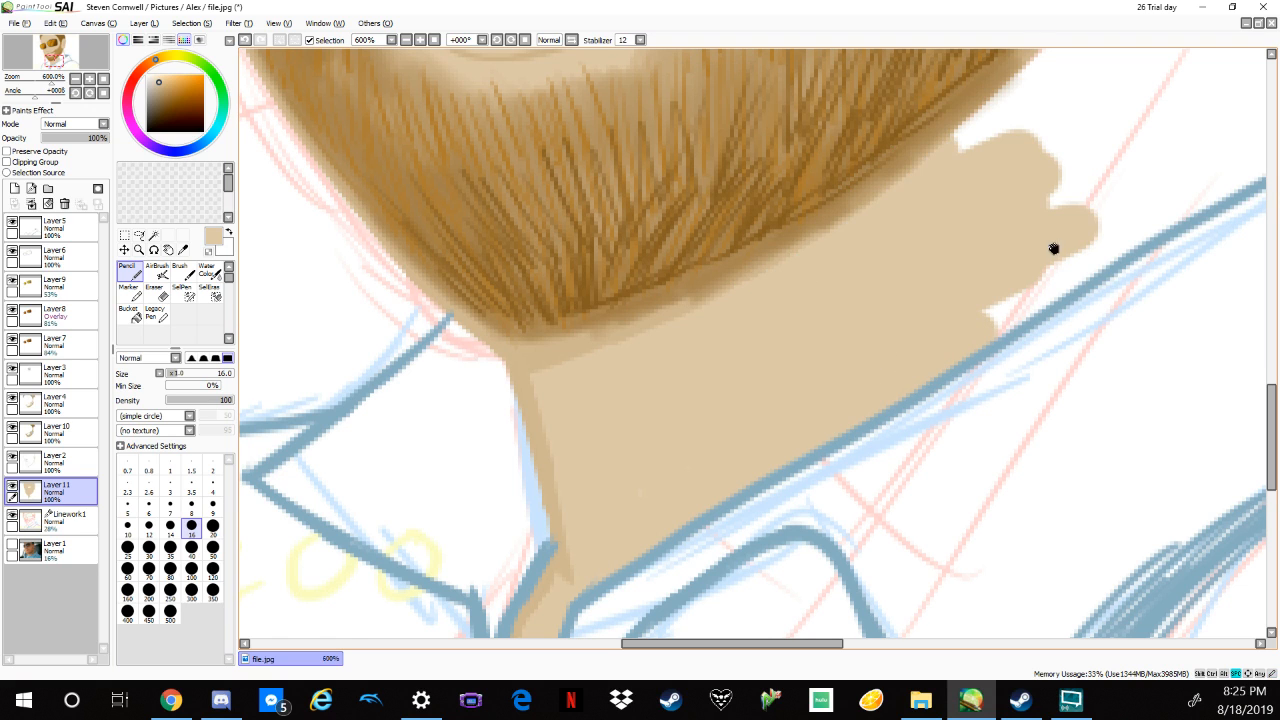
{"action": "left_click_drag", "start_coordinate": [1054, 249], "coordinate": [821, 414]}
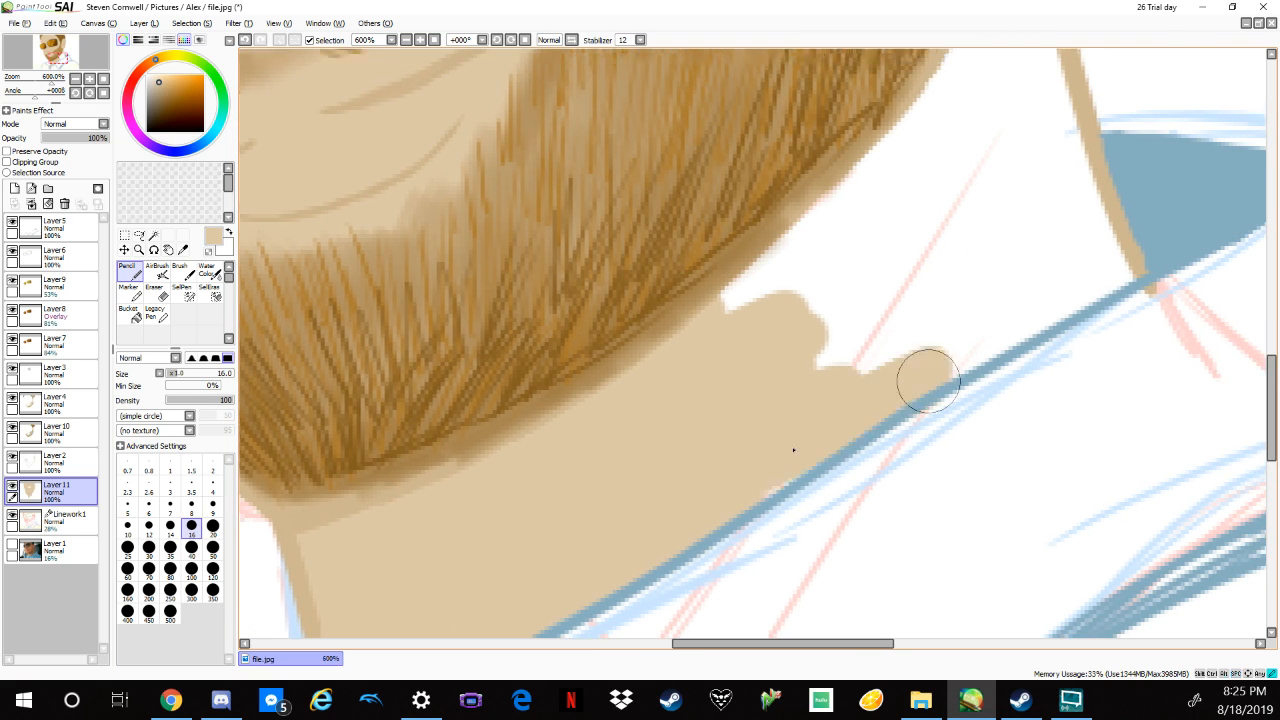
{"action": "mouse_move", "coordinate": [870, 380]}
{"action": "left_mouse_down"}
{"action": "mouse_move", "coordinate": [1075, 292]}
{"action": "mouse_move", "coordinate": [966, 169]}
{"action": "mouse_move", "coordinate": [980, 137]}
{"action": "mouse_move", "coordinate": [749, 266]}
{"action": "mouse_move", "coordinate": [1040, 237]}
{"action": "mouse_move", "coordinate": [755, 494]}
{"action": "left_mouse_up"}
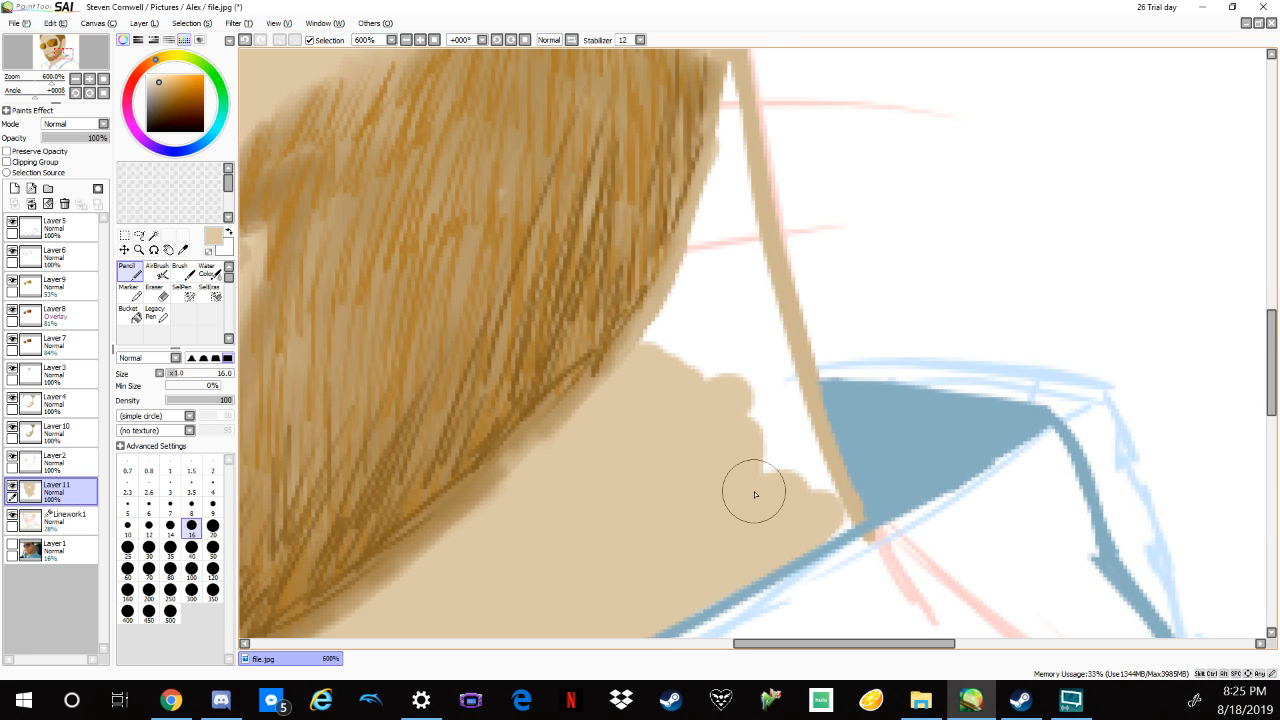
{"action": "mouse_move", "coordinate": [725, 160]}
{"action": "left_mouse_down"}
{"action": "mouse_move", "coordinate": [714, 70]}
{"action": "mouse_move", "coordinate": [729, 63]}
{"action": "mouse_move", "coordinate": [728, 136]}
{"action": "mouse_move", "coordinate": [671, 416]}
{"action": "mouse_move", "coordinate": [644, 322]}
{"action": "mouse_move", "coordinate": [809, 491]}
{"action": "mouse_move", "coordinate": [780, 388]}
{"action": "left_mouse_up"}
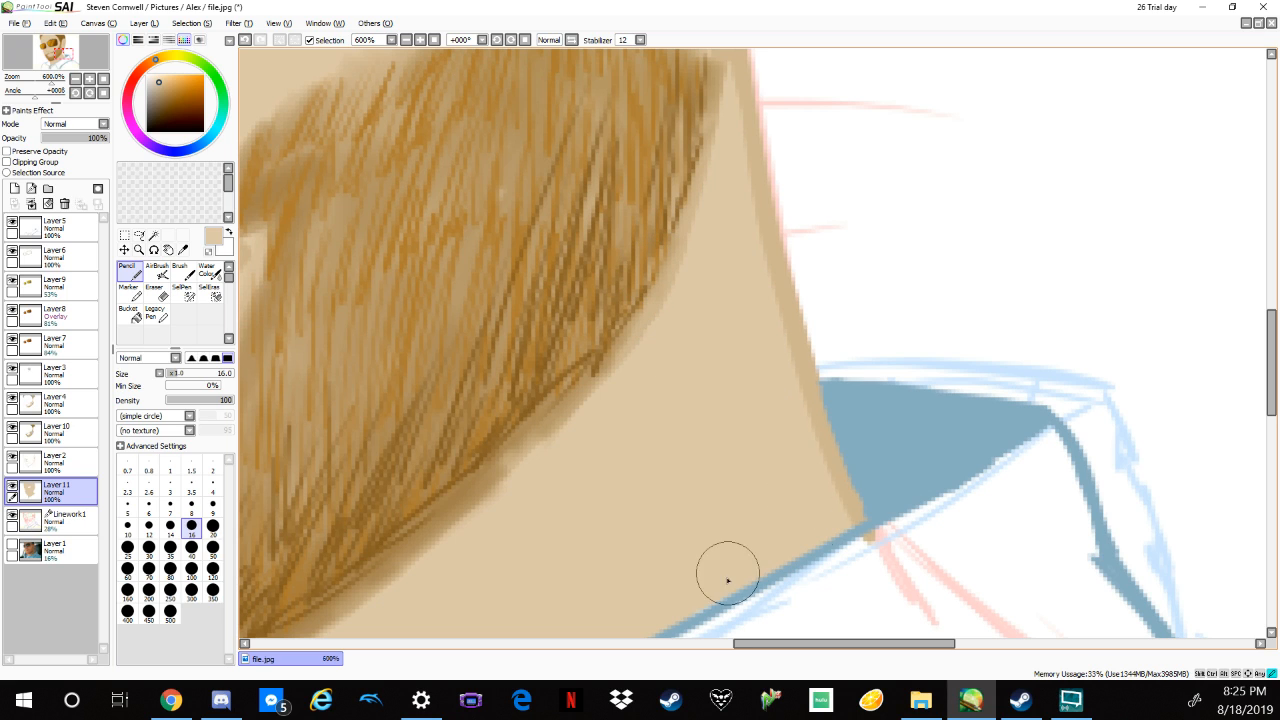
Choose a medium teal as the drawing color for the shirt.
{"action": "scroll", "coordinate": [835, 470], "scroll_direction": "down", "scroll_amount": 1}
{"action": "scroll", "coordinate": [835, 470], "scroll_direction": "down", "scroll_amount": 5}
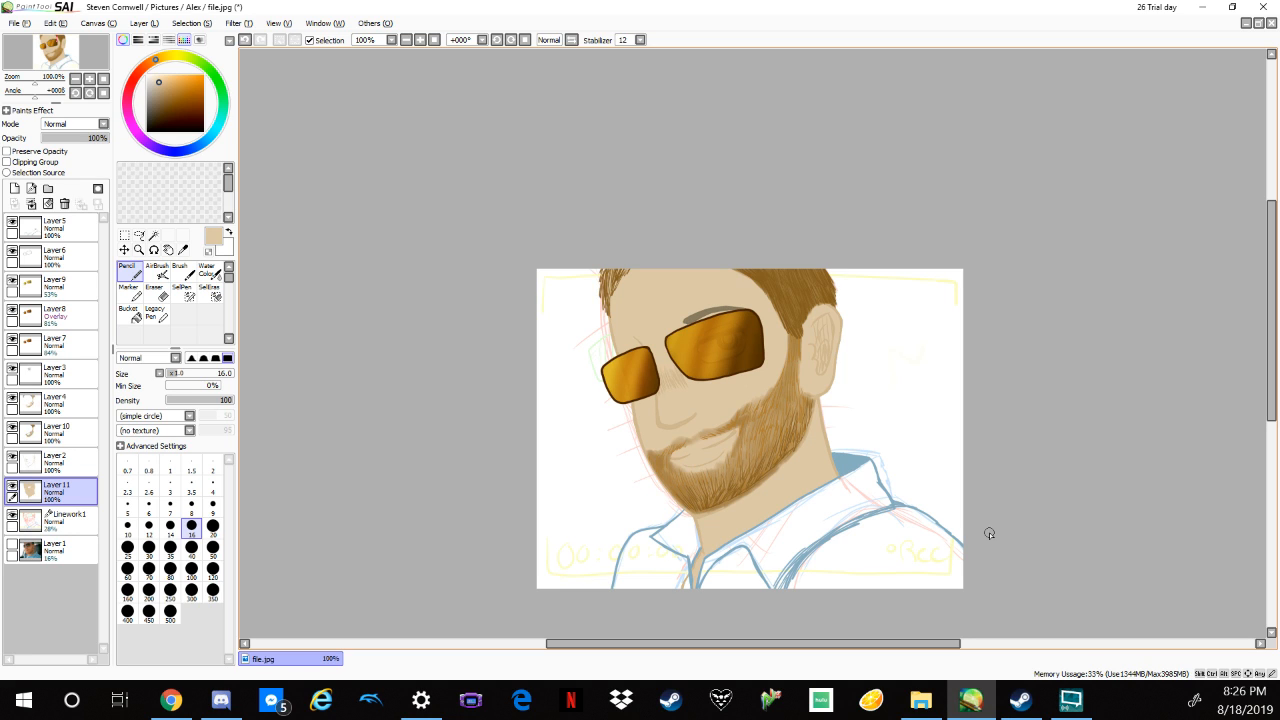
{"action": "left_click_drag", "start_coordinate": [196, 149], "coordinate": [217, 130]}
{"action": "left_click", "coordinate": [174, 101]}
{"action": "left_click", "coordinate": [171, 95]}
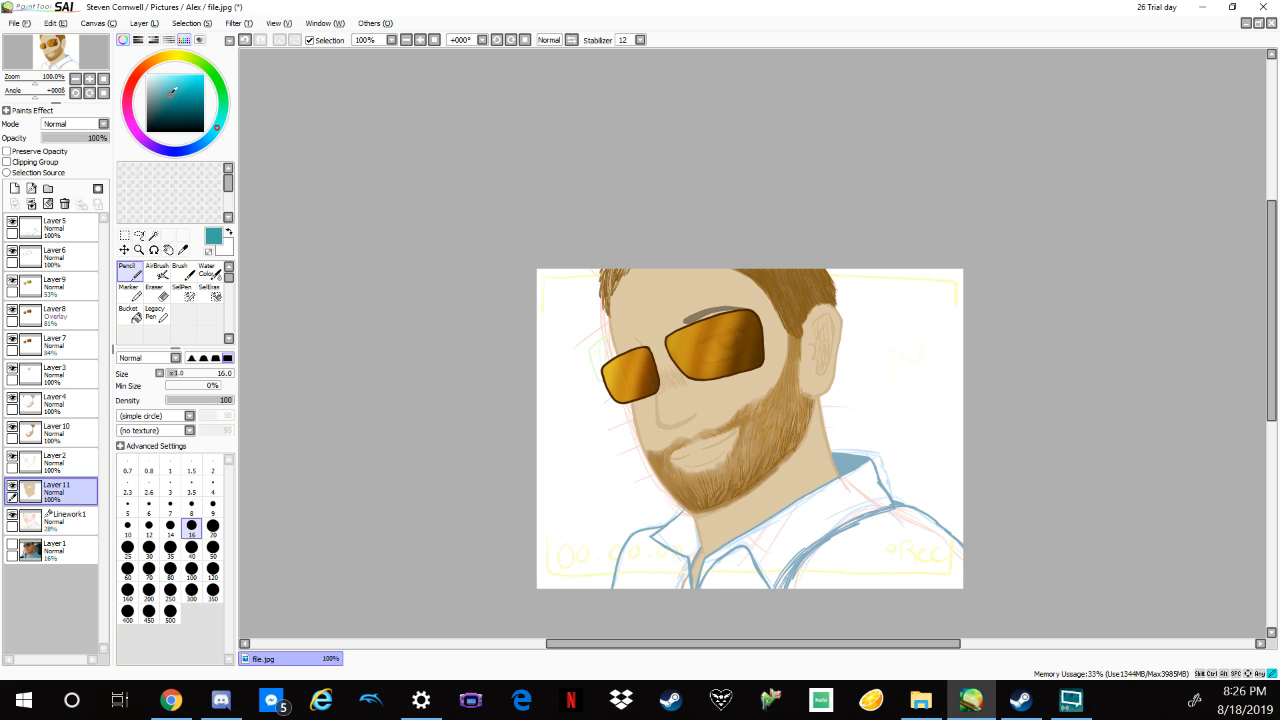
{"action": "left_click", "coordinate": [170, 91]}
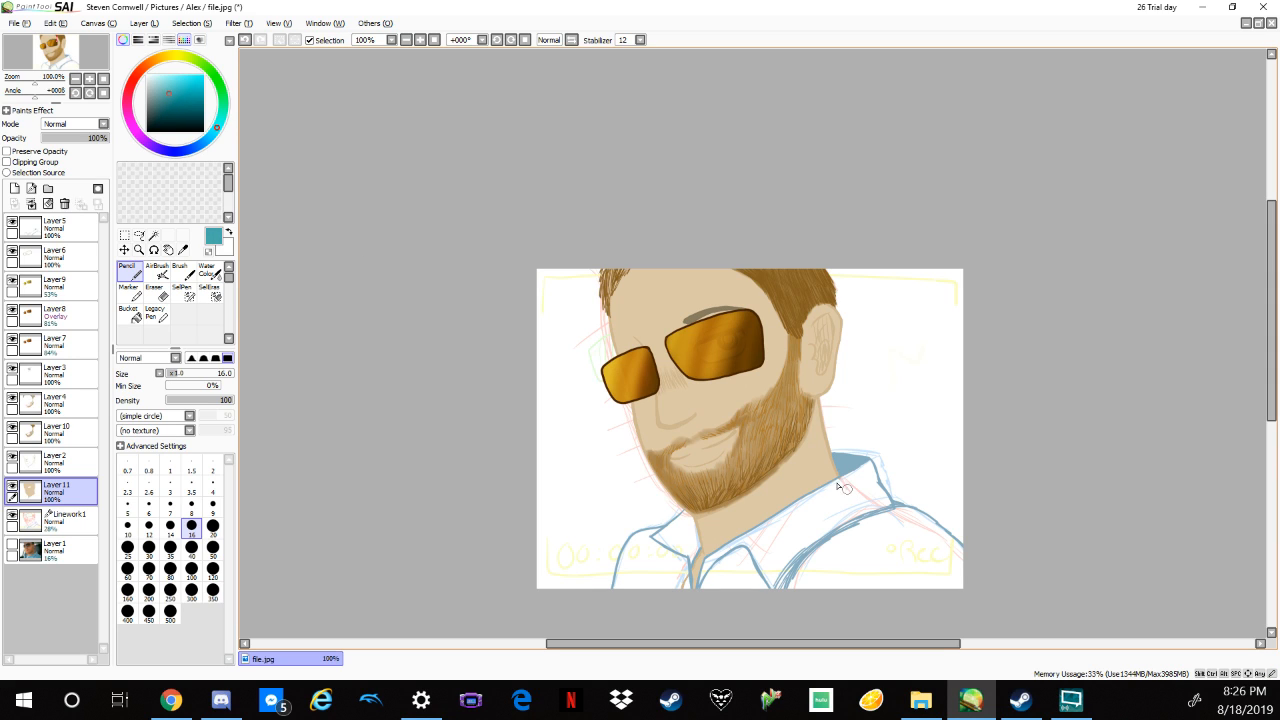
Block in the shirt's near shoulder and chest in teal on Layer 11 with the Pencil at size 30.
{"action": "left_click", "coordinate": [148, 547]}
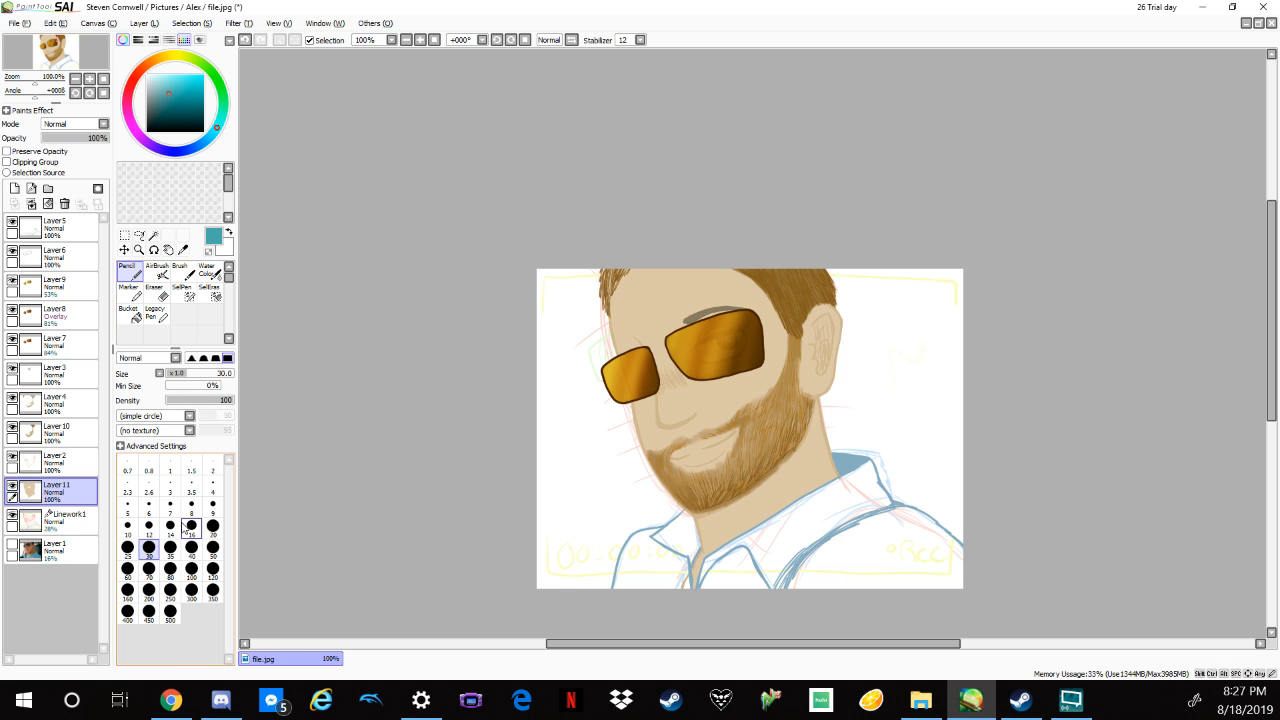
{"action": "scroll", "coordinate": [920, 549], "scroll_direction": "up", "scroll_amount": 2}
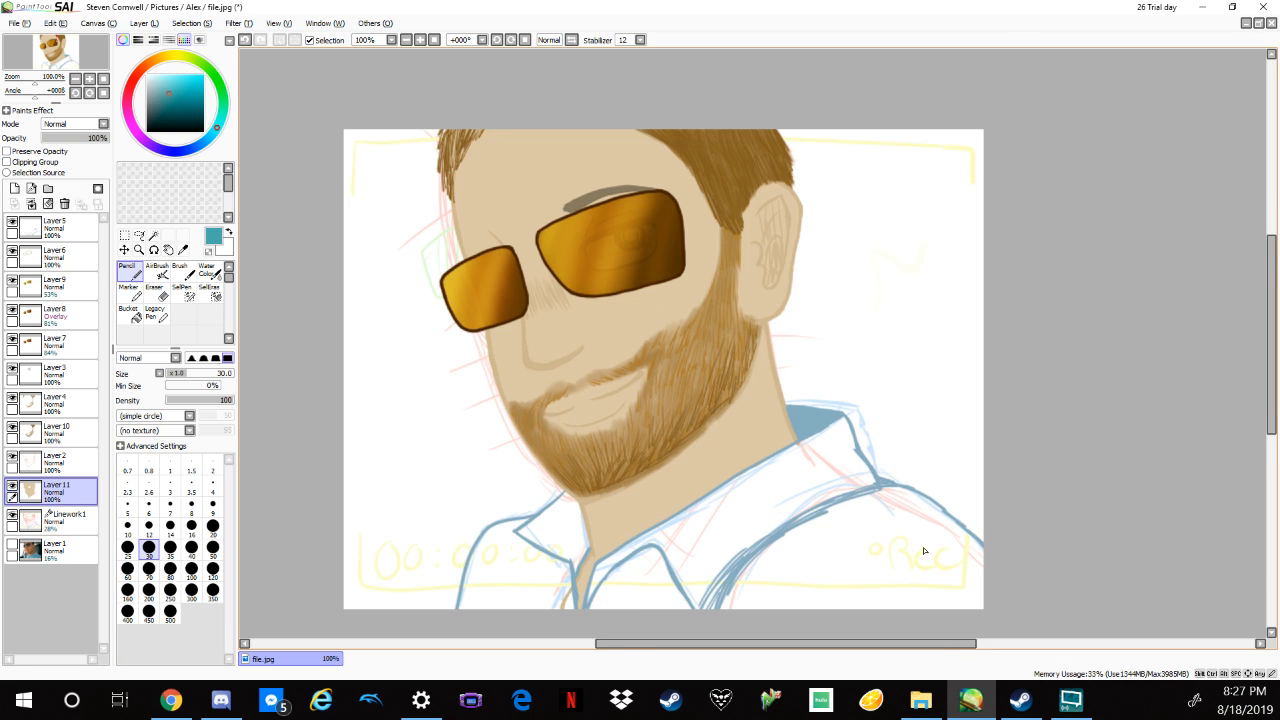
{"action": "left_click_drag", "start_coordinate": [997, 500], "coordinate": [1011, 374]}
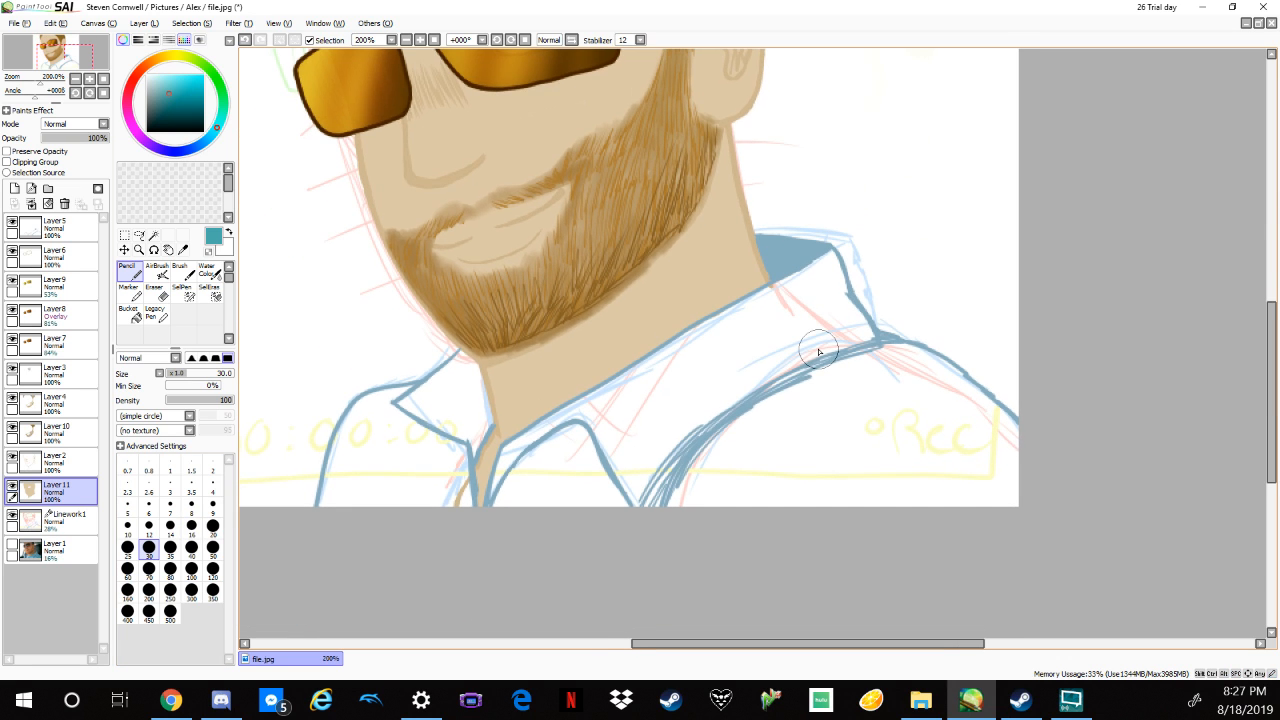
{"action": "mouse_move", "coordinate": [805, 320]}
{"action": "left_mouse_down"}
{"action": "mouse_move", "coordinate": [815, 402]}
{"action": "mouse_move", "coordinate": [740, 372]}
{"action": "left_mouse_up"}
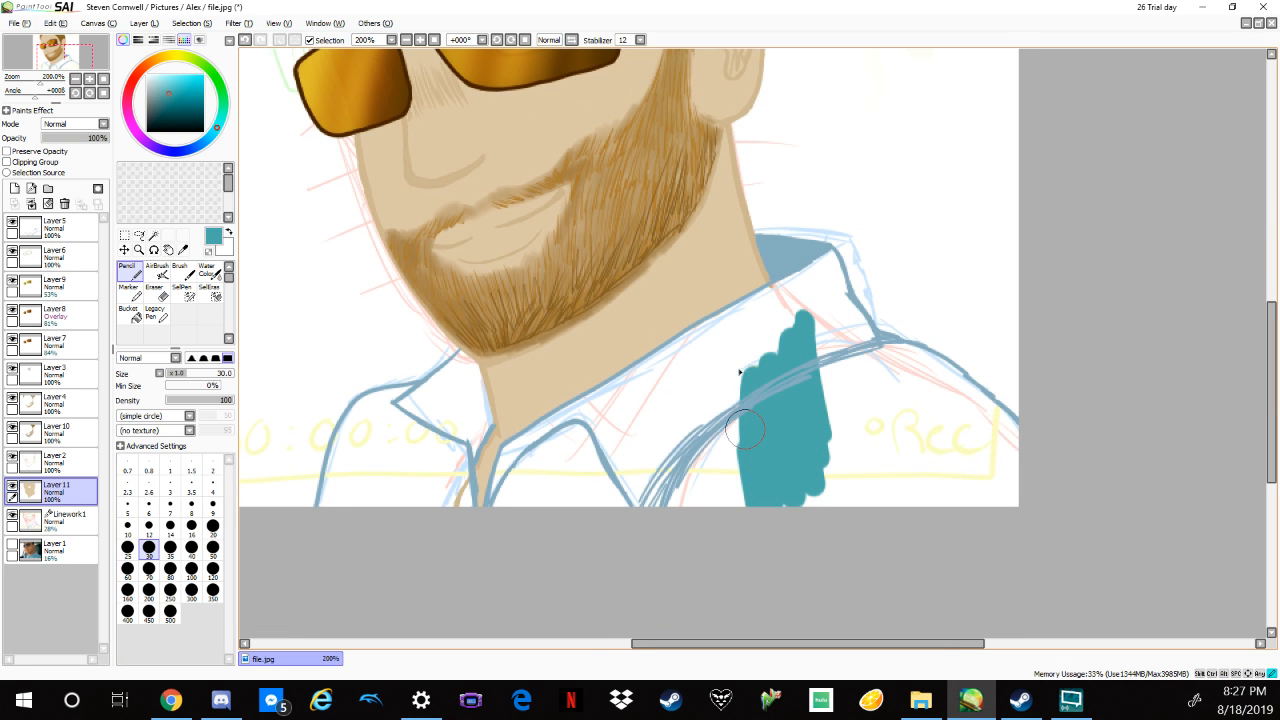
{"action": "mouse_move", "coordinate": [745, 430]}
{"action": "left_mouse_down"}
{"action": "mouse_move", "coordinate": [629, 448]}
{"action": "mouse_move", "coordinate": [616, 489]}
{"action": "mouse_move", "coordinate": [555, 457]}
{"action": "mouse_move", "coordinate": [870, 520]}
{"action": "mouse_move", "coordinate": [873, 486]}
{"action": "mouse_move", "coordinate": [930, 450]}
{"action": "mouse_move", "coordinate": [960, 504]}
{"action": "mouse_move", "coordinate": [1010, 500]}
{"action": "mouse_move", "coordinate": [1000, 450]}
{"action": "left_mouse_up"}
{"action": "mouse_move", "coordinate": [875, 420]}
{"action": "left_mouse_down"}
{"action": "mouse_move", "coordinate": [897, 387]}
{"action": "mouse_move", "coordinate": [872, 372]}
{"action": "mouse_move", "coordinate": [919, 359]}
{"action": "left_mouse_up"}
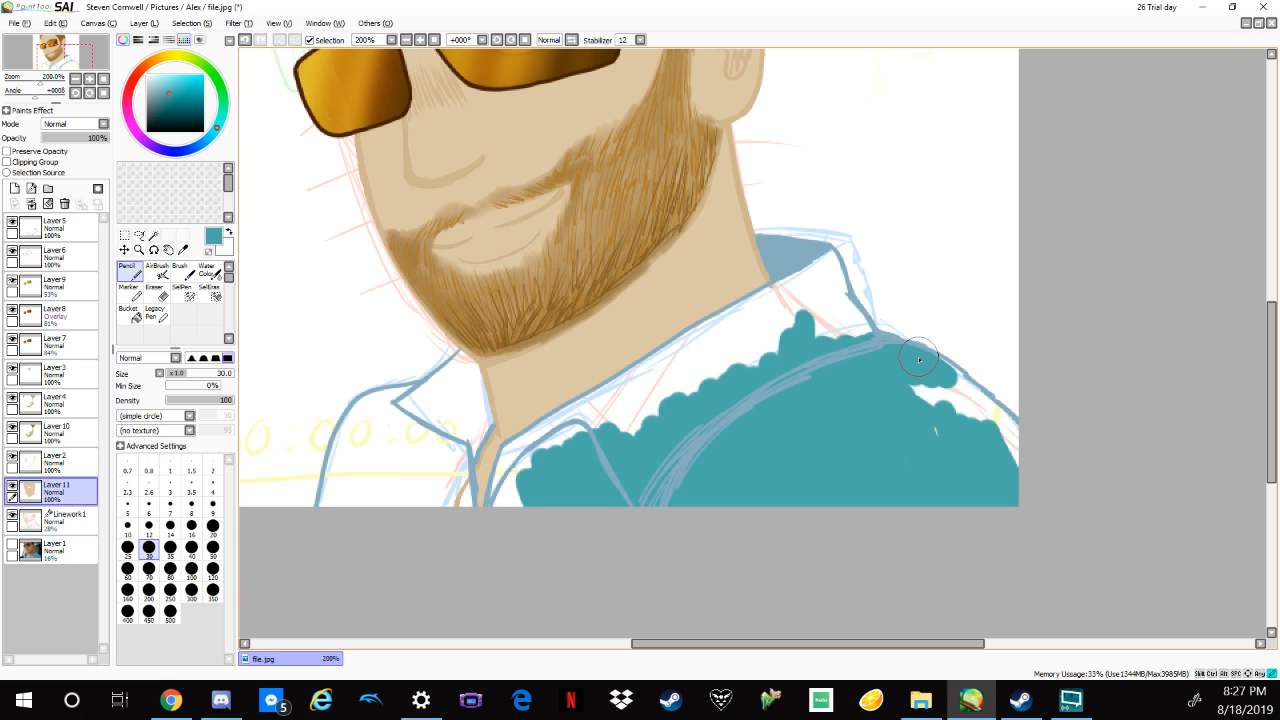
{"action": "mouse_move", "coordinate": [919, 359]}
{"action": "left_mouse_down"}
{"action": "mouse_move", "coordinate": [985, 400]}
{"action": "mouse_move", "coordinate": [1012, 444]}
{"action": "mouse_move", "coordinate": [957, 423]}
{"action": "left_mouse_up"}
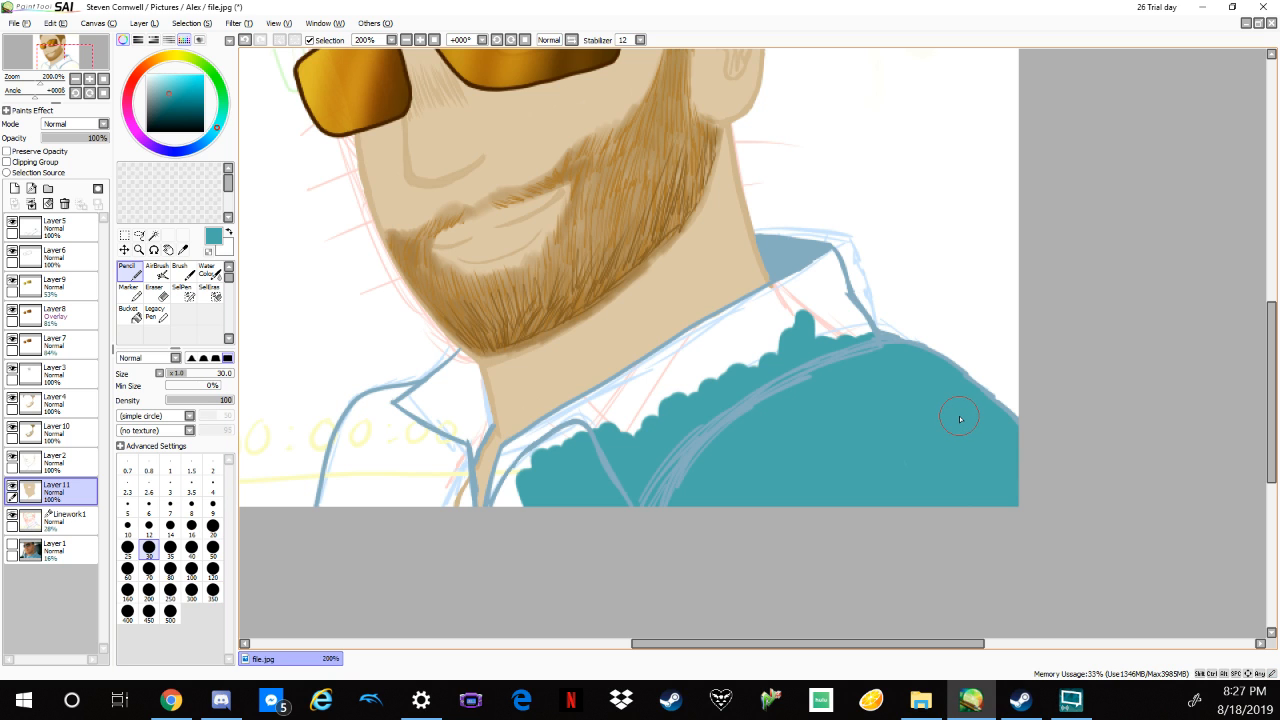
Fill the near side of the collar up to the neck line in teal with the Pencil at size 14.
{"action": "left_click", "coordinate": [170, 526]}
{"action": "scroll", "coordinate": [500, 392], "scroll_direction": "up", "scroll_amount": 2}
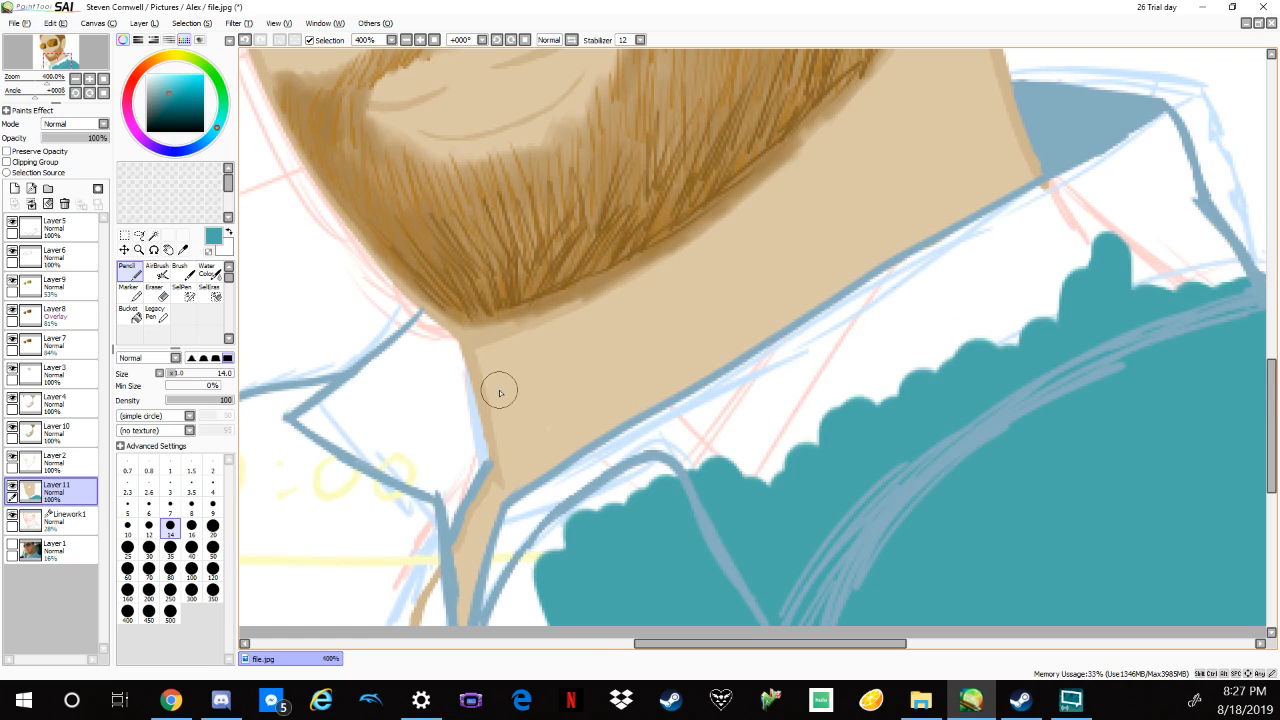
{"action": "mouse_move", "coordinate": [965, 287]}
{"action": "left_mouse_down"}
{"action": "mouse_move", "coordinate": [723, 399]}
{"action": "mouse_move", "coordinate": [980, 245]}
{"action": "mouse_move", "coordinate": [850, 305]}
{"action": "left_mouse_up"}
{"action": "mouse_move", "coordinate": [770, 410]}
{"action": "left_mouse_down"}
{"action": "mouse_move", "coordinate": [853, 352]}
{"action": "mouse_move", "coordinate": [731, 433]}
{"action": "mouse_move", "coordinate": [1020, 285]}
{"action": "mouse_move", "coordinate": [955, 391]}
{"action": "left_mouse_up"}
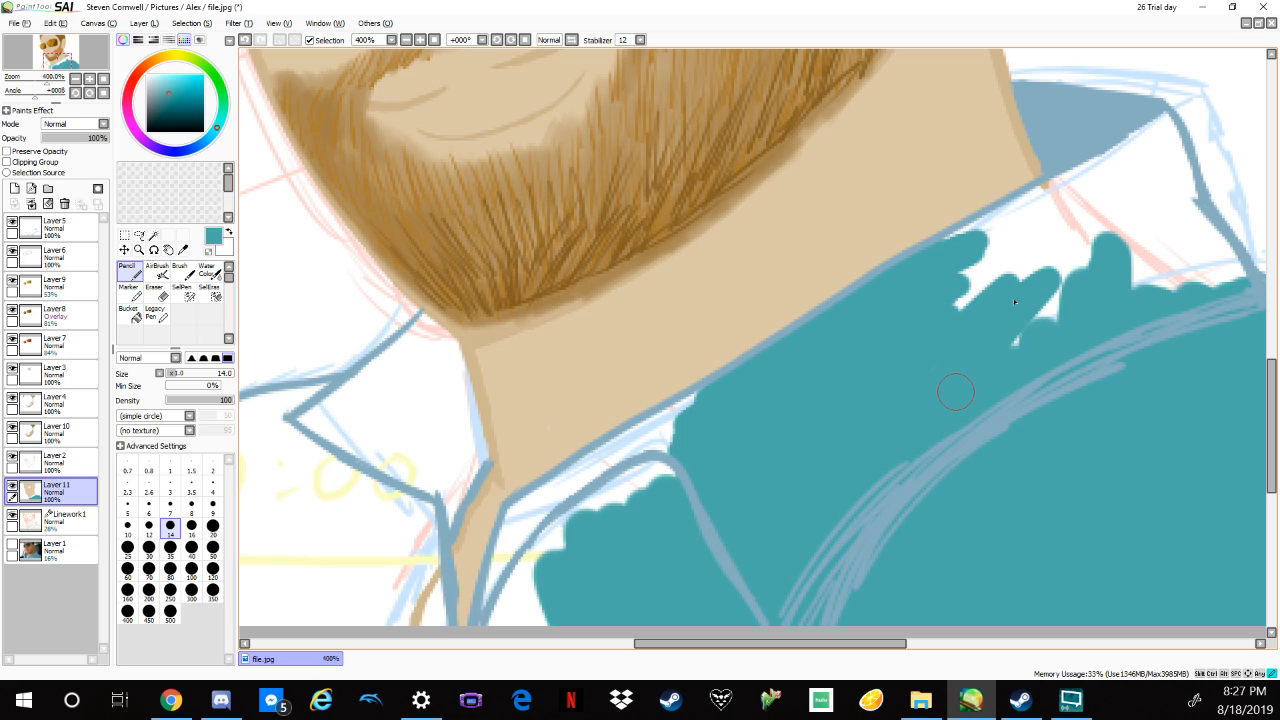
{"action": "left_click_drag", "start_coordinate": [960, 290], "coordinate": [1094, 277]}
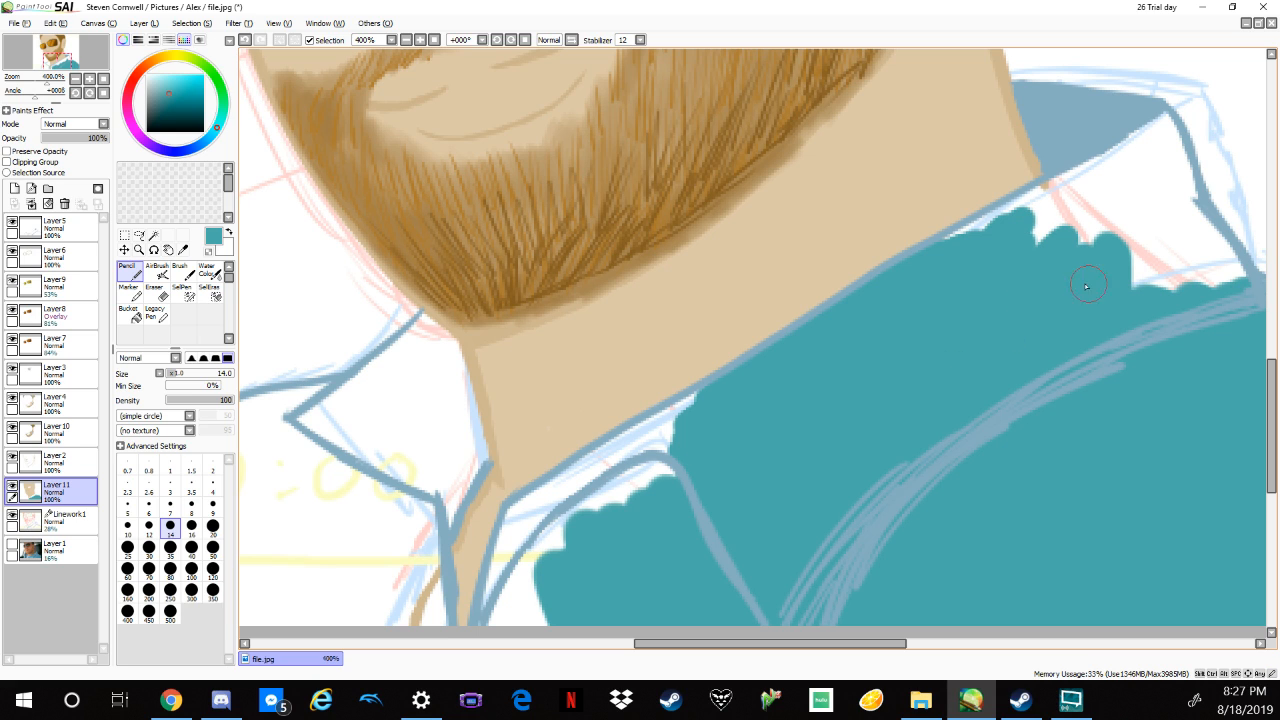
{"action": "left_click_drag", "start_coordinate": [1110, 354], "coordinate": [890, 519]}
{"action": "mouse_move", "coordinate": [956, 332]}
{"action": "left_mouse_down"}
{"action": "mouse_move", "coordinate": [953, 280]}
{"action": "mouse_move", "coordinate": [983, 356]}
{"action": "mouse_move", "coordinate": [912, 338]}
{"action": "mouse_move", "coordinate": [931, 445]}
{"action": "mouse_move", "coordinate": [888, 361]}
{"action": "mouse_move", "coordinate": [806, 392]}
{"action": "mouse_move", "coordinate": [899, 388]}
{"action": "mouse_move", "coordinate": [863, 371]}
{"action": "left_mouse_up"}
Erase the stray tan mark below the neck's back corner on Layer 2 with a size 7 eraser at density 100.
{"action": "left_click", "coordinate": [55, 462]}
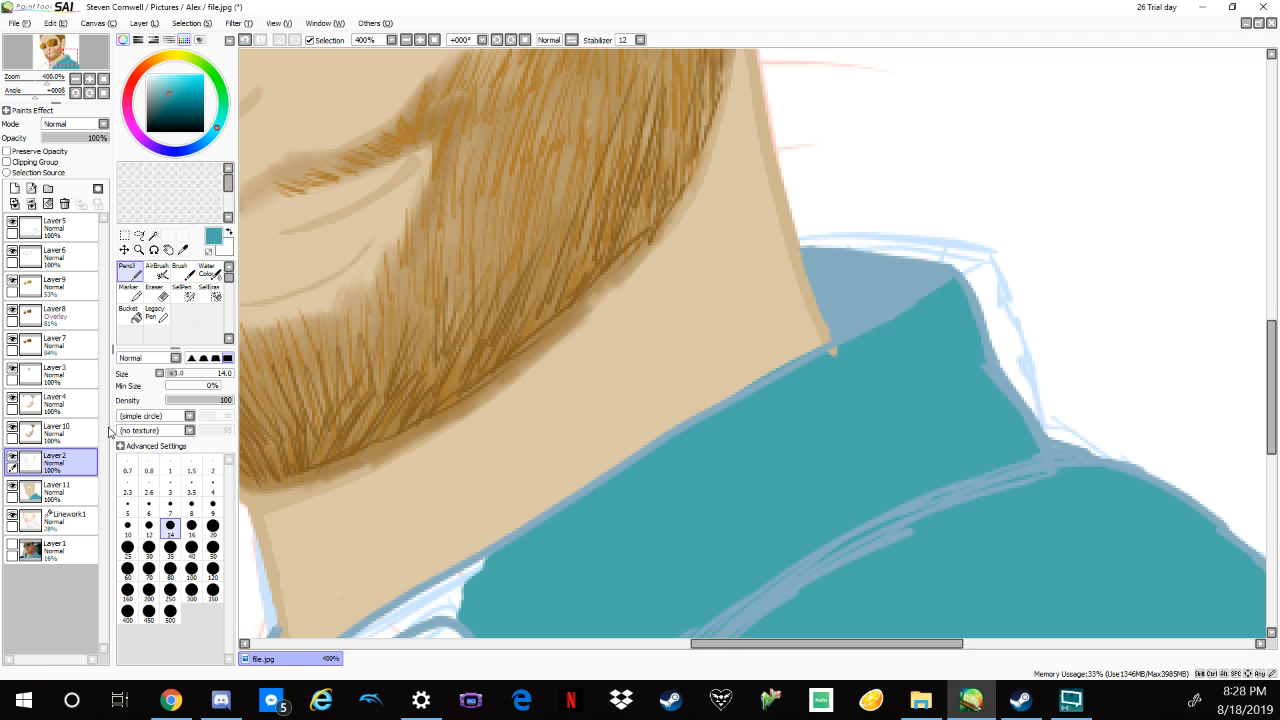
{"action": "left_click", "coordinate": [155, 292]}
{"action": "left_click_drag", "start_coordinate": [845, 390], "coordinate": [808, 338]}
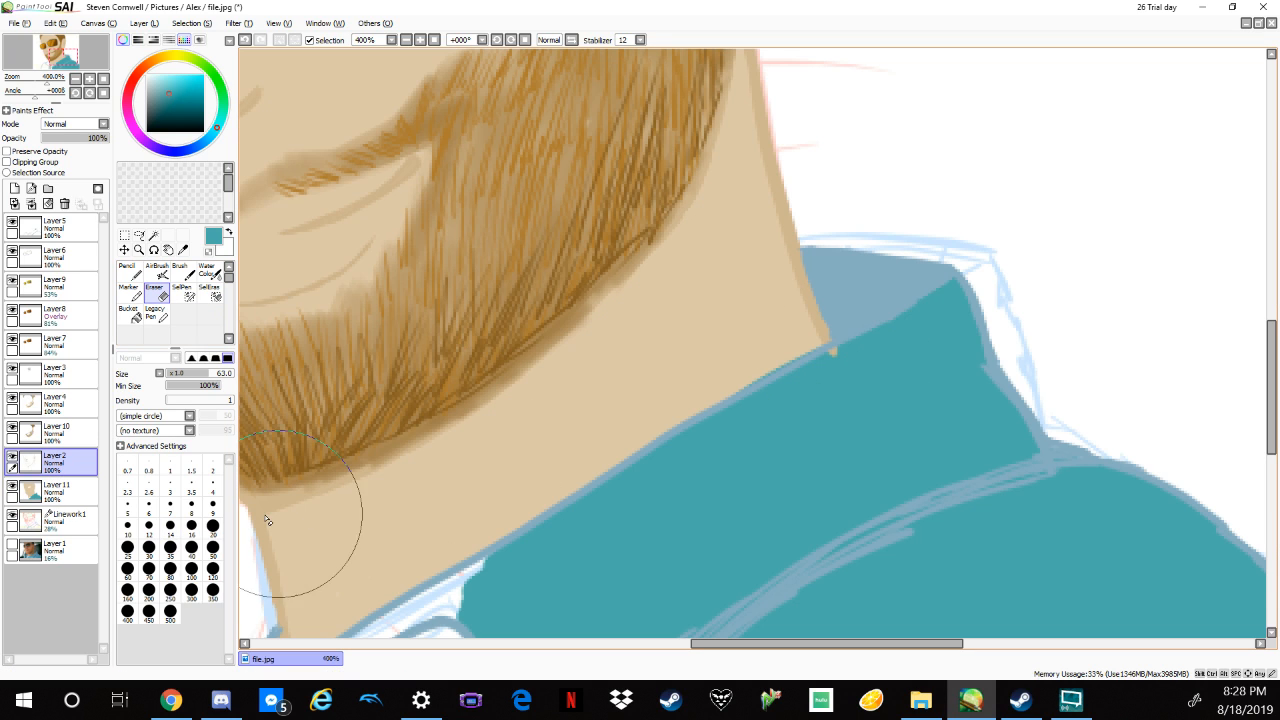
{"action": "left_click", "coordinate": [170, 508]}
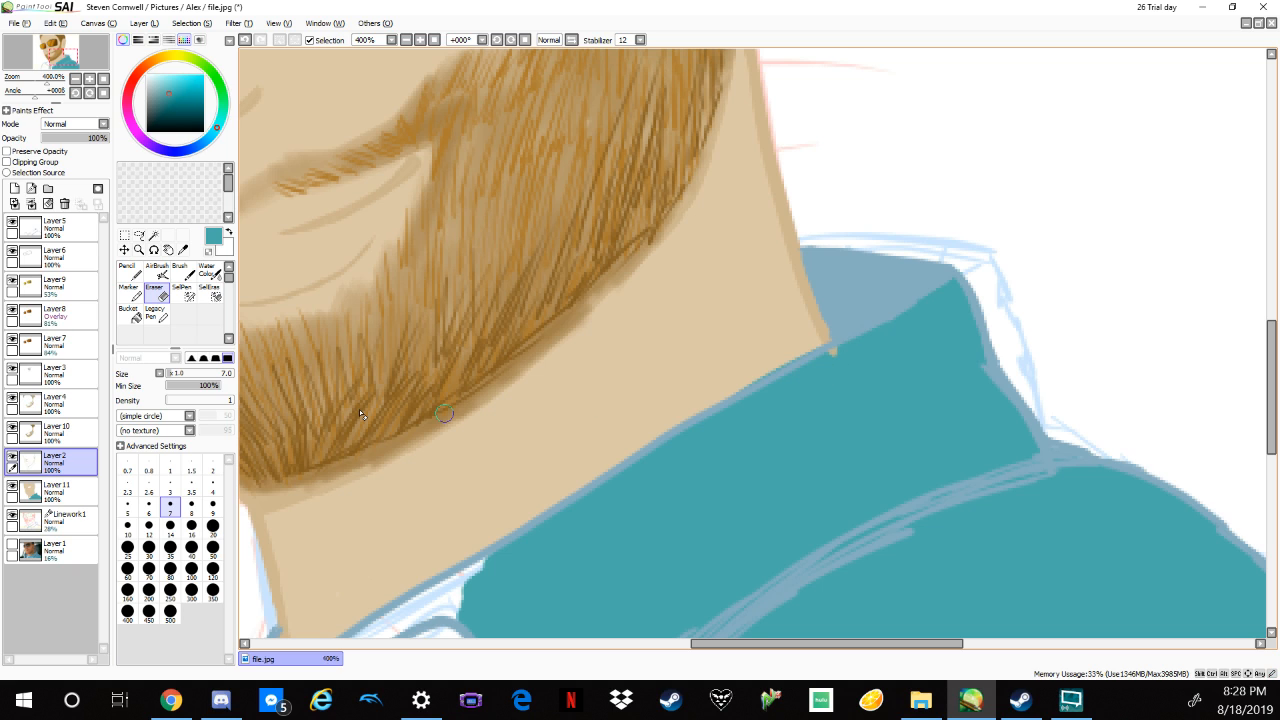
{"action": "left_click_drag", "start_coordinate": [215, 400], "coordinate": [257, 388]}
{"action": "left_click_drag", "start_coordinate": [846, 354], "coordinate": [834, 349]}
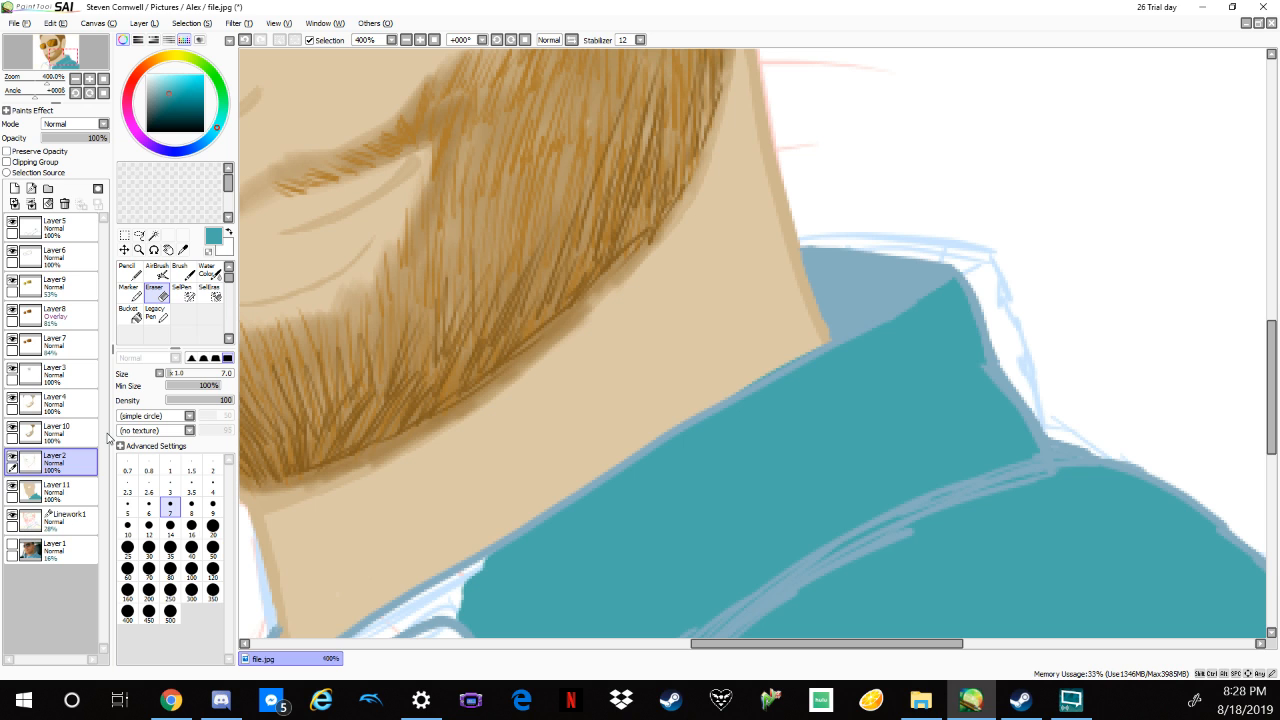
Continue the teal fill on Layer 11 toward the shirt opening below the collar with the size 14 Pencil.
{"action": "left_click", "coordinate": [55, 488]}
{"action": "left_click", "coordinate": [129, 273]}
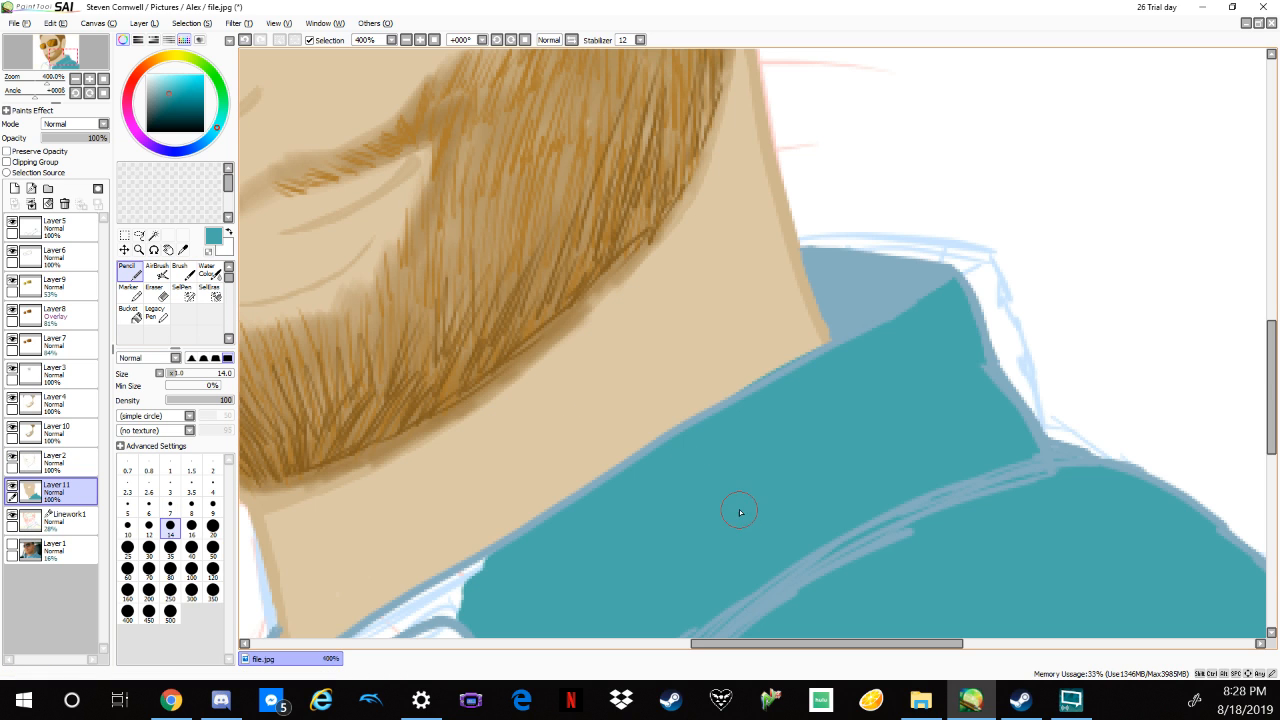
{"action": "left_click_drag", "start_coordinate": [749, 511], "coordinate": [1037, 275]}
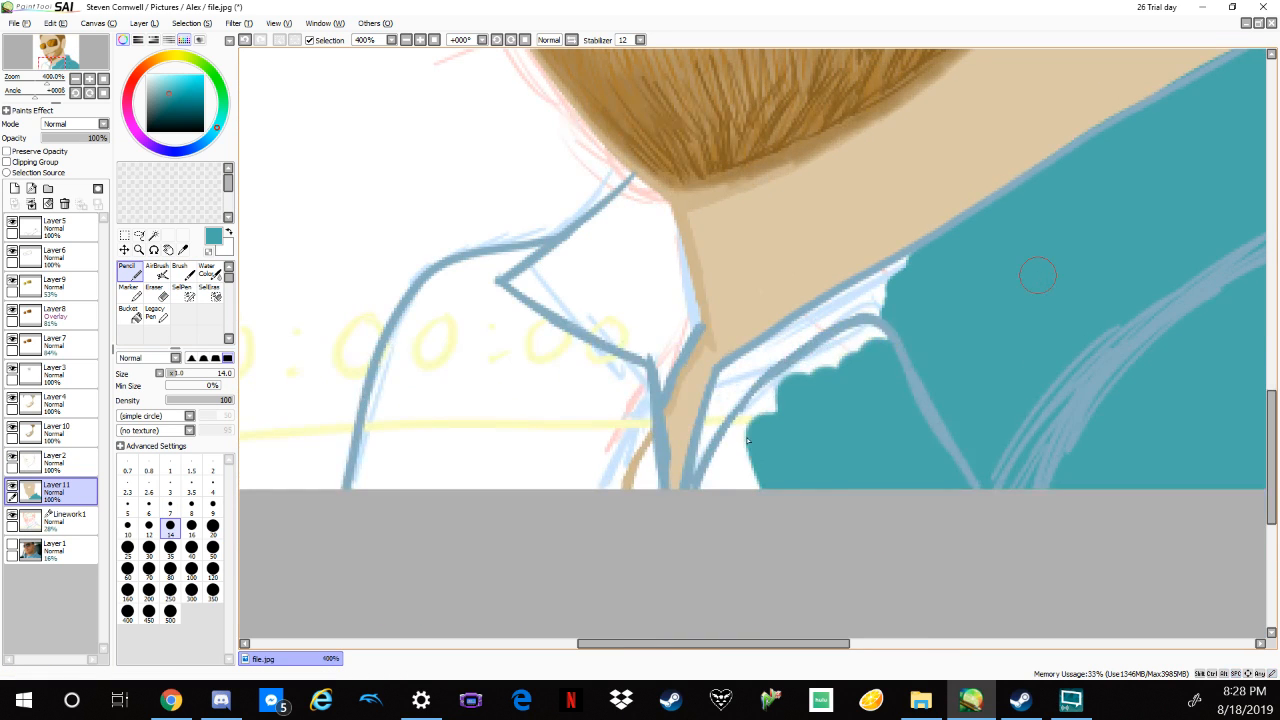
{"action": "mouse_move", "coordinate": [748, 441]}
{"action": "left_mouse_down"}
{"action": "mouse_move", "coordinate": [744, 393]}
{"action": "mouse_move", "coordinate": [722, 401]}
{"action": "mouse_move", "coordinate": [699, 467]}
{"action": "mouse_move", "coordinate": [753, 414]}
{"action": "mouse_move", "coordinate": [764, 501]}
{"action": "mouse_move", "coordinate": [753, 394]}
{"action": "left_mouse_up"}
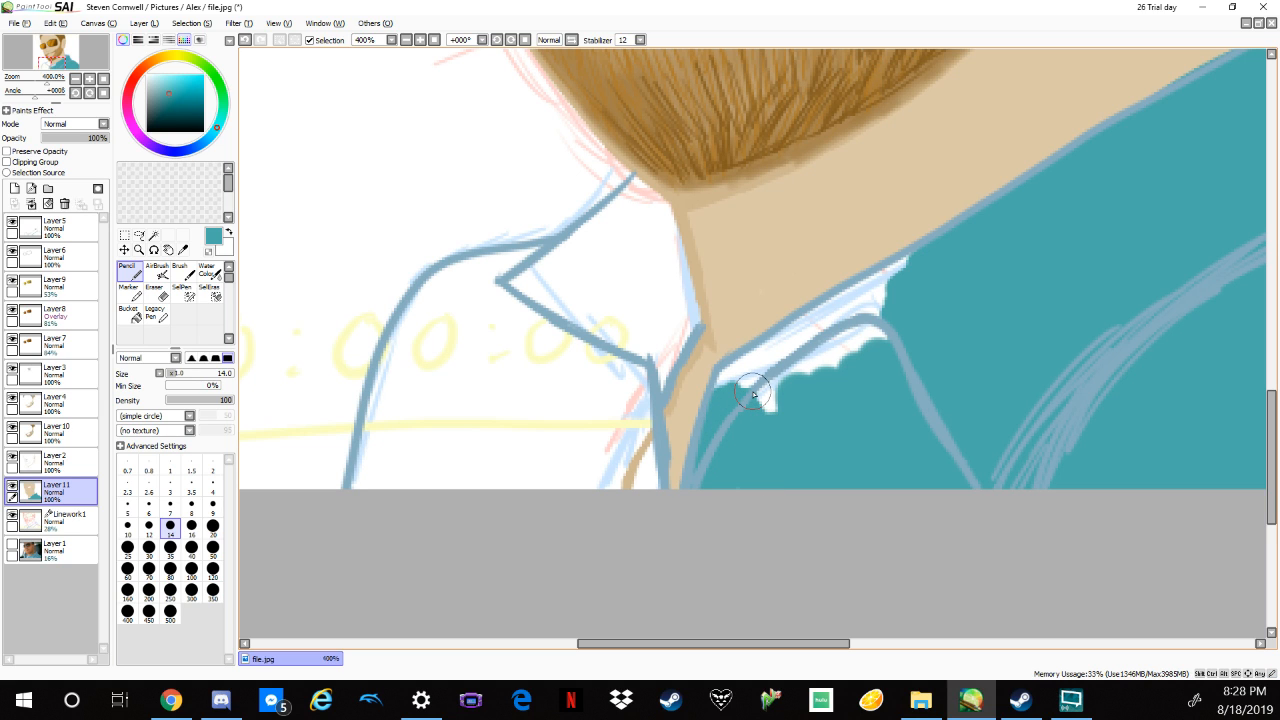
{"action": "scroll", "coordinate": [753, 394], "scroll_direction": "down", "scroll_amount": 2}
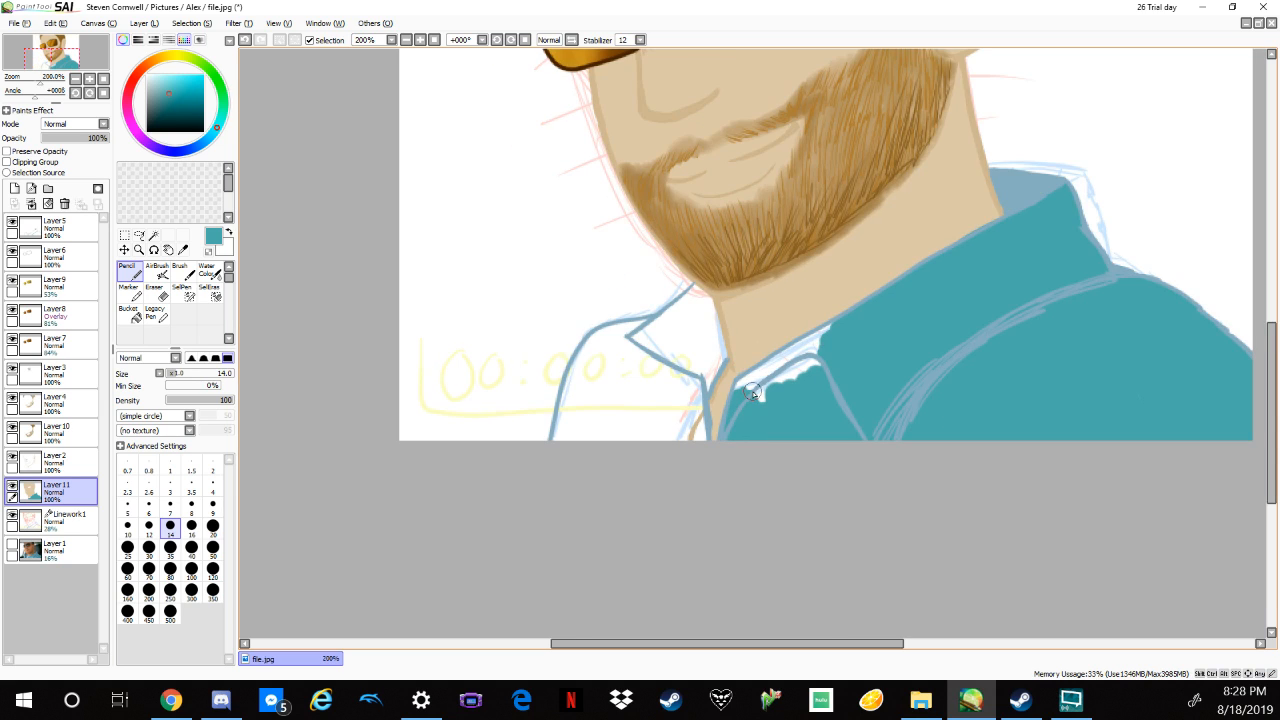
Undo all the teal shirt painting on Layer 11.
{"action": "key", "text": "ctrl+z"}
{"action": "key", "text": "ctrl+z"}
{"action": "key", "text": "ctrl+z"}
{"action": "key", "text": "ctrl+z"}
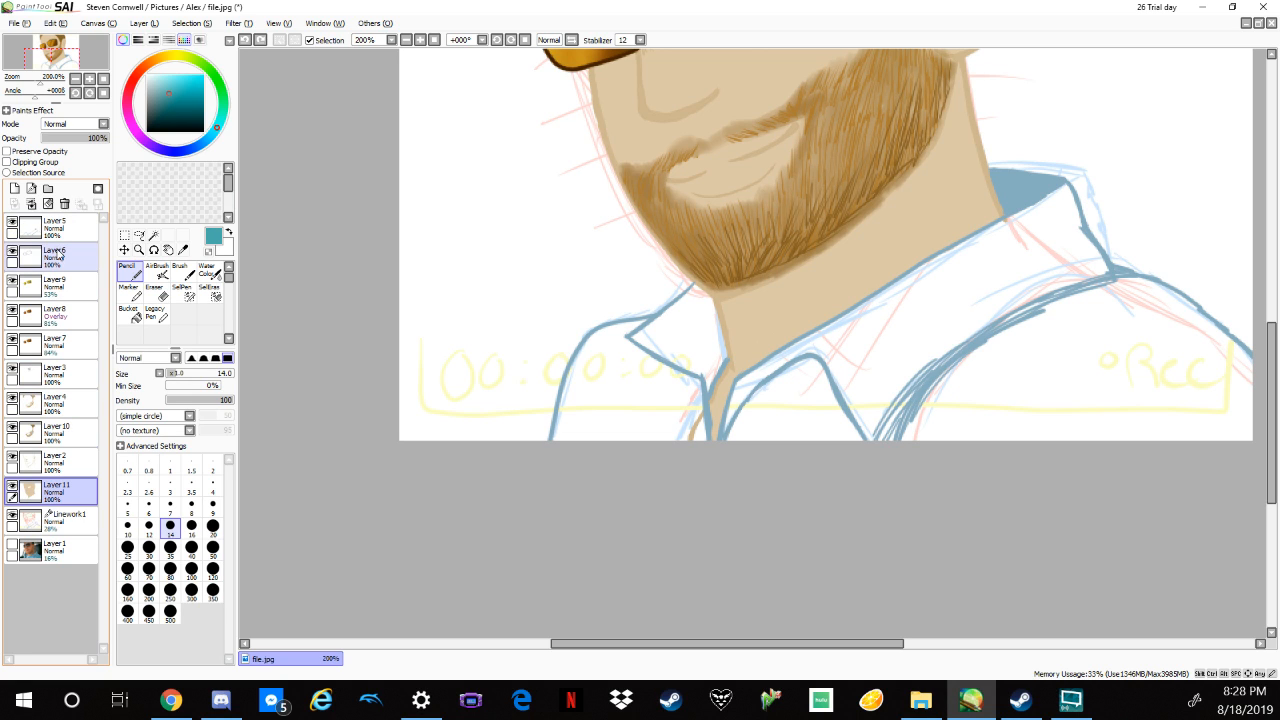
Add a new layer above Layer 6 and block in both sides of the shirt in teal with the Pencil at sizes 14 and 35.
{"action": "left_click", "coordinate": [40, 257]}
{"action": "left_click", "coordinate": [14, 188]}
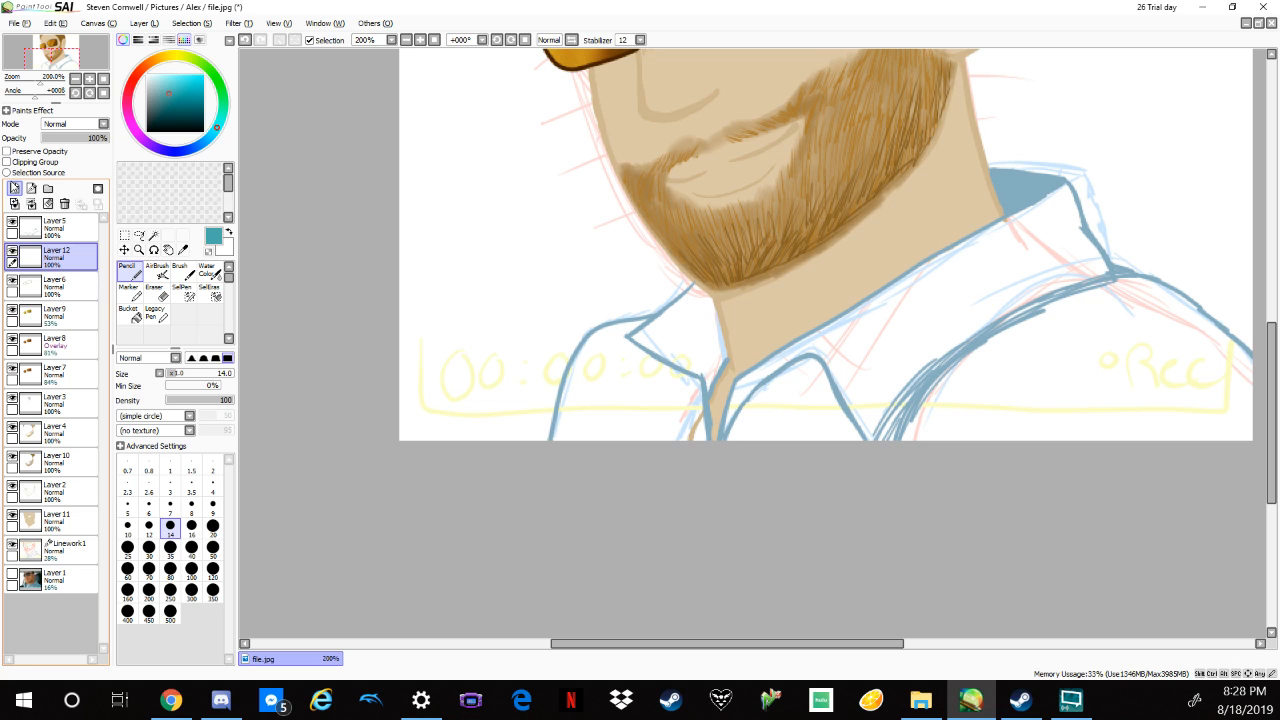
{"action": "left_click_drag", "start_coordinate": [980, 247], "coordinate": [1020, 229]}
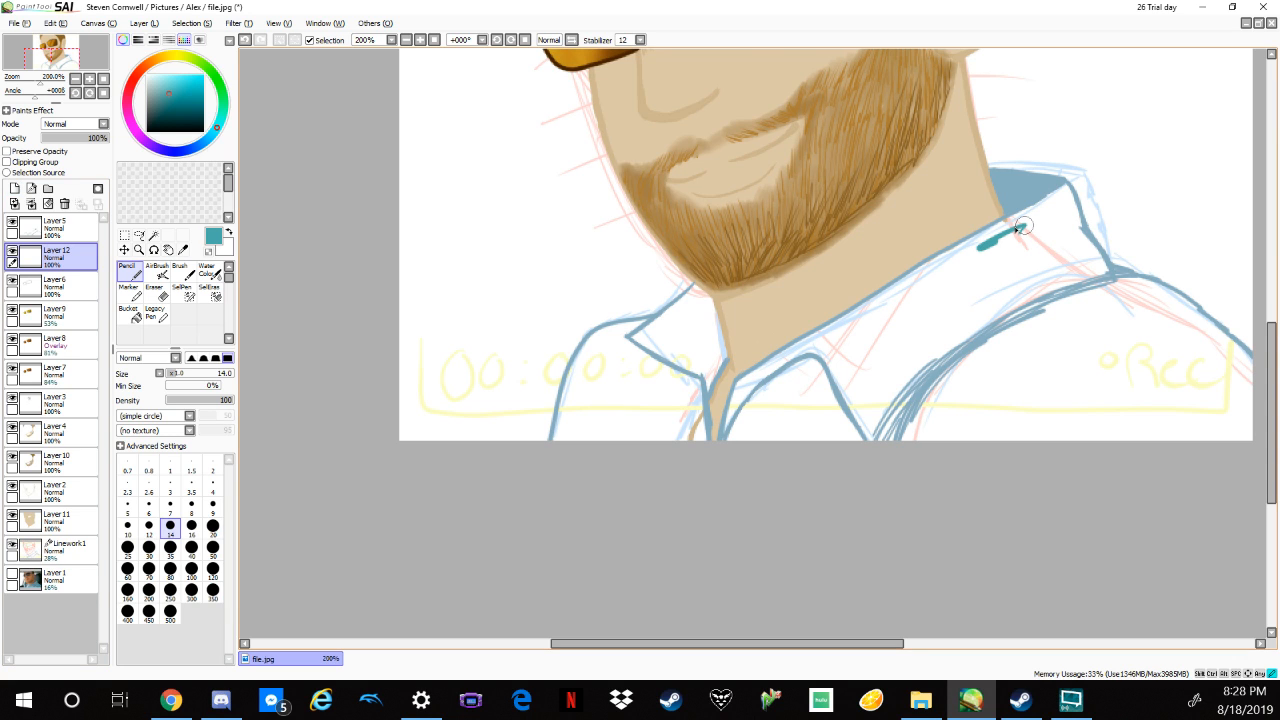
{"action": "mouse_move", "coordinate": [1022, 227]}
{"action": "left_mouse_down"}
{"action": "mouse_move", "coordinate": [950, 400]}
{"action": "mouse_move", "coordinate": [915, 435]}
{"action": "left_mouse_up"}
{"action": "left_click", "coordinate": [172, 548]}
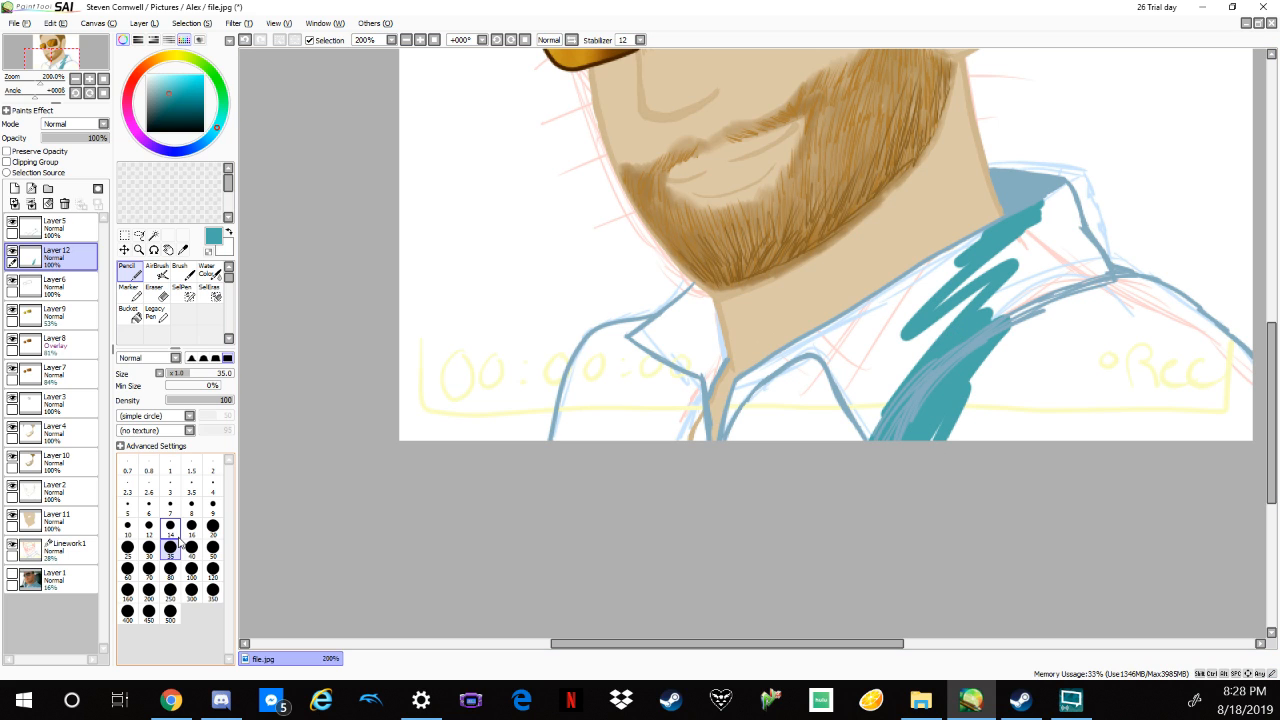
{"action": "mouse_move", "coordinate": [1014, 400]}
{"action": "left_mouse_down"}
{"action": "mouse_move", "coordinate": [1016, 329]}
{"action": "mouse_move", "coordinate": [750, 445]}
{"action": "left_mouse_up"}
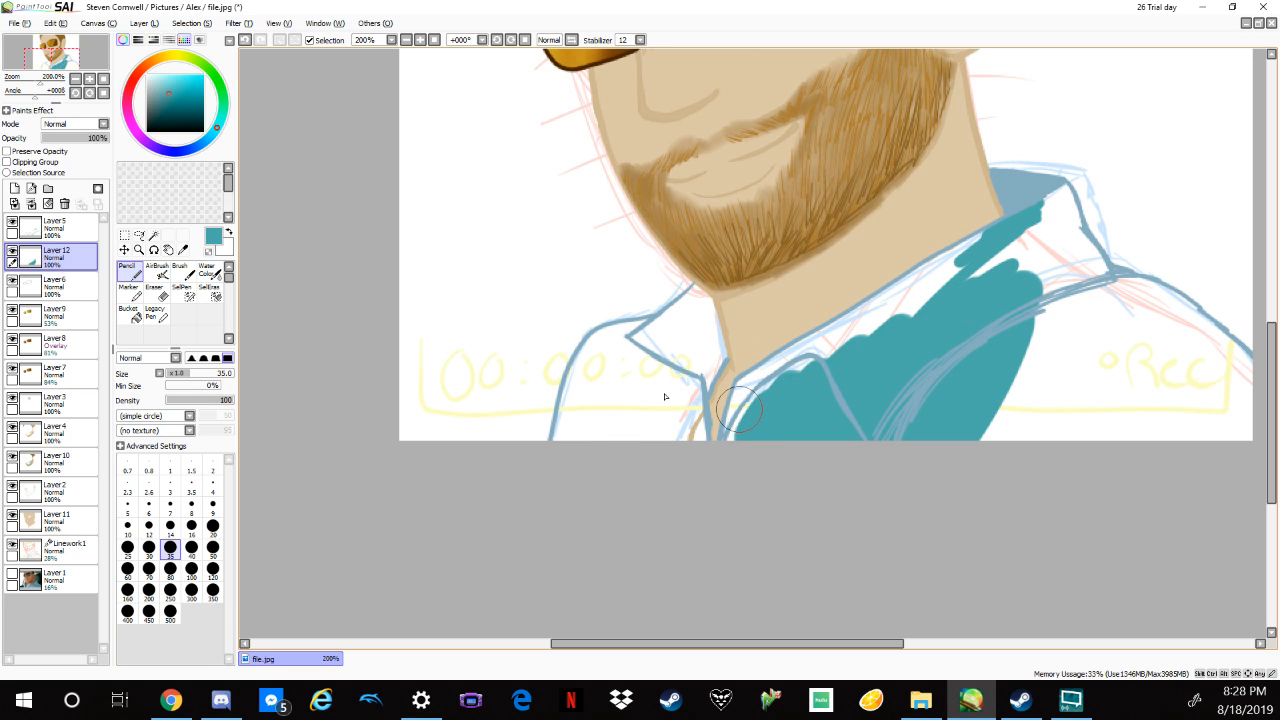
{"action": "mouse_move", "coordinate": [630, 352]}
{"action": "left_mouse_down"}
{"action": "mouse_move", "coordinate": [580, 425]}
{"action": "mouse_move", "coordinate": [598, 372]}
{"action": "mouse_move", "coordinate": [586, 398]}
{"action": "mouse_move", "coordinate": [650, 415]}
{"action": "mouse_move", "coordinate": [673, 376]}
{"action": "left_mouse_up"}
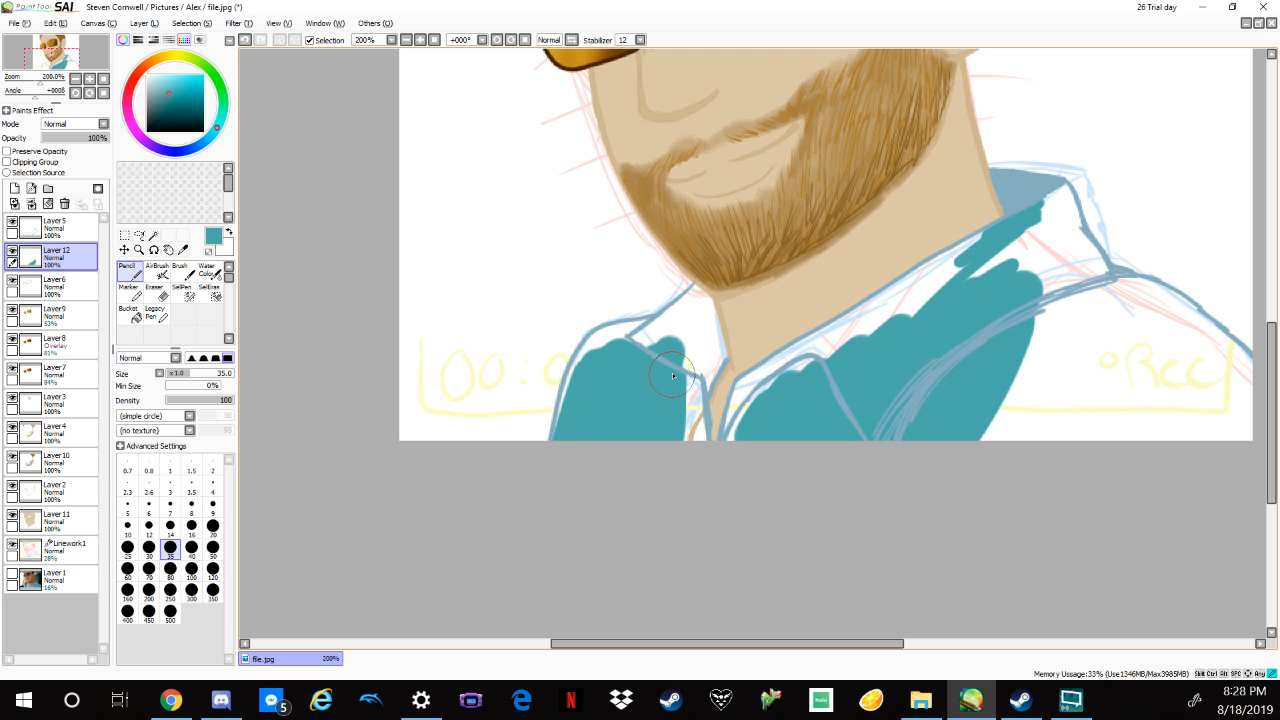
Fill the gap along the outer shoulder line of the shirt's front-left side in teal with the Pencil at size 7.
{"action": "left_click", "coordinate": [170, 503]}
{"action": "scroll", "coordinate": [671, 271], "scroll_direction": "up", "scroll_amount": 2}
{"action": "scroll", "coordinate": [709, 317], "scroll_direction": "up", "scroll_amount": 1}
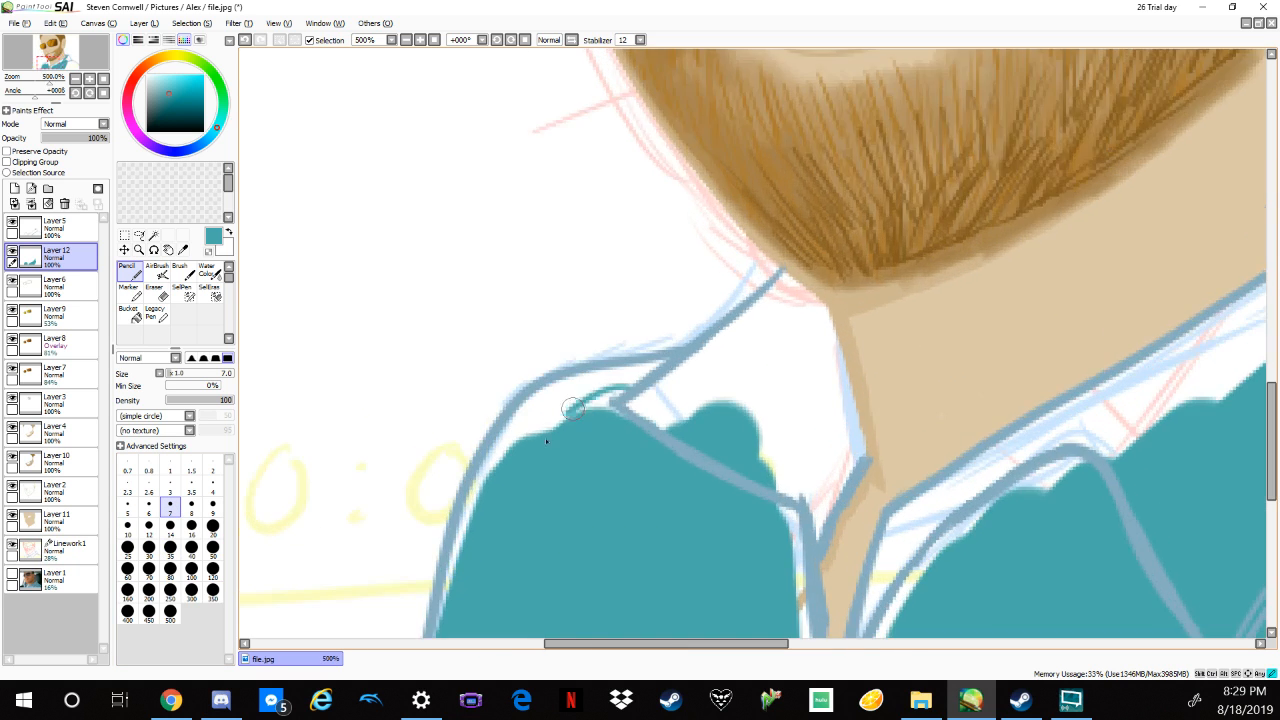
{"action": "mouse_move", "coordinate": [543, 443]}
{"action": "left_mouse_down"}
{"action": "mouse_move", "coordinate": [520, 445]}
{"action": "mouse_move", "coordinate": [543, 414]}
{"action": "mouse_move", "coordinate": [512, 441]}
{"action": "mouse_move", "coordinate": [567, 415]}
{"action": "mouse_move", "coordinate": [504, 472]}
{"action": "left_mouse_up"}
{"action": "scroll", "coordinate": [560, 432], "scroll_direction": "down", "scroll_amount": 3}
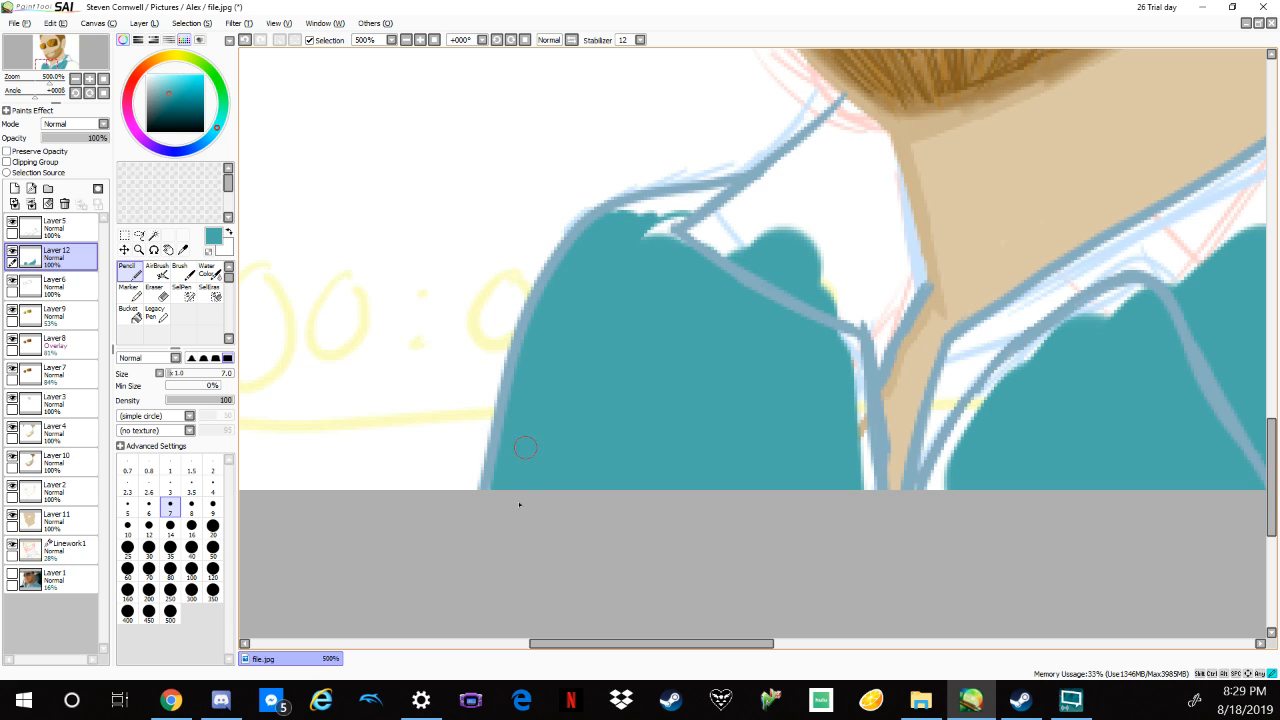
Fill the small collar flap under the beard and the adjoining shirt opening edge in teal on Layer 12.
{"action": "left_click_drag", "start_coordinate": [840, 338], "coordinate": [856, 404]}
{"action": "mouse_move", "coordinate": [861, 495]}
{"action": "left_mouse_down"}
{"action": "mouse_move", "coordinate": [856, 357]}
{"action": "mouse_move", "coordinate": [881, 349]}
{"action": "mouse_move", "coordinate": [920, 254]}
{"action": "mouse_move", "coordinate": [902, 180]}
{"action": "left_mouse_up"}
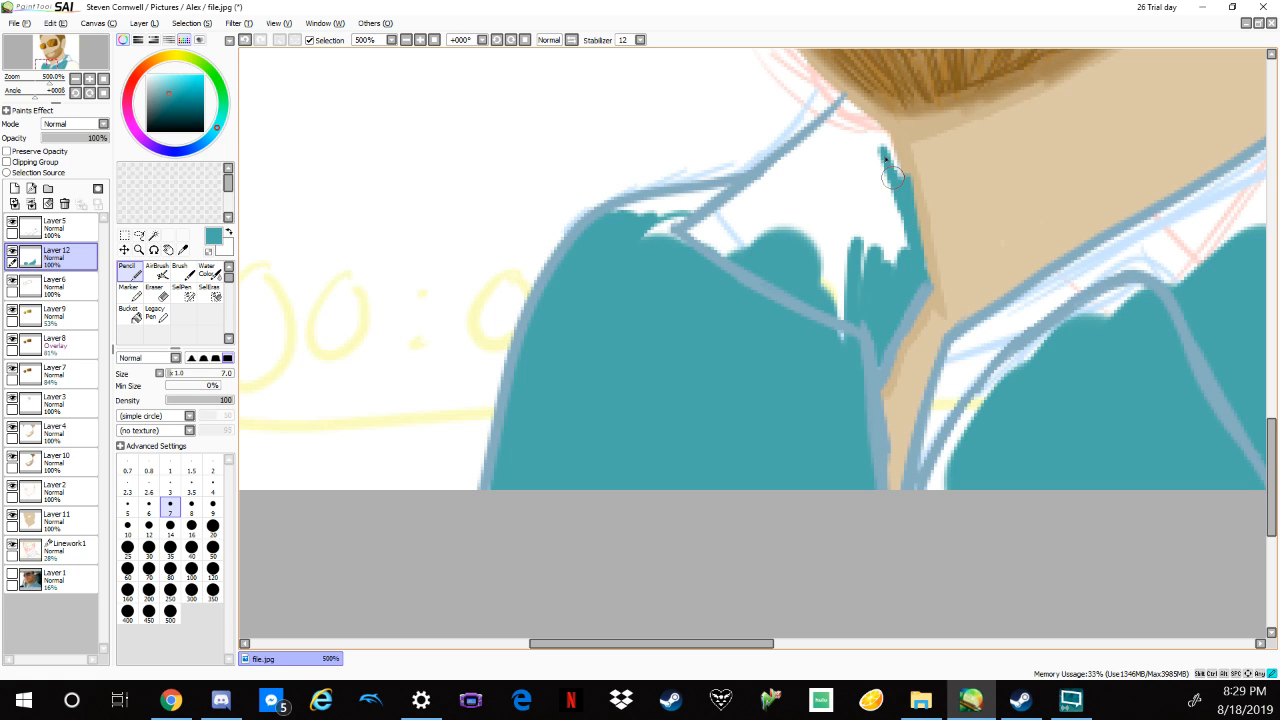
{"action": "mouse_move", "coordinate": [893, 177]}
{"action": "left_mouse_down"}
{"action": "mouse_move", "coordinate": [885, 139]}
{"action": "mouse_move", "coordinate": [848, 100]}
{"action": "left_mouse_up"}
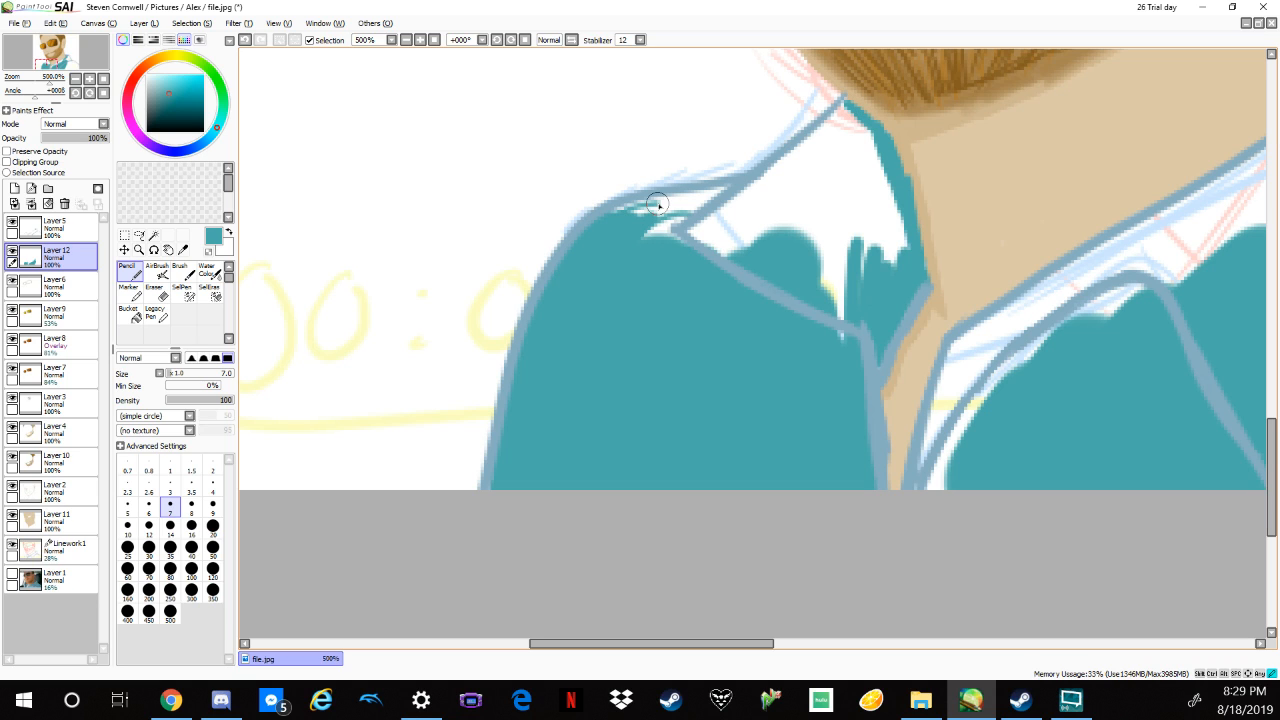
{"action": "mouse_move", "coordinate": [658, 205]}
{"action": "left_mouse_down"}
{"action": "mouse_move", "coordinate": [758, 191]}
{"action": "mouse_move", "coordinate": [709, 196]}
{"action": "mouse_move", "coordinate": [650, 234]}
{"action": "mouse_move", "coordinate": [695, 239]}
{"action": "mouse_move", "coordinate": [692, 255]}
{"action": "mouse_move", "coordinate": [677, 213]}
{"action": "mouse_move", "coordinate": [749, 210]}
{"action": "mouse_move", "coordinate": [735, 247]}
{"action": "mouse_move", "coordinate": [808, 191]}
{"action": "mouse_move", "coordinate": [769, 239]}
{"action": "mouse_move", "coordinate": [802, 234]}
{"action": "mouse_move", "coordinate": [816, 273]}
{"action": "mouse_move", "coordinate": [805, 256]}
{"action": "mouse_move", "coordinate": [853, 196]}
{"action": "mouse_move", "coordinate": [892, 310]}
{"action": "left_mouse_up"}
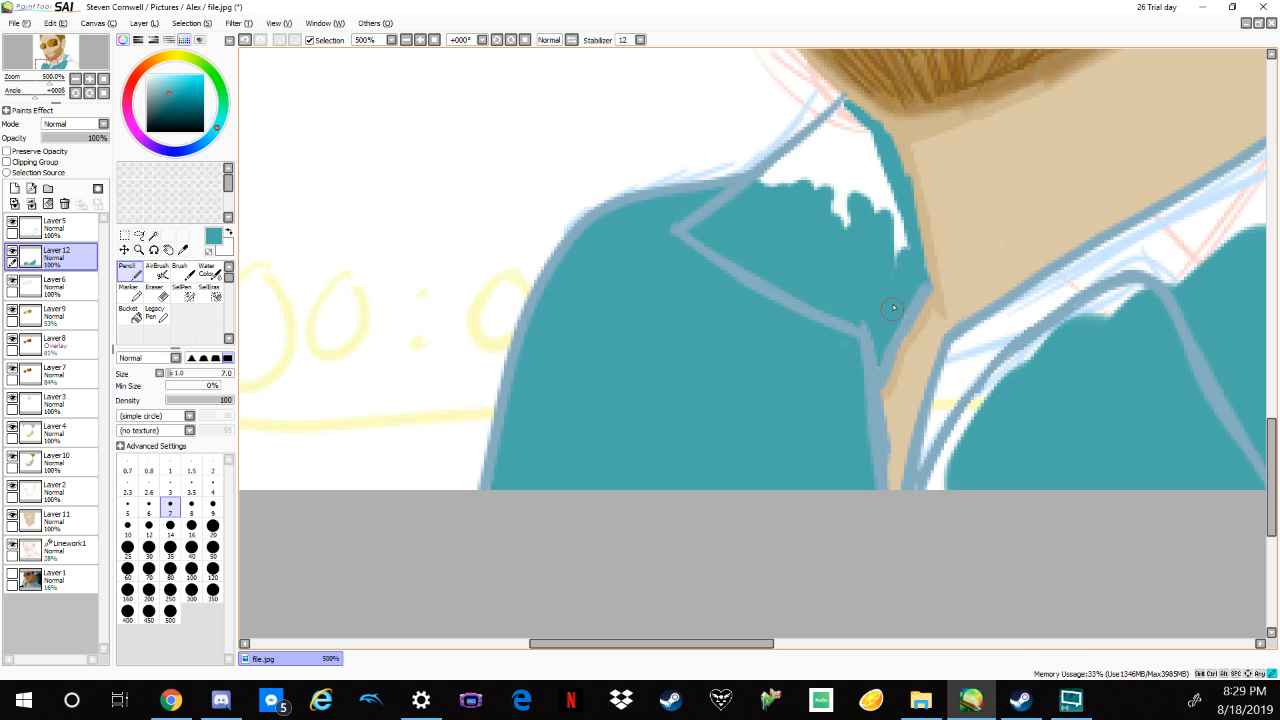
{"action": "left_click_drag", "start_coordinate": [874, 369], "coordinate": [859, 314]}
{"action": "mouse_move", "coordinate": [852, 122]}
{"action": "left_mouse_down"}
{"action": "mouse_move", "coordinate": [842, 106]}
{"action": "mouse_move", "coordinate": [775, 172]}
{"action": "left_mouse_up"}
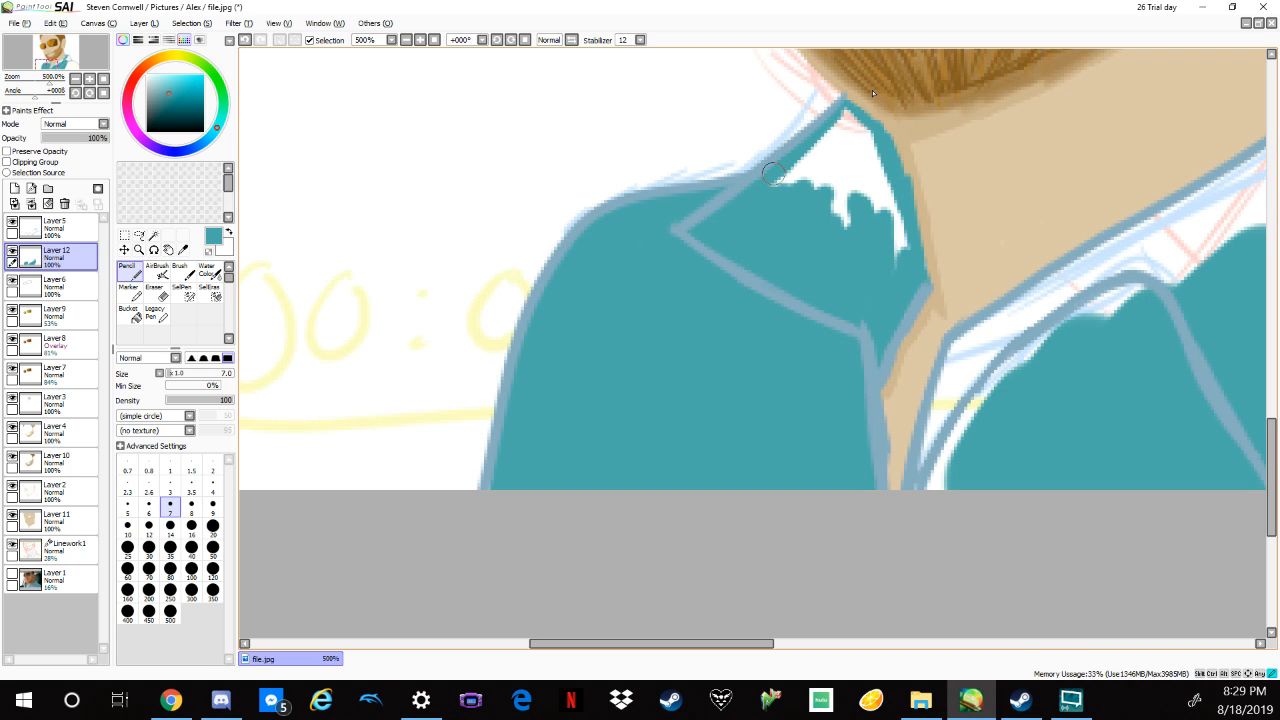
{"action": "mouse_move", "coordinate": [856, 122]}
{"action": "left_mouse_down"}
{"action": "mouse_move", "coordinate": [850, 111]}
{"action": "mouse_move", "coordinate": [876, 168]}
{"action": "left_mouse_up"}
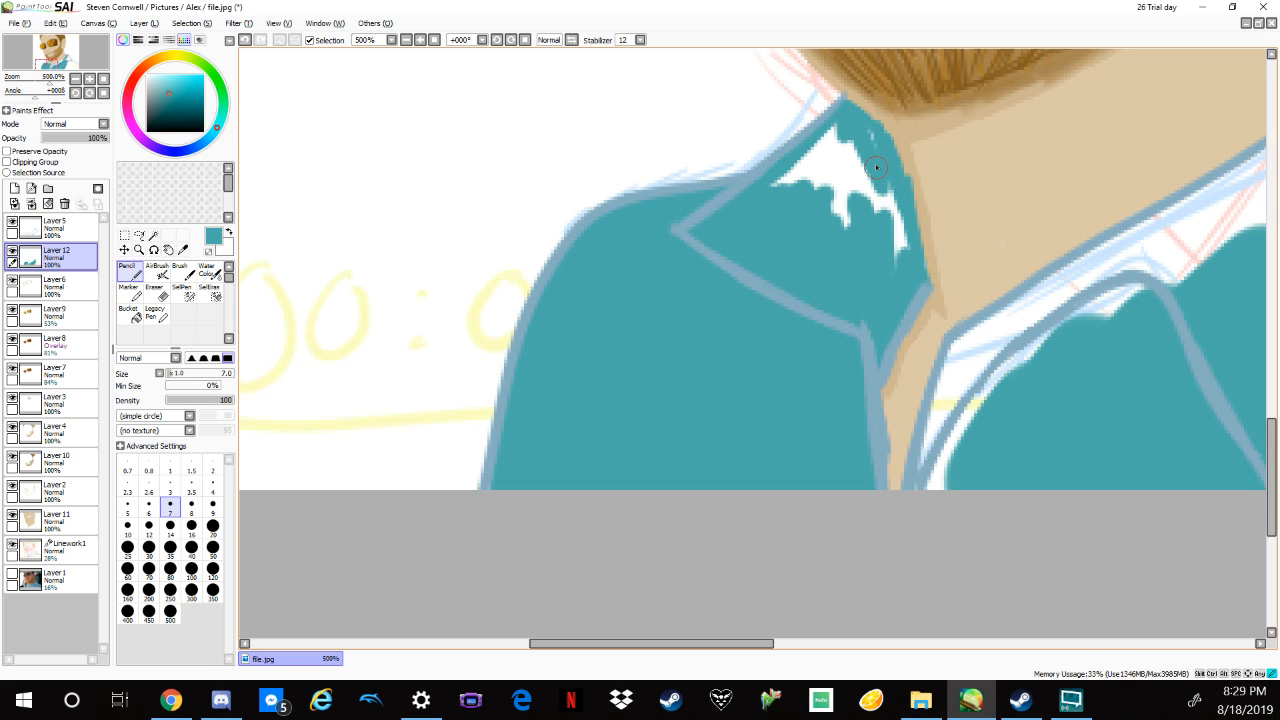
{"action": "left_click_drag", "start_coordinate": [876, 168], "coordinate": [902, 252]}
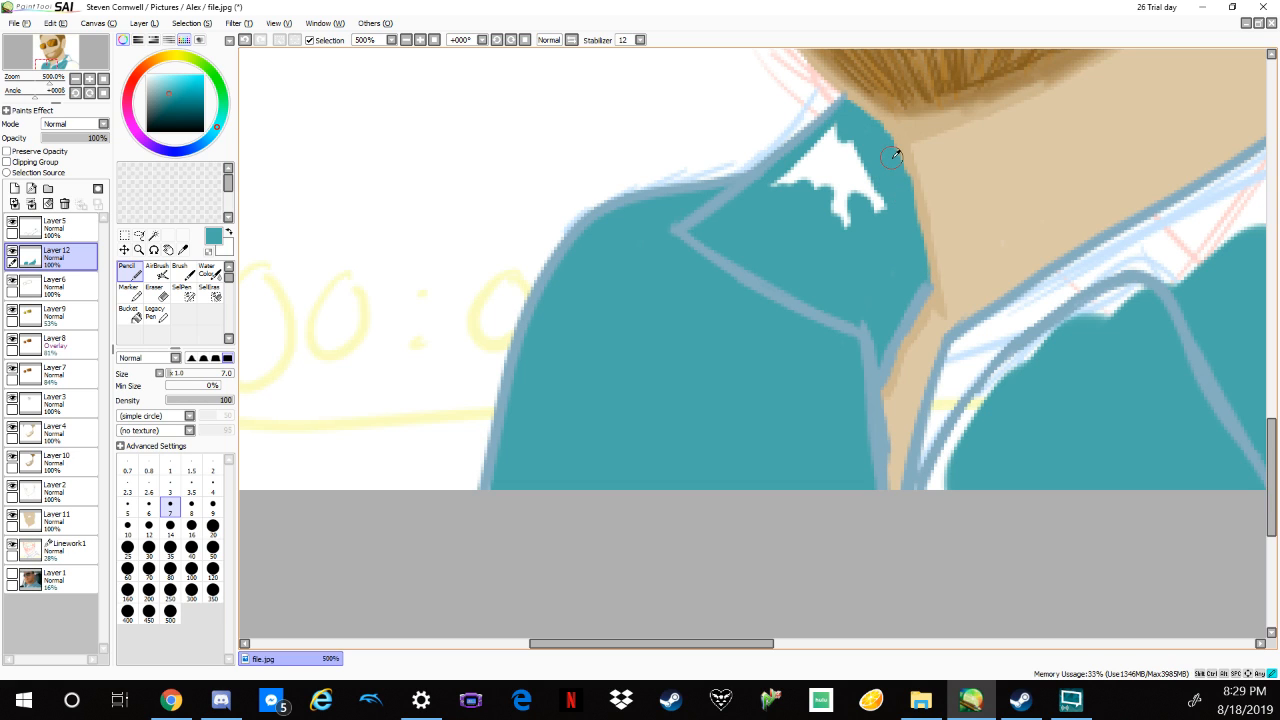
{"action": "mouse_move", "coordinate": [858, 158]}
{"action": "left_mouse_down"}
{"action": "mouse_move", "coordinate": [880, 228]}
{"action": "mouse_move", "coordinate": [865, 232]}
{"action": "mouse_move", "coordinate": [855, 143]}
{"action": "mouse_move", "coordinate": [838, 211]}
{"action": "mouse_move", "coordinate": [841, 127]}
{"action": "mouse_move", "coordinate": [782, 195]}
{"action": "left_mouse_up"}
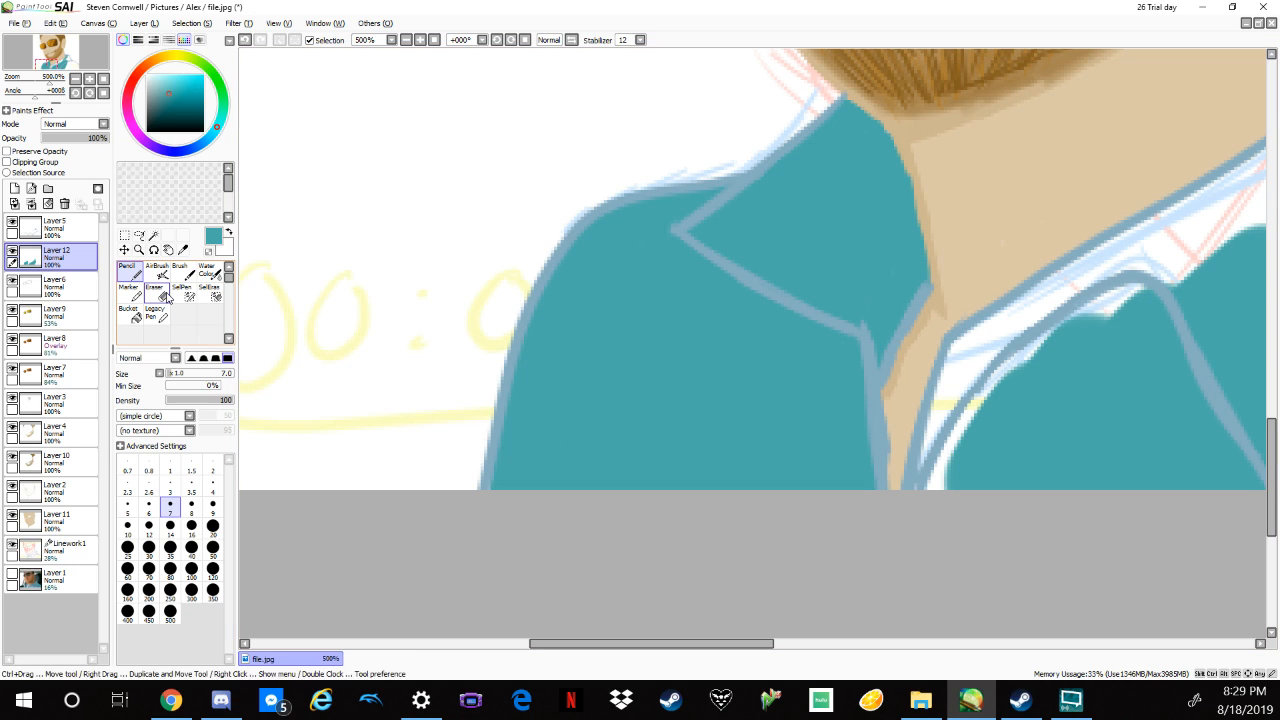
Clean up the teal at the collar tip beneath the beard with the Eraser, undoing one stroke, and return to the Pencil.
{"action": "key", "text": "e"}
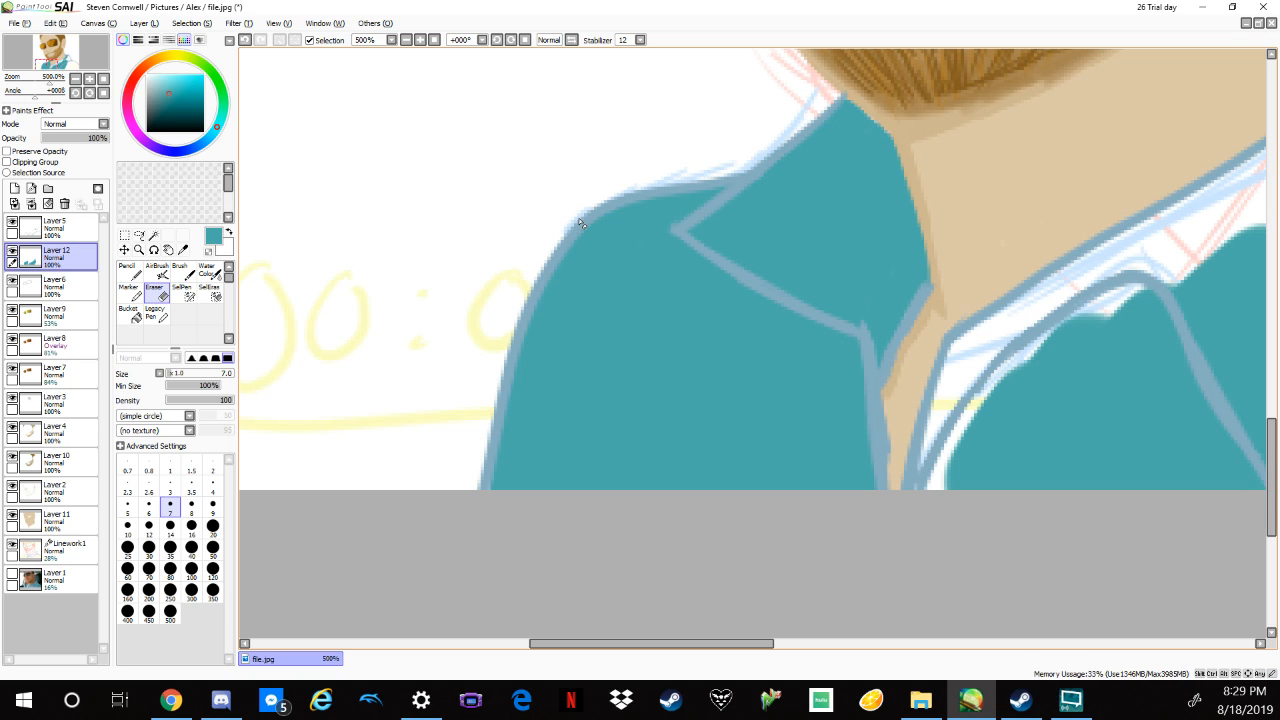
{"action": "key", "text": "ctrl+z"}
{"action": "left_click_drag", "start_coordinate": [884, 112], "coordinate": [911, 125]}
{"action": "left_click", "coordinate": [134, 272]}
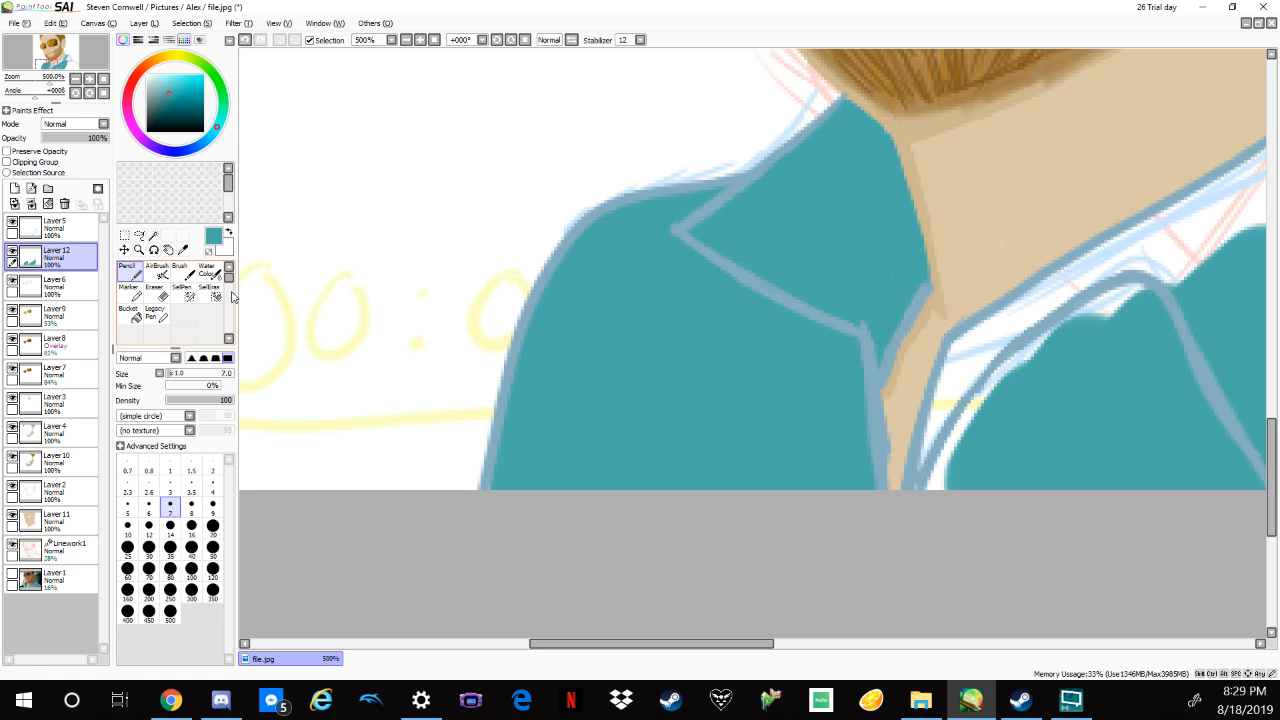
Fill the larger collar flap in teal from the shirt opening up along the neckline.
{"action": "left_click_drag", "start_coordinate": [1062, 444], "coordinate": [871, 540]}
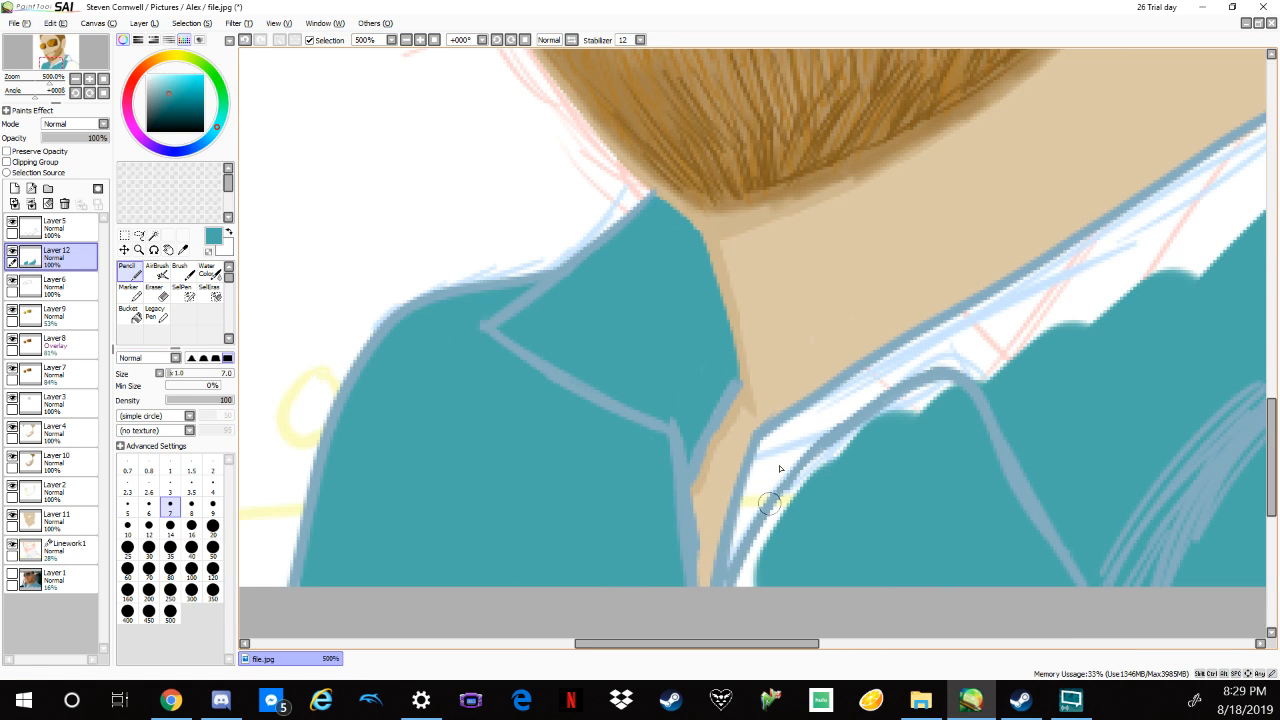
{"action": "left_click_drag", "start_coordinate": [779, 467], "coordinate": [733, 590]}
{"action": "left_click_drag", "start_coordinate": [797, 460], "coordinate": [779, 494]}
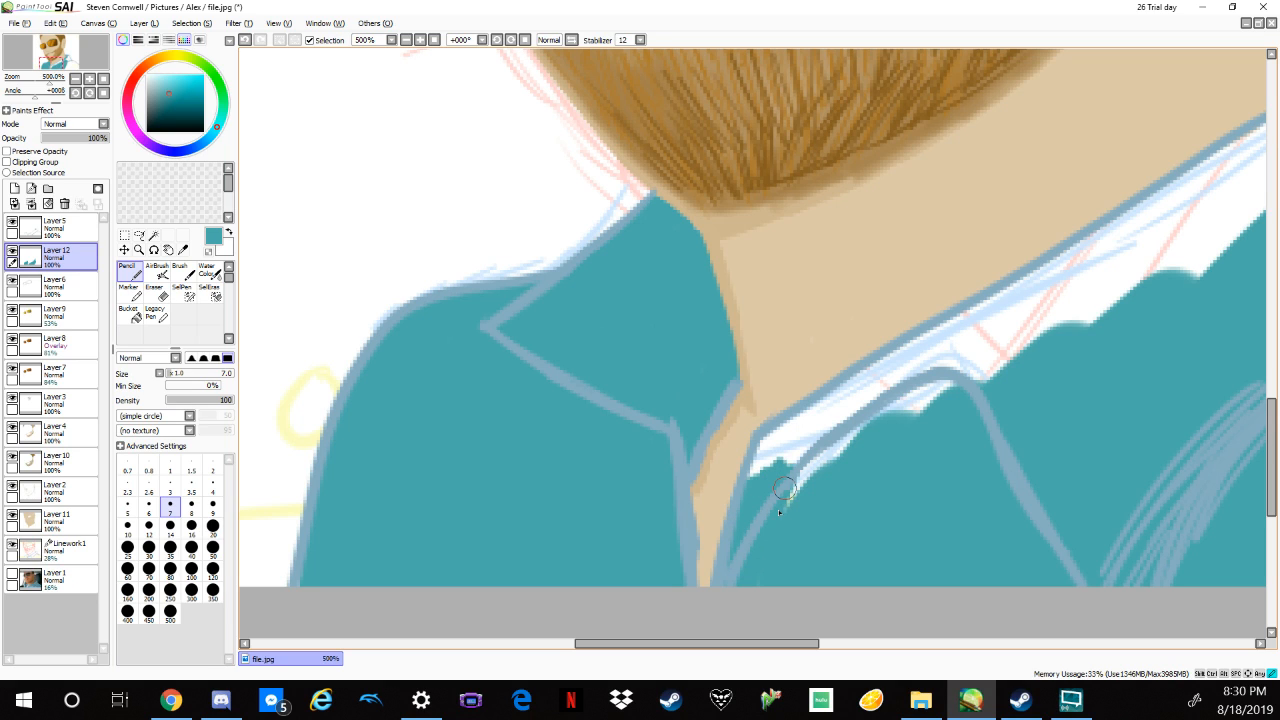
{"action": "mouse_move", "coordinate": [823, 427]}
{"action": "left_mouse_down"}
{"action": "mouse_move", "coordinate": [775, 497]}
{"action": "mouse_move", "coordinate": [898, 392]}
{"action": "left_mouse_up"}
{"action": "left_click_drag", "start_coordinate": [803, 429], "coordinate": [752, 472]}
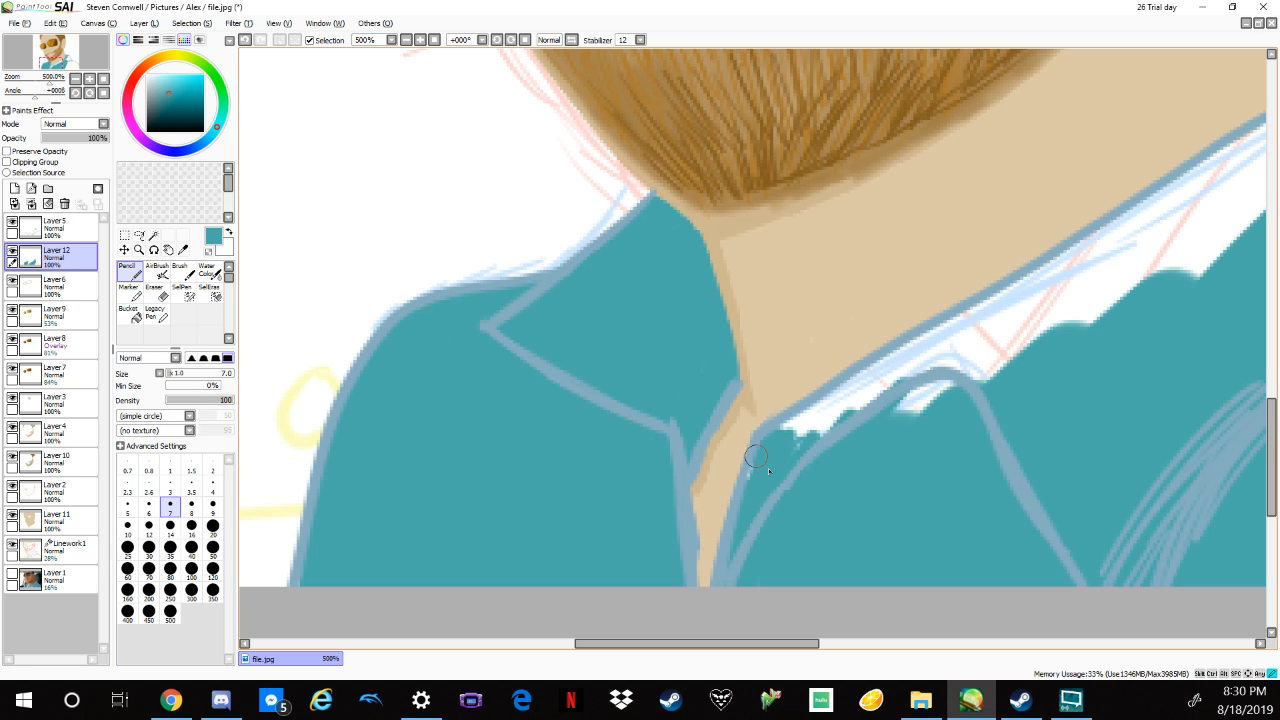
{"action": "left_click_drag", "start_coordinate": [756, 456], "coordinate": [1055, 298]}
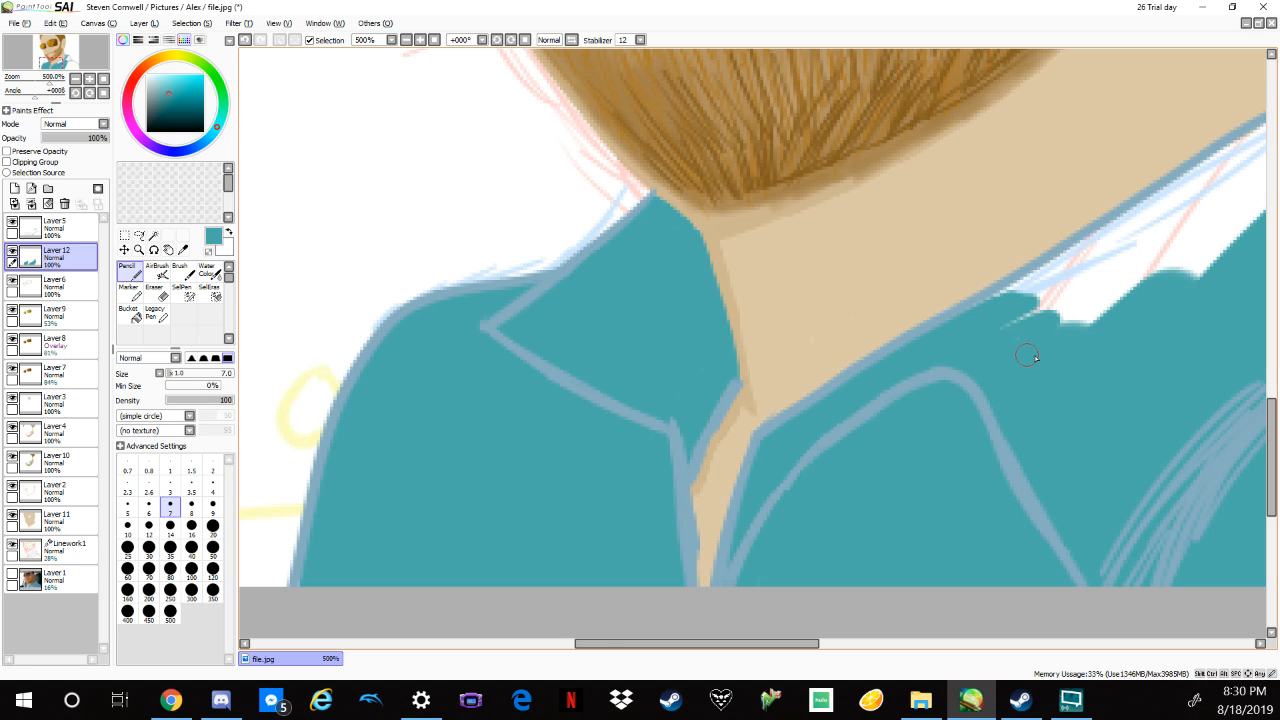
Fill the remaining white gap below the neckline of the larger collar flap in teal.
{"action": "left_click_drag", "start_coordinate": [1036, 357], "coordinate": [797, 506]}
{"action": "mouse_move", "coordinate": [872, 406]}
{"action": "left_mouse_down"}
{"action": "mouse_move", "coordinate": [758, 468]}
{"action": "mouse_move", "coordinate": [945, 322]}
{"action": "mouse_move", "coordinate": [1137, 208]}
{"action": "left_mouse_up"}
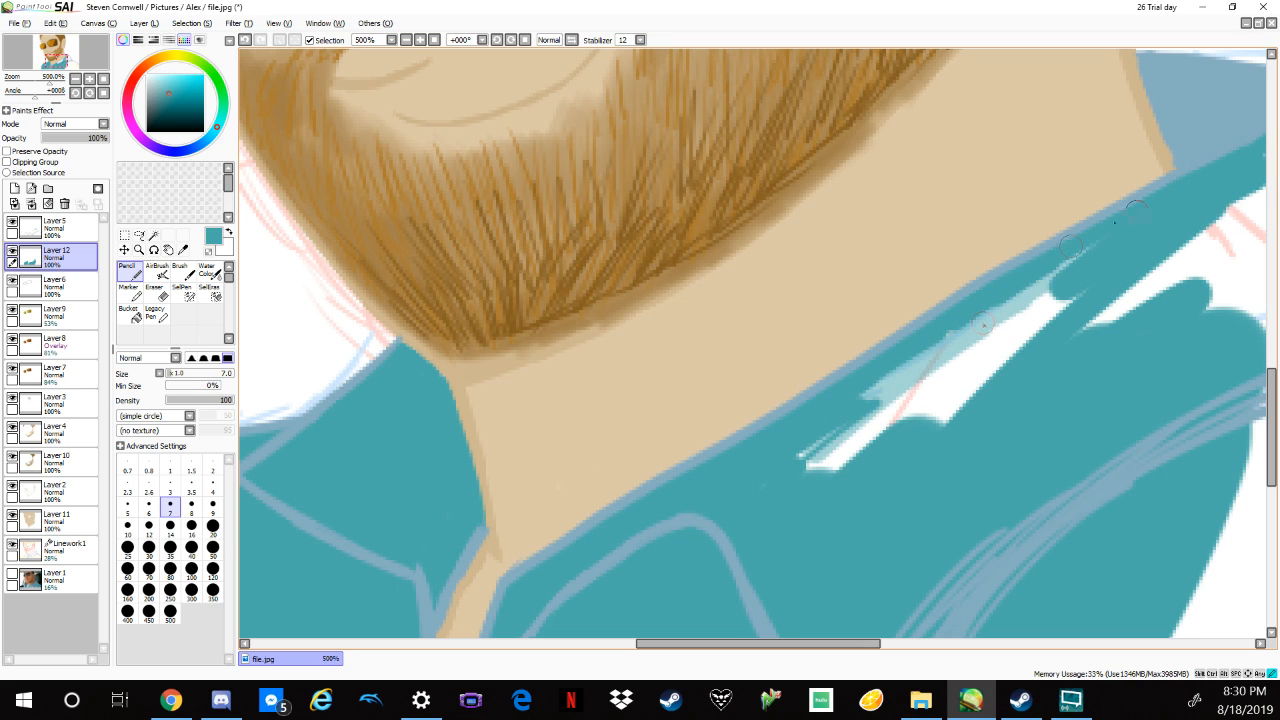
{"action": "key", "text": "ctrl+z"}
{"action": "key", "text": "ctrl+z"}
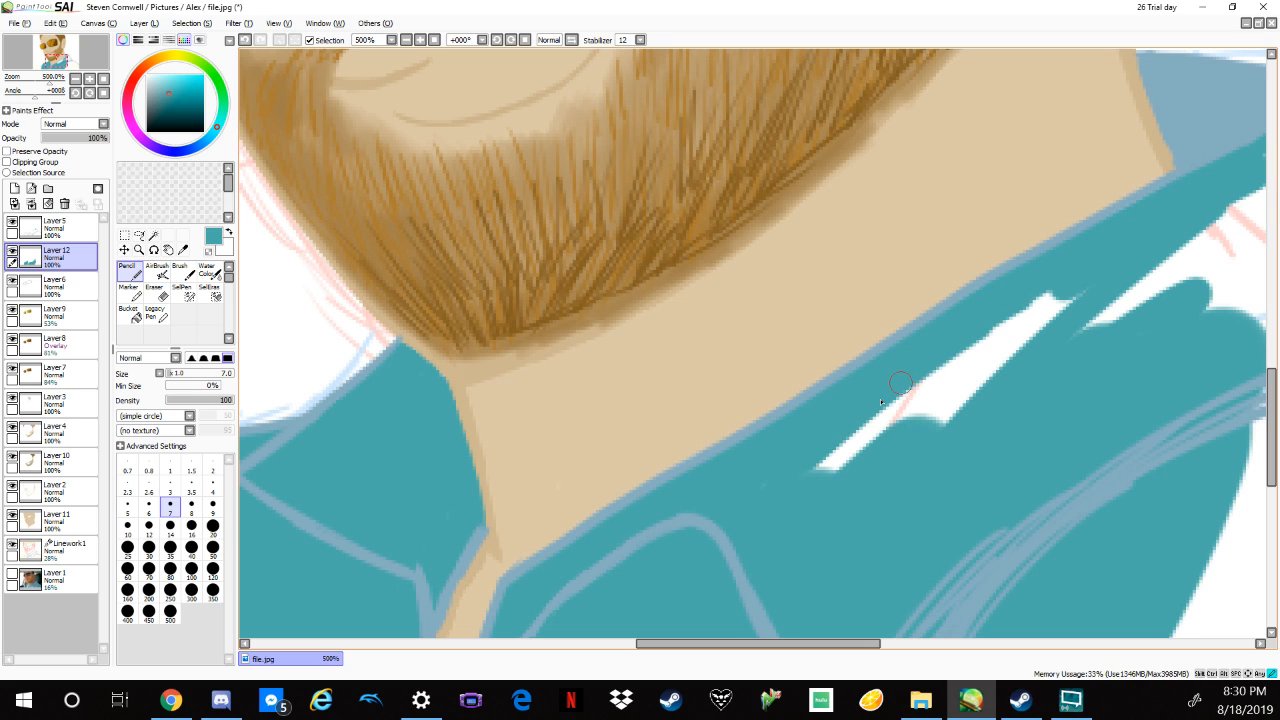
{"action": "key", "text": "ctrl+z"}
{"action": "key", "text": "ctrl+z"}
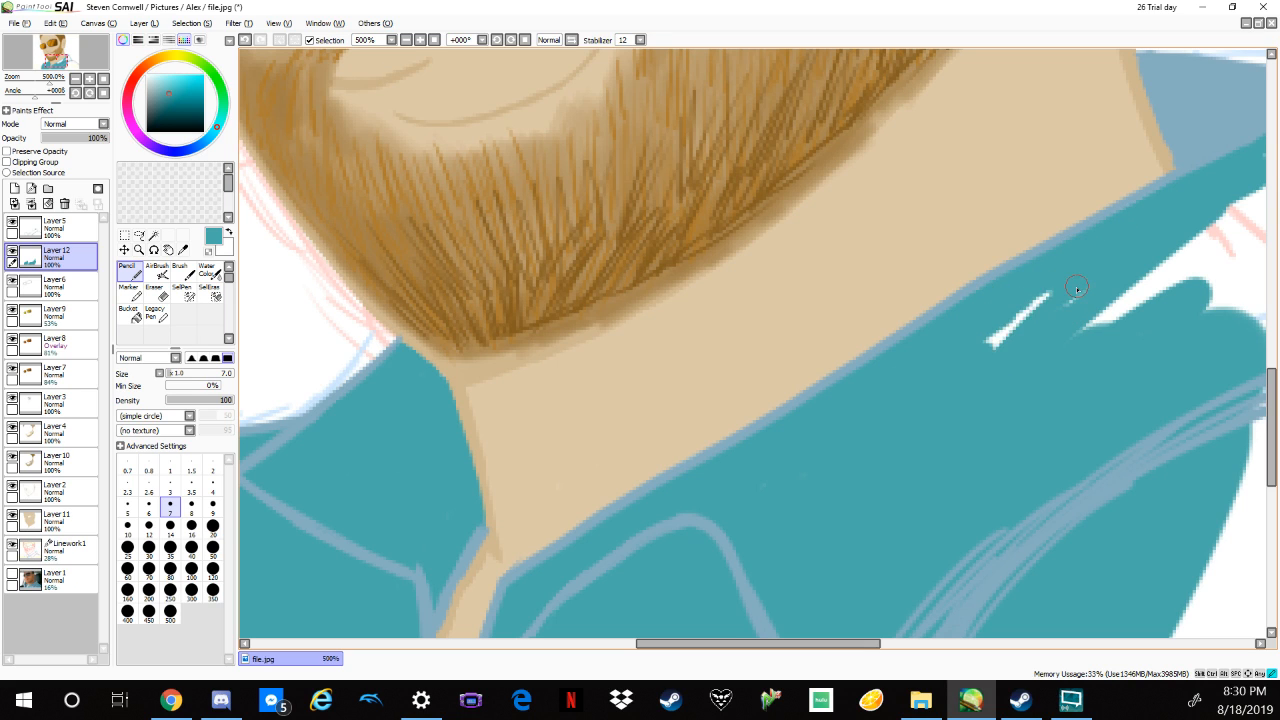
{"action": "key", "text": "ctrl+z"}
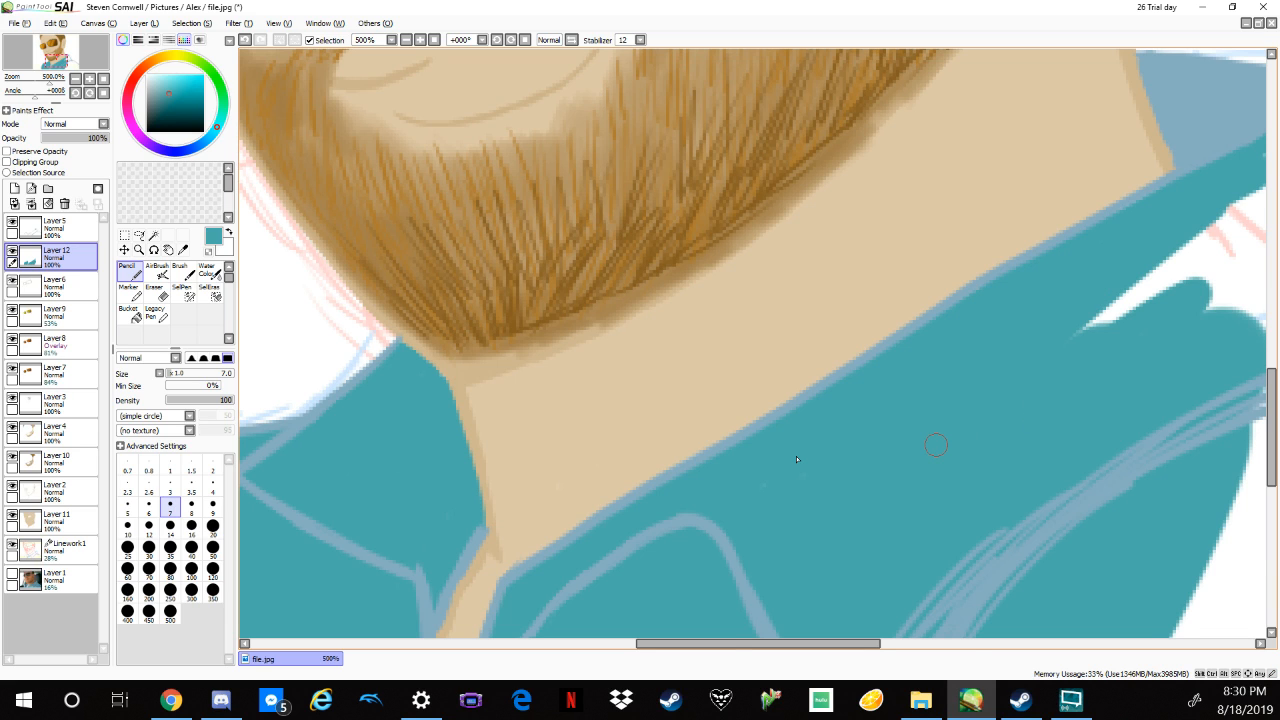
Fill the back corner of the larger collar flap in teal, raising the Pencil size to 14 for the wide gap.
{"action": "left_click_drag", "start_coordinate": [1171, 365], "coordinate": [763, 500]}
{"action": "mouse_move", "coordinate": [874, 288]}
{"action": "left_mouse_down"}
{"action": "mouse_move", "coordinate": [911, 319]}
{"action": "mouse_move", "coordinate": [935, 287]}
{"action": "mouse_move", "coordinate": [924, 238]}
{"action": "mouse_move", "coordinate": [971, 385]}
{"action": "mouse_move", "coordinate": [893, 349]}
{"action": "left_mouse_up"}
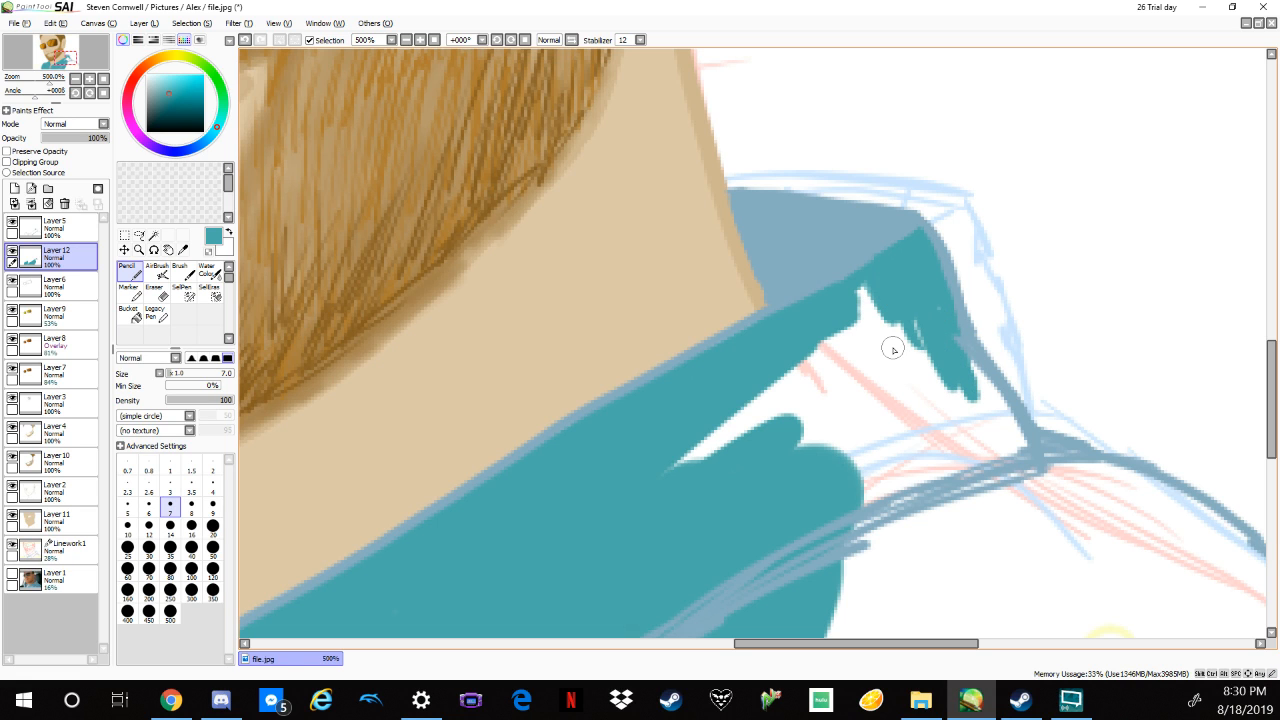
{"action": "key", "text": "bracketright"}
{"action": "key", "text": "bracketright"}
{"action": "key", "text": "bracketright"}
{"action": "key", "text": "bracketright"}
{"action": "key", "text": "bracketright"}
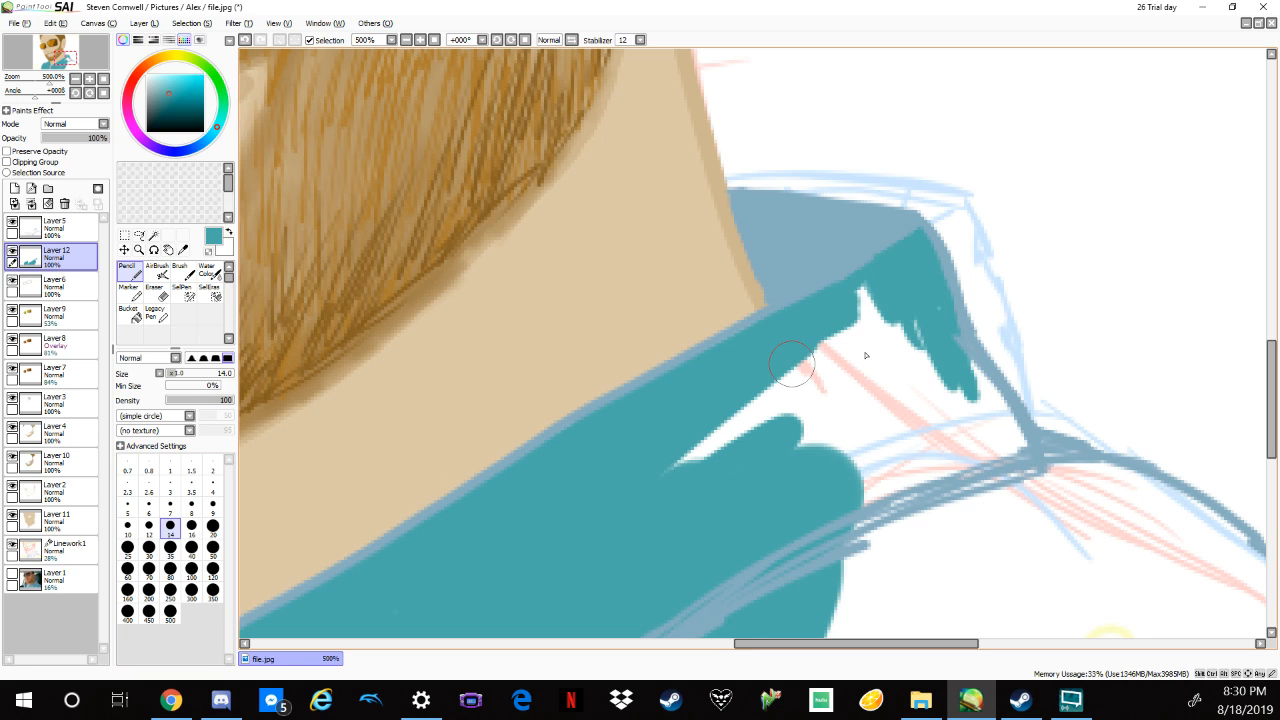
{"action": "mouse_move", "coordinate": [792, 364]}
{"action": "left_mouse_down"}
{"action": "mouse_move", "coordinate": [851, 341]}
{"action": "mouse_move", "coordinate": [735, 415]}
{"action": "mouse_move", "coordinate": [885, 352]}
{"action": "mouse_move", "coordinate": [867, 509]}
{"action": "mouse_move", "coordinate": [959, 409]}
{"action": "mouse_move", "coordinate": [946, 350]}
{"action": "mouse_move", "coordinate": [1013, 449]}
{"action": "mouse_move", "coordinate": [972, 370]}
{"action": "mouse_move", "coordinate": [1013, 482]}
{"action": "left_mouse_up"}
Extend the teal fill across the lower part of the sleeve to the canvas edge with the size 14 Pencil.
{"action": "mouse_move", "coordinate": [1043, 529]}
{"action": "left_mouse_down"}
{"action": "mouse_move", "coordinate": [1061, 480]}
{"action": "mouse_move", "coordinate": [1054, 435]}
{"action": "mouse_move", "coordinate": [1001, 257]}
{"action": "mouse_move", "coordinate": [891, 203]}
{"action": "left_mouse_up"}
{"action": "mouse_move", "coordinate": [790, 150]}
{"action": "left_mouse_down"}
{"action": "mouse_move", "coordinate": [652, 446]}
{"action": "mouse_move", "coordinate": [789, 271]}
{"action": "mouse_move", "coordinate": [794, 406]}
{"action": "mouse_move", "coordinate": [831, 504]}
{"action": "mouse_move", "coordinate": [996, 488]}
{"action": "mouse_move", "coordinate": [1050, 300]}
{"action": "mouse_move", "coordinate": [1042, 395]}
{"action": "left_mouse_up"}
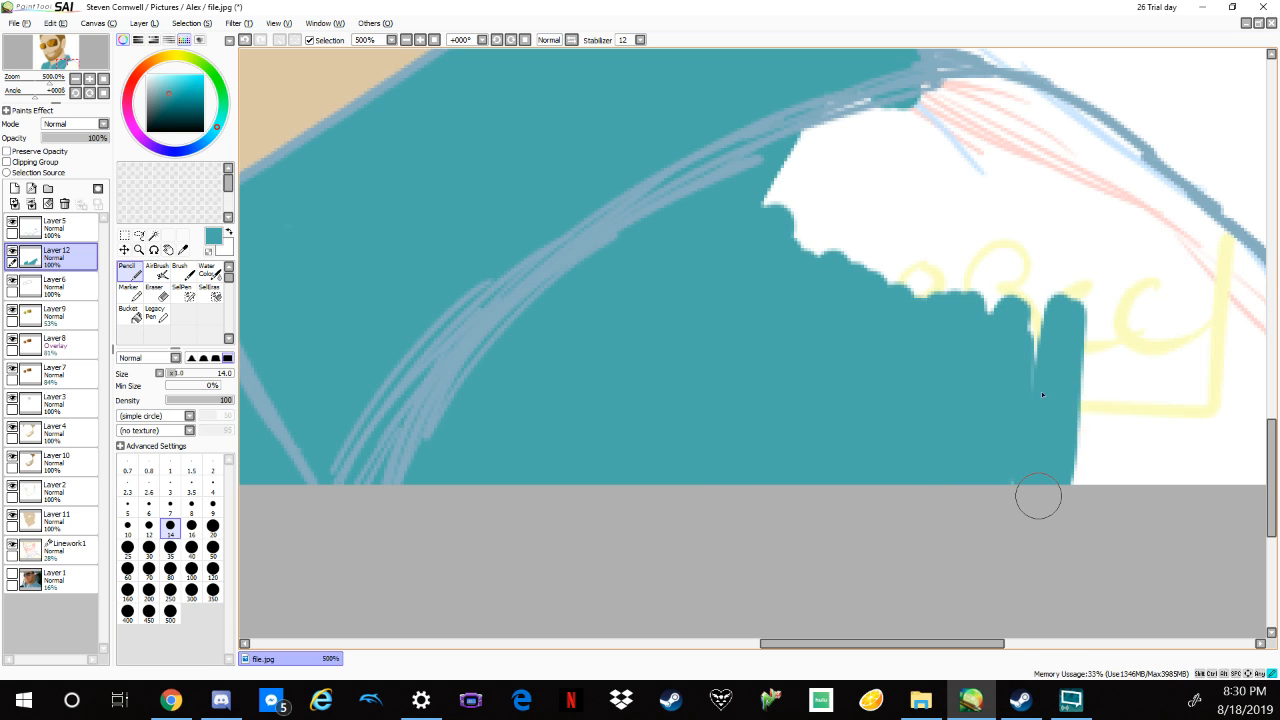
{"action": "left_click_drag", "start_coordinate": [1038, 497], "coordinate": [1066, 357]}
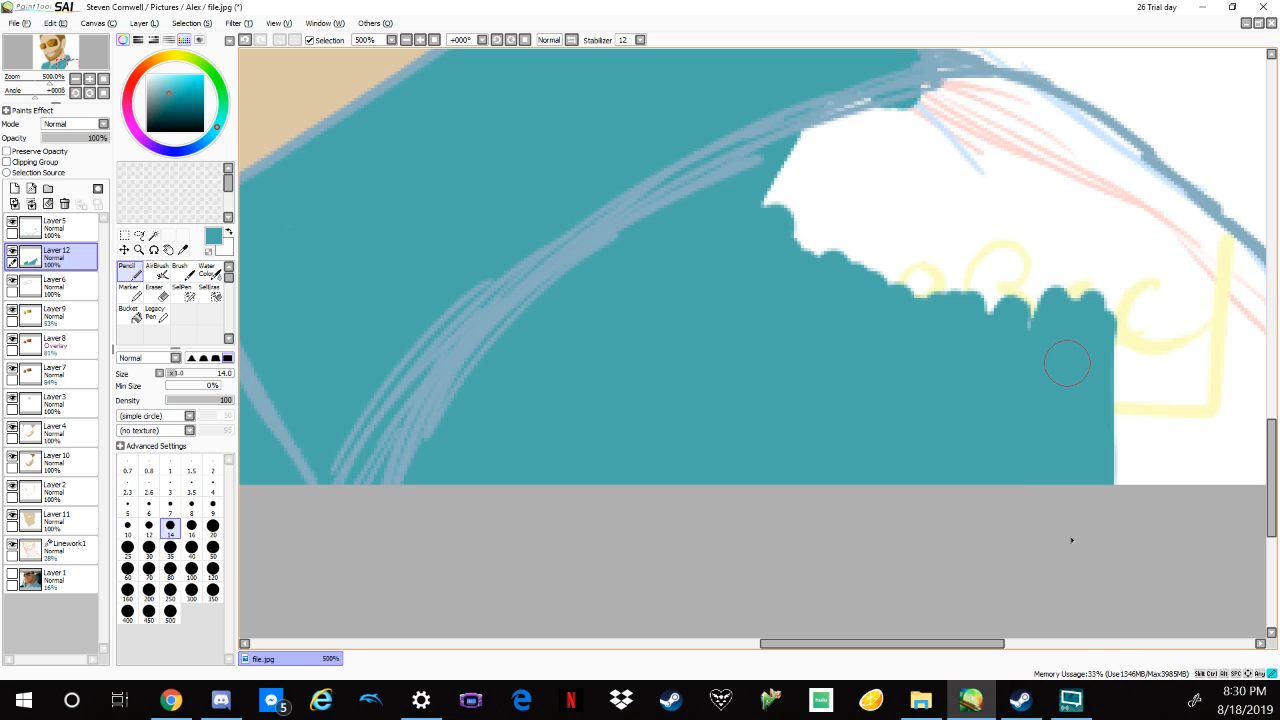
{"action": "left_click_drag", "start_coordinate": [1080, 457], "coordinate": [735, 411]}
{"action": "mouse_move", "coordinate": [870, 450]}
{"action": "left_mouse_down"}
{"action": "mouse_move", "coordinate": [885, 262]}
{"action": "mouse_move", "coordinate": [803, 417]}
{"action": "mouse_move", "coordinate": [737, 366]}
{"action": "mouse_move", "coordinate": [725, 411]}
{"action": "left_mouse_up"}
{"action": "left_click_drag", "start_coordinate": [806, 289], "coordinate": [848, 499]}
Paint teal under the back shoulder line and fill the remaining white area of the sleeve.
{"action": "left_click_drag", "start_coordinate": [618, 253], "coordinate": [728, 283]}
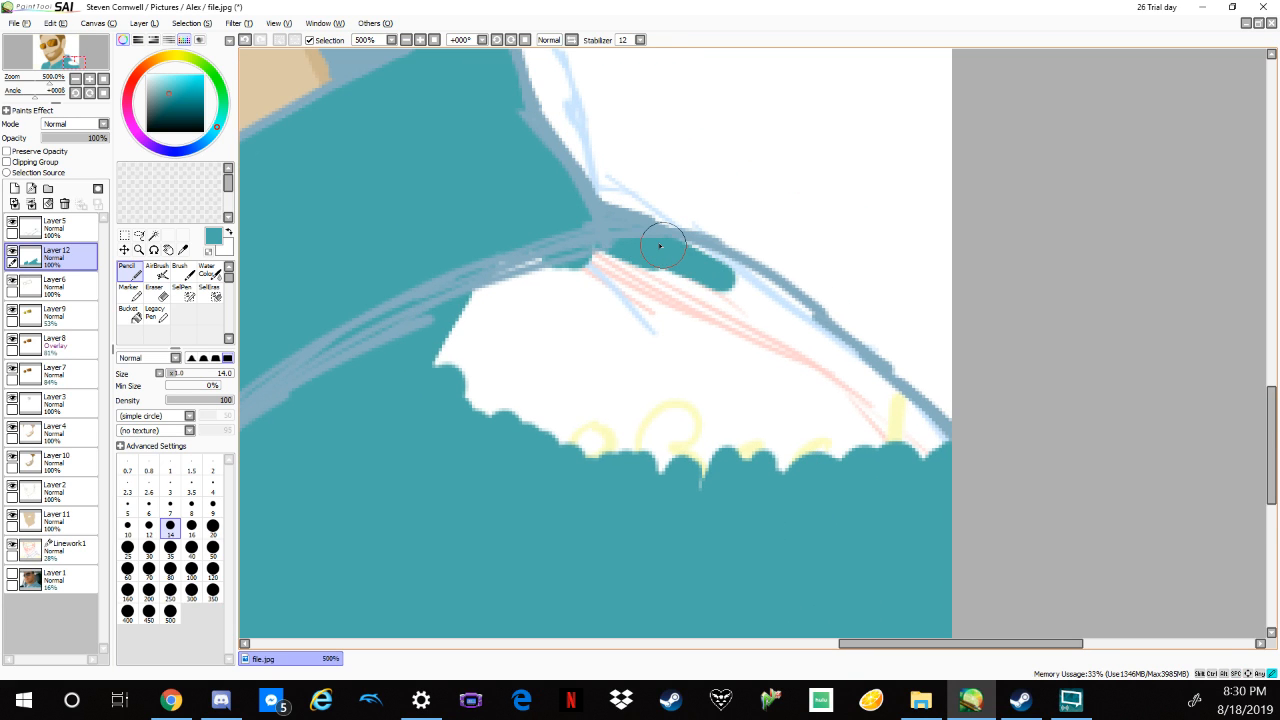
{"action": "mouse_move", "coordinate": [660, 246]}
{"action": "left_mouse_down"}
{"action": "mouse_move", "coordinate": [742, 278]}
{"action": "mouse_move", "coordinate": [835, 350]}
{"action": "left_mouse_up"}
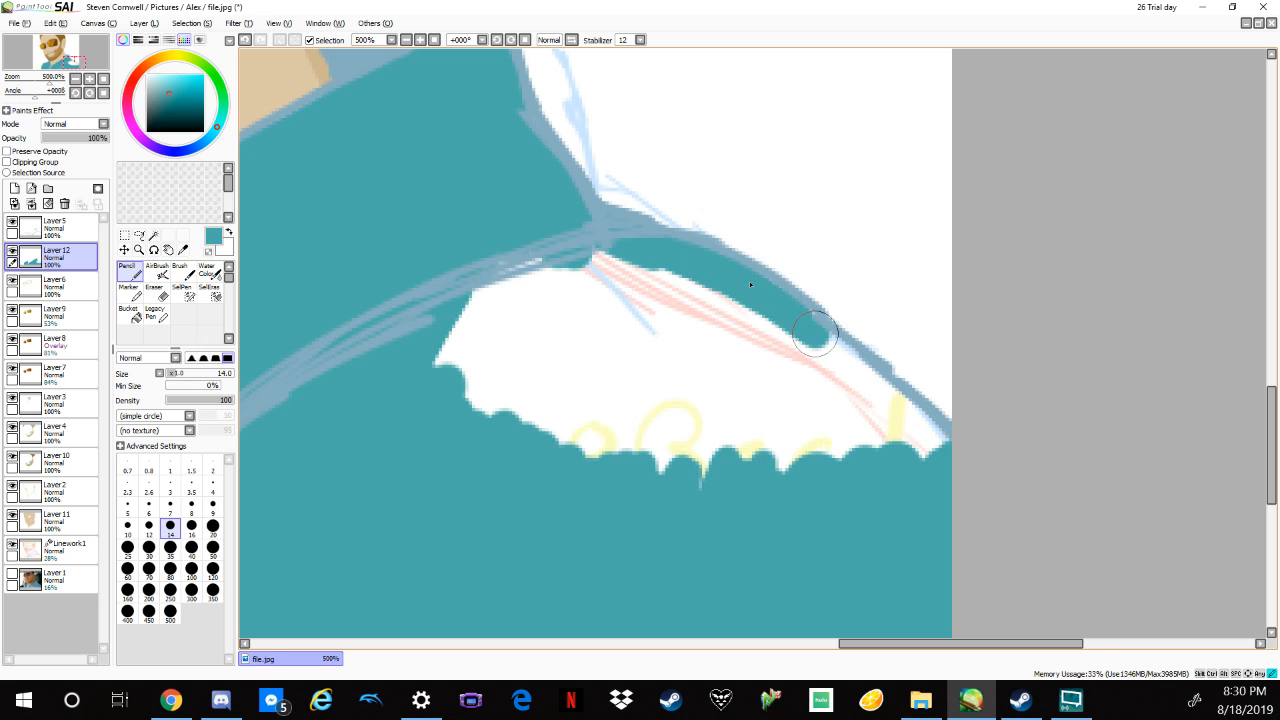
{"action": "mouse_move", "coordinate": [729, 274]}
{"action": "left_mouse_down"}
{"action": "mouse_move", "coordinate": [912, 398]}
{"action": "mouse_move", "coordinate": [948, 443]}
{"action": "mouse_move", "coordinate": [594, 266]}
{"action": "mouse_move", "coordinate": [766, 337]}
{"action": "mouse_move", "coordinate": [468, 274]}
{"action": "mouse_move", "coordinate": [548, 260]}
{"action": "mouse_move", "coordinate": [480, 350]}
{"action": "mouse_move", "coordinate": [500, 330]}
{"action": "mouse_move", "coordinate": [565, 323]}
{"action": "mouse_move", "coordinate": [620, 478]}
{"action": "mouse_move", "coordinate": [690, 498]}
{"action": "mouse_move", "coordinate": [761, 496]}
{"action": "mouse_move", "coordinate": [745, 430]}
{"action": "mouse_move", "coordinate": [853, 426]}
{"action": "mouse_move", "coordinate": [823, 476]}
{"action": "left_mouse_up"}
{"action": "scroll", "coordinate": [849, 507], "scroll_direction": "down", "scroll_amount": 4}
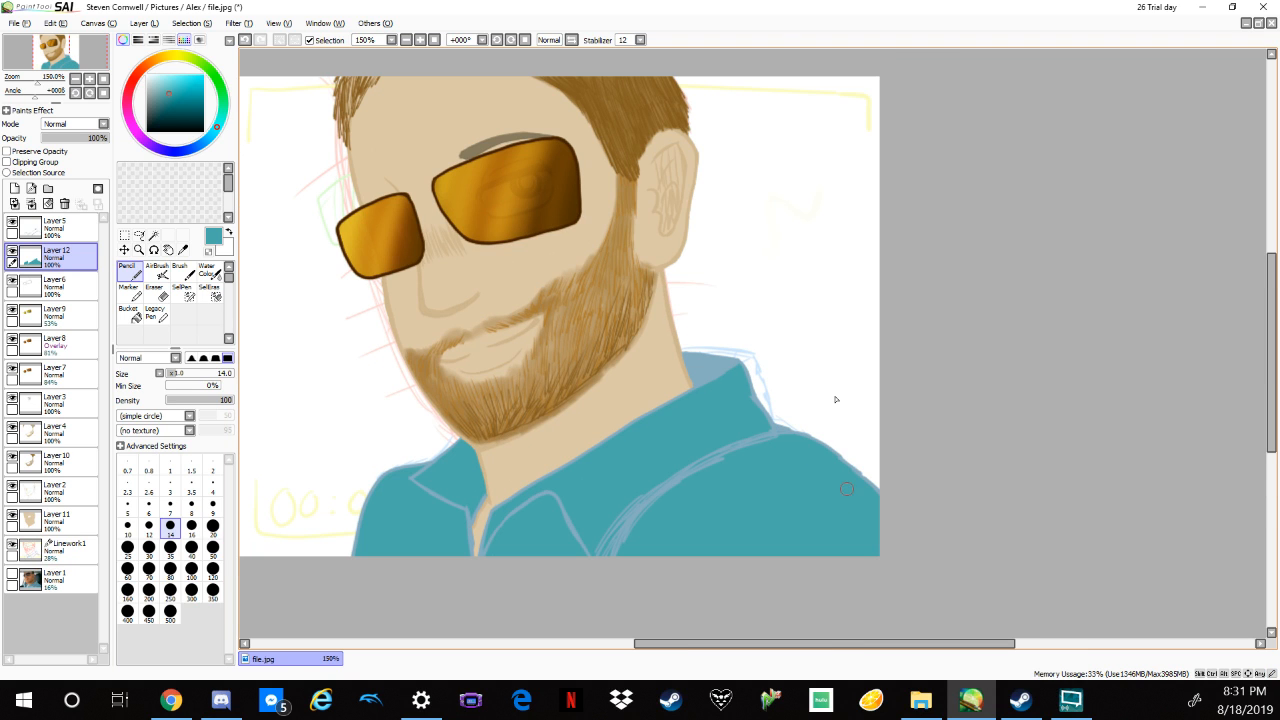
Recolor both sections of the shirt in a brighter medium blue with the Bucket.
{"action": "left_click_drag", "start_coordinate": [917, 320], "coordinate": [1025, 393]}
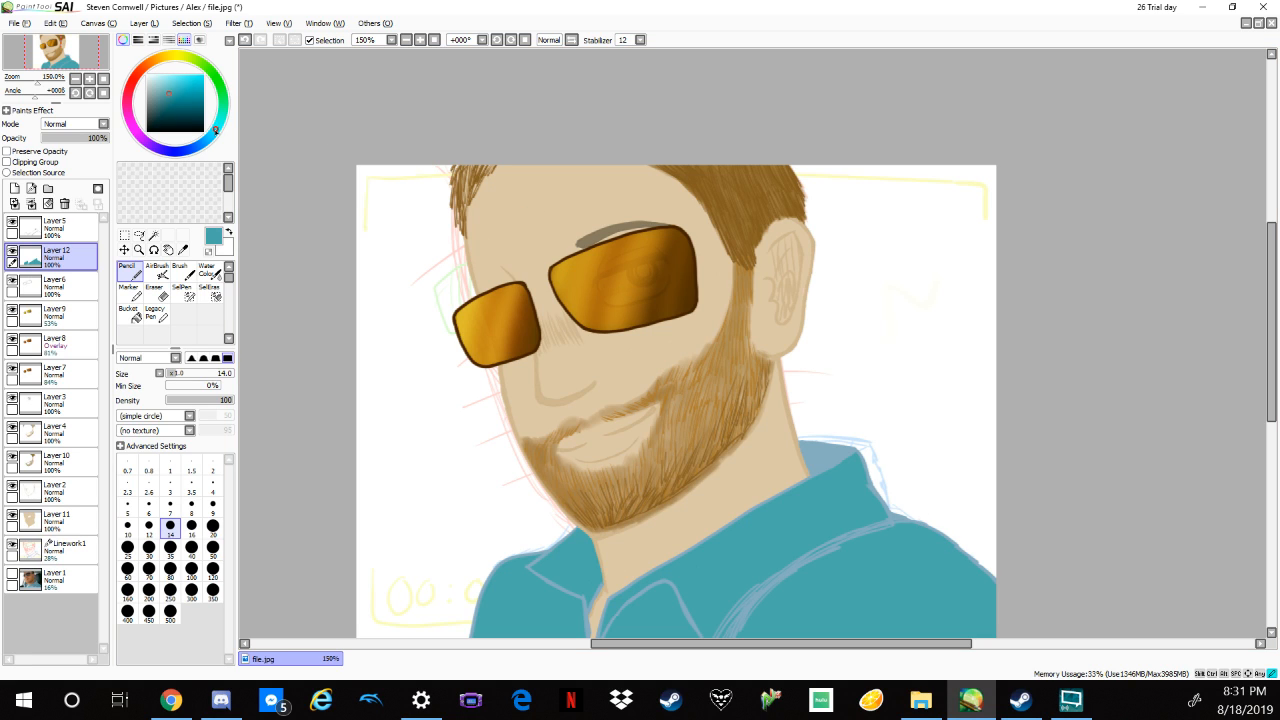
{"action": "left_click", "coordinate": [168, 85]}
{"action": "left_click", "coordinate": [130, 314]}
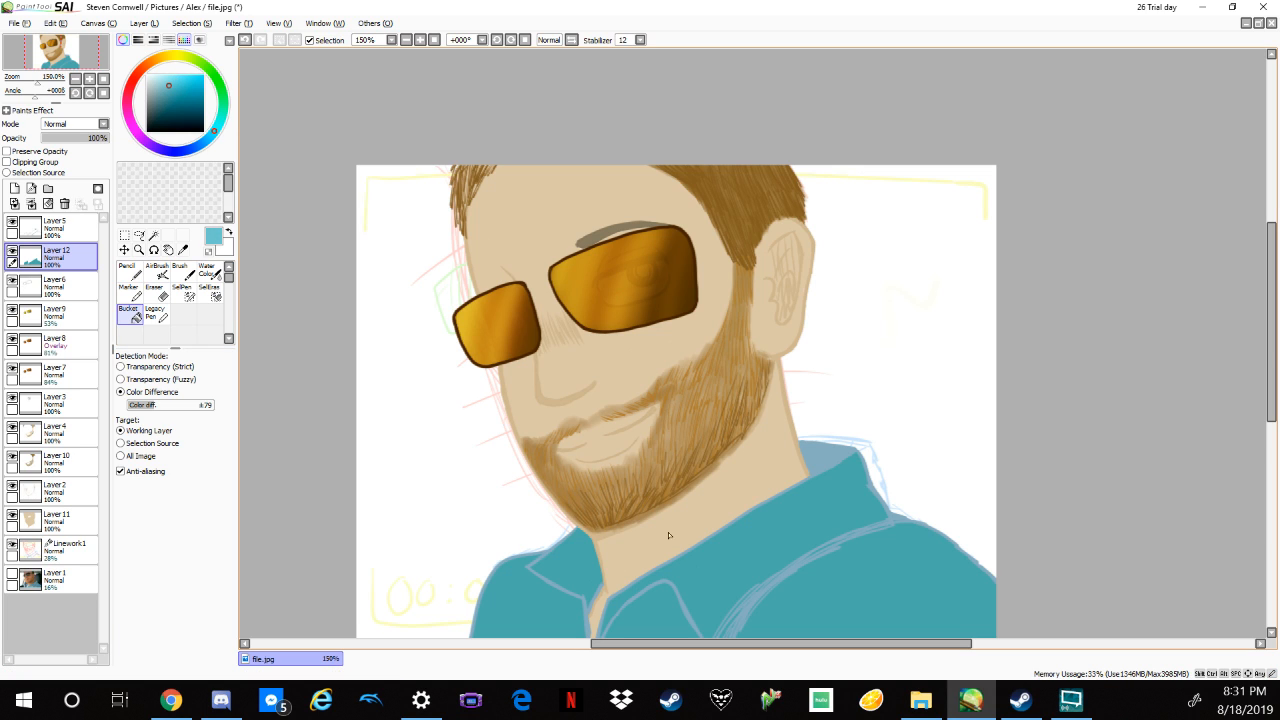
{"action": "left_click", "coordinate": [759, 580]}
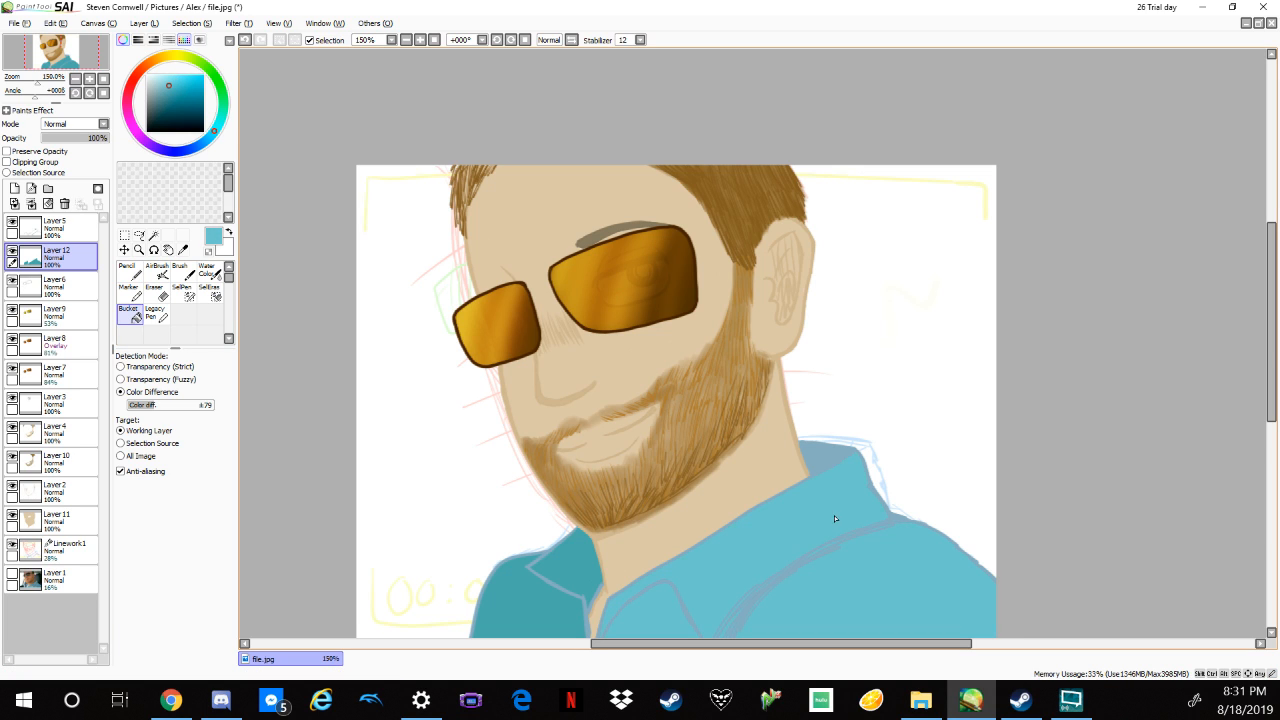
{"action": "left_click", "coordinate": [540, 599]}
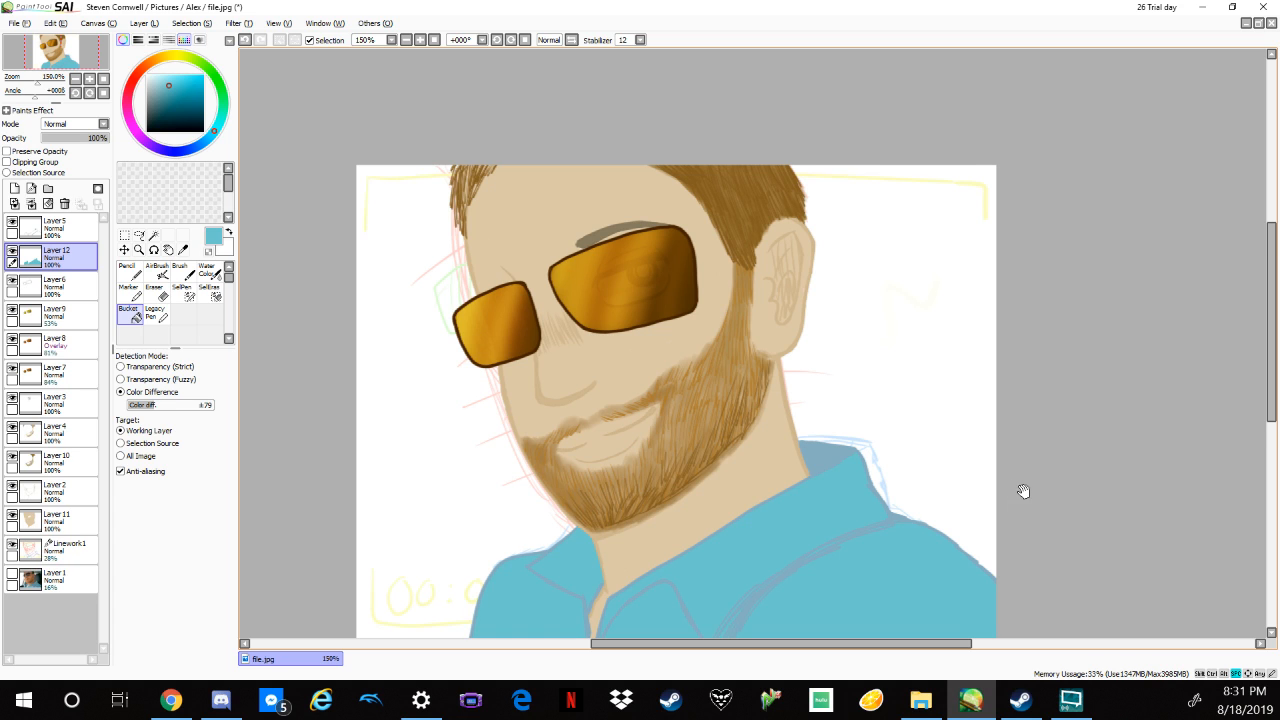
Choose a paler light blue and fill both sections of the shirt with the Bucket.
{"action": "scroll", "coordinate": [1023, 489], "scroll_direction": "down", "scroll_amount": 2}
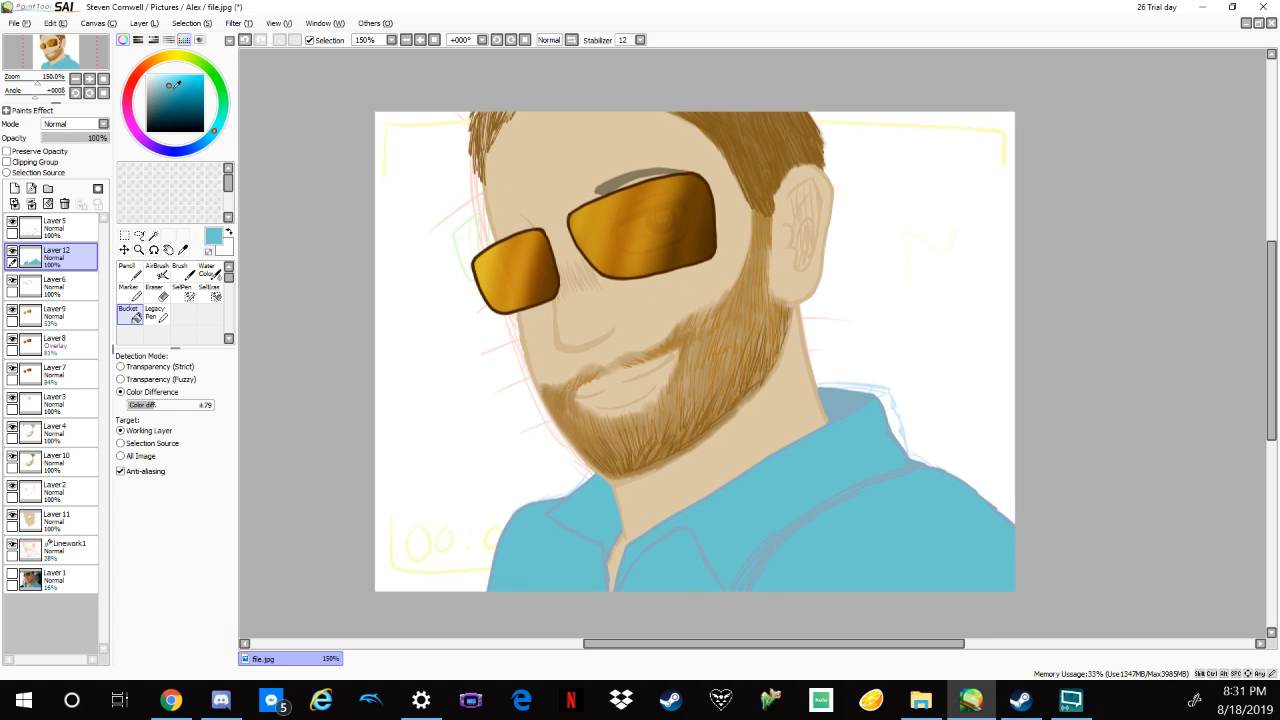
{"action": "left_click_drag", "start_coordinate": [174, 84], "coordinate": [160, 80]}
{"action": "left_click", "coordinate": [598, 521]}
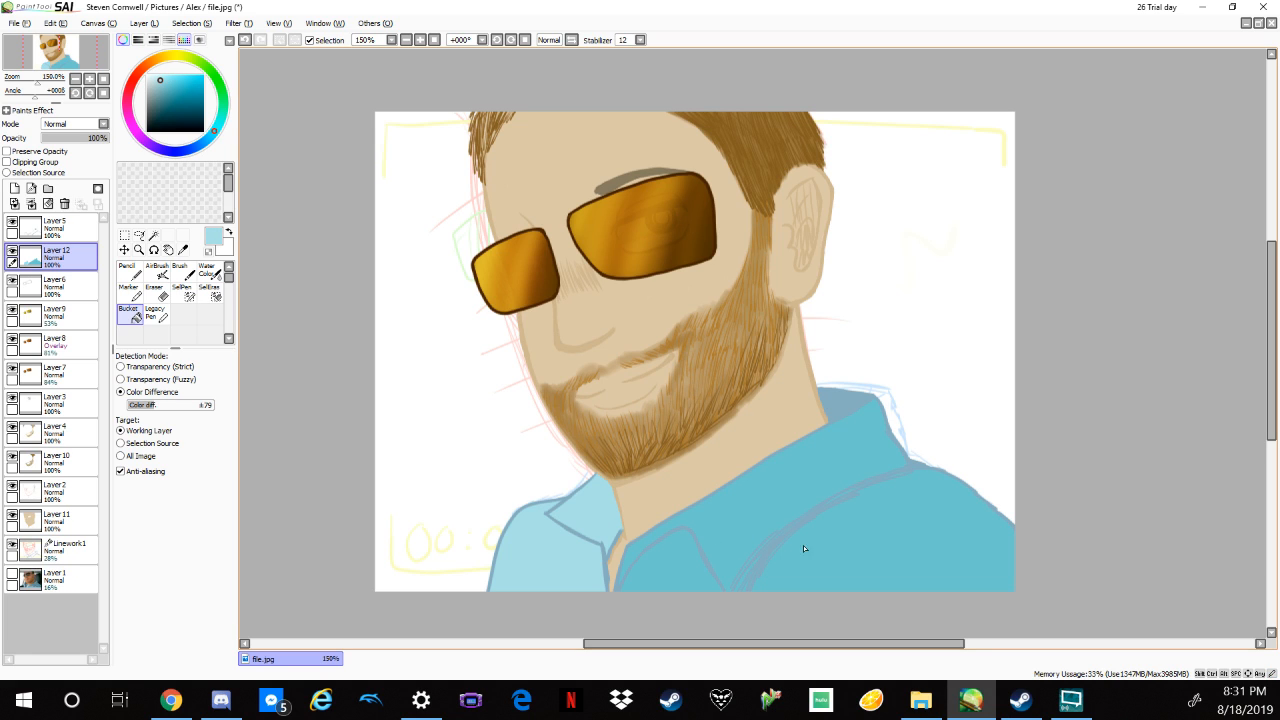
{"action": "left_click", "coordinate": [834, 538]}
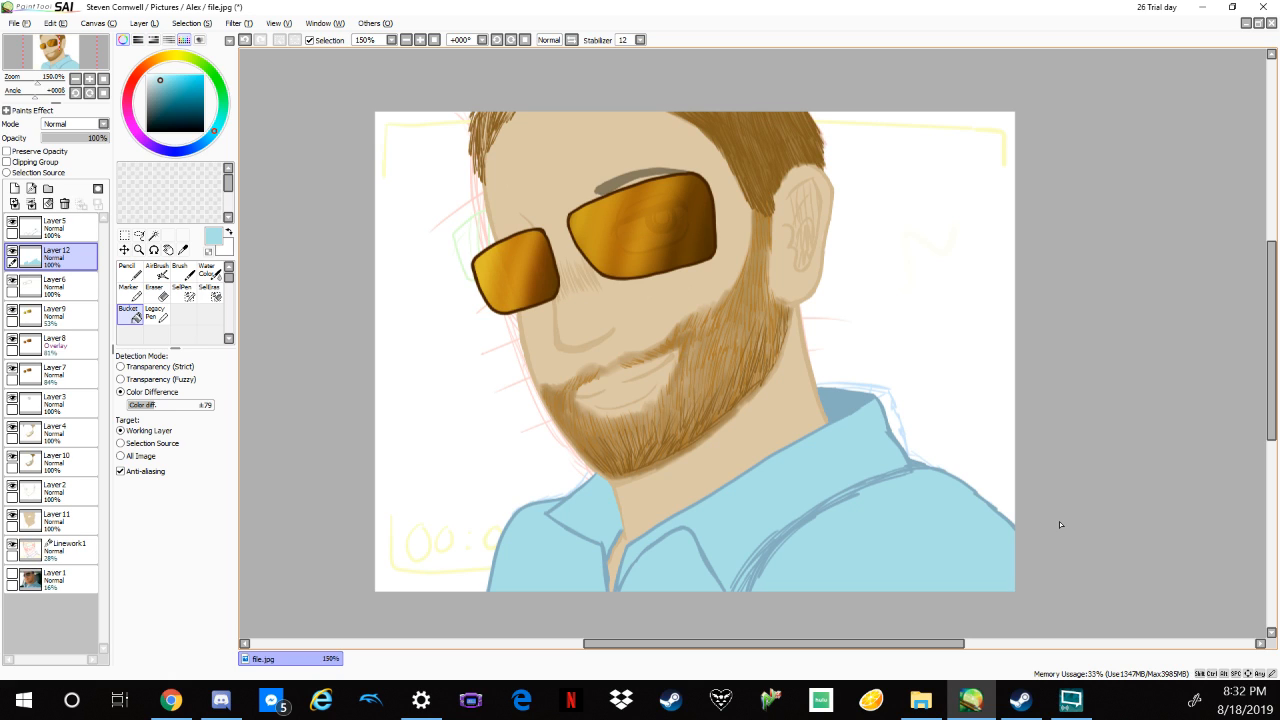
Fill the gaps in the hair beside the forehead on Layer 10 with sampled brown, using the size 7 Water Color brush.
{"action": "left_click", "coordinate": [55, 460]}
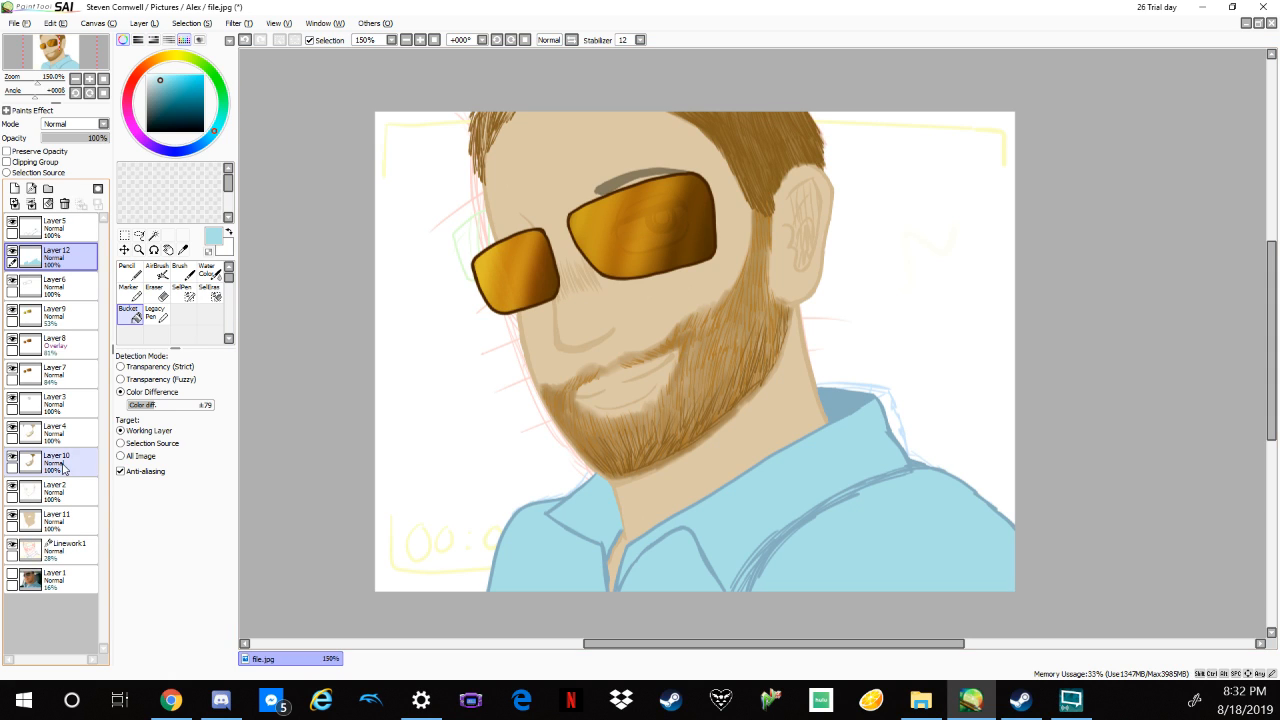
{"action": "left_click", "coordinate": [799, 148], "text": "alt"}
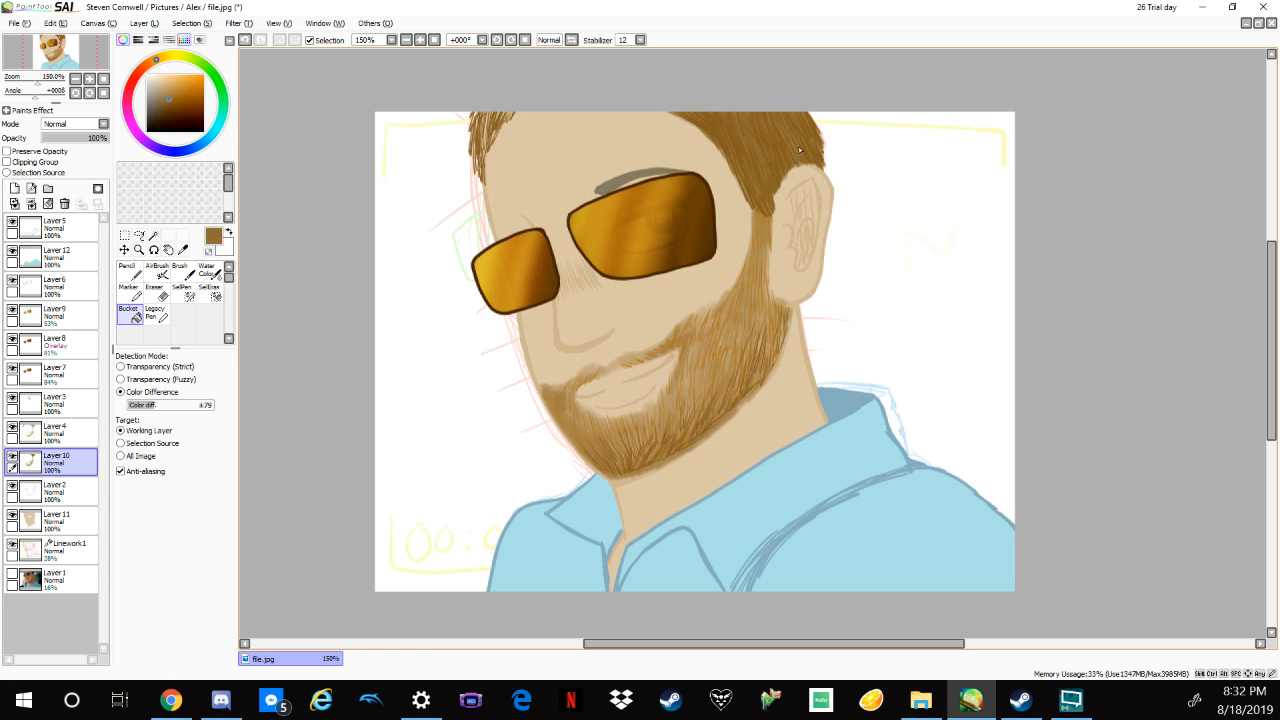
{"action": "left_click_drag", "start_coordinate": [680, 220], "coordinate": [866, 371]}
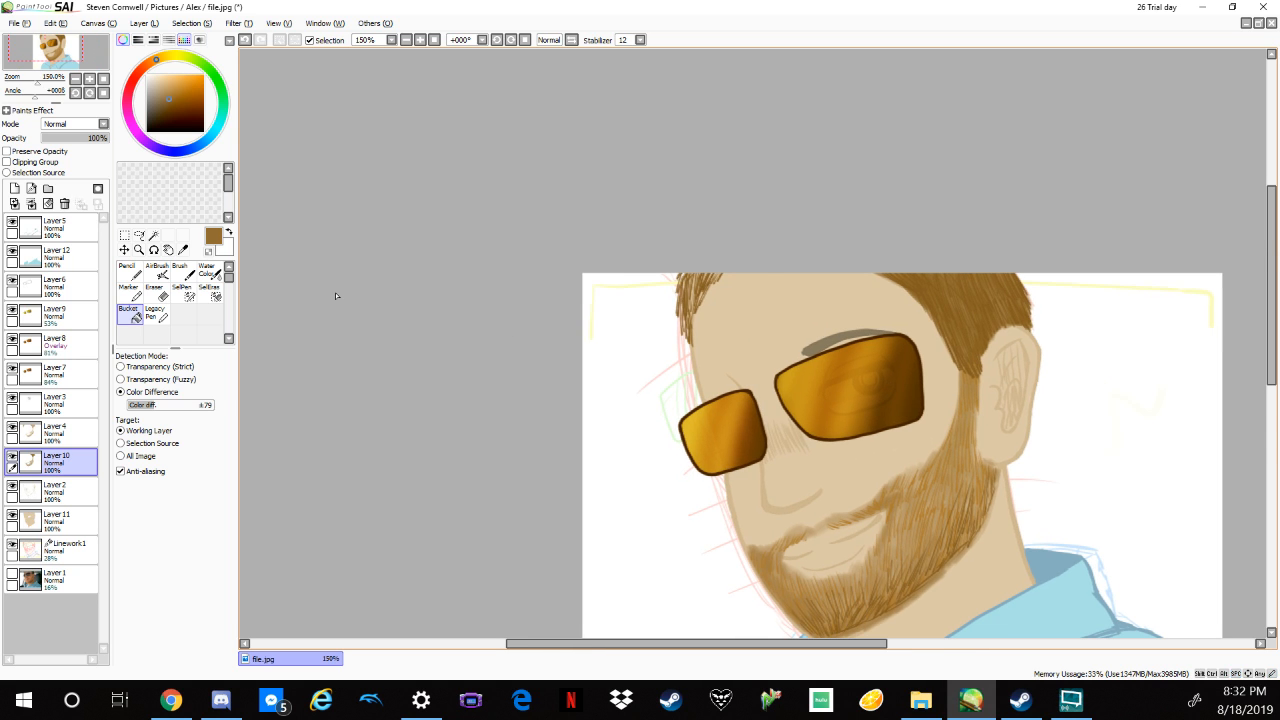
{"action": "key", "text": "c"}
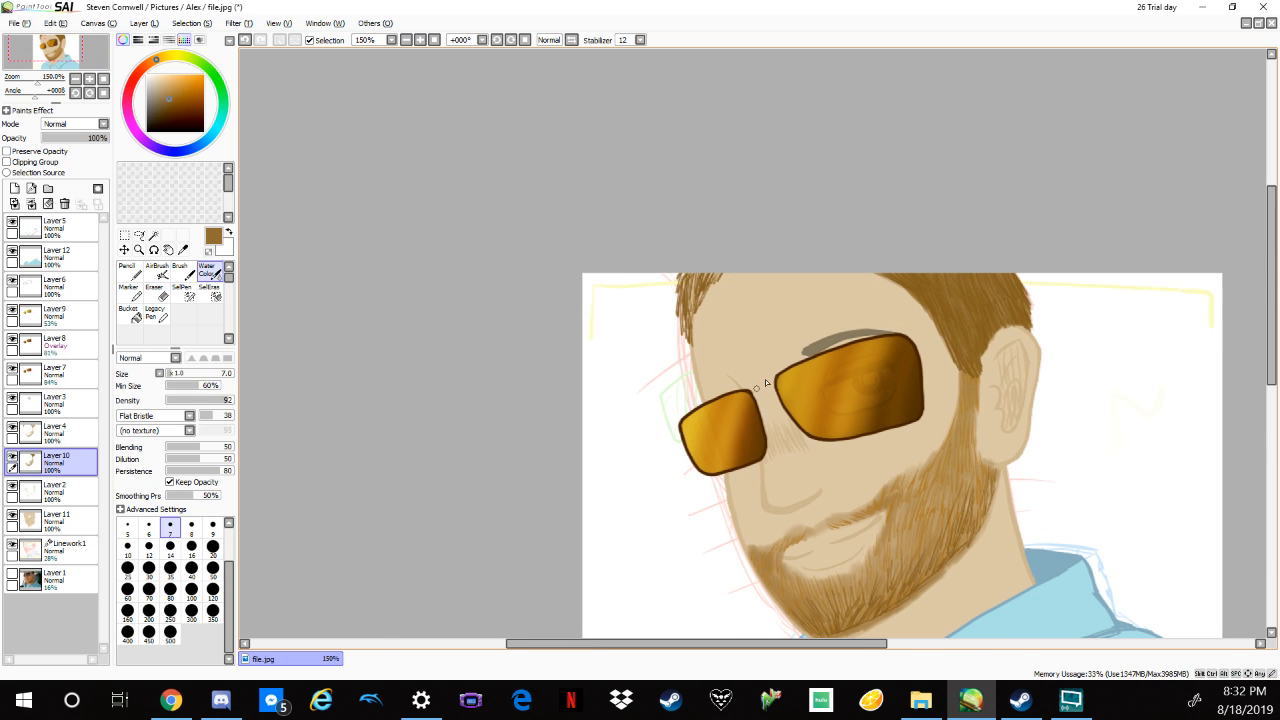
{"action": "scroll", "coordinate": [781, 363], "scroll_direction": "up", "scroll_amount": 2}
{"action": "scroll", "coordinate": [746, 351], "scroll_direction": "up", "scroll_amount": 1}
{"action": "scroll", "coordinate": [694, 266], "scroll_direction": "up", "scroll_amount": 2}
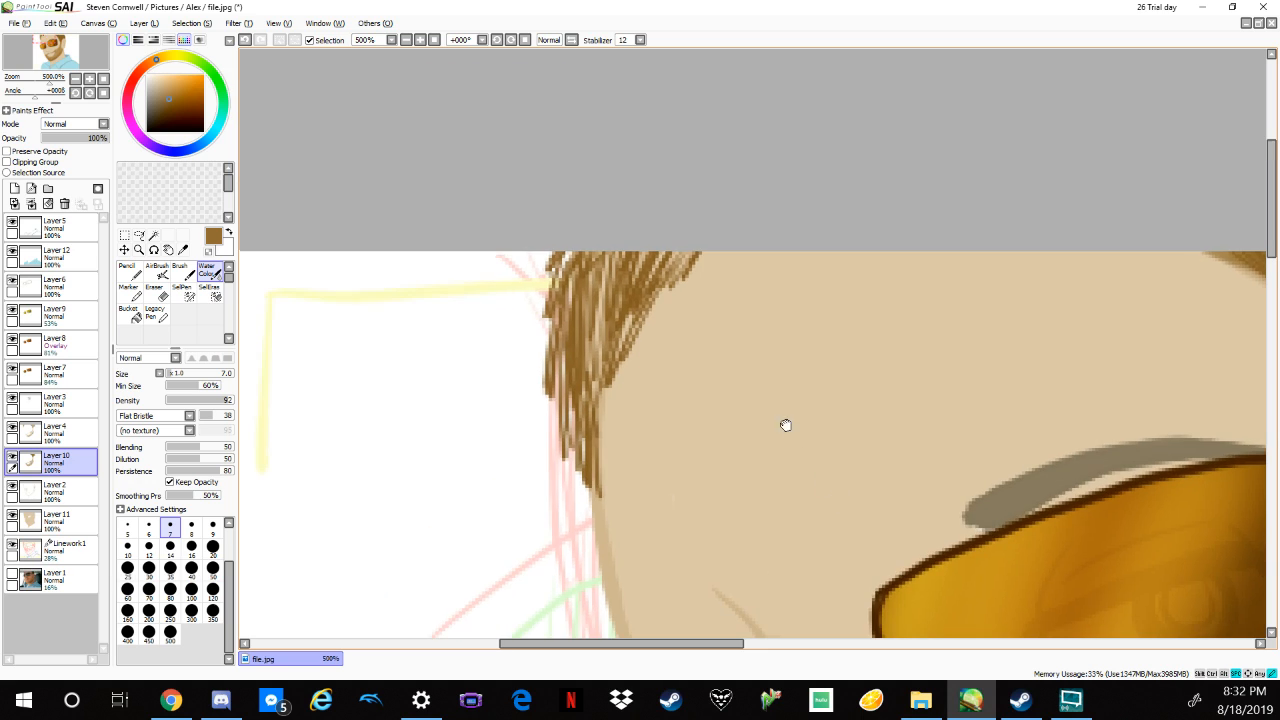
{"action": "mouse_move", "coordinate": [665, 260]}
{"action": "left_mouse_down"}
{"action": "mouse_move", "coordinate": [628, 328]}
{"action": "mouse_move", "coordinate": [690, 248]}
{"action": "left_mouse_up"}
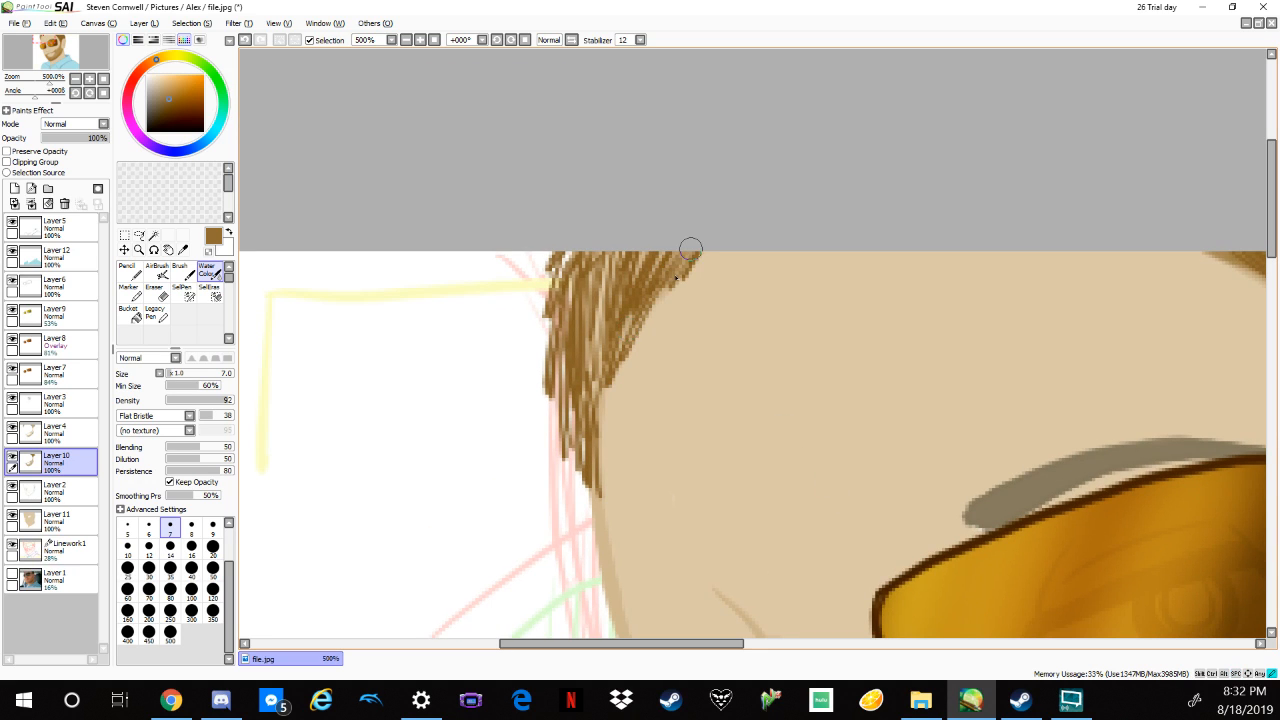
{"action": "mouse_move", "coordinate": [668, 290]}
{"action": "left_mouse_down"}
{"action": "mouse_move", "coordinate": [600, 395]}
{"action": "mouse_move", "coordinate": [582, 462]}
{"action": "left_mouse_up"}
{"action": "left_click_drag", "start_coordinate": [575, 350], "coordinate": [558, 446]}
{"action": "mouse_move", "coordinate": [576, 250]}
{"action": "left_mouse_down"}
{"action": "mouse_move", "coordinate": [546, 438]}
{"action": "mouse_move", "coordinate": [540, 330]}
{"action": "left_mouse_up"}
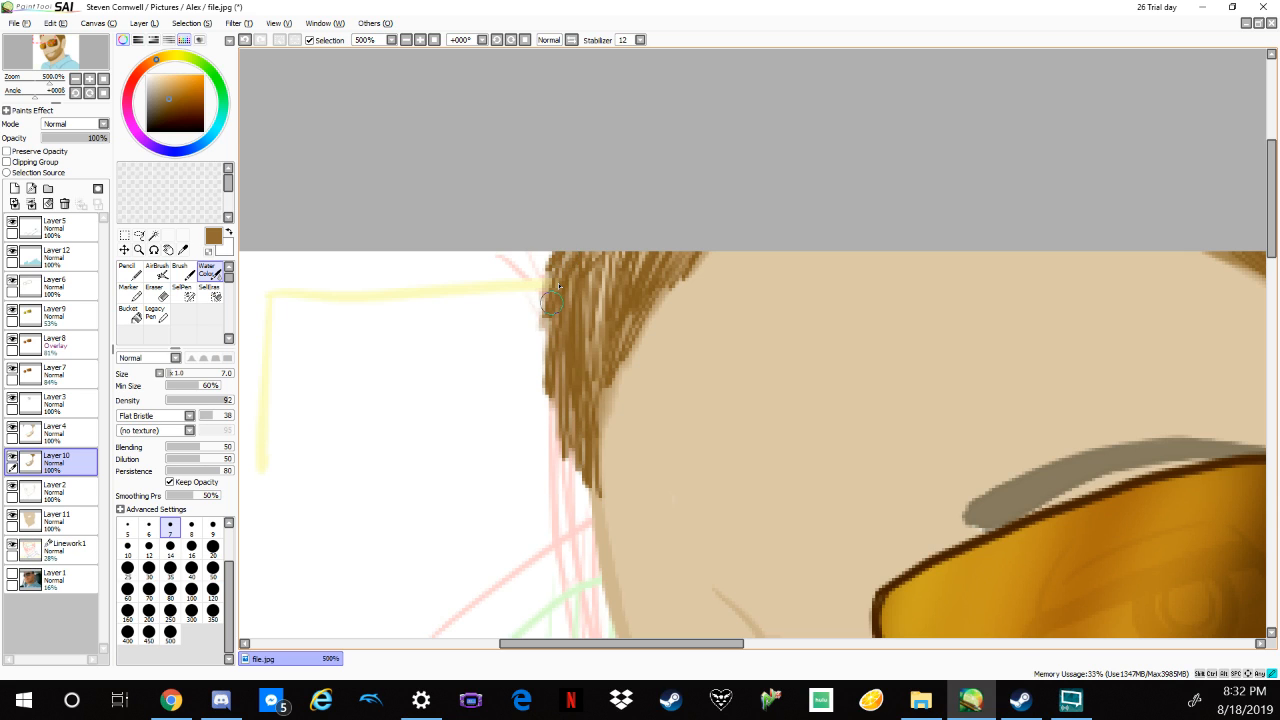
{"action": "left_click_drag", "start_coordinate": [558, 270], "coordinate": [542, 314]}
{"action": "left_click_drag", "start_coordinate": [612, 248], "coordinate": [584, 362]}
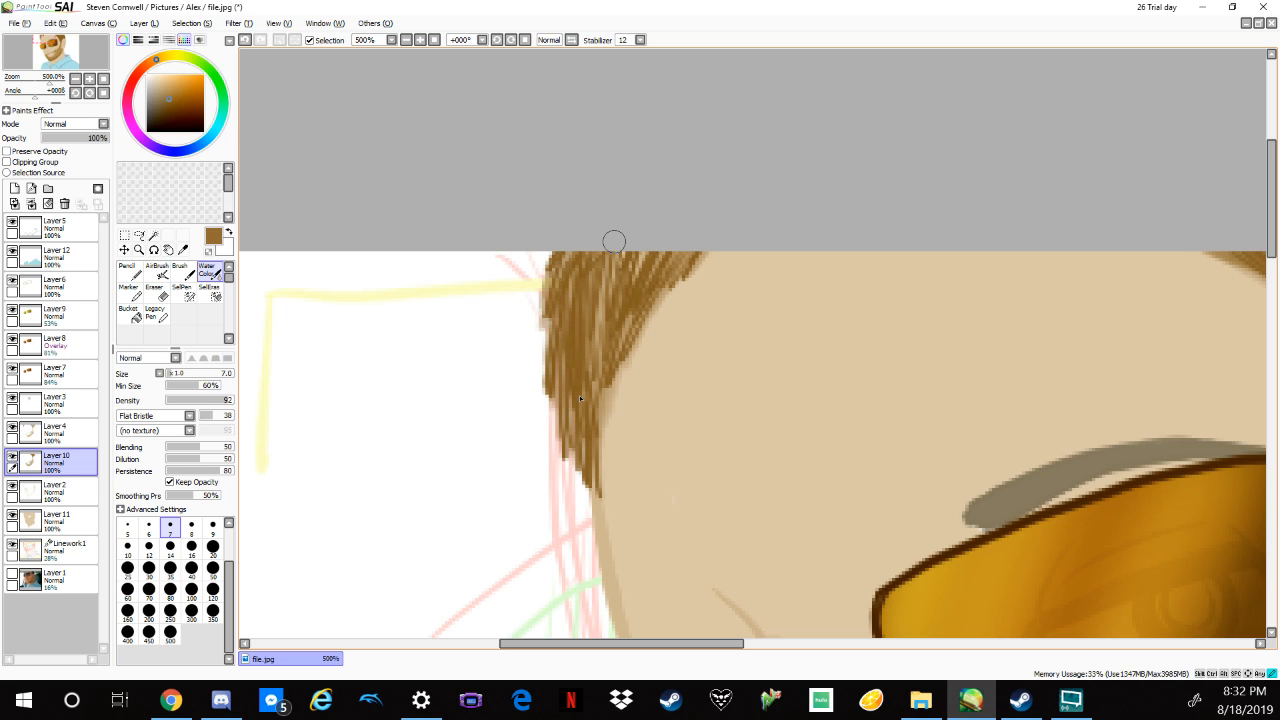
{"action": "mouse_move", "coordinate": [660, 252]}
{"action": "left_mouse_down"}
{"action": "mouse_move", "coordinate": [592, 350]}
{"action": "mouse_move", "coordinate": [592, 426]}
{"action": "left_mouse_up"}
{"action": "mouse_move", "coordinate": [558, 252]}
{"action": "left_mouse_down"}
{"action": "mouse_move", "coordinate": [590, 322]}
{"action": "mouse_move", "coordinate": [540, 298]}
{"action": "left_mouse_up"}
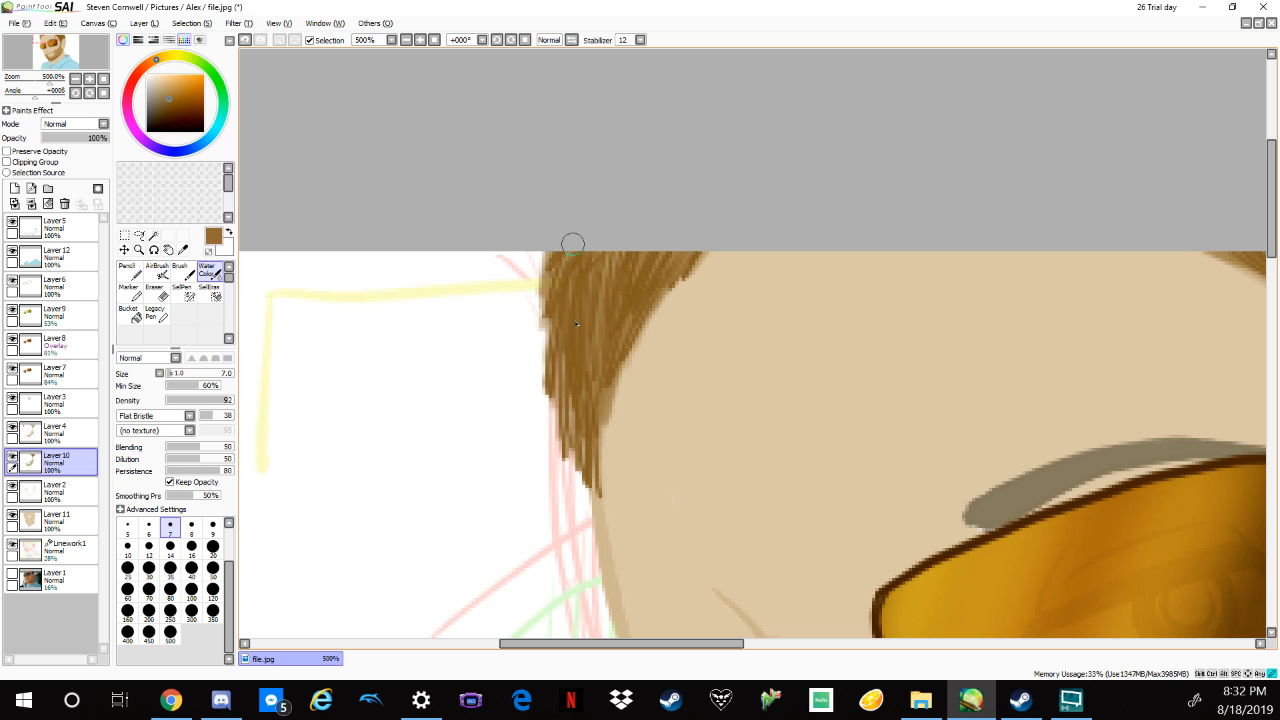
{"action": "left_click_drag", "start_coordinate": [576, 354], "coordinate": [568, 433]}
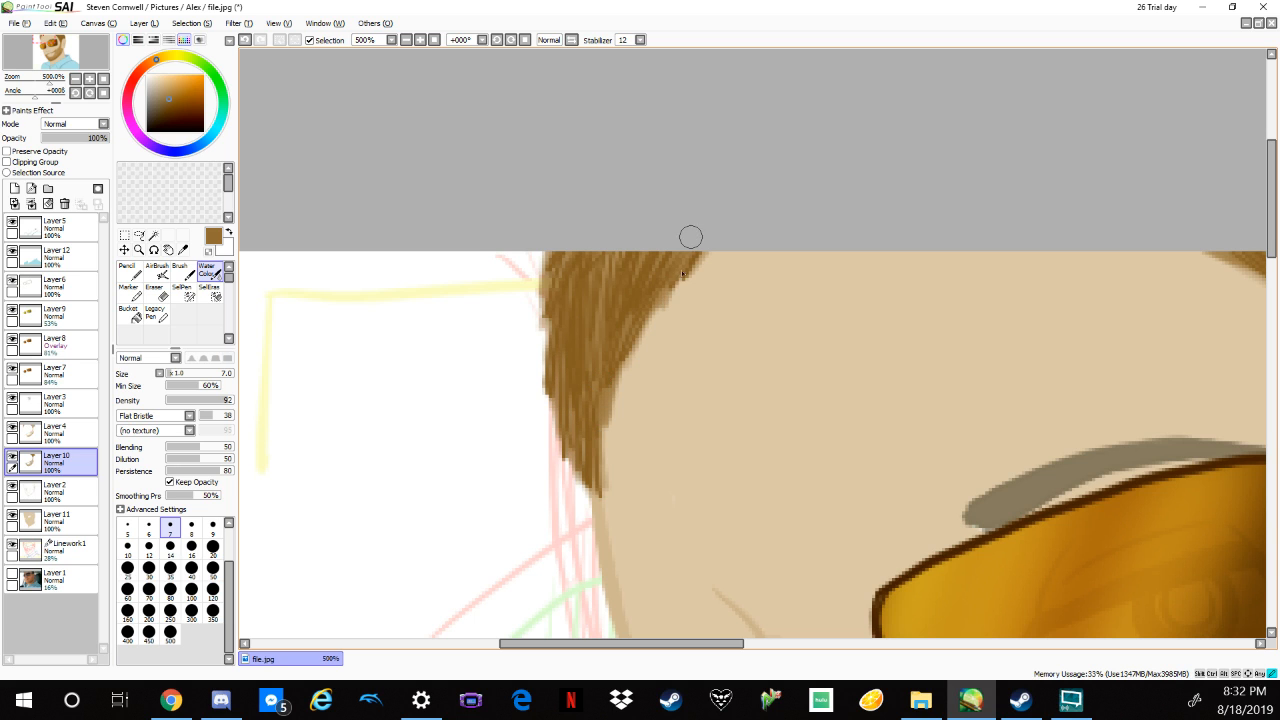
Select the grayish eyebrow above the larger lens on Layer 3 with the Magic Wand.
{"action": "scroll", "coordinate": [781, 160], "scroll_direction": "down", "scroll_amount": 4}
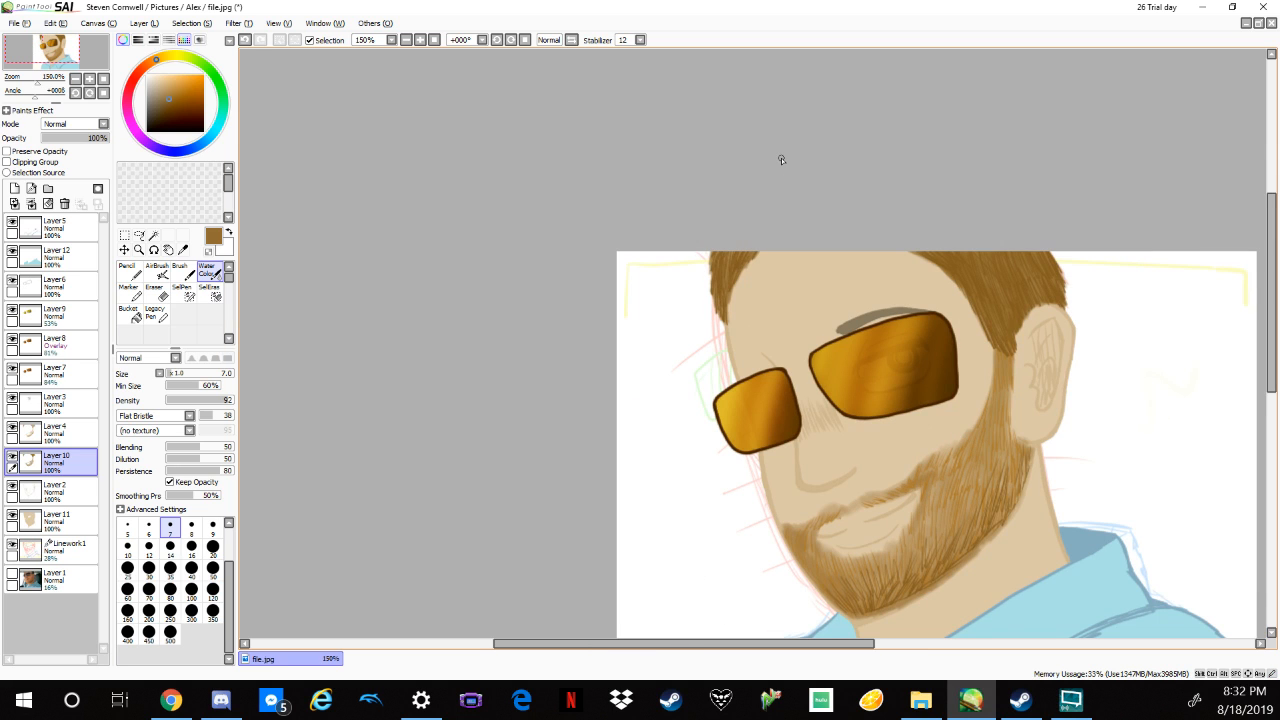
{"action": "left_click_drag", "start_coordinate": [1198, 412], "coordinate": [1156, 378]}
{"action": "left_click_drag", "start_coordinate": [1058, 340], "coordinate": [1043, 397]}
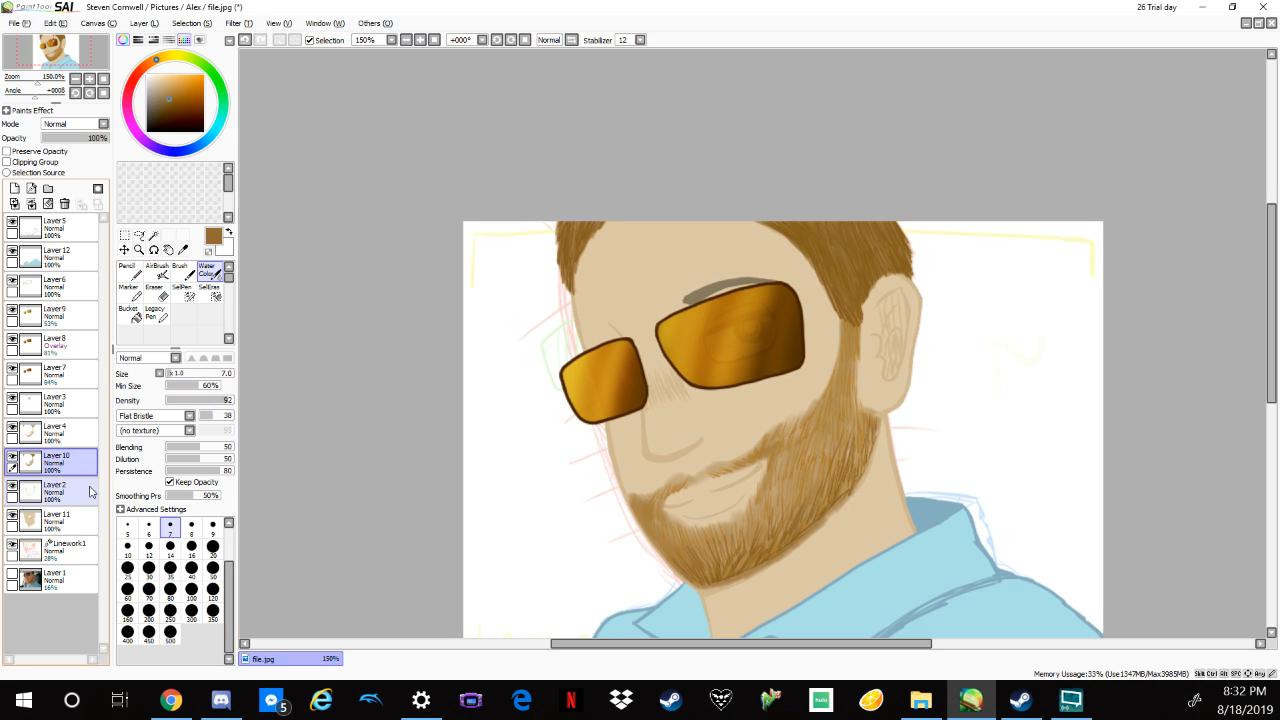
{"action": "left_click", "coordinate": [9, 397]}
{"action": "left_click", "coordinate": [10, 398]}
{"action": "left_click", "coordinate": [12, 399]}
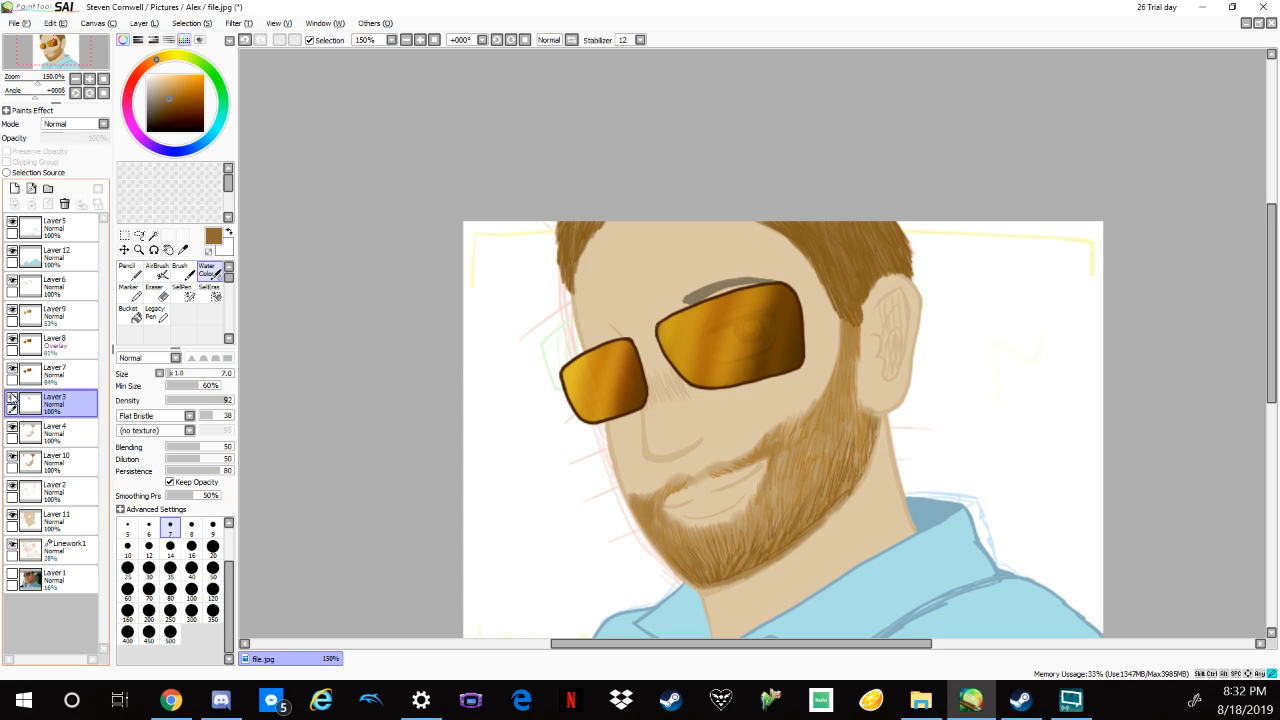
{"action": "left_click", "coordinate": [153, 235]}
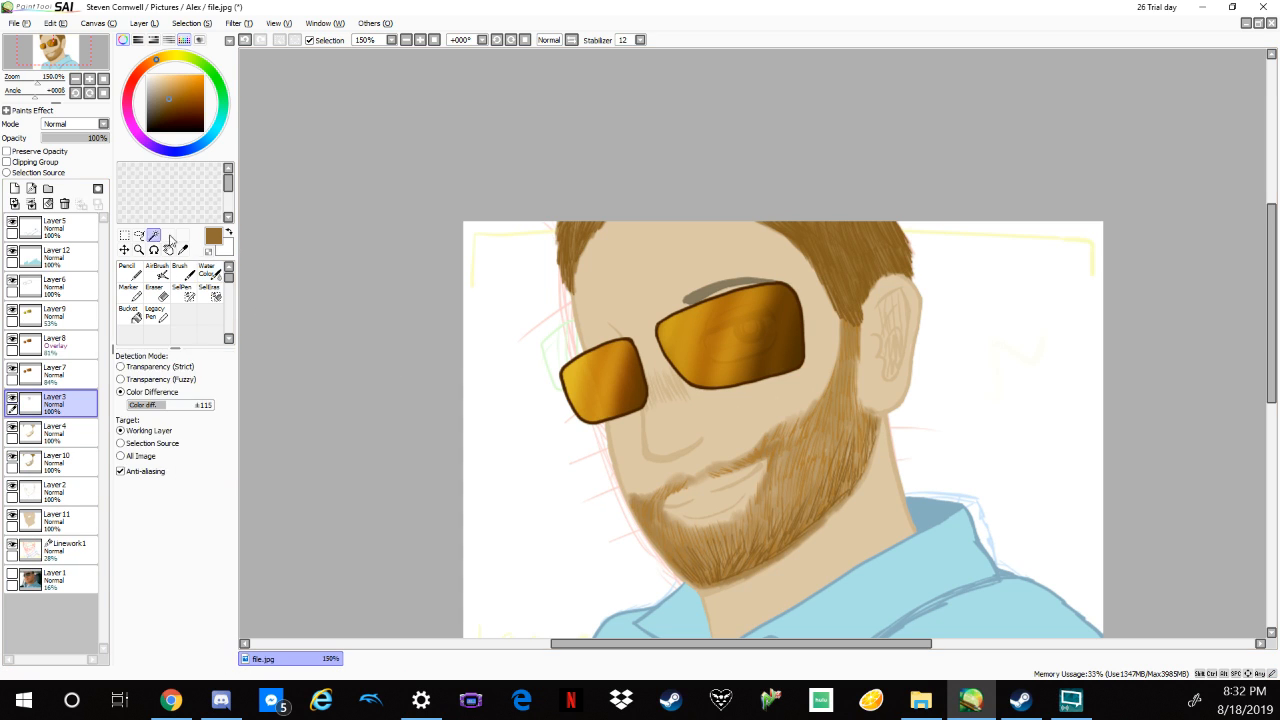
{"action": "left_click", "coordinate": [724, 290]}
{"action": "scroll", "coordinate": [731, 295], "scroll_direction": "up", "scroll_amount": 4}
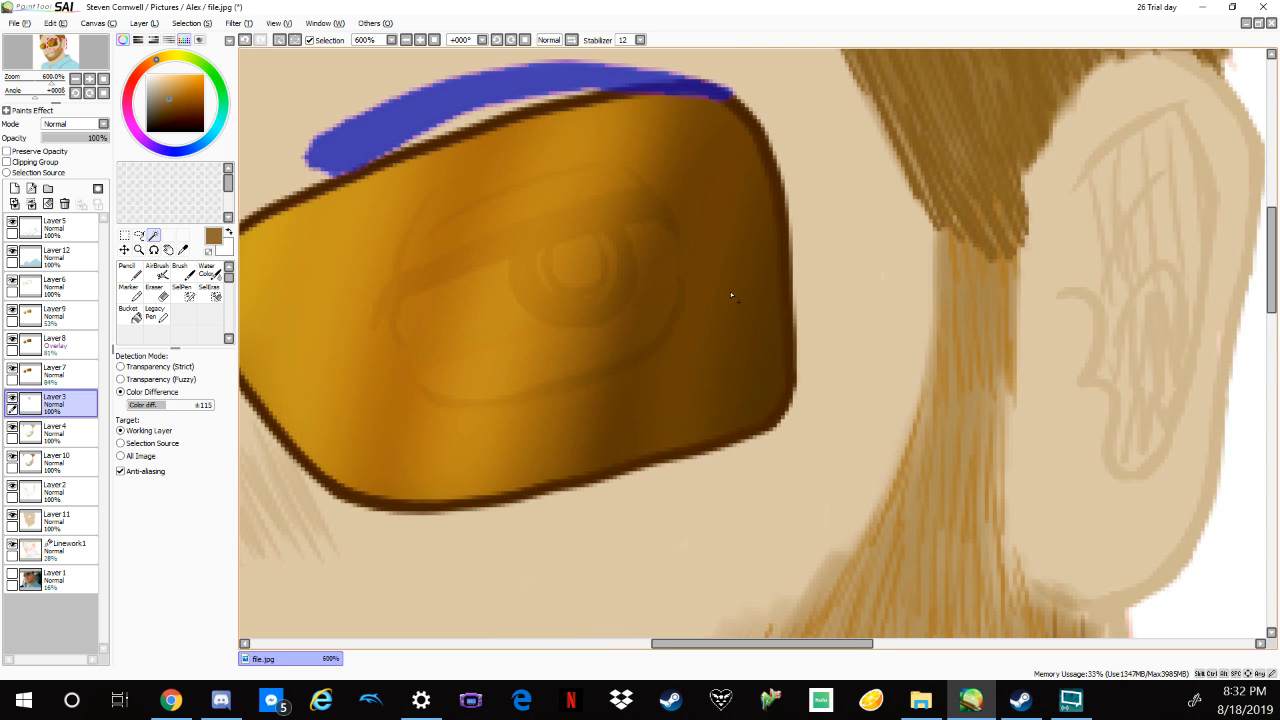
{"action": "mouse_move", "coordinate": [737, 251]}
{"action": "left_mouse_down"}
{"action": "mouse_move", "coordinate": [814, 320]}
{"action": "mouse_move", "coordinate": [881, 452]}
{"action": "left_mouse_up"}
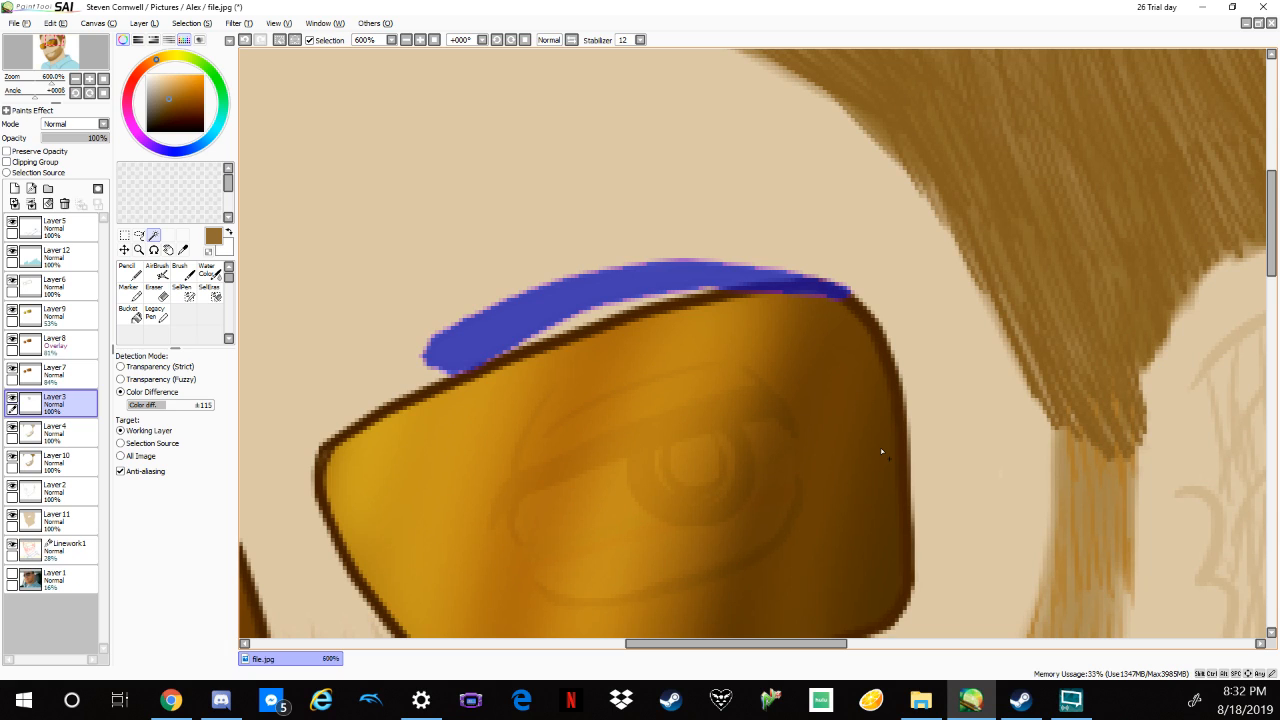
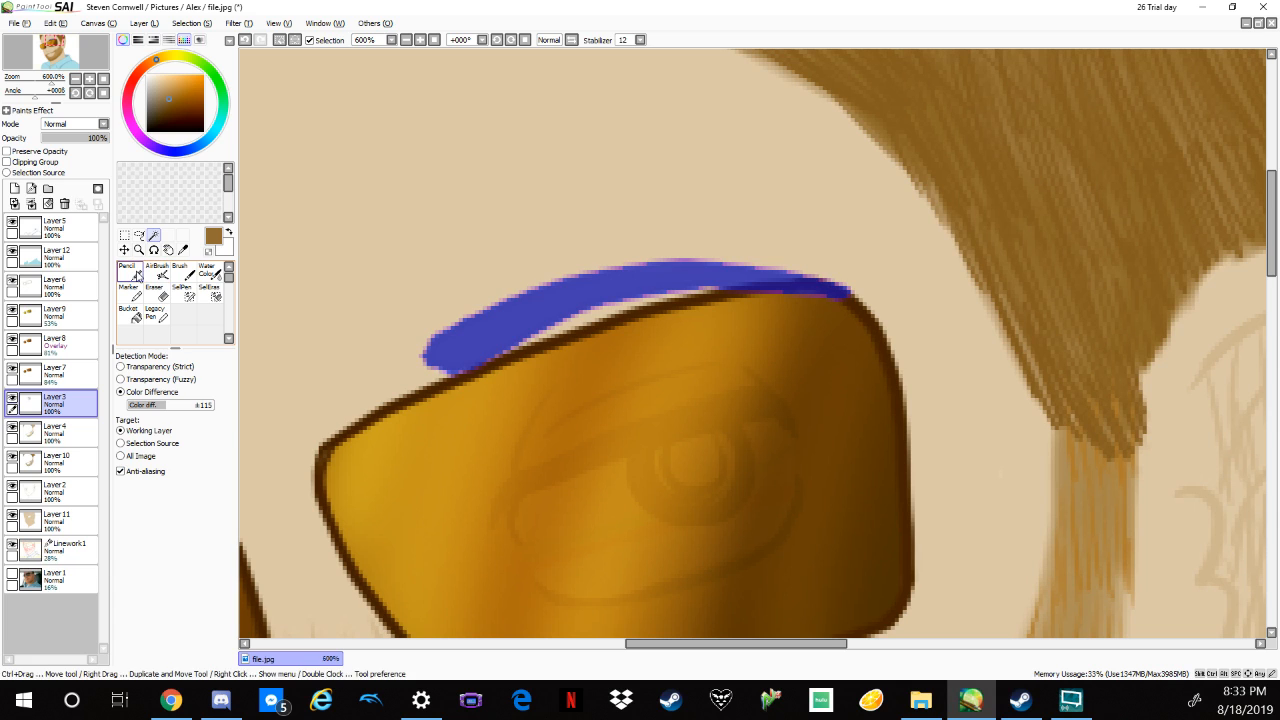
Choose a dark grayish brown as the paint color for the selected eyebrow.
{"action": "left_click", "coordinate": [128, 270]}
{"action": "left_click_drag", "start_coordinate": [181, 108], "coordinate": [154, 114]}
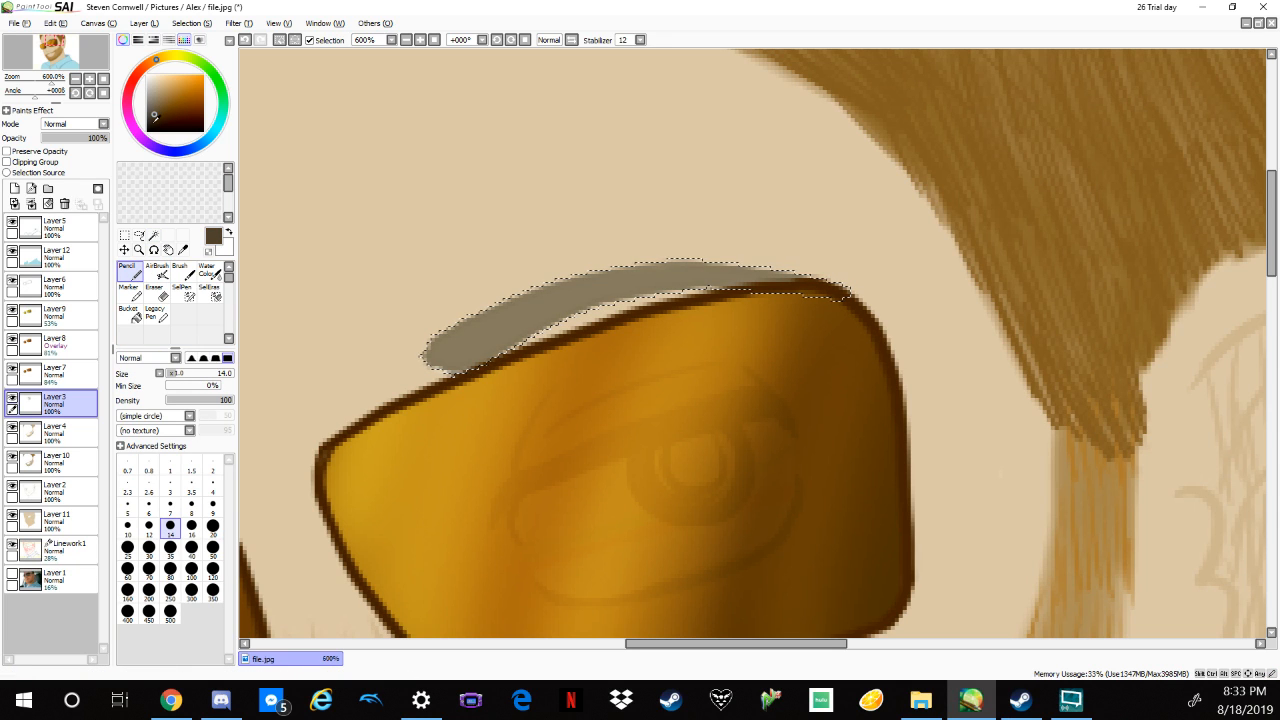
Try a dark brown stroke across the eyebrow using the Pencil with Bristle at 22 and density 100, and undo it.
{"action": "left_click", "coordinate": [189, 415]}
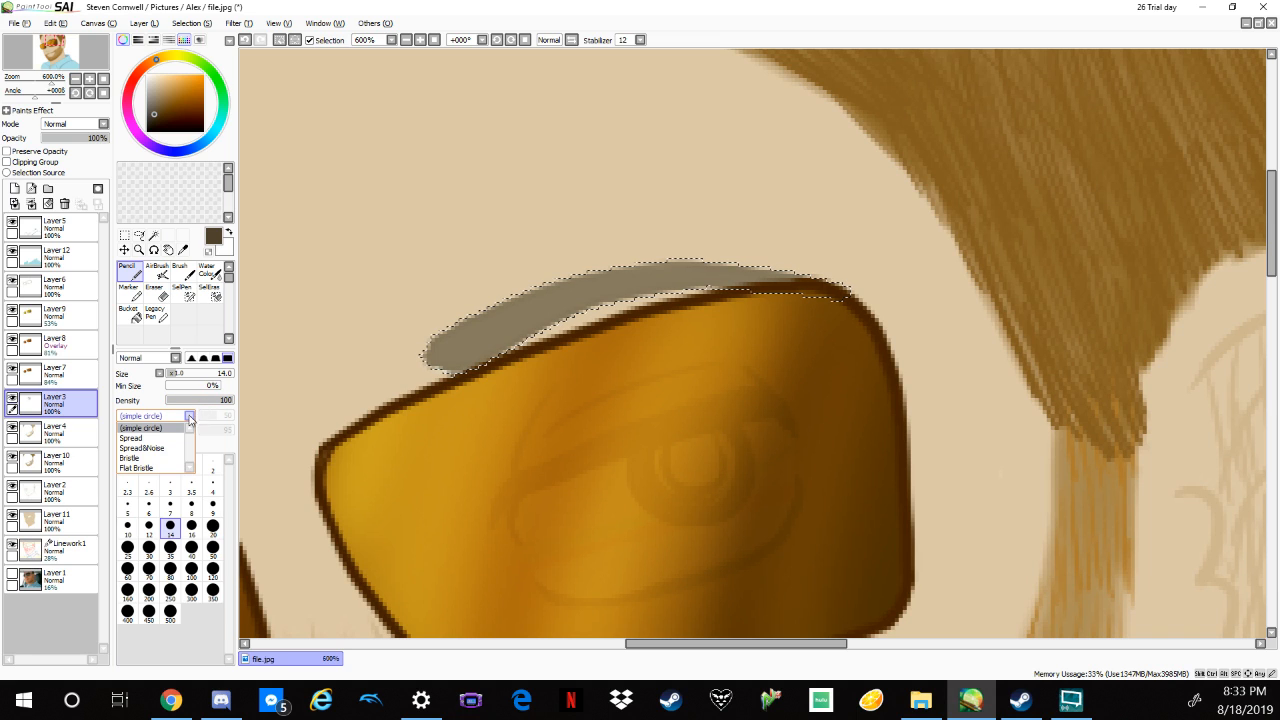
{"action": "left_click", "coordinate": [140, 462]}
{"action": "left_click", "coordinate": [210, 400]}
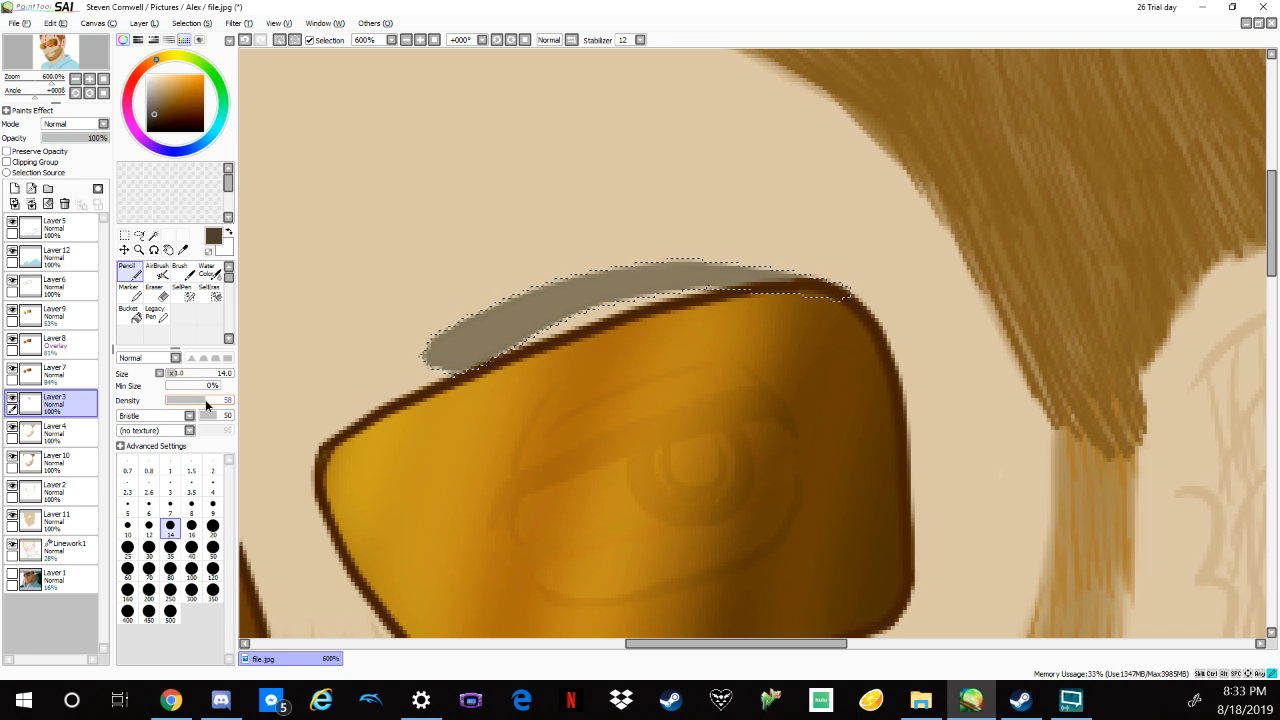
{"action": "left_click", "coordinate": [208, 416]}
{"action": "left_click", "coordinate": [206, 416]}
{"action": "left_click", "coordinate": [230, 400]}
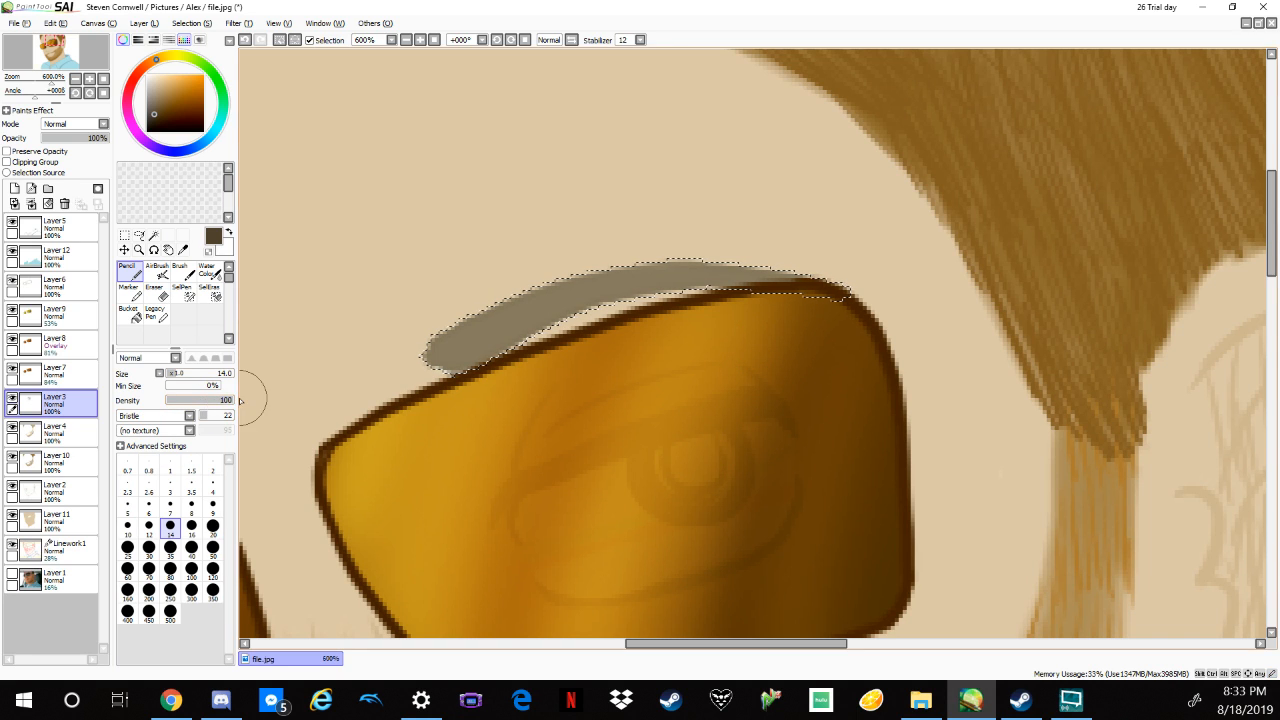
{"action": "mouse_move", "coordinate": [490, 330]}
{"action": "left_mouse_down"}
{"action": "mouse_move", "coordinate": [454, 347]}
{"action": "mouse_move", "coordinate": [513, 381]}
{"action": "left_mouse_up"}
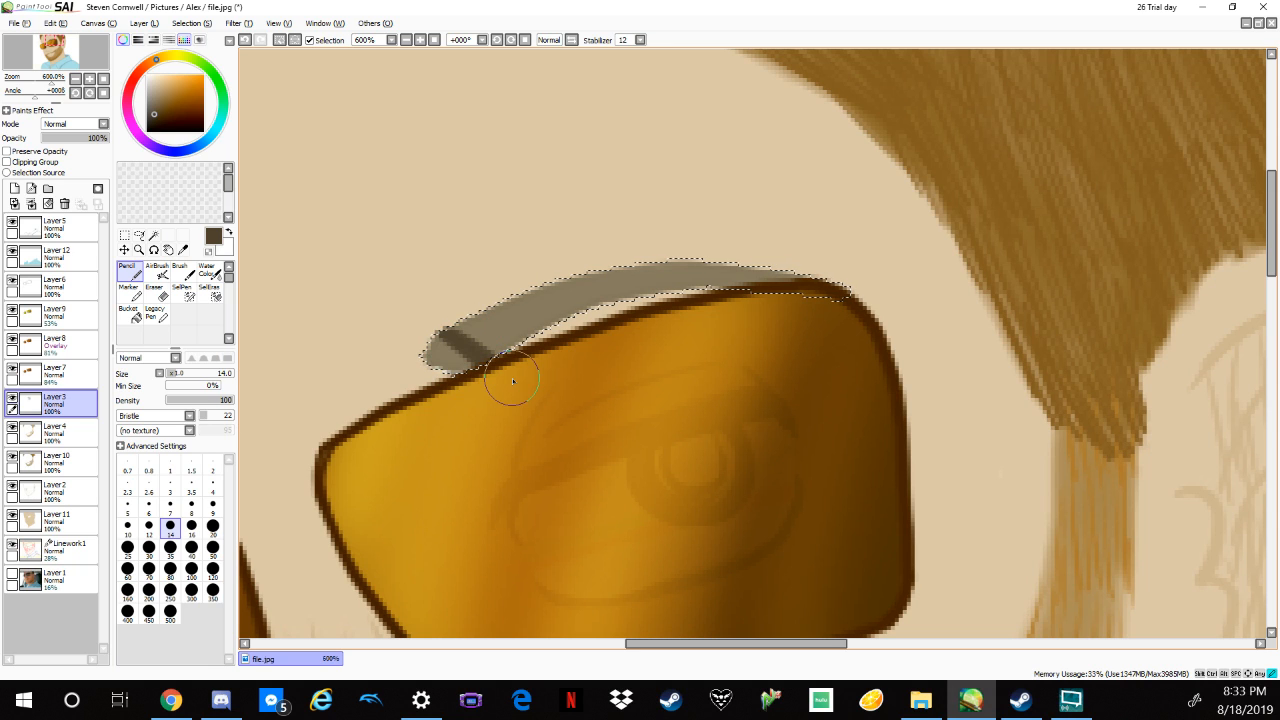
{"action": "key", "text": "ctrl+z"}
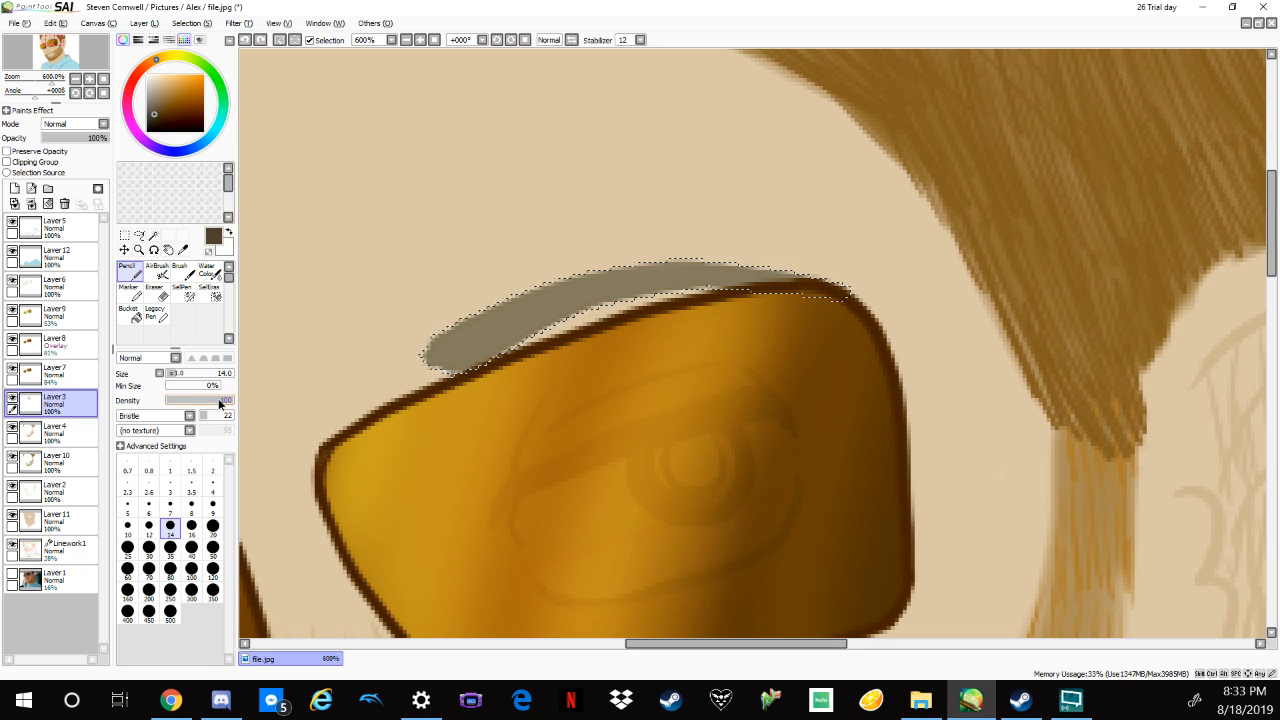
Restore the Pencil's simple circle brush form and set its density to 67.
{"action": "left_click", "coordinate": [208, 272]}
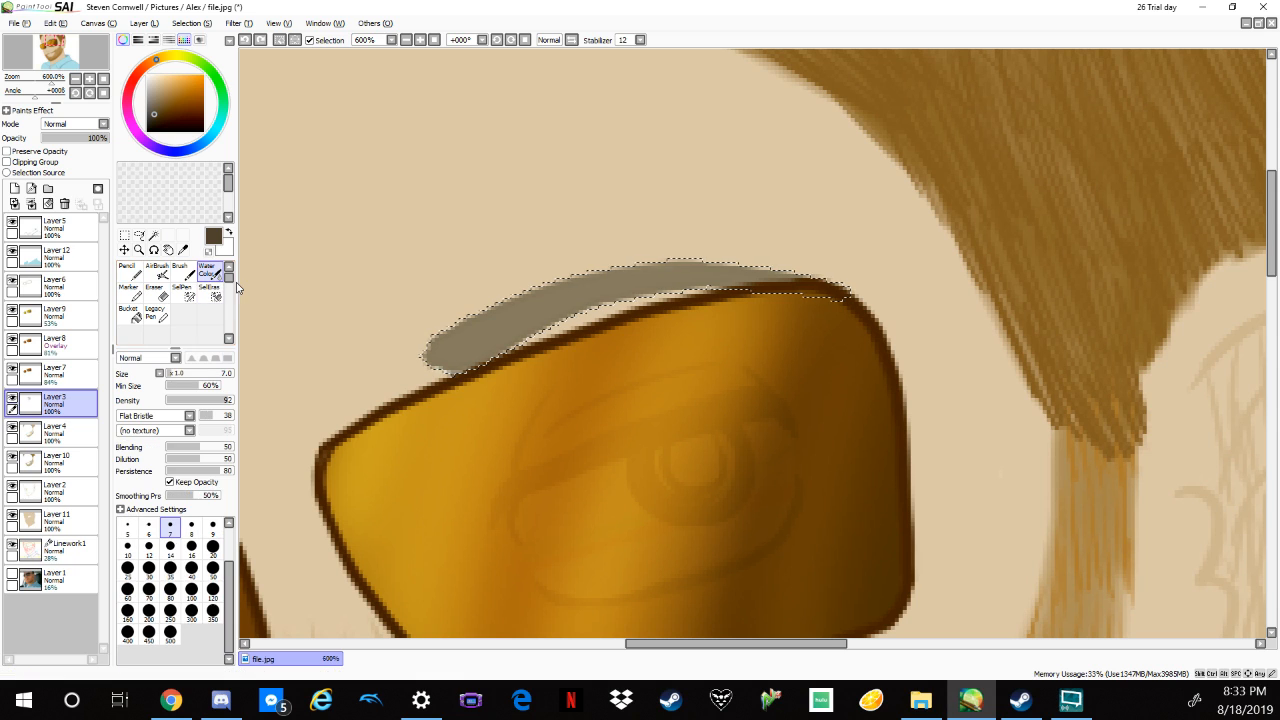
{"action": "left_click", "coordinate": [136, 272]}
{"action": "left_click", "coordinate": [172, 415]}
{"action": "left_click", "coordinate": [172, 415]}
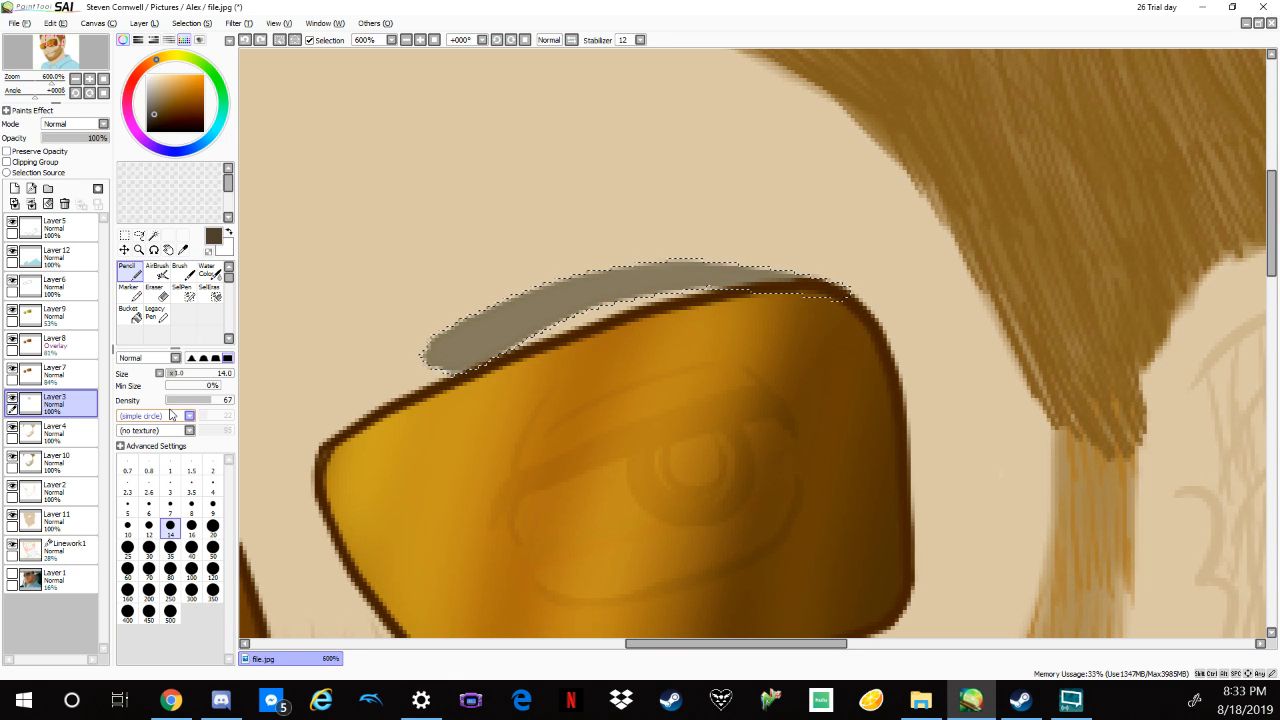
Brush along the selected eyebrow on Layer 3 using the size 7 Water Color brush with Flat Bristle at 26.
{"action": "left_click", "coordinate": [208, 272]}
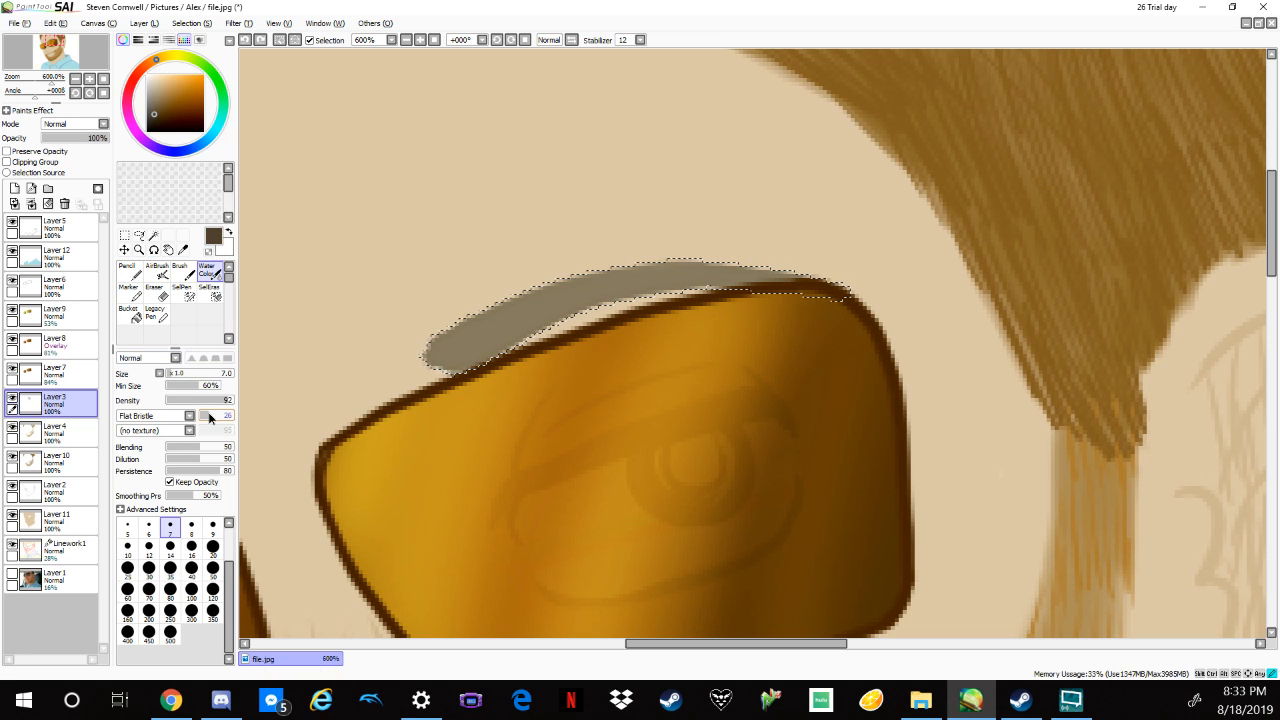
{"action": "left_click", "coordinate": [209, 418]}
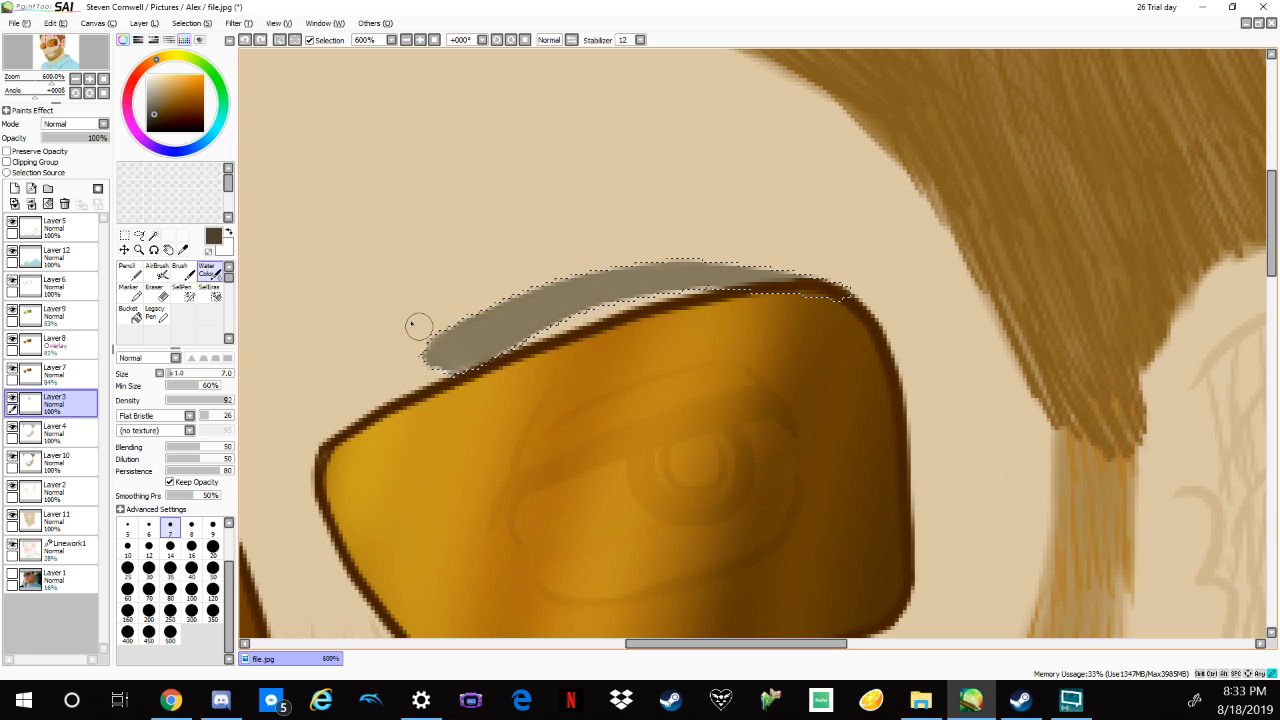
{"action": "mouse_move", "coordinate": [419, 327]}
{"action": "left_mouse_down"}
{"action": "mouse_move", "coordinate": [511, 356]}
{"action": "mouse_move", "coordinate": [551, 277]}
{"action": "left_mouse_up"}
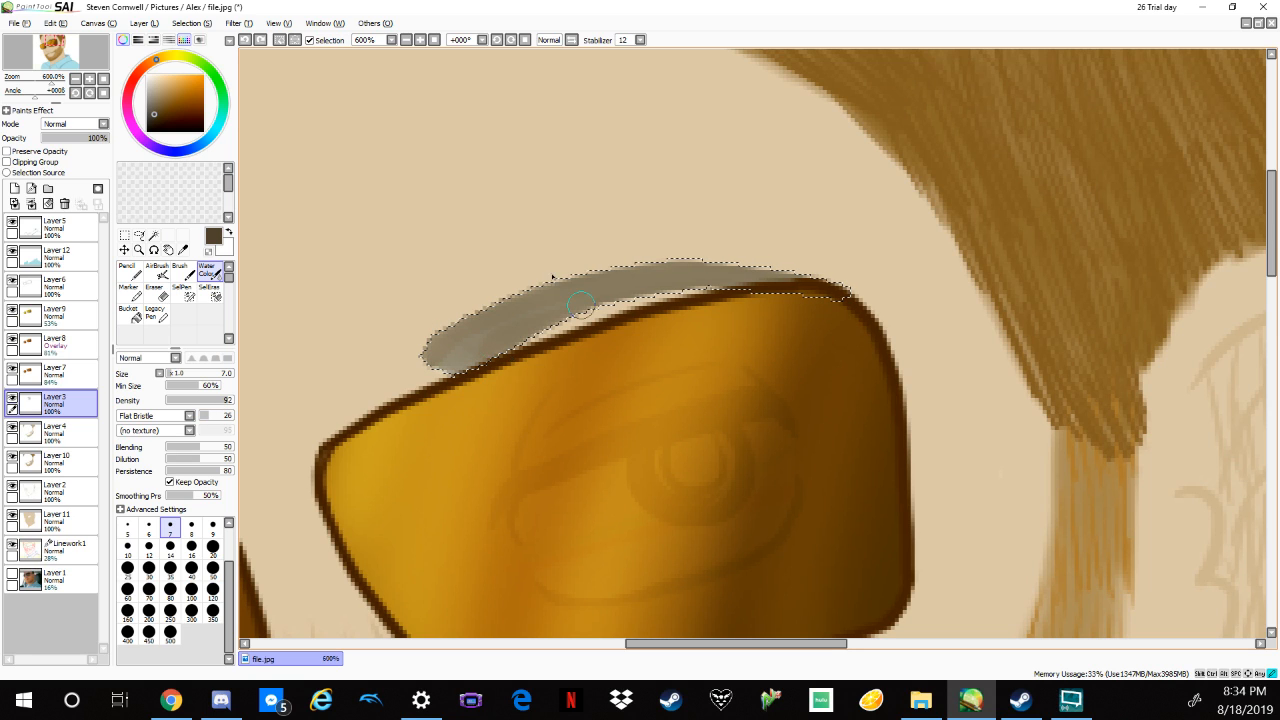
{"action": "mouse_move", "coordinate": [440, 314]}
{"action": "left_mouse_down"}
{"action": "mouse_move", "coordinate": [414, 326]}
{"action": "mouse_move", "coordinate": [468, 345]}
{"action": "left_mouse_up"}
{"action": "mouse_move", "coordinate": [731, 264]}
{"action": "left_mouse_down"}
{"action": "mouse_move", "coordinate": [755, 291]}
{"action": "mouse_move", "coordinate": [797, 301]}
{"action": "left_mouse_up"}
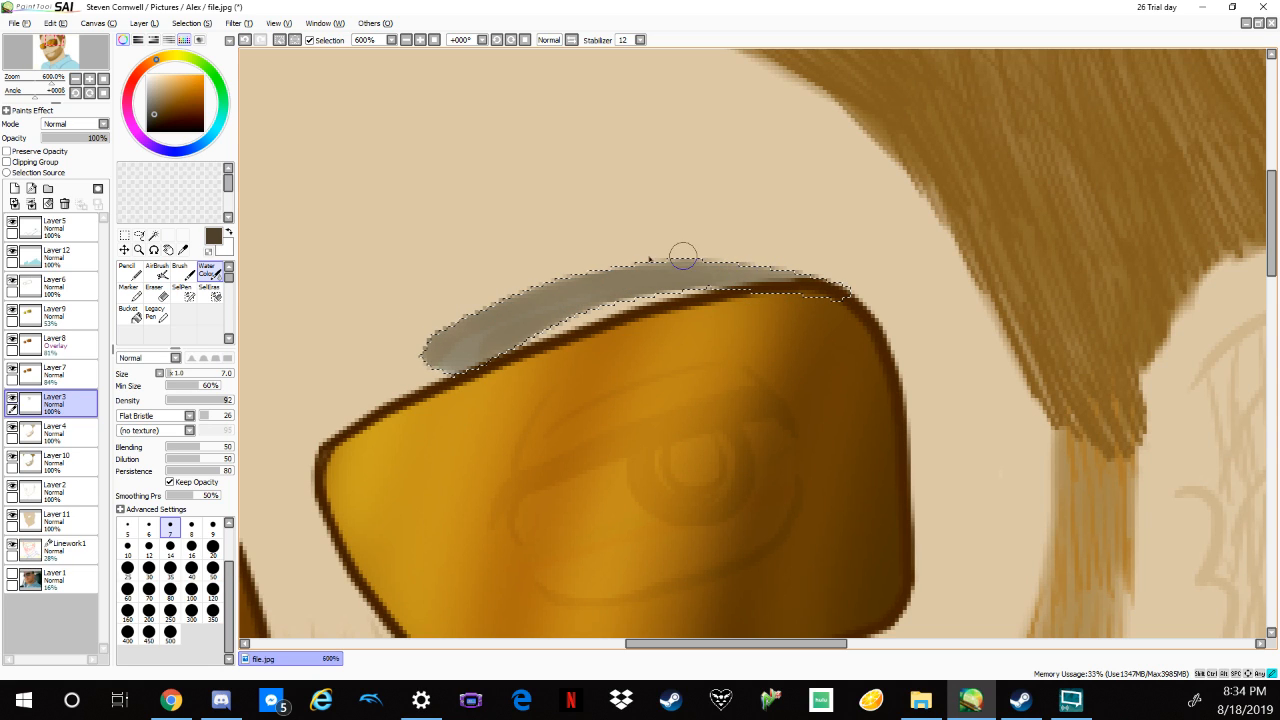
{"action": "left_click_drag", "start_coordinate": [677, 249], "coordinate": [535, 283]}
{"action": "left_click_drag", "start_coordinate": [700, 288], "coordinate": [657, 313]}
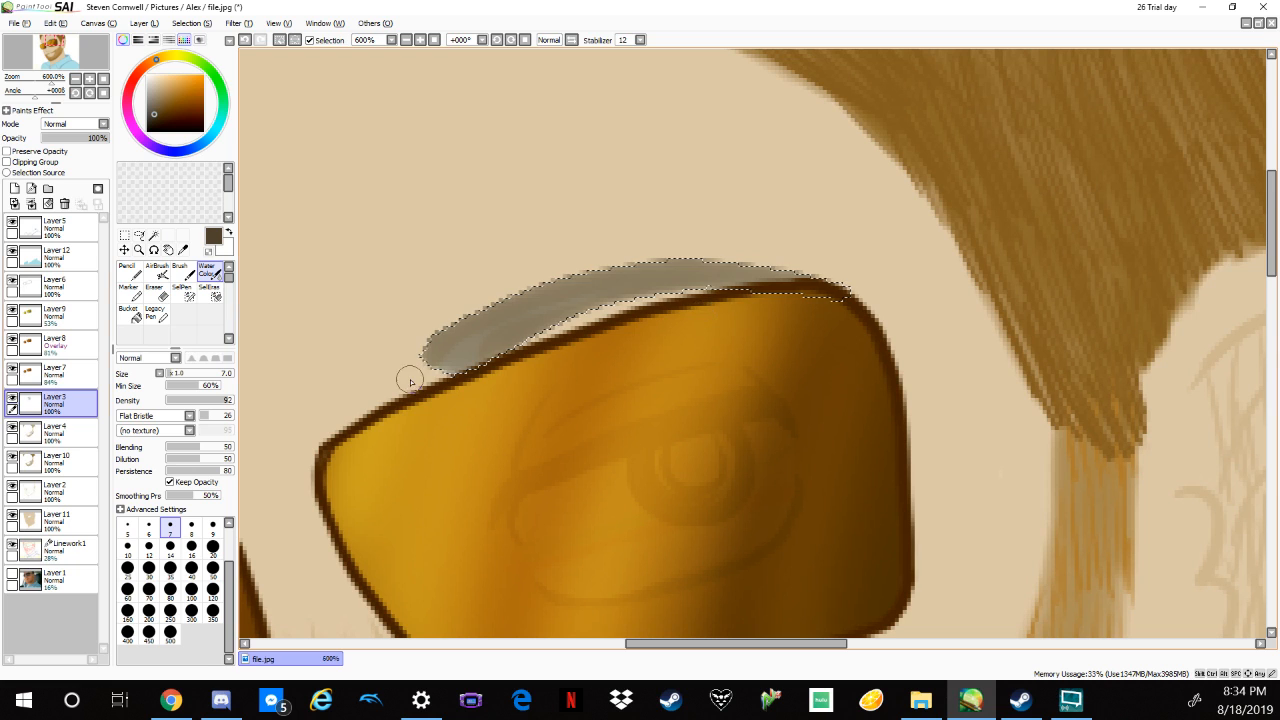
Check beneath Layer 3 and fill the white skin gap inside the eyebrow selection on Layer 11 with sampled skin color using the size 14 Pencil.
{"action": "left_click", "coordinate": [12, 400]}
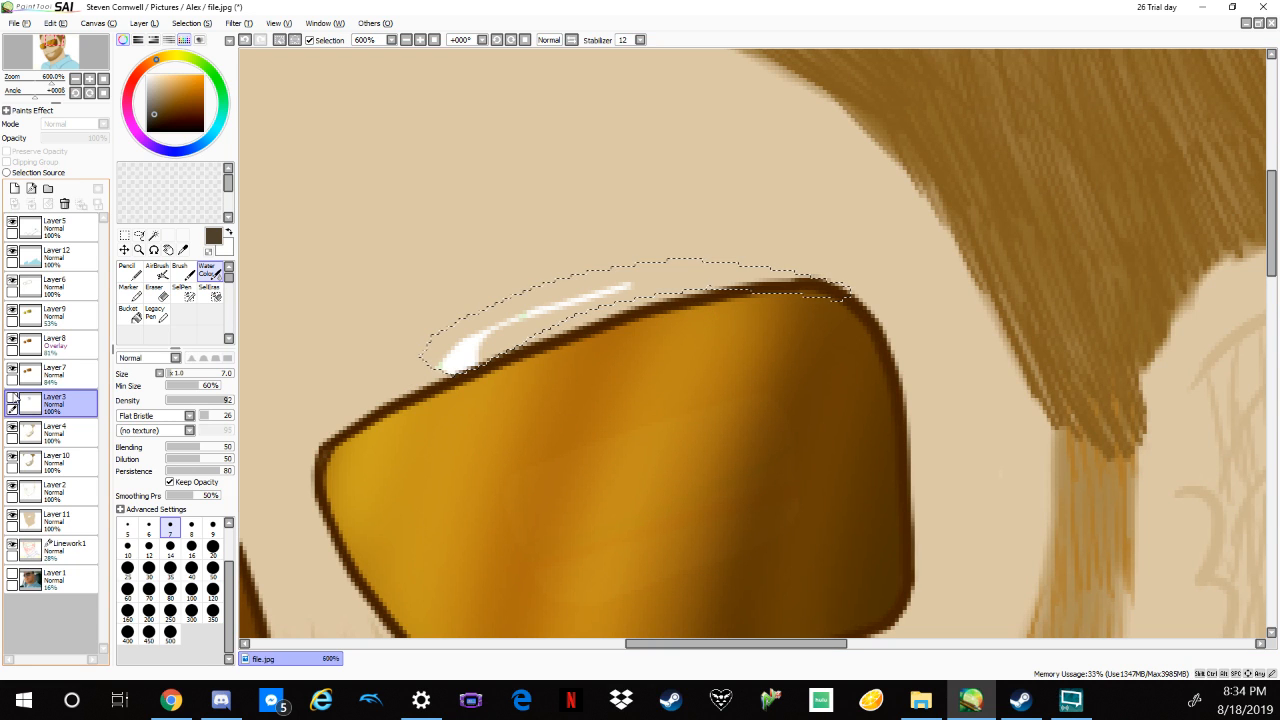
{"action": "left_click", "coordinate": [12, 400]}
{"action": "left_click", "coordinate": [13, 399]}
{"action": "left_click", "coordinate": [12, 400]}
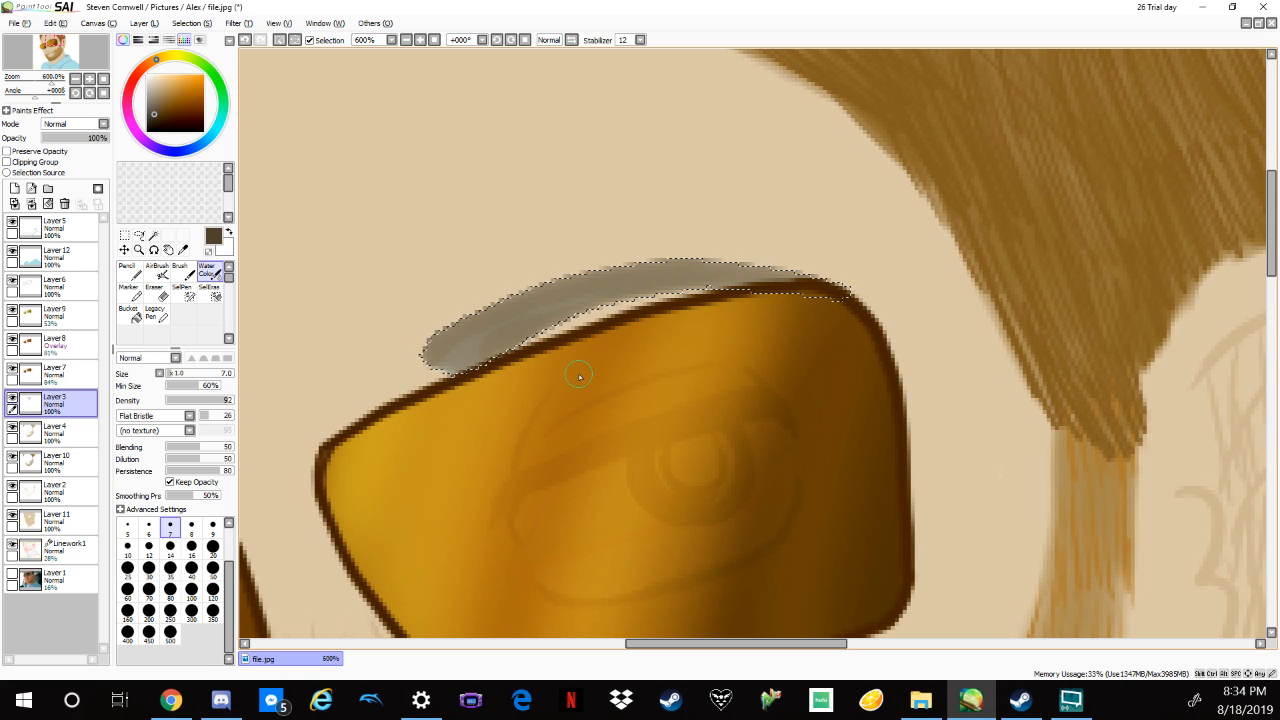
{"action": "left_click", "coordinate": [86, 516]}
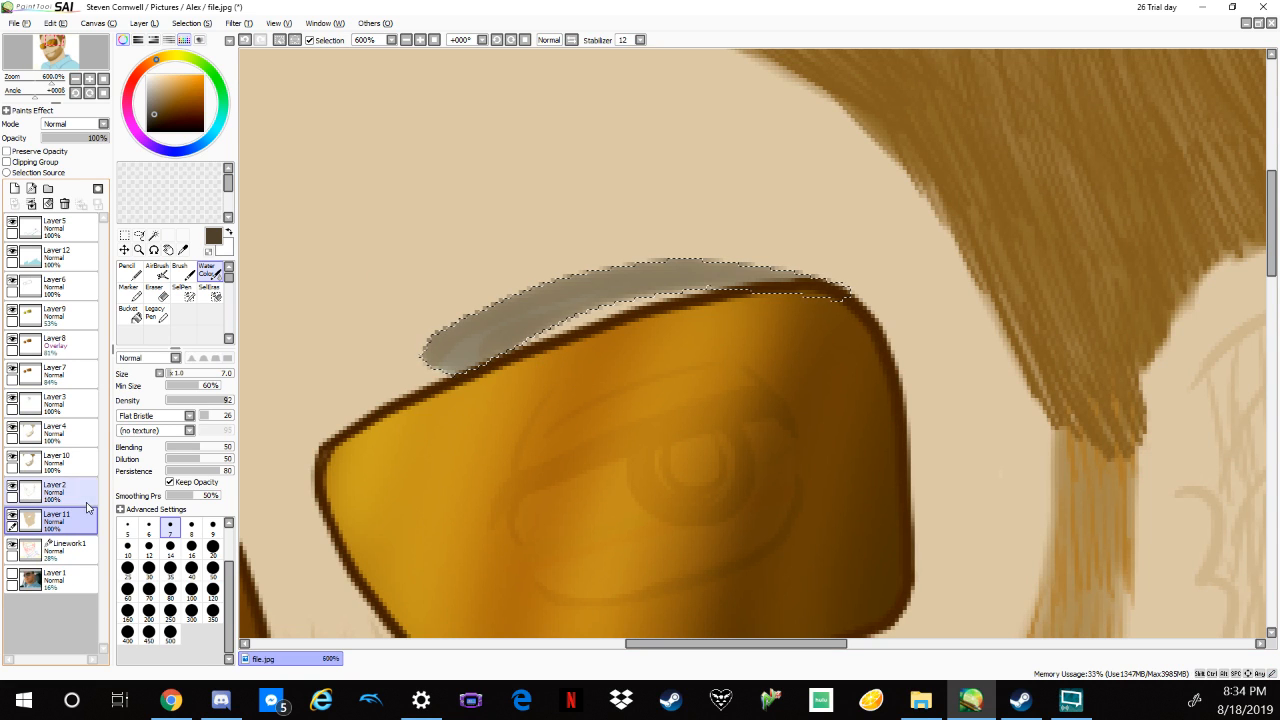
{"action": "left_click", "coordinate": [500, 244], "text": "alt"}
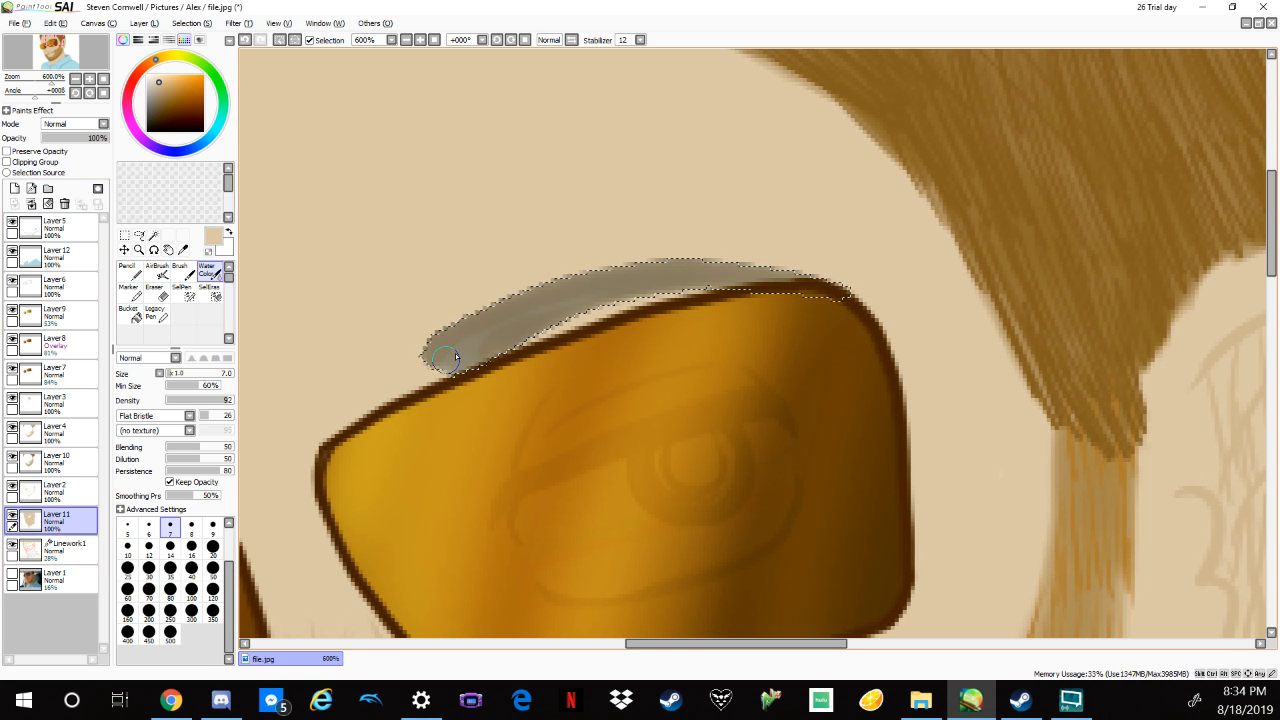
{"action": "key", "text": "n"}
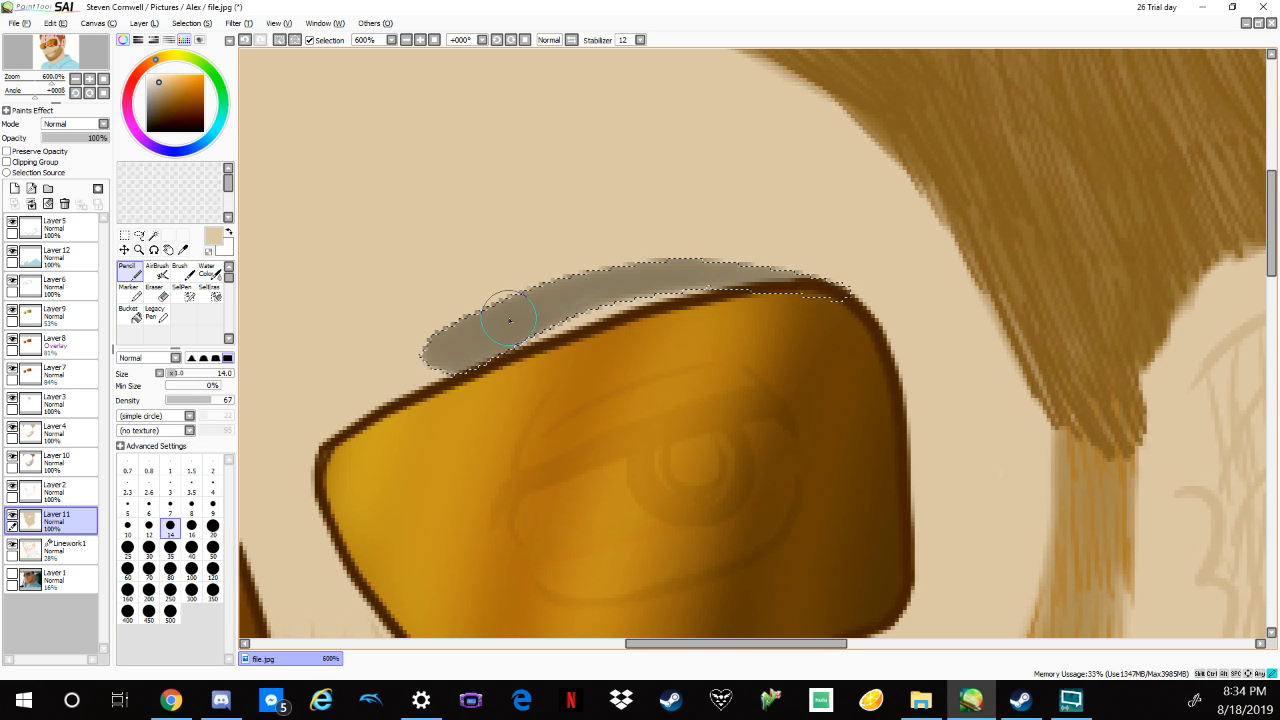
{"action": "left_click_drag", "start_coordinate": [789, 287], "coordinate": [827, 292]}
Draw fine dark gray hair strokes across the selected eyebrow on Layer 3 using the Pencil at size 3 and density 36.
{"action": "left_click", "coordinate": [86, 406]}
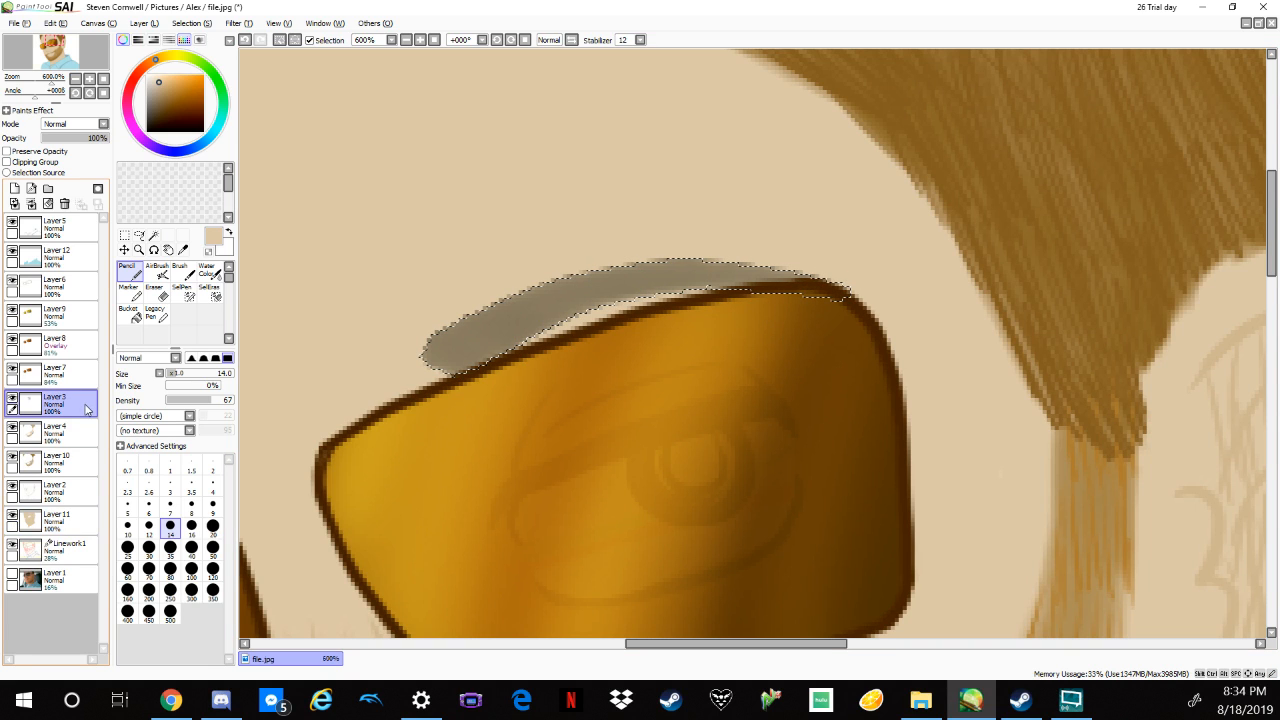
{"action": "left_click_drag", "start_coordinate": [158, 84], "coordinate": [158, 110]}
{"action": "left_click", "coordinate": [207, 272]}
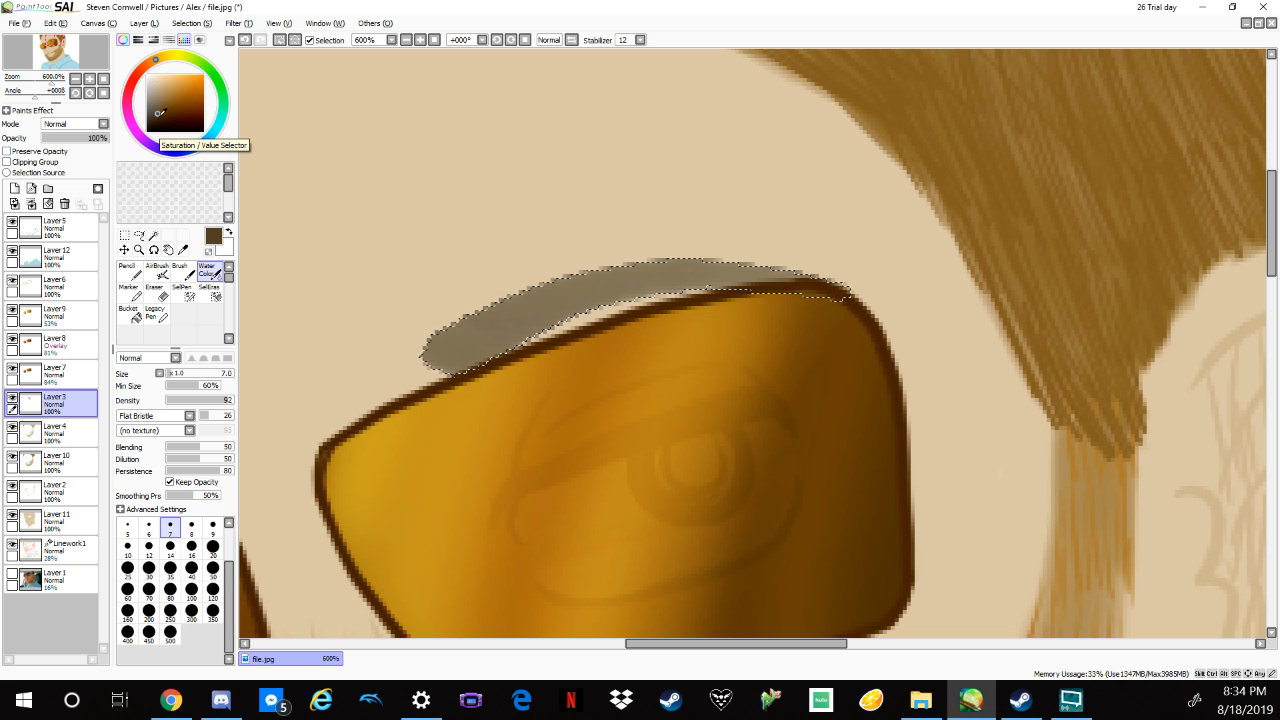
{"action": "left_click_drag", "start_coordinate": [158, 108], "coordinate": [150, 108]}
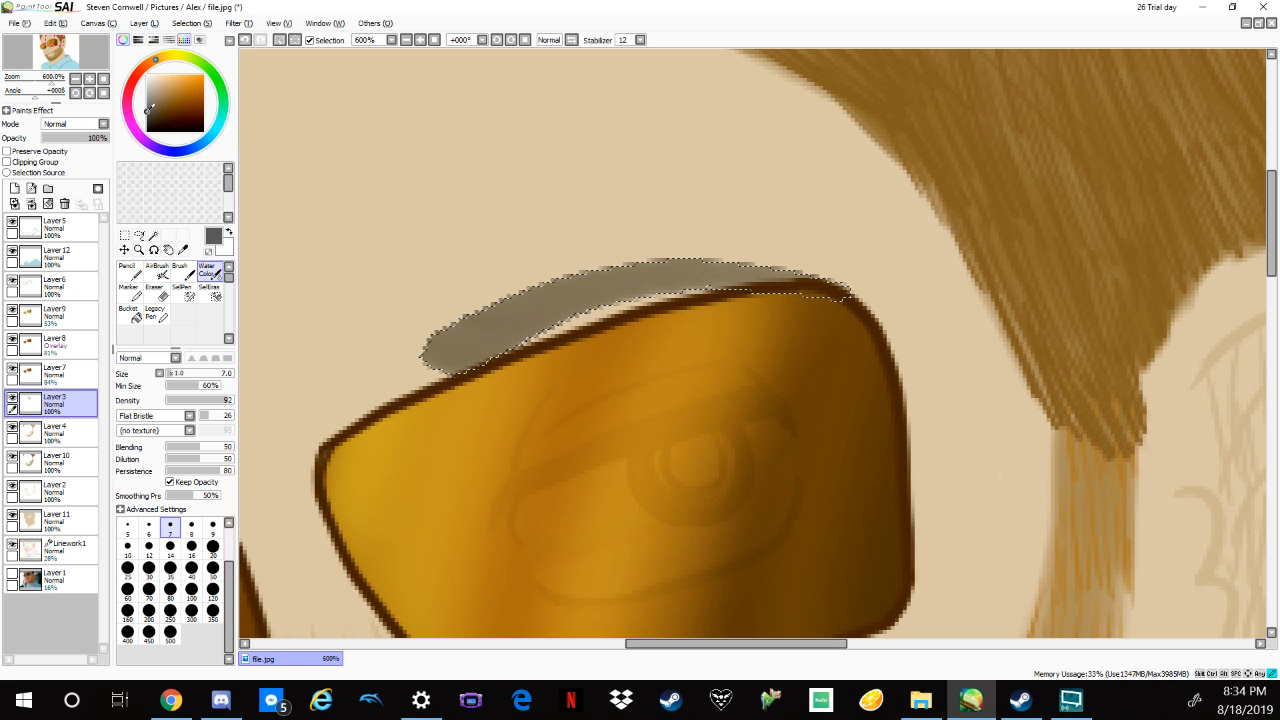
{"action": "left_click", "coordinate": [128, 272]}
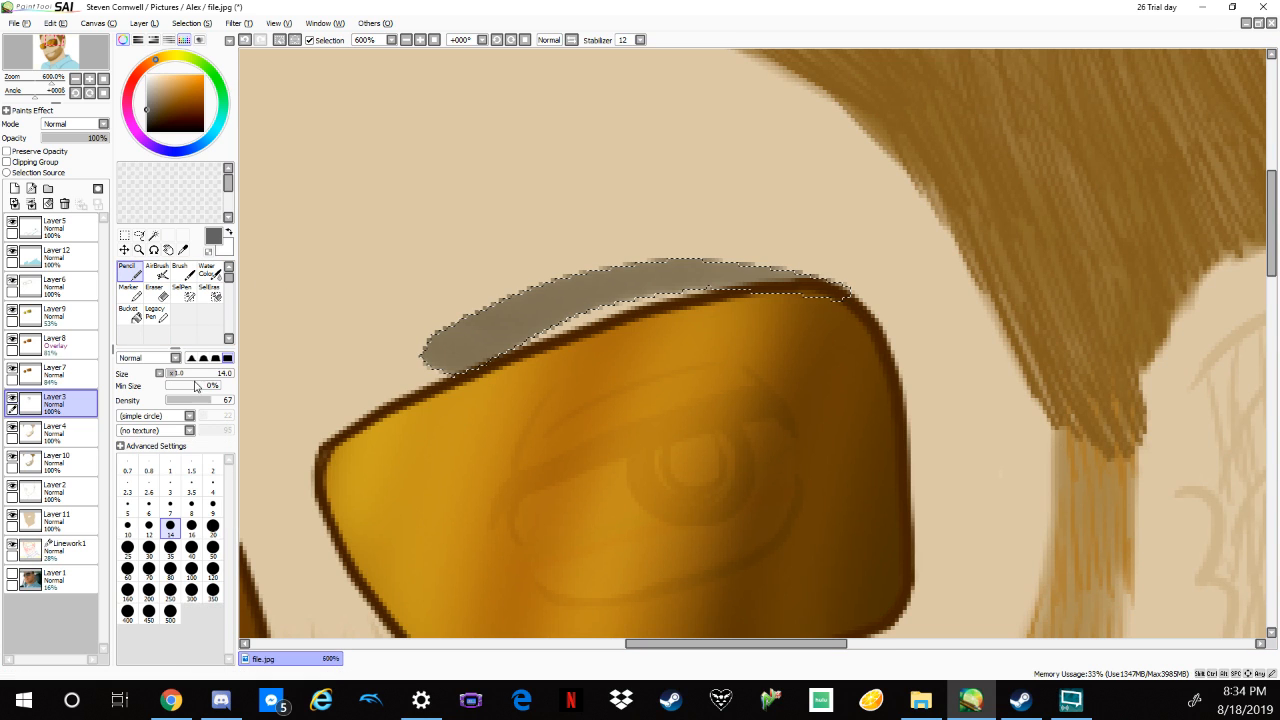
{"action": "left_click", "coordinate": [191, 400]}
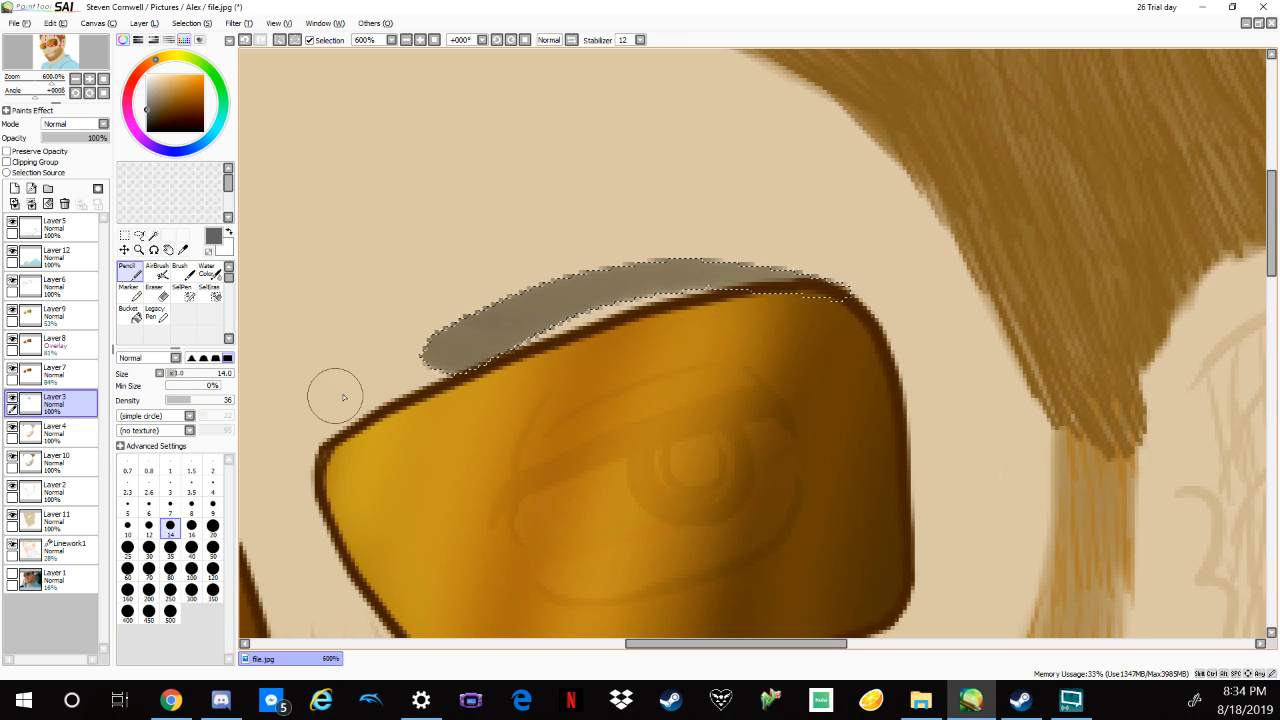
{"action": "left_click", "coordinate": [170, 485]}
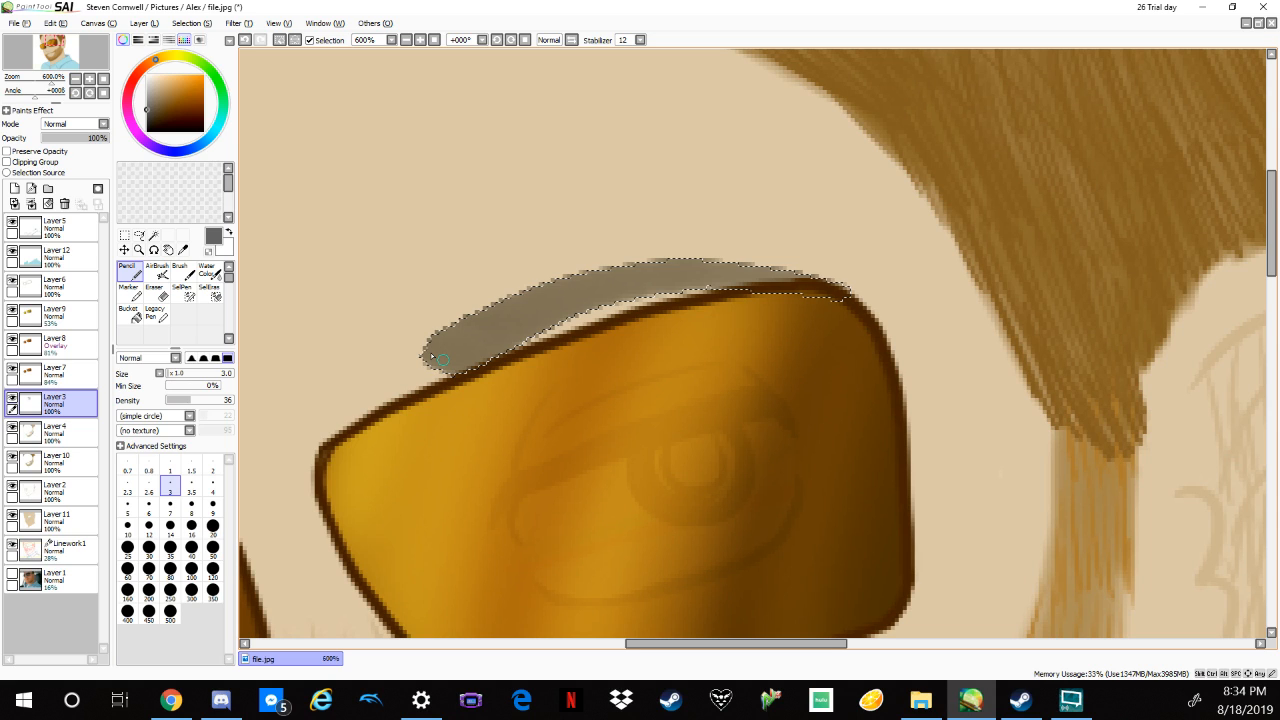
{"action": "mouse_move", "coordinate": [441, 360]}
{"action": "left_mouse_down"}
{"action": "mouse_move", "coordinate": [501, 312]}
{"action": "mouse_move", "coordinate": [679, 257]}
{"action": "left_mouse_up"}
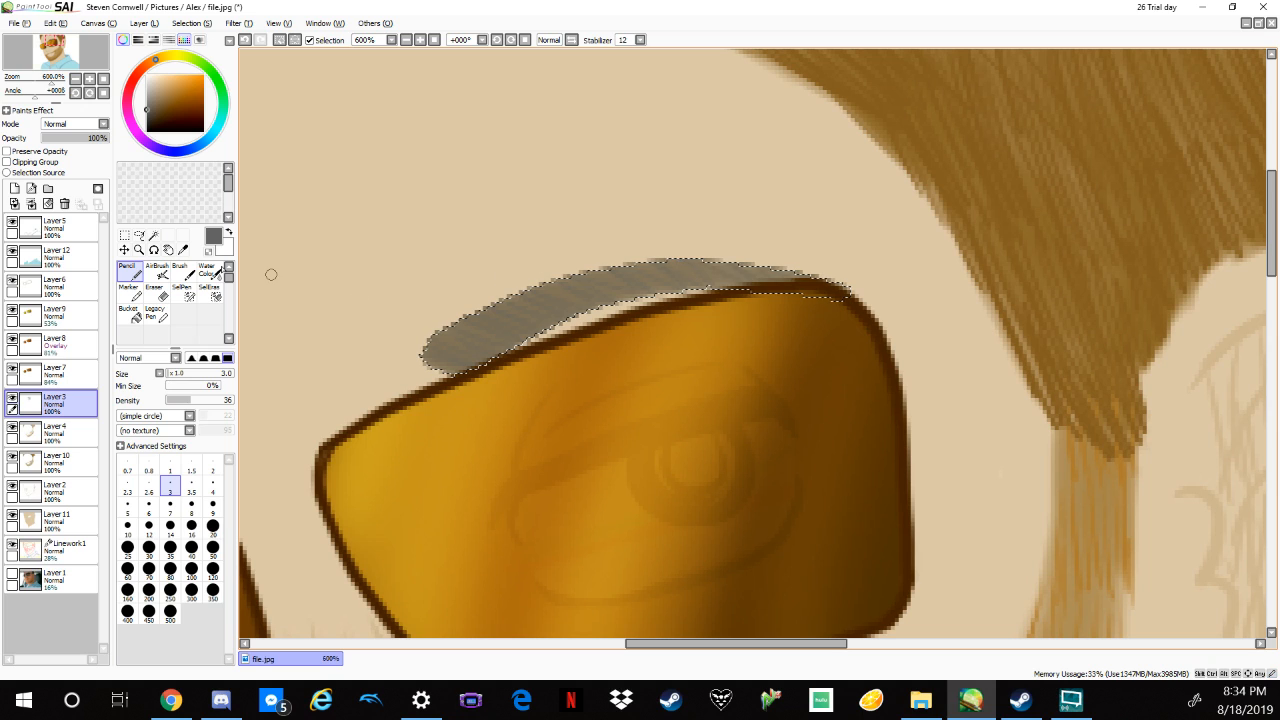
Blend and darken the selected eyebrow with a very dark brown using the size 7 Water Color brush.
{"action": "left_click", "coordinate": [207, 270]}
{"action": "left_click_drag", "start_coordinate": [148, 106], "coordinate": [163, 120]}
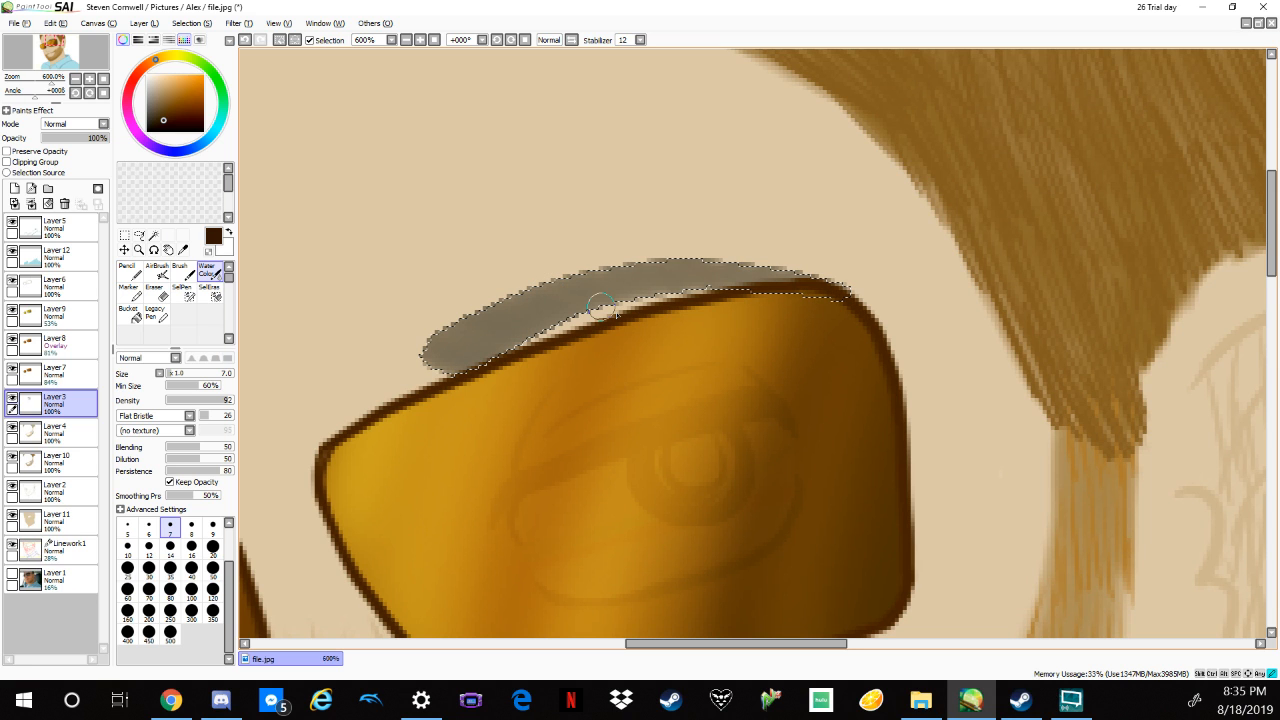
{"action": "scroll", "coordinate": [600, 307], "scroll_direction": "down", "scroll_amount": 6}
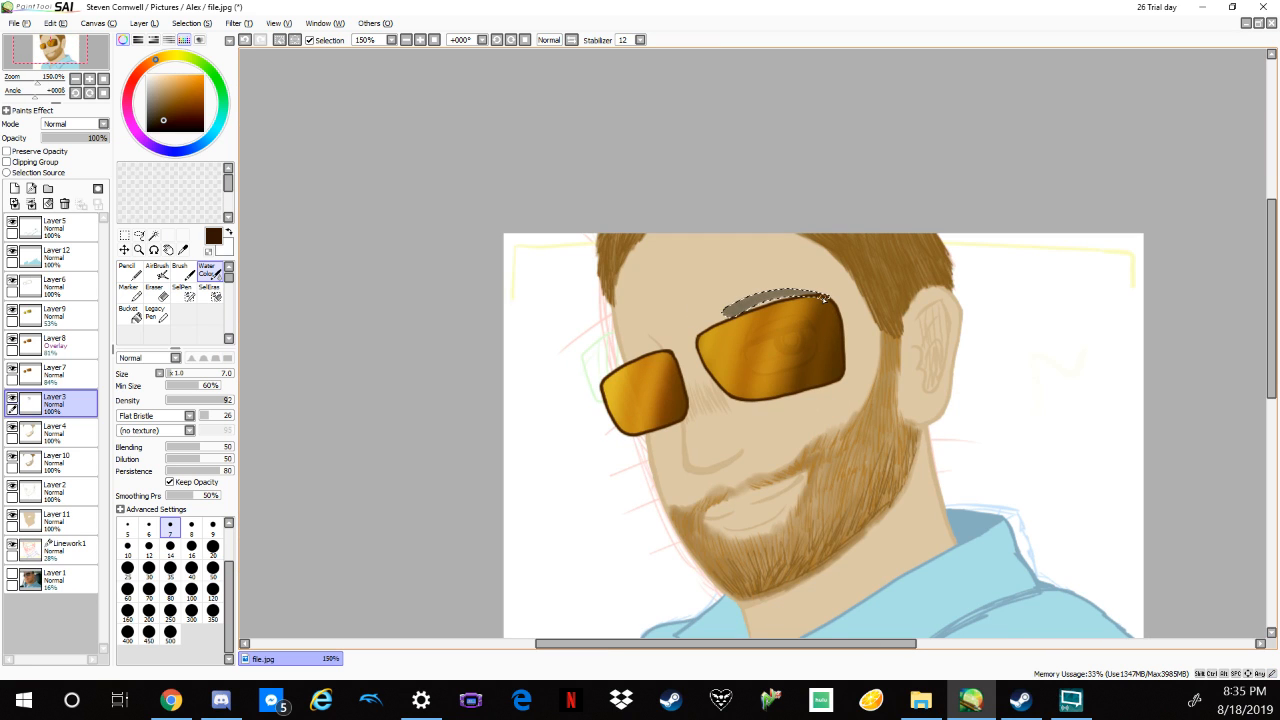
{"action": "scroll", "coordinate": [780, 300], "scroll_direction": "up", "scroll_amount": 5}
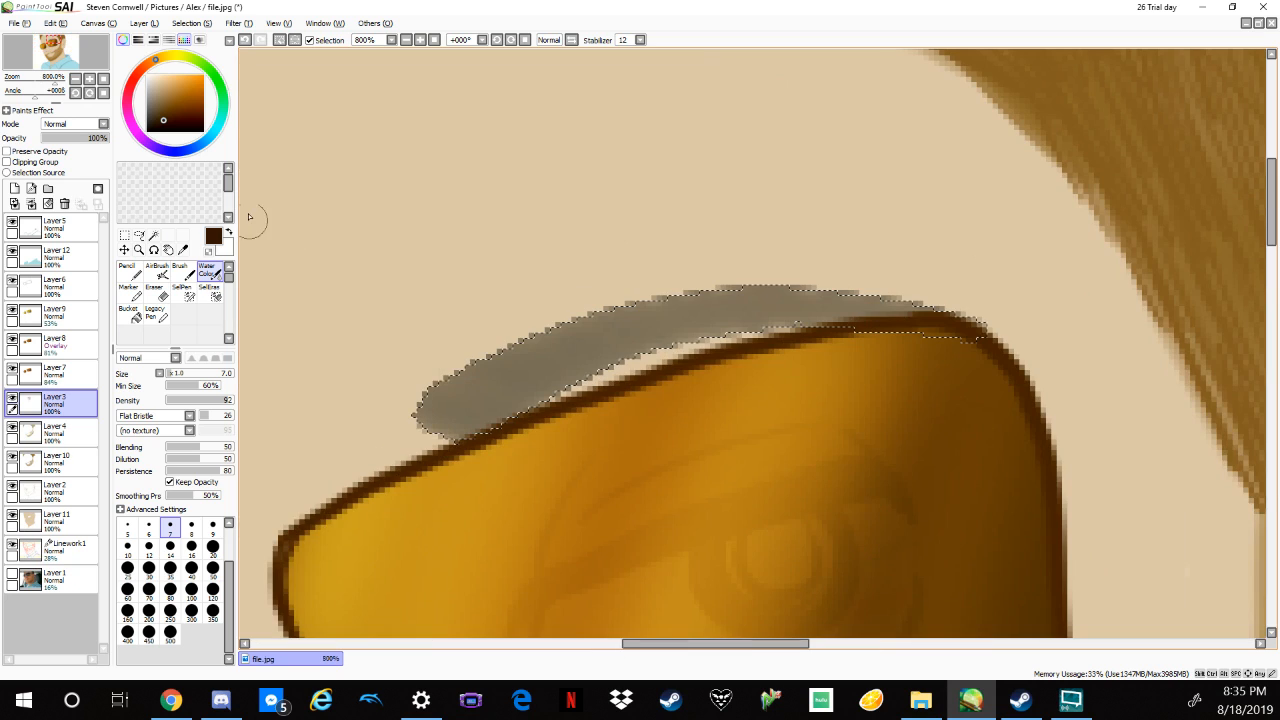
{"action": "left_click", "coordinate": [157, 122]}
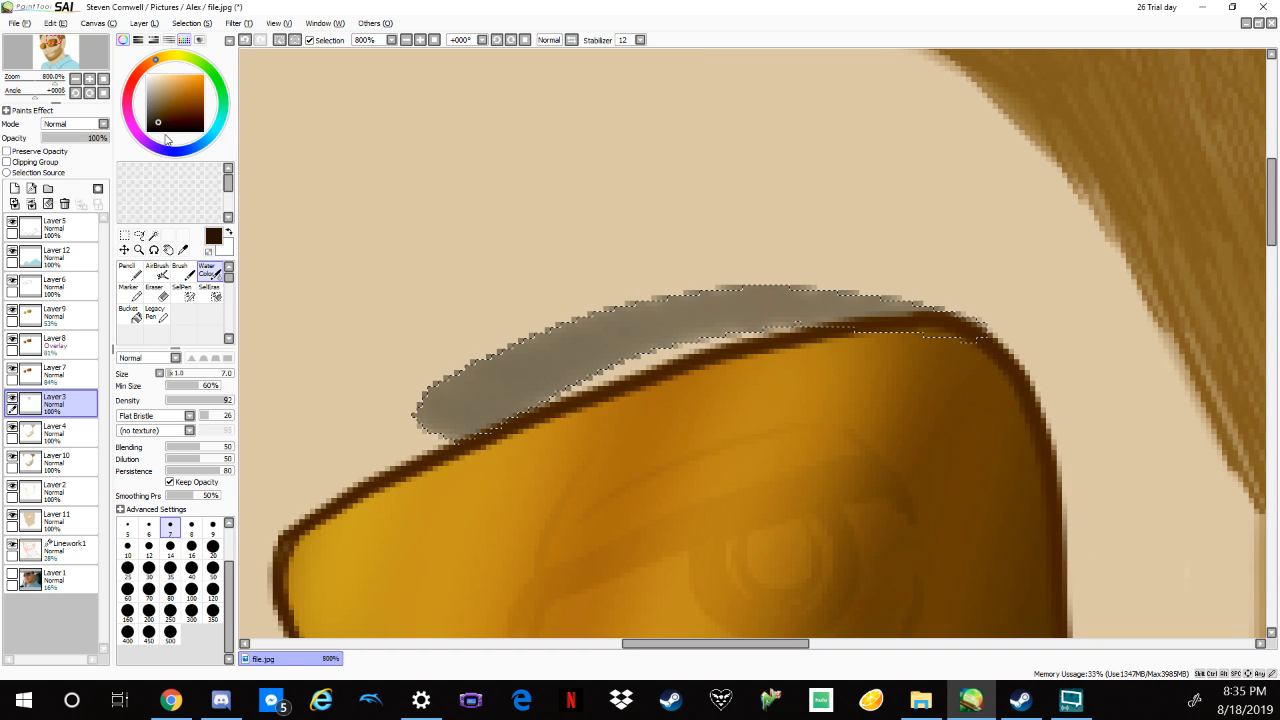
{"action": "mouse_move", "coordinate": [425, 415]}
{"action": "left_mouse_down"}
{"action": "mouse_move", "coordinate": [500, 375]}
{"action": "mouse_move", "coordinate": [410, 397]}
{"action": "mouse_move", "coordinate": [518, 413]}
{"action": "mouse_move", "coordinate": [651, 286]}
{"action": "mouse_move", "coordinate": [684, 291]}
{"action": "left_mouse_up"}
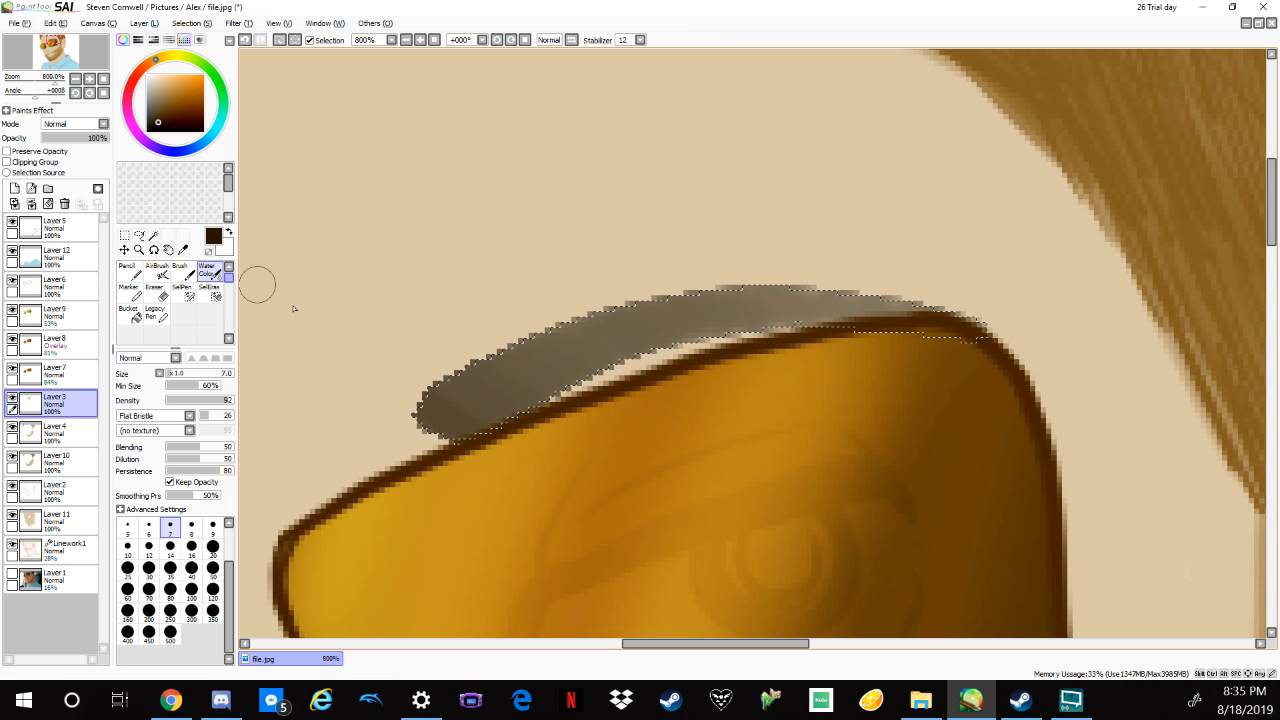
Shade the inner end of the eyebrow with dark brown using the Water Color brush at size 26 and density 29.
{"action": "left_click_drag", "start_coordinate": [173, 374], "coordinate": [178, 371]}
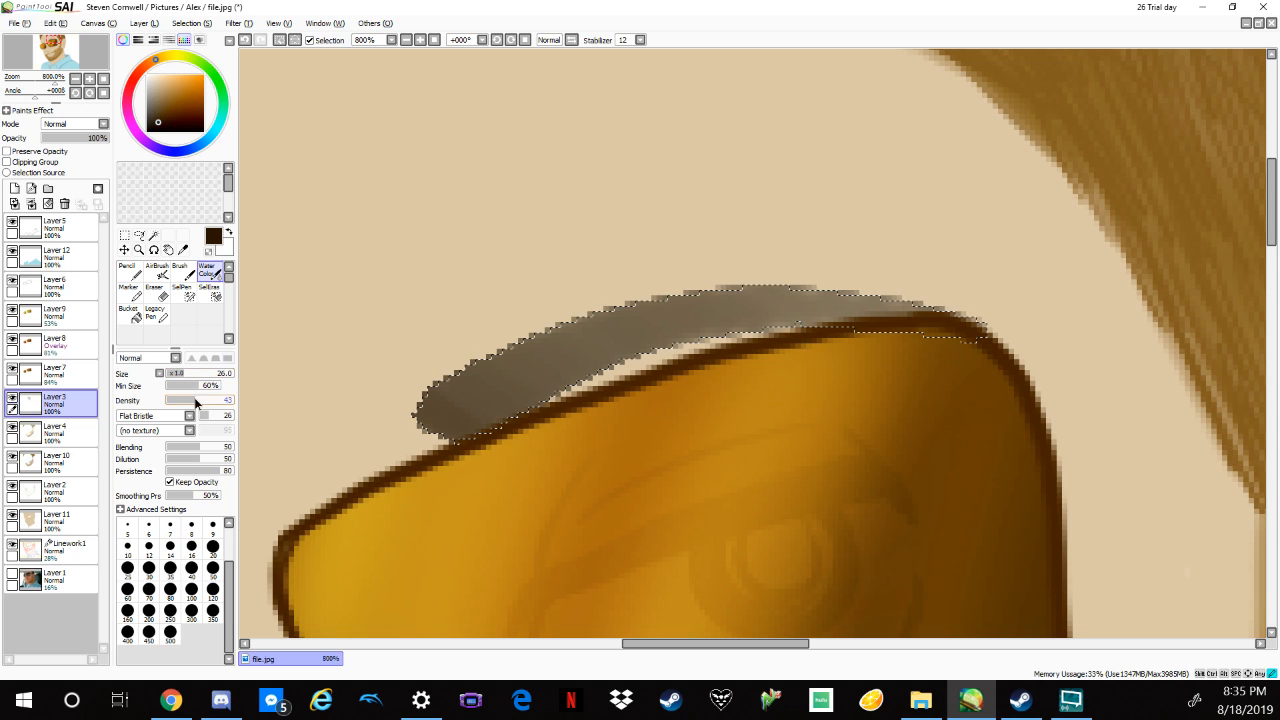
{"action": "left_click", "coordinate": [194, 397]}
{"action": "left_click_drag", "start_coordinate": [168, 114], "coordinate": [161, 116]}
{"action": "mouse_move", "coordinate": [469, 393]}
{"action": "left_mouse_down"}
{"action": "mouse_move", "coordinate": [428, 376]}
{"action": "mouse_move", "coordinate": [488, 413]}
{"action": "left_mouse_up"}
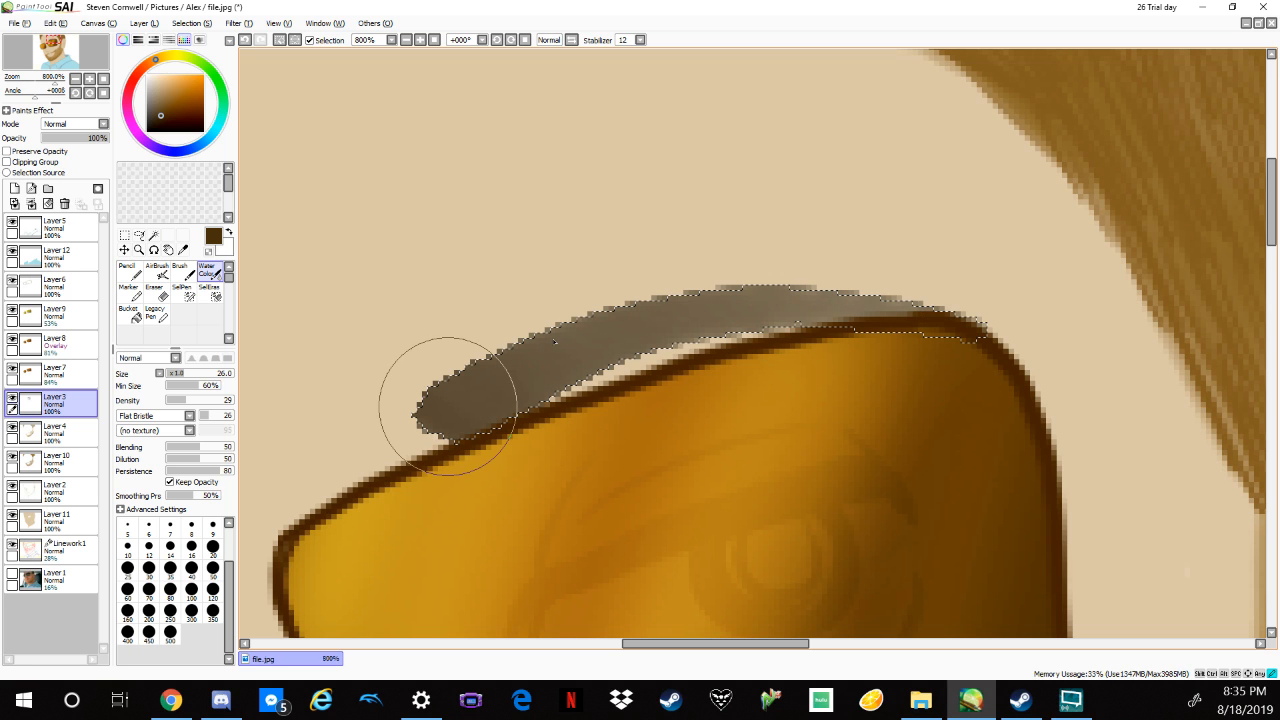
Copy the selected eyebrow and paste it onto a new layer above Layer 3.
{"action": "scroll", "coordinate": [949, 341], "scroll_direction": "down", "scroll_amount": 6}
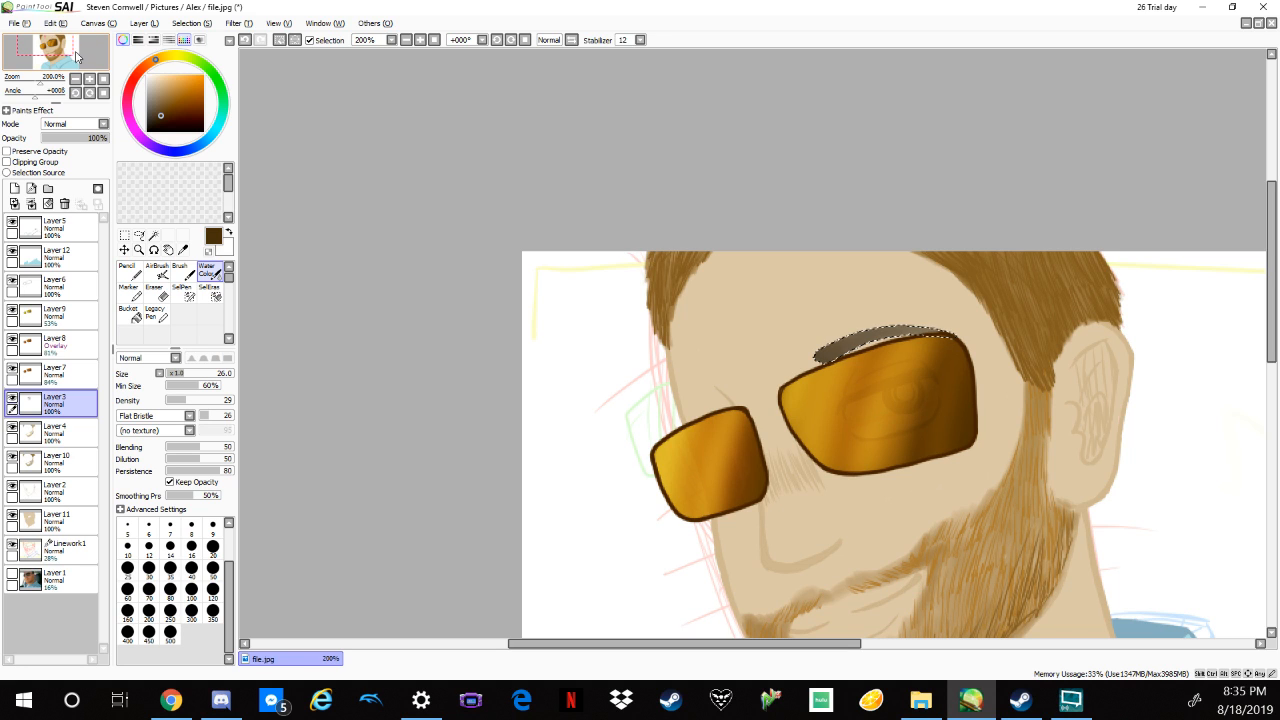
{"action": "left_click", "coordinate": [56, 22]}
{"action": "left_click", "coordinate": [66, 83]}
{"action": "key", "text": "ctrl+v"}
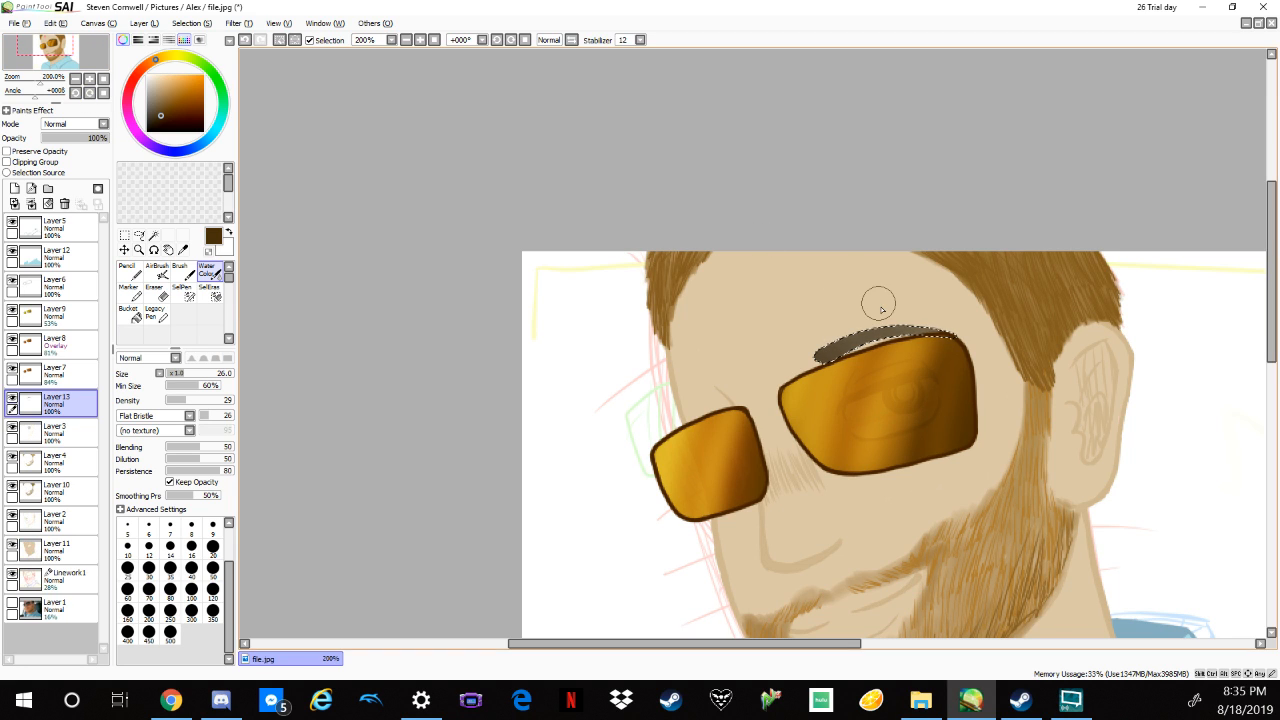
Transform the pasted eyebrow, mirroring it, moving it above the other sunglasses lens and rotating it to follow the brow line.
{"action": "left_click", "coordinate": [125, 236]}
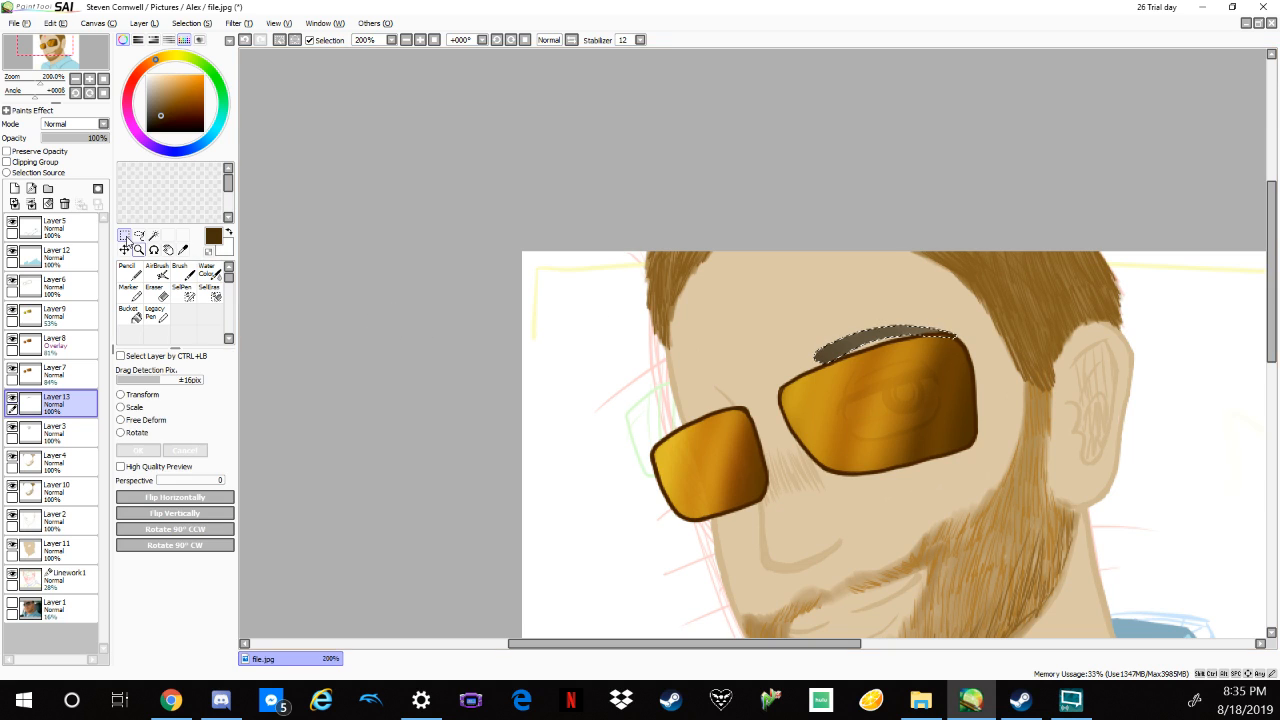
{"action": "left_click", "coordinate": [128, 395]}
{"action": "left_click_drag", "start_coordinate": [960, 345], "coordinate": [691, 371]}
{"action": "mouse_move", "coordinate": [823, 323]}
{"action": "left_mouse_down"}
{"action": "mouse_move", "coordinate": [810, 298]}
{"action": "mouse_move", "coordinate": [722, 393]}
{"action": "left_mouse_up"}
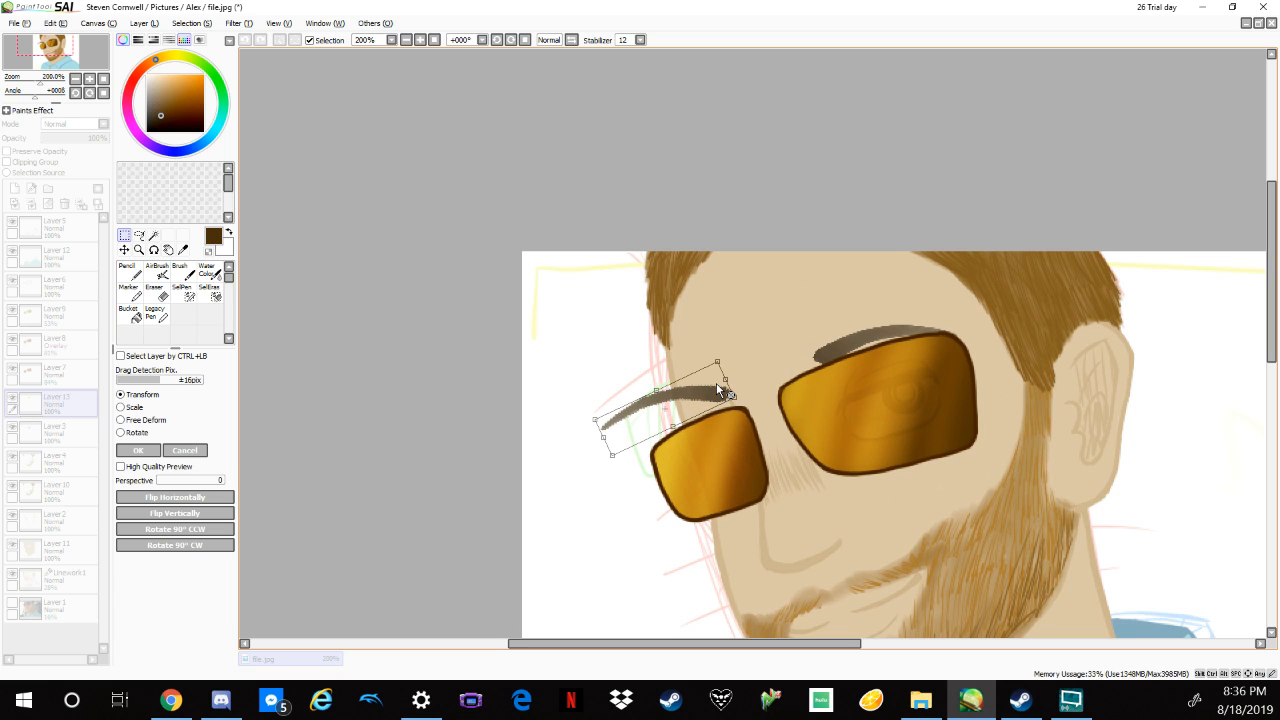
{"action": "mouse_move", "coordinate": [604, 417]}
{"action": "left_mouse_down"}
{"action": "mouse_move", "coordinate": [676, 375]}
{"action": "mouse_move", "coordinate": [664, 404]}
{"action": "mouse_move", "coordinate": [740, 368]}
{"action": "mouse_move", "coordinate": [731, 393]}
{"action": "mouse_move", "coordinate": [745, 353]}
{"action": "left_mouse_up"}
{"action": "left_click_drag", "start_coordinate": [691, 415], "coordinate": [694, 417]}
{"action": "left_click_drag", "start_coordinate": [740, 380], "coordinate": [719, 405]}
{"action": "mouse_move", "coordinate": [740, 361]}
{"action": "left_mouse_down"}
{"action": "mouse_move", "coordinate": [729, 411]}
{"action": "mouse_move", "coordinate": [726, 388]}
{"action": "left_mouse_up"}
Nudge the mirrored eyebrow slightly toward the nose and apply the transformation.
{"action": "scroll", "coordinate": [726, 388], "scroll_direction": "up", "scroll_amount": 8}
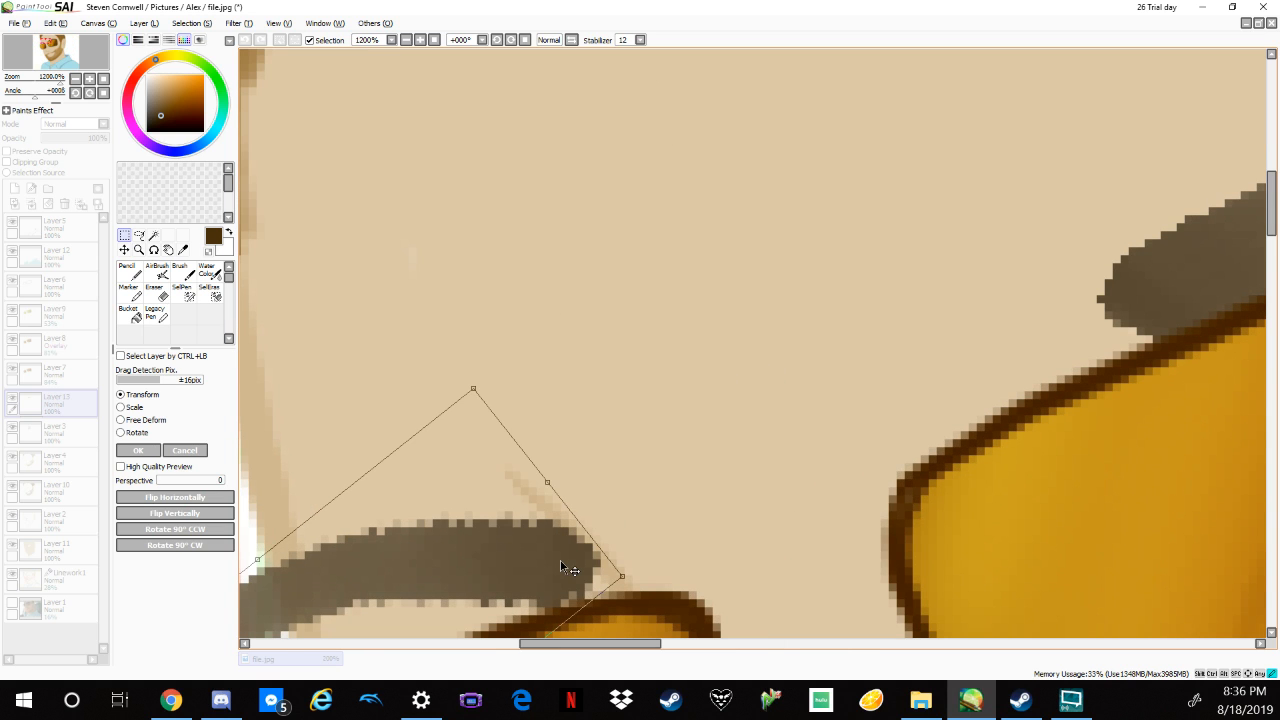
{"action": "left_click_drag", "start_coordinate": [556, 566], "coordinate": [572, 566]}
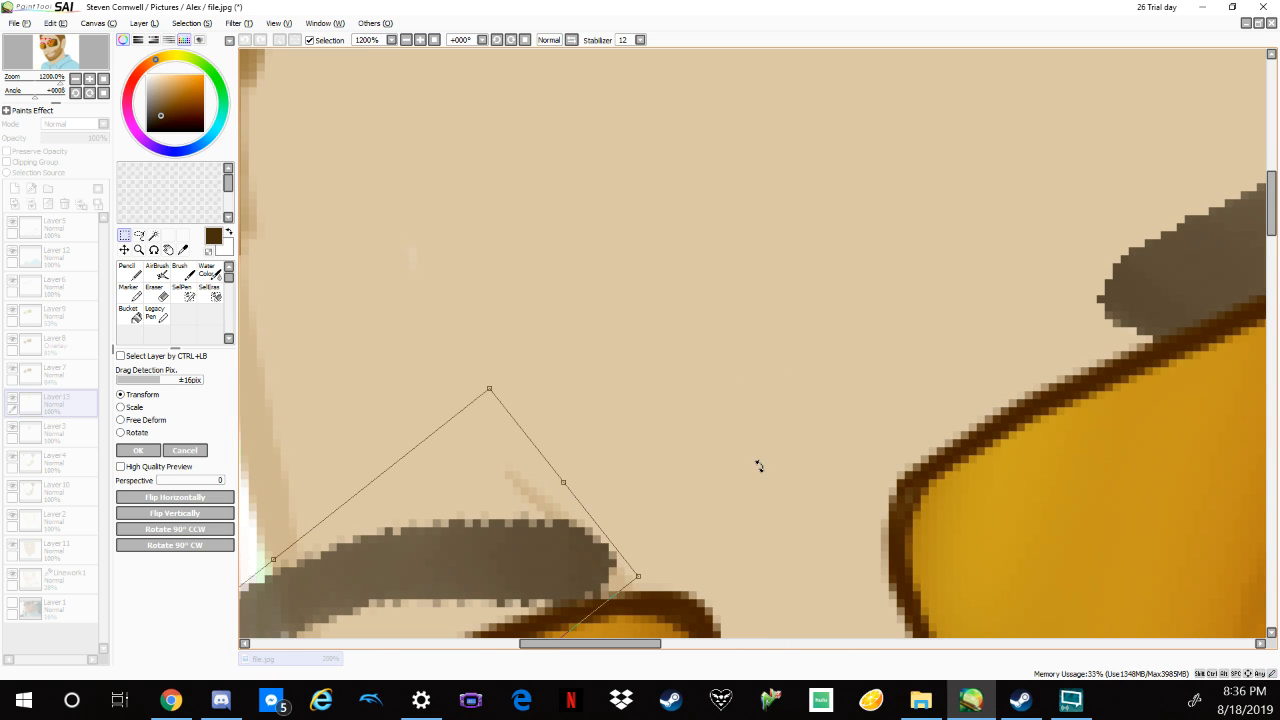
{"action": "left_click_drag", "start_coordinate": [768, 451], "coordinate": [963, 151]}
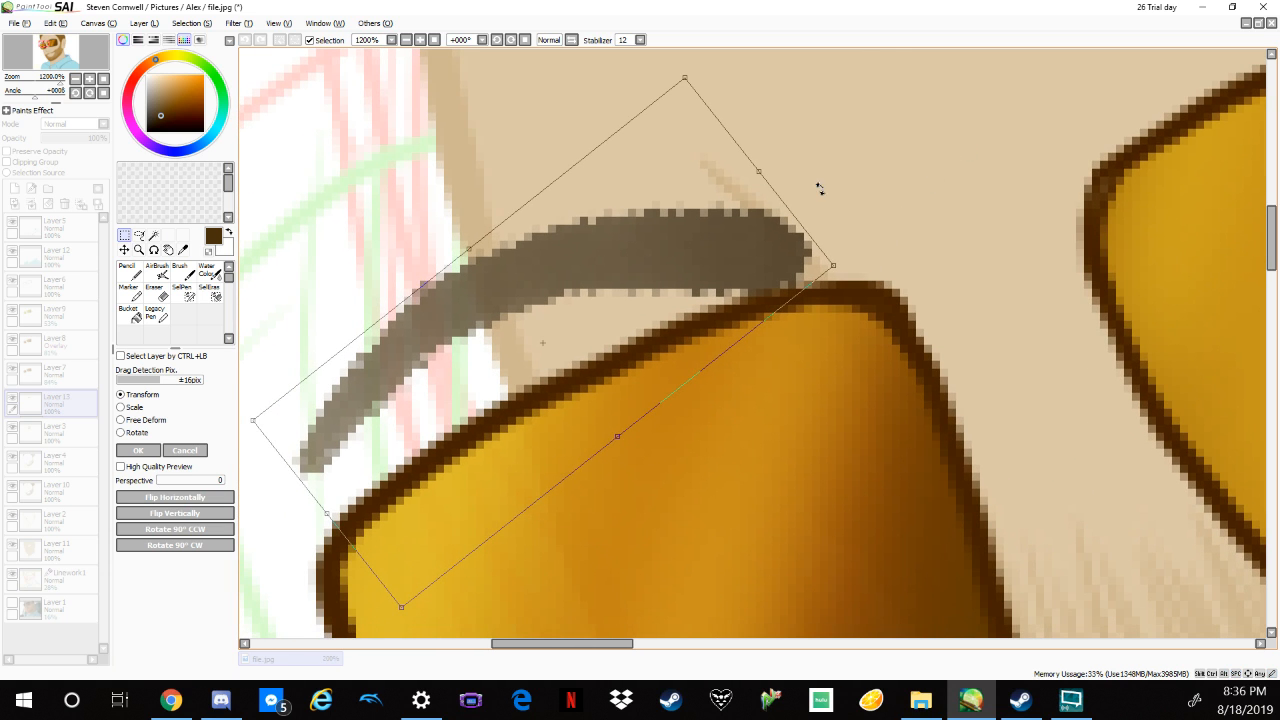
{"action": "left_click", "coordinate": [137, 450]}
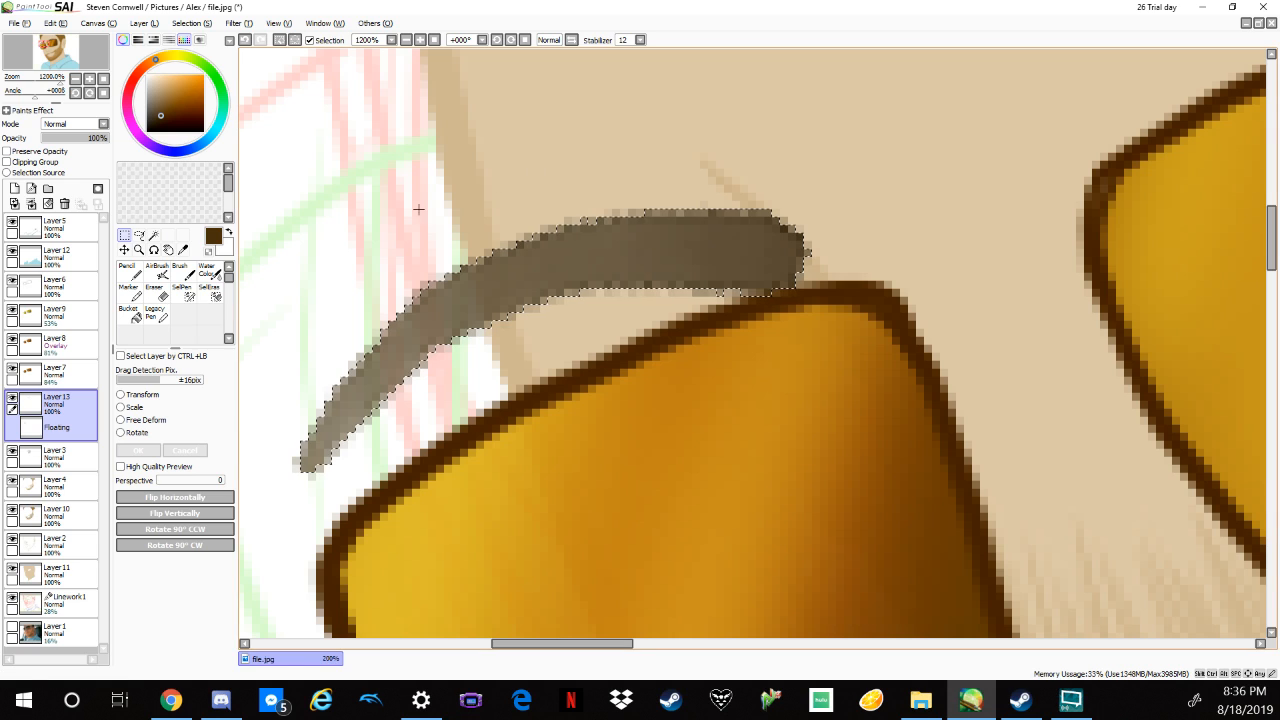
Erase the part of the mirrored eyebrow outside the face edge, merge the floating piece into Layer 13 and deselect.
{"action": "left_click", "coordinate": [154, 292]}
{"action": "mouse_move", "coordinate": [371, 347]}
{"action": "left_mouse_down"}
{"action": "mouse_move", "coordinate": [373, 305]}
{"action": "mouse_move", "coordinate": [407, 437]}
{"action": "mouse_move", "coordinate": [474, 385]}
{"action": "mouse_move", "coordinate": [463, 248]}
{"action": "mouse_move", "coordinate": [494, 337]}
{"action": "left_mouse_up"}
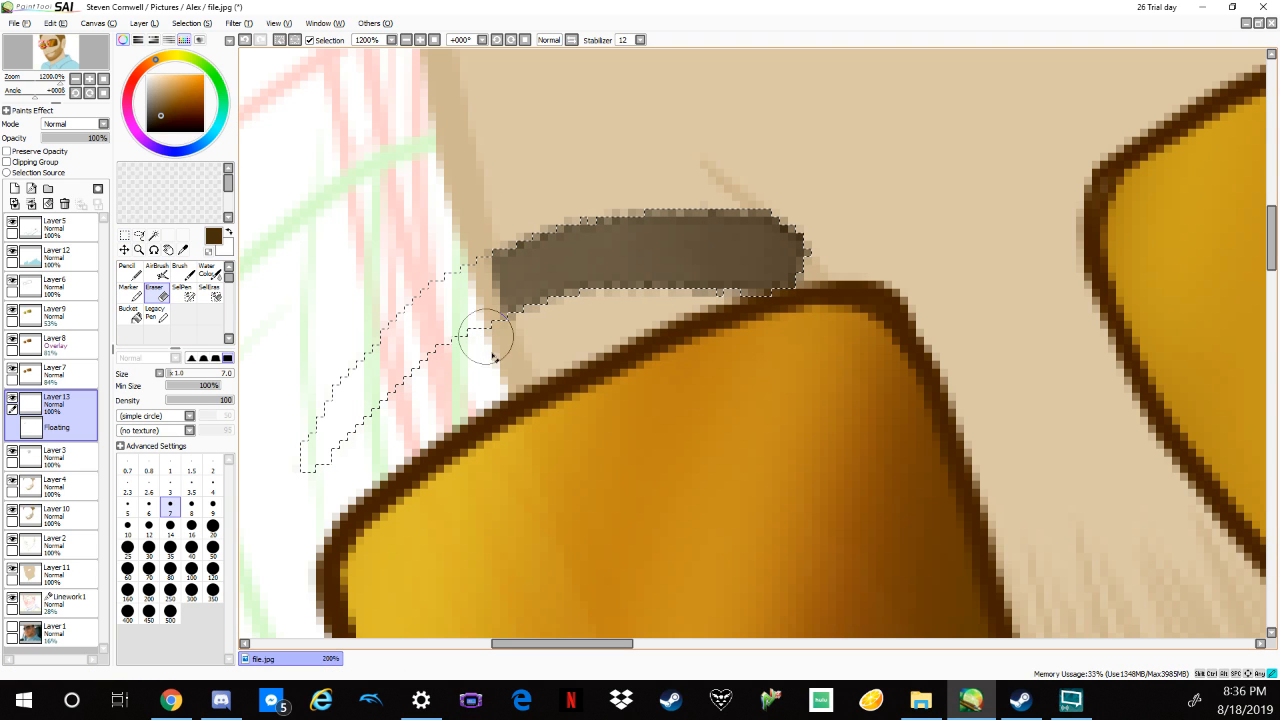
{"action": "key", "text": "Return"}
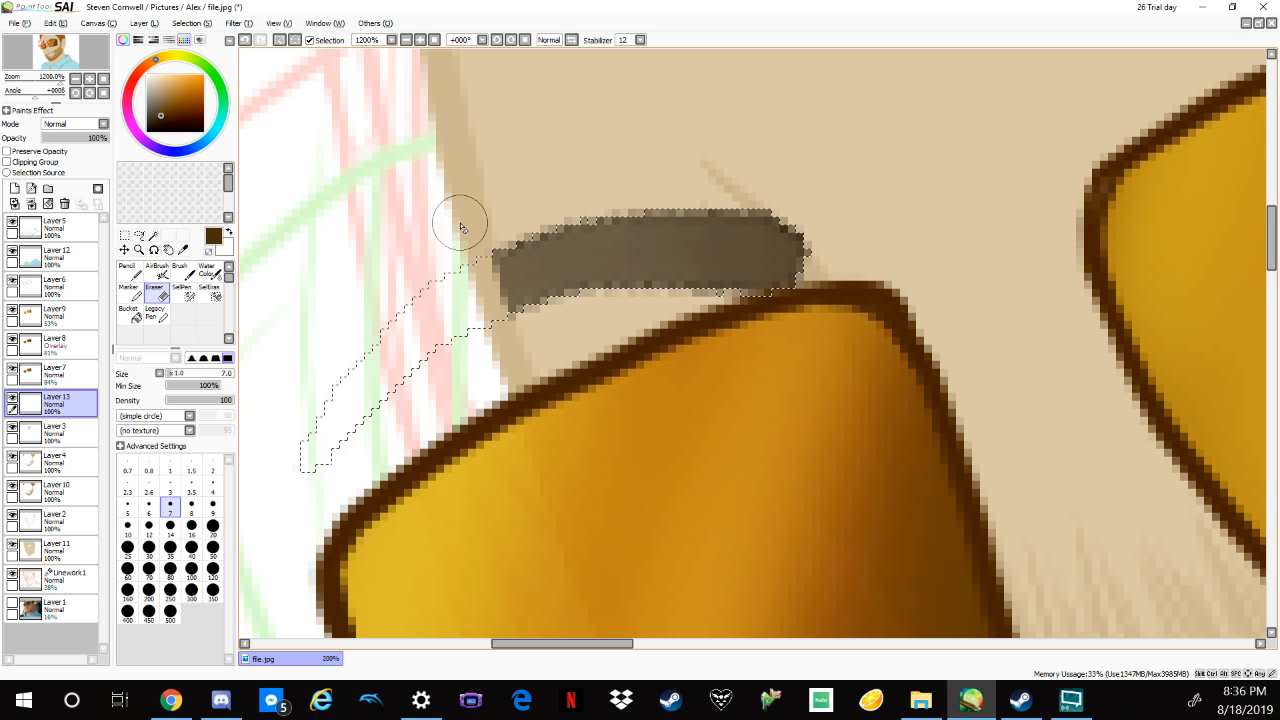
{"action": "key", "text": "m"}
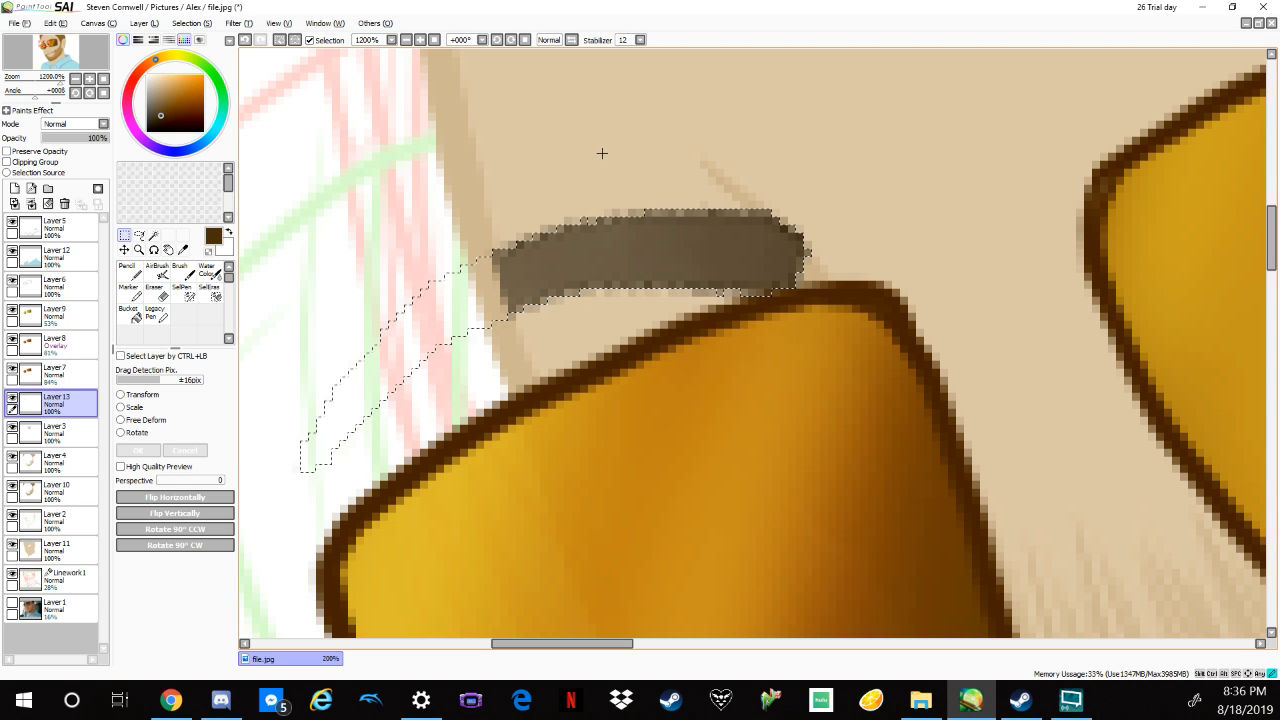
{"action": "key", "text": "ctrl+d"}
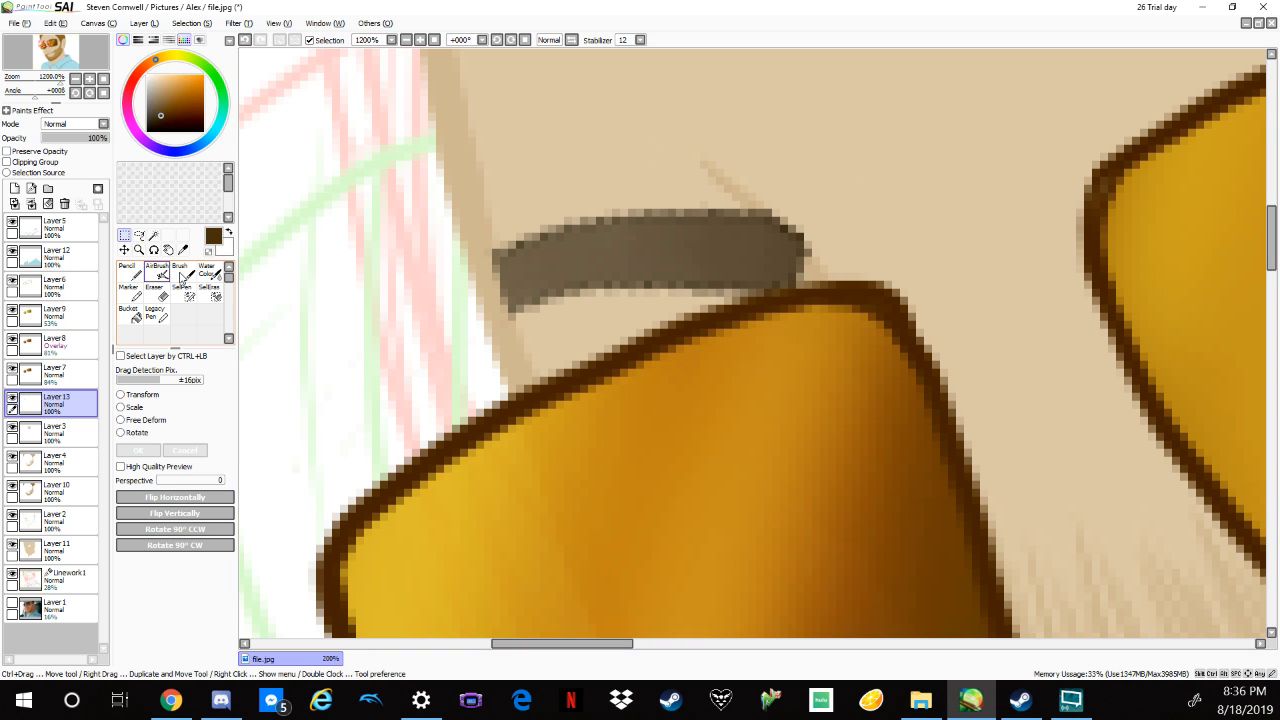
Soften the upper and lower edges of the mirrored eyebrow on Layer 13 with the Water Color brush at size 7.
{"action": "left_click", "coordinate": [208, 272]}
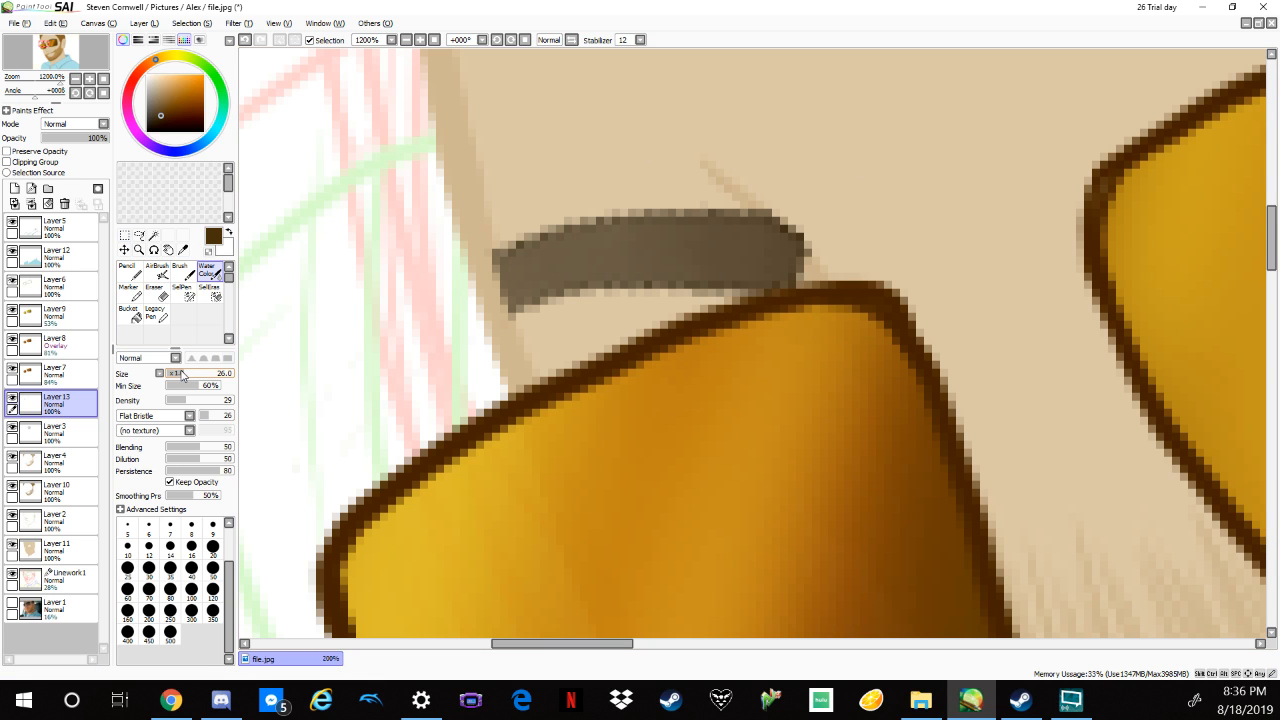
{"action": "left_click", "coordinate": [170, 527]}
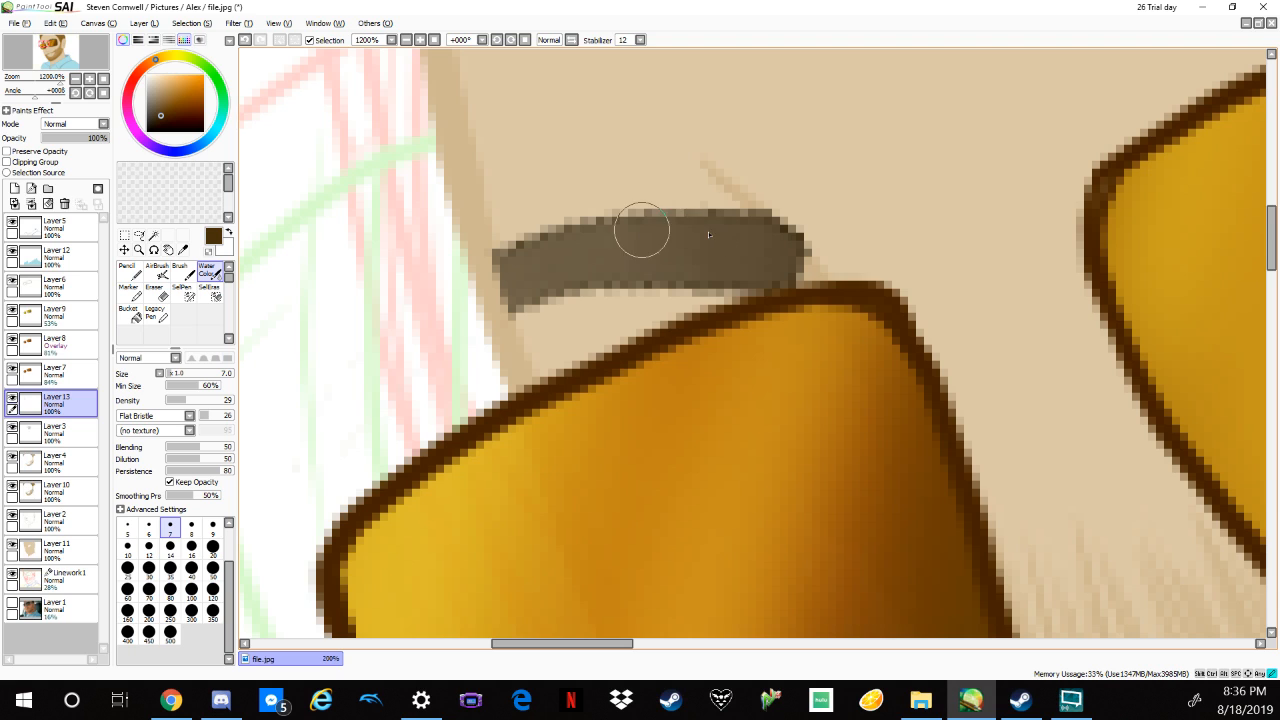
{"action": "mouse_move", "coordinate": [688, 216]}
{"action": "left_mouse_down"}
{"action": "mouse_move", "coordinate": [743, 220]}
{"action": "mouse_move", "coordinate": [686, 206]}
{"action": "mouse_move", "coordinate": [757, 266]}
{"action": "mouse_move", "coordinate": [525, 302]}
{"action": "left_mouse_up"}
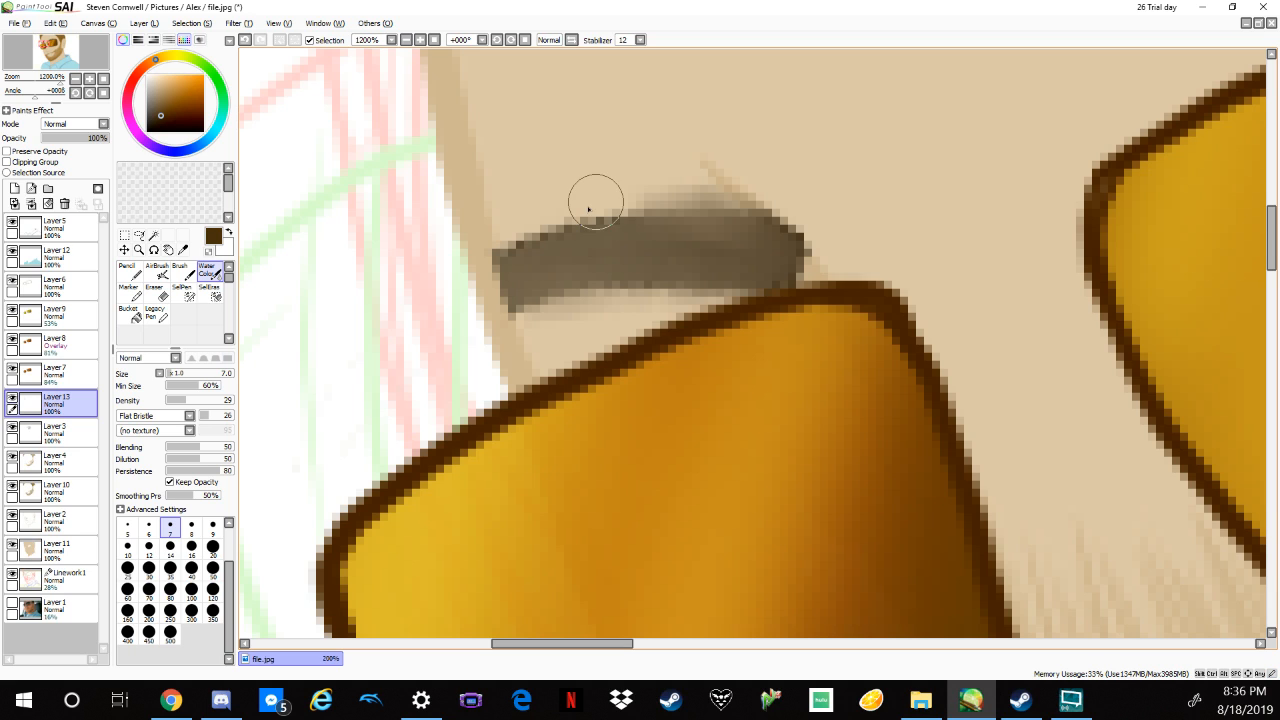
{"action": "mouse_move", "coordinate": [588, 209]}
{"action": "left_mouse_down"}
{"action": "mouse_move", "coordinate": [557, 223]}
{"action": "mouse_move", "coordinate": [651, 234]}
{"action": "left_mouse_up"}
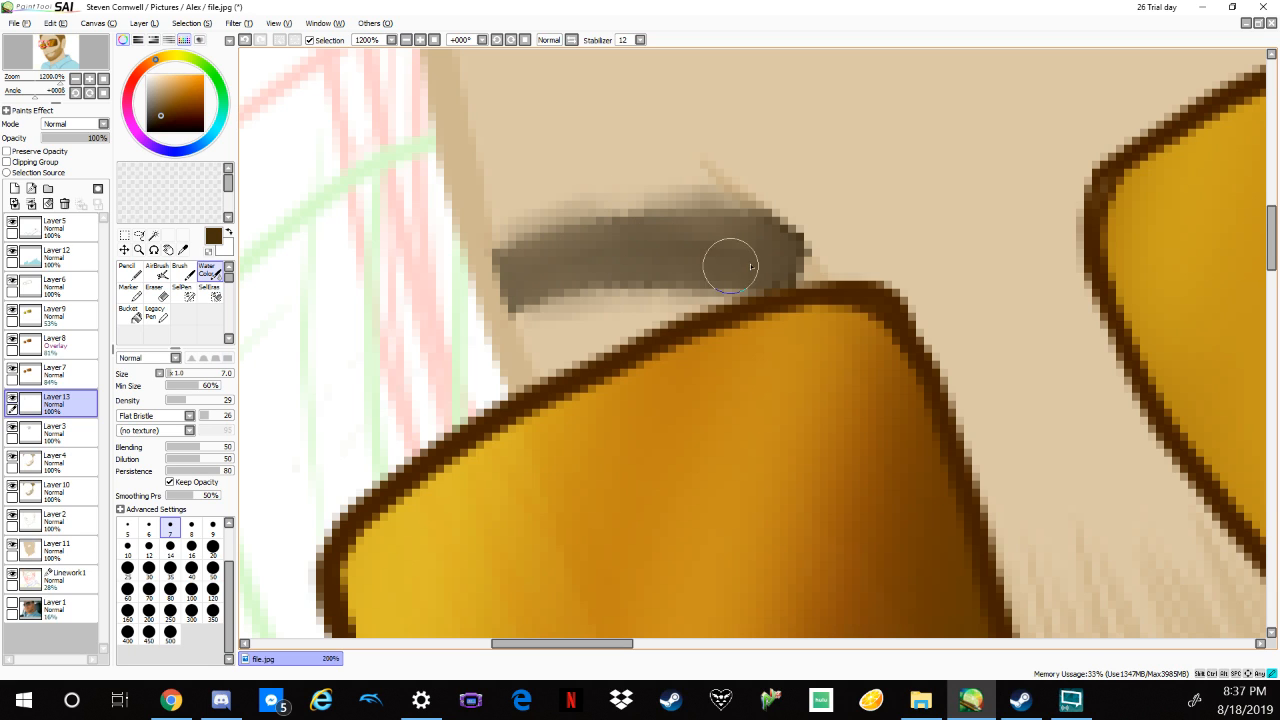
{"action": "mouse_move", "coordinate": [500, 278]}
{"action": "left_mouse_down"}
{"action": "mouse_move", "coordinate": [553, 245]}
{"action": "mouse_move", "coordinate": [677, 227]}
{"action": "left_mouse_up"}
Fade the mirrored eyebrow's outer end, inner tip and upper edge with the Eraser at density 13.
{"action": "key", "text": "e"}
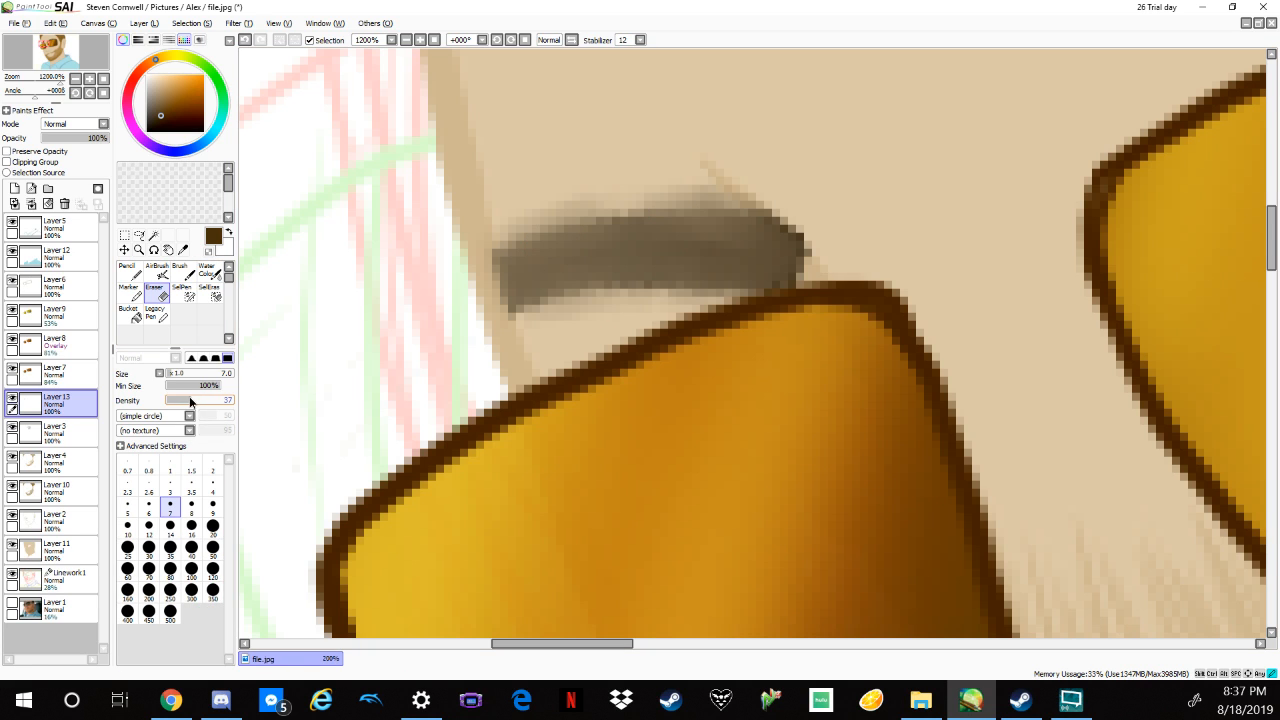
{"action": "left_click_drag", "start_coordinate": [478, 264], "coordinate": [494, 338]}
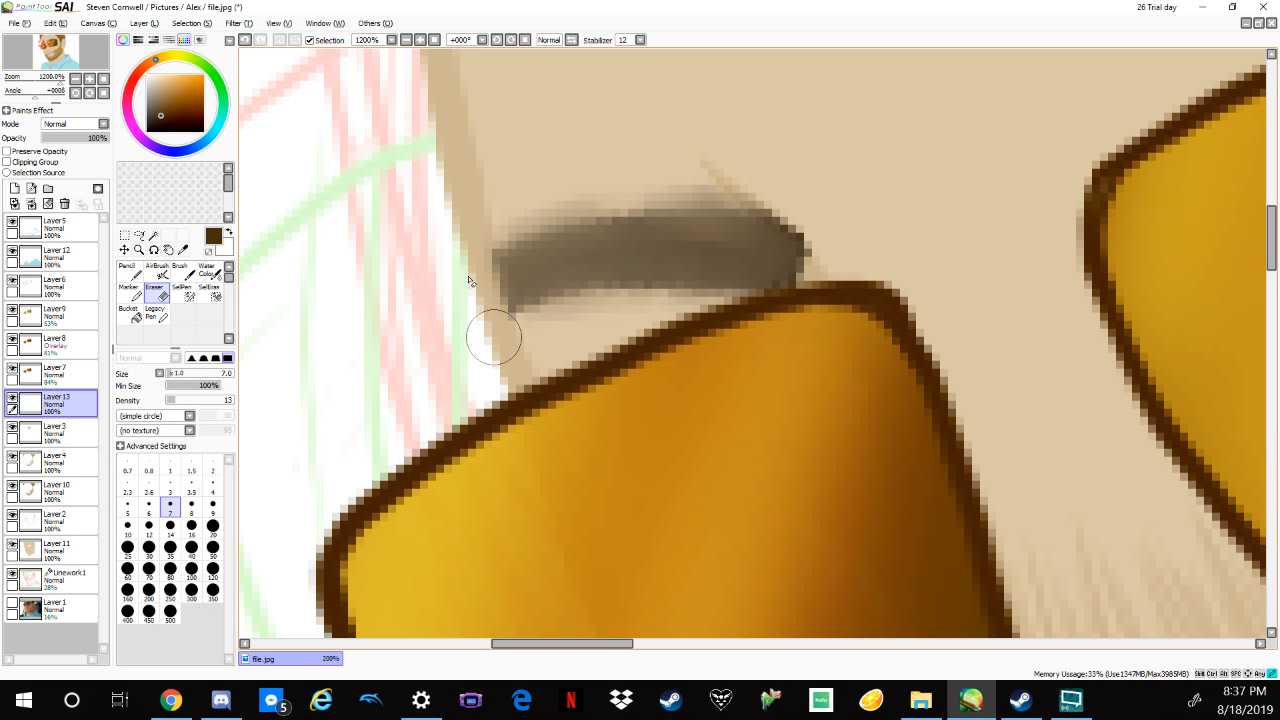
{"action": "left_click_drag", "start_coordinate": [478, 231], "coordinate": [498, 341]}
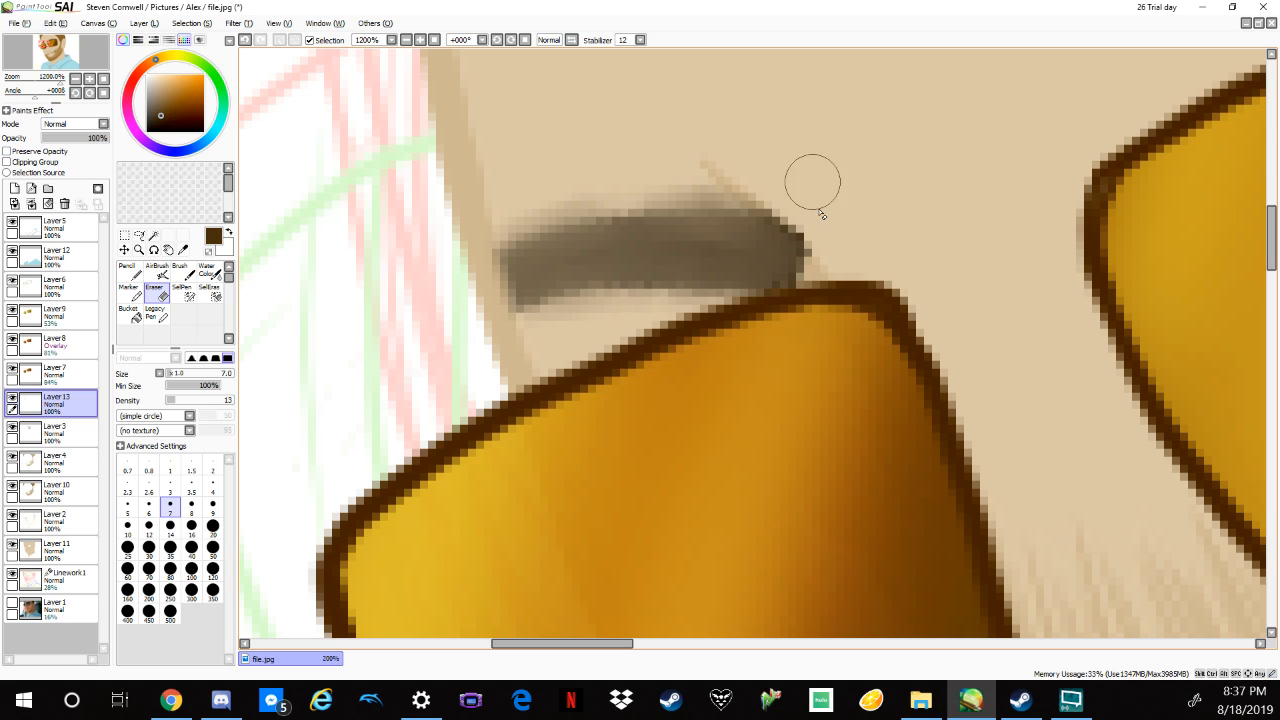
{"action": "mouse_move", "coordinate": [808, 186]}
{"action": "left_mouse_down"}
{"action": "mouse_move", "coordinate": [751, 186]}
{"action": "mouse_move", "coordinate": [834, 249]}
{"action": "mouse_move", "coordinate": [826, 238]}
{"action": "mouse_move", "coordinate": [808, 268]}
{"action": "mouse_move", "coordinate": [819, 256]}
{"action": "mouse_move", "coordinate": [809, 209]}
{"action": "left_mouse_up"}
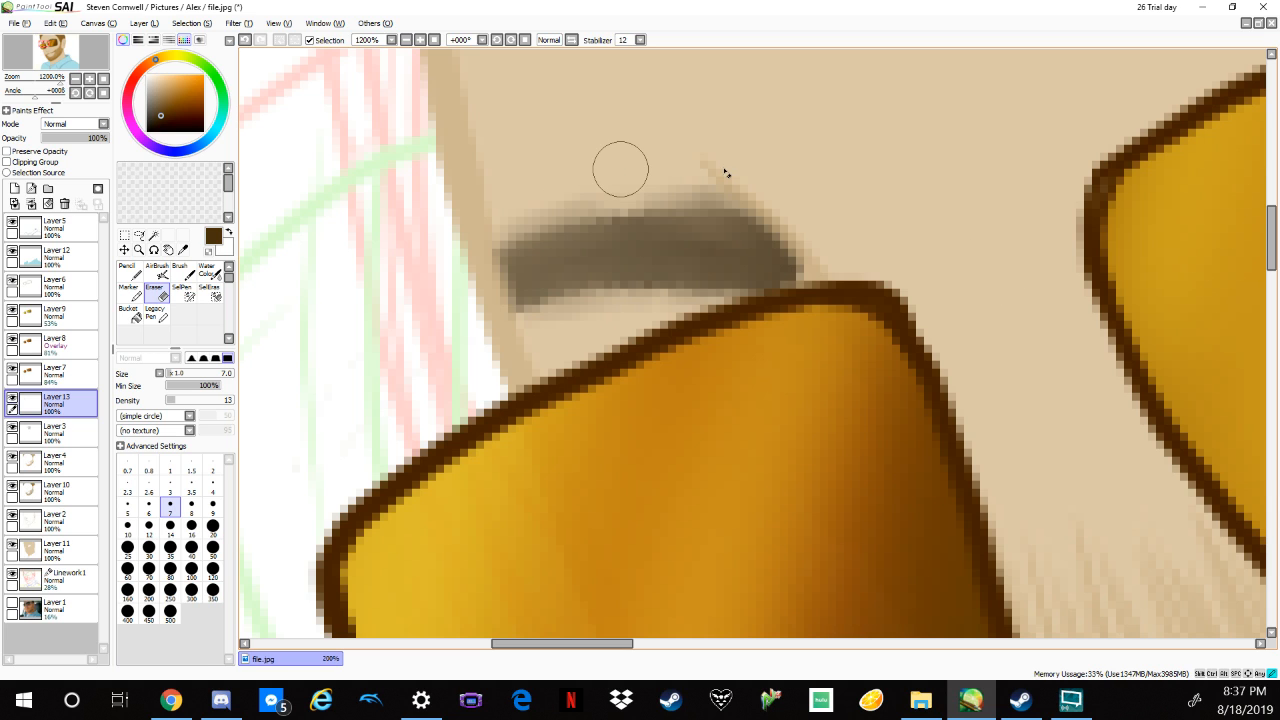
{"action": "mouse_move", "coordinate": [726, 173]}
{"action": "left_mouse_down"}
{"action": "mouse_move", "coordinate": [643, 171]}
{"action": "mouse_move", "coordinate": [486, 231]}
{"action": "left_mouse_up"}
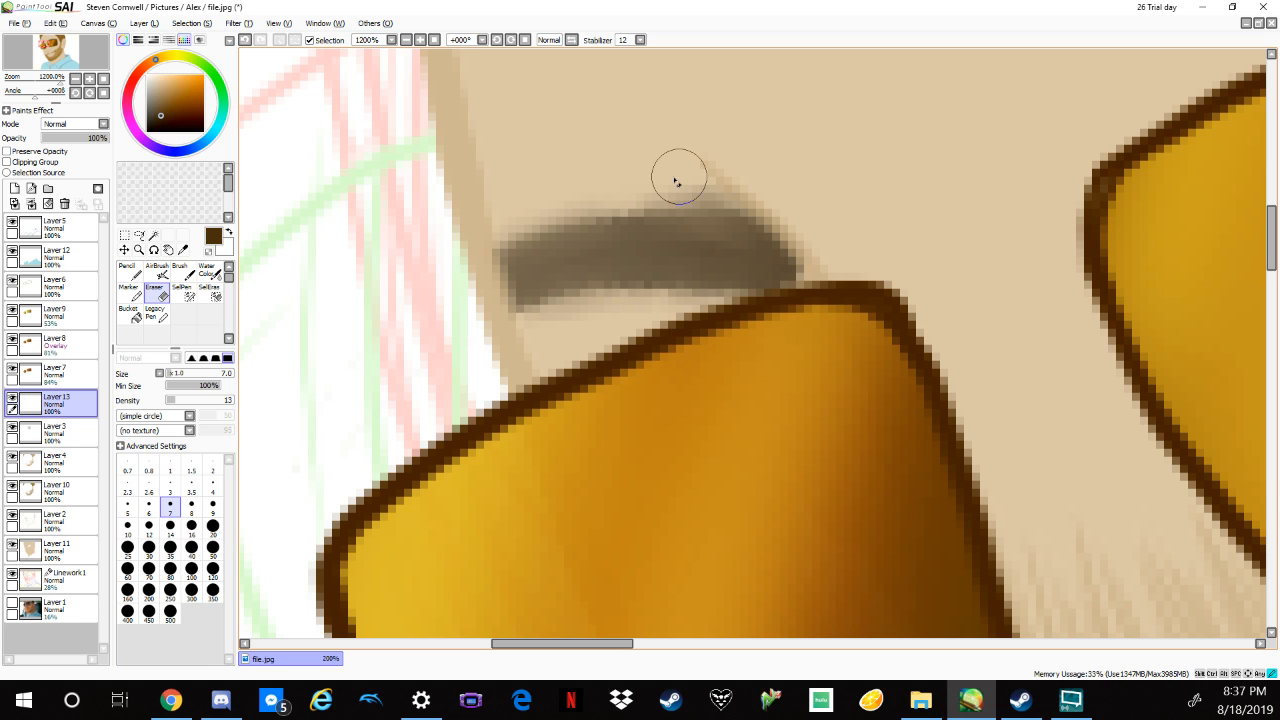
{"action": "scroll", "coordinate": [791, 179], "scroll_direction": "down", "scroll_amount": 4}
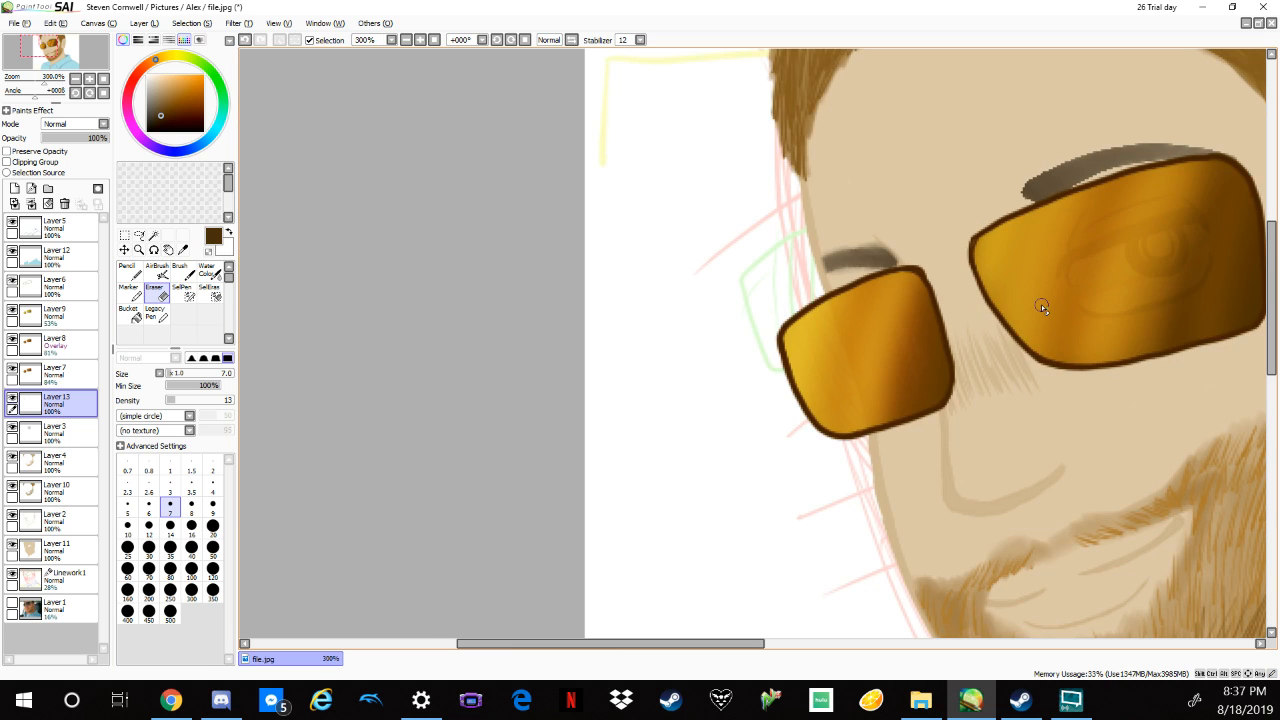
Merge Layer 13 down into Layer 3.
{"action": "scroll", "coordinate": [1041, 304], "scroll_direction": "up", "scroll_amount": 5}
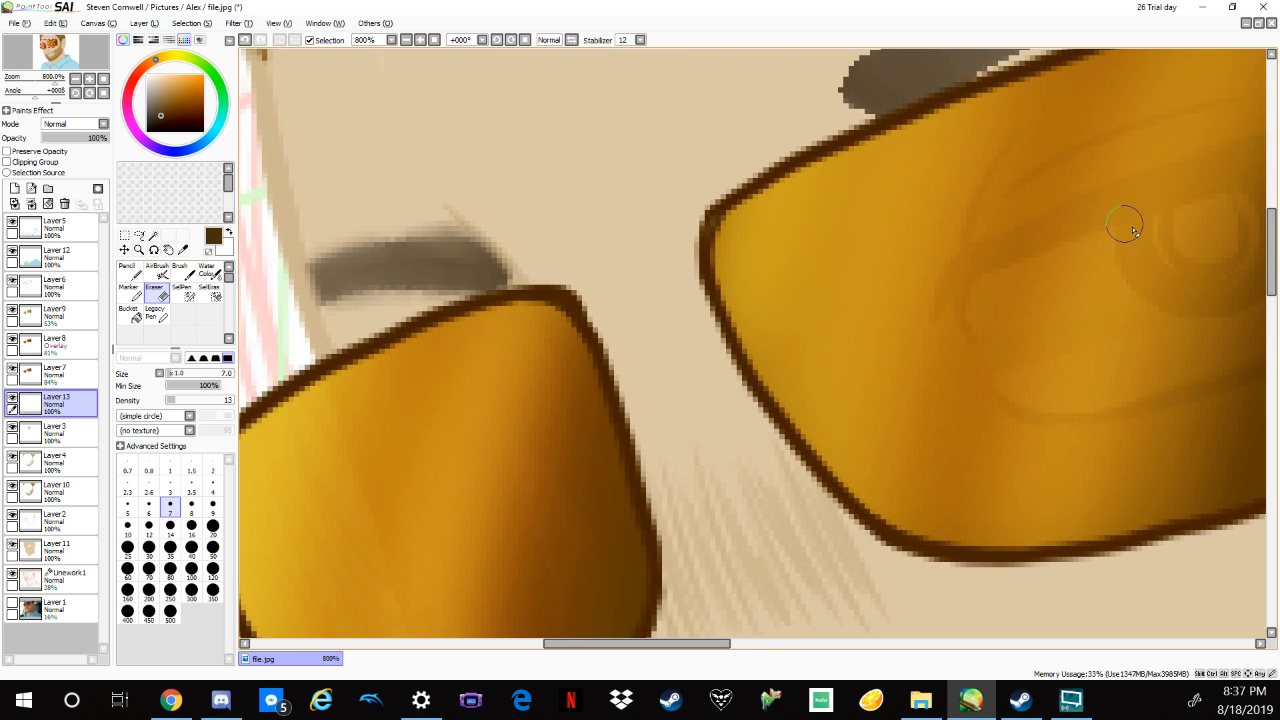
{"action": "left_click_drag", "start_coordinate": [1074, 206], "coordinate": [883, 496]}
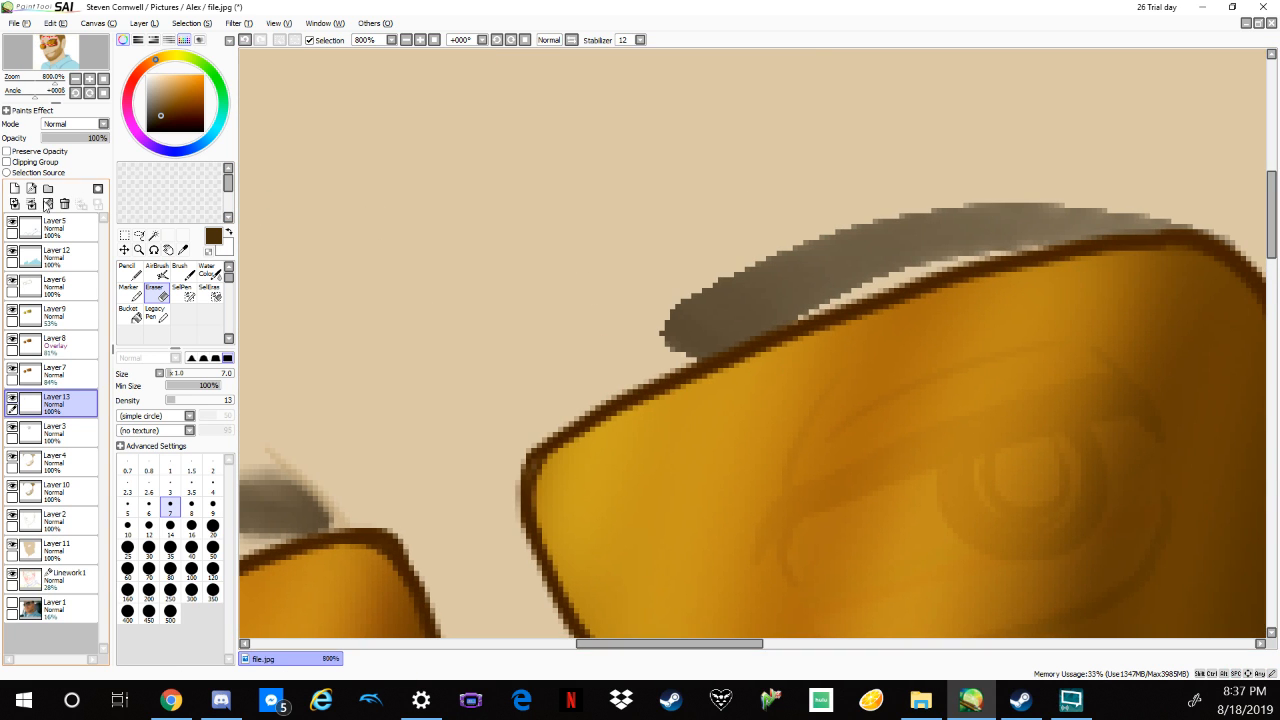
{"action": "left_click", "coordinate": [34, 203]}
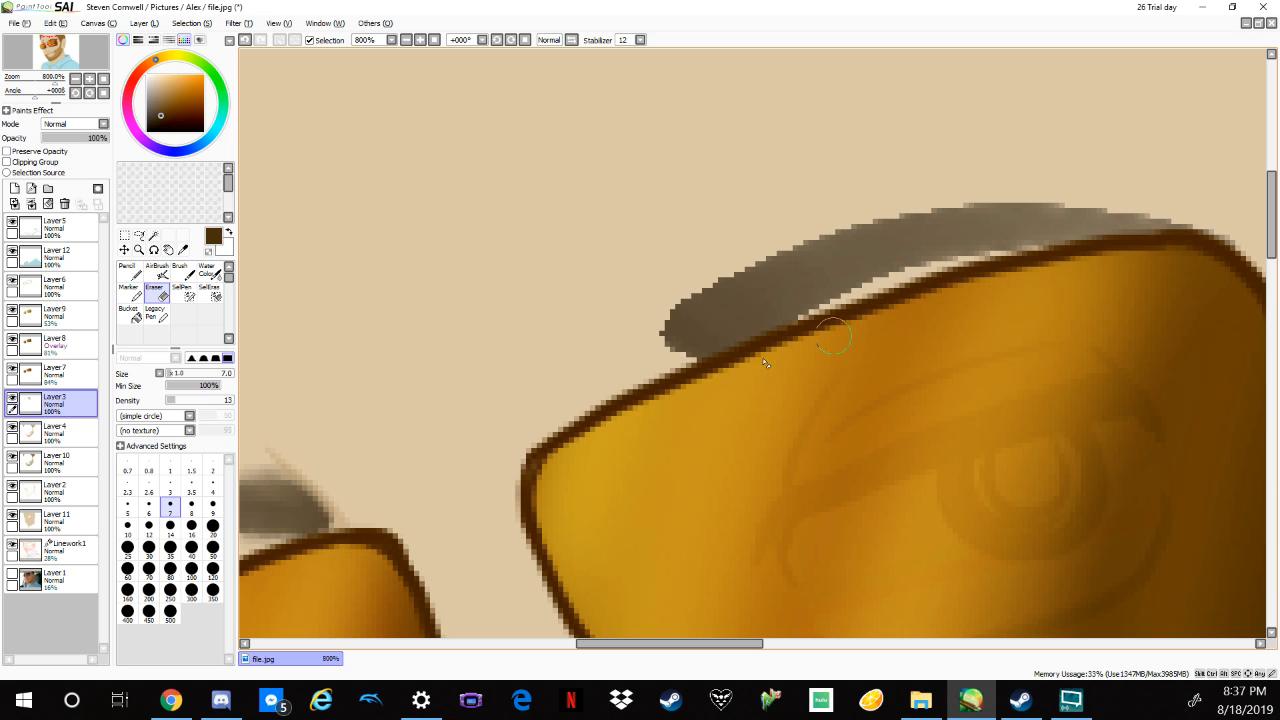
Soften the edges of the original eyebrow above the larger lens with the Water Color brush, sampling its grey-brown color.
{"action": "mouse_move", "coordinate": [780, 328]}
{"action": "left_mouse_down"}
{"action": "mouse_move", "coordinate": [845, 318]}
{"action": "mouse_move", "coordinate": [820, 325]}
{"action": "left_mouse_up"}
{"action": "left_click", "coordinate": [211, 273]}
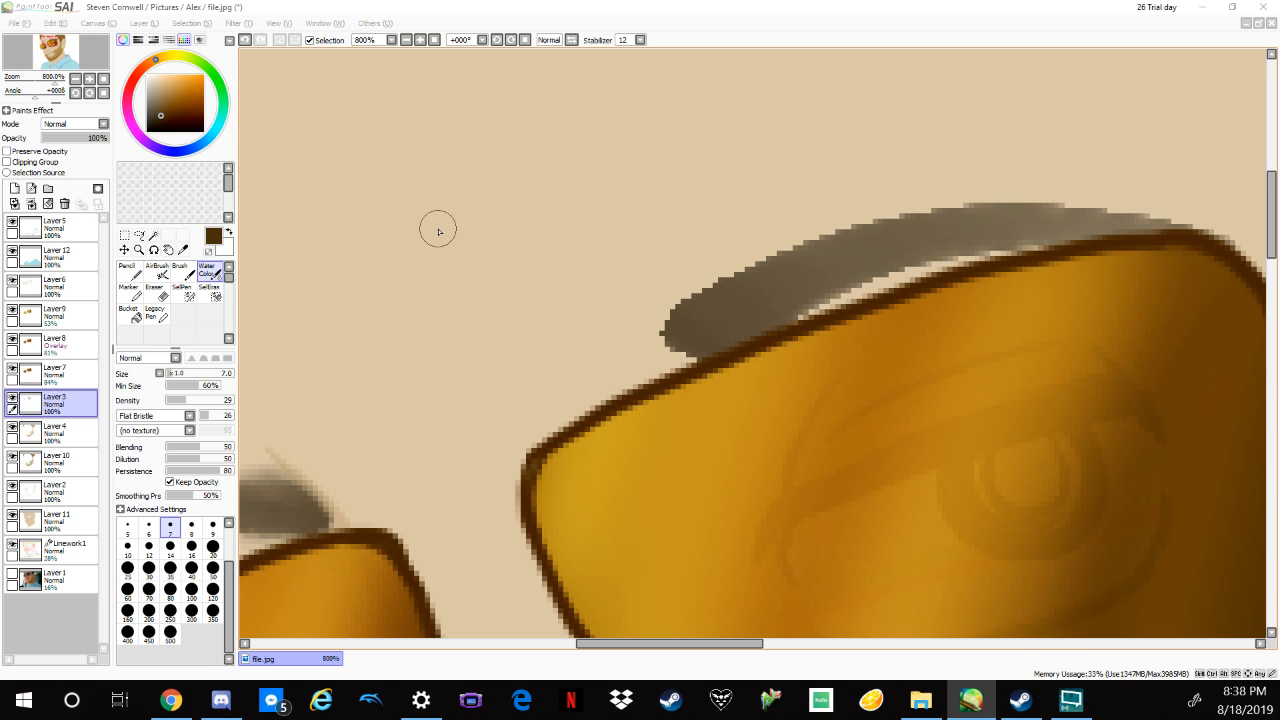
{"action": "left_click", "coordinate": [438, 231]}
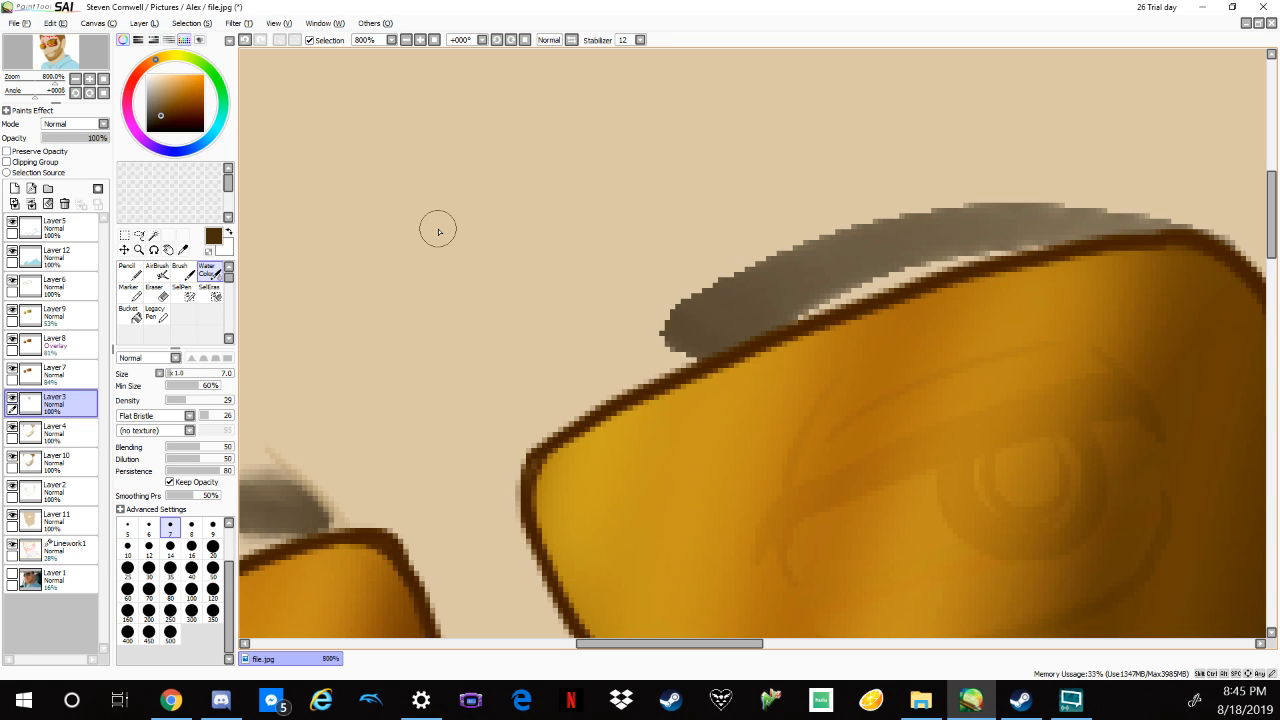
{"action": "left_click_drag", "start_coordinate": [657, 352], "coordinate": [671, 345]}
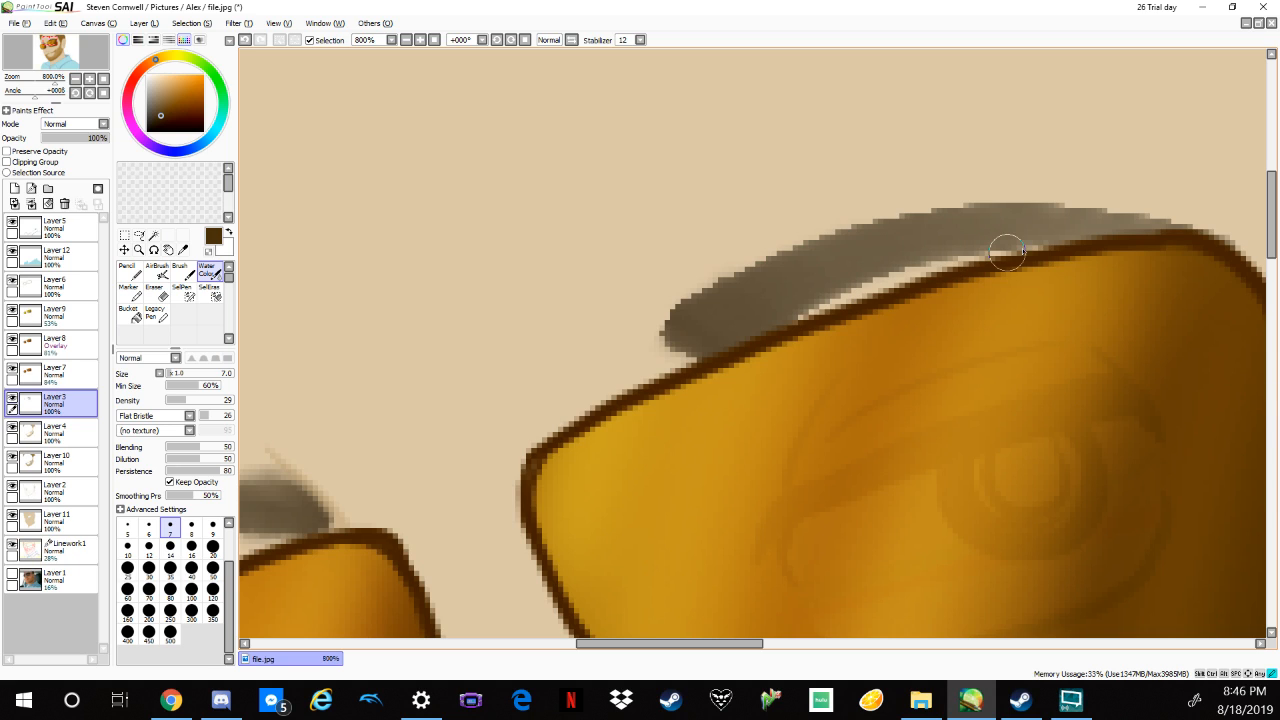
{"action": "left_click", "coordinate": [662, 327], "text": "alt"}
{"action": "left_click", "coordinate": [691, 300], "text": "alt"}
{"action": "left_click_drag", "start_coordinate": [1208, 183], "coordinate": [1040, 286]}
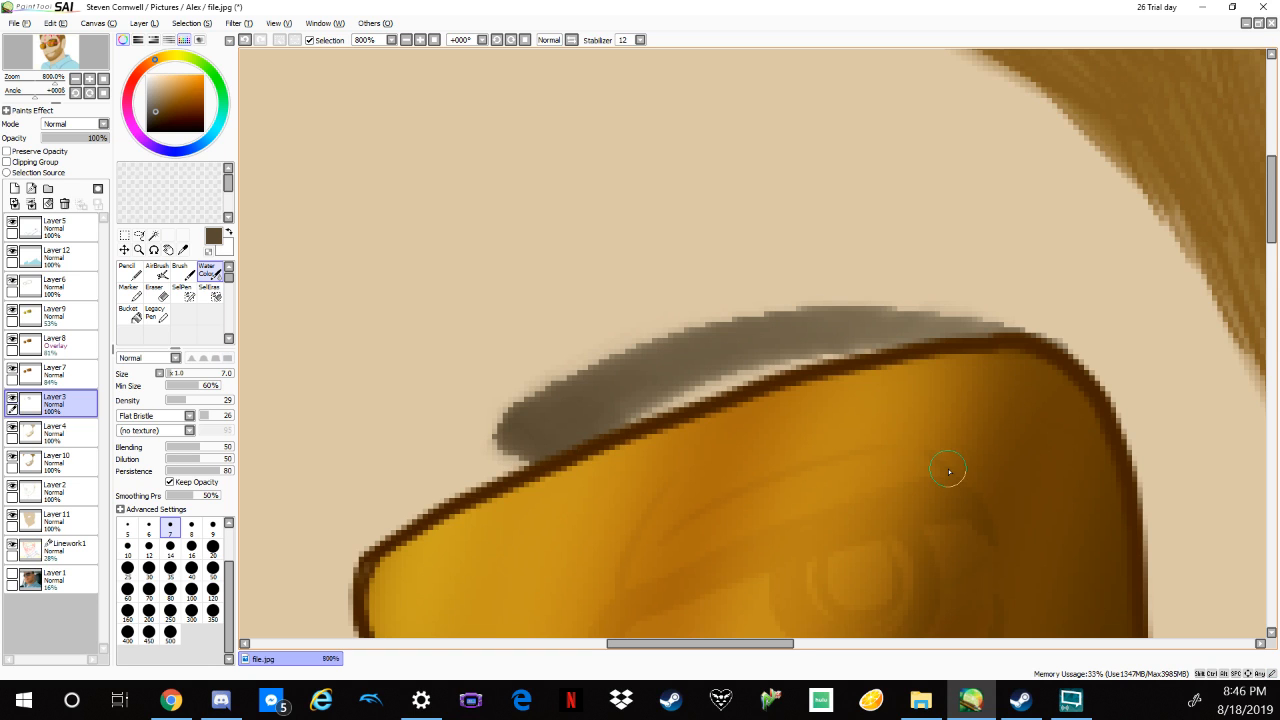
{"action": "scroll", "coordinate": [950, 474], "scroll_direction": "down", "scroll_amount": 3}
{"action": "scroll", "coordinate": [950, 474], "scroll_direction": "down", "scroll_amount": 1}
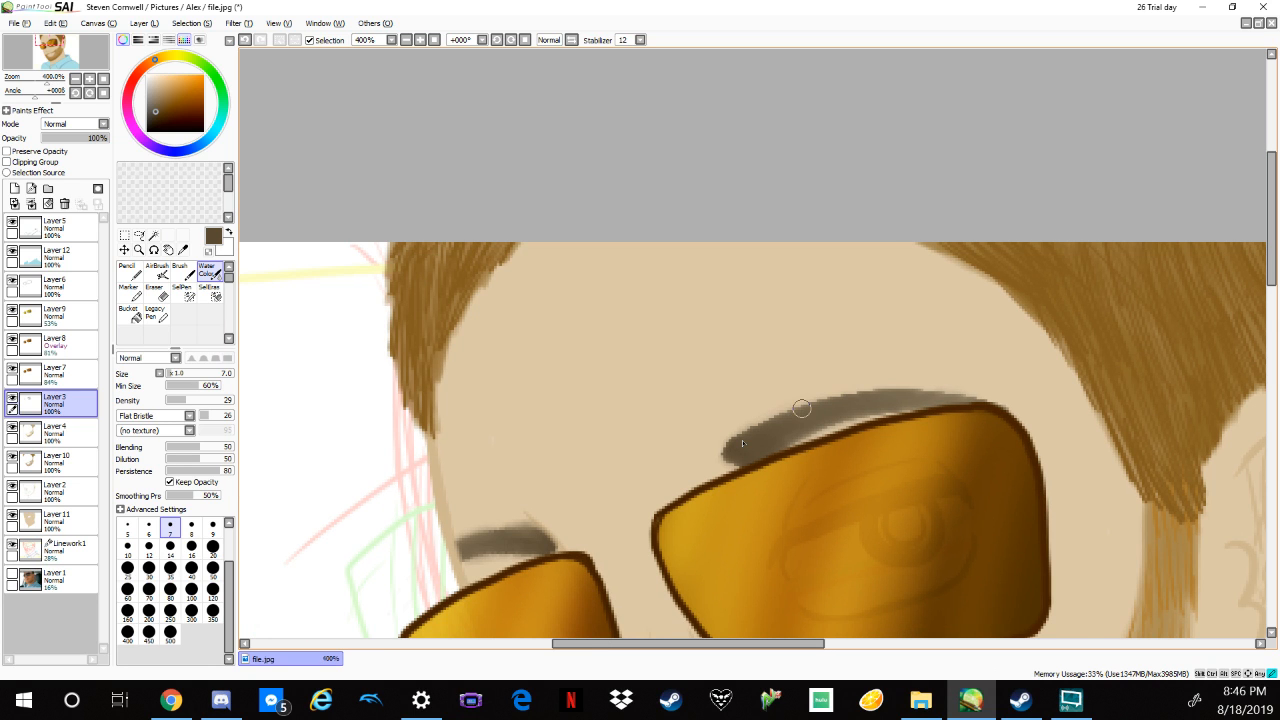
{"action": "left_click_drag", "start_coordinate": [742, 443], "coordinate": [848, 395]}
{"action": "key", "text": "ctrl+z"}
{"action": "mouse_move", "coordinate": [743, 437]}
{"action": "left_mouse_down"}
{"action": "mouse_move", "coordinate": [880, 393]}
{"action": "mouse_move", "coordinate": [857, 390]}
{"action": "mouse_move", "coordinate": [960, 403]}
{"action": "left_mouse_up"}
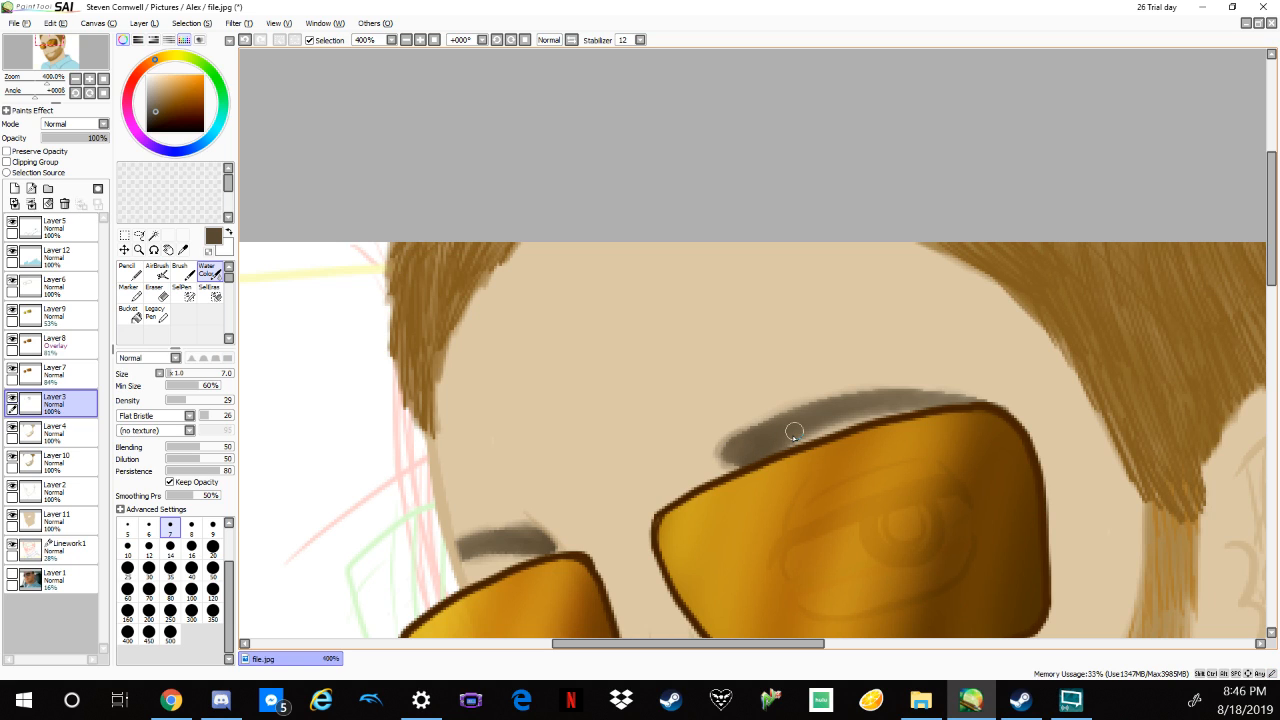
{"action": "key", "text": "ctrl+z"}
{"action": "key", "text": "ctrl+z"}
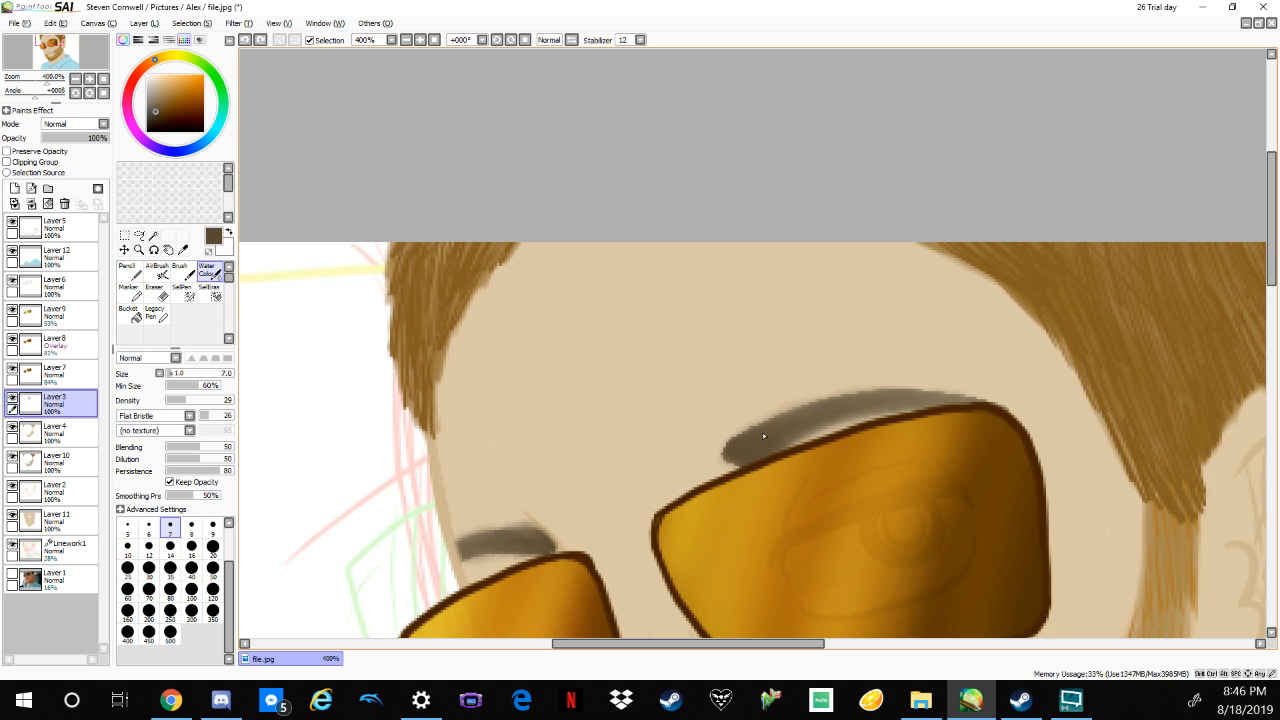
Round off and blend the nose-side end of the larger eyebrow into the skin with Water Color strokes.
{"action": "left_click_drag", "start_coordinate": [751, 440], "coordinate": [756, 462]}
{"action": "scroll", "coordinate": [772, 455], "scroll_direction": "up", "scroll_amount": 6}
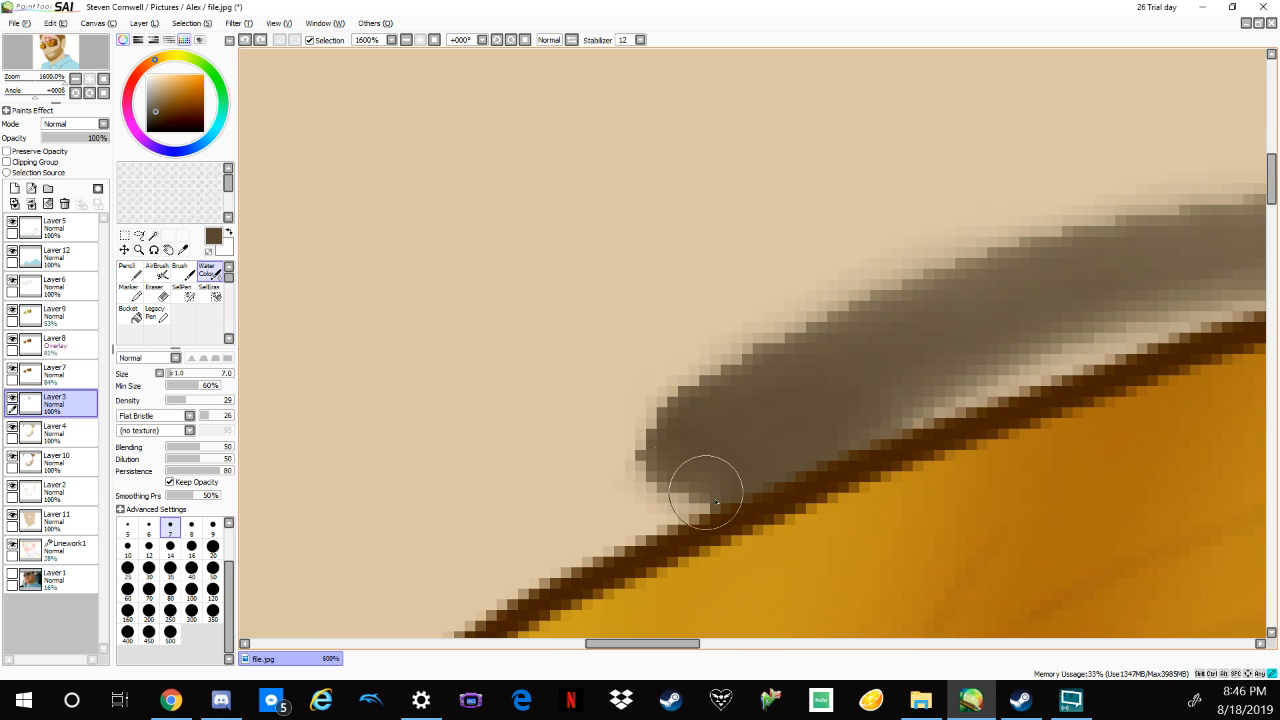
{"action": "left_click_drag", "start_coordinate": [715, 501], "coordinate": [669, 443]}
{"action": "mouse_move", "coordinate": [714, 406]}
{"action": "left_mouse_down"}
{"action": "mouse_move", "coordinate": [671, 429]}
{"action": "mouse_move", "coordinate": [715, 445]}
{"action": "left_mouse_up"}
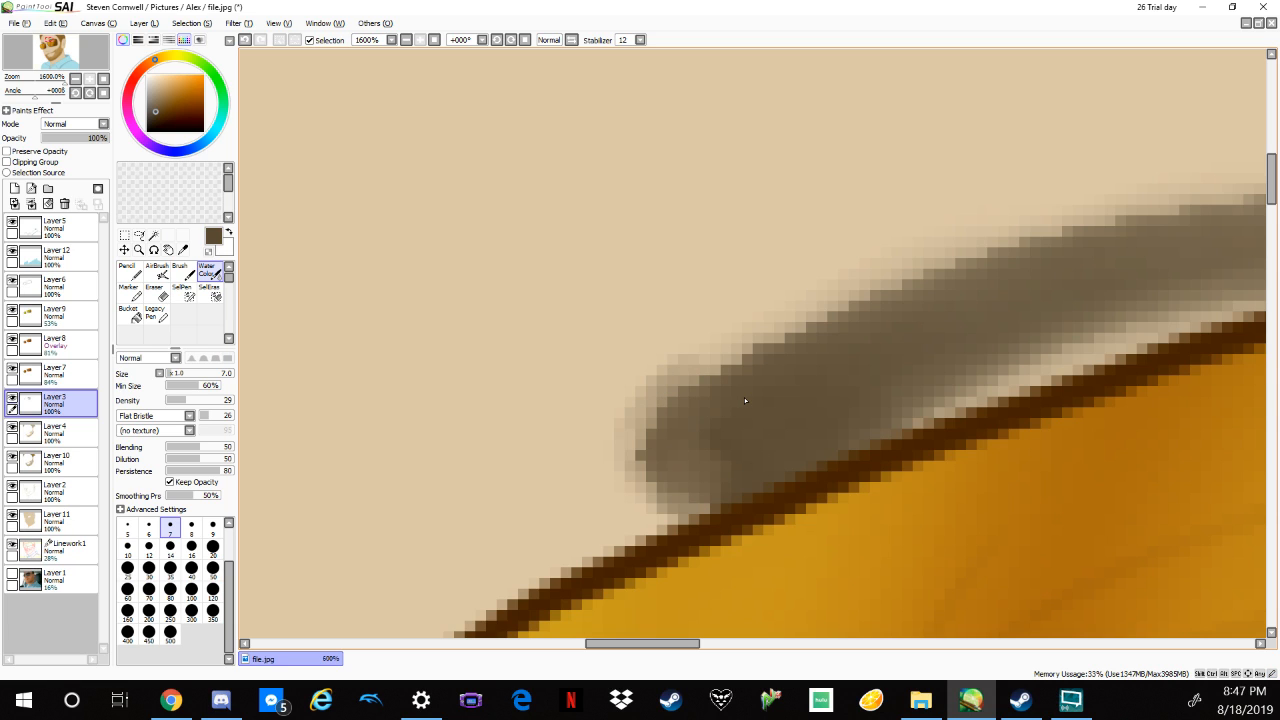
{"action": "key", "text": "ctrl+z"}
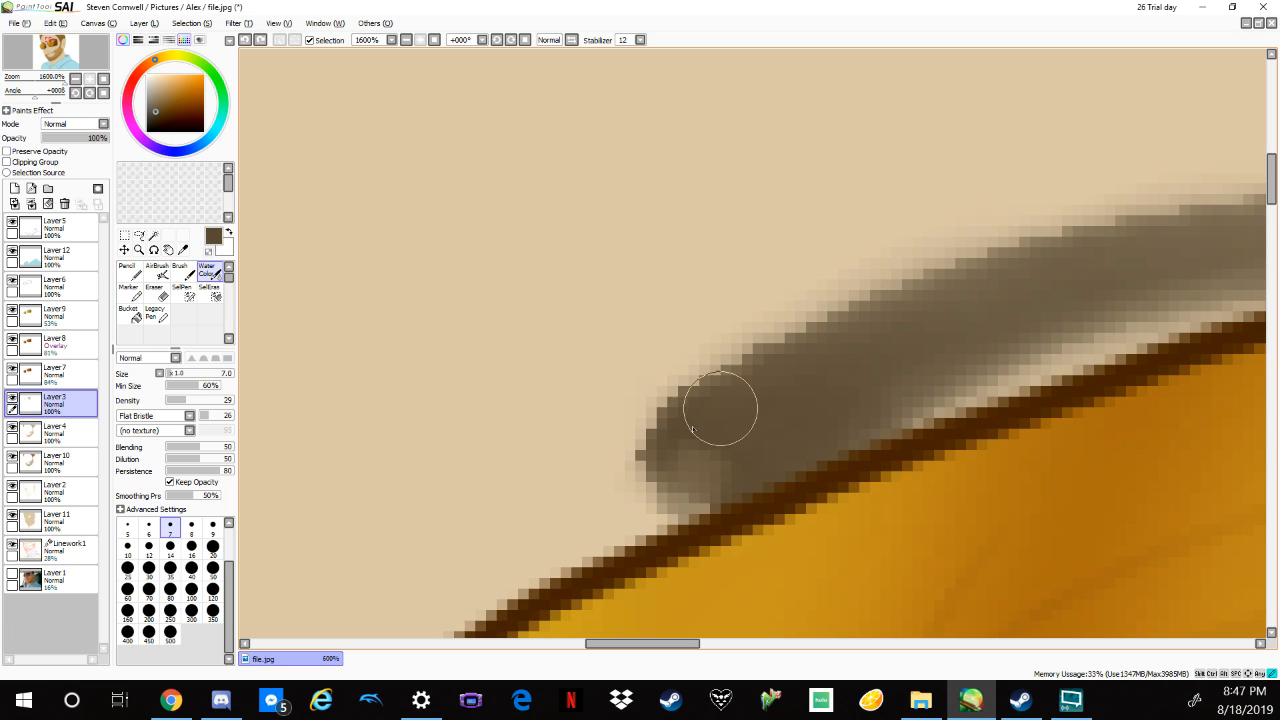
{"action": "mouse_move", "coordinate": [715, 400]}
{"action": "left_mouse_down"}
{"action": "mouse_move", "coordinate": [654, 474]}
{"action": "mouse_move", "coordinate": [679, 484]}
{"action": "mouse_move", "coordinate": [647, 468]}
{"action": "mouse_move", "coordinate": [709, 500]}
{"action": "left_mouse_up"}
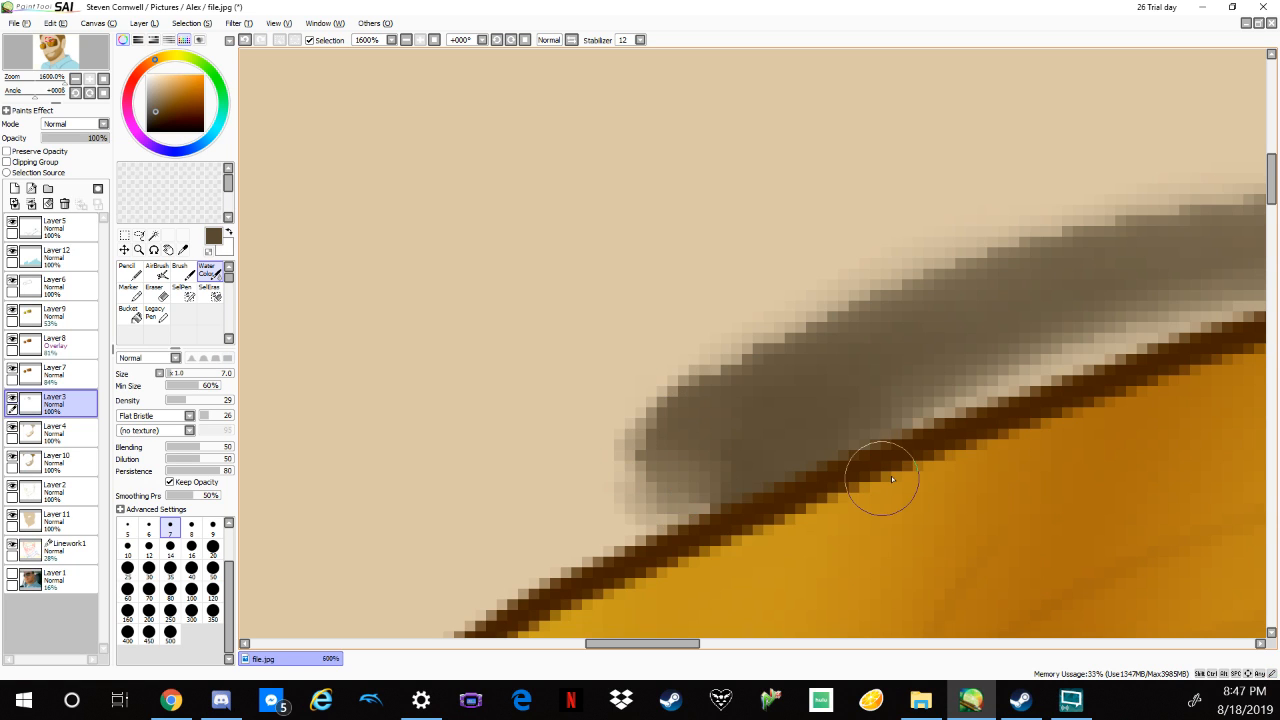
{"action": "mouse_move", "coordinate": [646, 449]}
{"action": "left_mouse_down"}
{"action": "mouse_move", "coordinate": [684, 483]}
{"action": "mouse_move", "coordinate": [763, 462]}
{"action": "mouse_move", "coordinate": [682, 501]}
{"action": "mouse_move", "coordinate": [729, 484]}
{"action": "mouse_move", "coordinate": [680, 518]}
{"action": "mouse_move", "coordinate": [796, 448]}
{"action": "mouse_move", "coordinate": [754, 416]}
{"action": "mouse_move", "coordinate": [700, 499]}
{"action": "mouse_move", "coordinate": [823, 371]}
{"action": "mouse_move", "coordinate": [668, 451]}
{"action": "left_mouse_up"}
{"action": "scroll", "coordinate": [668, 451], "scroll_direction": "down", "scroll_amount": 4}
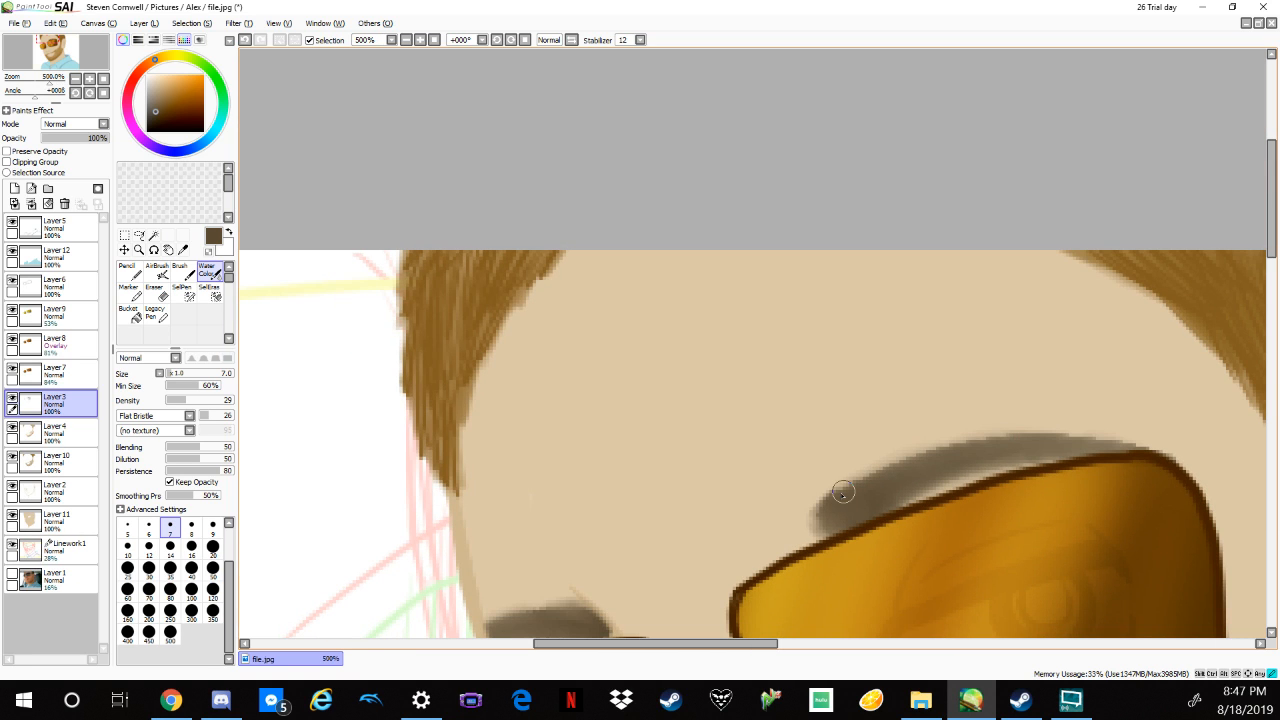
{"action": "left_click_drag", "start_coordinate": [843, 491], "coordinate": [940, 497]}
Dismiss the Windows update notice covering the portrait.
{"action": "scroll", "coordinate": [1048, 505], "scroll_direction": "down", "scroll_amount": 5}
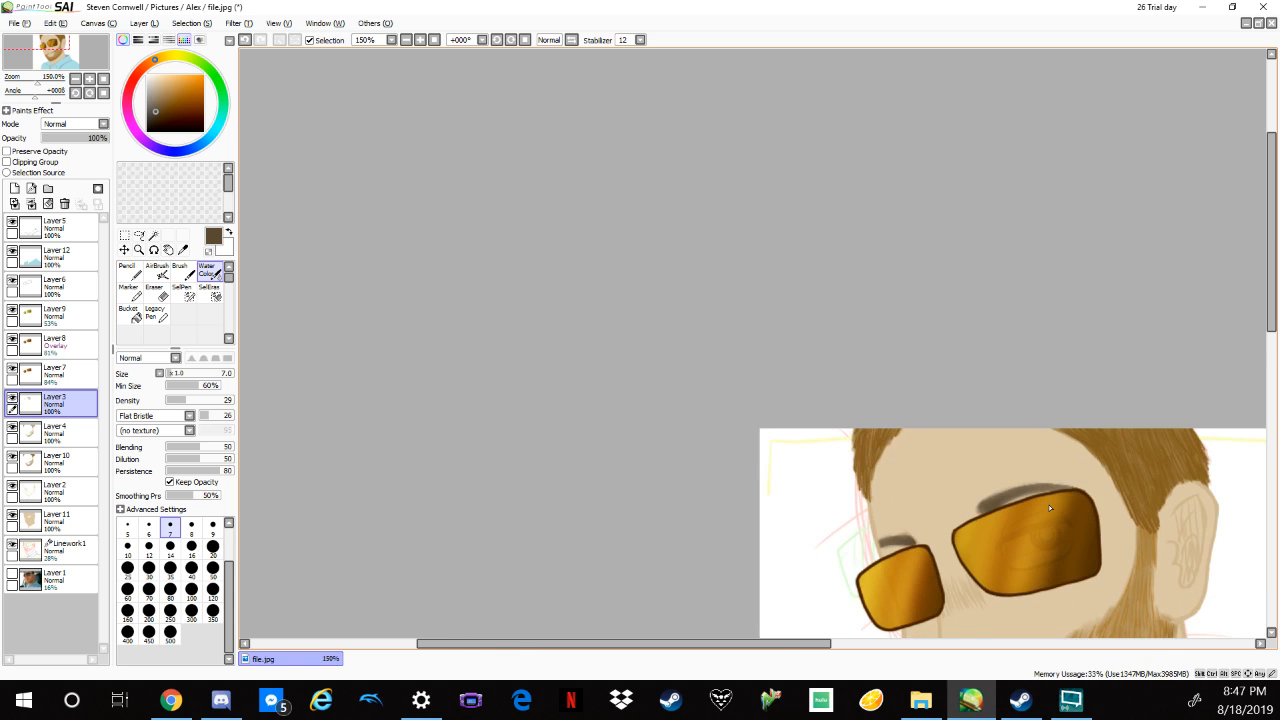
{"action": "left_click_drag", "start_coordinate": [1048, 504], "coordinate": [932, 436]}
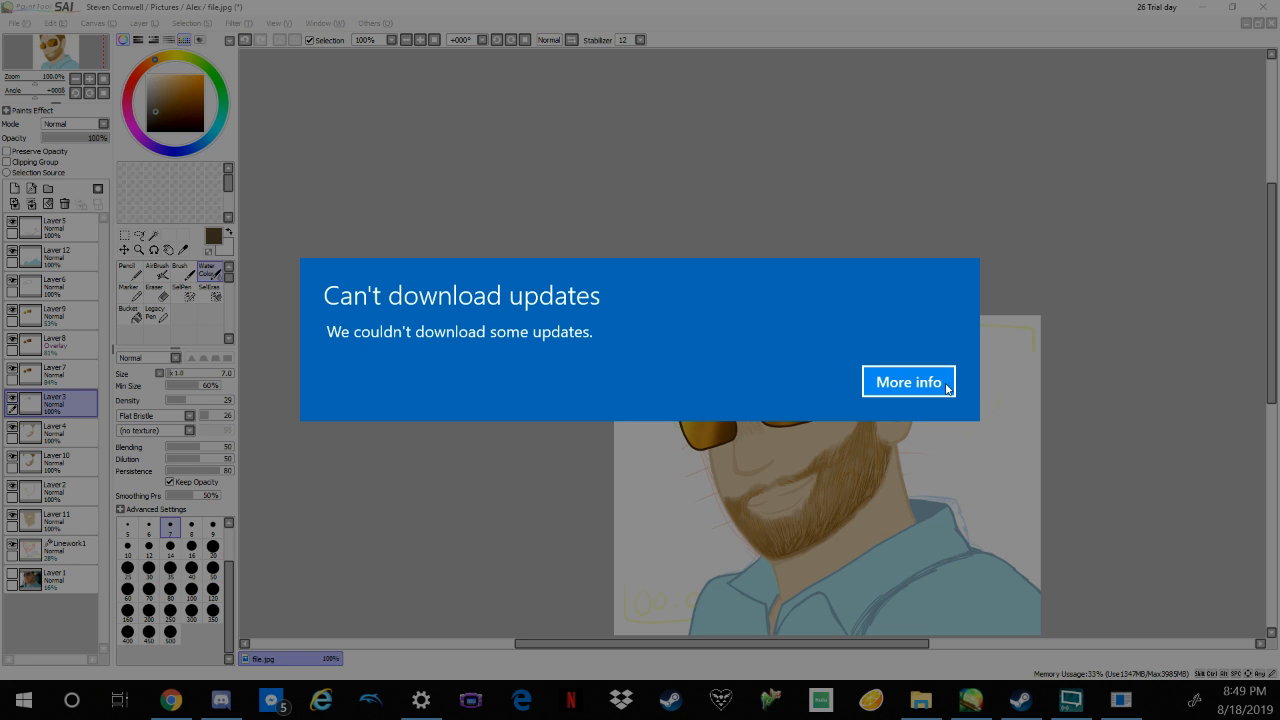
{"action": "left_click", "coordinate": [1075, 350]}
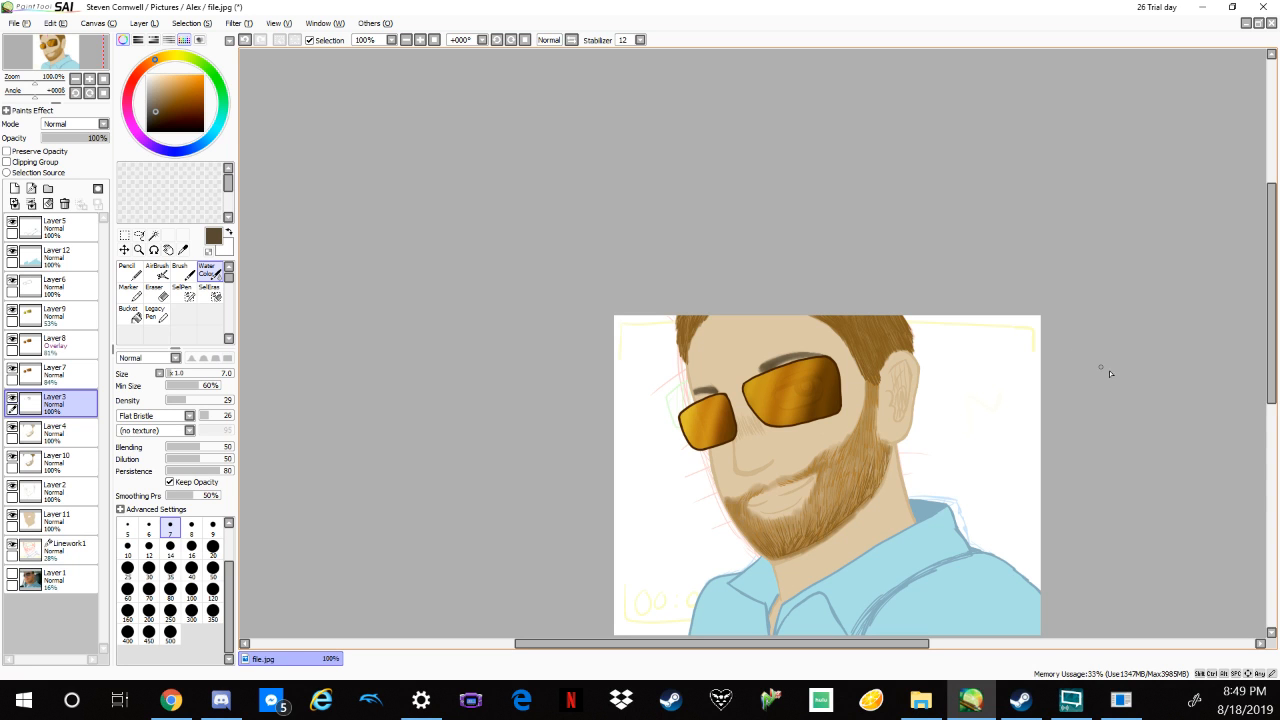
{"action": "left_click_drag", "start_coordinate": [1151, 466], "coordinate": [1060, 355]}
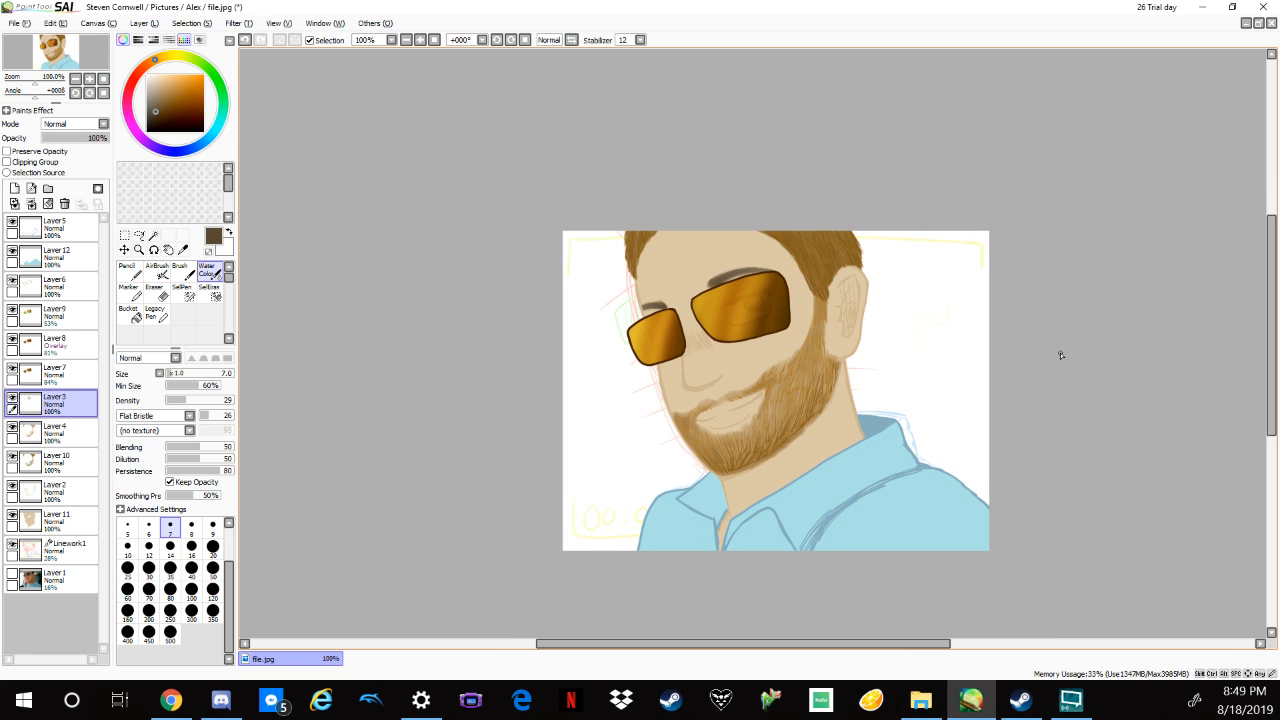
Save the canvas as a new .sai file named commissionaunt in the Alex folder.
{"action": "left_click", "coordinate": [31, 23]}
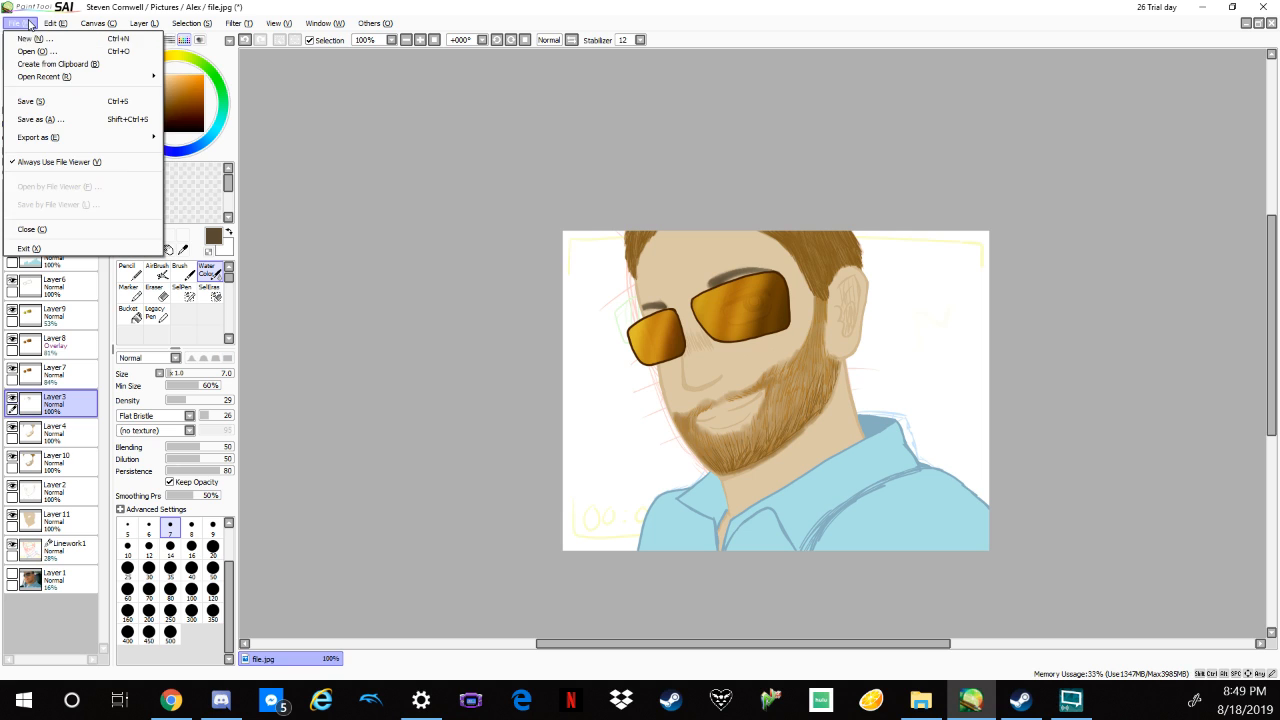
{"action": "left_click", "coordinate": [107, 124]}
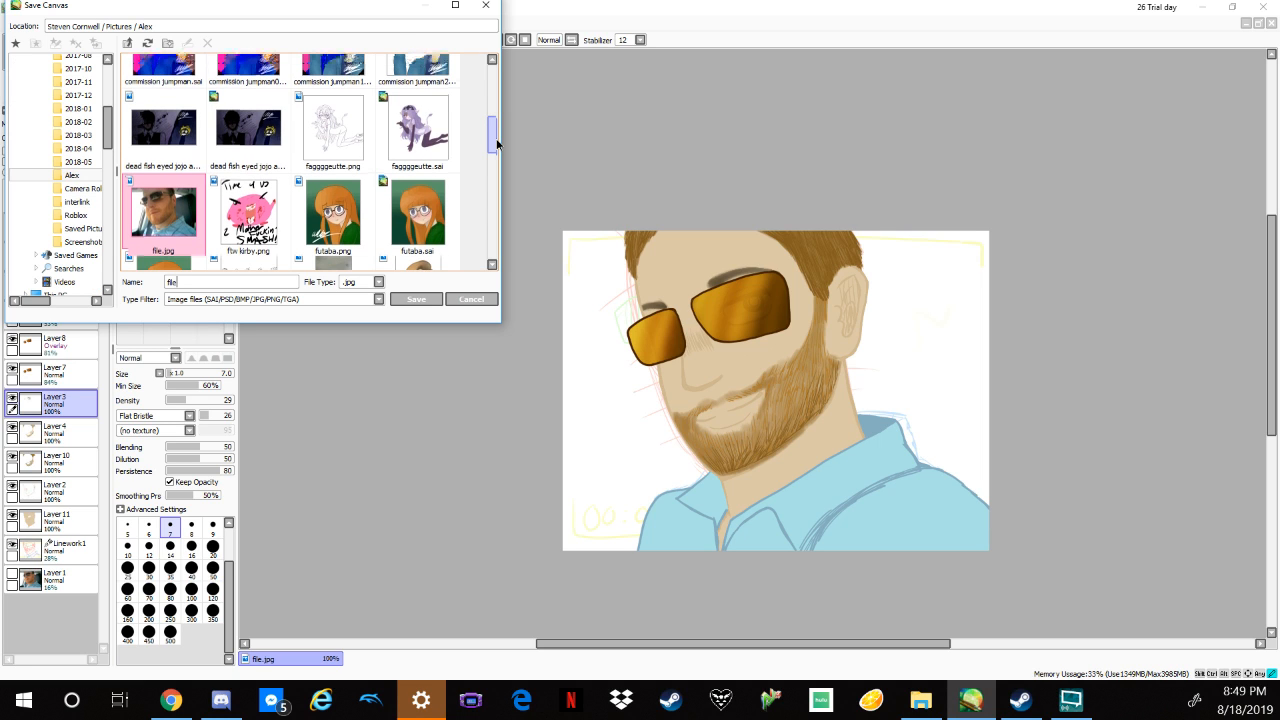
{"action": "scroll", "coordinate": [497, 145], "scroll_direction": "up", "scroll_amount": 2}
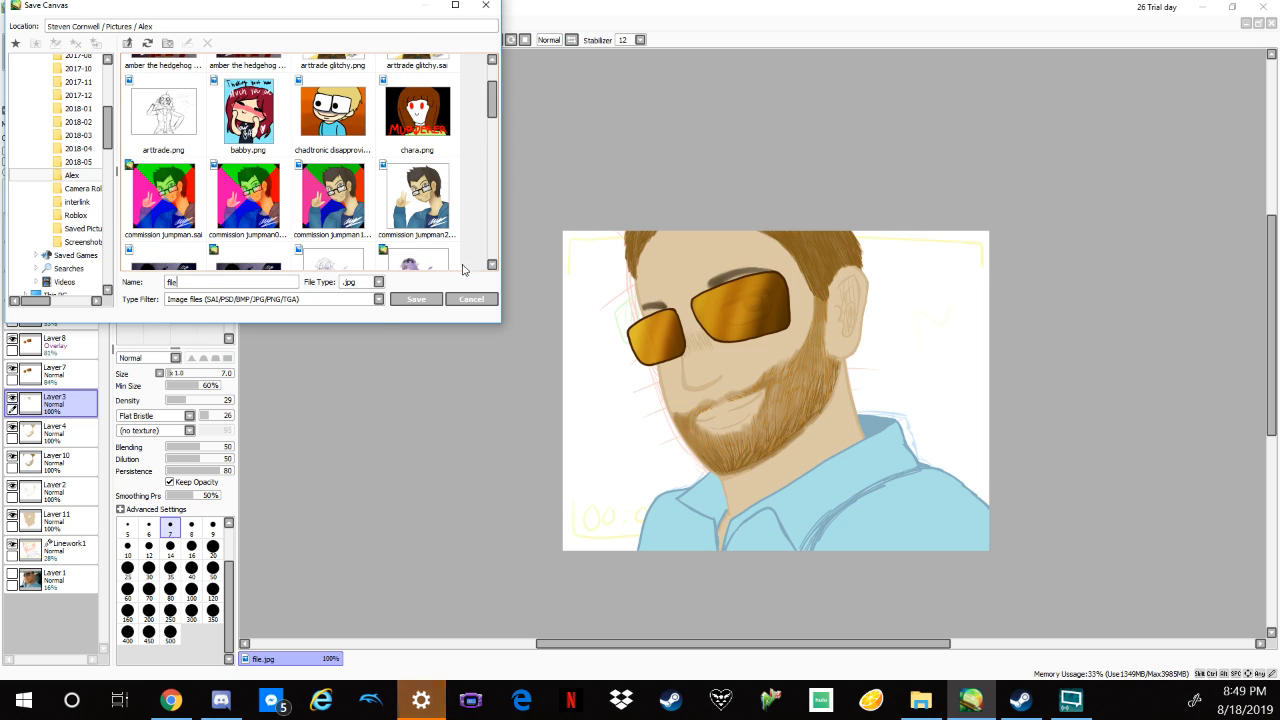
{"action": "left_click", "coordinate": [378, 282]}
{"action": "left_click", "coordinate": [366, 295]}
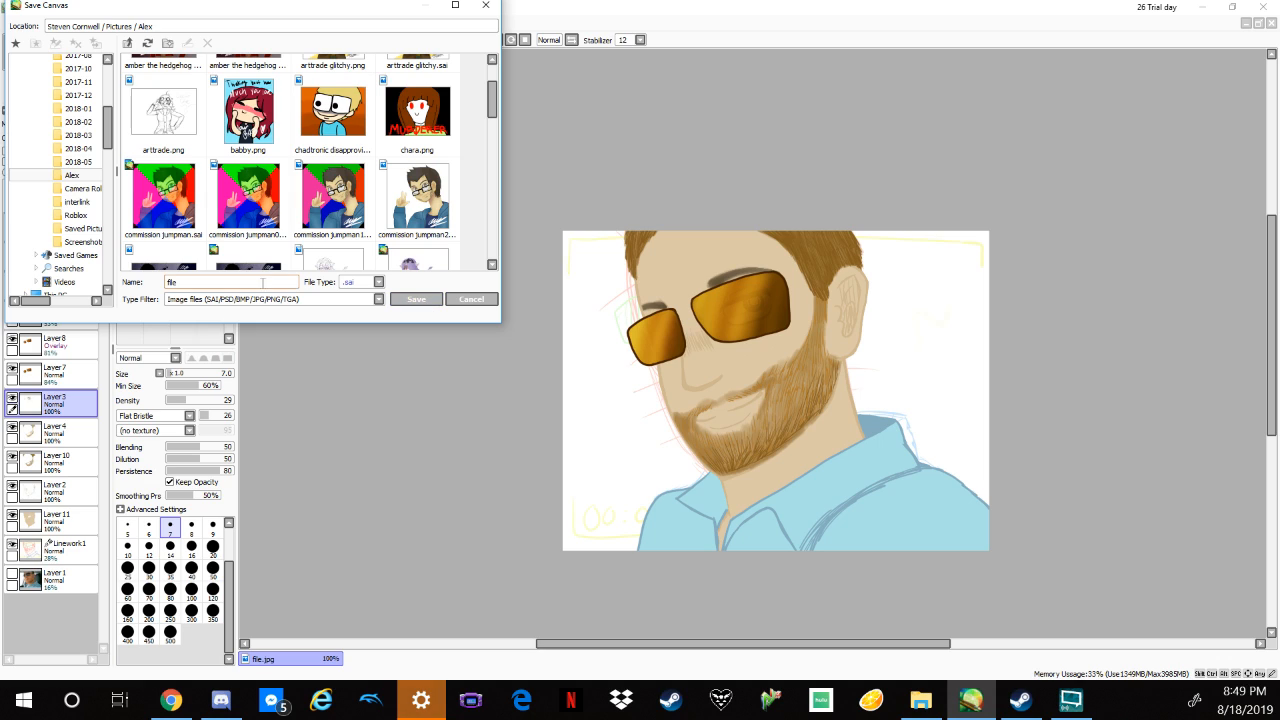
{"action": "double_click", "coordinate": [171, 282]}
{"action": "type", "text": "commissionaunt"}
{"action": "key", "text": "Return"}
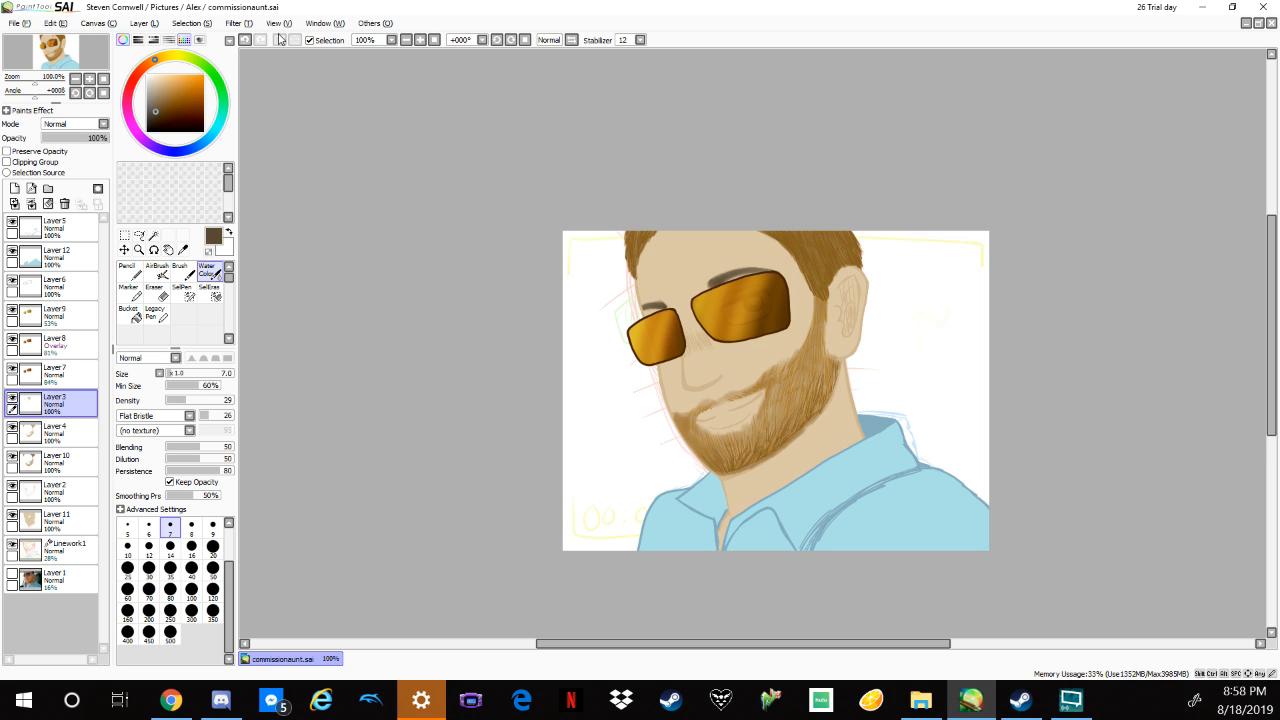
{"action": "left_click_drag", "start_coordinate": [1077, 451], "coordinate": [1029, 406]}
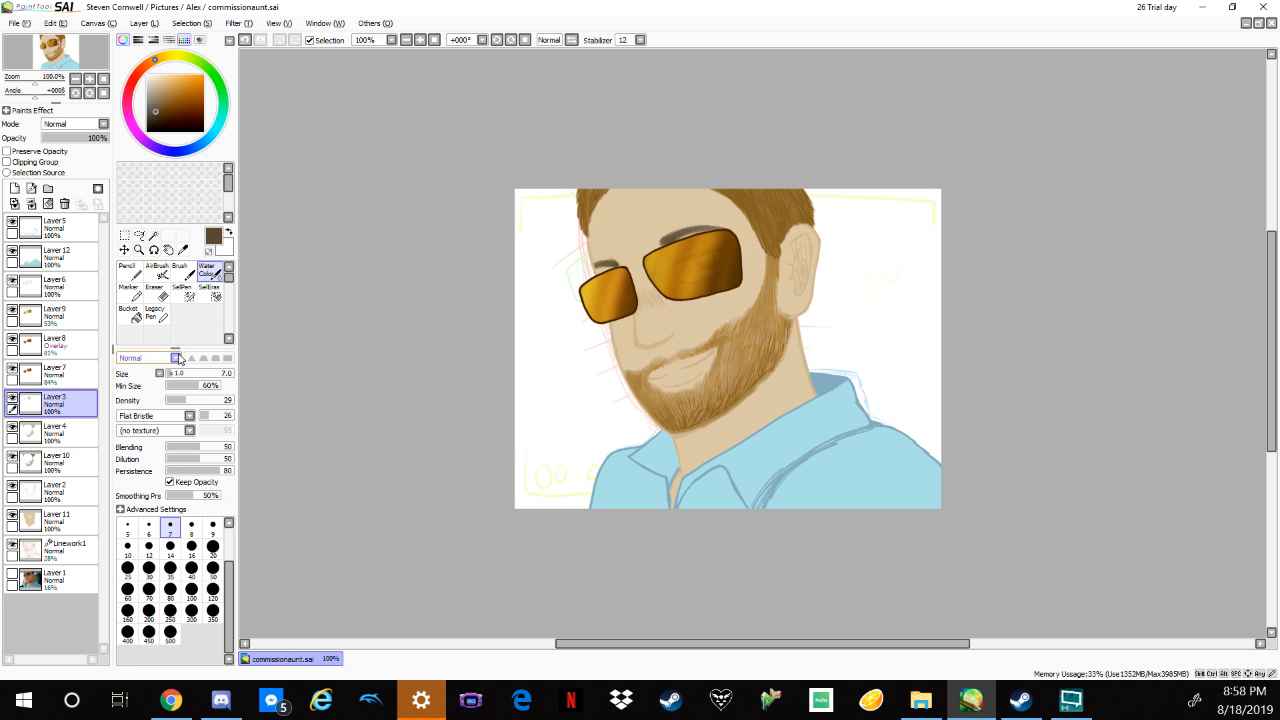
Select both light-blue shirt halves on Layer 12 with the Magic Wand, leaving out the inside of the collar.
{"action": "left_click", "coordinate": [55, 257]}
{"action": "left_click", "coordinate": [153, 235]}
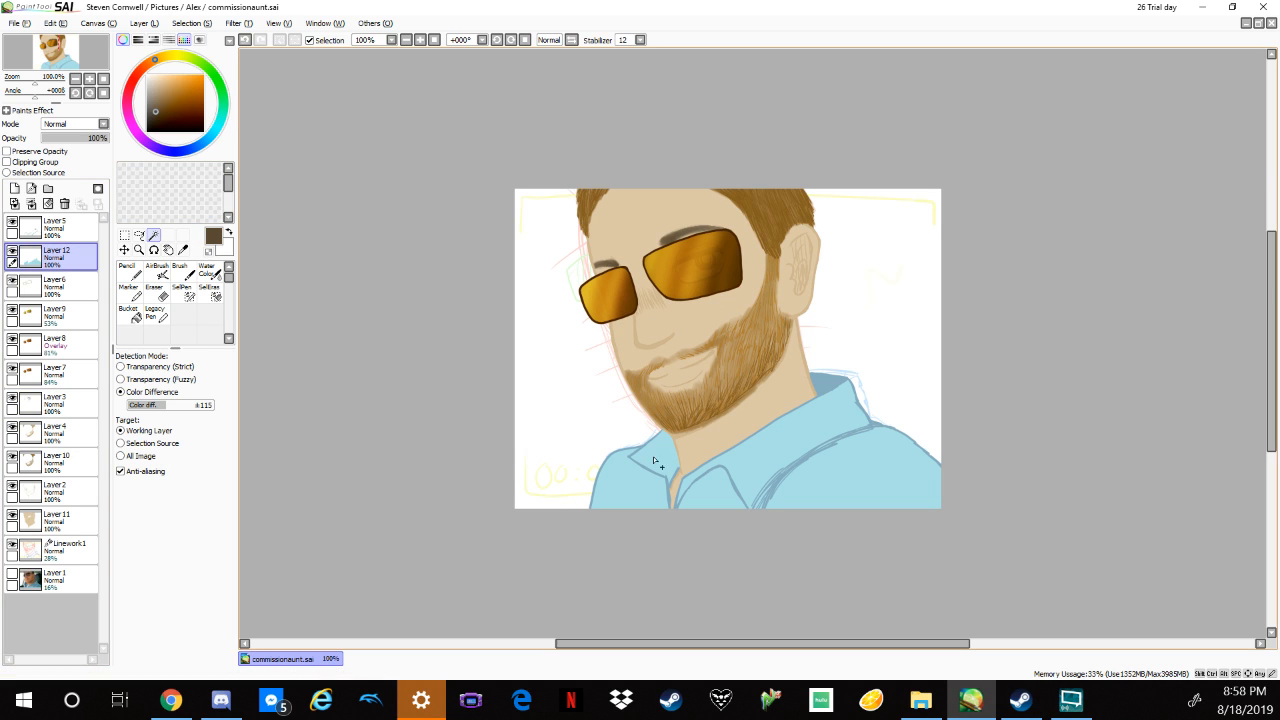
{"action": "left_click", "coordinate": [642, 487]}
{"action": "left_click", "coordinate": [841, 462]}
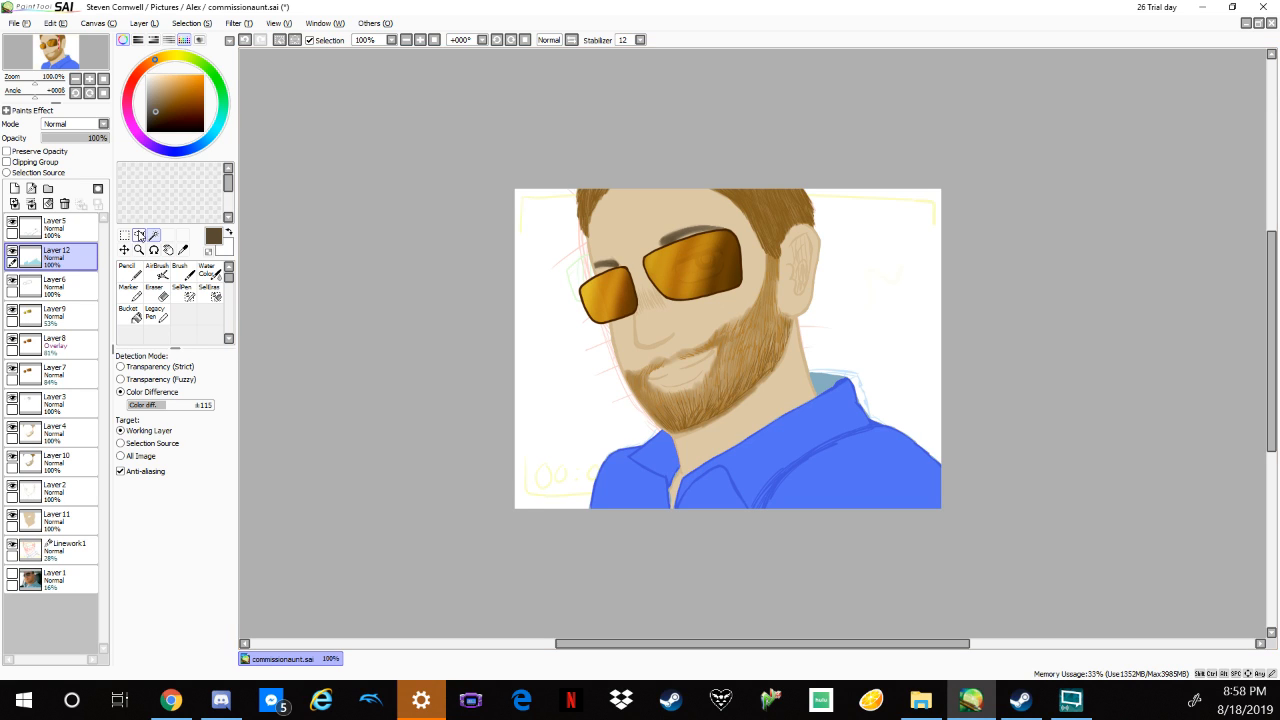
Set up the Pencil with a dark slate-blue color, size 12 and density 24 for detailing the shirt.
{"action": "left_click", "coordinate": [140, 272]}
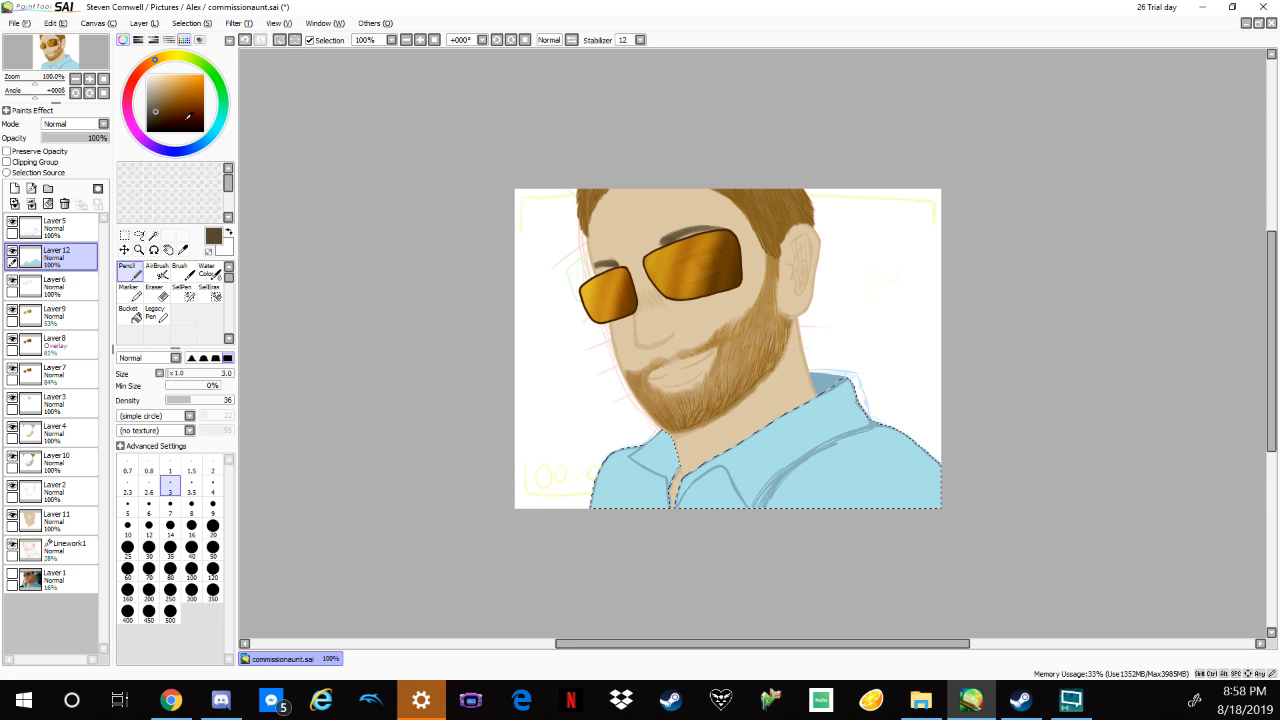
{"action": "left_click", "coordinate": [208, 142]}
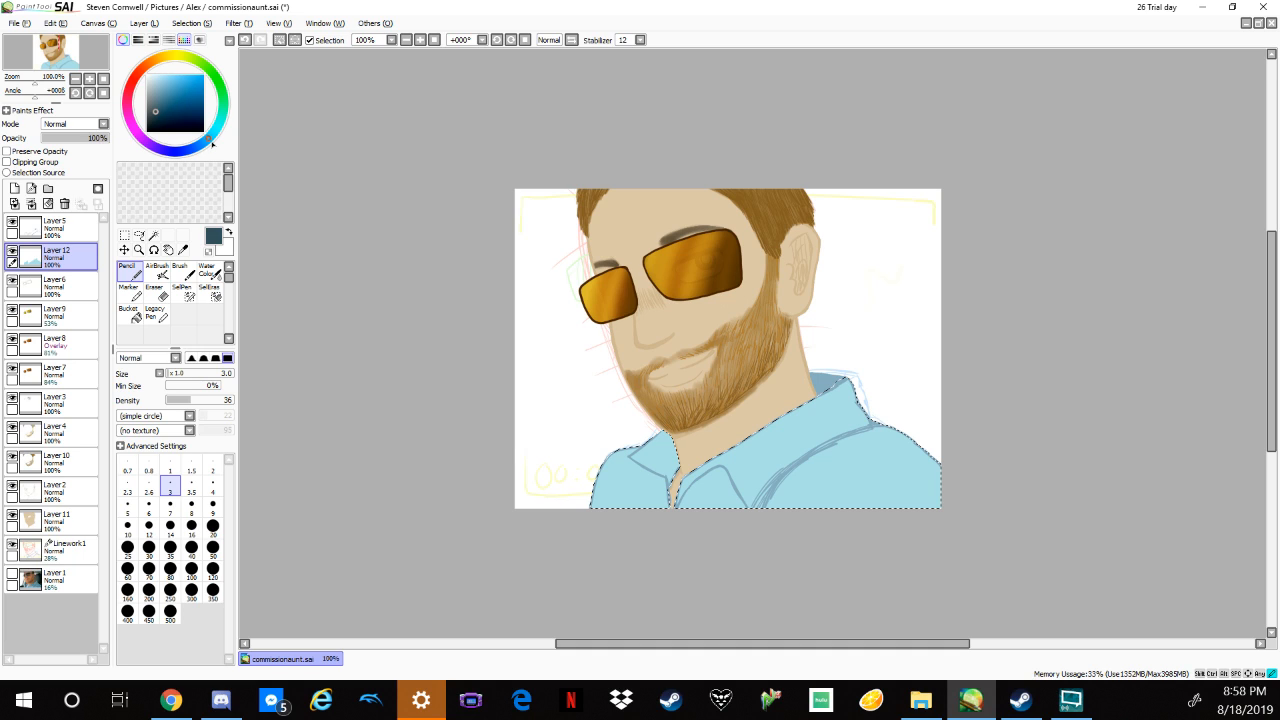
{"action": "left_click", "coordinate": [170, 113]}
{"action": "left_click_drag", "start_coordinate": [170, 113], "coordinate": [156, 114]}
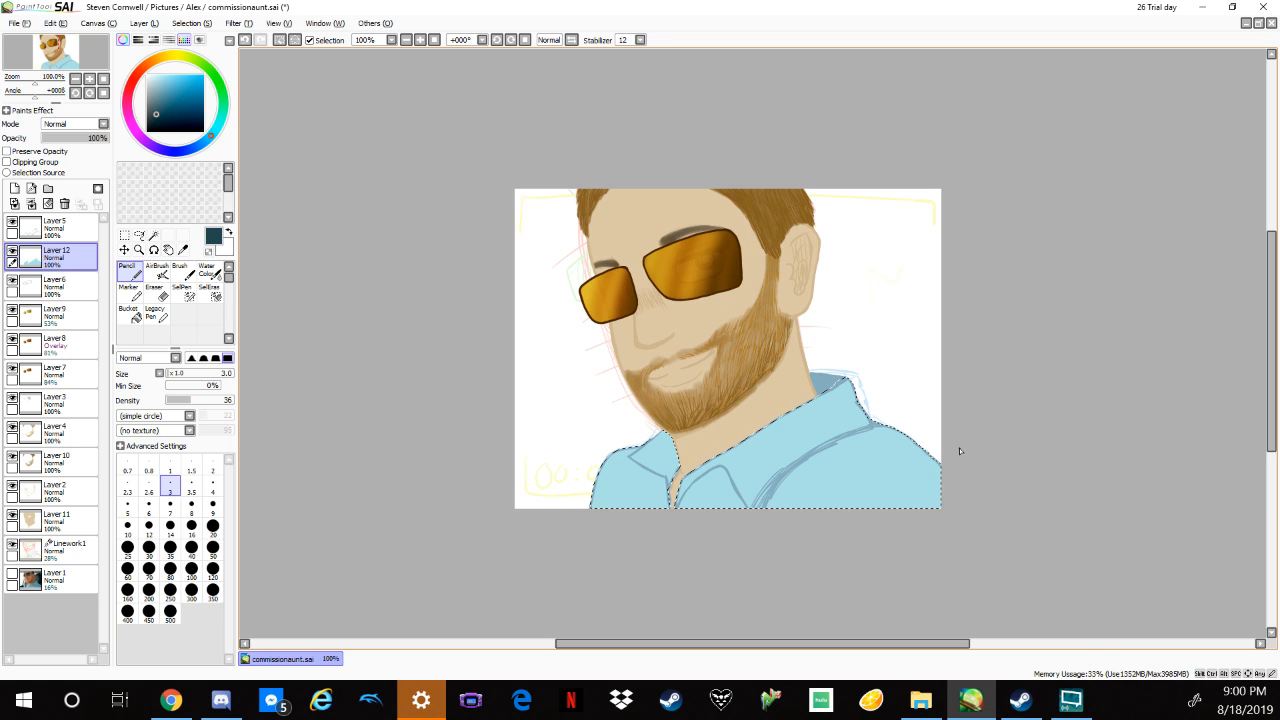
{"action": "scroll", "coordinate": [959, 451], "scroll_direction": "up", "scroll_amount": 2}
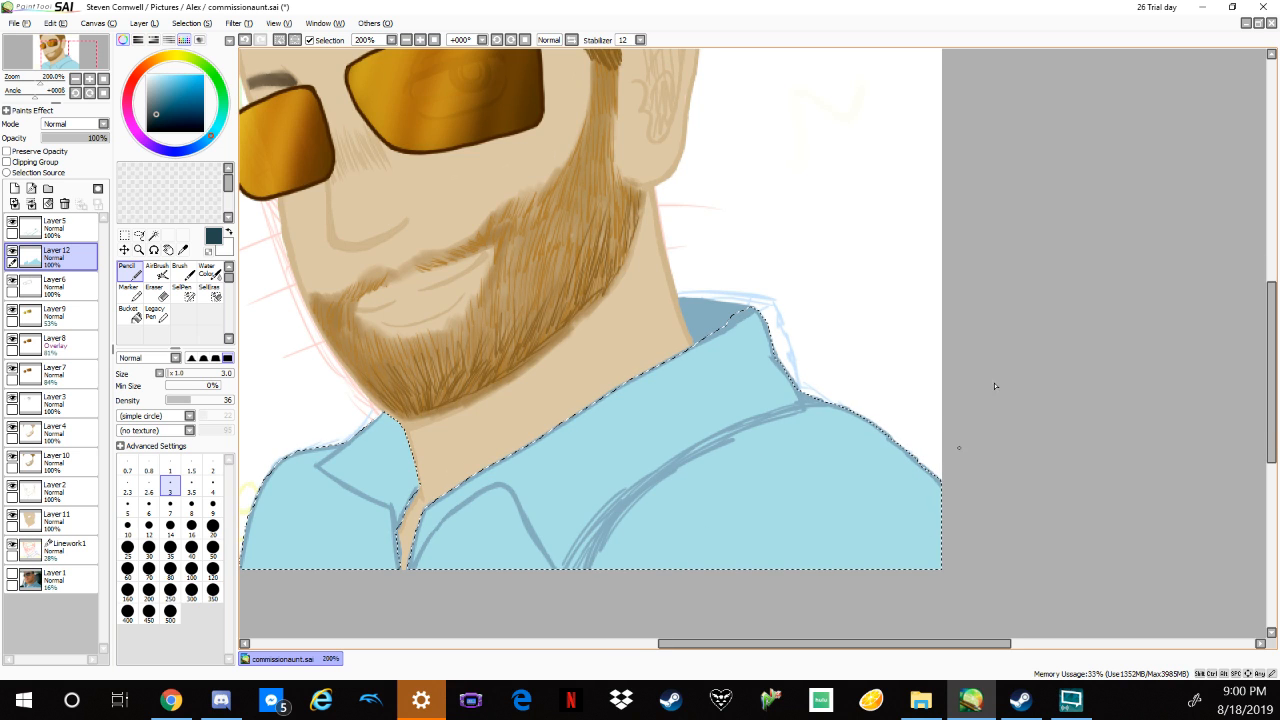
{"action": "left_click_drag", "start_coordinate": [1034, 394], "coordinate": [1100, 360]}
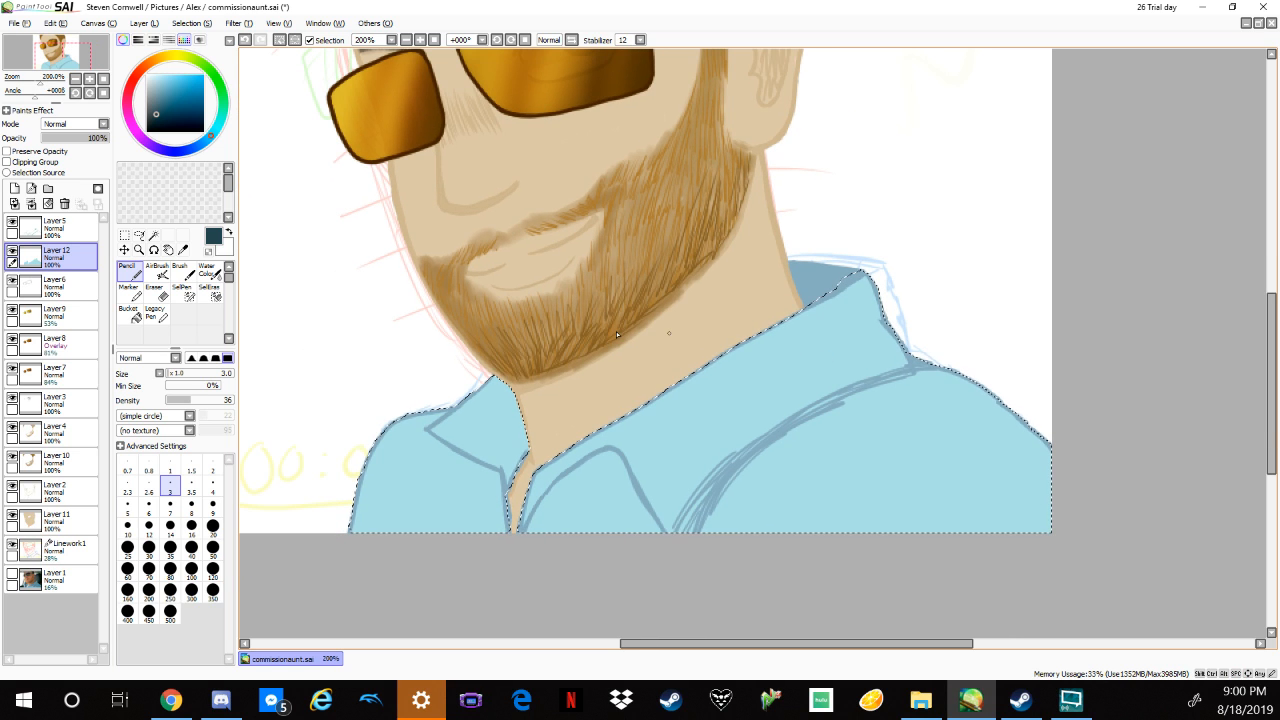
{"action": "left_click", "coordinate": [170, 506]}
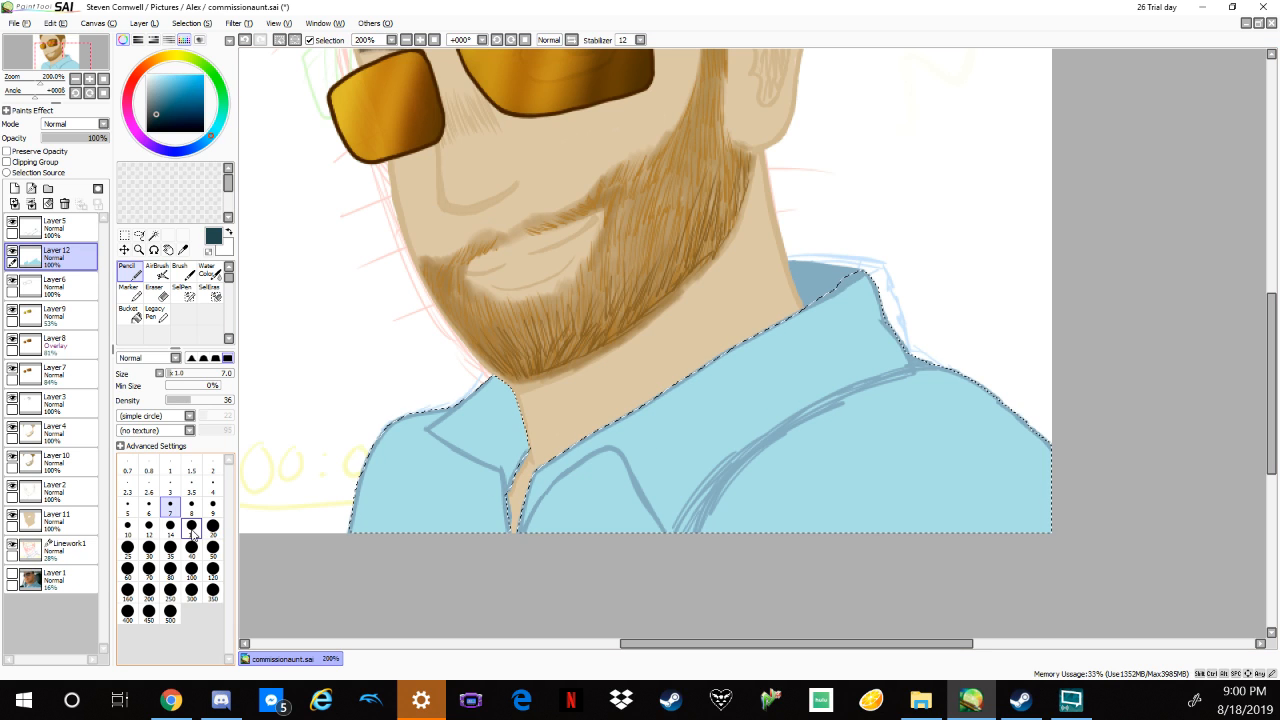
{"action": "left_click_drag", "start_coordinate": [186, 402], "coordinate": [181, 401]}
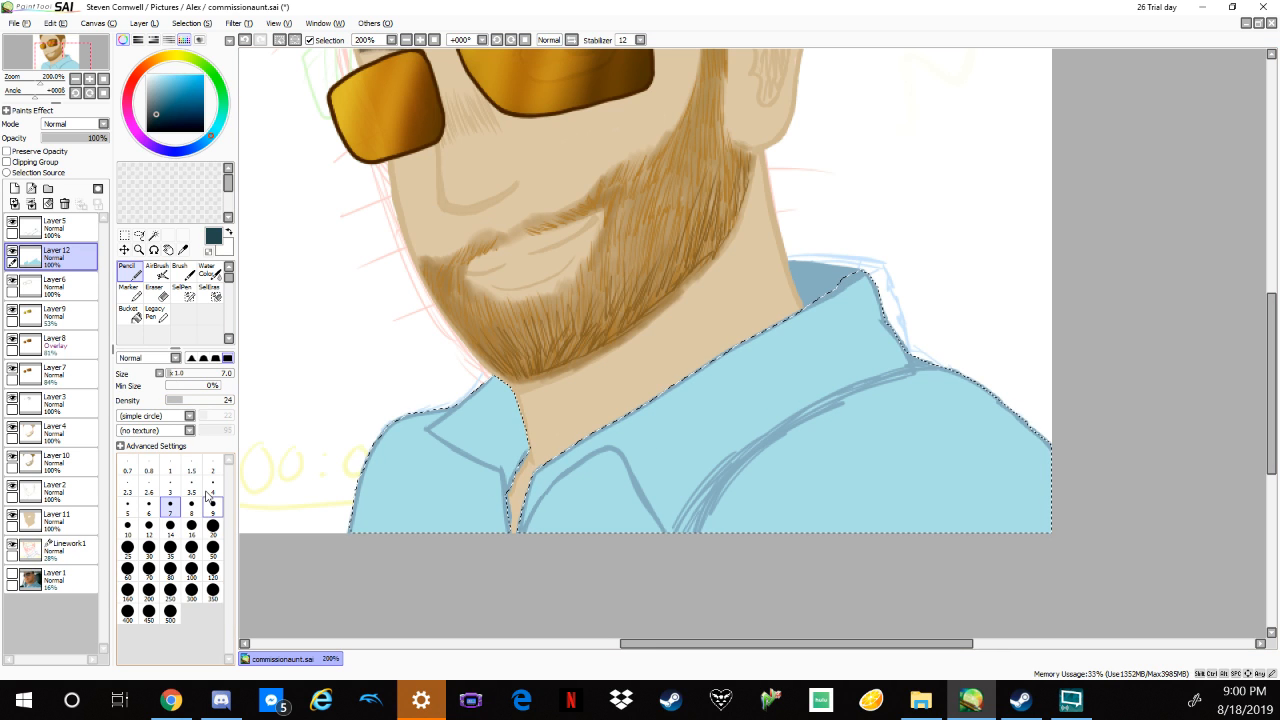
{"action": "left_click", "coordinate": [149, 526]}
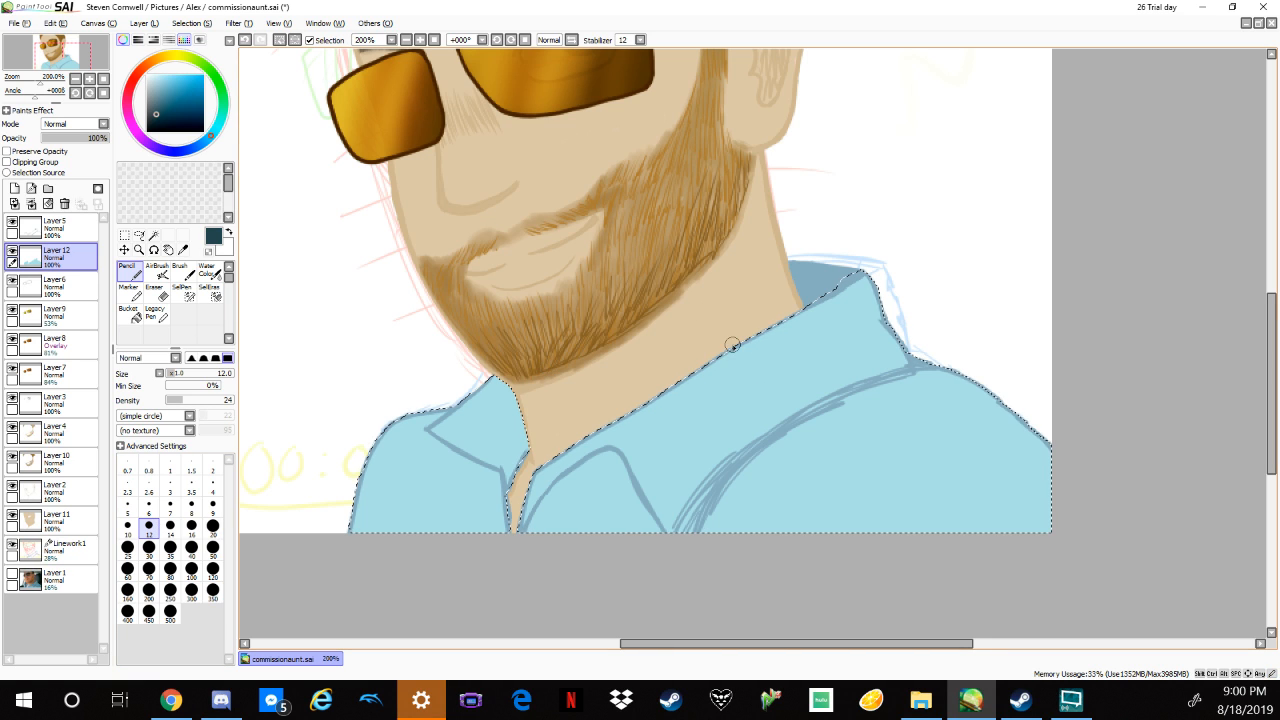
Try stripe strokes running down from the collar edge, raise the Pencil density to 91, and undo the strokes.
{"action": "left_click_drag", "start_coordinate": [740, 356], "coordinate": [828, 420]}
{"action": "left_click_drag", "start_coordinate": [740, 353], "coordinate": [795, 405]}
{"action": "mouse_move", "coordinate": [745, 355]}
{"action": "left_mouse_down"}
{"action": "mouse_move", "coordinate": [805, 409]}
{"action": "mouse_move", "coordinate": [737, 350]}
{"action": "mouse_move", "coordinate": [814, 419]}
{"action": "left_mouse_up"}
{"action": "left_click_drag", "start_coordinate": [190, 400], "coordinate": [228, 400]}
{"action": "key", "text": "ctrl+z"}
{"action": "key", "text": "ctrl+z"}
{"action": "key", "text": "ctrl+z"}
{"action": "key", "text": "ctrl+z"}
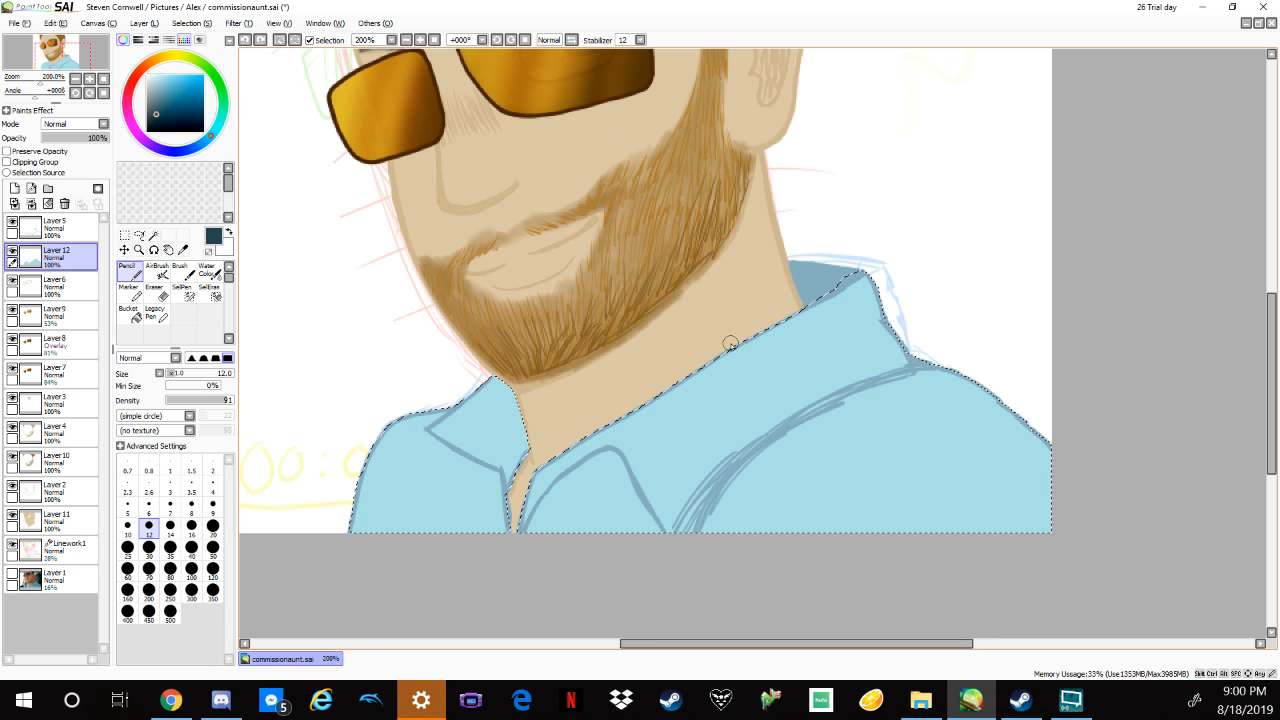
Draw two dark lengthwise stripes down the near collar and shoulder to the canvas edge, breaking them at the collar fold.
{"action": "mouse_move", "coordinate": [733, 347]}
{"action": "left_mouse_down"}
{"action": "mouse_move", "coordinate": [807, 418]}
{"action": "mouse_move", "coordinate": [829, 420]}
{"action": "mouse_move", "coordinate": [793, 423]}
{"action": "mouse_move", "coordinate": [956, 545]}
{"action": "left_mouse_up"}
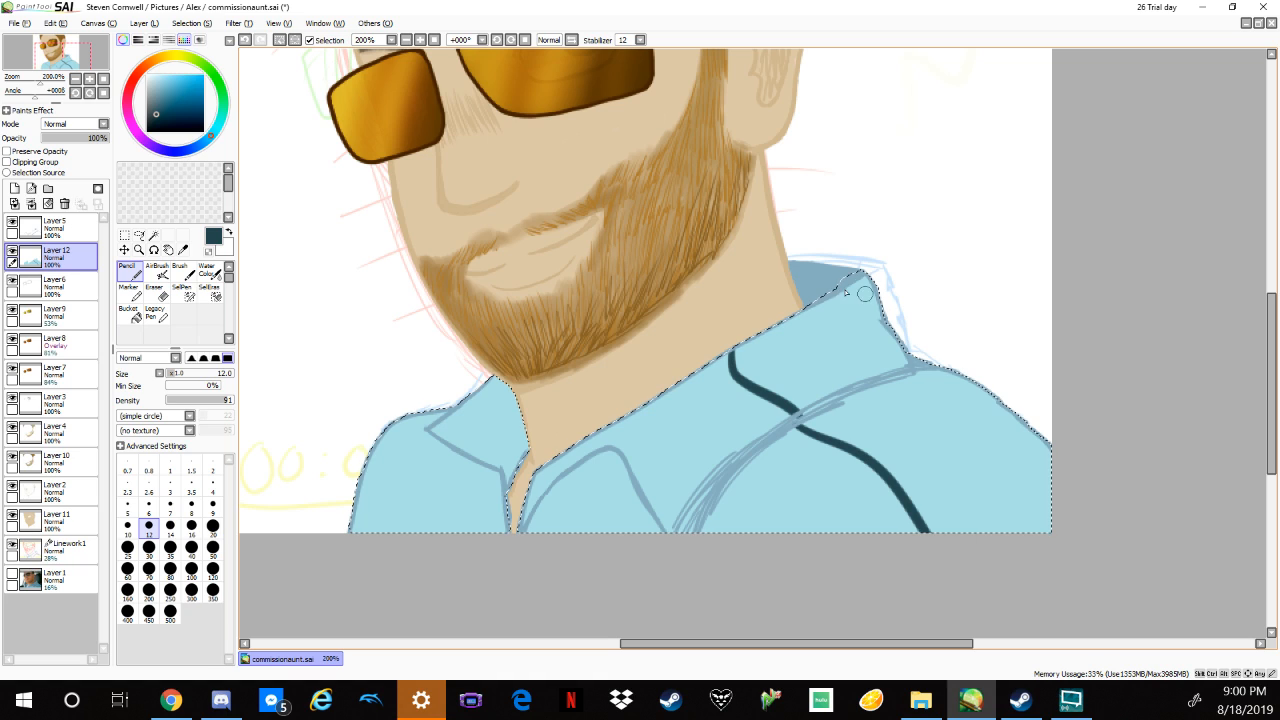
{"action": "left_click_drag", "start_coordinate": [840, 289], "coordinate": [896, 372]}
{"action": "left_click_drag", "start_coordinate": [868, 326], "coordinate": [884, 346]}
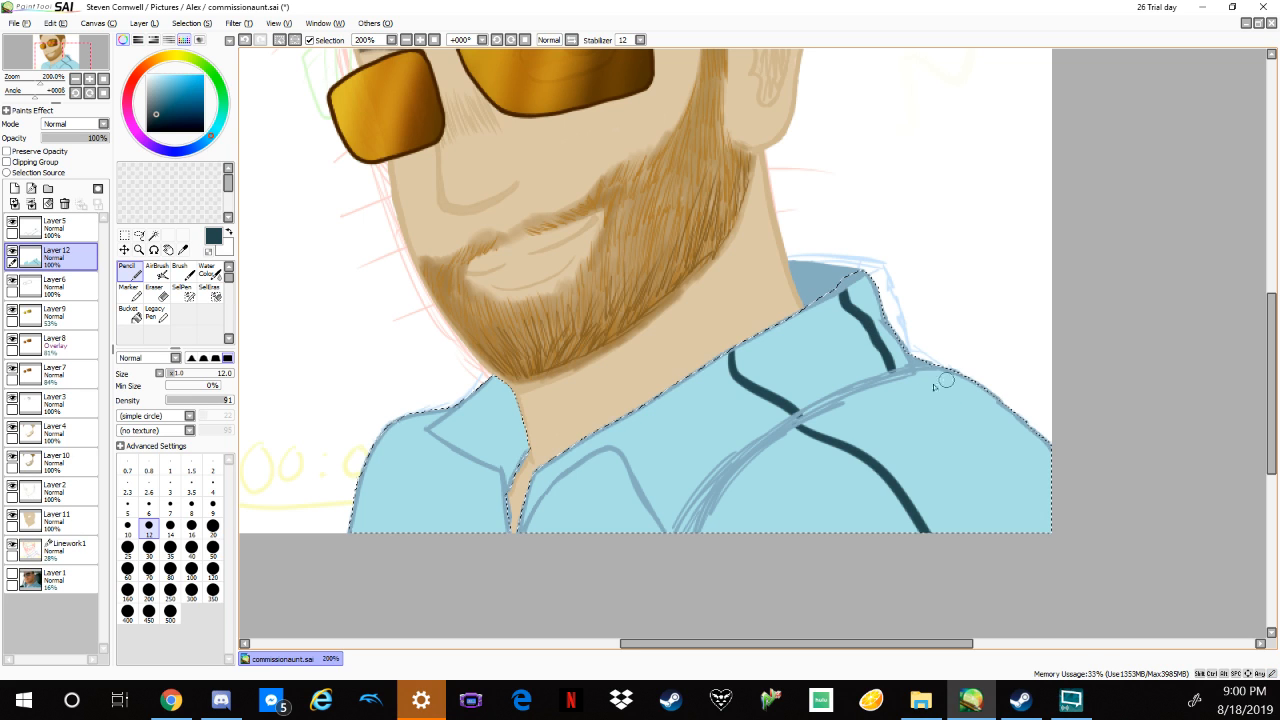
{"action": "mouse_move", "coordinate": [897, 374]}
{"action": "left_mouse_down"}
{"action": "mouse_move", "coordinate": [986, 456]}
{"action": "mouse_move", "coordinate": [1021, 543]}
{"action": "left_mouse_up"}
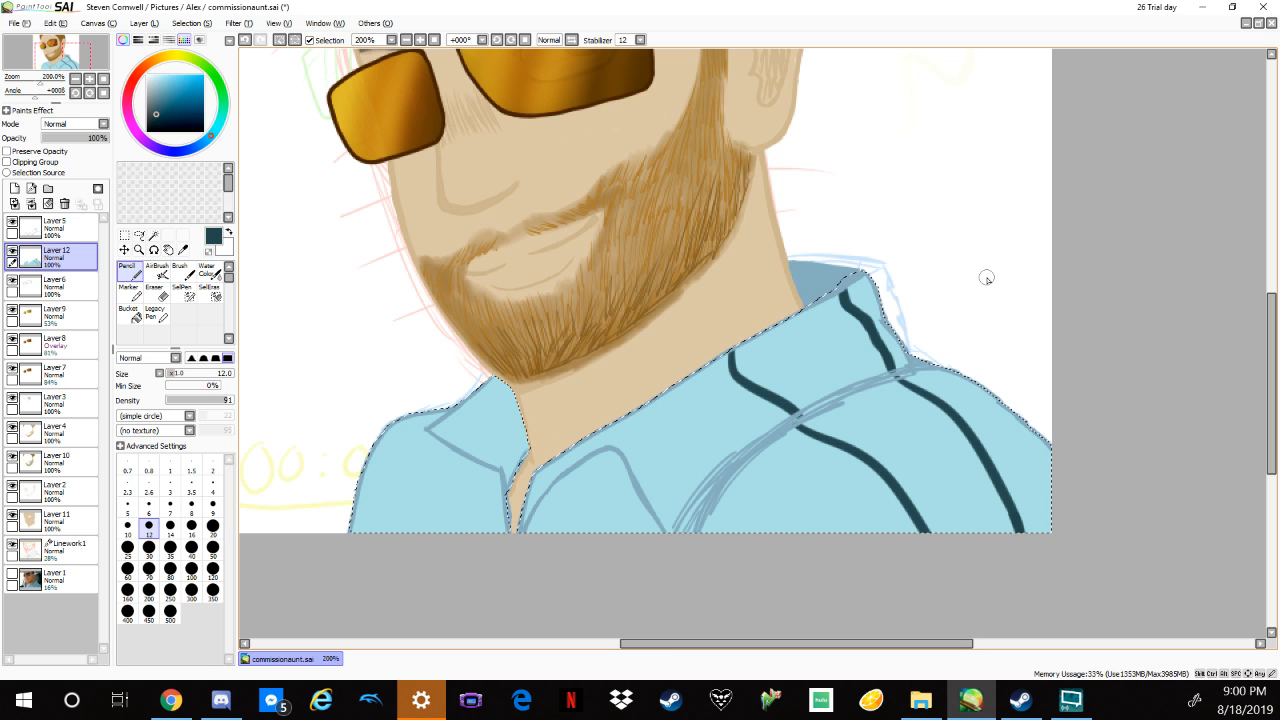
{"action": "left_click_drag", "start_coordinate": [1057, 366], "coordinate": [1052, 398]}
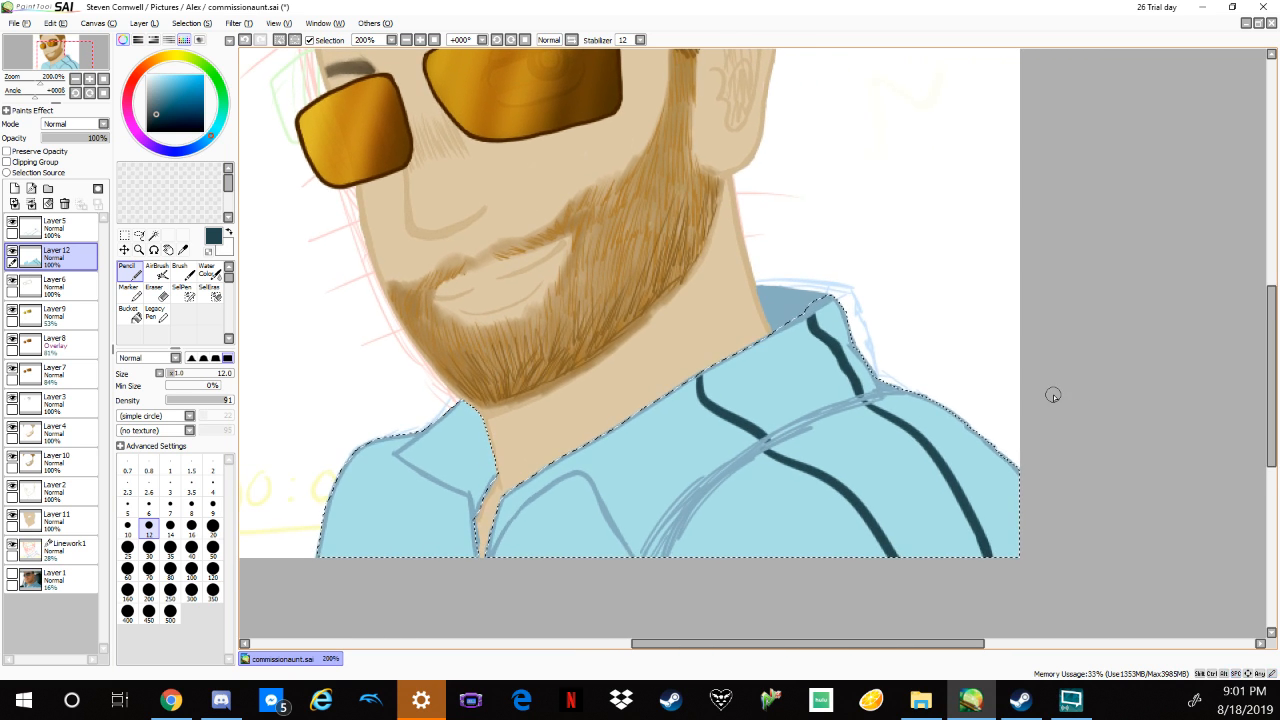
Recolor all four segments of the dark shirt stripes with a brighter teal using the Bucket.
{"action": "left_click", "coordinate": [217, 126]}
{"action": "left_click", "coordinate": [171, 115]}
{"action": "left_click_drag", "start_coordinate": [171, 116], "coordinate": [167, 106]}
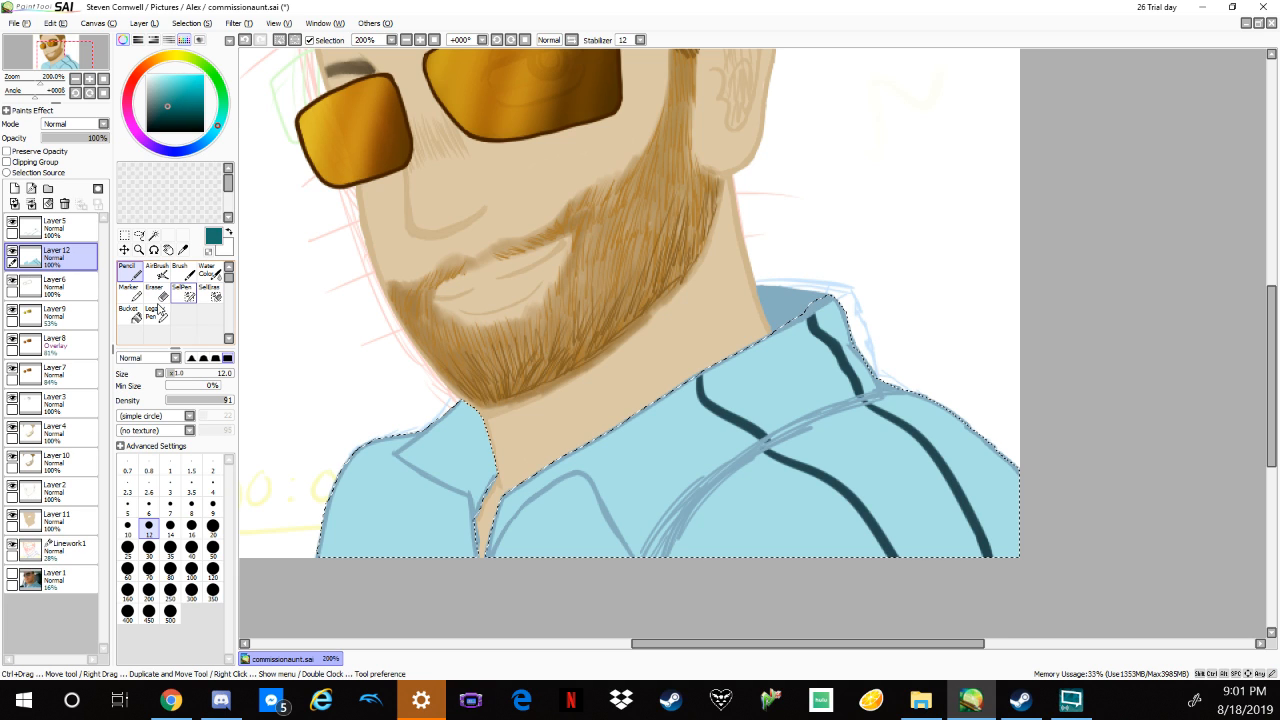
{"action": "left_click", "coordinate": [130, 313]}
{"action": "left_click", "coordinate": [747, 419]}
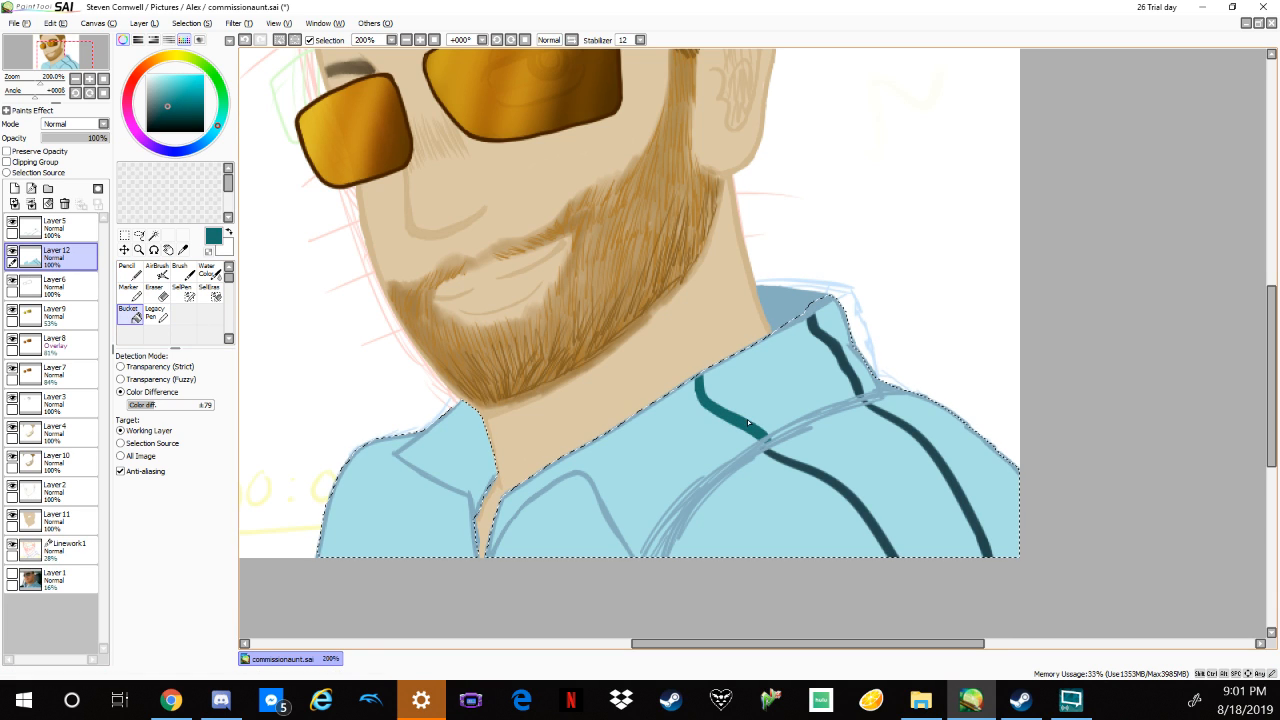
{"action": "left_click", "coordinate": [845, 358]}
{"action": "left_click", "coordinate": [822, 492]}
{"action": "left_click", "coordinate": [894, 421]}
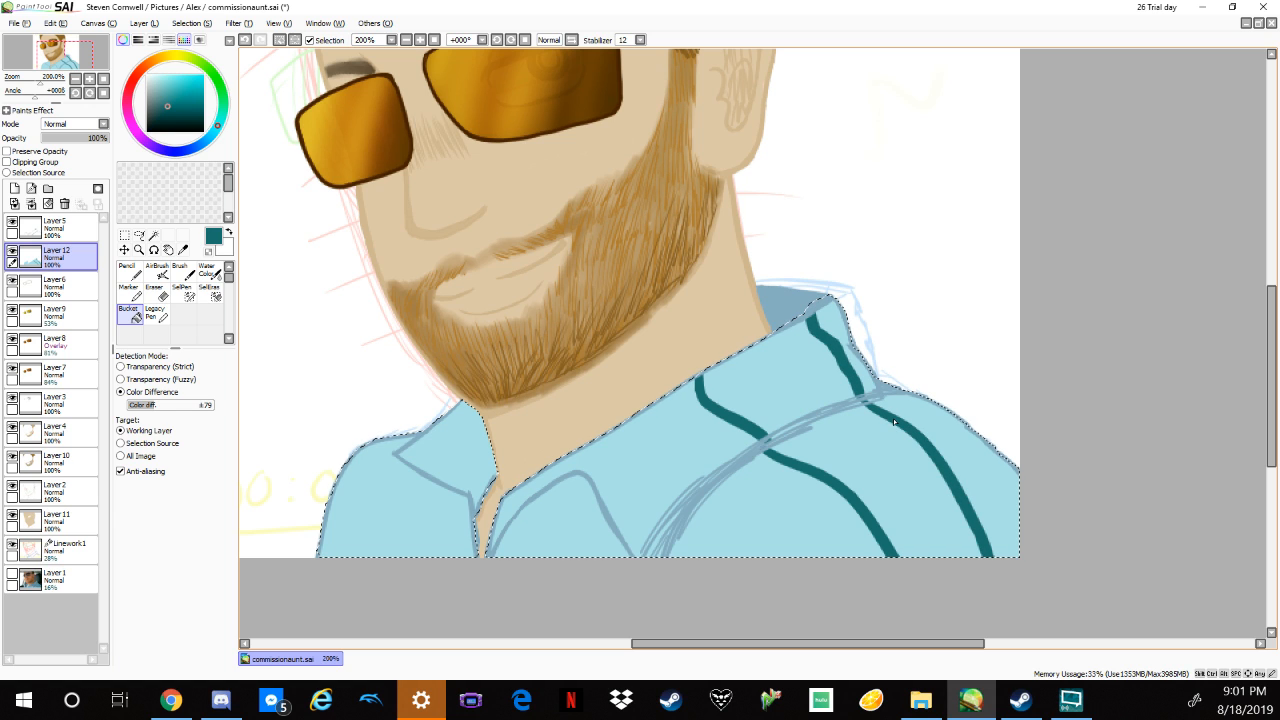
Draw one teal lengthwise Pencil stripe down the far shoulder, undoing and redrawing it as a single curved stroke.
{"action": "left_click", "coordinate": [128, 271]}
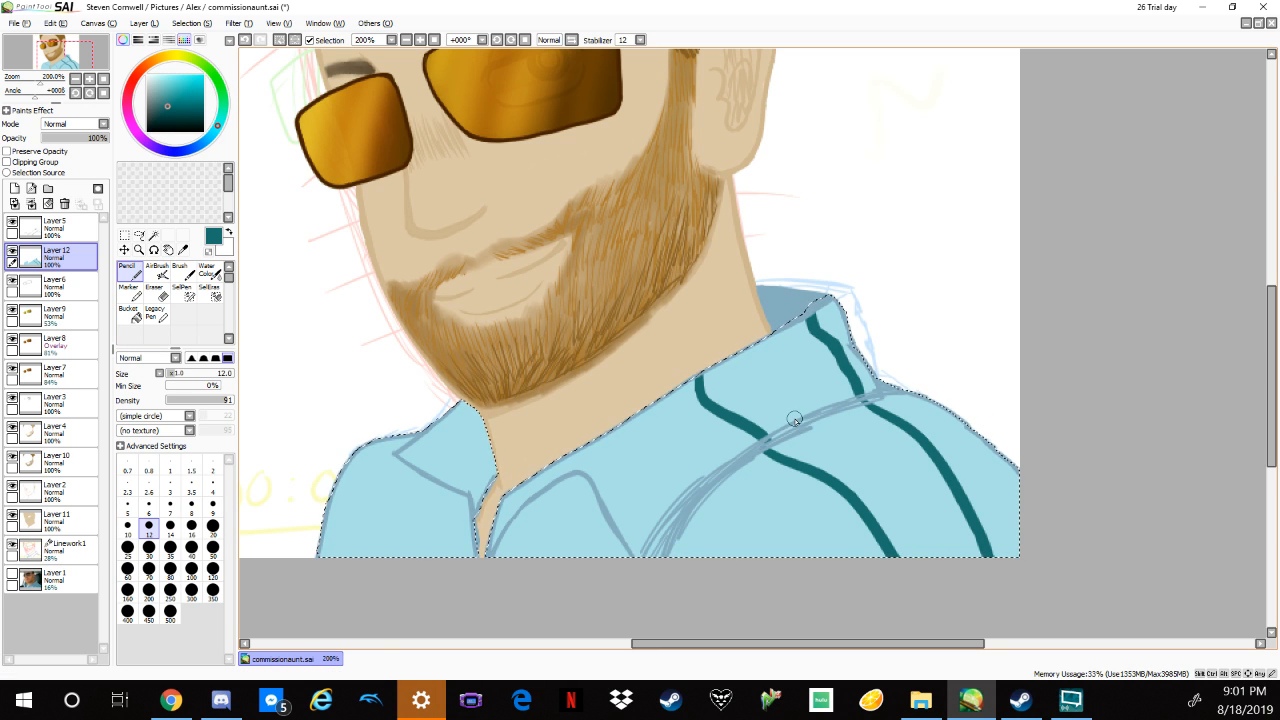
{"action": "left_click_drag", "start_coordinate": [390, 440], "coordinate": [383, 602]}
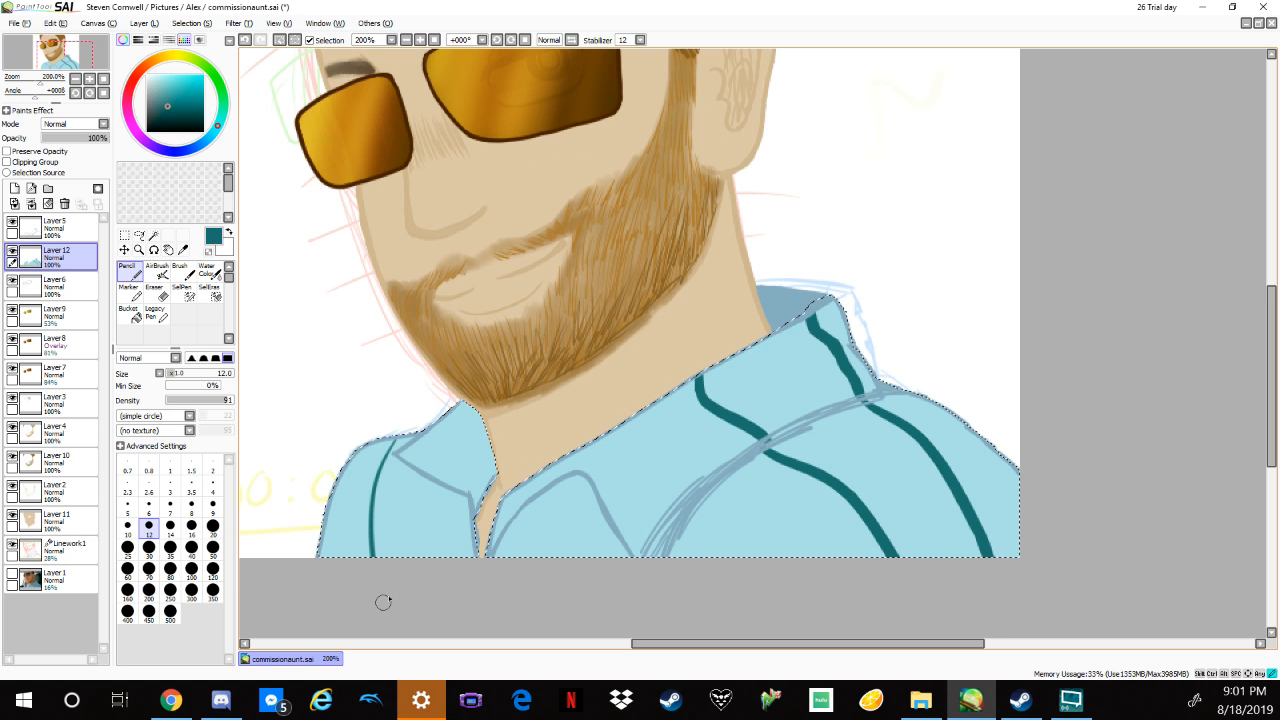
{"action": "left_click_drag", "start_coordinate": [390, 440], "coordinate": [382, 574]}
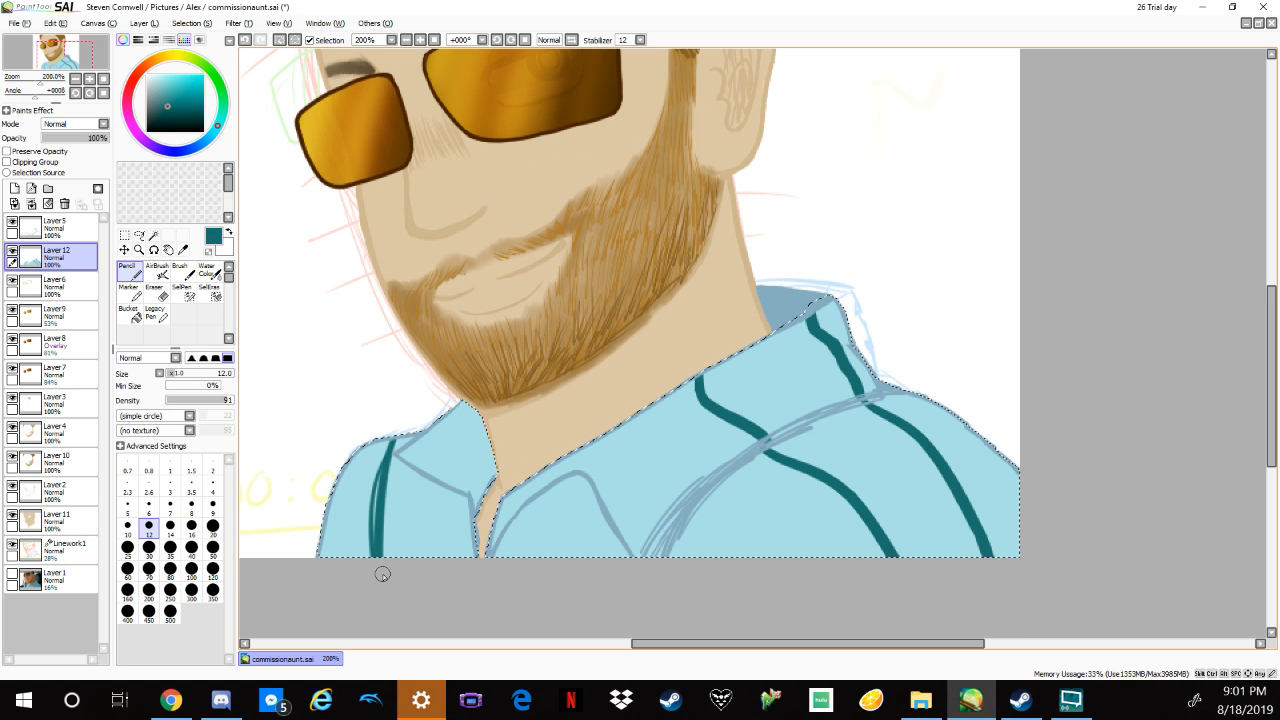
{"action": "key", "text": "ctrl+z"}
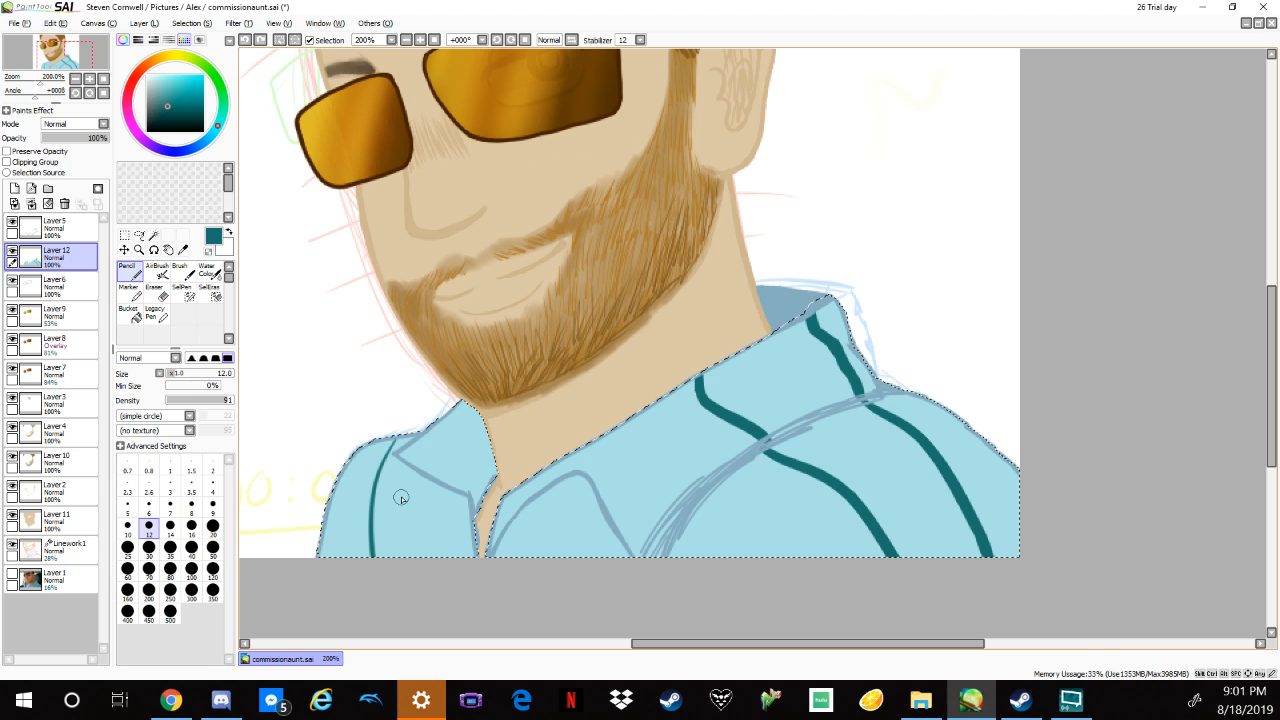
{"action": "key", "text": "ctrl+z"}
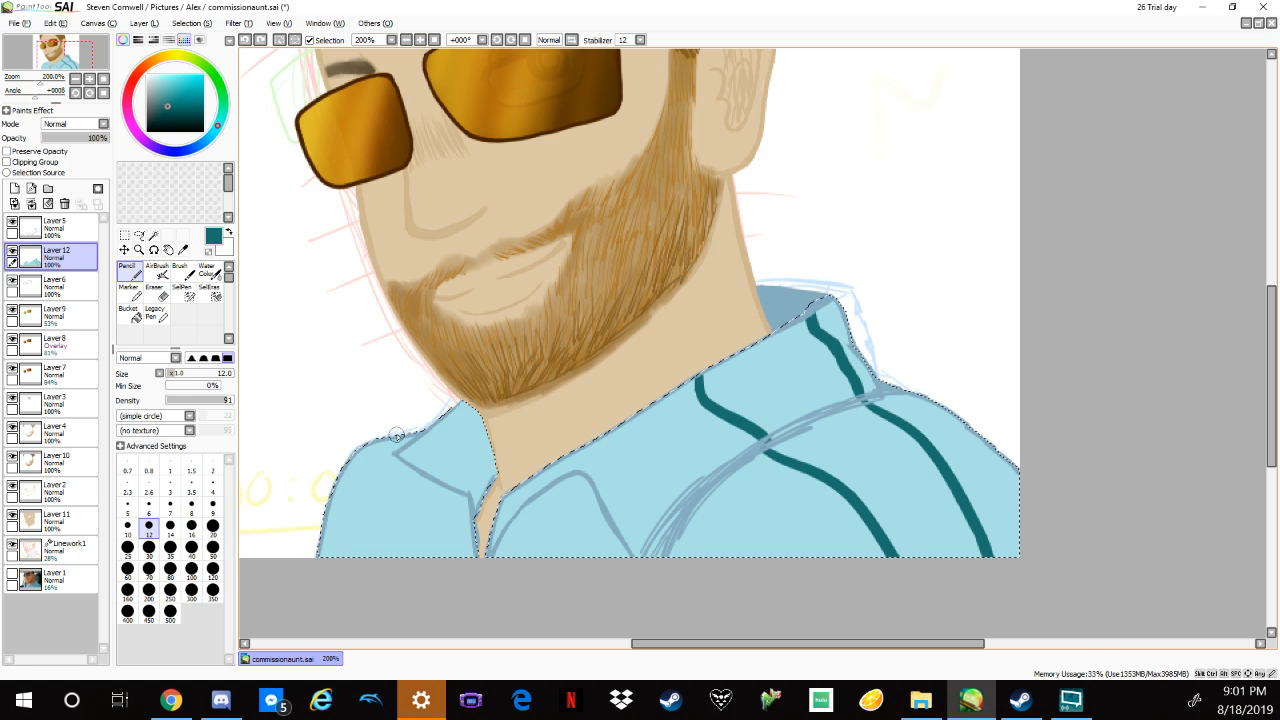
{"action": "left_click_drag", "start_coordinate": [396, 436], "coordinate": [388, 591]}
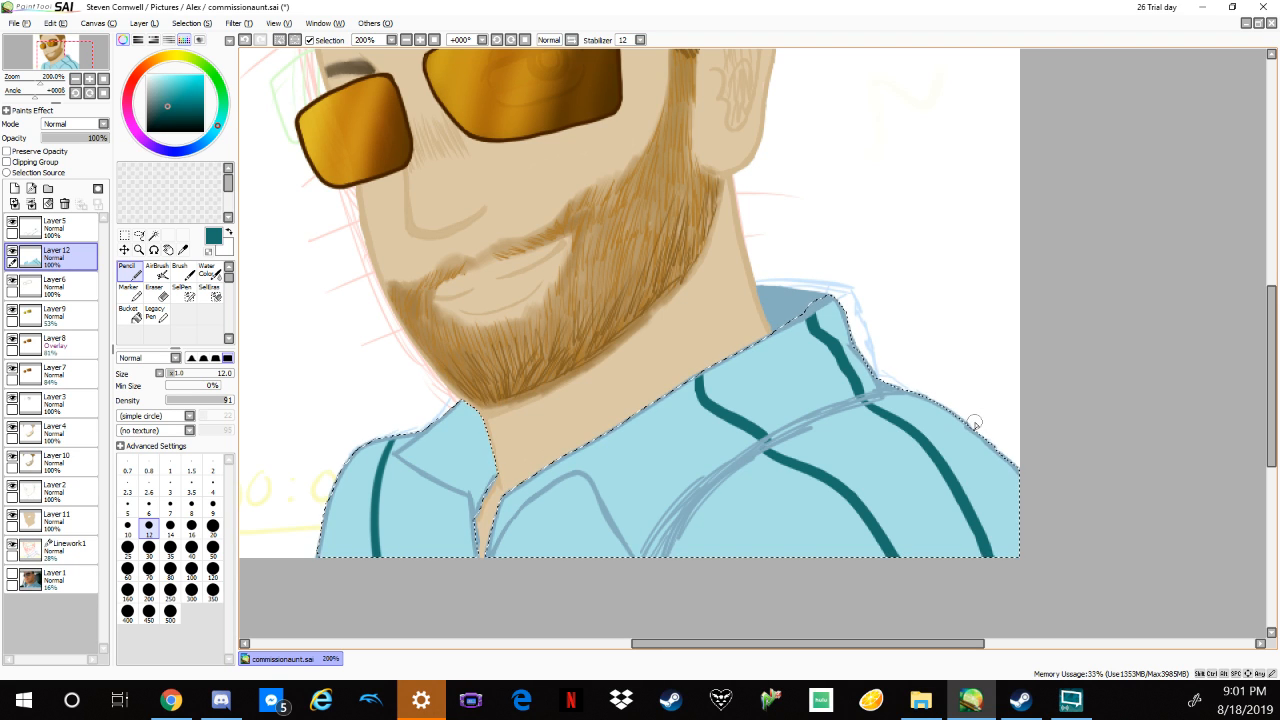
Draw light grey cross stripes over the near collar and shoulder with the Pencil, undoing the stripe nearest the collar fold.
{"action": "left_click", "coordinate": [942, 406], "text": "alt"}
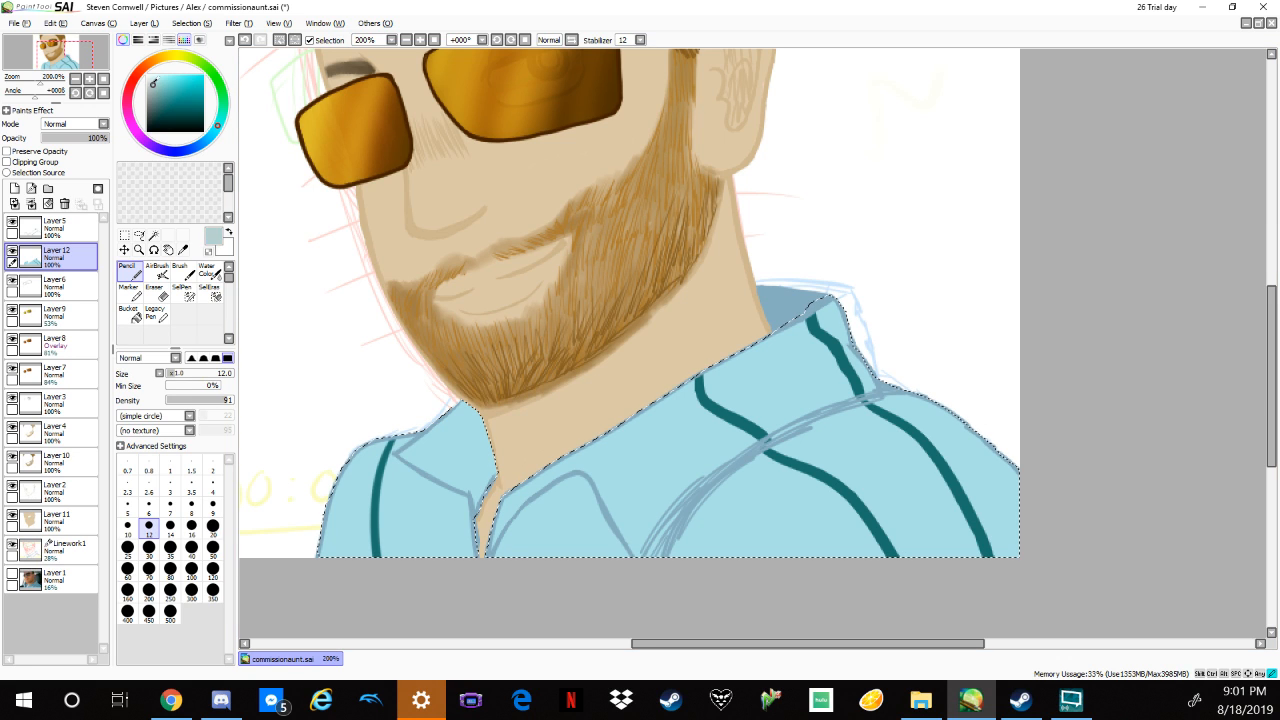
{"action": "left_click_drag", "start_coordinate": [151, 81], "coordinate": [143, 81]}
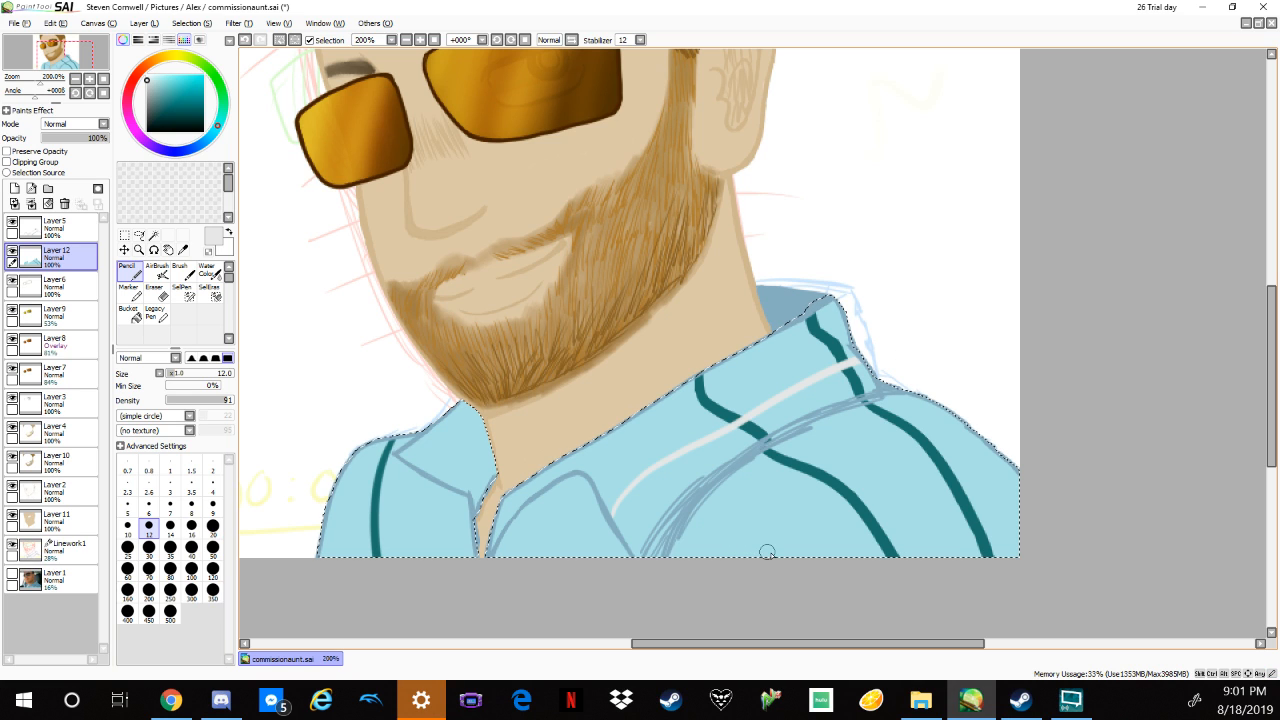
{"action": "left_click_drag", "start_coordinate": [849, 563], "coordinate": [1126, 486]}
{"action": "mouse_move", "coordinate": [930, 429]}
{"action": "left_mouse_down"}
{"action": "mouse_move", "coordinate": [950, 424]}
{"action": "mouse_move", "coordinate": [747, 556]}
{"action": "mouse_move", "coordinate": [1043, 429]}
{"action": "left_mouse_up"}
{"action": "mouse_move", "coordinate": [694, 546]}
{"action": "left_mouse_down"}
{"action": "mouse_move", "coordinate": [858, 427]}
{"action": "mouse_move", "coordinate": [1031, 380]}
{"action": "left_mouse_up"}
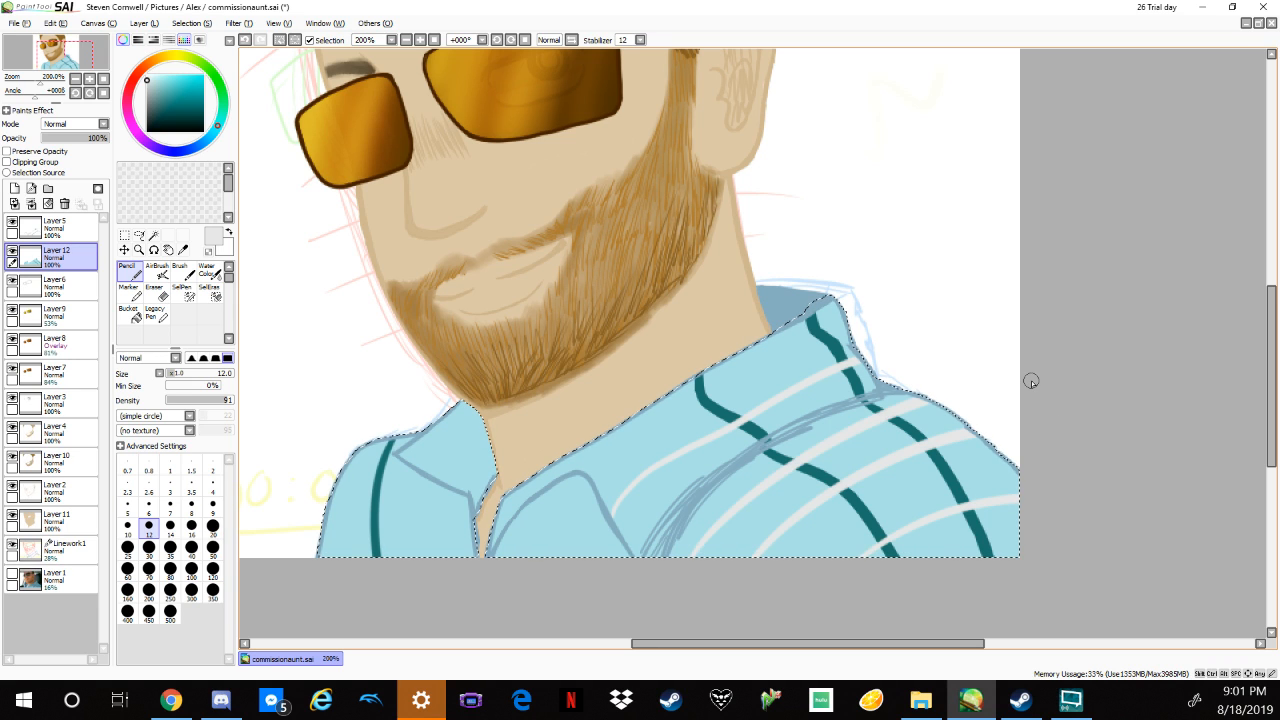
{"action": "key", "text": "ctrl+z"}
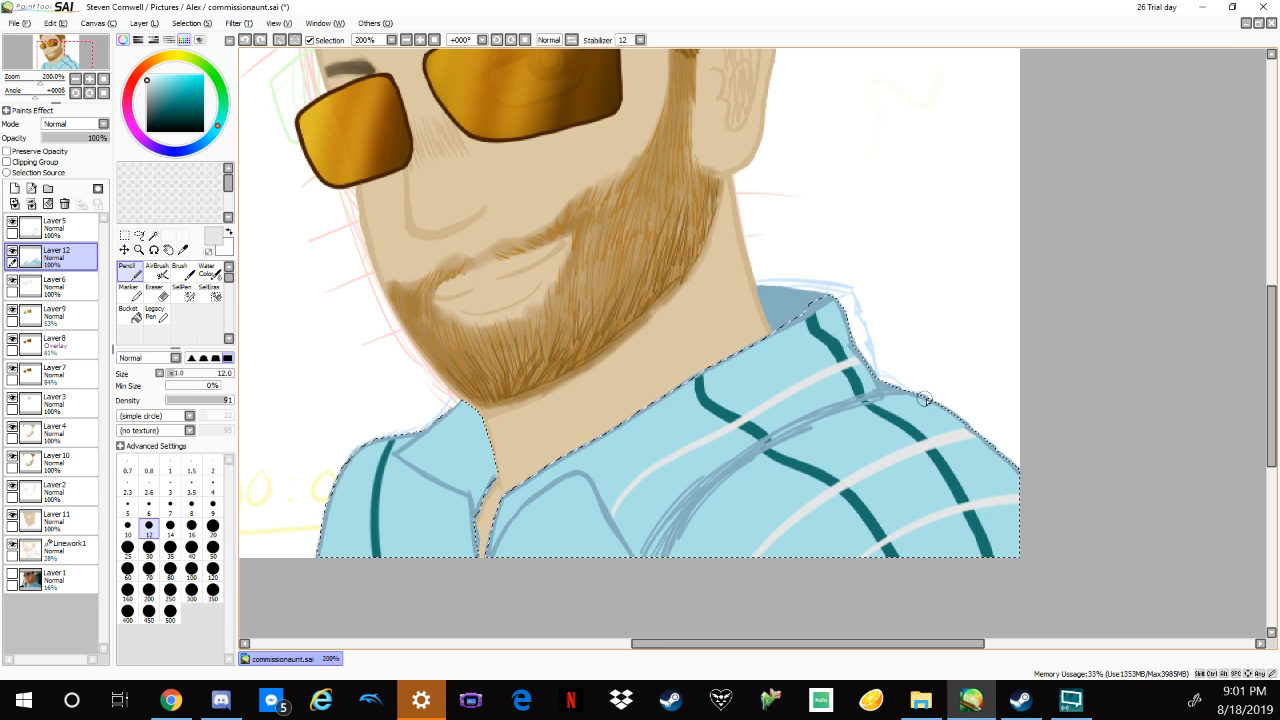
{"action": "left_click_drag", "start_coordinate": [934, 405], "coordinate": [676, 613]}
{"action": "key", "text": "ctrl+z"}
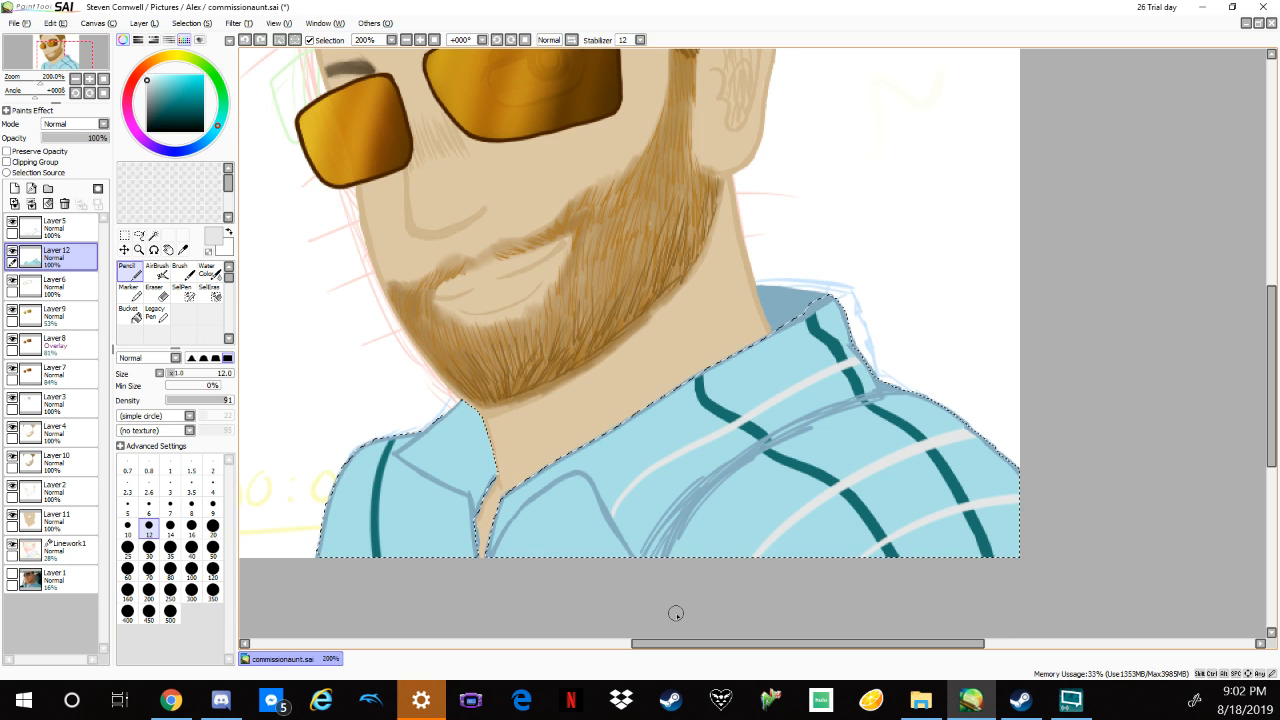
Draw light grey cross stripes on the far collar and shoulder, undoing and redrawing the lower shoulder stripe.
{"action": "mouse_move", "coordinate": [475, 415]}
{"action": "left_mouse_down"}
{"action": "mouse_move", "coordinate": [433, 482]}
{"action": "mouse_move", "coordinate": [478, 414]}
{"action": "left_mouse_up"}
{"action": "key", "text": "ctrl+z"}
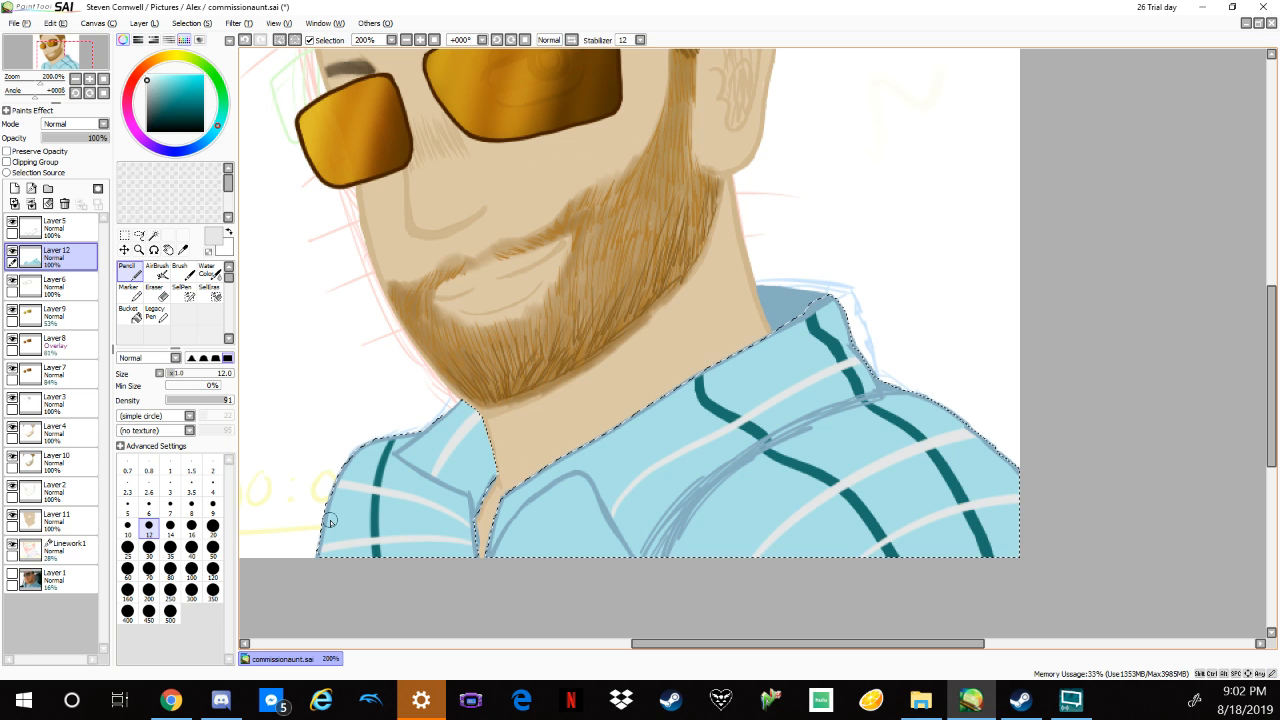
{"action": "key", "text": "ctrl+z"}
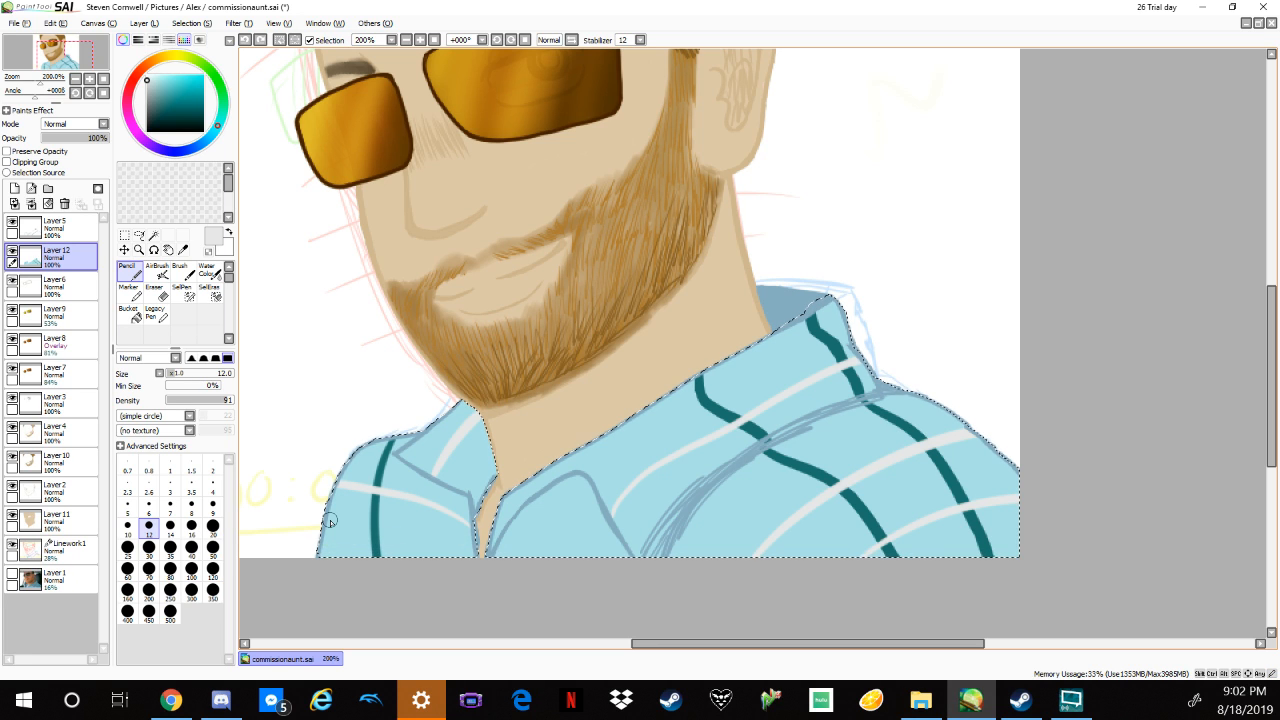
{"action": "key", "text": "ctrl+z"}
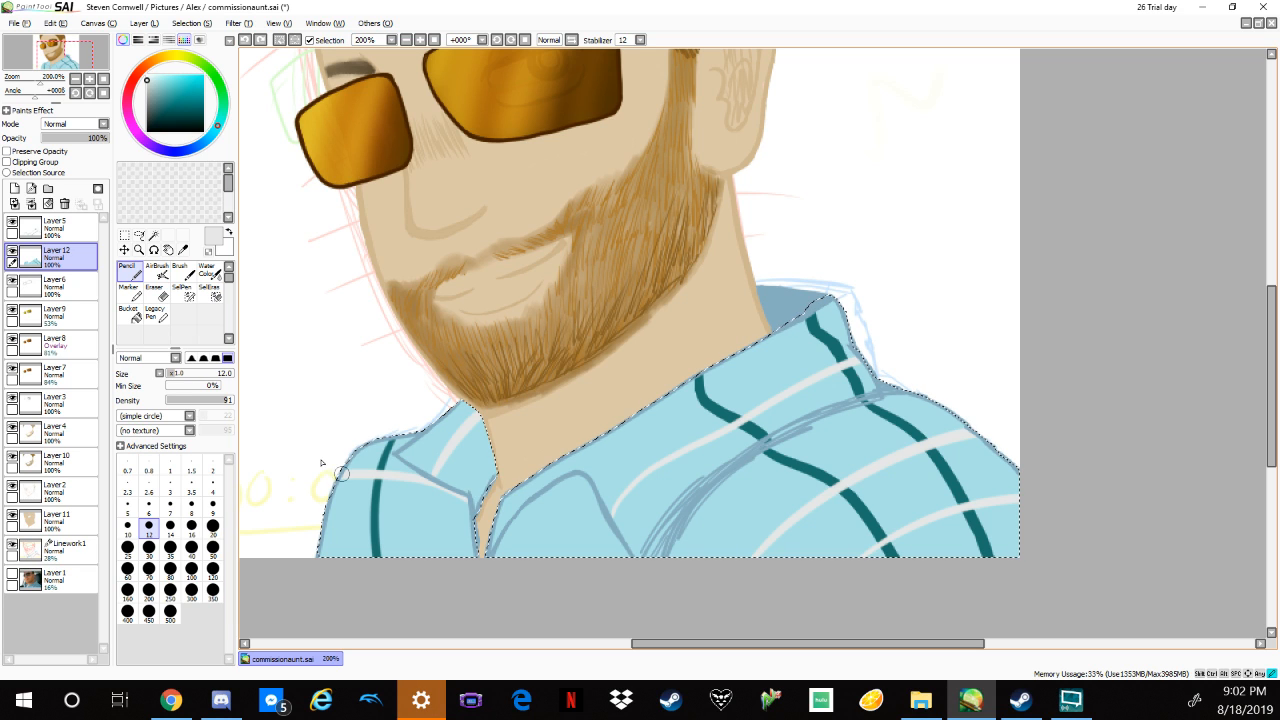
{"action": "key", "text": "ctrl+y"}
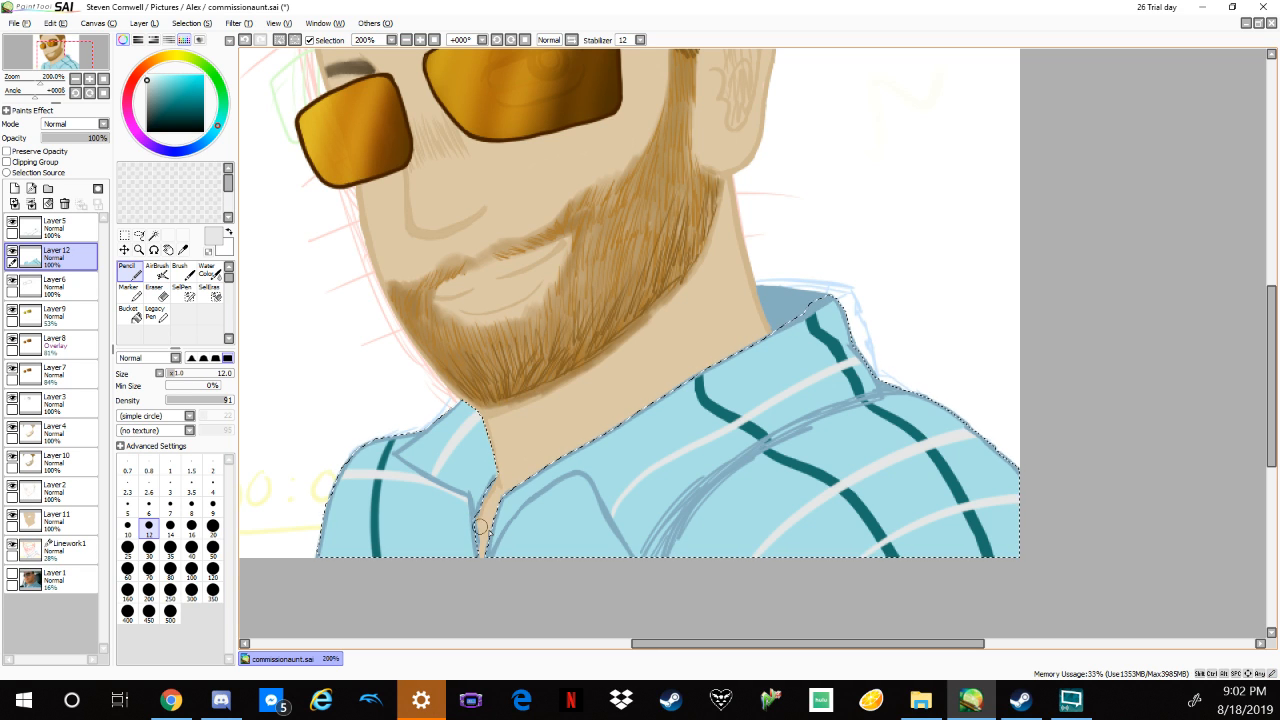
{"action": "mouse_move", "coordinate": [457, 537]}
{"action": "left_mouse_down"}
{"action": "mouse_move", "coordinate": [472, 543]}
{"action": "mouse_move", "coordinate": [306, 531]}
{"action": "left_mouse_up"}
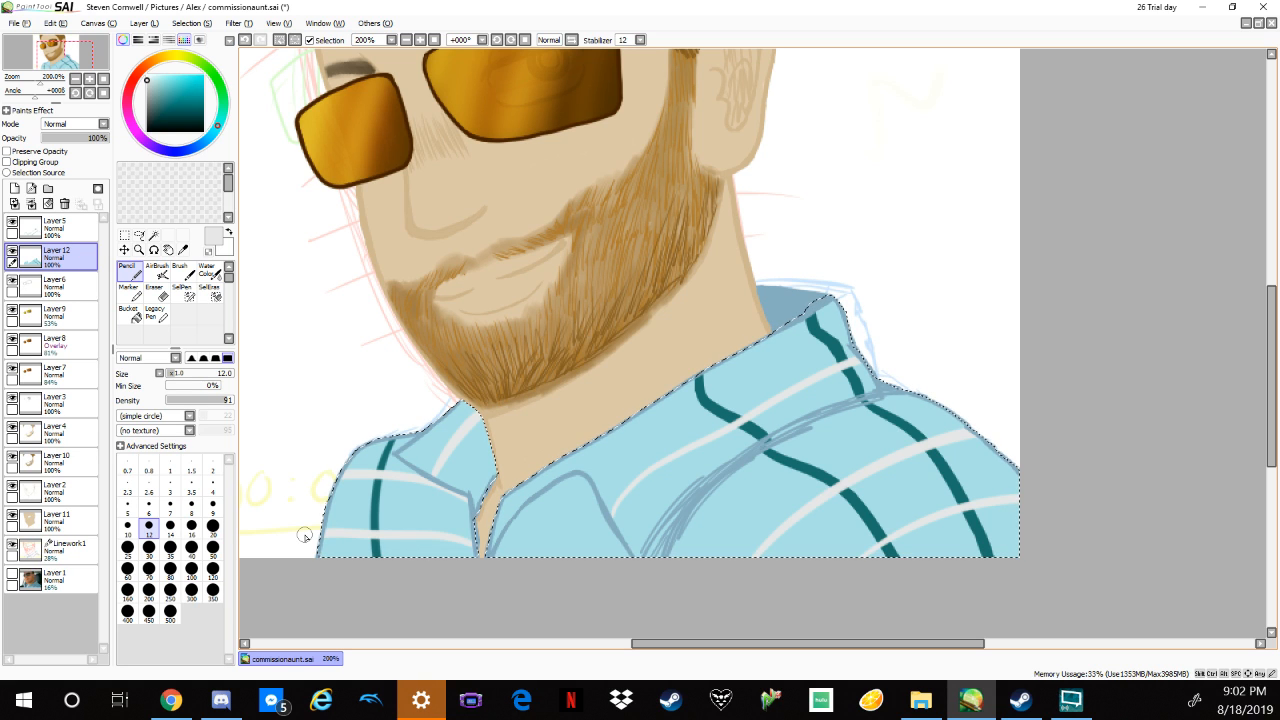
{"action": "scroll", "coordinate": [305, 536], "scroll_direction": "up", "scroll_amount": 5}
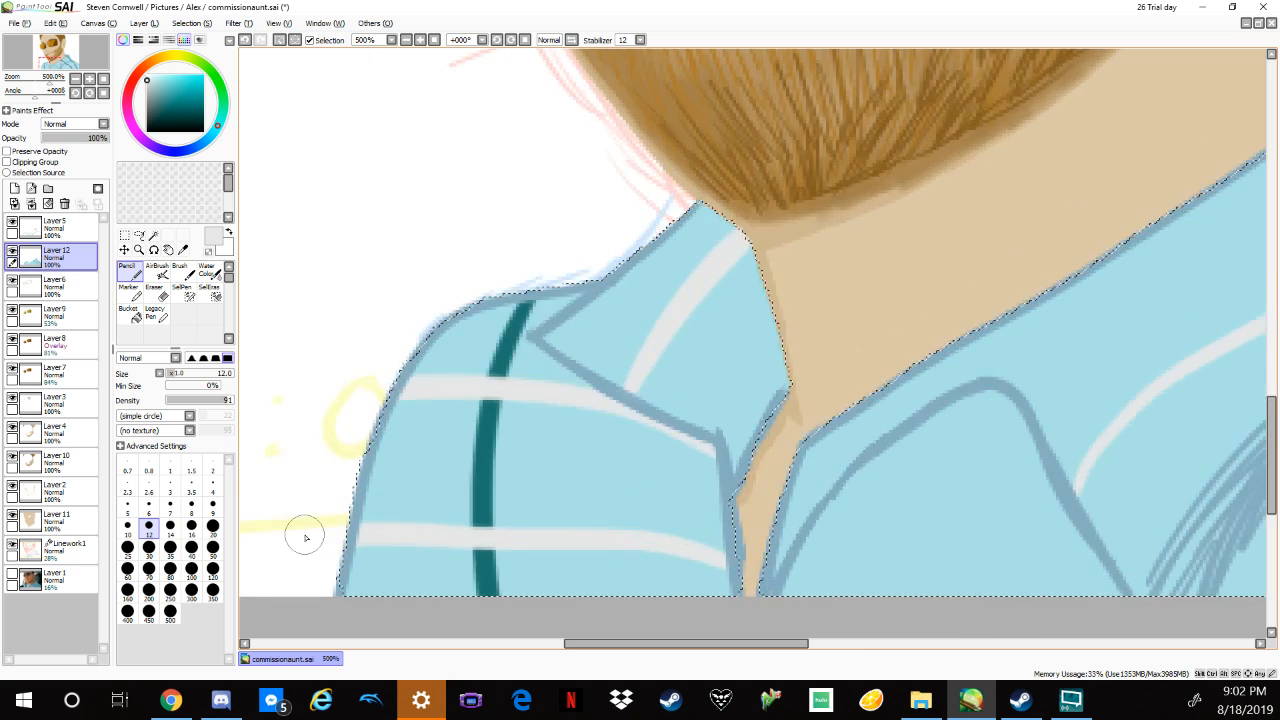
Blend the far shoulder's stripe crossings by sampling the teal and painting over them with the Pencil at density 9, undoing surplus strokes.
{"action": "left_click", "coordinate": [586, 406], "text": "alt"}
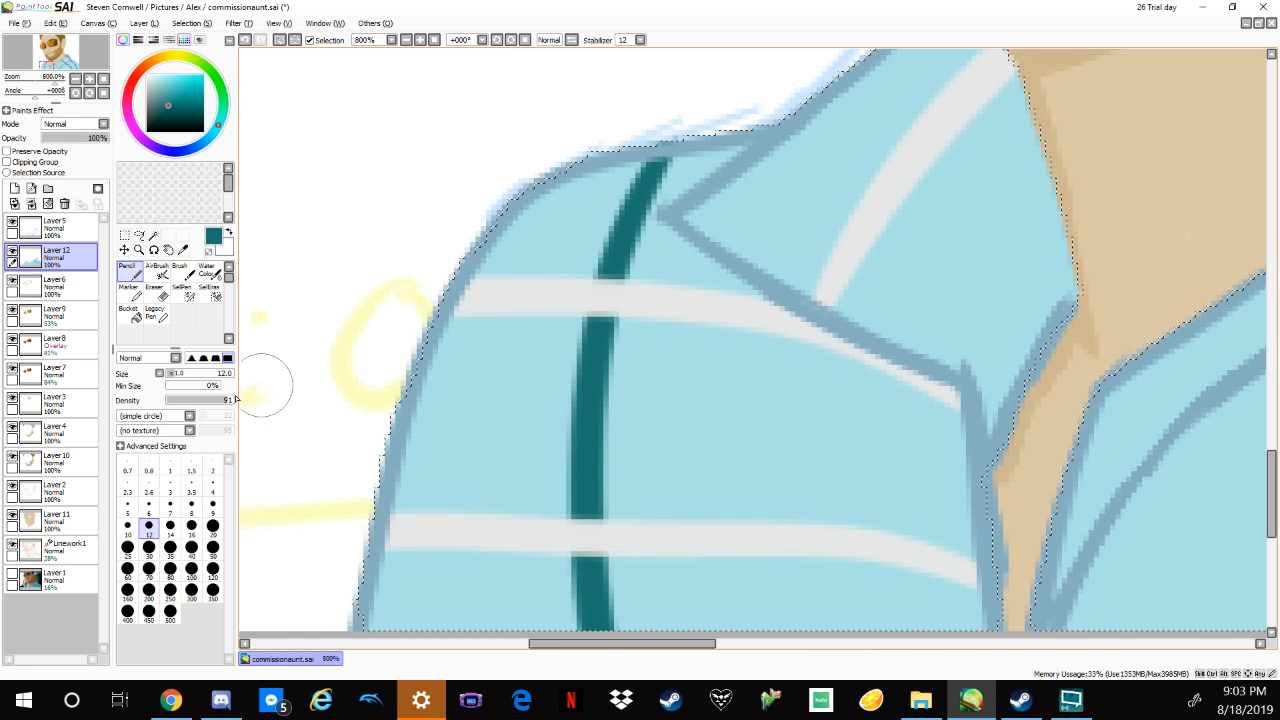
{"action": "left_click_drag", "start_coordinate": [228, 401], "coordinate": [171, 402]}
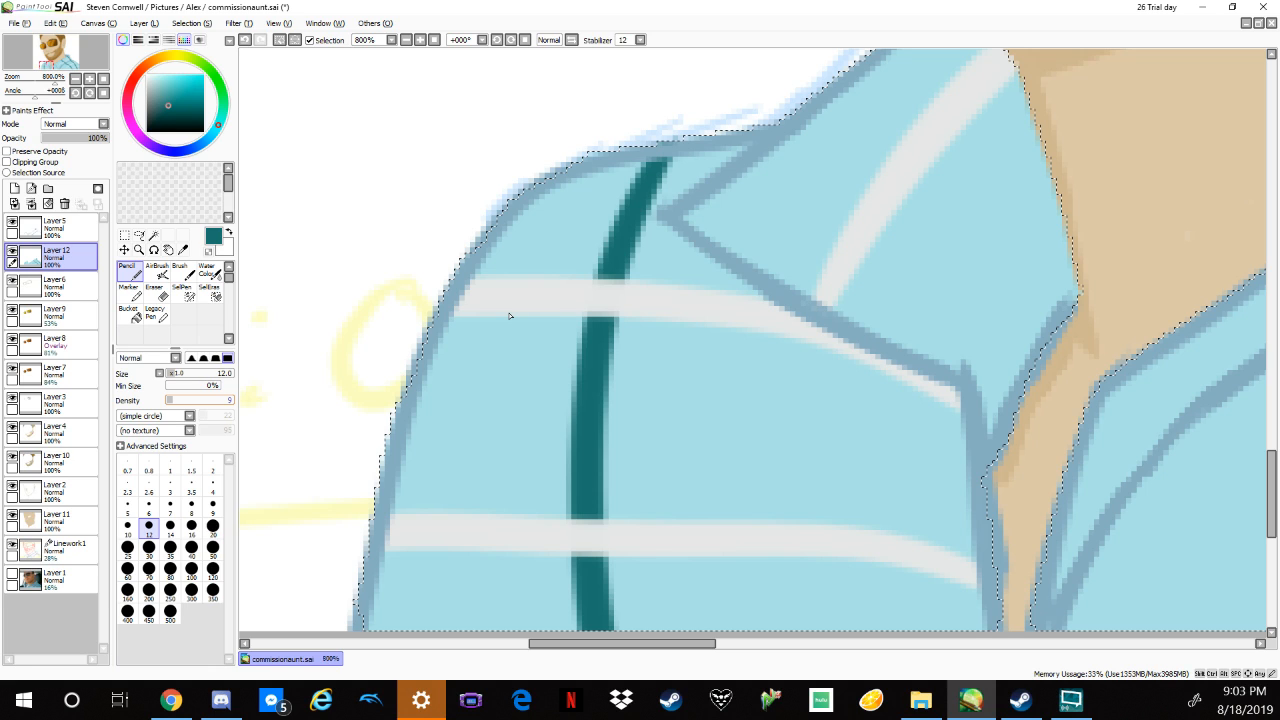
{"action": "left_click_drag", "start_coordinate": [598, 310], "coordinate": [620, 254]}
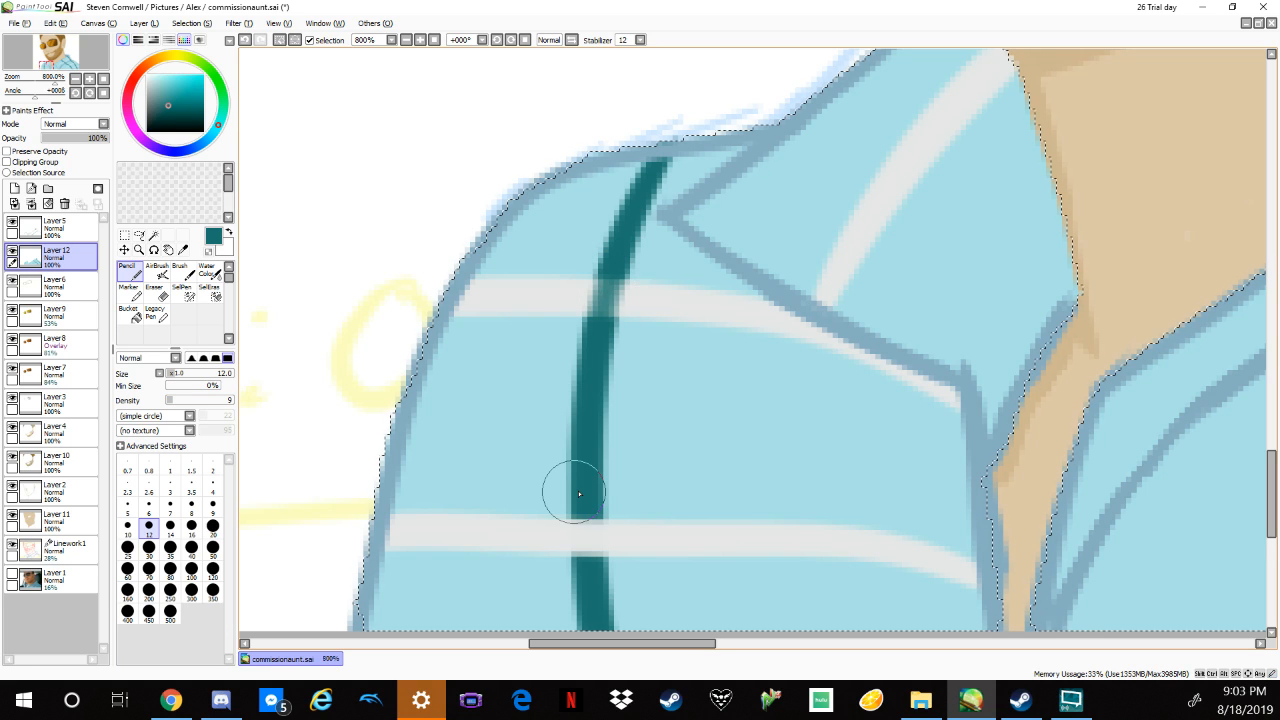
{"action": "left_click_drag", "start_coordinate": [584, 500], "coordinate": [598, 560]}
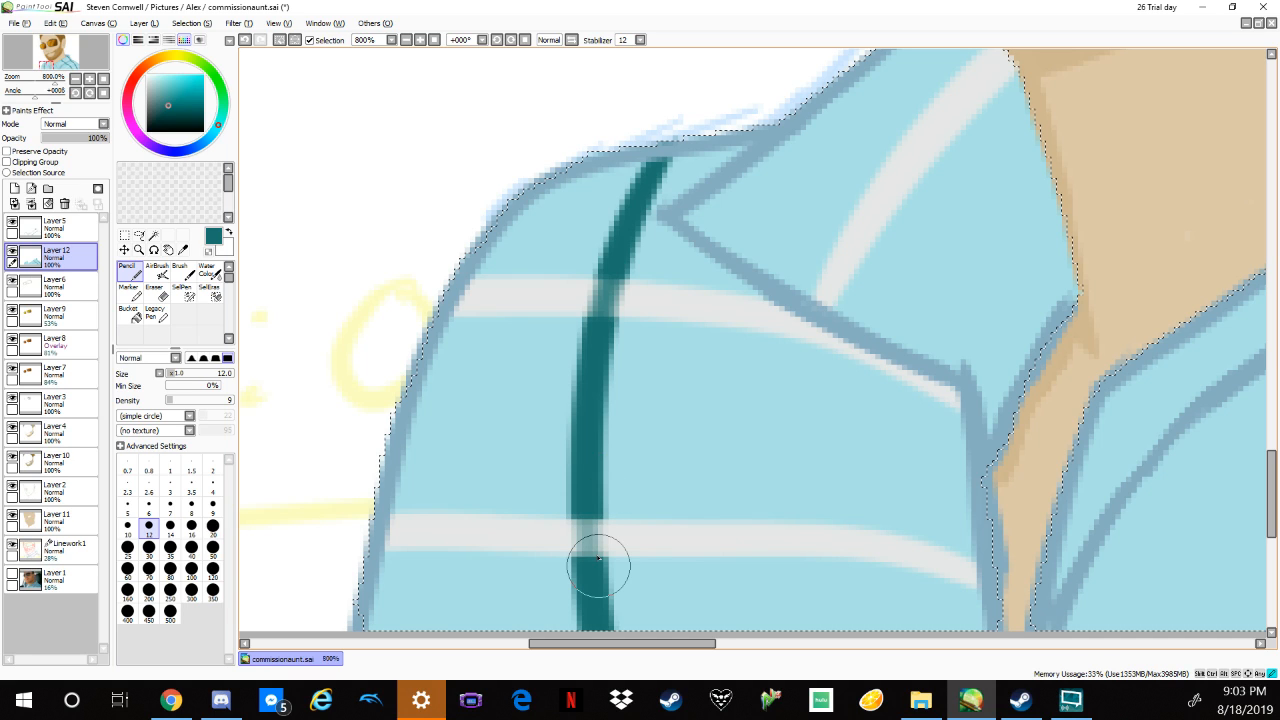
{"action": "key", "text": "ctrl+z"}
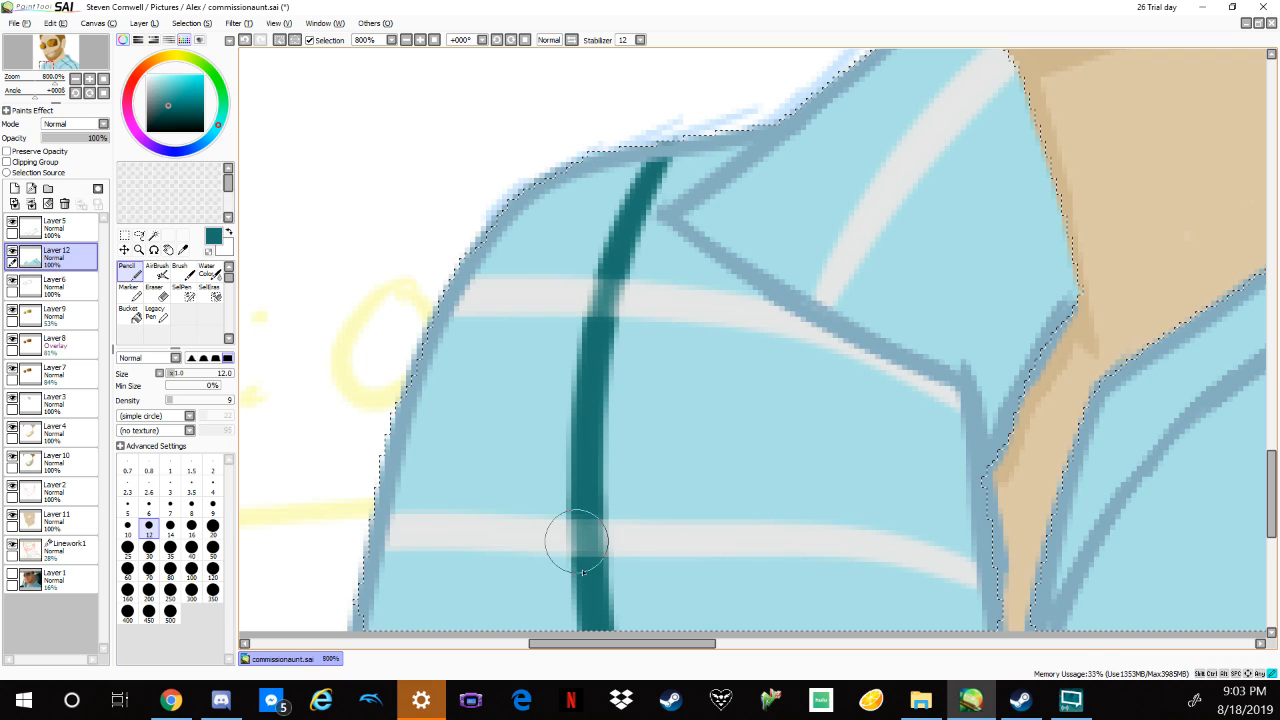
{"action": "key", "text": "ctrl+z"}
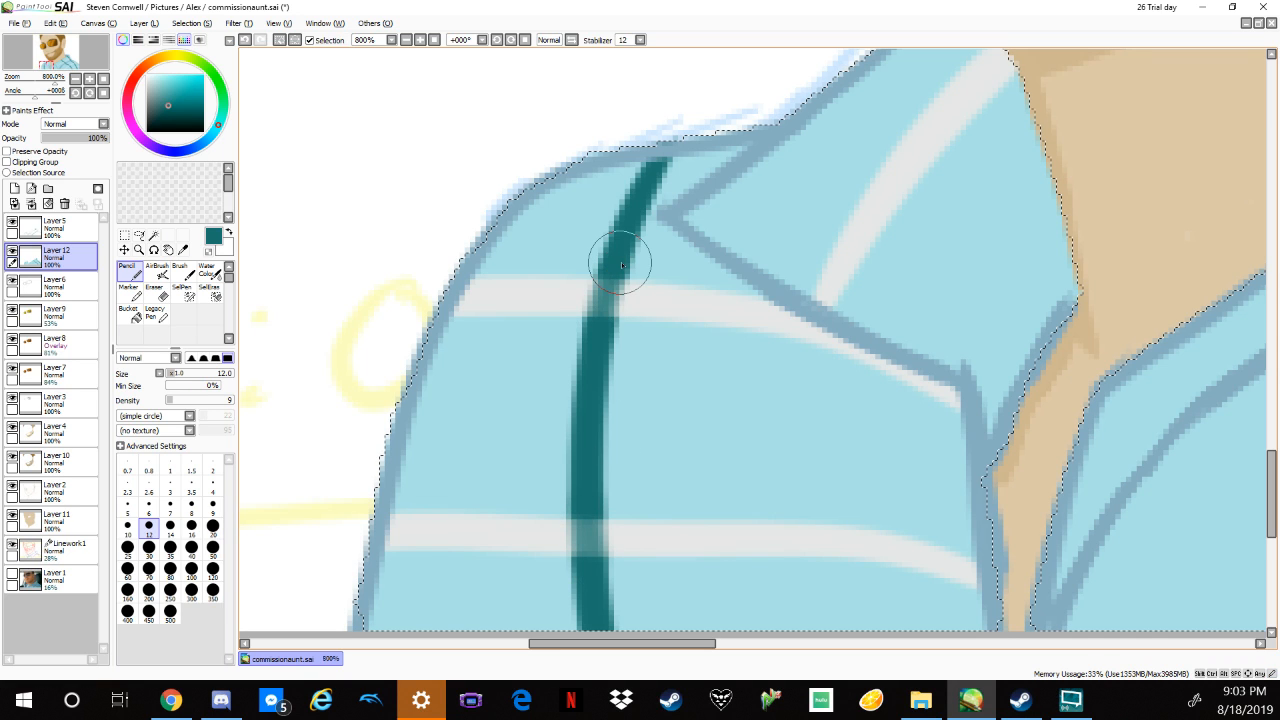
{"action": "key", "text": "ctrl+z"}
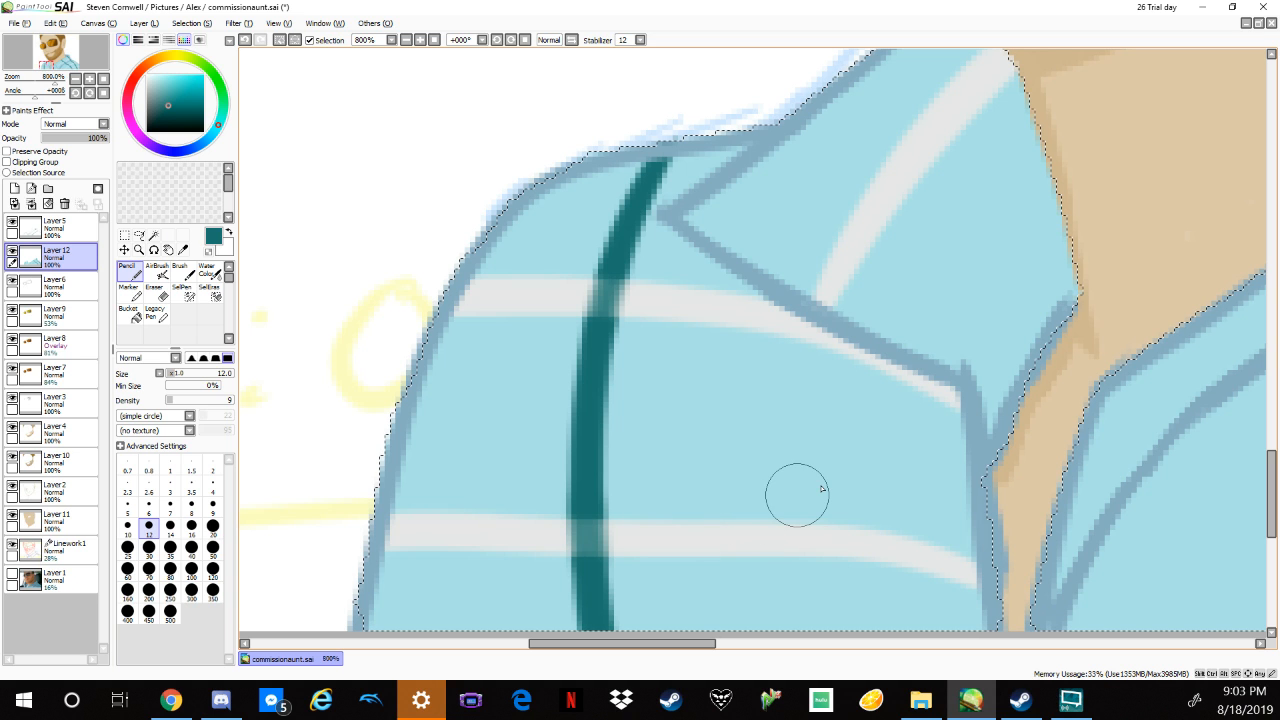
Paint faint teal over the light grey stripe at both teal crossings on the near collar.
{"action": "mouse_move", "coordinate": [1043, 457]}
{"action": "left_mouse_down"}
{"action": "mouse_move", "coordinate": [530, 426]}
{"action": "mouse_move", "coordinate": [465, 450]}
{"action": "left_mouse_up"}
{"action": "left_click_drag", "start_coordinate": [1080, 451], "coordinate": [711, 417]}
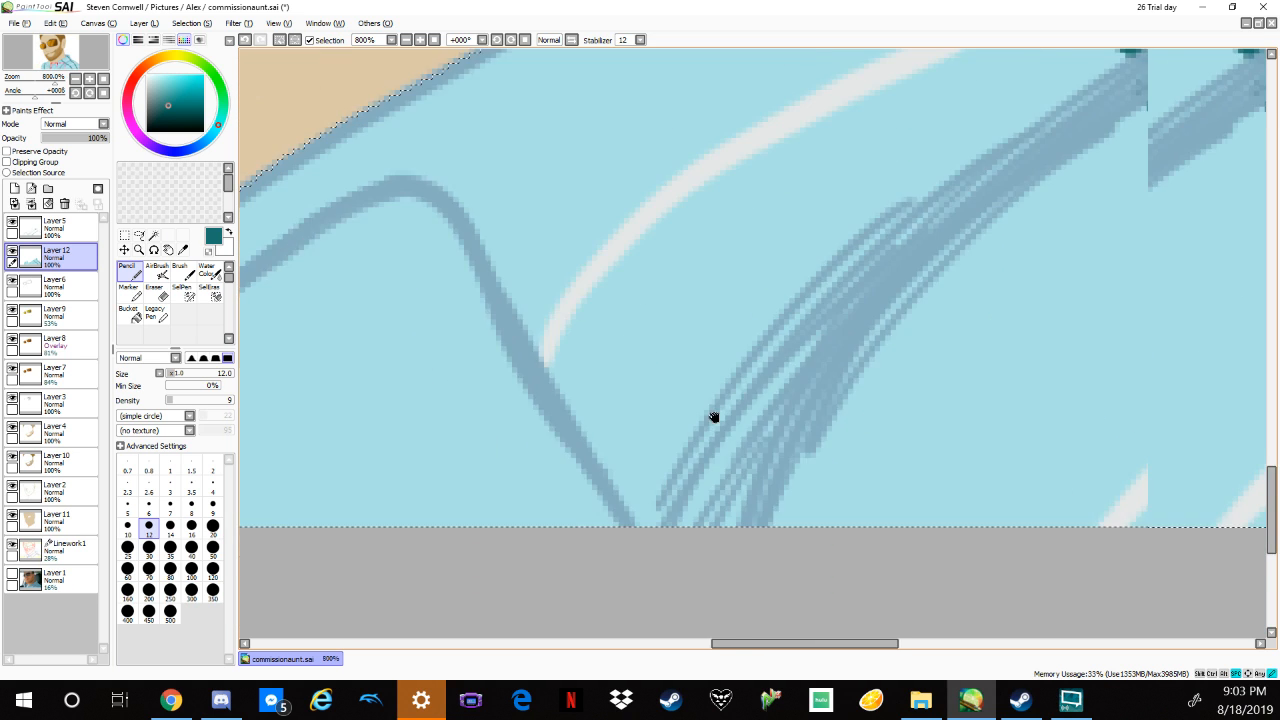
{"action": "left_click_drag", "start_coordinate": [1049, 323], "coordinate": [698, 571]}
{"action": "mouse_move", "coordinate": [673, 243]}
{"action": "left_mouse_down"}
{"action": "mouse_move", "coordinate": [553, 343]}
{"action": "mouse_move", "coordinate": [486, 300]}
{"action": "mouse_move", "coordinate": [476, 270]}
{"action": "mouse_move", "coordinate": [522, 308]}
{"action": "mouse_move", "coordinate": [478, 283]}
{"action": "left_mouse_up"}
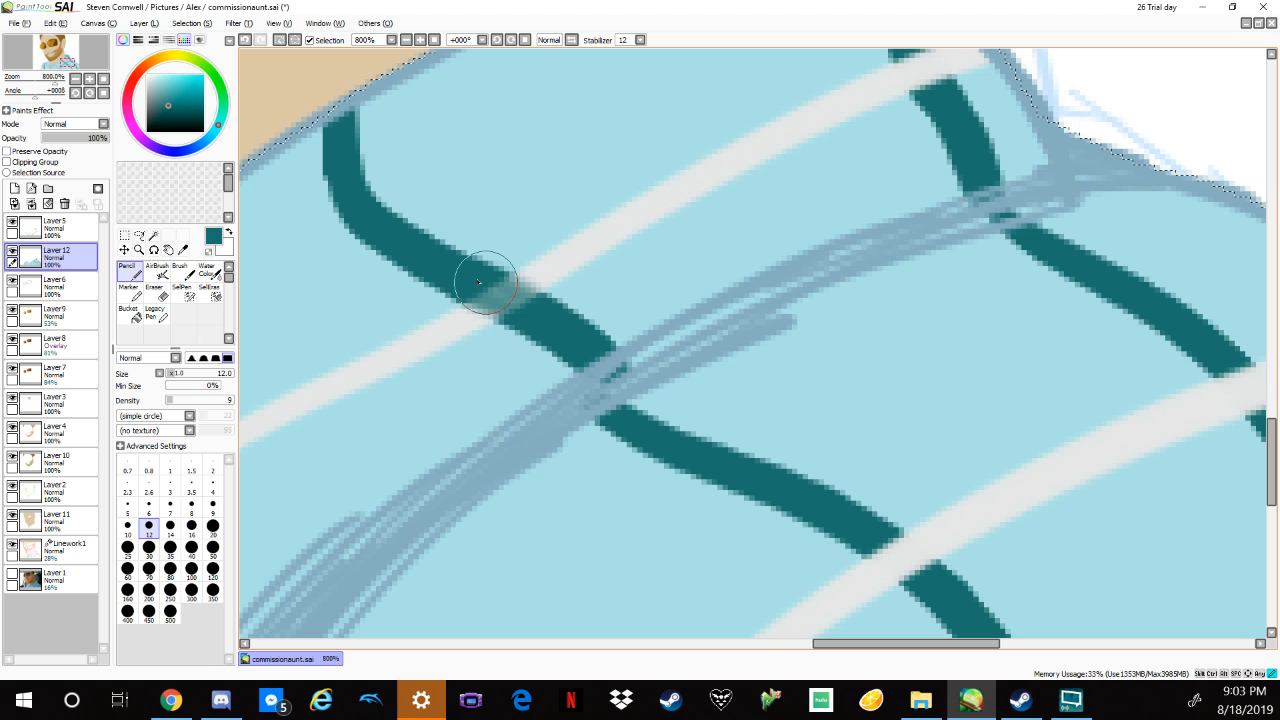
{"action": "left_click_drag", "start_coordinate": [1004, 344], "coordinate": [827, 503]}
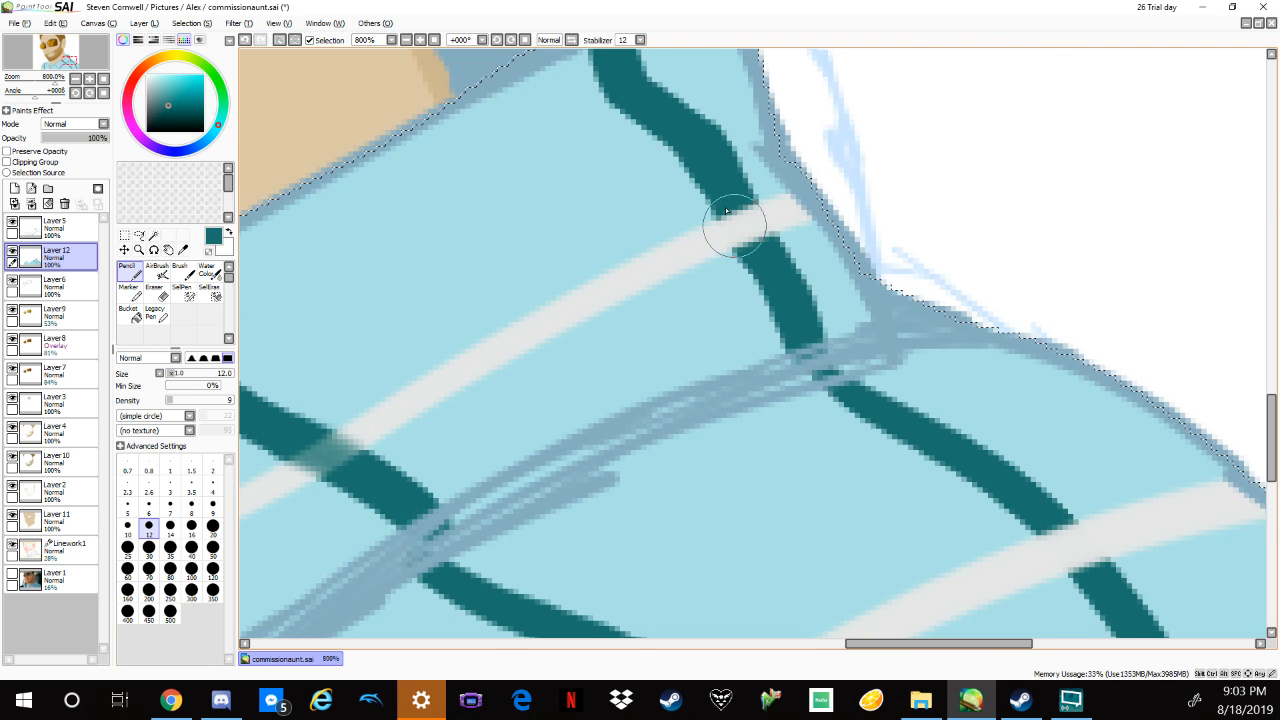
{"action": "mouse_move", "coordinate": [738, 240]}
{"action": "left_mouse_down"}
{"action": "mouse_move", "coordinate": [730, 219]}
{"action": "mouse_move", "coordinate": [765, 245]}
{"action": "mouse_move", "coordinate": [740, 200]}
{"action": "mouse_move", "coordinate": [749, 257]}
{"action": "mouse_move", "coordinate": [765, 266]}
{"action": "left_mouse_up"}
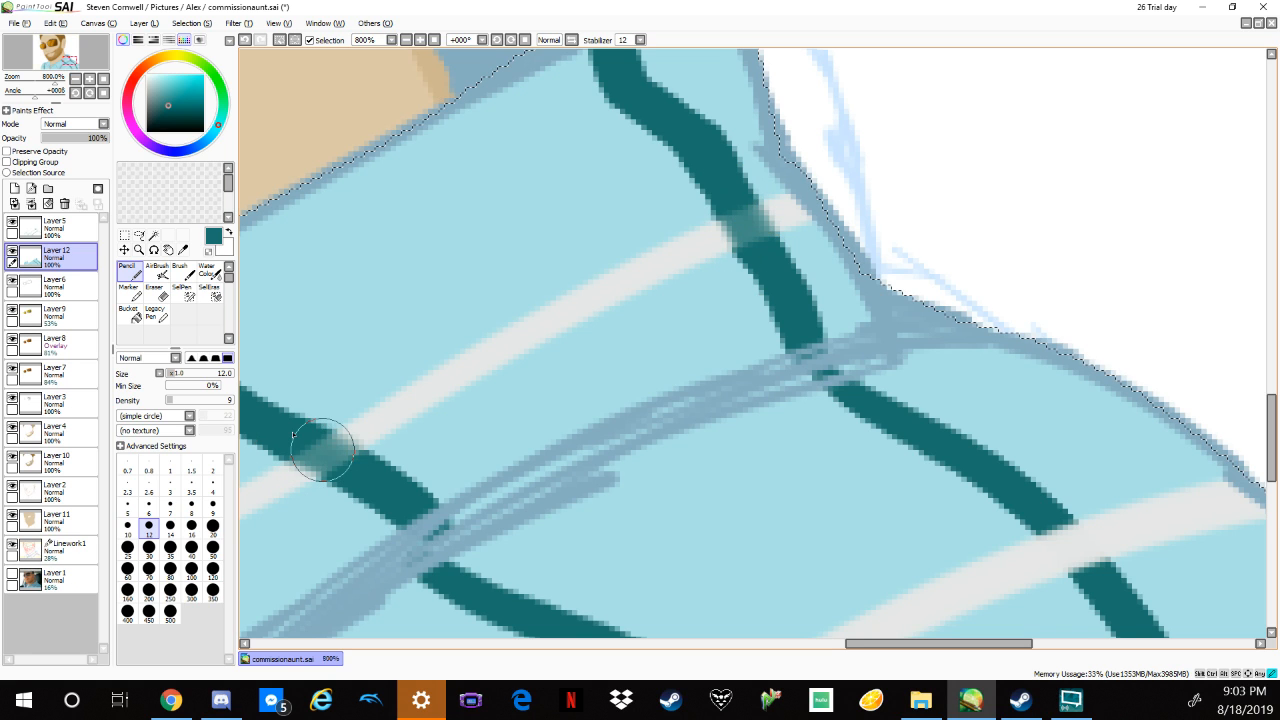
Paint faint teal over the four crossings of grey and teal stripes on the near shoulder.
{"action": "left_click_drag", "start_coordinate": [1071, 514], "coordinate": [653, 283]}
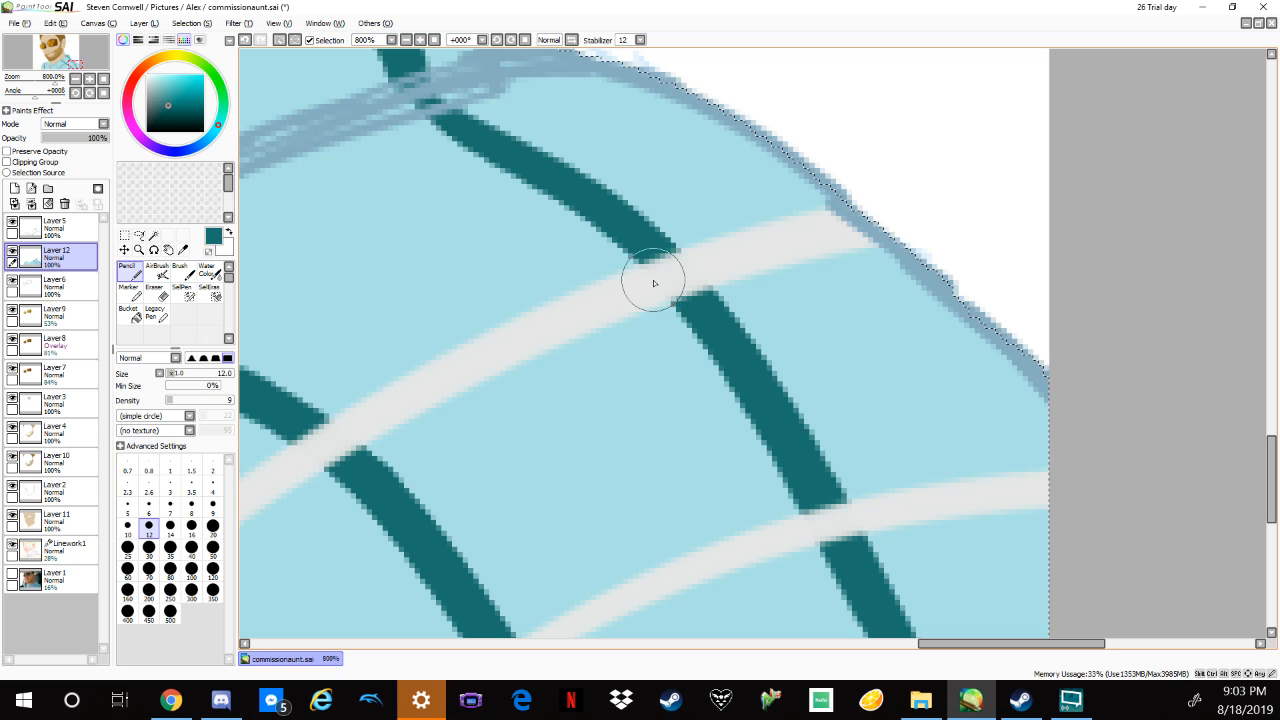
{"action": "mouse_move", "coordinate": [654, 283]}
{"action": "left_mouse_down"}
{"action": "mouse_move", "coordinate": [684, 301]}
{"action": "mouse_move", "coordinate": [636, 250]}
{"action": "mouse_move", "coordinate": [699, 304]}
{"action": "mouse_move", "coordinate": [703, 286]}
{"action": "mouse_move", "coordinate": [658, 254]}
{"action": "mouse_move", "coordinate": [677, 301]}
{"action": "left_mouse_up"}
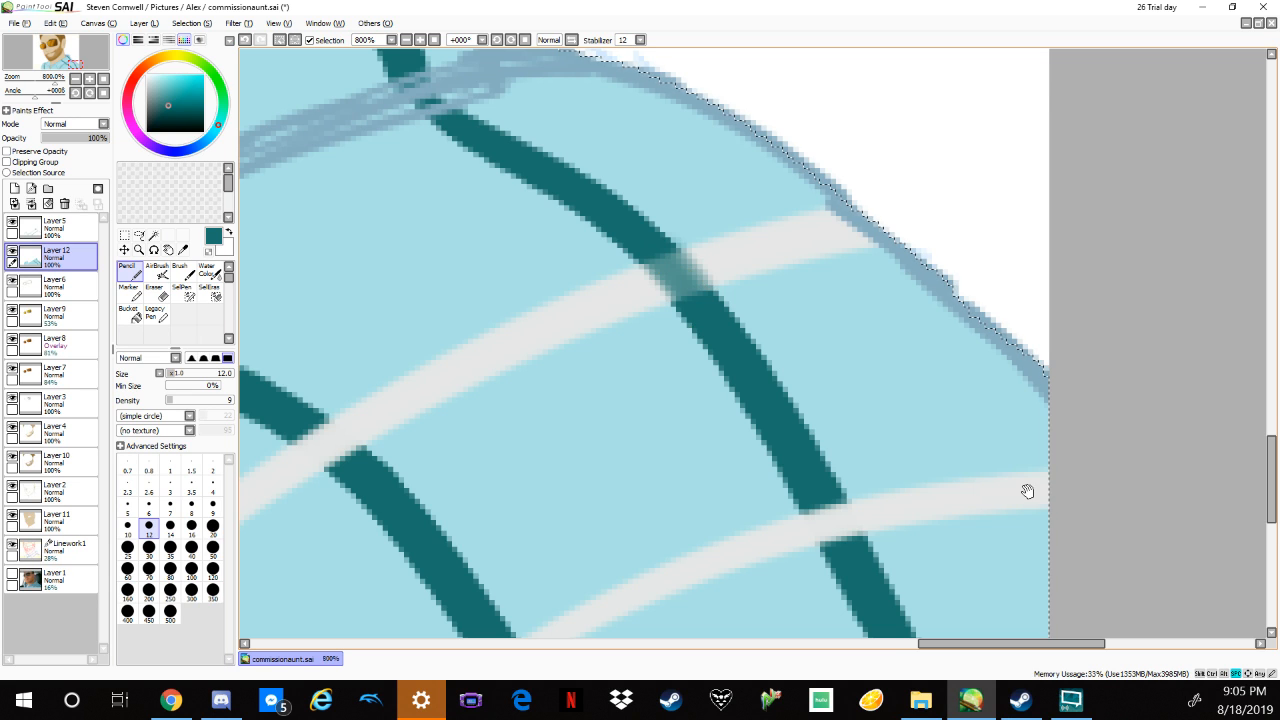
{"action": "left_click_drag", "start_coordinate": [1034, 491], "coordinate": [1170, 436]}
{"action": "mouse_move", "coordinate": [777, 197]}
{"action": "left_mouse_down"}
{"action": "mouse_move", "coordinate": [814, 229]}
{"action": "mouse_move", "coordinate": [829, 214]}
{"action": "mouse_move", "coordinate": [979, 460]}
{"action": "left_mouse_up"}
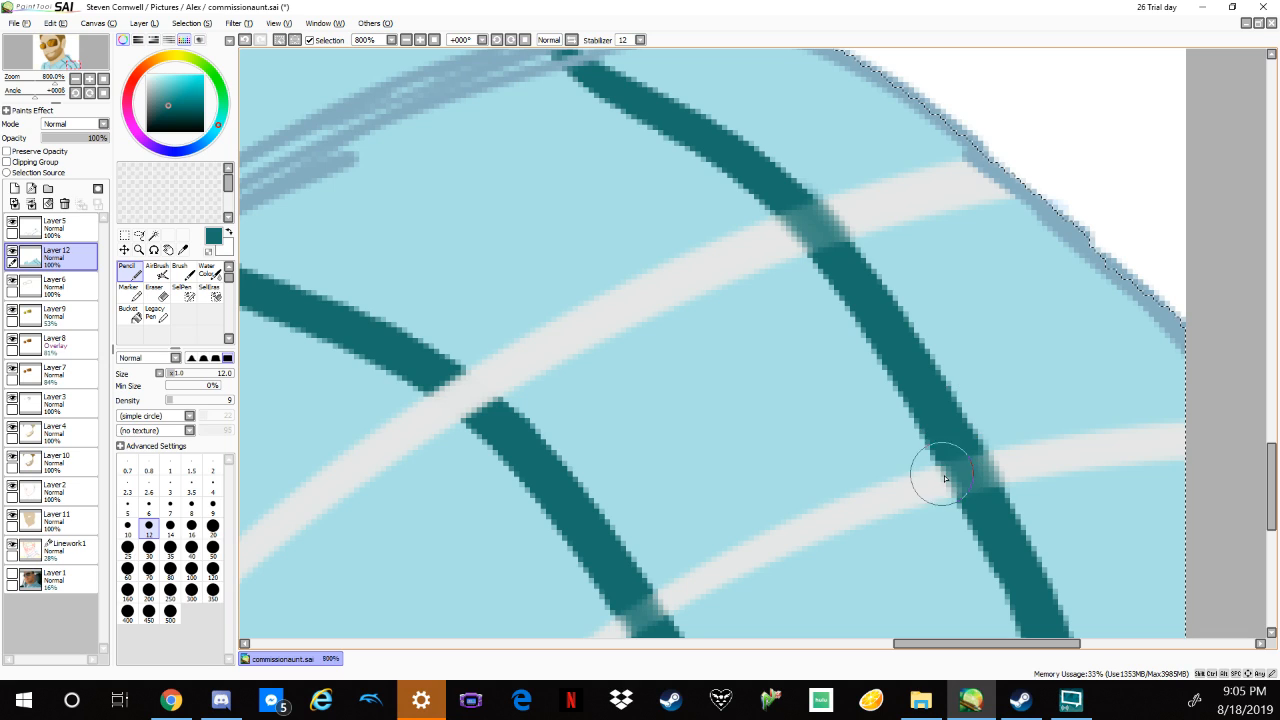
{"action": "left_click_drag", "start_coordinate": [652, 571], "coordinate": [636, 537]}
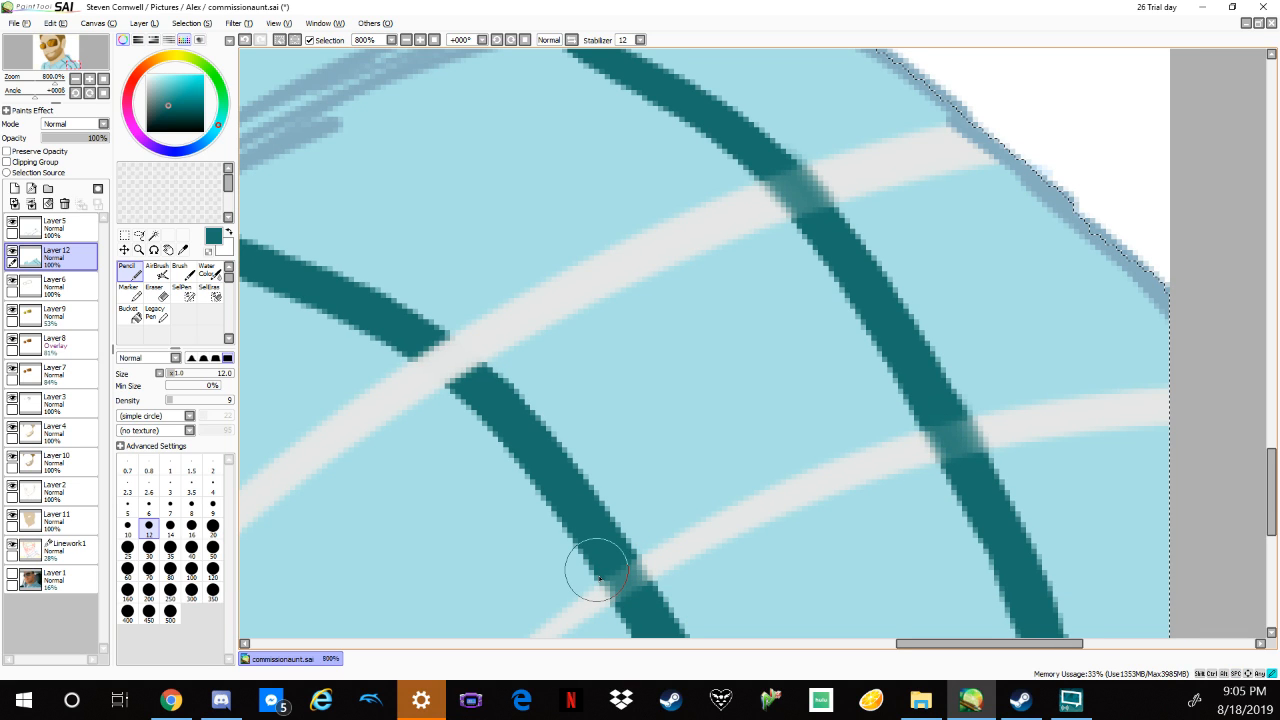
{"action": "mouse_move", "coordinate": [462, 392]}
{"action": "left_mouse_down"}
{"action": "mouse_move", "coordinate": [396, 331]}
{"action": "mouse_move", "coordinate": [455, 380]}
{"action": "mouse_move", "coordinate": [481, 379]}
{"action": "mouse_move", "coordinate": [470, 356]}
{"action": "mouse_move", "coordinate": [508, 382]}
{"action": "mouse_move", "coordinate": [418, 339]}
{"action": "mouse_move", "coordinate": [426, 352]}
{"action": "left_mouse_up"}
Add a new layer directly above Layer 11 and set the drawing color to black.
{"action": "scroll", "coordinate": [810, 340], "scroll_direction": "down", "scroll_amount": 1}
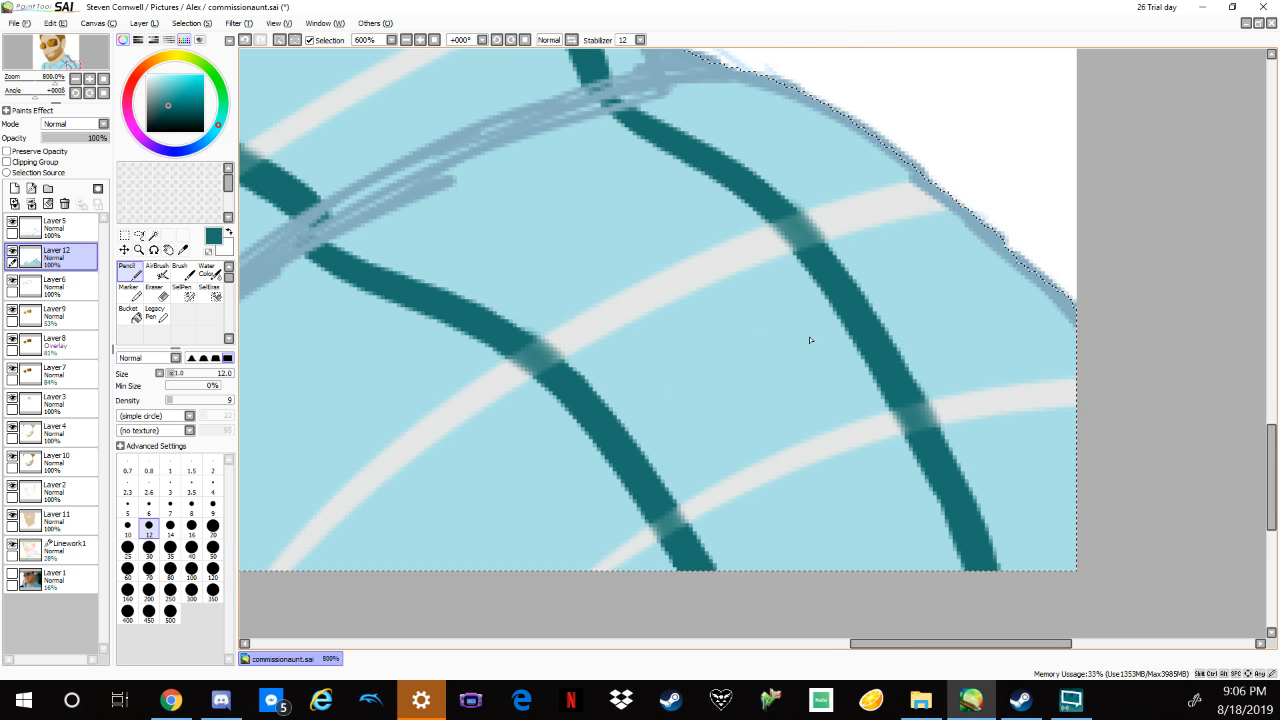
{"action": "scroll", "coordinate": [810, 340], "scroll_direction": "down", "scroll_amount": 2}
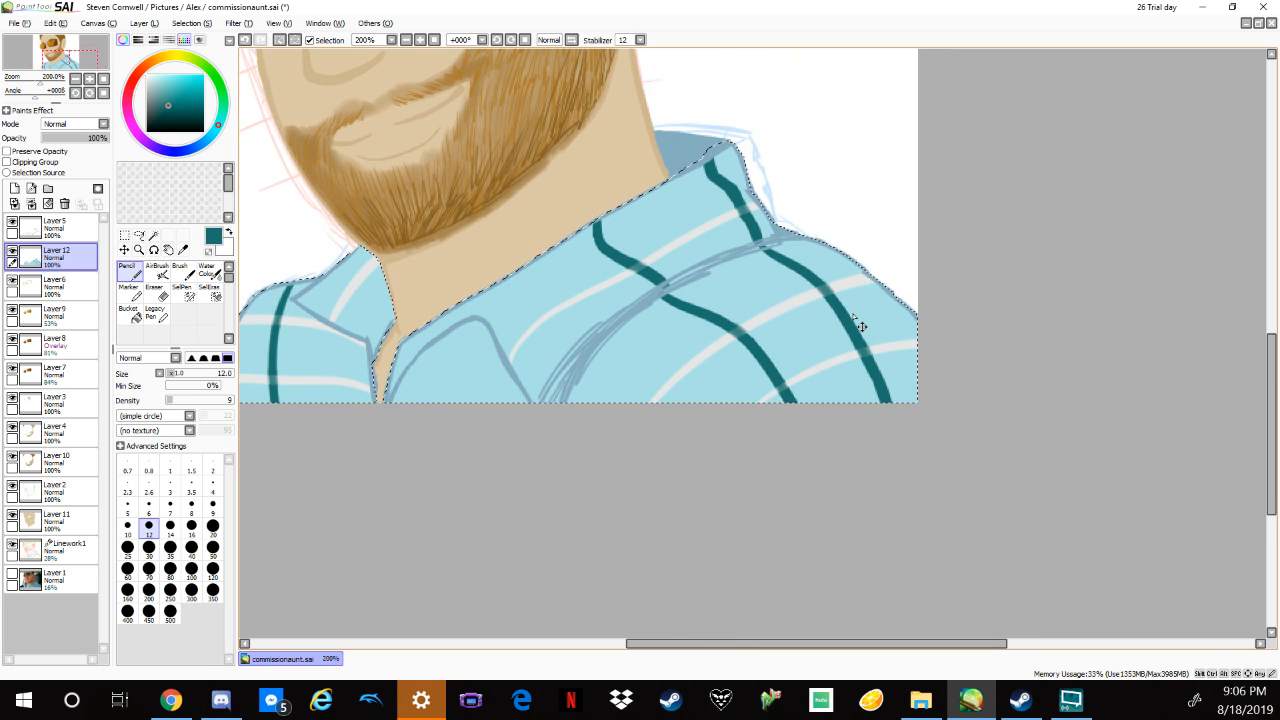
{"action": "scroll", "coordinate": [861, 326], "scroll_direction": "down", "scroll_amount": 1}
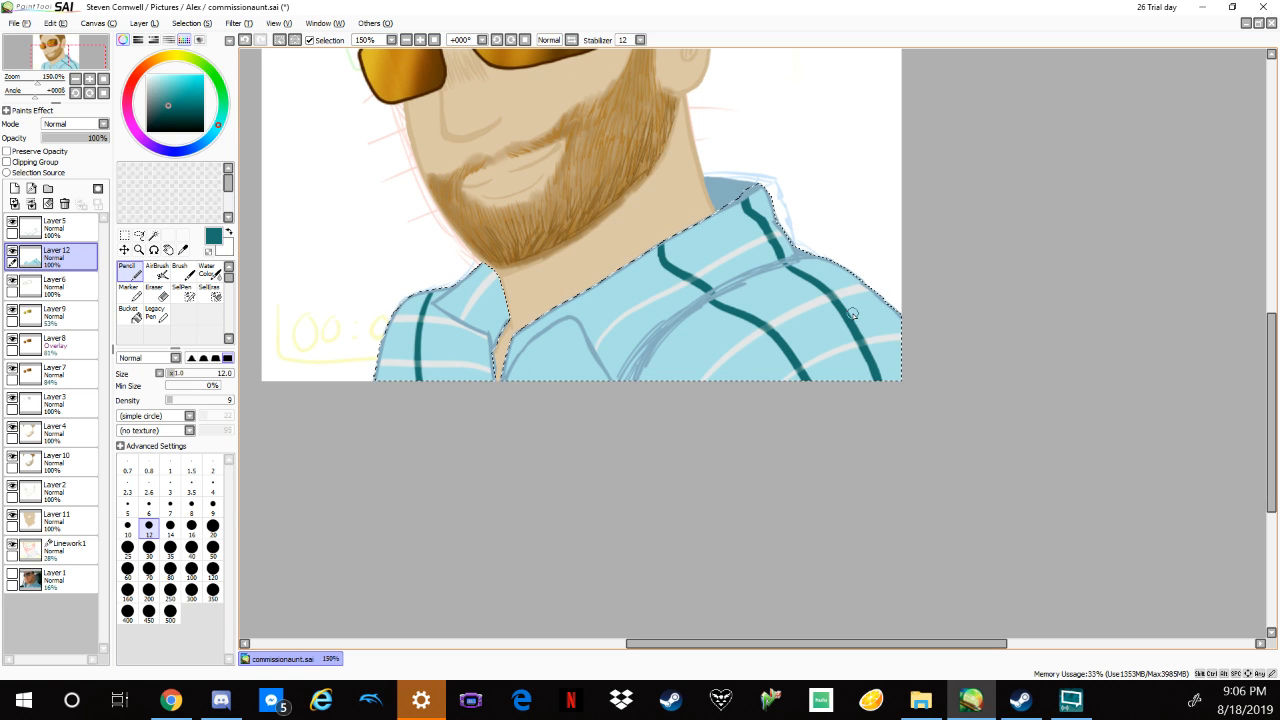
{"action": "left_click_drag", "start_coordinate": [1058, 256], "coordinate": [1108, 407]}
{"action": "left_click_drag", "start_coordinate": [1054, 337], "coordinate": [1121, 396]}
{"action": "left_click", "coordinate": [95, 519]}
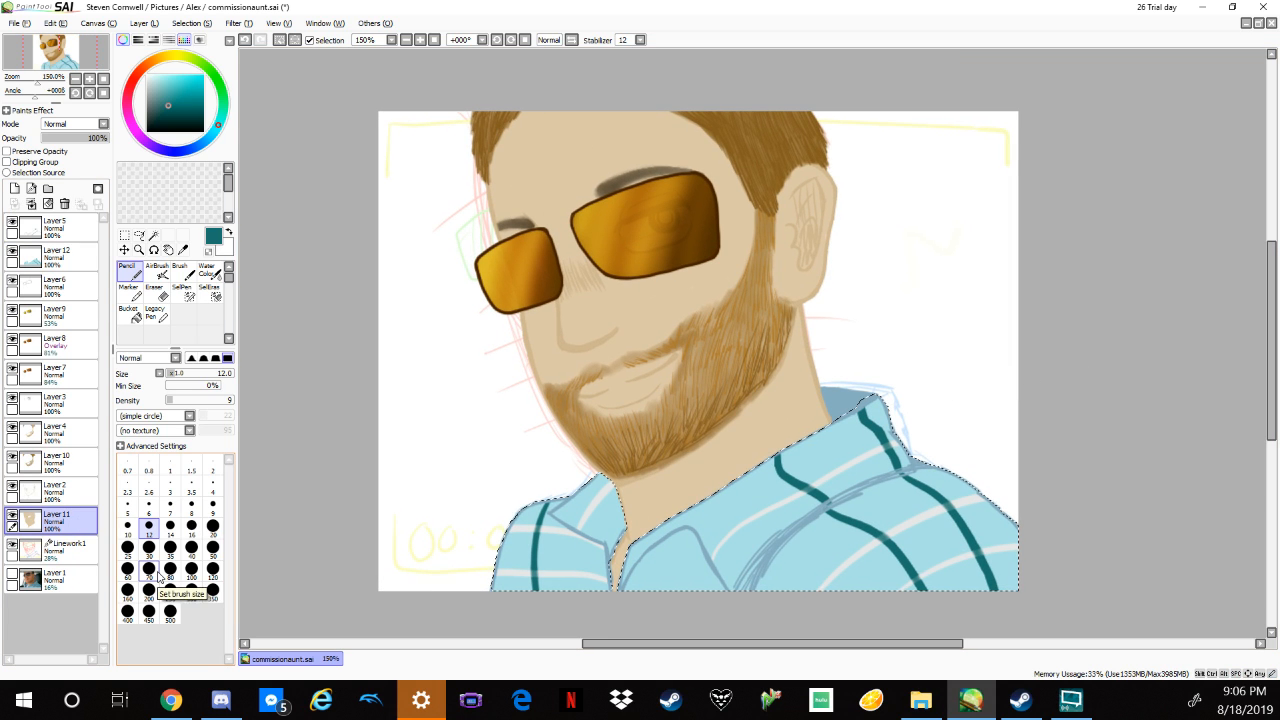
{"action": "left_click", "coordinate": [15, 188]}
{"action": "left_click", "coordinate": [157, 122]}
{"action": "left_click", "coordinate": [147, 131]}
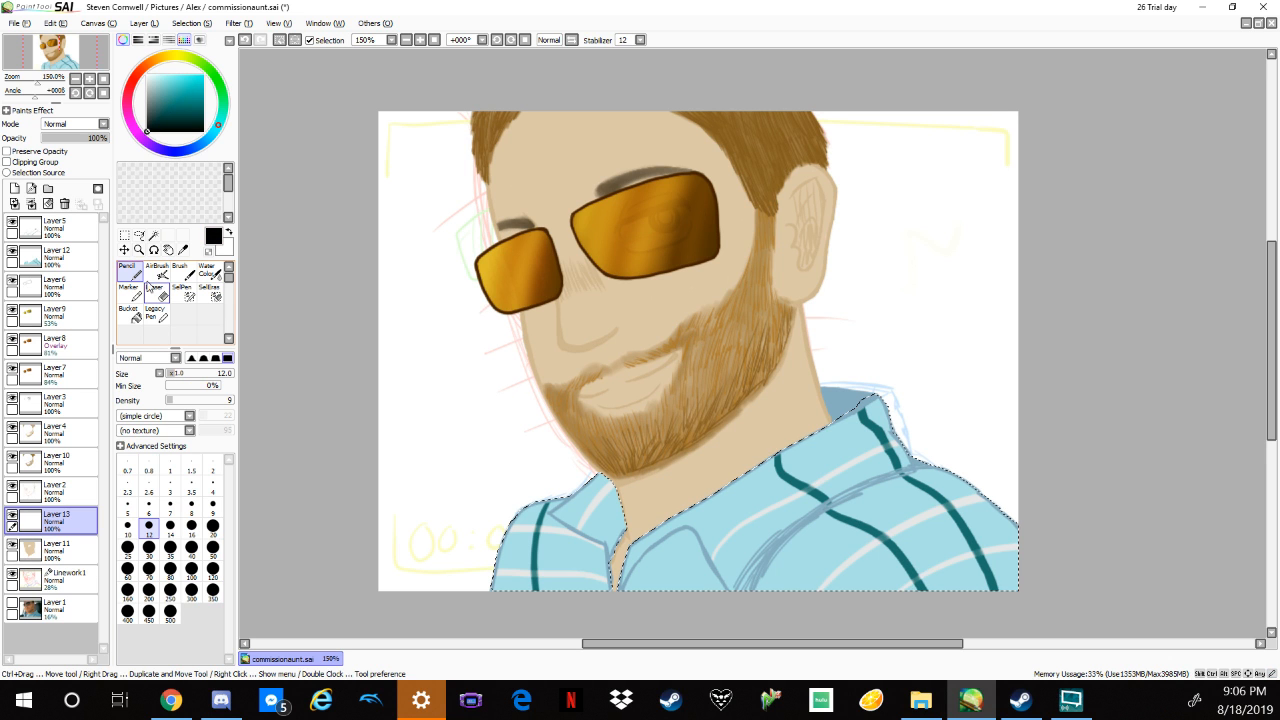
Set the Pencil density to 100 and clear the selection around the shirt.
{"action": "scroll", "coordinate": [858, 398], "scroll_direction": "up", "scroll_amount": 3}
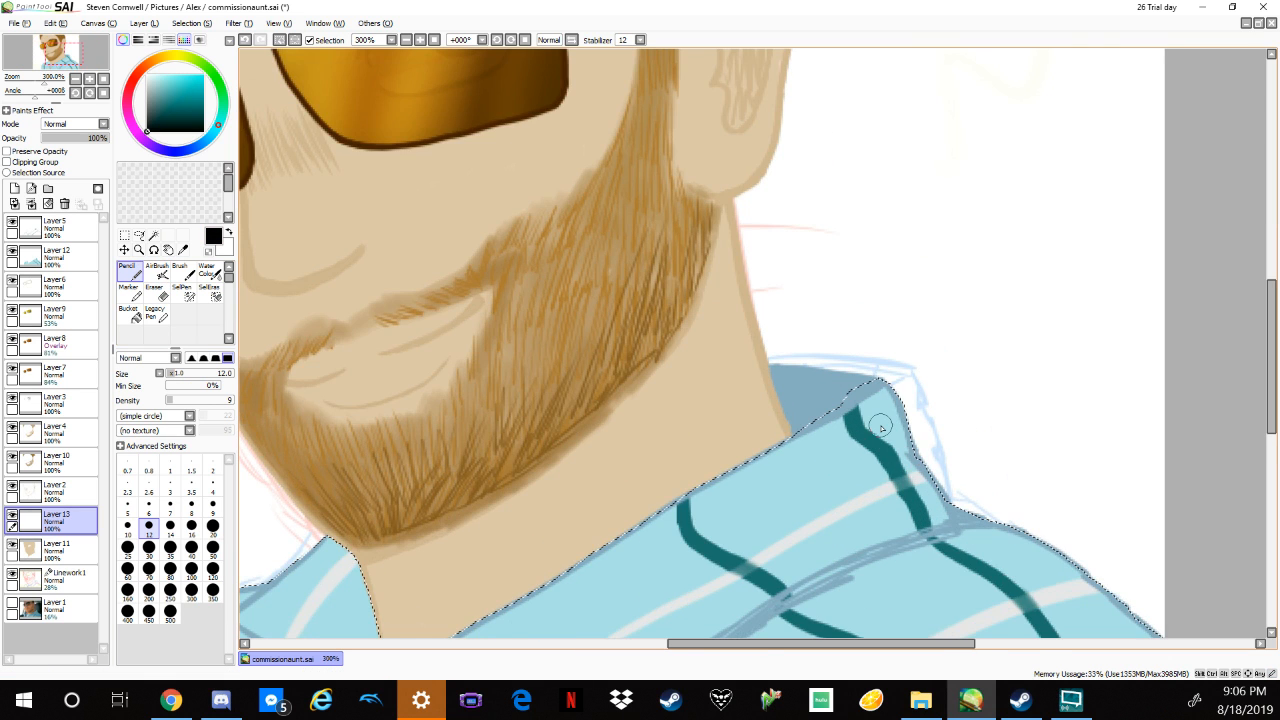
{"action": "scroll", "coordinate": [881, 428], "scroll_direction": "up", "scroll_amount": 2}
{"action": "scroll", "coordinate": [1054, 274], "scroll_direction": "up", "scroll_amount": 2}
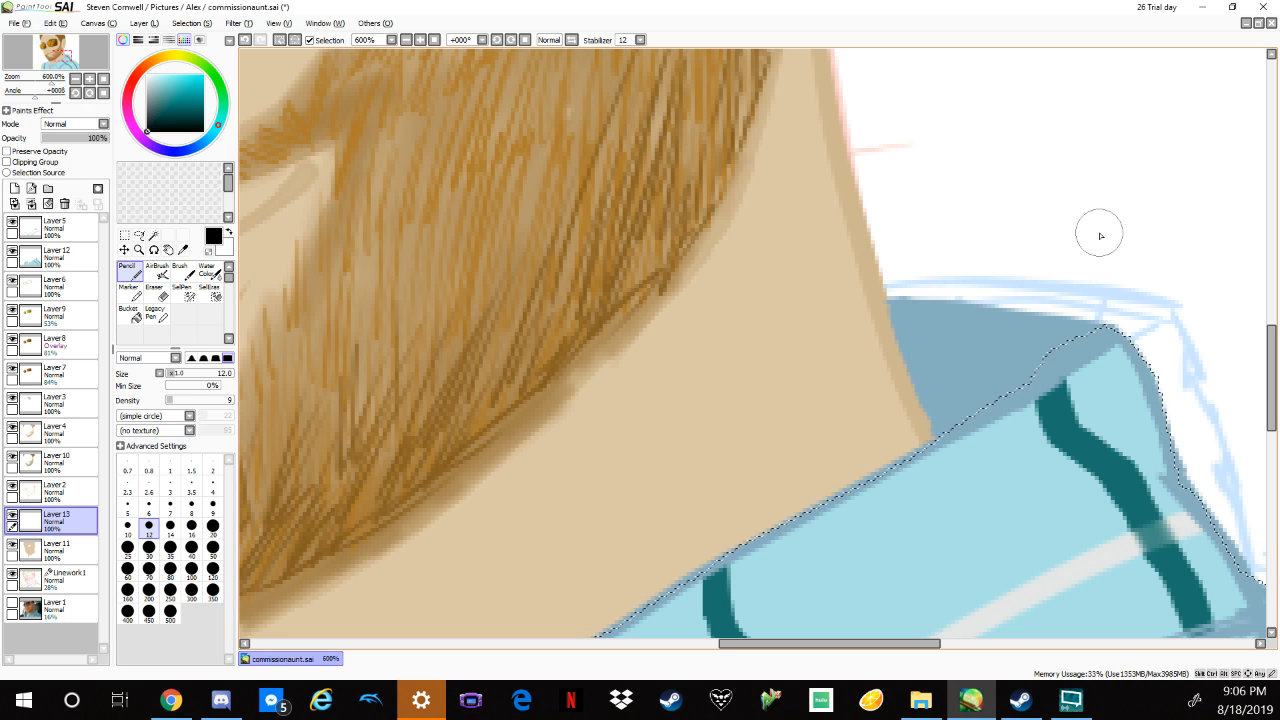
{"action": "scroll", "coordinate": [1000, 310], "scroll_direction": "up", "scroll_amount": 5}
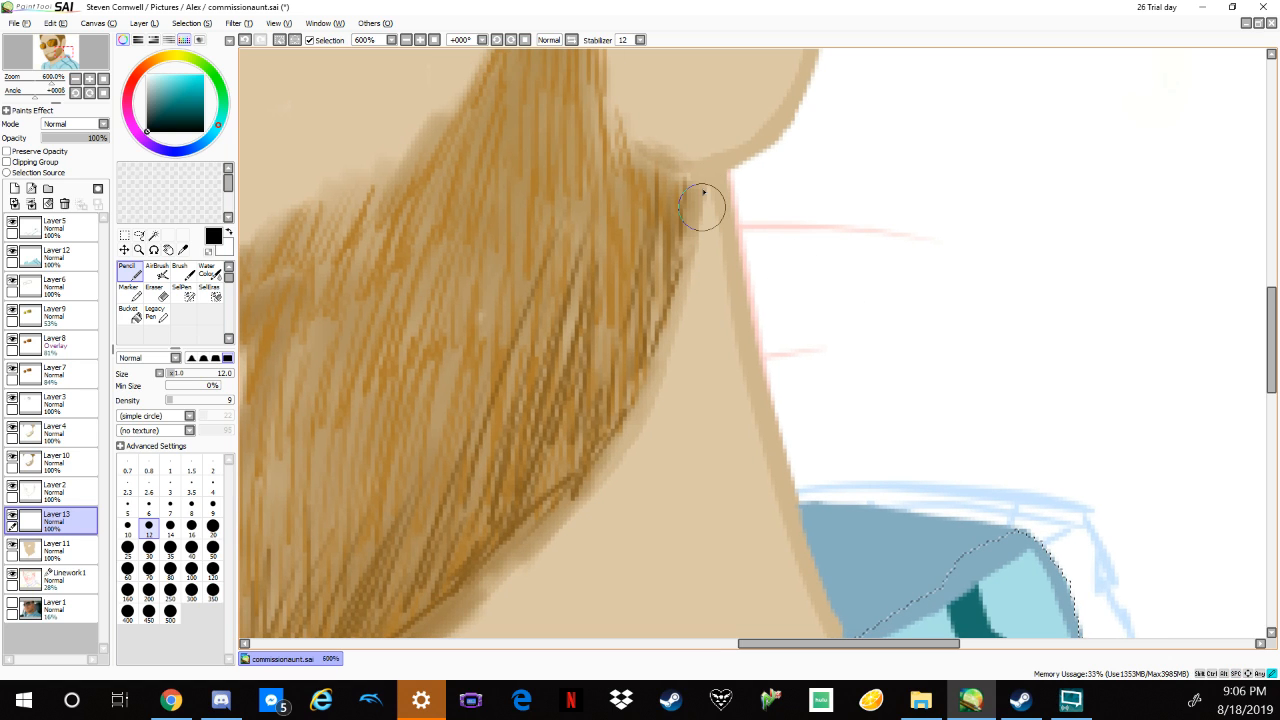
{"action": "left_click_drag", "start_coordinate": [208, 401], "coordinate": [252, 400]}
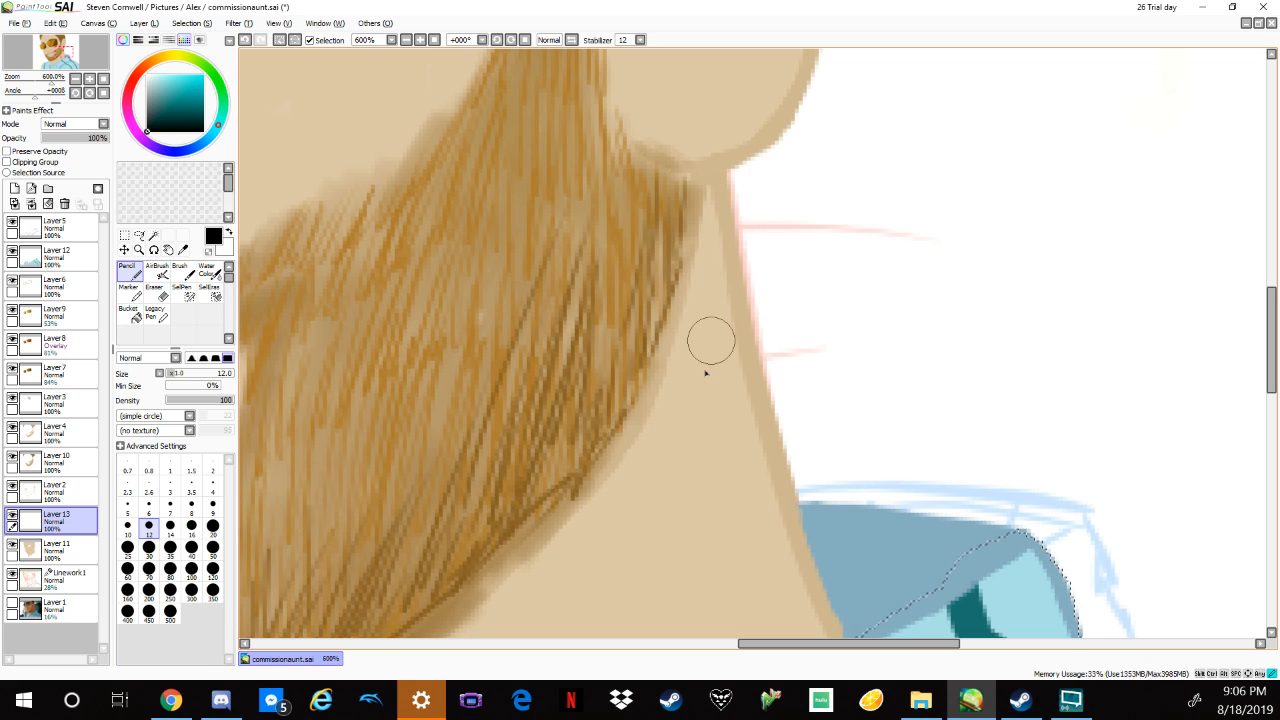
{"action": "scroll", "coordinate": [1048, 248], "scroll_direction": "down", "scroll_amount": 1}
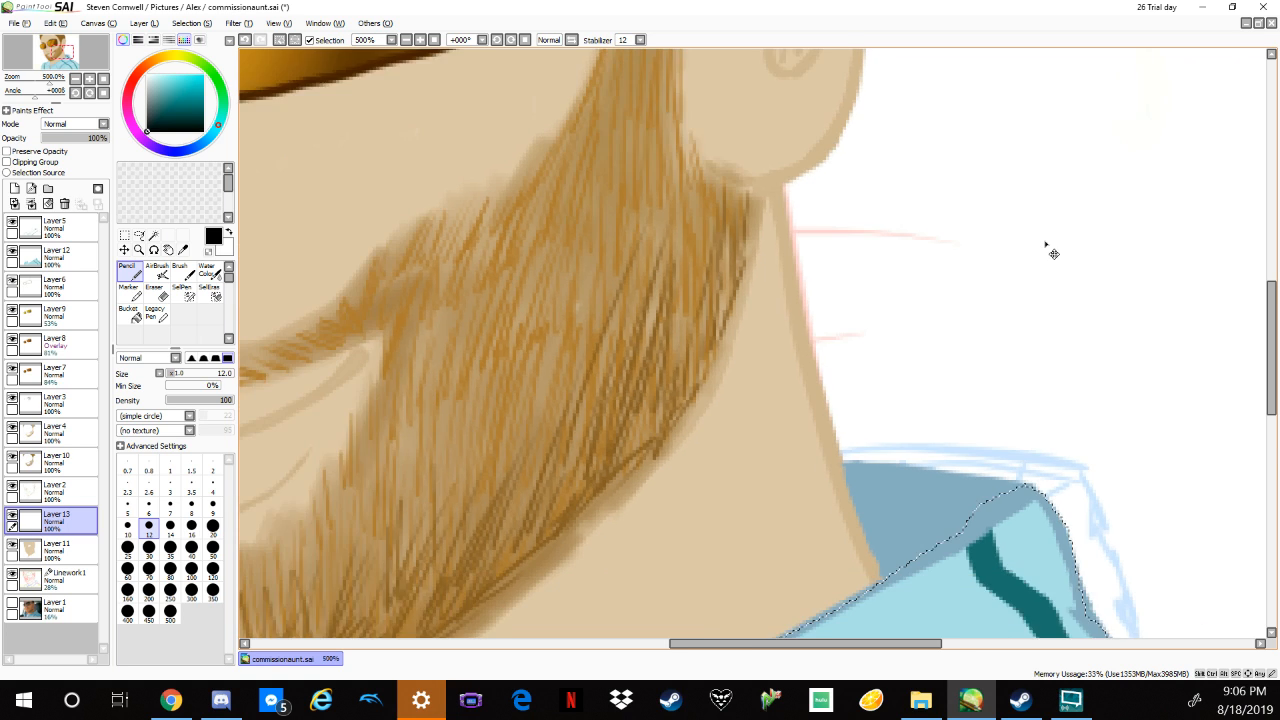
{"action": "scroll", "coordinate": [1053, 254], "scroll_direction": "down", "scroll_amount": 4}
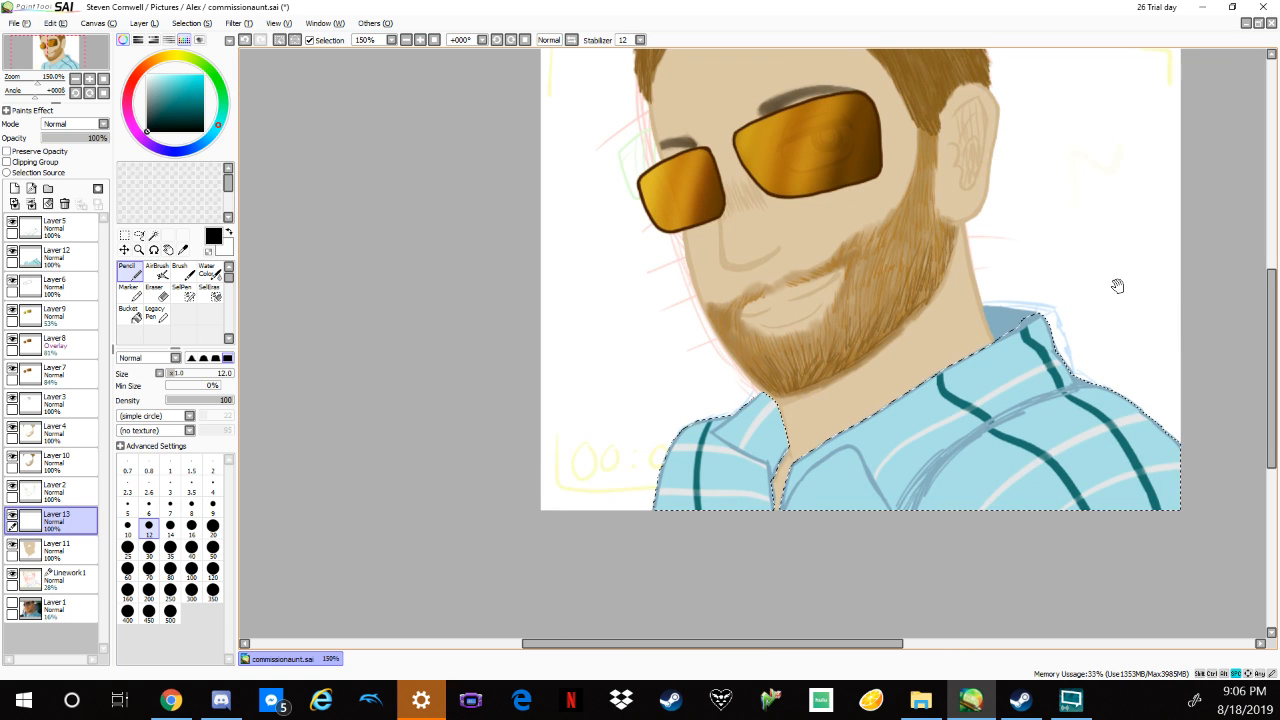
{"action": "left_click_drag", "start_coordinate": [1120, 277], "coordinate": [971, 337]}
{"action": "key", "text": "ctrl"}
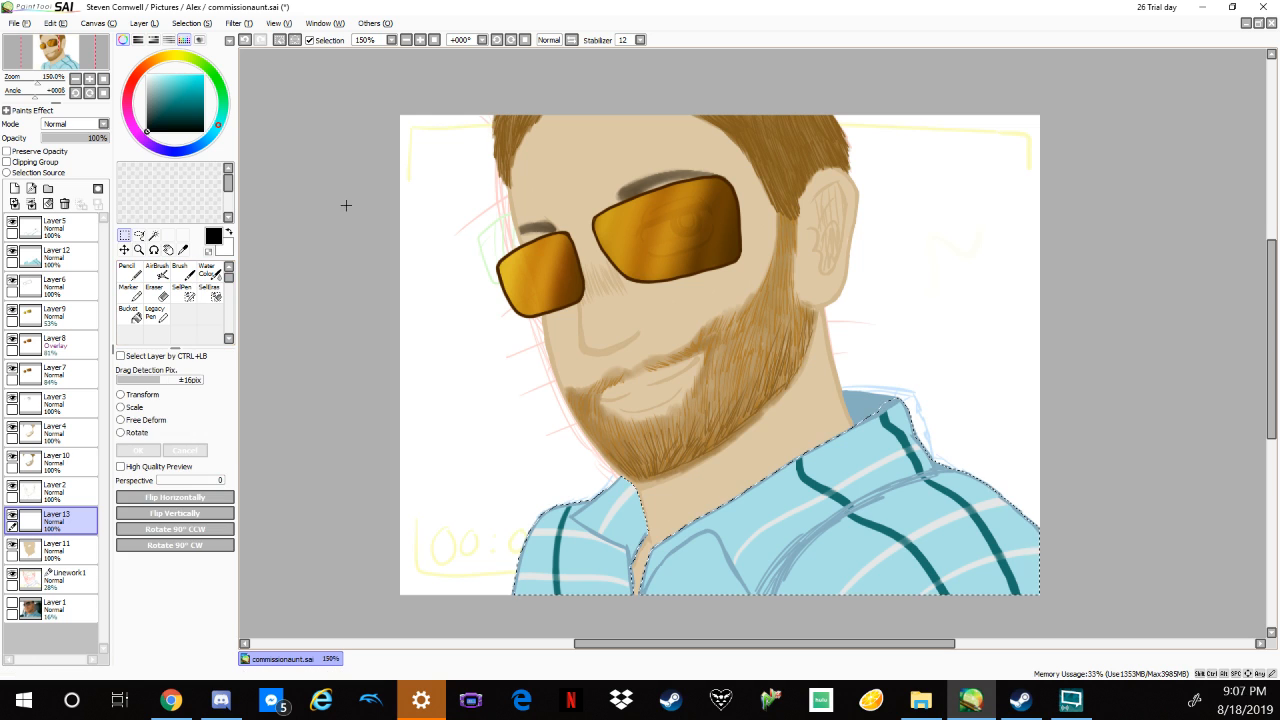
{"action": "key", "text": "ctrl+d"}
{"action": "key", "text": "n"}
Draw a tapered black shadow shape down the back edge of the neck from just below the earlobe.
{"action": "scroll", "coordinate": [429, 238], "scroll_direction": "up", "scroll_amount": 4}
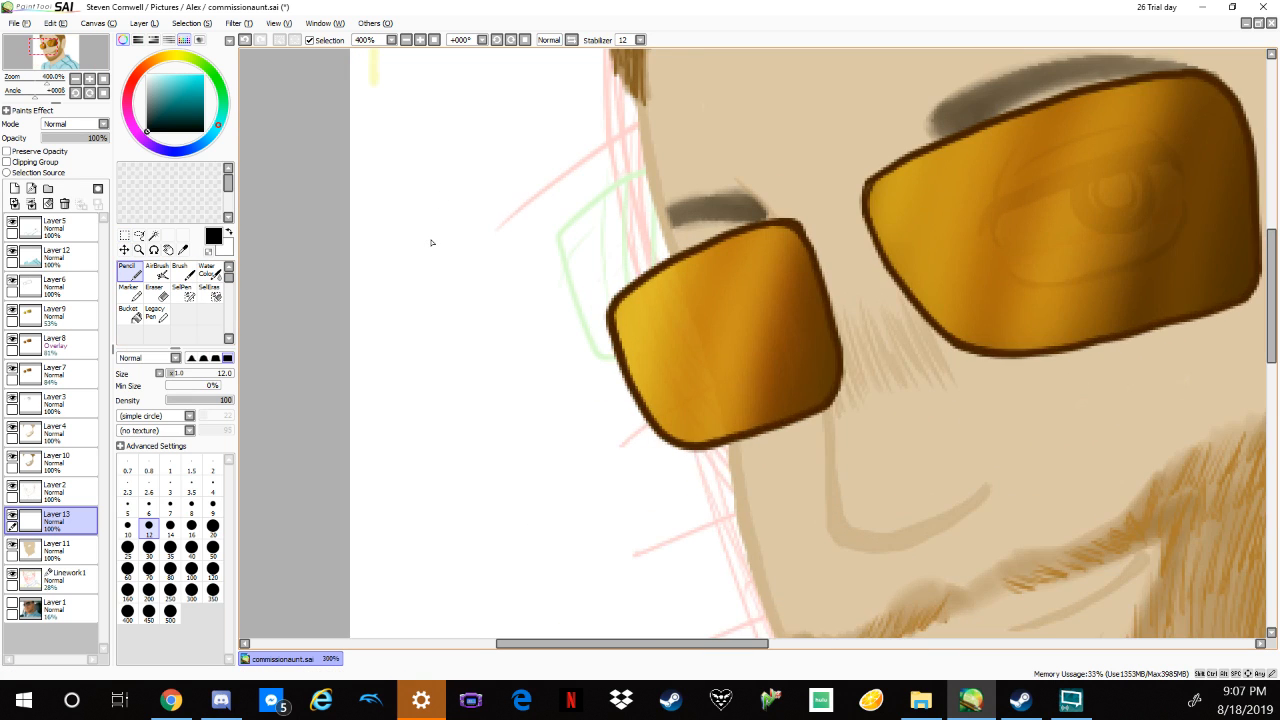
{"action": "left_click_drag", "start_coordinate": [1077, 431], "coordinate": [967, 411]}
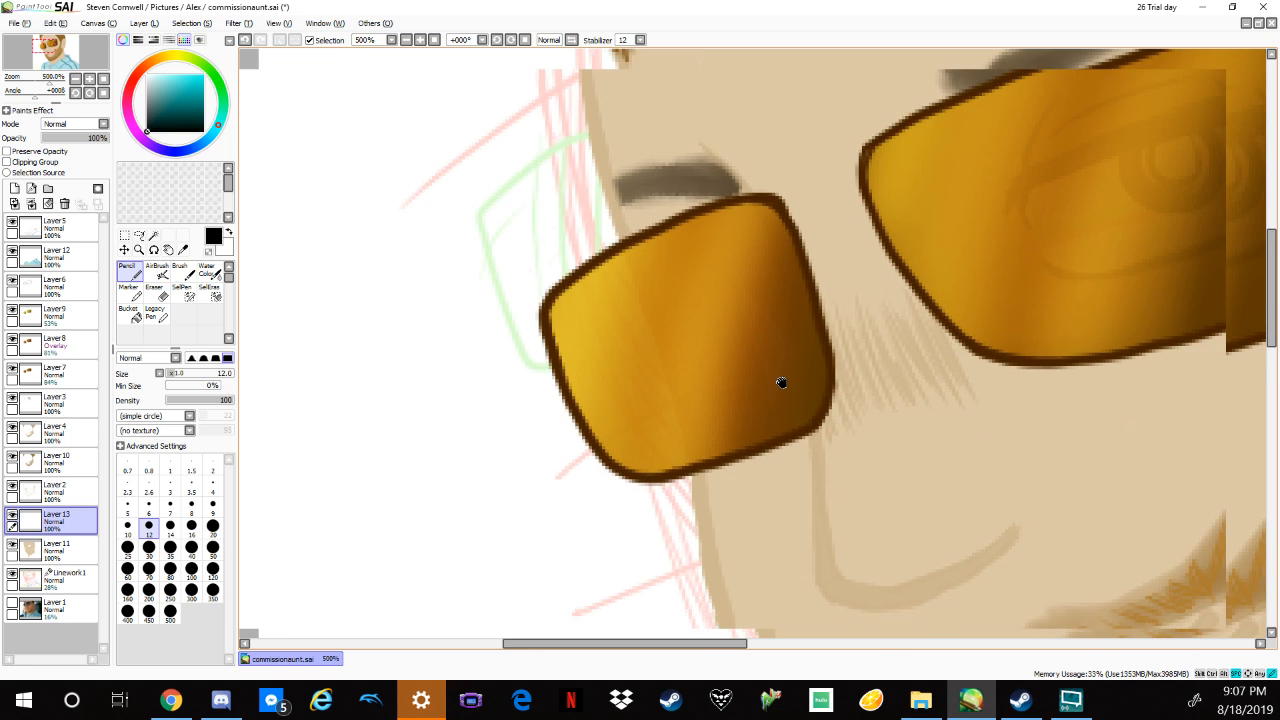
{"action": "left_click_drag", "start_coordinate": [782, 383], "coordinate": [560, 130]}
{"action": "mouse_move", "coordinate": [1011, 449]}
{"action": "left_mouse_down"}
{"action": "mouse_move", "coordinate": [767, 224]}
{"action": "mouse_move", "coordinate": [732, 132]}
{"action": "mouse_move", "coordinate": [789, 393]}
{"action": "left_mouse_up"}
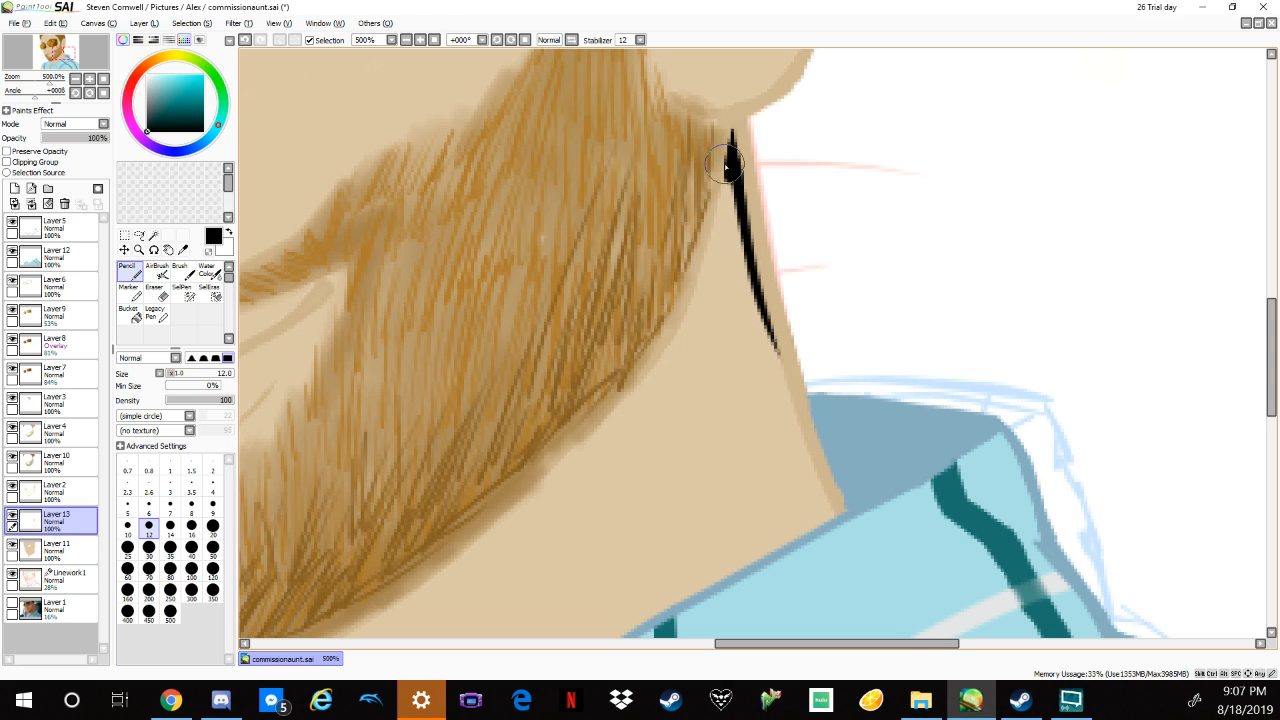
{"action": "mouse_move", "coordinate": [727, 168]}
{"action": "left_mouse_down"}
{"action": "mouse_move", "coordinate": [780, 360]}
{"action": "mouse_move", "coordinate": [815, 420]}
{"action": "left_mouse_up"}
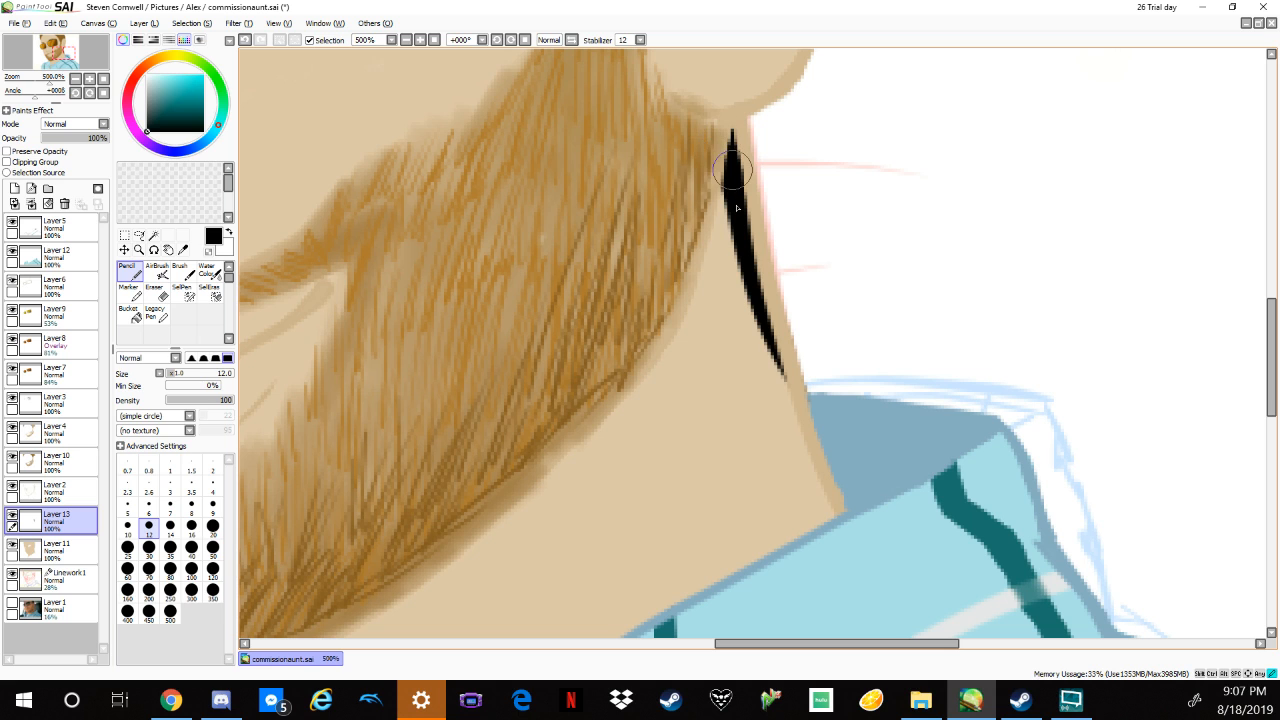
Draw a tapered black shadow down the back edge of the beard, branching from the top of the neck shadow.
{"action": "left_click_drag", "start_coordinate": [853, 422], "coordinate": [1066, 275]}
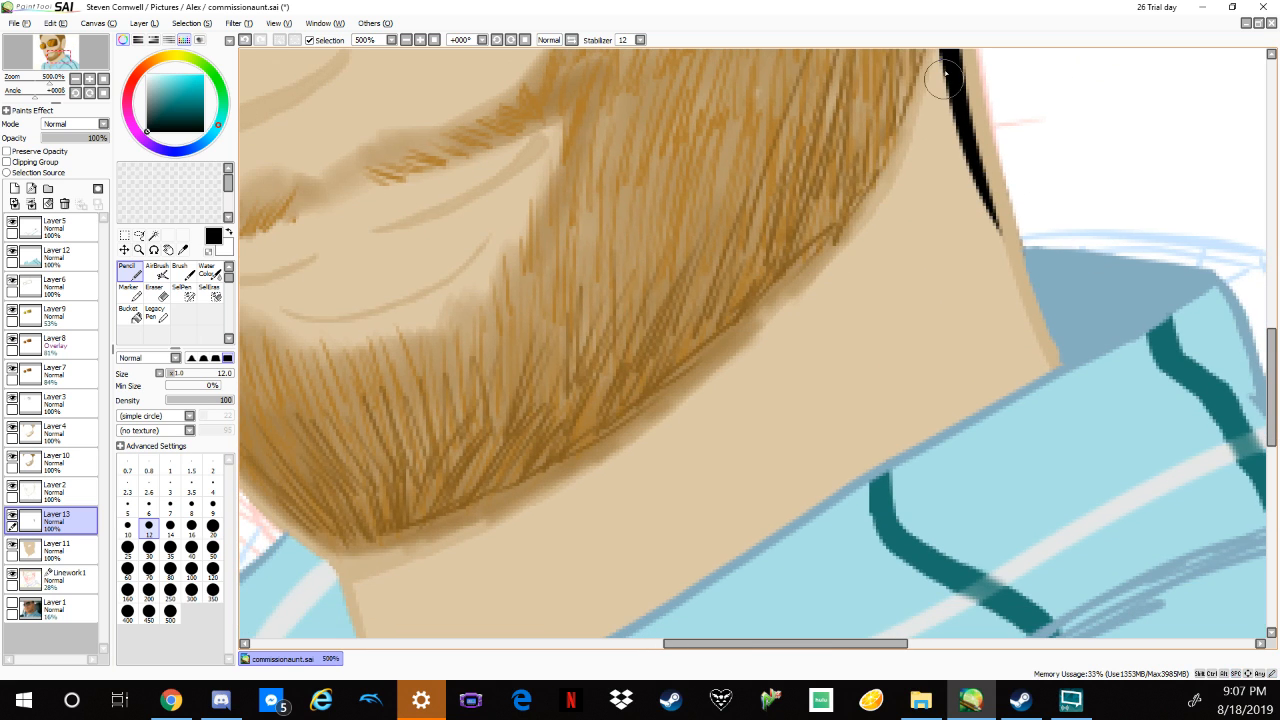
{"action": "left_click_drag", "start_coordinate": [1023, 89], "coordinate": [978, 173]}
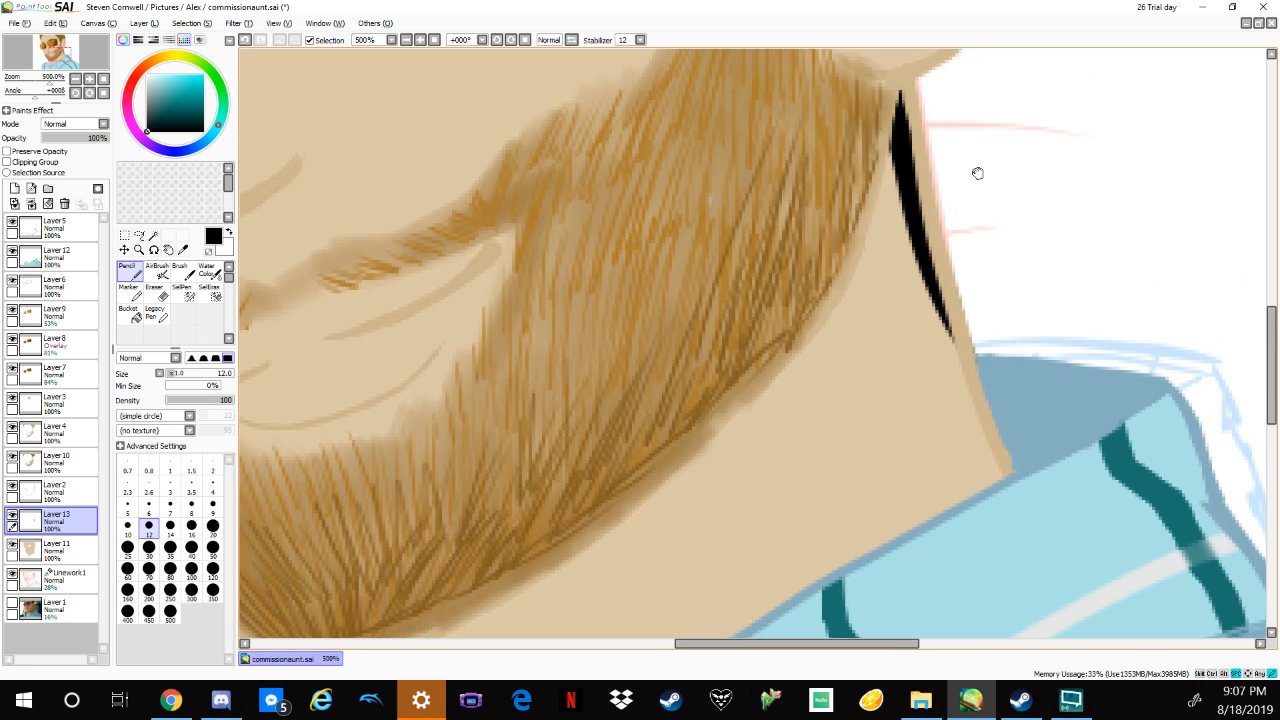
{"action": "left_click_drag", "start_coordinate": [898, 138], "coordinate": [858, 266]}
{"action": "left_click_drag", "start_coordinate": [893, 150], "coordinate": [861, 218]}
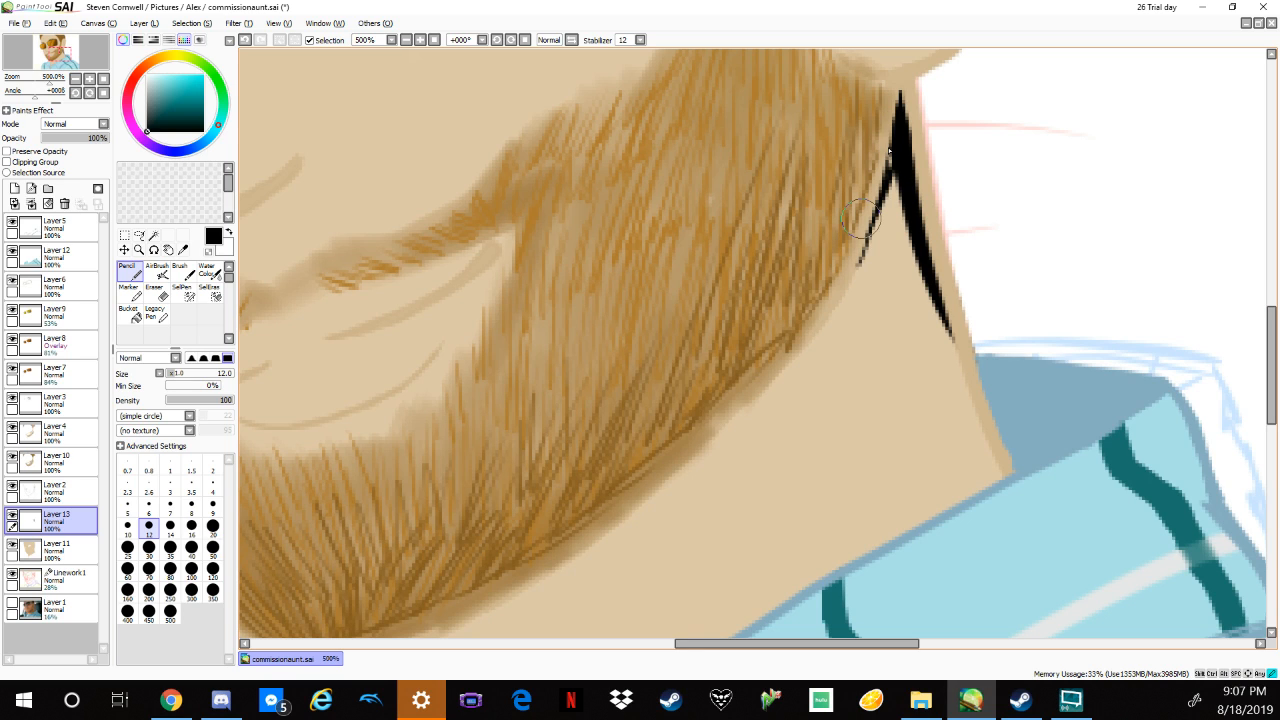
{"action": "left_click_drag", "start_coordinate": [893, 150], "coordinate": [830, 316]}
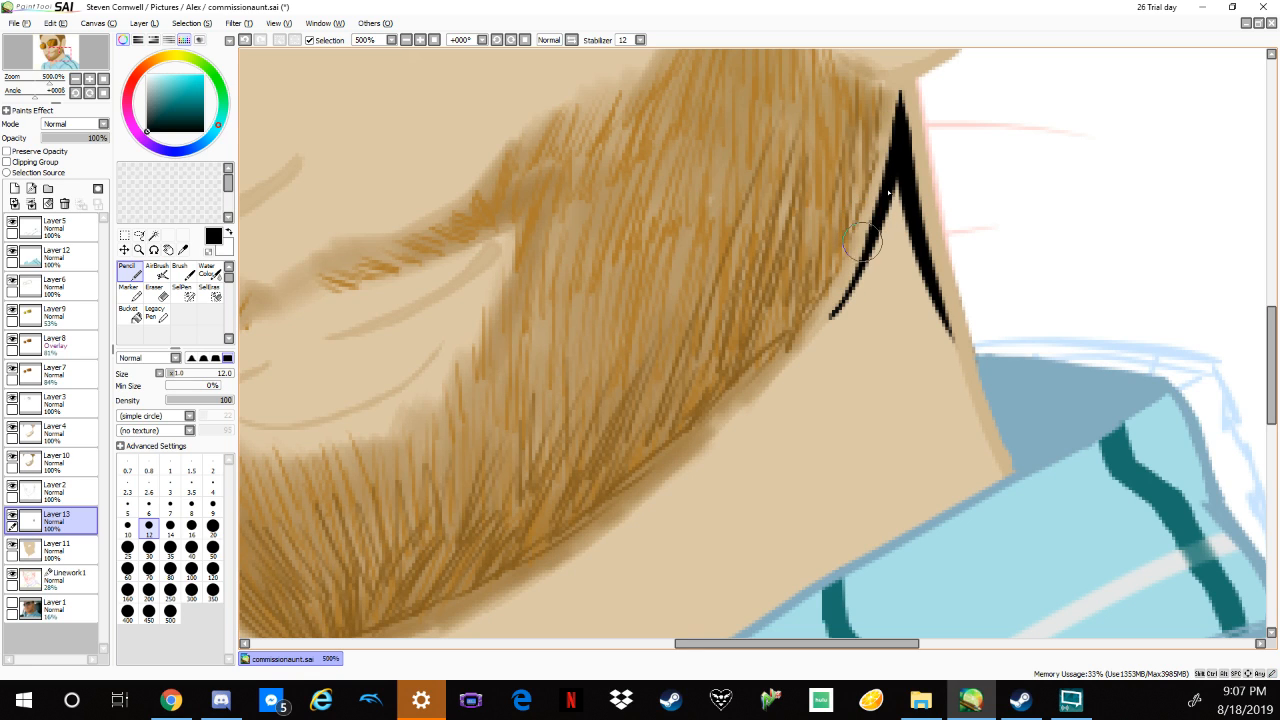
{"action": "left_click_drag", "start_coordinate": [898, 148], "coordinate": [860, 268]}
Draw a black wedge-shaped shadow under the chin, widest at the front of the neck and tapering back along the beard.
{"action": "left_click_drag", "start_coordinate": [747, 533], "coordinate": [1077, 274]}
{"action": "left_click_drag", "start_coordinate": [624, 536], "coordinate": [988, 258]}
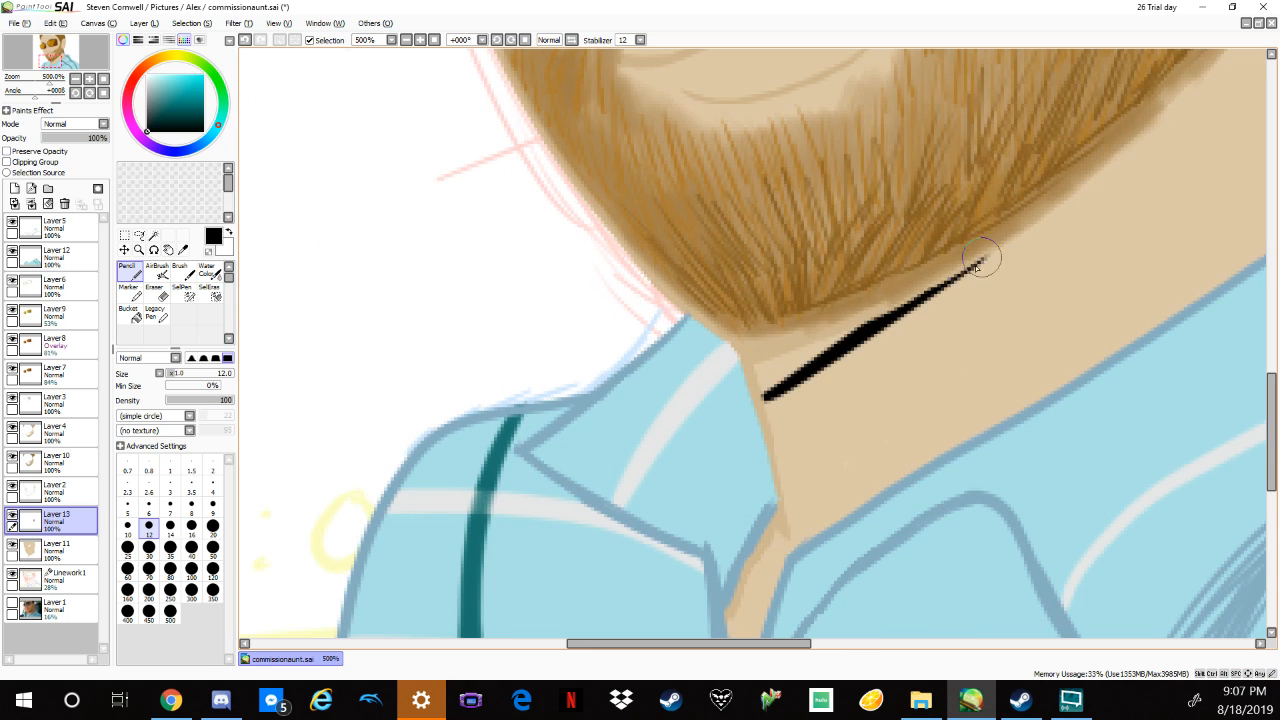
{"action": "mouse_move", "coordinate": [788, 360]}
{"action": "left_mouse_down"}
{"action": "mouse_move", "coordinate": [752, 369]}
{"action": "mouse_move", "coordinate": [800, 372]}
{"action": "mouse_move", "coordinate": [851, 323]}
{"action": "mouse_move", "coordinate": [979, 258]}
{"action": "left_mouse_up"}
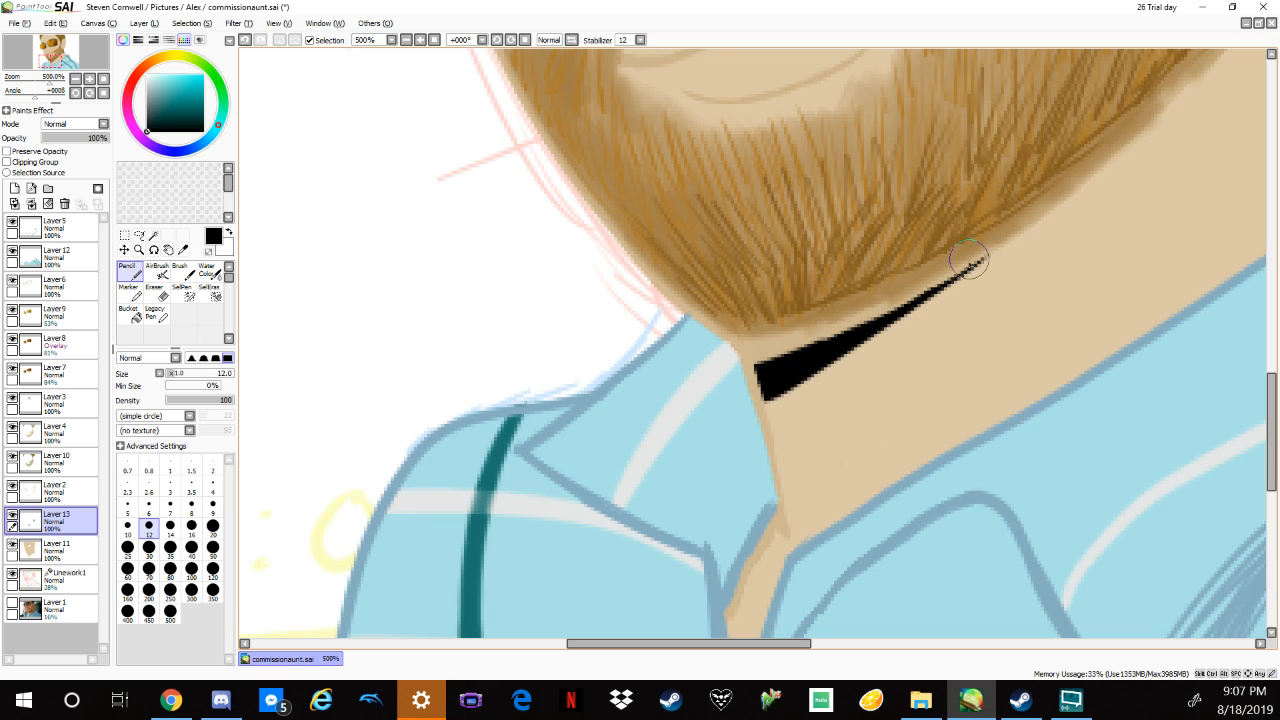
Fill the skin in the narrow shirt opening below the throat with a black shadow, tapering up to the collar.
{"action": "scroll", "coordinate": [929, 386], "scroll_direction": "down", "scroll_amount": 5}
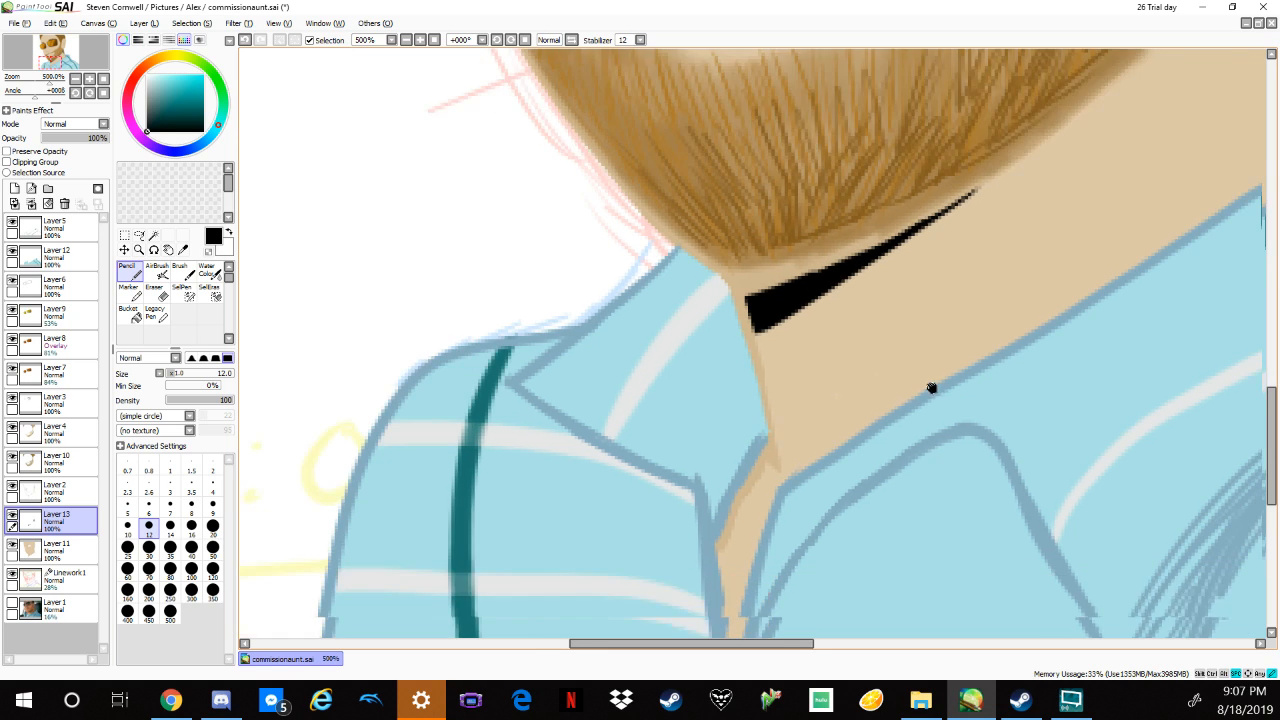
{"action": "left_click_drag", "start_coordinate": [737, 357], "coordinate": [720, 530]}
{"action": "mouse_move", "coordinate": [738, 410]}
{"action": "left_mouse_down"}
{"action": "mouse_move", "coordinate": [734, 362]}
{"action": "mouse_move", "coordinate": [706, 520]}
{"action": "left_mouse_up"}
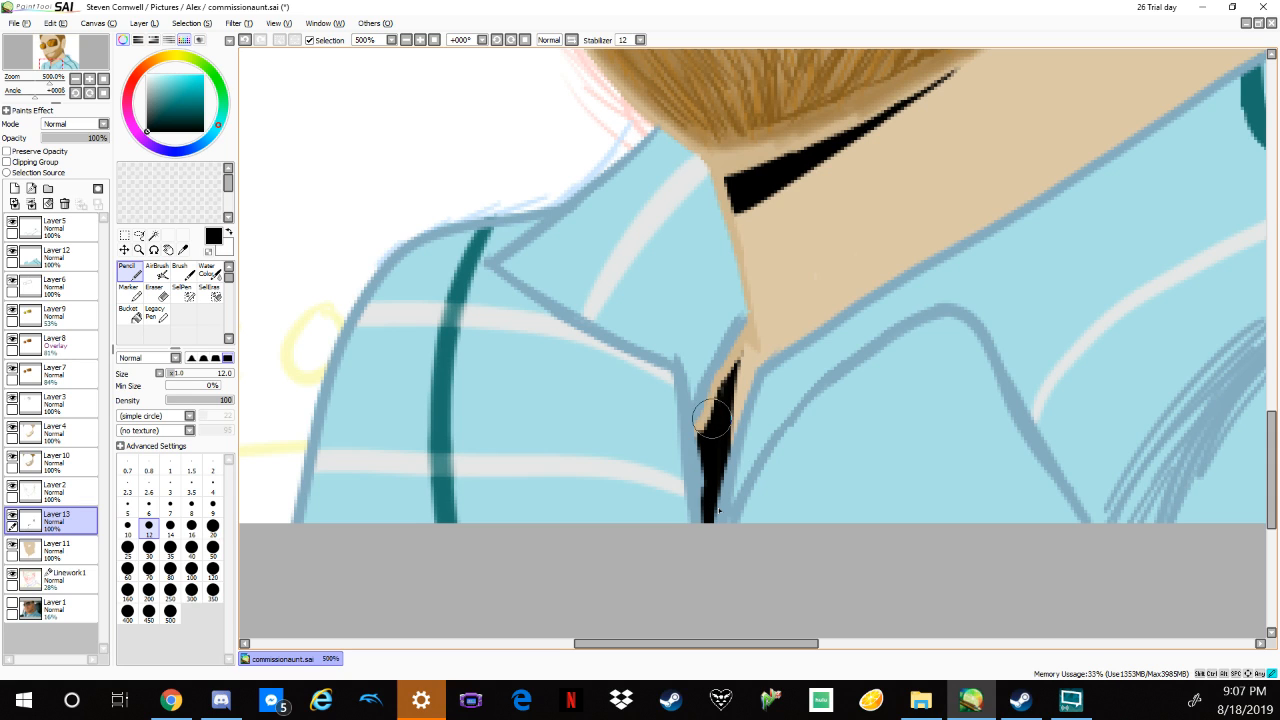
{"action": "left_click_drag", "start_coordinate": [745, 346], "coordinate": [735, 400]}
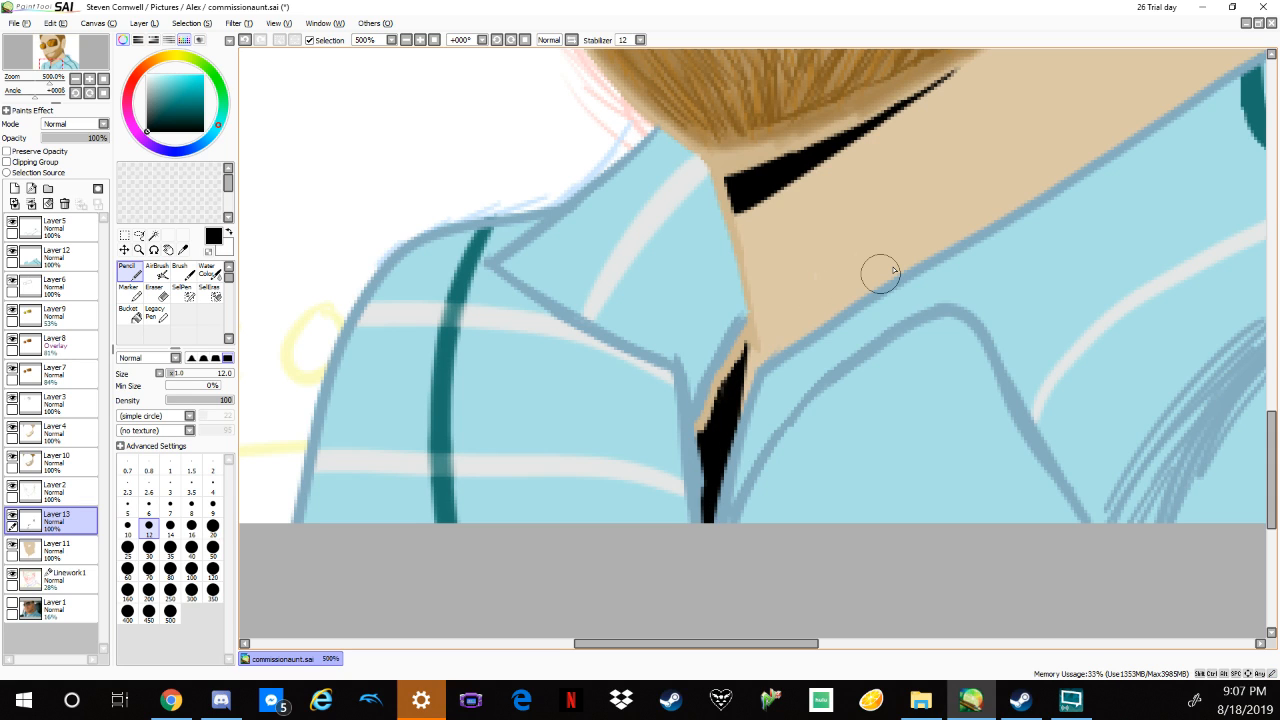
{"action": "left_click_drag", "start_coordinate": [752, 345], "coordinate": [737, 410]}
Draw a thin tapered black shadow on the neck along the near collar's upper edge, starting at the shirt opening.
{"action": "key", "text": "space"}
{"action": "mouse_move", "coordinate": [923, 291]}
{"action": "left_mouse_down"}
{"action": "mouse_move", "coordinate": [769, 451]}
{"action": "mouse_move", "coordinate": [675, 521]}
{"action": "left_mouse_up"}
{"action": "left_click_drag", "start_coordinate": [949, 353], "coordinate": [588, 516]}
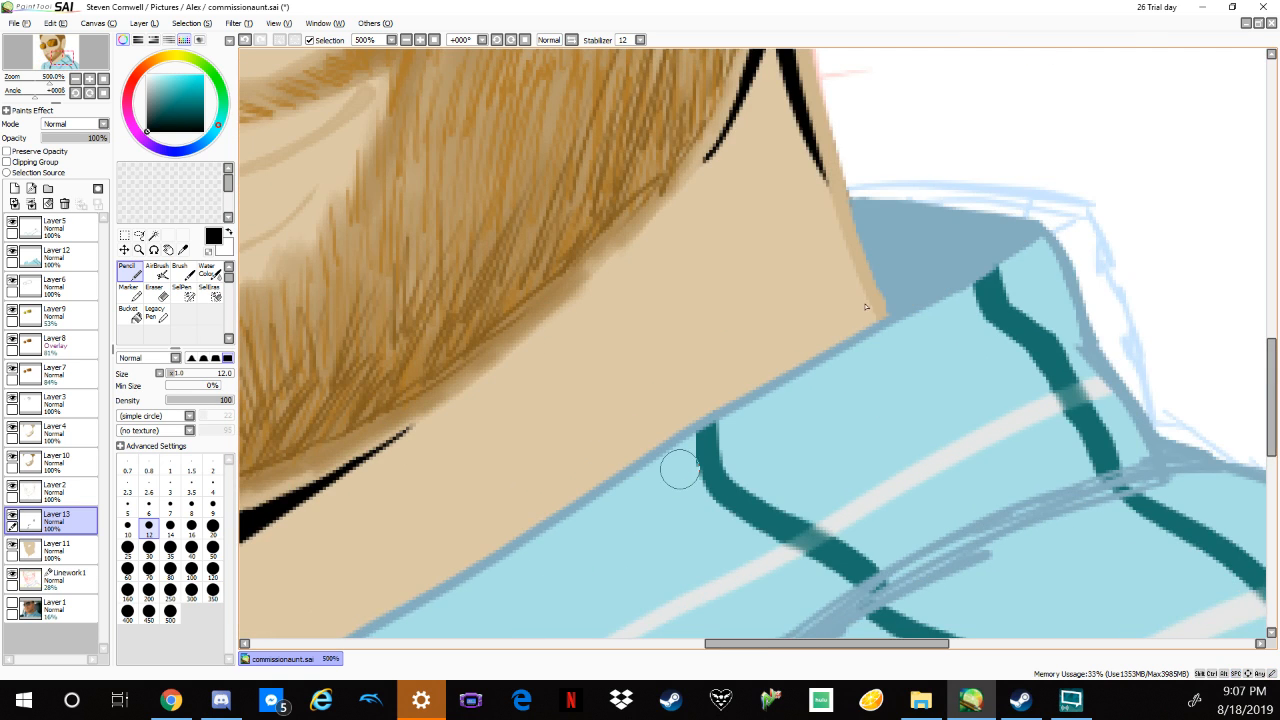
{"action": "key", "text": "space"}
{"action": "left_click_drag", "start_coordinate": [857, 329], "coordinate": [766, 521]}
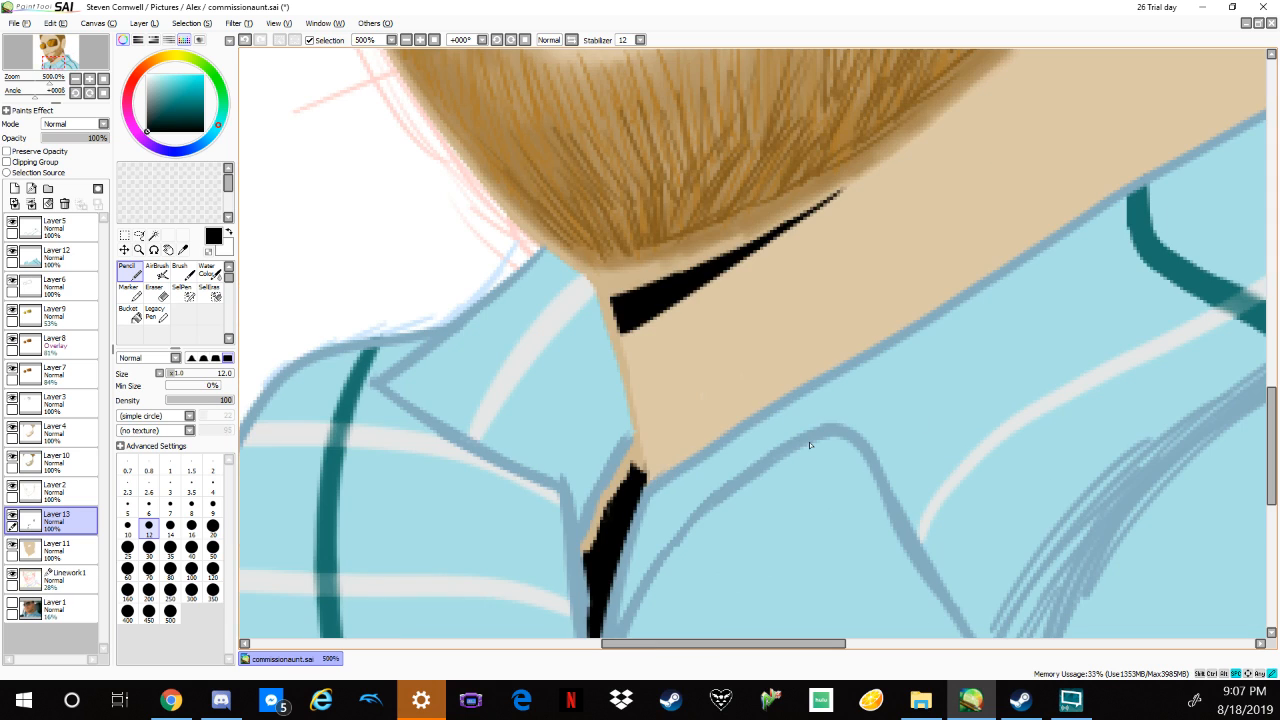
{"action": "mouse_move", "coordinate": [738, 446]}
{"action": "left_mouse_down"}
{"action": "mouse_move", "coordinate": [692, 482]}
{"action": "mouse_move", "coordinate": [616, 500]}
{"action": "mouse_move", "coordinate": [900, 332]}
{"action": "left_mouse_up"}
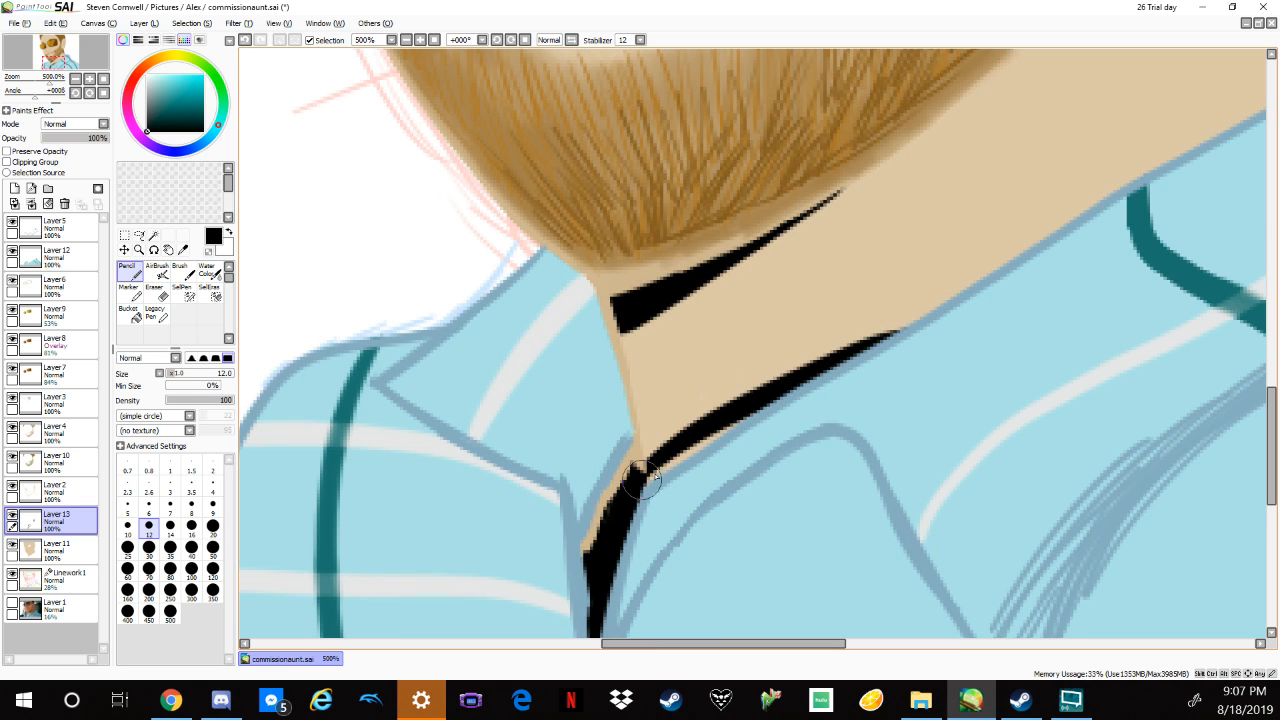
{"action": "key", "text": "ctrl+z"}
{"action": "key", "text": "ctrl+z"}
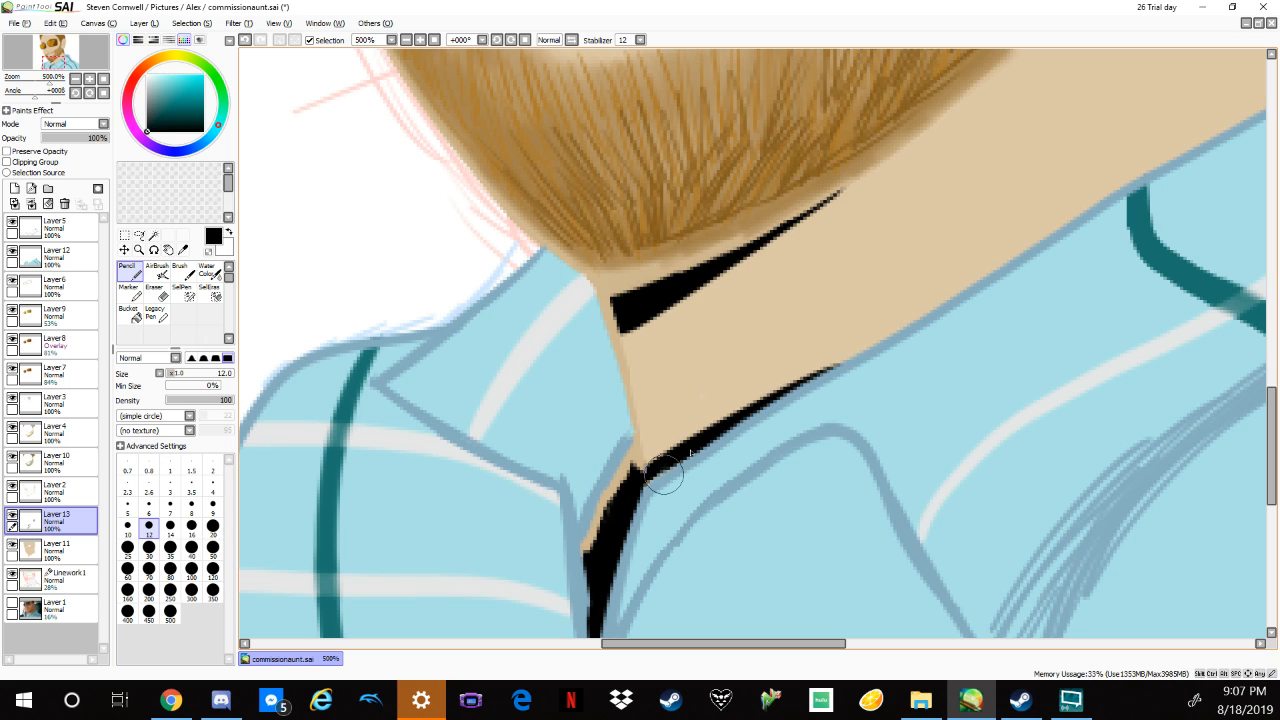
{"action": "left_click_drag", "start_coordinate": [728, 422], "coordinate": [920, 320]}
{"action": "key", "text": "ctrl+z"}
{"action": "left_click_drag", "start_coordinate": [736, 425], "coordinate": [898, 338]}
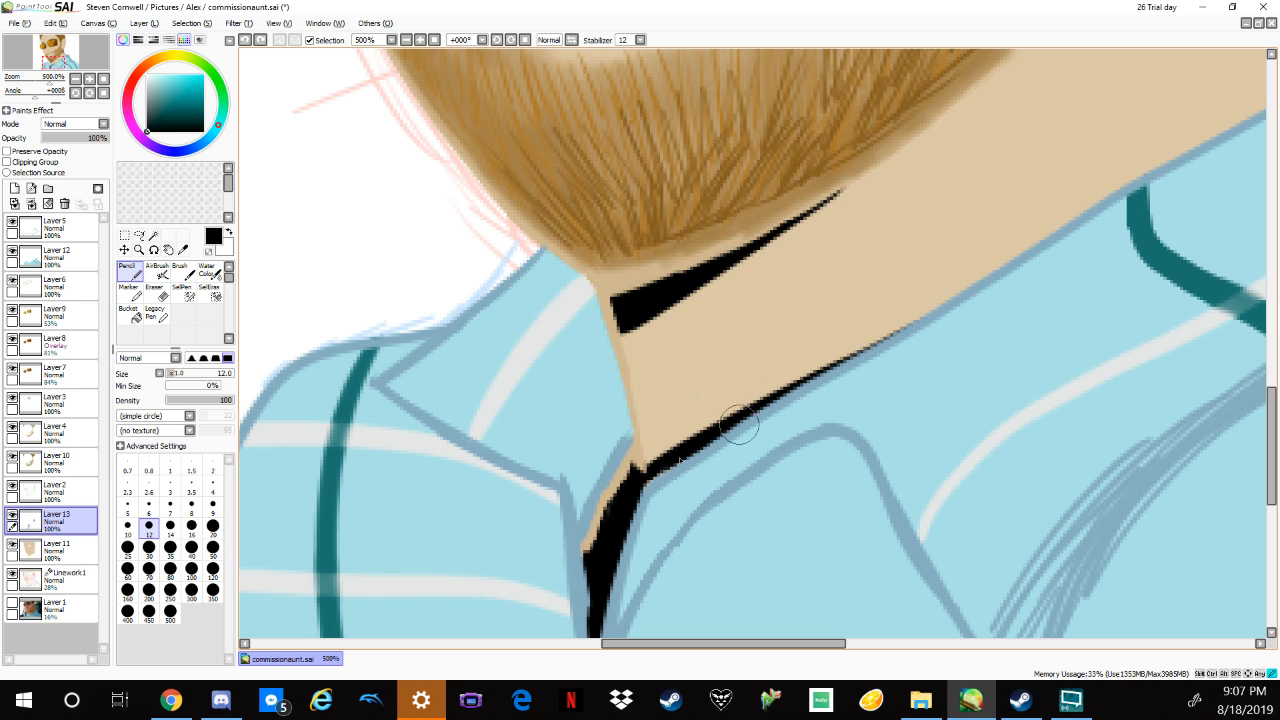
{"action": "left_click_drag", "start_coordinate": [738, 425], "coordinate": [993, 312]}
Preview the Layer 13 shadows at 10% opacity and set the layer's opacity to 96%.
{"action": "left_click_drag", "start_coordinate": [1067, 345], "coordinate": [882, 403]}
{"action": "scroll", "coordinate": [1017, 355], "scroll_direction": "down", "scroll_amount": 3}
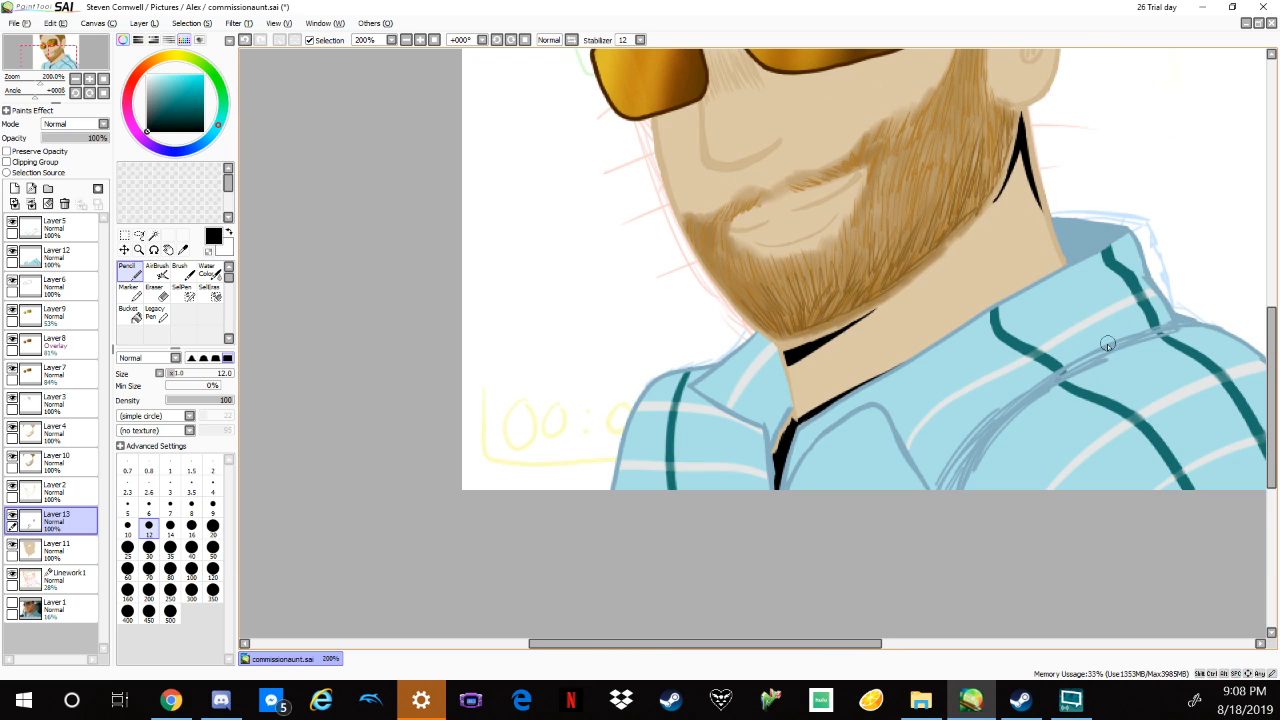
{"action": "scroll", "coordinate": [958, 420], "scroll_direction": "up", "scroll_amount": 1}
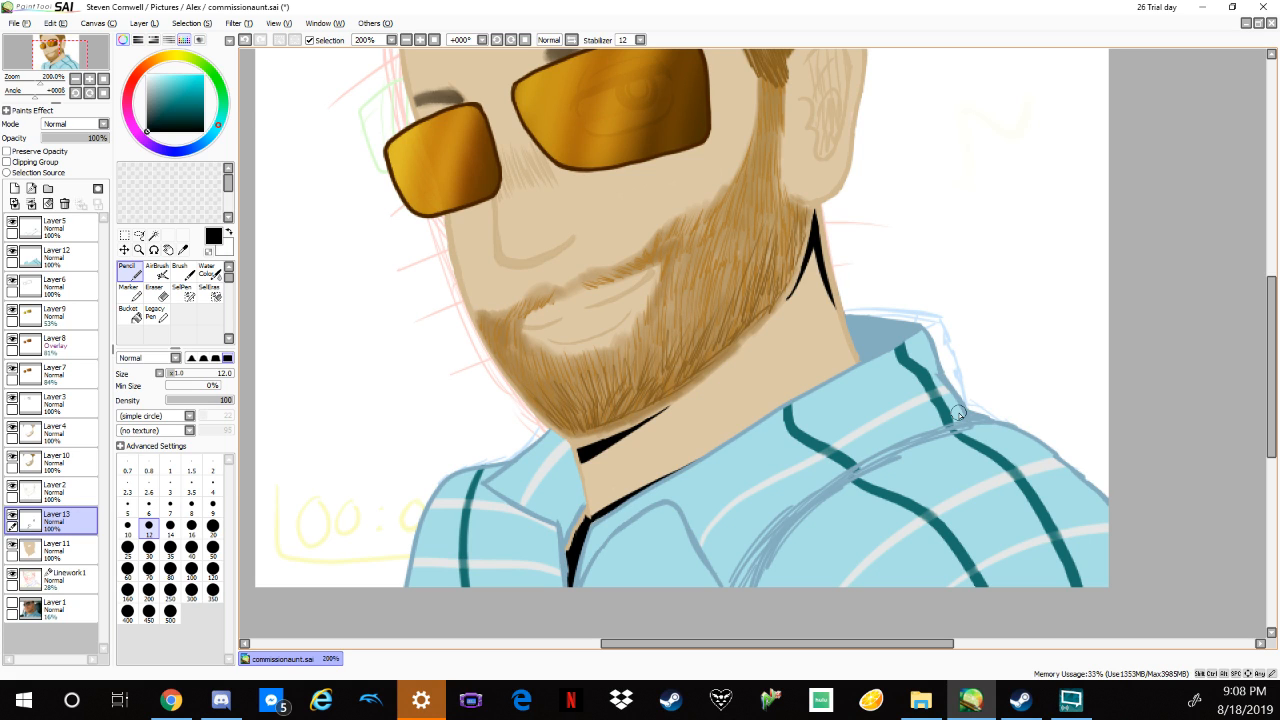
{"action": "left_click_drag", "start_coordinate": [106, 137], "coordinate": [45, 141]}
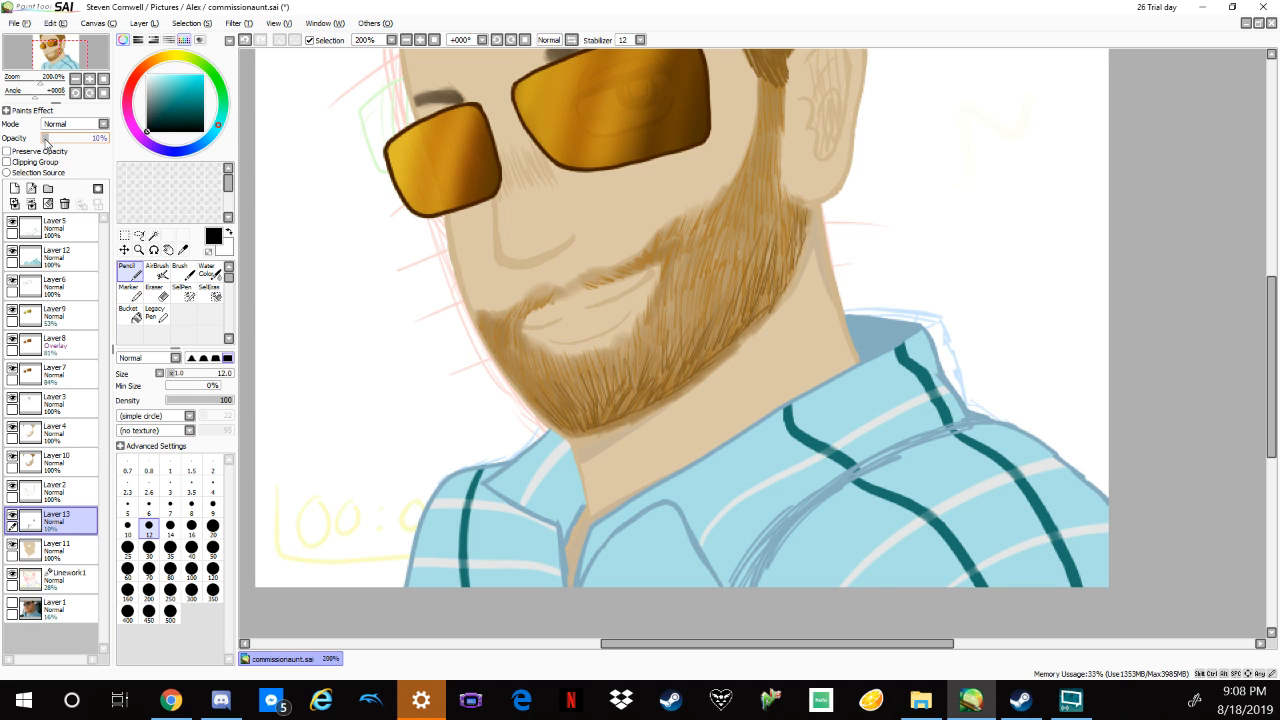
{"action": "left_click_drag", "start_coordinate": [45, 142], "coordinate": [102, 141]}
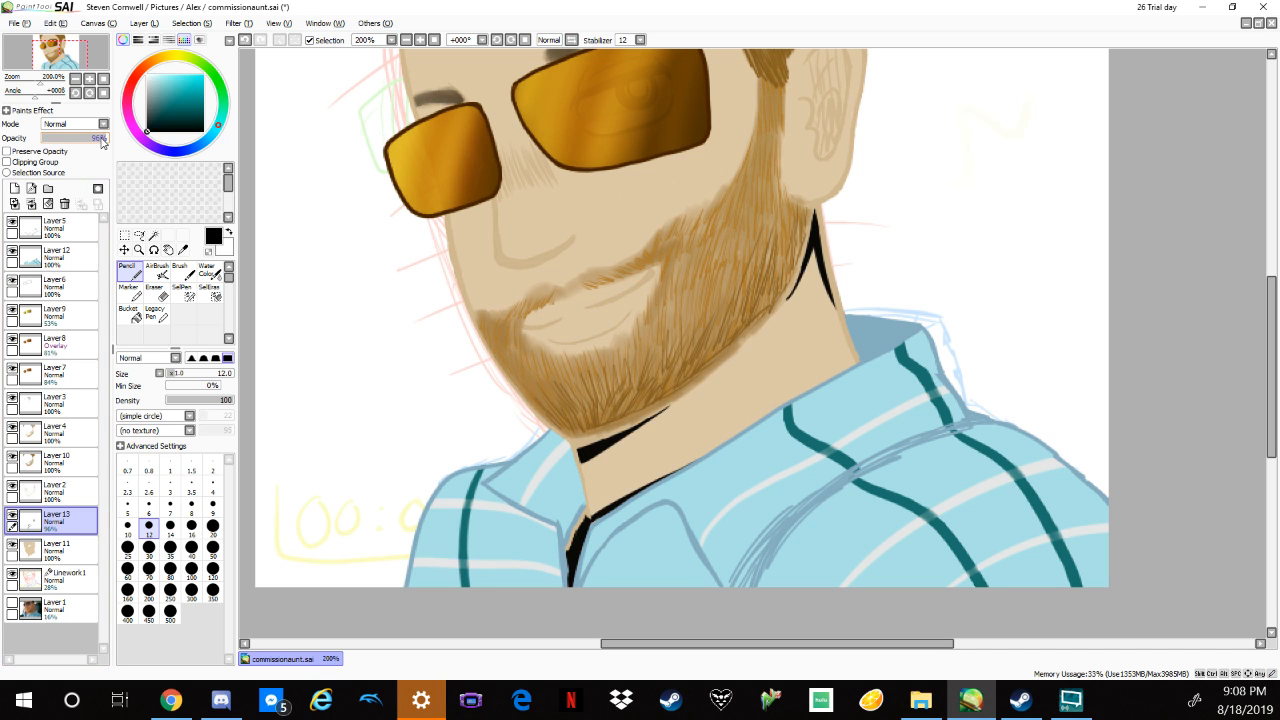
Paint the inner hollow of the ear black around its sketch lines and extend the shadow forward toward the sideburn.
{"action": "left_click_drag", "start_coordinate": [1000, 206], "coordinate": [877, 380]}
{"action": "scroll", "coordinate": [877, 380], "scroll_direction": "up", "scroll_amount": 2}
{"action": "scroll", "coordinate": [689, 454], "scroll_direction": "up", "scroll_amount": 2}
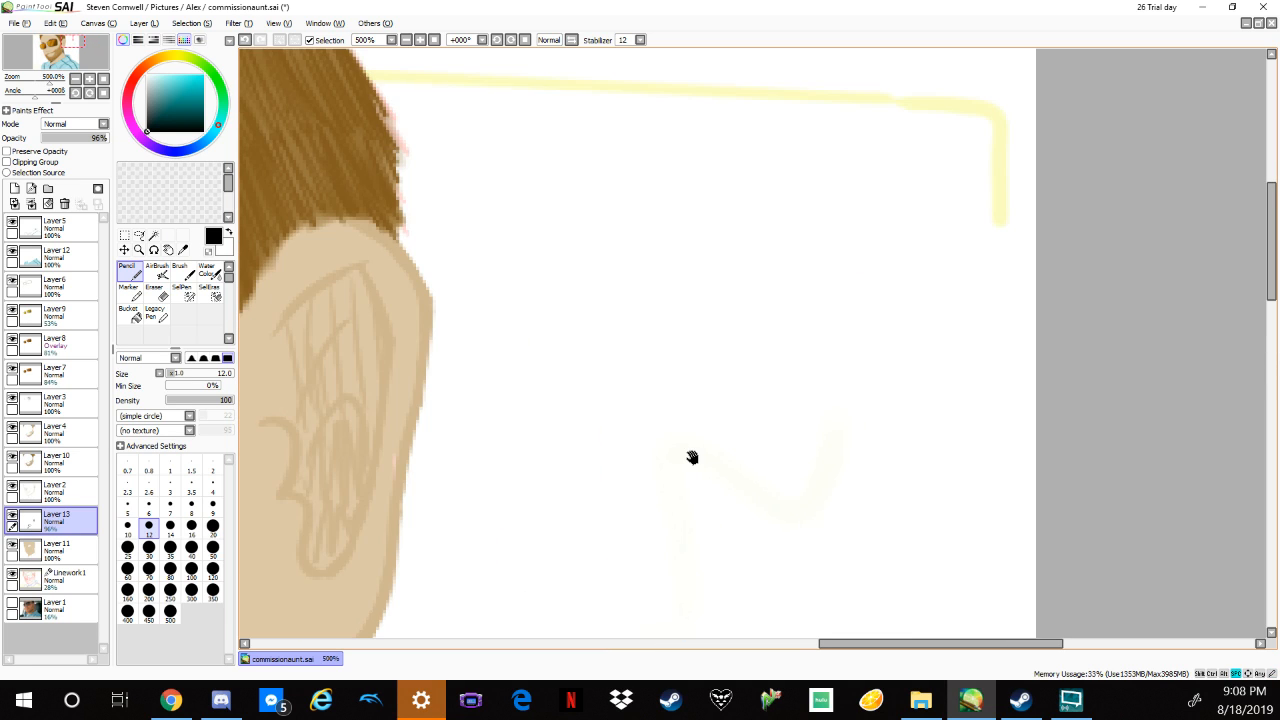
{"action": "left_click_drag", "start_coordinate": [689, 454], "coordinate": [954, 336]}
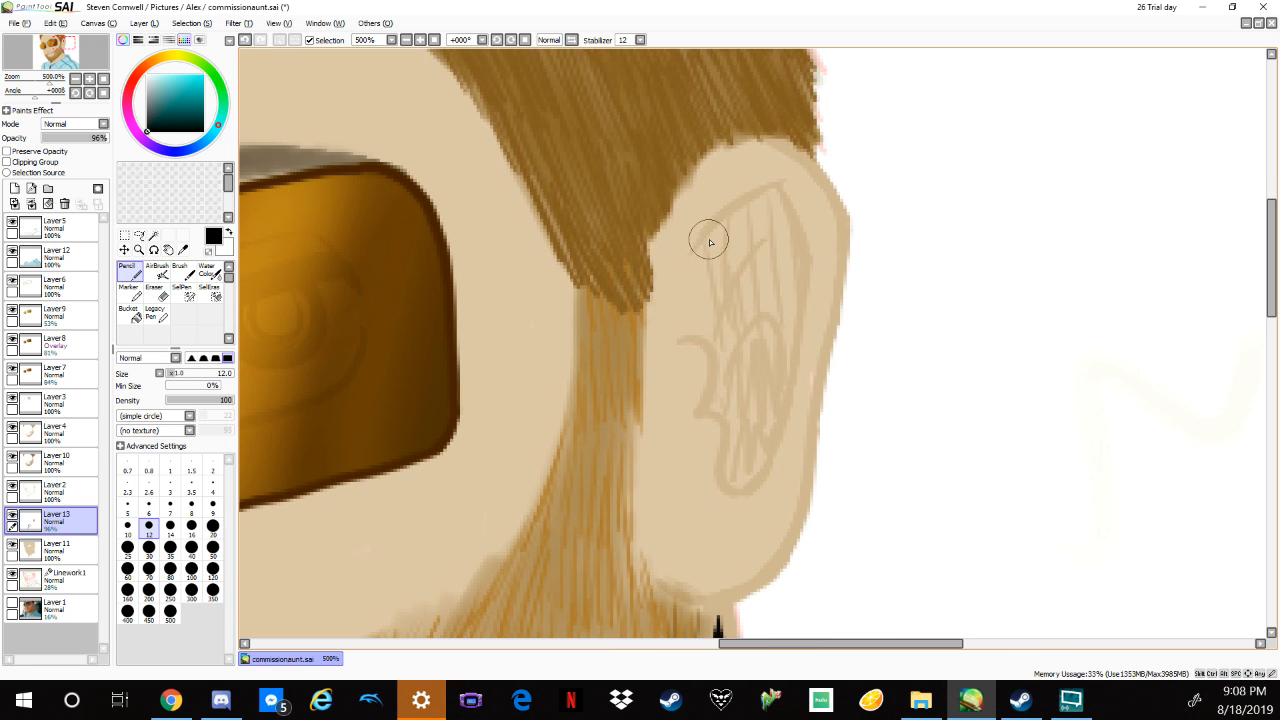
{"action": "left_click_drag", "start_coordinate": [710, 242], "coordinate": [775, 210]}
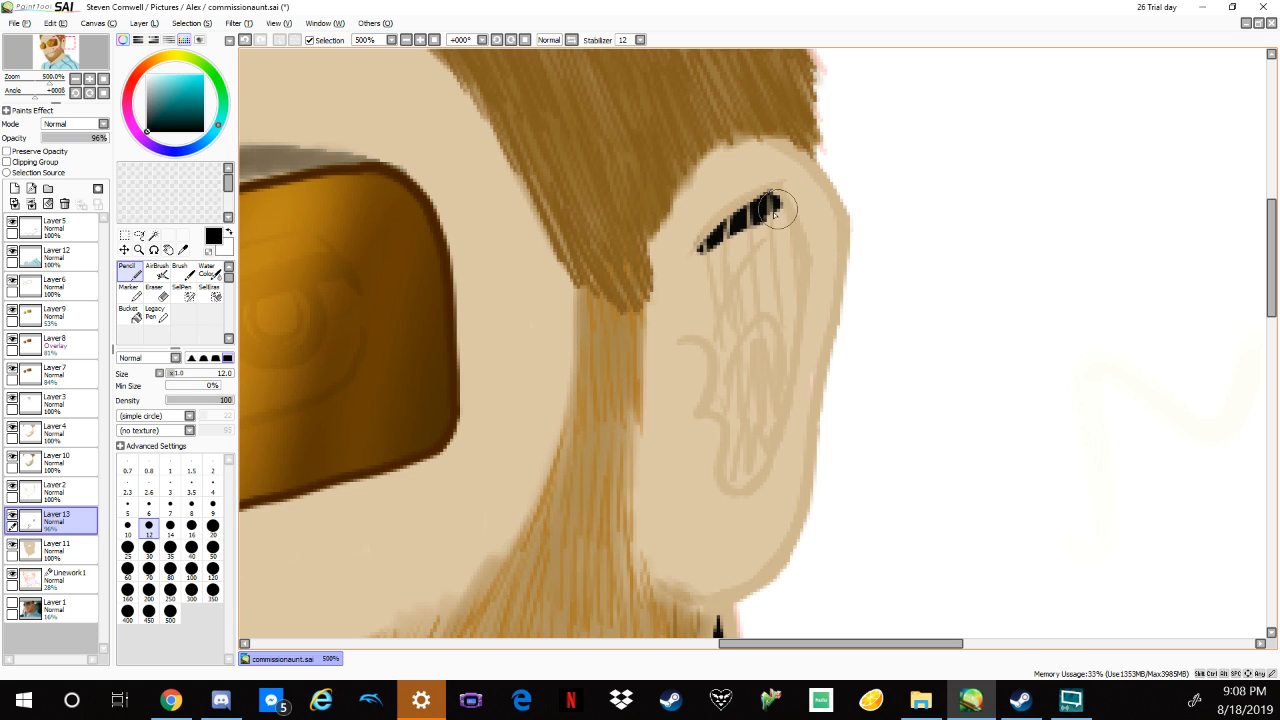
{"action": "left_click_drag", "start_coordinate": [773, 210], "coordinate": [795, 268]}
{"action": "mouse_move", "coordinate": [700, 245]}
{"action": "left_mouse_down"}
{"action": "mouse_move", "coordinate": [741, 452]}
{"action": "mouse_move", "coordinate": [765, 285]}
{"action": "mouse_move", "coordinate": [745, 250]}
{"action": "mouse_move", "coordinate": [731, 276]}
{"action": "mouse_move", "coordinate": [756, 241]}
{"action": "mouse_move", "coordinate": [785, 297]}
{"action": "mouse_move", "coordinate": [771, 348]}
{"action": "left_mouse_up"}
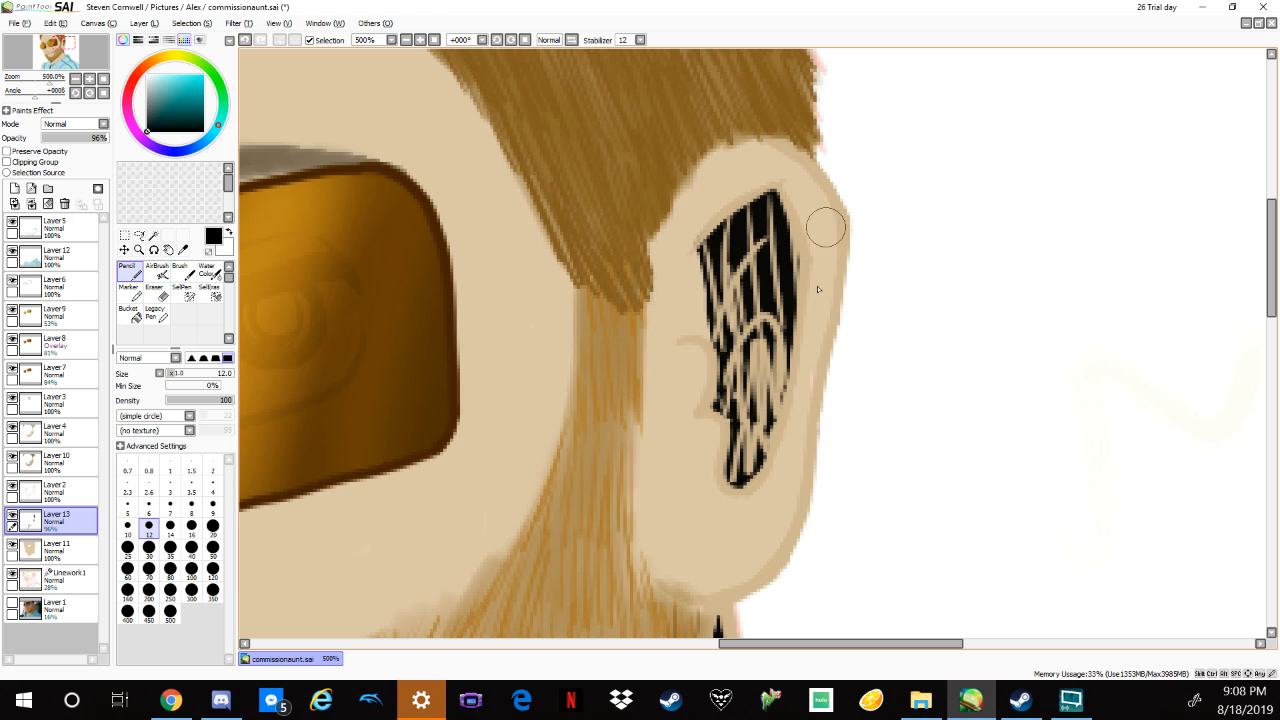
{"action": "left_click_drag", "start_coordinate": [703, 325], "coordinate": [701, 259]}
{"action": "mouse_move", "coordinate": [695, 322]}
{"action": "left_mouse_down"}
{"action": "mouse_move", "coordinate": [701, 270]}
{"action": "mouse_move", "coordinate": [728, 242]}
{"action": "mouse_move", "coordinate": [683, 275]}
{"action": "mouse_move", "coordinate": [710, 237]}
{"action": "mouse_move", "coordinate": [680, 297]}
{"action": "mouse_move", "coordinate": [709, 246]}
{"action": "mouse_move", "coordinate": [687, 318]}
{"action": "mouse_move", "coordinate": [718, 249]}
{"action": "left_mouse_up"}
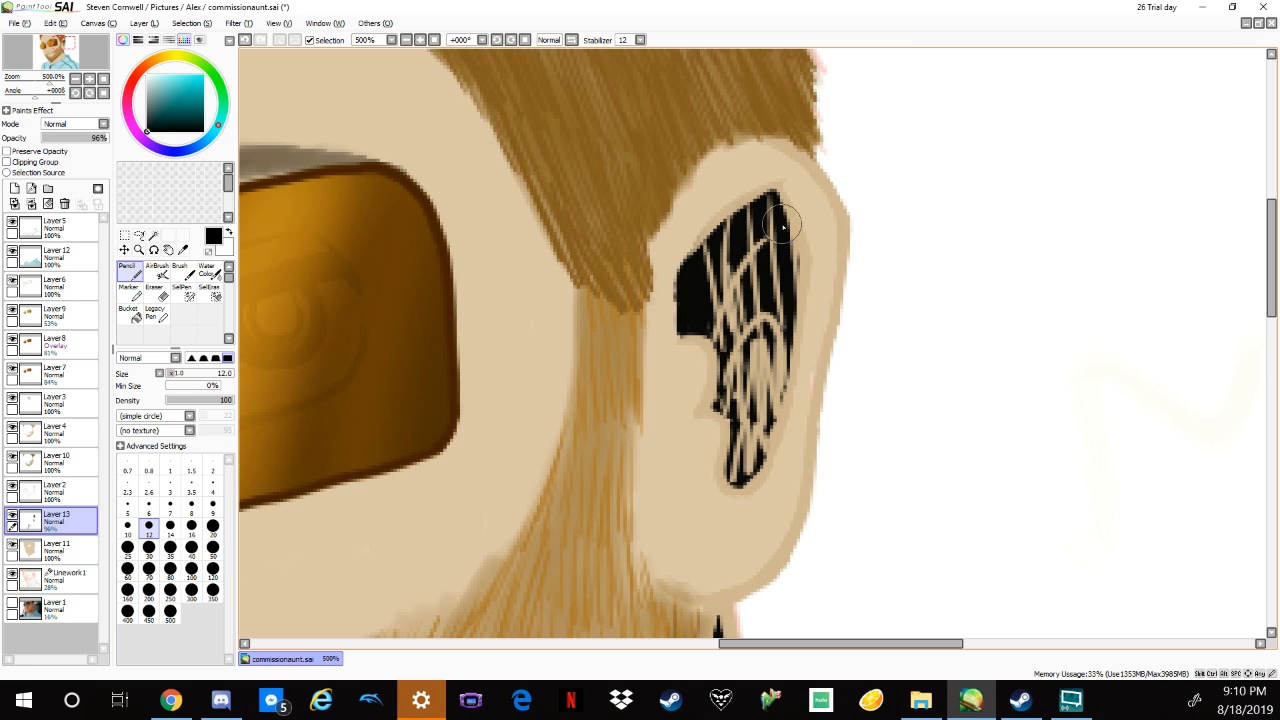
{"action": "mouse_move", "coordinate": [914, 294]}
{"action": "left_mouse_down"}
{"action": "mouse_move", "coordinate": [868, 481]}
{"action": "mouse_move", "coordinate": [991, 460]}
{"action": "mouse_move", "coordinate": [1174, 391]}
{"action": "mouse_move", "coordinate": [1020, 480]}
{"action": "mouse_move", "coordinate": [1067, 410]}
{"action": "left_mouse_up"}
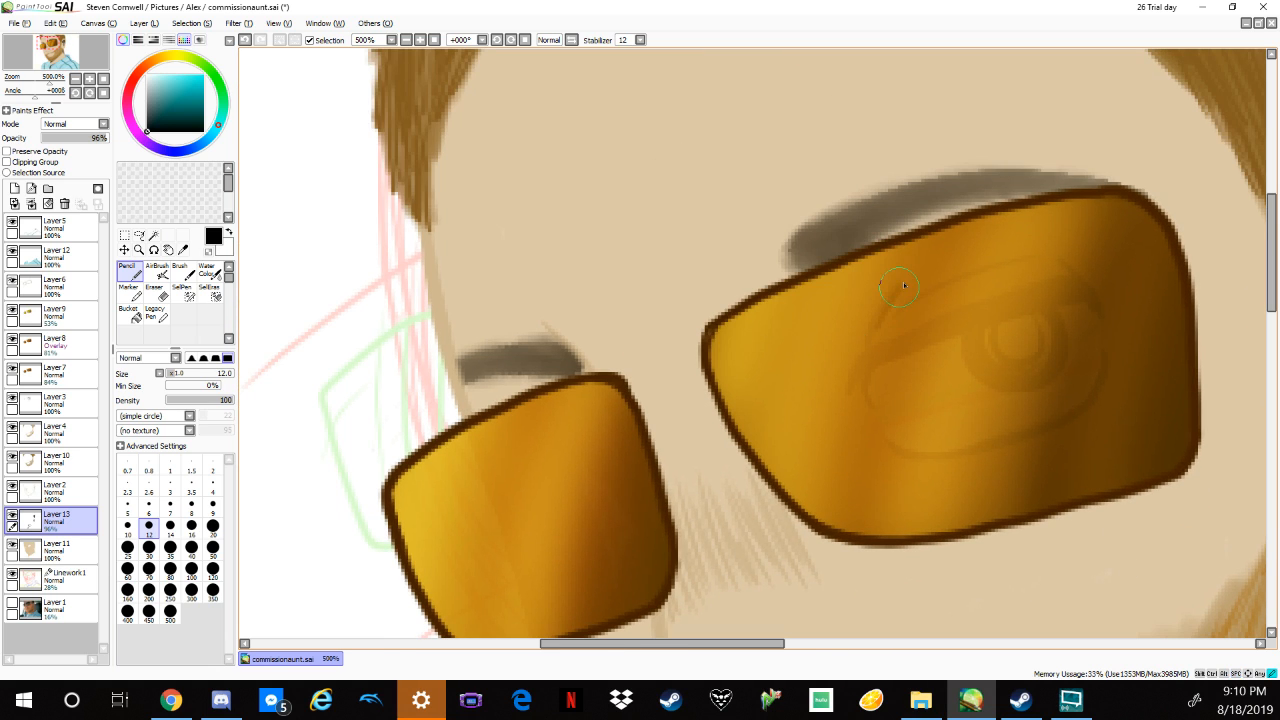
{"action": "left_click_drag", "start_coordinate": [904, 286], "coordinate": [880, 336]}
{"action": "mouse_move", "coordinate": [907, 321]}
{"action": "left_mouse_down"}
{"action": "mouse_move", "coordinate": [912, 288]}
{"action": "mouse_move", "coordinate": [934, 306]}
{"action": "mouse_move", "coordinate": [1008, 286]}
{"action": "left_mouse_up"}
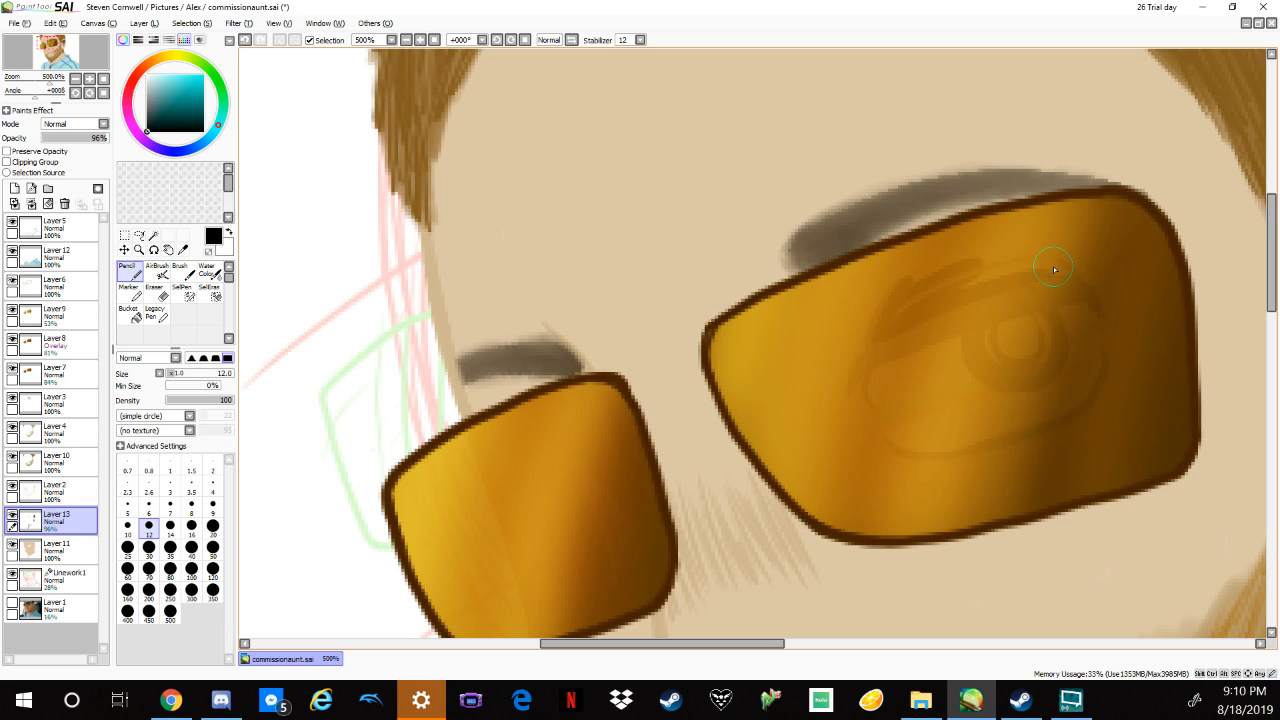
{"action": "key", "text": "ctrl+z"}
{"action": "key", "text": "ctrl+z"}
{"action": "key", "text": "ctrl+z"}
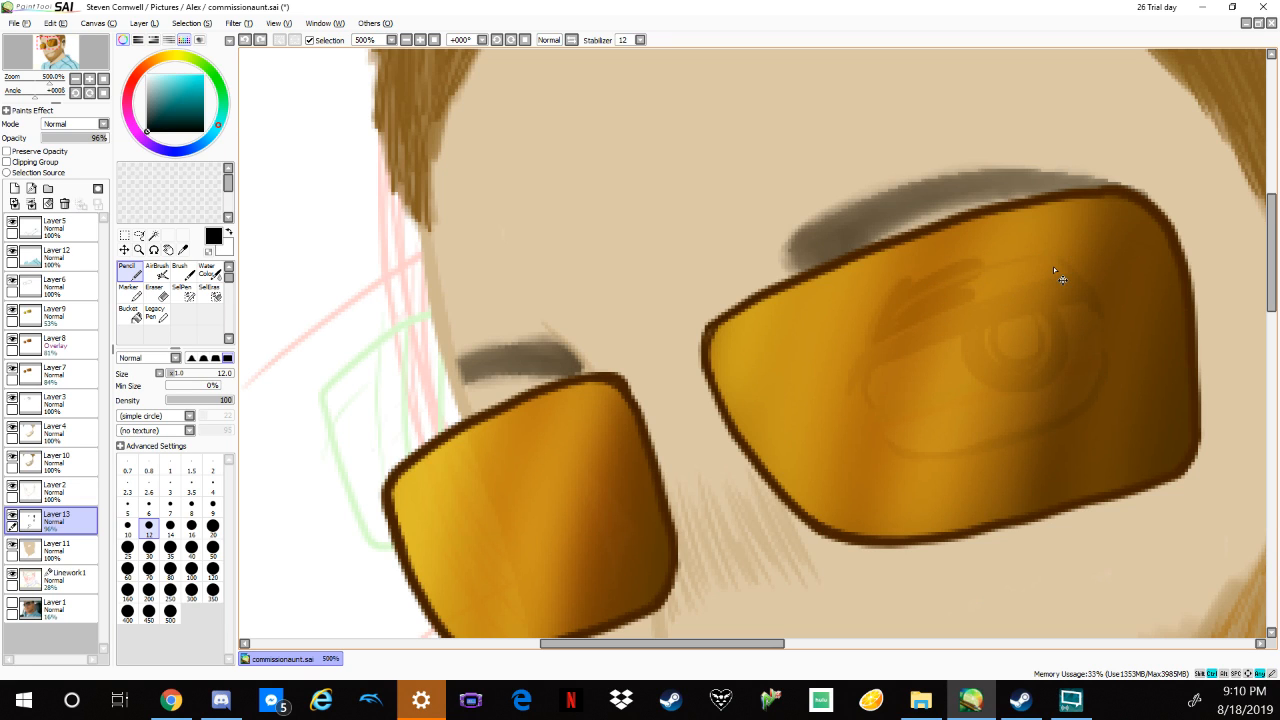
Draw the brow crease and eye-socket outline in black around the eye behind the larger sunglasses lens.
{"action": "left_click_drag", "start_coordinate": [866, 356], "coordinate": [900, 293]}
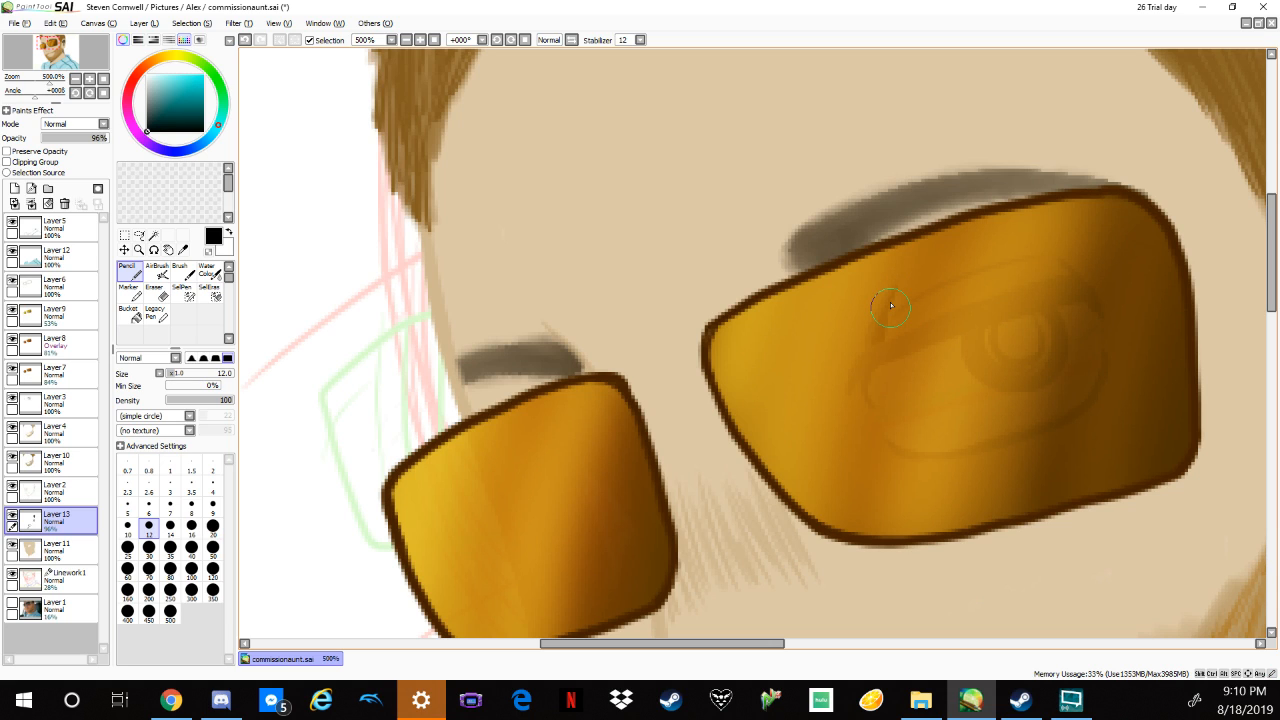
{"action": "left_click_drag", "start_coordinate": [878, 328], "coordinate": [1080, 266]}
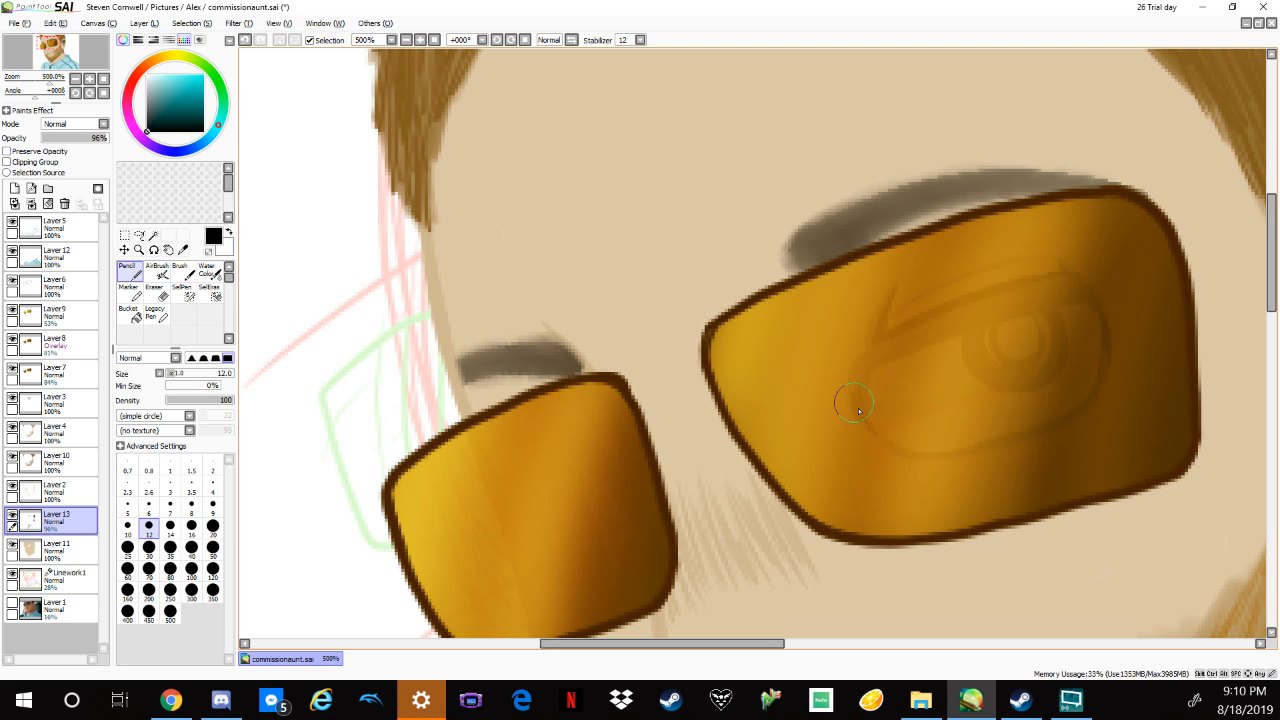
{"action": "left_click_drag", "start_coordinate": [876, 430], "coordinate": [911, 461]}
{"action": "left_click_drag", "start_coordinate": [1043, 432], "coordinate": [1044, 436]}
Draw a thin black shadow along the hairline from the forehead down to the tip of the sideburn.
{"action": "left_click_drag", "start_coordinate": [886, 549], "coordinate": [950, 640]}
{"action": "left_click_drag", "start_coordinate": [791, 366], "coordinate": [663, 574]}
{"action": "left_click_drag", "start_coordinate": [929, 388], "coordinate": [718, 303]}
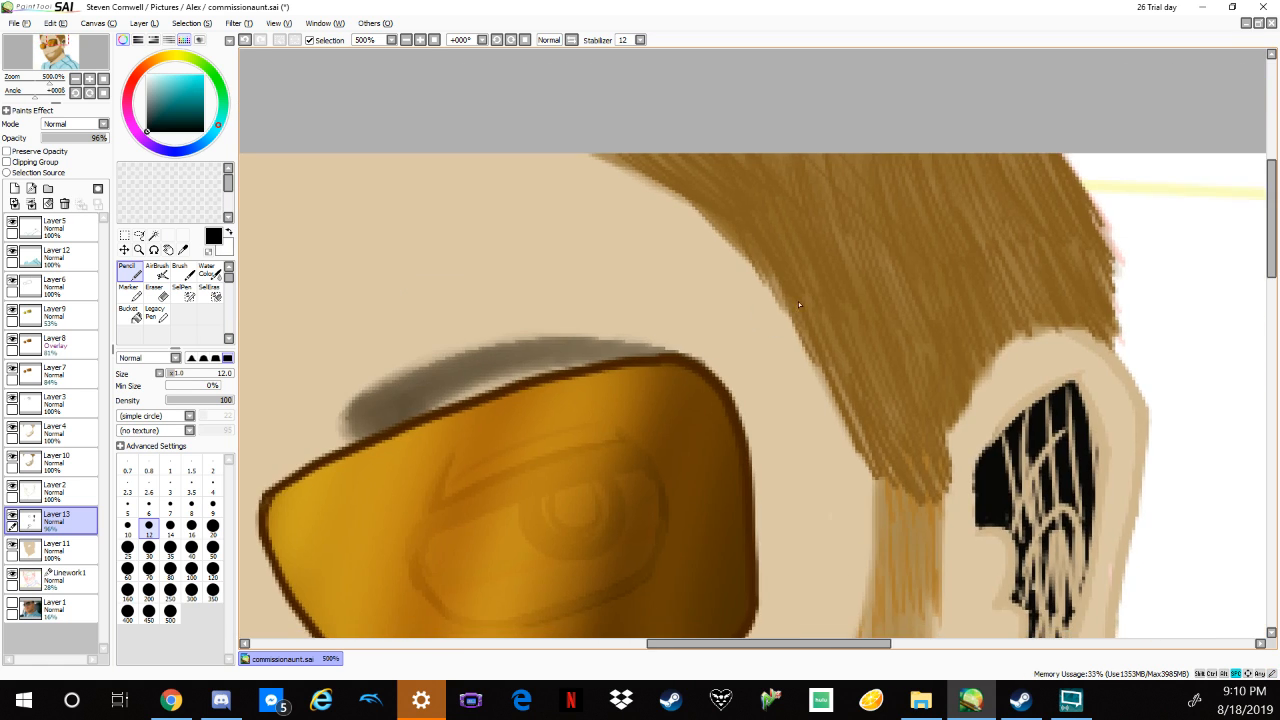
{"action": "mouse_move", "coordinate": [812, 362]}
{"action": "left_mouse_down"}
{"action": "mouse_move", "coordinate": [839, 425]}
{"action": "mouse_move", "coordinate": [882, 483]}
{"action": "mouse_move", "coordinate": [816, 335]}
{"action": "mouse_move", "coordinate": [850, 440]}
{"action": "left_mouse_up"}
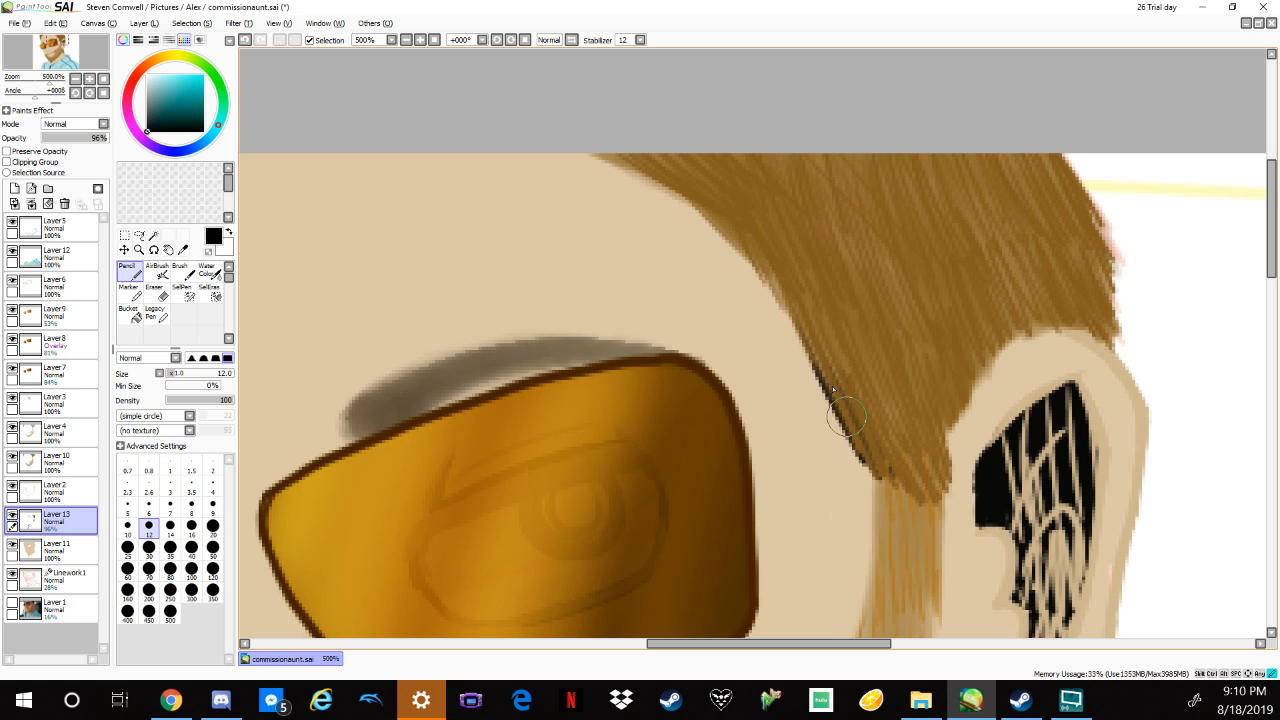
{"action": "mouse_move", "coordinate": [833, 390]}
{"action": "left_mouse_down"}
{"action": "mouse_move", "coordinate": [897, 465]}
{"action": "mouse_move", "coordinate": [884, 494]}
{"action": "left_mouse_up"}
{"action": "left_click_drag", "start_coordinate": [855, 450], "coordinate": [882, 486]}
{"action": "mouse_move", "coordinate": [681, 185]}
{"action": "left_mouse_down"}
{"action": "mouse_move", "coordinate": [620, 151]}
{"action": "mouse_move", "coordinate": [743, 215]}
{"action": "mouse_move", "coordinate": [903, 420]}
{"action": "mouse_move", "coordinate": [914, 373]}
{"action": "mouse_move", "coordinate": [851, 371]}
{"action": "left_mouse_up"}
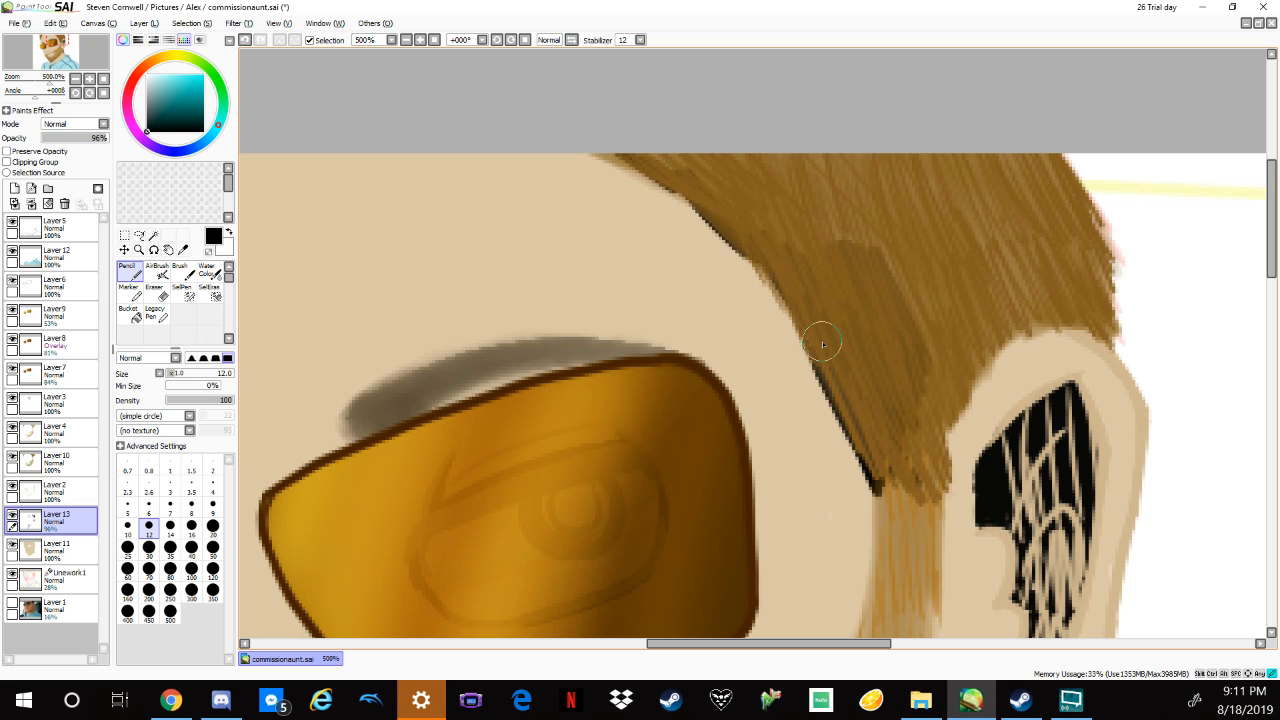
Shade the side hair from the temple and sideburn back across the area above the ear.
{"action": "mouse_move", "coordinate": [822, 344]}
{"action": "left_mouse_down"}
{"action": "mouse_move", "coordinate": [663, 143]}
{"action": "mouse_move", "coordinate": [755, 196]}
{"action": "mouse_move", "coordinate": [792, 236]}
{"action": "mouse_move", "coordinate": [894, 206]}
{"action": "mouse_move", "coordinate": [990, 200]}
{"action": "mouse_move", "coordinate": [1012, 224]}
{"action": "mouse_move", "coordinate": [1036, 170]}
{"action": "mouse_move", "coordinate": [1055, 205]}
{"action": "mouse_move", "coordinate": [1042, 170]}
{"action": "mouse_move", "coordinate": [1046, 190]}
{"action": "left_mouse_up"}
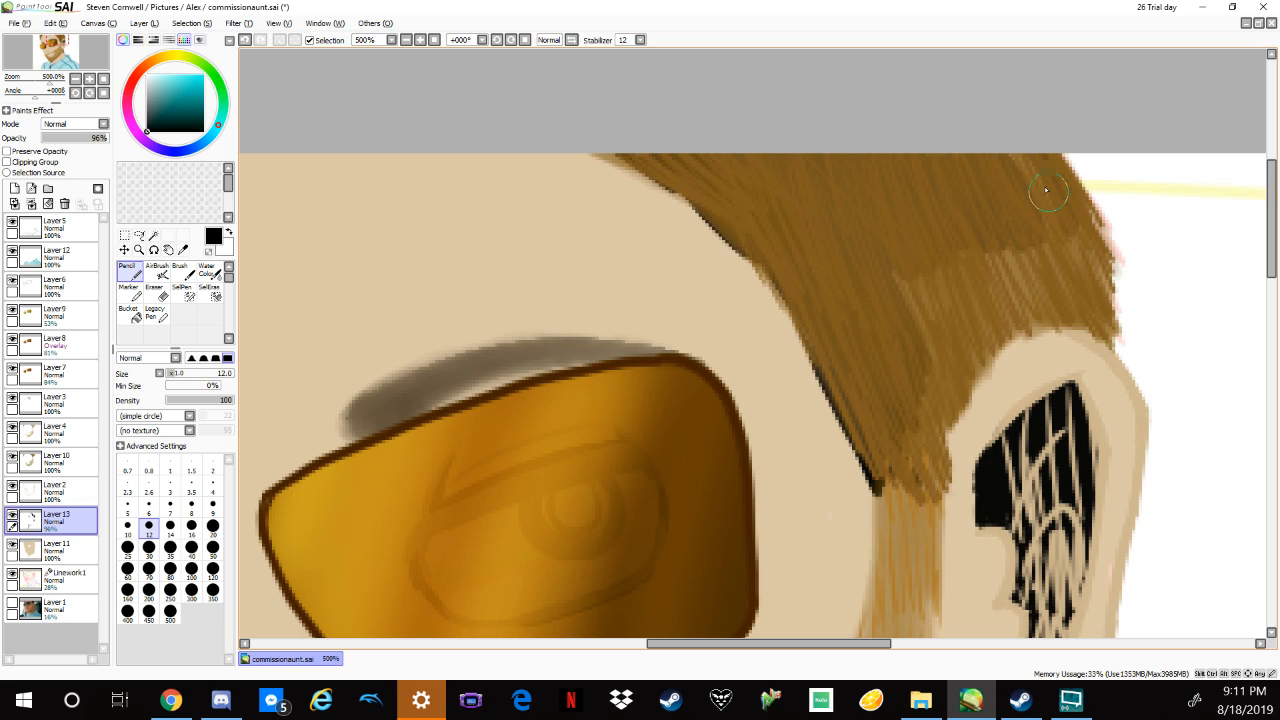
{"action": "mouse_move", "coordinate": [882, 440]}
{"action": "left_mouse_down"}
{"action": "mouse_move", "coordinate": [940, 475]}
{"action": "mouse_move", "coordinate": [936, 505]}
{"action": "left_mouse_up"}
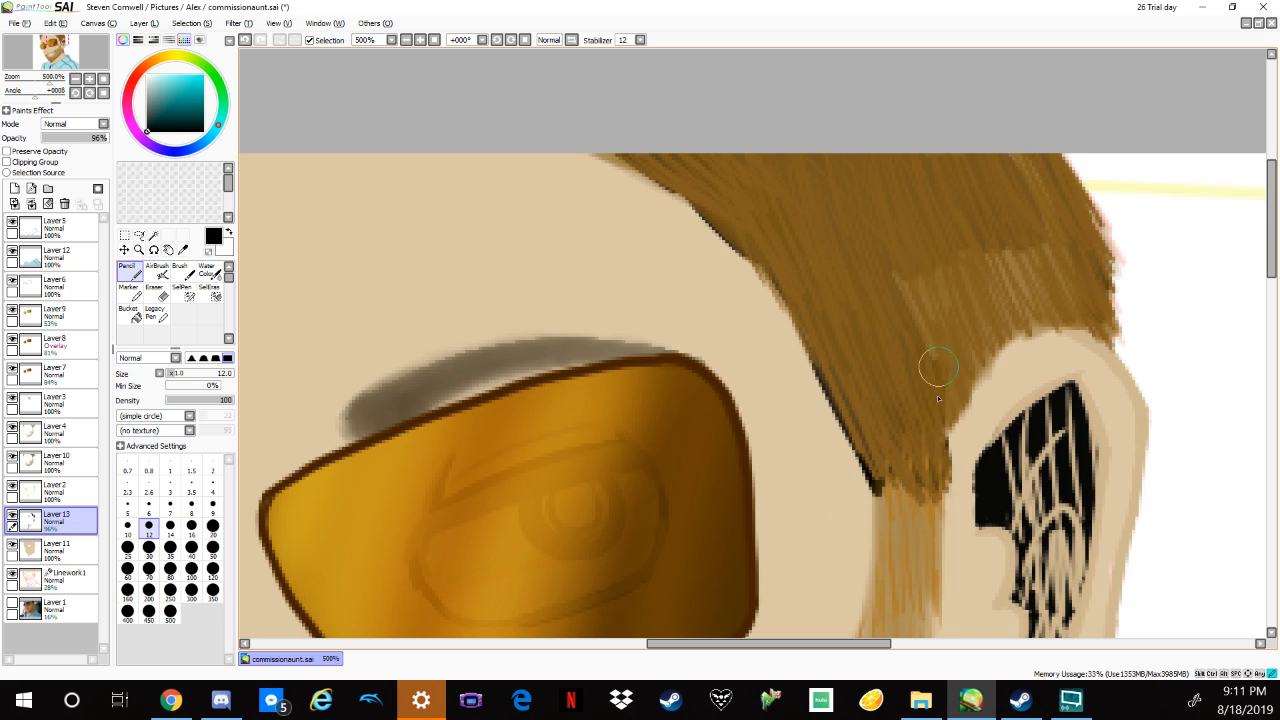
{"action": "left_click_drag", "start_coordinate": [938, 399], "coordinate": [894, 266]}
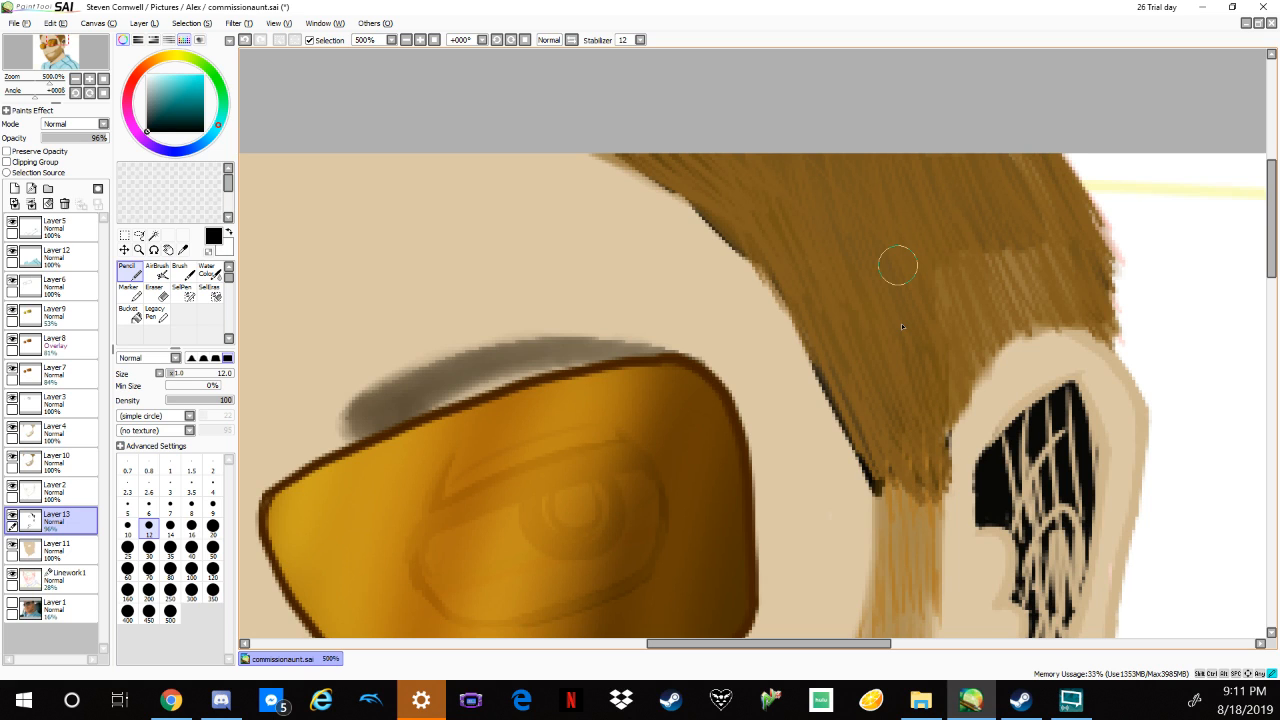
{"action": "mouse_move", "coordinate": [985, 322]}
{"action": "left_mouse_down"}
{"action": "mouse_move", "coordinate": [1013, 257]}
{"action": "mouse_move", "coordinate": [1052, 297]}
{"action": "left_mouse_up"}
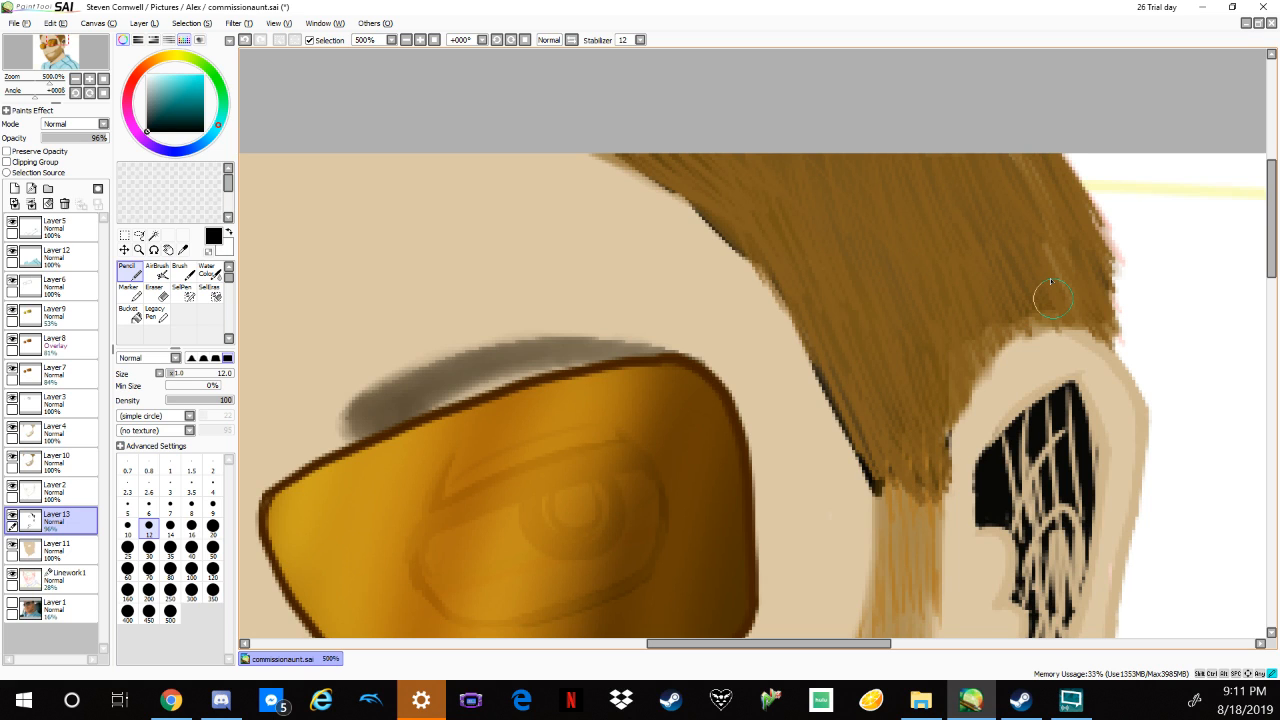
Outline the ear's upper edge in black, then erase the line down to a short shadow beside the sideburn.
{"action": "left_click_drag", "start_coordinate": [1045, 326], "coordinate": [952, 425]}
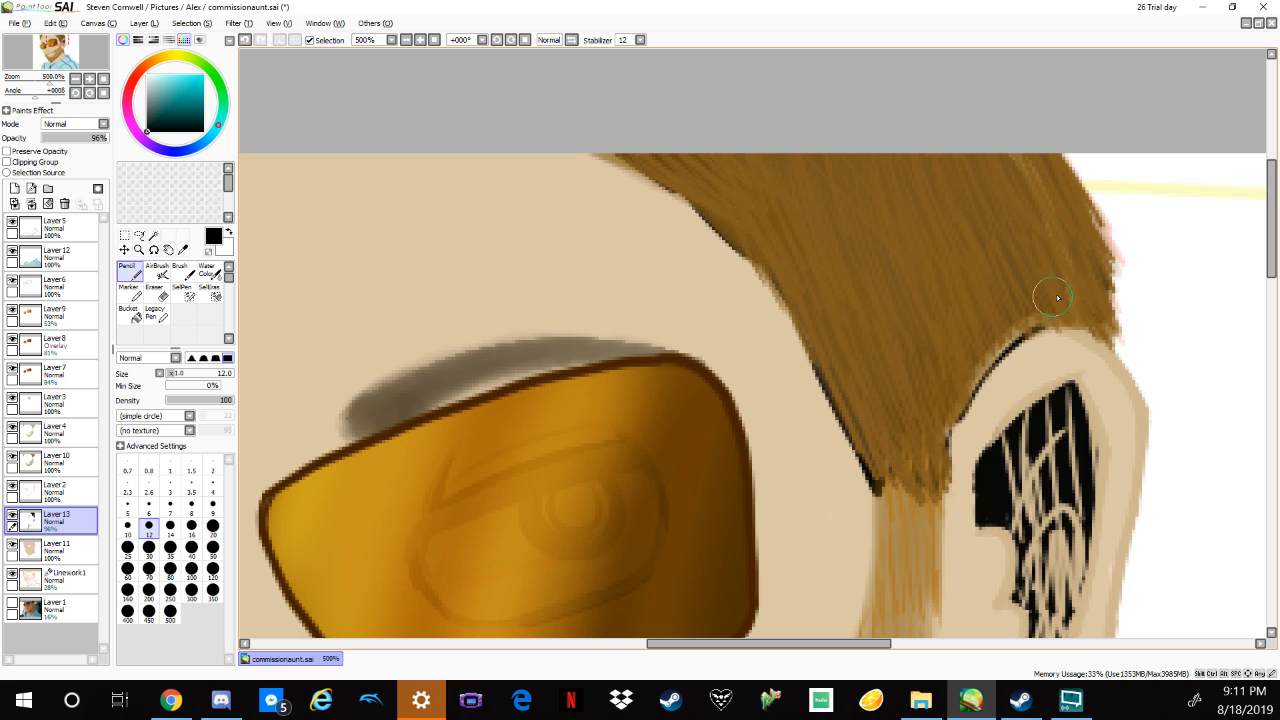
{"action": "mouse_move", "coordinate": [959, 367]}
{"action": "left_mouse_down"}
{"action": "mouse_move", "coordinate": [935, 428]}
{"action": "mouse_move", "coordinate": [987, 348]}
{"action": "mouse_move", "coordinate": [1091, 325]}
{"action": "mouse_move", "coordinate": [1057, 319]}
{"action": "mouse_move", "coordinate": [1140, 398]}
{"action": "left_mouse_up"}
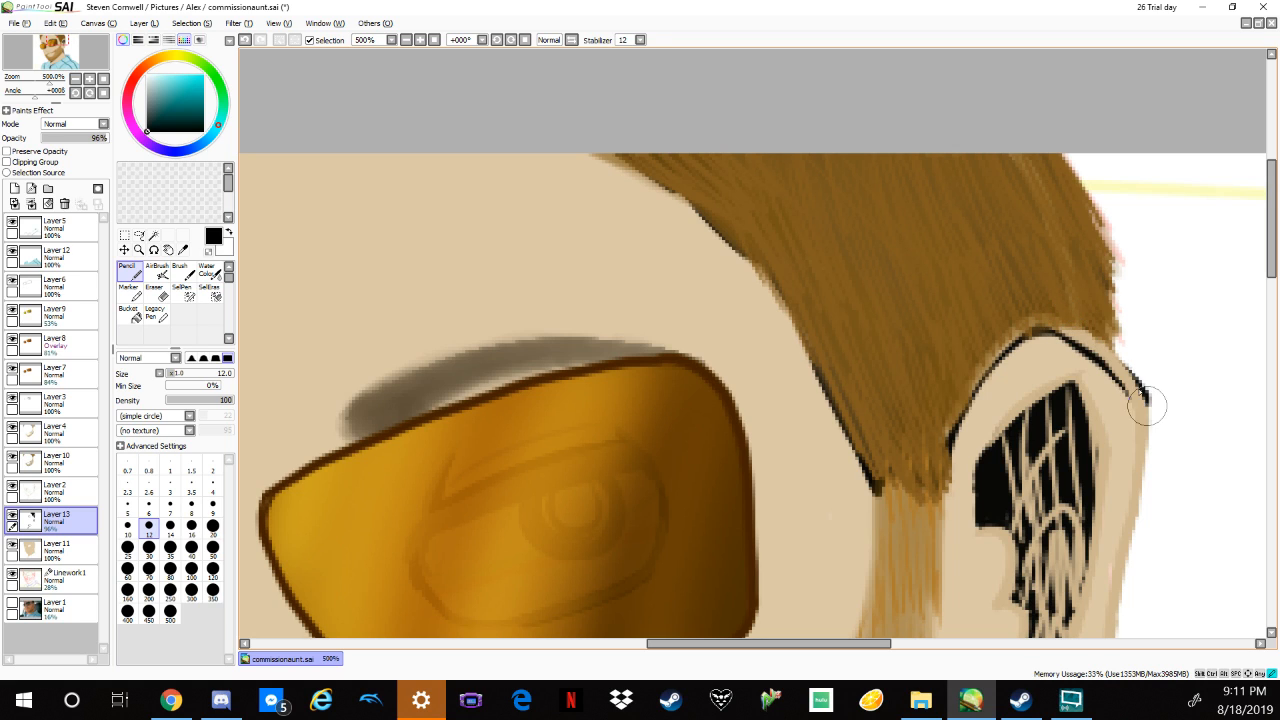
{"action": "left_click", "coordinate": [155, 292]}
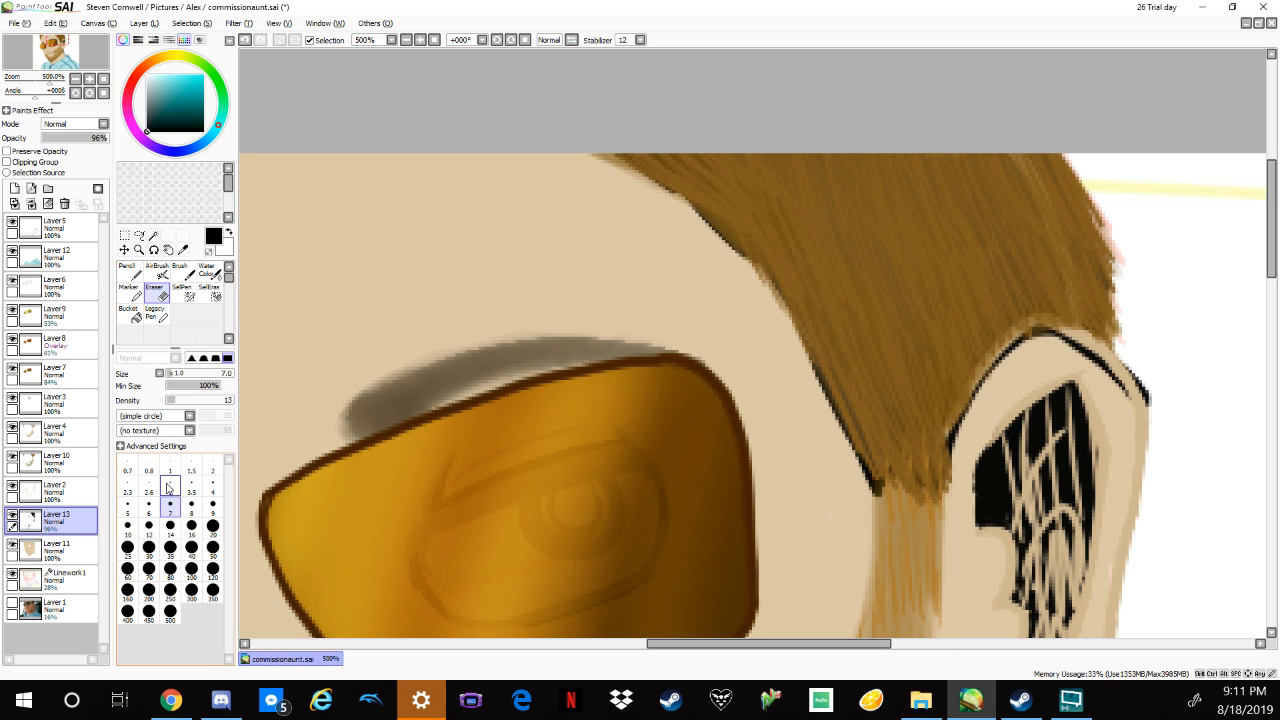
{"action": "left_click", "coordinate": [169, 487]}
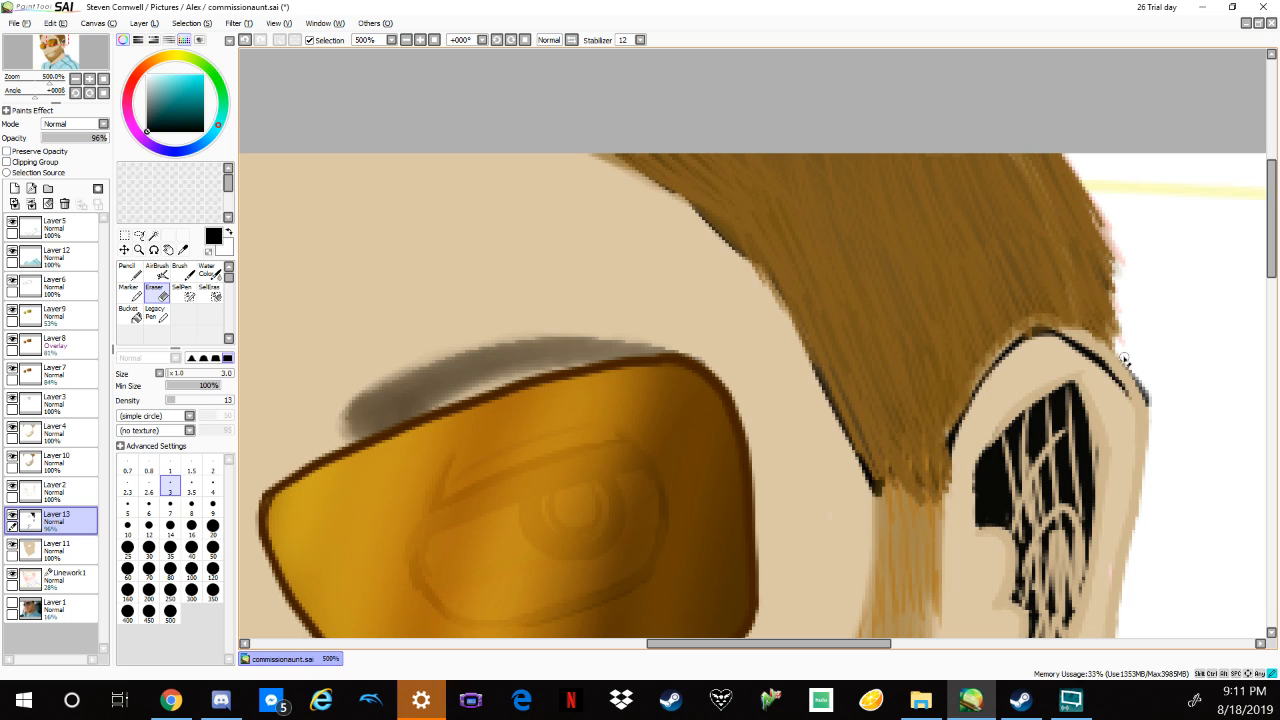
{"action": "left_click_drag", "start_coordinate": [1125, 360], "coordinate": [1145, 400]}
{"action": "left_click_drag", "start_coordinate": [197, 404], "coordinate": [310, 398]}
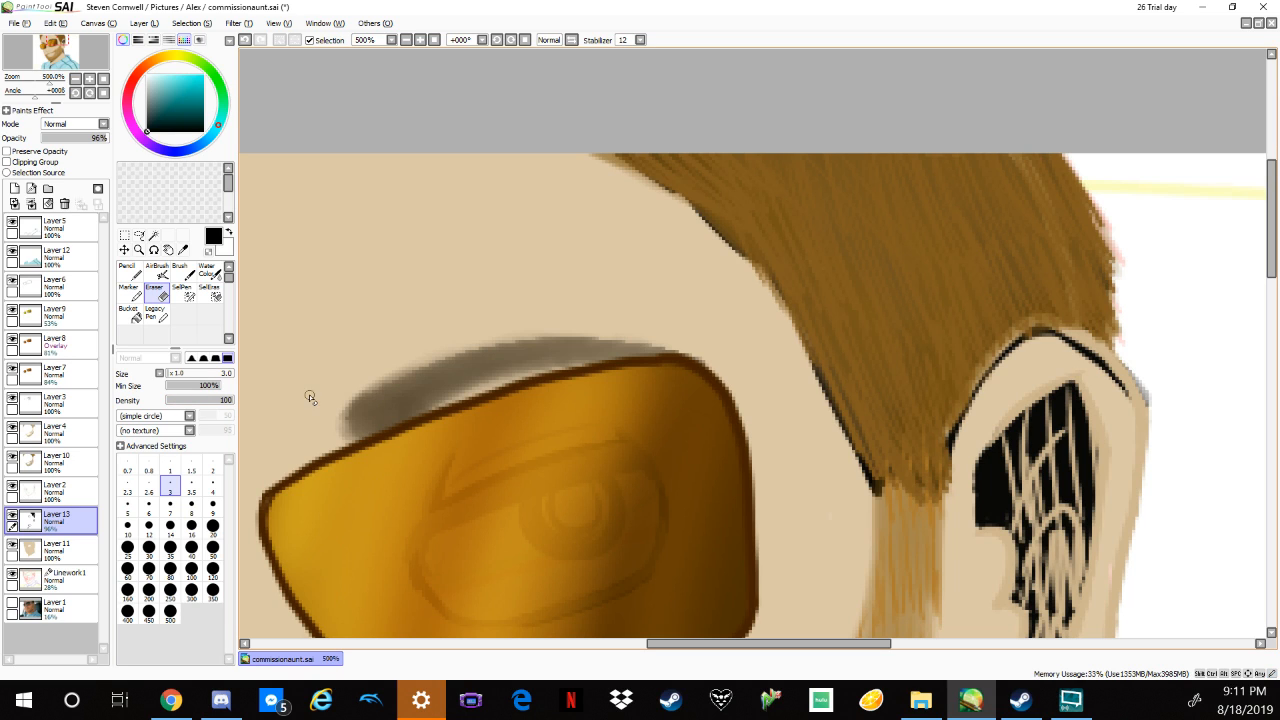
{"action": "mouse_move", "coordinate": [1157, 403]}
{"action": "left_mouse_down"}
{"action": "mouse_move", "coordinate": [1126, 358]}
{"action": "mouse_move", "coordinate": [1138, 378]}
{"action": "mouse_move", "coordinate": [1123, 390]}
{"action": "mouse_move", "coordinate": [1105, 361]}
{"action": "mouse_move", "coordinate": [1058, 336]}
{"action": "mouse_move", "coordinate": [1082, 340]}
{"action": "mouse_move", "coordinate": [1042, 333]}
{"action": "mouse_move", "coordinate": [1012, 349]}
{"action": "mouse_move", "coordinate": [1022, 345]}
{"action": "mouse_move", "coordinate": [970, 410]}
{"action": "mouse_move", "coordinate": [986, 380]}
{"action": "left_mouse_up"}
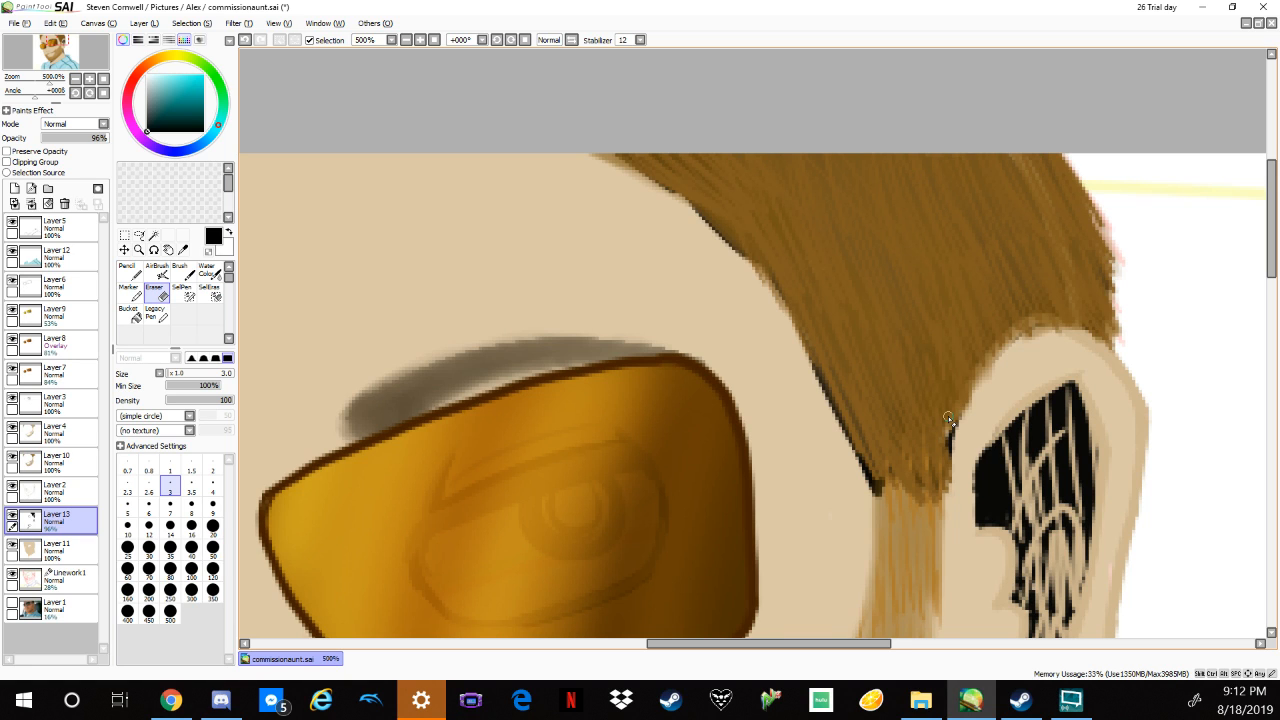
Darken the hairline in black with the Pencil from the temple down to the sideburn.
{"action": "scroll", "coordinate": [949, 418], "scroll_direction": "down", "scroll_amount": 2}
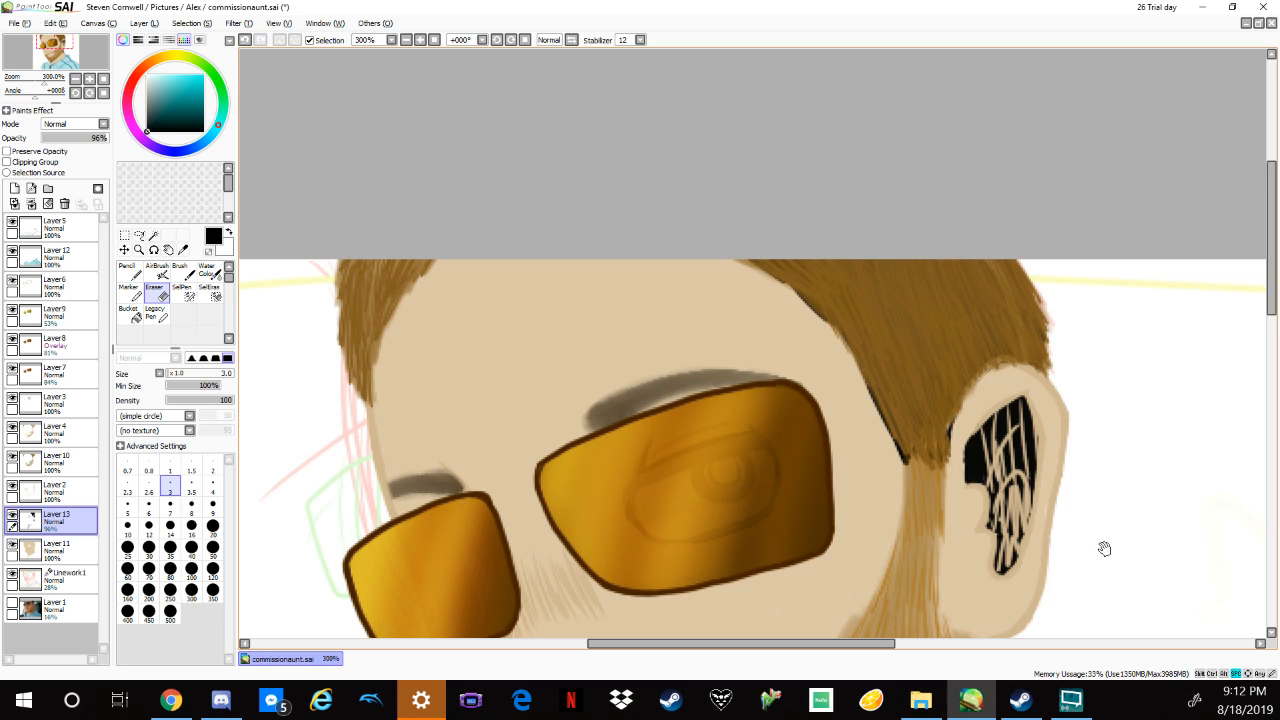
{"action": "mouse_move", "coordinate": [1104, 548]}
{"action": "left_mouse_down"}
{"action": "mouse_move", "coordinate": [1031, 491]}
{"action": "mouse_move", "coordinate": [1097, 534]}
{"action": "left_mouse_up"}
{"action": "scroll", "coordinate": [1097, 534], "scroll_direction": "up", "scroll_amount": 2}
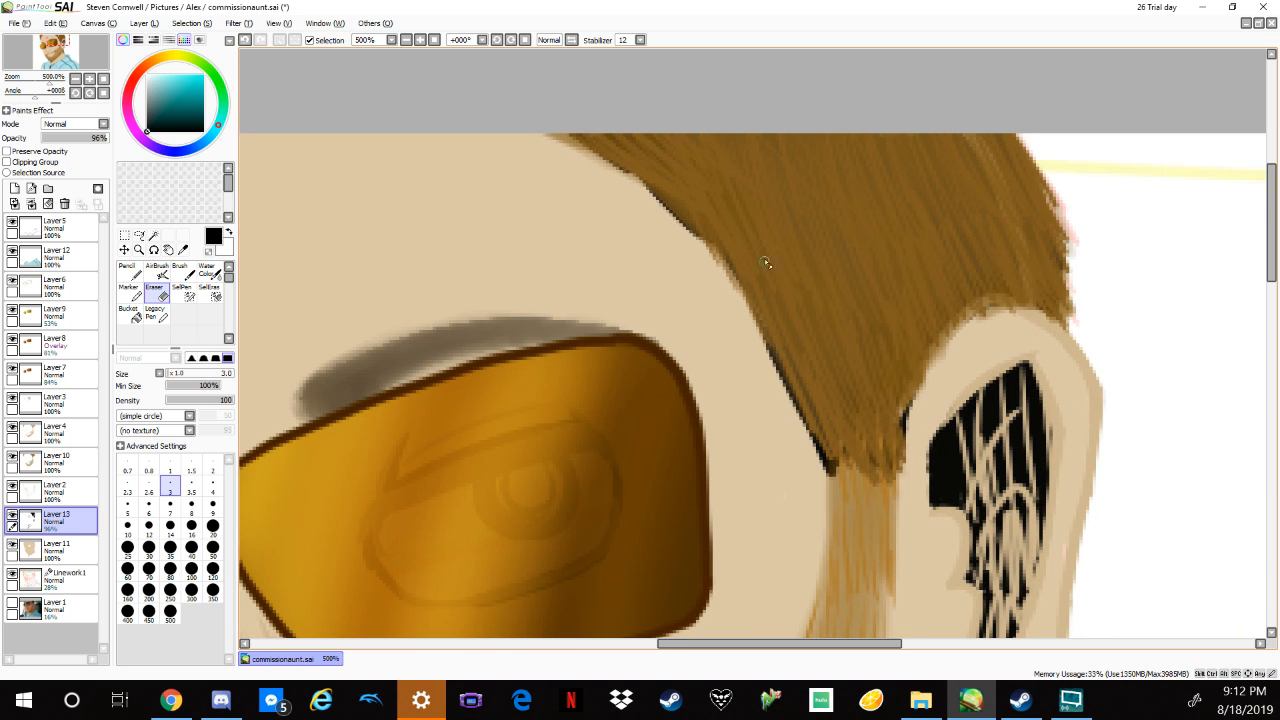
{"action": "key", "text": "n"}
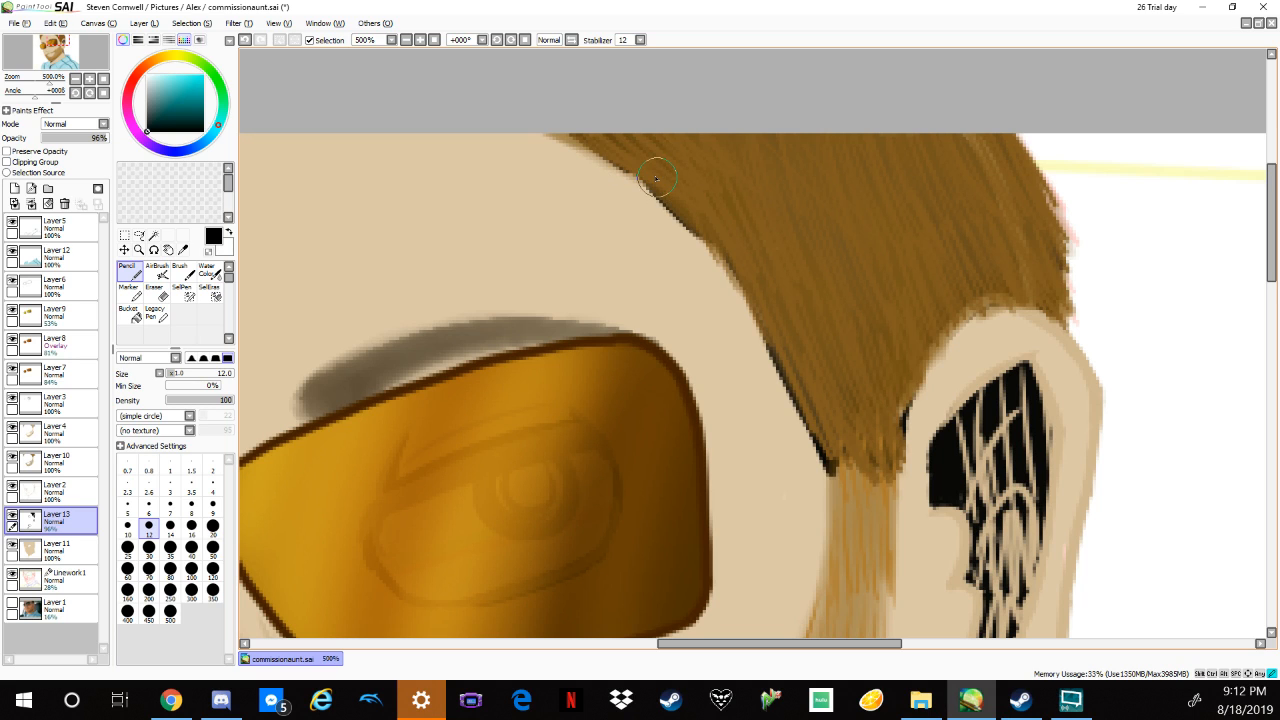
{"action": "mouse_move", "coordinate": [656, 178]}
{"action": "left_mouse_down"}
{"action": "mouse_move", "coordinate": [600, 141]}
{"action": "mouse_move", "coordinate": [730, 259]}
{"action": "mouse_move", "coordinate": [716, 241]}
{"action": "mouse_move", "coordinate": [726, 246]}
{"action": "mouse_move", "coordinate": [751, 310]}
{"action": "mouse_move", "coordinate": [829, 421]}
{"action": "left_mouse_up"}
Paint a black shadow beneath the earlobe where it meets the back of the beard.
{"action": "left_click_drag", "start_coordinate": [874, 543], "coordinate": [780, 178]}
{"action": "mouse_move", "coordinate": [885, 425]}
{"action": "left_mouse_down"}
{"action": "mouse_move", "coordinate": [820, 318]}
{"action": "mouse_move", "coordinate": [806, 352]}
{"action": "mouse_move", "coordinate": [800, 338]}
{"action": "mouse_move", "coordinate": [818, 395]}
{"action": "left_mouse_up"}
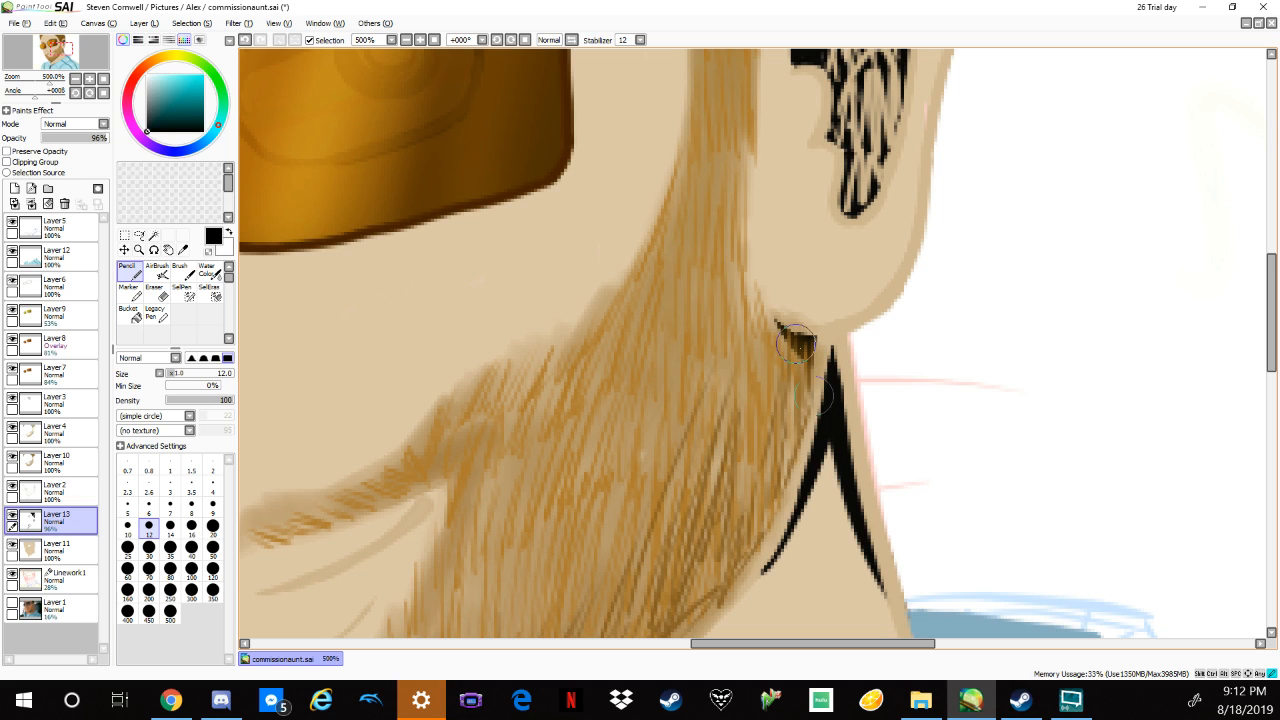
{"action": "left_click_drag", "start_coordinate": [752, 282], "coordinate": [812, 350]}
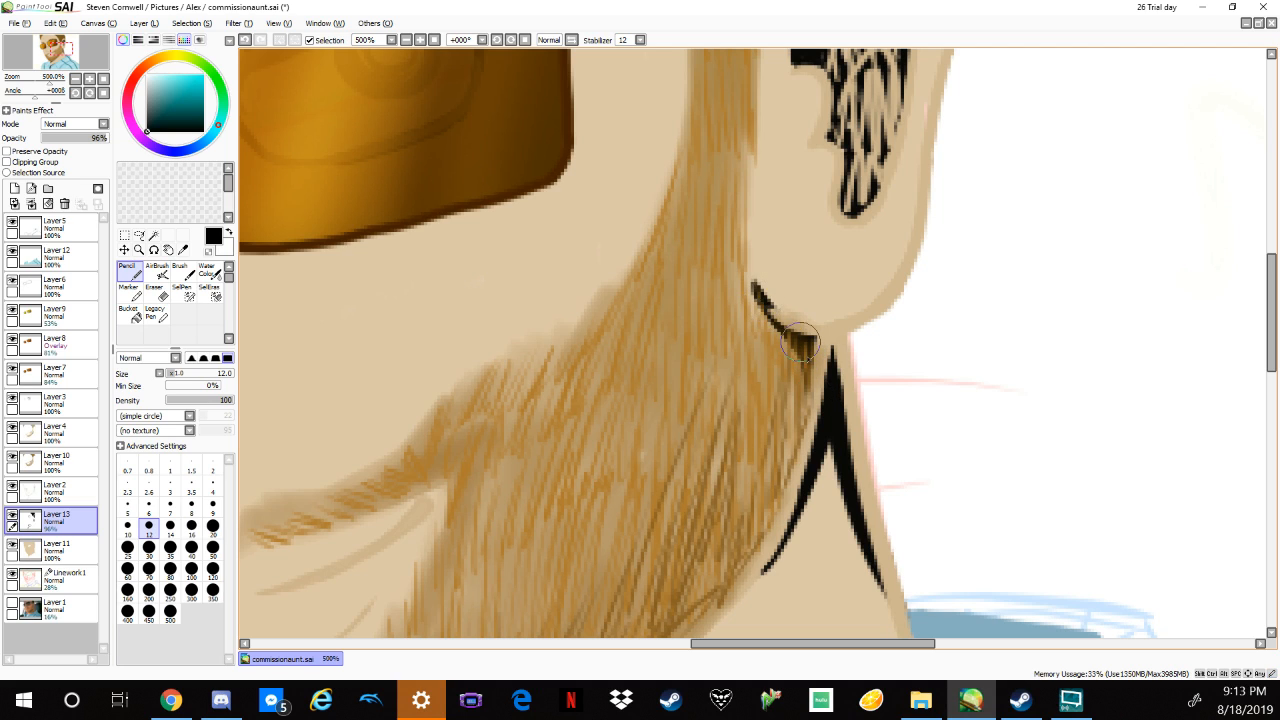
Draw a thin black line beneath the lower lip and a short black stroke on the eyebrow above the smaller lens.
{"action": "left_click_drag", "start_coordinate": [765, 575], "coordinate": [971, 377]}
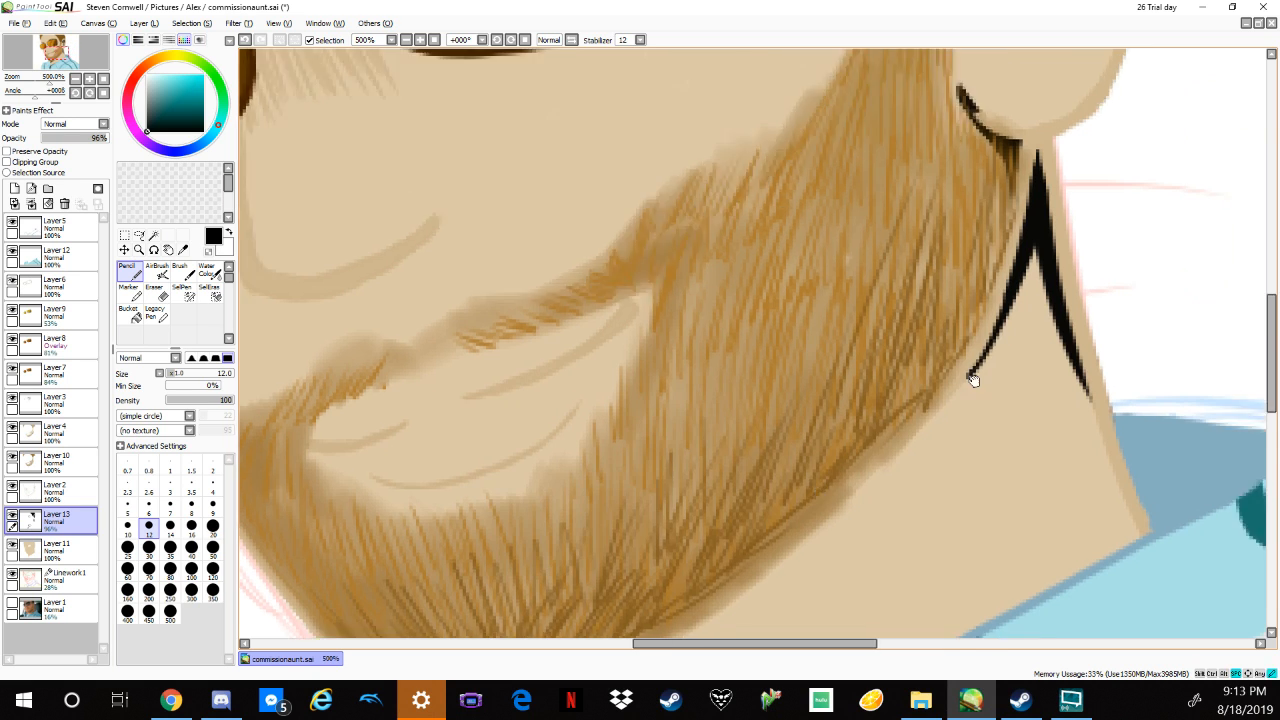
{"action": "left_click_drag", "start_coordinate": [799, 524], "coordinate": [881, 474]}
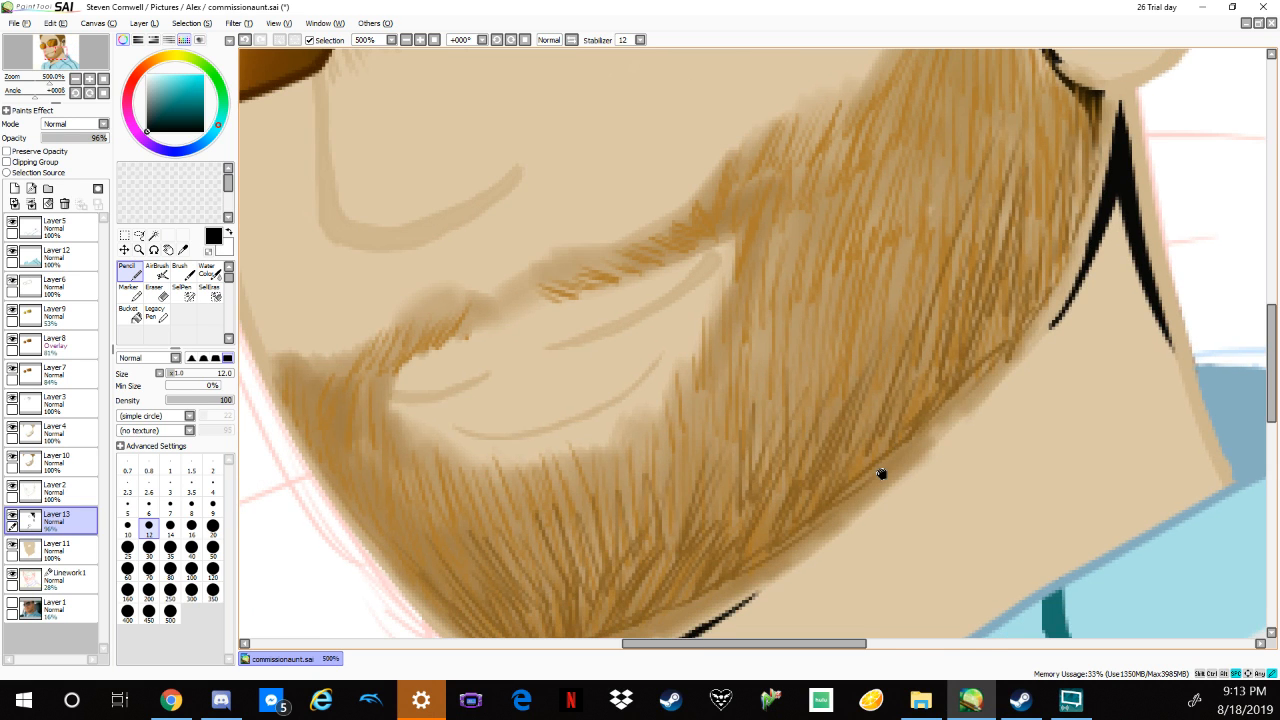
{"action": "left_click_drag", "start_coordinate": [620, 190], "coordinate": [925, 570]}
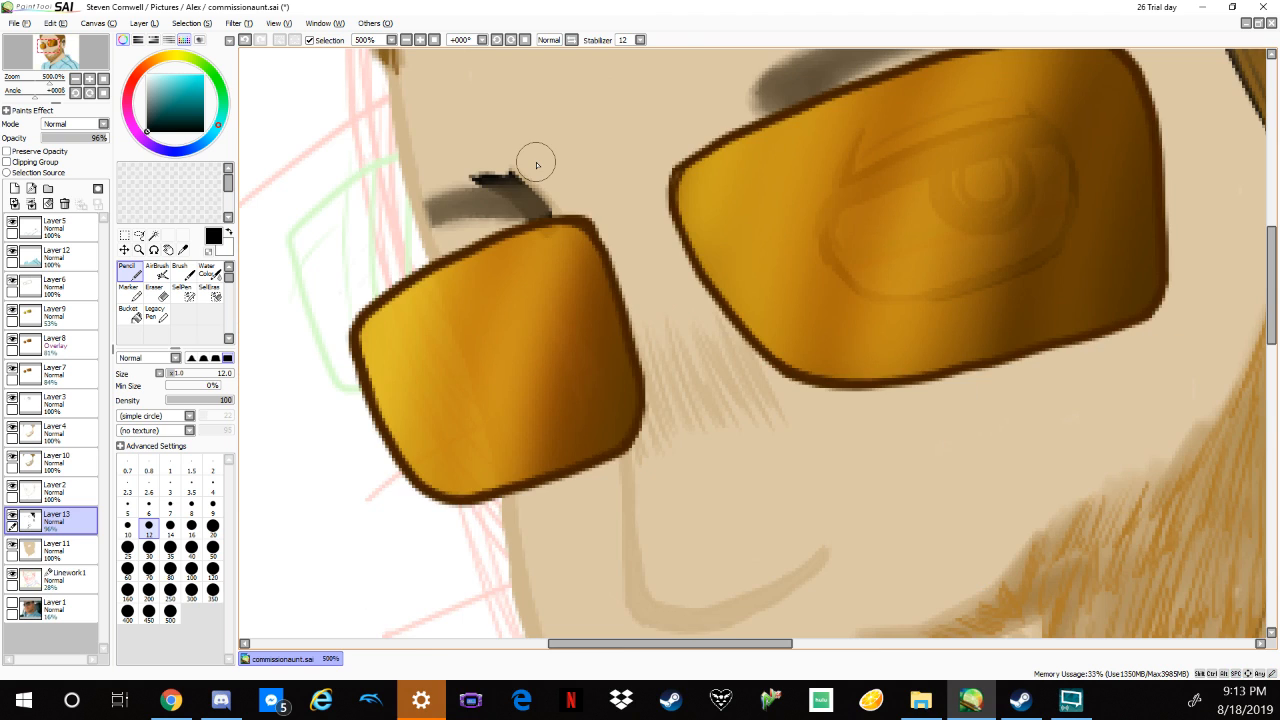
Hide Layer 7 and paint a black shadow from the inner end of the eyebrow down through the smaller lens.
{"action": "left_click", "coordinate": [12, 369]}
{"action": "left_click_drag", "start_coordinate": [545, 226], "coordinate": [565, 268]}
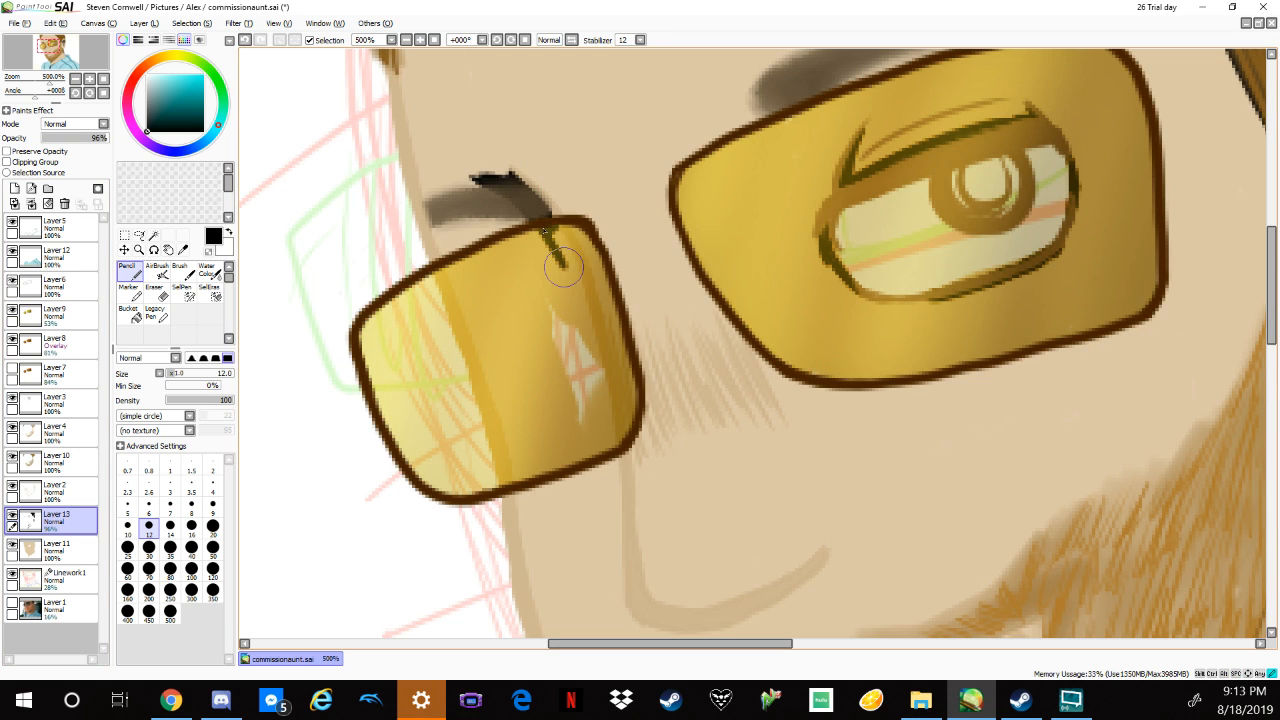
{"action": "mouse_move", "coordinate": [546, 226]}
{"action": "left_mouse_down"}
{"action": "mouse_move", "coordinate": [600, 340]}
{"action": "mouse_move", "coordinate": [580, 300]}
{"action": "mouse_move", "coordinate": [600, 385]}
{"action": "left_mouse_up"}
{"action": "left_click_drag", "start_coordinate": [550, 258], "coordinate": [596, 364]}
{"action": "left_click_drag", "start_coordinate": [530, 212], "coordinate": [598, 392]}
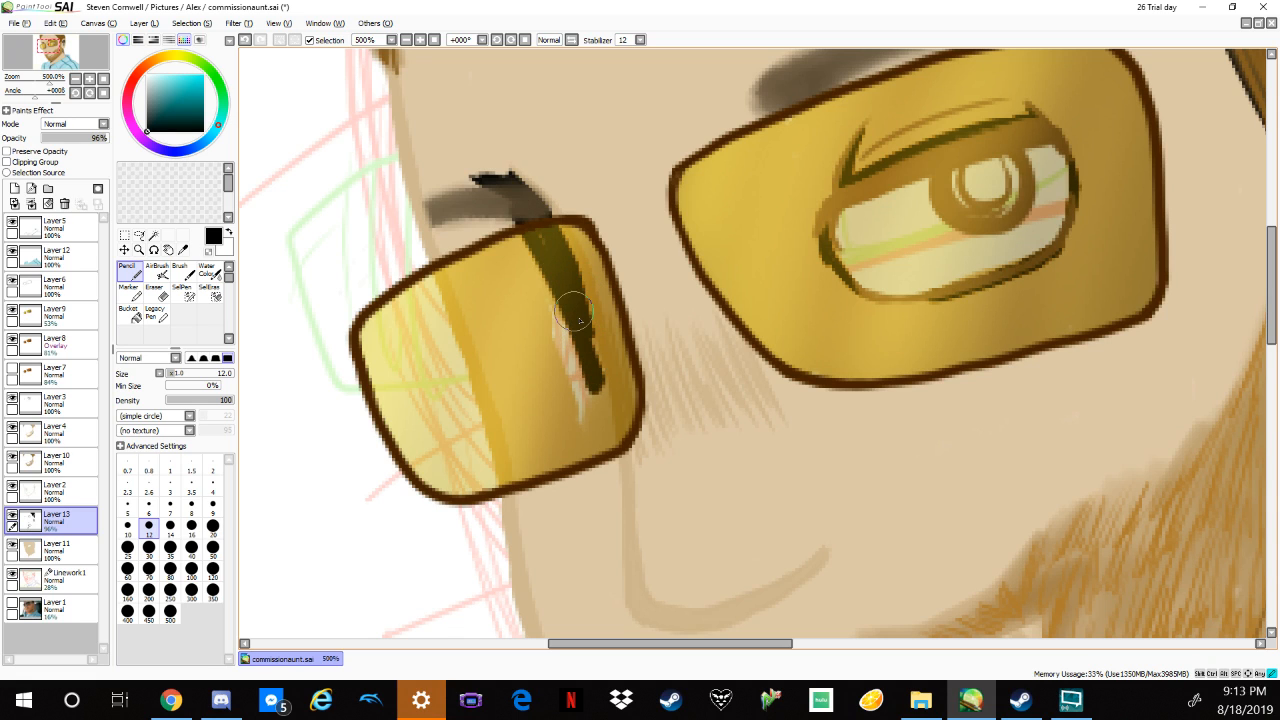
{"action": "left_click_drag", "start_coordinate": [540, 270], "coordinate": [598, 420]}
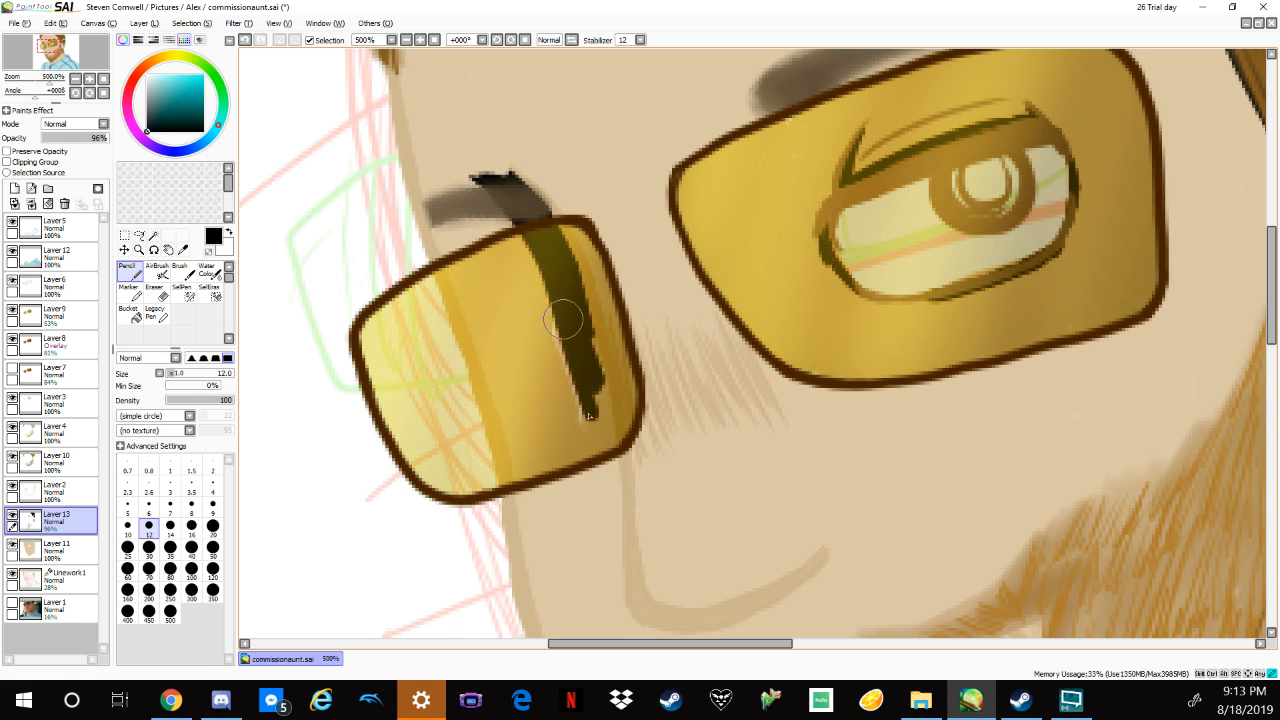
{"action": "left_click_drag", "start_coordinate": [545, 300], "coordinate": [615, 468]}
{"action": "left_click_drag", "start_coordinate": [578, 318], "coordinate": [612, 465]}
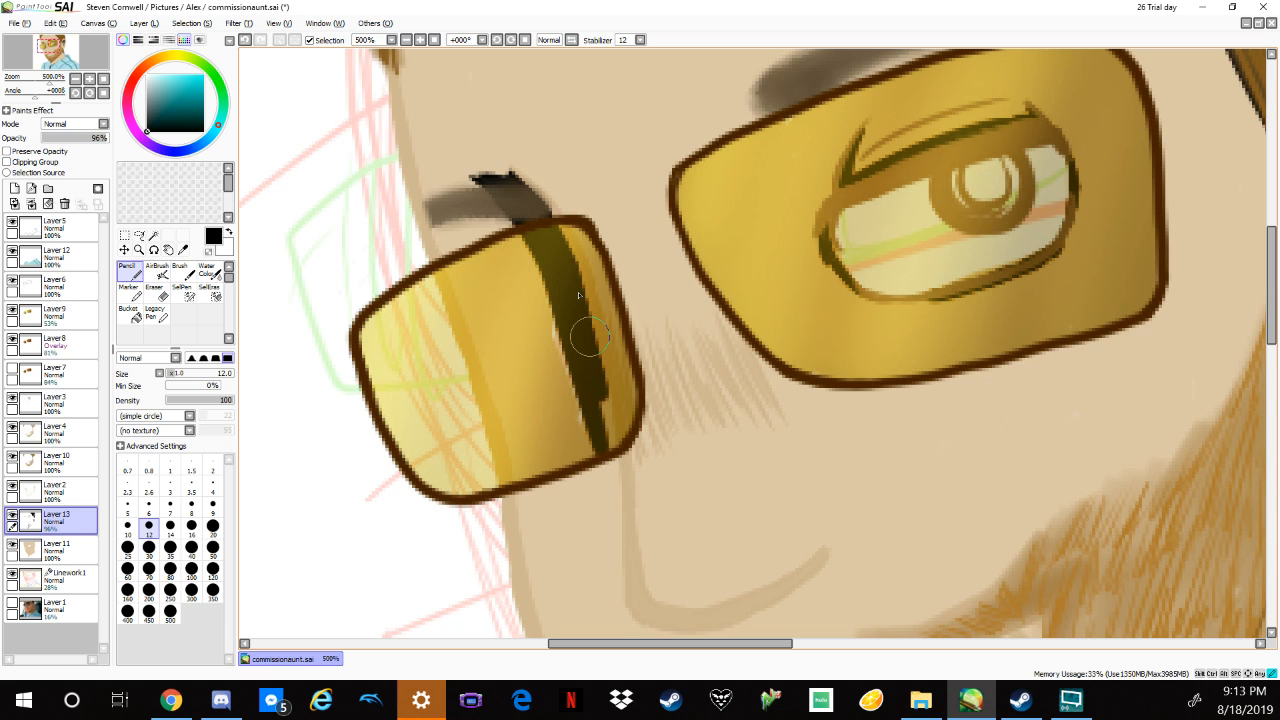
Extend the black shadow from the smaller lens down the nose and around its tip, and show Layer 7 again.
{"action": "left_click_drag", "start_coordinate": [578, 296], "coordinate": [615, 550]}
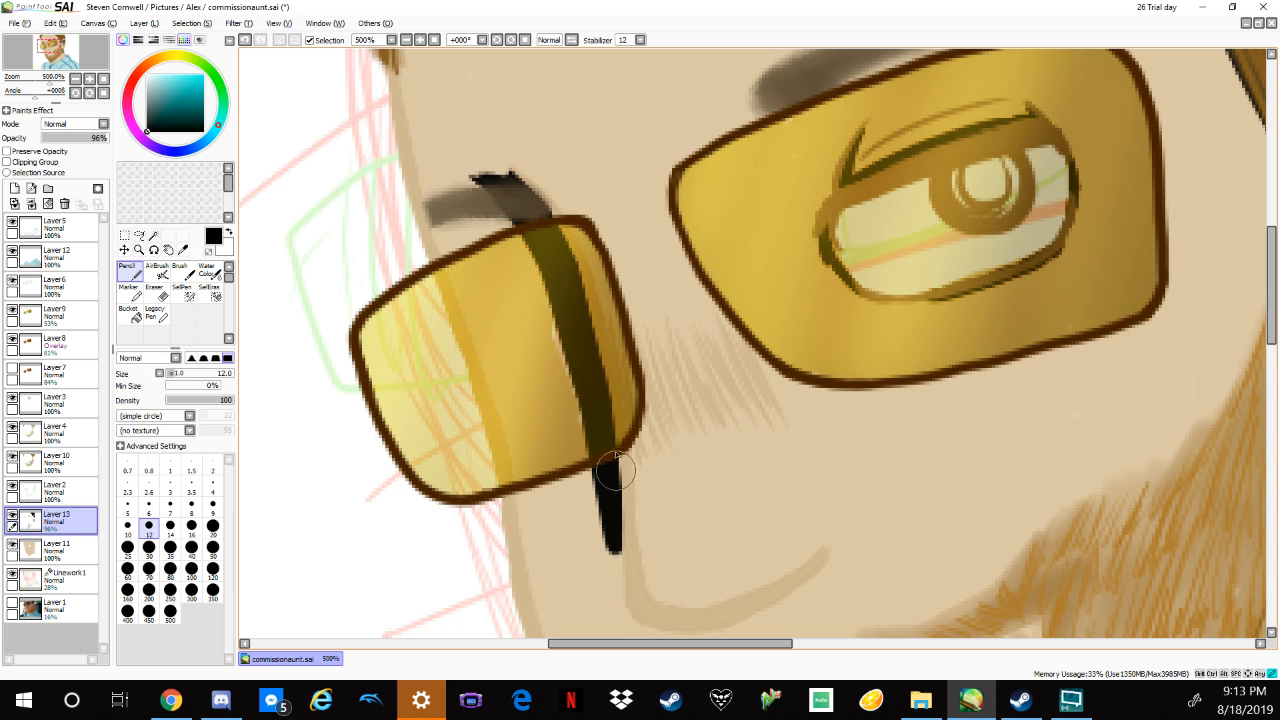
{"action": "left_click_drag", "start_coordinate": [784, 456], "coordinate": [762, 352]}
{"action": "left_click_drag", "start_coordinate": [775, 397], "coordinate": [769, 346]}
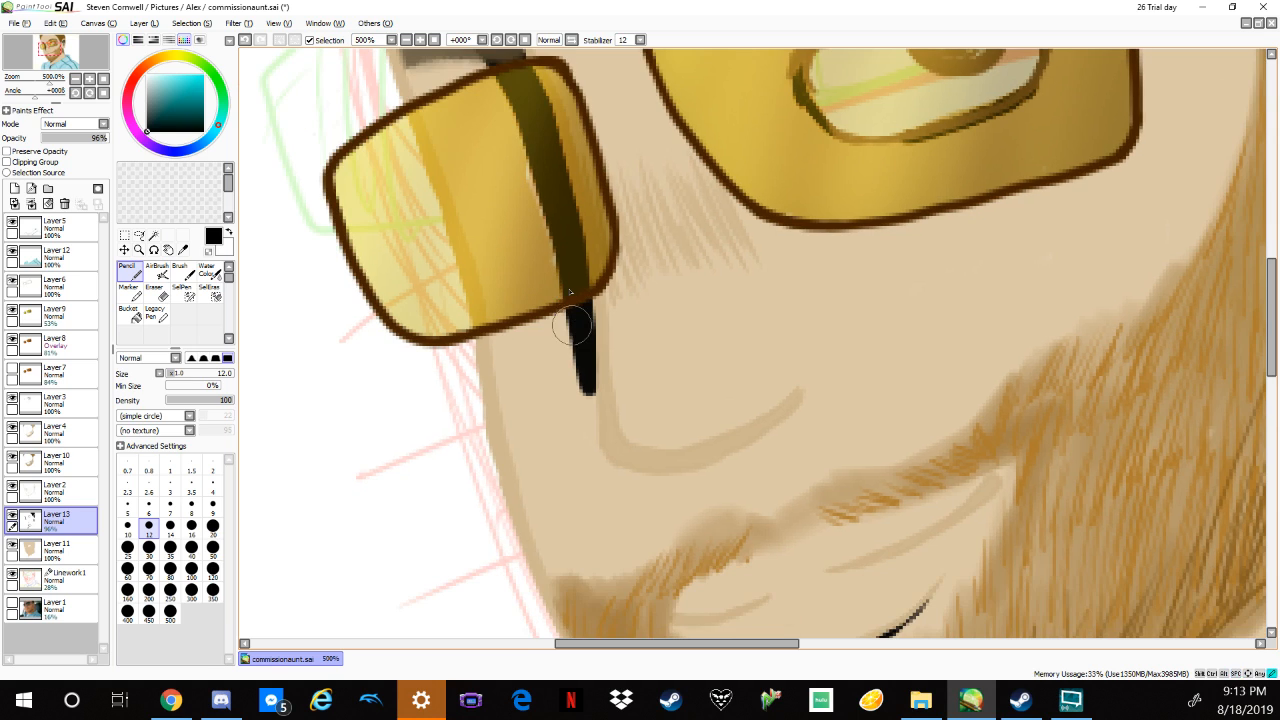
{"action": "mouse_move", "coordinate": [572, 325]}
{"action": "left_mouse_down"}
{"action": "mouse_move", "coordinate": [577, 410]}
{"action": "mouse_move", "coordinate": [571, 283]}
{"action": "mouse_move", "coordinate": [592, 444]}
{"action": "mouse_move", "coordinate": [590, 381]}
{"action": "mouse_move", "coordinate": [603, 438]}
{"action": "mouse_move", "coordinate": [588, 440]}
{"action": "mouse_move", "coordinate": [581, 420]}
{"action": "mouse_move", "coordinate": [618, 461]}
{"action": "mouse_move", "coordinate": [680, 475]}
{"action": "left_mouse_up"}
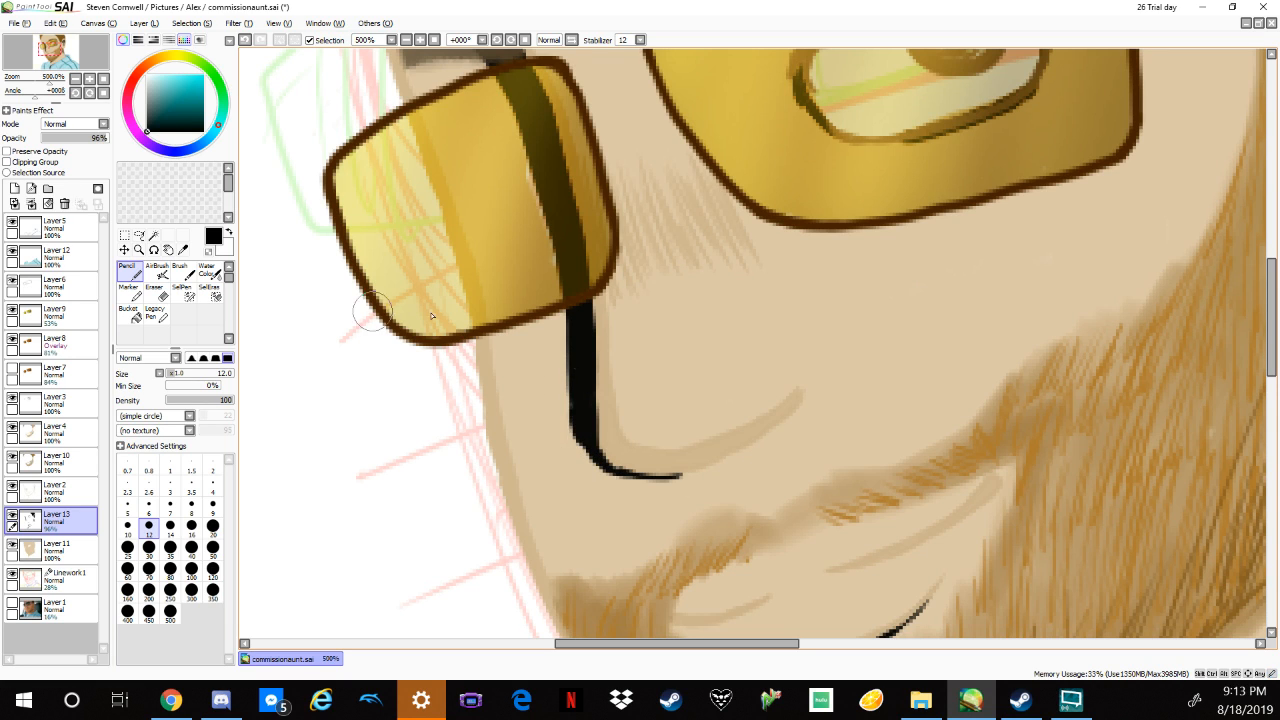
{"action": "left_click", "coordinate": [13, 369]}
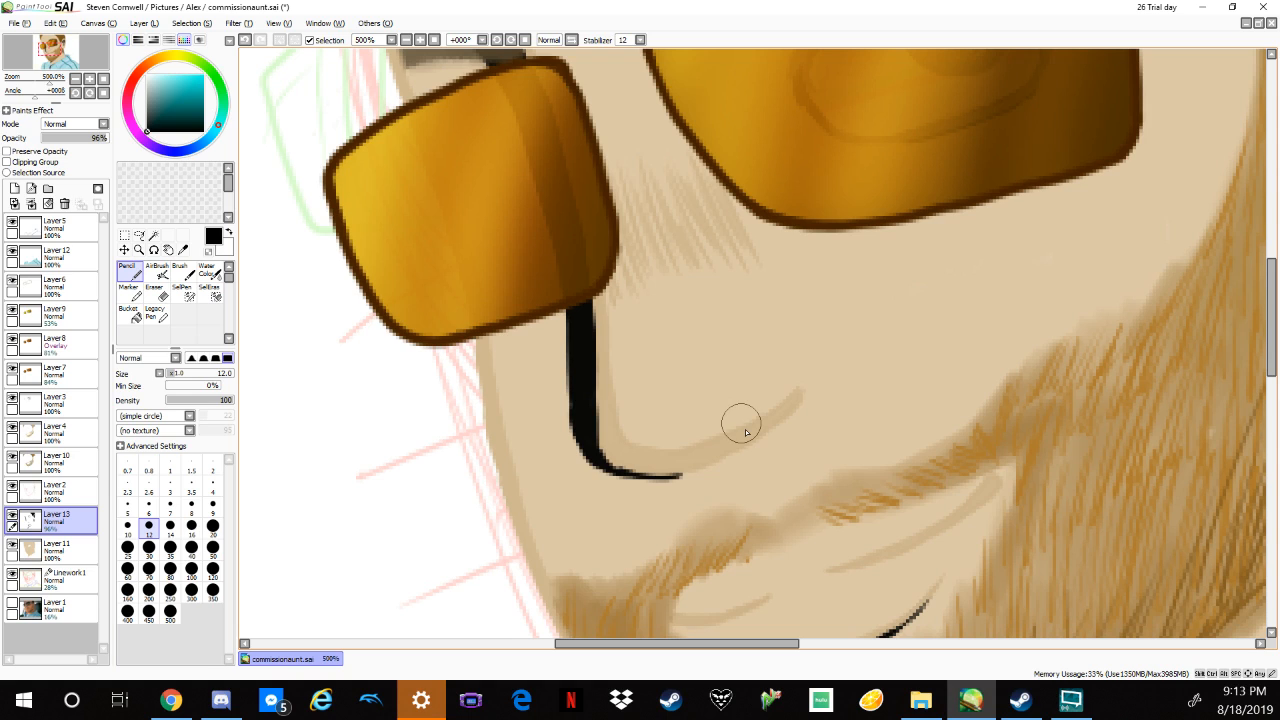
Continue the black line along the underside of the nose to the end of the nostril and thicken its lower curve.
{"action": "left_click_drag", "start_coordinate": [684, 477], "coordinate": [715, 467]}
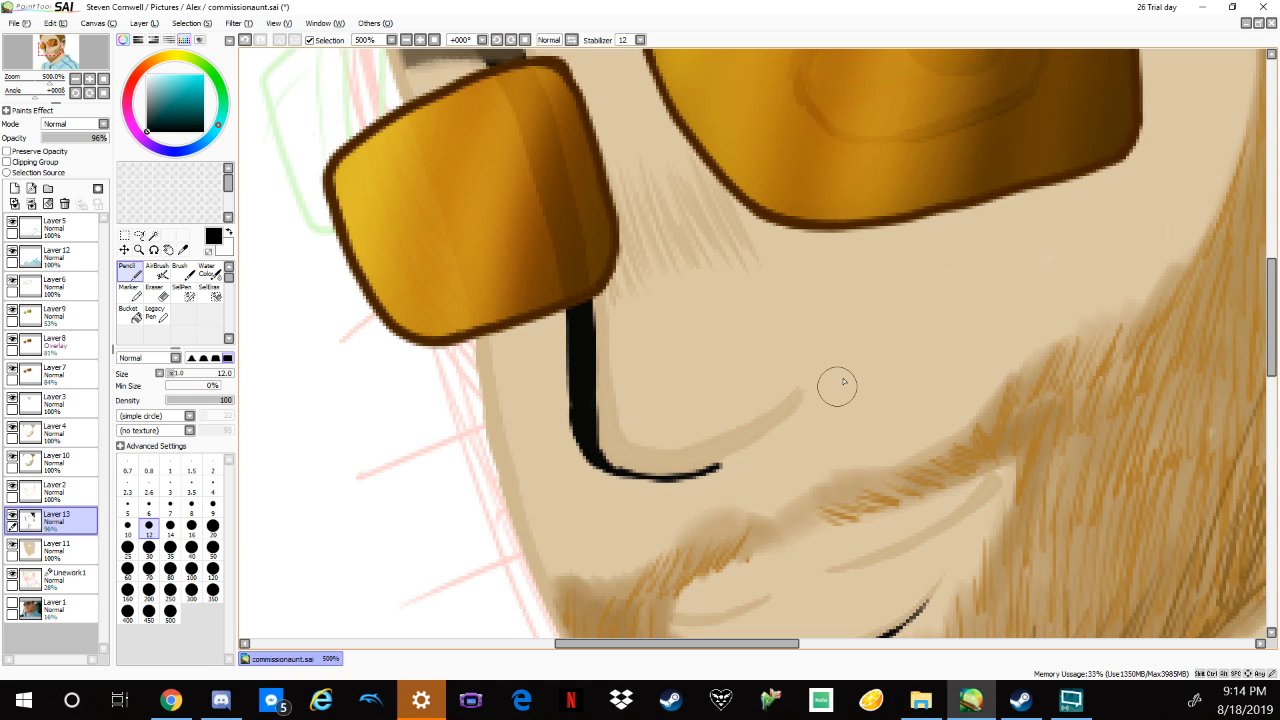
{"action": "mouse_move", "coordinate": [731, 460]}
{"action": "left_mouse_down"}
{"action": "mouse_move", "coordinate": [758, 443]}
{"action": "mouse_move", "coordinate": [719, 461]}
{"action": "mouse_move", "coordinate": [763, 436]}
{"action": "mouse_move", "coordinate": [820, 373]}
{"action": "left_mouse_up"}
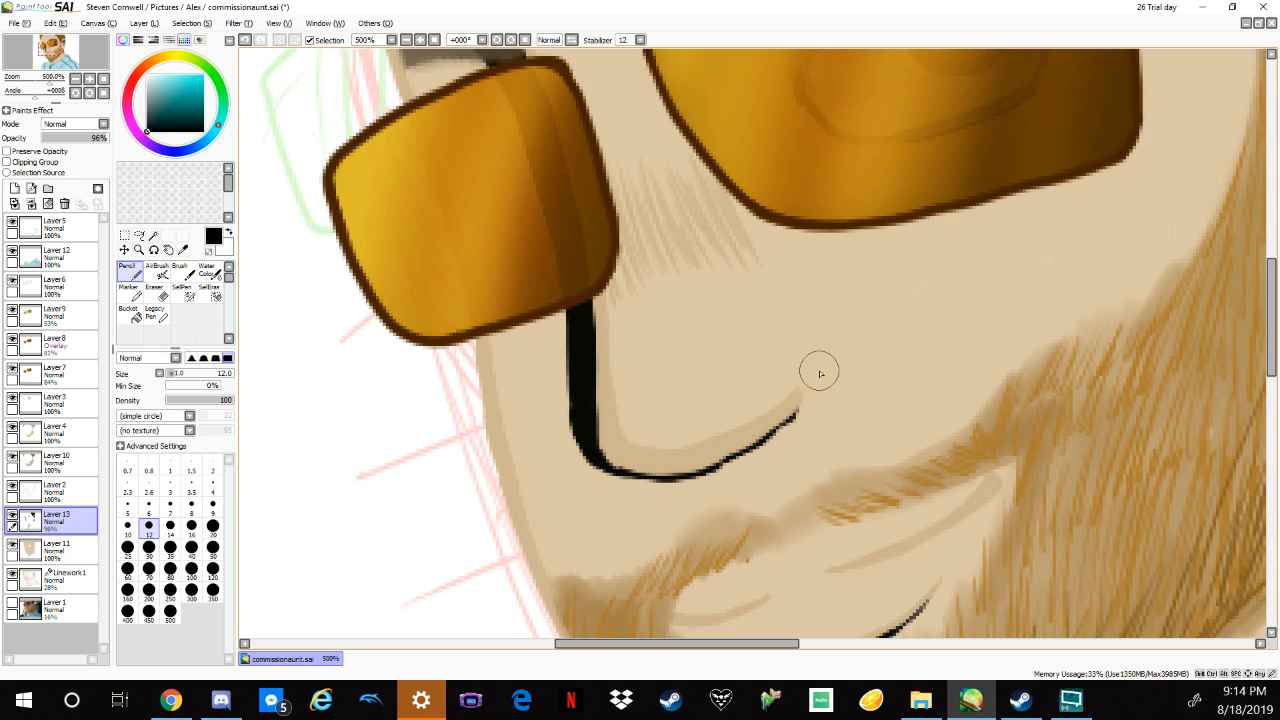
{"action": "mouse_move", "coordinate": [580, 435]}
{"action": "left_mouse_down"}
{"action": "mouse_move", "coordinate": [584, 457]}
{"action": "mouse_move", "coordinate": [581, 425]}
{"action": "mouse_move", "coordinate": [598, 459]}
{"action": "mouse_move", "coordinate": [640, 476]}
{"action": "mouse_move", "coordinate": [724, 446]}
{"action": "left_mouse_up"}
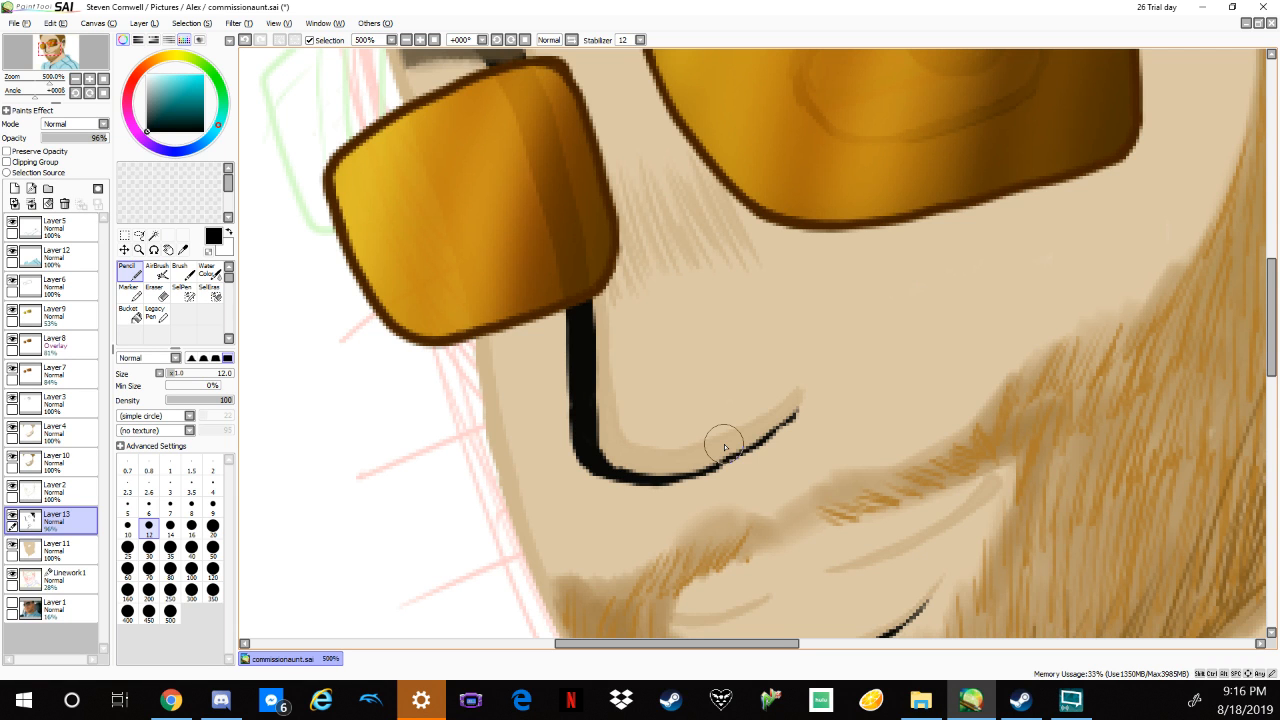
Soften the black shadow beneath the earlobe using the Blur brush at size 38 and density 24.
{"action": "scroll", "coordinate": [724, 446], "scroll_direction": "down", "scroll_amount": 4}
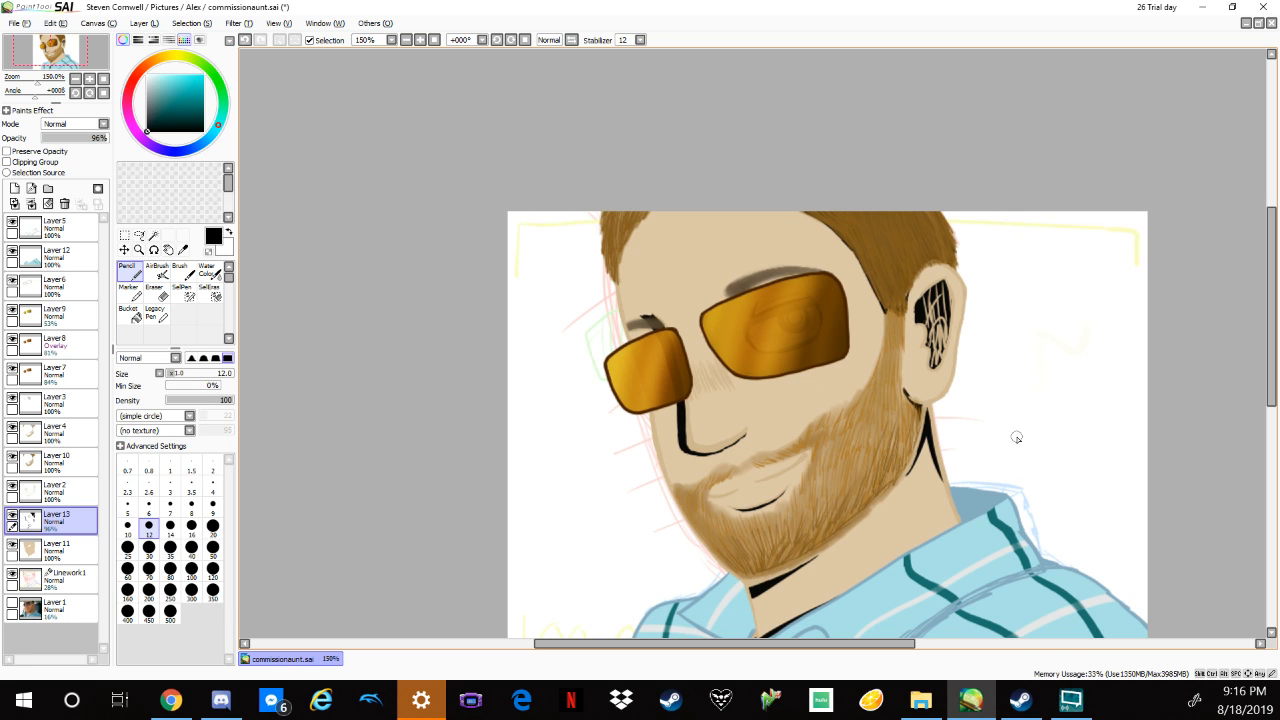
{"action": "left_click_drag", "start_coordinate": [1097, 486], "coordinate": [1062, 388]}
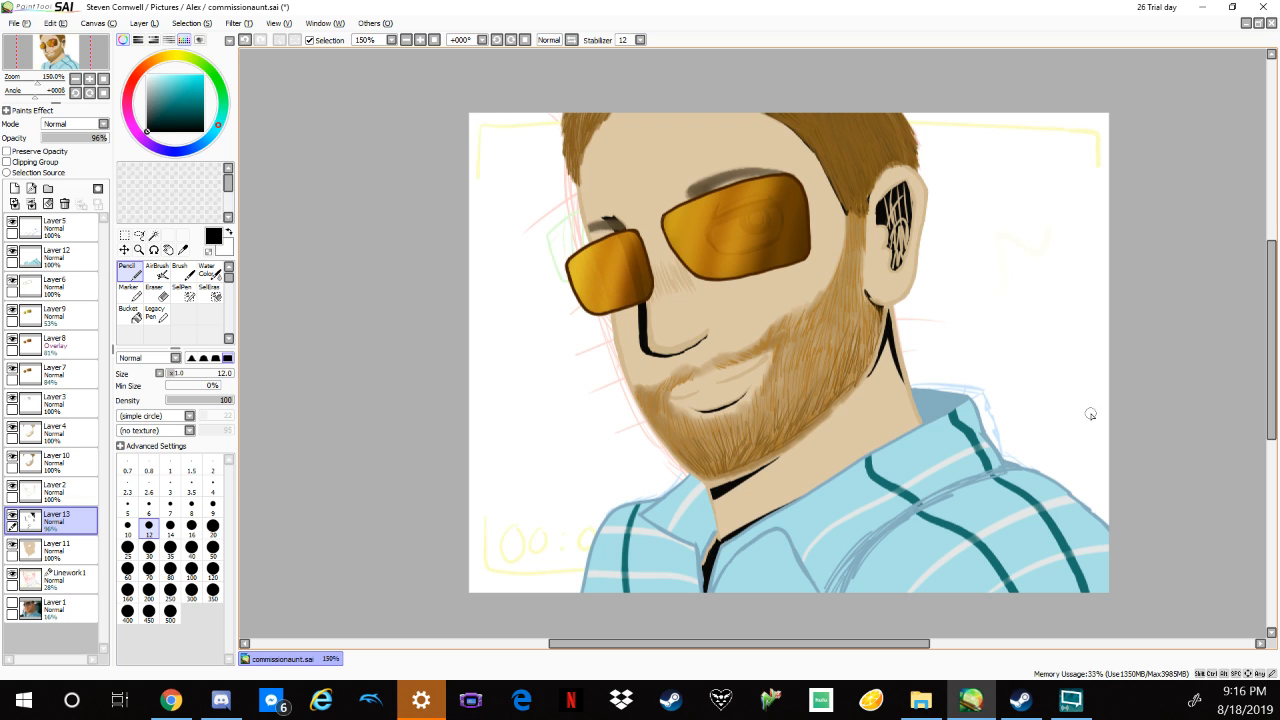
{"action": "left_click_drag", "start_coordinate": [1086, 280], "coordinate": [1064, 342]}
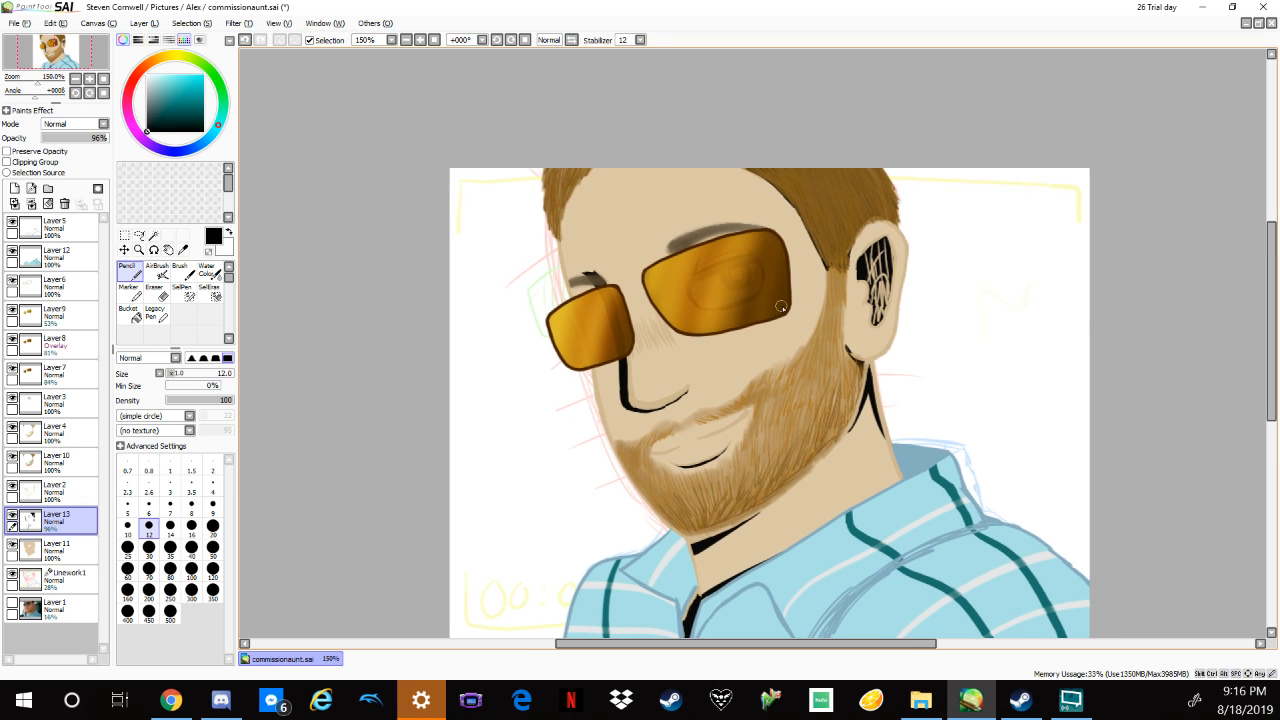
{"action": "left_click_drag", "start_coordinate": [224, 276], "coordinate": [232, 293]}
{"action": "left_click", "coordinate": [208, 293]}
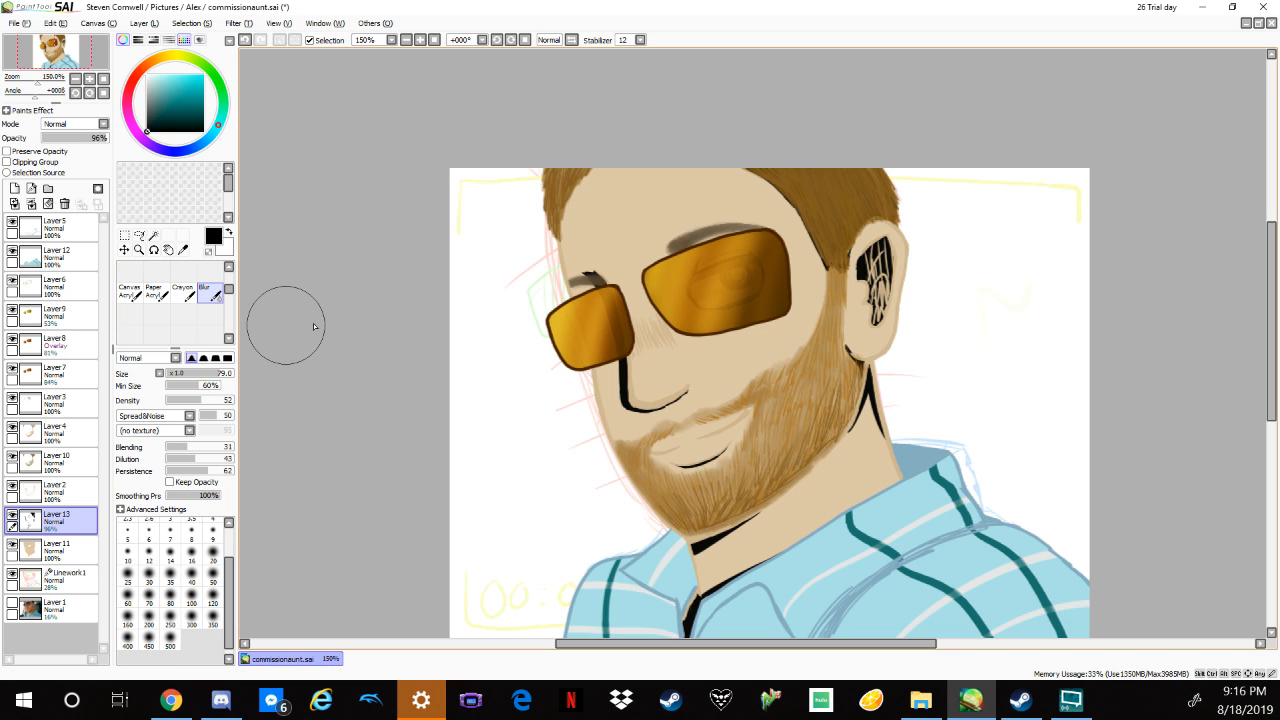
{"action": "left_click_drag", "start_coordinate": [199, 373], "coordinate": [191, 375]}
{"action": "mouse_move", "coordinate": [189, 401]}
{"action": "left_mouse_down"}
{"action": "mouse_move", "coordinate": [176, 409]}
{"action": "mouse_move", "coordinate": [185, 402]}
{"action": "left_mouse_up"}
{"action": "left_click", "coordinate": [180, 417]}
{"action": "left_click", "coordinate": [271, 414]}
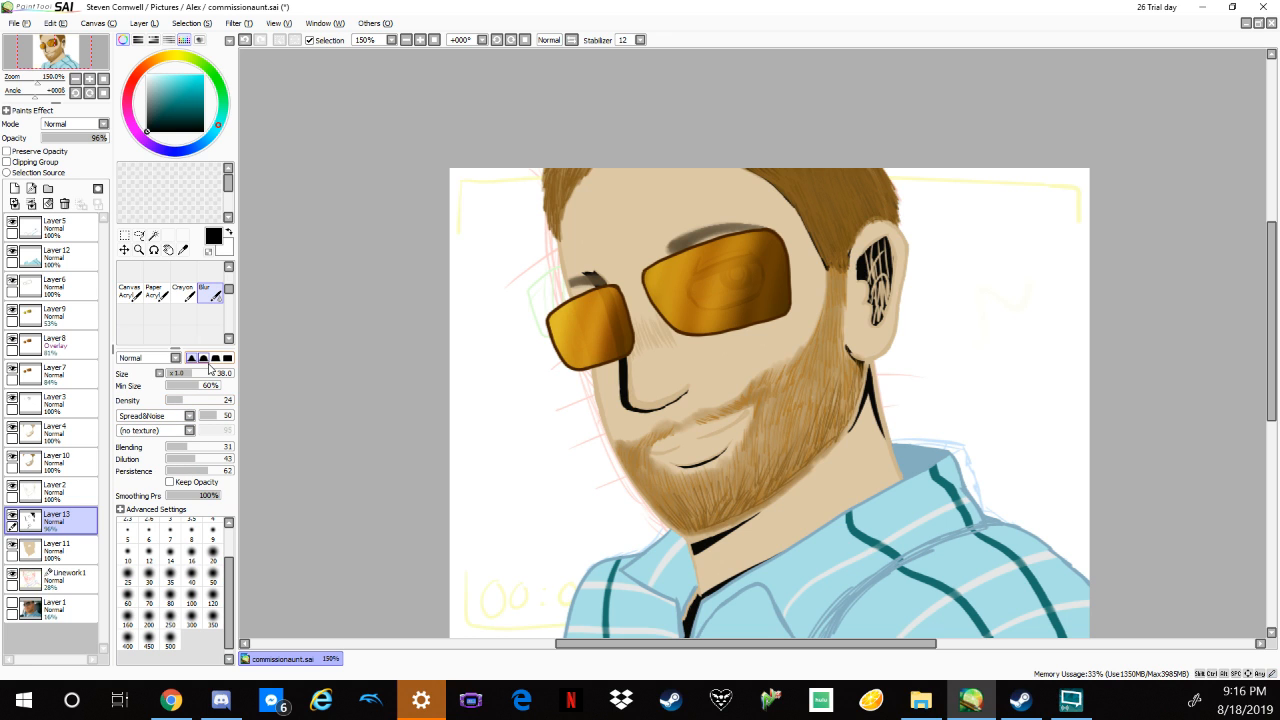
{"action": "scroll", "coordinate": [908, 282], "scroll_direction": "up", "scroll_amount": 2}
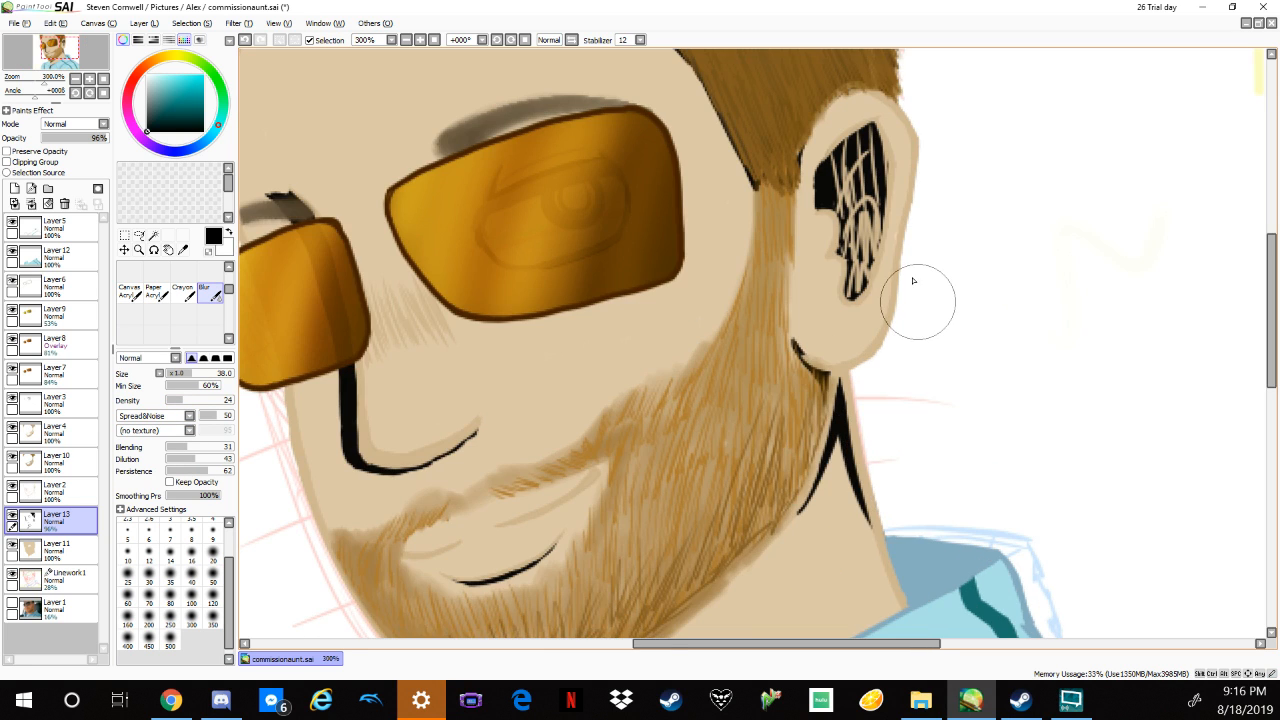
{"action": "scroll", "coordinate": [910, 268], "scroll_direction": "up", "scroll_amount": 1}
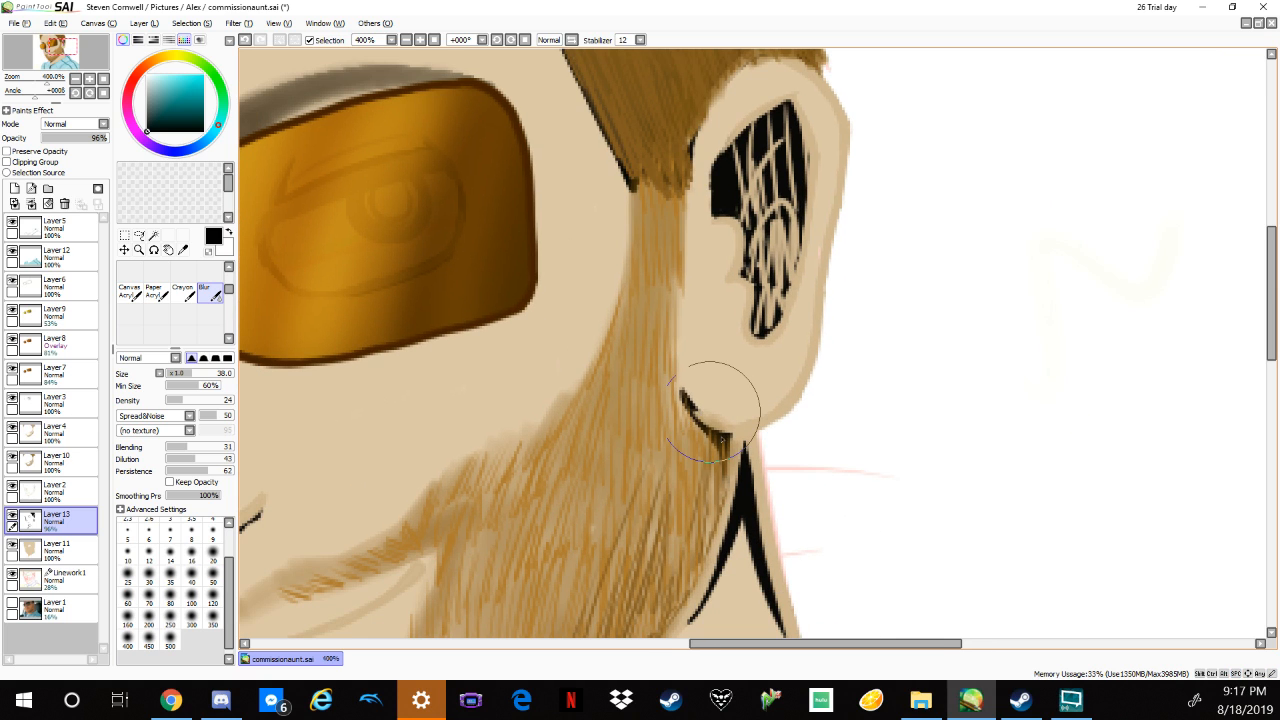
{"action": "mouse_move", "coordinate": [713, 411]}
{"action": "left_mouse_down"}
{"action": "mouse_move", "coordinate": [698, 408]}
{"action": "mouse_move", "coordinate": [722, 490]}
{"action": "left_mouse_up"}
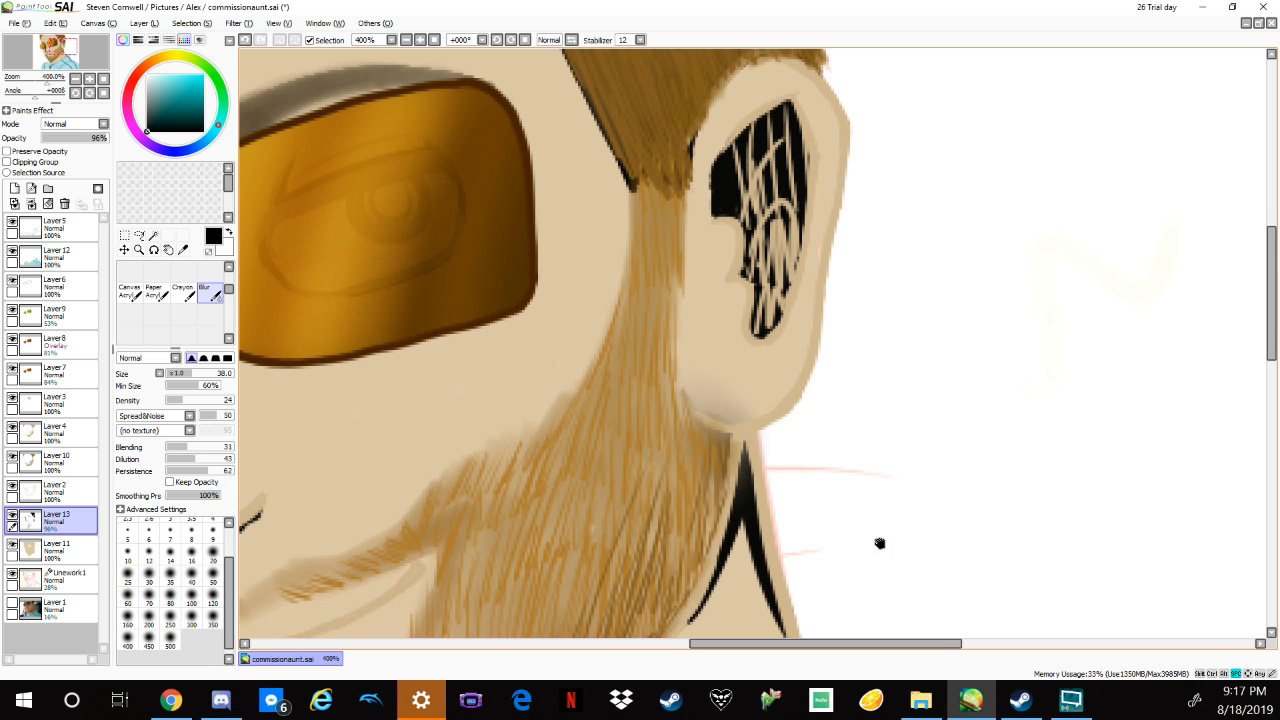
Reduce the Blur brush to size 19 and blend the black neck shadow behind the beard into a soft gradient.
{"action": "left_click_drag", "start_coordinate": [880, 543], "coordinate": [914, 396]}
{"action": "left_click_drag", "start_coordinate": [196, 375], "coordinate": [183, 374]}
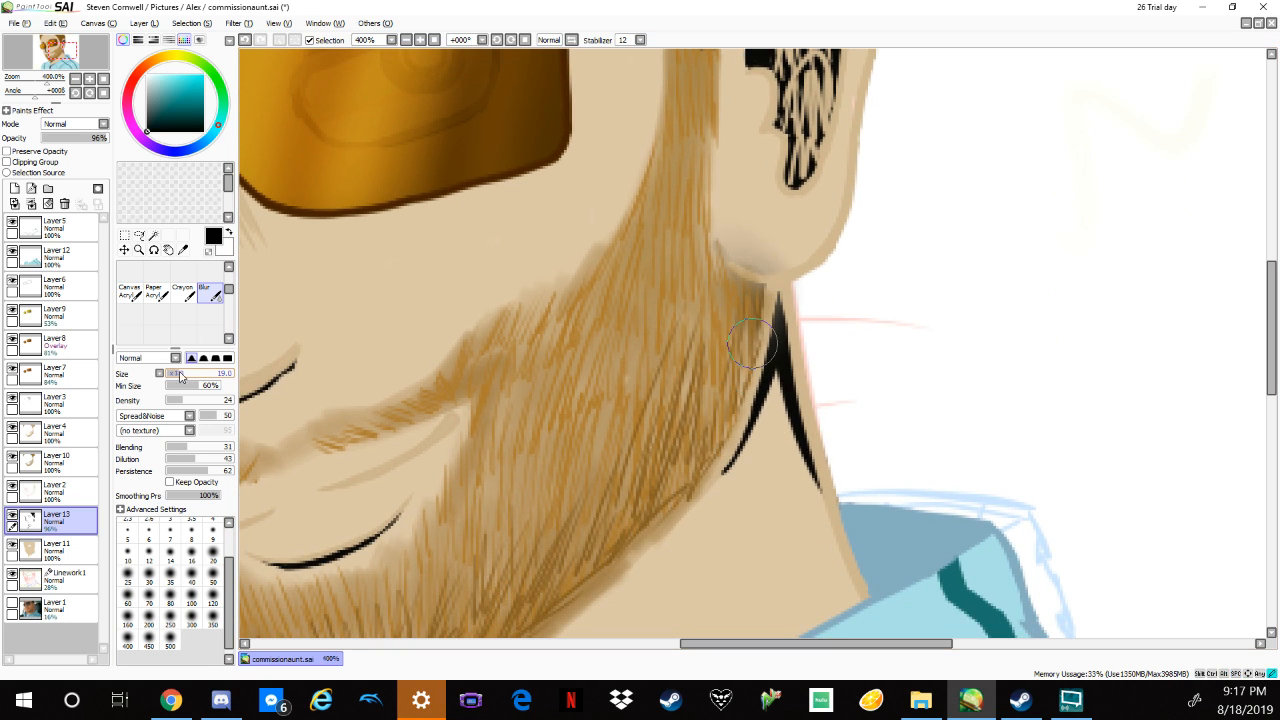
{"action": "mouse_move", "coordinate": [772, 320]}
{"action": "left_mouse_down"}
{"action": "mouse_move", "coordinate": [796, 446]}
{"action": "mouse_move", "coordinate": [822, 499]}
{"action": "mouse_move", "coordinate": [779, 311]}
{"action": "mouse_move", "coordinate": [780, 379]}
{"action": "mouse_move", "coordinate": [795, 430]}
{"action": "mouse_move", "coordinate": [779, 336]}
{"action": "mouse_move", "coordinate": [805, 436]}
{"action": "mouse_move", "coordinate": [770, 359]}
{"action": "mouse_move", "coordinate": [775, 334]}
{"action": "mouse_move", "coordinate": [704, 508]}
{"action": "mouse_move", "coordinate": [776, 364]}
{"action": "mouse_move", "coordinate": [765, 417]}
{"action": "mouse_move", "coordinate": [790, 422]}
{"action": "mouse_move", "coordinate": [797, 501]}
{"action": "mouse_move", "coordinate": [774, 349]}
{"action": "mouse_move", "coordinate": [781, 292]}
{"action": "left_mouse_up"}
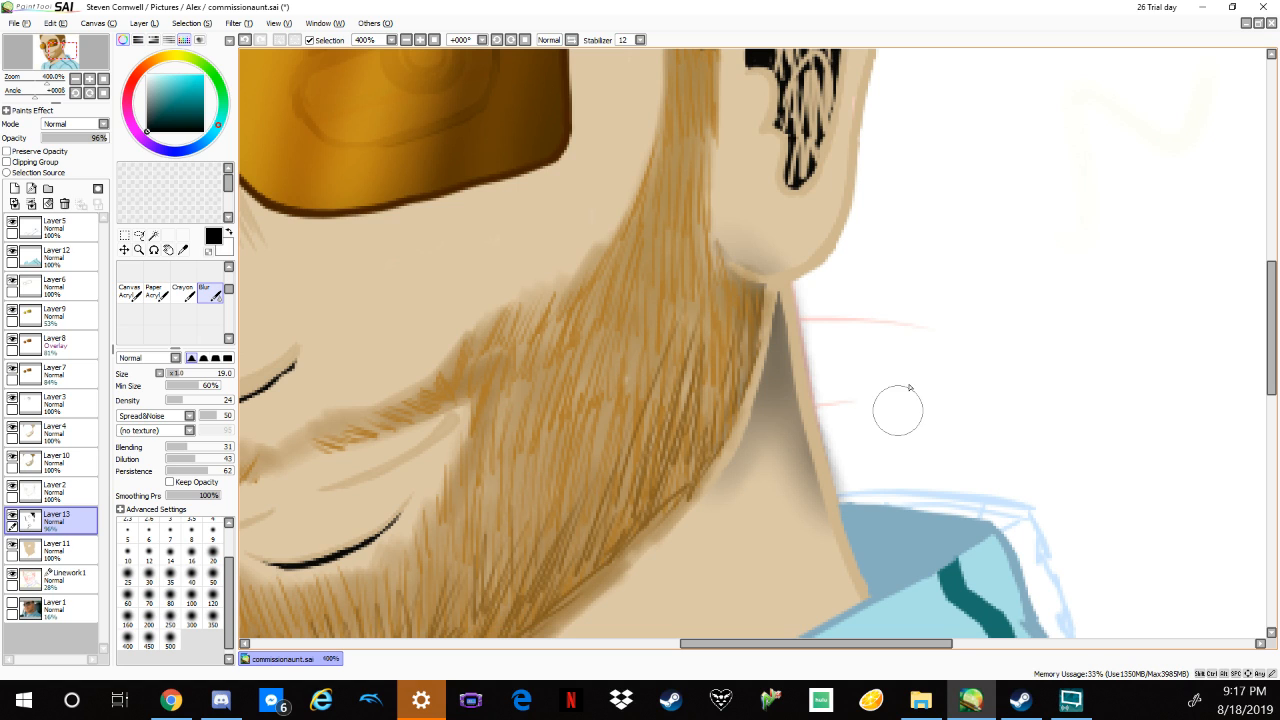
Reduce the Blur brush to size 13 and soften the front edge of the black shadow inside the ear.
{"action": "scroll", "coordinate": [947, 347], "scroll_direction": "up", "scroll_amount": 5}
{"action": "mouse_move", "coordinate": [787, 343]}
{"action": "left_mouse_down"}
{"action": "mouse_move", "coordinate": [694, 310]}
{"action": "mouse_move", "coordinate": [687, 287]}
{"action": "mouse_move", "coordinate": [694, 335]}
{"action": "mouse_move", "coordinate": [719, 337]}
{"action": "mouse_move", "coordinate": [692, 302]}
{"action": "mouse_move", "coordinate": [710, 290]}
{"action": "mouse_move", "coordinate": [743, 307]}
{"action": "mouse_move", "coordinate": [733, 322]}
{"action": "mouse_move", "coordinate": [706, 287]}
{"action": "mouse_move", "coordinate": [731, 370]}
{"action": "mouse_move", "coordinate": [690, 327]}
{"action": "left_mouse_up"}
{"action": "scroll", "coordinate": [690, 327], "scroll_direction": "up", "scroll_amount": 4}
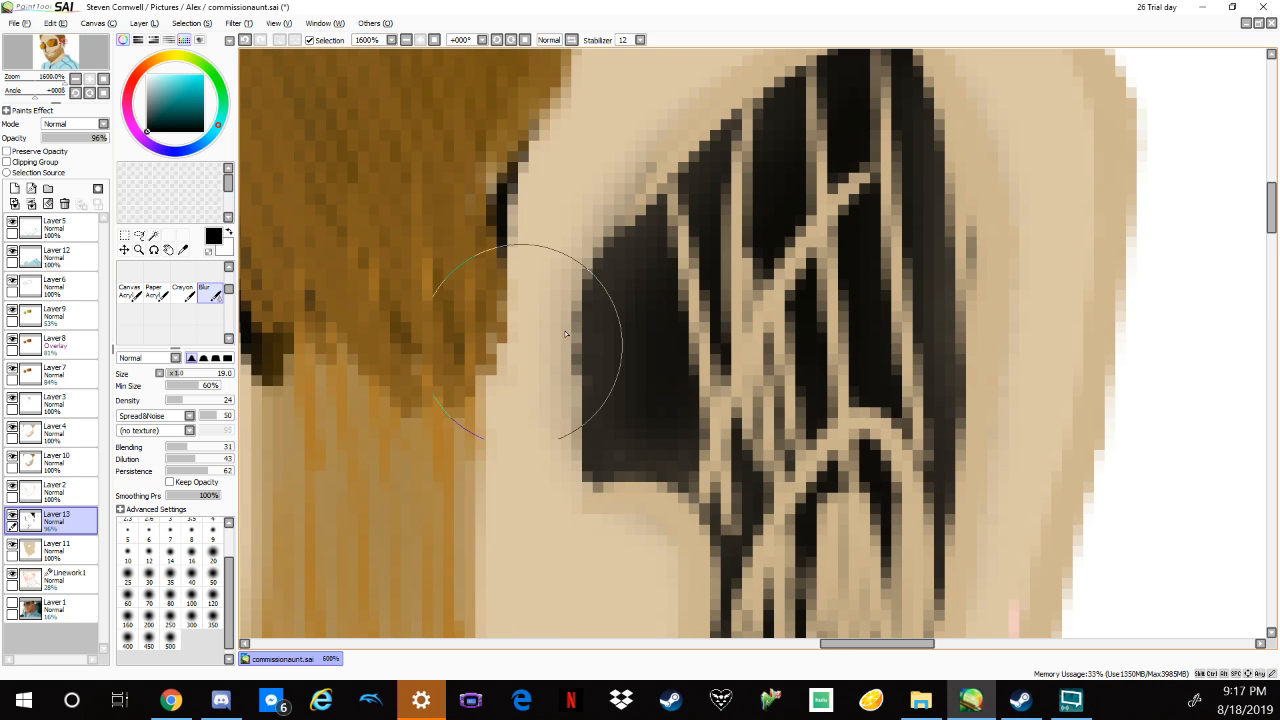
{"action": "key", "text": "bracketleft"}
{"action": "key", "text": "bracketleft"}
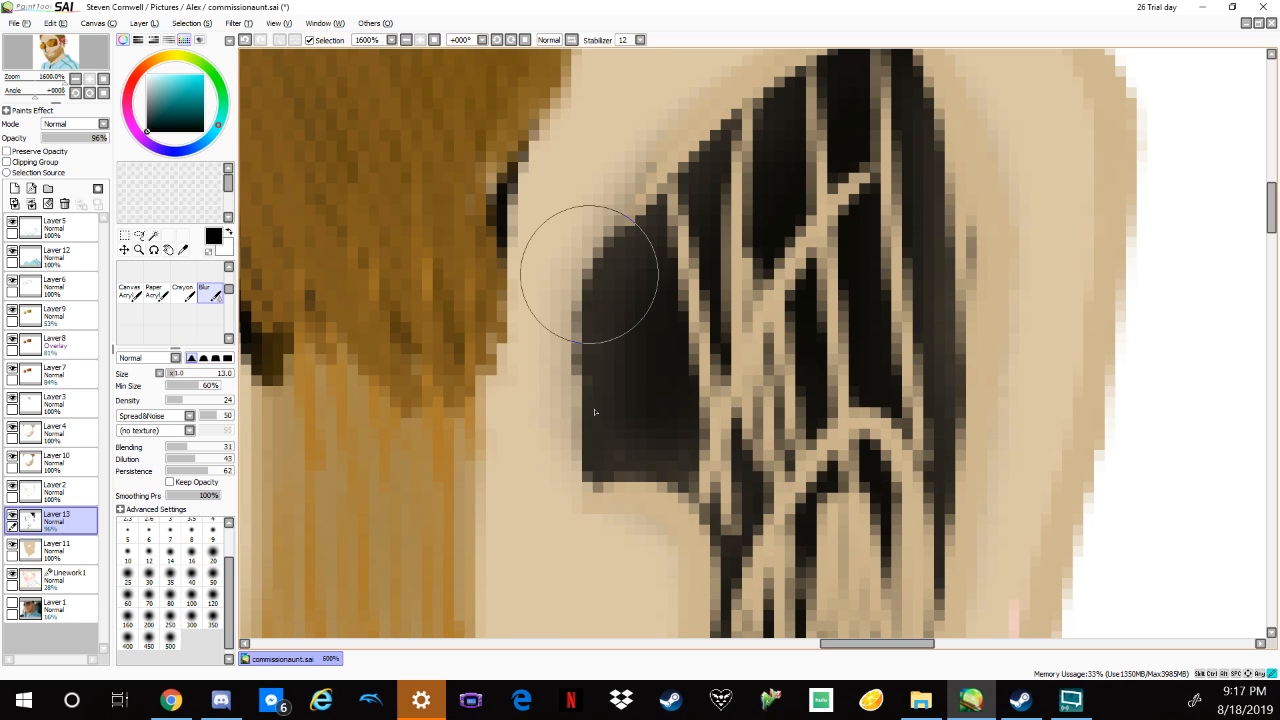
{"action": "mouse_move", "coordinate": [594, 411]}
{"action": "left_mouse_down"}
{"action": "mouse_move", "coordinate": [557, 371]}
{"action": "mouse_move", "coordinate": [606, 523]}
{"action": "mouse_move", "coordinate": [607, 358]}
{"action": "left_mouse_up"}
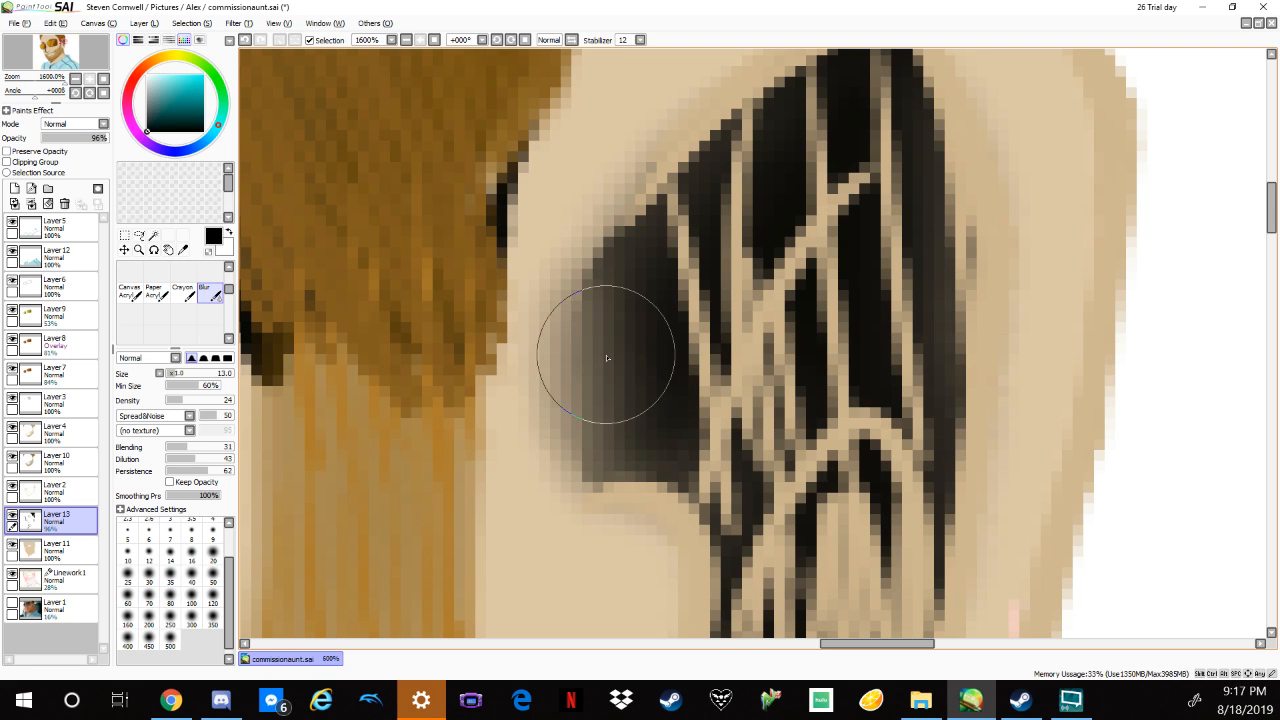
{"action": "mouse_move", "coordinate": [607, 358]}
{"action": "left_mouse_down"}
{"action": "mouse_move", "coordinate": [684, 410]}
{"action": "mouse_move", "coordinate": [726, 406]}
{"action": "mouse_move", "coordinate": [616, 355]}
{"action": "mouse_move", "coordinate": [618, 431]}
{"action": "mouse_move", "coordinate": [565, 478]}
{"action": "mouse_move", "coordinate": [714, 205]}
{"action": "left_mouse_up"}
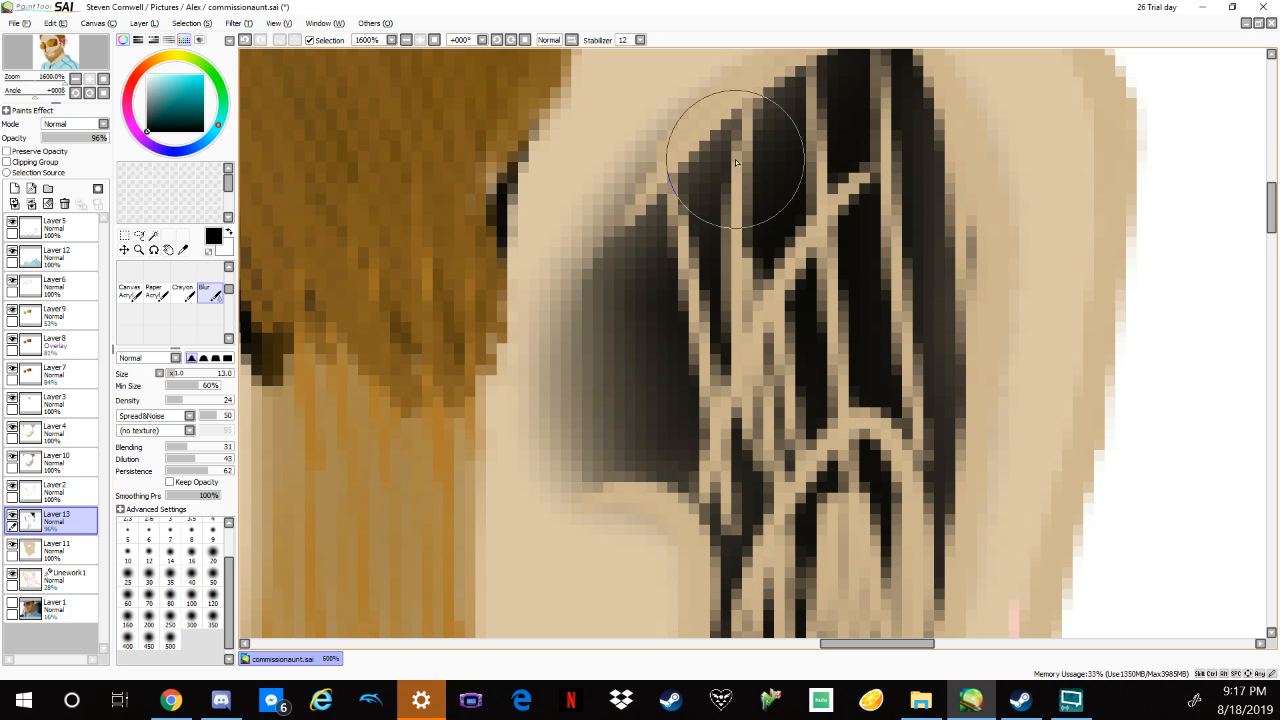
Blend the rear edge of the inner-ear shadow and its black strands down to the lower tip.
{"action": "left_click_drag", "start_coordinate": [994, 197], "coordinate": [868, 268]}
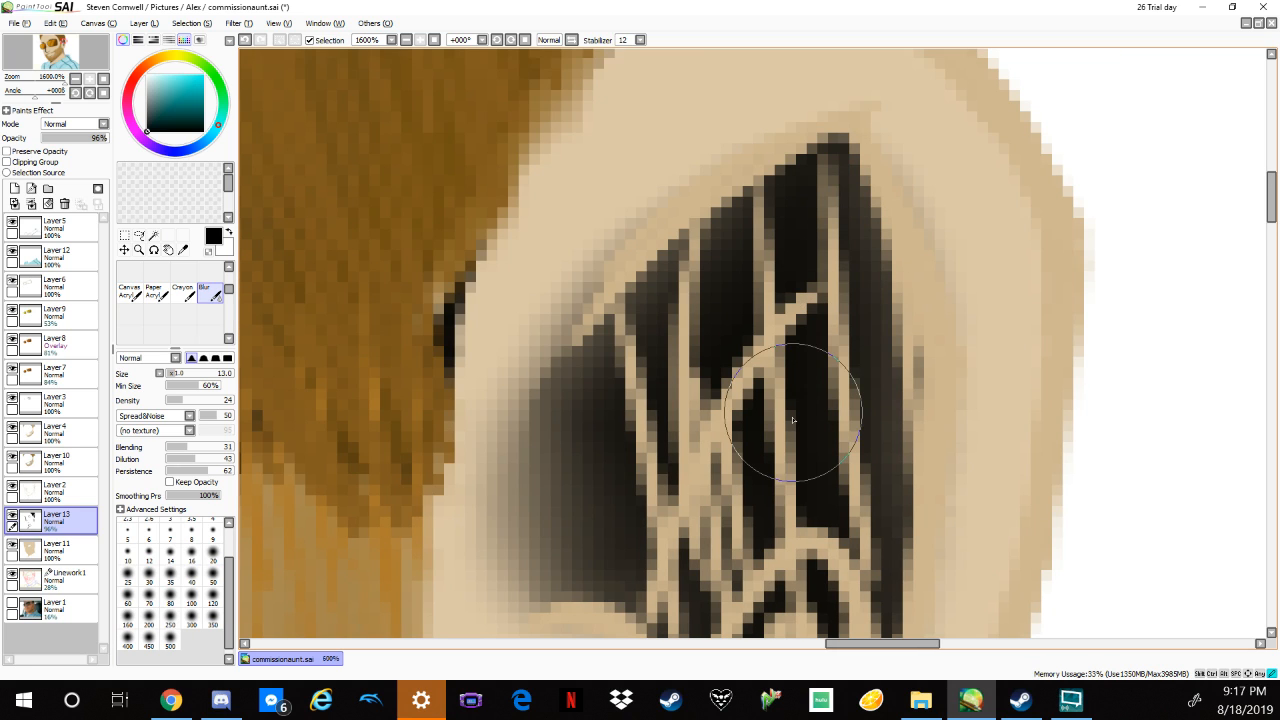
{"action": "left_click_drag", "start_coordinate": [877, 486], "coordinate": [934, 291]}
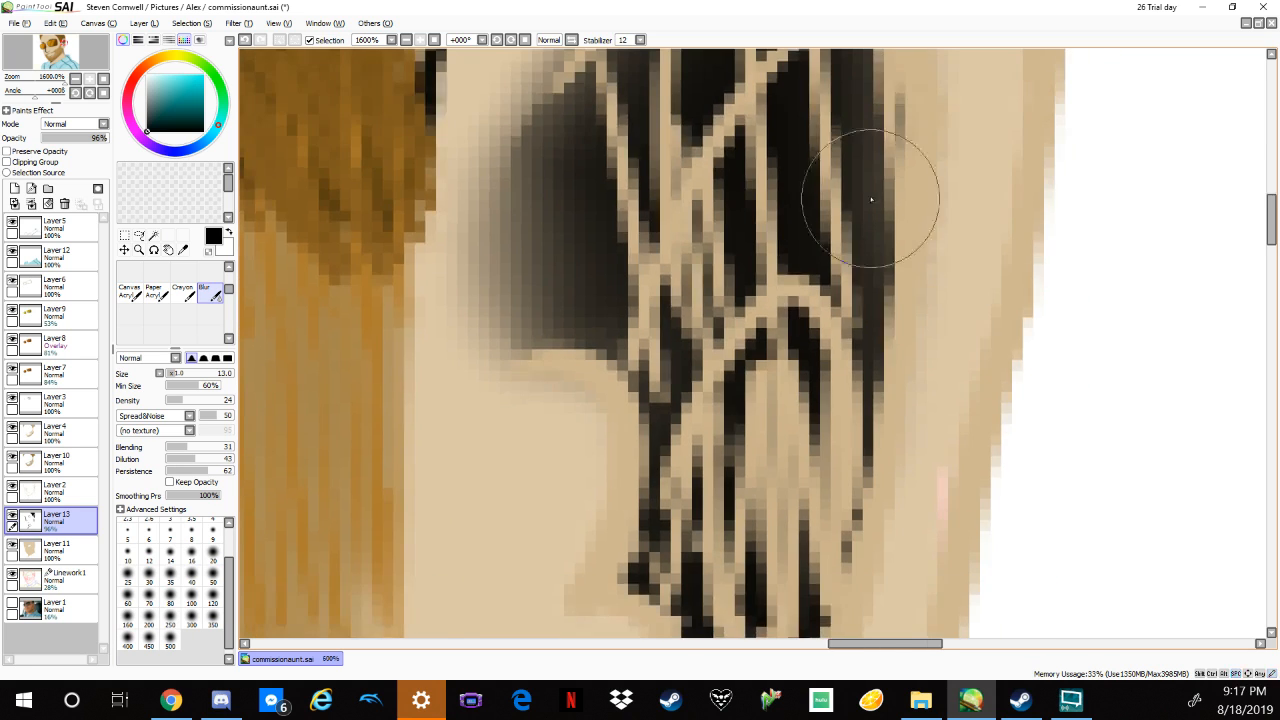
{"action": "mouse_move", "coordinate": [869, 195]}
{"action": "left_mouse_down"}
{"action": "mouse_move", "coordinate": [660, 318]}
{"action": "mouse_move", "coordinate": [746, 404]}
{"action": "left_mouse_up"}
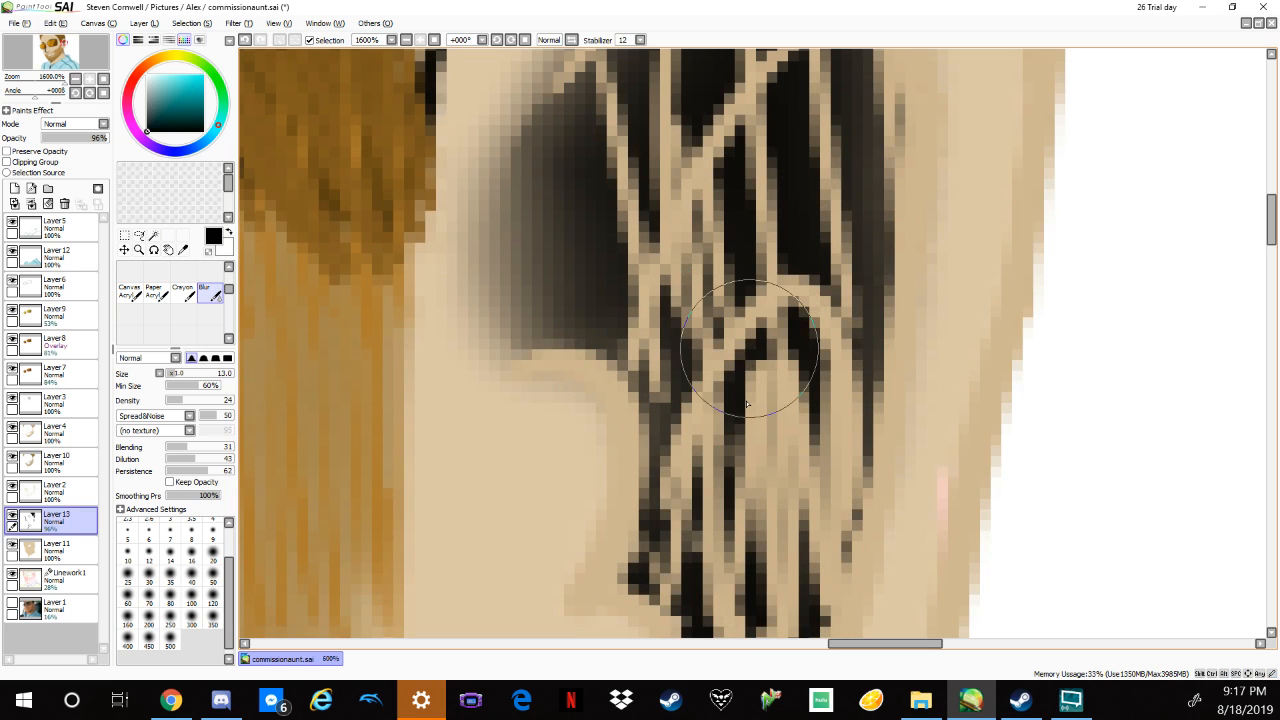
{"action": "scroll", "coordinate": [748, 404], "scroll_direction": "down", "scroll_amount": 2}
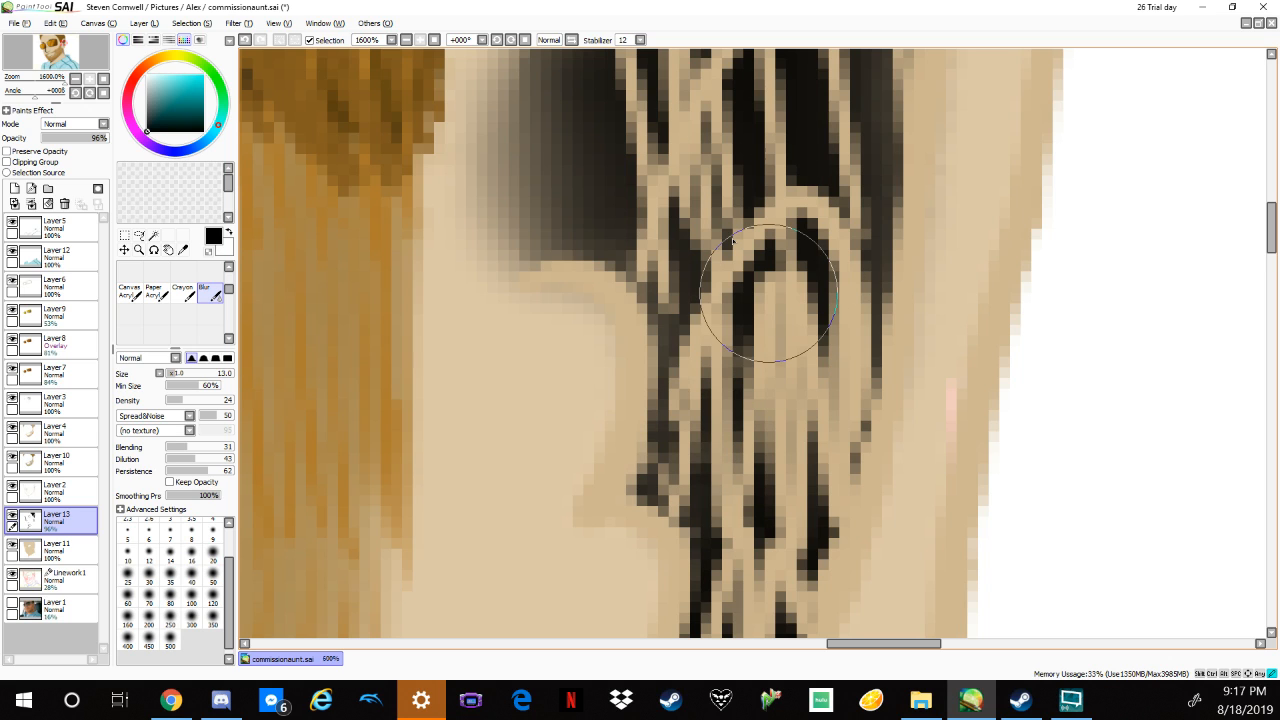
{"action": "scroll", "coordinate": [951, 445], "scroll_direction": "down", "scroll_amount": 4}
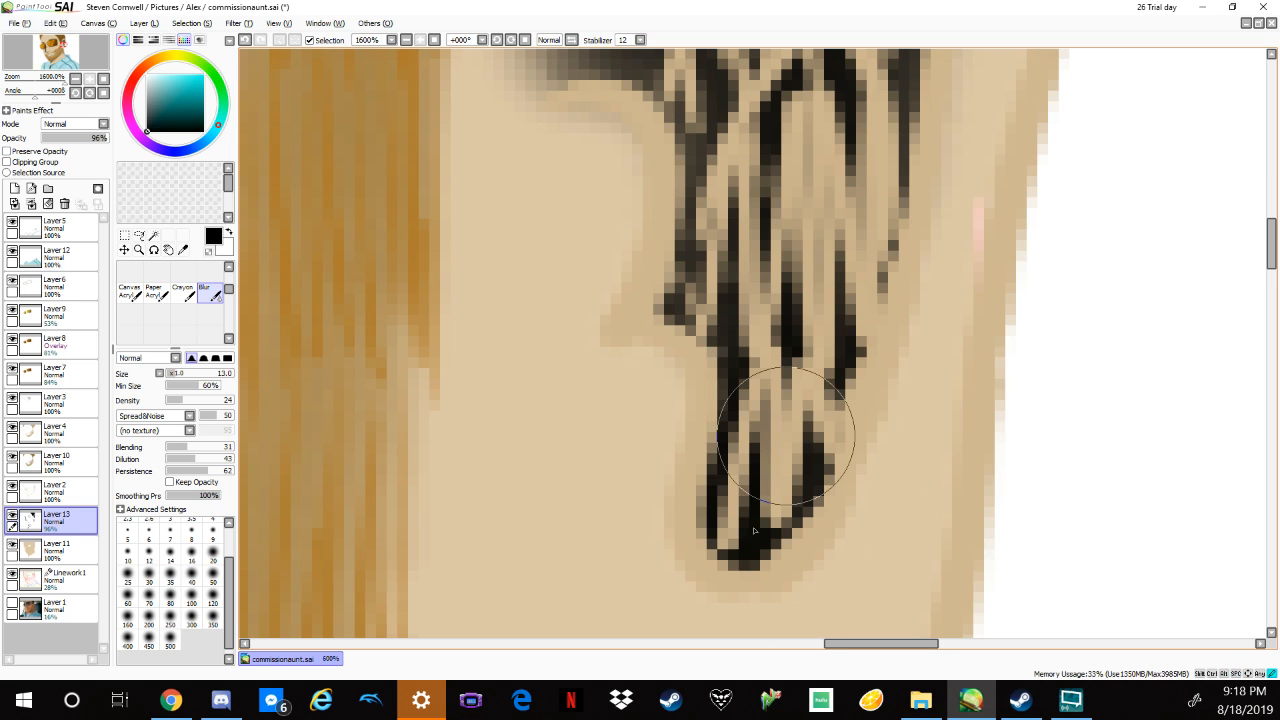
{"action": "left_click_drag", "start_coordinate": [754, 530], "coordinate": [743, 394]}
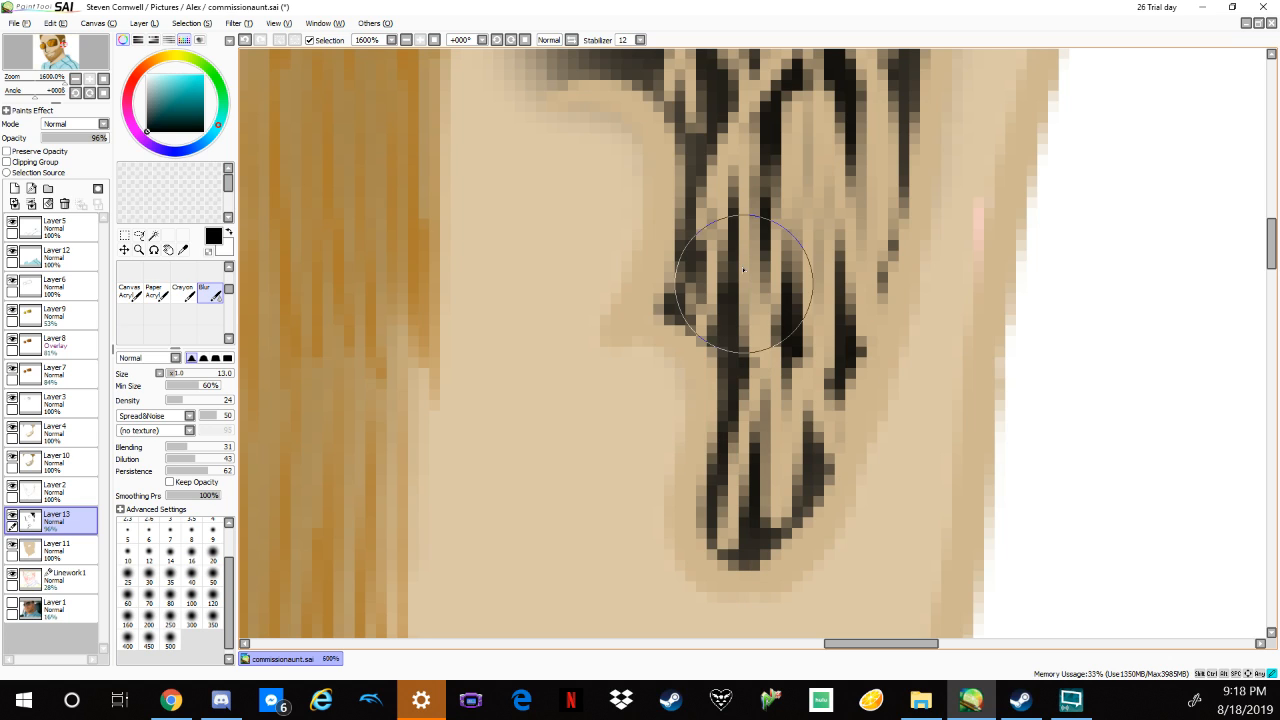
{"action": "mouse_move", "coordinate": [743, 270]}
{"action": "left_mouse_down"}
{"action": "mouse_move", "coordinate": [800, 282]}
{"action": "mouse_move", "coordinate": [788, 327]}
{"action": "left_mouse_up"}
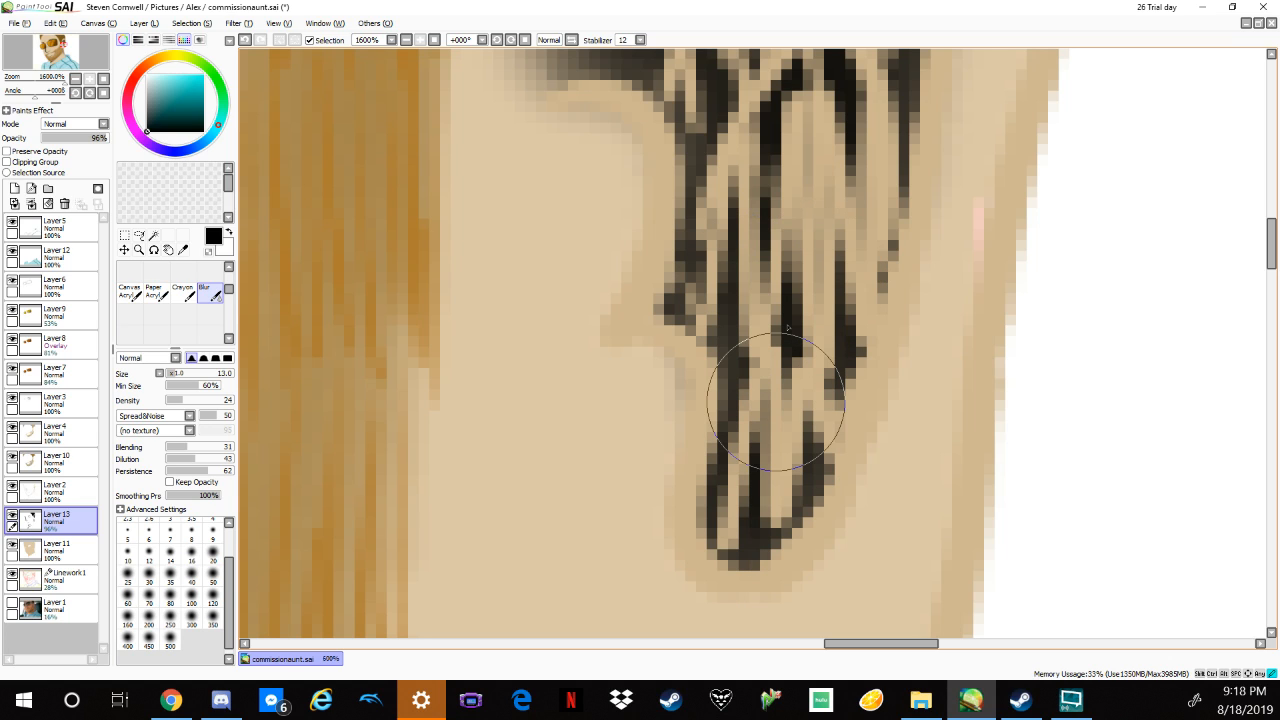
Blur the black shadow along the hairline from the forehead to the sideburn and beside the front of the ear.
{"action": "key", "text": "ctrl+minus"}
{"action": "key", "text": "ctrl+minus"}
{"action": "key", "text": "ctrl+minus"}
{"action": "key", "text": "ctrl+minus"}
{"action": "key", "text": "ctrl+minus"}
{"action": "key", "text": "ctrl+minus"}
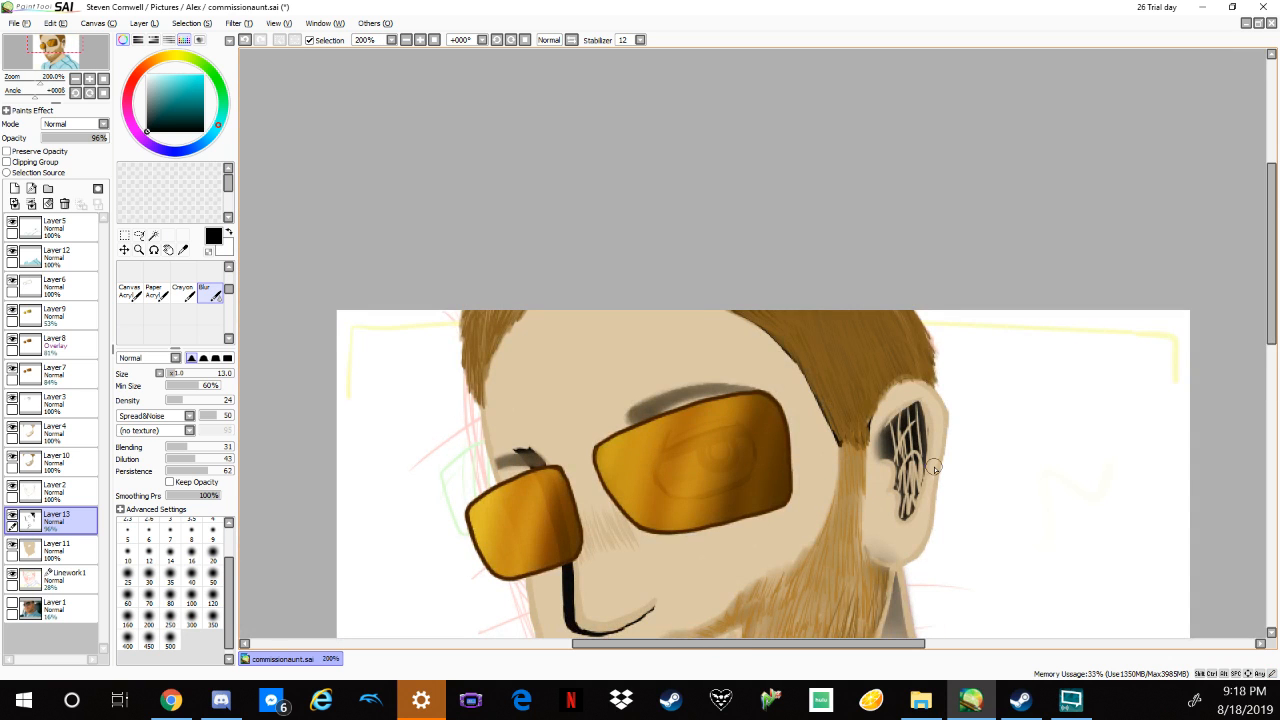
{"action": "scroll", "coordinate": [805, 419], "scroll_direction": "up", "scroll_amount": 3}
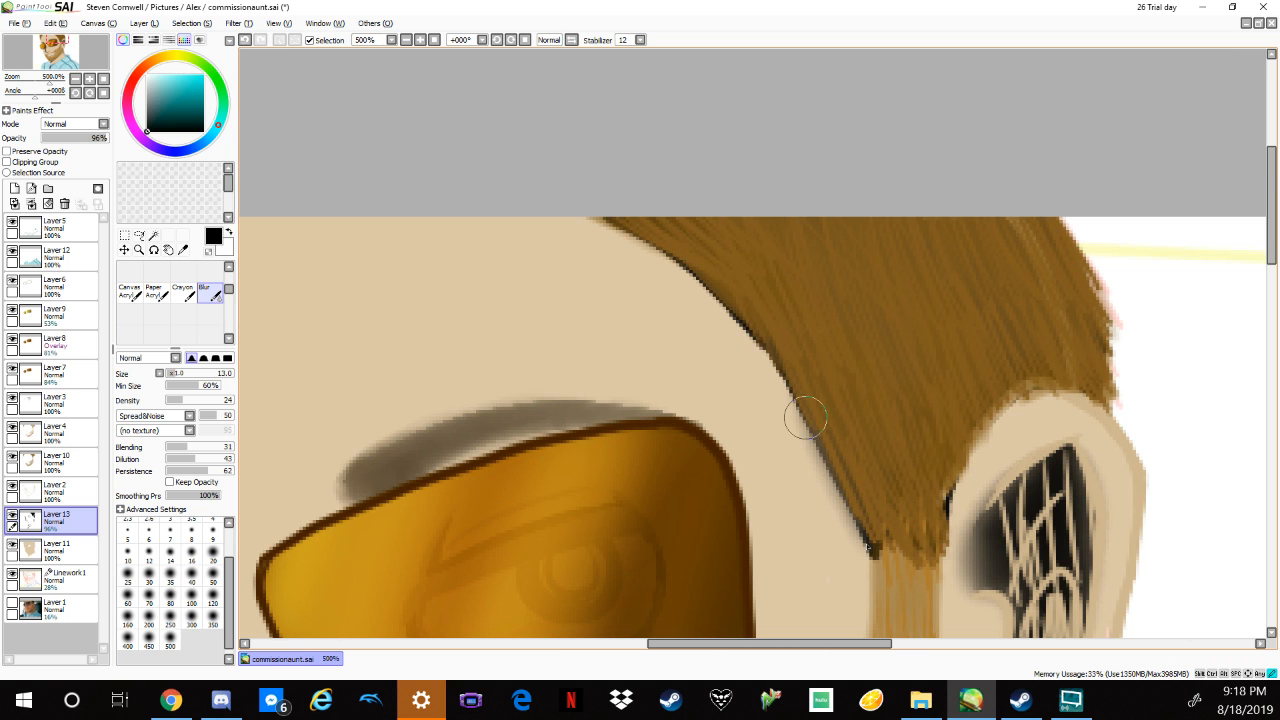
{"action": "left_click_drag", "start_coordinate": [806, 418], "coordinate": [856, 490]}
{"action": "left_click_drag", "start_coordinate": [948, 480], "coordinate": [928, 560]}
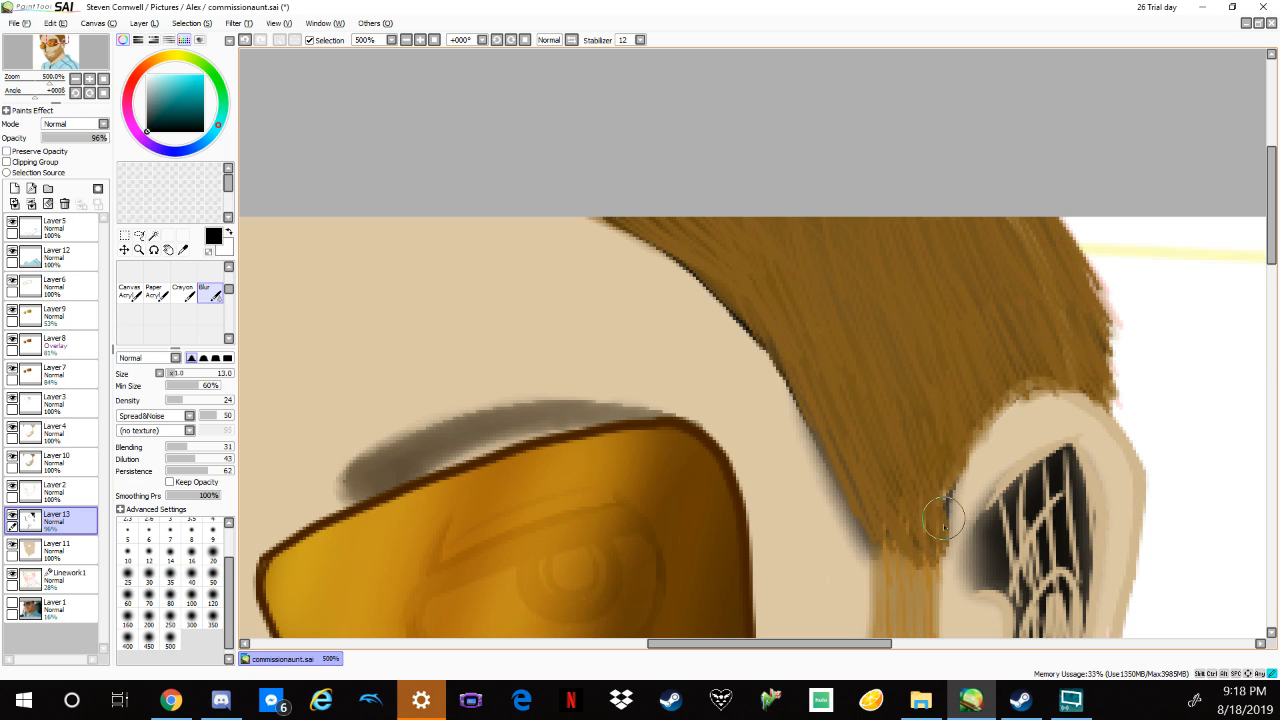
{"action": "left_click_drag", "start_coordinate": [955, 455], "coordinate": [931, 530]}
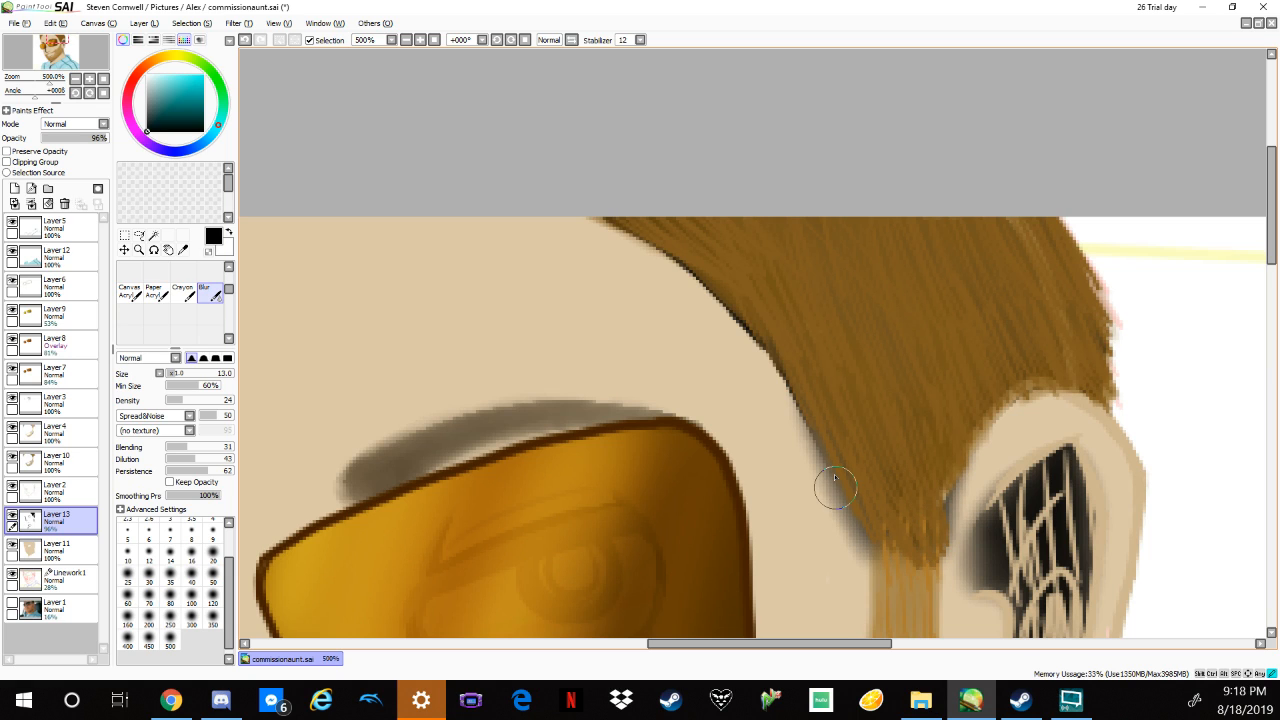
{"action": "left_click_drag", "start_coordinate": [848, 545], "coordinate": [837, 432]}
{"action": "mouse_move", "coordinate": [790, 390]}
{"action": "left_mouse_down"}
{"action": "mouse_move", "coordinate": [726, 303]}
{"action": "mouse_move", "coordinate": [778, 337]}
{"action": "mouse_move", "coordinate": [821, 410]}
{"action": "mouse_move", "coordinate": [681, 254]}
{"action": "left_mouse_up"}
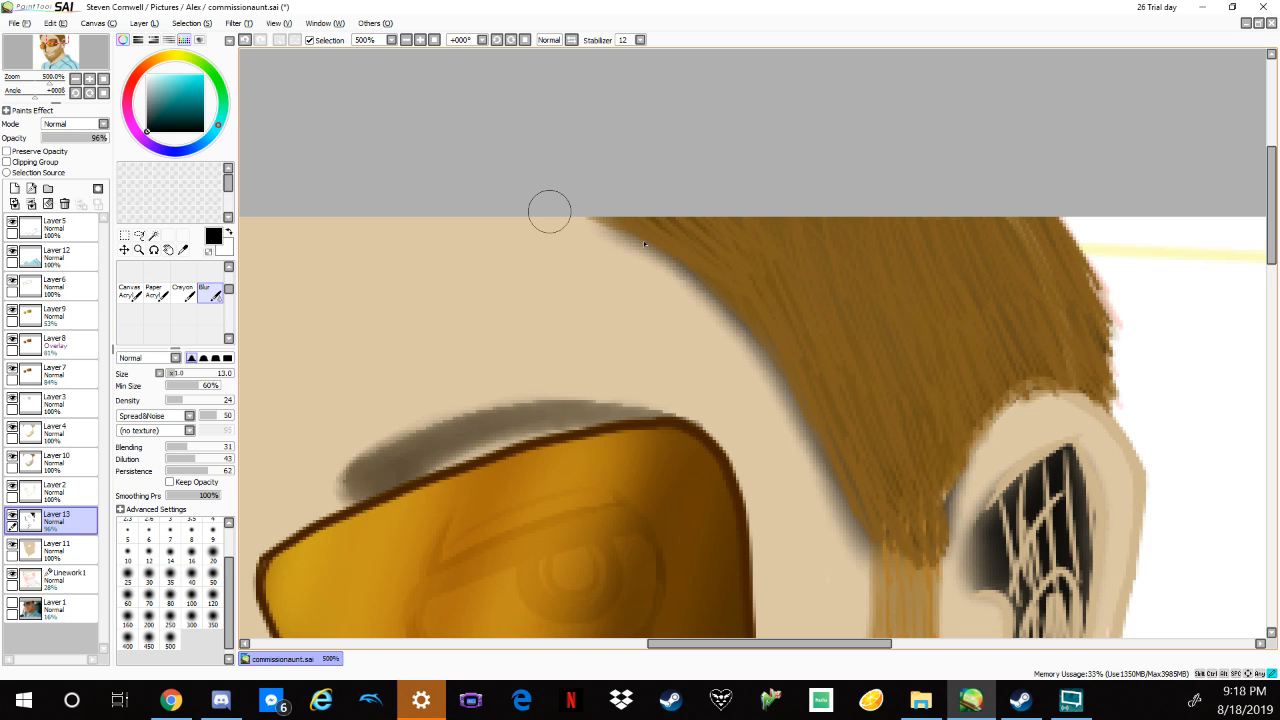
{"action": "mouse_move", "coordinate": [549, 211]}
{"action": "left_mouse_down"}
{"action": "mouse_move", "coordinate": [712, 273]}
{"action": "mouse_move", "coordinate": [676, 282]}
{"action": "mouse_move", "coordinate": [766, 383]}
{"action": "mouse_move", "coordinate": [827, 502]}
{"action": "mouse_move", "coordinate": [928, 607]}
{"action": "mouse_move", "coordinate": [885, 480]}
{"action": "mouse_move", "coordinate": [897, 540]}
{"action": "left_mouse_up"}
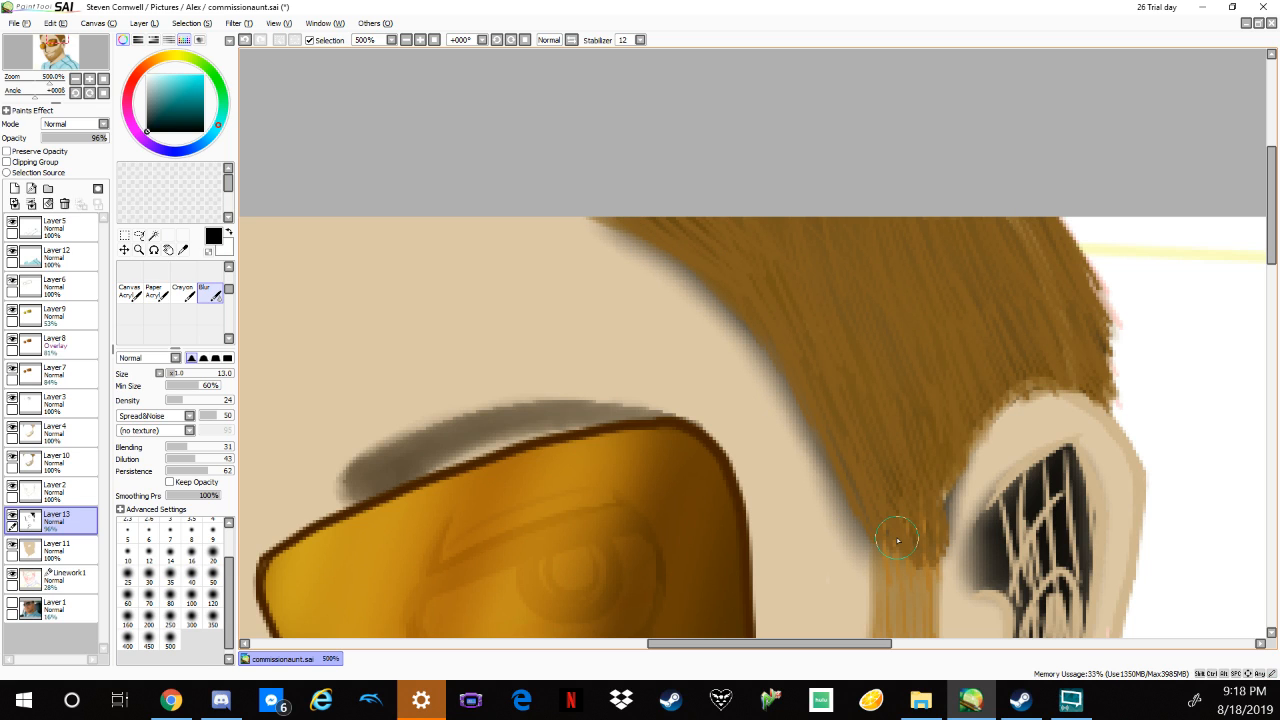
Blend the black patch in the eyebrow above the smaller lens into soft gray shading.
{"action": "mouse_move", "coordinate": [1120, 443]}
{"action": "left_mouse_down"}
{"action": "mouse_move", "coordinate": [958, 269]}
{"action": "mouse_move", "coordinate": [877, 401]}
{"action": "left_mouse_up"}
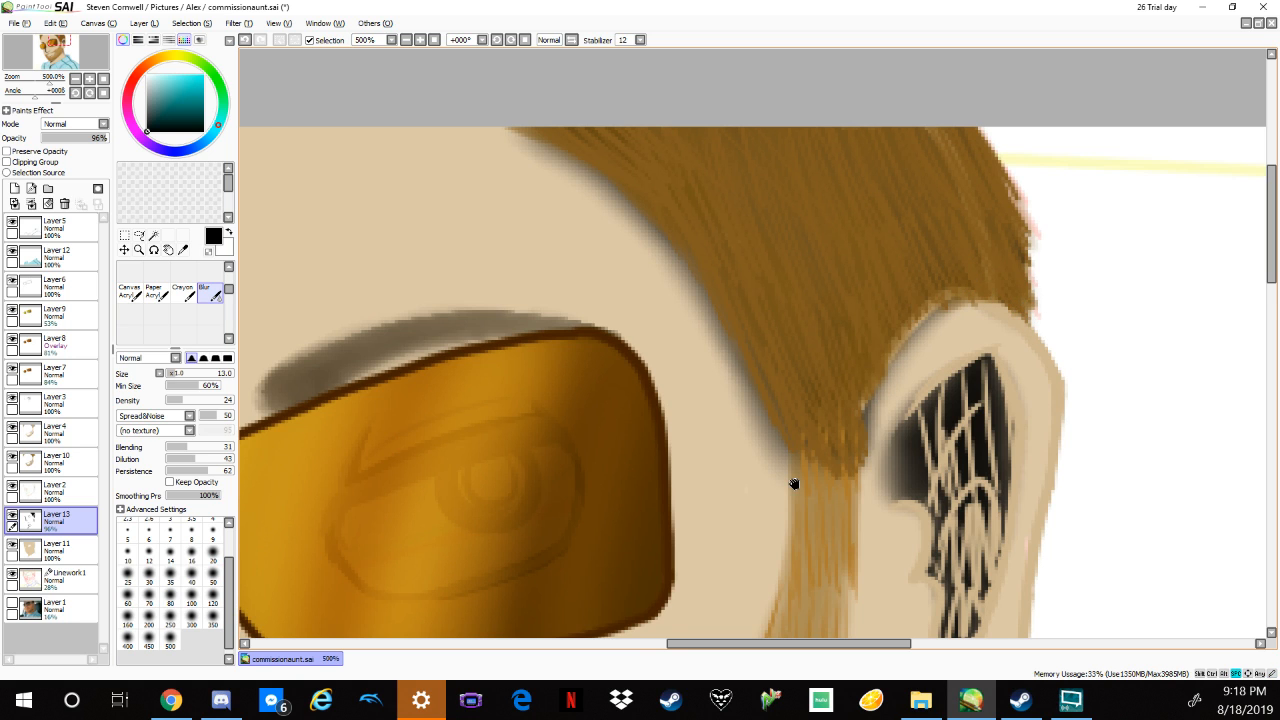
{"action": "mouse_move", "coordinate": [794, 486]}
{"action": "left_mouse_down"}
{"action": "mouse_move", "coordinate": [1080, 423]}
{"action": "mouse_move", "coordinate": [880, 266]}
{"action": "mouse_move", "coordinate": [800, 422]}
{"action": "mouse_move", "coordinate": [745, 142]}
{"action": "left_mouse_up"}
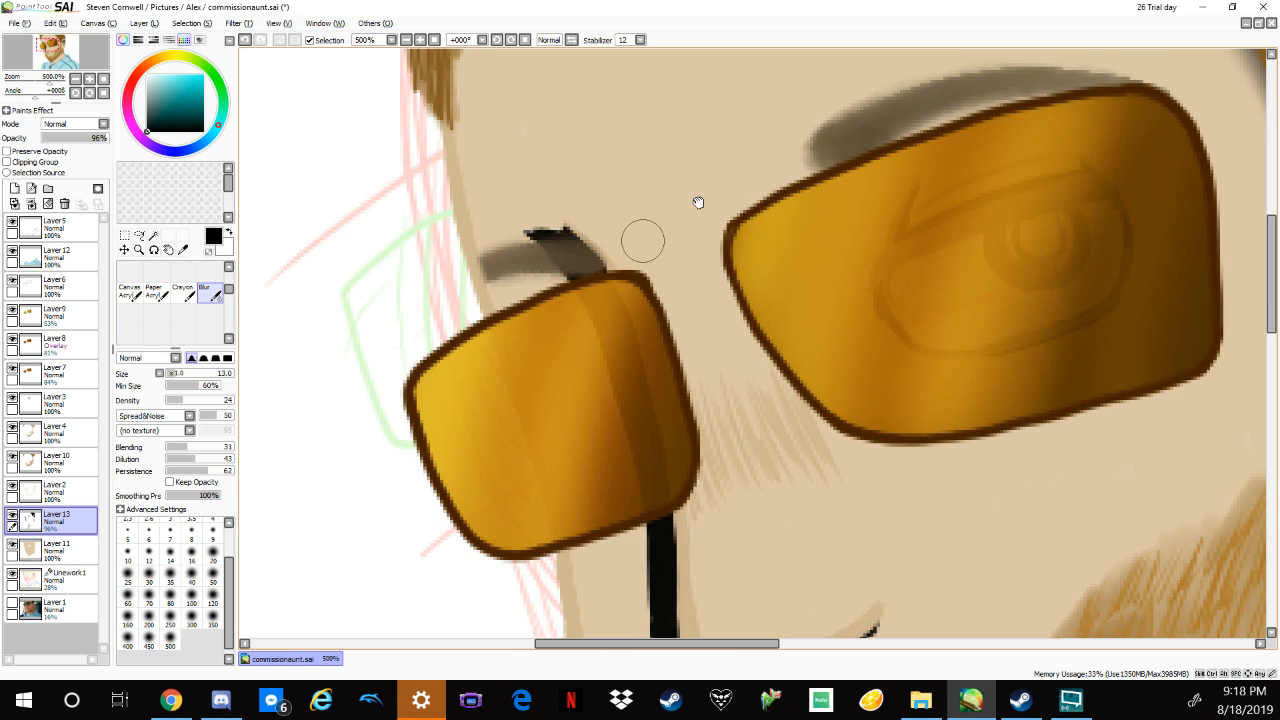
{"action": "mouse_move", "coordinate": [594, 266]}
{"action": "left_mouse_down"}
{"action": "mouse_move", "coordinate": [520, 275]}
{"action": "mouse_move", "coordinate": [580, 268]}
{"action": "mouse_move", "coordinate": [532, 235]}
{"action": "mouse_move", "coordinate": [560, 246]}
{"action": "mouse_move", "coordinate": [556, 233]}
{"action": "mouse_move", "coordinate": [590, 272]}
{"action": "mouse_move", "coordinate": [550, 263]}
{"action": "mouse_move", "coordinate": [593, 266]}
{"action": "left_mouse_up"}
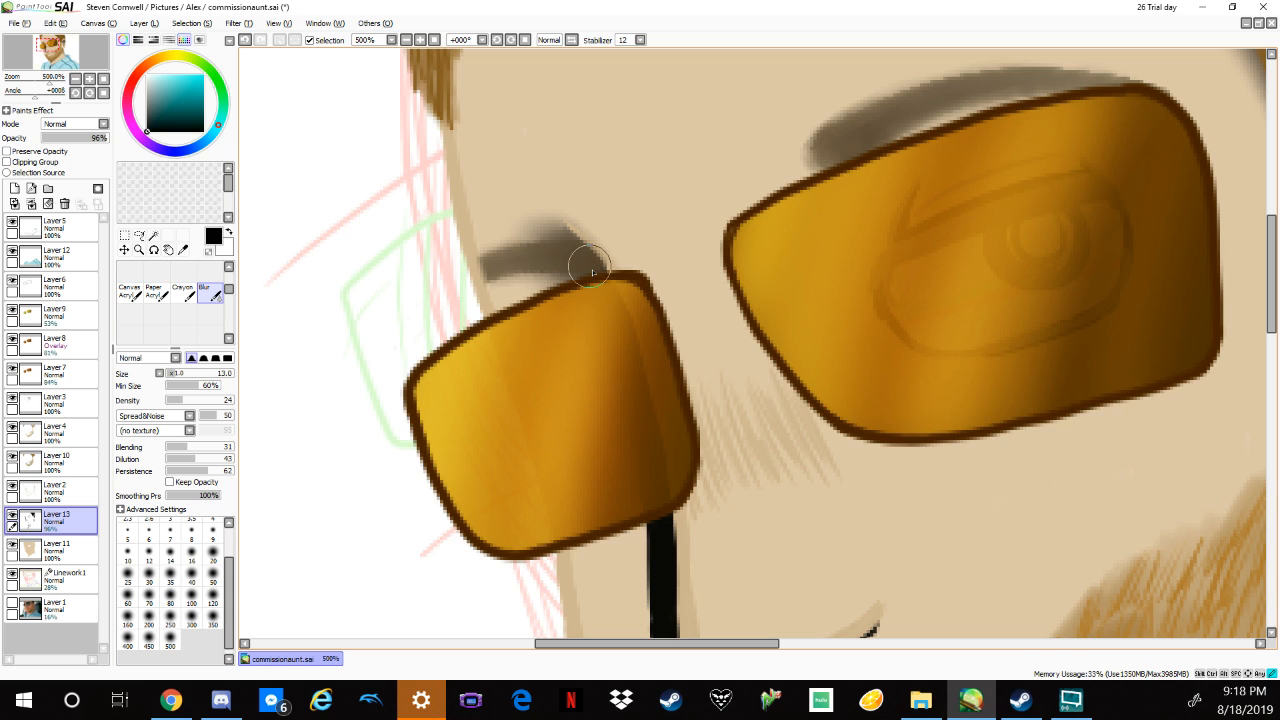
Enlarge the Blur brush to size 26 and soften the black shadow running down the nose below the smaller lens.
{"action": "left_click_drag", "start_coordinate": [176, 373], "coordinate": [185, 373]}
{"action": "scroll", "coordinate": [700, 380], "scroll_direction": "down", "scroll_amount": 3}
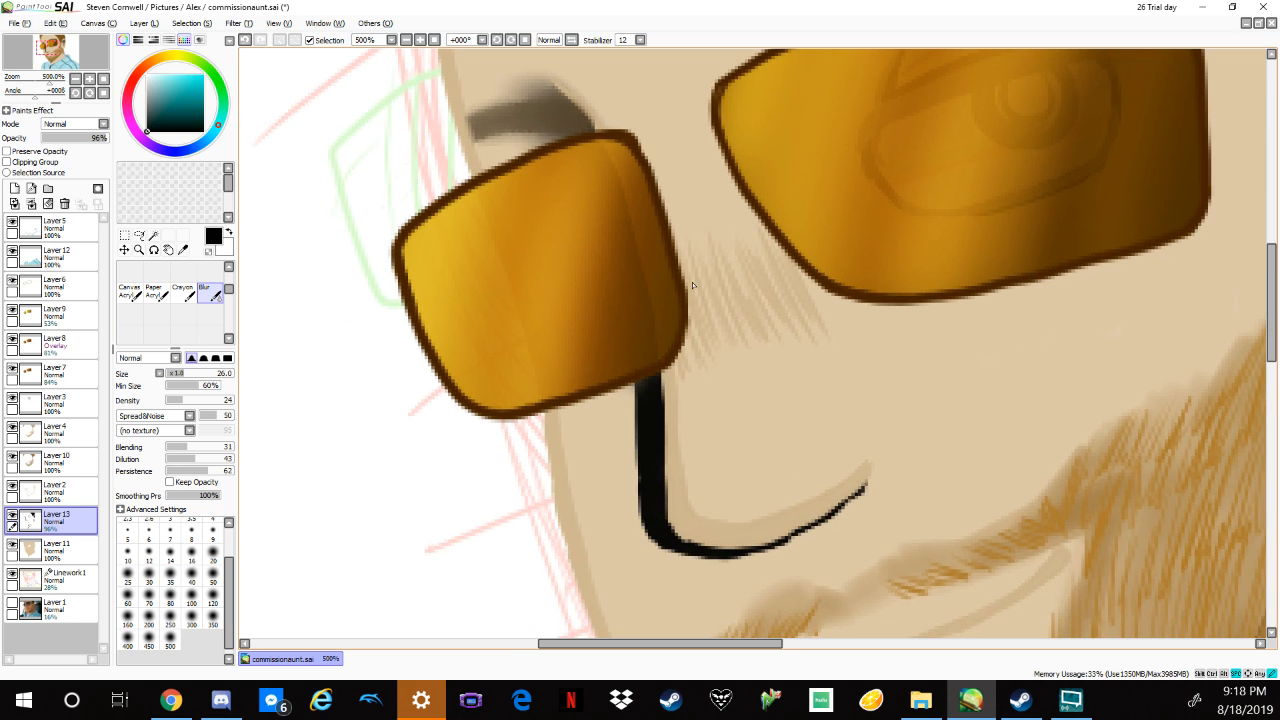
{"action": "left_click_drag", "start_coordinate": [620, 300], "coordinate": [638, 385]}
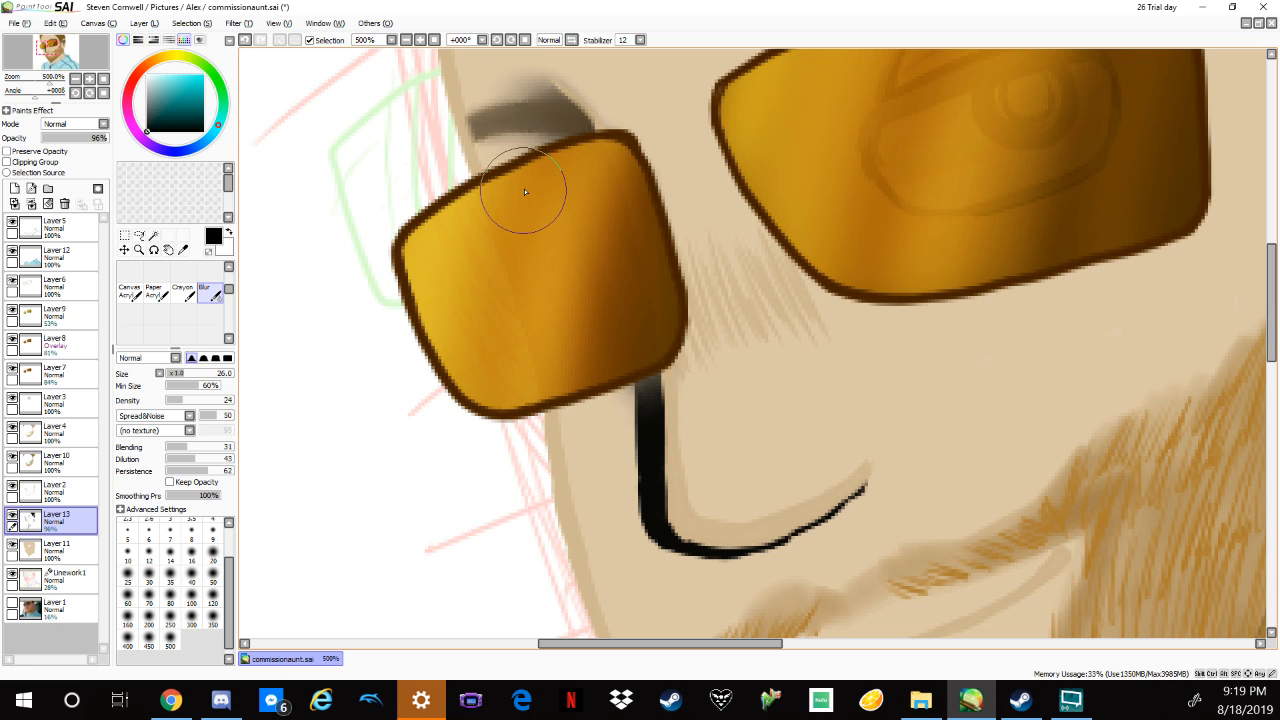
{"action": "left_click_drag", "start_coordinate": [774, 500], "coordinate": [743, 282]}
{"action": "mouse_move", "coordinate": [619, 241]}
{"action": "left_mouse_down"}
{"action": "mouse_move", "coordinate": [620, 328]}
{"action": "mouse_move", "coordinate": [623, 223]}
{"action": "mouse_move", "coordinate": [594, 263]}
{"action": "mouse_move", "coordinate": [648, 340]}
{"action": "mouse_move", "coordinate": [623, 214]}
{"action": "left_mouse_up"}
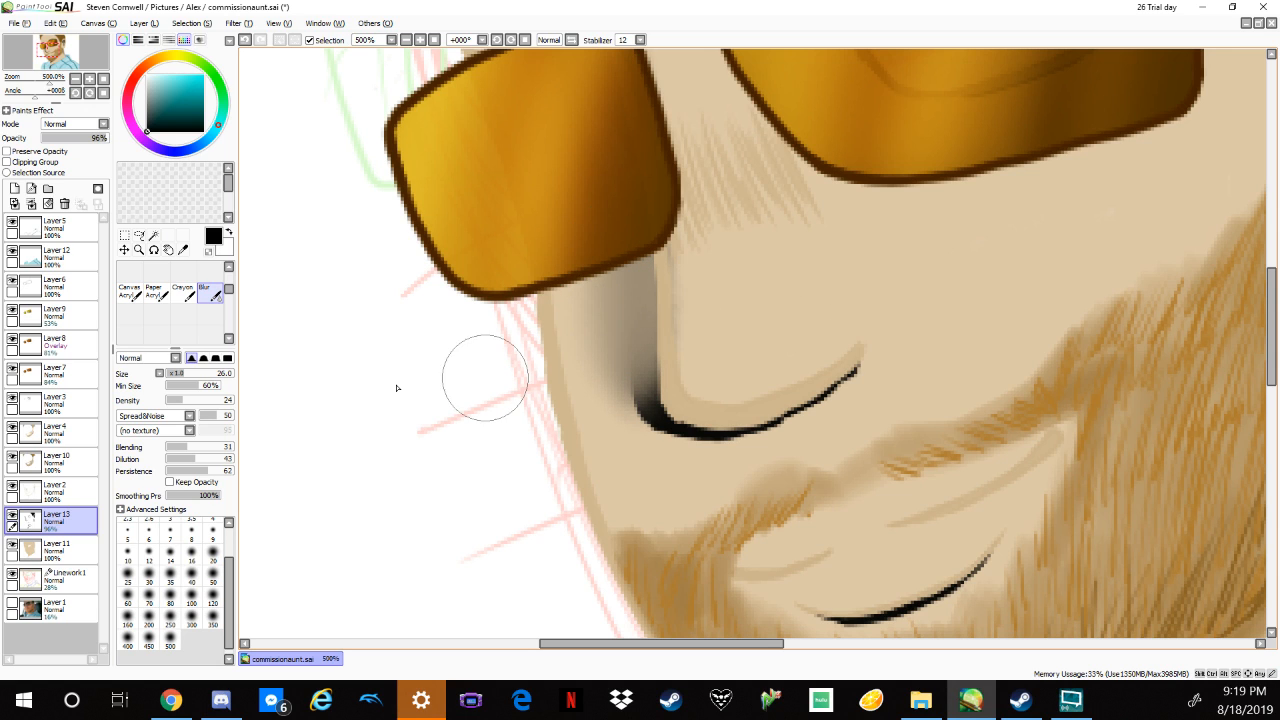
Reduce the Blur brush to size 11 and blend the black line around the nose tip and along the underside to the nostril.
{"action": "left_click_drag", "start_coordinate": [179, 373], "coordinate": [174, 373]}
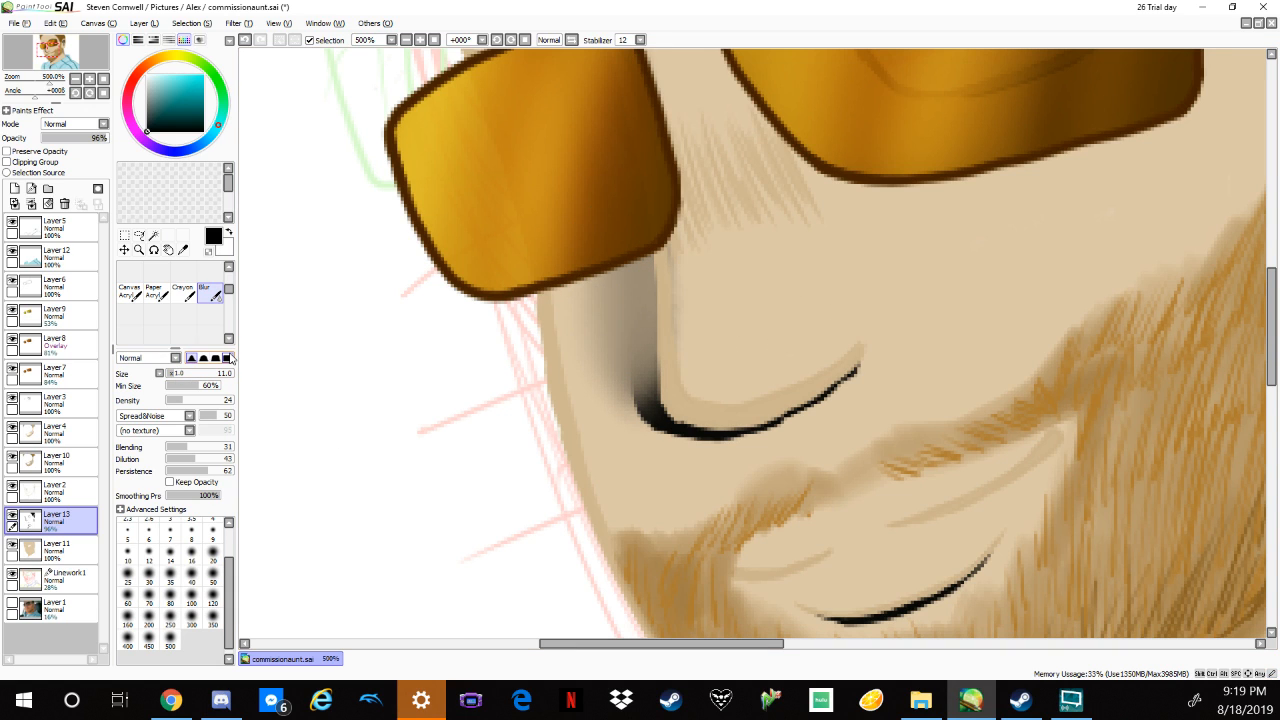
{"action": "scroll", "coordinate": [750, 343], "scroll_direction": "up", "scroll_amount": 2}
{"action": "mouse_move", "coordinate": [608, 468]}
{"action": "left_mouse_down"}
{"action": "mouse_move", "coordinate": [593, 483]}
{"action": "mouse_move", "coordinate": [590, 448]}
{"action": "mouse_move", "coordinate": [595, 460]}
{"action": "left_mouse_up"}
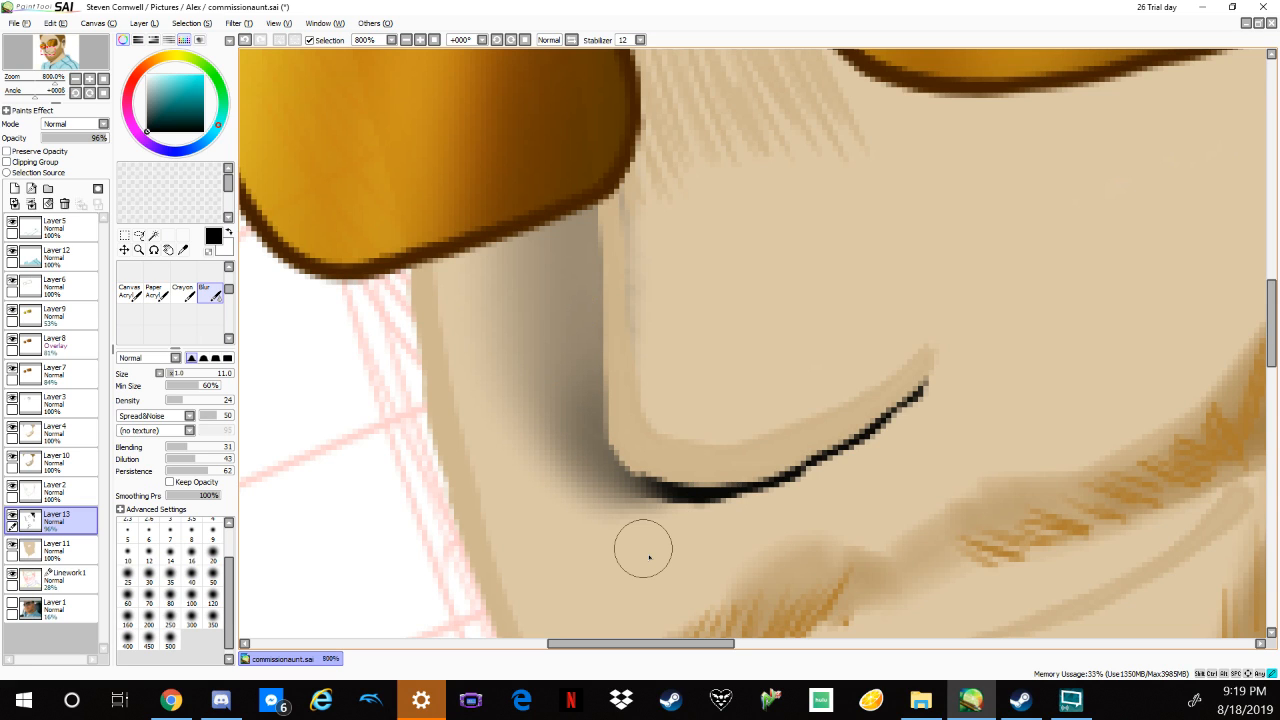
{"action": "mouse_move", "coordinate": [643, 548]}
{"action": "left_mouse_down"}
{"action": "mouse_move", "coordinate": [588, 454]}
{"action": "mouse_move", "coordinate": [694, 498]}
{"action": "mouse_move", "coordinate": [631, 490]}
{"action": "mouse_move", "coordinate": [698, 516]}
{"action": "mouse_move", "coordinate": [568, 495]}
{"action": "mouse_move", "coordinate": [671, 473]}
{"action": "mouse_move", "coordinate": [685, 488]}
{"action": "mouse_move", "coordinate": [613, 479]}
{"action": "mouse_move", "coordinate": [517, 275]}
{"action": "mouse_move", "coordinate": [585, 472]}
{"action": "mouse_move", "coordinate": [625, 475]}
{"action": "mouse_move", "coordinate": [536, 476]}
{"action": "left_mouse_up"}
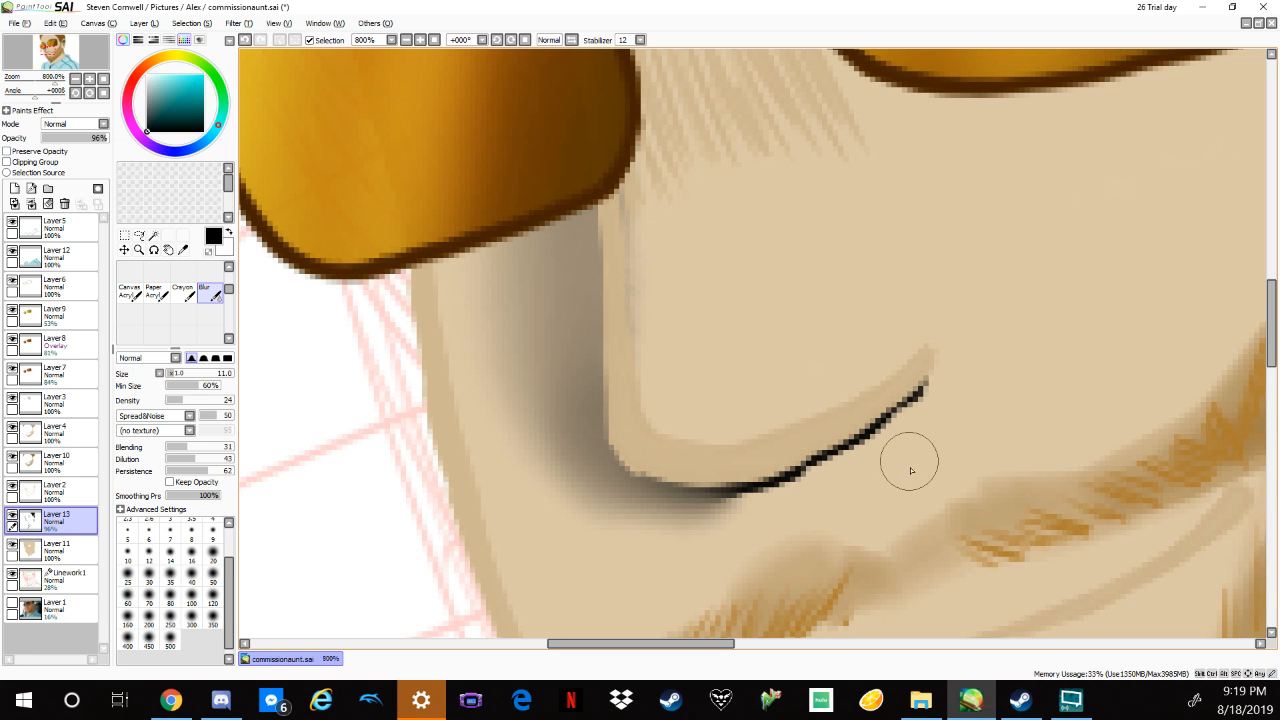
{"action": "left_click_drag", "start_coordinate": [914, 506], "coordinate": [943, 389]}
{"action": "left_click_drag", "start_coordinate": [936, 293], "coordinate": [874, 335]}
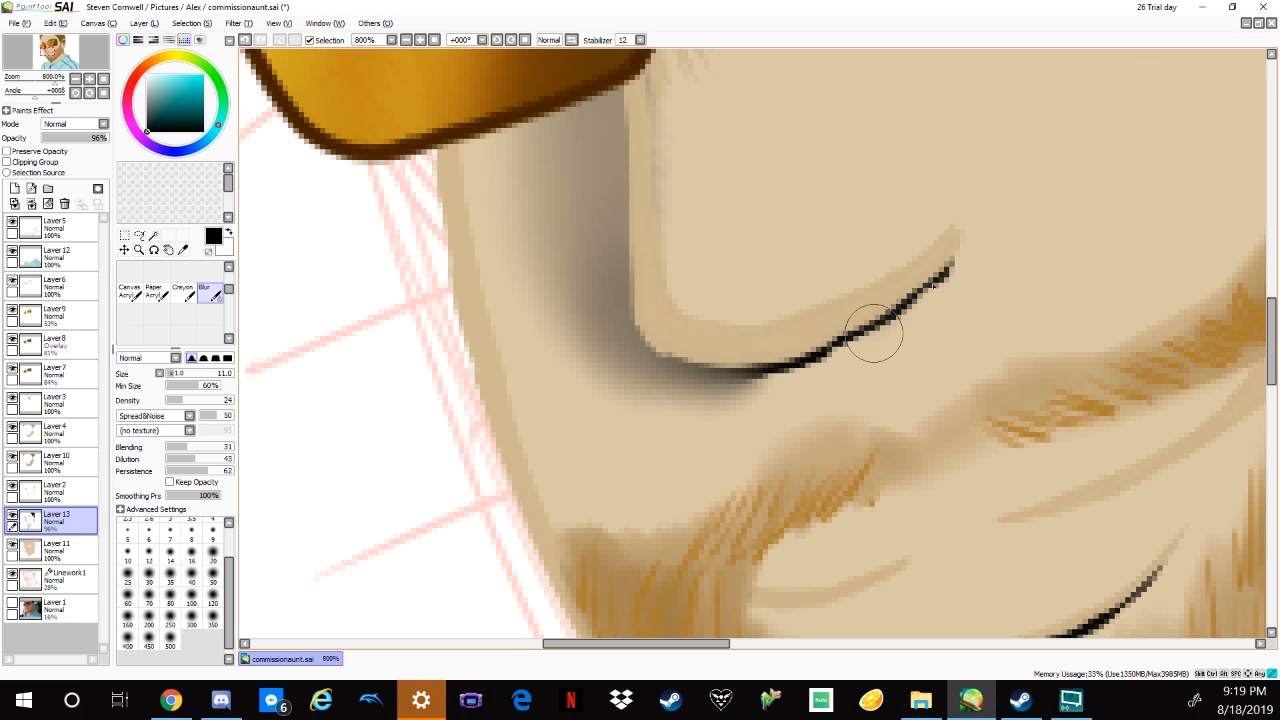
{"action": "key", "text": "ctrl+z"}
{"action": "left_click_drag", "start_coordinate": [929, 289], "coordinate": [927, 303]}
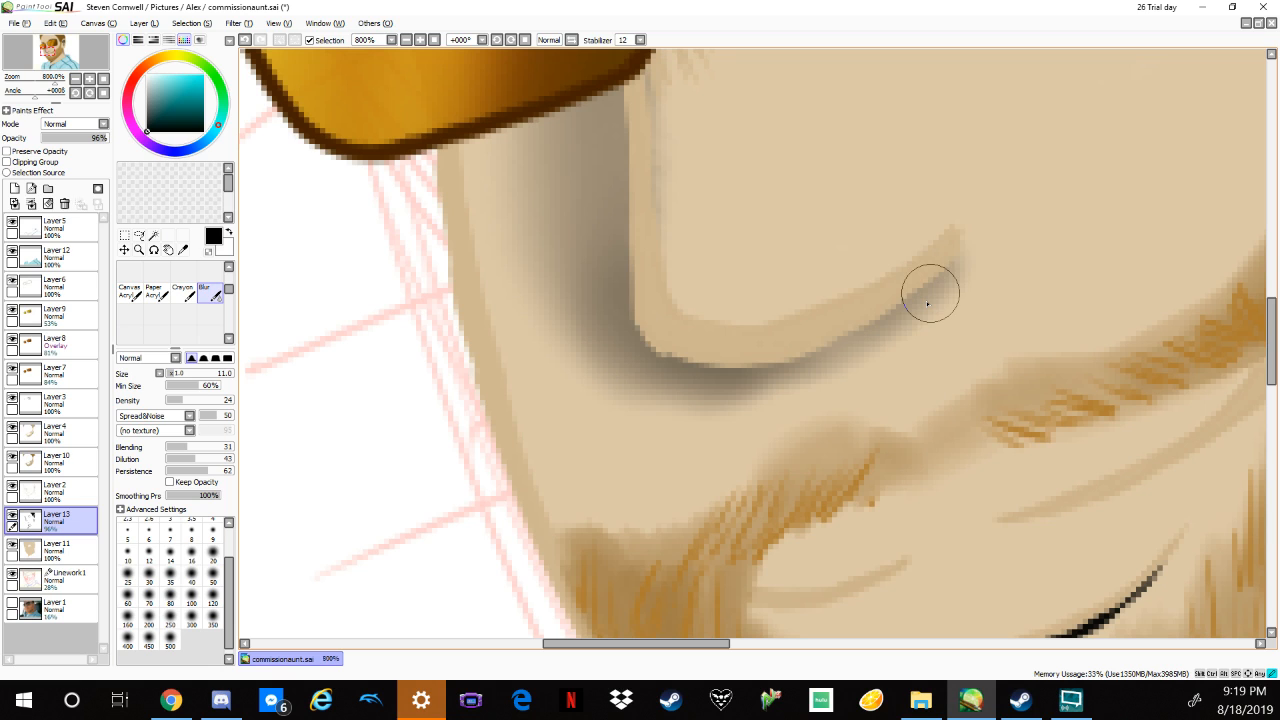
Enlarge the Blur brush to size 30, diffuse the nose shadow further and fade the black line under the lower lip.
{"action": "left_click_drag", "start_coordinate": [181, 373], "coordinate": [187, 373]}
{"action": "mouse_move", "coordinate": [769, 369]}
{"action": "left_mouse_down"}
{"action": "mouse_move", "coordinate": [488, 213]}
{"action": "mouse_move", "coordinate": [483, 183]}
{"action": "mouse_move", "coordinate": [610, 299]}
{"action": "mouse_move", "coordinate": [842, 374]}
{"action": "left_mouse_up"}
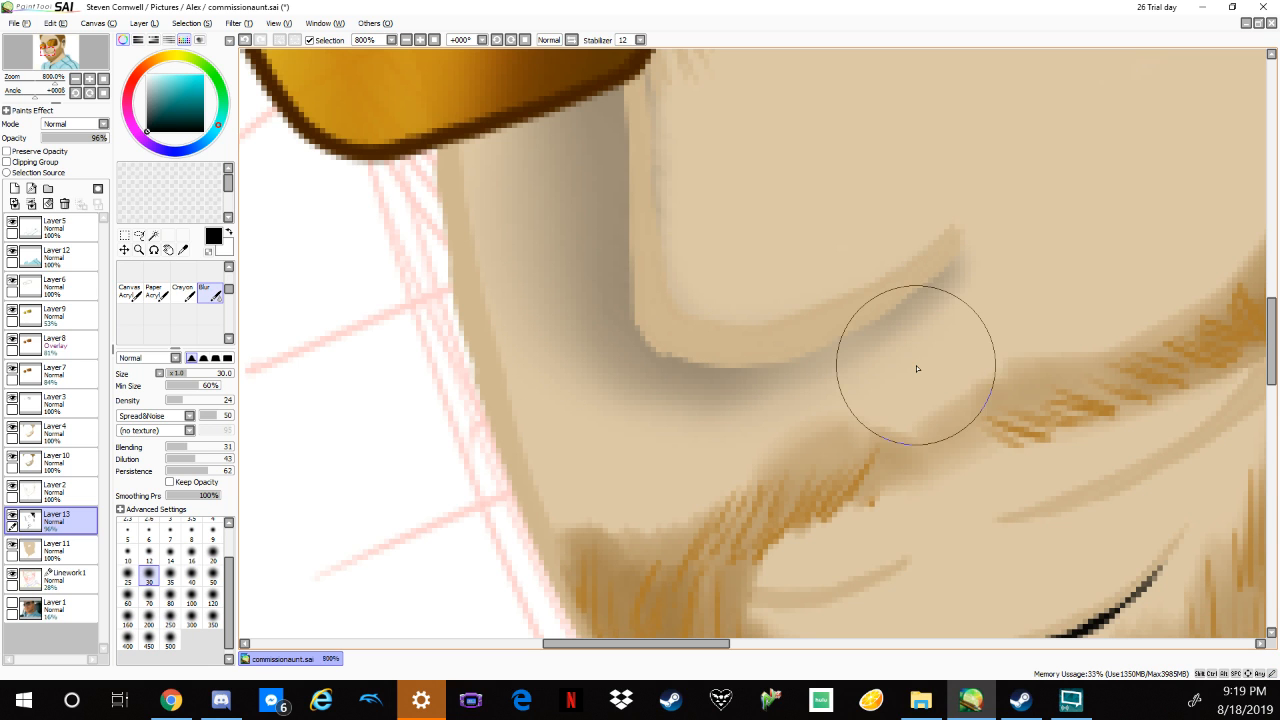
{"action": "mouse_move", "coordinate": [1045, 510]}
{"action": "left_mouse_down"}
{"action": "mouse_move", "coordinate": [954, 331]}
{"action": "mouse_move", "coordinate": [971, 203]}
{"action": "mouse_move", "coordinate": [865, 186]}
{"action": "left_mouse_up"}
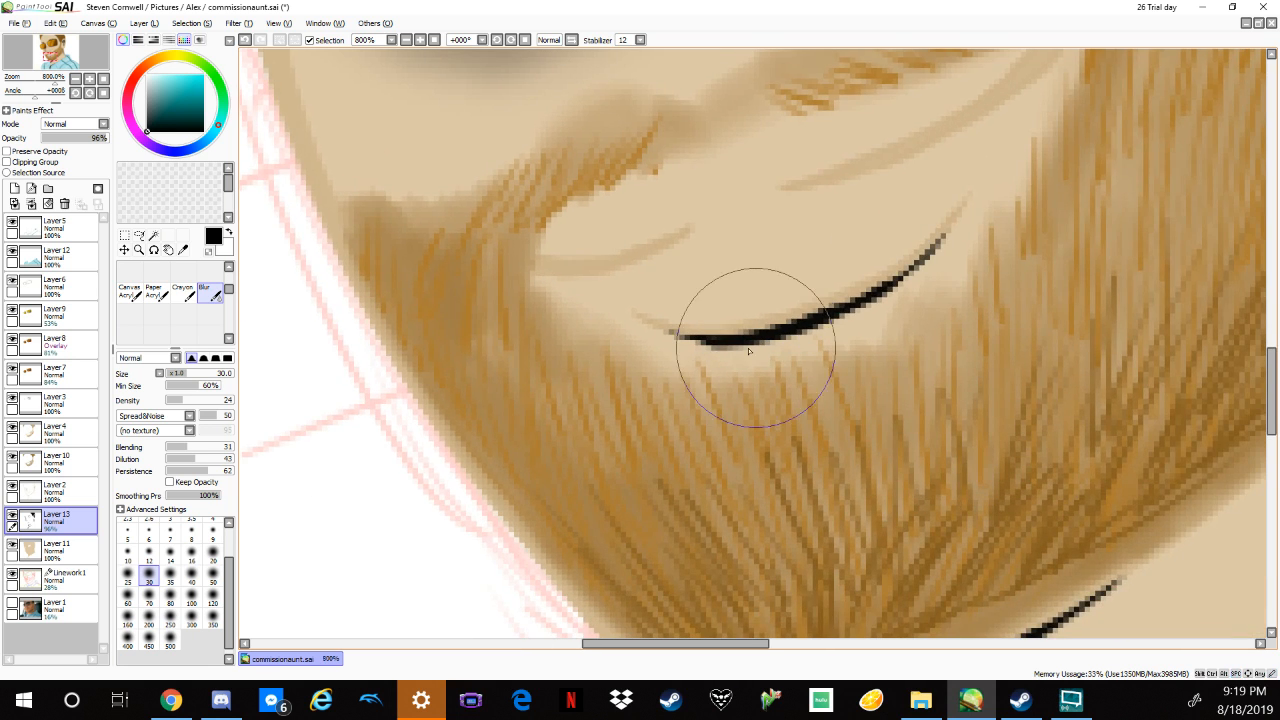
{"action": "mouse_move", "coordinate": [756, 347]}
{"action": "left_mouse_down"}
{"action": "mouse_move", "coordinate": [833, 349]}
{"action": "mouse_move", "coordinate": [717, 366]}
{"action": "mouse_move", "coordinate": [962, 277]}
{"action": "left_mouse_up"}
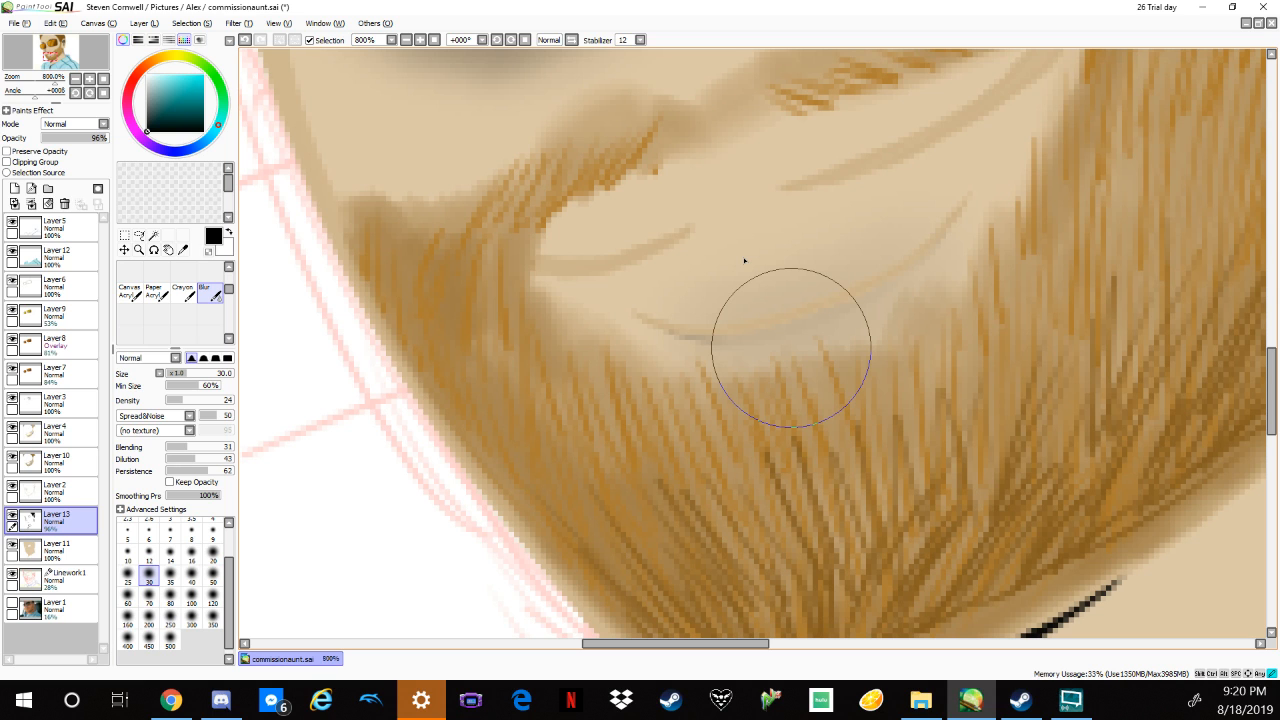
Blur the black shadow on the neck along the shirt collar and down the collar opening into a soft gradient.
{"action": "scroll", "coordinate": [1003, 320], "scroll_direction": "down", "scroll_amount": 2}
{"action": "scroll", "coordinate": [1003, 320], "scroll_direction": "down", "scroll_amount": 5}
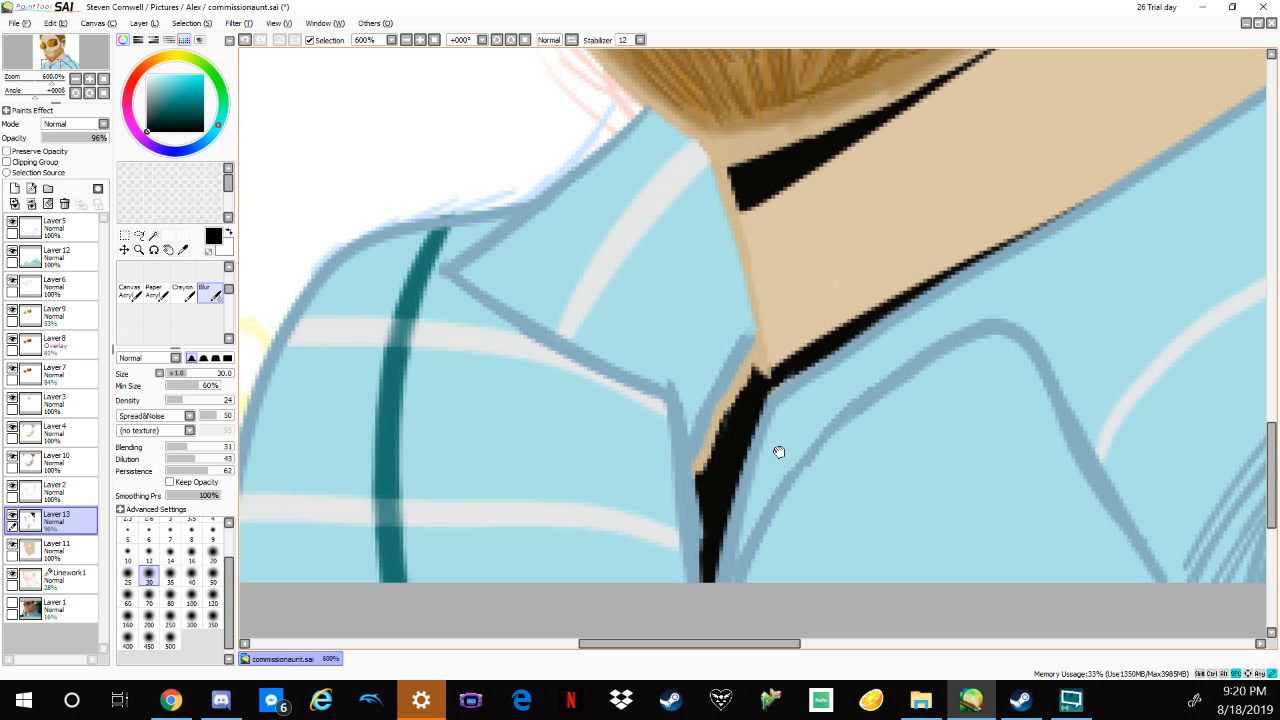
{"action": "mouse_move", "coordinate": [779, 452]}
{"action": "left_mouse_down"}
{"action": "mouse_move", "coordinate": [709, 537]}
{"action": "mouse_move", "coordinate": [749, 386]}
{"action": "mouse_move", "coordinate": [709, 529]}
{"action": "mouse_move", "coordinate": [722, 567]}
{"action": "mouse_move", "coordinate": [970, 233]}
{"action": "mouse_move", "coordinate": [948, 277]}
{"action": "mouse_move", "coordinate": [1015, 243]}
{"action": "mouse_move", "coordinate": [795, 366]}
{"action": "mouse_move", "coordinate": [1148, 167]}
{"action": "left_mouse_up"}
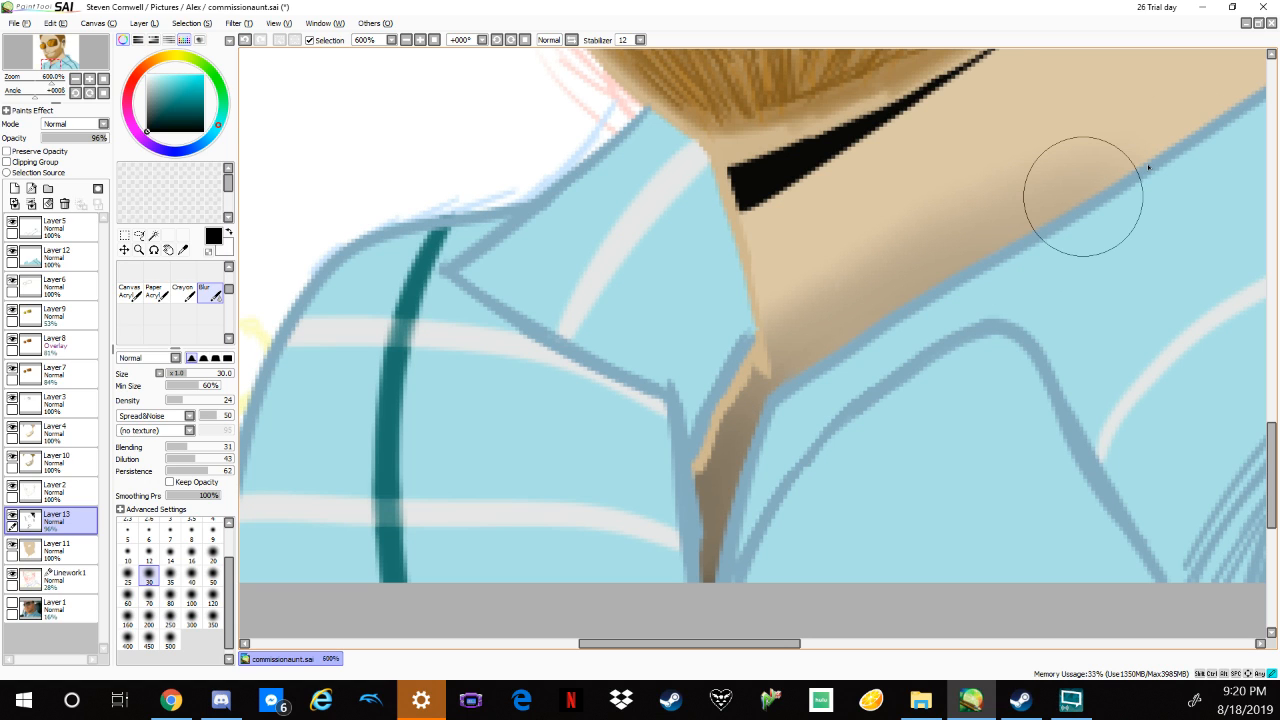
{"action": "left_click_drag", "start_coordinate": [716, 466], "coordinate": [703, 600]}
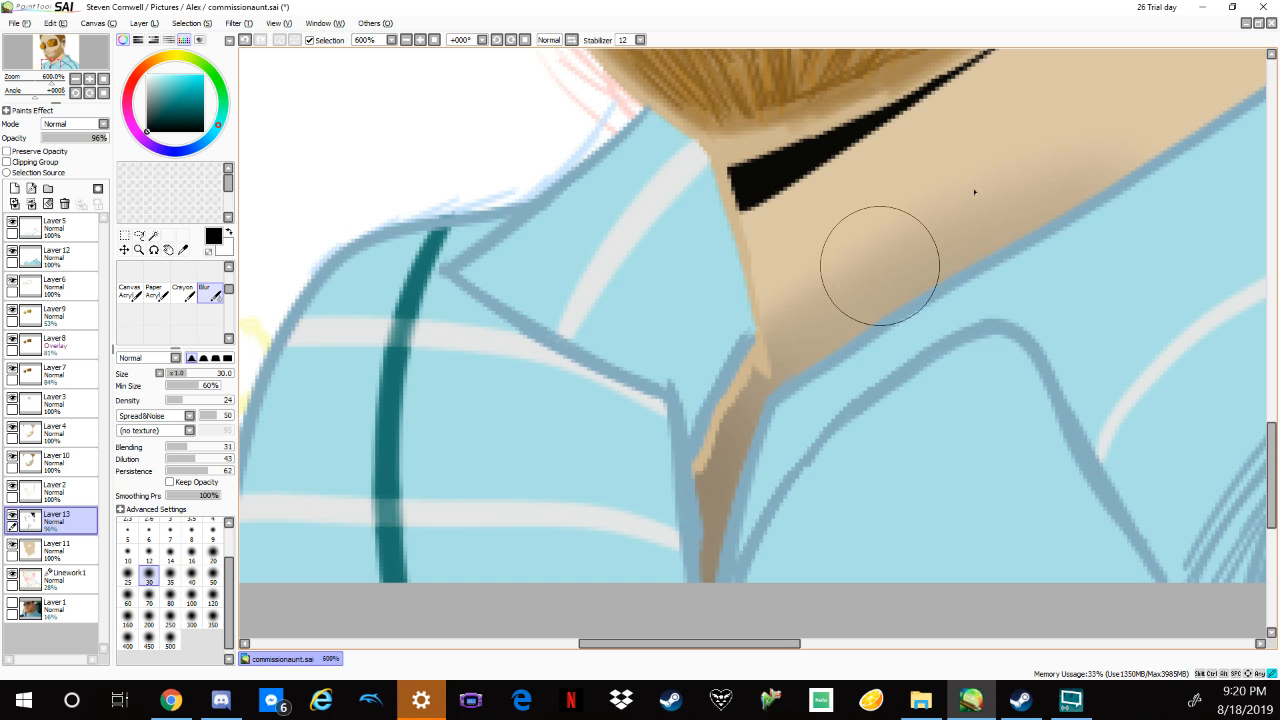
{"action": "mouse_move", "coordinate": [931, 340]}
{"action": "left_mouse_down"}
{"action": "mouse_move", "coordinate": [923, 409]}
{"action": "mouse_move", "coordinate": [893, 409]}
{"action": "mouse_move", "coordinate": [806, 520]}
{"action": "left_mouse_up"}
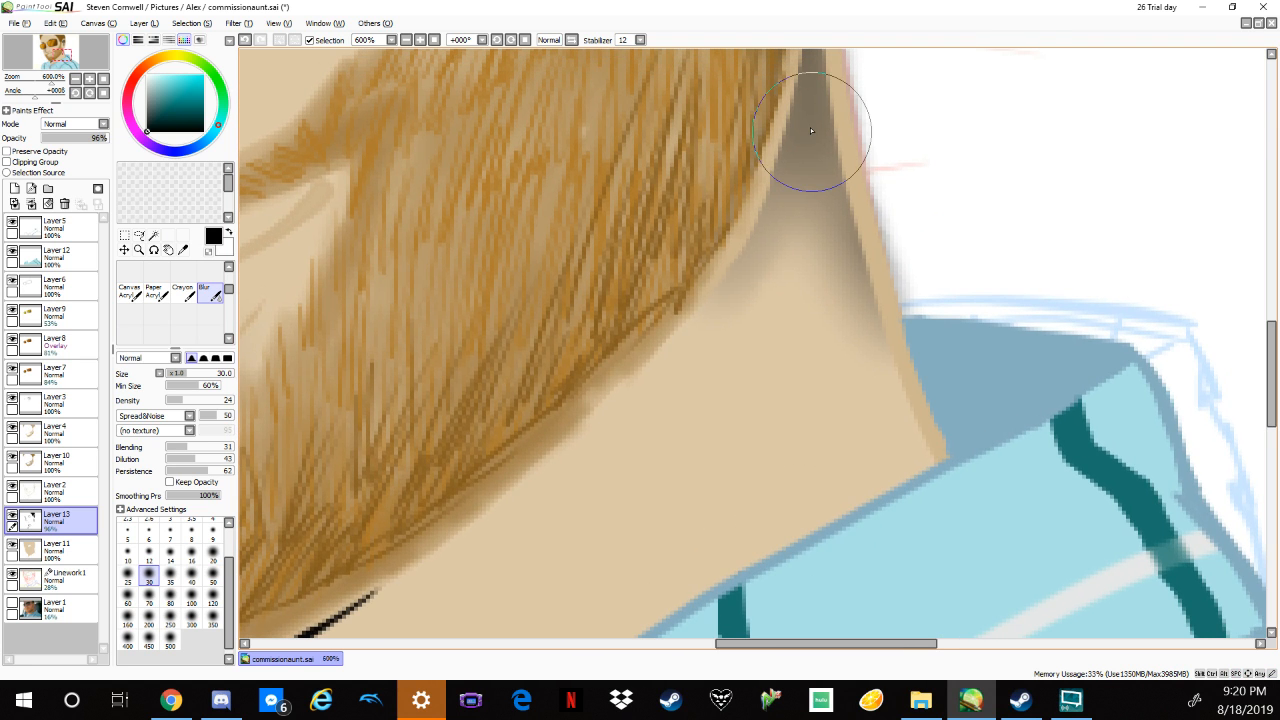
Blur the black shadow on the neck behind the beard into the skin and lower Layer13's opacity to 48%.
{"action": "mouse_move", "coordinate": [810, 127]}
{"action": "left_mouse_down"}
{"action": "mouse_move", "coordinate": [1006, 426]}
{"action": "mouse_move", "coordinate": [909, 514]}
{"action": "mouse_move", "coordinate": [940, 510]}
{"action": "mouse_move", "coordinate": [1012, 548]}
{"action": "left_mouse_up"}
{"action": "mouse_move", "coordinate": [752, 370]}
{"action": "left_mouse_down"}
{"action": "mouse_move", "coordinate": [920, 265]}
{"action": "mouse_move", "coordinate": [767, 376]}
{"action": "mouse_move", "coordinate": [791, 337]}
{"action": "mouse_move", "coordinate": [780, 317]}
{"action": "mouse_move", "coordinate": [731, 432]}
{"action": "left_mouse_up"}
{"action": "scroll", "coordinate": [731, 432], "scroll_direction": "down", "scroll_amount": 5}
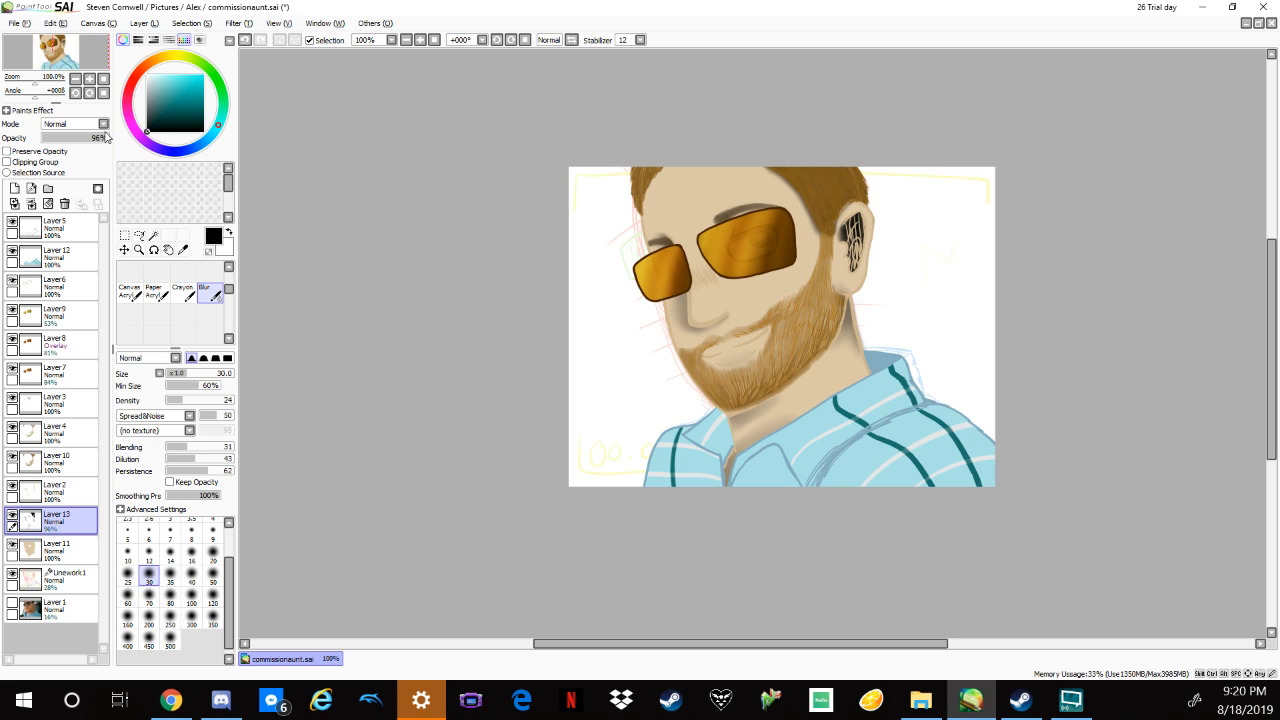
{"action": "left_click_drag", "start_coordinate": [107, 138], "coordinate": [71, 135]}
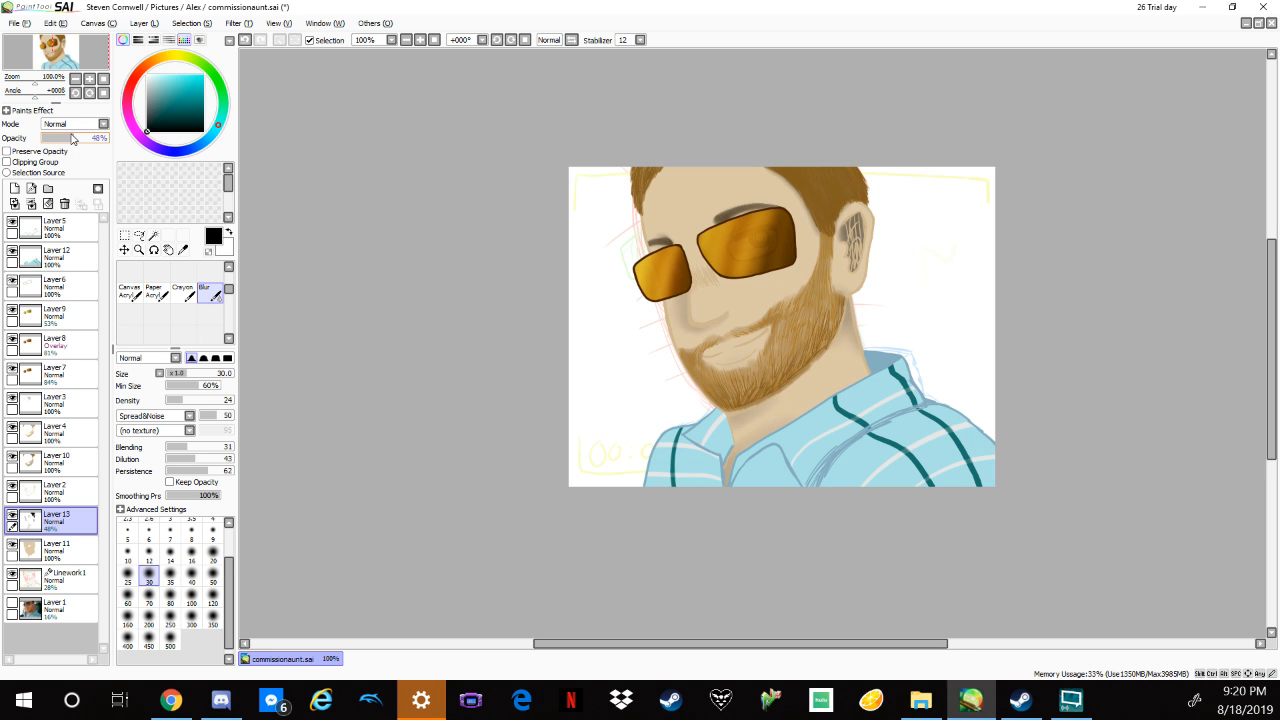
Blur the shadow along the hairline at the temple and the black line shading inside the ear, comparing with an undo and redo.
{"action": "key", "text": "Page_Up"}
{"action": "key", "text": "Page_Up"}
{"action": "key", "text": "Page_Up"}
{"action": "left_click_drag", "start_coordinate": [997, 588], "coordinate": [990, 410]}
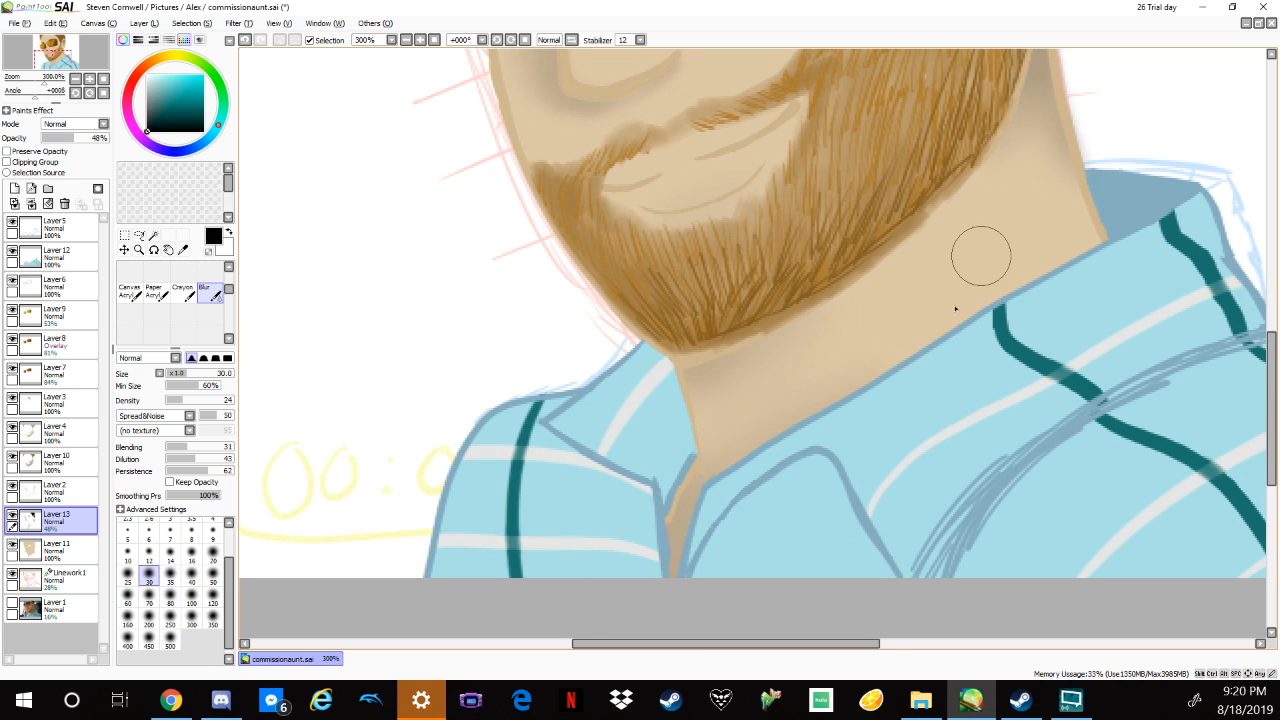
{"action": "left_click_drag", "start_coordinate": [1063, 218], "coordinate": [862, 383]}
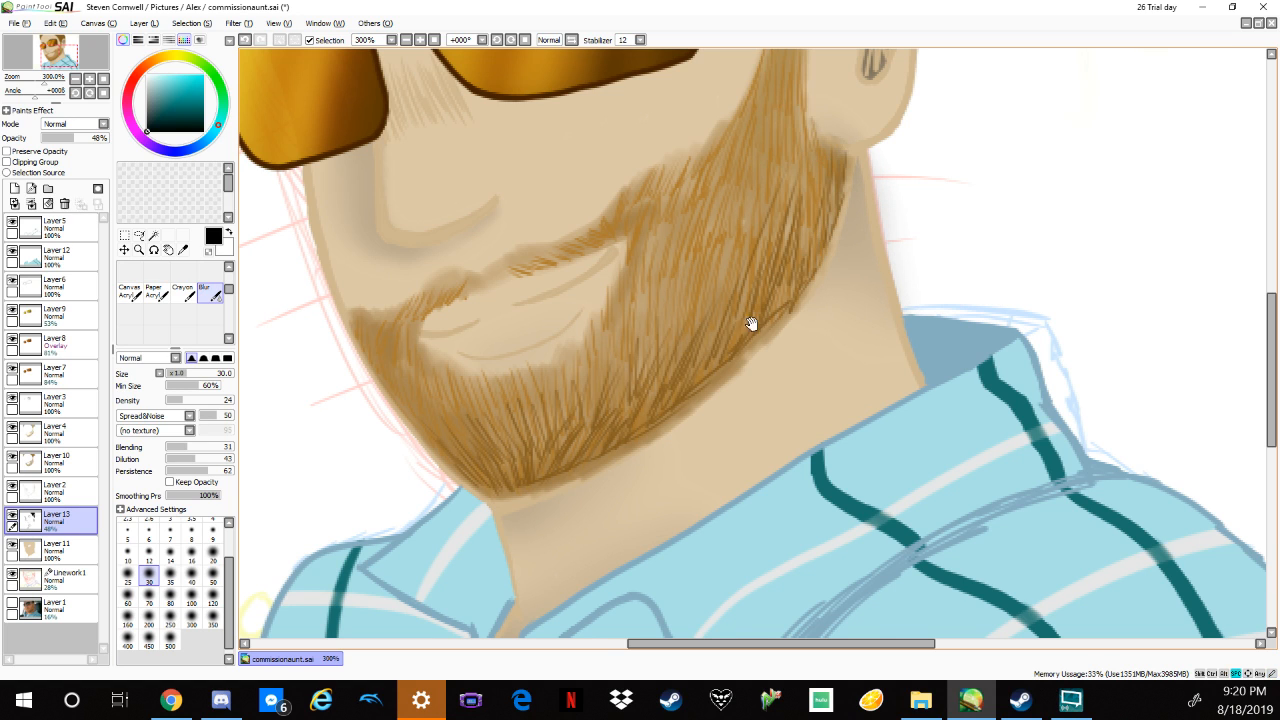
{"action": "mouse_move", "coordinate": [751, 323]}
{"action": "left_mouse_down"}
{"action": "mouse_move", "coordinate": [800, 346]}
{"action": "mouse_move", "coordinate": [798, 335]}
{"action": "left_mouse_up"}
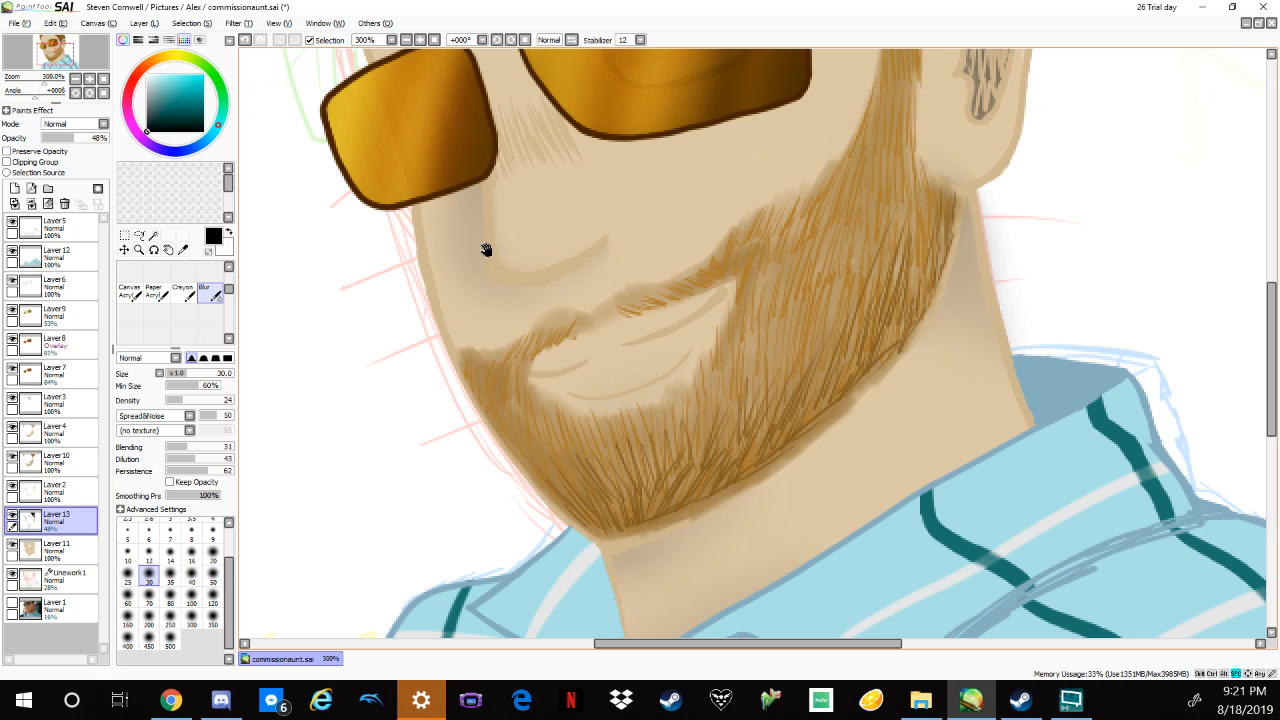
{"action": "scroll", "coordinate": [617, 183], "scroll_direction": "up", "scroll_amount": 3}
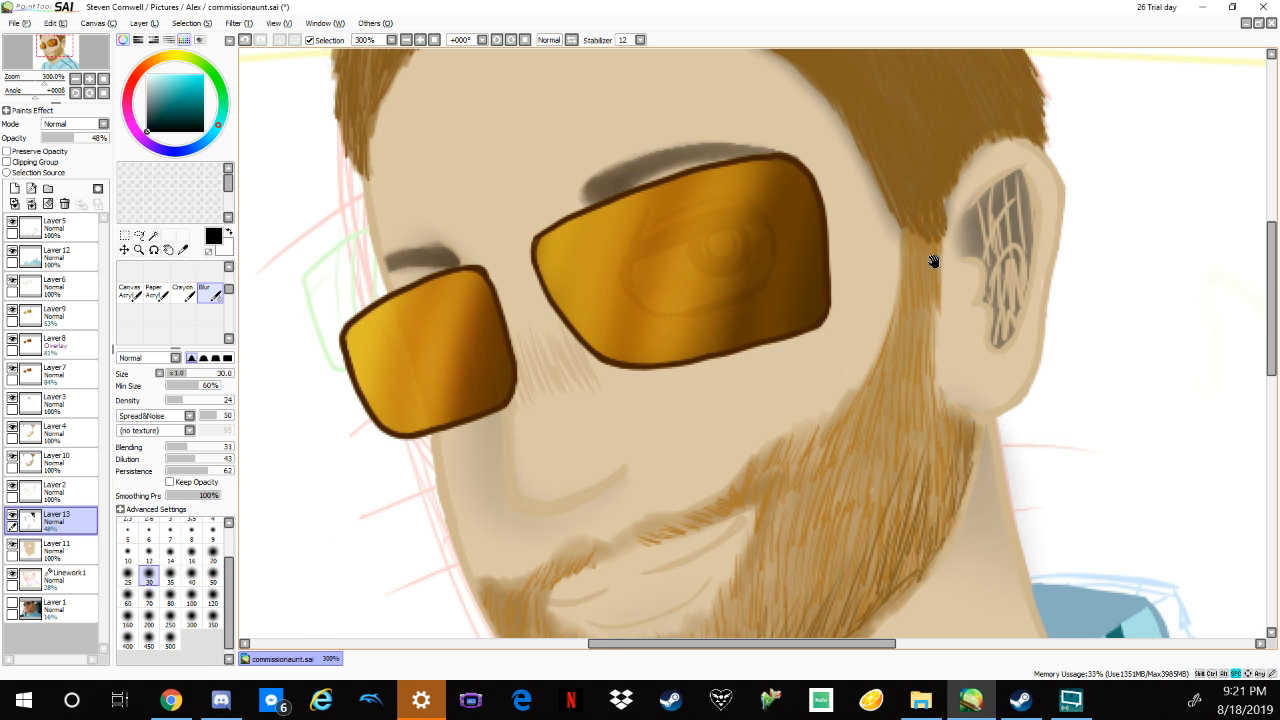
{"action": "left_click_drag", "start_coordinate": [934, 260], "coordinate": [856, 365]}
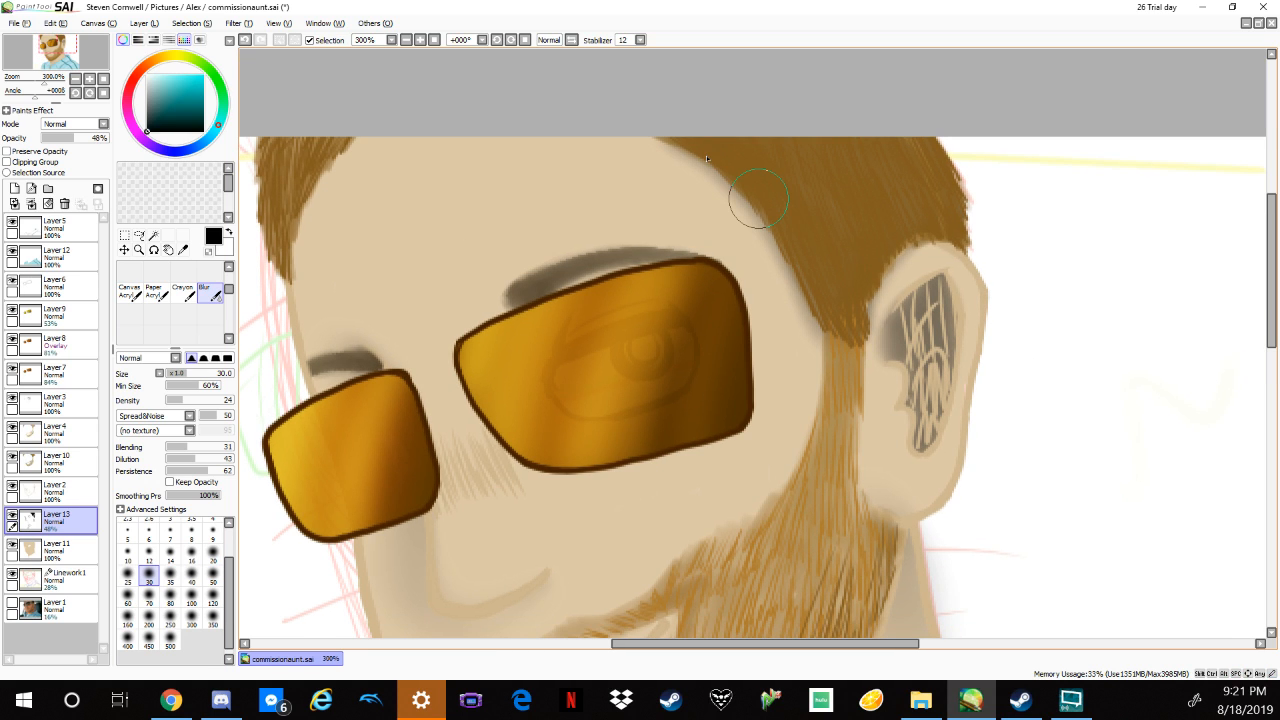
{"action": "mouse_move", "coordinate": [758, 198]}
{"action": "left_mouse_down"}
{"action": "mouse_move", "coordinate": [765, 270]}
{"action": "mouse_move", "coordinate": [806, 328]}
{"action": "left_mouse_up"}
{"action": "mouse_move", "coordinate": [900, 385]}
{"action": "left_mouse_down"}
{"action": "mouse_move", "coordinate": [938, 312]}
{"action": "mouse_move", "coordinate": [926, 303]}
{"action": "mouse_move", "coordinate": [912, 317]}
{"action": "mouse_move", "coordinate": [937, 293]}
{"action": "mouse_move", "coordinate": [901, 338]}
{"action": "mouse_move", "coordinate": [930, 313]}
{"action": "mouse_move", "coordinate": [915, 398]}
{"action": "mouse_move", "coordinate": [933, 424]}
{"action": "mouse_move", "coordinate": [942, 289]}
{"action": "mouse_move", "coordinate": [937, 337]}
{"action": "mouse_move", "coordinate": [897, 374]}
{"action": "mouse_move", "coordinate": [922, 373]}
{"action": "mouse_move", "coordinate": [919, 446]}
{"action": "mouse_move", "coordinate": [929, 401]}
{"action": "mouse_move", "coordinate": [910, 290]}
{"action": "mouse_move", "coordinate": [865, 339]}
{"action": "mouse_move", "coordinate": [905, 276]}
{"action": "mouse_move", "coordinate": [901, 287]}
{"action": "mouse_move", "coordinate": [958, 241]}
{"action": "left_mouse_up"}
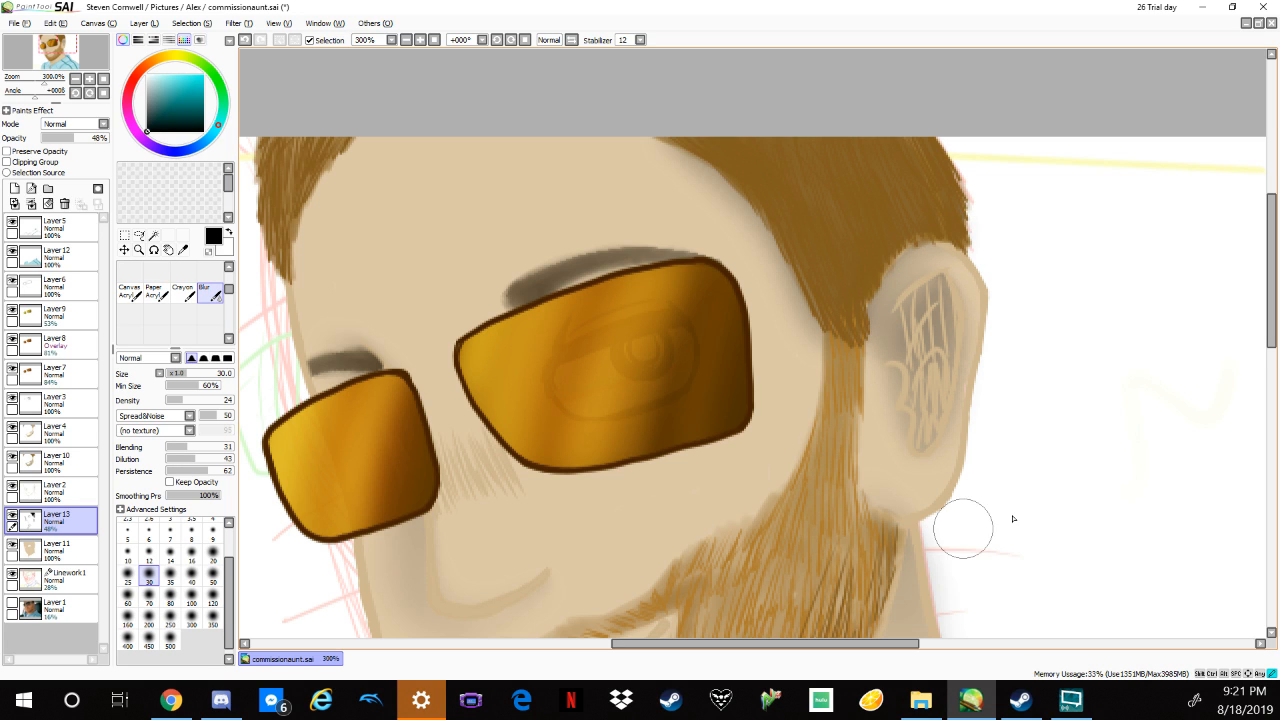
{"action": "key", "text": "ctrl+z"}
{"action": "left_click", "coordinate": [260, 40]}
Check the softened shading on the face and neck and save the portrait file.
{"action": "key", "text": "space"}
{"action": "left_click_drag", "start_coordinate": [1063, 550], "coordinate": [1051, 291]}
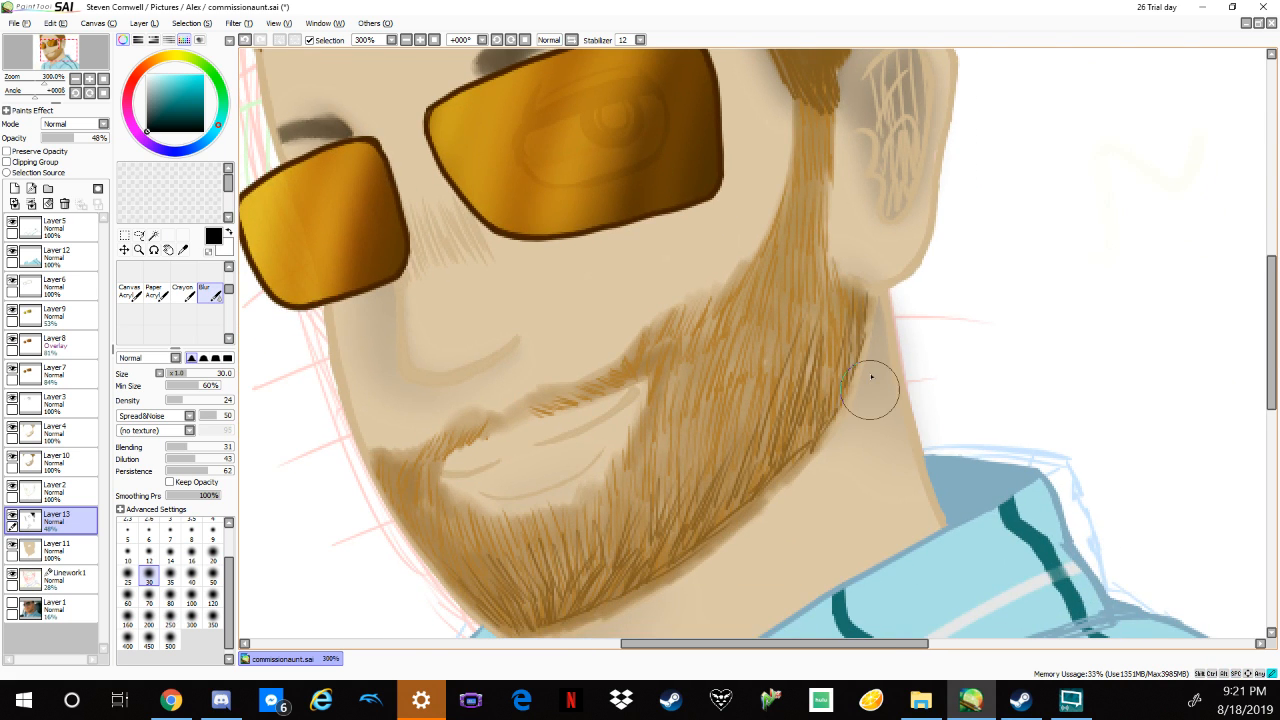
{"action": "scroll", "coordinate": [880, 410], "scroll_direction": "down", "scroll_amount": 2}
{"action": "left_click_drag", "start_coordinate": [1085, 465], "coordinate": [1026, 415]}
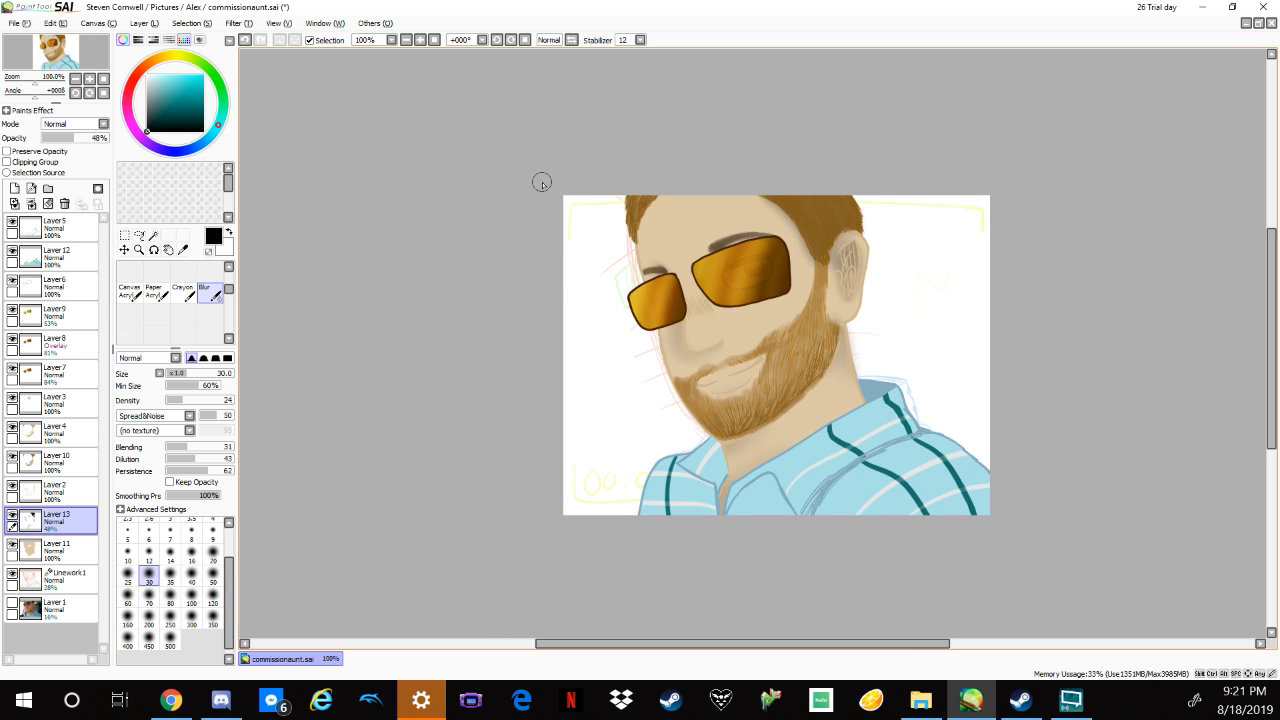
{"action": "left_click", "coordinate": [16, 22]}
{"action": "left_click", "coordinate": [48, 105]}
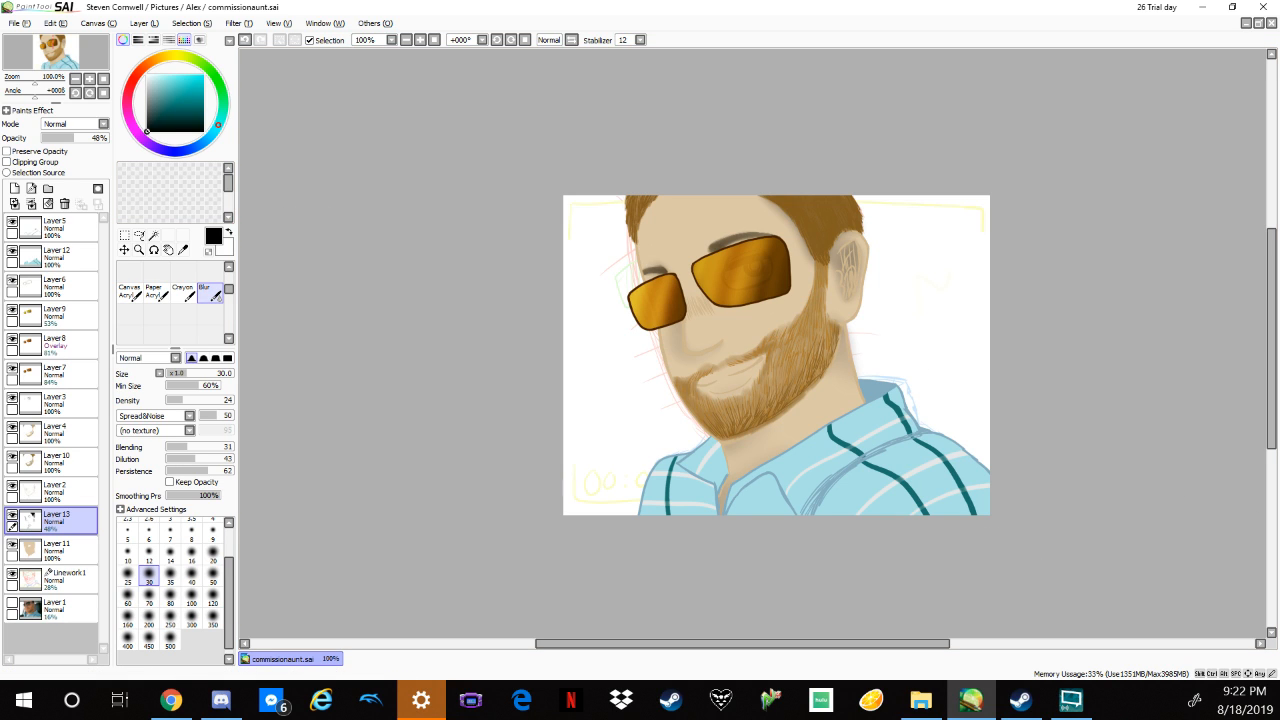
{"action": "left_click", "coordinate": [1071, 700]}
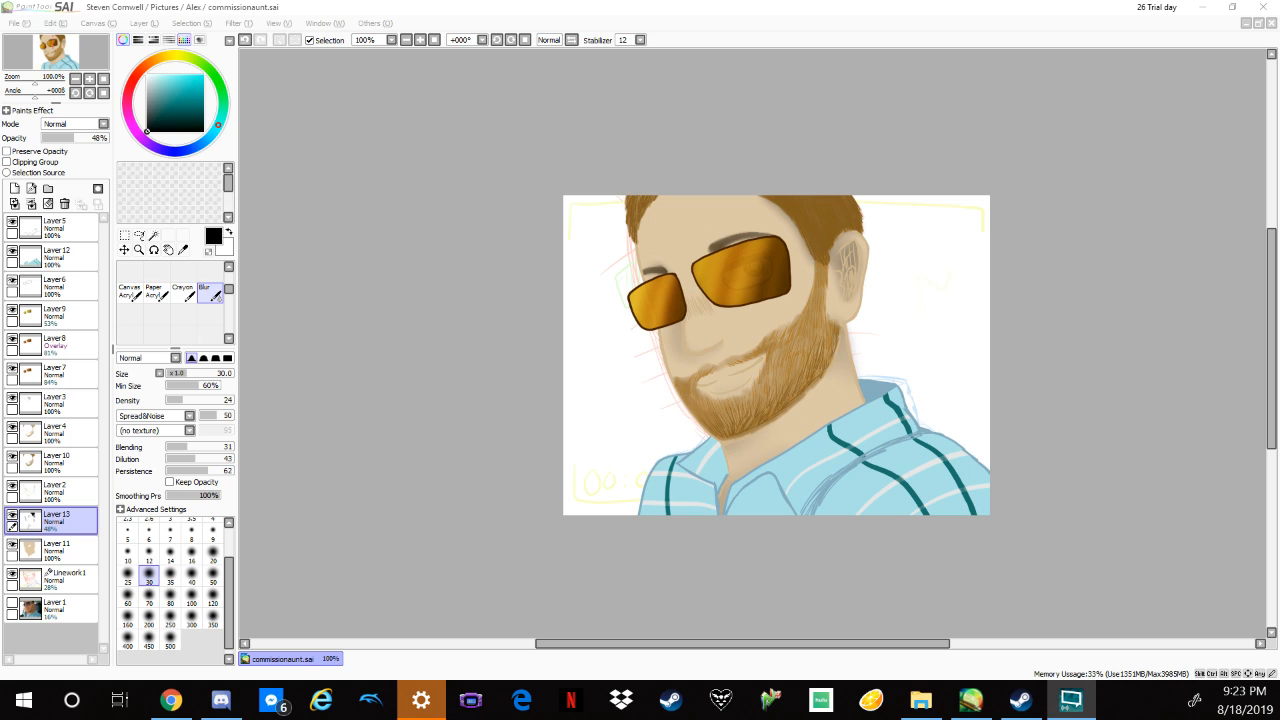
{"action": "left_click", "coordinate": [326, 7]}
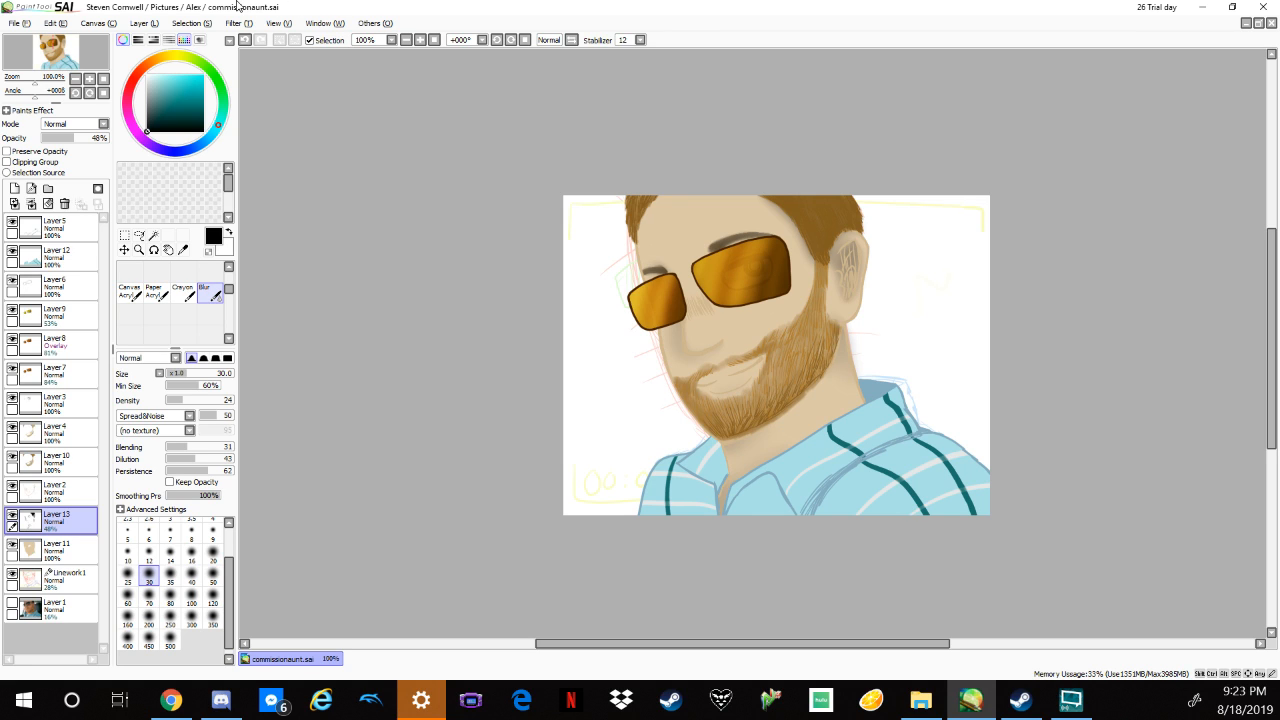
Create a new canvas of 2600 x 3000 pixels at a resolution of 100 pixel/inch.
{"action": "left_click", "coordinate": [19, 23]}
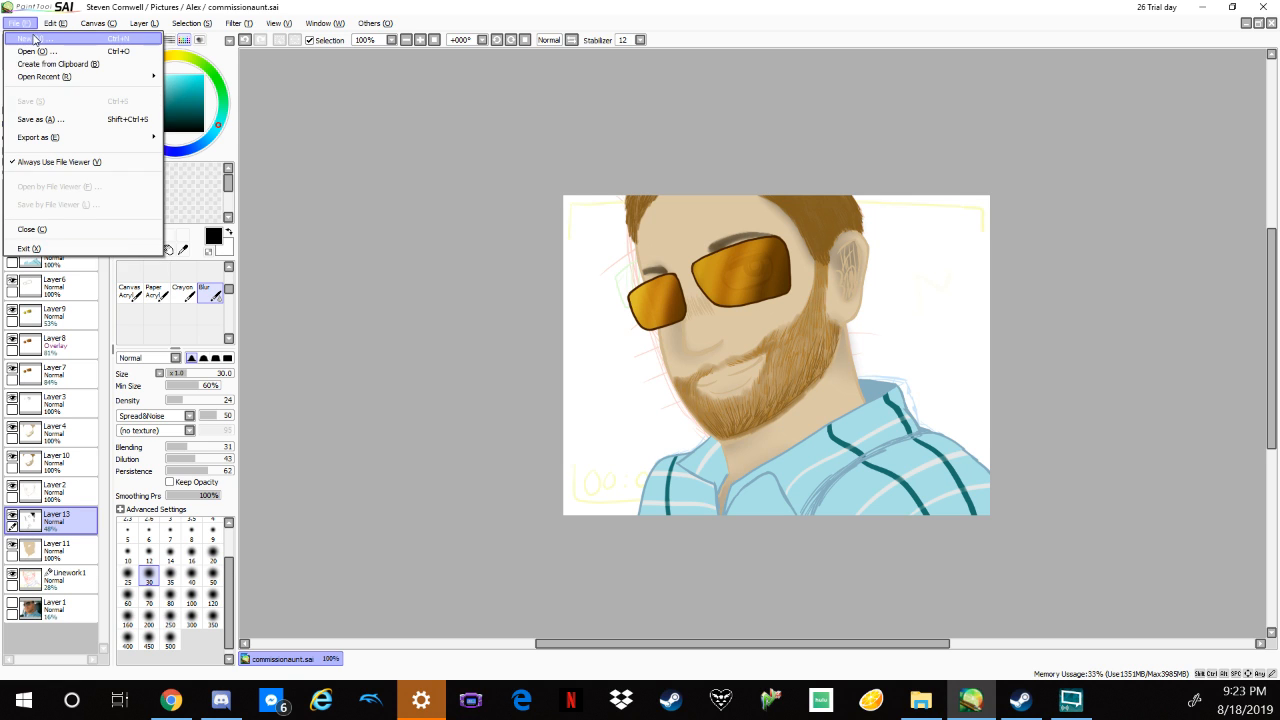
{"action": "key", "text": "Escape"}
{"action": "key", "text": "ctrl+n"}
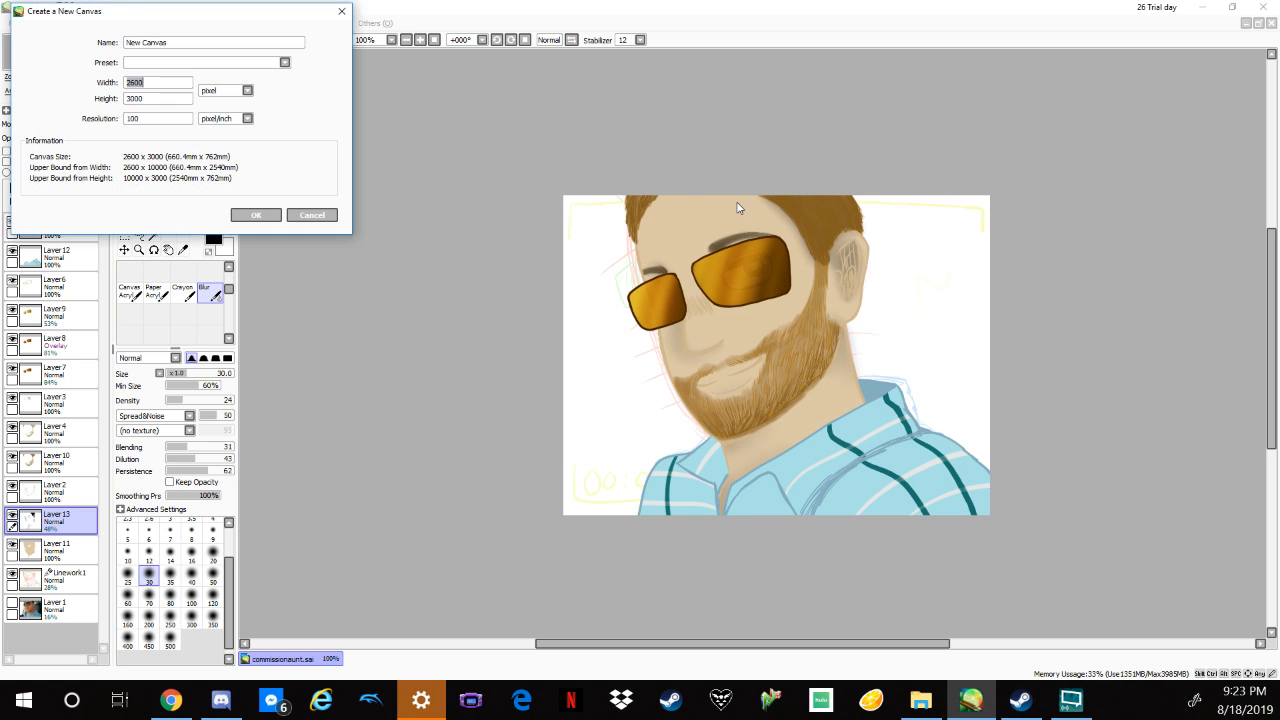
{"action": "left_click", "coordinate": [271, 214]}
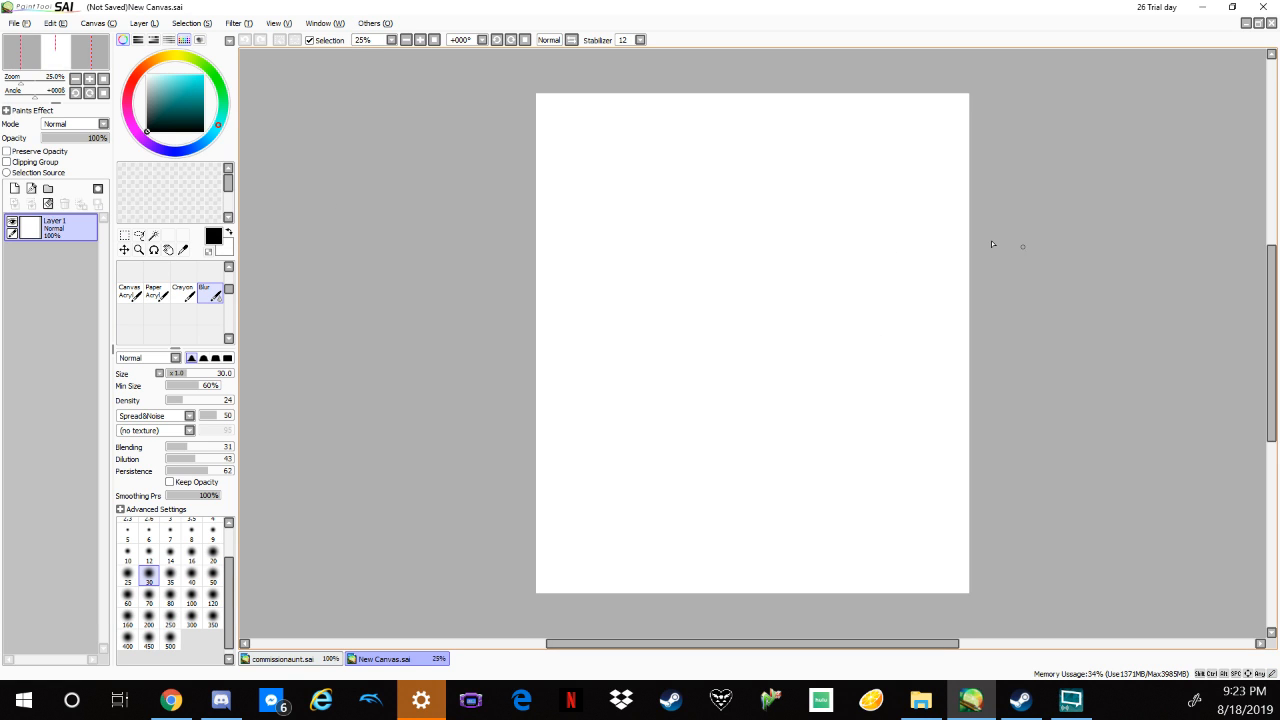
Handwrite "Thank" in black across the upper part of the blank canvas with the Pencil at size 35.
{"action": "left_click", "coordinate": [229, 266]}
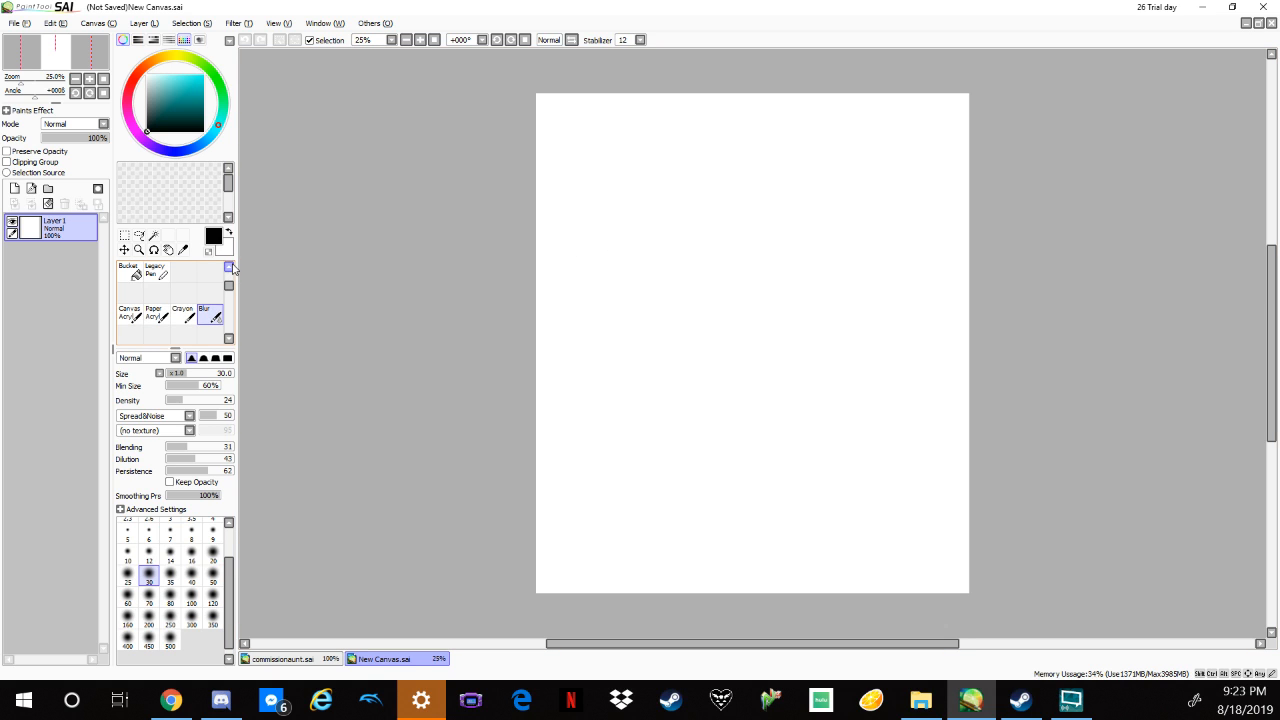
{"action": "left_click", "coordinate": [229, 266]}
{"action": "left_click", "coordinate": [229, 266]}
{"action": "left_click", "coordinate": [128, 270]}
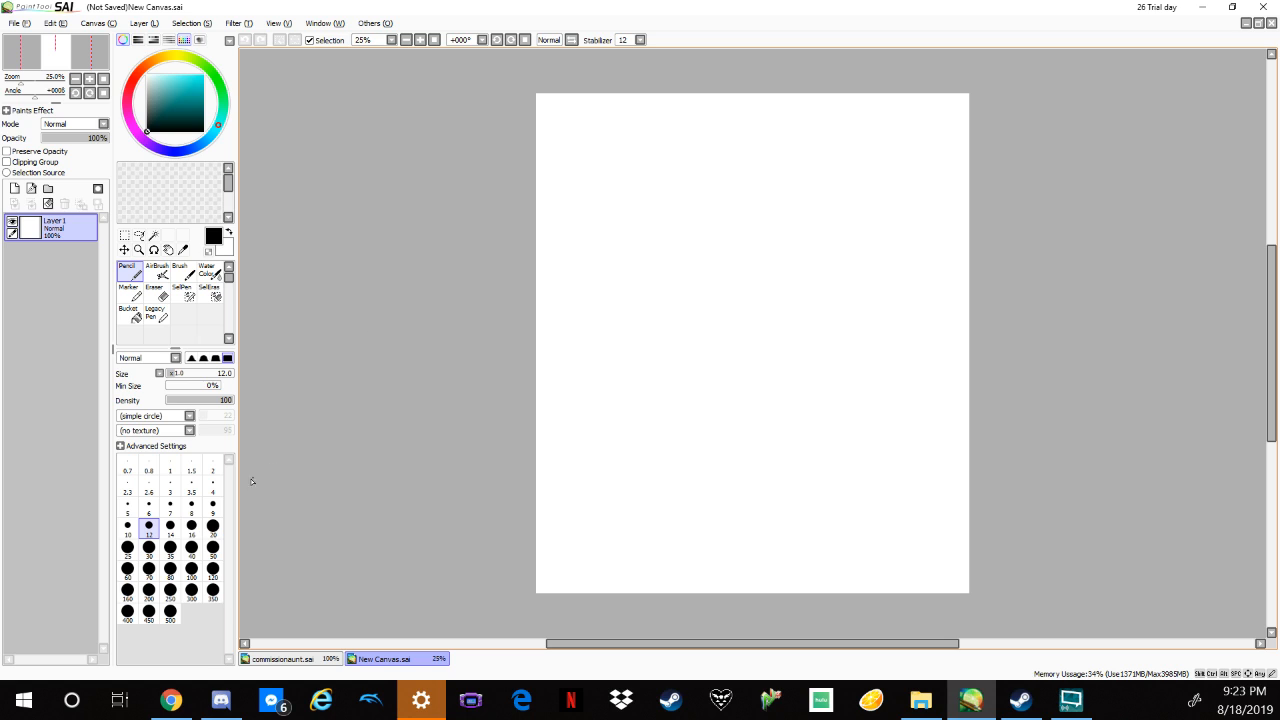
{"action": "left_click", "coordinate": [170, 548]}
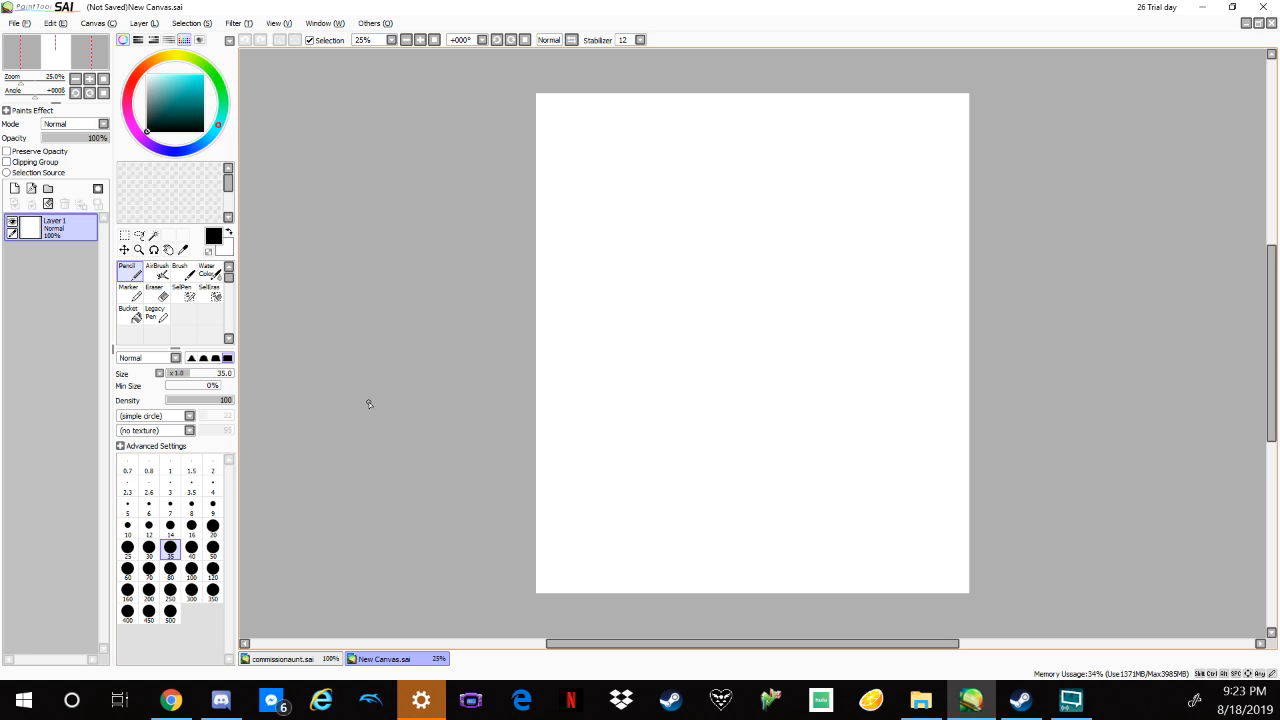
{"action": "left_click_drag", "start_coordinate": [600, 134], "coordinate": [668, 200]}
{"action": "mouse_move", "coordinate": [590, 131]}
{"action": "left_mouse_down"}
{"action": "mouse_move", "coordinate": [665, 116]}
{"action": "mouse_move", "coordinate": [740, 207]}
{"action": "left_mouse_up"}
{"action": "left_click_drag", "start_coordinate": [745, 185], "coordinate": [835, 205]}
{"action": "left_click_drag", "start_coordinate": [872, 170], "coordinate": [838, 202]}
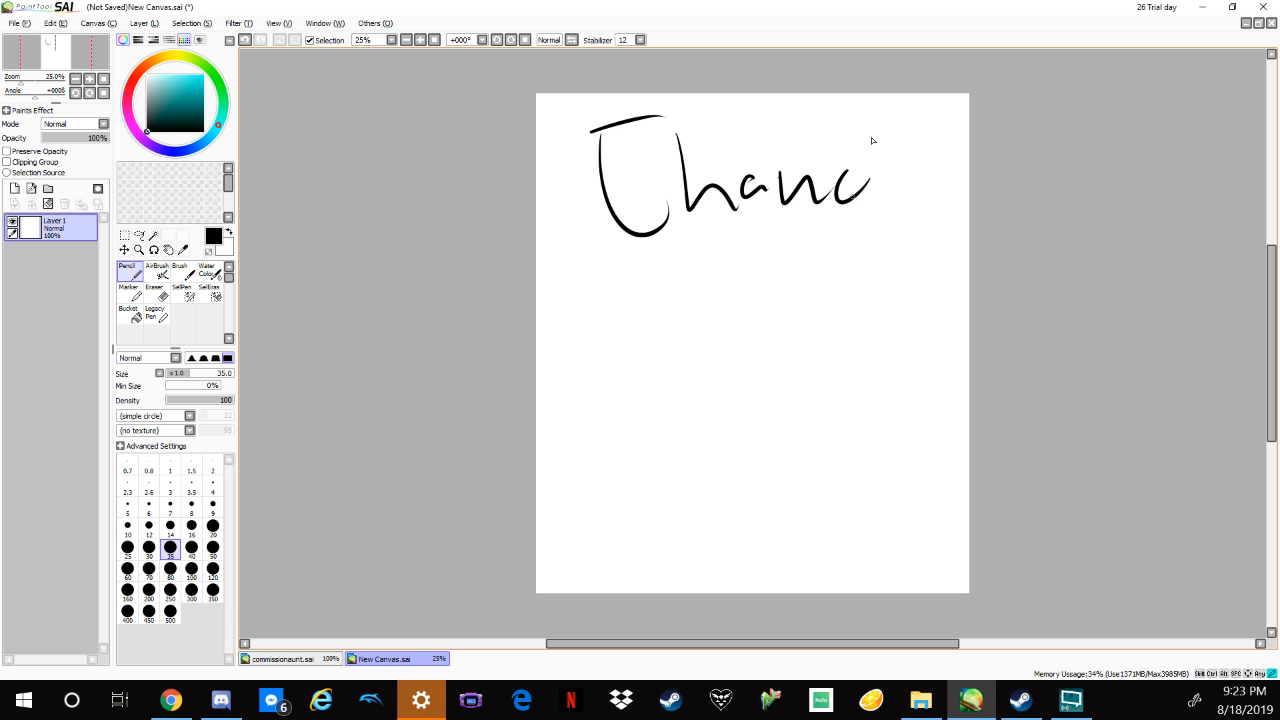
{"action": "left_click_drag", "start_coordinate": [834, 140], "coordinate": [839, 216]}
Handwrite "you" and "for" on separate lines beneath "Thank" and start the line below with "Wa".
{"action": "left_click_drag", "start_coordinate": [646, 255], "coordinate": [690, 258]}
{"action": "left_click_drag", "start_coordinate": [692, 245], "coordinate": [658, 350]}
{"action": "left_click_drag", "start_coordinate": [685, 282], "coordinate": [794, 244]}
{"action": "left_click_drag", "start_coordinate": [655, 340], "coordinate": [630, 402]}
{"action": "left_click_drag", "start_coordinate": [620, 372], "coordinate": [764, 346]}
{"action": "mouse_move", "coordinate": [567, 418]}
{"action": "left_mouse_down"}
{"action": "mouse_move", "coordinate": [649, 436]}
{"action": "mouse_move", "coordinate": [638, 460]}
{"action": "mouse_move", "coordinate": [674, 464]}
{"action": "left_mouse_up"}
{"action": "left_click_drag", "start_coordinate": [681, 418], "coordinate": [671, 468]}
{"action": "mouse_move", "coordinate": [684, 444]}
{"action": "left_mouse_down"}
{"action": "mouse_move", "coordinate": [698, 414]}
{"action": "mouse_move", "coordinate": [738, 458]}
{"action": "left_mouse_up"}
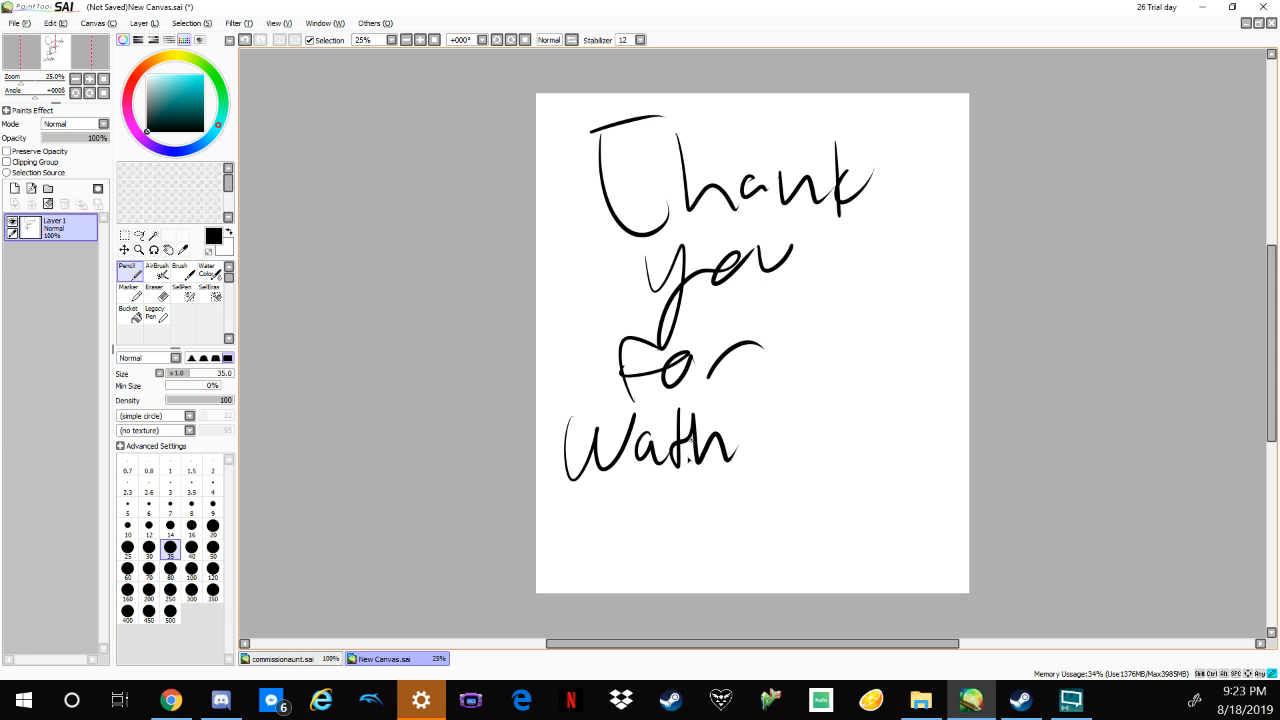
{"action": "key", "text": "ctrl+z"}
{"action": "key", "text": "ctrl+z"}
{"action": "key", "text": "ctrl+z"}
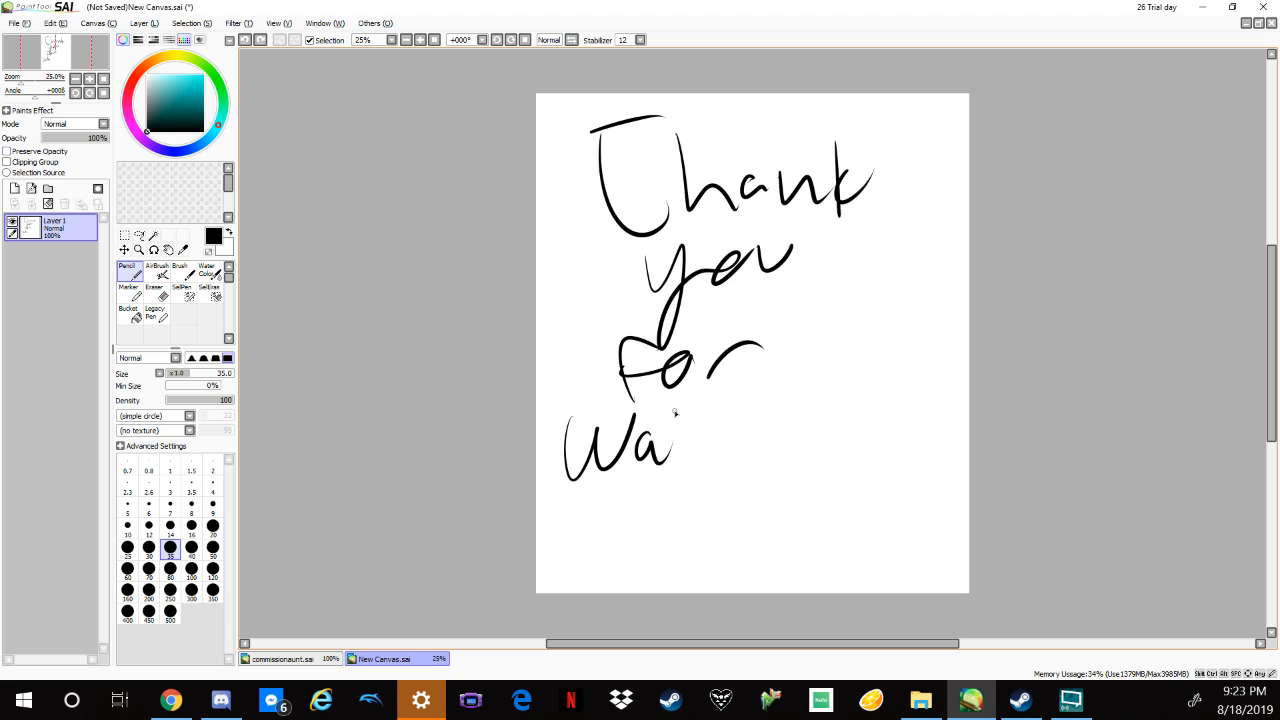
Handwrite "tching" after "Wa" to complete the word "Watching".
{"action": "mouse_move", "coordinate": [688, 410]}
{"action": "left_mouse_down"}
{"action": "mouse_move", "coordinate": [713, 427]}
{"action": "mouse_move", "coordinate": [700, 460]}
{"action": "left_mouse_up"}
{"action": "mouse_move", "coordinate": [670, 432]}
{"action": "left_mouse_down"}
{"action": "mouse_move", "coordinate": [712, 425]}
{"action": "mouse_move", "coordinate": [730, 466]}
{"action": "left_mouse_up"}
{"action": "mouse_move", "coordinate": [738, 410]}
{"action": "left_mouse_down"}
{"action": "mouse_move", "coordinate": [766, 458]}
{"action": "mouse_move", "coordinate": [782, 454]}
{"action": "mouse_move", "coordinate": [784, 432]}
{"action": "mouse_move", "coordinate": [918, 407]}
{"action": "mouse_move", "coordinate": [830, 430]}
{"action": "left_mouse_up"}
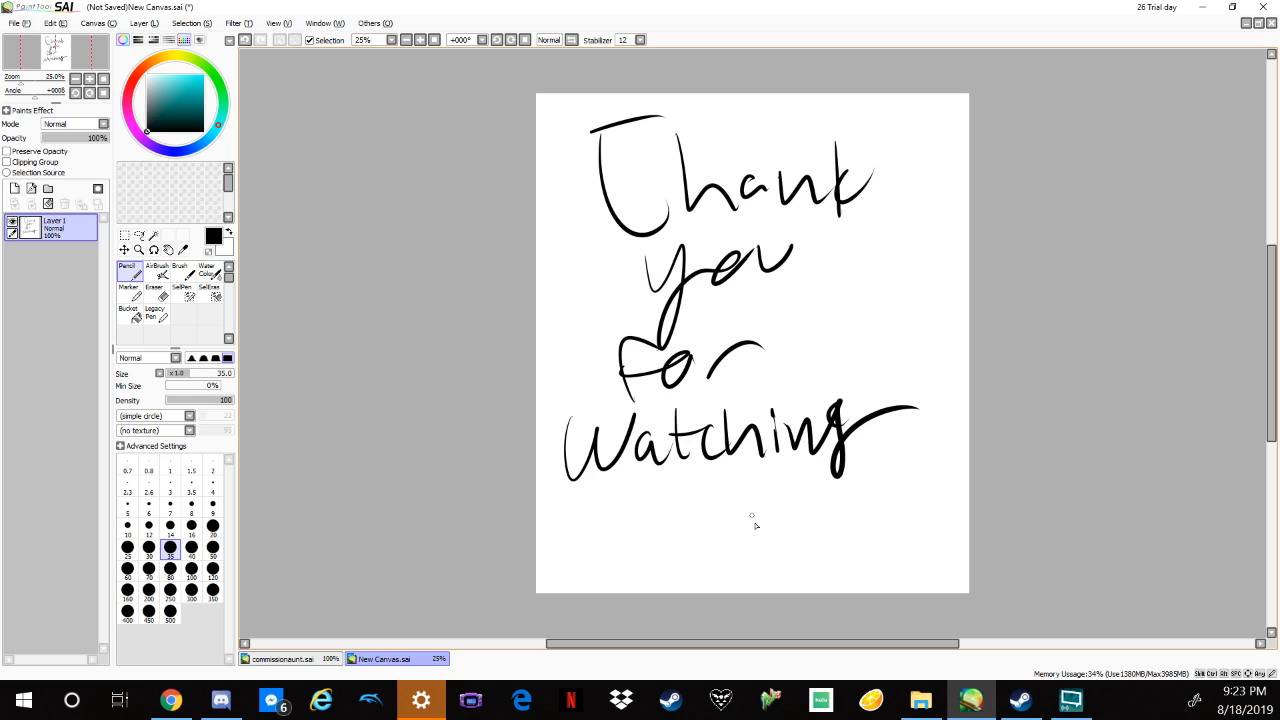
Handwrite "the Stream!" on the line below "Watching", including the dot of the exclamation mark.
{"action": "left_click_drag", "start_coordinate": [630, 485], "coordinate": [628, 524]}
{"action": "left_click_drag", "start_coordinate": [618, 510], "coordinate": [650, 500]}
{"action": "left_click_drag", "start_coordinate": [645, 480], "coordinate": [728, 522]}
{"action": "left_click_drag", "start_coordinate": [778, 482], "coordinate": [748, 520]}
{"action": "mouse_move", "coordinate": [800, 472]}
{"action": "left_mouse_down"}
{"action": "mouse_move", "coordinate": [806, 524]}
{"action": "mouse_move", "coordinate": [838, 500]}
{"action": "mouse_move", "coordinate": [950, 510]}
{"action": "left_mouse_up"}
{"action": "left_click_drag", "start_coordinate": [962, 432], "coordinate": [955, 510]}
{"action": "left_click", "coordinate": [953, 533]}
Underline "the Stream!" with quick overlapping strokes and draw a small face with two round eyes and a w-shaped mouth beside "you".
{"action": "left_click_drag", "start_coordinate": [652, 557], "coordinate": [746, 553]}
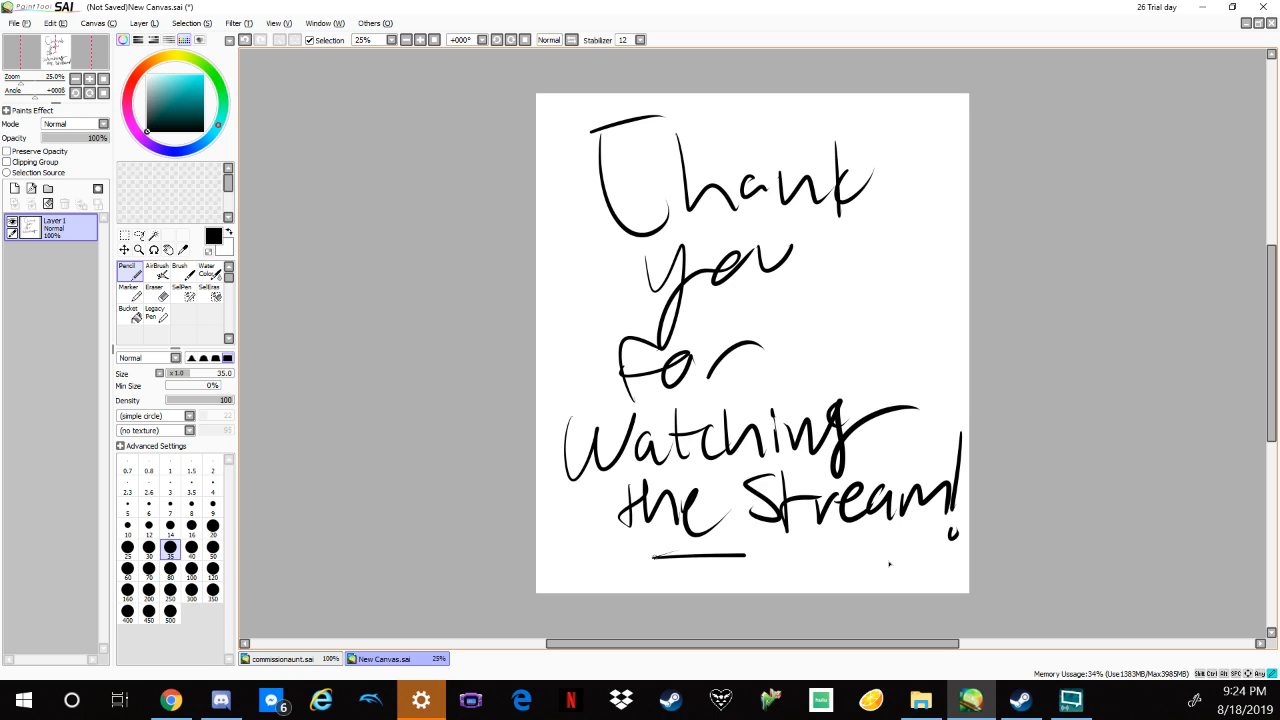
{"action": "left_click_drag", "start_coordinate": [889, 564], "coordinate": [920, 562]}
{"action": "left_click_drag", "start_coordinate": [886, 247], "coordinate": [884, 248]}
{"action": "mouse_move", "coordinate": [913, 246]}
{"action": "left_mouse_down"}
{"action": "mouse_move", "coordinate": [895, 296]}
{"action": "mouse_move", "coordinate": [906, 284]}
{"action": "left_mouse_up"}
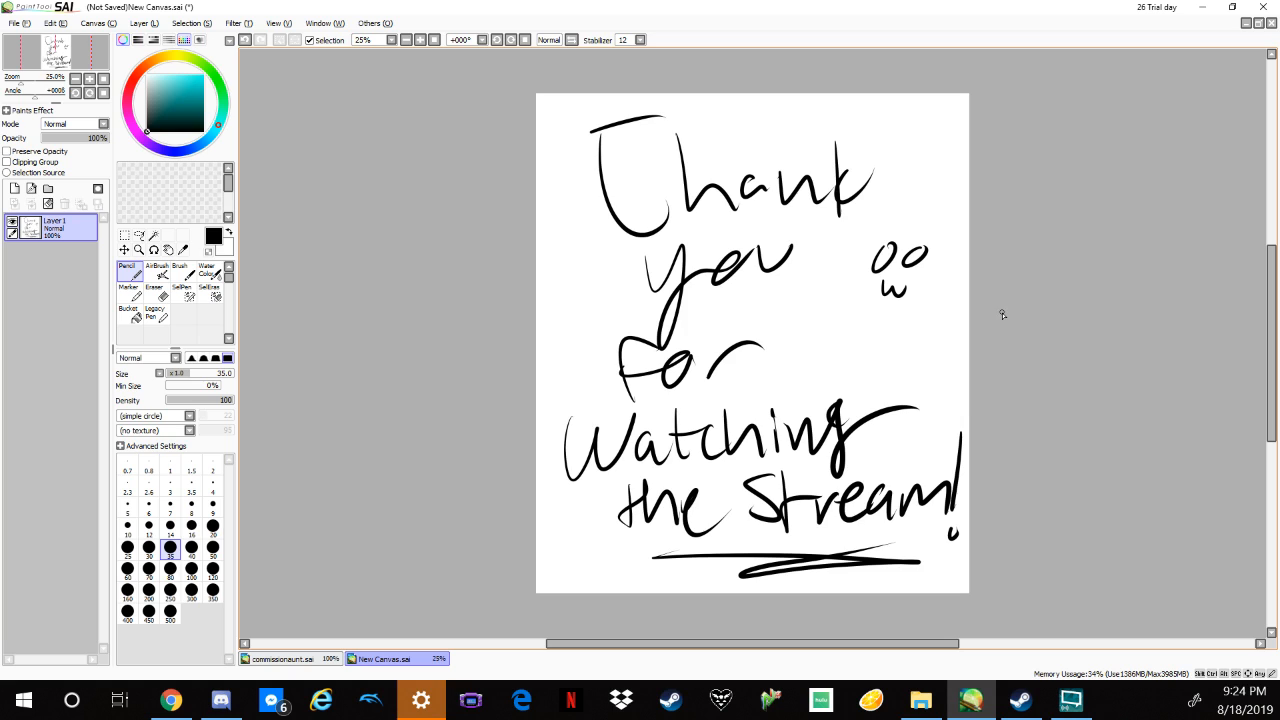